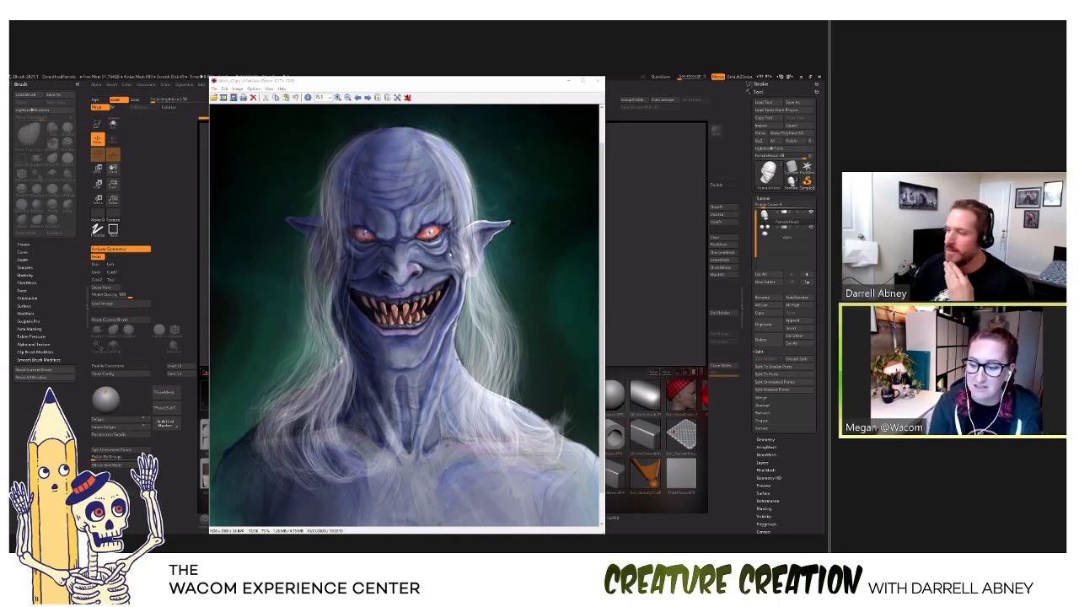
# Examine the painting of the grinning blue-skinned creature from the bald head down to the shoulders.
pyautogui.scroll(-1, 483, 260)
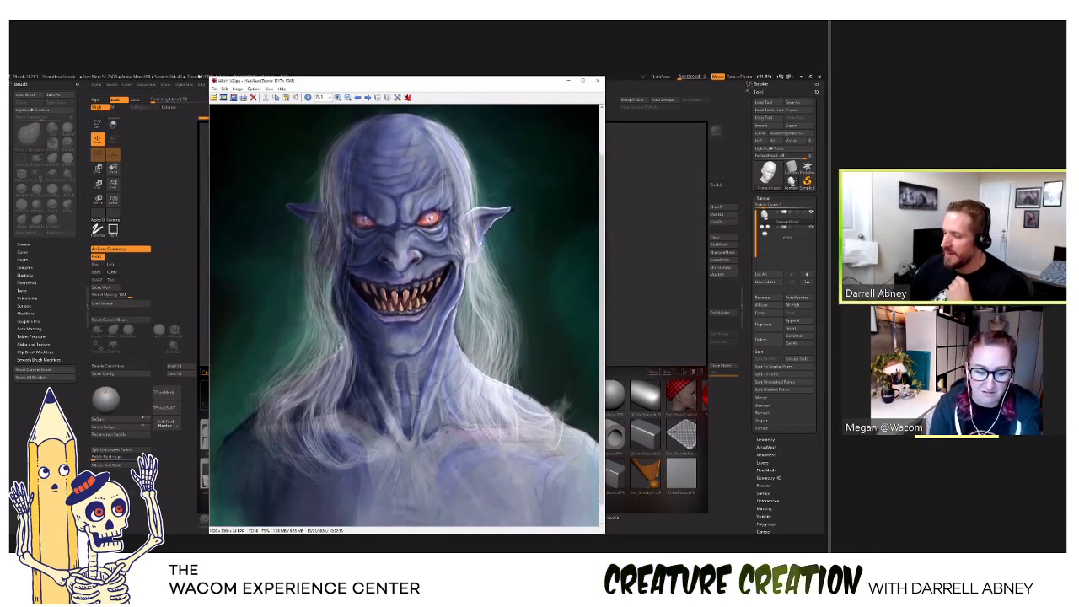
pyautogui.scroll(2, 481, 257)
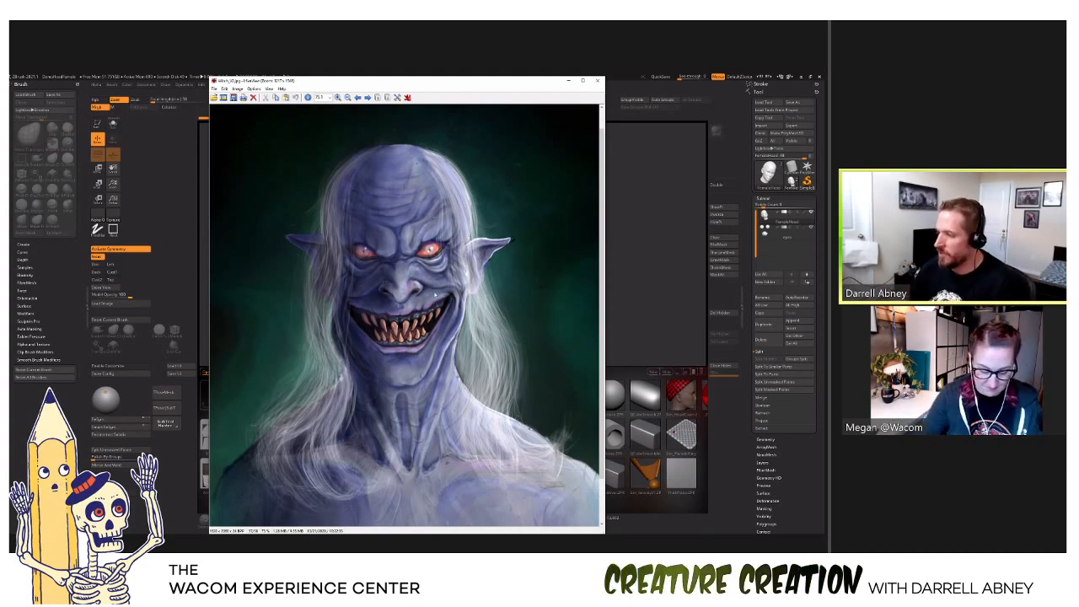
pyautogui.scroll(-1, 436, 304)
pyautogui.scroll(-1, 442, 283)
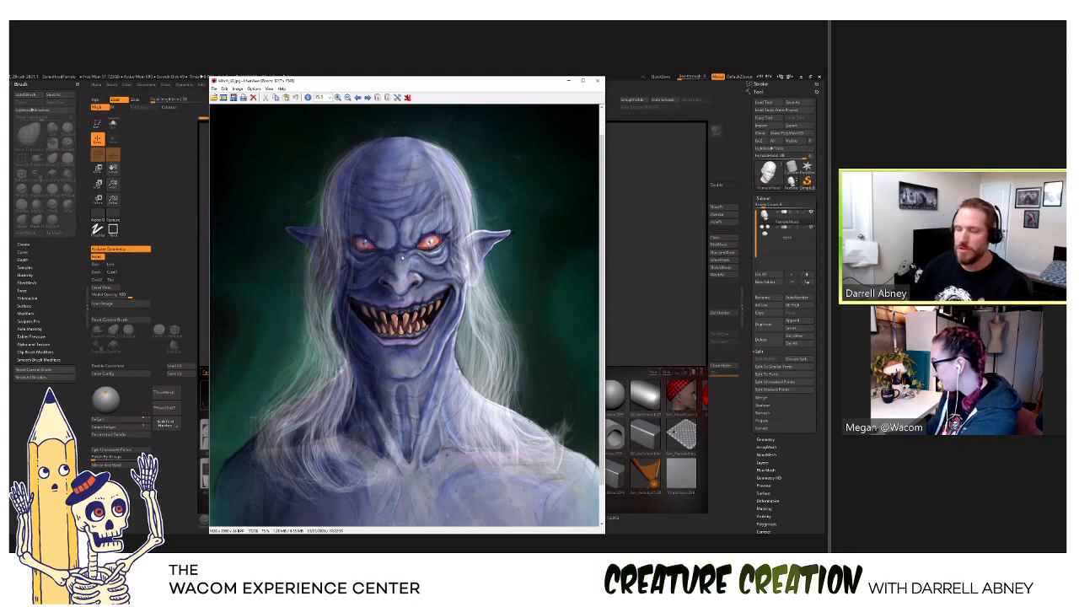
pyautogui.press('Right')
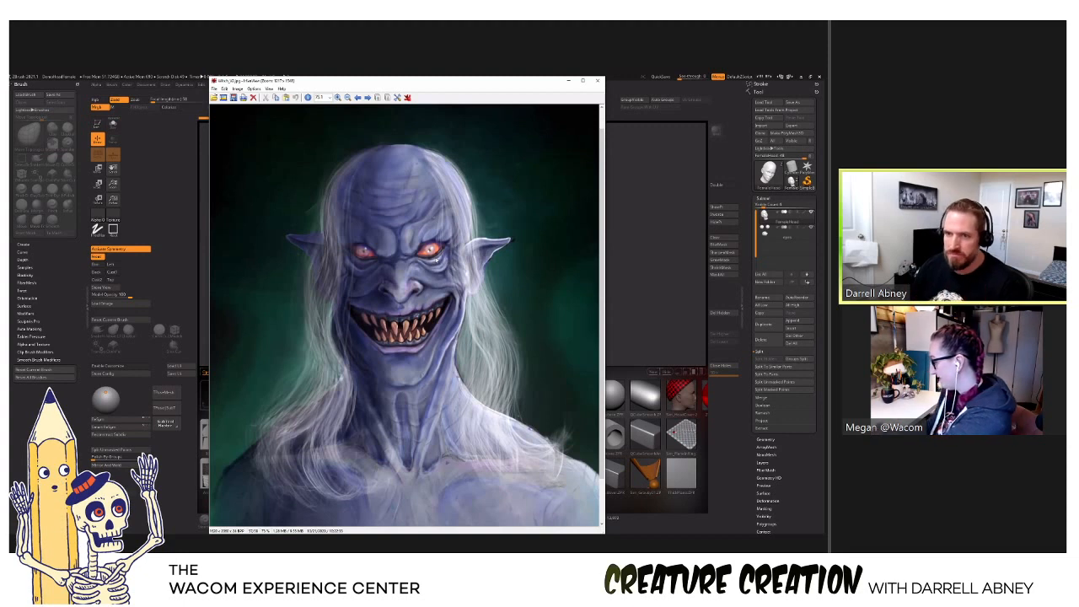
pyautogui.press('Right')
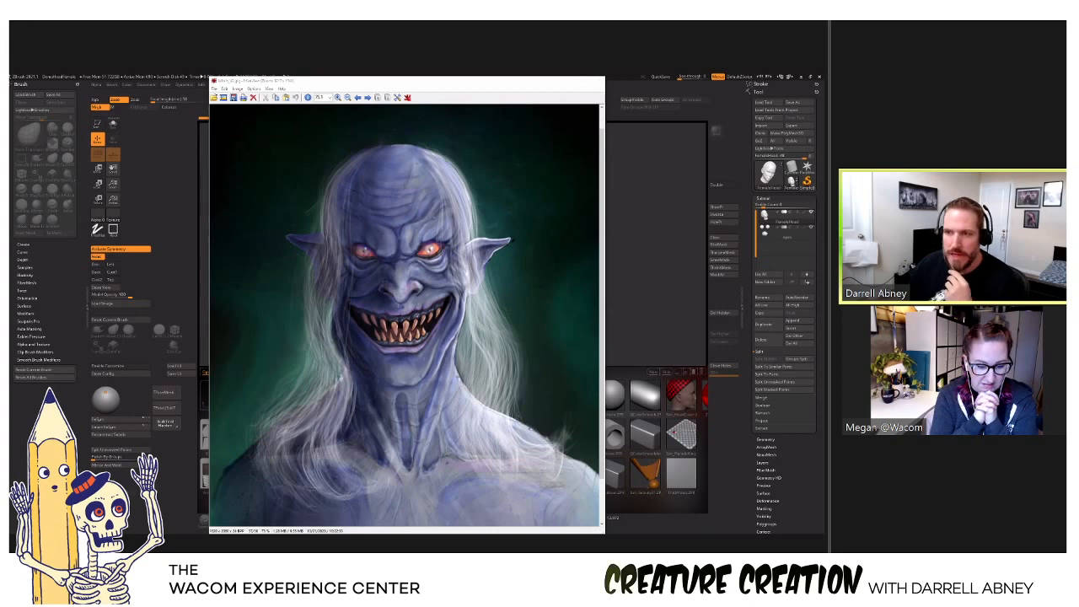
# Put the creature painting away and examine the whole reference sheet of smiling faces and head-structure studies.
pyautogui.press('super+Down')
pyautogui.hotkey('alt', 'Tab')
pyautogui.press('super+Down')
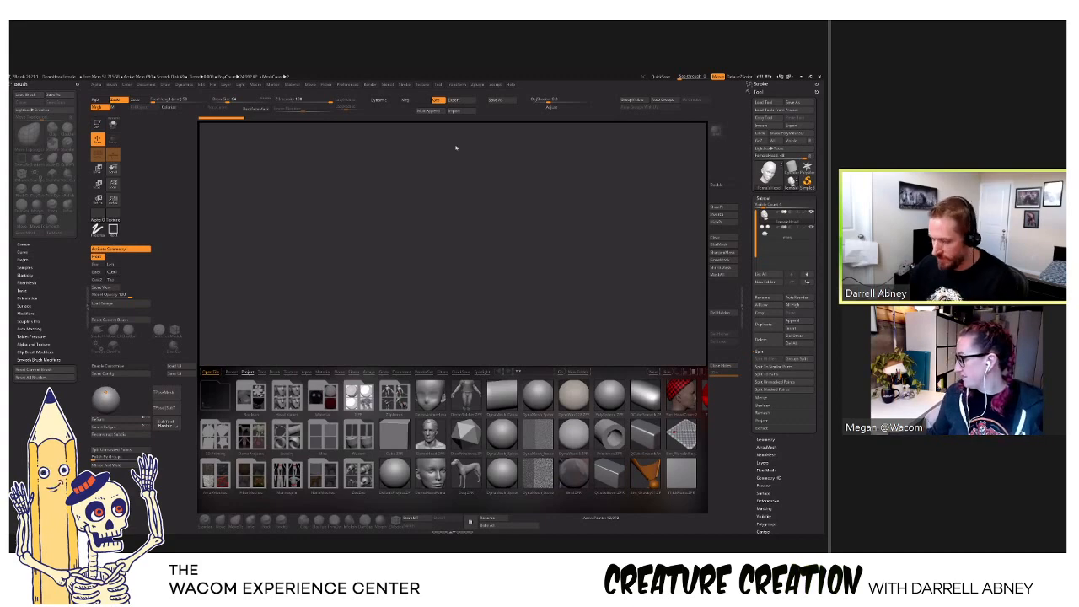
pyautogui.hotkey('alt', 'Tab')
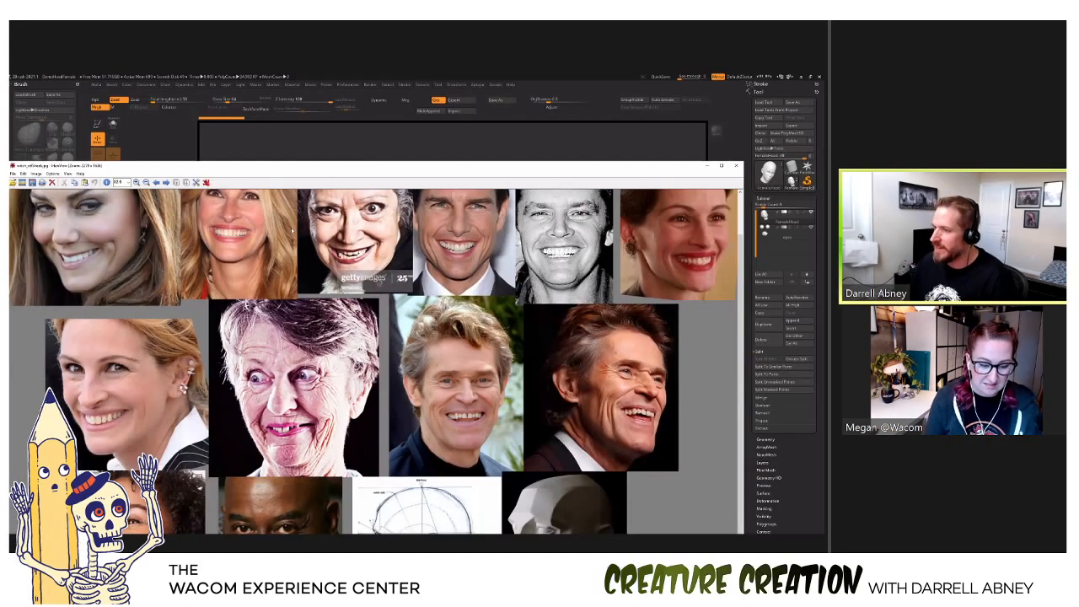
pyautogui.press('-')
pyautogui.press('-')
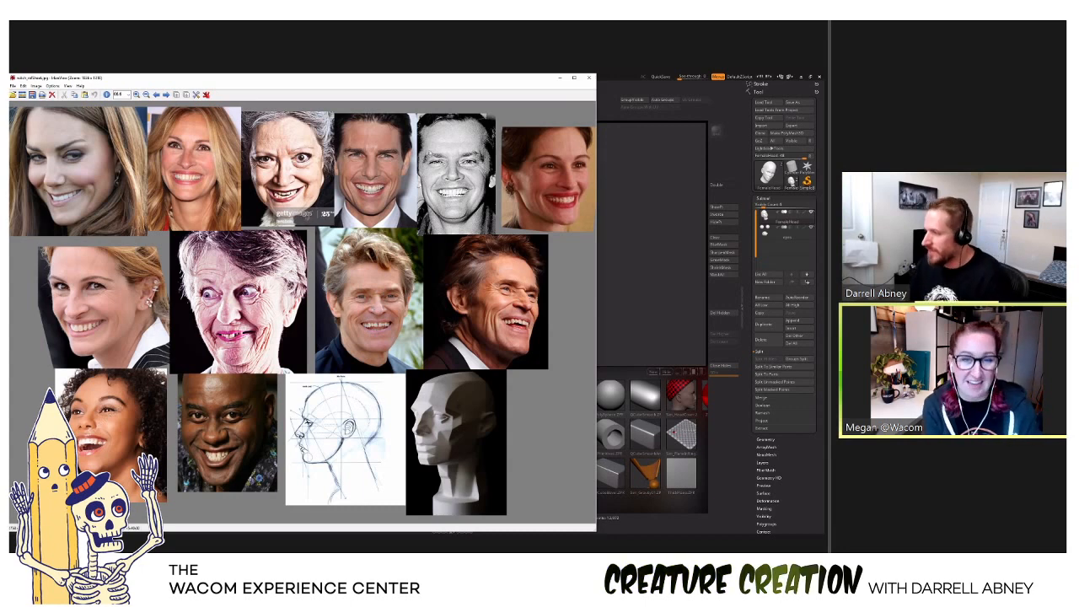
pyautogui.scroll(-3, 350, 111)
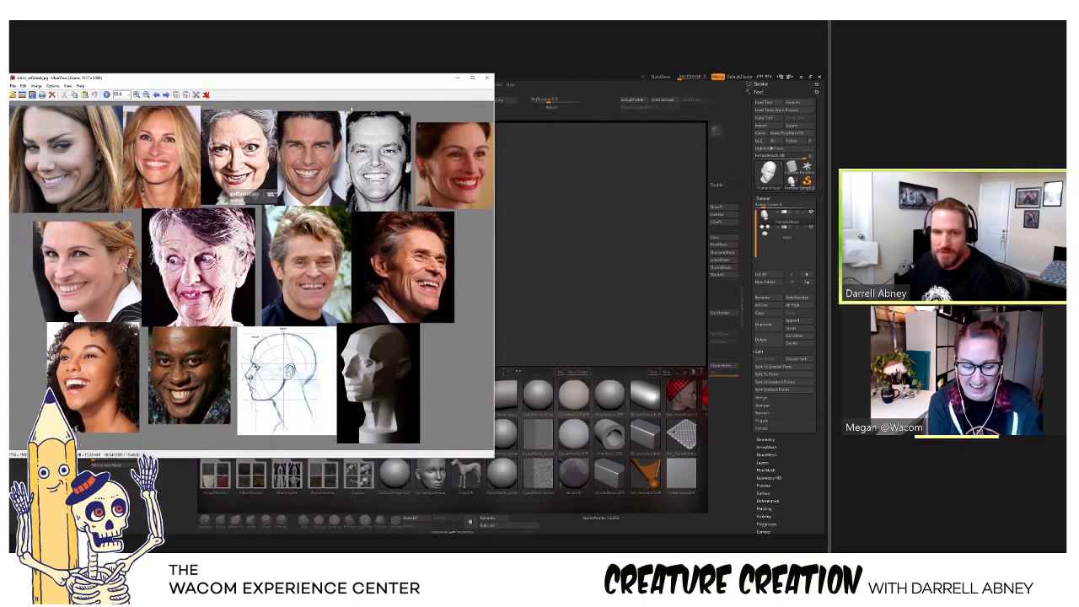
pyautogui.press('Escape')
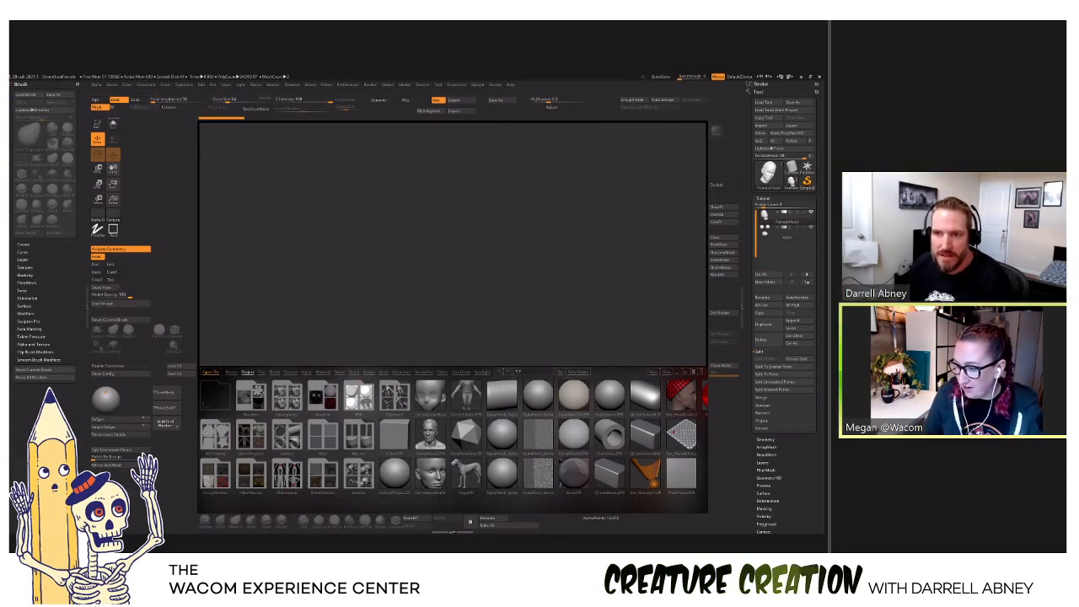
# Switch to the web browser and view the artist's Instagram profile and its web address.
pyautogui.hotkey('alt', 'Tab')
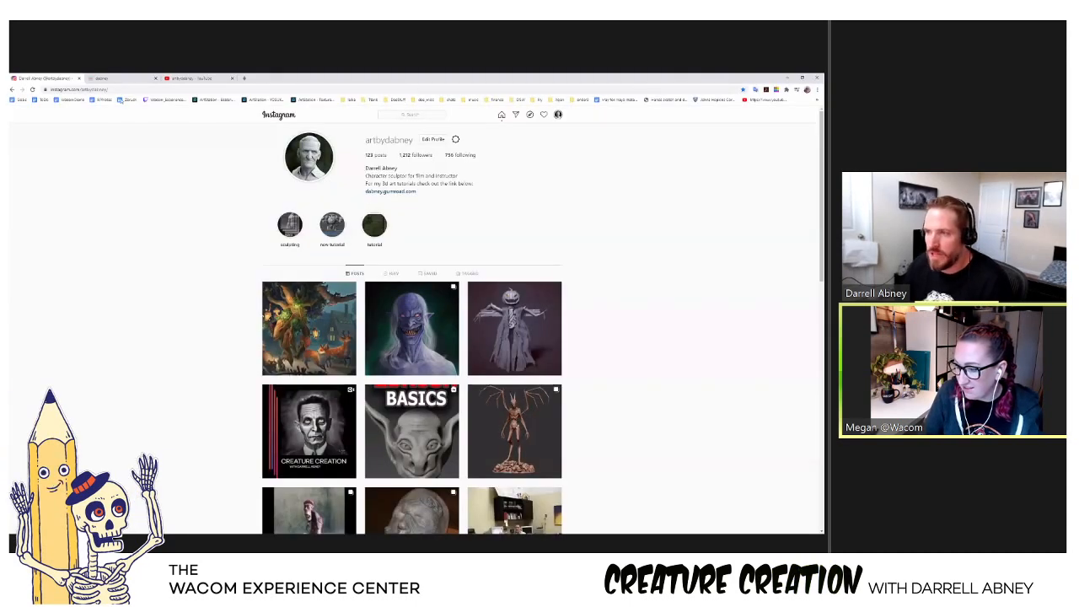
pyautogui.click(91, 90)
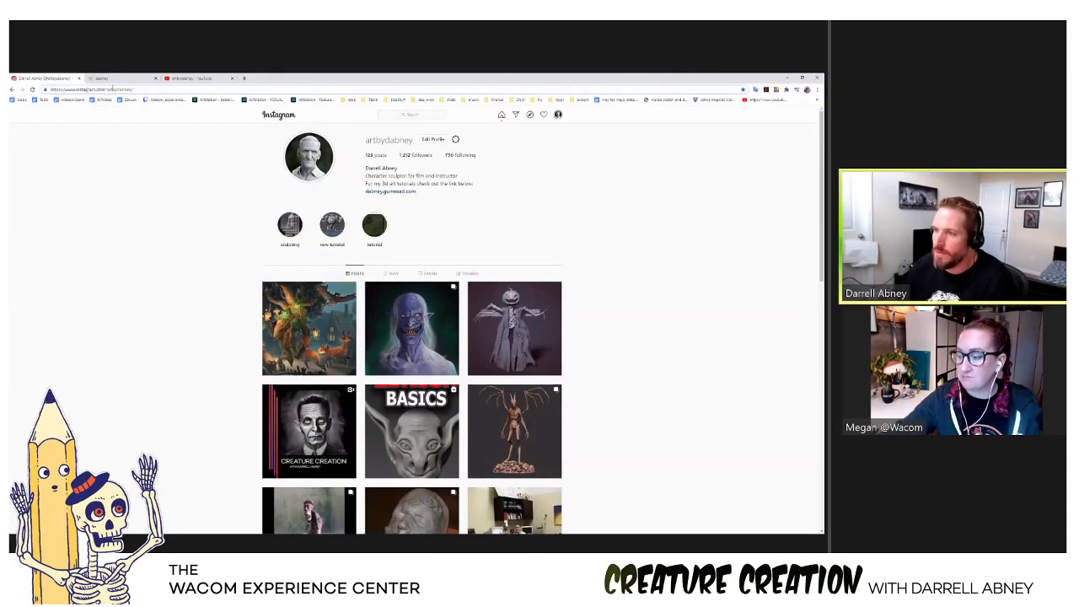
pyautogui.click(126, 289)
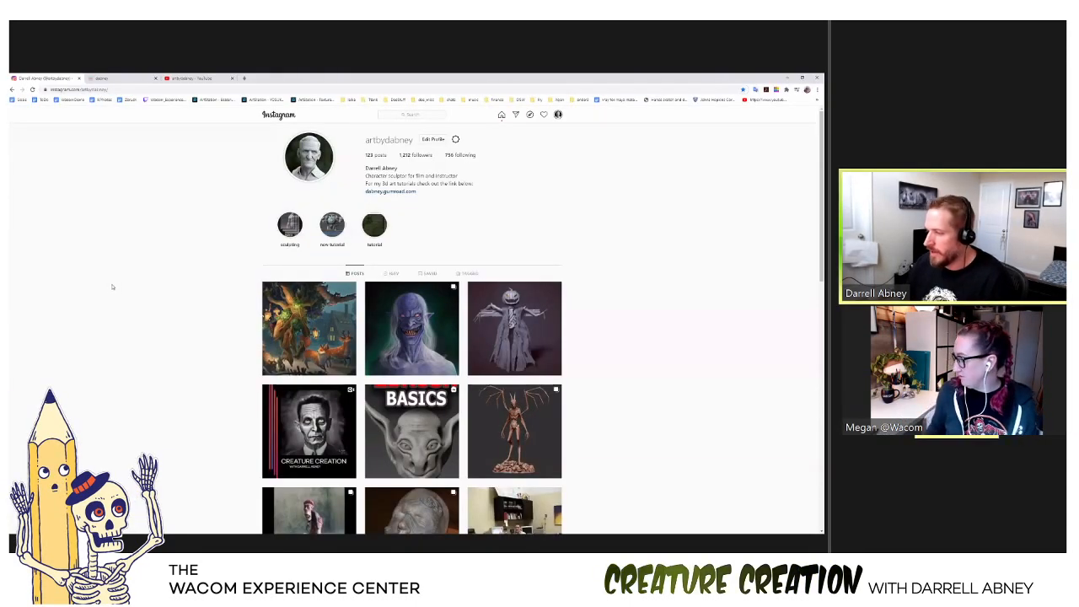
# Examine the newest Instagram post, the tree-creature artwork with foxes and an owl, at an enlarged page size.
pyautogui.click(317, 297)
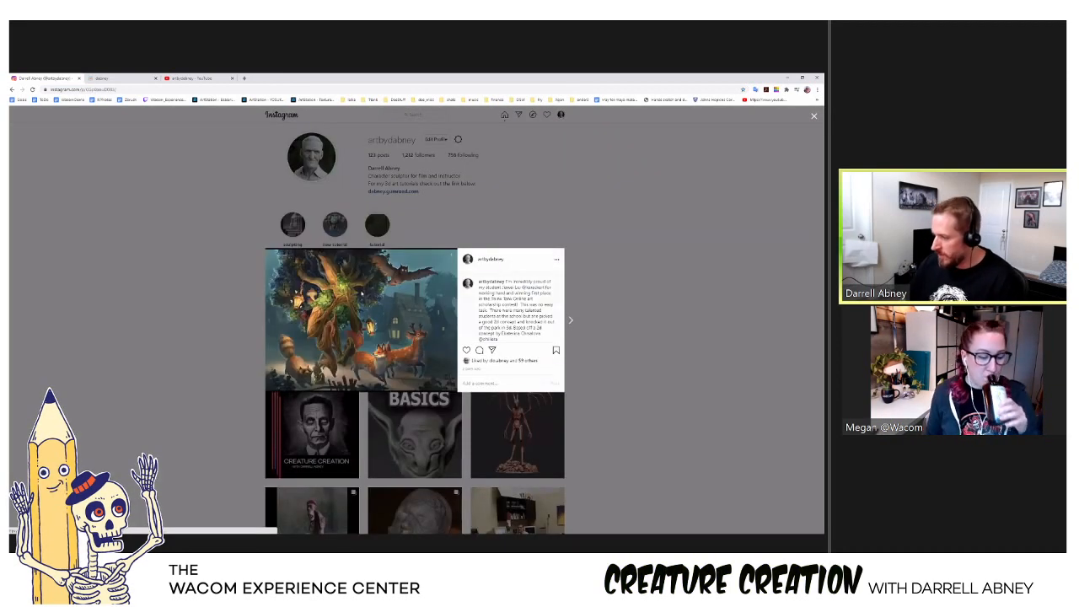
pyautogui.hotkey('ctrl', '+')
pyautogui.hotkey('ctrl', '+')
pyautogui.hotkey('ctrl', '+')
pyautogui.hotkey('ctrl', '+')
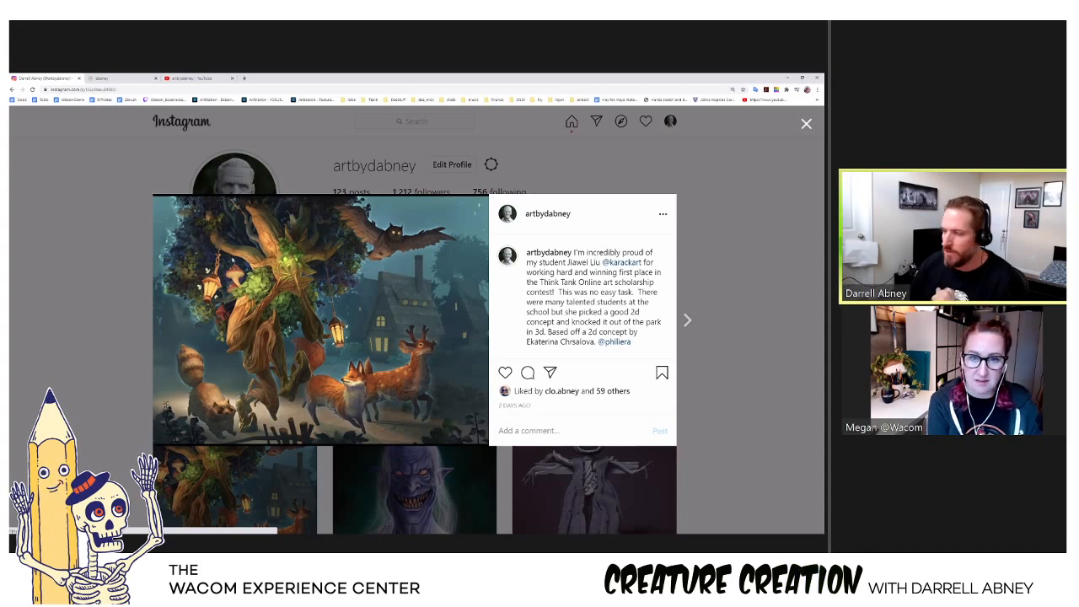
pyautogui.hotkey('ctrl', '-')
pyautogui.hotkey('ctrl', '-')
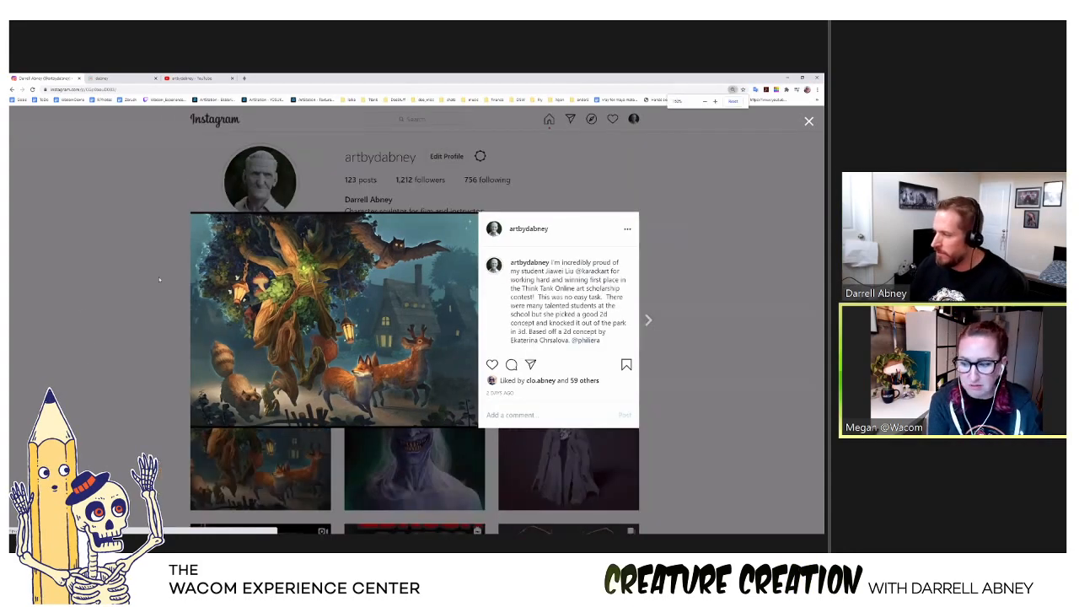
pyautogui.click(139, 200)
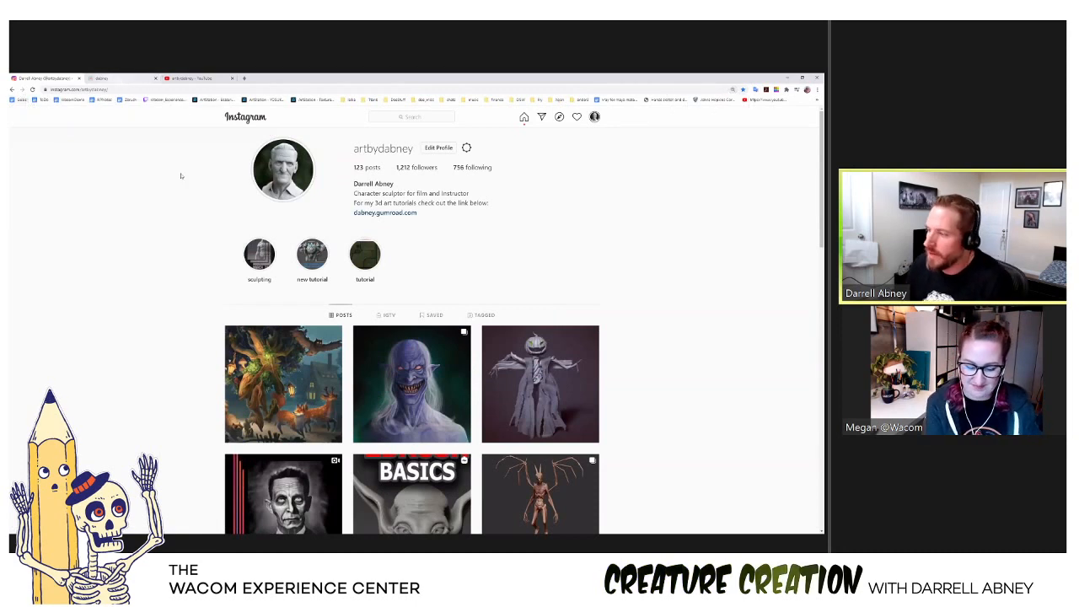
# View the artist's Gumroad page, checking its web address and the modeling and texturing tutorials on offer.
pyautogui.click(138, 79)
pyautogui.click(102, 89)
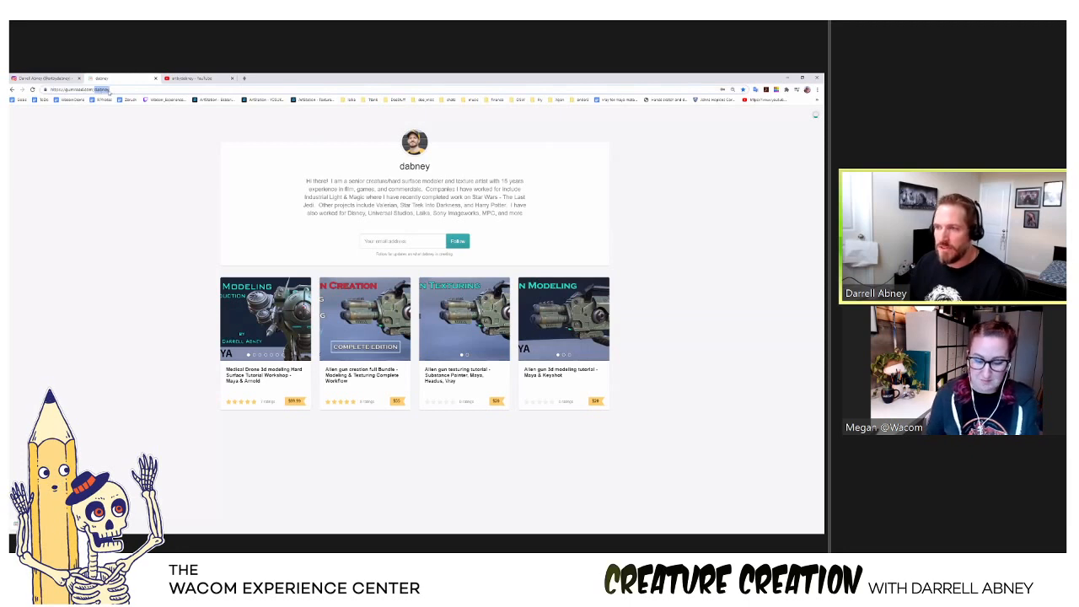
pyautogui.click(336, 295)
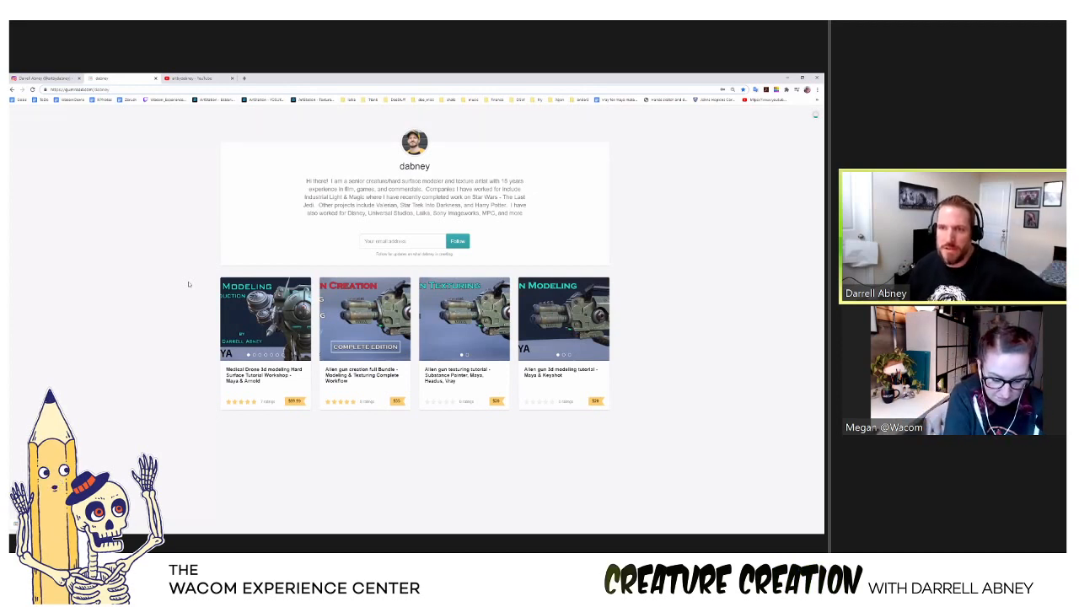
pyautogui.moveTo(521, 310)
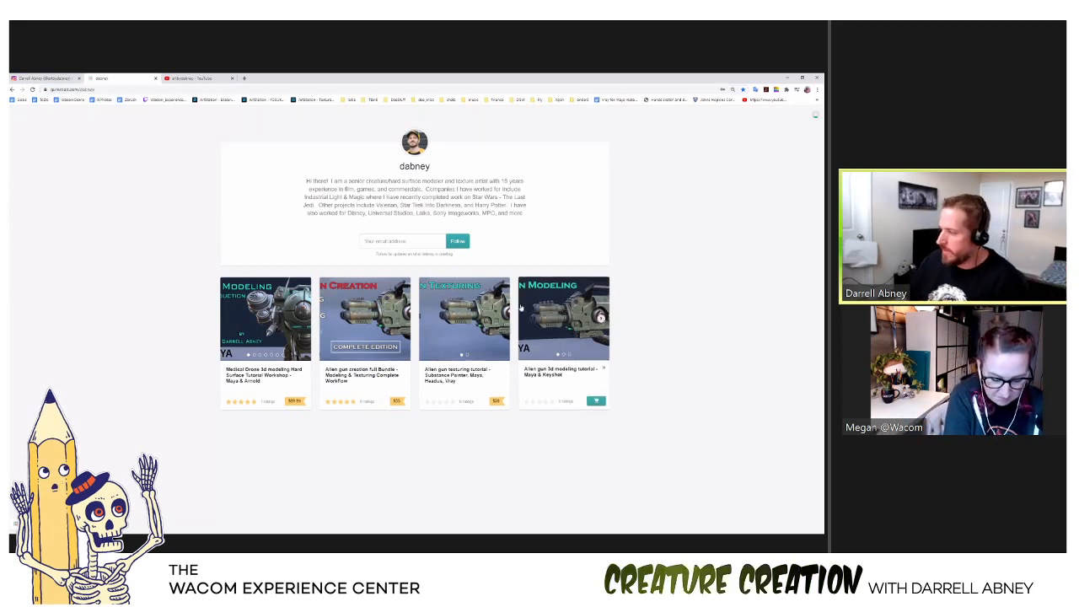
# View the artist's YouTube channel with its address and uploads, revisit the Instagram profile, and return to ZBrush.
pyautogui.click(199, 78)
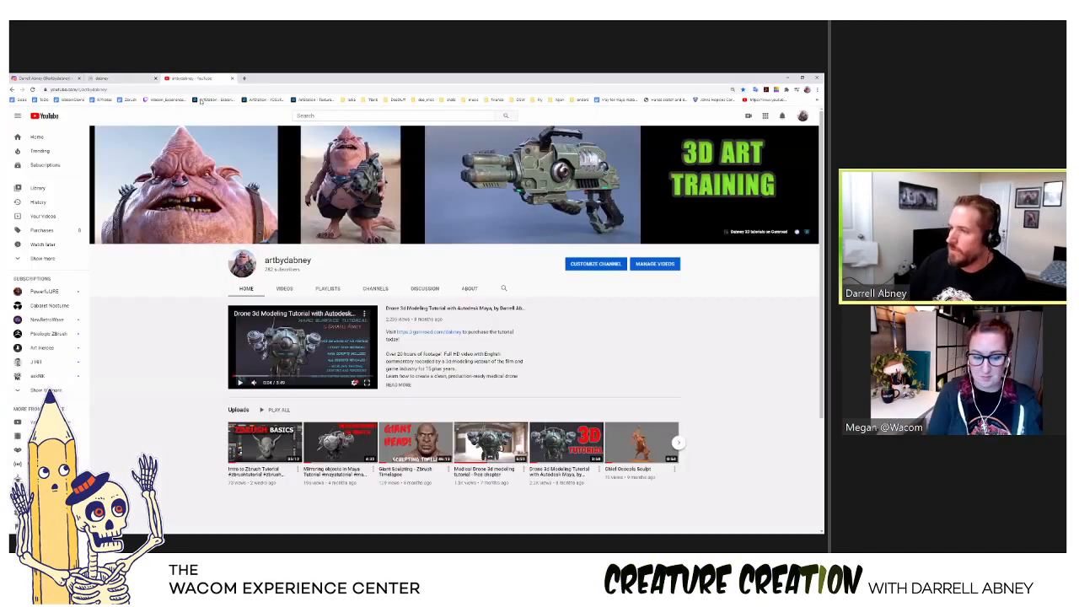
pyautogui.click(126, 89)
pyautogui.scroll(-1, 336, 384)
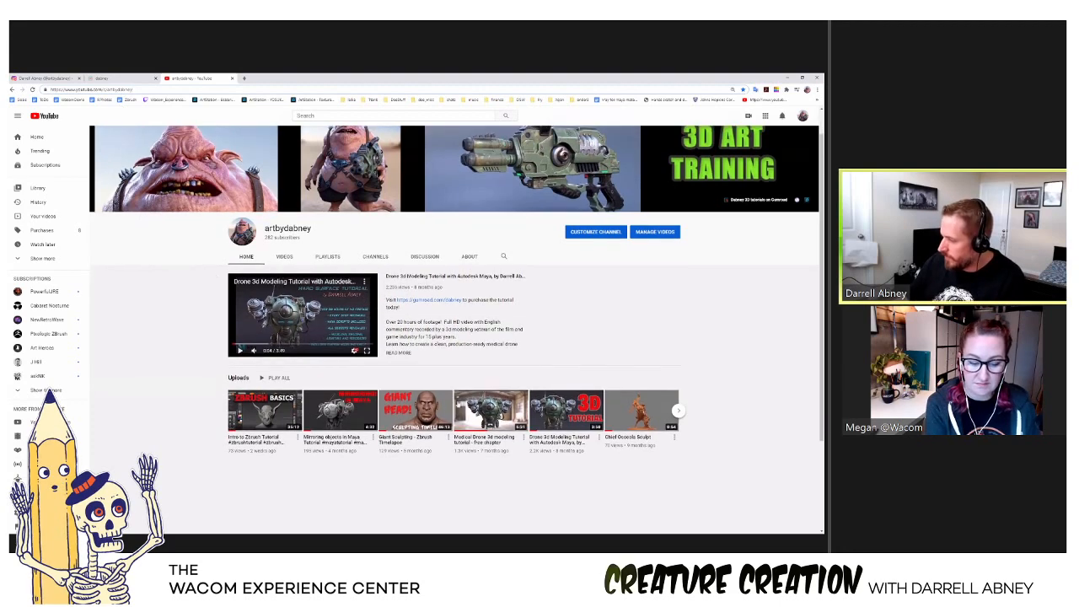
pyautogui.click(48, 78)
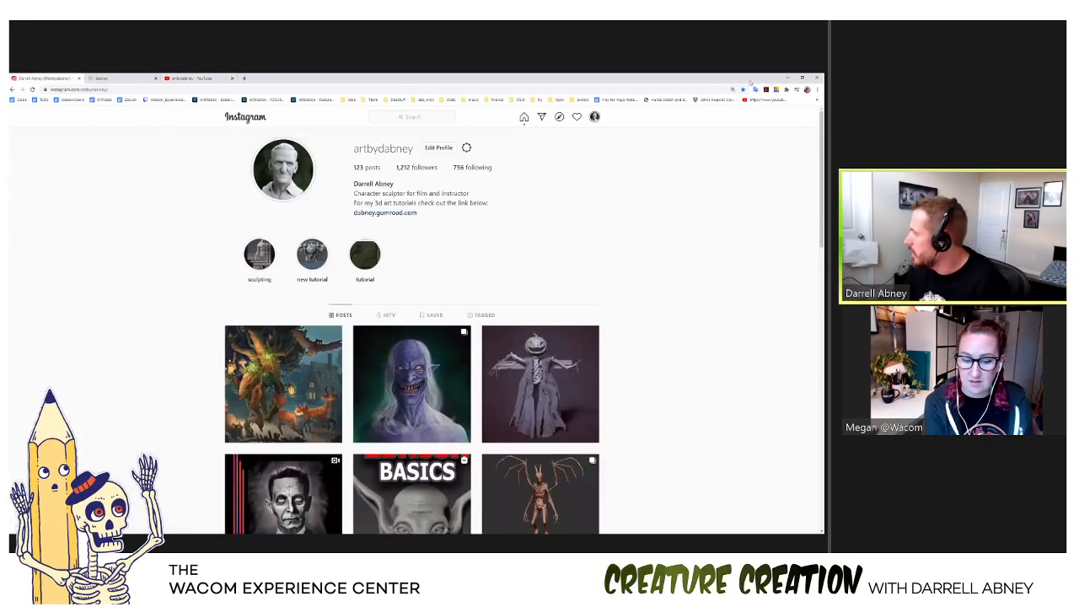
pyautogui.click(802, 77)
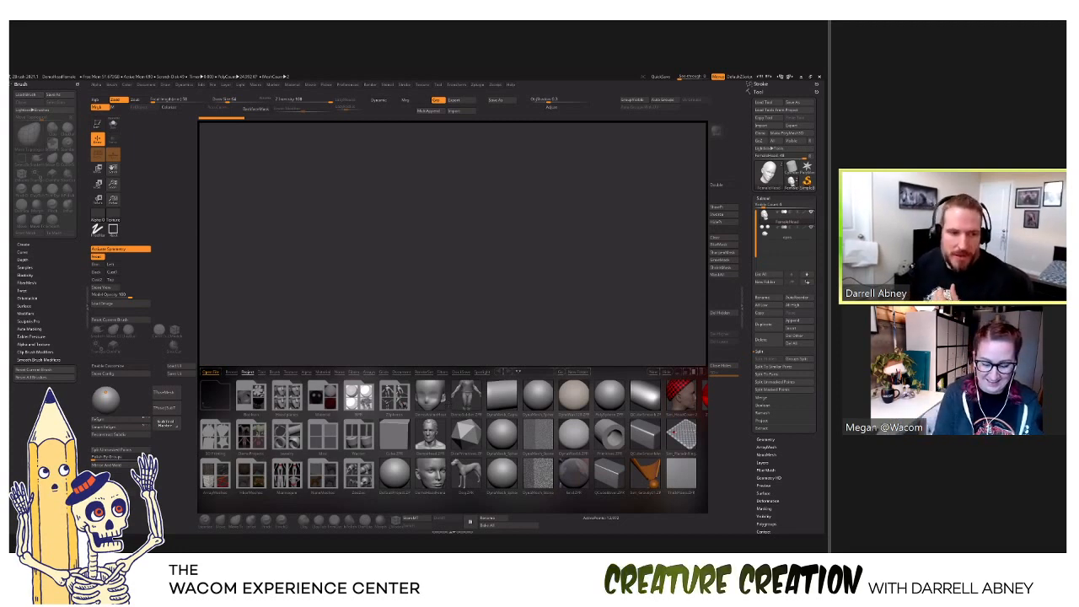
# Place the blue creature reference image over the upper part of the ZBrush canvas and resize its window around the head and shoulders.
pyautogui.hotkey('alt', 'Tab')
pyautogui.moveTo(306, 259); pyautogui.dragTo(253, 164)
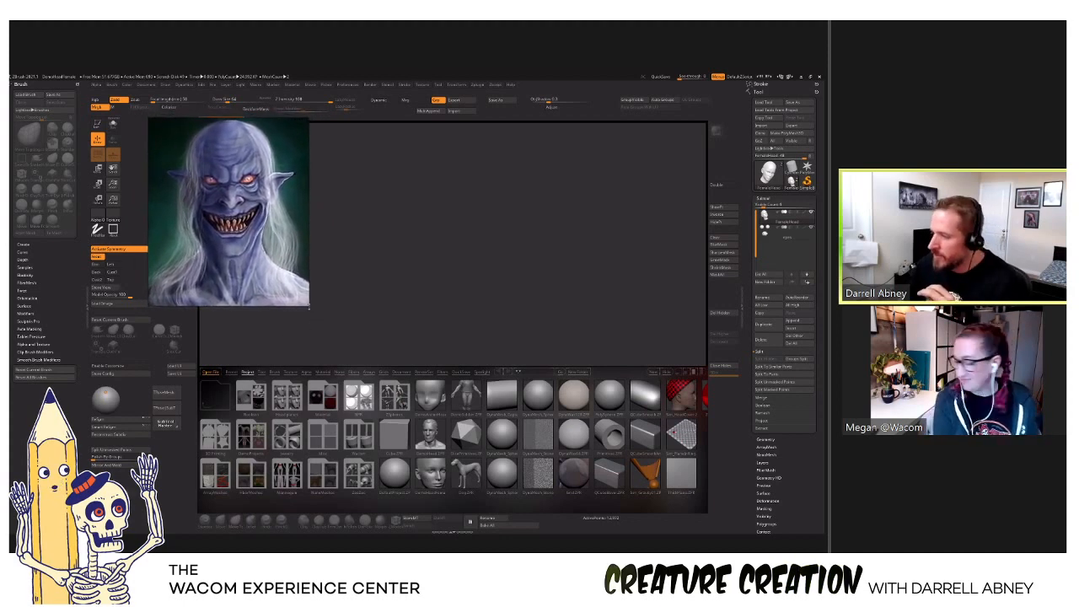
pyautogui.moveTo(310, 309); pyautogui.dragTo(336, 299)
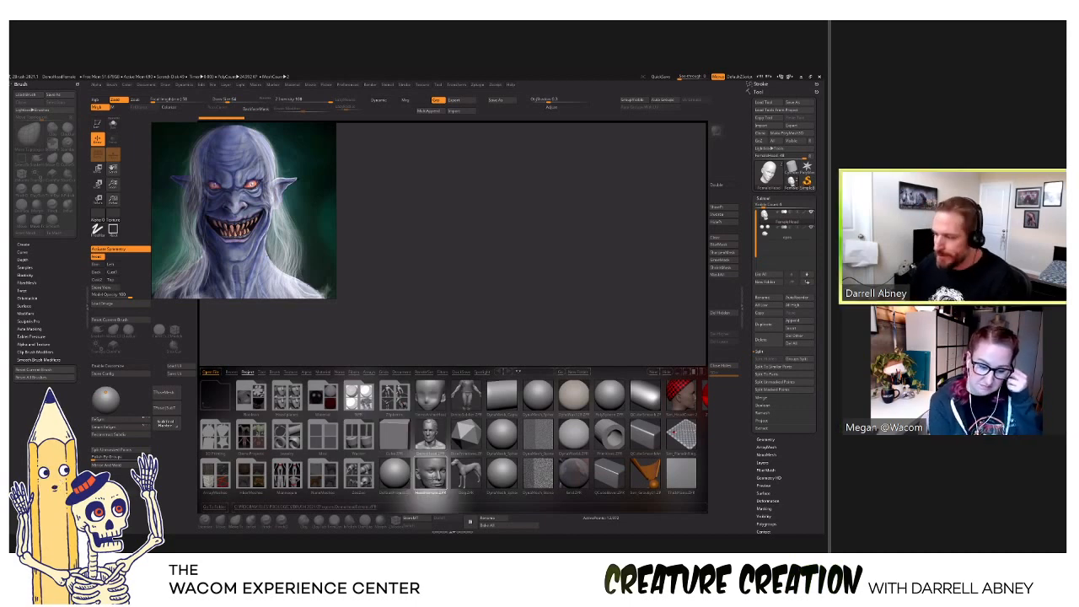
# Load the DemoHeadFemale project from the project library and frame the head beside the creature reference.
pyautogui.doubleClick(431, 475)
pyautogui.click(441, 330)
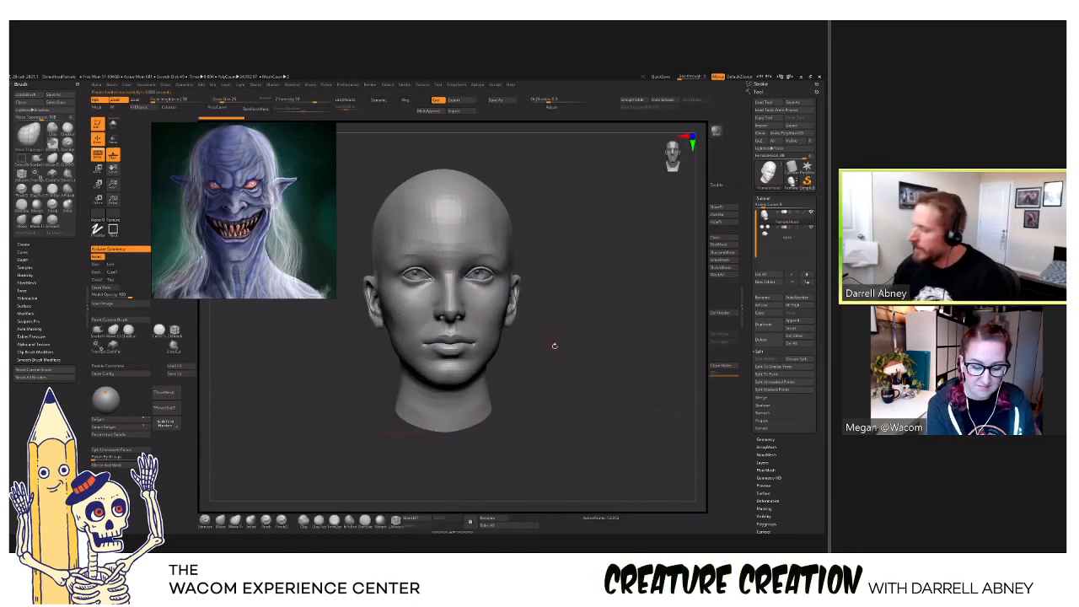
pyautogui.moveTo(564, 345); pyautogui.dragTo(577, 348)
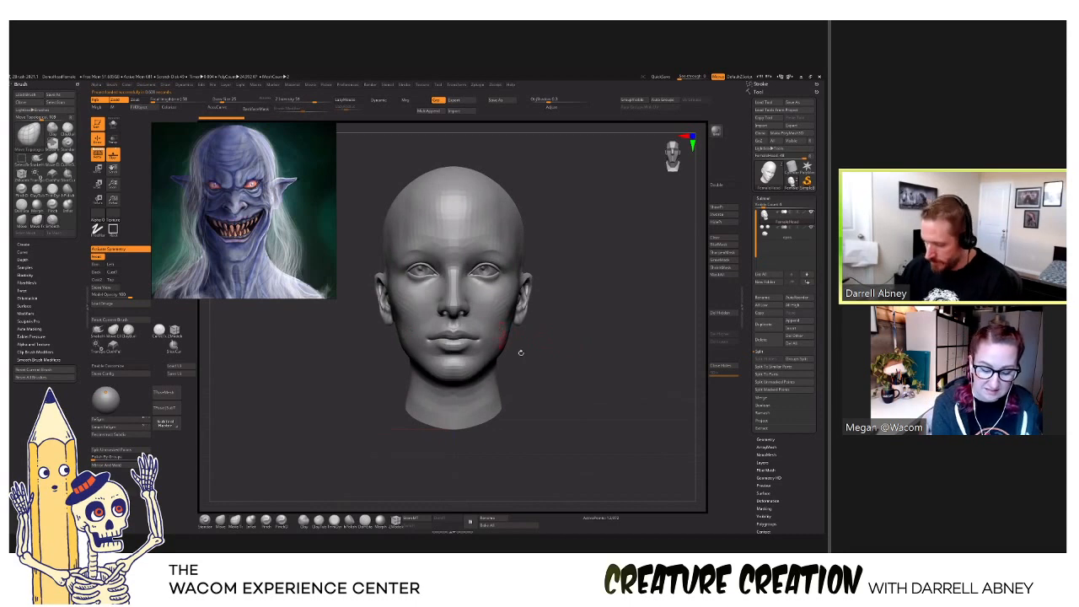
pyautogui.keyDown('alt'); pyautogui.moveTo(498, 335); pyautogui.dragTo(532, 363); pyautogui.keyUp('alt')
# Examine the female head's topology from several angles, with and without the PolyFrame wireframe display.
pyautogui.hotkey('shift', 'f')
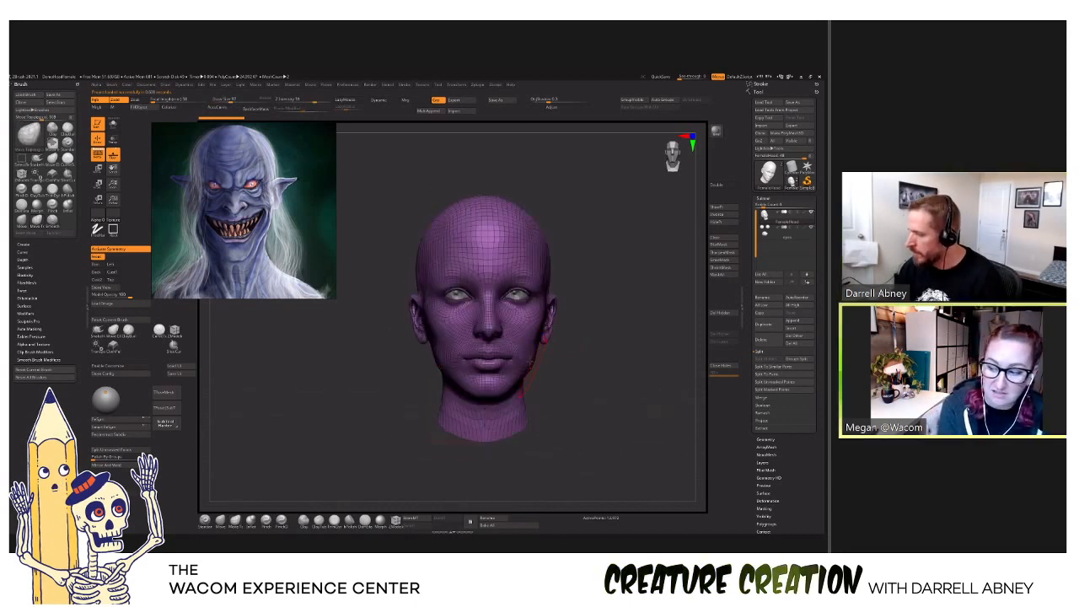
pyautogui.hotkey('shift', 'f')
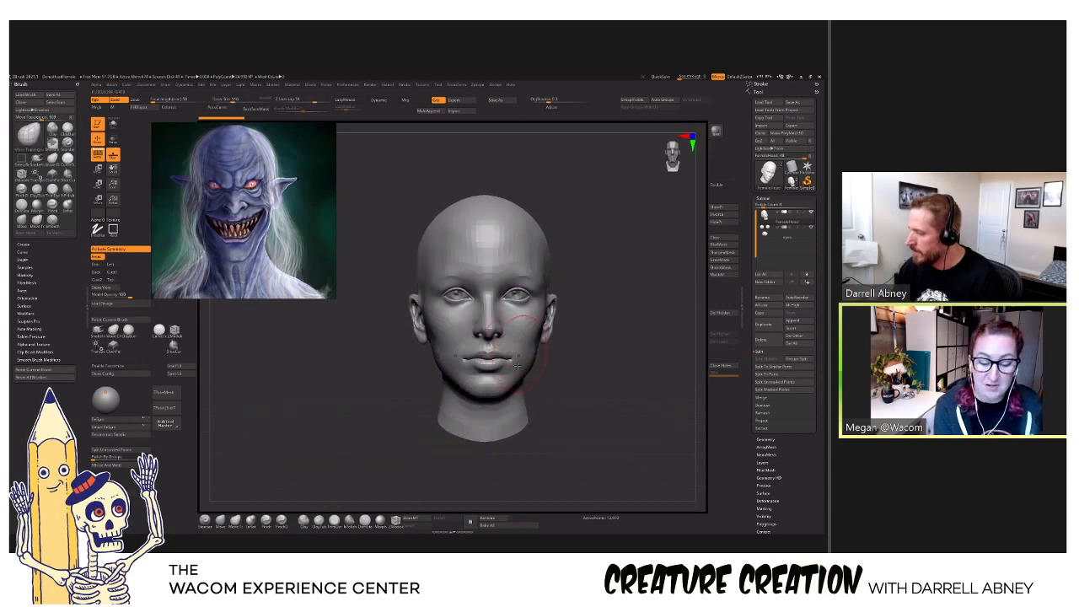
pyautogui.moveTo(498, 347); pyautogui.dragTo(516, 381, button='right')
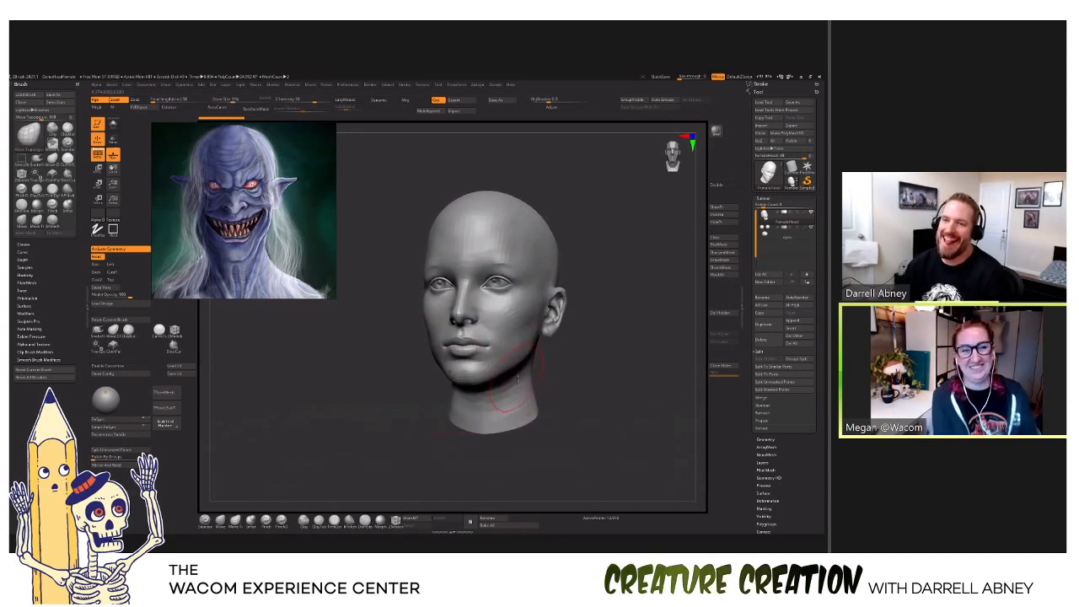
pyautogui.moveTo(516, 399)
pyautogui.mouseDown(button='right')
pyautogui.moveTo(516, 412)
pyautogui.moveTo(522, 401)
pyautogui.mouseUp(button='right')
pyautogui.hotkey('shift', 'f')
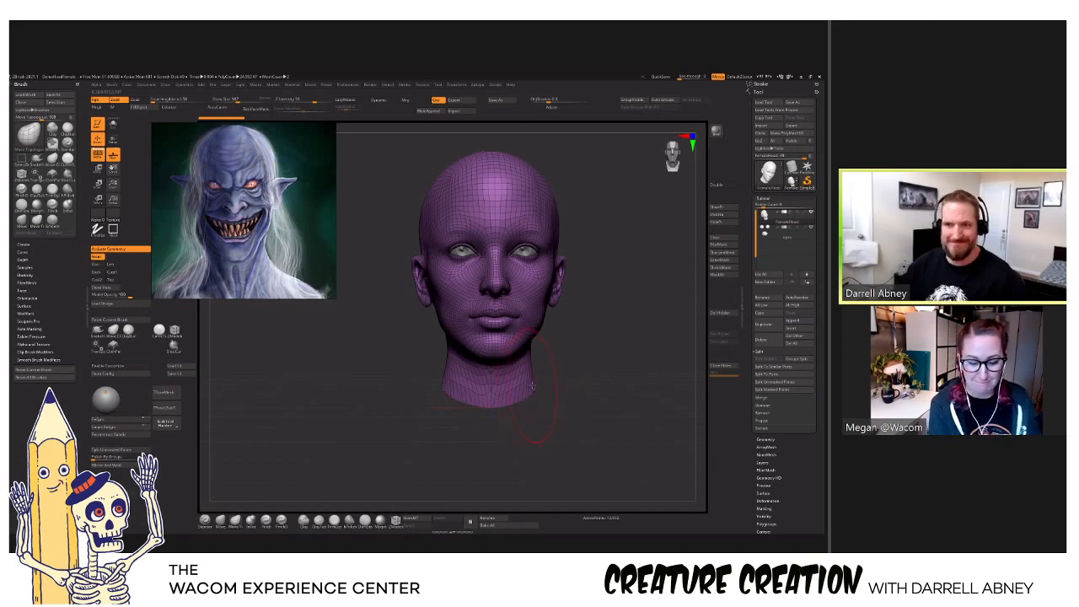
pyautogui.moveTo(531, 384); pyautogui.dragTo(571, 378, button='right')
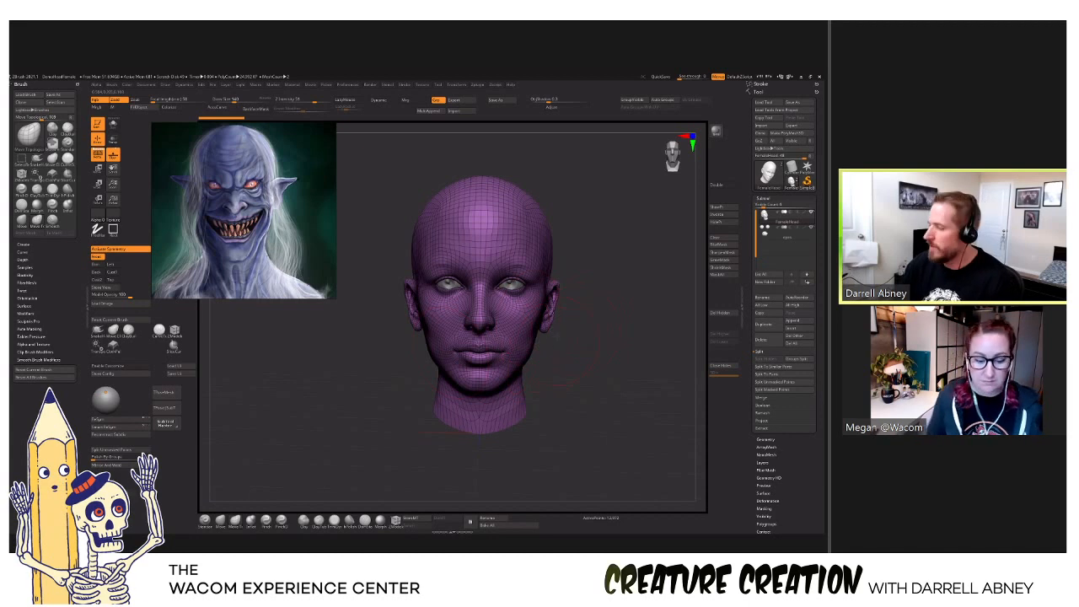
pyautogui.moveTo(573, 358)
pyautogui.mouseDown()
pyautogui.moveTo(571, 388)
pyautogui.moveTo(564, 377)
pyautogui.mouseUp()
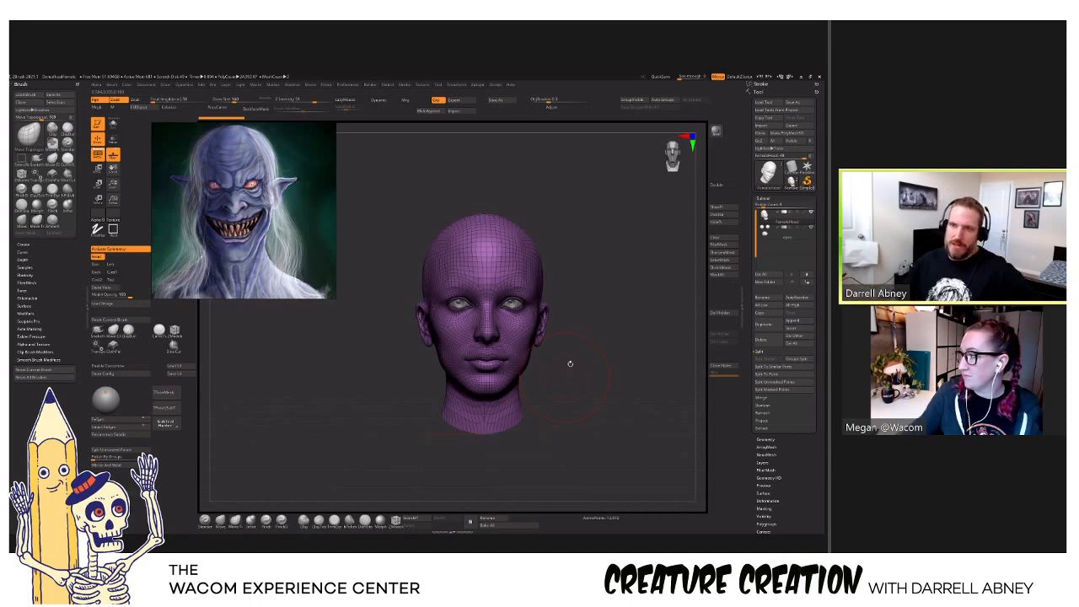
pyautogui.moveTo(505, 359)
pyautogui.mouseDown(button='right')
pyautogui.moveTo(524, 419)
pyautogui.moveTo(510, 375)
pyautogui.moveTo(523, 362)
pyautogui.mouseUp(button='right')
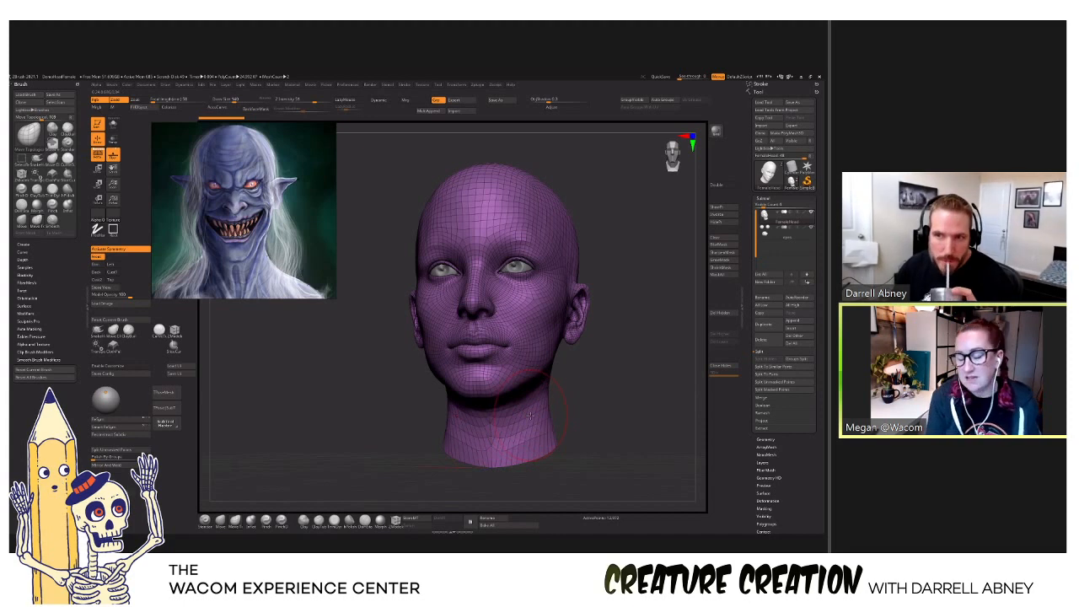
# Turn the head to the front and set the perspective camera to the longest focal length preset, moving the reference image out of the way.
pyautogui.moveTo(531, 415); pyautogui.dragTo(537, 410, button='right')
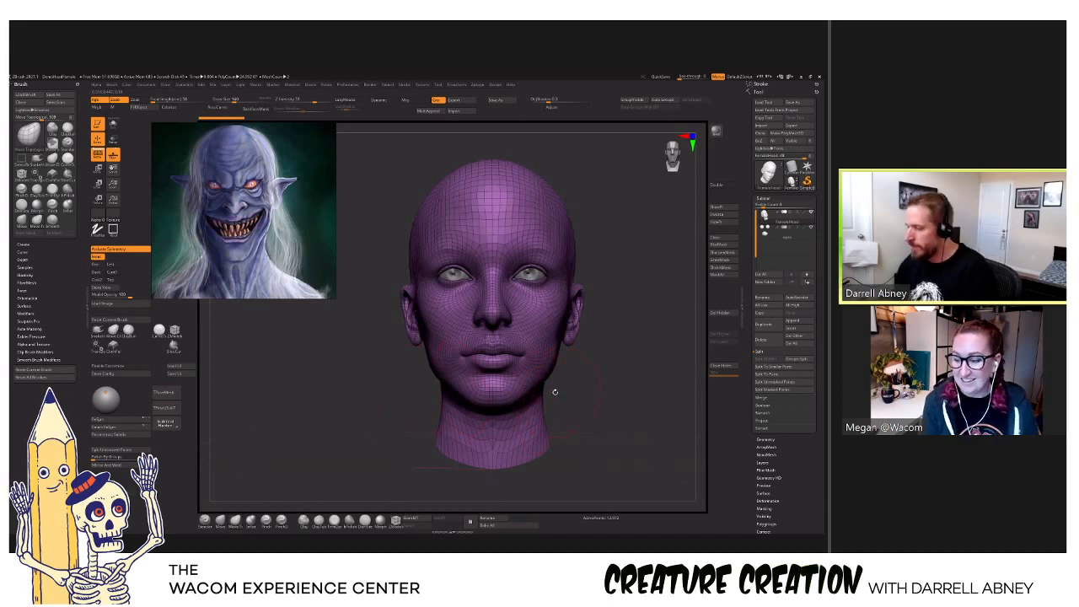
pyautogui.moveTo(557, 390); pyautogui.dragTo(592, 362, button='right')
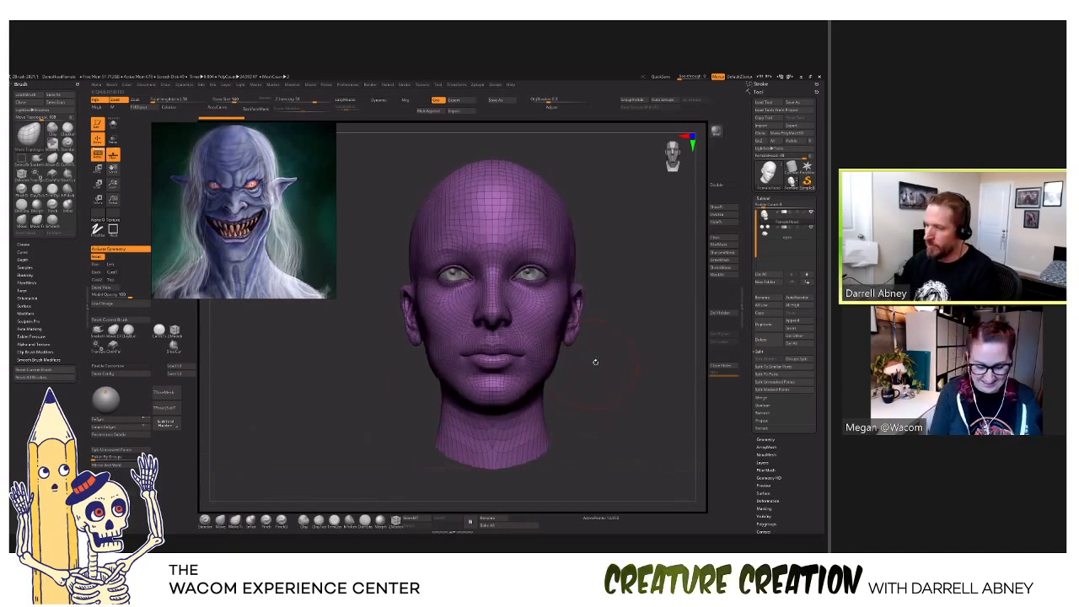
pyautogui.click(166, 86)
pyautogui.click(189, 85)
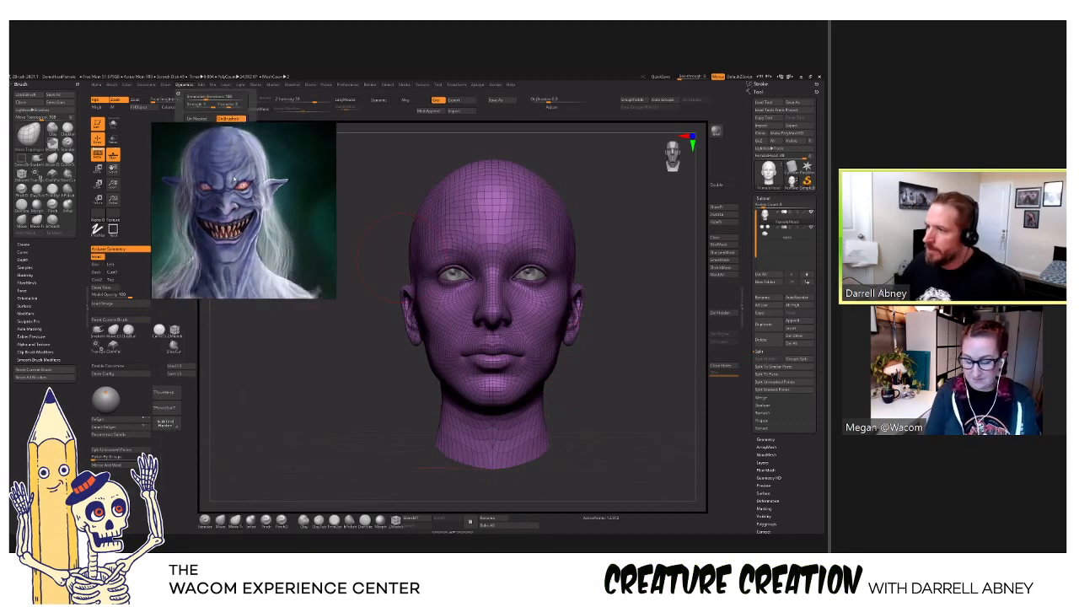
pyautogui.moveTo(225, 175); pyautogui.dragTo(275, 358)
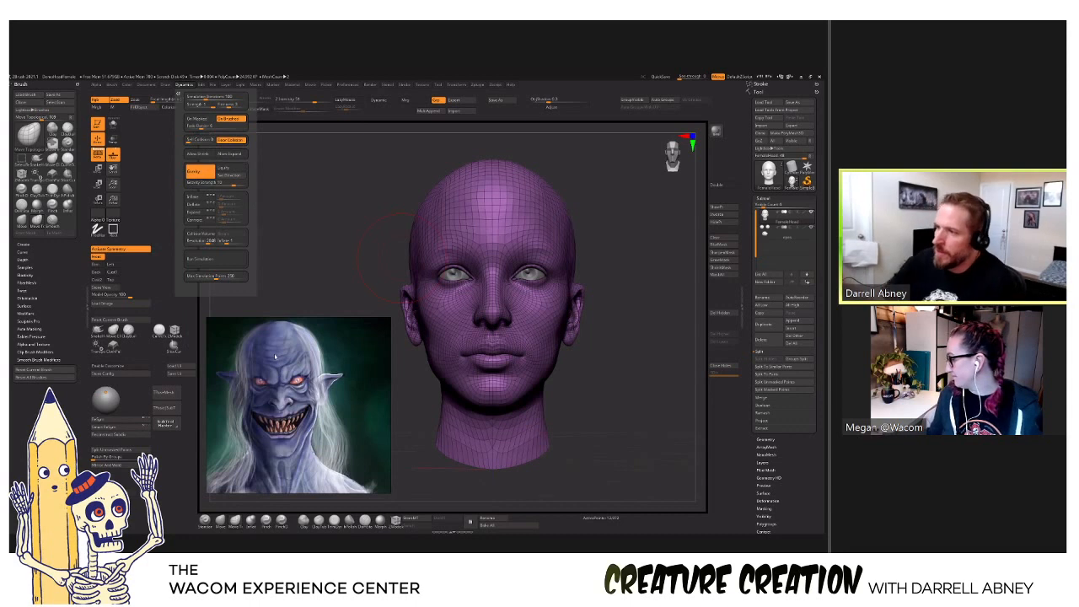
pyautogui.click(165, 85)
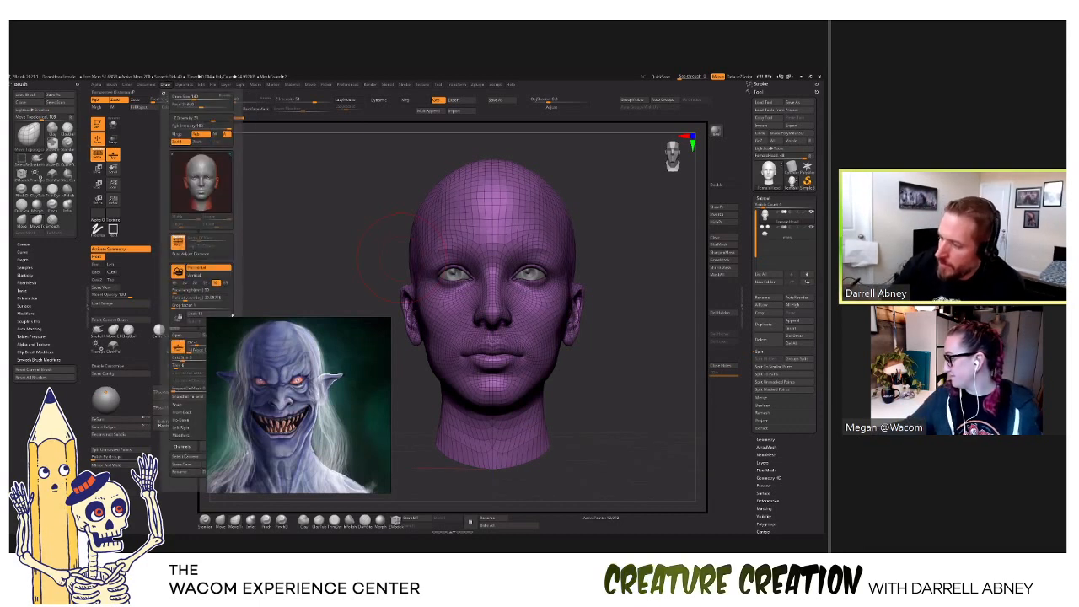
pyautogui.moveTo(342, 350); pyautogui.dragTo(472, 327)
pyautogui.click(165, 85)
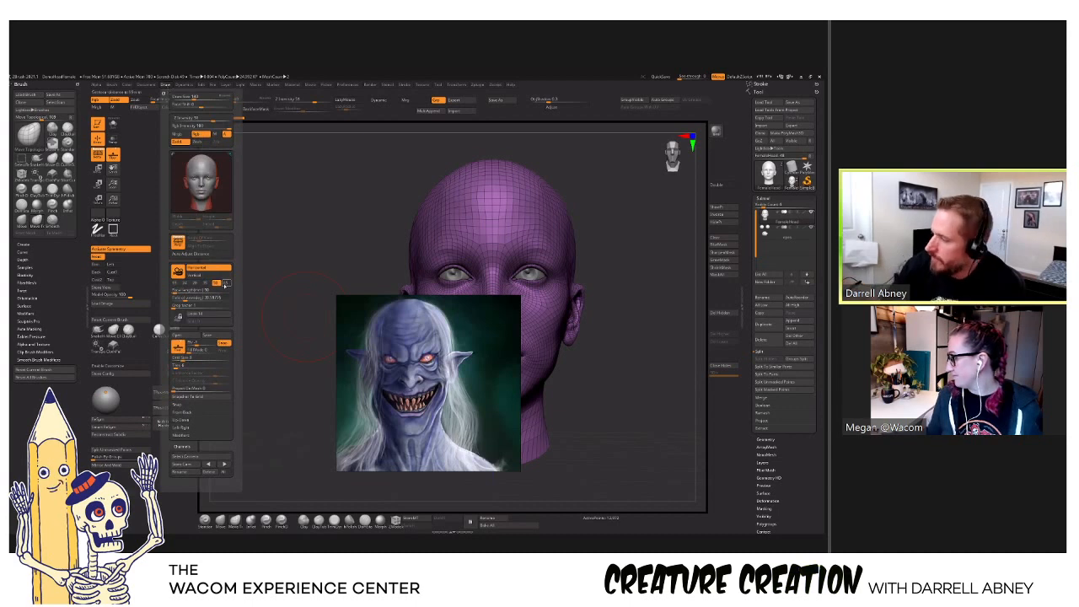
pyautogui.click(226, 283)
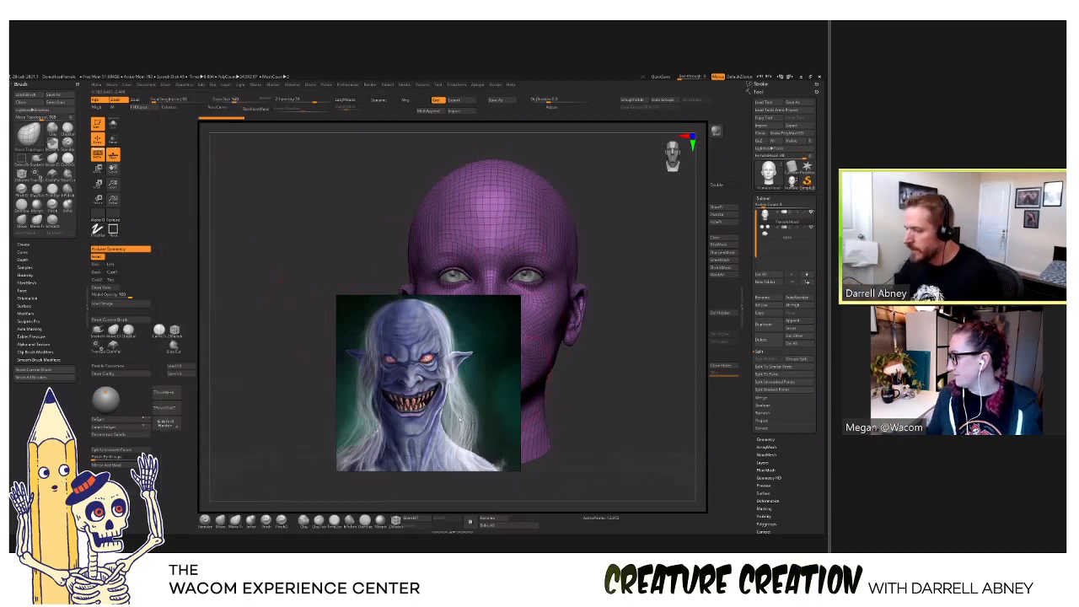
# Place the creature reference back over the upper canvas and make its window slightly smaller, clear of the head.
pyautogui.moveTo(396, 329)
pyautogui.mouseDown()
pyautogui.moveTo(249, 191)
pyautogui.moveTo(268, 192)
pyautogui.moveTo(215, 166)
pyautogui.mouseUp()
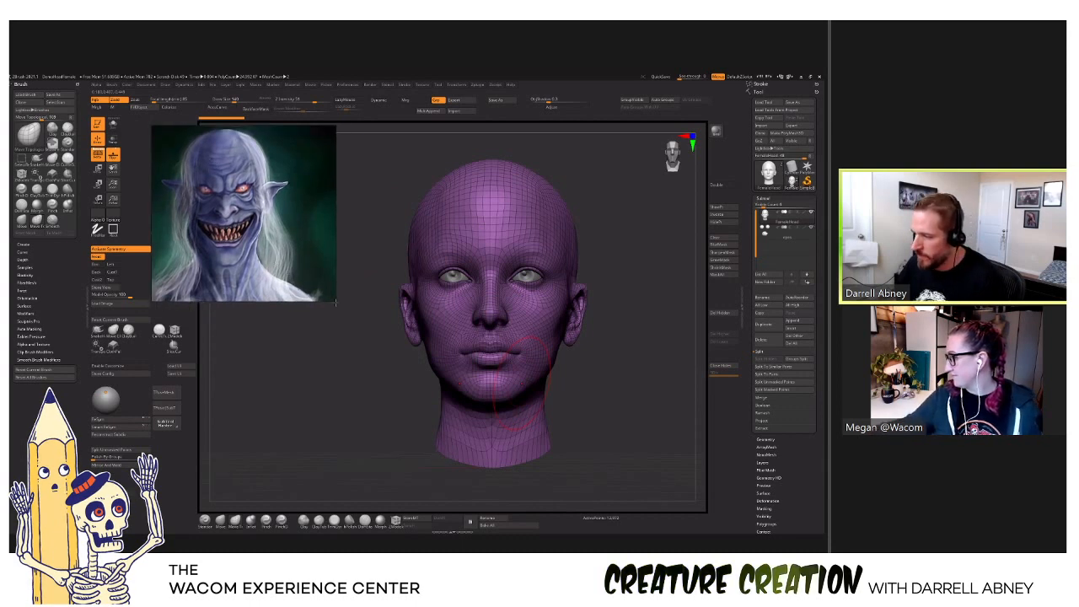
pyautogui.moveTo(335, 301); pyautogui.dragTo(316, 283)
pyautogui.moveTo(250, 233); pyautogui.dragTo(239, 230)
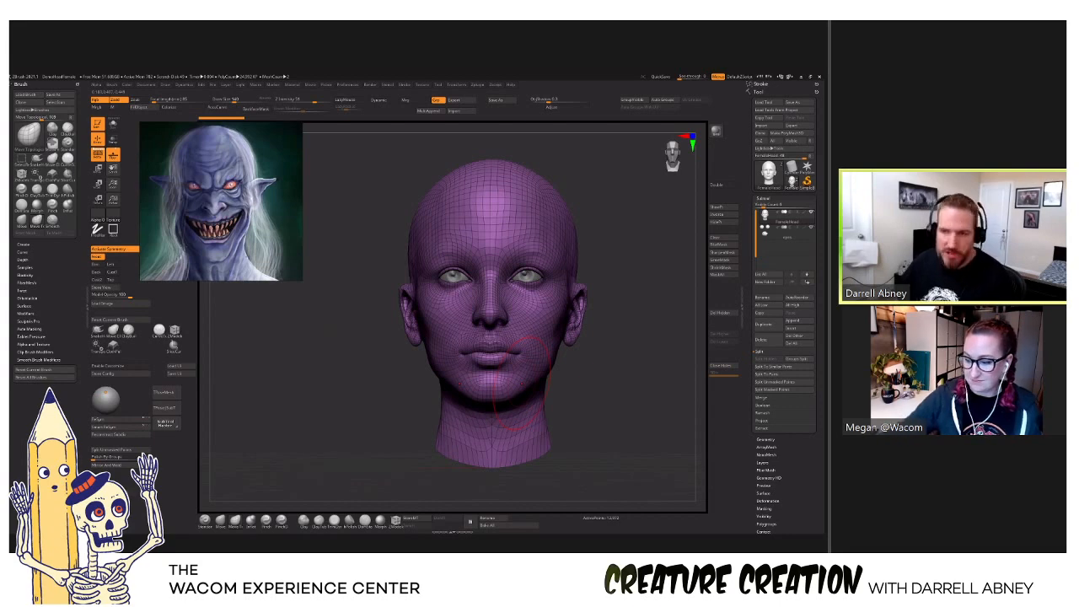
# Bring up the large creature painting in the image viewer, position it behind ZBrush, and return to the head in front view.
pyautogui.hotkey('alt', 'Tab')
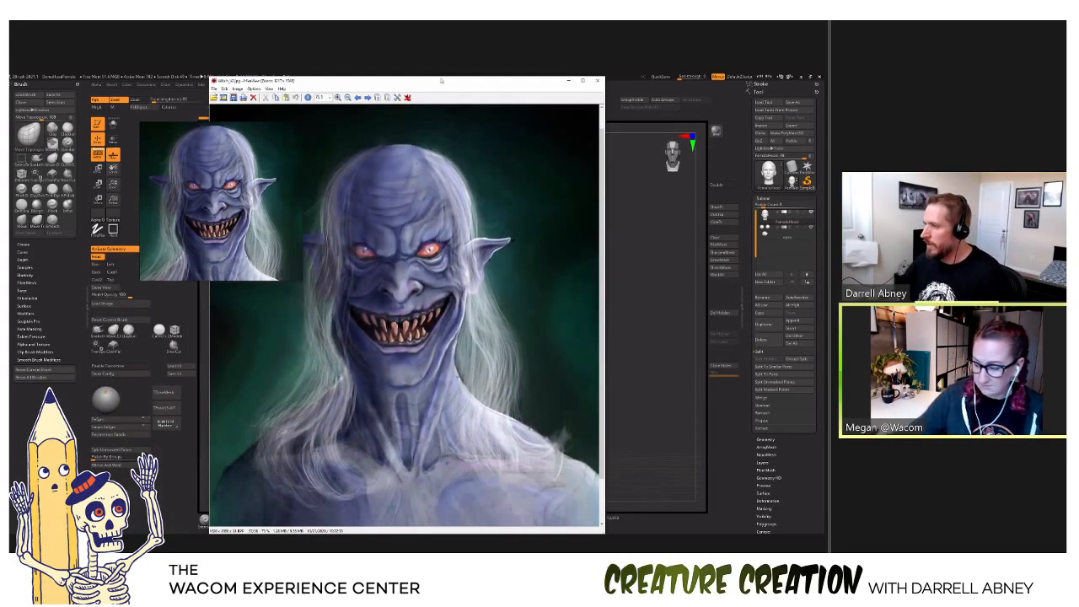
pyautogui.moveTo(441, 81); pyautogui.dragTo(471, 90)
pyautogui.hotkey('alt', 'Tab')
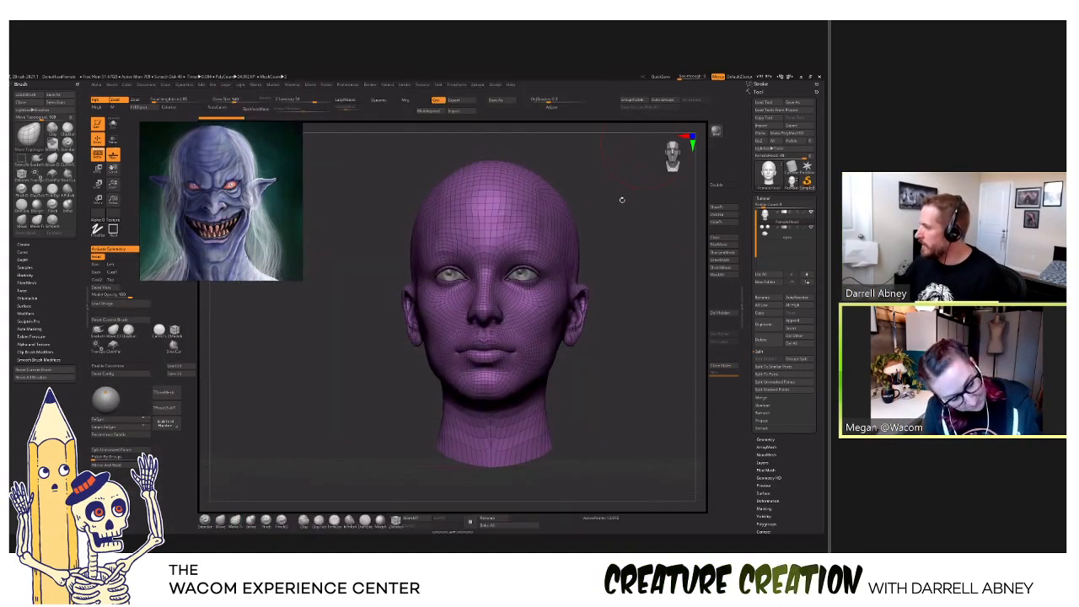
pyautogui.moveTo(548, 215); pyautogui.dragTo(612, 209)
pyautogui.click(672, 156)
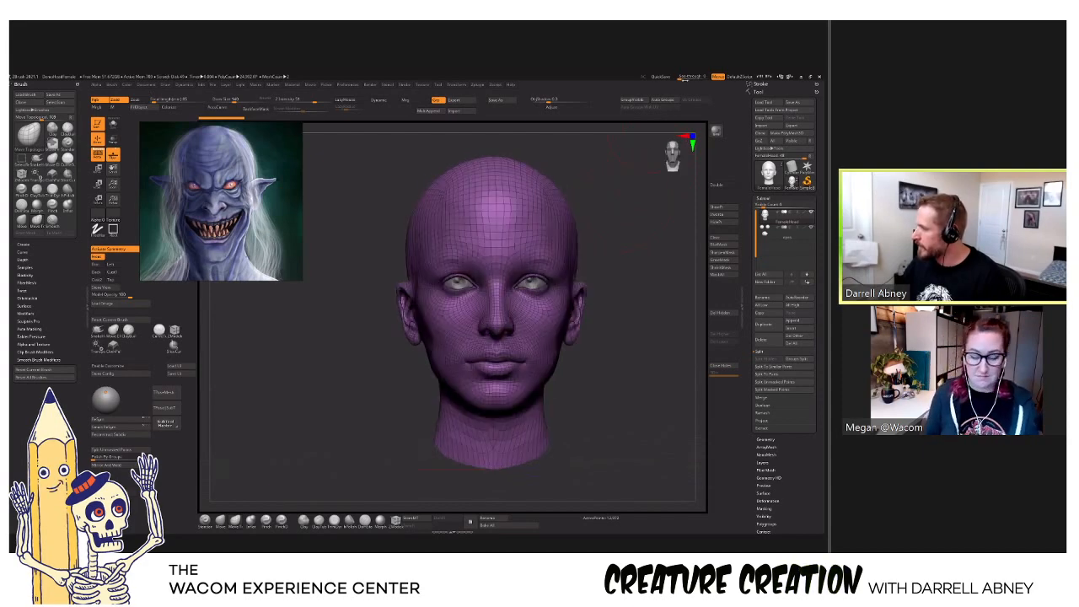
# Use See-through to compare the head aligned over the creature painting, and restore the opaque interface.
pyautogui.moveTo(688, 78); pyautogui.dragTo(692, 79)
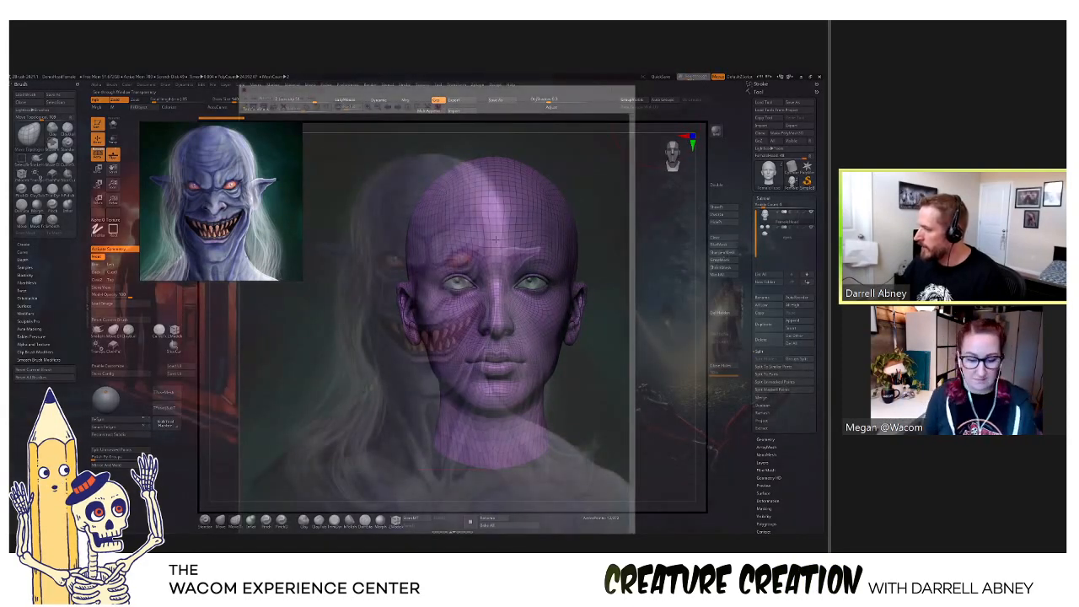
pyautogui.keyDown('alt'); pyautogui.moveTo(593, 230); pyautogui.dragTo(532, 223); pyautogui.keyUp('alt')
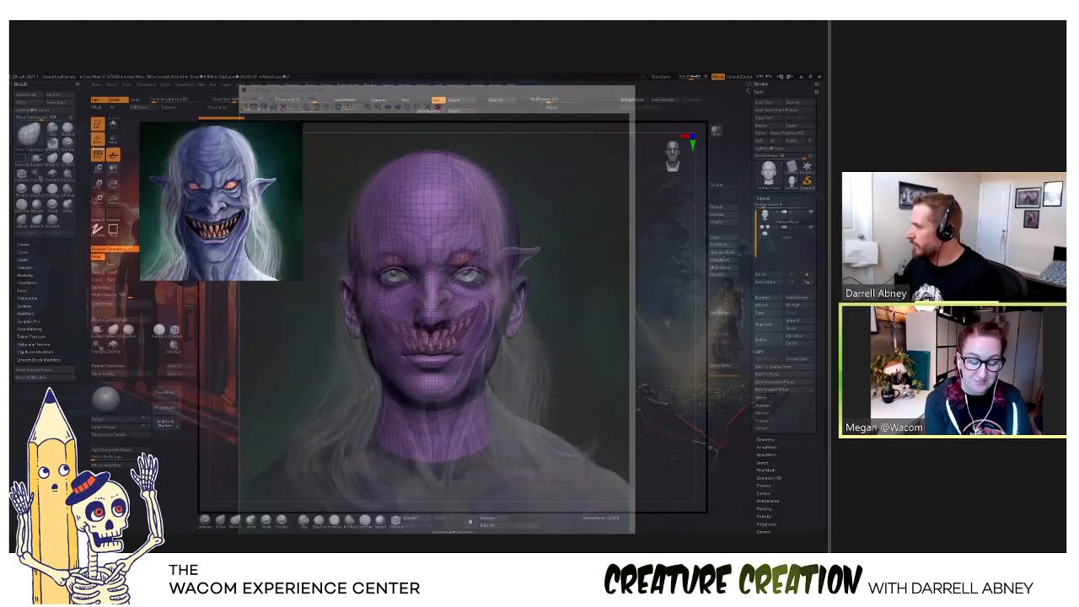
pyautogui.moveTo(692, 77); pyautogui.dragTo(669, 81)
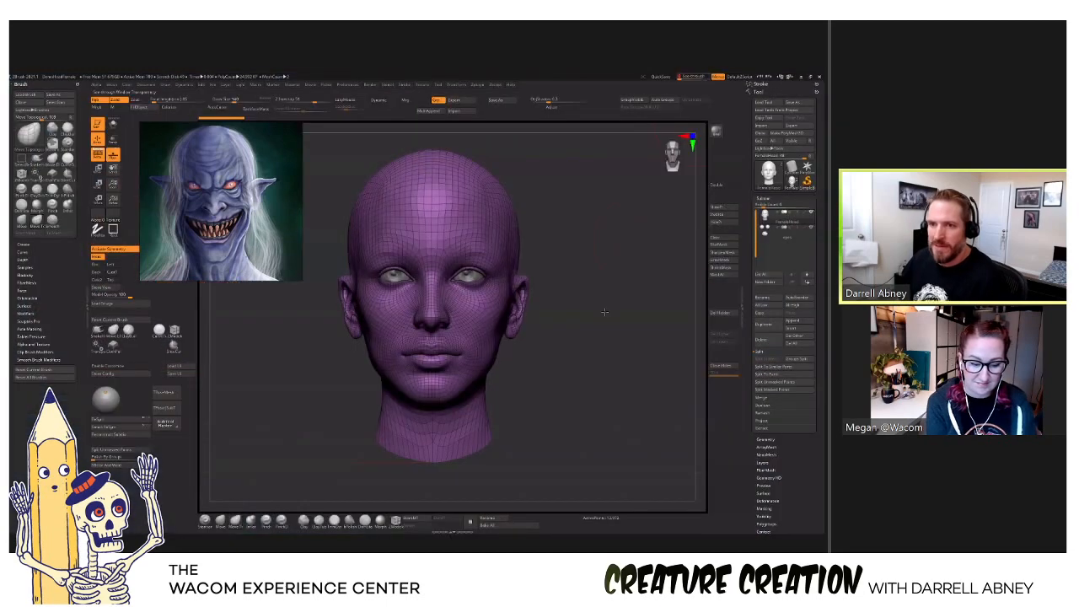
# Reframe the head beside the reference and turn off the PolyFrame wireframe so it shows plain grey shading.
pyautogui.keyDown('alt'); pyautogui.moveTo(602, 309); pyautogui.dragTo(610, 315); pyautogui.keyUp('alt')
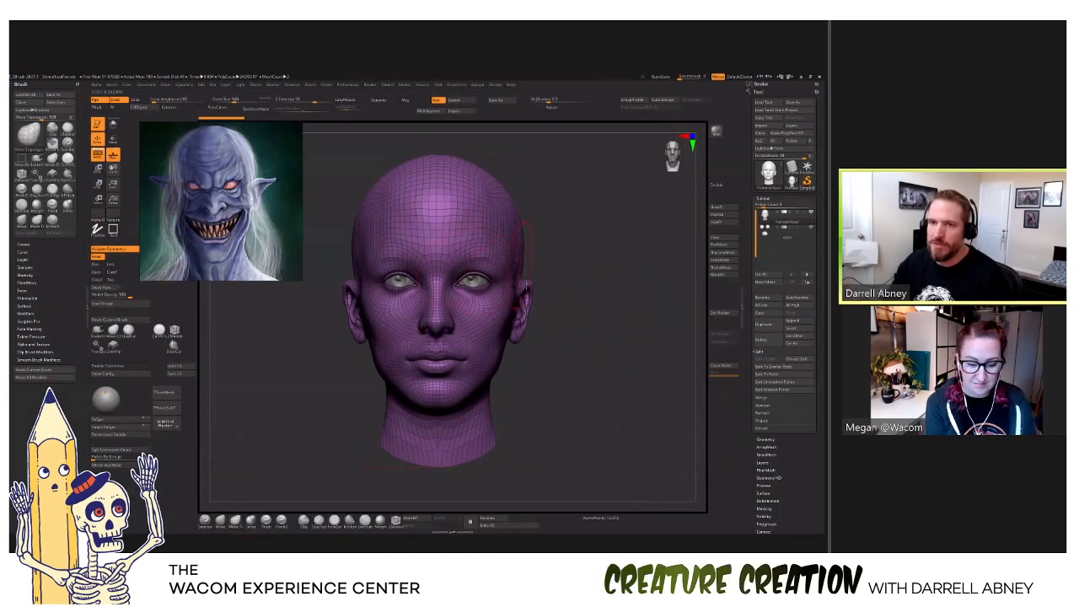
pyautogui.keyDown('alt'); pyautogui.moveTo(551, 299); pyautogui.dragTo(504, 259); pyautogui.keyUp('alt')
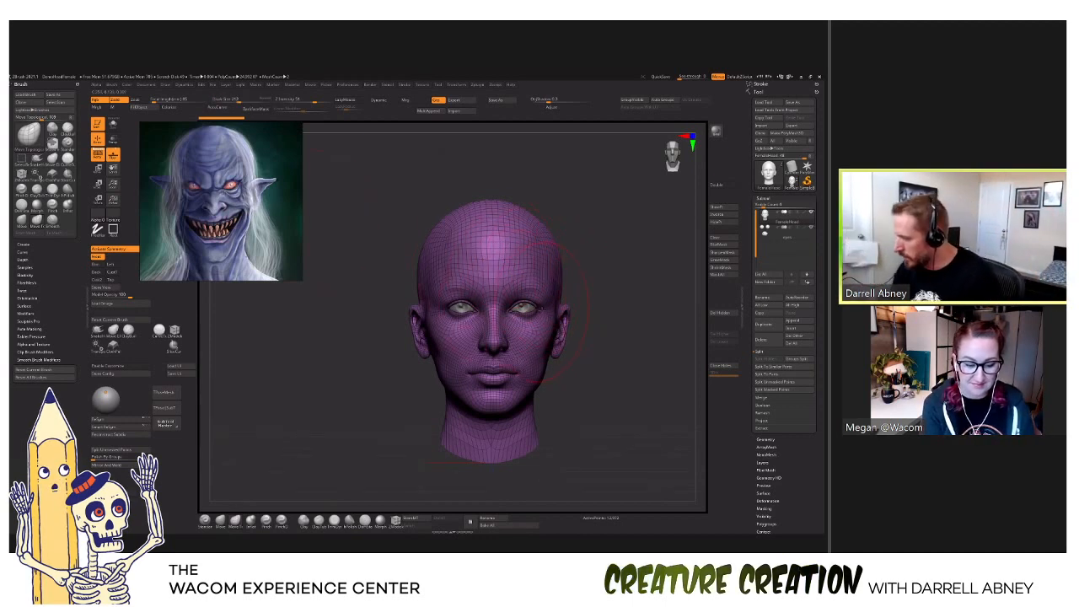
pyautogui.moveTo(516, 287); pyautogui.dragTo(536, 318, button='right')
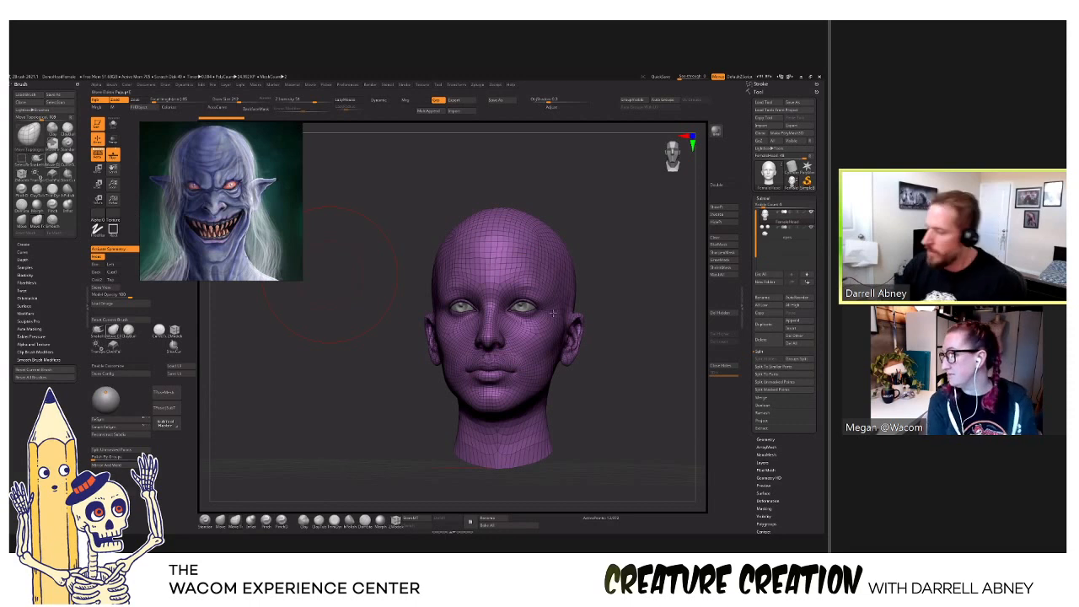
pyautogui.moveTo(552, 306); pyautogui.dragTo(550, 310, button='right')
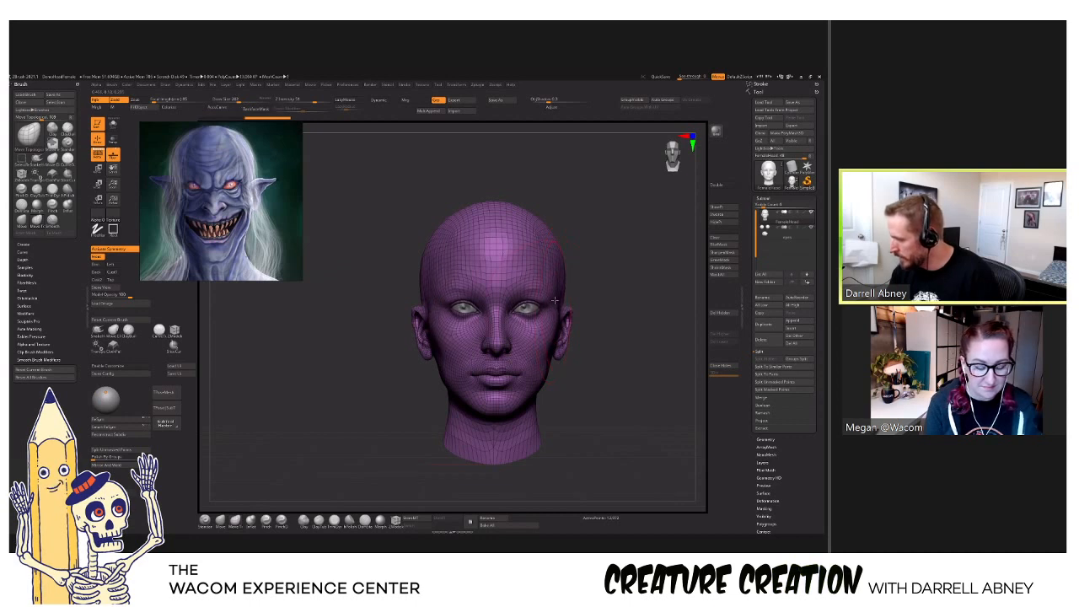
pyautogui.moveTo(560, 296); pyautogui.dragTo(547, 314, button='right')
pyautogui.hotkey('shift', 'f')
pyautogui.hotkey('shift', 'f')
pyautogui.hotkey('shift', 'f')
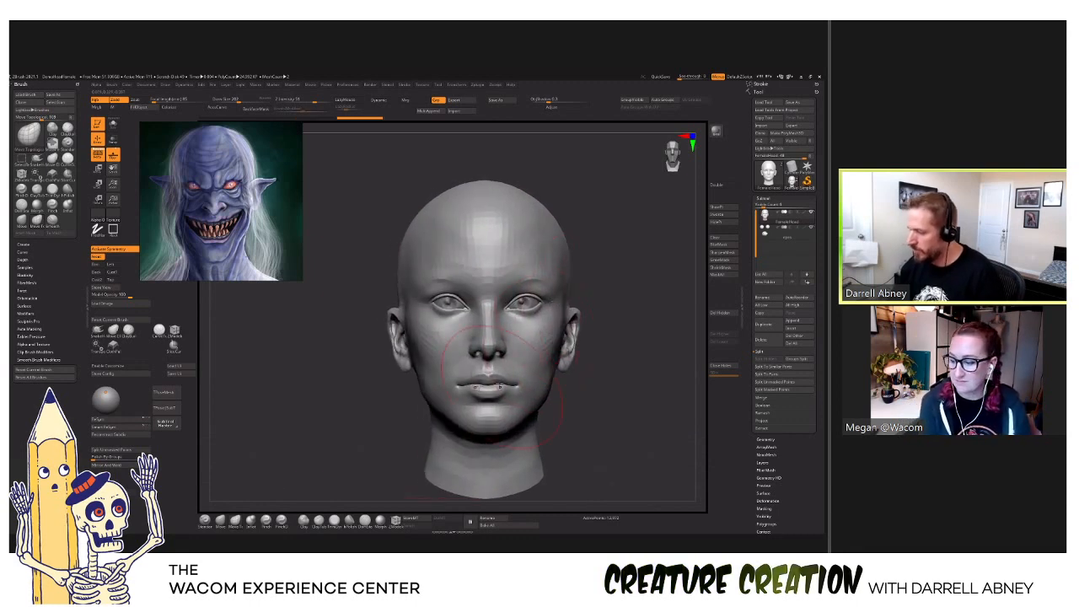
# Adjust the brush size and pull the mouth corners up and outward symmetrically into a slight smile with Move Topological.
pyautogui.moveTo(550, 396); pyautogui.dragTo(552, 340, button='right')
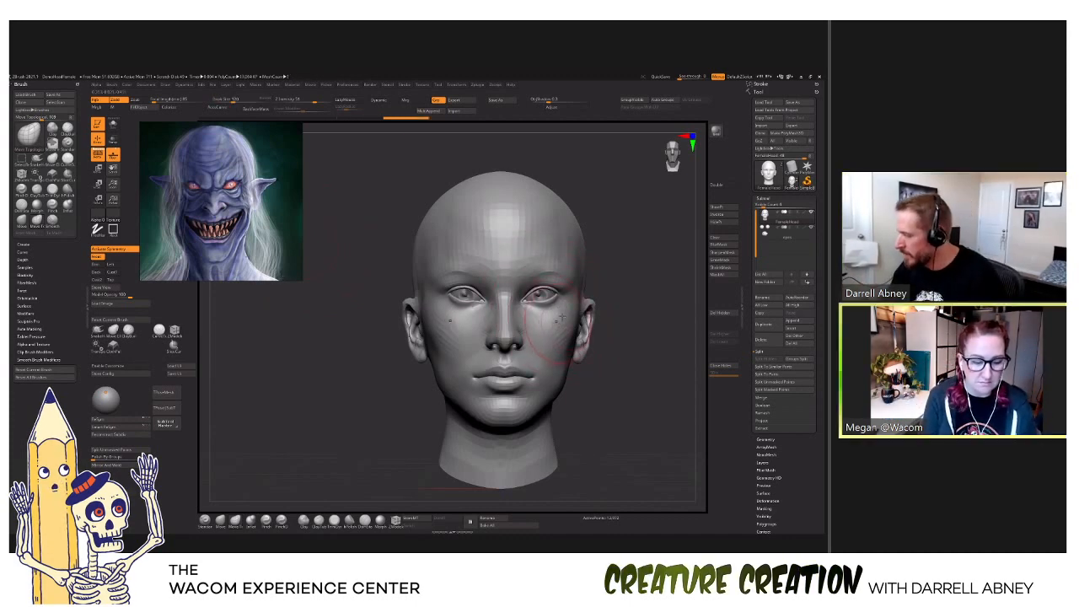
pyautogui.press('s')
pyautogui.moveTo(555, 357); pyautogui.dragTo(559, 359)
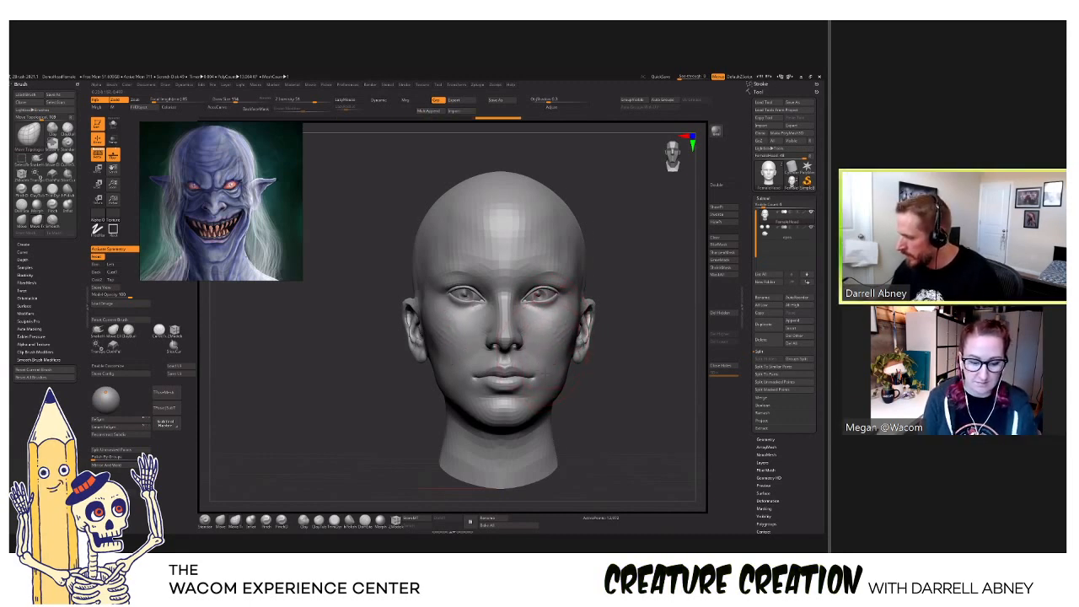
pyautogui.moveTo(556, 361); pyautogui.dragTo(548, 366, button='right')
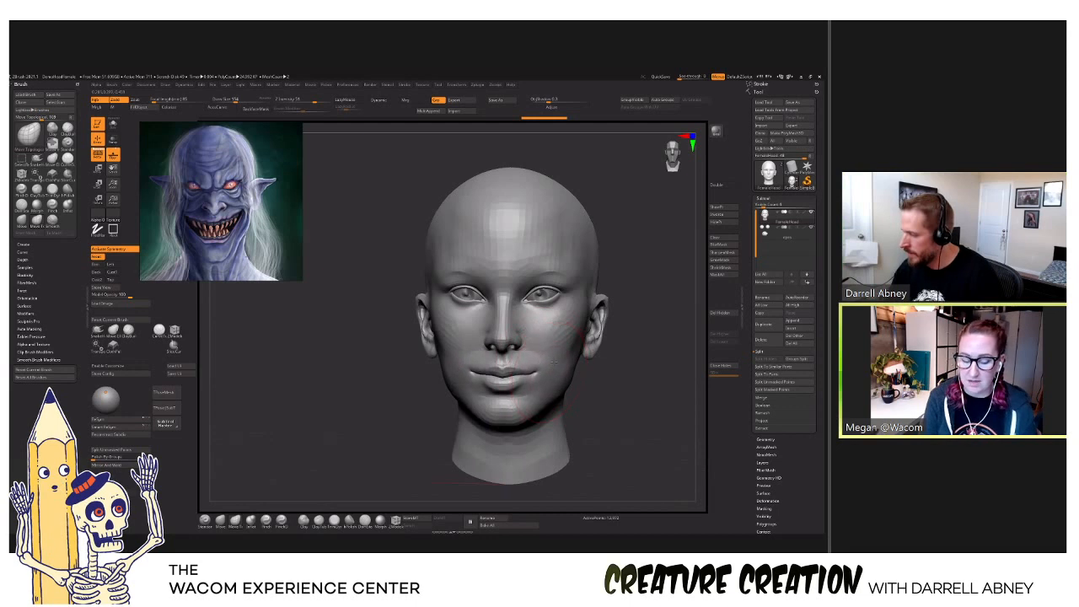
pyautogui.moveTo(560, 361); pyautogui.dragTo(569, 360, button='right')
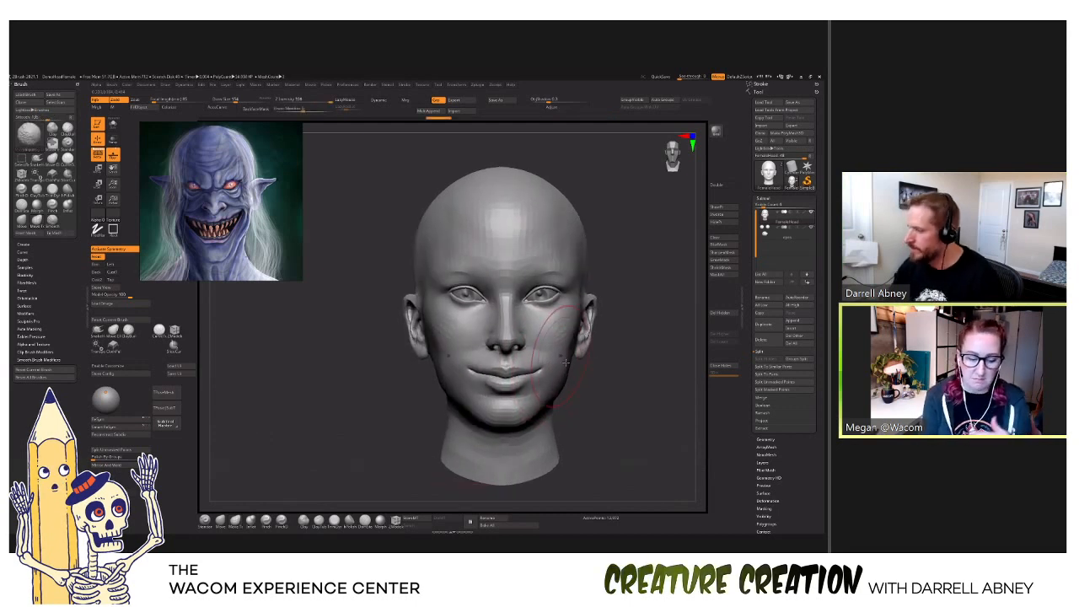
# Pull the upper ears outward on both sides into elf-like points.
pyautogui.moveTo(588, 321); pyautogui.dragTo(573, 308, button='right')
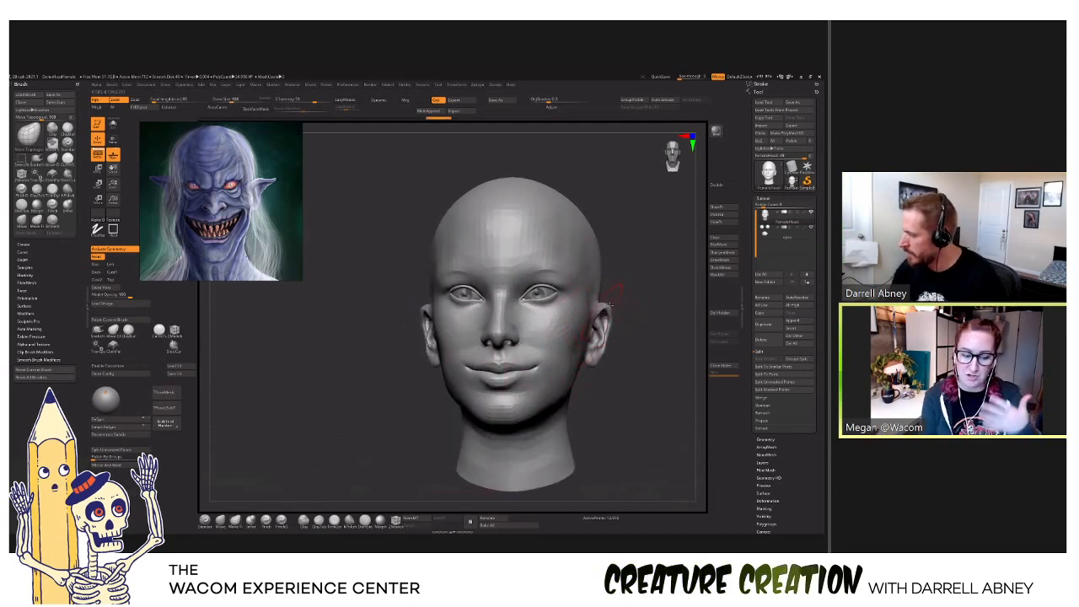
pyautogui.moveTo(605, 313); pyautogui.dragTo(626, 305)
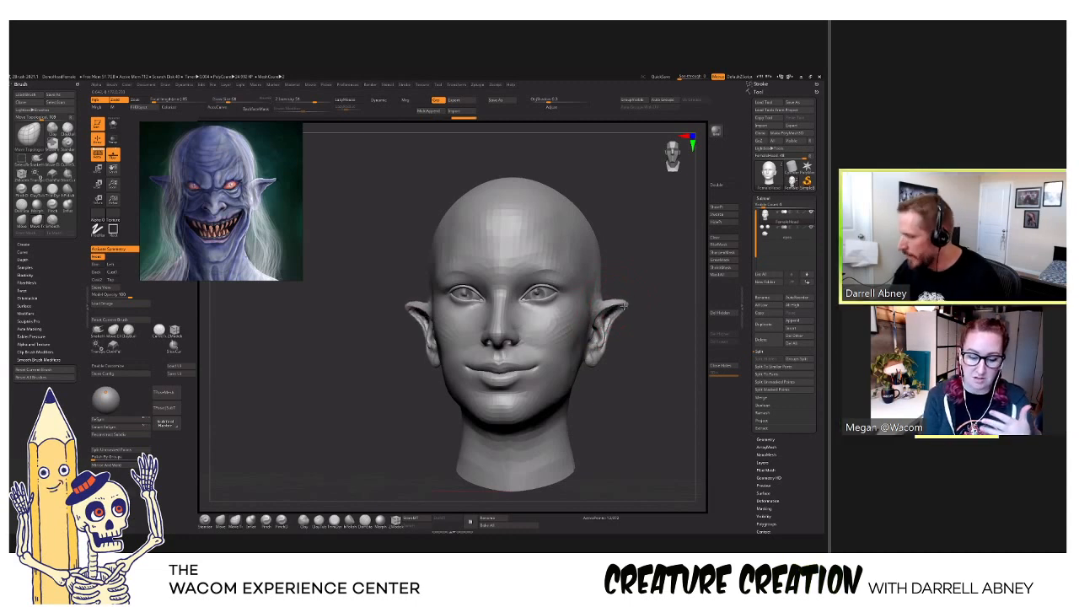
pyautogui.moveTo(626, 305)
pyautogui.mouseDown(button='right')
pyautogui.moveTo(590, 266)
pyautogui.moveTo(573, 205)
pyautogui.moveTo(553, 202)
pyautogui.moveTo(579, 273)
pyautogui.moveTo(506, 303)
pyautogui.moveTo(376, 321)
pyautogui.moveTo(616, 347)
pyautogui.mouseUp(button='right')
# Isolate the eyes-and-teeth subtool and reshape the iris hollows on the eyeballs with a small Move Topological brush.
pyautogui.hotkey('alt', 's')
pyautogui.press('s')
pyautogui.moveTo(616, 347); pyautogui.dragTo(597, 351)
pyautogui.keyDown('ctrl'); pyautogui.moveTo(597, 355); pyautogui.dragTo(600, 395, button='right'); pyautogui.keyUp('ctrl')
pyautogui.press('s')
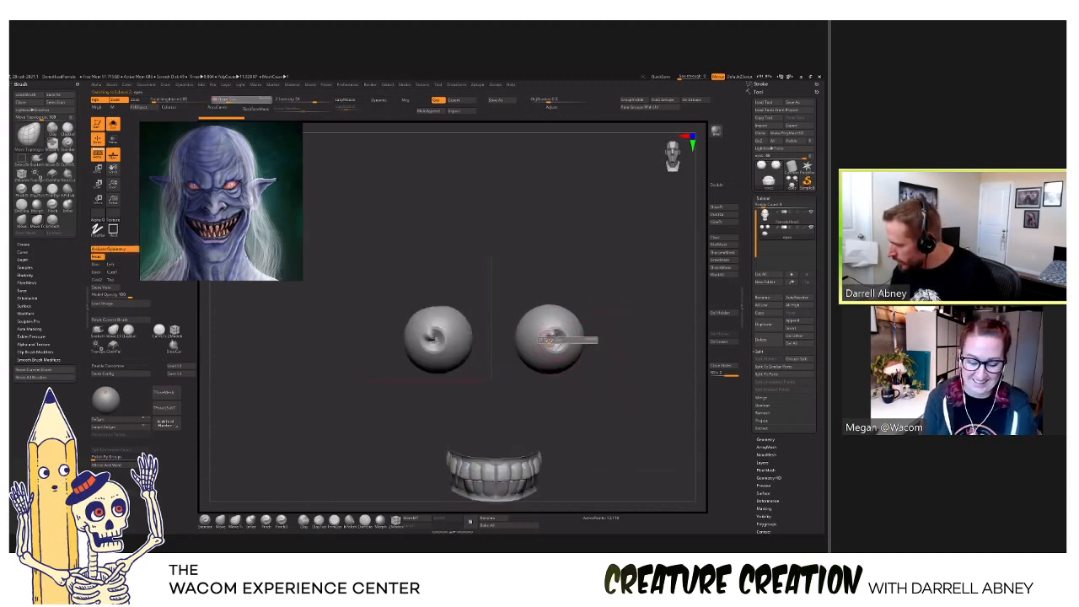
pyautogui.moveTo(563, 339)
pyautogui.mouseDown()
pyautogui.moveTo(553, 339)
pyautogui.moveTo(566, 340)
pyautogui.mouseUp()
pyautogui.press('s')
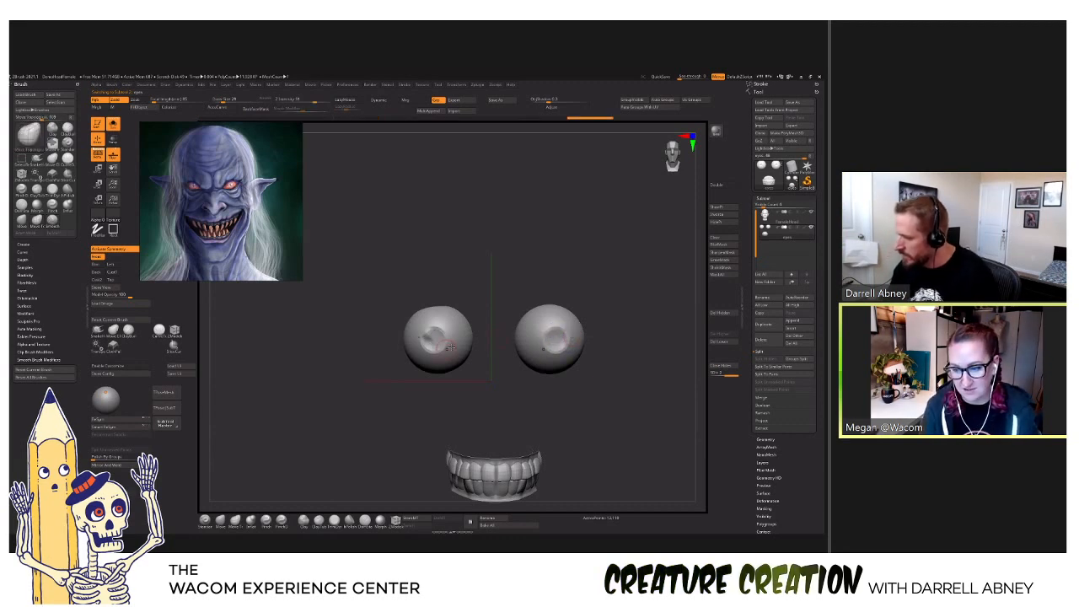
# Smooth and flatten the iris area on each eyeball separately with symmetry off.
pyautogui.moveTo(435, 341); pyautogui.dragTo(440, 339, button='right')
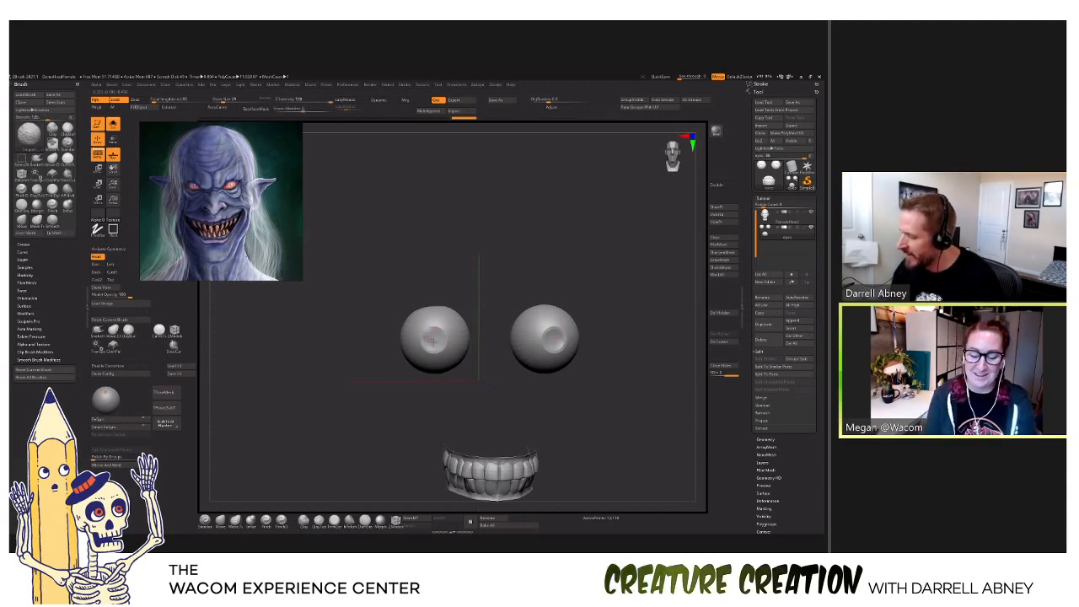
pyautogui.moveTo(433, 339)
pyautogui.keyDown('shift'); pyautogui.mouseDown()
pyautogui.moveTo(437, 348)
pyautogui.moveTo(434, 339)
pyautogui.mouseUp(); pyautogui.keyUp('shift')
pyautogui.press('s')
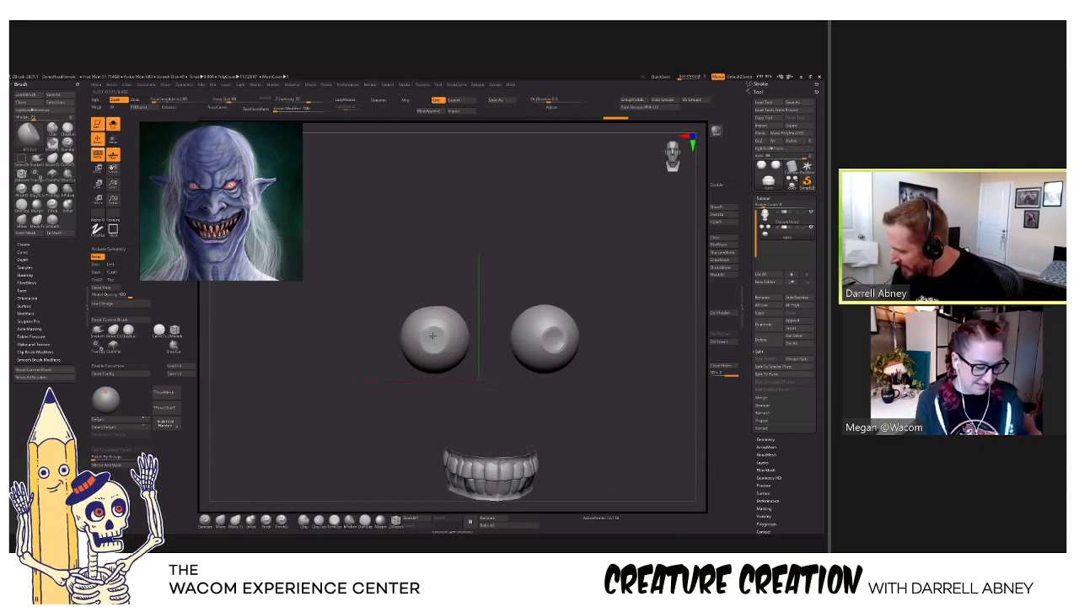
pyautogui.moveTo(432, 335); pyautogui.dragTo(422, 335, button='right')
pyautogui.press('s')
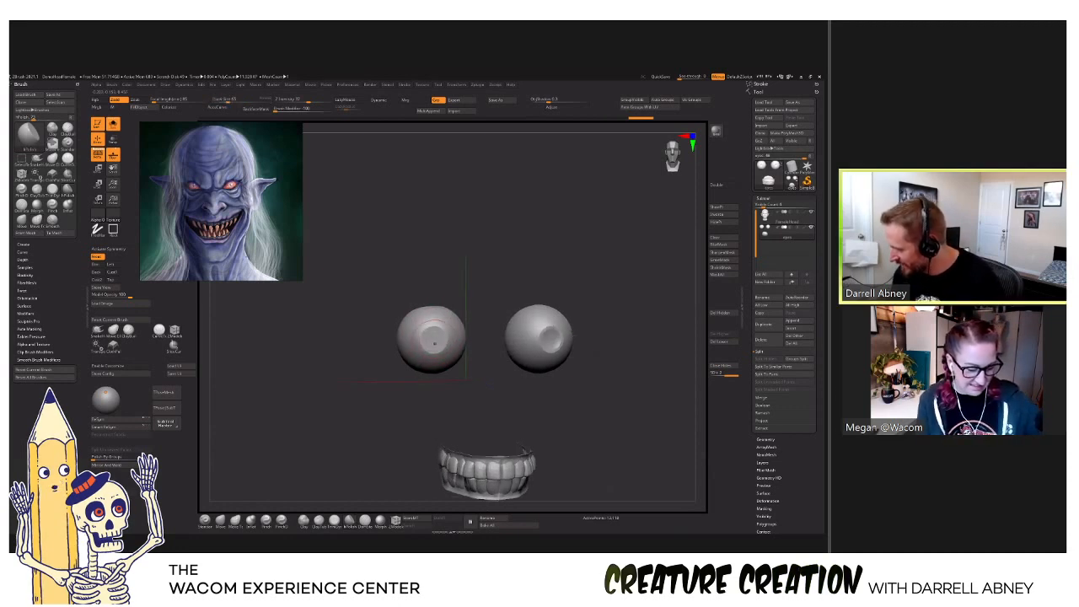
pyautogui.moveTo(563, 336); pyautogui.dragTo(547, 336, button='right')
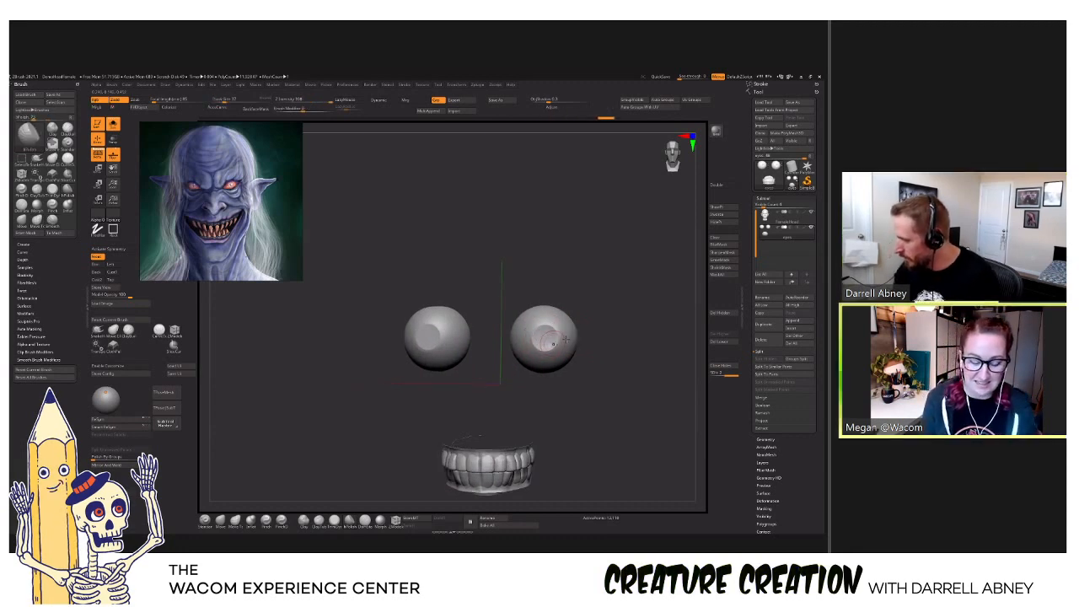
# Show the whole head again, turn symmetry back on, and sculpt small pupils into both eyes.
pyautogui.hotkey('shift', 'alt', 's')
pyautogui.moveTo(568, 337)
pyautogui.mouseDown(button='right')
pyautogui.moveTo(547, 338)
pyautogui.moveTo(560, 344)
pyautogui.mouseUp(button='right')
pyautogui.press('x')
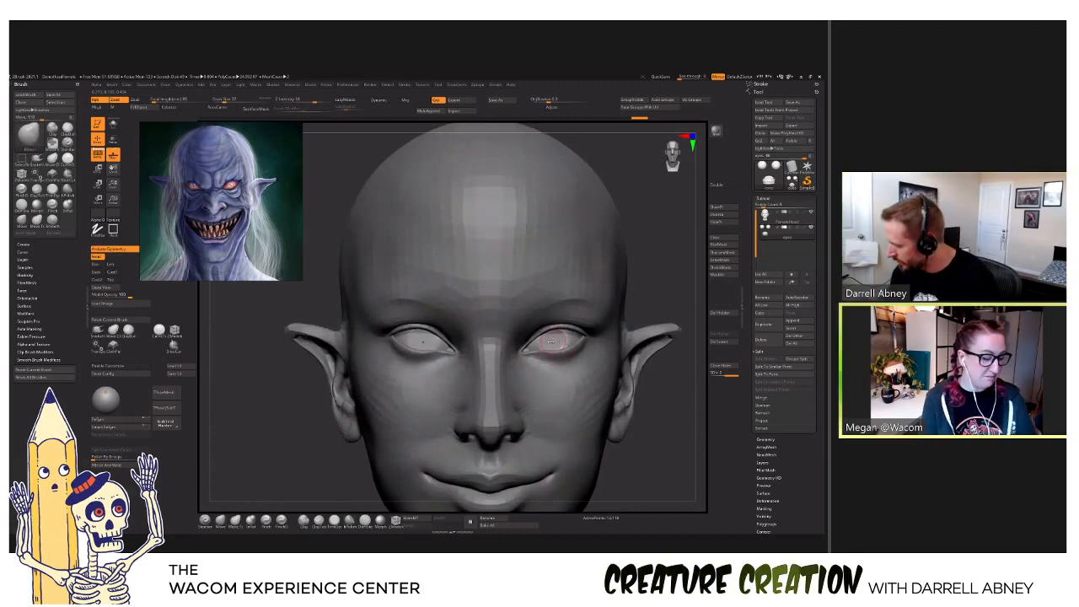
pyautogui.press('s')
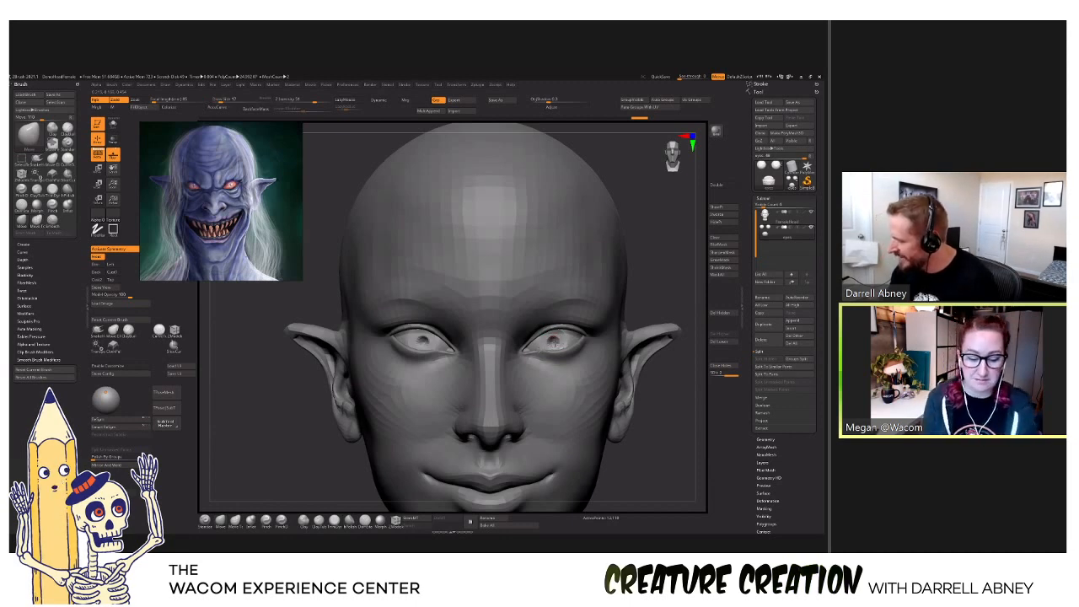
pyautogui.keyDown('shift'); pyautogui.moveTo(554, 341); pyautogui.dragTo(557, 337); pyautogui.keyUp('shift')
# Undo the last several sculpting edits.
pyautogui.hotkey('ctrl', 'z')
pyautogui.hotkey('ctrl', 'z')
pyautogui.hotkey('ctrl', 'z')
pyautogui.hotkey('ctrl', 'z')
pyautogui.hotkey('ctrl', 'z')
pyautogui.hotkey('ctrl', 'z')
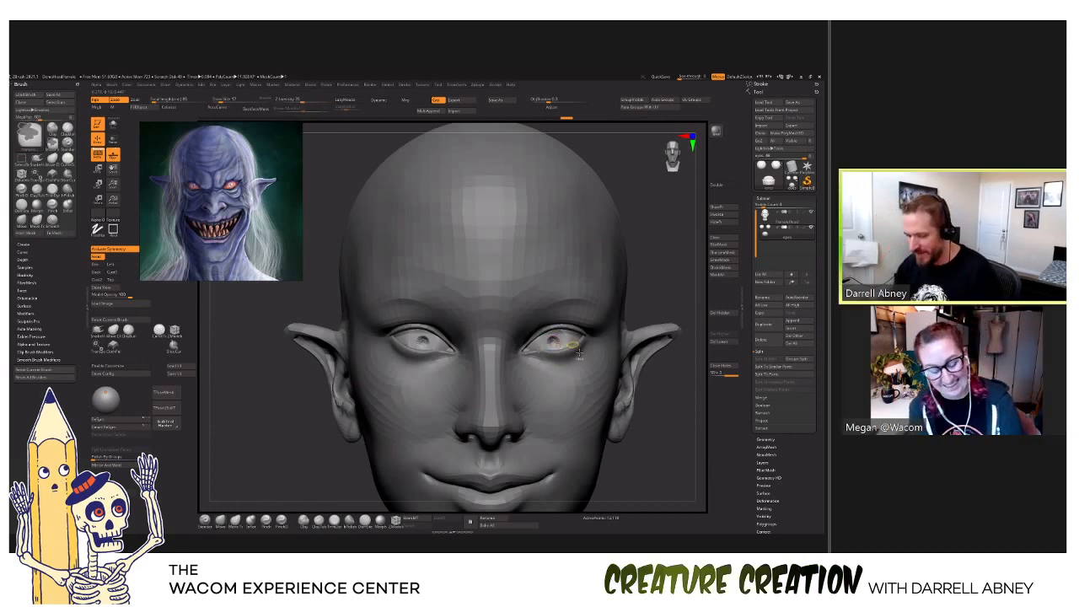
# Undo the last pupil edits, sculpt a small pupil dent into both eyes again, and refine the pupils with the Pinch brush.
pyautogui.hotkey('ctrl', 'z')
pyautogui.hotkey('ctrl', 'z')
pyautogui.hotkey('ctrl', 'z')
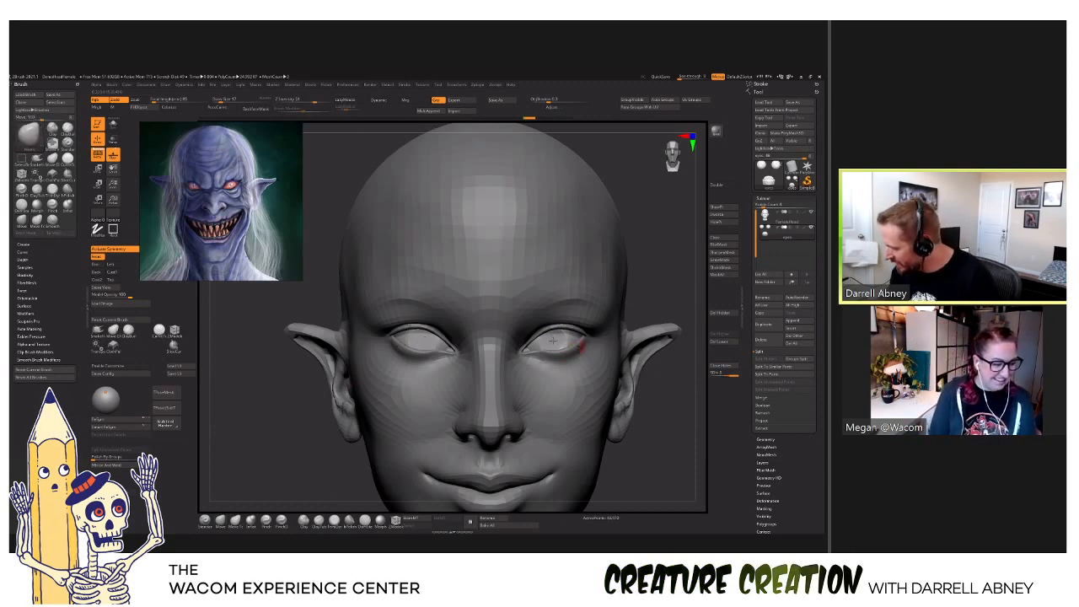
pyautogui.click(552, 340)
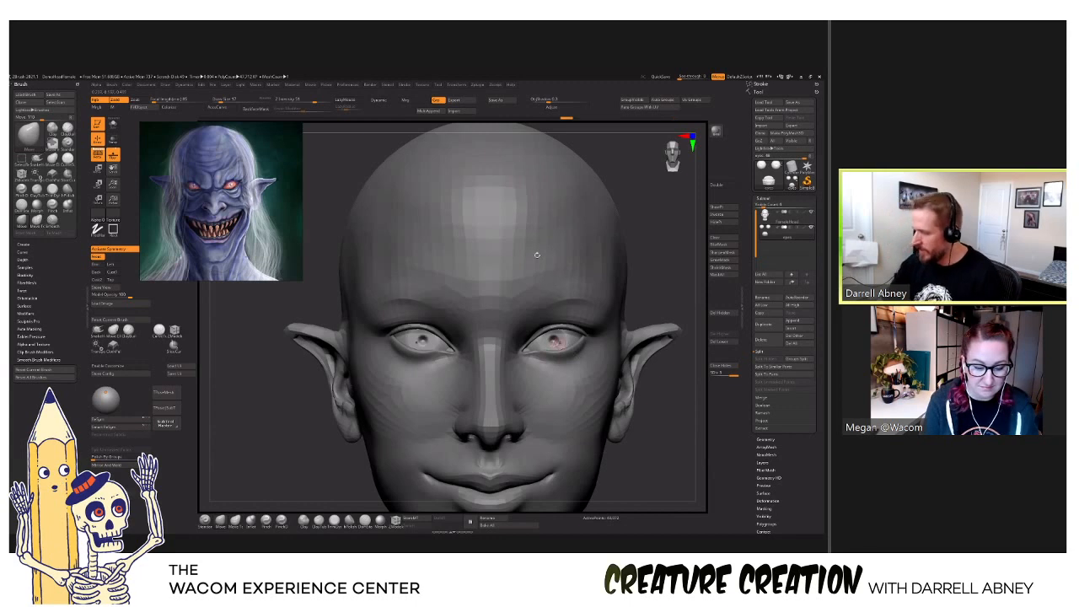
pyautogui.moveTo(537, 255)
pyautogui.keyDown('ctrl'); pyautogui.mouseDown(button='right')
pyautogui.moveTo(552, 163)
pyautogui.moveTo(560, 228)
pyautogui.mouseUp(button='right'); pyautogui.keyUp('ctrl')
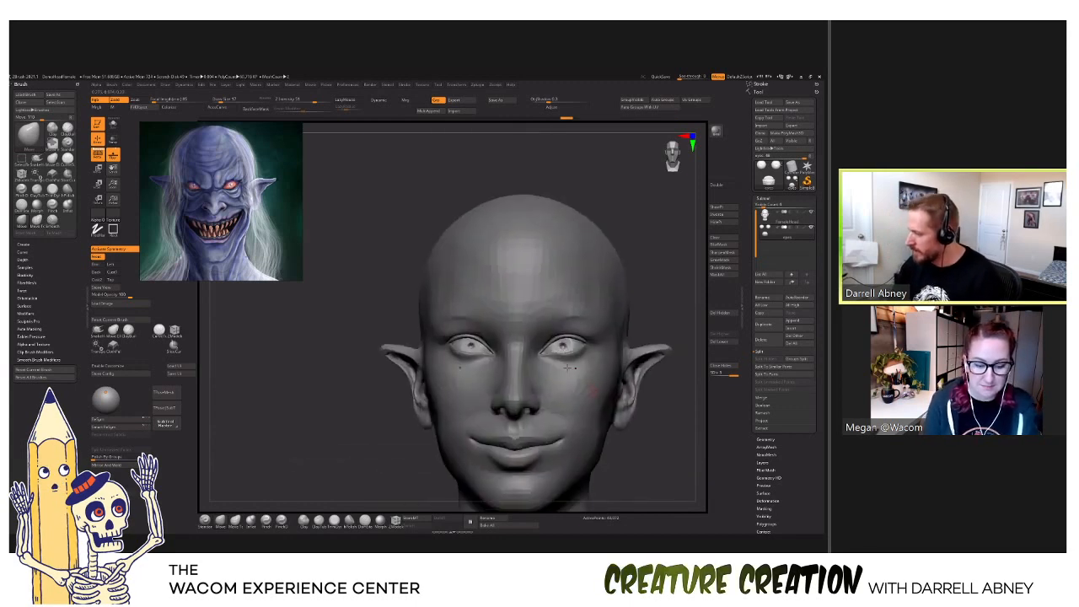
pyautogui.keyDown('alt'); pyautogui.moveTo(566, 367); pyautogui.dragTo(563, 439, button='right'); pyautogui.keyUp('alt')
pyautogui.press('b')
pyautogui.press('p')
pyautogui.press('i')
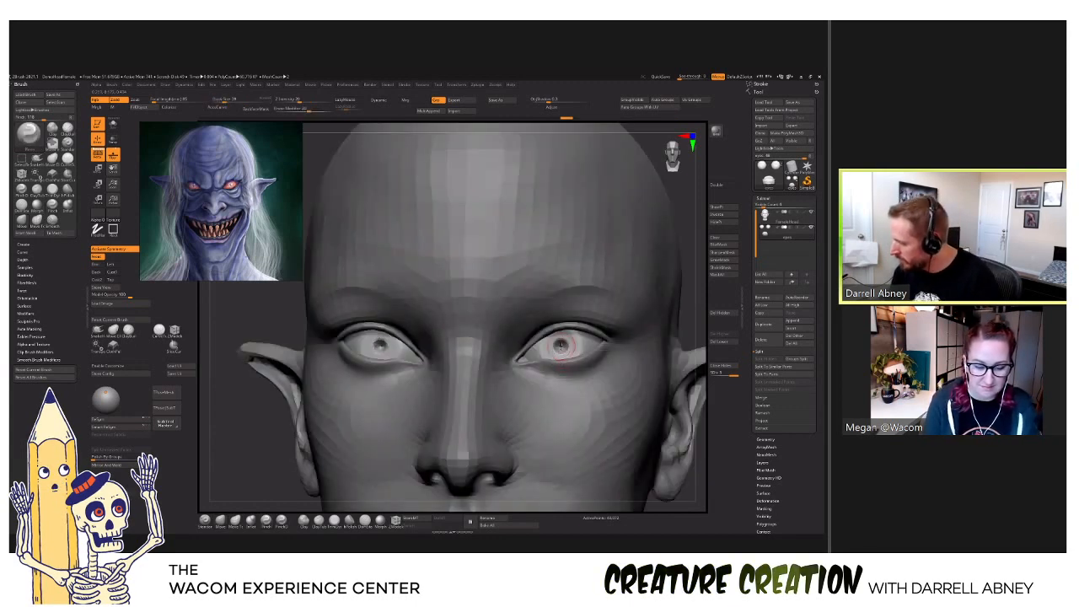
pyautogui.keyDown('ctrl'); pyautogui.moveTo(567, 347); pyautogui.dragTo(561, 325, button='right'); pyautogui.keyUp('ctrl')
# Select the head subtool and reshape the mouth and lower face into a wider smile with a large Move Topological brush.
pyautogui.keyDown('alt'); pyautogui.click(606, 370); pyautogui.keyUp('alt')
pyautogui.moveTo(607, 370); pyautogui.dragTo(574, 312, button='right')
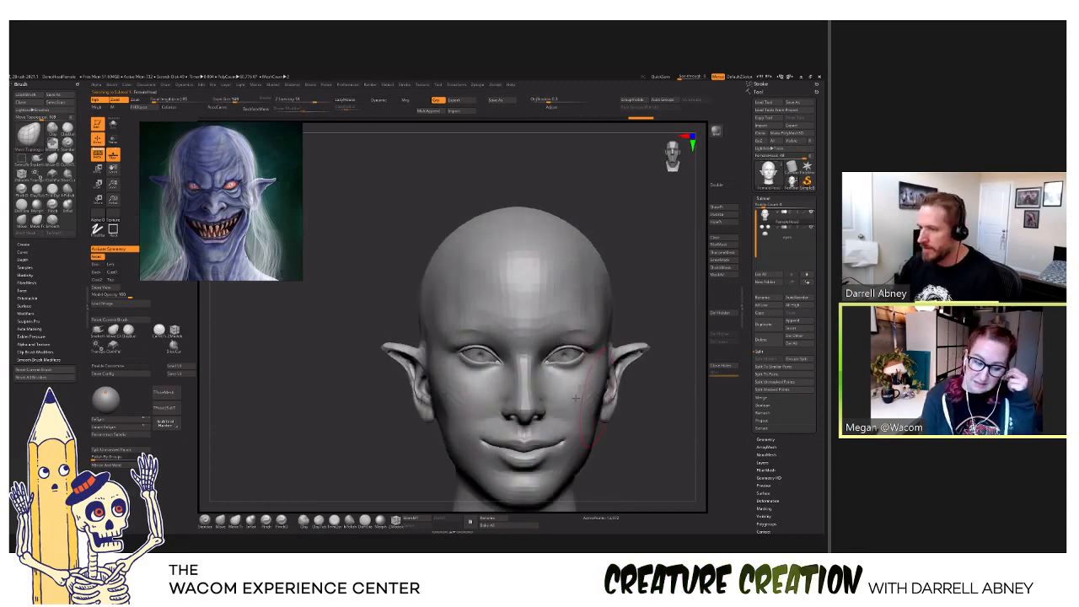
pyautogui.keyDown('alt'); pyautogui.moveTo(548, 374); pyautogui.dragTo(501, 369, button='right'); pyautogui.keyUp('alt')
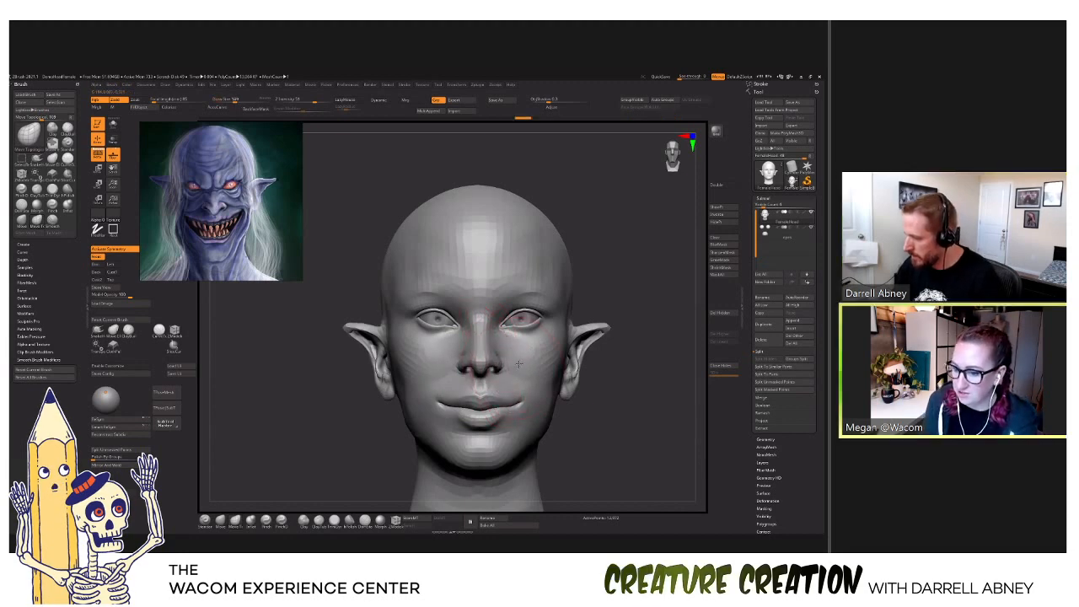
pyautogui.moveTo(516, 370); pyautogui.dragTo(506, 367, button='right')
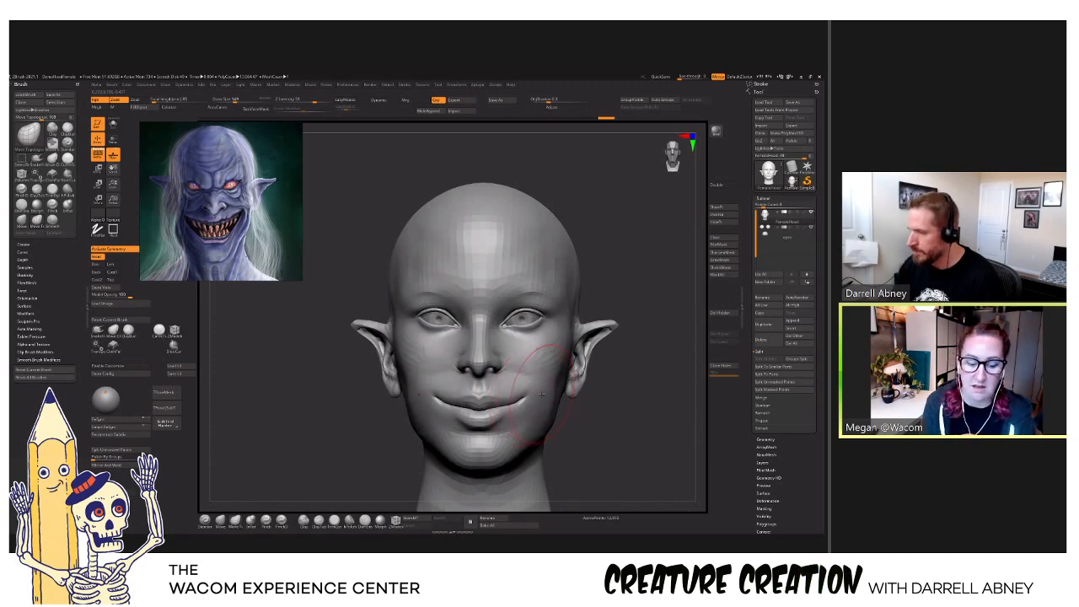
pyautogui.moveTo(514, 400); pyautogui.dragTo(537, 368, button='right')
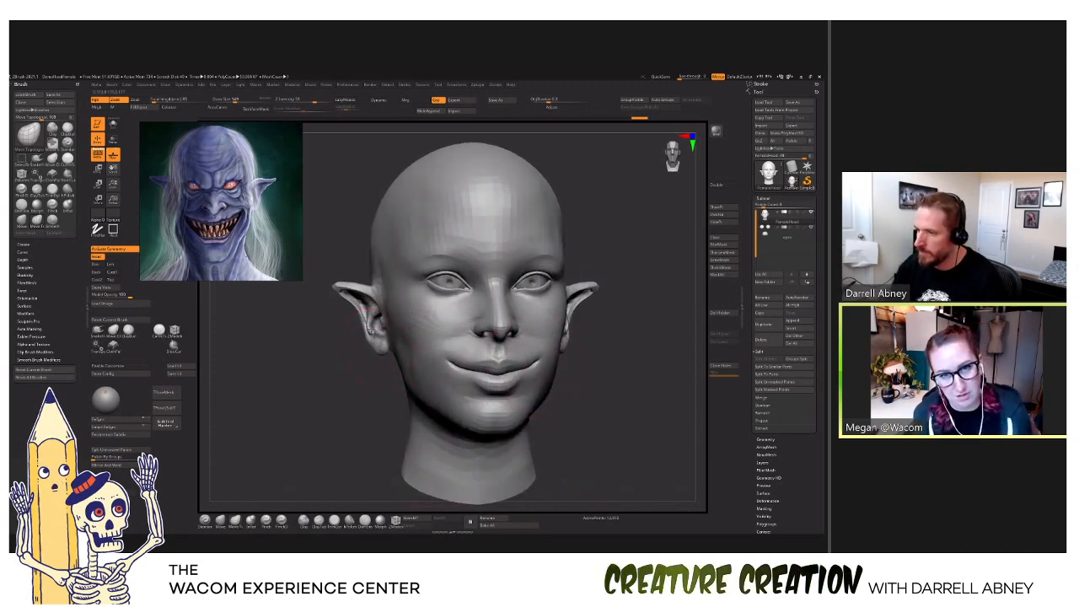
# Reduce the brush size and adjust the ears, the outer eye corners and the cheeks symmetrically.
pyautogui.press('s')
pyautogui.moveTo(354, 303); pyautogui.dragTo(347, 303)
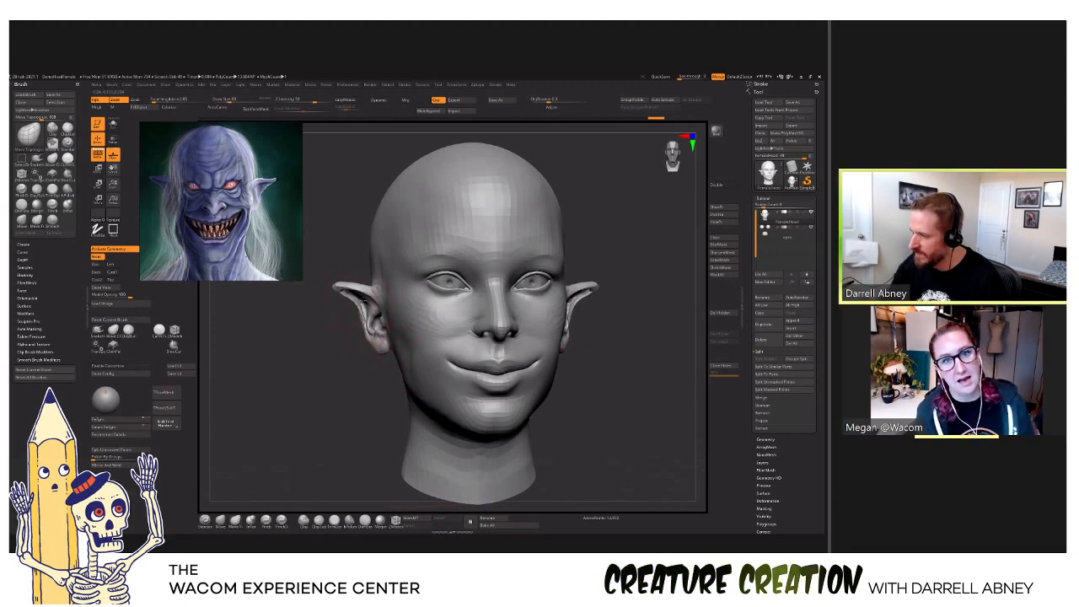
pyautogui.keyDown('shift'); pyautogui.moveTo(577, 307); pyautogui.dragTo(590, 301, button='right'); pyautogui.keyUp('shift')
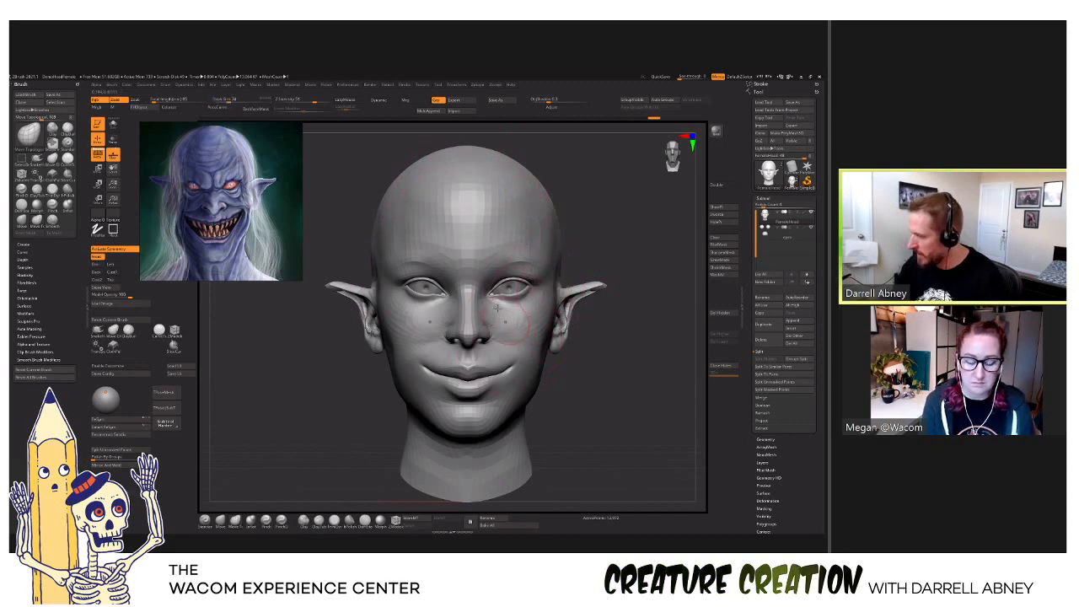
pyautogui.keyDown('alt'); pyautogui.moveTo(532, 284); pyautogui.dragTo(496, 298); pyautogui.keyUp('alt')
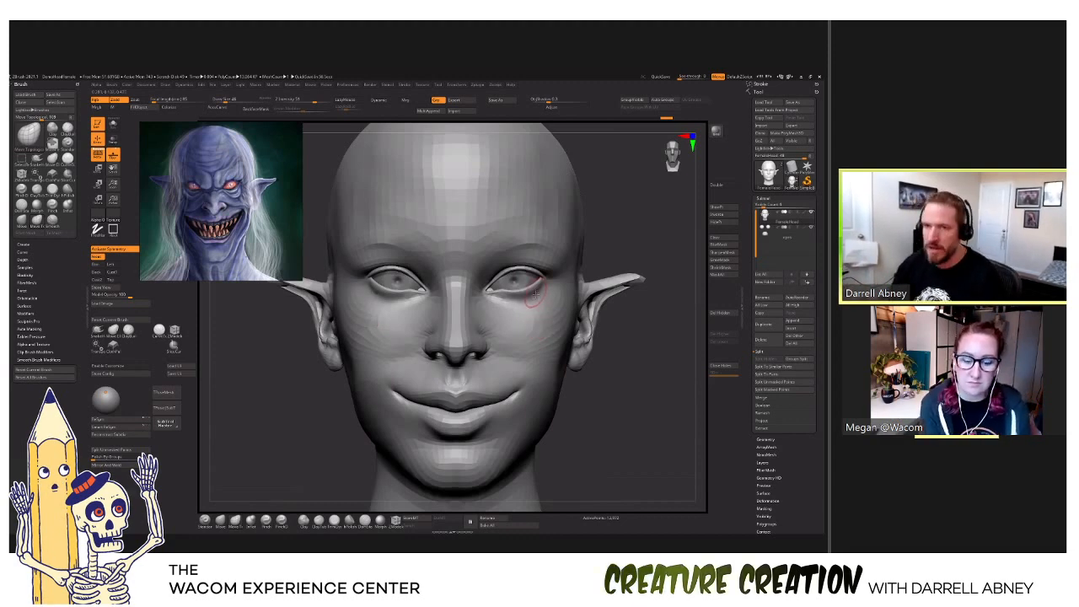
pyautogui.moveTo(557, 291); pyautogui.dragTo(540, 292, button='right')
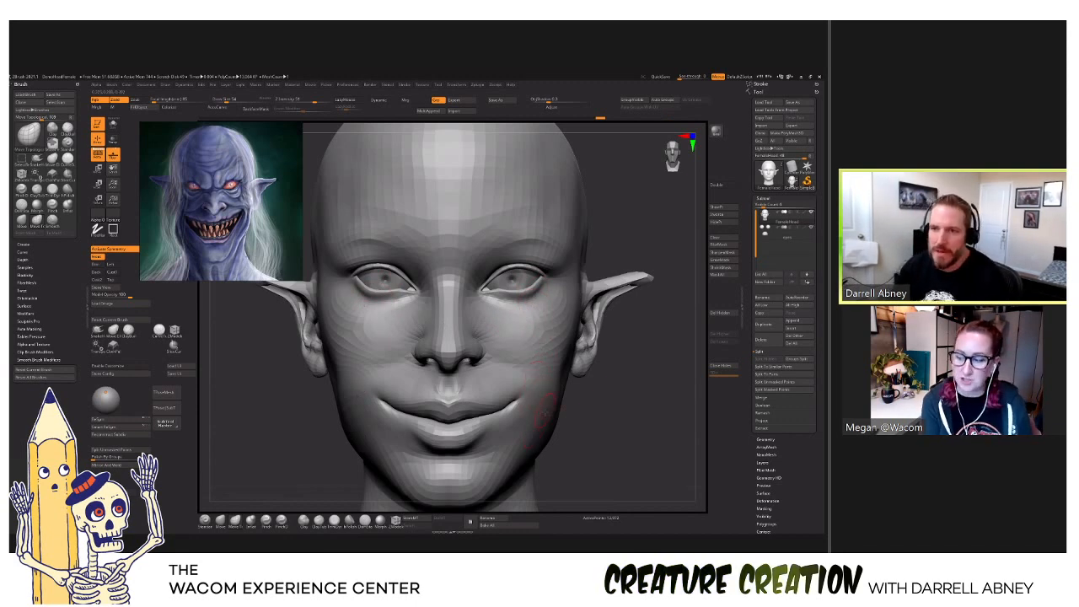
pyautogui.keyDown('alt'); pyautogui.moveTo(534, 433); pyautogui.dragTo(537, 394, button='right'); pyautogui.keyUp('alt')
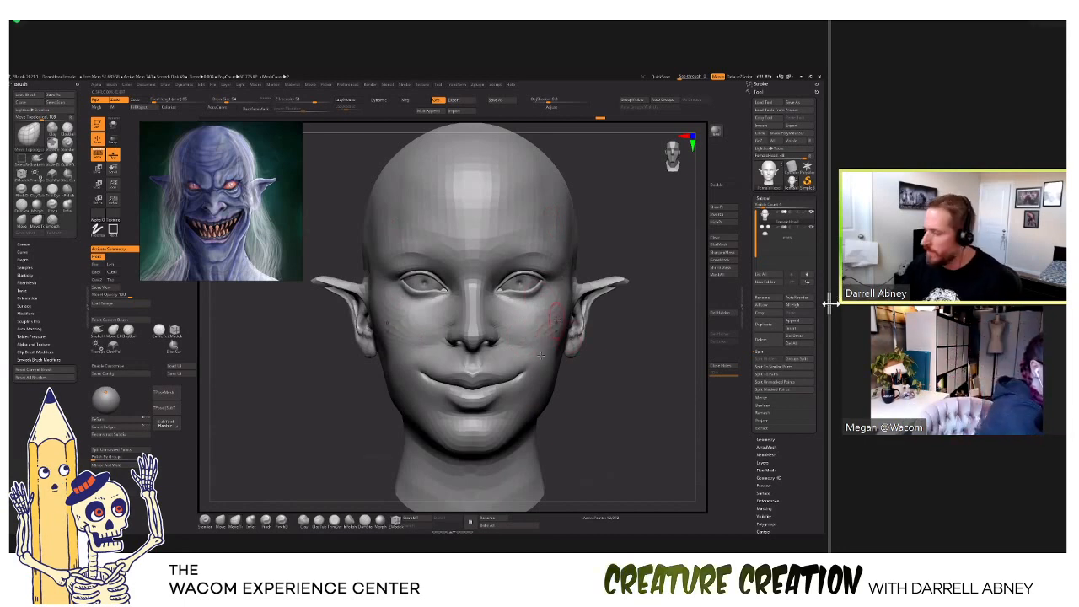
# Pull the mouth corners up and outward and shape the surrounding cheeks and lips into a wide open grin.
pyautogui.moveTo(825, 301); pyautogui.dragTo(883, 299)
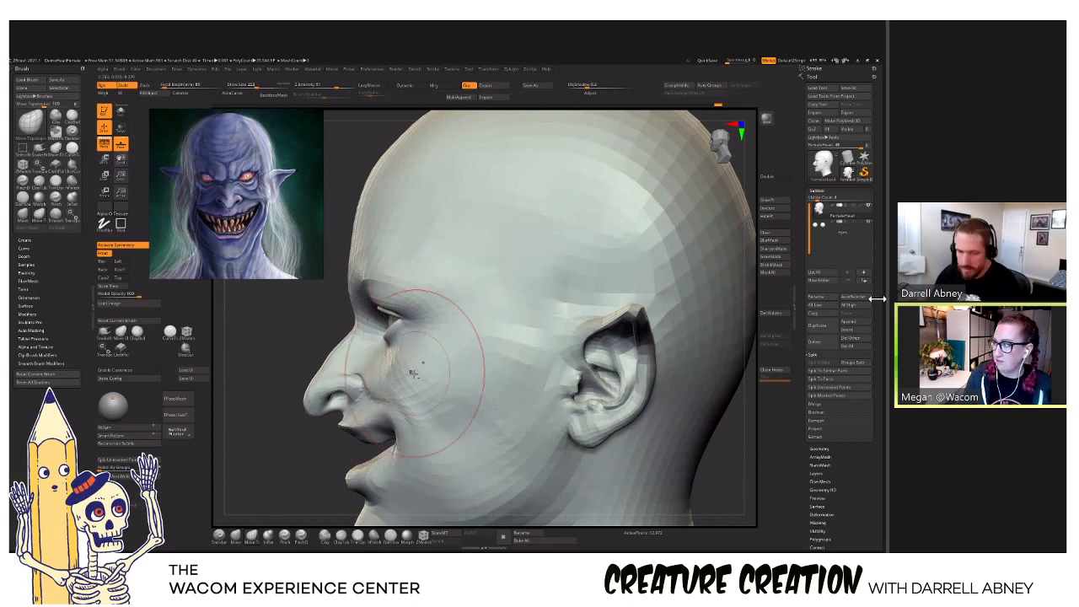
pyautogui.moveTo(426, 363)
pyautogui.mouseDown(button='right')
pyautogui.moveTo(397, 397)
pyautogui.moveTo(373, 392)
pyautogui.moveTo(449, 372)
pyautogui.mouseUp(button='right')
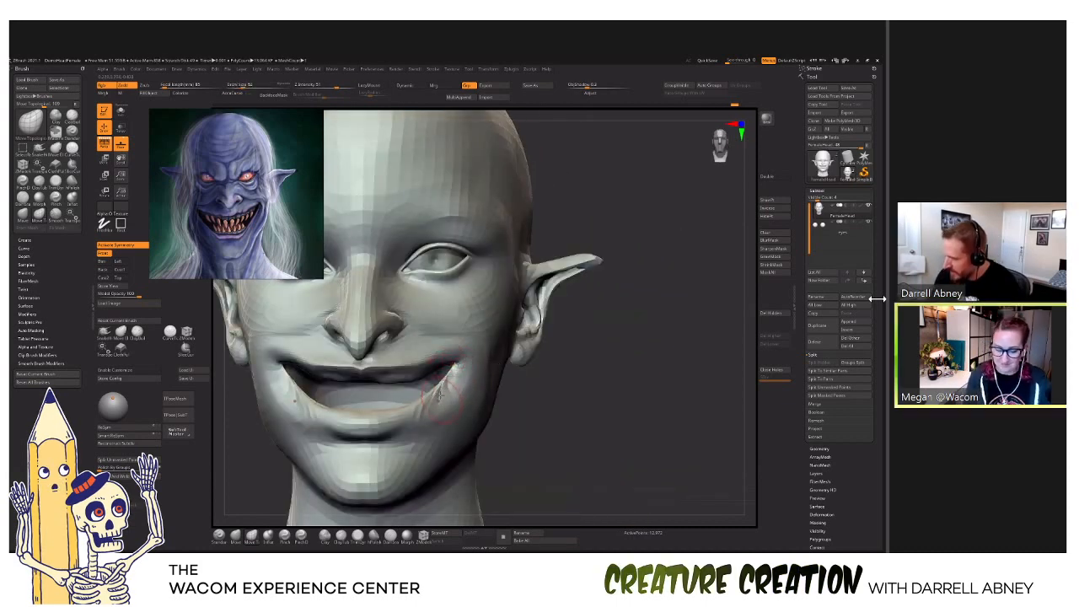
pyautogui.moveTo(451, 364); pyautogui.dragTo(439, 397)
pyautogui.moveTo(588, 385); pyautogui.dragTo(587, 387, button='right')
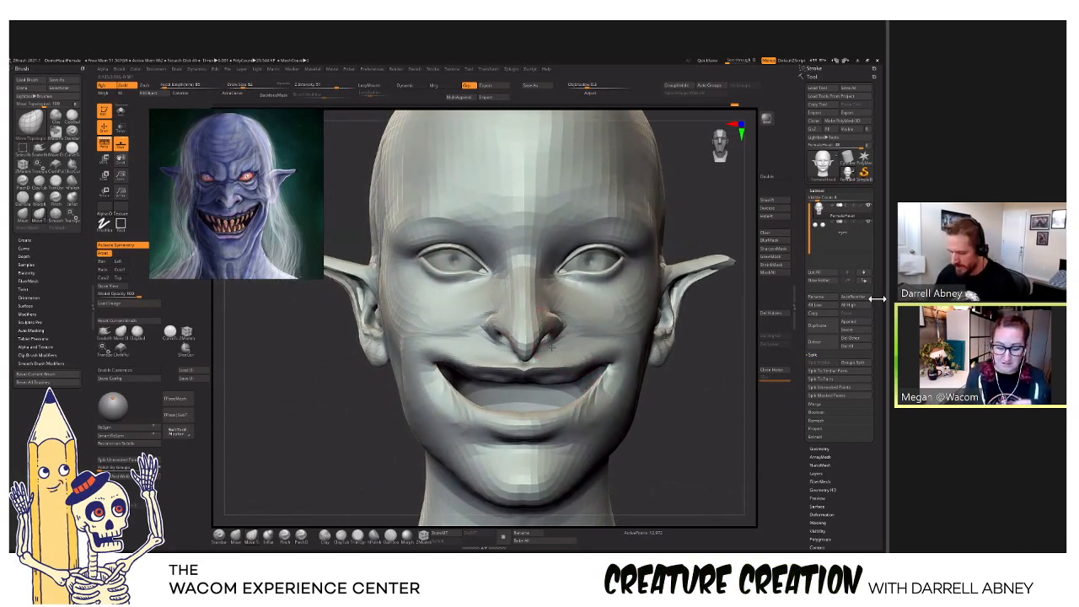
pyautogui.keyDown('ctrl'); pyautogui.moveTo(539, 333); pyautogui.dragTo(540, 308, button='right'); pyautogui.keyUp('ctrl')
pyautogui.keyDown('alt'); pyautogui.moveTo(607, 352); pyautogui.dragTo(590, 358, button='right'); pyautogui.keyUp('alt')
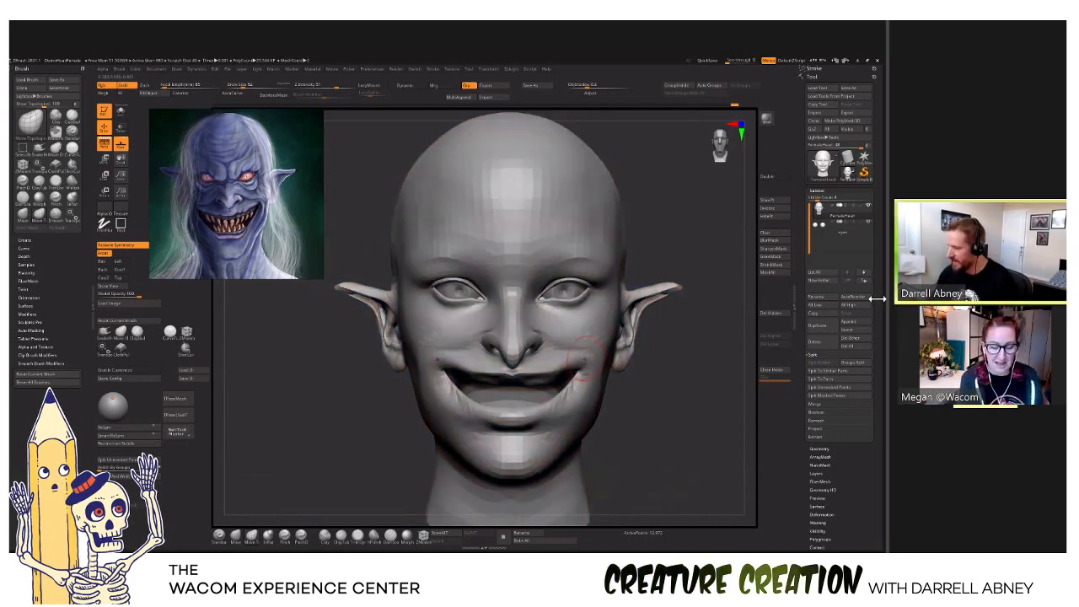
pyautogui.keyDown('ctrl'); pyautogui.moveTo(590, 360); pyautogui.dragTo(504, 355, button='right'); pyautogui.keyUp('ctrl')
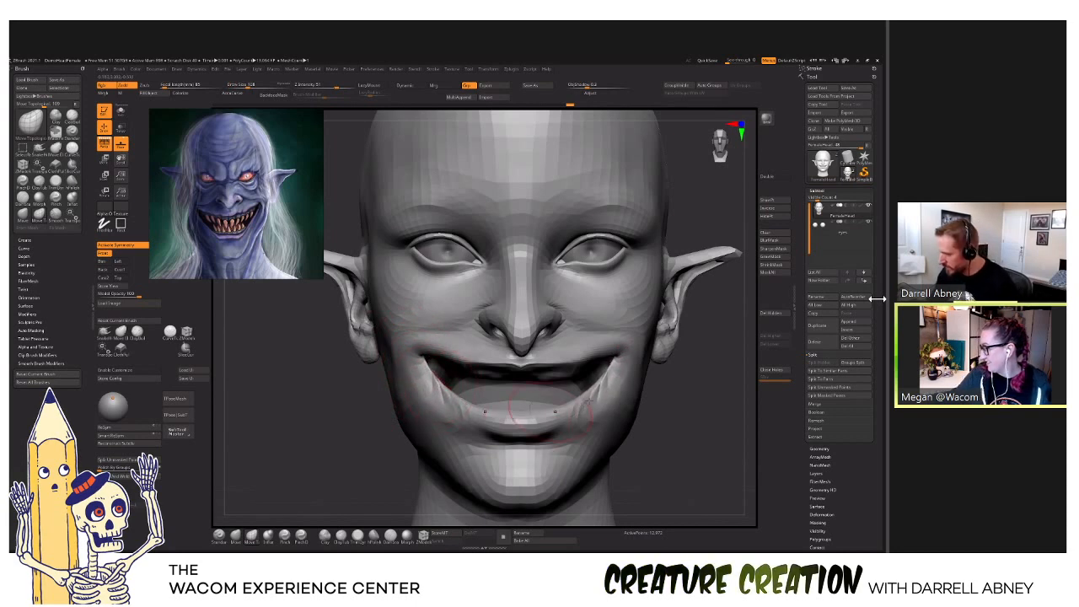
pyautogui.moveTo(571, 352)
pyautogui.mouseDown(button='right')
pyautogui.moveTo(607, 346)
pyautogui.moveTo(548, 413)
pyautogui.moveTo(563, 403)
pyautogui.moveTo(557, 396)
pyautogui.moveTo(548, 422)
pyautogui.moveTo(572, 426)
pyautogui.mouseUp(button='right')
# Inspect the head's topology in wireframe, then raise the mesh to subdivision level 2 in the Geometry settings.
pyautogui.hotkey('shift', 'f')
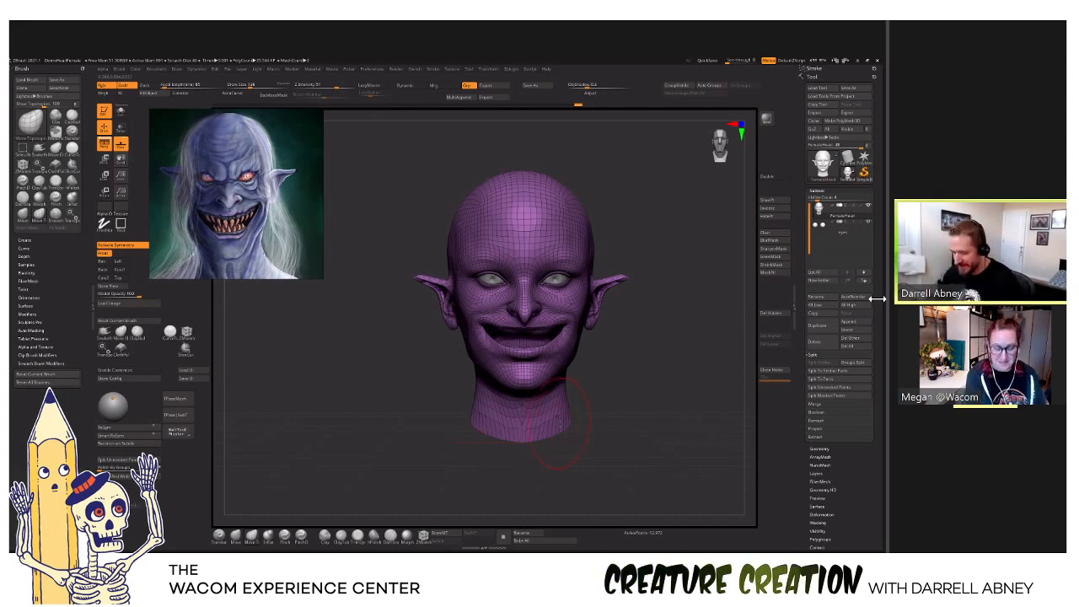
pyautogui.moveTo(564, 423)
pyautogui.mouseDown(button='right')
pyautogui.moveTo(594, 413)
pyautogui.moveTo(532, 448)
pyautogui.moveTo(629, 447)
pyautogui.moveTo(662, 472)
pyautogui.moveTo(637, 433)
pyautogui.mouseUp(button='right')
pyautogui.keyDown('alt'); pyautogui.moveTo(645, 395); pyautogui.dragTo(609, 398, button='right'); pyautogui.keyUp('alt')
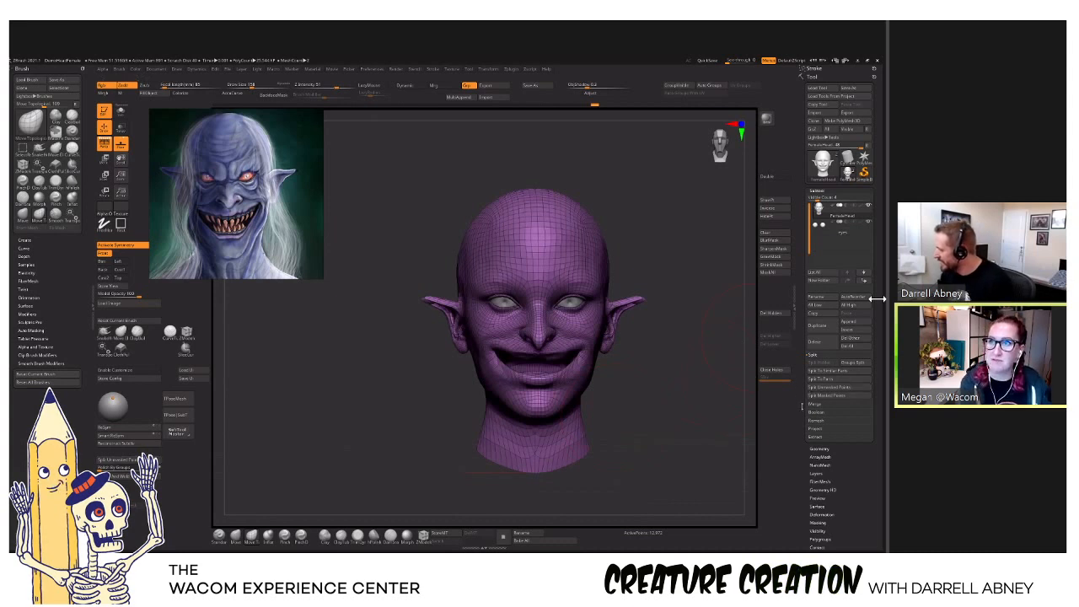
pyautogui.click(820, 449)
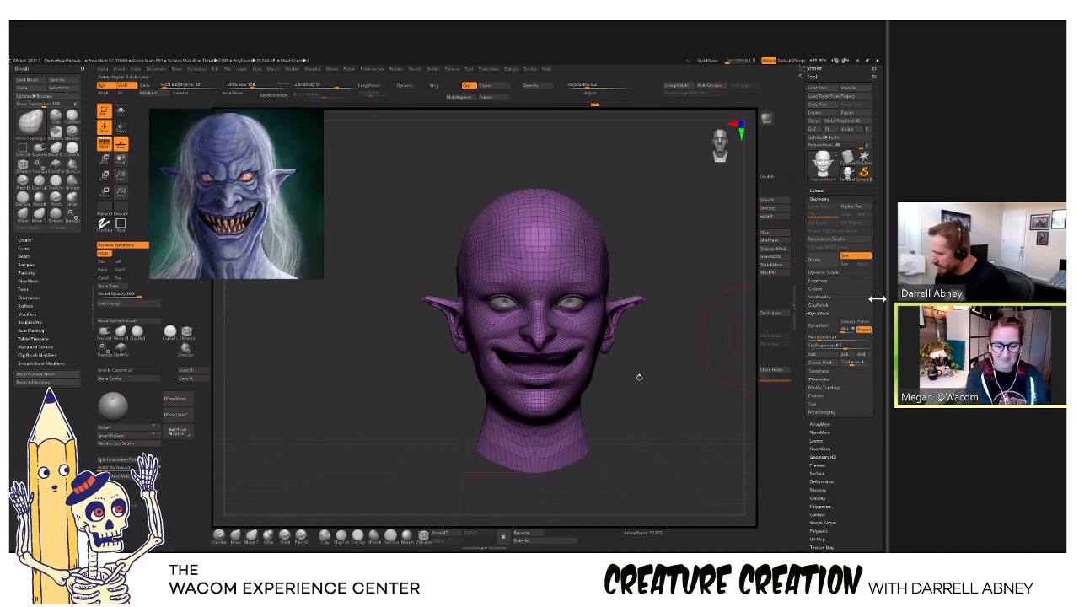
pyautogui.moveTo(639, 377)
pyautogui.mouseDown()
pyautogui.moveTo(629, 389)
pyautogui.moveTo(554, 406)
pyautogui.mouseUp()
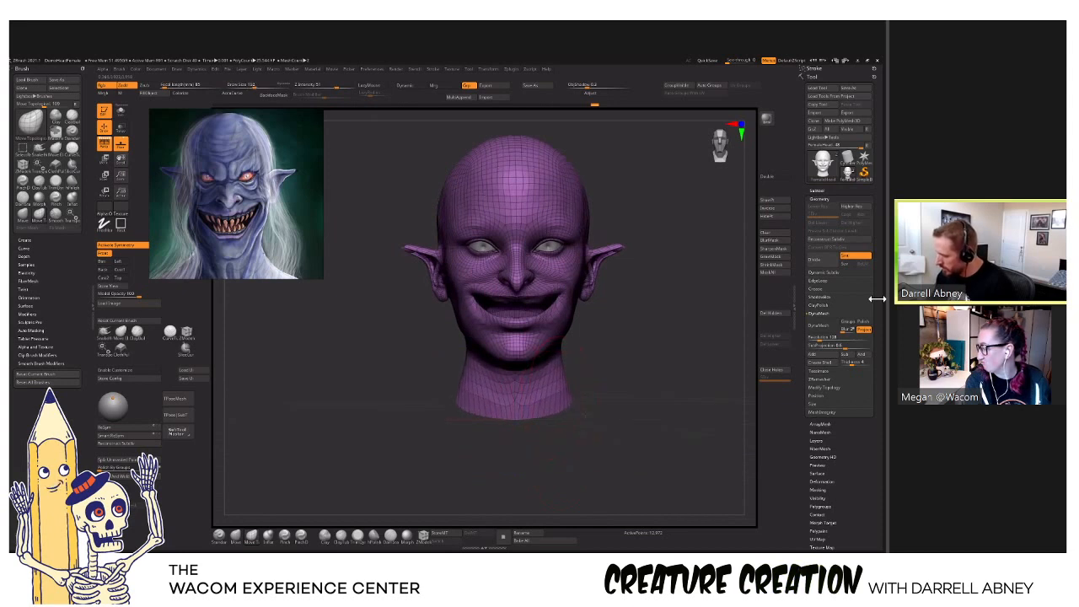
pyautogui.moveTo(557, 405); pyautogui.dragTo(624, 400)
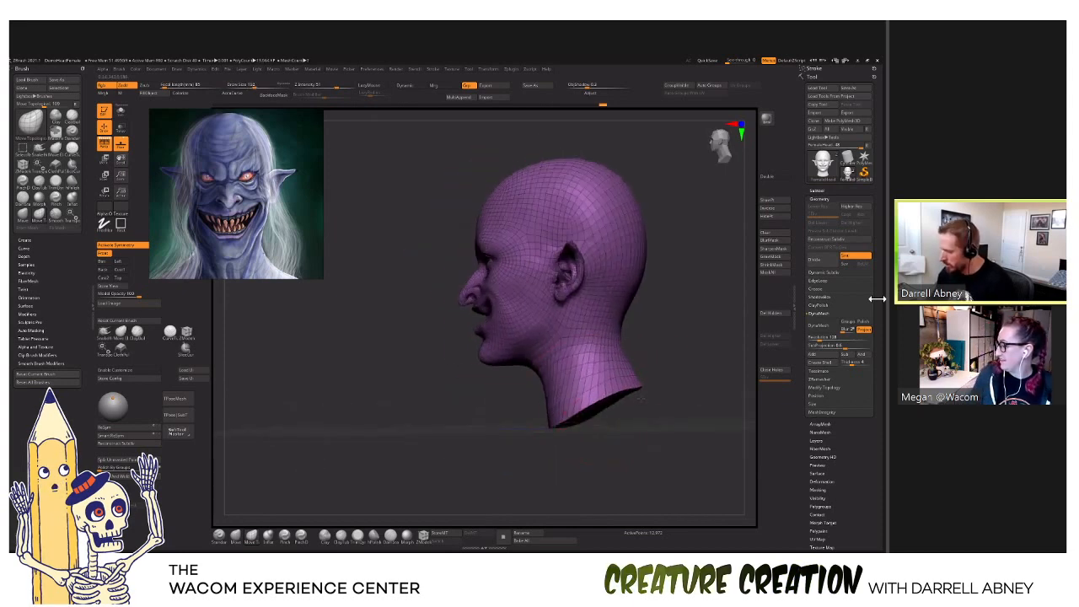
pyautogui.hotkey('shift', 'f')
pyautogui.moveTo(631, 395)
pyautogui.mouseDown(button='right')
pyautogui.moveTo(641, 399)
pyautogui.moveTo(600, 411)
pyautogui.moveTo(625, 405)
pyautogui.moveTo(530, 406)
pyautogui.moveTo(542, 404)
pyautogui.mouseUp(button='right')
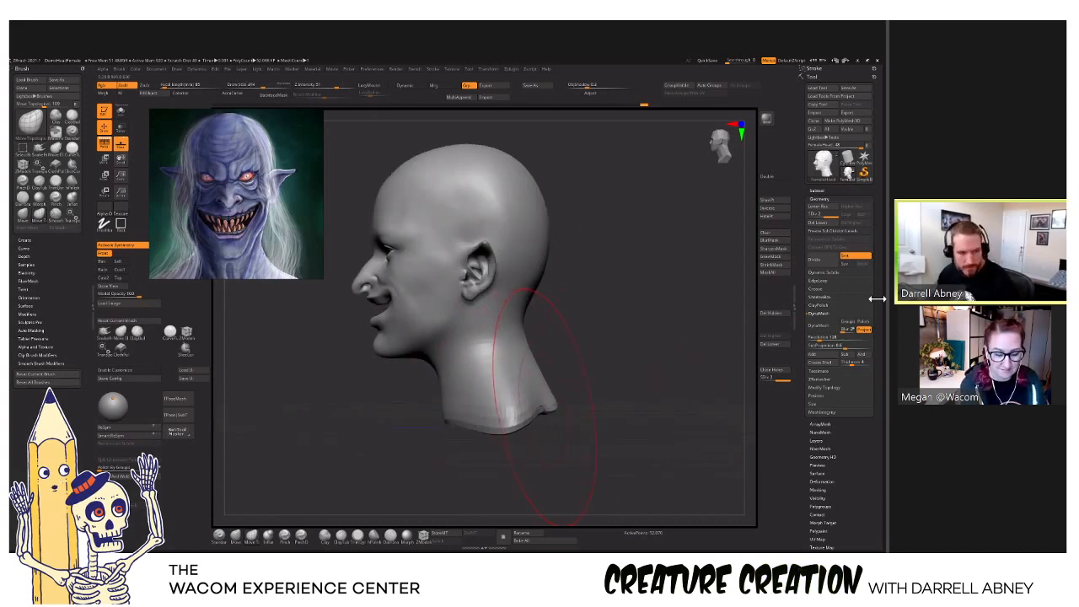
# Pull the base of the neck backward and outward on both sides with a large Move Topological brush to form broad shoulders.
pyautogui.moveTo(538, 406); pyautogui.dragTo(541, 413)
pyautogui.press('s')
pyautogui.moveTo(528, 349); pyautogui.dragTo(521, 349)
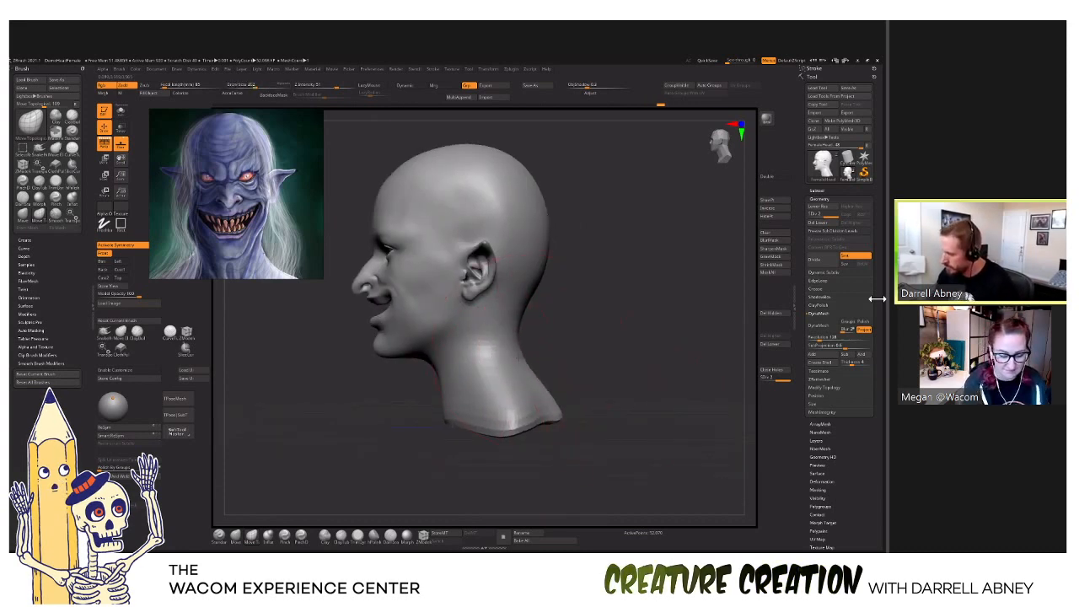
pyautogui.moveTo(520, 390)
pyautogui.keyDown('shift'); pyautogui.mouseDown(button='right')
pyautogui.moveTo(485, 433)
pyautogui.moveTo(561, 434)
pyautogui.moveTo(573, 455)
pyautogui.moveTo(572, 428)
pyautogui.moveTo(611, 419)
pyautogui.mouseUp(button='right'); pyautogui.keyUp('shift')
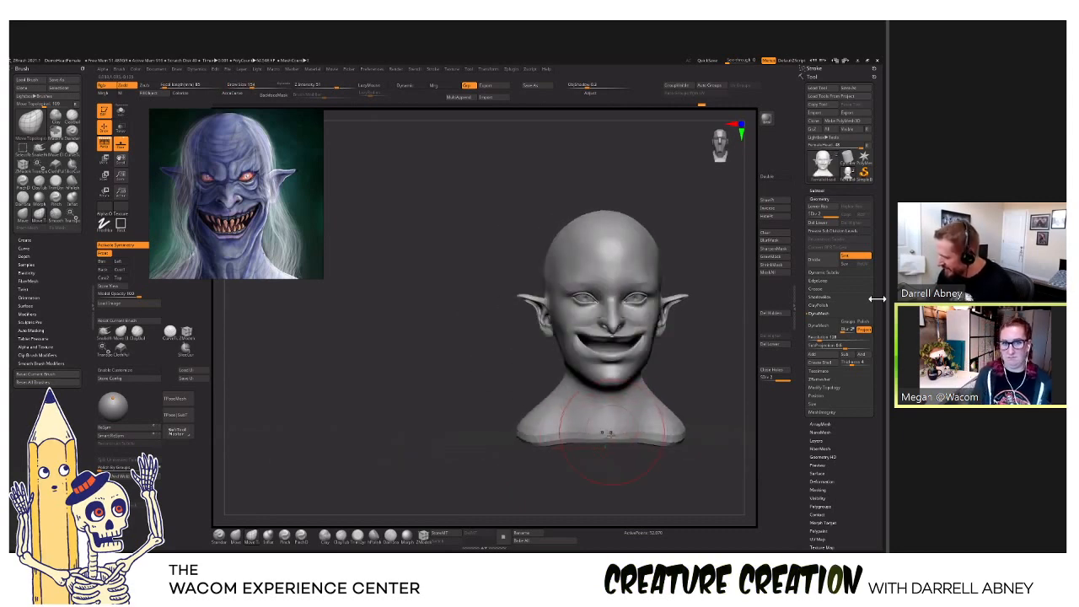
pyautogui.keyDown('alt'); pyautogui.moveTo(691, 423); pyautogui.dragTo(550, 421, button='right'); pyautogui.keyUp('alt')
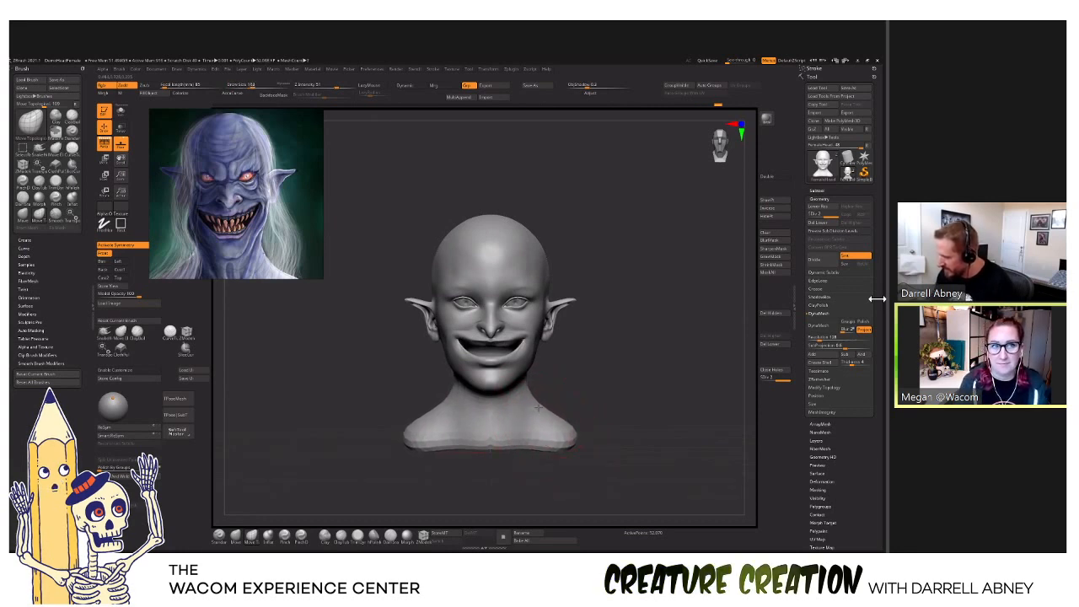
pyautogui.moveTo(575, 434); pyautogui.dragTo(604, 438)
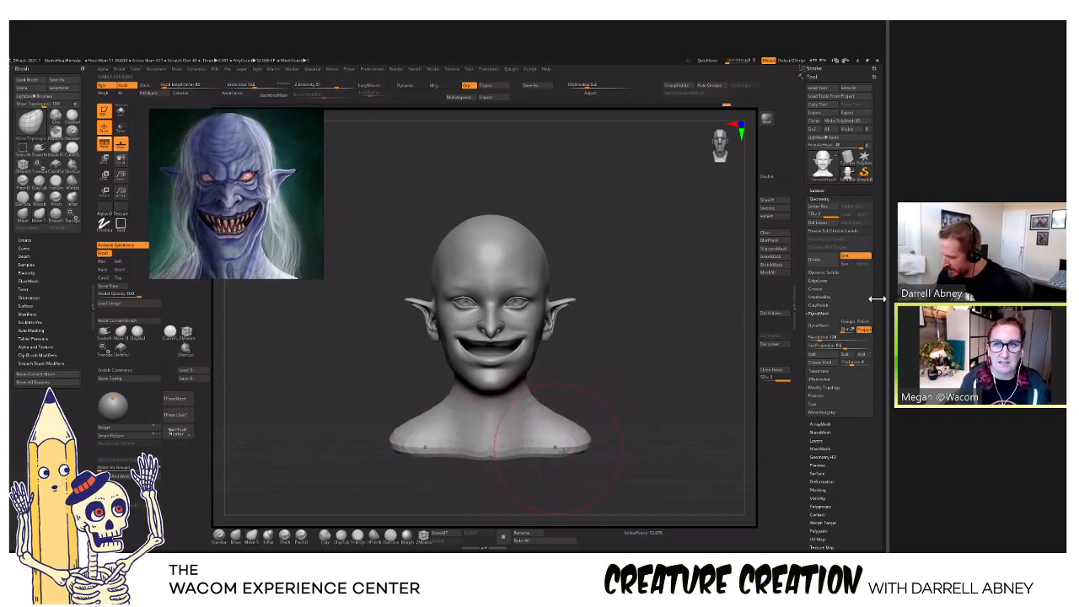
pyautogui.moveTo(593, 438)
pyautogui.mouseDown()
pyautogui.moveTo(679, 440)
pyautogui.moveTo(601, 459)
pyautogui.moveTo(642, 455)
pyautogui.moveTo(537, 416)
pyautogui.mouseUp()
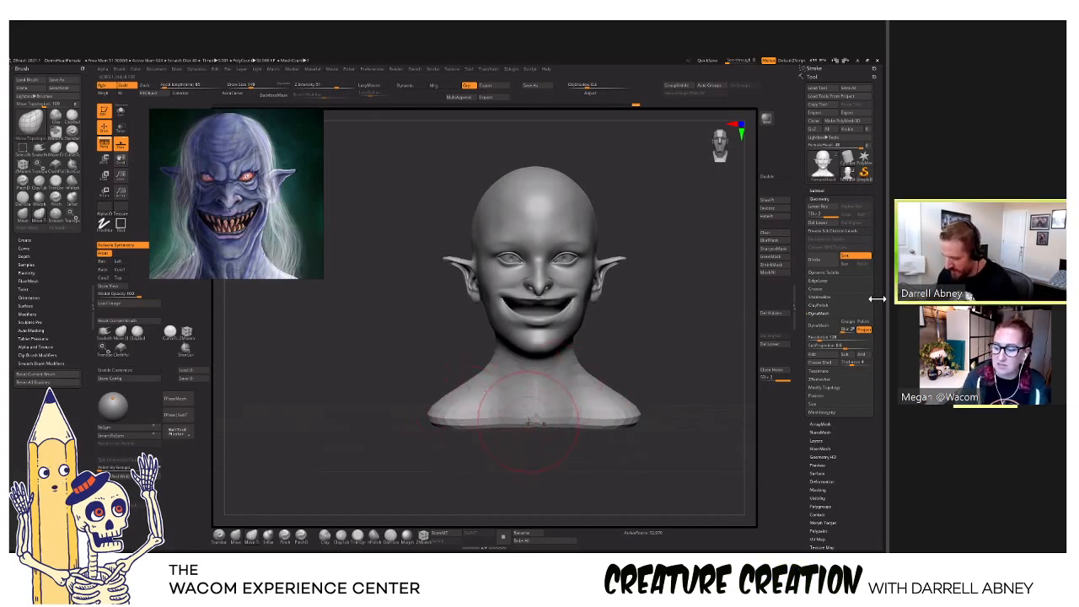
# Raise the mesh to subdivision level 3 and refine the transition from the neck into the shoulders symmetrically.
pyautogui.hotkey('shift', 'd')
pyautogui.press('d')
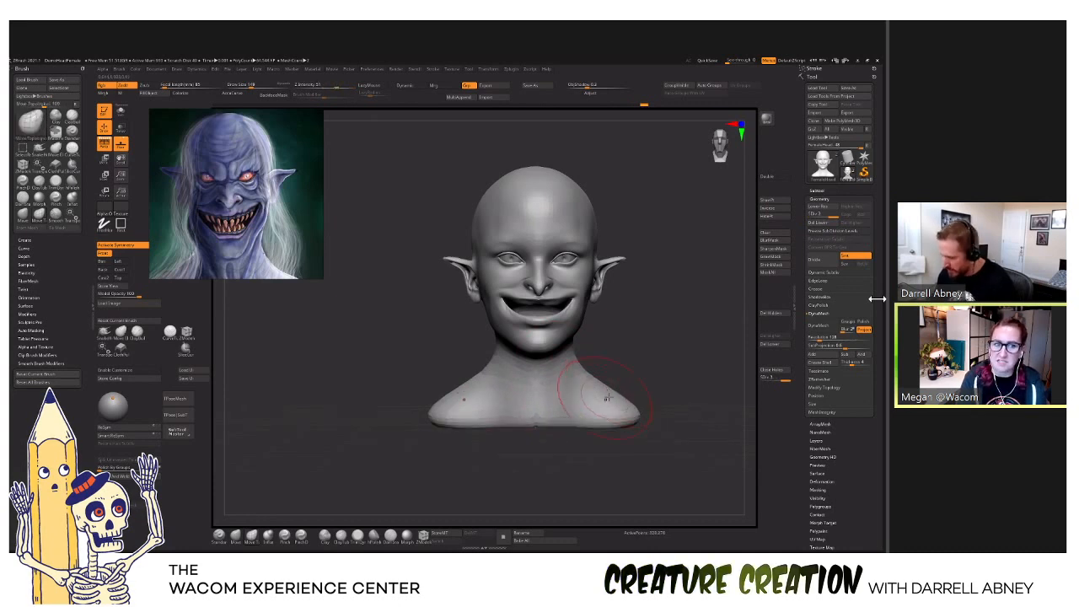
pyautogui.press('s')
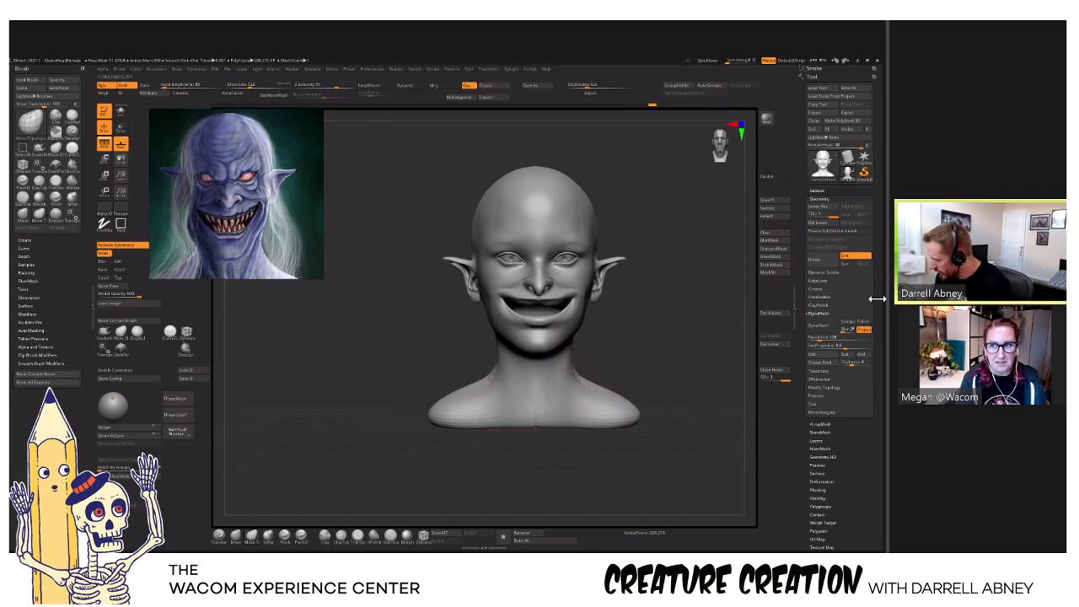
pyautogui.moveTo(578, 382); pyautogui.dragTo(559, 368, button='right')
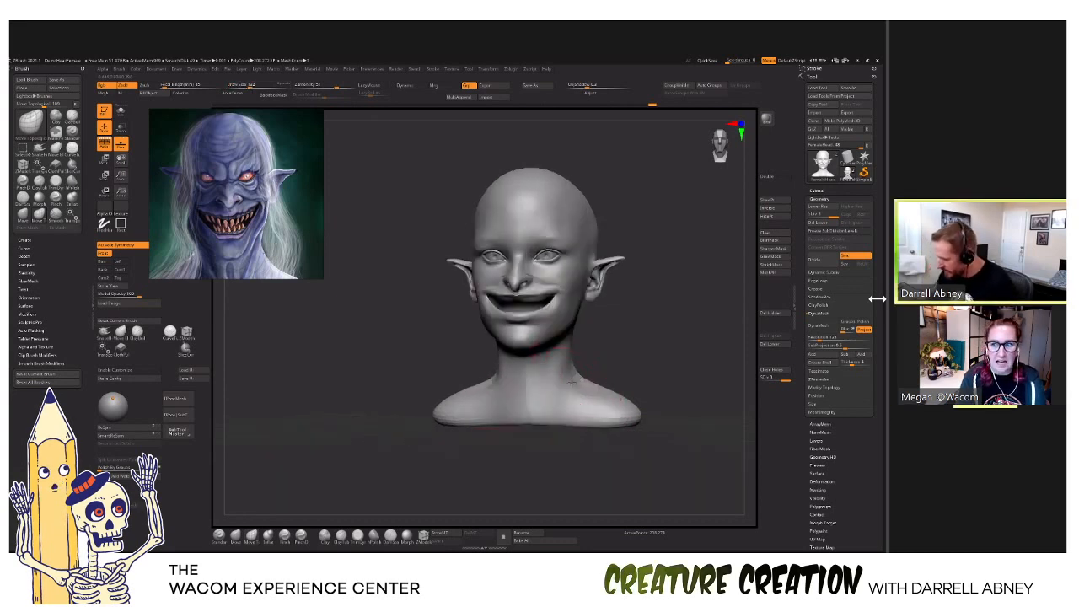
pyautogui.moveTo(565, 376); pyautogui.dragTo(552, 379)
pyautogui.moveTo(658, 384); pyautogui.dragTo(554, 383, button='right')
pyautogui.press('s')
pyautogui.moveTo(554, 384); pyautogui.dragTo(546, 398)
pyautogui.moveTo(552, 393); pyautogui.dragTo(653, 390, button='right')
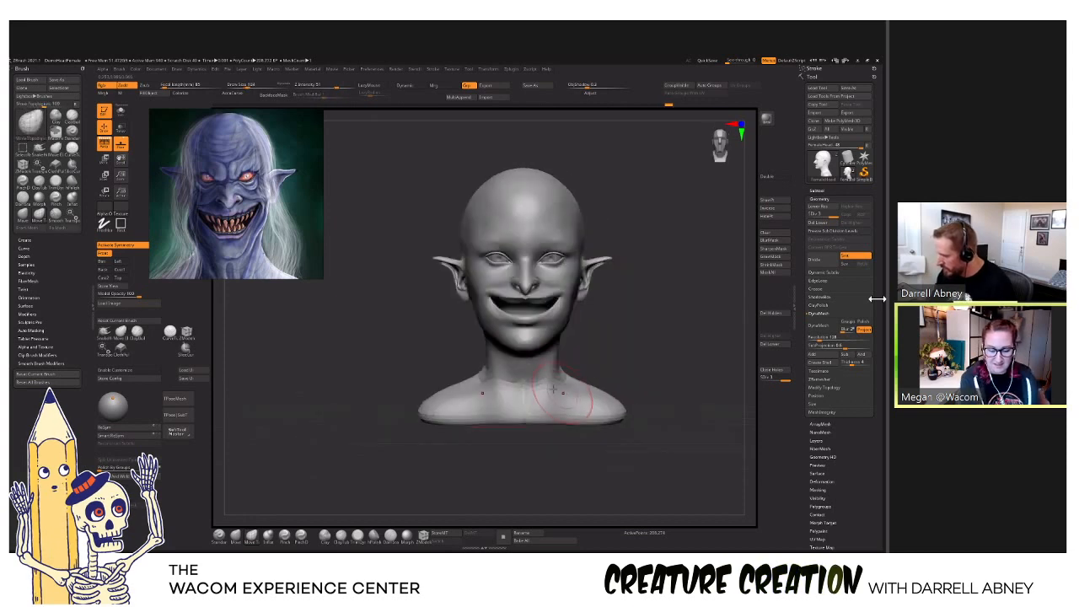
# Shape the throat and sides of the neck with a smaller Move Topological brush and smooth the nape.
pyautogui.press('s')
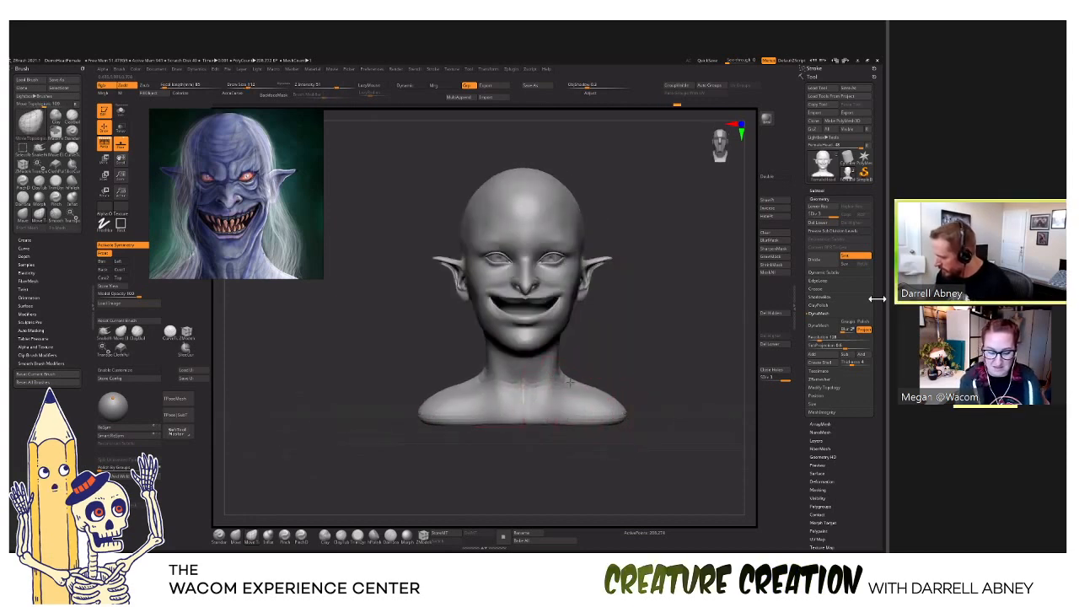
pyautogui.moveTo(569, 381); pyautogui.dragTo(548, 361, button='right')
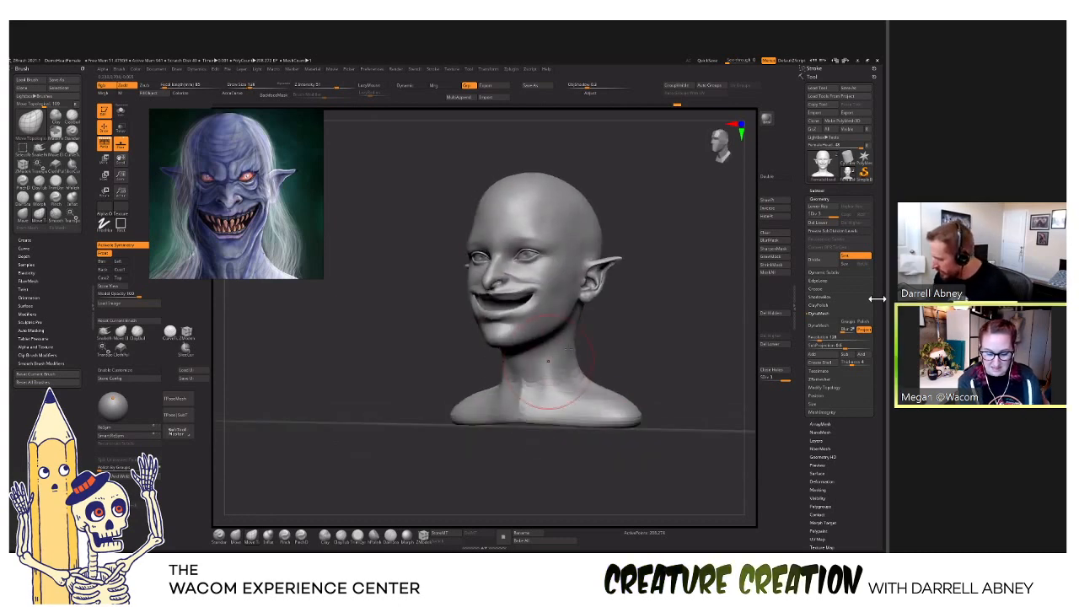
pyautogui.press('s')
pyautogui.moveTo(553, 368); pyautogui.dragTo(543, 369)
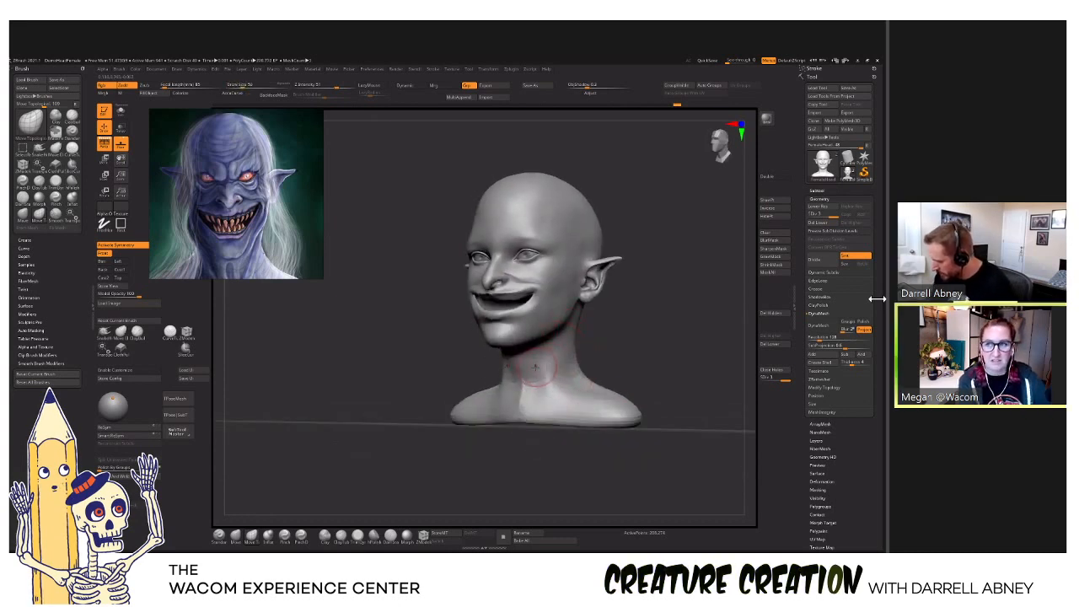
pyautogui.moveTo(535, 366)
pyautogui.mouseDown(button='right')
pyautogui.moveTo(526, 363)
pyautogui.moveTo(556, 338)
pyautogui.moveTo(559, 346)
pyautogui.mouseUp(button='right')
pyautogui.press('s')
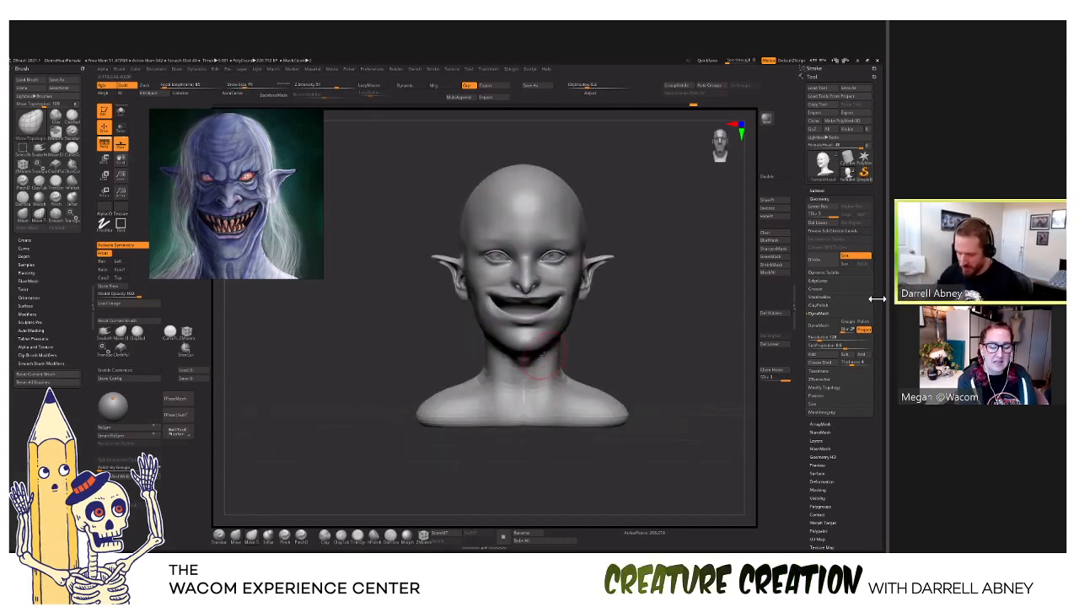
pyautogui.moveTo(548, 368); pyautogui.dragTo(522, 424, button='right')
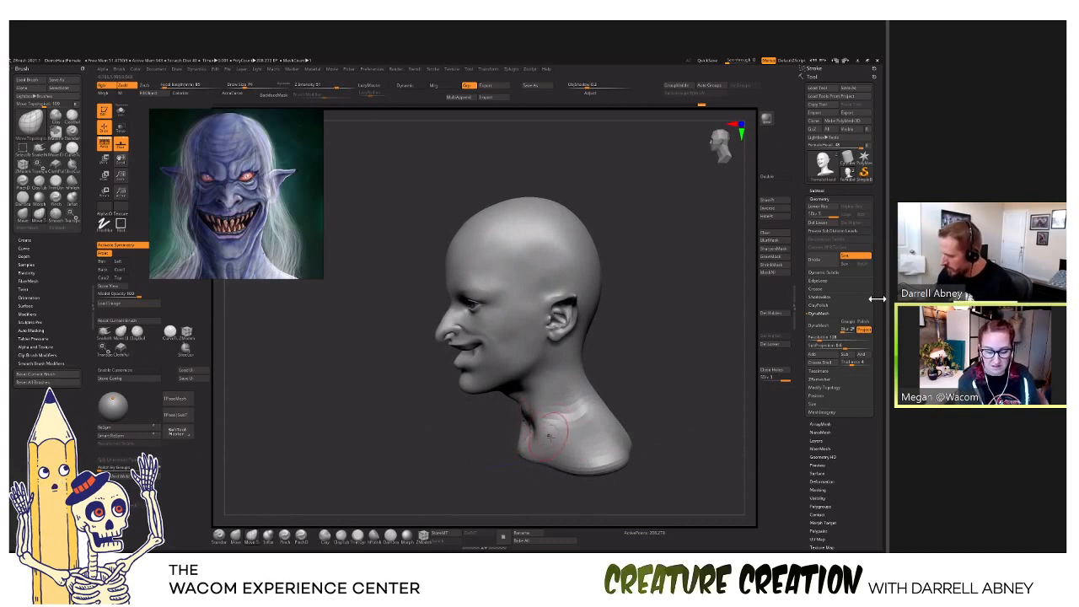
pyautogui.moveTo(529, 421)
pyautogui.mouseDown(button='right')
pyautogui.moveTo(556, 432)
pyautogui.moveTo(565, 422)
pyautogui.moveTo(571, 435)
pyautogui.moveTo(616, 422)
pyautogui.mouseUp(button='right')
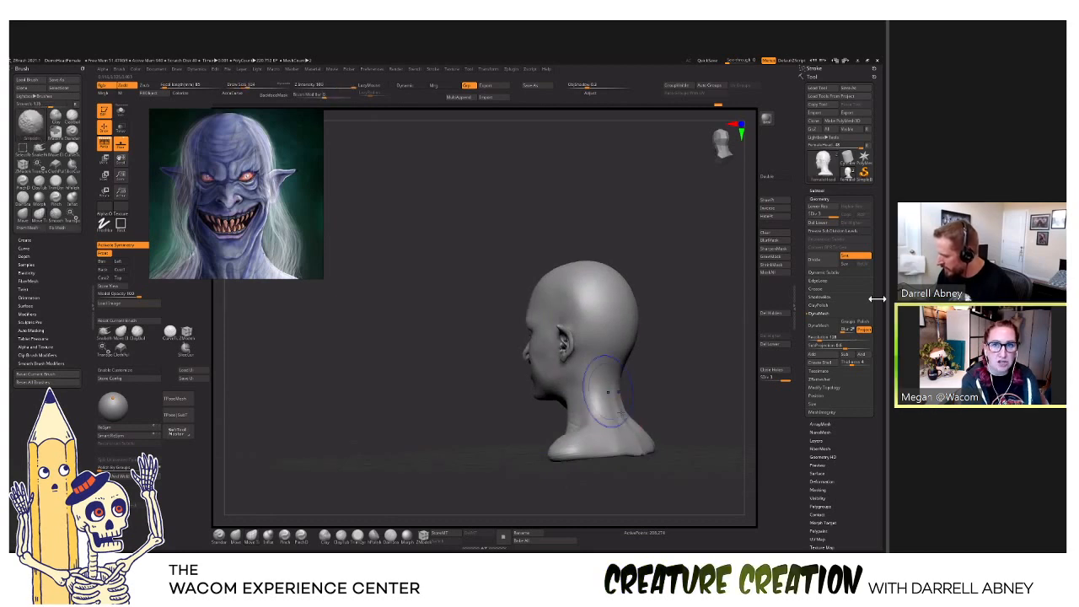
pyautogui.moveTo(616, 421); pyautogui.dragTo(604, 385, button='right')
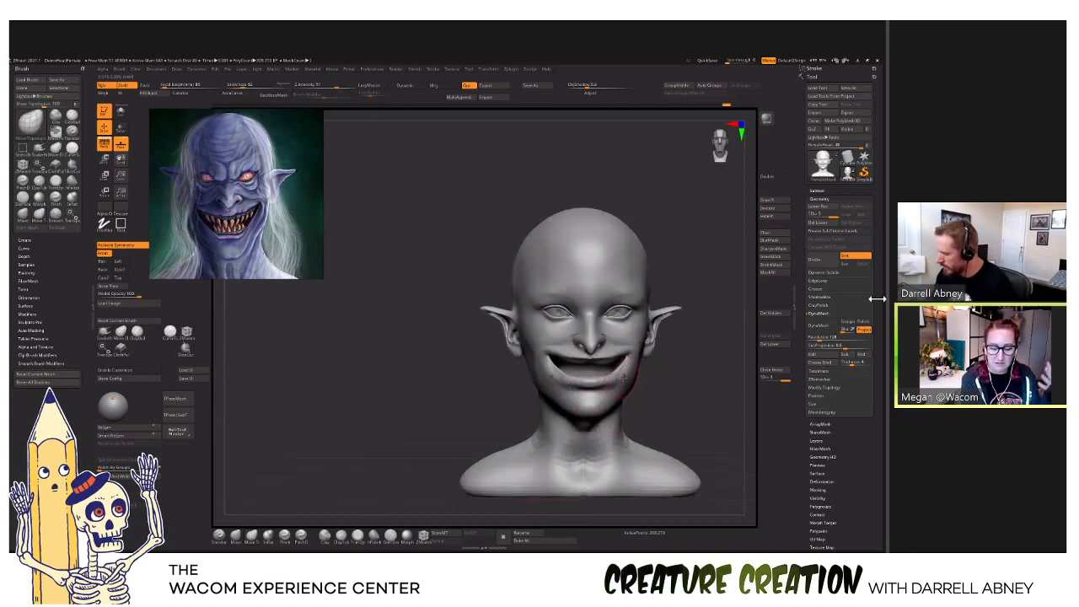
# Lower the mesh to subdivision level 1 and pull the lips and mouth corners back in profile to widen the grin.
pyautogui.hotkey('shift', 'd')
pyautogui.hotkey('shift', 'd')
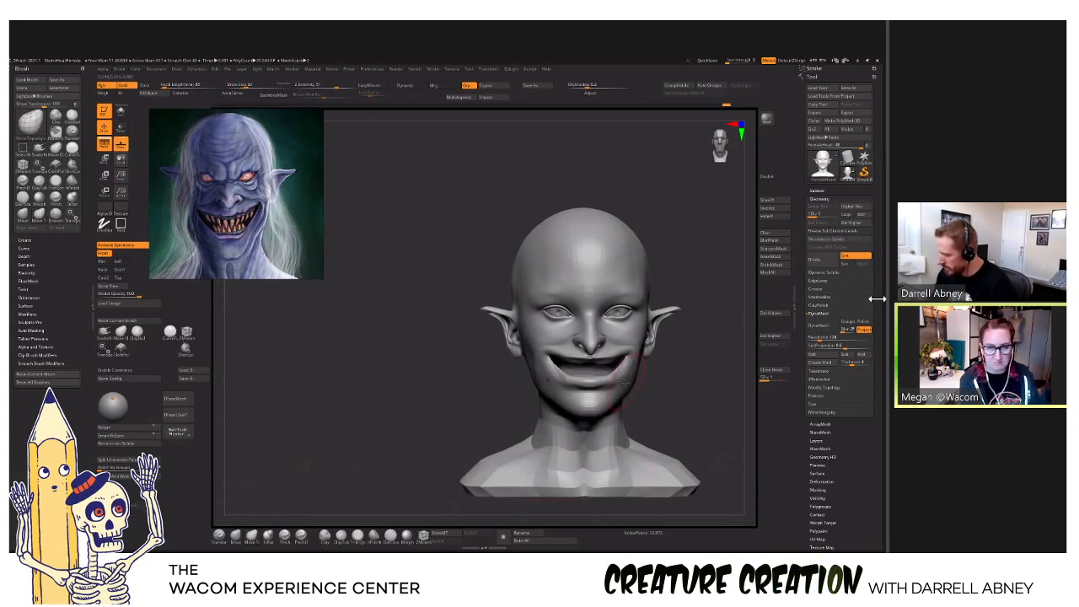
pyautogui.moveTo(624, 381); pyautogui.dragTo(623, 380, button='right')
pyautogui.moveTo(634, 382); pyautogui.dragTo(595, 377, button='right')
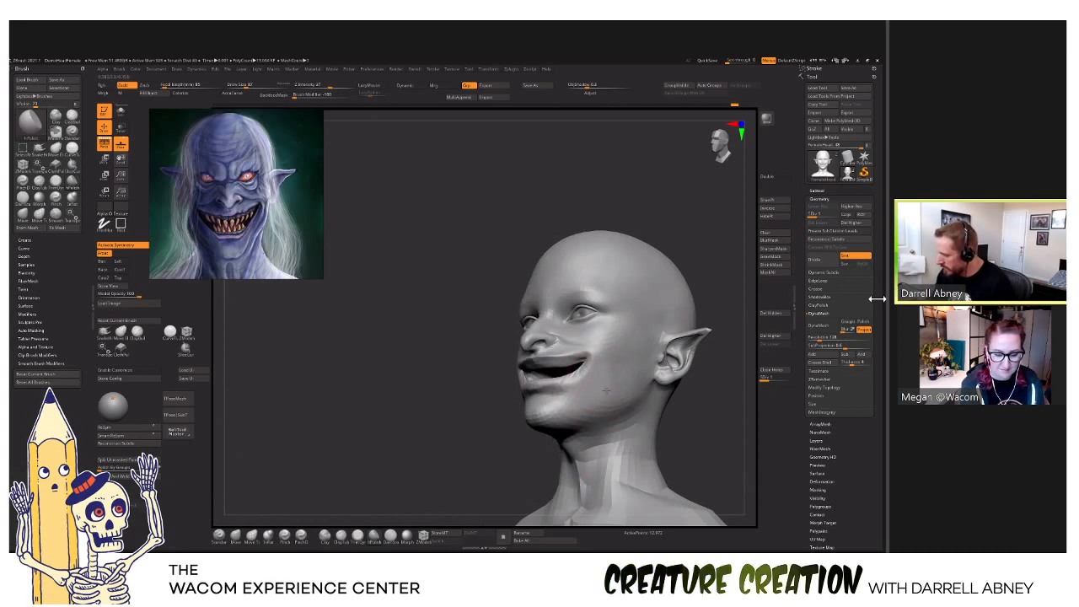
pyautogui.moveTo(606, 389)
pyautogui.mouseDown(button='right')
pyautogui.moveTo(582, 369)
pyautogui.moveTo(590, 356)
pyautogui.mouseUp(button='right')
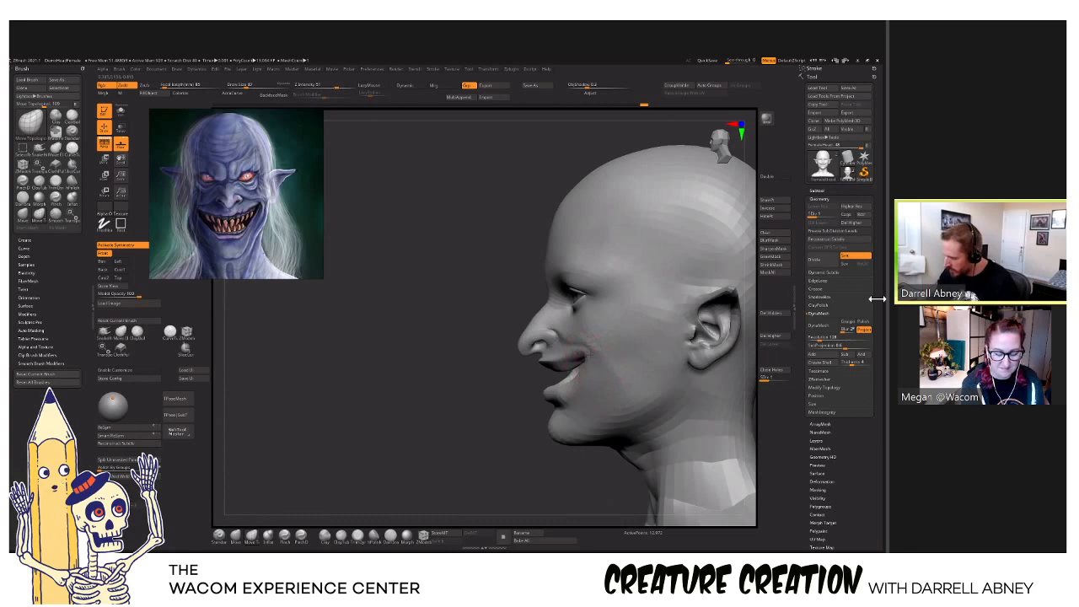
pyautogui.moveTo(565, 369)
pyautogui.mouseDown()
pyautogui.moveTo(548, 363)
pyautogui.moveTo(578, 368)
pyautogui.mouseUp()
pyautogui.moveTo(563, 363)
pyautogui.mouseDown(button='right')
pyautogui.moveTo(607, 379)
pyautogui.moveTo(559, 371)
pyautogui.mouseUp(button='right')
pyautogui.moveTo(544, 371); pyautogui.dragTo(545, 379)
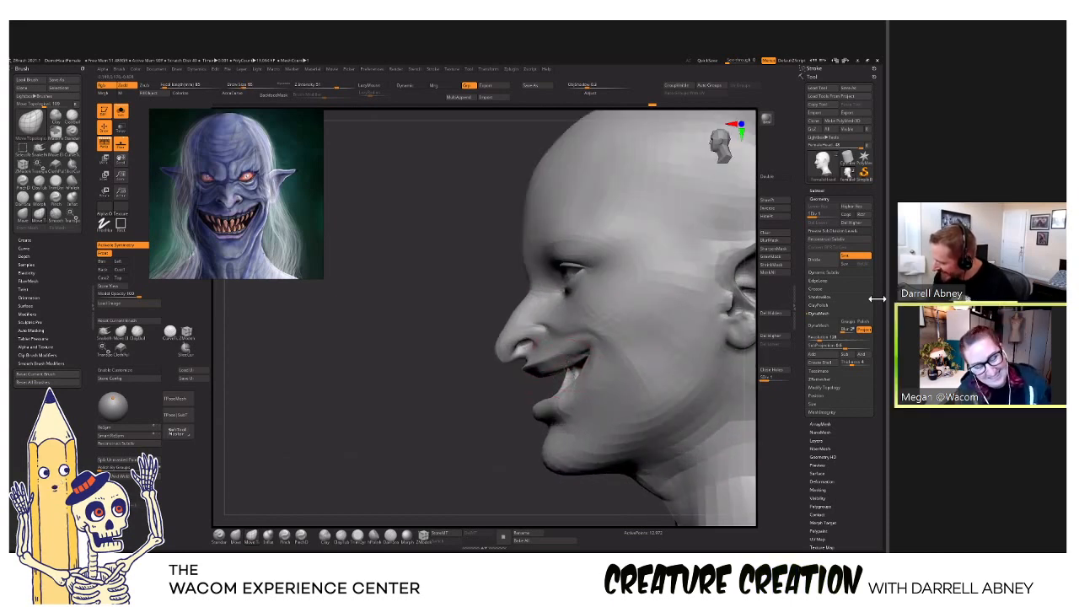
pyautogui.moveTo(556, 362); pyautogui.dragTo(587, 349)
pyautogui.moveTo(588, 349)
pyautogui.mouseDown(button='right')
pyautogui.moveTo(607, 352)
pyautogui.moveTo(577, 355)
pyautogui.mouseUp(button='right')
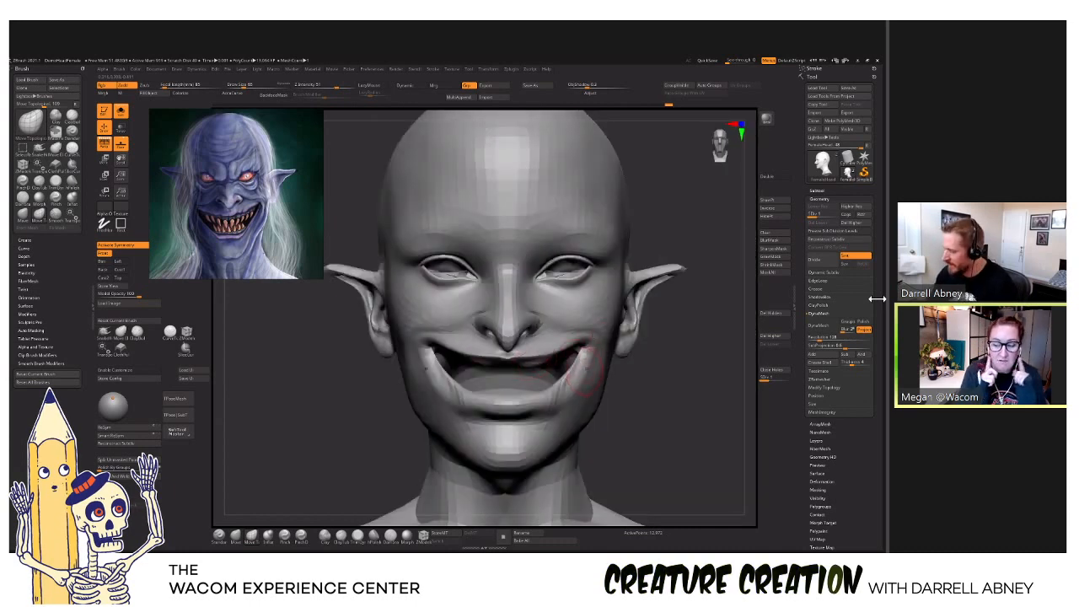
# Adjust the mouth opening and surrounding face in front and profile views, undoing the last two strokes.
pyautogui.moveTo(581, 306); pyautogui.dragTo(578, 349, button='right')
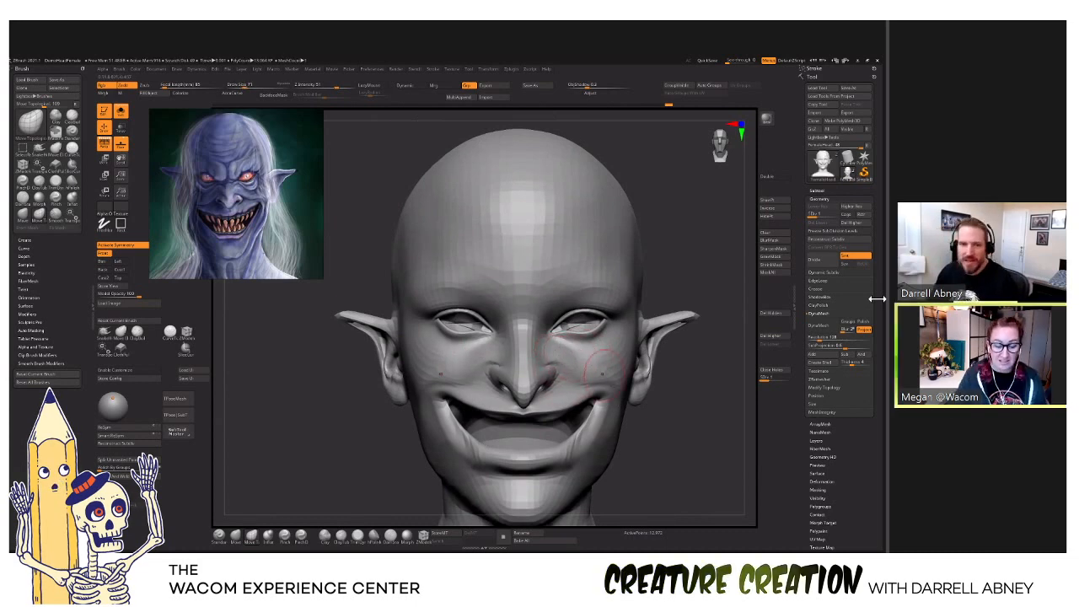
pyautogui.moveTo(559, 356)
pyautogui.mouseDown(button='right')
pyautogui.moveTo(625, 406)
pyautogui.moveTo(574, 396)
pyautogui.mouseUp(button='right')
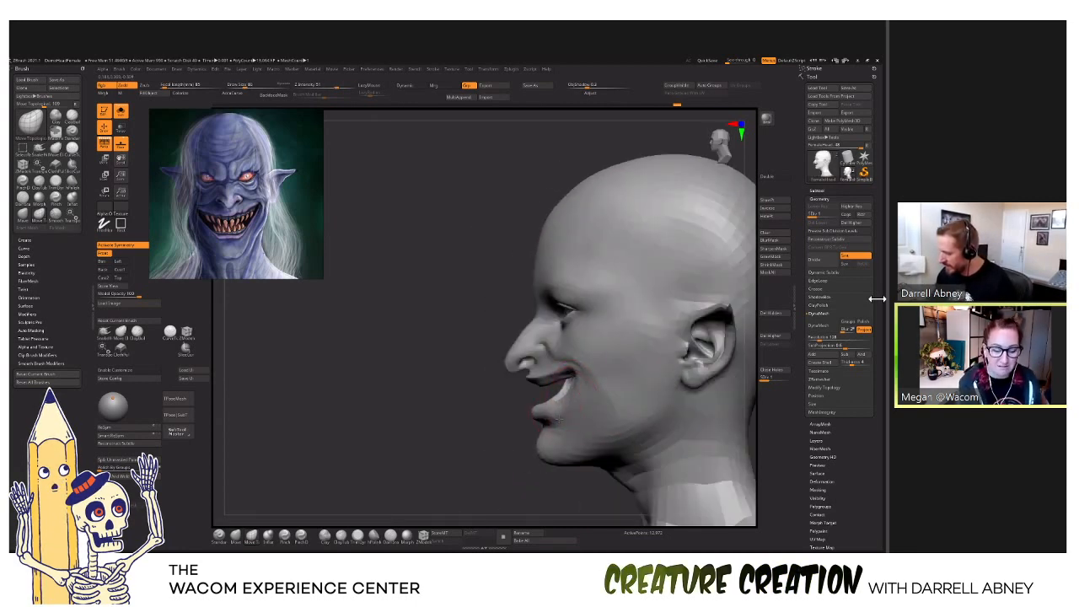
pyautogui.moveTo(563, 412)
pyautogui.mouseDown(button='right')
pyautogui.moveTo(582, 413)
pyautogui.moveTo(557, 416)
pyautogui.moveTo(543, 405)
pyautogui.moveTo(567, 381)
pyautogui.mouseUp(button='right')
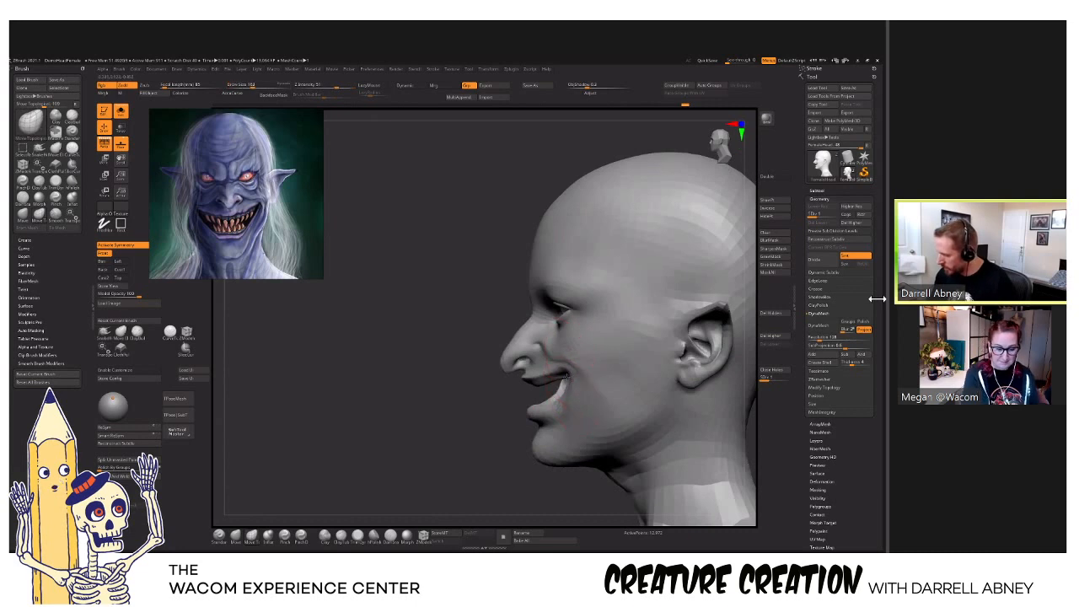
pyautogui.hotkey('ctrl', 'z')
pyautogui.hotkey('ctrl', 'z')
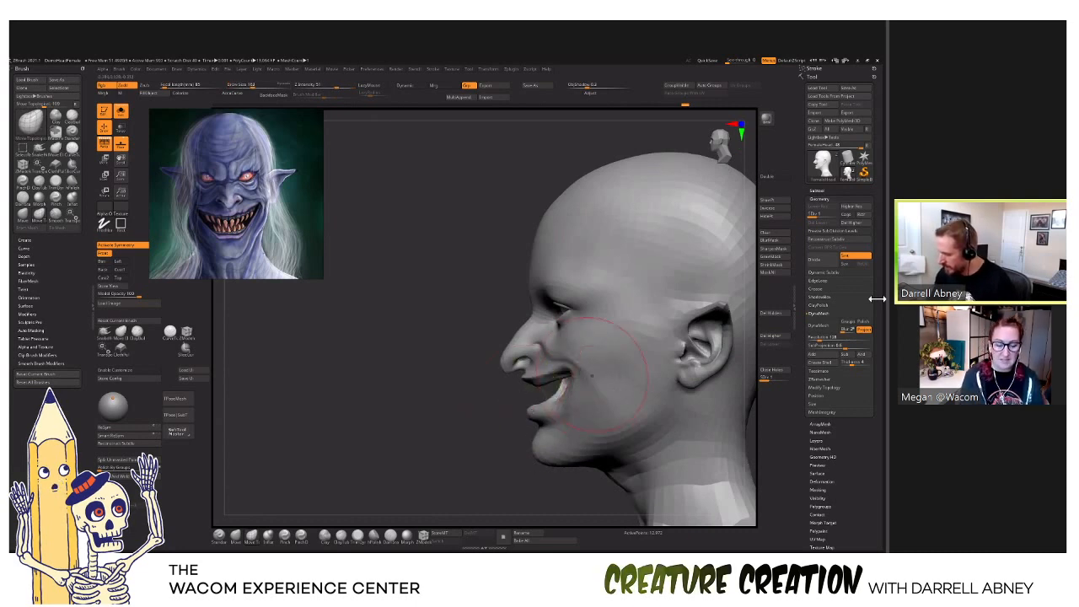
# Reduce the brush size and reshape the curve of the lips around the front of the mouth.
pyautogui.moveTo(538, 400)
pyautogui.mouseDown(button='right')
pyautogui.moveTo(597, 407)
pyautogui.moveTo(550, 426)
pyautogui.mouseUp(button='right')
pyautogui.press('[')
pyautogui.press('[')
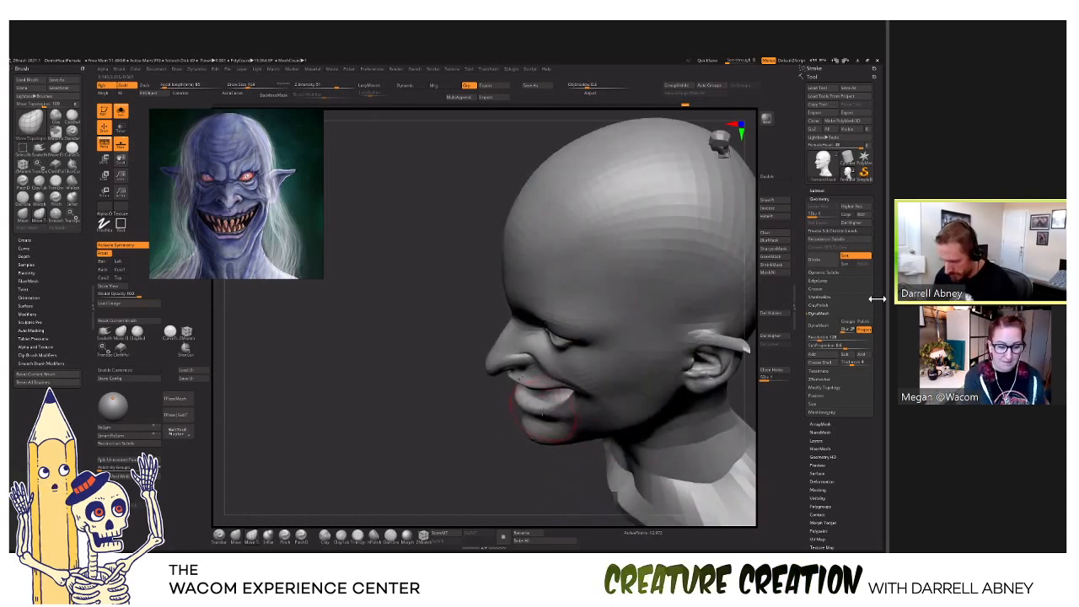
pyautogui.press('[')
pyautogui.moveTo(546, 406)
pyautogui.mouseDown(button='right')
pyautogui.moveTo(532, 398)
pyautogui.moveTo(533, 363)
pyautogui.moveTo(527, 369)
pyautogui.moveTo(574, 364)
pyautogui.moveTo(577, 373)
pyautogui.moveTo(570, 358)
pyautogui.moveTo(592, 375)
pyautogui.moveTo(586, 361)
pyautogui.moveTo(589, 379)
pyautogui.mouseUp(button='right')
# Build up the upper lip beneath the nose with the ClayBuildup brush, working from below and from the front.
pyautogui.press('b')
pyautogui.press('c')
pyautogui.press('b')
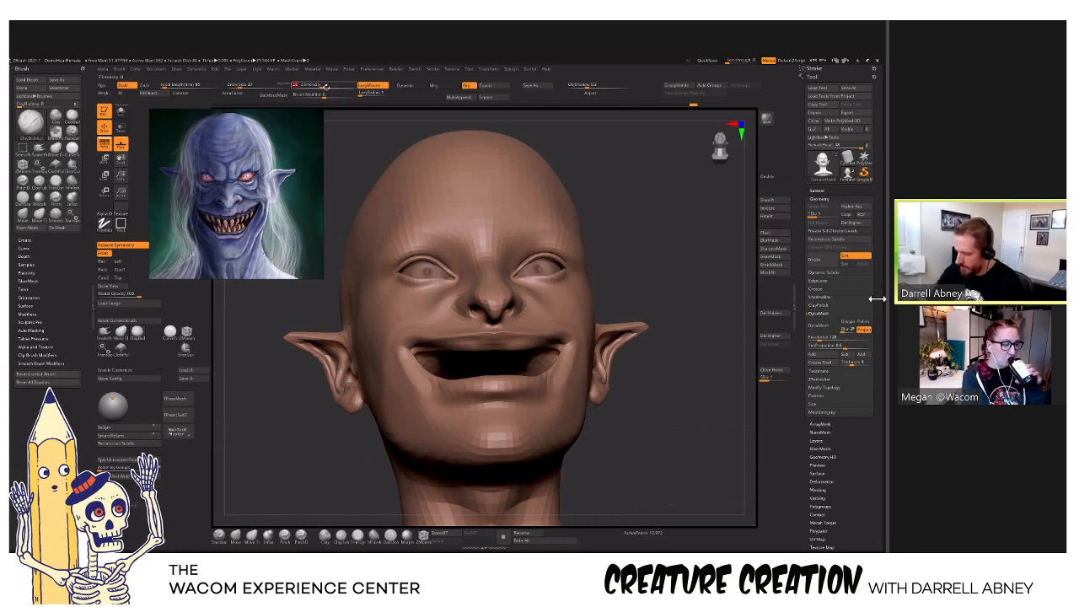
pyautogui.keyDown('ctrl'); pyautogui.moveTo(501, 358); pyautogui.dragTo(498, 343, button='right'); pyautogui.keyUp('ctrl')
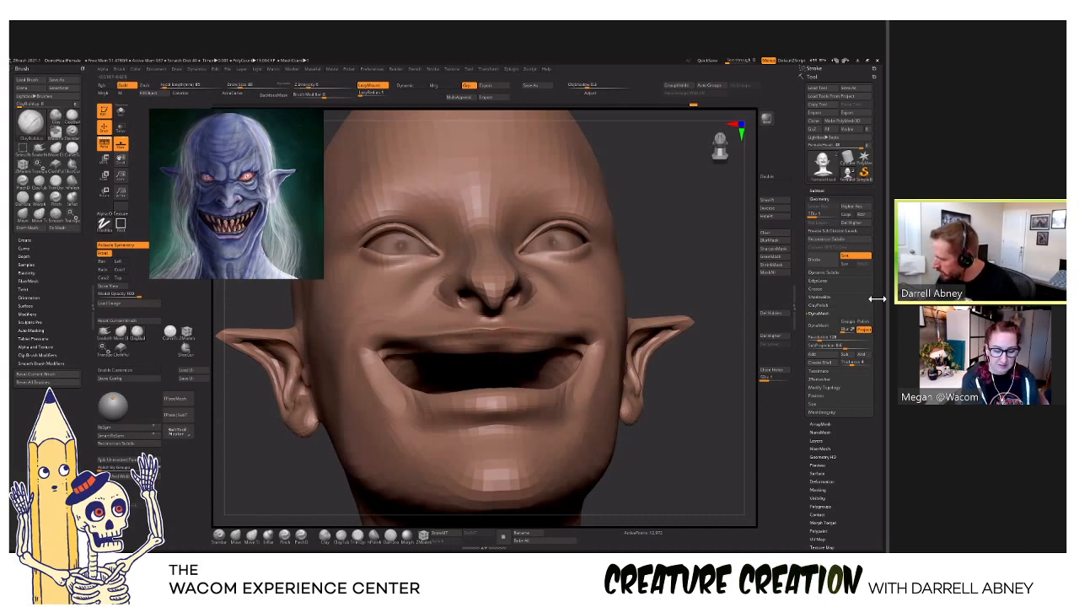
pyautogui.moveTo(499, 339); pyautogui.dragTo(493, 355, button='right')
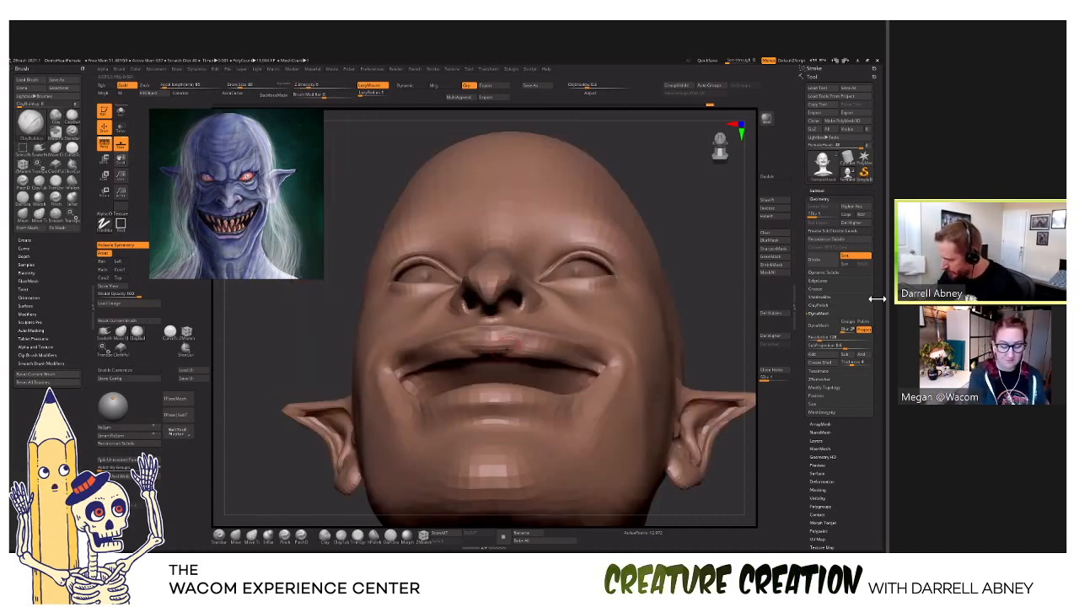
pyautogui.moveTo(501, 335); pyautogui.dragTo(499, 339, button='right')
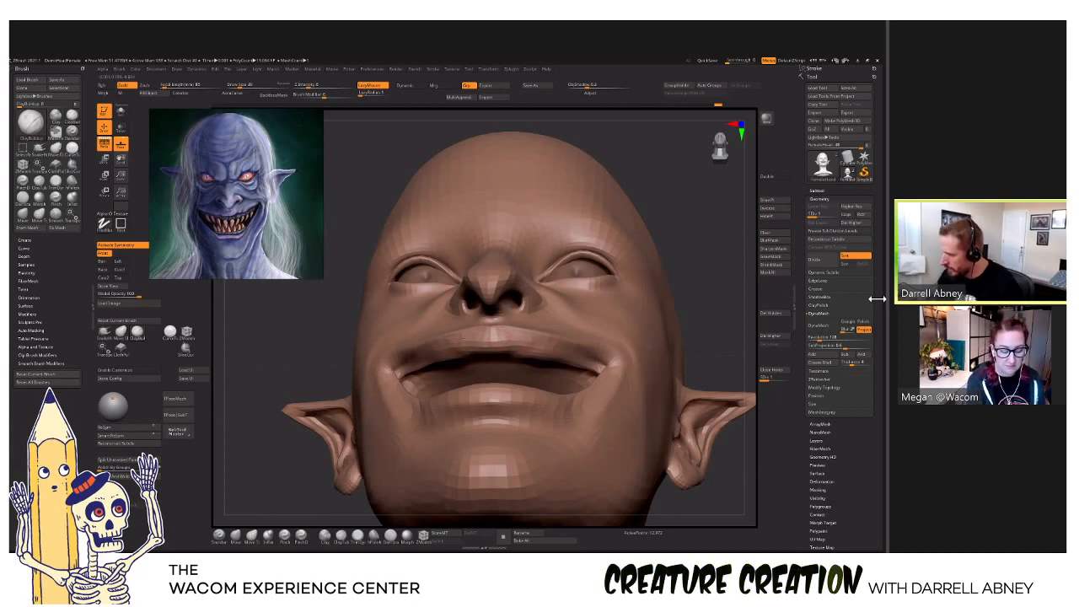
pyautogui.moveTo(499, 338); pyautogui.dragTo(511, 354, button='right')
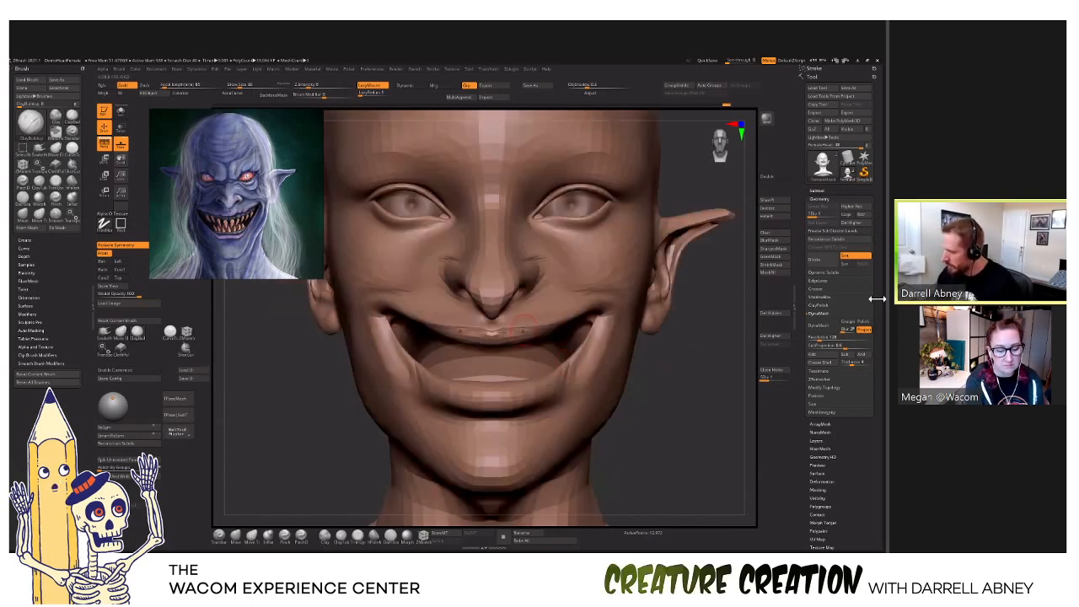
# Reshape the lower lip and mouth opening with Move Topological, and flatten the skin beside the mouth corner with hPolish.
pyautogui.moveTo(548, 372); pyautogui.dragTo(552, 412, button='right')
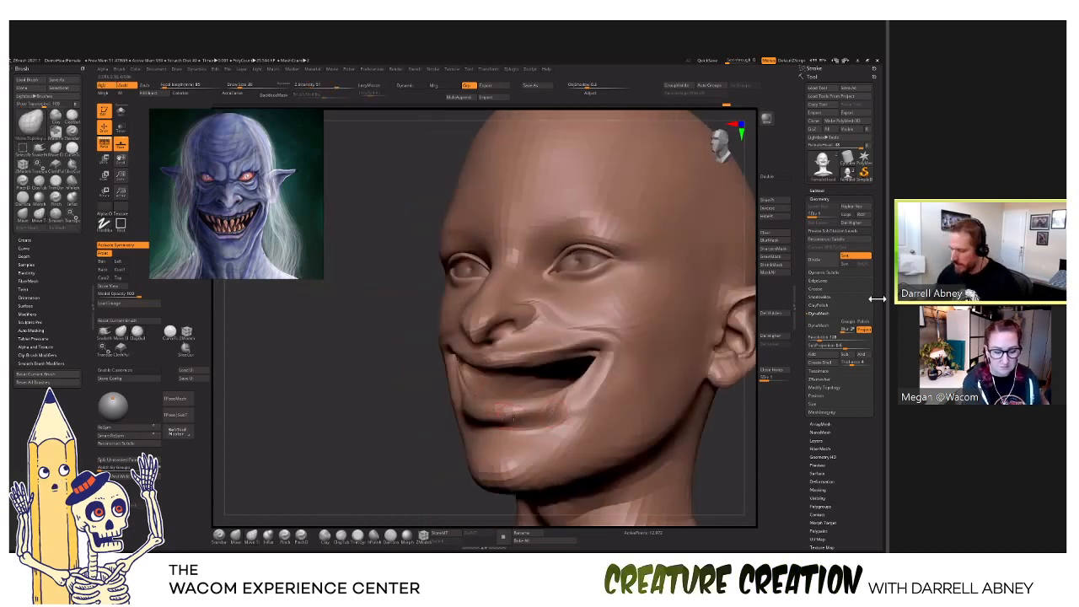
pyautogui.moveTo(503, 413); pyautogui.dragTo(534, 405, button='right')
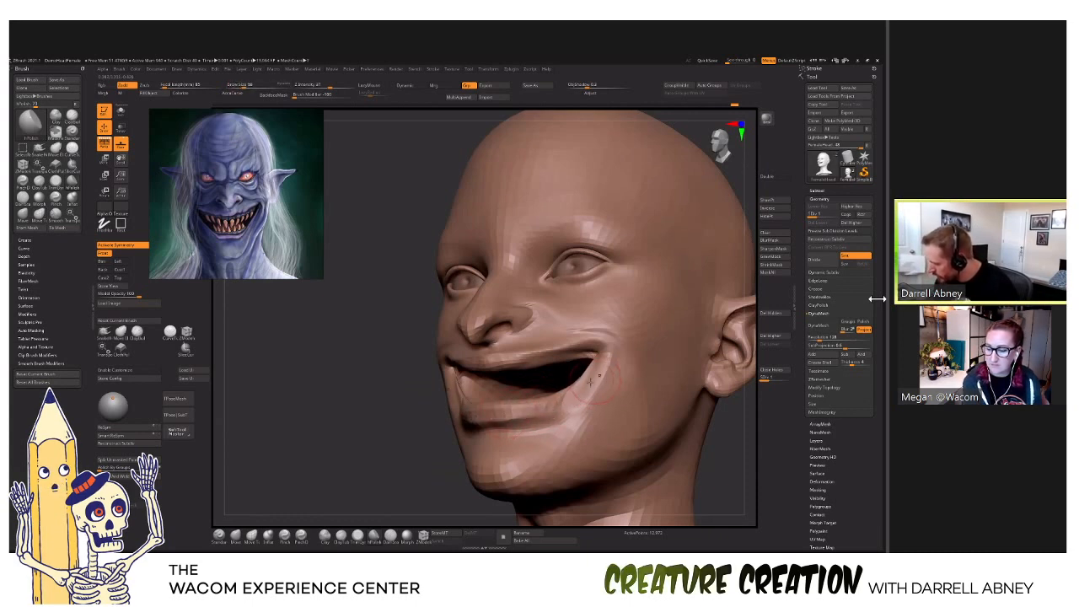
pyautogui.moveTo(504, 414); pyautogui.dragTo(587, 394, button='right')
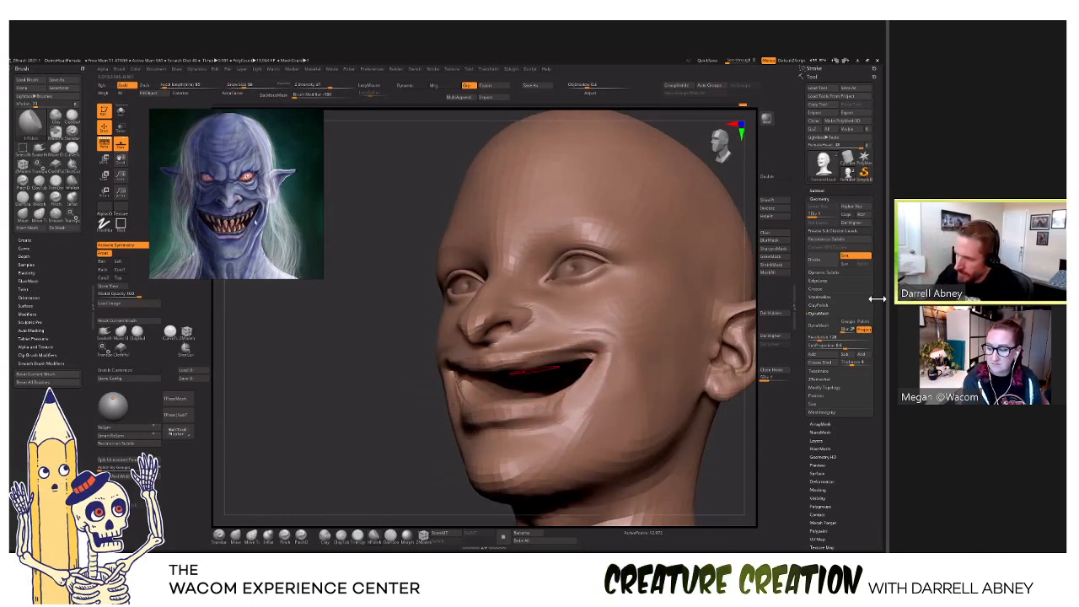
pyautogui.moveTo(587, 395); pyautogui.dragTo(595, 388)
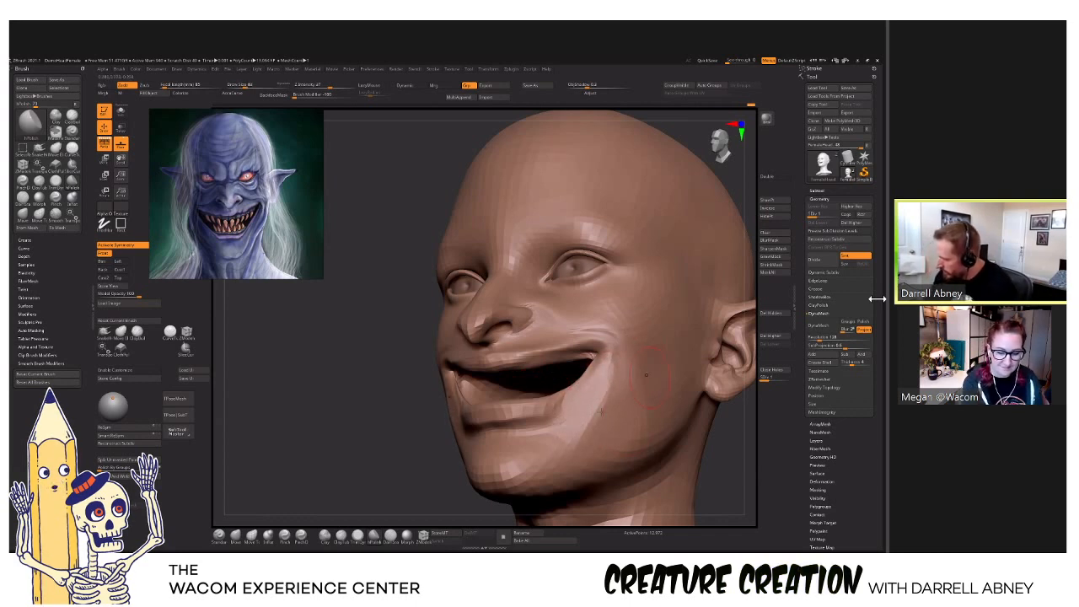
# Raise the mesh to subdivision level 2 and sculpt smile folds from the nose across the cheek with ClayBuildup.
pyautogui.press('b')
pyautogui.press('c')
pyautogui.press('b')
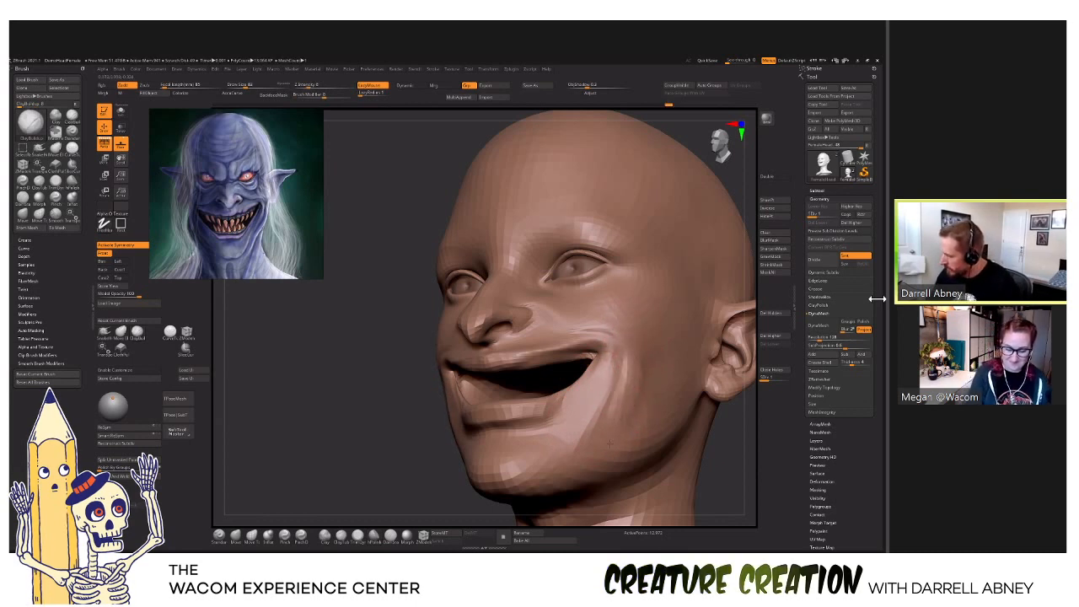
pyautogui.moveTo(623, 373)
pyautogui.mouseDown()
pyautogui.moveTo(608, 432)
pyautogui.moveTo(640, 350)
pyautogui.mouseUp()
pyautogui.press('d')
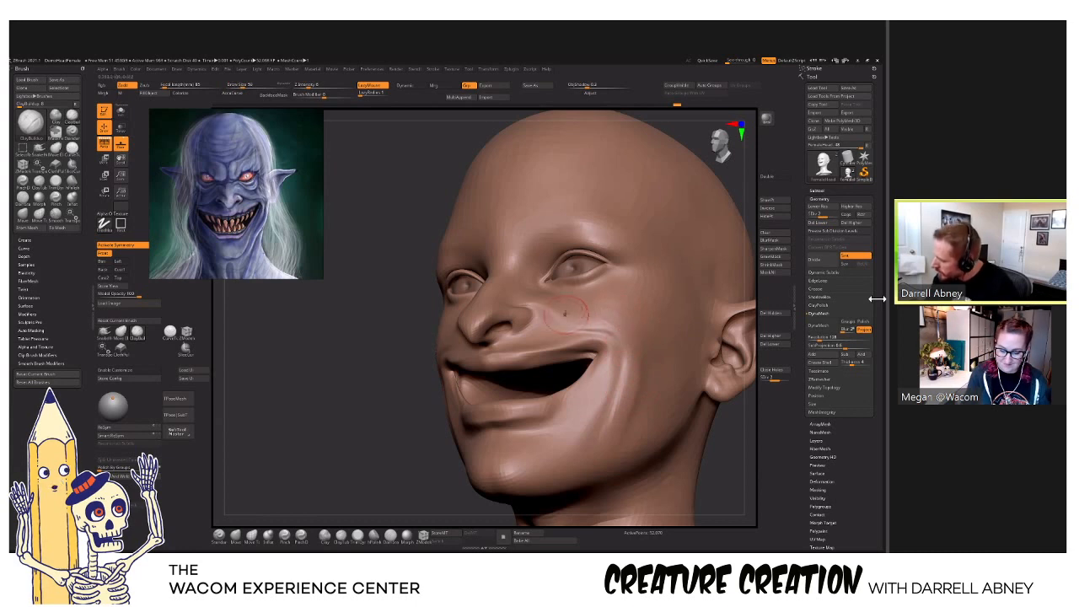
pyautogui.moveTo(549, 323)
pyautogui.mouseDown()
pyautogui.moveTo(619, 338)
pyautogui.moveTo(608, 439)
pyautogui.mouseUp()
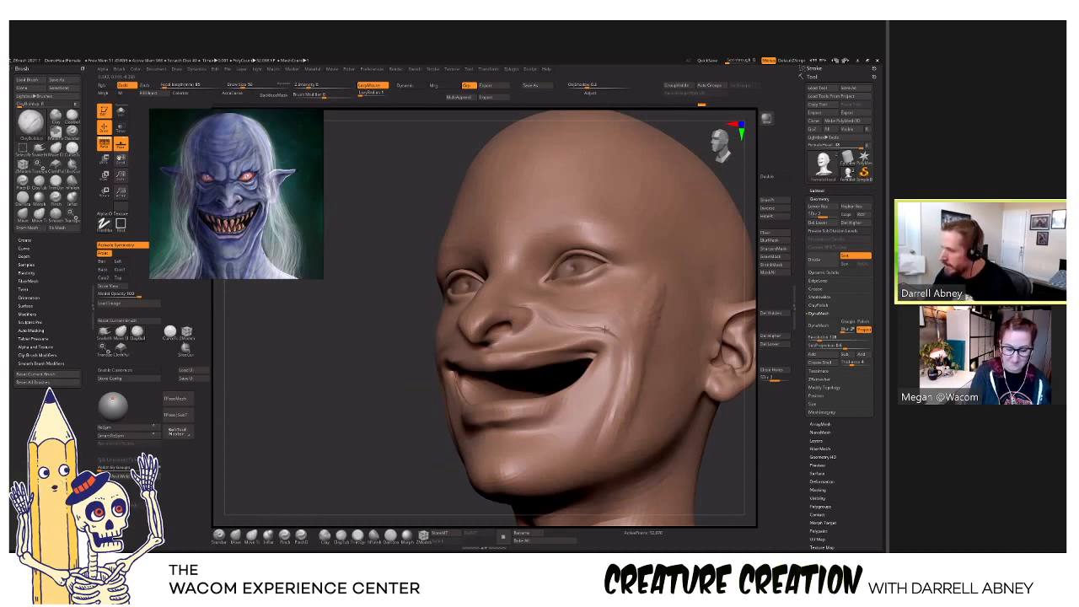
# Sculpt the hollow temple and its bony edge beside the forehead with ClayBuildup, and build up the outer cheek below it.
pyautogui.moveTo(605, 330); pyautogui.dragTo(621, 282, button='right')
pyautogui.press('s')
pyautogui.moveTo(622, 281); pyautogui.dragTo(634, 279)
pyautogui.moveTo(633, 278); pyautogui.dragTo(646, 277, button='right')
pyautogui.moveTo(654, 250)
pyautogui.mouseDown()
pyautogui.moveTo(637, 268)
pyautogui.moveTo(656, 228)
pyautogui.moveTo(663, 268)
pyautogui.moveTo(648, 223)
pyautogui.moveTo(664, 279)
pyautogui.moveTo(642, 216)
pyautogui.mouseUp()
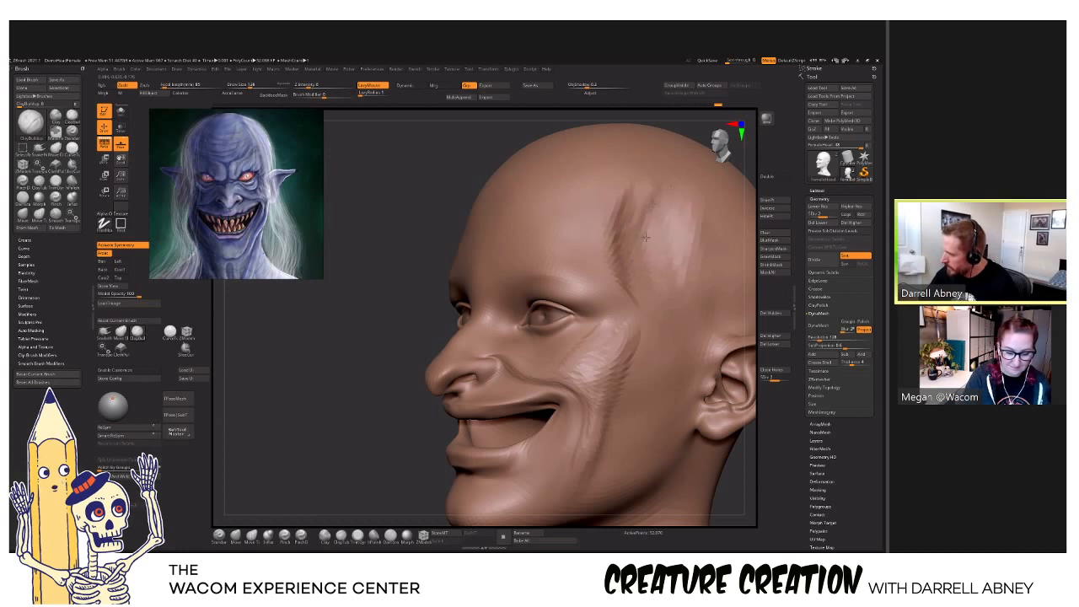
pyautogui.moveTo(658, 177)
pyautogui.mouseDown()
pyautogui.moveTo(690, 253)
pyautogui.moveTo(657, 187)
pyautogui.moveTo(621, 238)
pyautogui.mouseUp()
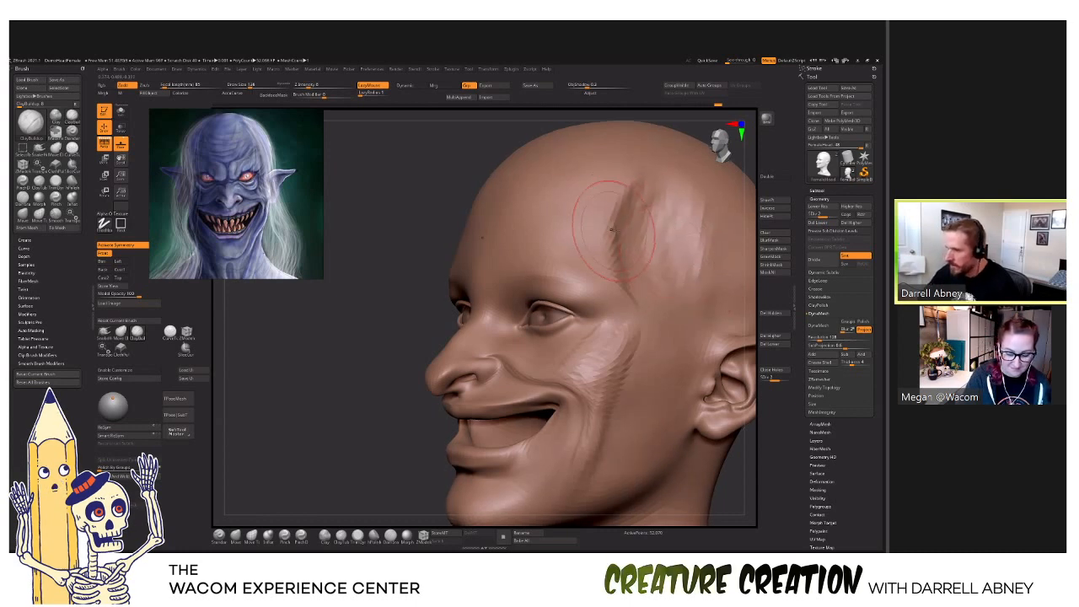
pyautogui.press('s')
pyautogui.moveTo(651, 195)
pyautogui.mouseDown()
pyautogui.moveTo(639, 260)
pyautogui.moveTo(661, 221)
pyautogui.moveTo(681, 275)
pyautogui.mouseUp()
pyautogui.keyDown('ctrl'); pyautogui.moveTo(685, 291); pyautogui.dragTo(650, 308, button='right'); pyautogui.keyUp('ctrl')
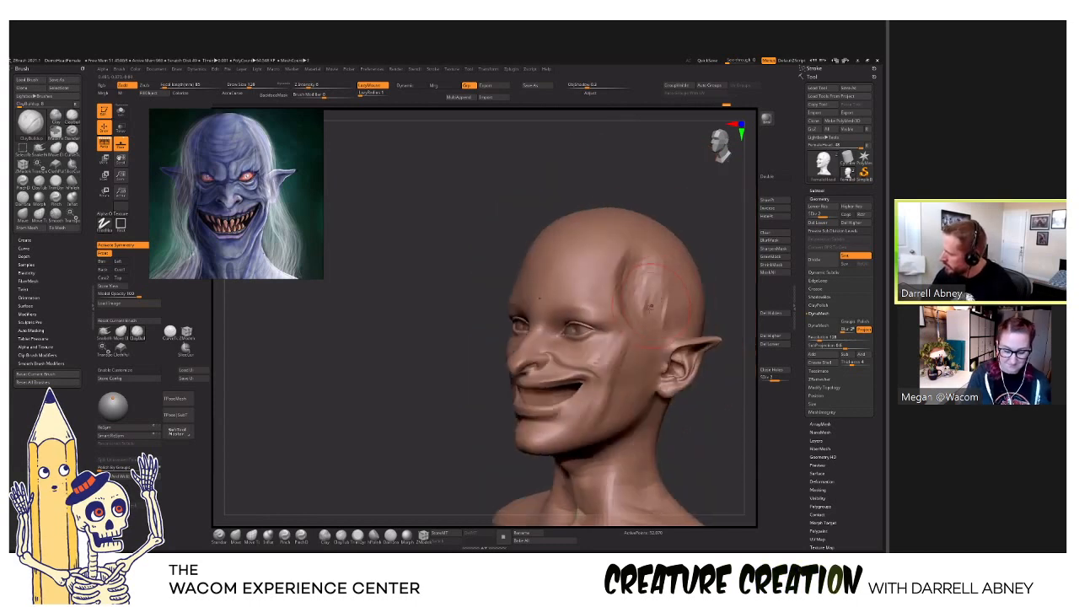
# Reduce the Smooth brush intensity and soften the strokes on the temple and outer cheek.
pyautogui.keyDown('shift'); pyautogui.moveTo(659, 304); pyautogui.dragTo(669, 291); pyautogui.keyUp('shift')
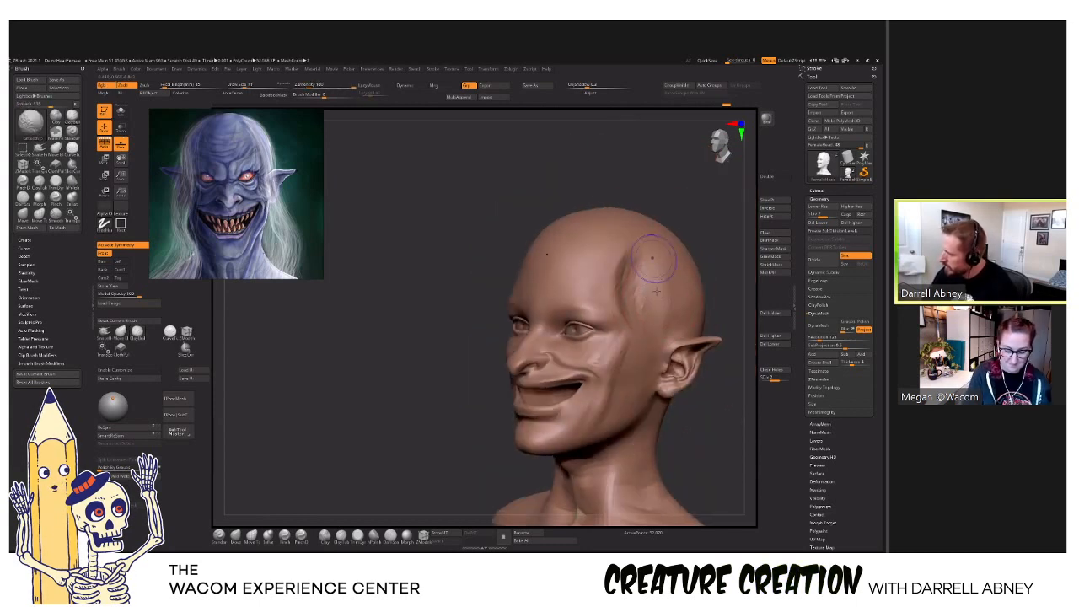
pyautogui.keyDown('shift'); pyautogui.click(304, 85); pyautogui.keyUp('shift')
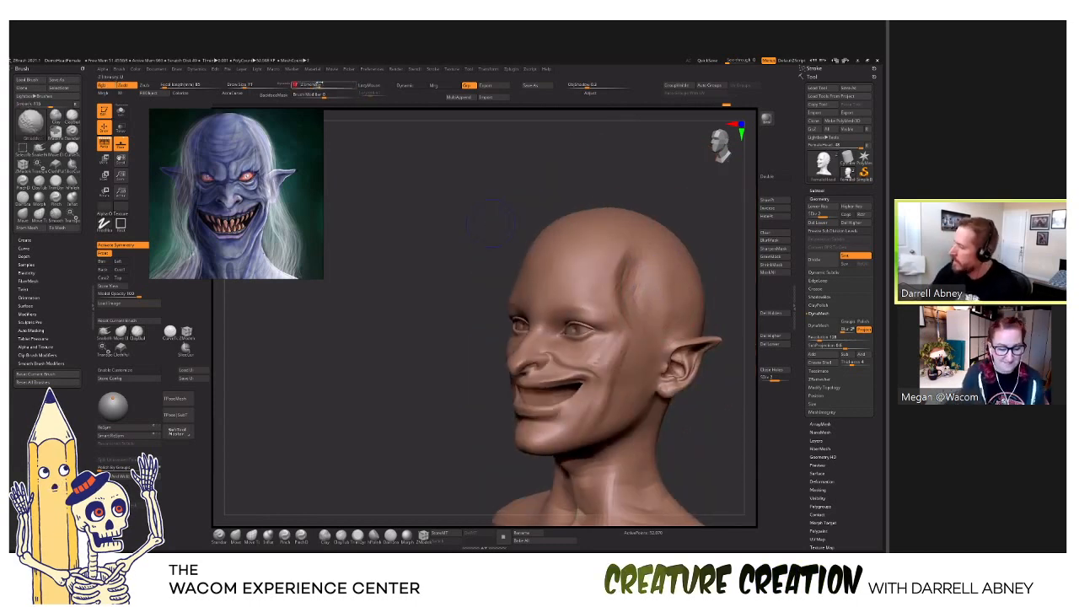
pyautogui.keyDown('shift'); pyautogui.moveTo(634, 263); pyautogui.dragTo(638, 275); pyautogui.keyUp('shift')
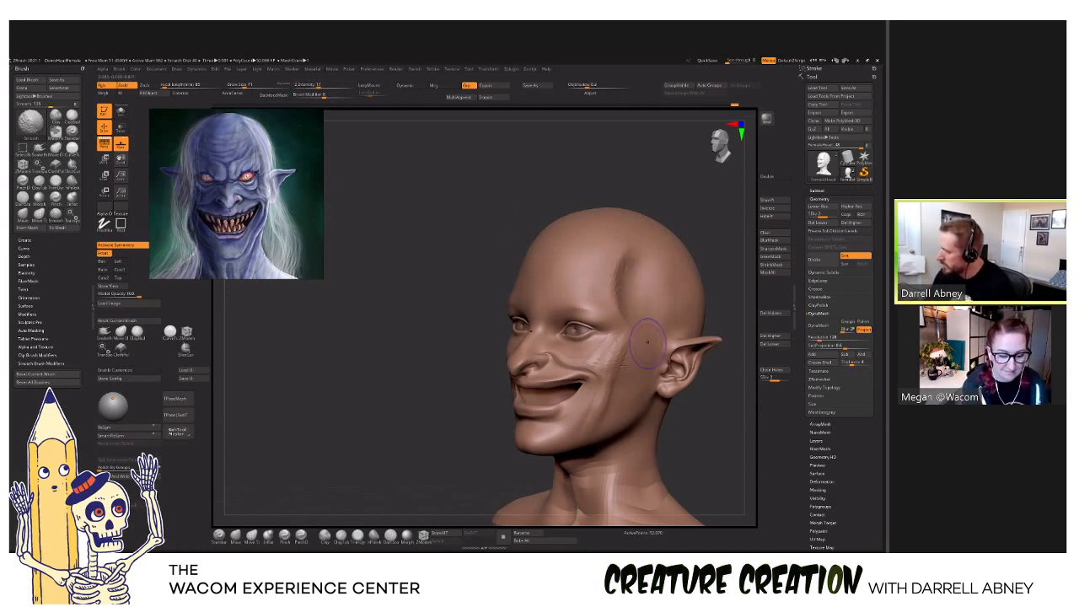
# Sculpt eye bags and soft wrinkles beneath the eyes and across the upper cheeks with ClayBuildup.
pyautogui.moveTo(620, 363); pyautogui.dragTo(623, 365, button='right')
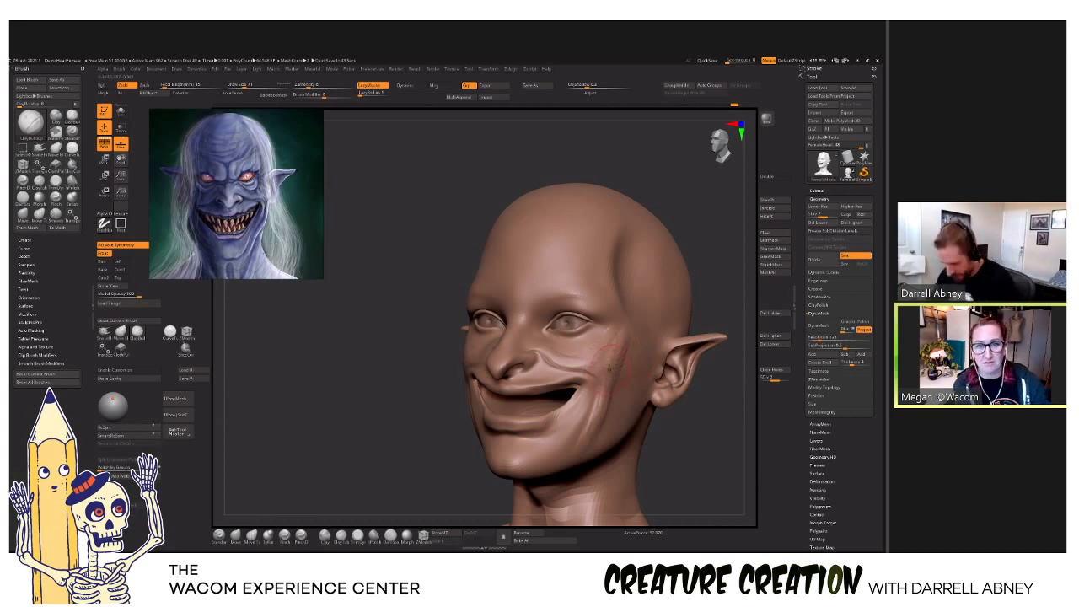
pyautogui.moveTo(573, 356); pyautogui.dragTo(563, 356)
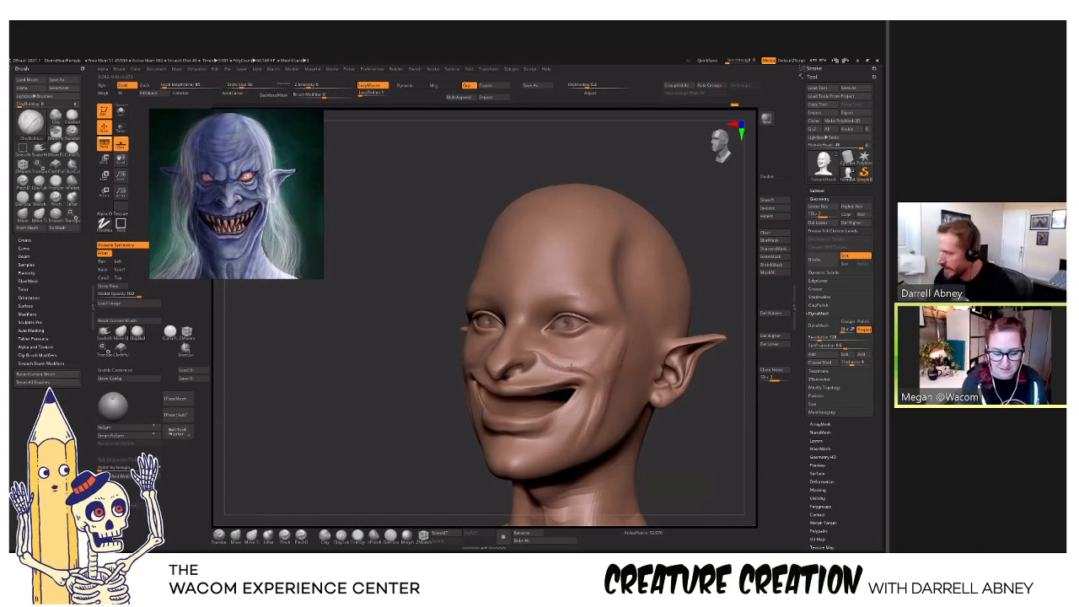
pyautogui.keyDown('ctrl'); pyautogui.moveTo(565, 357); pyautogui.dragTo(580, 378, button='right'); pyautogui.keyUp('ctrl')
pyautogui.moveTo(506, 337); pyautogui.dragTo(565, 339, button='right')
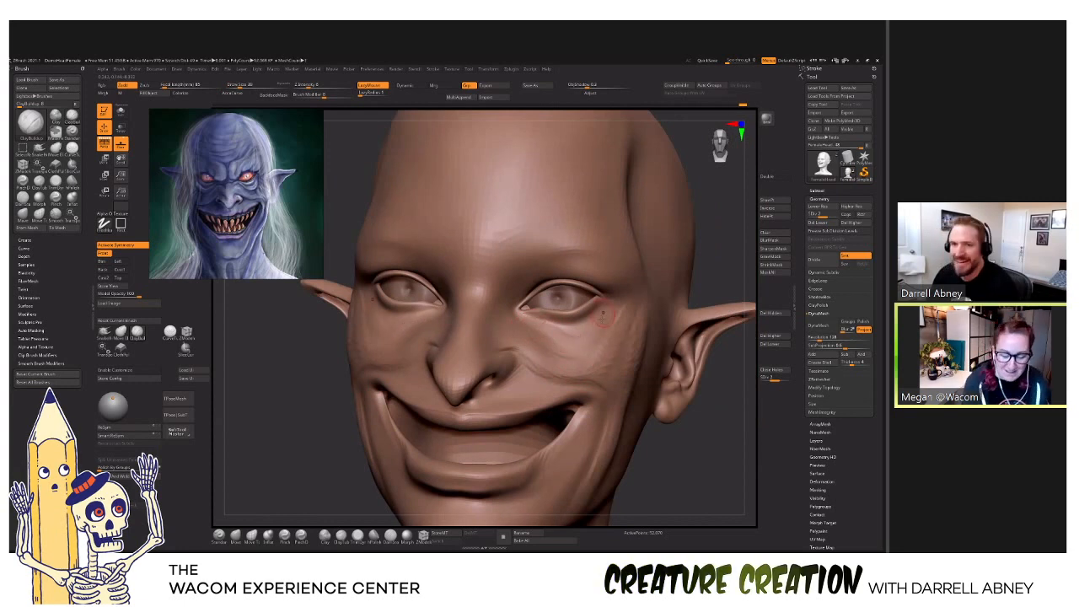
pyautogui.moveTo(565, 339); pyautogui.dragTo(588, 335, button='right')
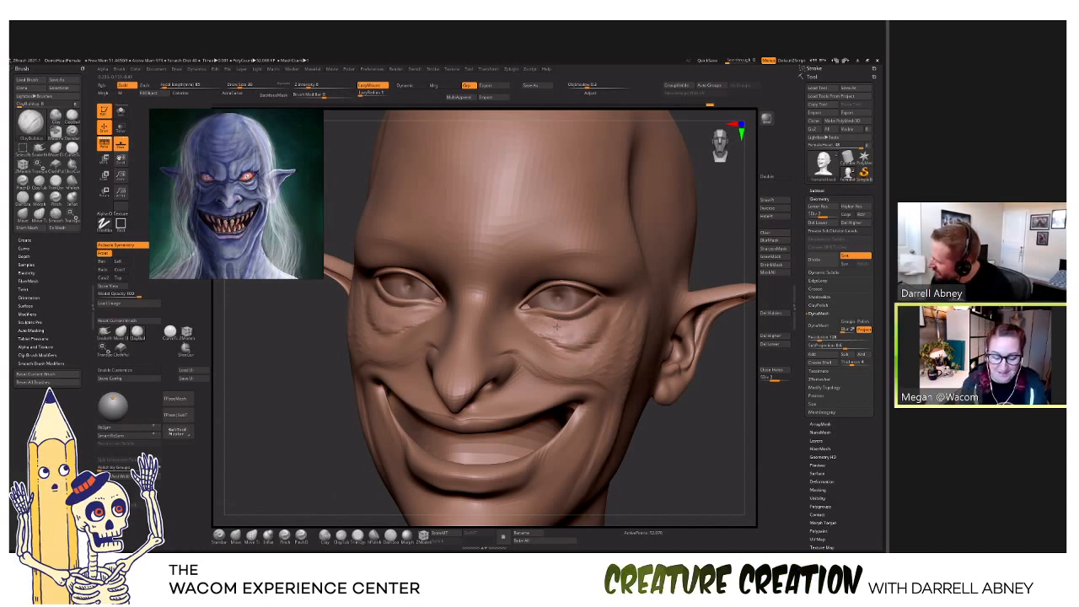
# Build up heavy, lowered brow ridges with vertical frown folds rising into the forehead, checking them from several angles.
pyautogui.moveTo(594, 323)
pyautogui.keyDown('shift'); pyautogui.mouseDown(button='right')
pyautogui.moveTo(567, 320)
pyautogui.moveTo(601, 362)
pyautogui.moveTo(552, 310)
pyautogui.mouseUp(button='right'); pyautogui.keyUp('shift')
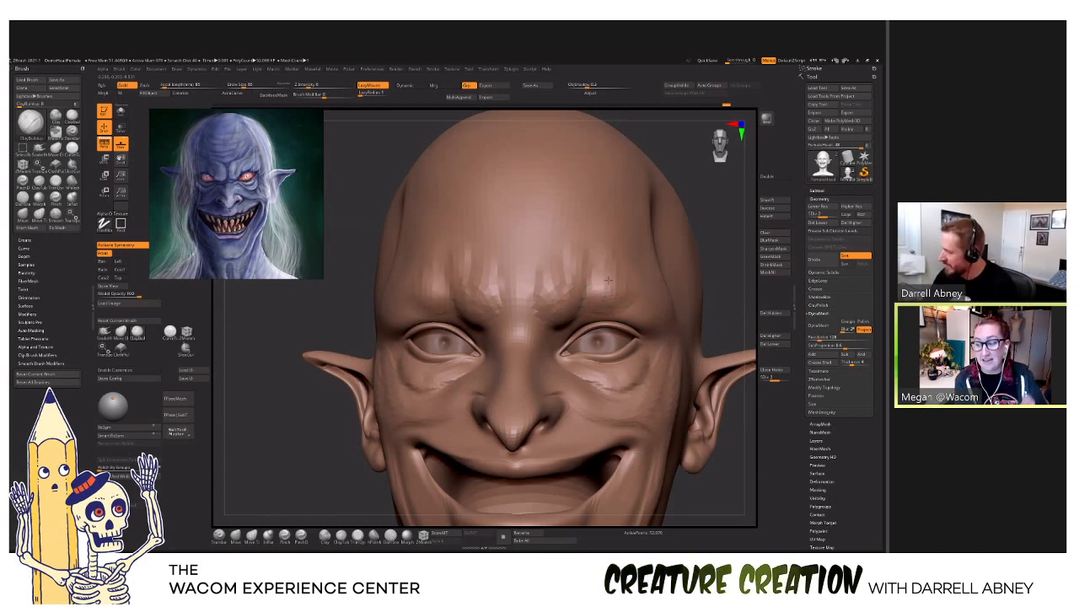
pyautogui.moveTo(717, 304); pyautogui.dragTo(618, 304)
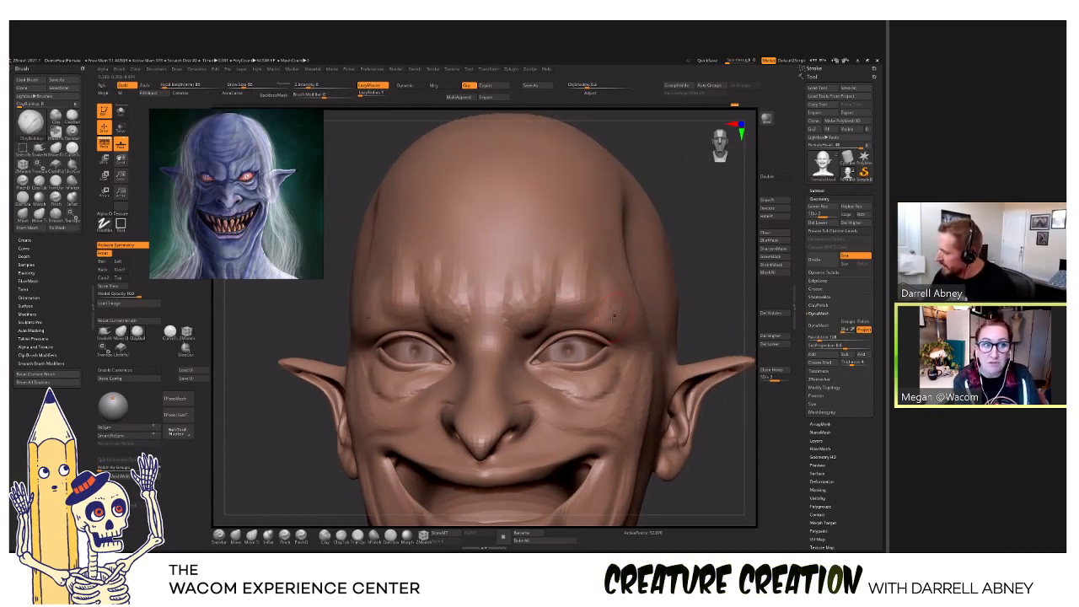
pyautogui.scroll(-5, 609, 285)
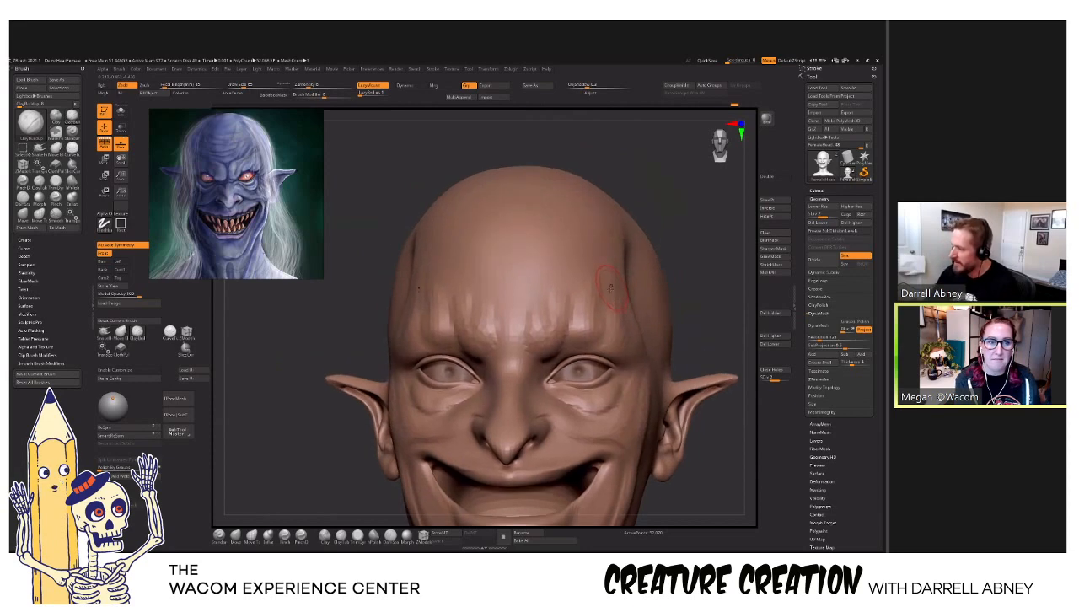
pyautogui.moveTo(610, 285); pyautogui.dragTo(594, 279)
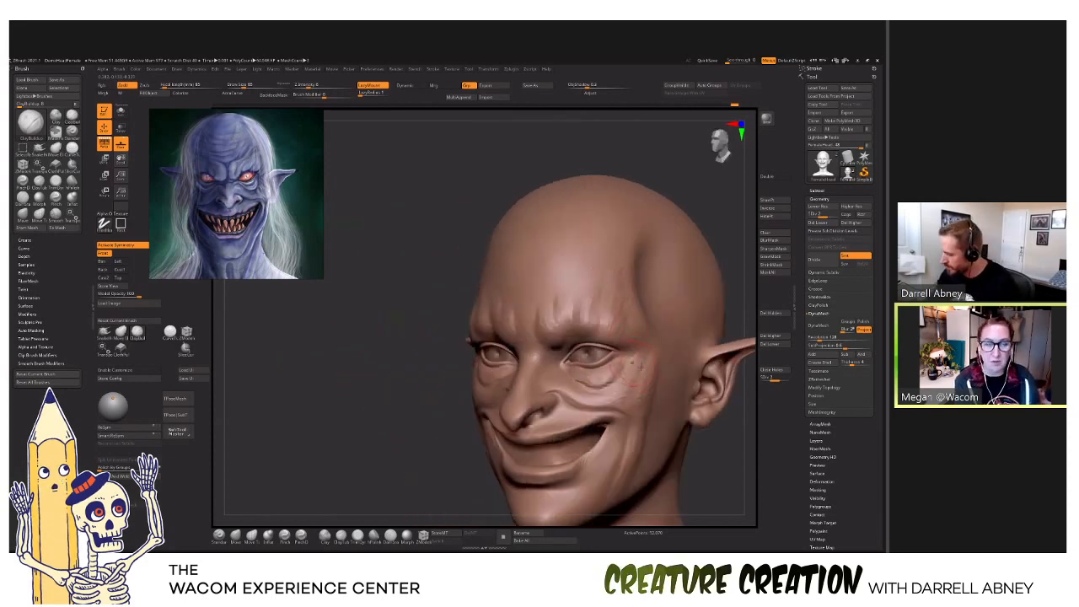
pyautogui.scroll(3, 593, 390)
pyautogui.moveTo(592, 396); pyautogui.dragTo(534, 377)
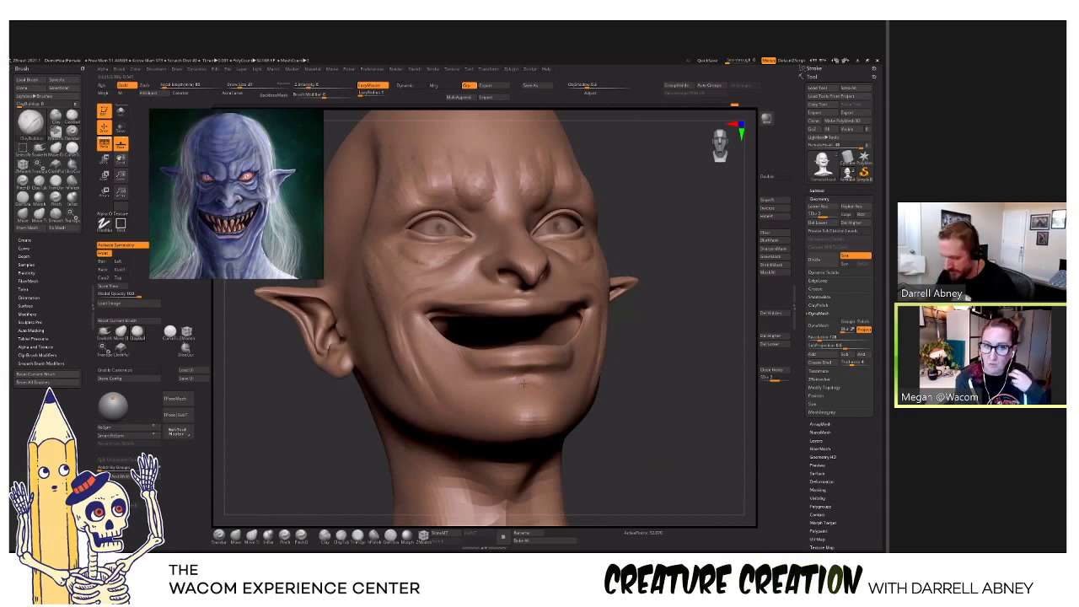
pyautogui.moveTo(611, 374); pyautogui.dragTo(619, 368)
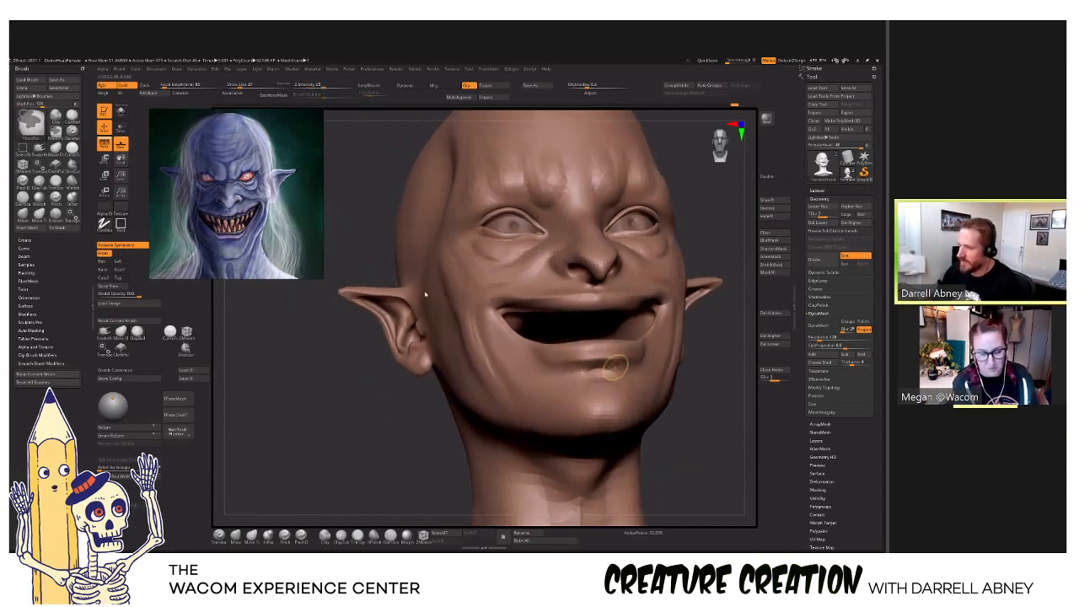
# Save the project as witch_v1 in the witch folder.
pyautogui.hotkey('ctrl', 's')
pyautogui.moveTo(366, 69); pyautogui.dragTo(632, 90)
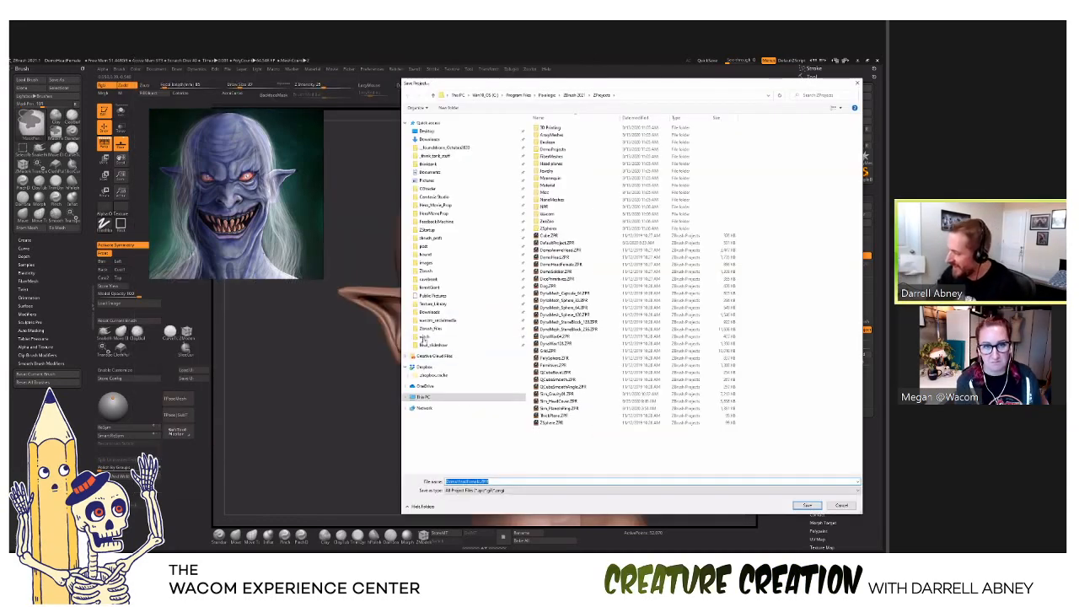
pyautogui.click(424, 336)
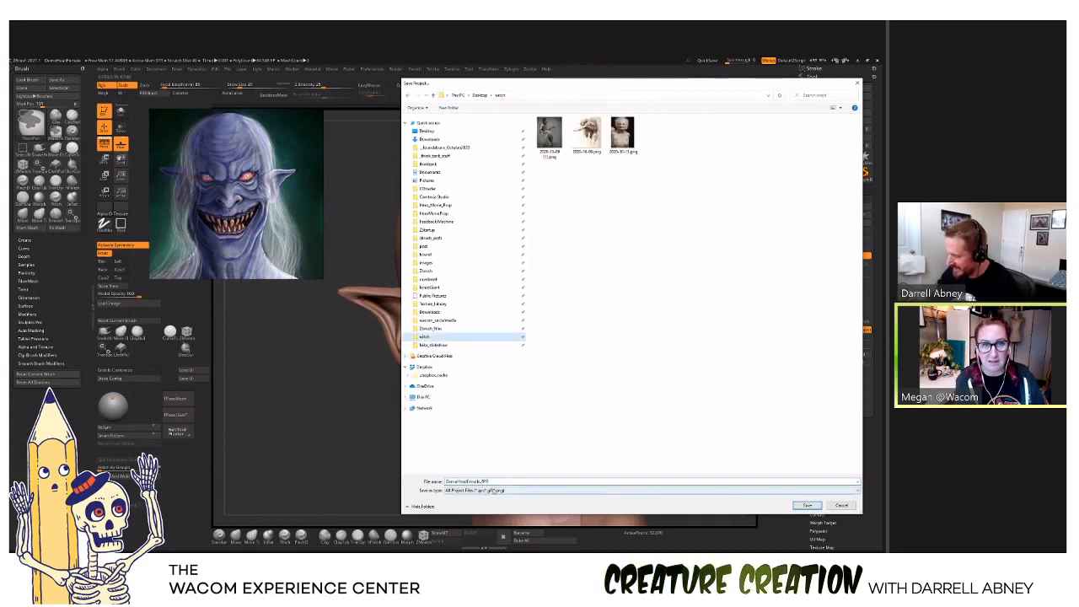
pyautogui.write('witch')
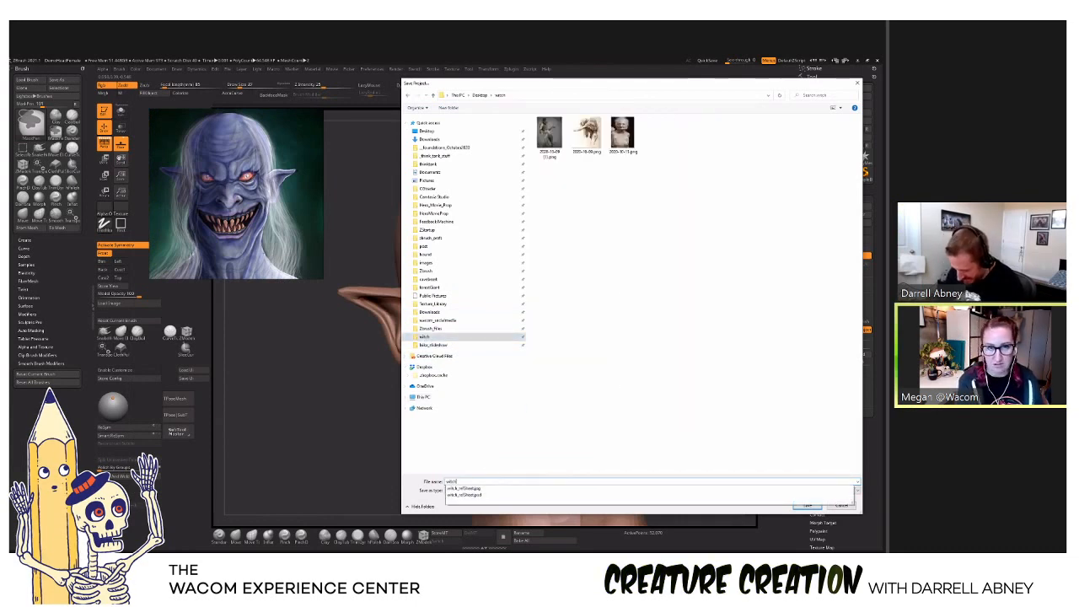
pyautogui.write('_v1')
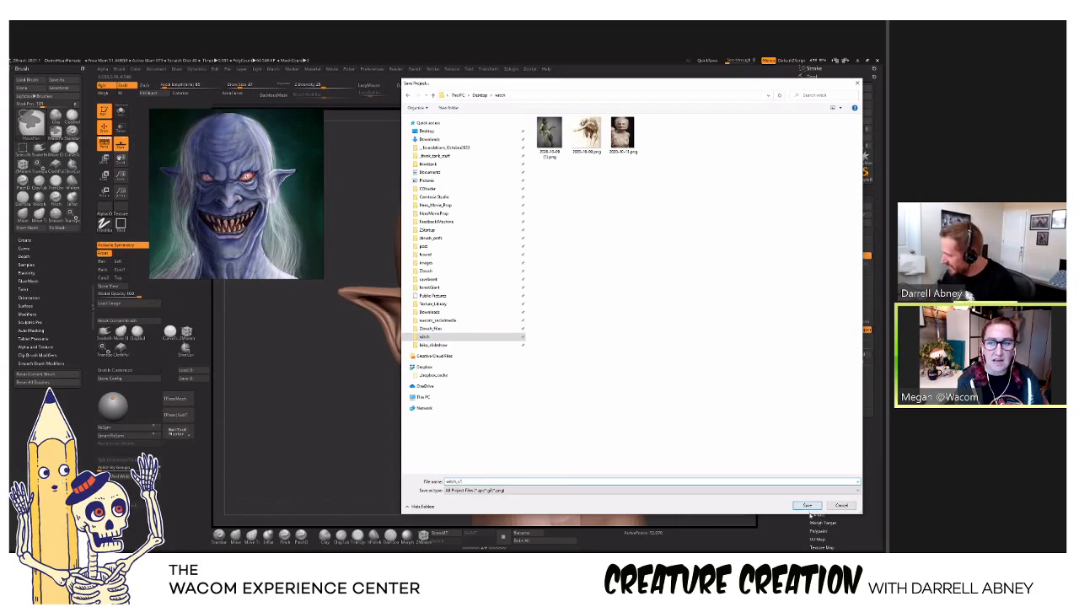
pyautogui.click(807, 505)
# Sculpt the chin crease below the lower lip and the skin folds running from the mouth corners to the jaw.
pyautogui.moveTo(590, 354); pyautogui.dragTo(622, 377)
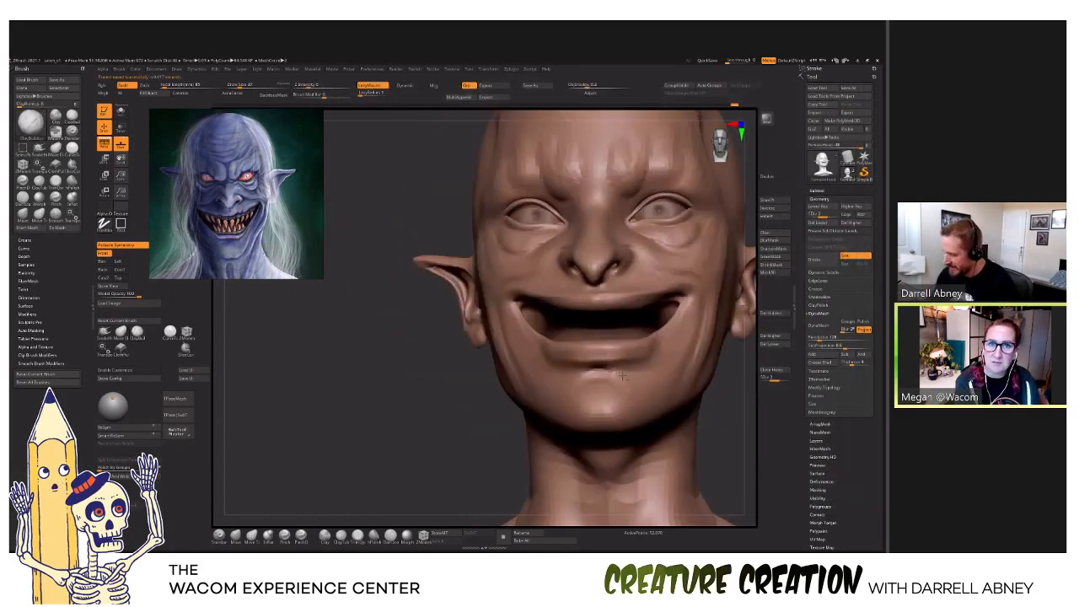
pyautogui.keyDown('alt'); pyautogui.moveTo(622, 376); pyautogui.dragTo(561, 392, button='right'); pyautogui.keyUp('alt')
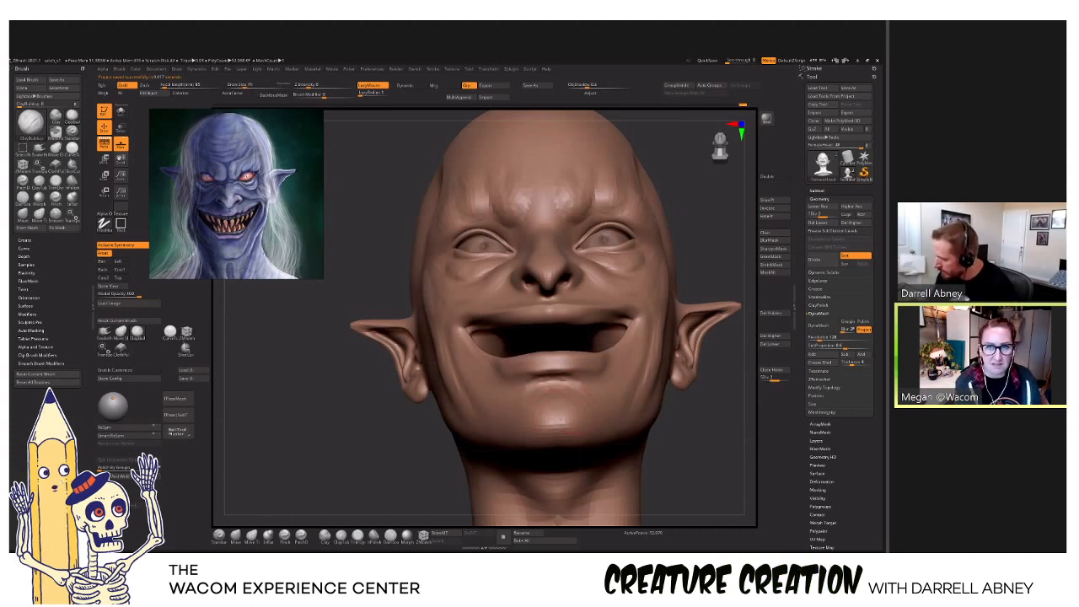
pyautogui.moveTo(614, 404); pyautogui.dragTo(600, 371, button='right')
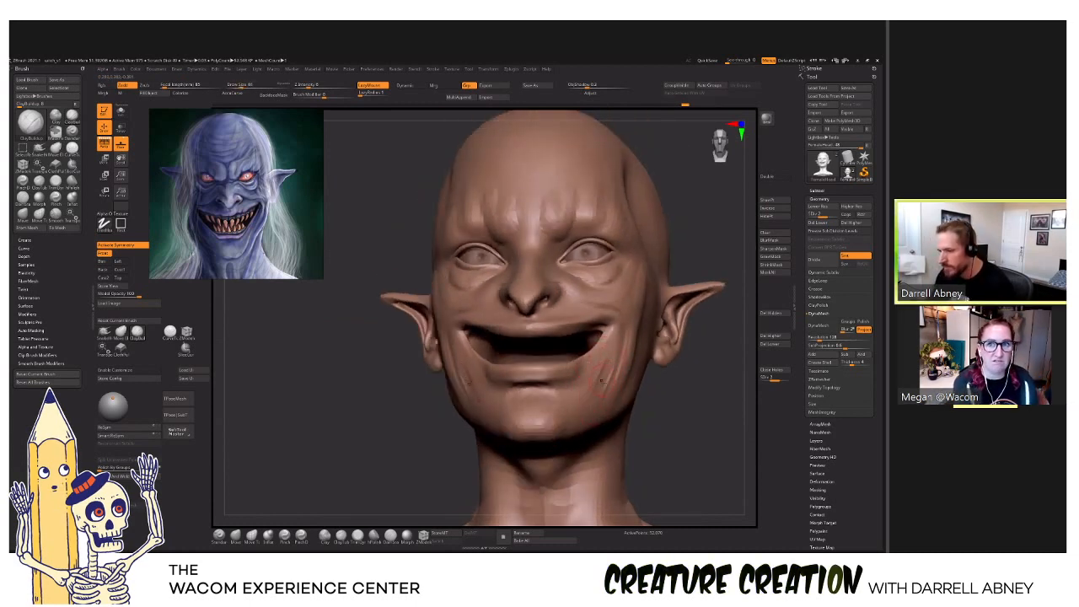
pyautogui.moveTo(640, 403); pyautogui.dragTo(602, 392, button='right')
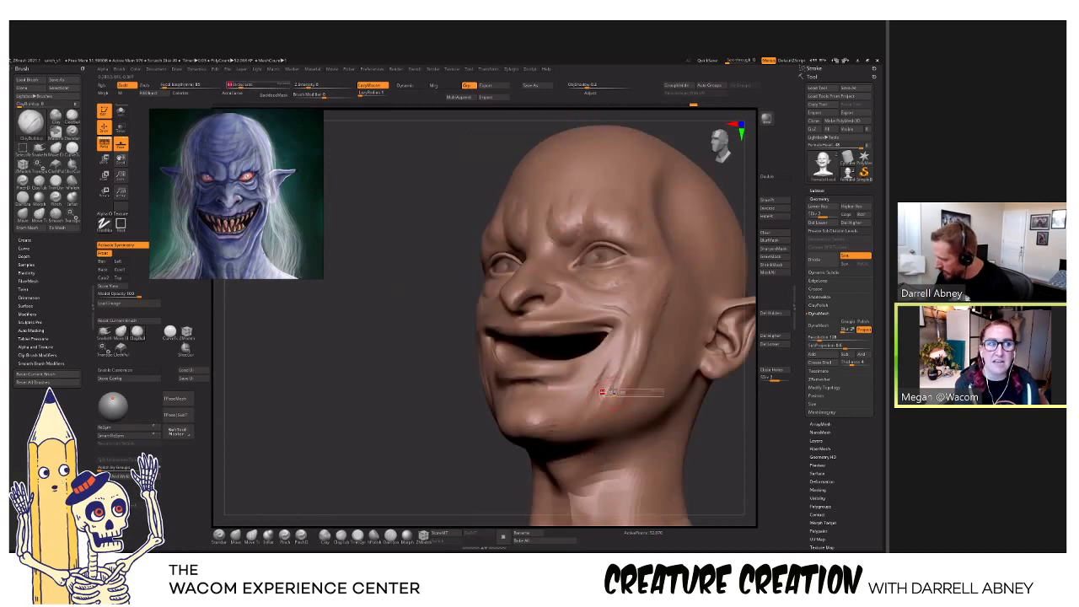
pyautogui.moveTo(576, 439); pyautogui.dragTo(603, 389, button='right')
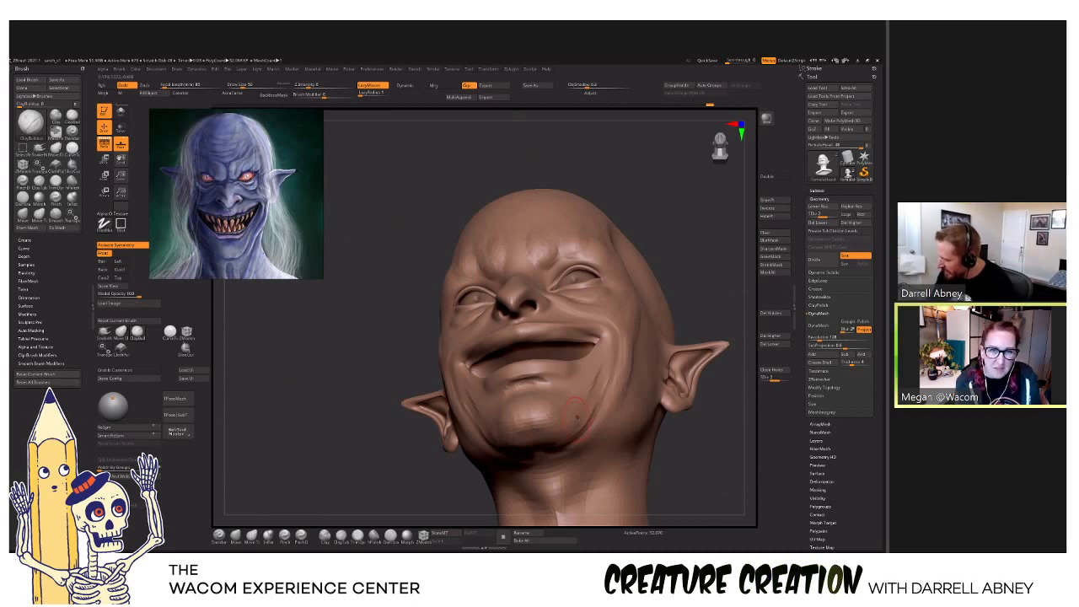
# Add stretched skin folds across the cheek and jaw with ClayBuildup, and adjust the mouth corner with Move Topological.
pyautogui.moveTo(549, 442); pyautogui.dragTo(578, 409, button='right')
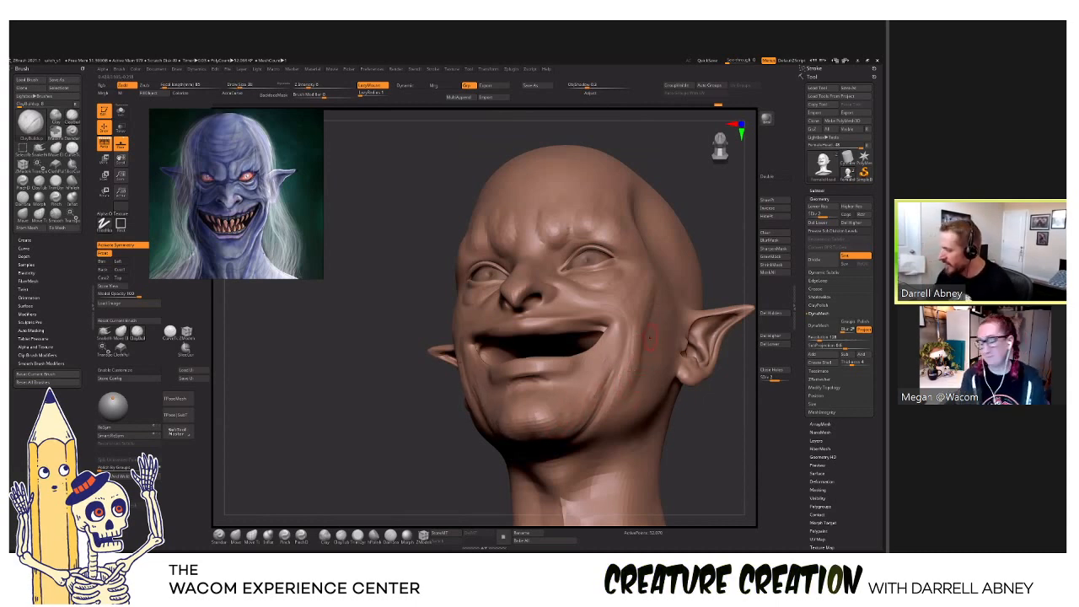
pyautogui.moveTo(634, 341)
pyautogui.mouseDown(button='right')
pyautogui.moveTo(629, 364)
pyautogui.moveTo(625, 353)
pyautogui.moveTo(610, 373)
pyautogui.mouseUp(button='right')
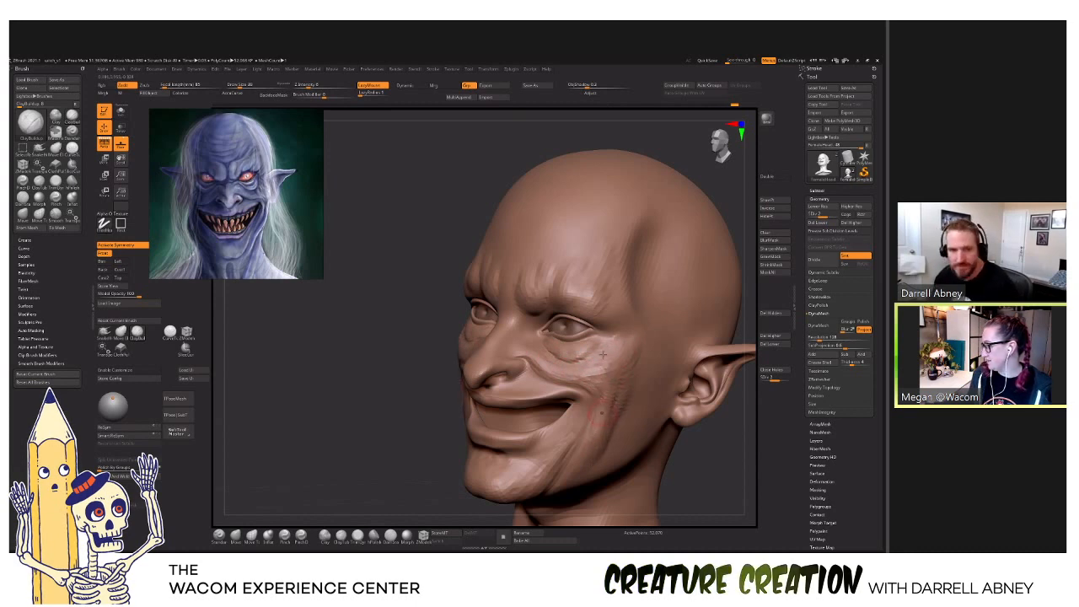
pyautogui.moveTo(617, 407)
pyautogui.keyDown('alt'); pyautogui.mouseDown(button='right')
pyautogui.moveTo(605, 368)
pyautogui.moveTo(541, 360)
pyautogui.mouseUp(button='right'); pyautogui.keyUp('alt')
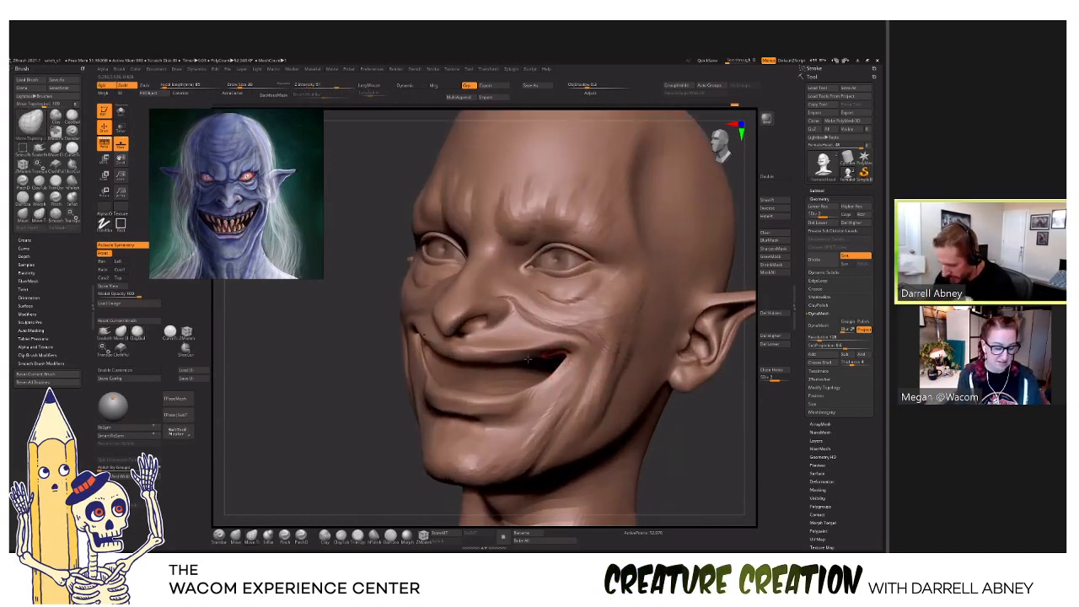
# Return to the ClayBuildup brush and build up the nose tip and the folds beside the nose bridge.
pyautogui.press('b')
pyautogui.press('c')
pyautogui.press('b')
pyautogui.moveTo(531, 366)
pyautogui.mouseDown(button='right')
pyautogui.moveTo(546, 364)
pyautogui.moveTo(535, 346)
pyautogui.moveTo(544, 333)
pyautogui.moveTo(531, 335)
pyautogui.moveTo(537, 354)
pyautogui.mouseUp(button='right')
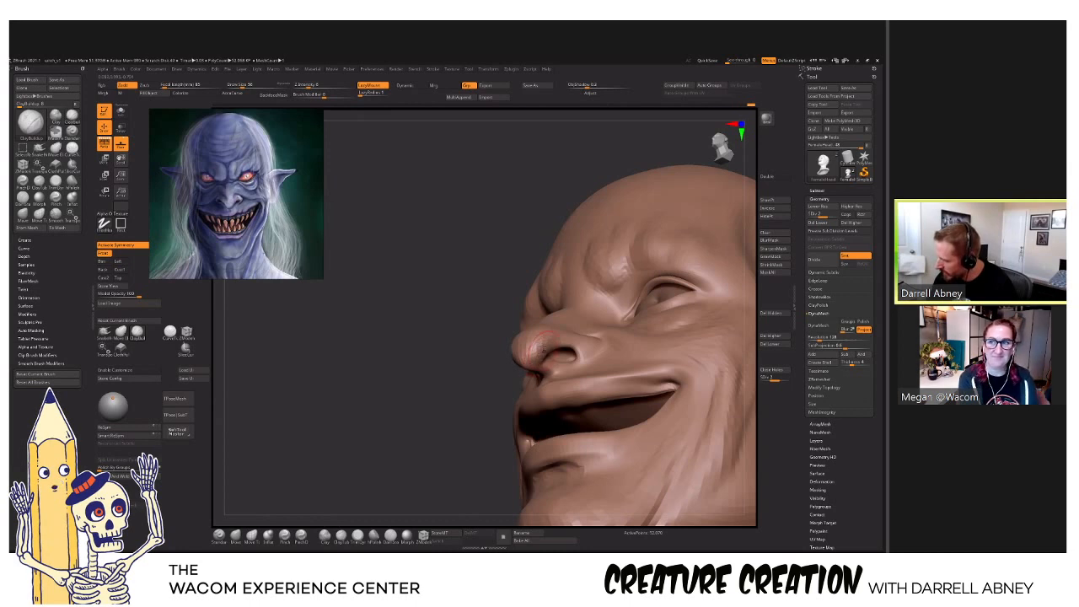
pyautogui.moveTo(554, 342)
pyautogui.mouseDown(button='right')
pyautogui.moveTo(550, 327)
pyautogui.moveTo(580, 382)
pyautogui.moveTo(525, 372)
pyautogui.moveTo(531, 342)
pyautogui.mouseUp(button='right')
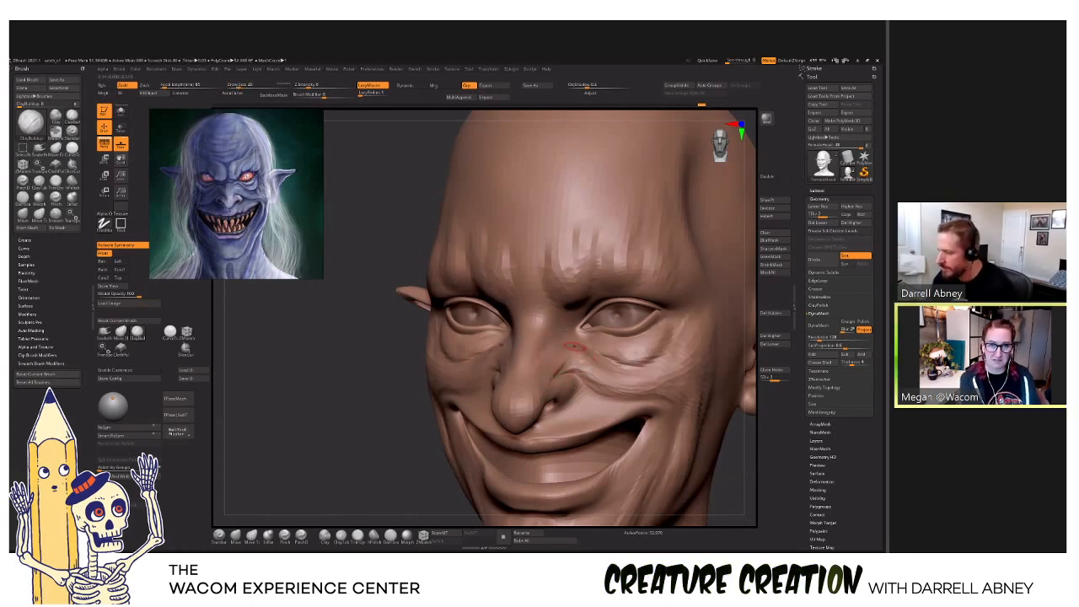
# Build up the angry furrowed folds between the eyebrows and above the nose bridge with ClayBuildup.
pyautogui.moveTo(570, 303); pyautogui.dragTo(573, 291, button='right')
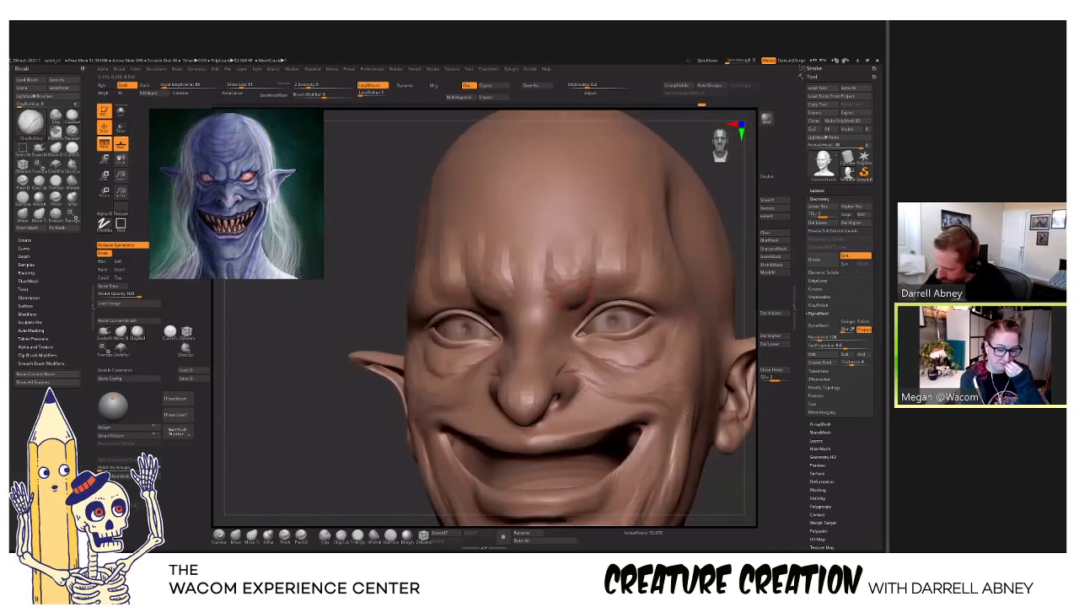
pyautogui.moveTo(568, 289)
pyautogui.mouseDown()
pyautogui.moveTo(527, 268)
pyautogui.moveTo(552, 277)
pyautogui.moveTo(561, 267)
pyautogui.mouseUp()
pyautogui.keyDown('alt'); pyautogui.moveTo(573, 274); pyautogui.dragTo(565, 301, button='right'); pyautogui.keyUp('alt')
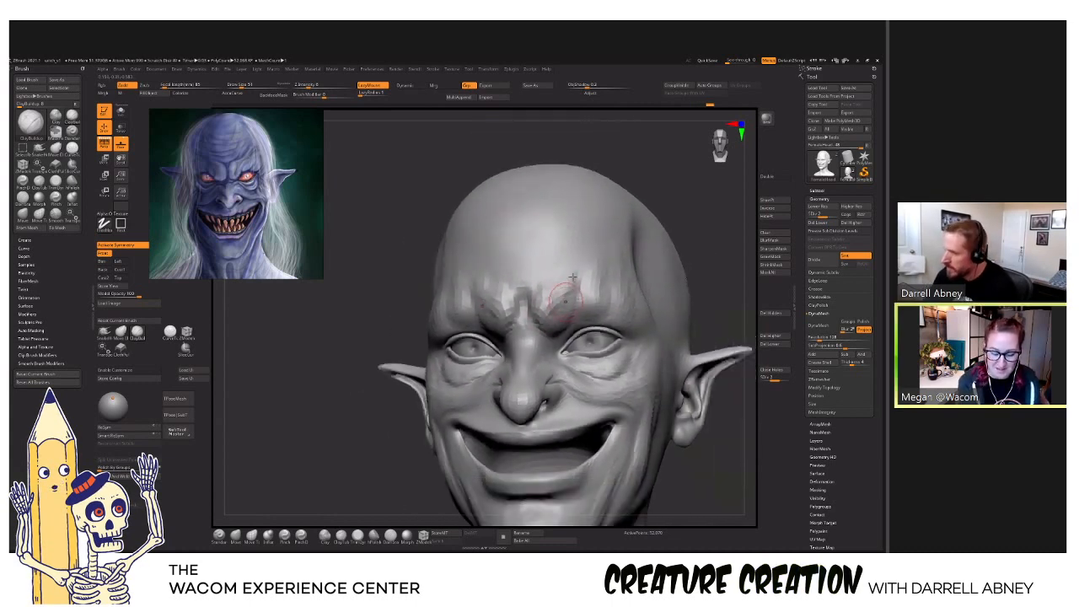
pyautogui.moveTo(561, 281)
pyautogui.mouseDown()
pyautogui.moveTo(527, 312)
pyautogui.moveTo(530, 289)
pyautogui.mouseUp()
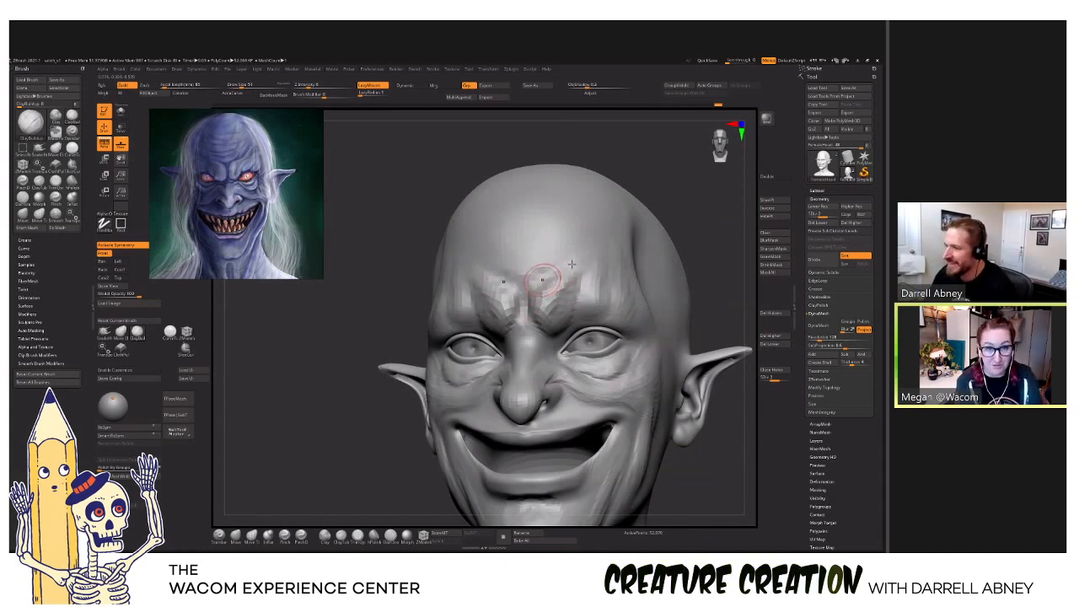
pyautogui.moveTo(560, 259)
pyautogui.keyDown('shift'); pyautogui.mouseDown(button='right')
pyautogui.moveTo(577, 256)
pyautogui.moveTo(557, 278)
pyautogui.moveTo(582, 274)
pyautogui.mouseUp(button='right'); pyautogui.keyUp('shift')
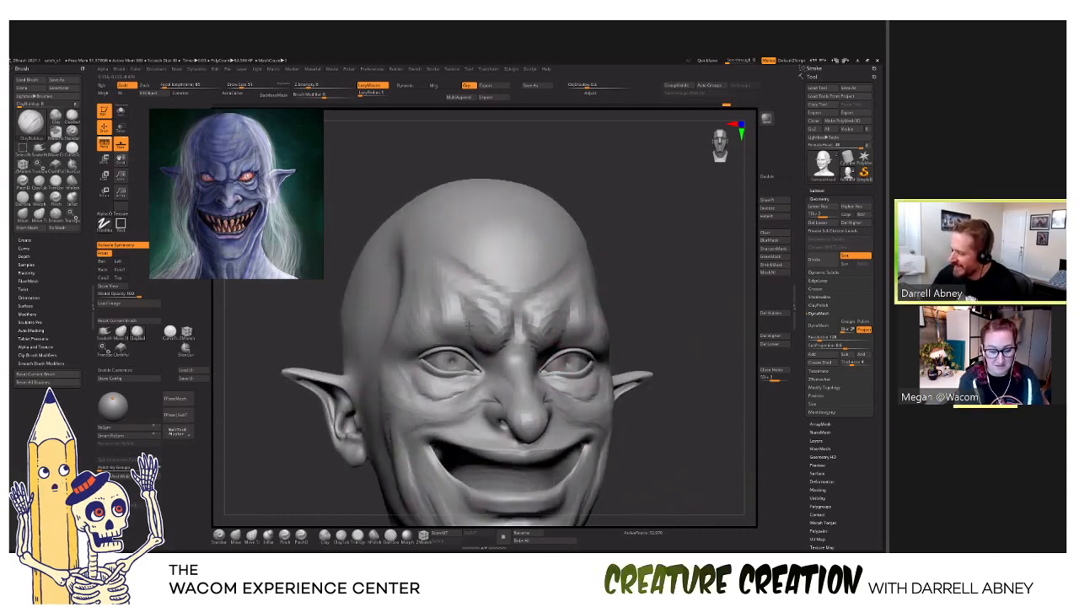
# Extend the brow folds over the inner brow ridge and refine the forms running to the outer eye corners.
pyautogui.keyDown('ctrl'); pyautogui.moveTo(537, 369); pyautogui.dragTo(537, 354, button='right'); pyautogui.keyUp('ctrl')
pyautogui.moveTo(466, 321); pyautogui.dragTo(458, 309, button='right')
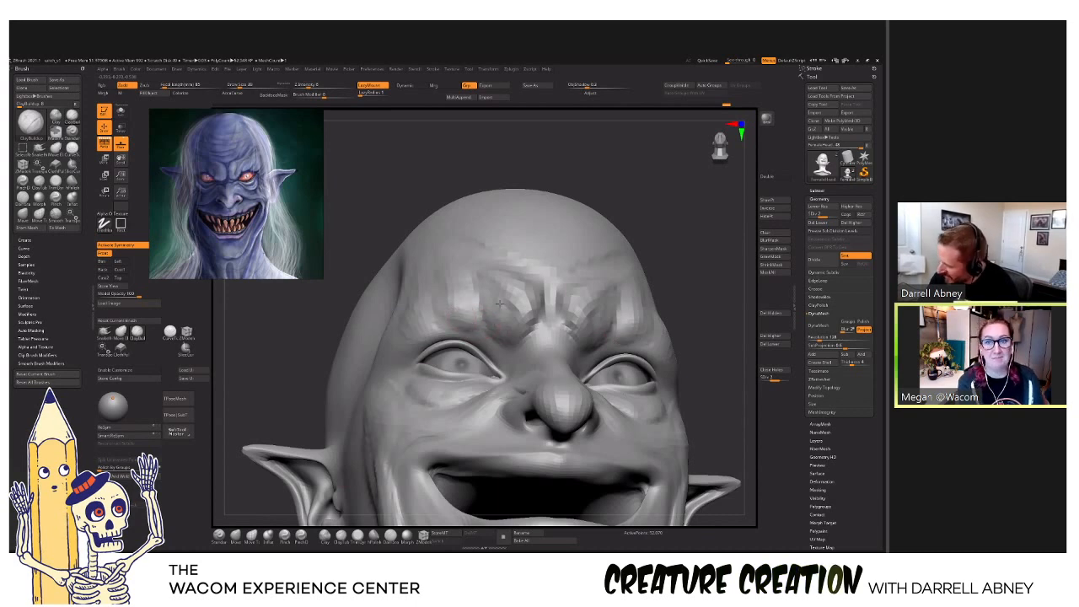
pyautogui.moveTo(430, 322); pyautogui.dragTo(404, 334, button='right')
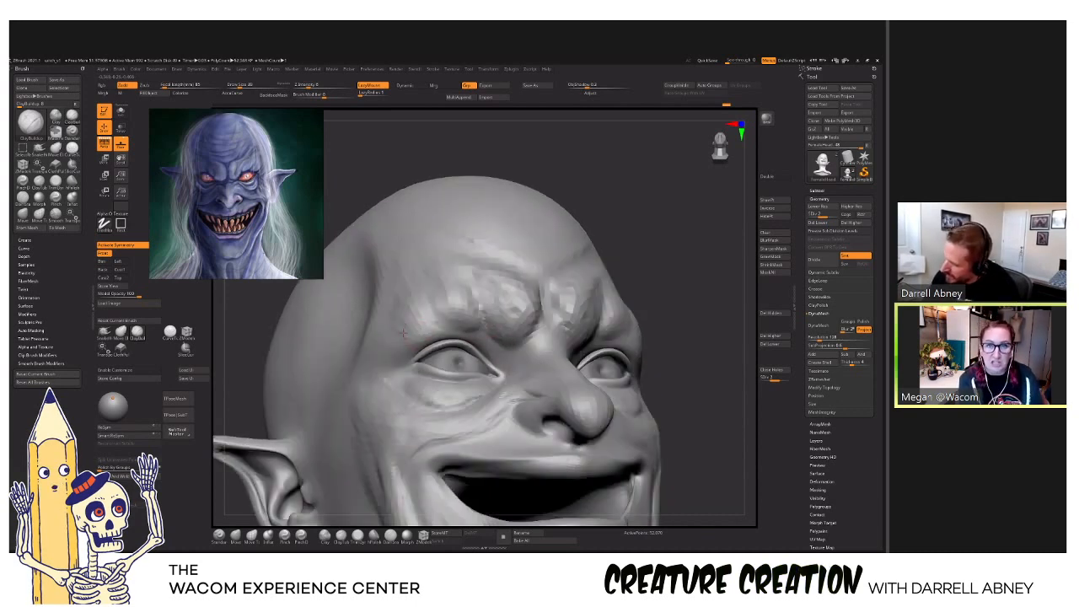
pyautogui.moveTo(431, 374); pyautogui.dragTo(529, 393, button='right')
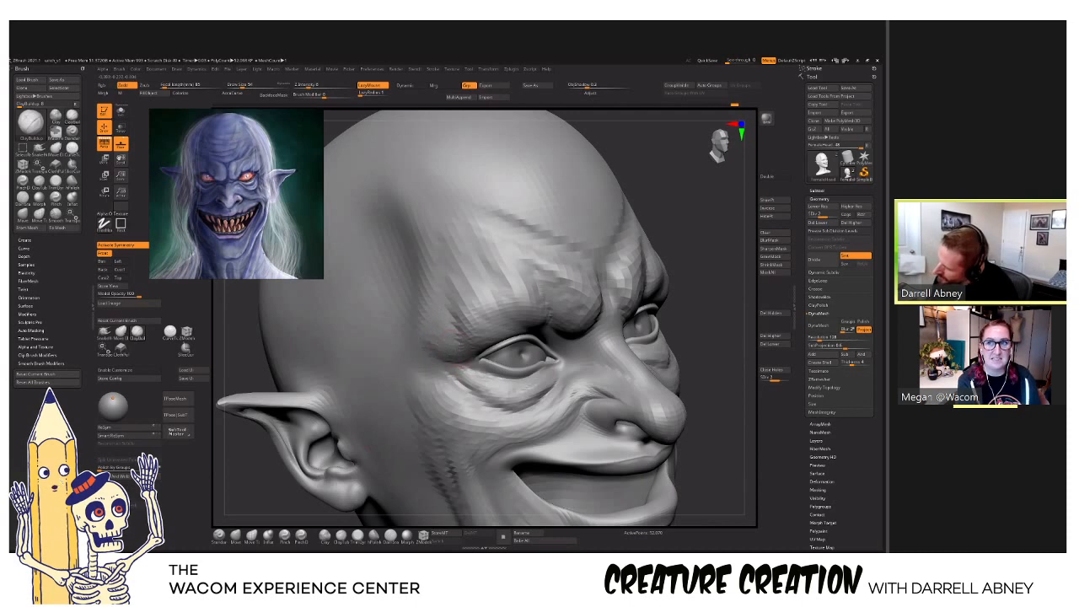
pyautogui.keyDown('ctrl'); pyautogui.moveTo(440, 320); pyautogui.dragTo(433, 291, button='right'); pyautogui.keyUp('ctrl')
pyautogui.moveTo(620, 400); pyautogui.dragTo(546, 408, button='right')
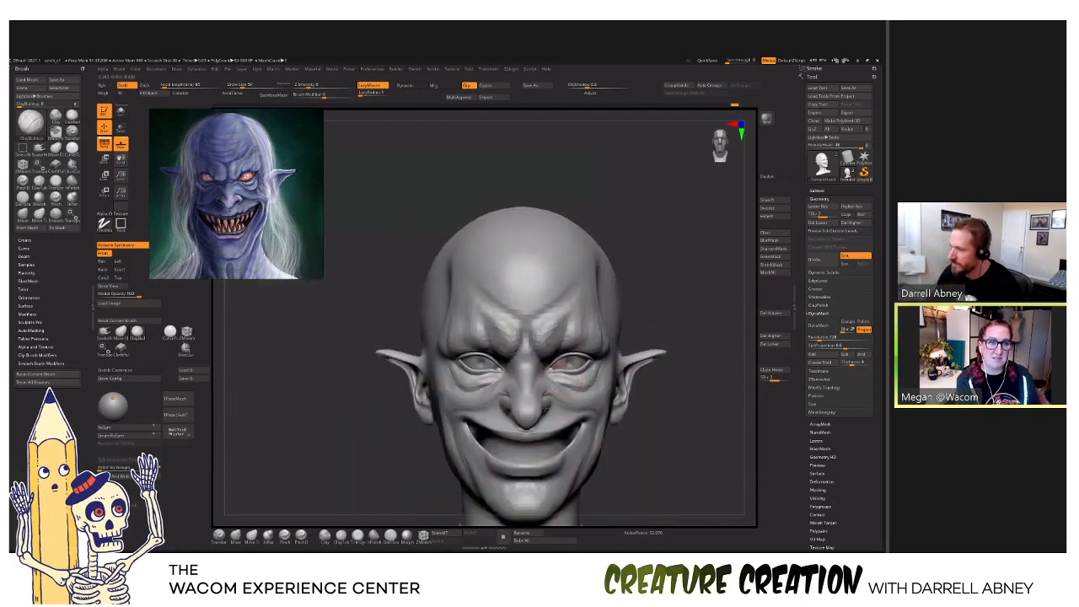
# Turn on BackfaceMask and smooth the upper surface of the thin pointed ears.
pyautogui.moveTo(649, 378)
pyautogui.keyDown('alt'); pyautogui.mouseDown(button='right')
pyautogui.moveTo(602, 405)
pyautogui.moveTo(563, 479)
pyautogui.mouseUp(button='right'); pyautogui.keyUp('alt')
pyautogui.moveTo(602, 361)
pyautogui.keyDown('ctrl'); pyautogui.mouseDown(button='right')
pyautogui.moveTo(620, 294)
pyautogui.moveTo(622, 330)
pyautogui.mouseUp(button='right'); pyautogui.keyUp('ctrl')
pyautogui.click(274, 95)
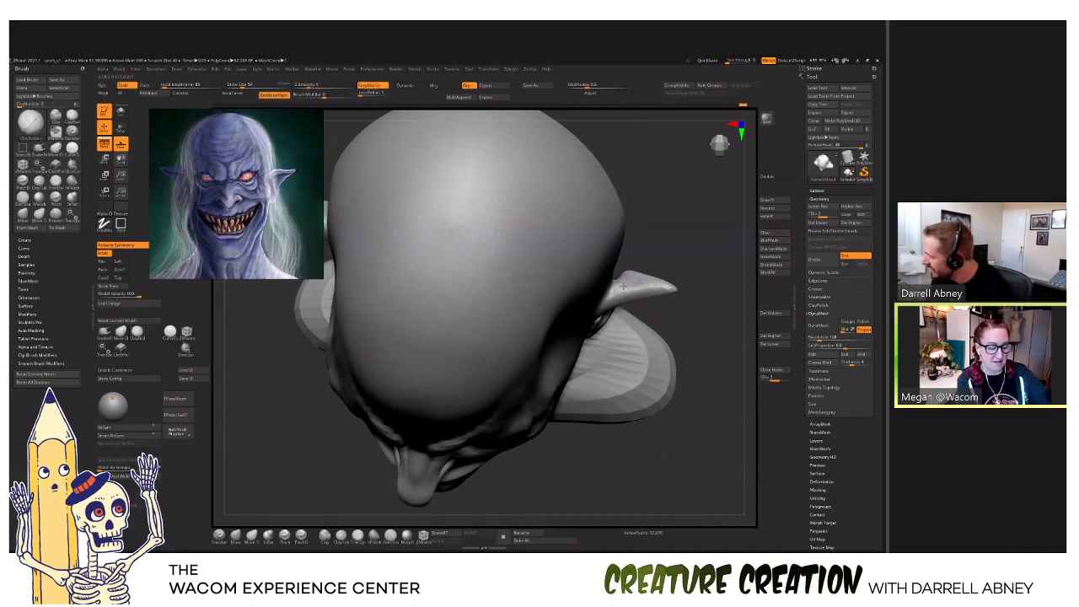
pyautogui.keyDown('shift'); pyautogui.moveTo(638, 285); pyautogui.dragTo(671, 288); pyautogui.keyUp('shift')
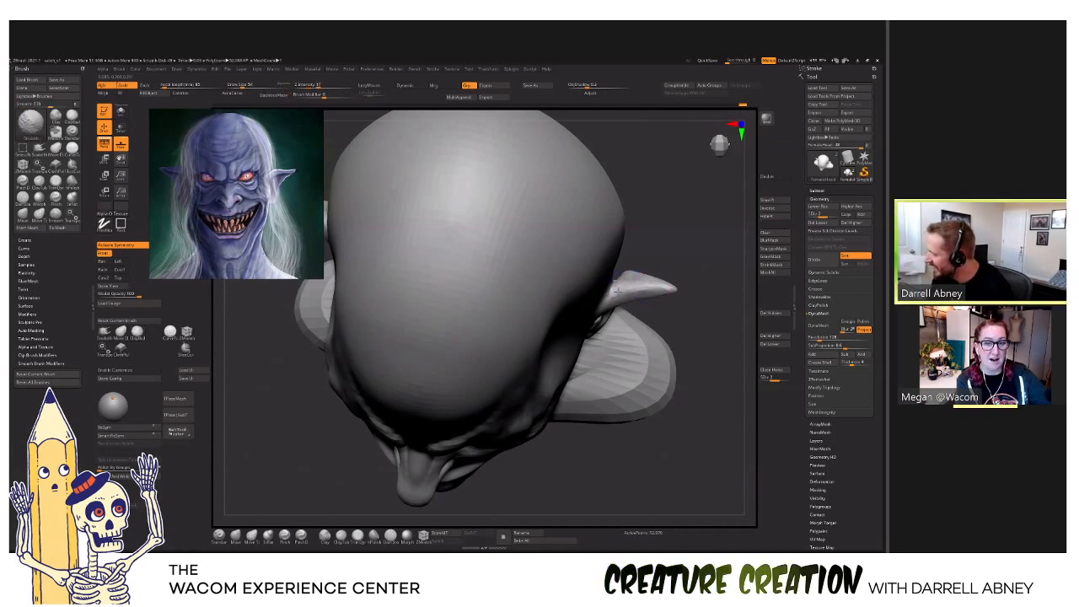
pyautogui.moveTo(614, 280); pyautogui.dragTo(594, 293, button='right')
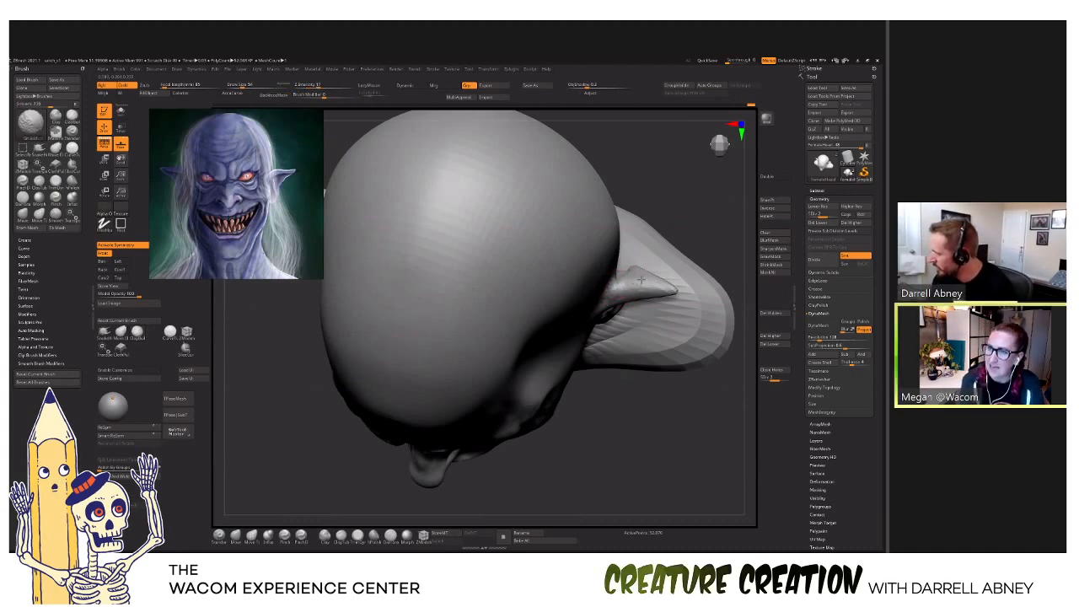
pyautogui.moveTo(632, 285); pyautogui.dragTo(656, 350, button='right')
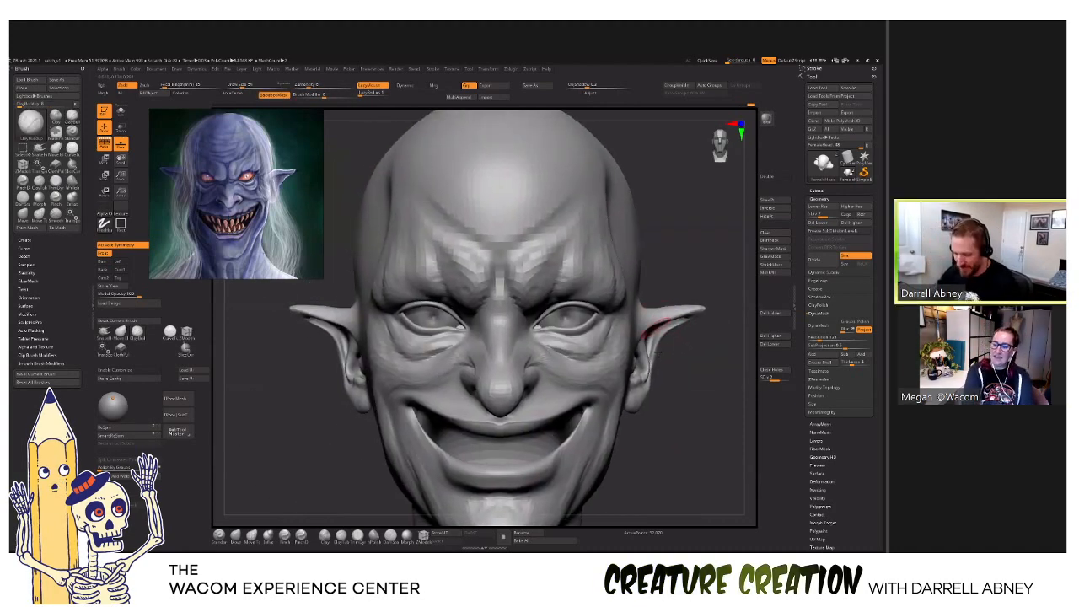
# Adjust the base of the pointed ears where they meet the head with a Move brush.
pyautogui.press('b')
pyautogui.press('m')
pyautogui.press('t')
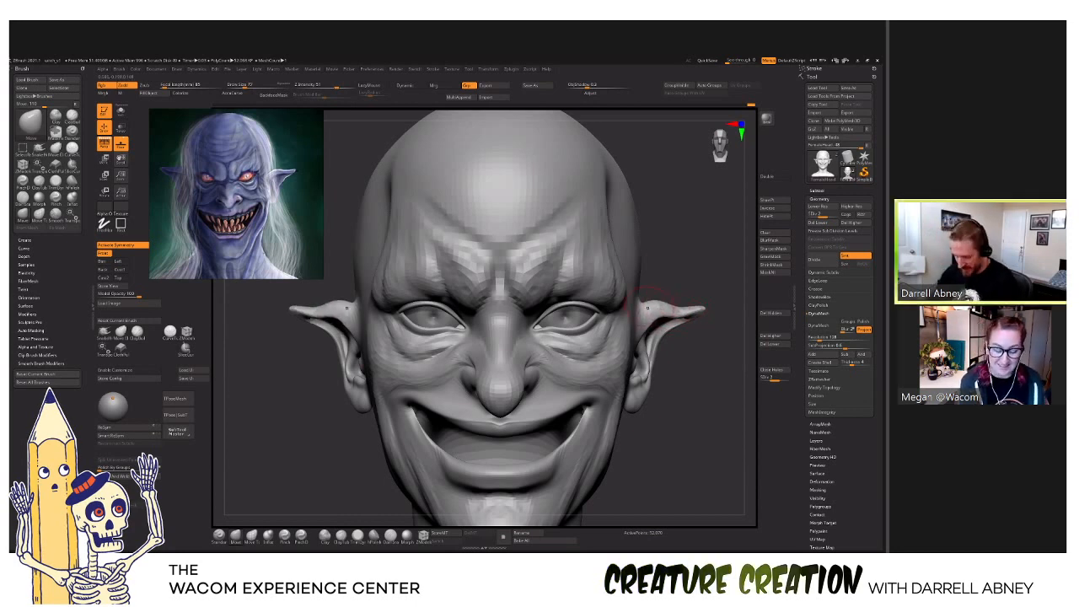
pyautogui.moveTo(642, 334)
pyautogui.keyDown('ctrl'); pyautogui.mouseDown(button='right')
pyautogui.moveTo(642, 314)
pyautogui.moveTo(670, 350)
pyautogui.moveTo(659, 354)
pyautogui.mouseUp(button='right'); pyautogui.keyUp('ctrl')
# Return to the ClayBuildup brush, resize it, and work over the forehead above the furrowed brow.
pyautogui.press('b')
pyautogui.press('c')
pyautogui.press('b')
pyautogui.press('s')
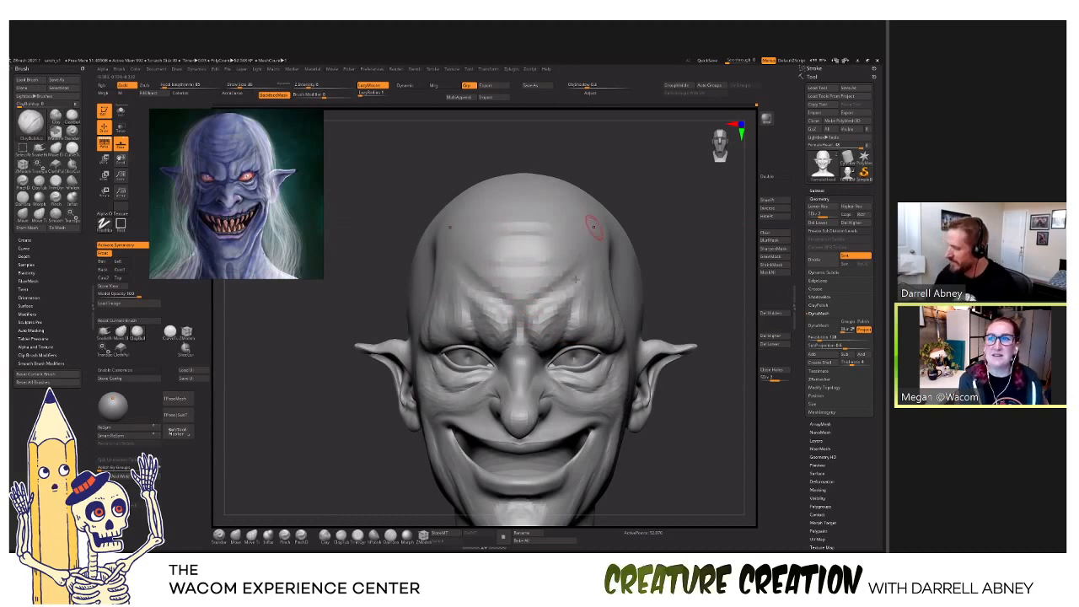
pyautogui.keyDown('alt'); pyautogui.moveTo(503, 228); pyautogui.dragTo(503, 181, button='right'); pyautogui.keyUp('alt')
pyautogui.keyDown('alt'); pyautogui.moveTo(556, 388); pyautogui.dragTo(558, 325, button='right'); pyautogui.keyUp('alt')
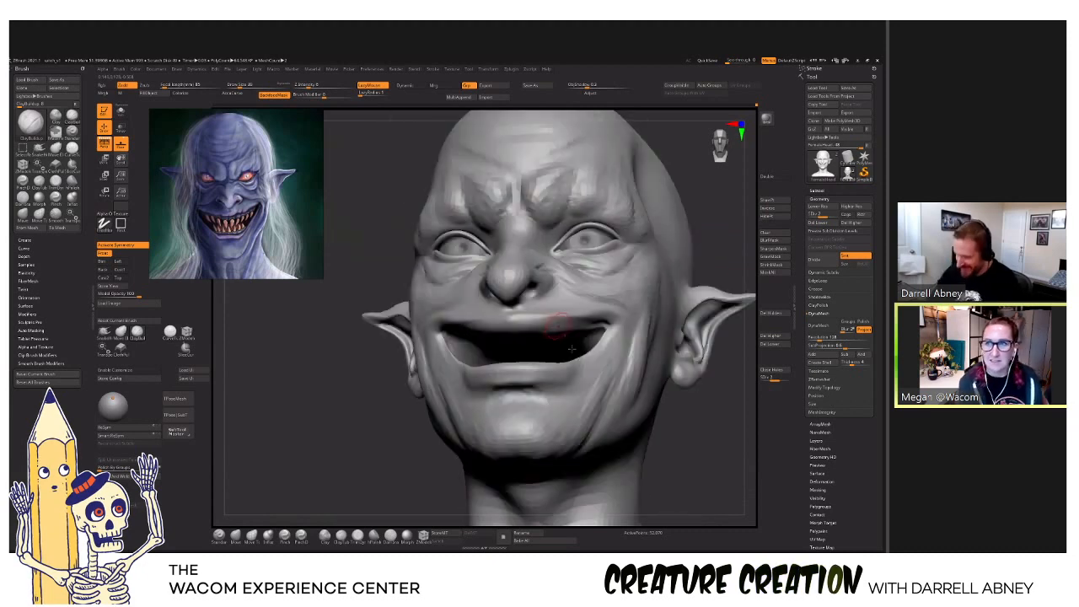
# Carve creases into the upper lip and toward the mouth corners with DamStandard, smoothing between strokes.
pyautogui.press('alt')
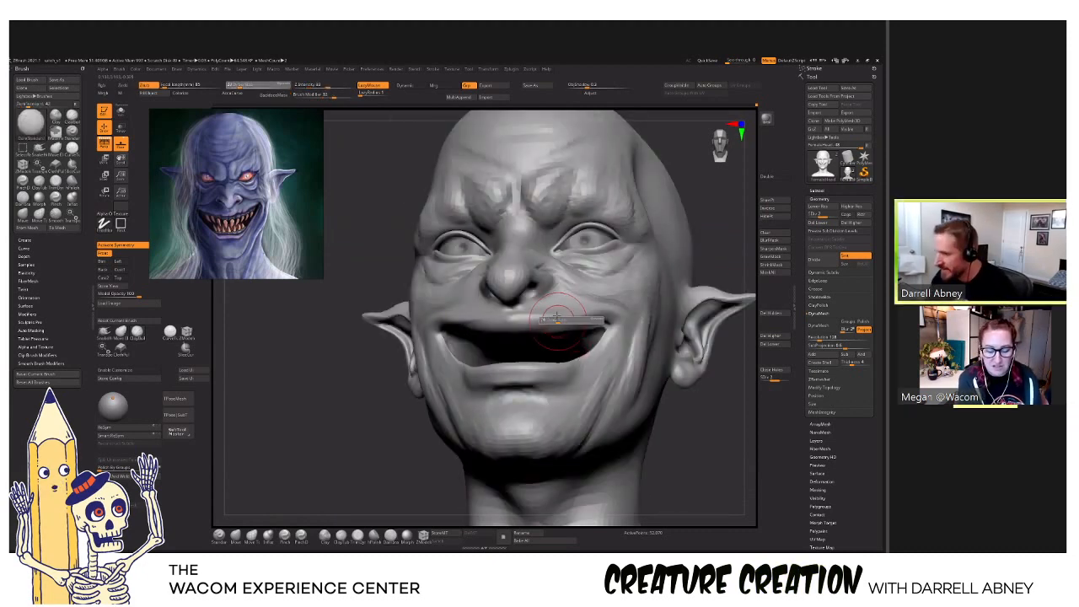
pyautogui.moveTo(557, 319)
pyautogui.mouseDown()
pyautogui.moveTo(554, 309)
pyautogui.moveTo(580, 314)
pyautogui.mouseUp()
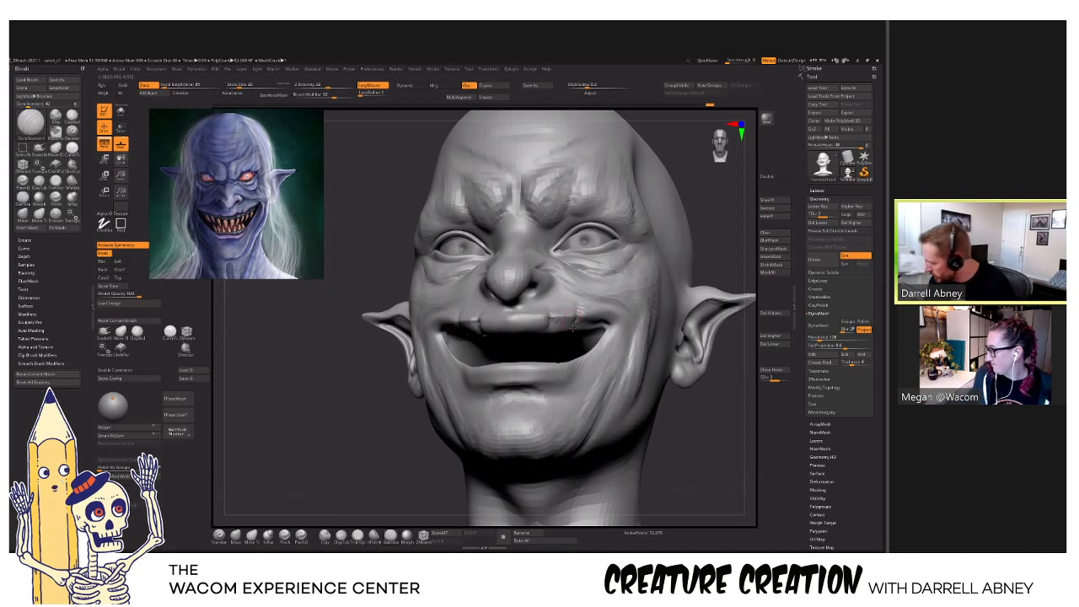
pyautogui.moveTo(573, 385)
pyautogui.mouseDown(button='right')
pyautogui.moveTo(590, 363)
pyautogui.moveTo(542, 396)
pyautogui.mouseUp(button='right')
pyautogui.keyDown('shift'); pyautogui.moveTo(379, 472); pyautogui.dragTo(404, 473); pyautogui.keyUp('shift')
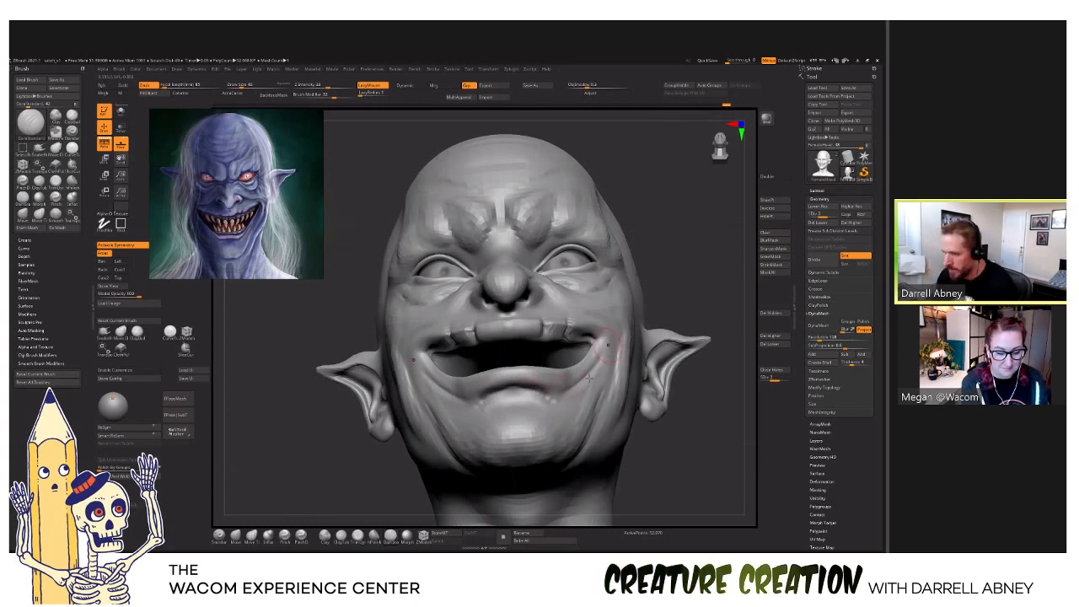
pyautogui.moveTo(608, 345); pyautogui.dragTo(583, 387, button='right')
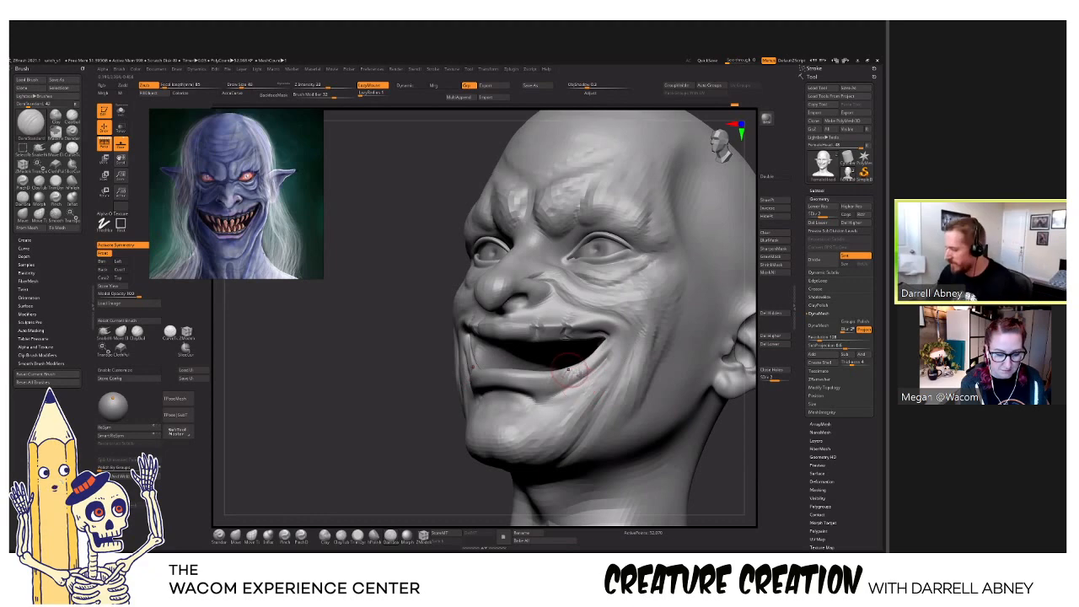
pyautogui.moveTo(571, 369)
pyautogui.mouseDown(button='right')
pyautogui.moveTo(624, 371)
pyautogui.moveTo(568, 431)
pyautogui.moveTo(592, 436)
pyautogui.moveTo(584, 388)
pyautogui.mouseUp(button='right')
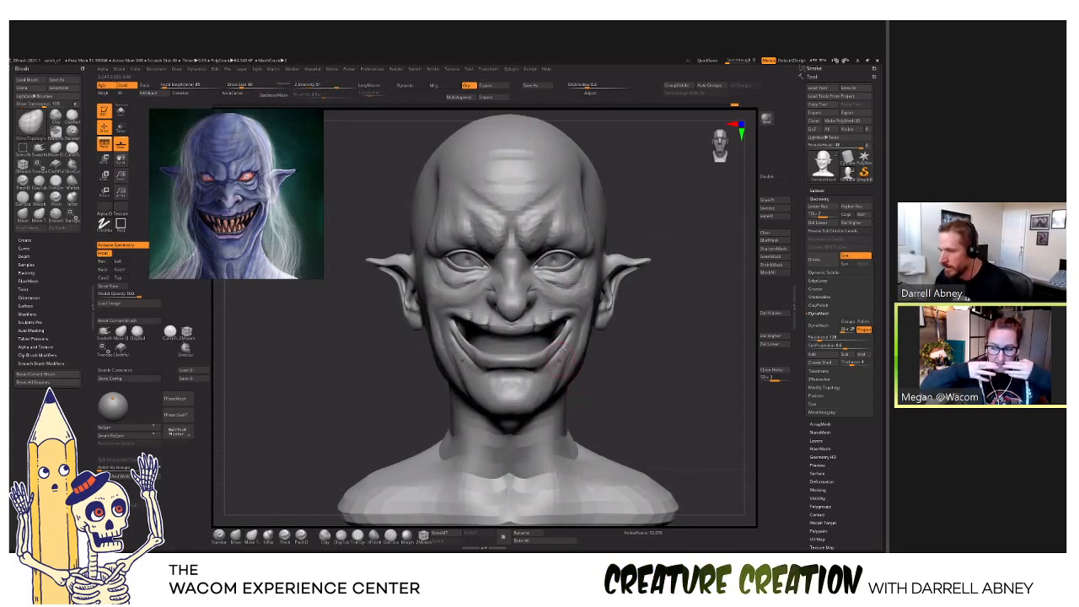
# Adjust the shape of the grin around the mouth corners with Move Topological.
pyautogui.press('b')
pyautogui.press('m')
pyautogui.press('t')
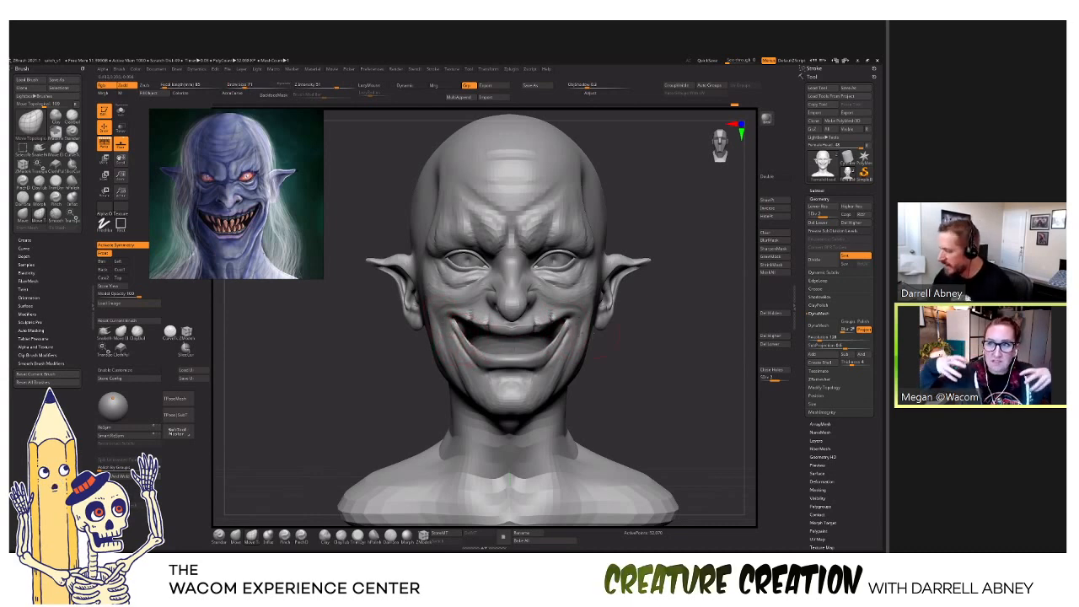
pyautogui.moveTo(462, 342); pyautogui.dragTo(578, 342, button='right')
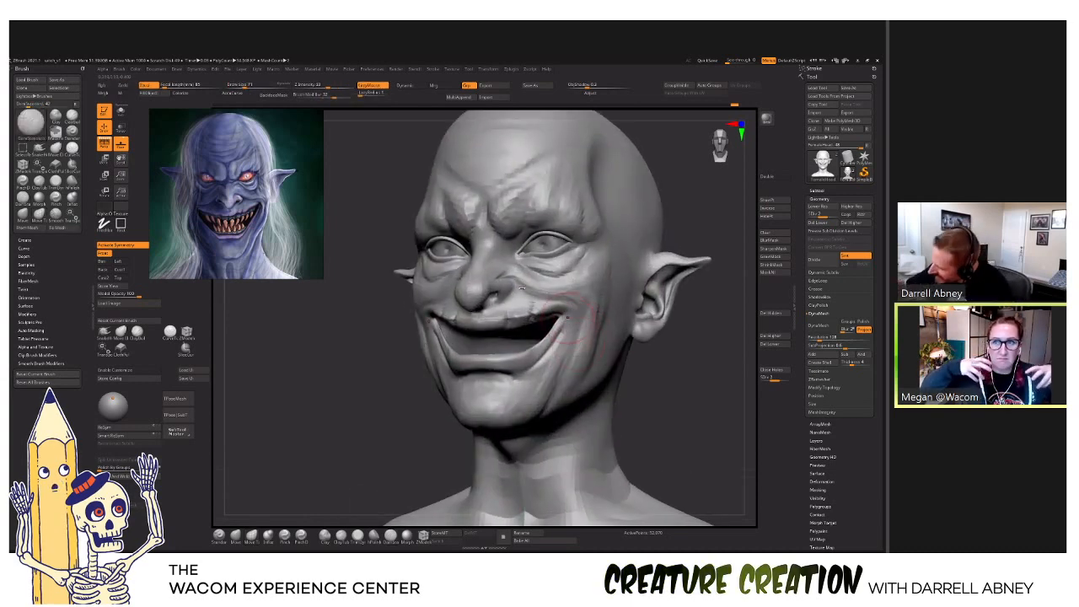
# Carve fine wrinkles above the upper lip and beside the mouth corners with DamStandard.
pyautogui.press('b')
pyautogui.press('d')
pyautogui.press('s')
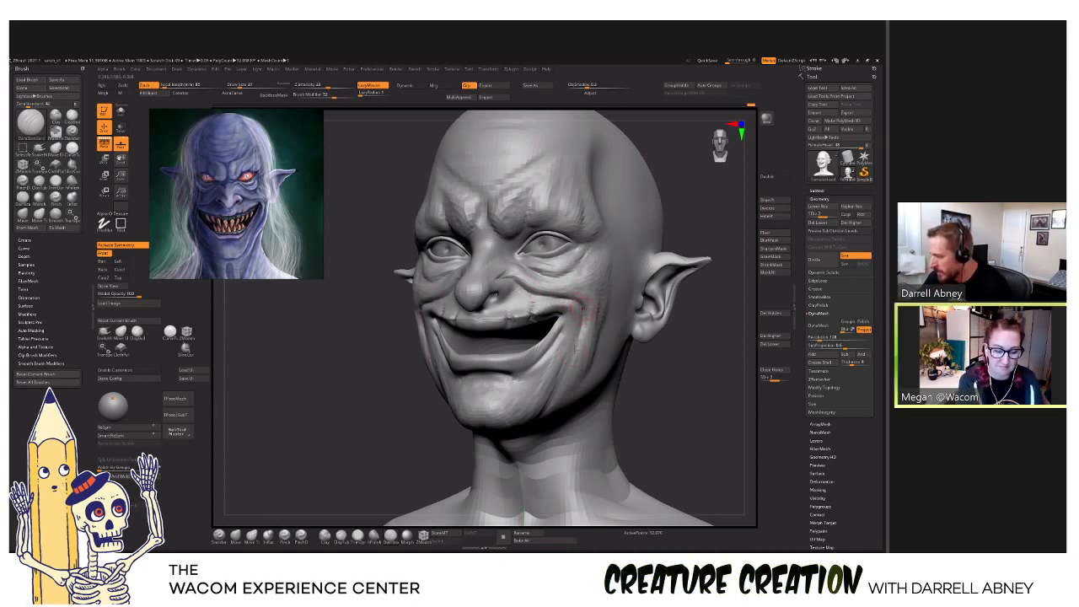
pyautogui.moveTo(533, 275); pyautogui.dragTo(519, 300, button='right')
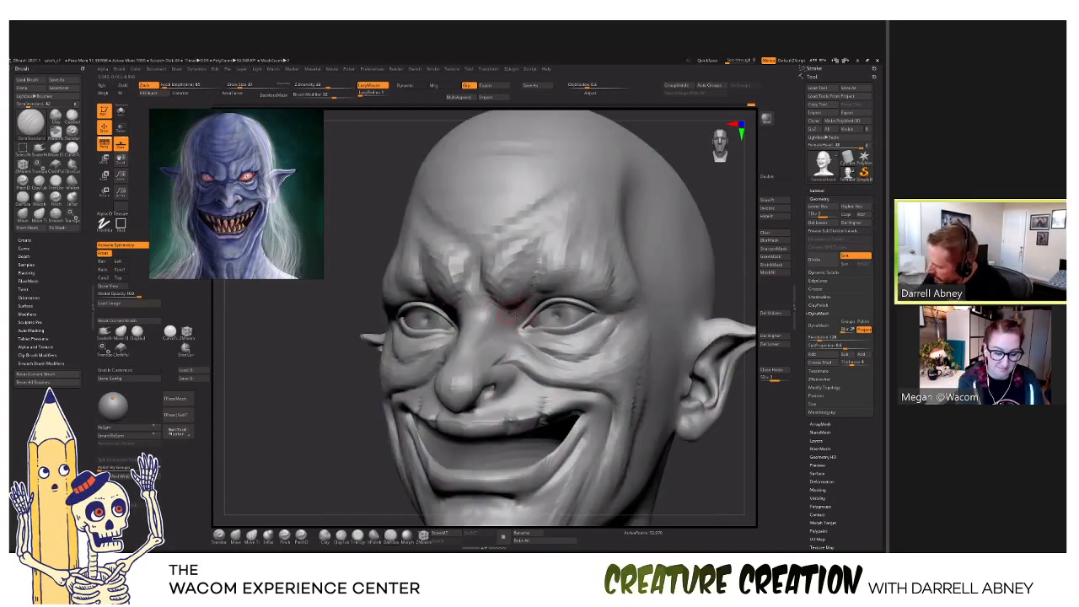
# Undo the last forehead stroke and cut creases at the inner eye corners beside the nose bridge.
pyautogui.moveTo(505, 248)
pyautogui.mouseDown(button='right')
pyautogui.moveTo(506, 271)
pyautogui.moveTo(558, 256)
pyautogui.mouseUp(button='right')
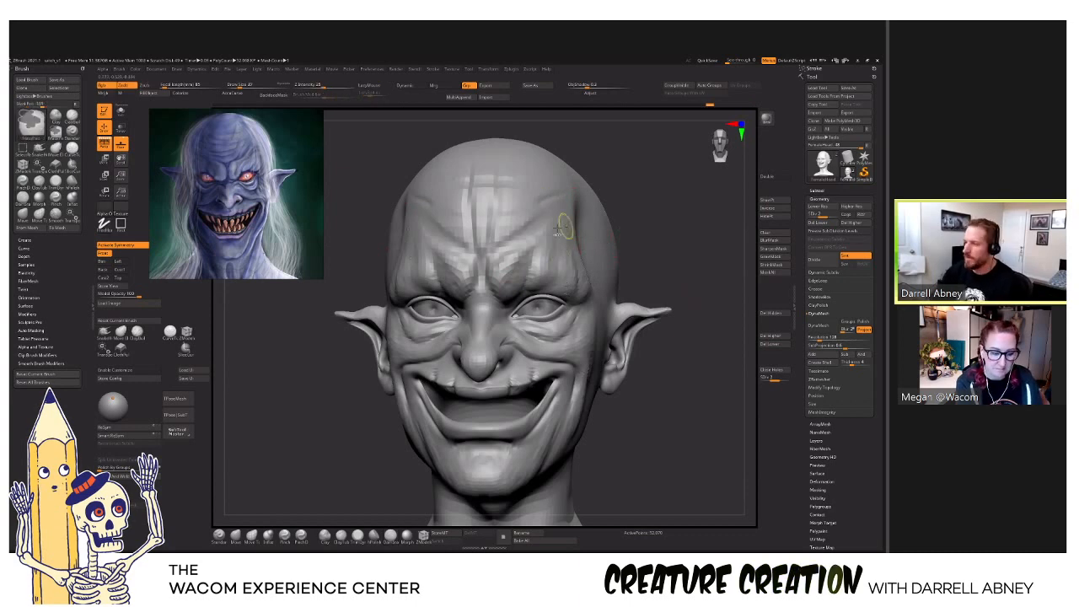
pyautogui.hotkey('ctrl', 'z')
pyautogui.moveTo(509, 349)
pyautogui.keyDown('ctrl'); pyautogui.mouseDown(button='right')
pyautogui.moveTo(498, 327)
pyautogui.moveTo(511, 333)
pyautogui.mouseUp(button='right'); pyautogui.keyUp('ctrl')
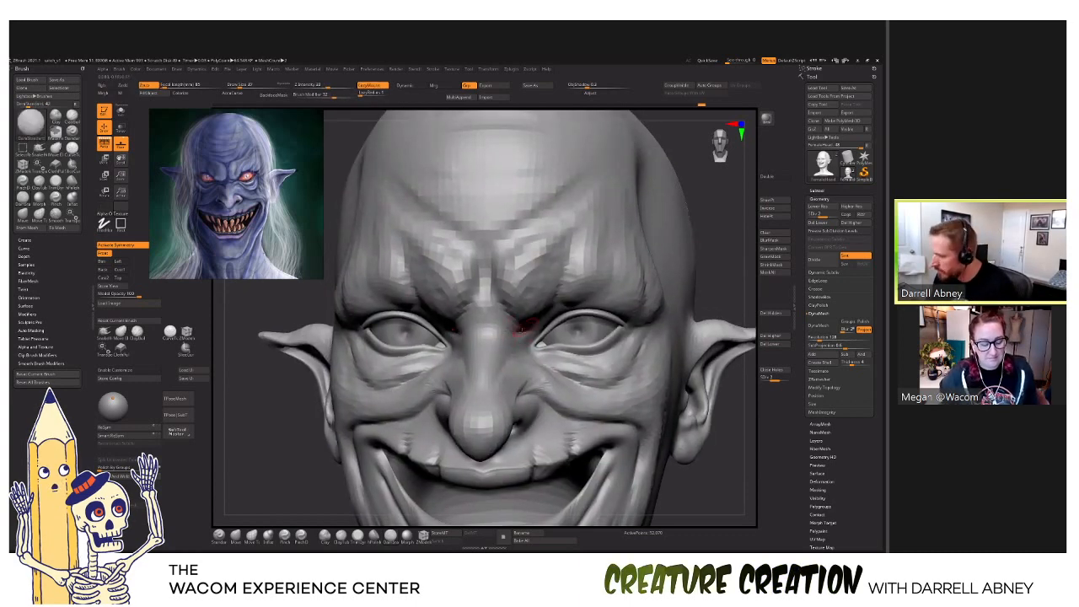
pyautogui.moveTo(528, 320); pyautogui.dragTo(536, 341)
pyautogui.moveTo(550, 350); pyautogui.dragTo(533, 341, button='right')
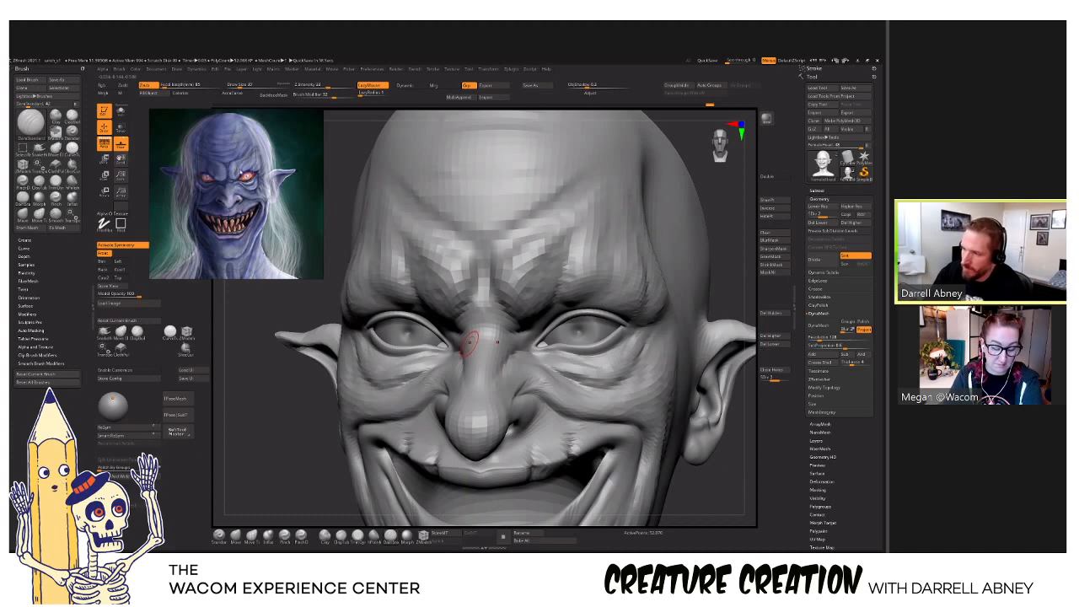
# Cut further creases under the nose and wrinkles beside the outer eye corners with DamStandard.
pyautogui.moveTo(590, 344)
pyautogui.mouseDown(button='right')
pyautogui.moveTo(566, 382)
pyautogui.moveTo(547, 336)
pyautogui.mouseUp(button='right')
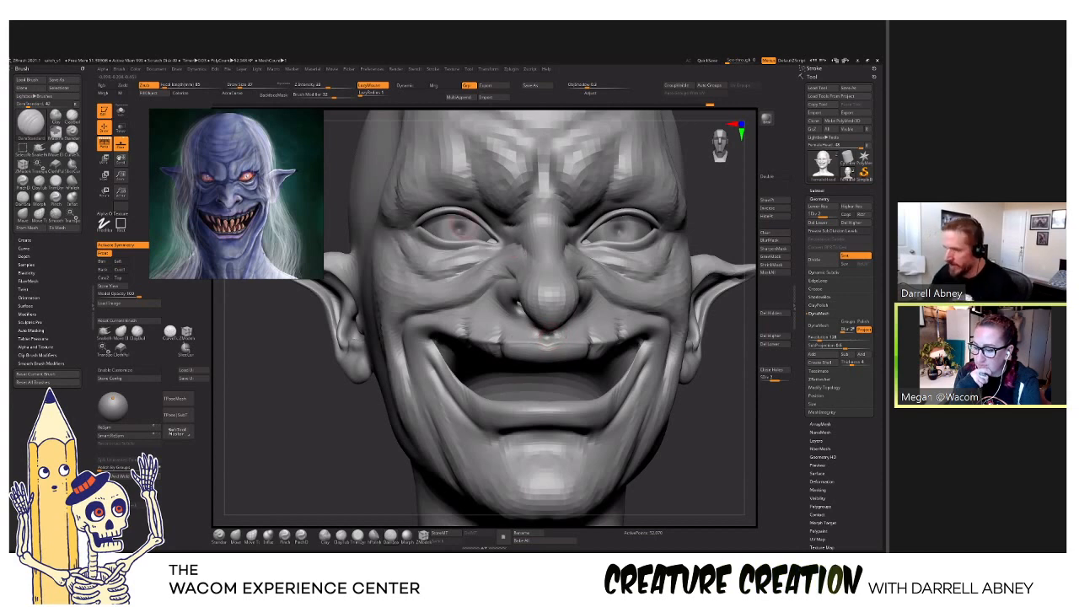
pyautogui.keyDown('ctrl'); pyautogui.moveTo(504, 336); pyautogui.dragTo(455, 244, button='right'); pyautogui.keyUp('ctrl')
pyautogui.moveTo(380, 310); pyautogui.dragTo(494, 355, button='right')
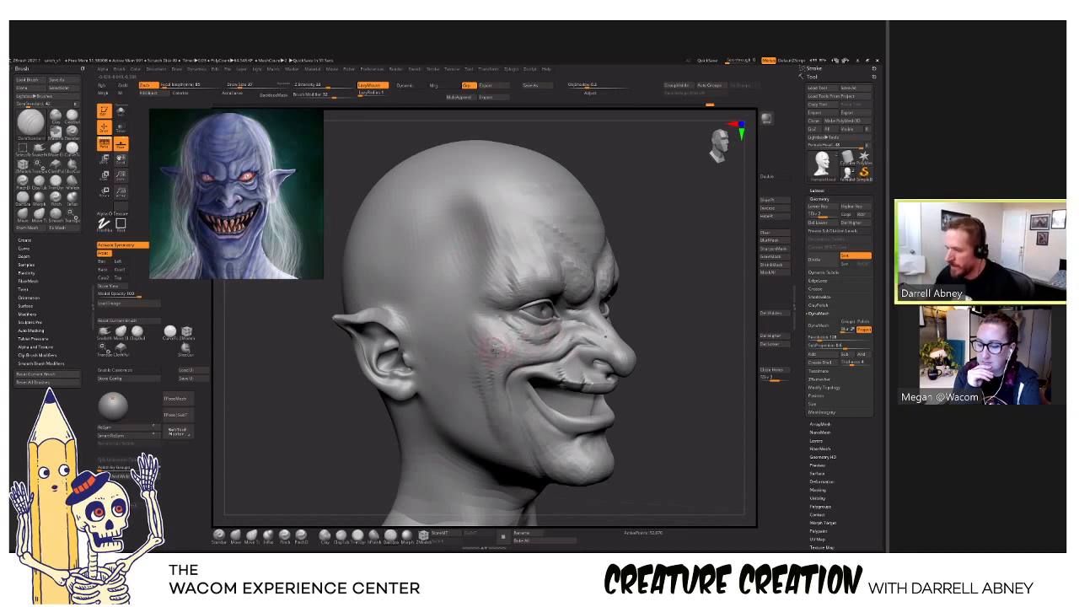
# Sculpt the temple area on the sides of the head with ClayBuildup.
pyautogui.press('b')
pyautogui.press('c')
pyautogui.press('b')
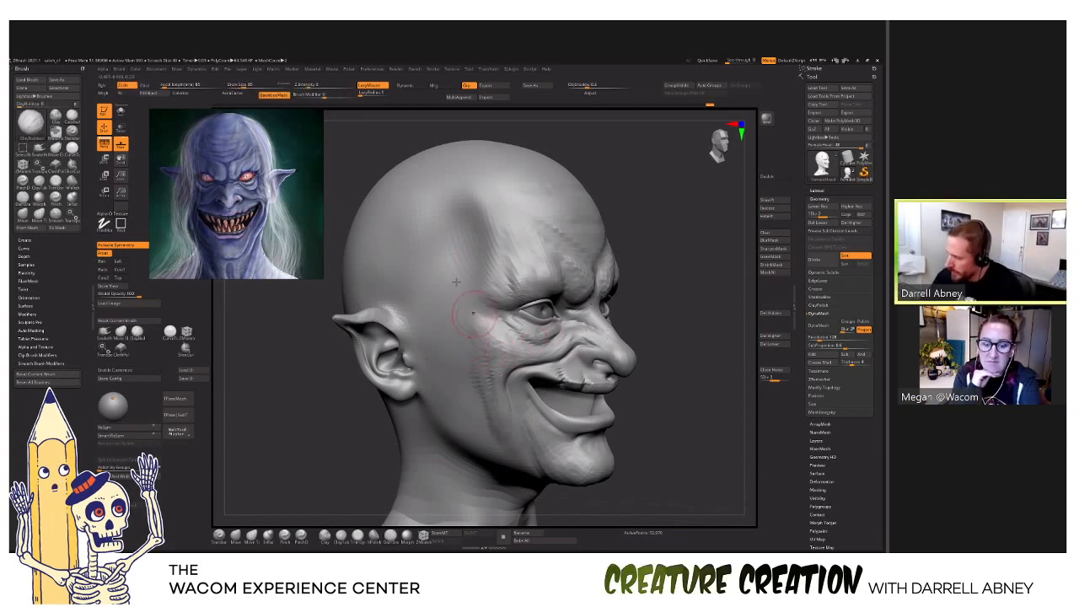
pyautogui.moveTo(451, 235); pyautogui.dragTo(432, 271)
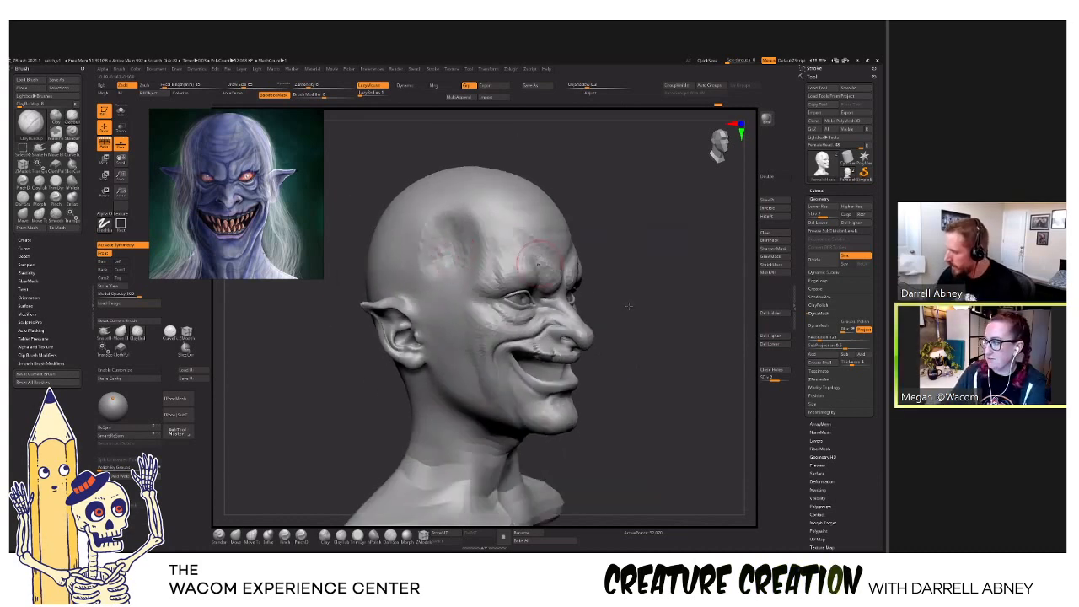
pyautogui.moveTo(666, 334); pyautogui.dragTo(622, 460)
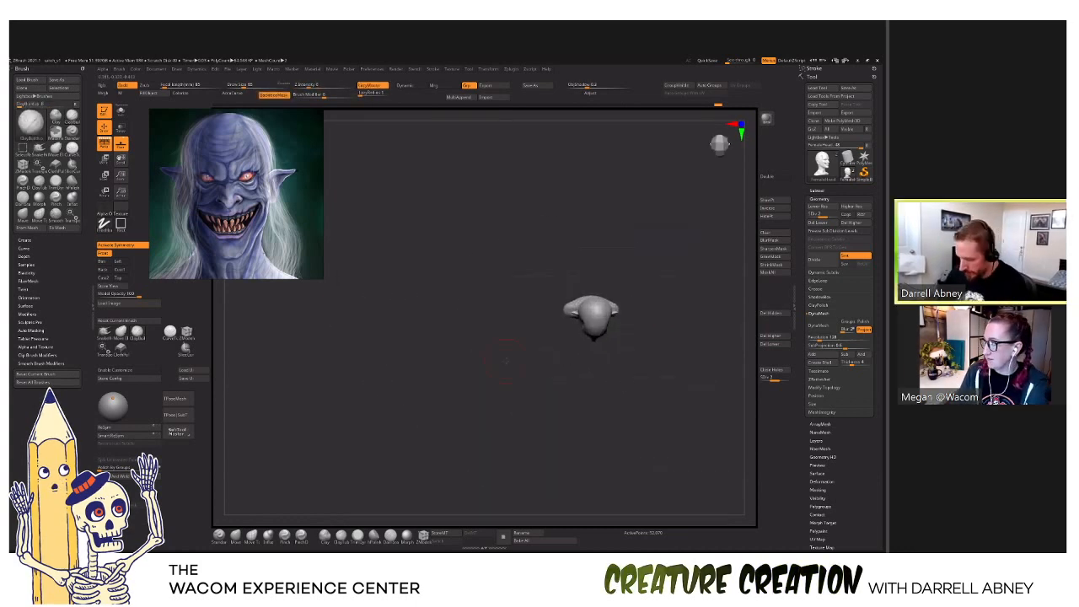
# Narrow the sides of the skull above the ears from the top view with Move Topological.
pyautogui.press('f')
pyautogui.keyDown('alt'); pyautogui.moveTo(657, 393); pyautogui.dragTo(645, 386); pyautogui.keyUp('alt')
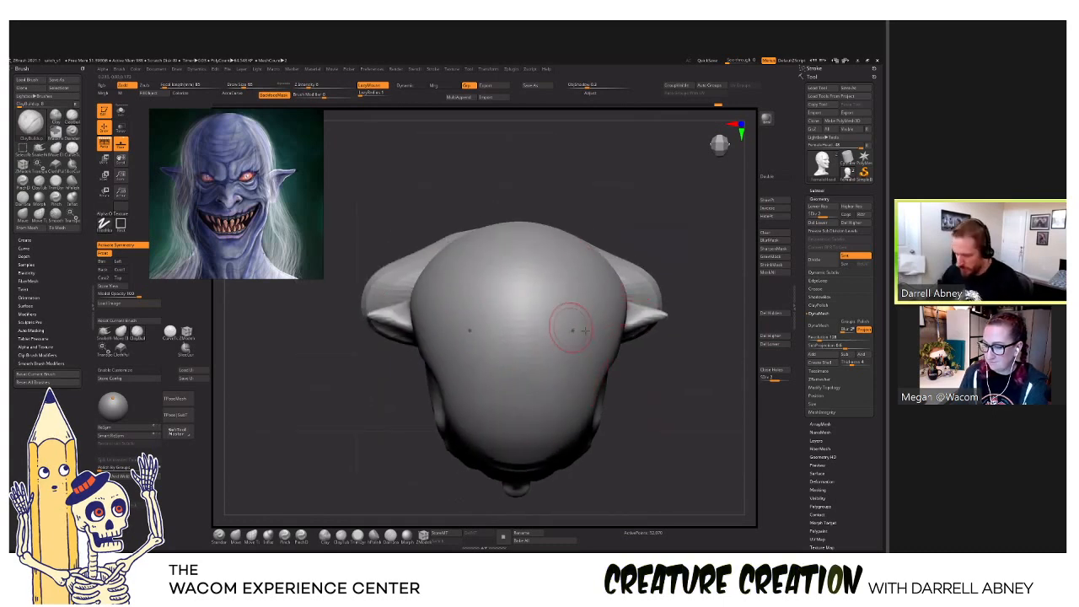
pyautogui.press('b')
pyautogui.press('m')
pyautogui.press('t')
pyautogui.press('s')
pyautogui.moveTo(583, 331); pyautogui.dragTo(602, 330)
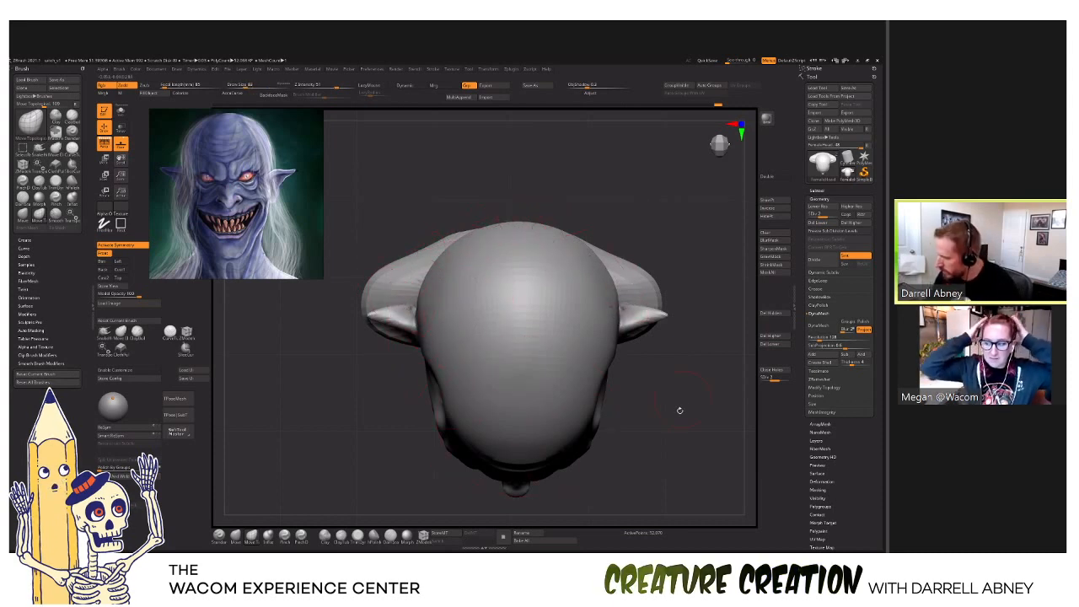
pyautogui.moveTo(678, 409)
pyautogui.mouseDown()
pyautogui.moveTo(663, 403)
pyautogui.moveTo(660, 376)
pyautogui.moveTo(657, 397)
pyautogui.moveTo(630, 304)
pyautogui.moveTo(602, 339)
pyautogui.mouseUp()
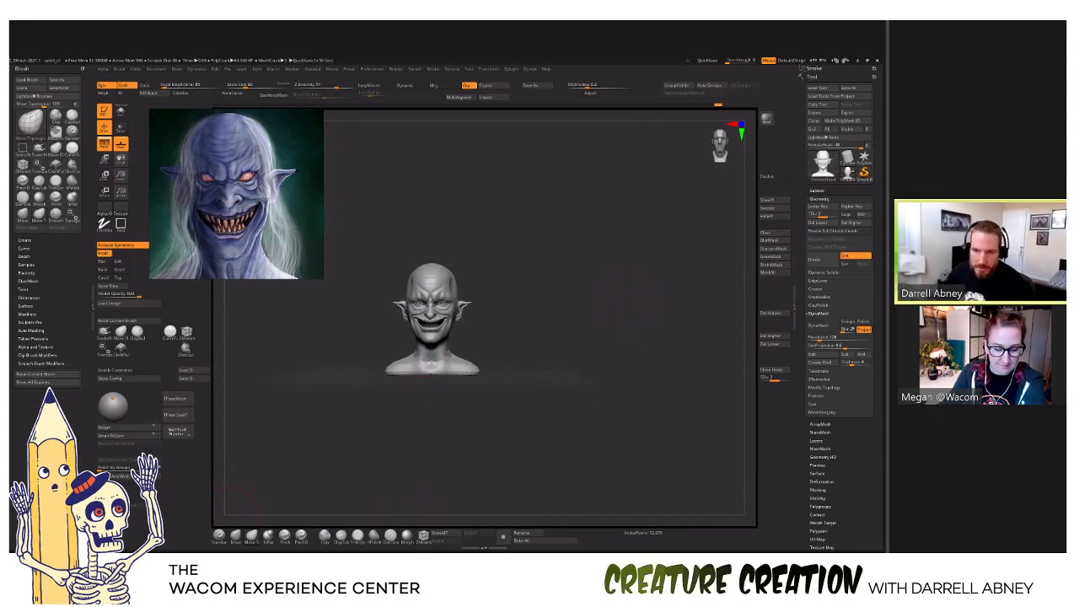
# Switch to the image viewer and examine the top-view head shape diagram and the widest point of the head.
pyautogui.hotkey('alt', 'Tab')
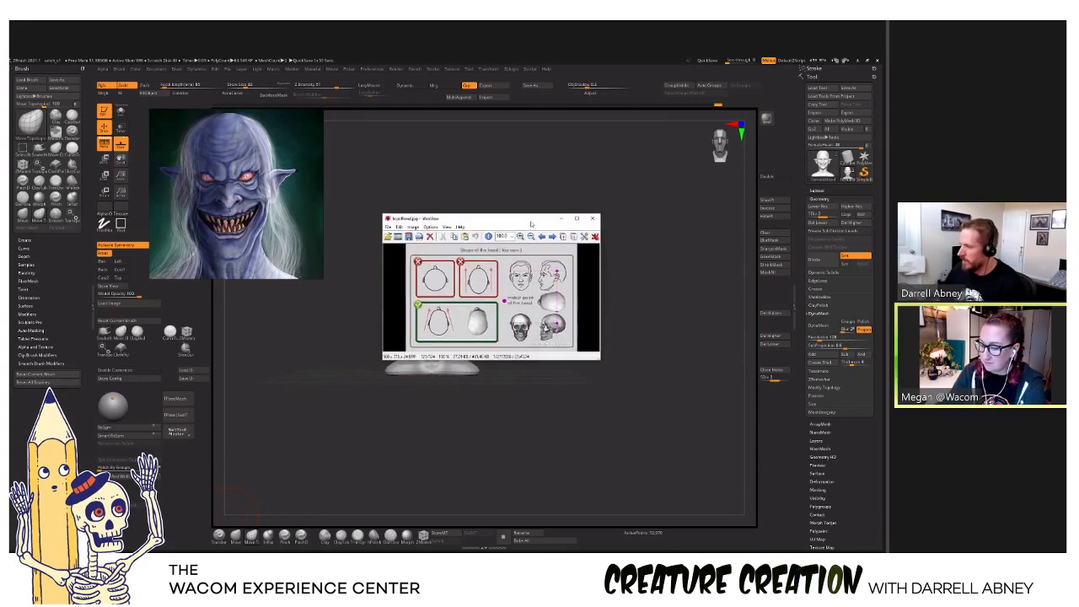
pyautogui.doubleClick(463, 217)
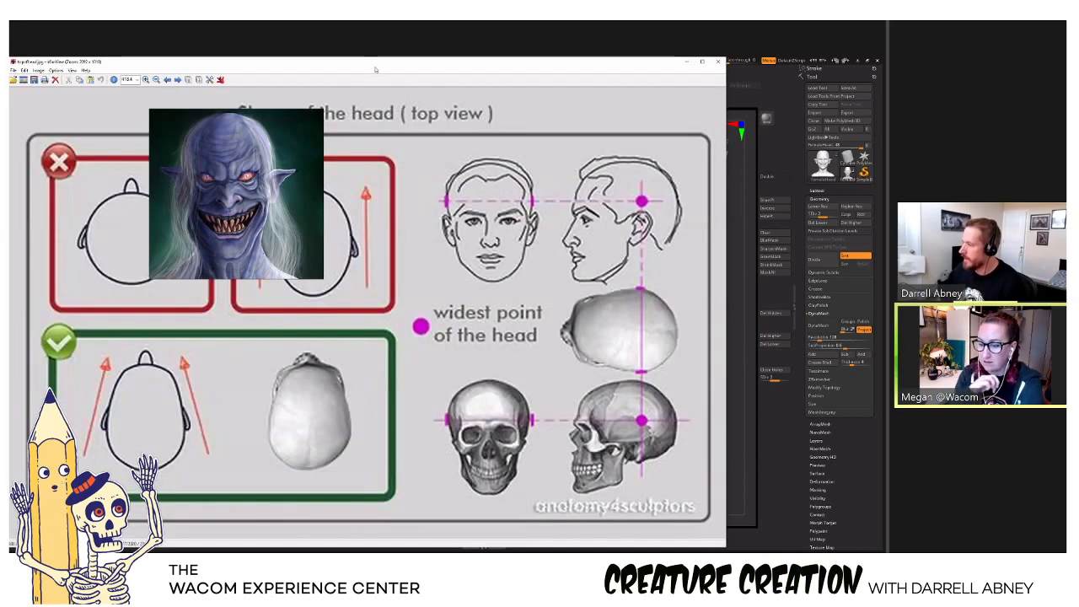
pyautogui.moveTo(375, 70); pyautogui.dragTo(560, 70)
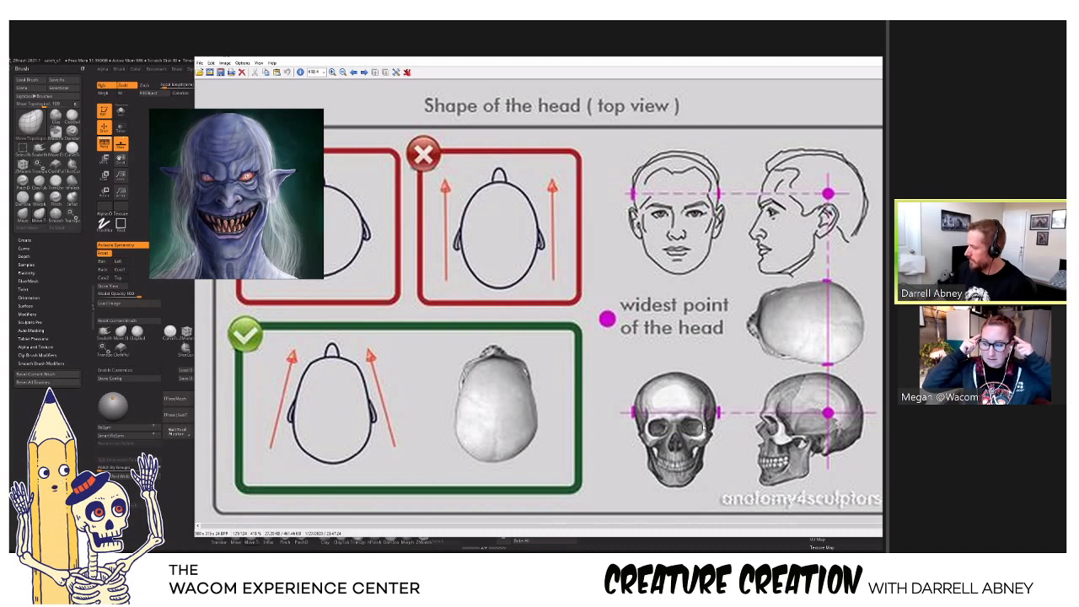
pyautogui.keyDown('ctrl'); pyautogui.scroll(-5, 604, 285); pyautogui.keyUp('ctrl')
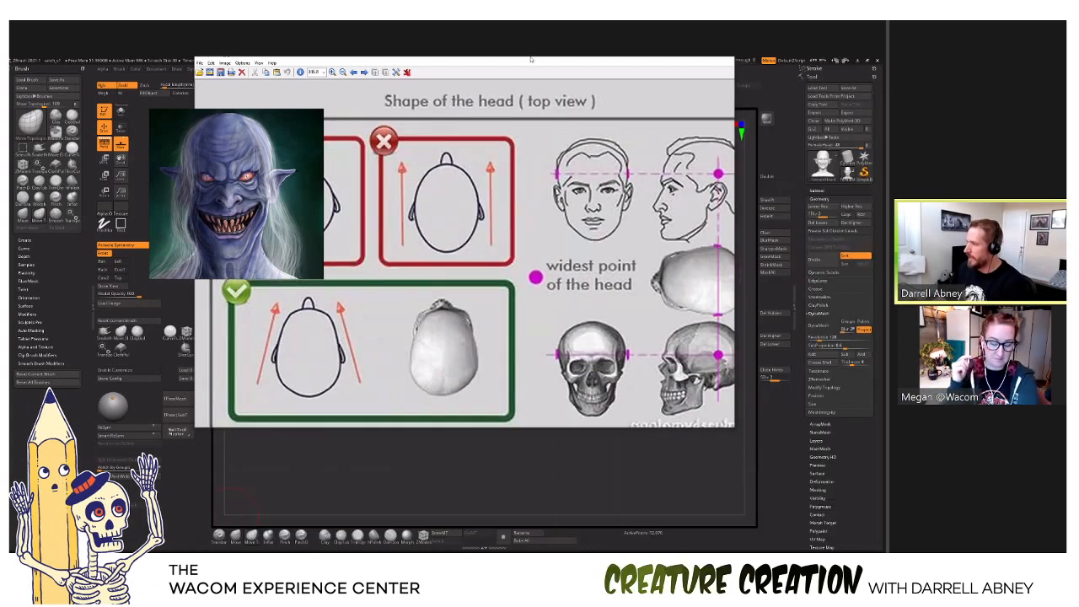
pyautogui.moveTo(543, 58); pyautogui.dragTo(623, 188)
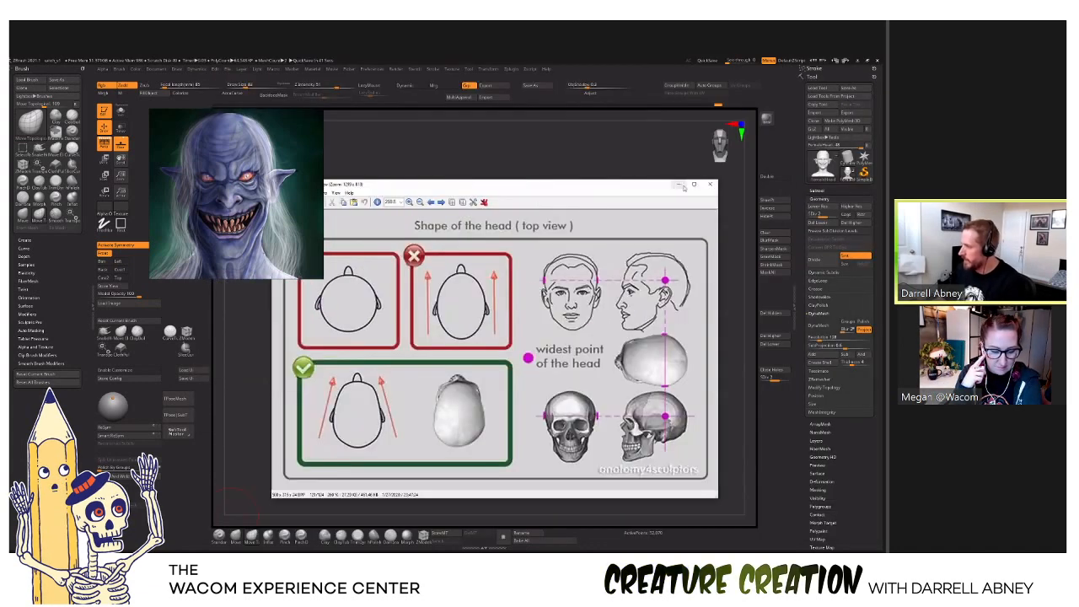
pyautogui.click(681, 184)
# Refine the skull's silhouette from the front using Move Topological with a large brush.
pyautogui.moveTo(549, 331)
pyautogui.mouseDown()
pyautogui.moveTo(537, 337)
pyautogui.moveTo(547, 319)
pyautogui.mouseUp()
pyautogui.press('f')
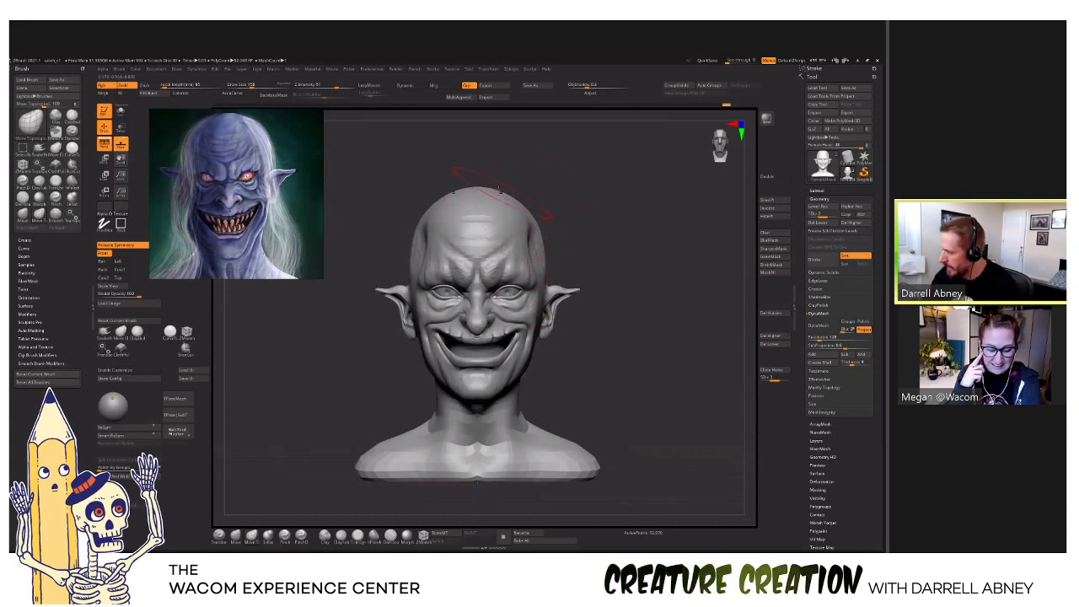
pyautogui.moveTo(579, 300); pyautogui.dragTo(572, 271)
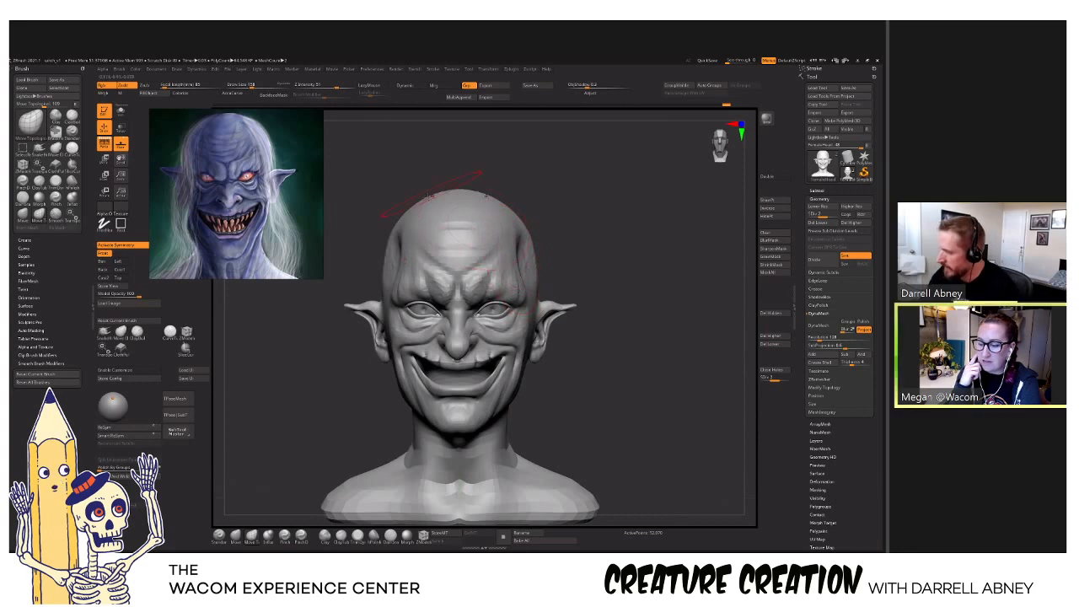
pyautogui.moveTo(470, 342)
pyautogui.keyDown('ctrl'); pyautogui.mouseDown(button='right')
pyautogui.moveTo(459, 359)
pyautogui.moveTo(498, 361)
pyautogui.mouseUp(button='right'); pyautogui.keyUp('ctrl')
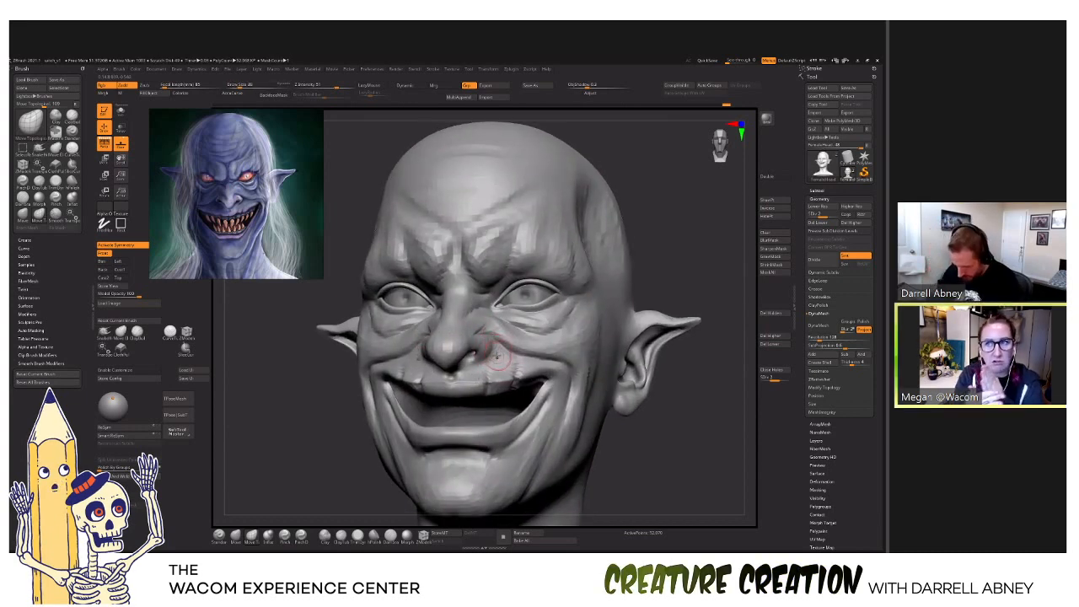
# Cut creases into the upper lip area below the nostrils with DamStandard.
pyautogui.press('b')
pyautogui.press('d')
pyautogui.press('s')
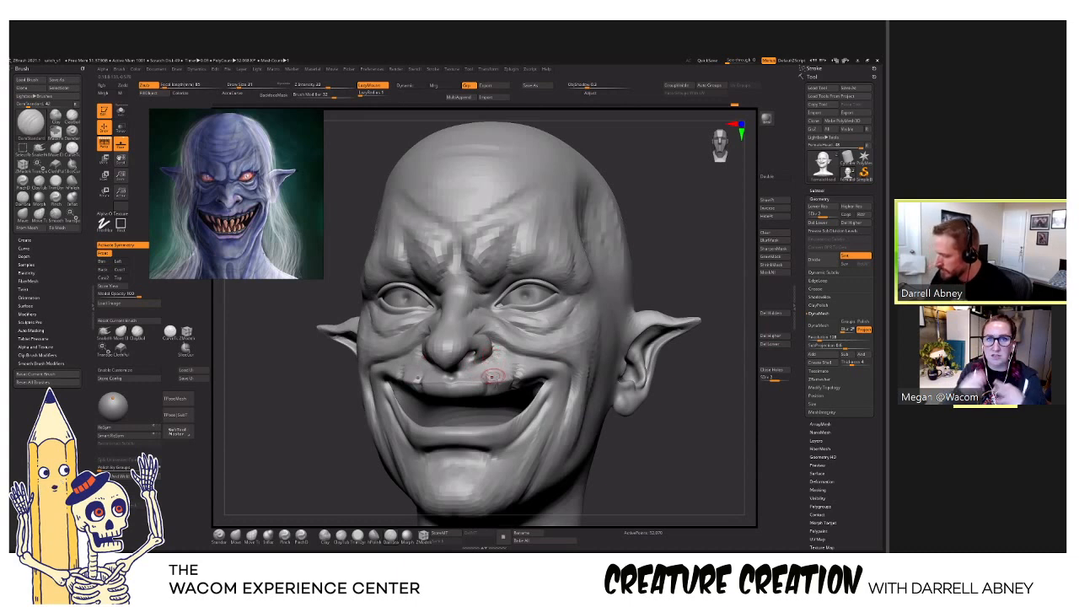
pyautogui.moveTo(494, 385)
pyautogui.mouseDown(button='right')
pyautogui.moveTo(527, 384)
pyautogui.moveTo(504, 414)
pyautogui.mouseUp(button='right')
# Reshape the lower cheeks and chin around the grinning mouth with Move Topological.
pyautogui.press('b')
pyautogui.press('m')
pyautogui.press('t')
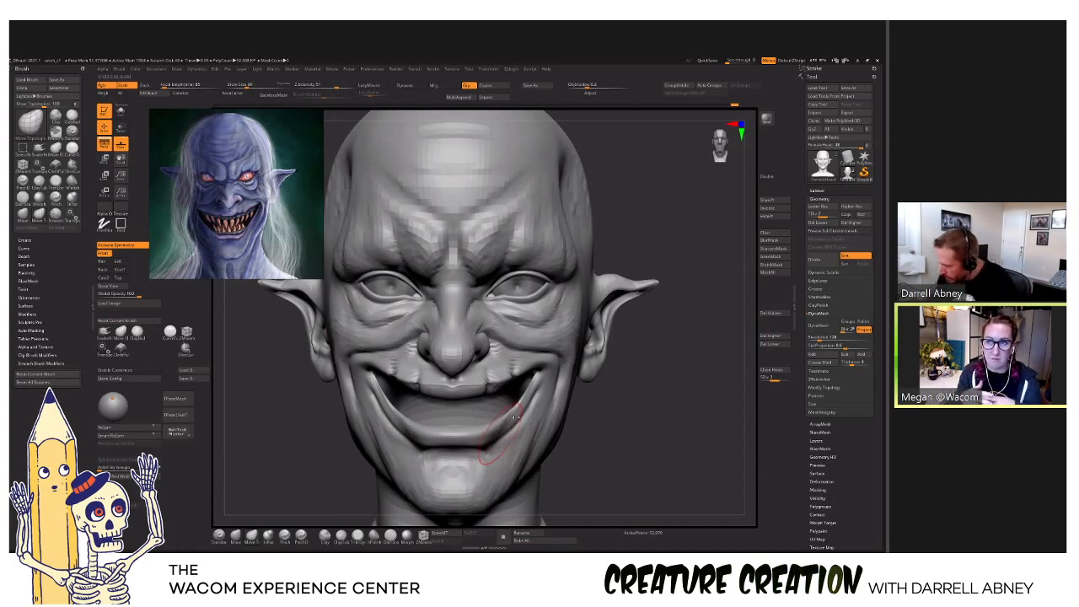
pyautogui.moveTo(516, 416)
pyautogui.mouseDown(button='right')
pyautogui.moveTo(505, 414)
pyautogui.moveTo(514, 413)
pyautogui.mouseUp(button='right')
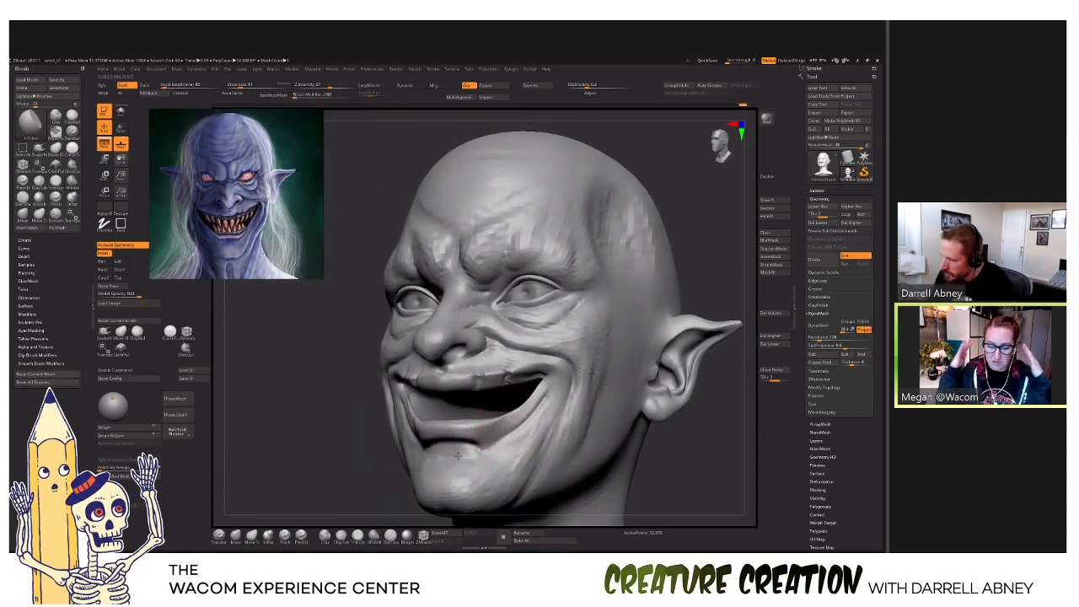
pyautogui.moveTo(458, 447)
pyautogui.mouseDown(button='right')
pyautogui.moveTo(511, 420)
pyautogui.moveTo(482, 335)
pyautogui.moveTo(499, 325)
pyautogui.moveTo(489, 347)
pyautogui.moveTo(525, 393)
pyautogui.mouseUp(button='right')
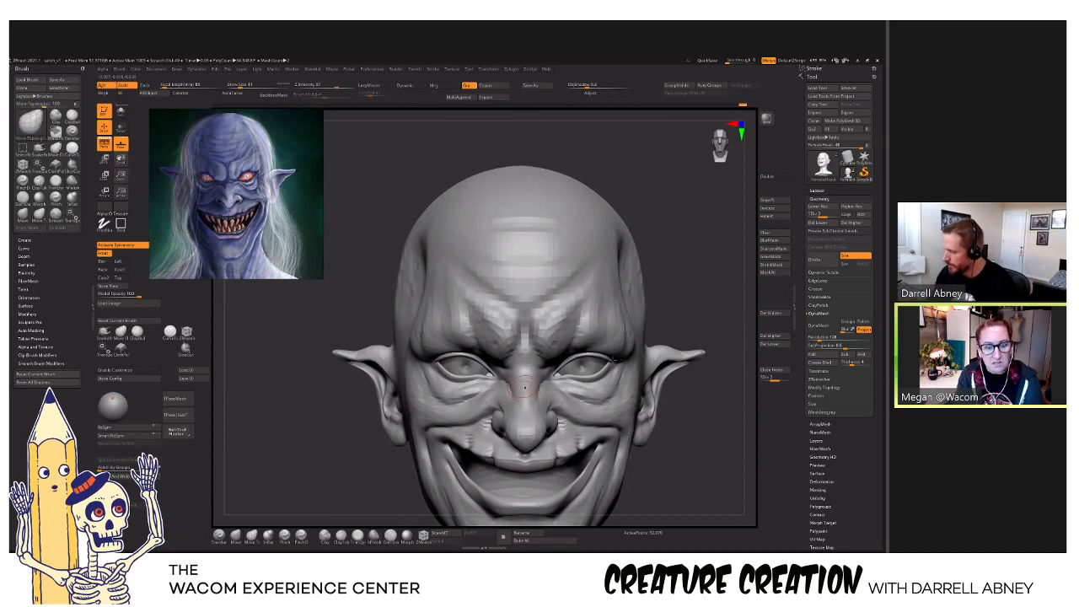
# Adjust the shape of the eyelids on both eyes with Move Topological.
pyautogui.press('s')
pyautogui.moveTo(614, 362); pyautogui.dragTo(619, 363)
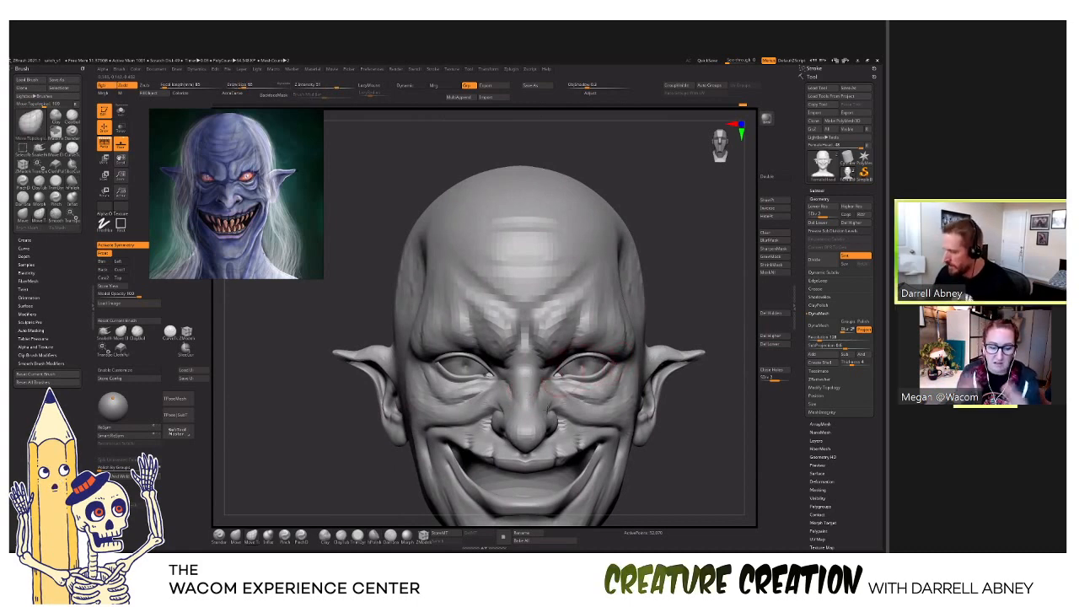
pyautogui.keyDown('alt'); pyautogui.moveTo(604, 376); pyautogui.dragTo(594, 378, button='right'); pyautogui.keyUp('alt')
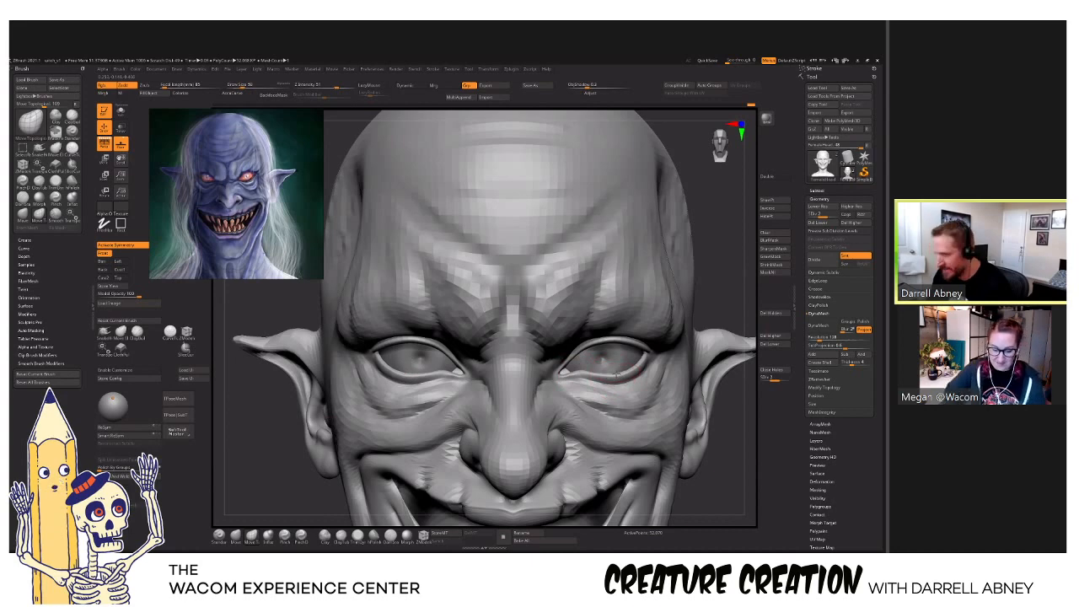
pyautogui.moveTo(594, 364); pyautogui.dragTo(523, 371, button='right')
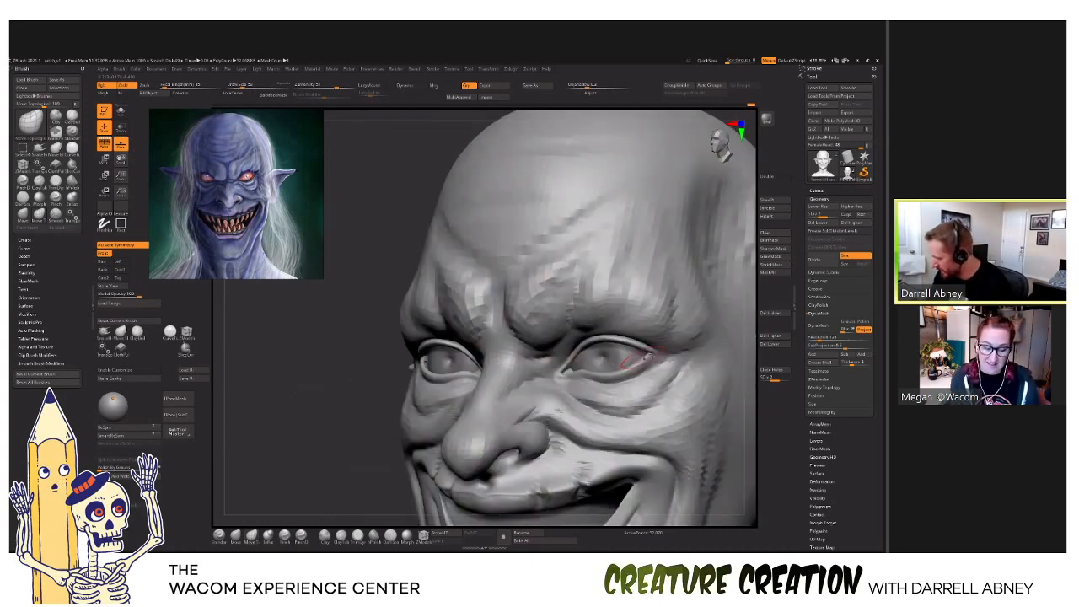
pyautogui.moveTo(653, 367)
pyautogui.mouseDown(button='right')
pyautogui.moveTo(553, 349)
pyautogui.moveTo(583, 348)
pyautogui.mouseUp(button='right')
# Extend the upper eyelid crease past the outer eye corner and cut crow's feet beside it with DamStandard.
pyautogui.press('b')
pyautogui.press('d')
pyautogui.press('s')
pyautogui.press('s')
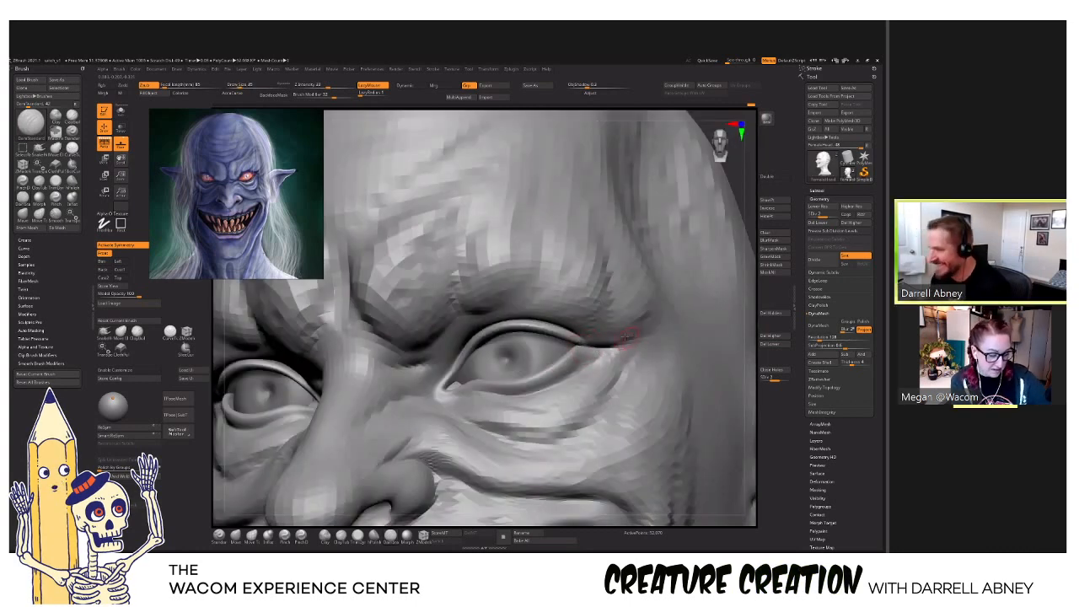
pyautogui.moveTo(618, 342)
pyautogui.mouseDown()
pyautogui.moveTo(655, 304)
pyautogui.moveTo(593, 352)
pyautogui.mouseUp()
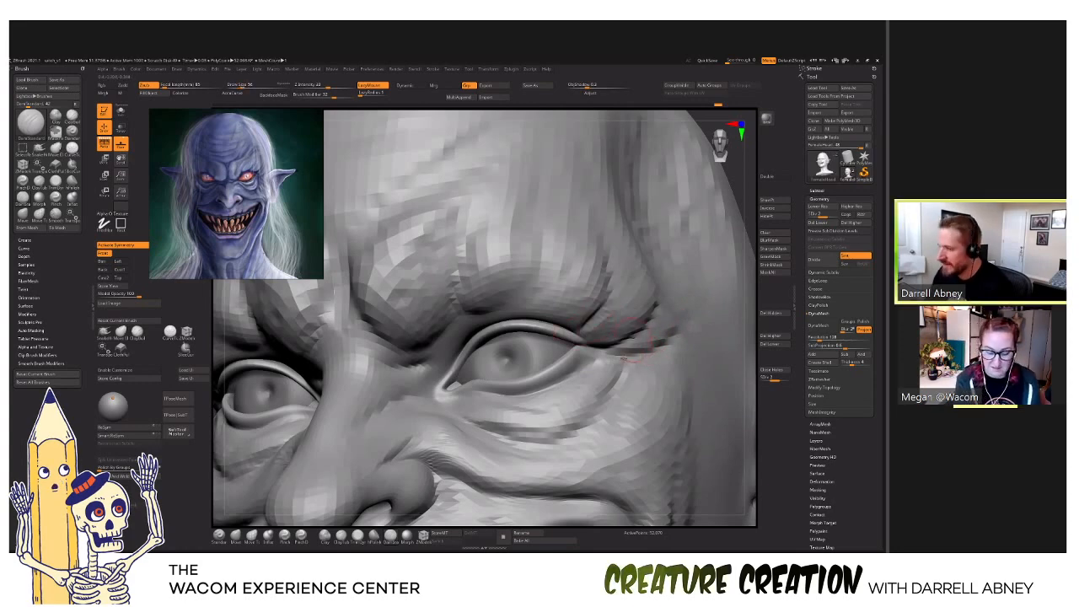
pyautogui.moveTo(621, 357)
pyautogui.keyDown('ctrl'); pyautogui.mouseDown(button='right')
pyautogui.moveTo(641, 328)
pyautogui.moveTo(611, 390)
pyautogui.moveTo(594, 393)
pyautogui.mouseUp(button='right'); pyautogui.keyUp('ctrl')
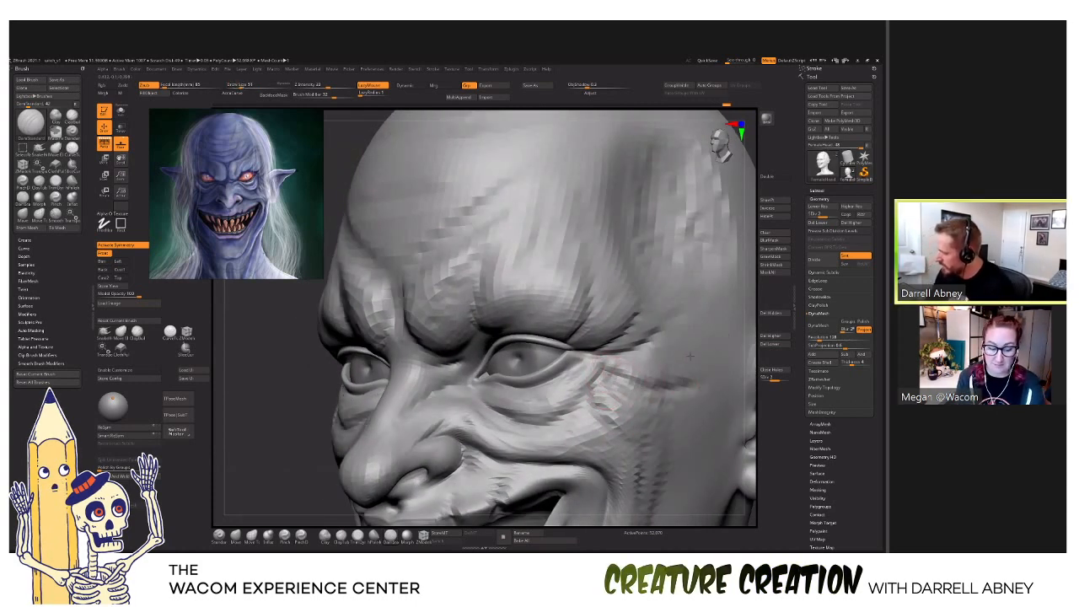
pyautogui.moveTo(691, 377); pyautogui.dragTo(637, 391, button='right')
pyautogui.press('f')
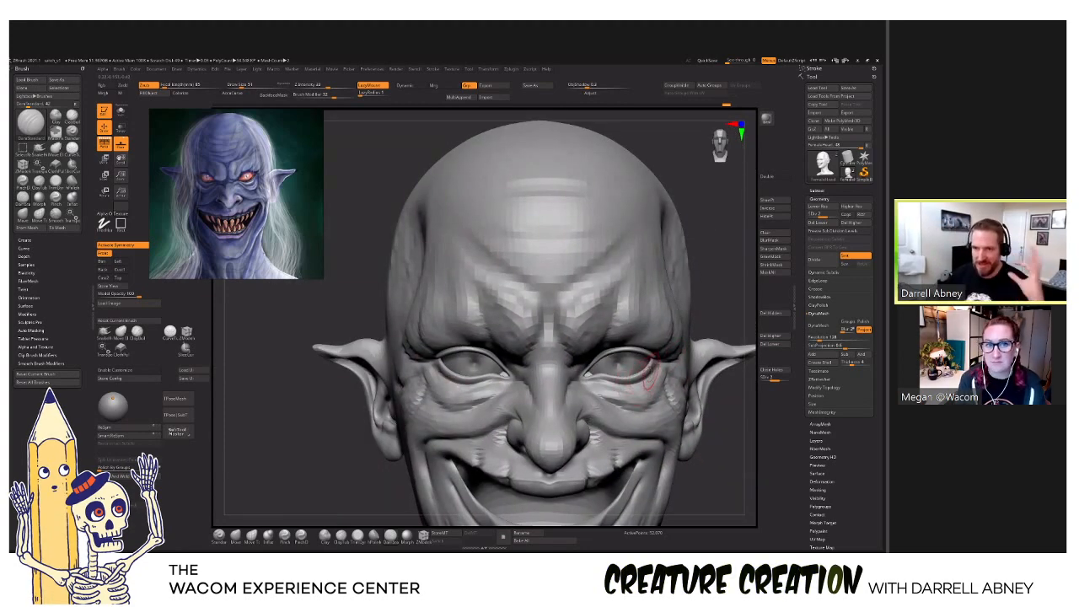
# Reshape the lower lip and mouth corners of the grin with Move Topological.
pyautogui.moveTo(659, 405); pyautogui.dragTo(615, 364, button='right')
pyautogui.moveTo(624, 401)
pyautogui.mouseDown(button='right')
pyautogui.moveTo(627, 390)
pyautogui.moveTo(491, 450)
pyautogui.mouseUp(button='right')
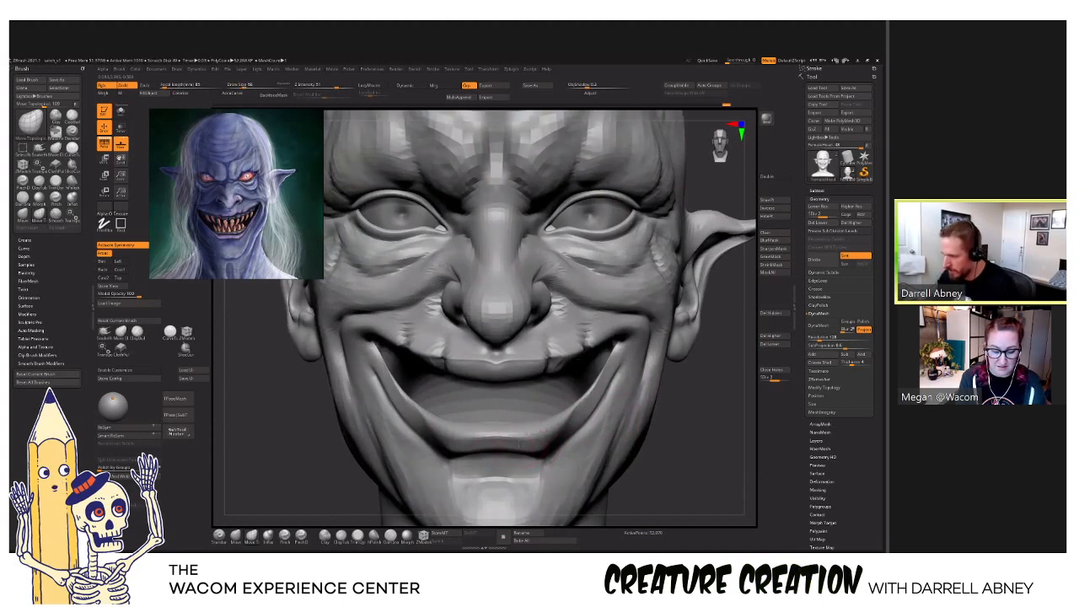
pyautogui.moveTo(547, 451); pyautogui.dragTo(643, 355, button='right')
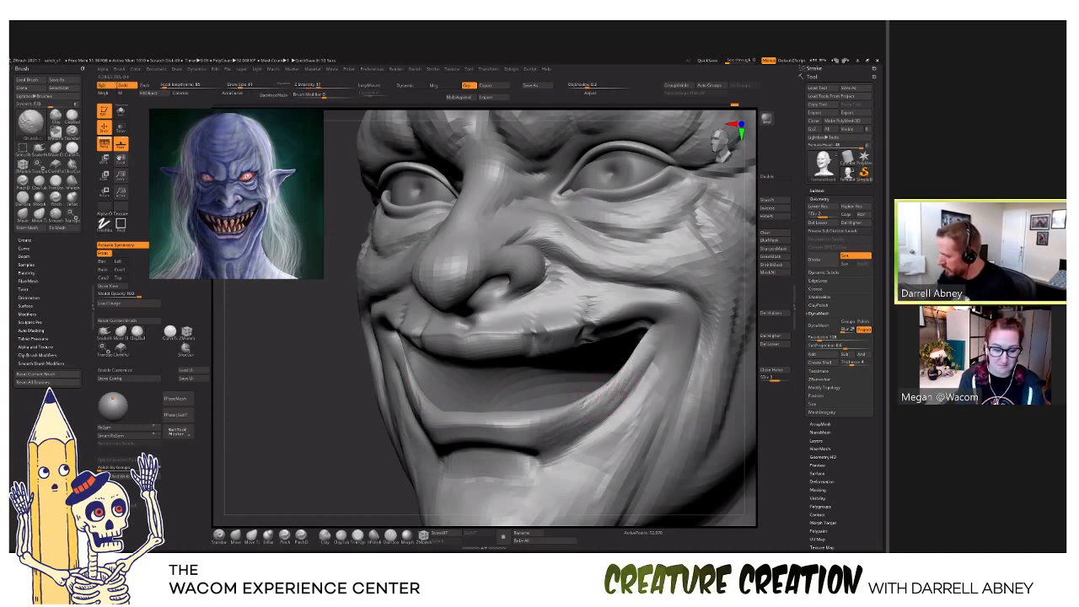
# Build up the lower lip toward the mouth corner and the nose bridge with ClayBuildup.
pyautogui.press('b')
pyautogui.press('c')
pyautogui.press('b')
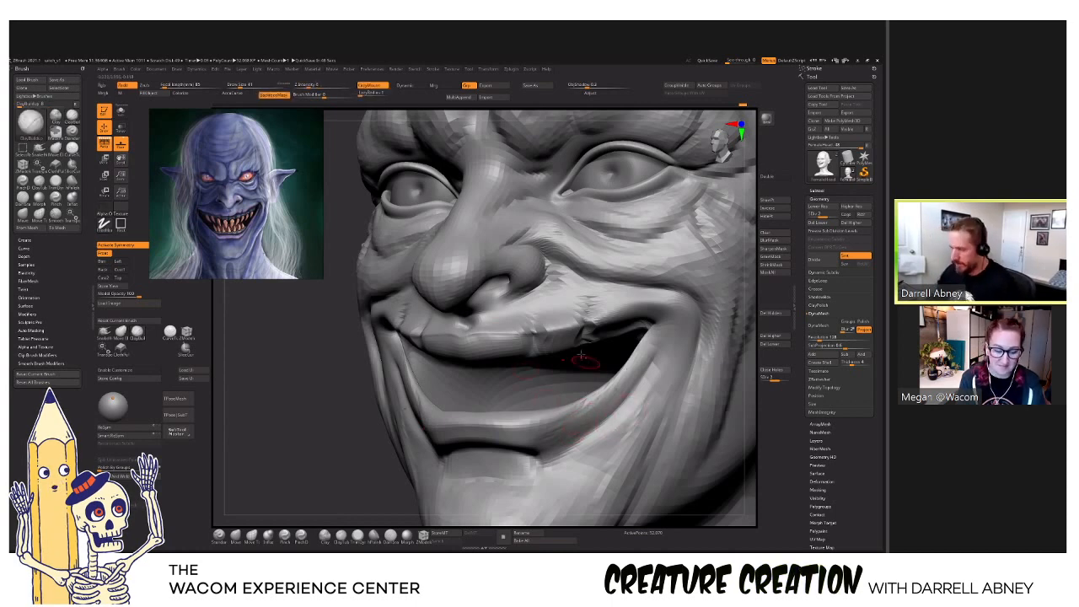
pyautogui.moveTo(581, 358)
pyautogui.mouseDown(button='right')
pyautogui.moveTo(523, 297)
pyautogui.moveTo(518, 270)
pyautogui.moveTo(527, 259)
pyautogui.moveTo(530, 269)
pyautogui.mouseUp(button='right')
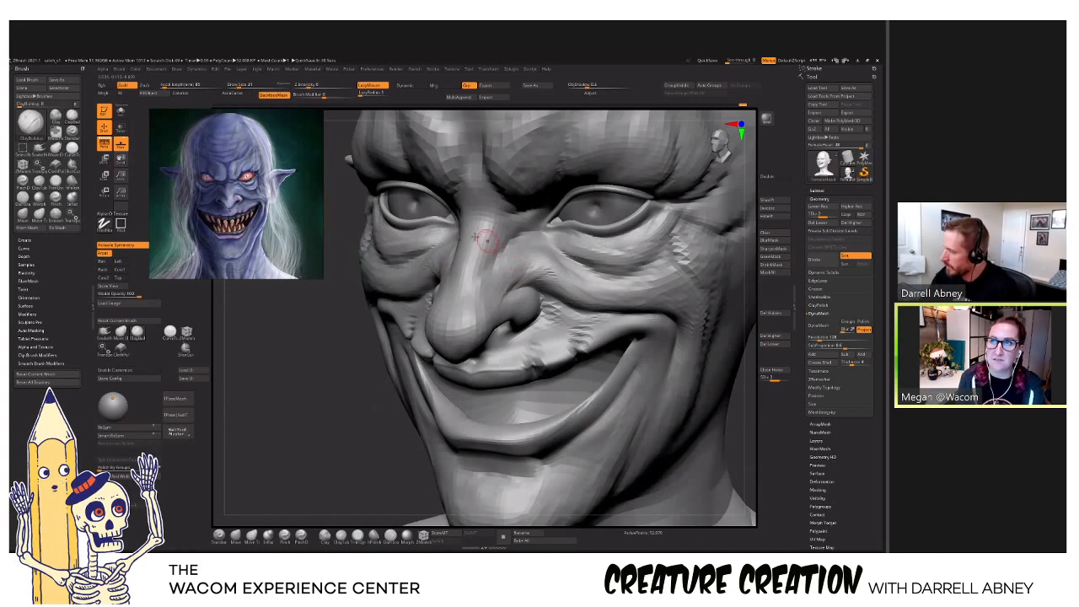
# Adjust the nose, the adjoining cheeks and the area under the eyes with Move Topological.
pyautogui.moveTo(474, 233)
pyautogui.mouseDown(button='right')
pyautogui.moveTo(586, 357)
pyautogui.moveTo(508, 403)
pyautogui.moveTo(548, 390)
pyautogui.mouseUp(button='right')
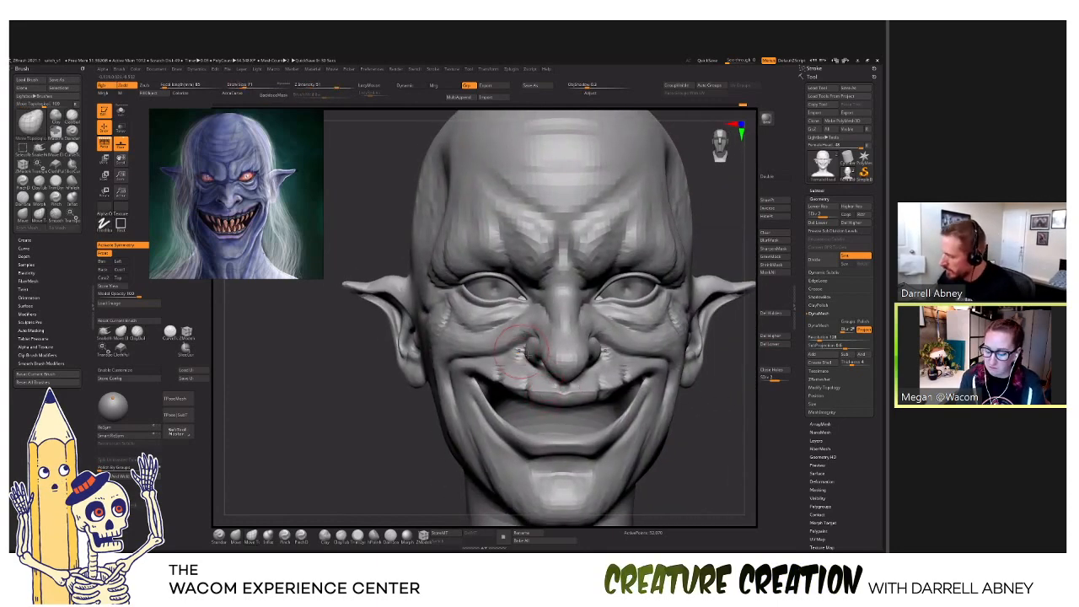
pyautogui.moveTo(525, 351); pyautogui.dragTo(524, 355, button='right')
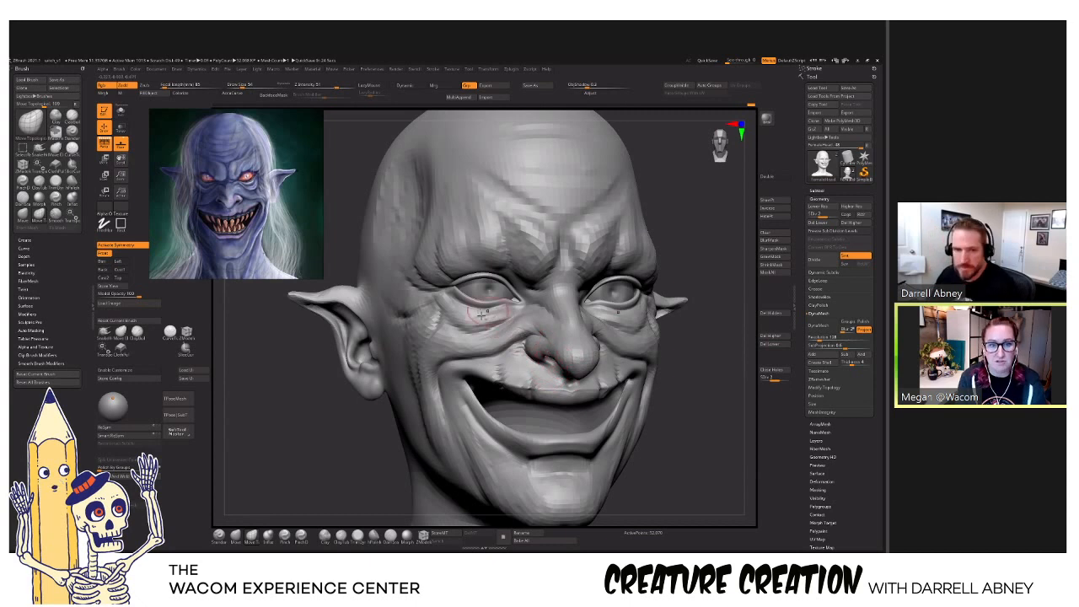
pyautogui.moveTo(481, 315)
pyautogui.keyDown('alt'); pyautogui.mouseDown(button='right')
pyautogui.moveTo(508, 343)
pyautogui.moveTo(524, 293)
pyautogui.mouseUp(button='right'); pyautogui.keyUp('alt')
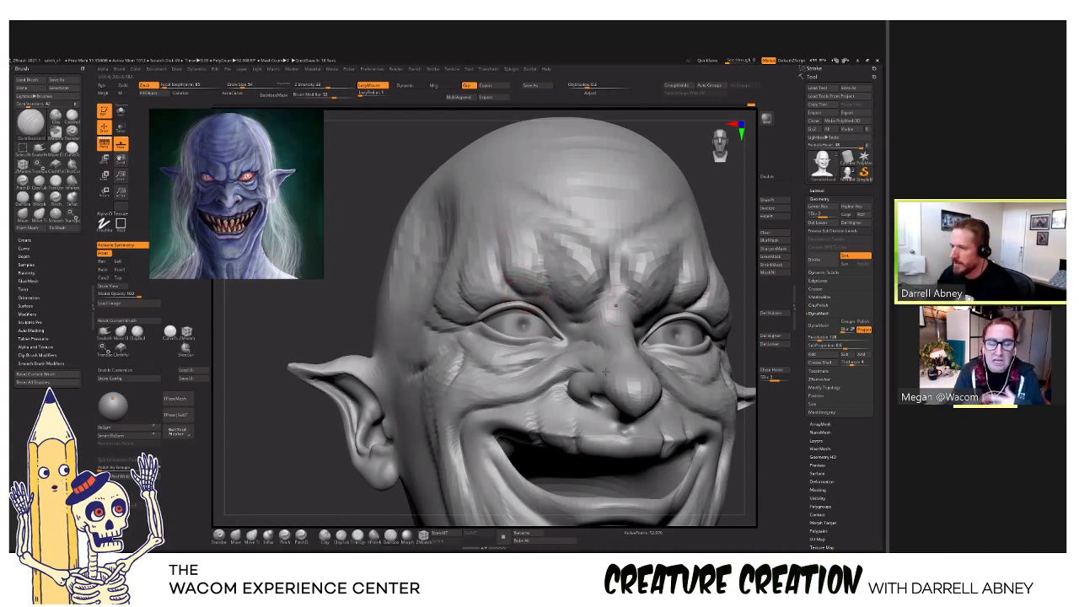
# Turn off symmetry and cut uneven horizontal wrinkles across the forehead with DamStandard.
pyautogui.moveTo(609, 381)
pyautogui.keyDown('ctrl'); pyautogui.mouseDown(button='right')
pyautogui.moveTo(604, 364)
pyautogui.moveTo(594, 369)
pyautogui.moveTo(612, 378)
pyautogui.moveTo(548, 432)
pyautogui.mouseUp(button='right'); pyautogui.keyUp('ctrl')
pyautogui.press('x')
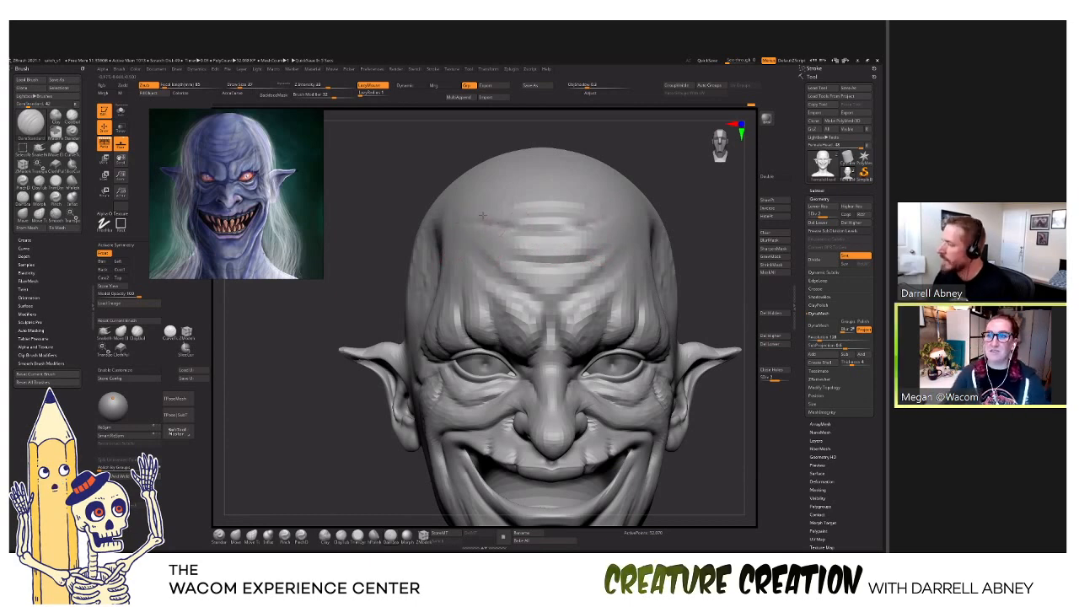
pyautogui.moveTo(613, 211); pyautogui.dragTo(576, 197, button='right')
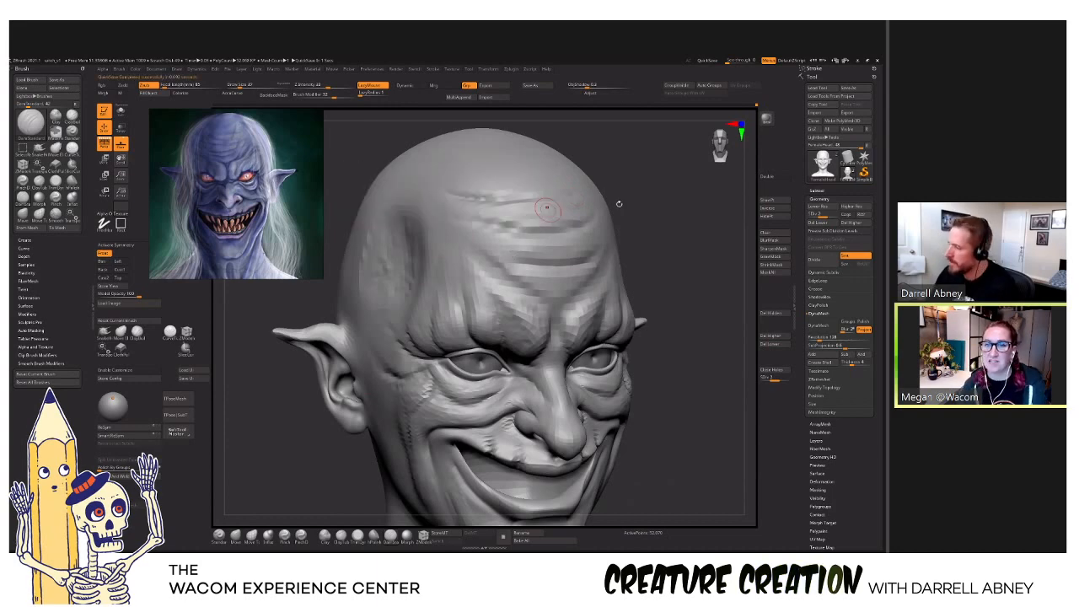
pyautogui.moveTo(619, 202); pyautogui.dragTo(647, 160, button='right')
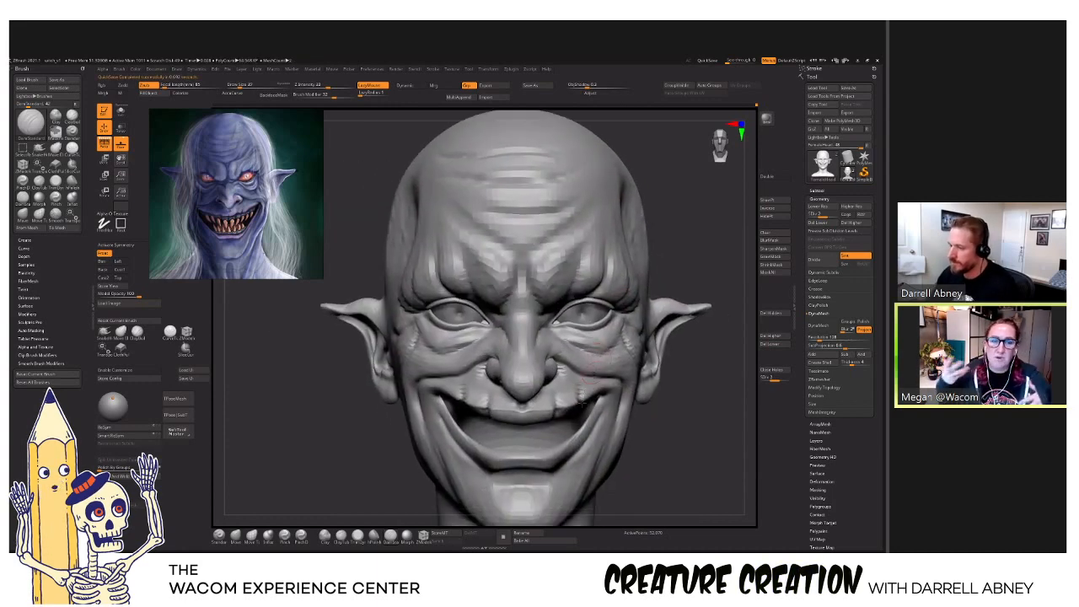
# Raise the bust to the next higher subdivision level and turn symmetry back on.
pyautogui.keyDown('alt'); pyautogui.moveTo(574, 413); pyautogui.dragTo(578, 330, button='right'); pyautogui.keyUp('alt')
pyautogui.keyDown('alt'); pyautogui.moveTo(569, 440); pyautogui.dragTo(571, 376, button='right'); pyautogui.keyUp('alt')
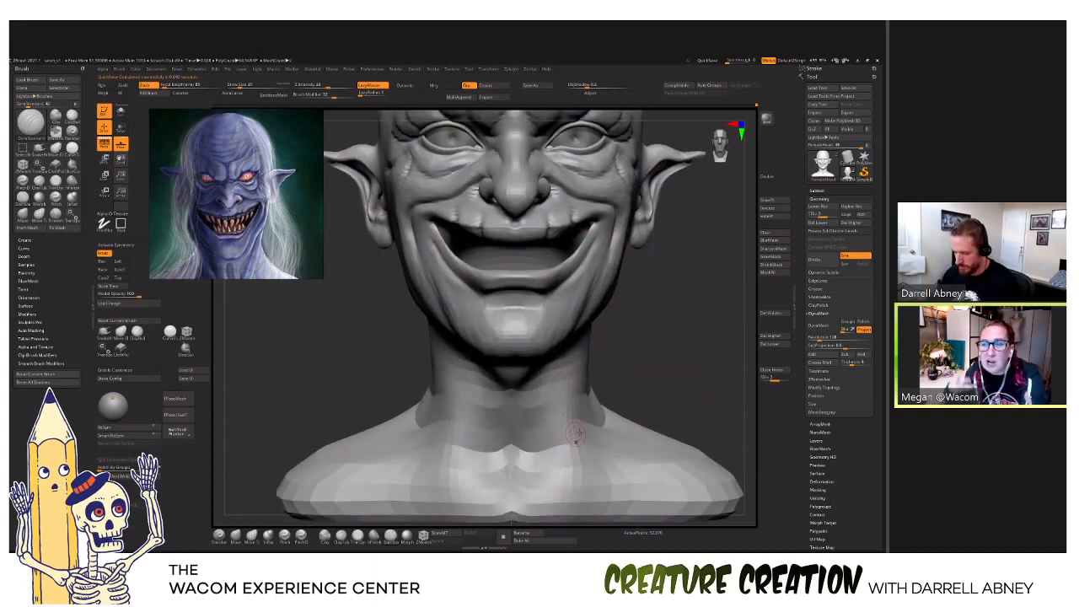
pyautogui.press('d')
pyautogui.moveTo(625, 398); pyautogui.dragTo(556, 413, button='right')
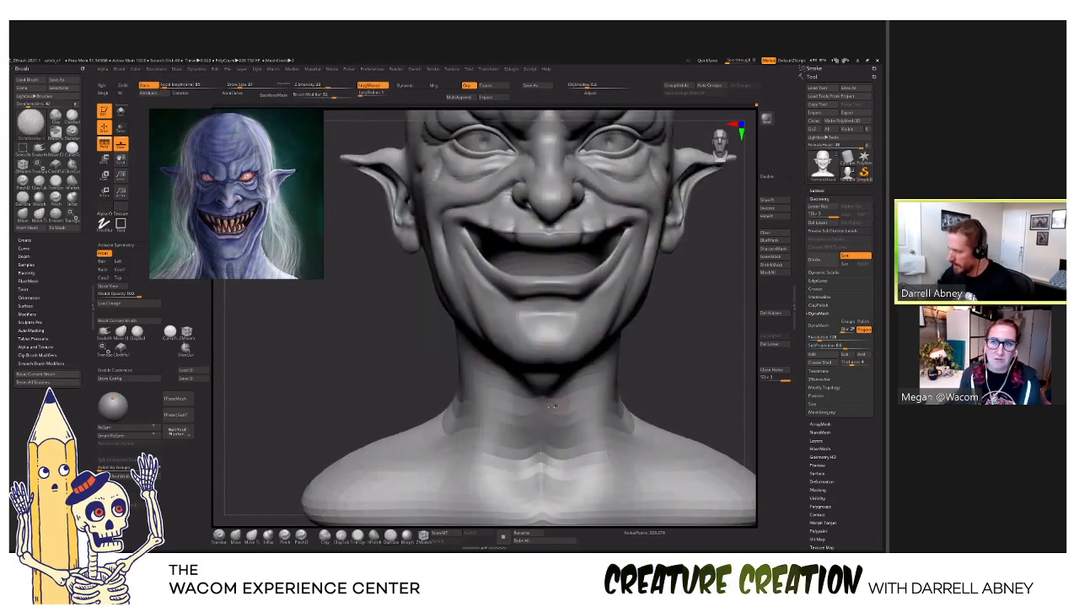
pyautogui.press('x')
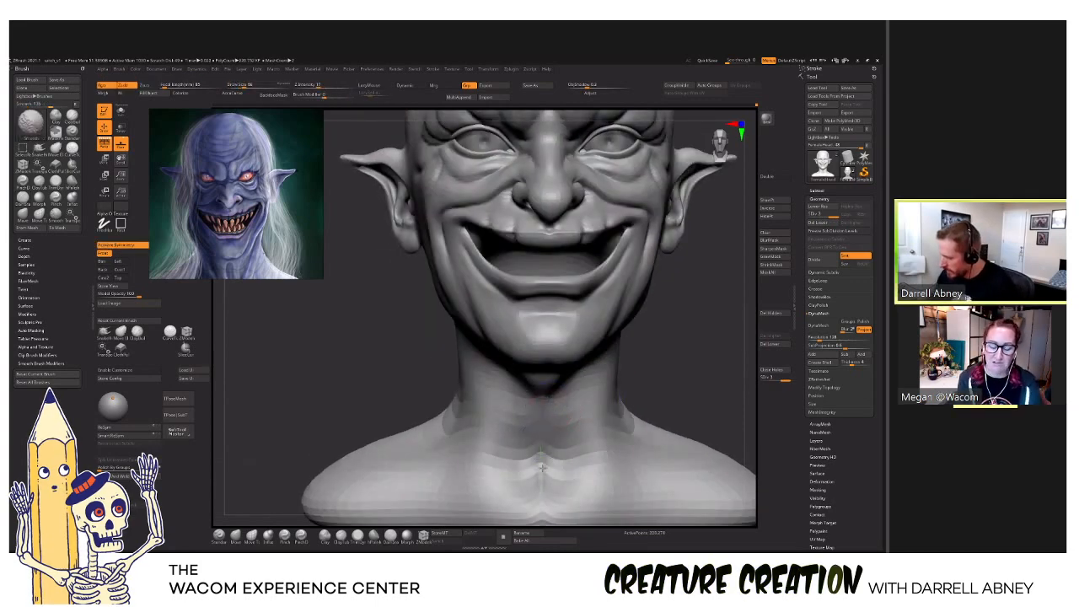
# Define the front of the neck with DamStandard, then refine the head's proportions with Move Topological.
pyautogui.keyDown('alt'); pyautogui.moveTo(581, 425); pyautogui.dragTo(558, 445, button='right'); pyautogui.keyUp('alt')
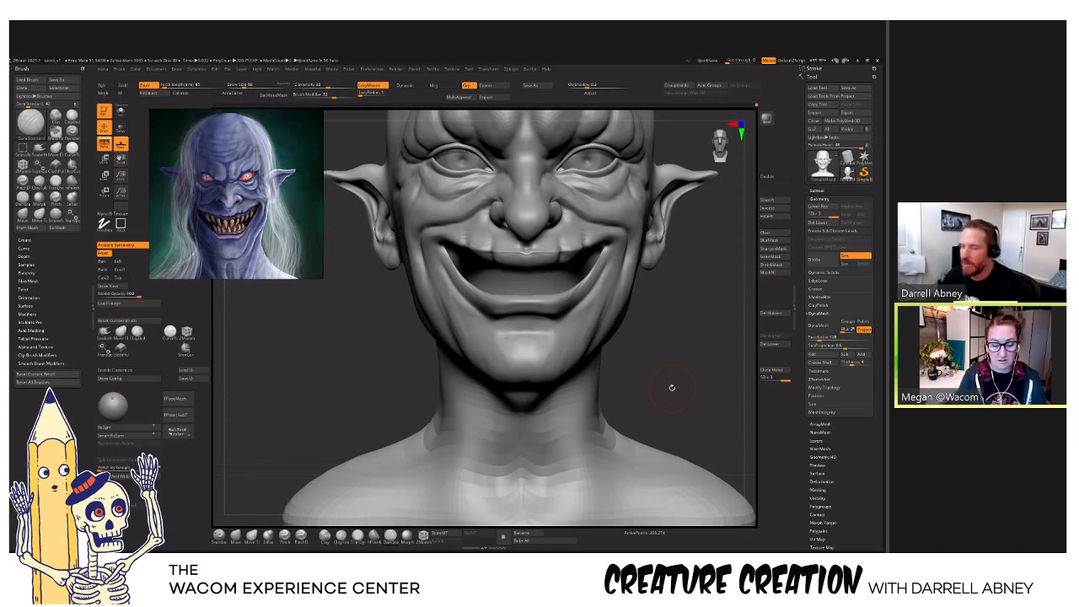
pyautogui.press('shift')
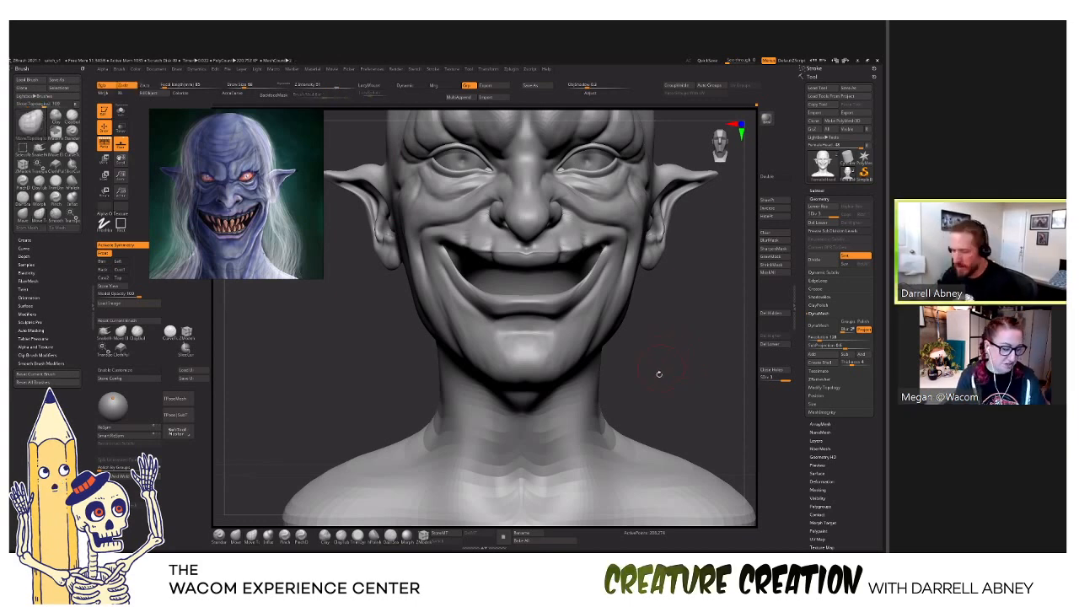
pyautogui.moveTo(664, 349); pyautogui.dragTo(659, 385)
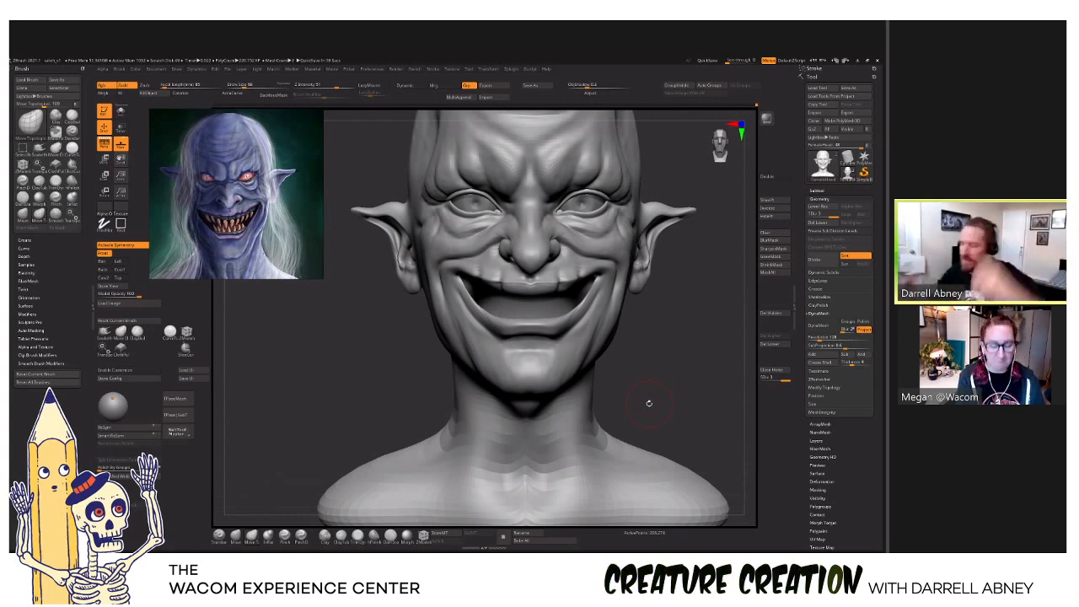
# Switch to the ClayBuildup brush and divide the bust's mesh into a fourth subdivision level.
pyautogui.moveTo(657, 352); pyautogui.dragTo(604, 383)
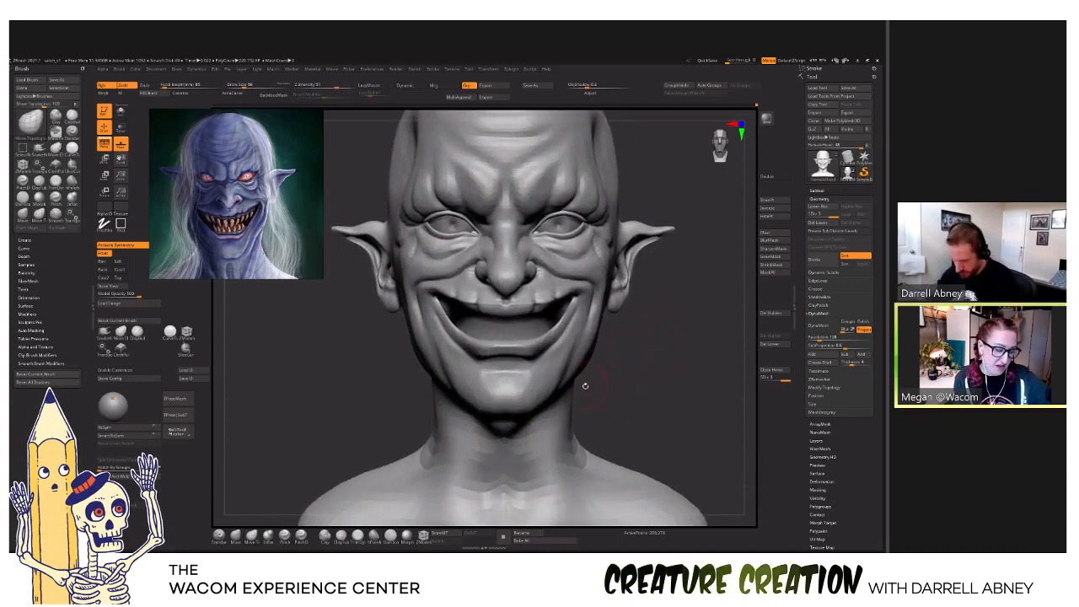
pyautogui.moveTo(585, 387); pyautogui.dragTo(508, 362)
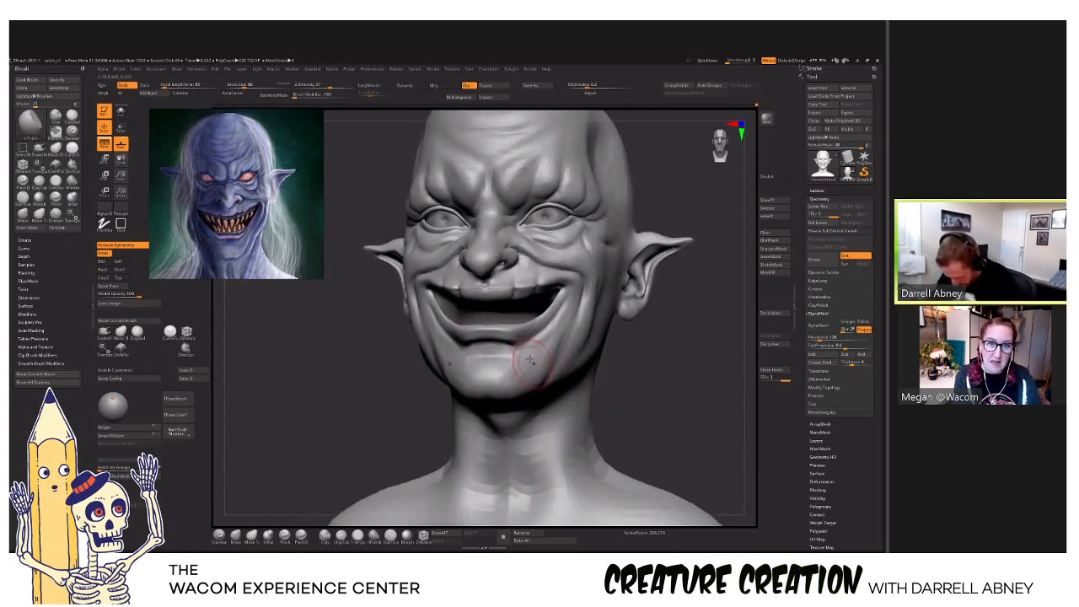
pyautogui.press('b')
pyautogui.press('c')
pyautogui.press('b')
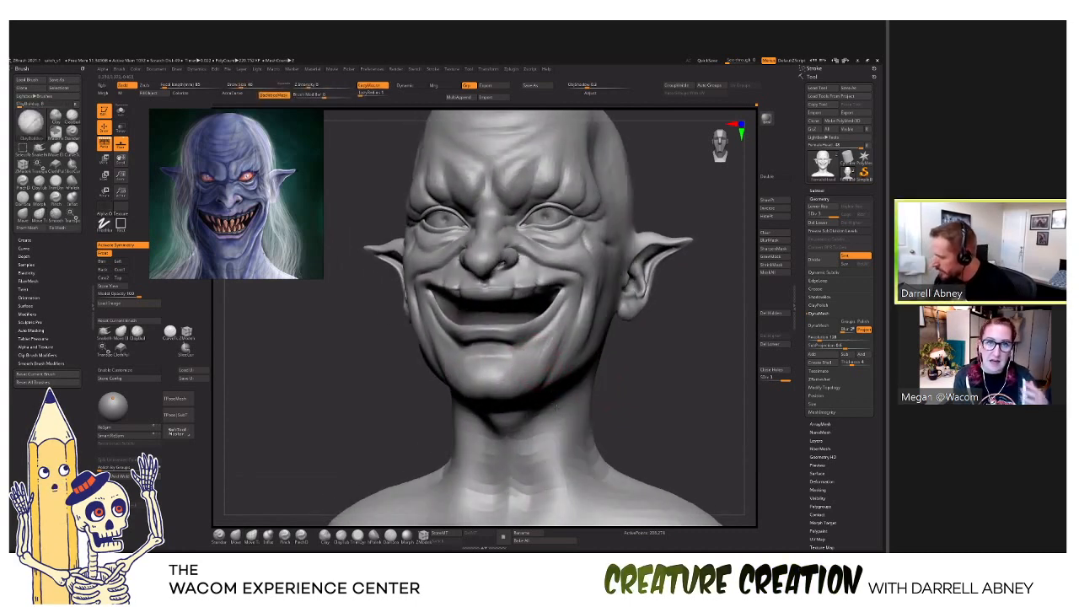
pyautogui.press('f')
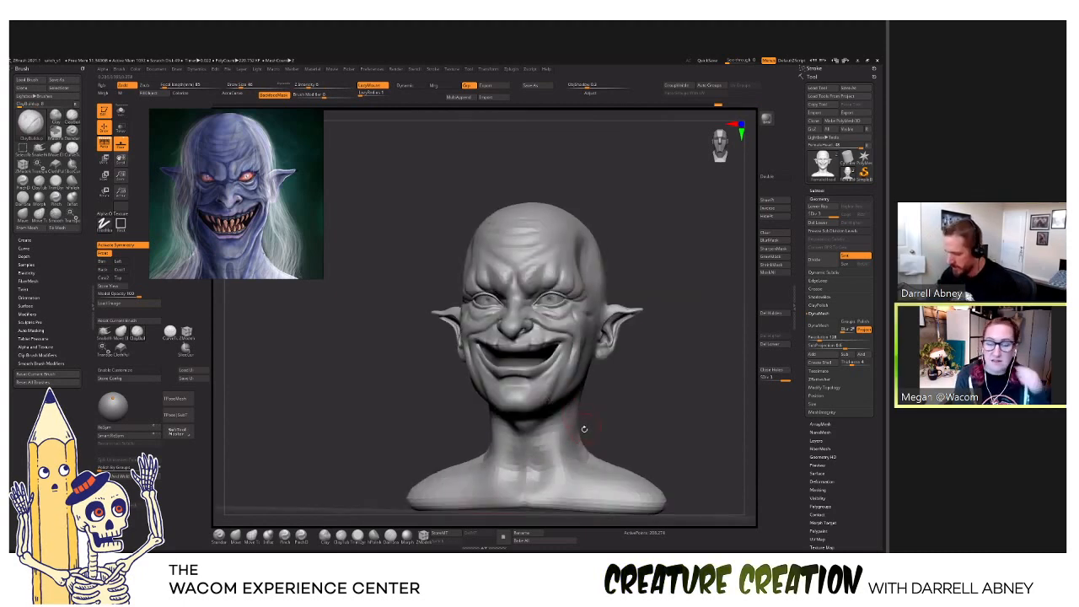
pyautogui.press('ctrl')
pyautogui.hotkey('ctrl', 'd')
pyautogui.keyDown('alt'); pyautogui.moveTo(582, 427); pyautogui.dragTo(584, 401); pyautogui.keyUp('alt')
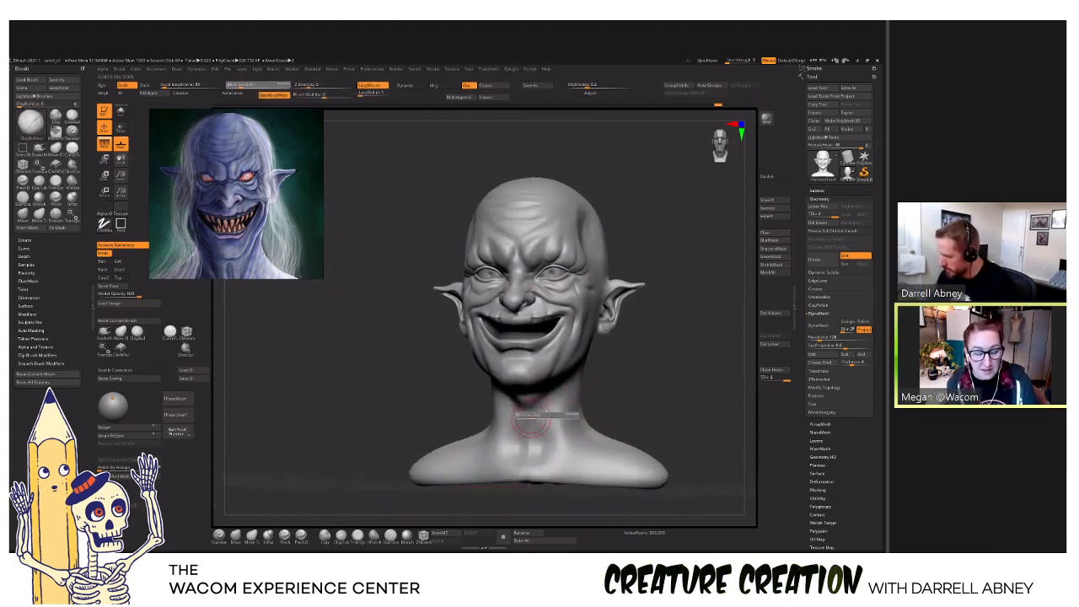
# Turn off LazyMouse and build up the tendons and muscles along the front and sides of the neck with ClayBuildup.
pyautogui.press('shift')
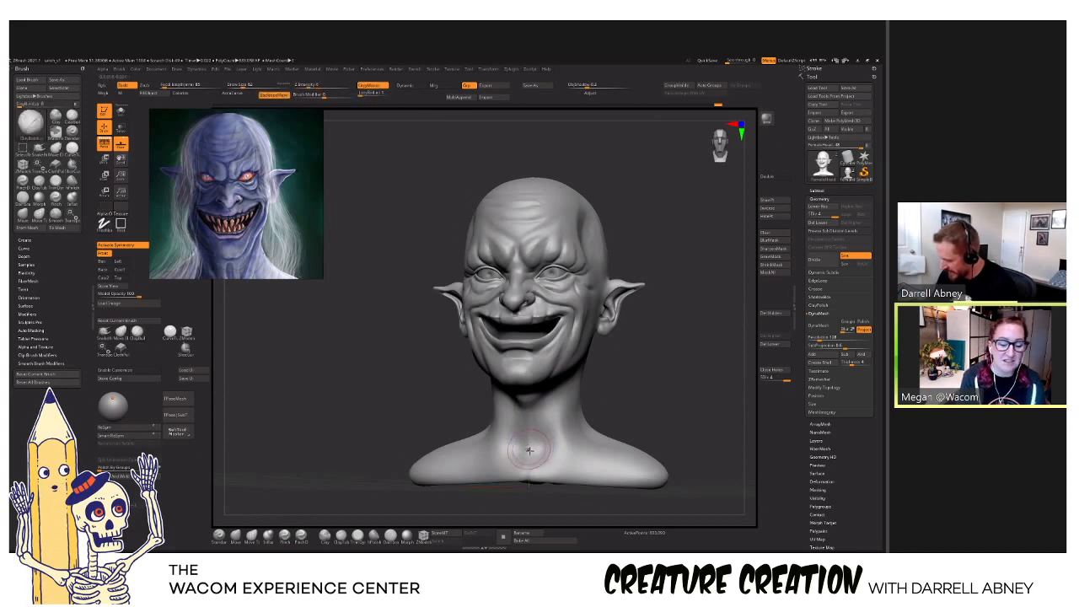
pyautogui.keyDown('shift'); pyautogui.moveTo(534, 453); pyautogui.dragTo(530, 452, button='right'); pyautogui.keyUp('shift')
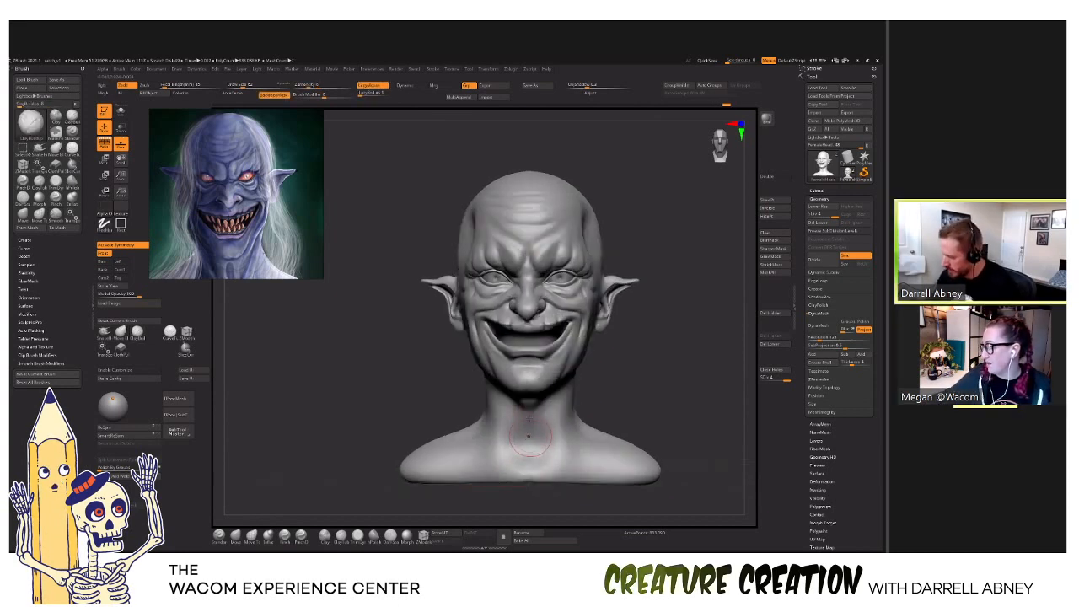
pyautogui.hotkey('ctrl', 'z')
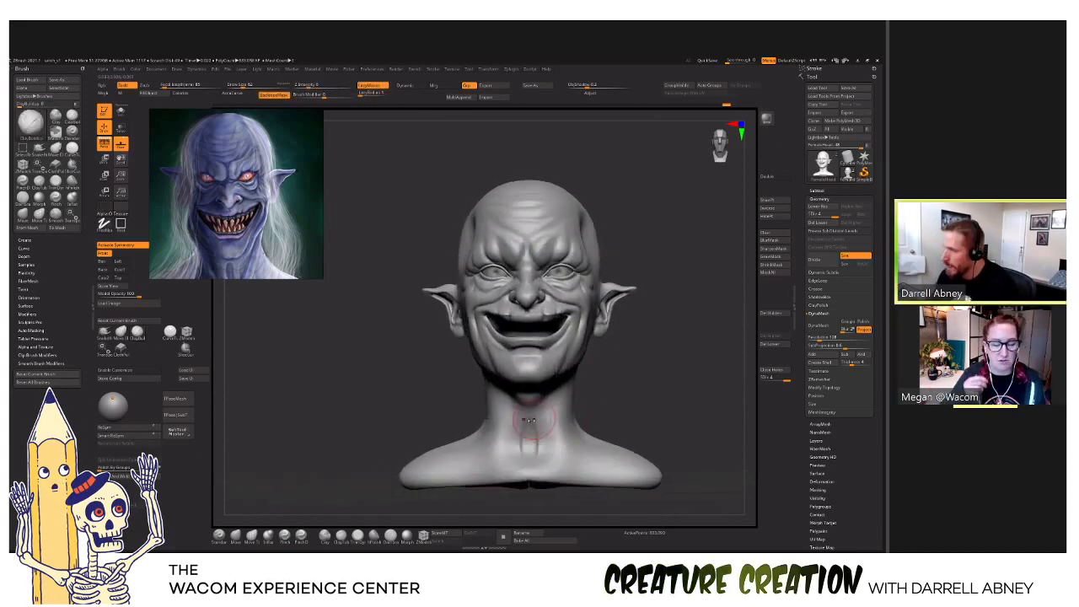
pyautogui.click(372, 86)
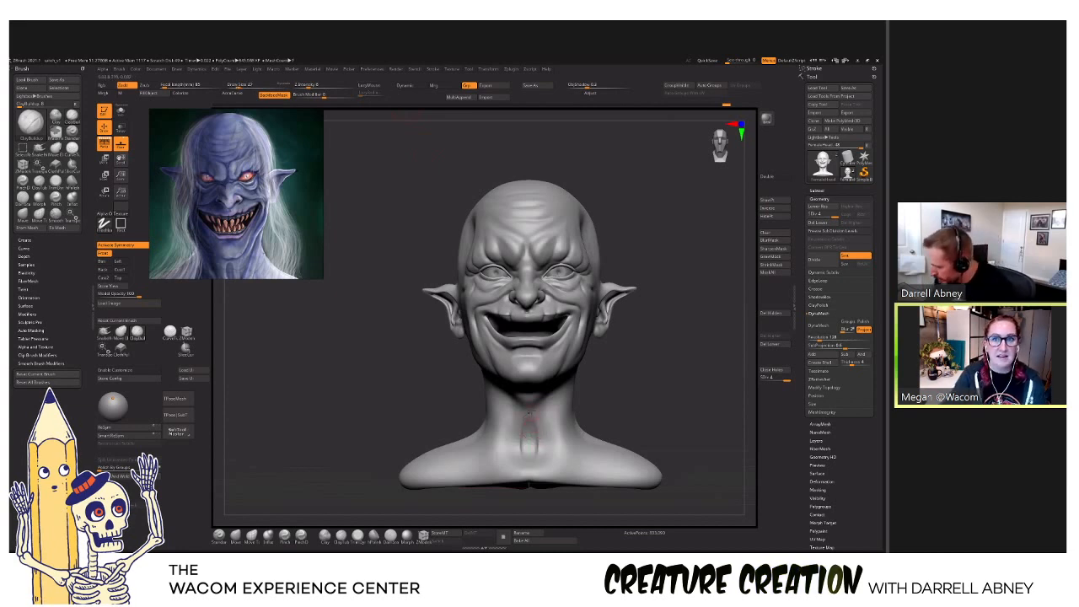
pyautogui.moveTo(534, 423); pyautogui.dragTo(545, 399, button='right')
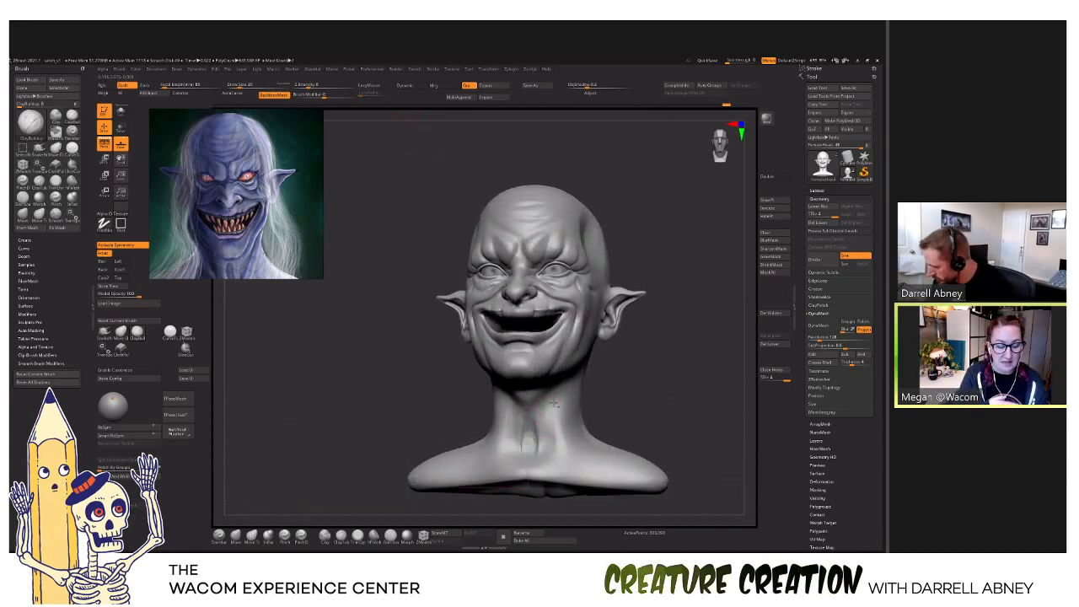
pyautogui.moveTo(564, 398)
pyautogui.mouseDown()
pyautogui.moveTo(549, 436)
pyautogui.moveTo(568, 393)
pyautogui.mouseUp()
pyautogui.moveTo(569, 391)
pyautogui.mouseDown(button='right')
pyautogui.moveTo(548, 414)
pyautogui.moveTo(549, 386)
pyautogui.mouseUp(button='right')
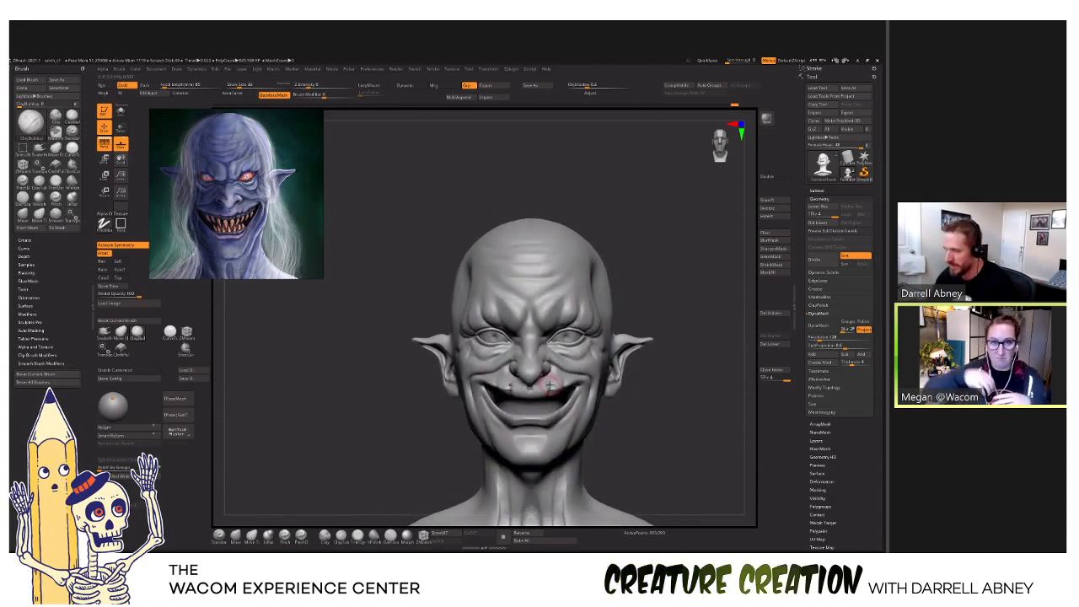
# Drop the bust to the lowest subdivision level and reshape the brows and eye area with Move Topological, using smaller brush sizes.
pyautogui.hotkey('shift', 'd')
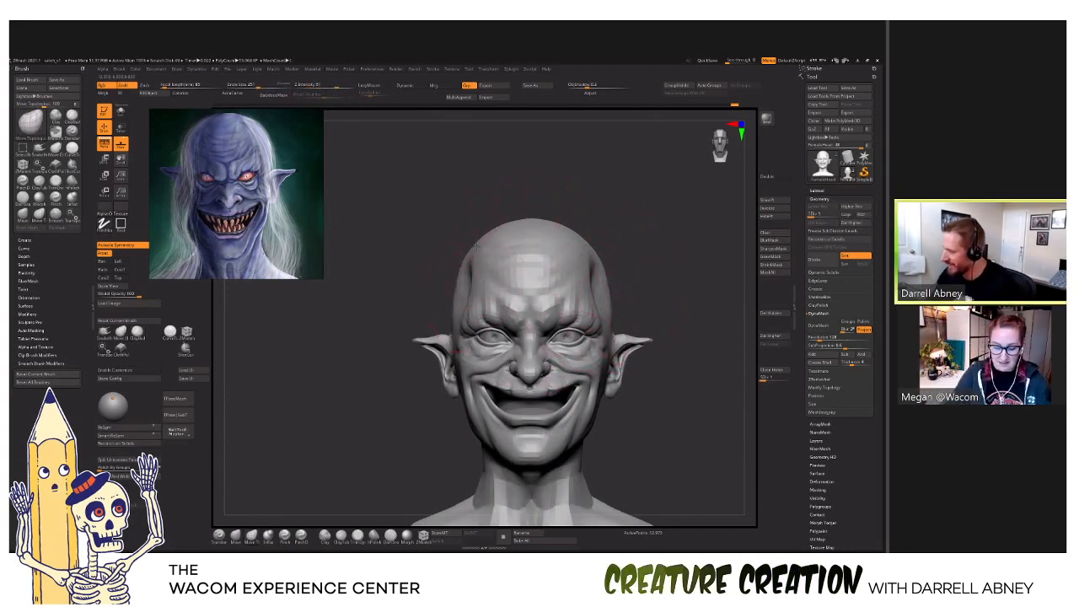
pyautogui.press('d')
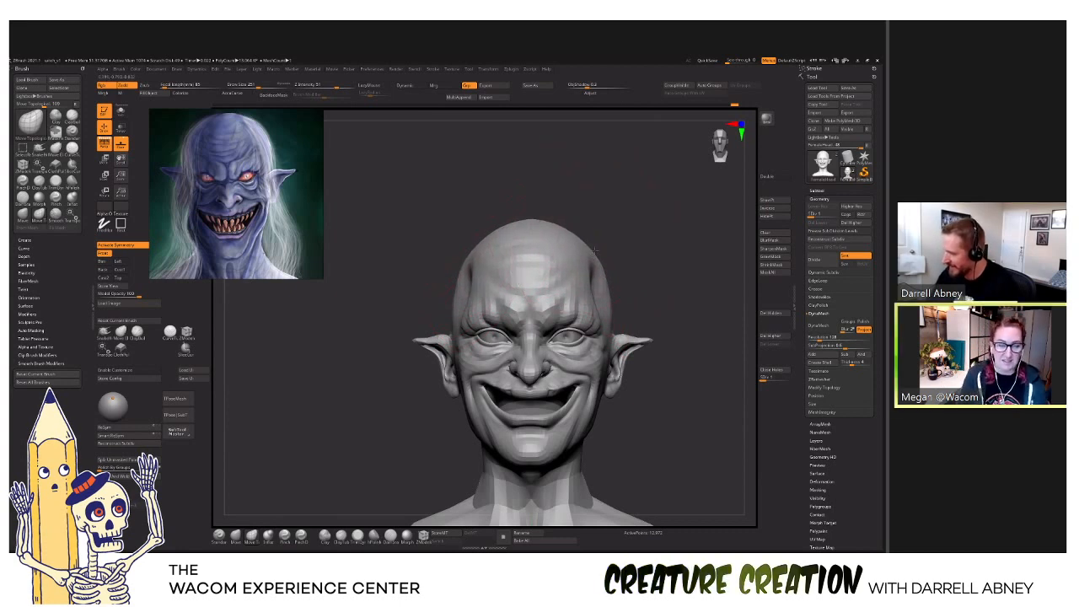
pyautogui.press('s')
pyautogui.moveTo(489, 326); pyautogui.dragTo(480, 326)
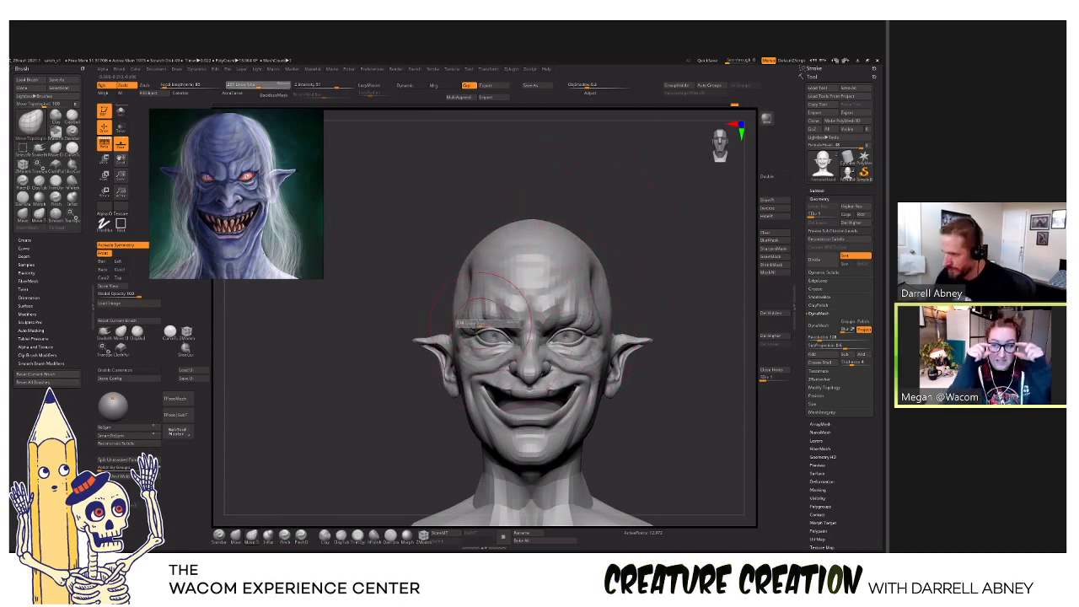
pyautogui.keyDown('ctrl'); pyautogui.moveTo(475, 328); pyautogui.dragTo(473, 337, button='right'); pyautogui.keyUp('ctrl')
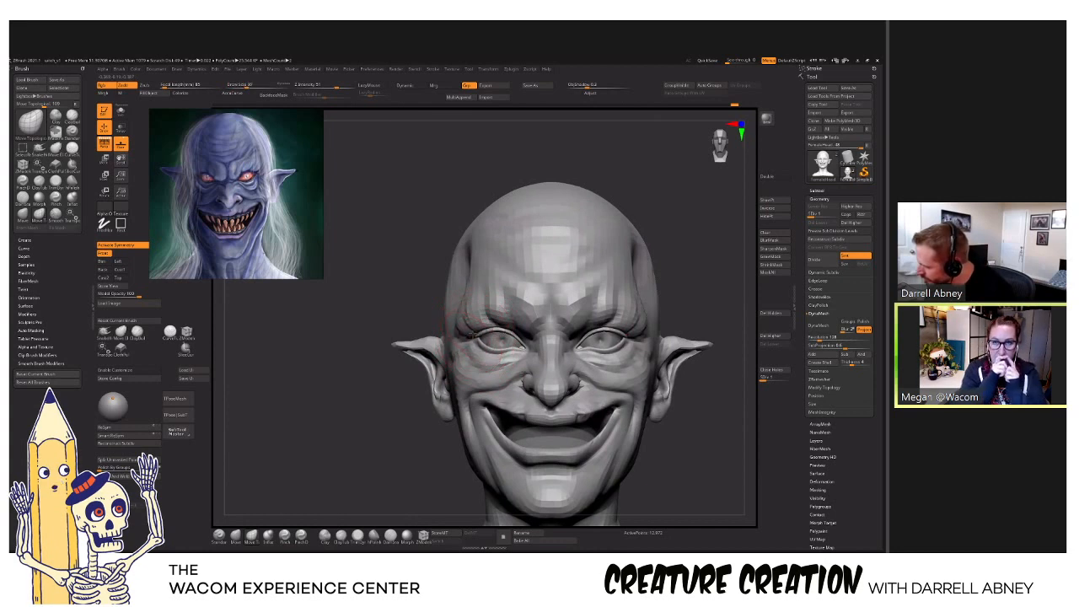
pyautogui.press('s')
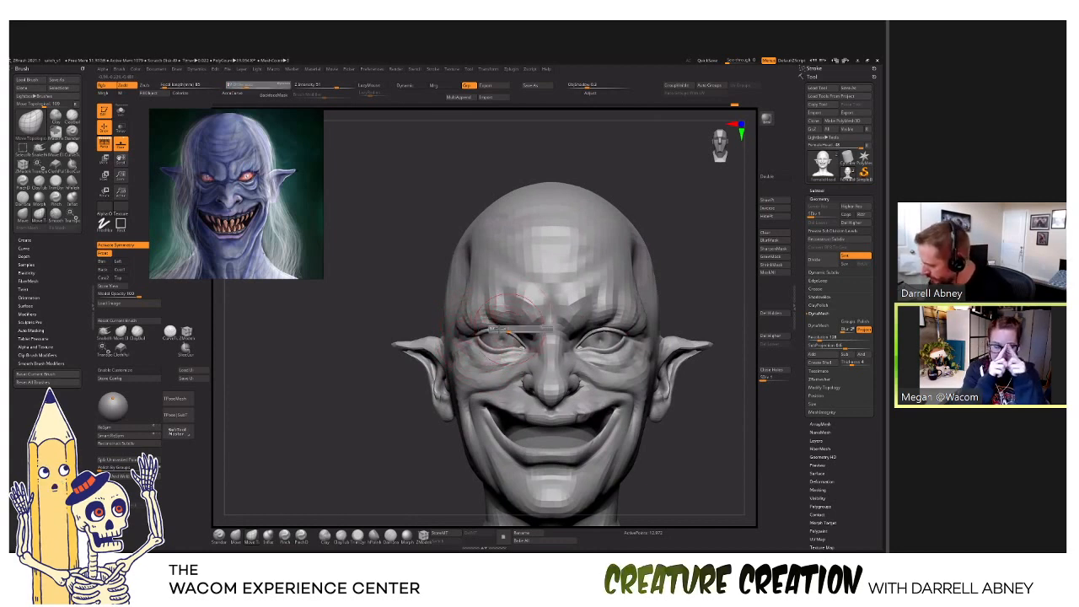
pyautogui.moveTo(506, 331); pyautogui.dragTo(501, 331)
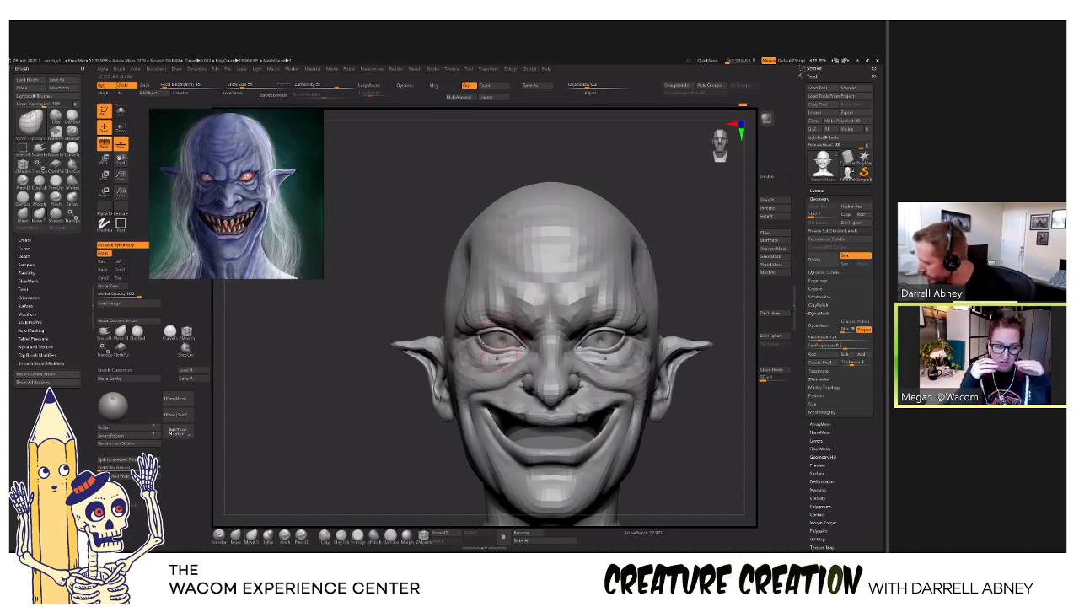
pyautogui.press('s')
pyautogui.moveTo(481, 340); pyautogui.dragTo(543, 338, button='right')
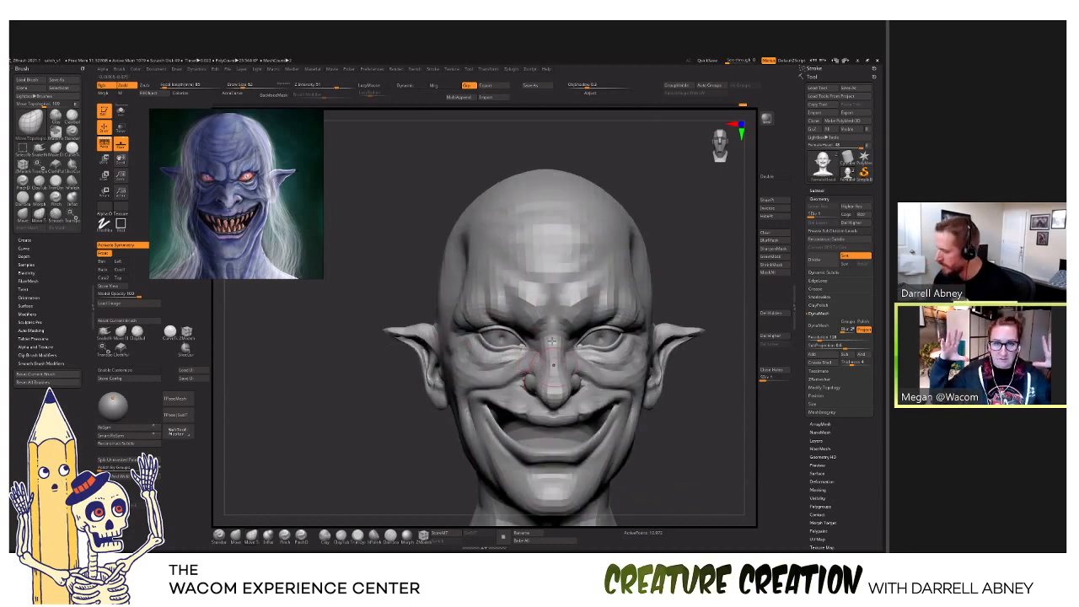
# Return to subdivision level 3 and refine the area between the brows and the nose bridge with Move Topological.
pyautogui.press('d')
pyautogui.press('d')
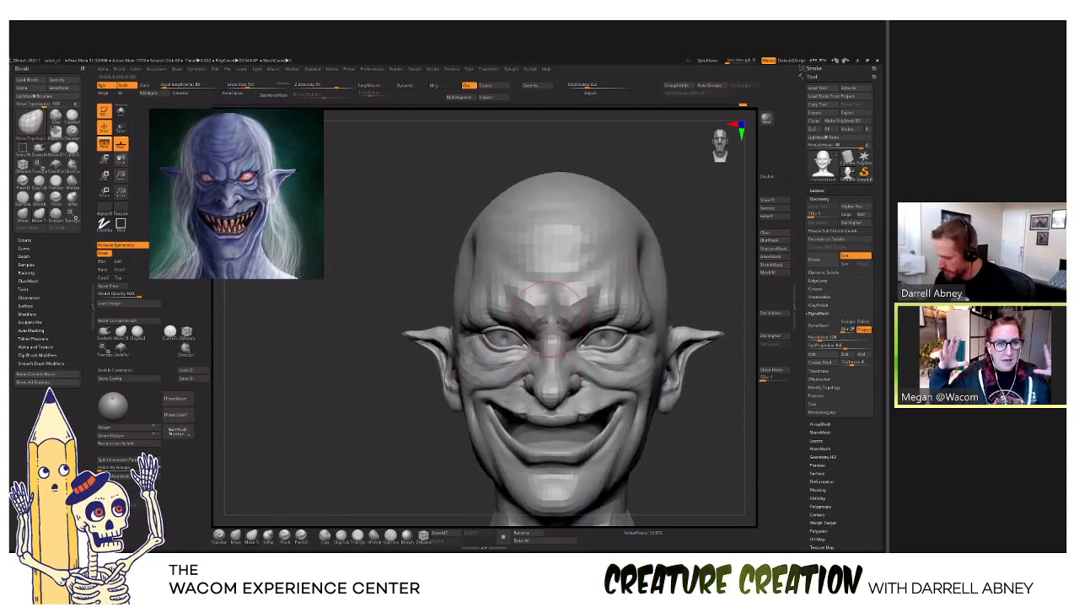
pyautogui.moveTo(548, 324); pyautogui.dragTo(564, 319, button='right')
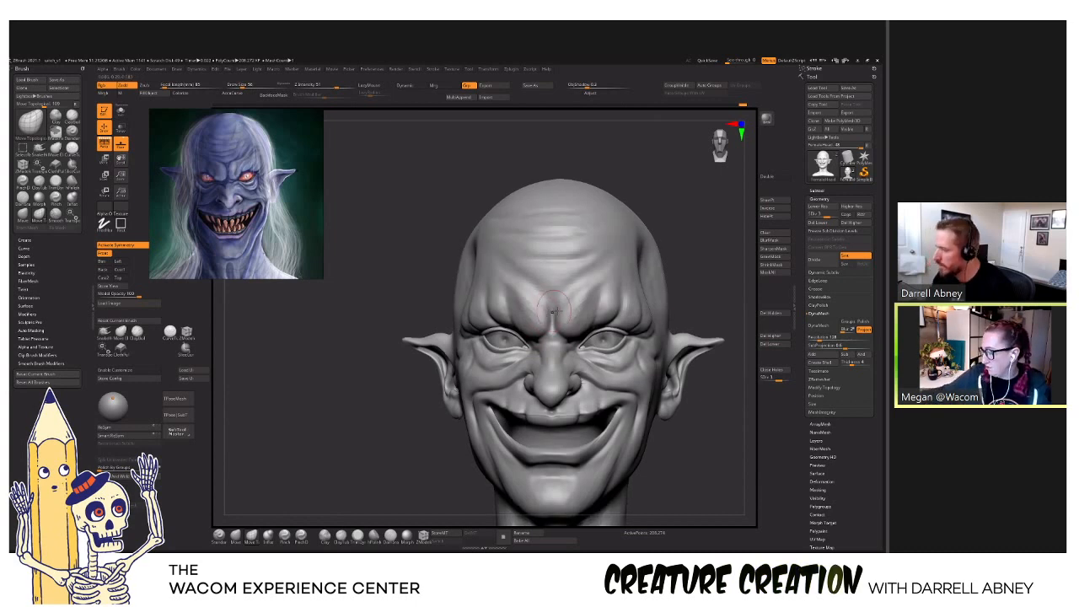
pyautogui.moveTo(570, 359); pyautogui.dragTo(519, 396, button='right')
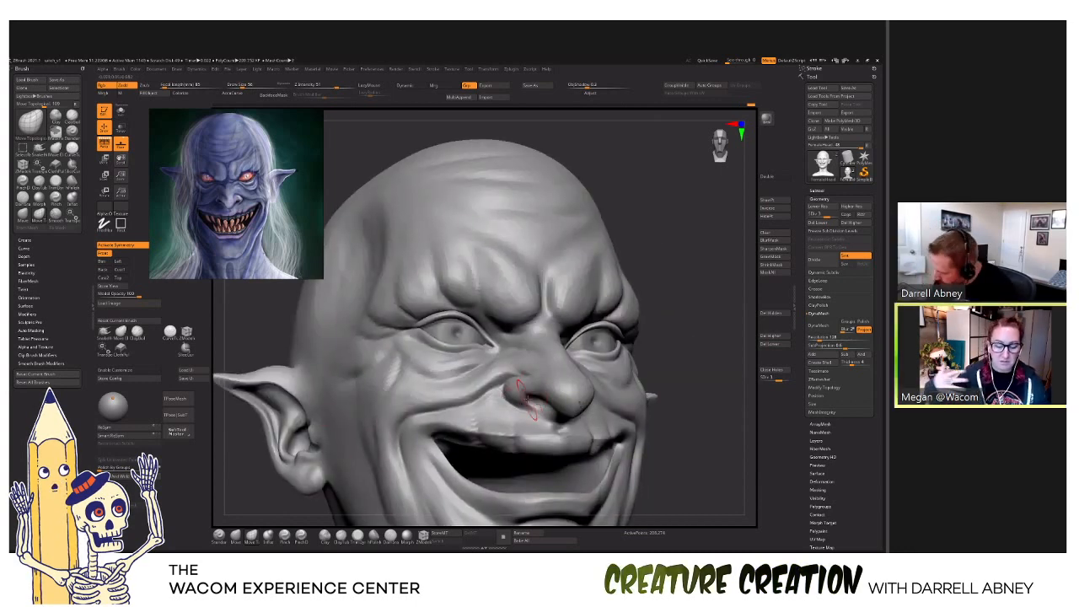
# Reshape the nostril wings with Move Topological at the lowest subdivision level, then compare the form at higher levels.
pyautogui.hotkey('shift', 'd')
pyautogui.hotkey('shift', 'd')
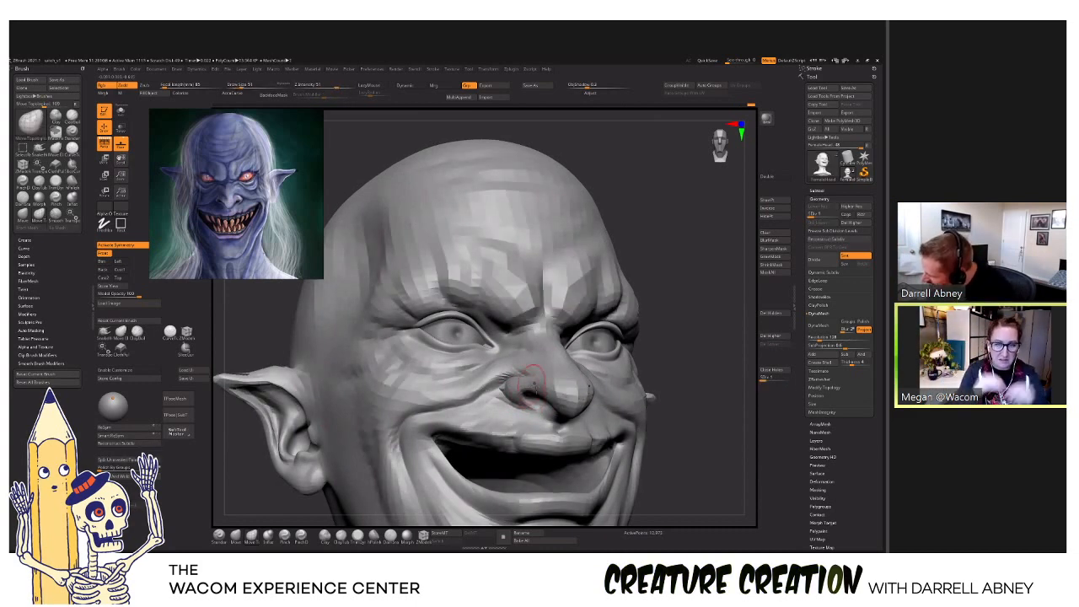
pyautogui.moveTo(540, 386)
pyautogui.mouseDown(button='right')
pyautogui.moveTo(594, 392)
pyautogui.moveTo(556, 393)
pyautogui.mouseUp(button='right')
pyautogui.press('d')
pyautogui.press('d')
pyautogui.hotkey('shift', 'd')
pyautogui.press('d')
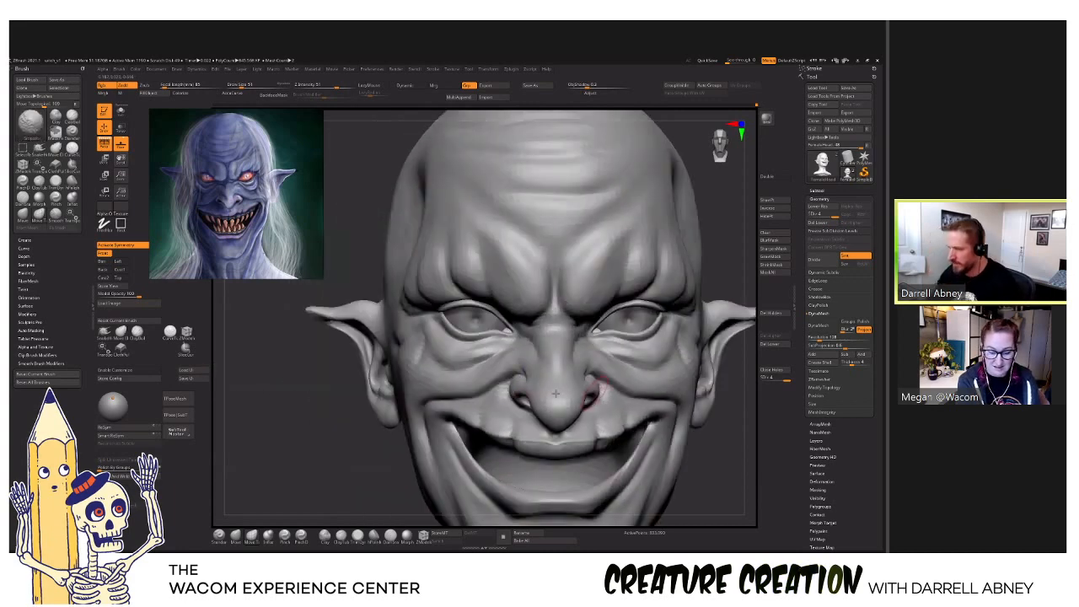
pyautogui.hotkey('shift', 'd')
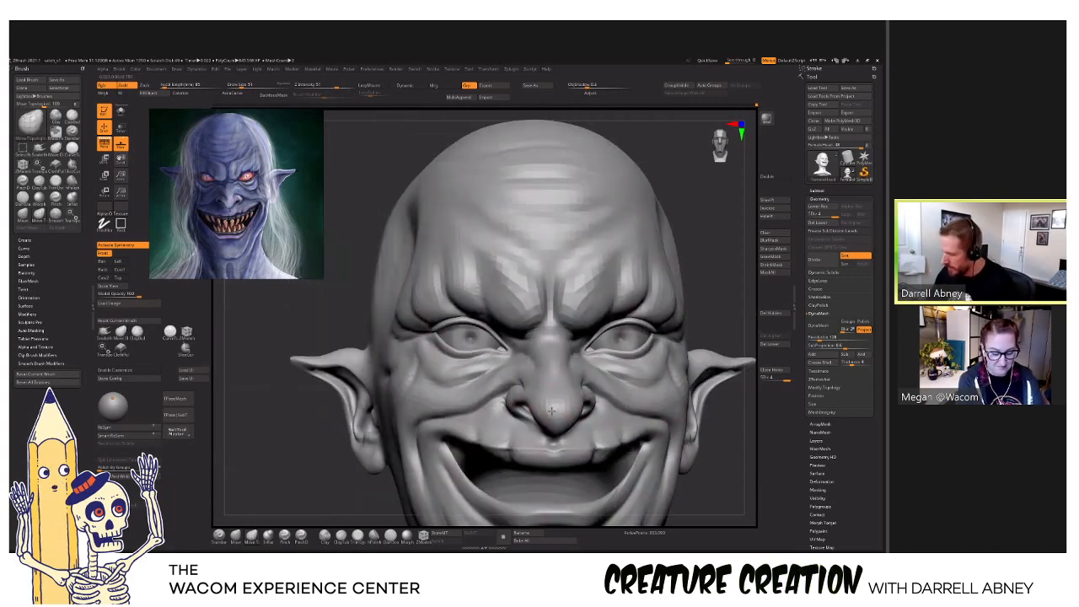
# Refine the nose tip, nostrils and nose profile with Move Topological at subdivision level 2.
pyautogui.moveTo(549, 405); pyautogui.dragTo(544, 417, button='right')
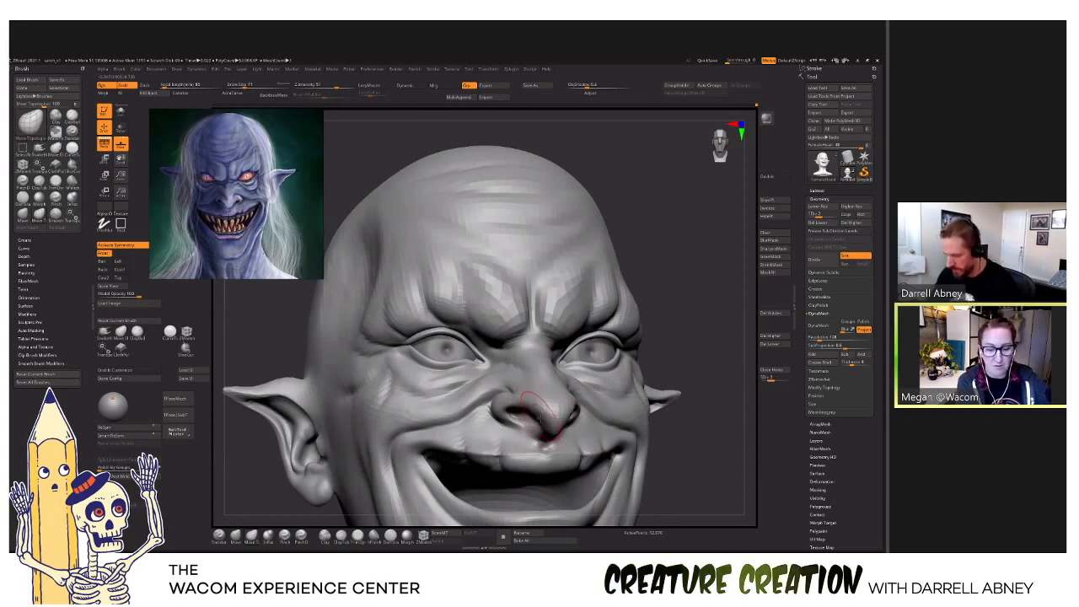
pyautogui.moveTo(540, 417)
pyautogui.mouseDown(button='right')
pyautogui.moveTo(561, 392)
pyautogui.moveTo(540, 413)
pyautogui.moveTo(580, 403)
pyautogui.mouseUp(button='right')
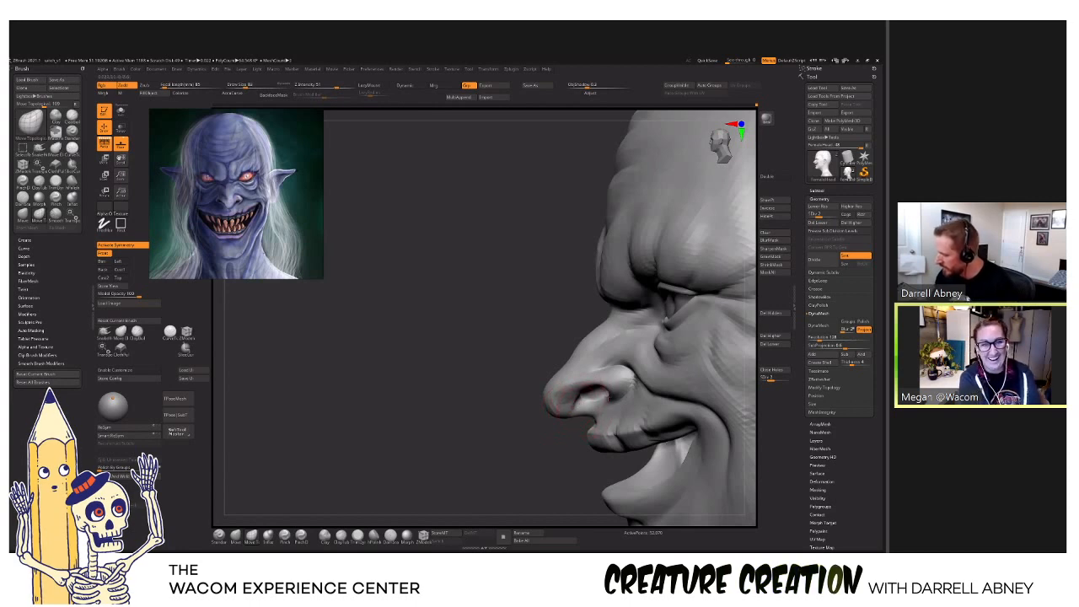
pyautogui.moveTo(591, 377); pyautogui.dragTo(562, 384, button='right')
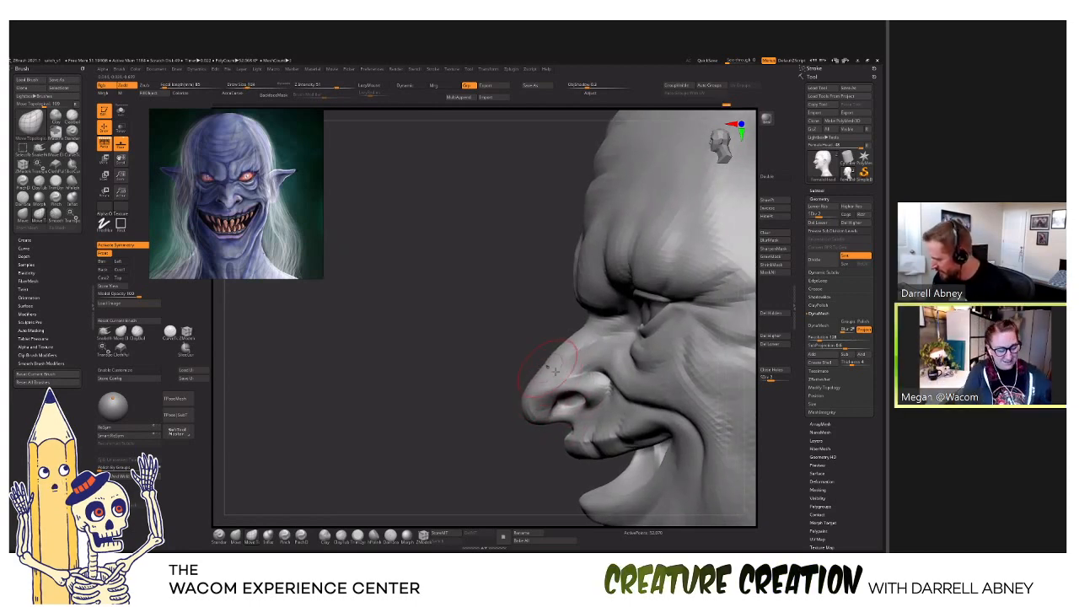
pyautogui.moveTo(552, 390)
pyautogui.mouseDown(button='right')
pyautogui.moveTo(540, 388)
pyautogui.moveTo(631, 387)
pyautogui.moveTo(655, 397)
pyautogui.mouseUp(button='right')
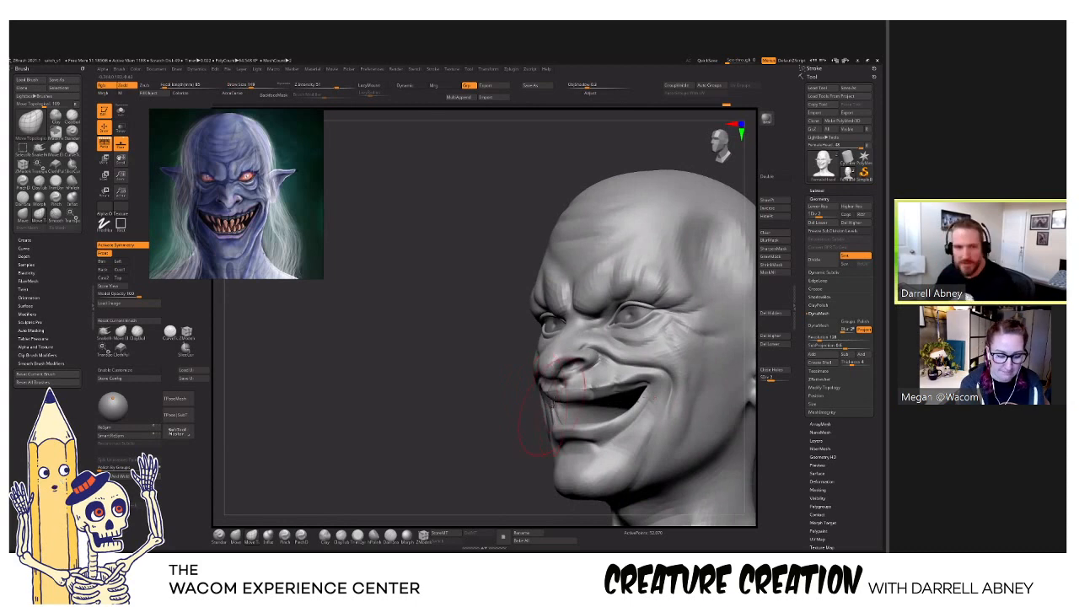
pyautogui.moveTo(547, 404); pyautogui.dragTo(553, 398, button='right')
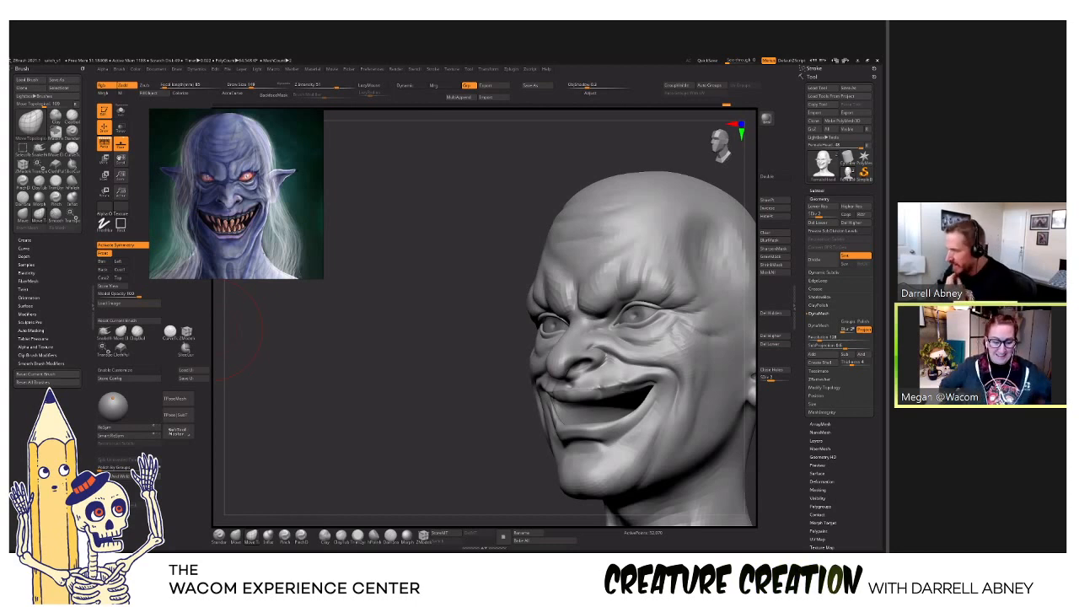
# Consult the collage of smiling-face references, then adjust the cheek and smile folds beside the mouth with Move Topological.
pyautogui.hotkey('alt', 'Tab')
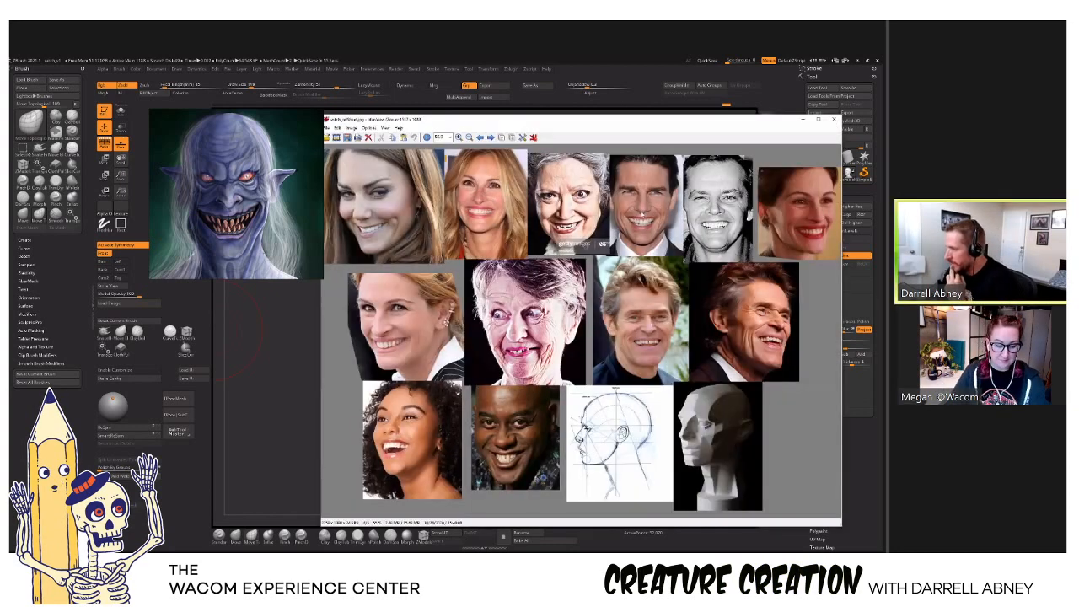
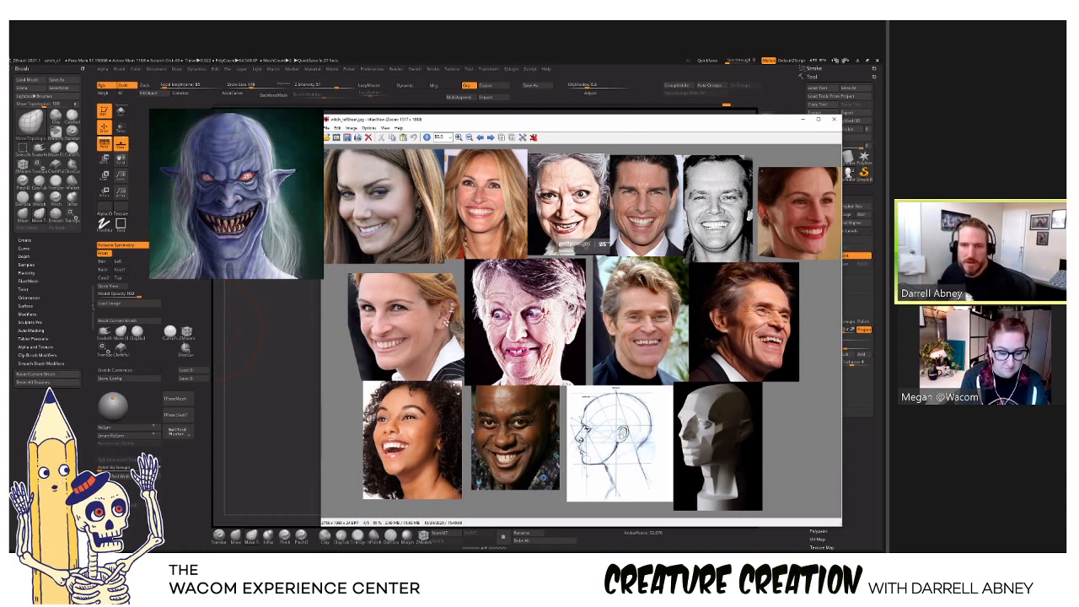
pyautogui.hotkey('alt', 'Tab')
pyautogui.moveTo(516, 390)
pyautogui.mouseDown()
pyautogui.moveTo(500, 355)
pyautogui.moveTo(506, 393)
pyautogui.mouseUp()
pyautogui.press('s')
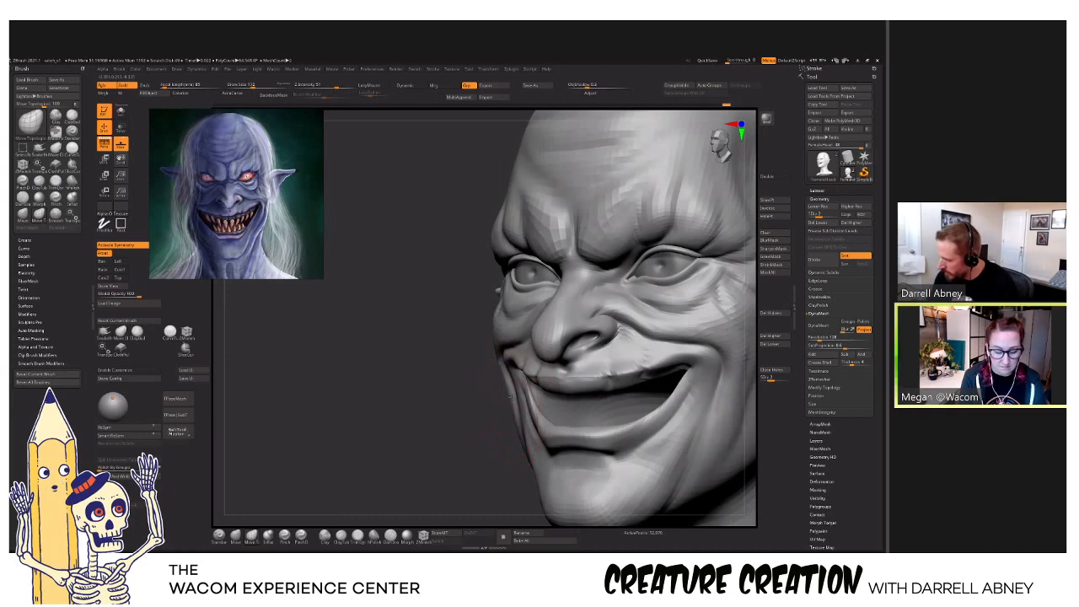
pyautogui.moveTo(524, 439); pyautogui.dragTo(522, 434, button='right')
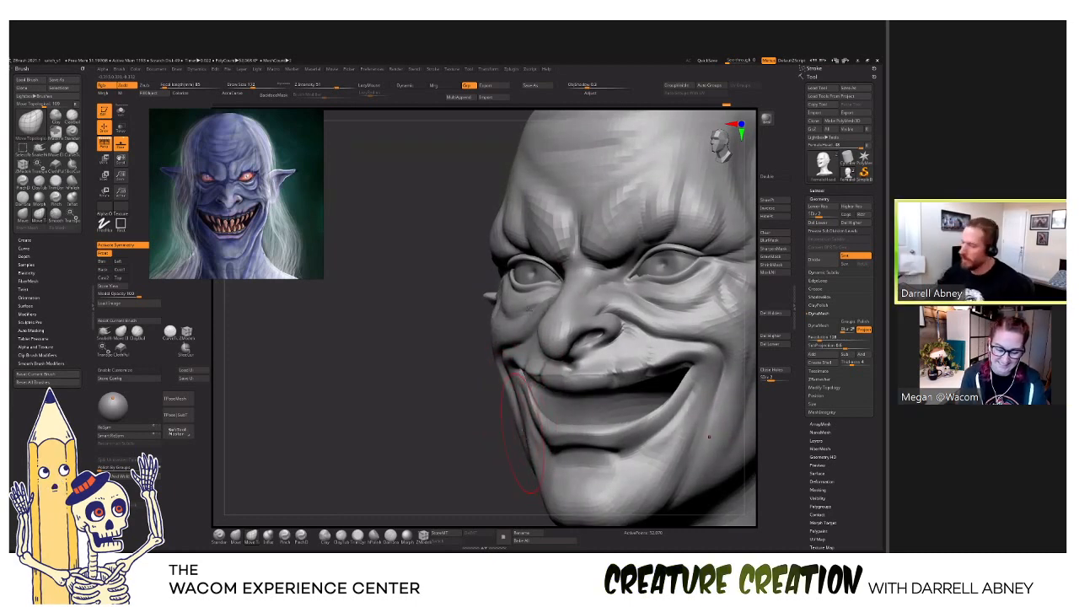
# Change the brush size and adjust the cheekbones and outer contour of the face below the eyes with Move Topological.
pyautogui.moveTo(476, 342); pyautogui.dragTo(497, 325, button='right')
pyautogui.press('s')
pyautogui.moveTo(497, 330); pyautogui.dragTo(489, 329)
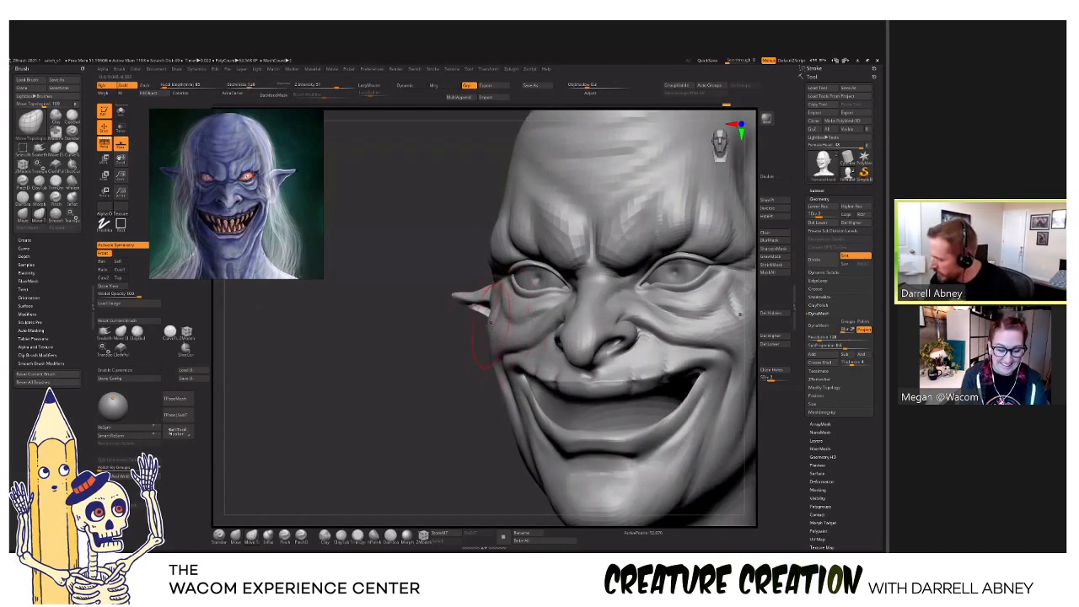
pyautogui.moveTo(481, 314); pyautogui.dragTo(486, 300, button='right')
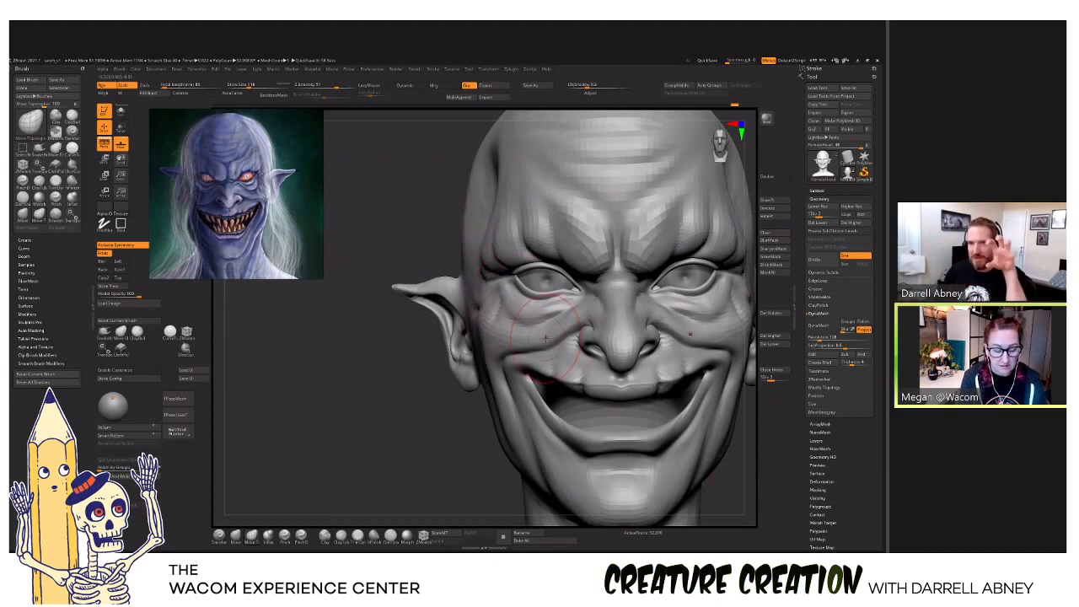
# Adjust the cheek, mouth and jaw contours with Move Topological from three-quarter angles at subdivision level 2.
pyautogui.moveTo(600, 340); pyautogui.dragTo(580, 340, button='right')
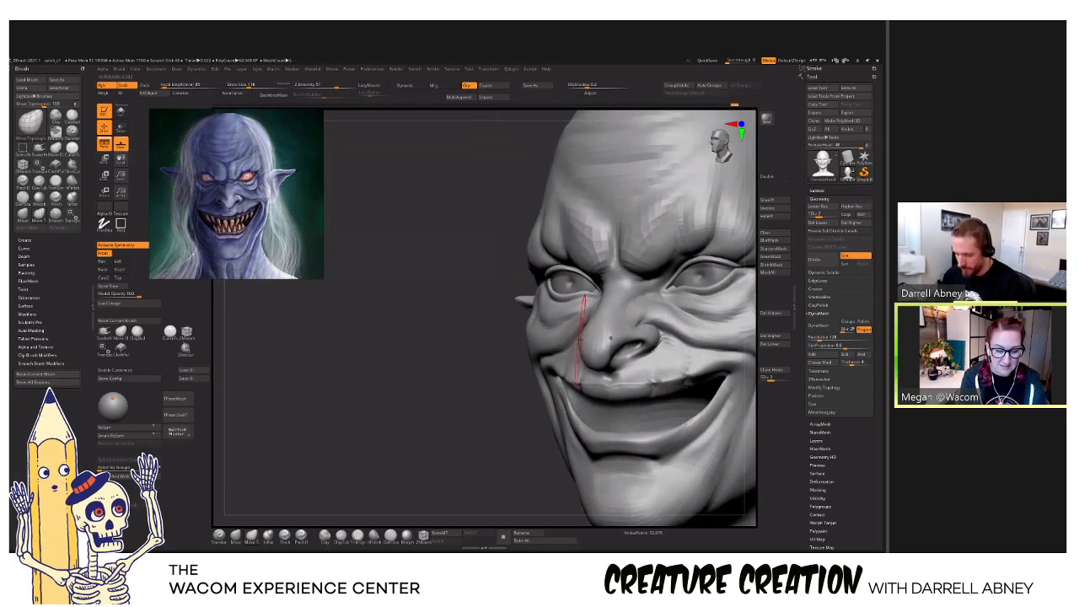
pyautogui.moveTo(530, 246)
pyautogui.mouseDown(button='right')
pyautogui.moveTo(542, 256)
pyautogui.moveTo(540, 227)
pyautogui.moveTo(557, 244)
pyautogui.moveTo(531, 275)
pyautogui.moveTo(475, 274)
pyautogui.moveTo(633, 382)
pyautogui.moveTo(505, 409)
pyautogui.mouseUp(button='right')
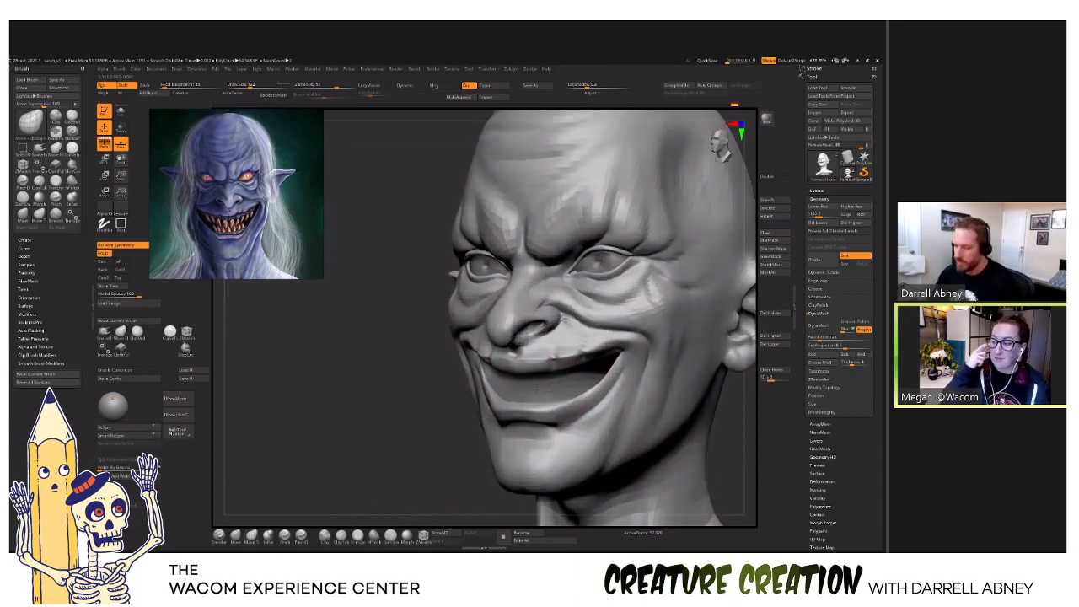
pyautogui.moveTo(512, 456); pyautogui.dragTo(493, 472)
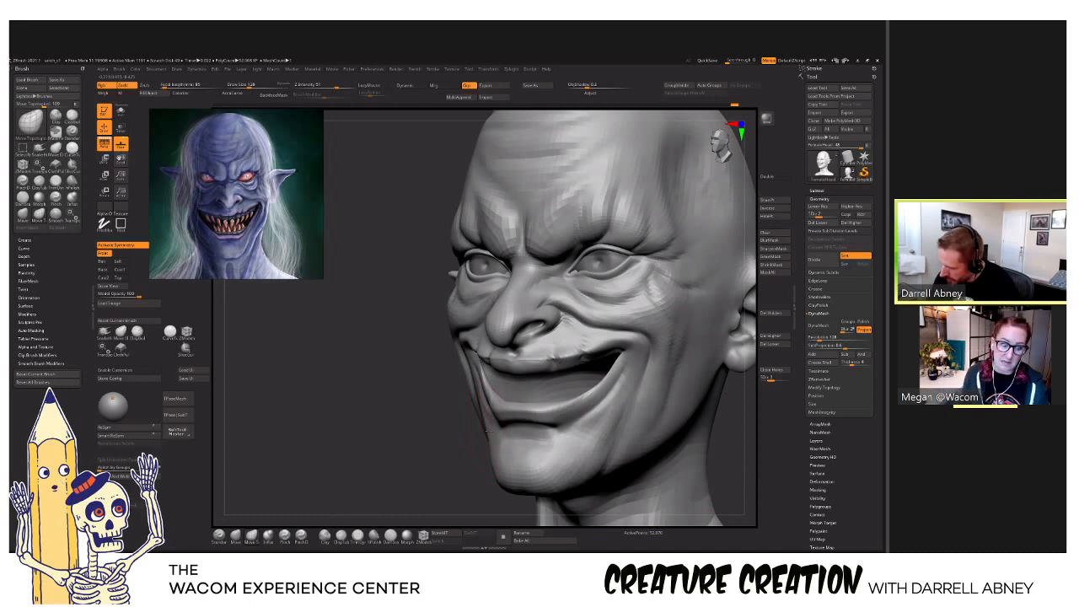
pyautogui.moveTo(463, 436); pyautogui.dragTo(479, 414, button='right')
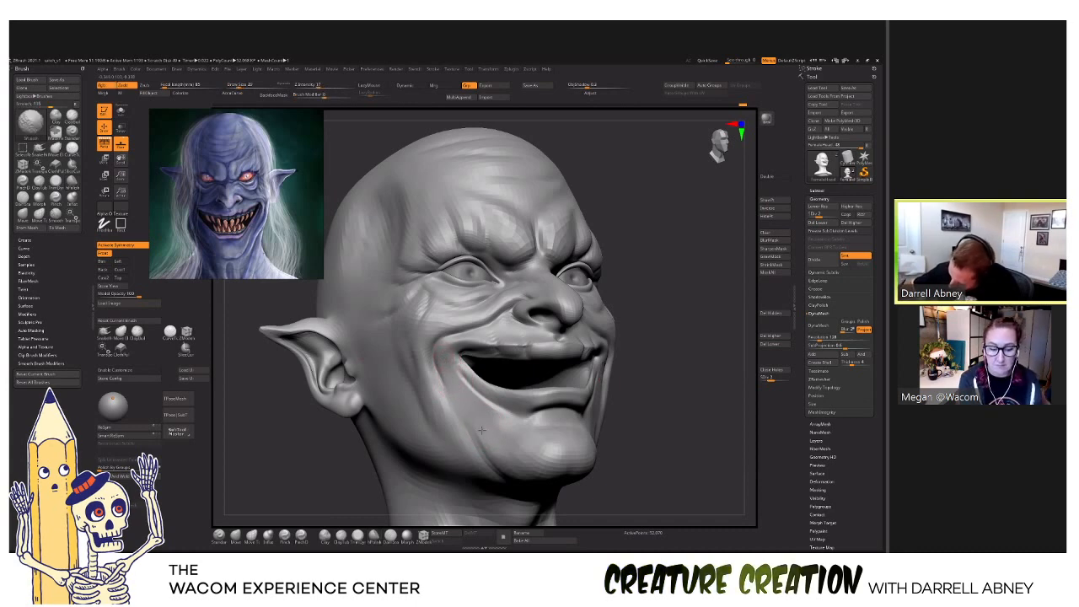
# Build up the smile fold running from the mouth corner toward the jaw with ClayBuildup and smooth it.
pyautogui.press('b')
pyautogui.press('c')
pyautogui.press('b')
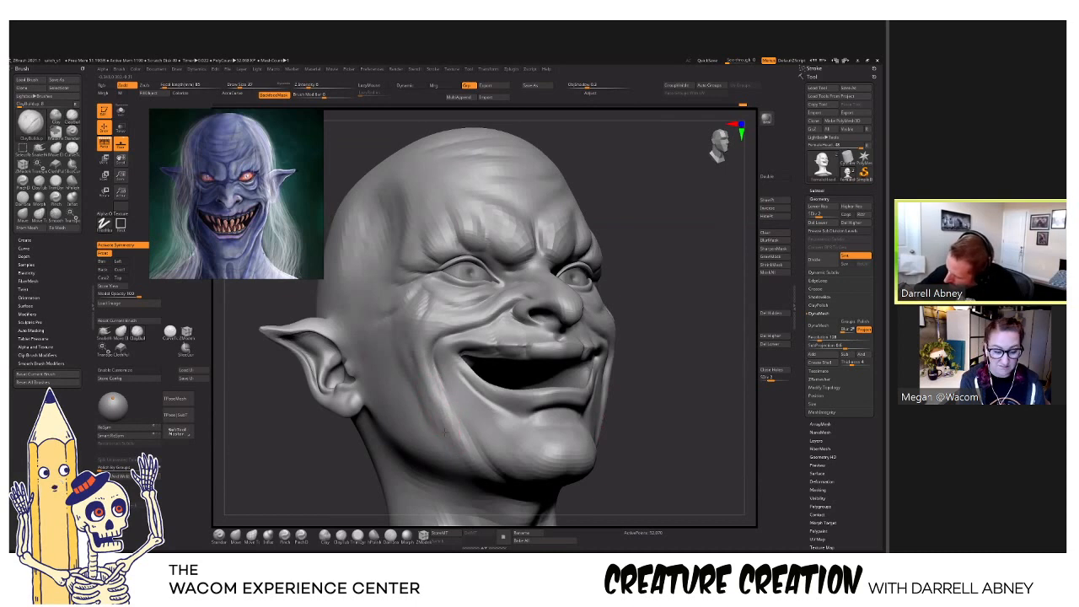
pyautogui.moveTo(447, 400)
pyautogui.mouseDown(button='right')
pyautogui.moveTo(444, 335)
pyautogui.moveTo(459, 335)
pyautogui.mouseUp(button='right')
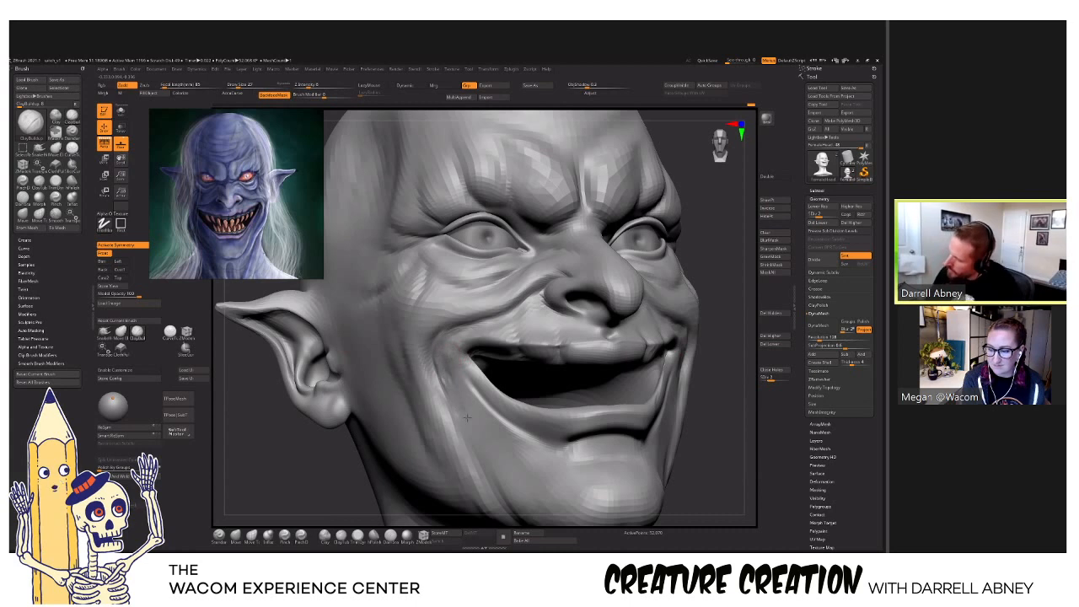
pyautogui.press('shift')
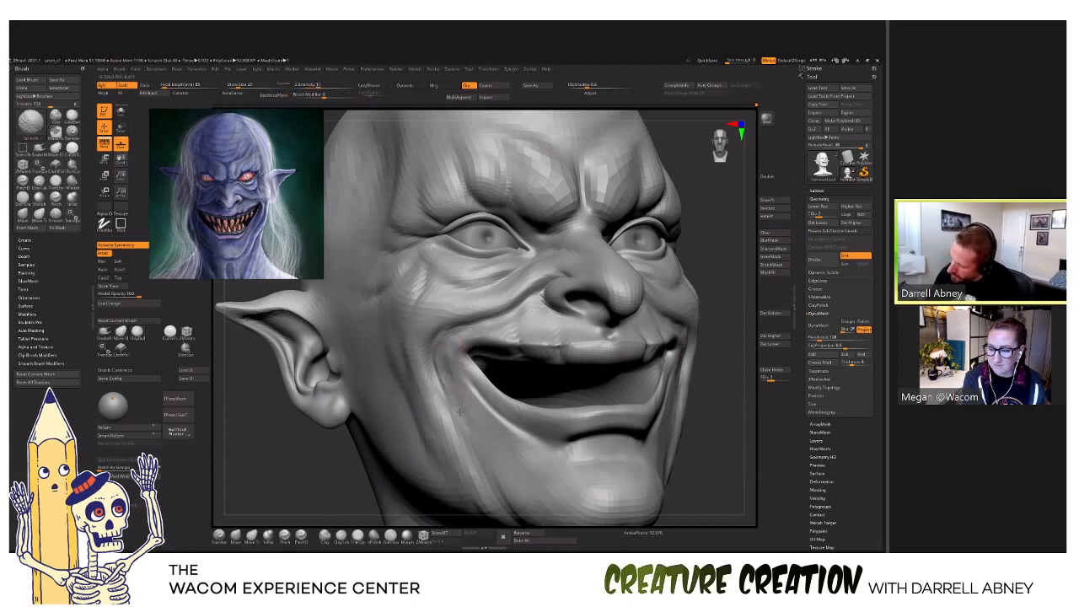
# Adjust the outline of the jaw and neck with Move Topological in front view, and raise the mesh to subdivision level 4.
pyautogui.press('f')
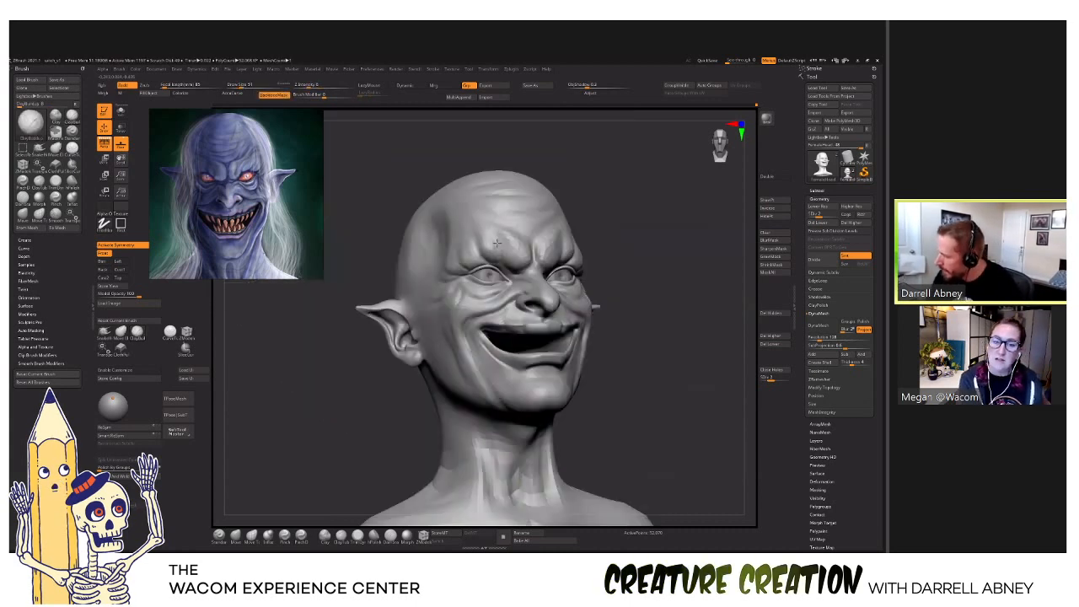
pyautogui.keyDown('shift'); pyautogui.moveTo(663, 367); pyautogui.dragTo(593, 385); pyautogui.keyUp('shift')
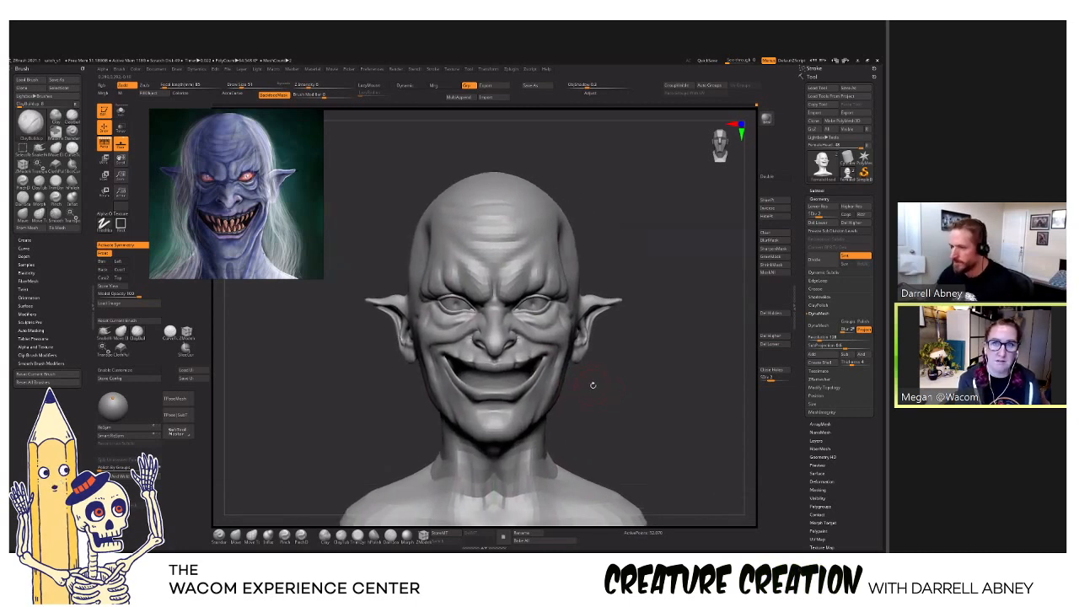
pyautogui.press('b')
pyautogui.press('m')
pyautogui.press('t')
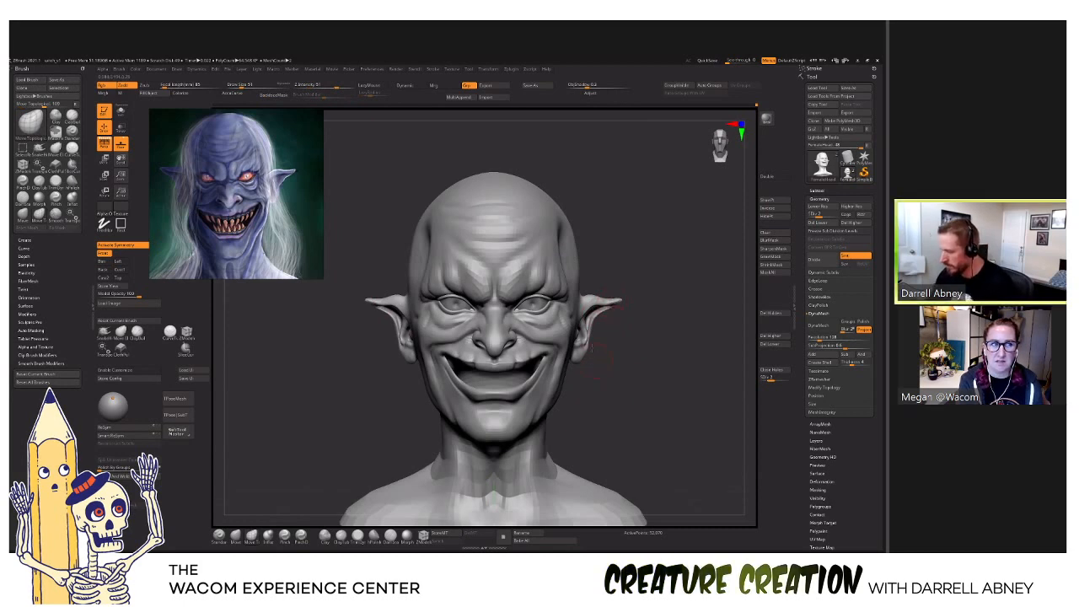
pyautogui.moveTo(613, 301); pyautogui.dragTo(574, 374)
pyautogui.keyDown('ctrl'); pyautogui.moveTo(514, 382); pyautogui.dragTo(569, 408, button='right'); pyautogui.keyUp('ctrl')
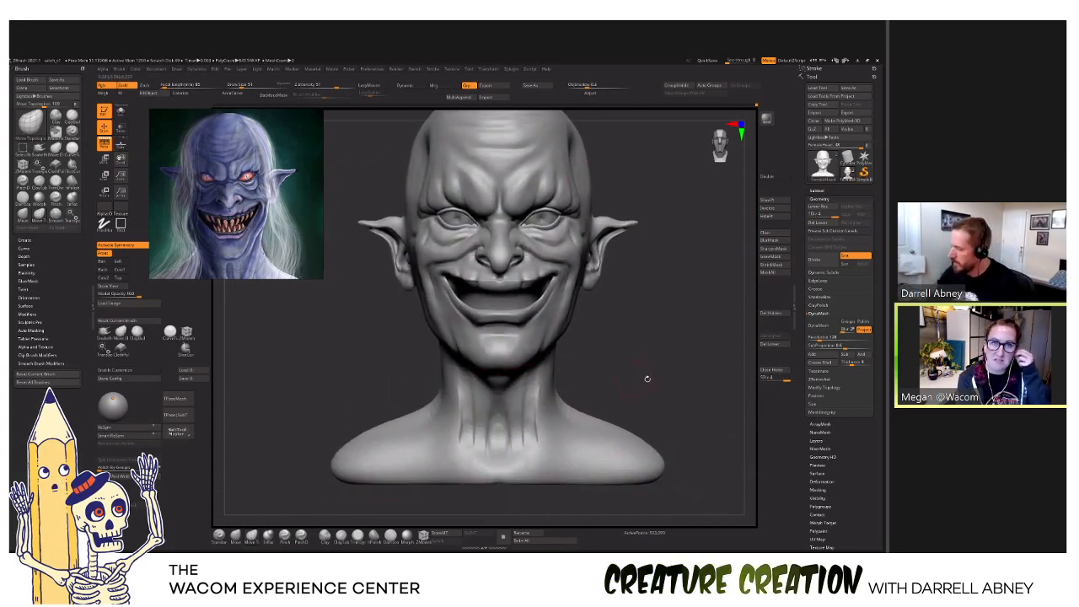
# Build up the jawline and the neck muscle below the ear with ClayBuildup, smoothing the strokes.
pyautogui.moveTo(648, 378)
pyautogui.mouseDown(button='right')
pyautogui.moveTo(585, 399)
pyautogui.moveTo(593, 404)
pyautogui.moveTo(544, 324)
pyautogui.moveTo(542, 348)
pyautogui.moveTo(566, 342)
pyautogui.mouseUp(button='right')
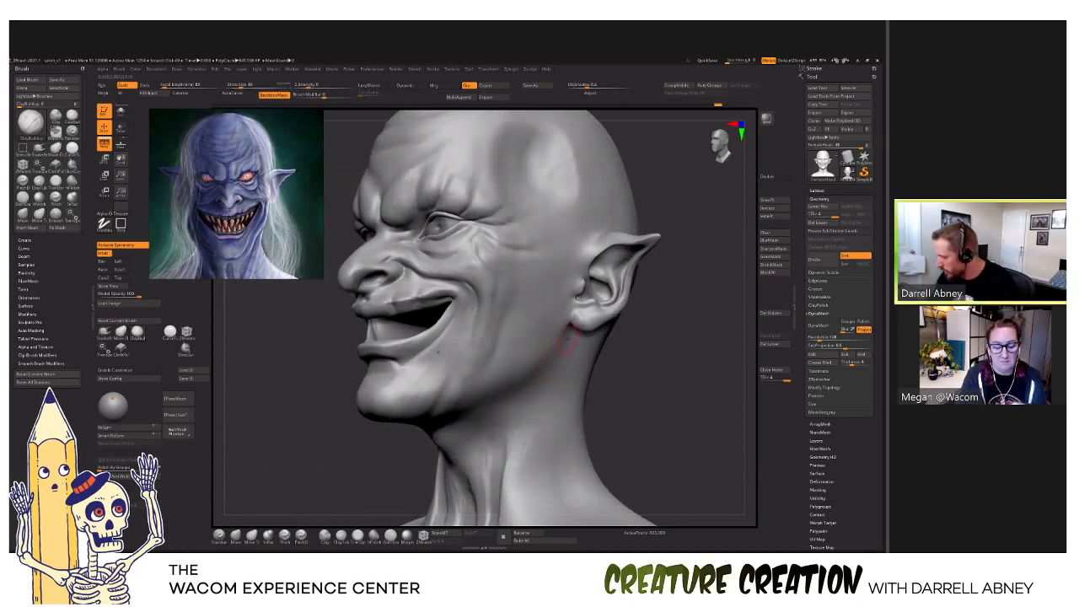
pyautogui.moveTo(566, 341); pyautogui.dragTo(516, 308, button='right')
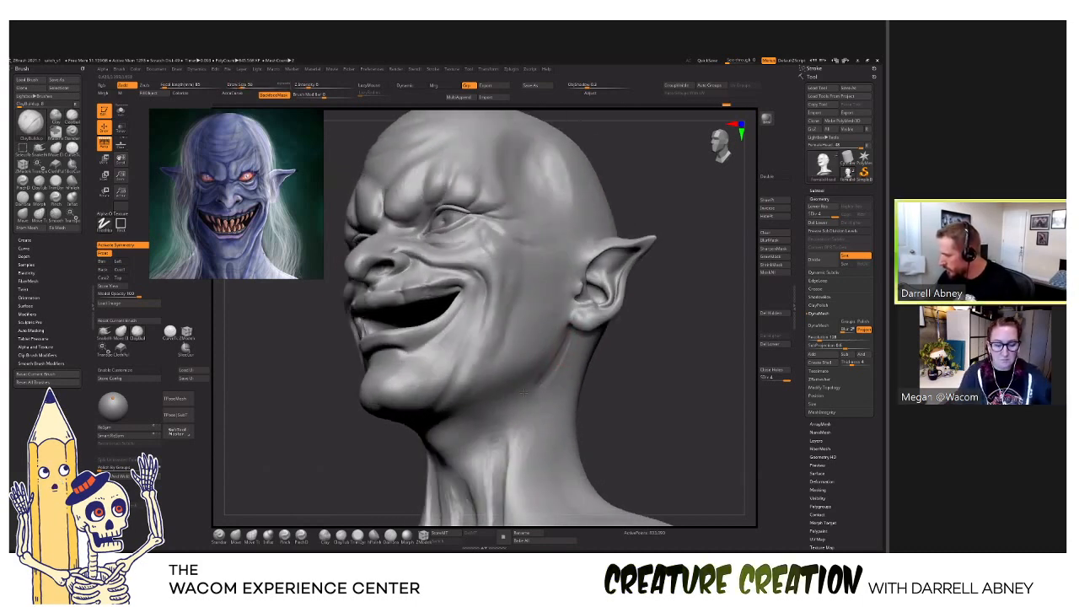
pyautogui.moveTo(541, 377); pyautogui.dragTo(512, 391, button='right')
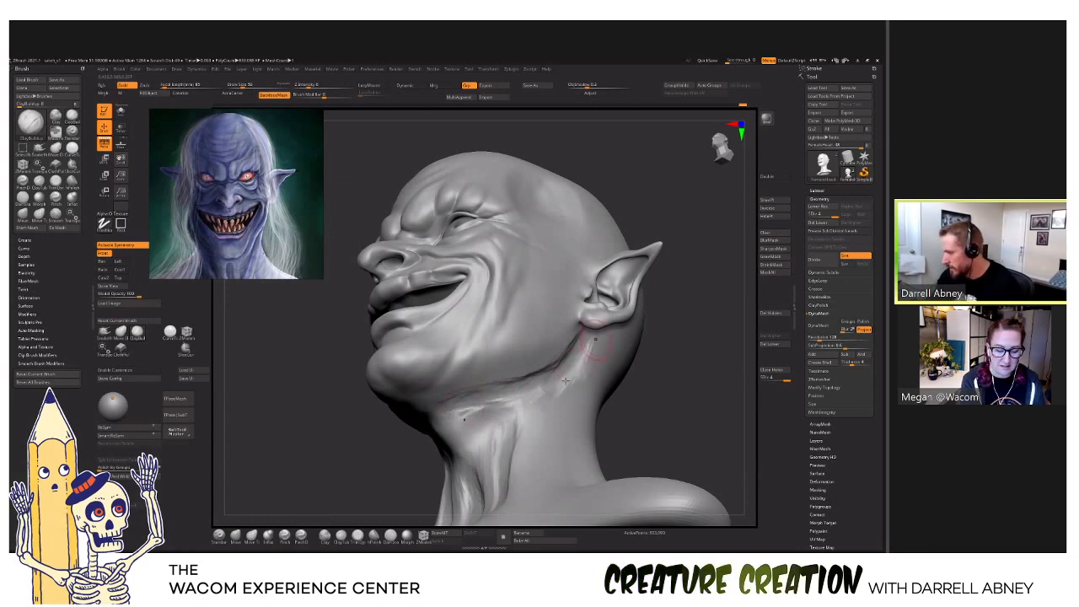
pyautogui.moveTo(594, 346); pyautogui.dragTo(559, 396, button='right')
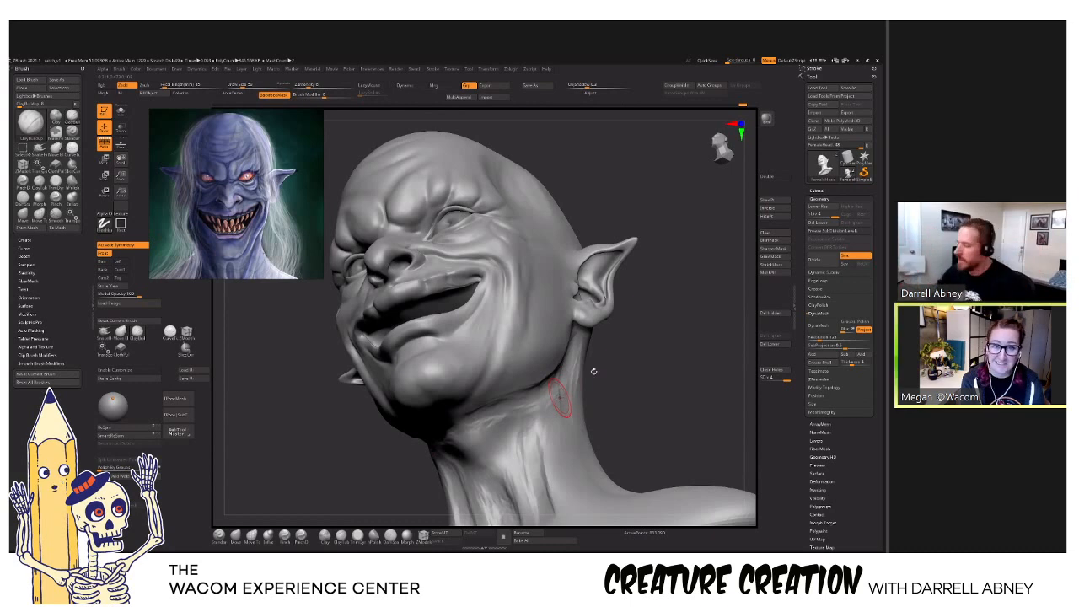
pyautogui.moveTo(561, 400)
pyautogui.mouseDown(button='right')
pyautogui.moveTo(578, 339)
pyautogui.moveTo(553, 385)
pyautogui.mouseUp(button='right')
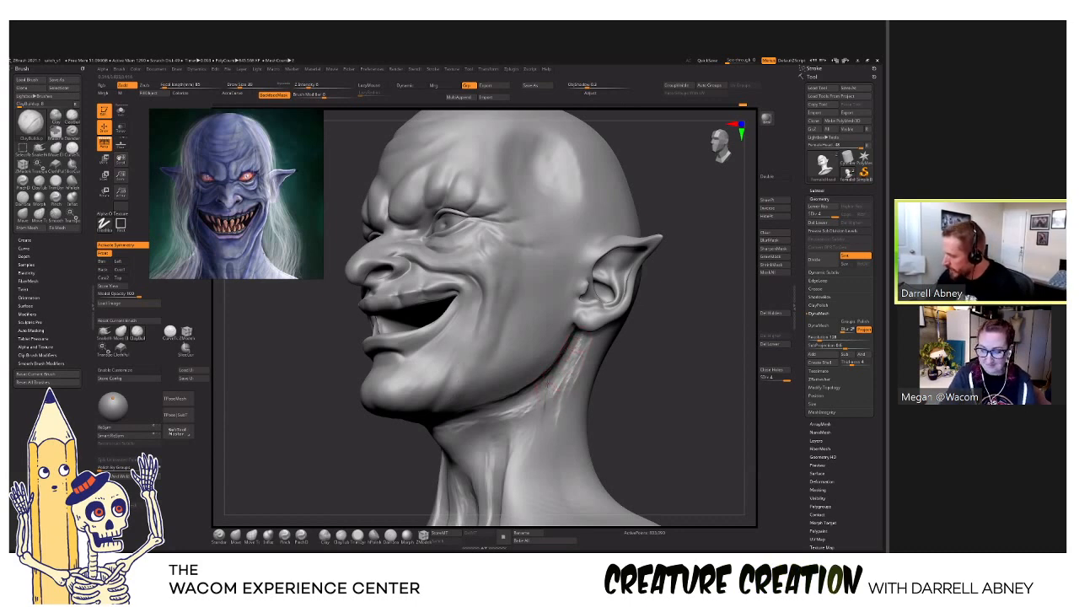
pyautogui.moveTo(556, 375)
pyautogui.mouseDown(button='right')
pyautogui.moveTo(548, 398)
pyautogui.moveTo(549, 380)
pyautogui.moveTo(515, 405)
pyautogui.mouseUp(button='right')
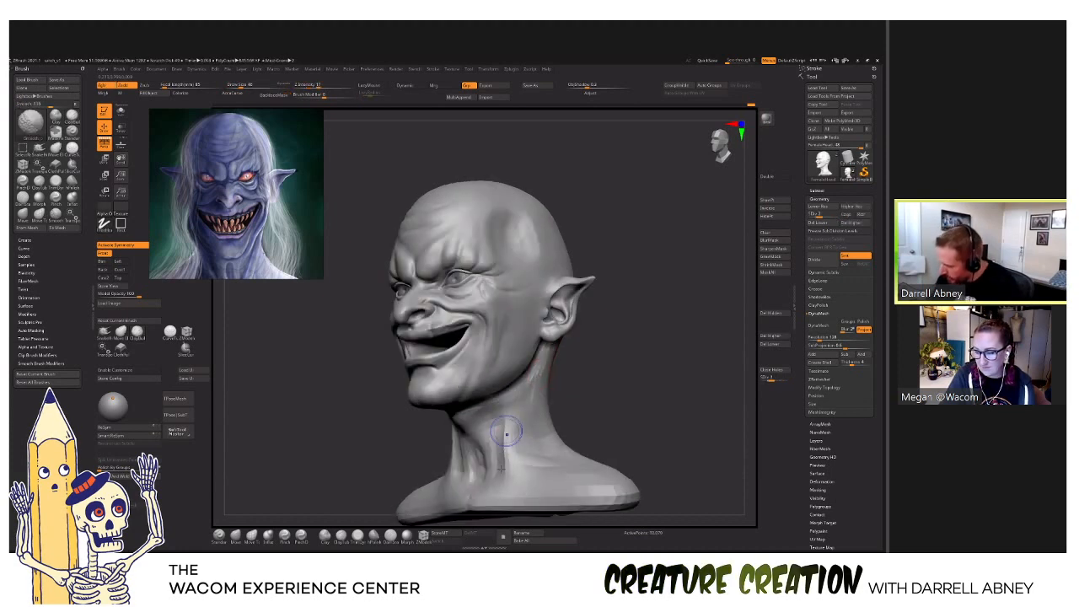
# Enlarge the painting reference and reposition the picture to show the creature's neck and shoulders.
pyautogui.moveTo(506, 433); pyautogui.dragTo(556, 338, button='right')
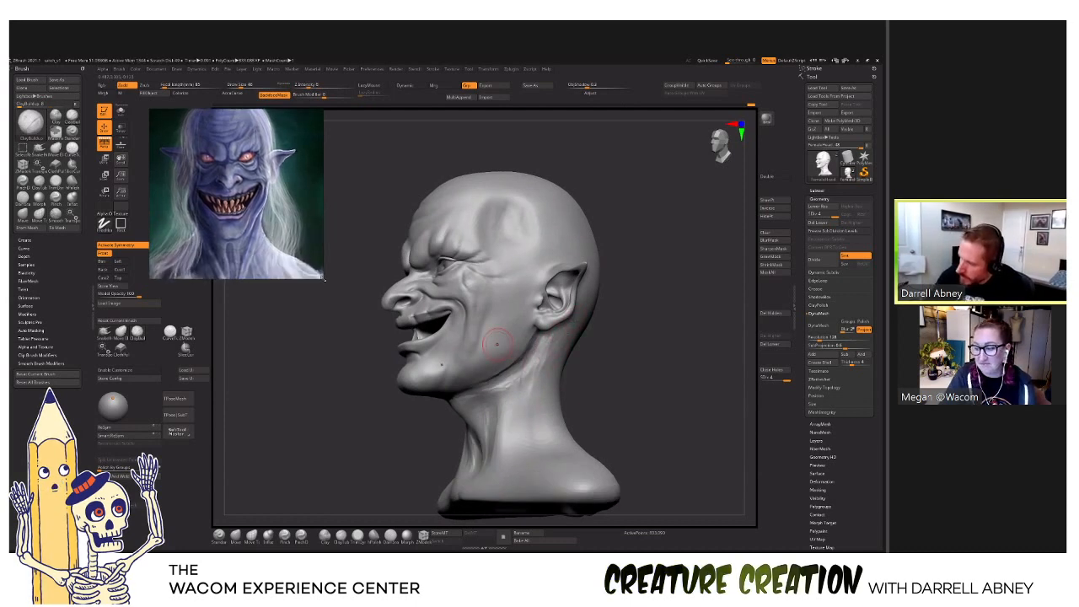
pyautogui.moveTo(322, 277); pyautogui.dragTo(330, 326)
pyautogui.moveTo(259, 222); pyautogui.dragTo(259, 249, button='middle')
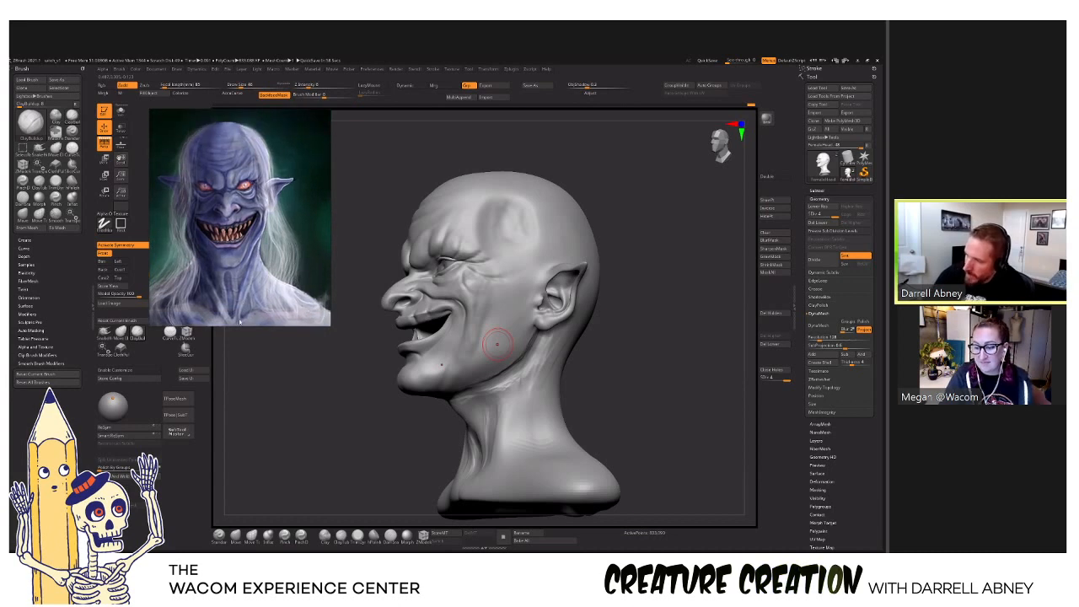
# Sculpt the side neck muscle from behind the ear down to the base of the throat with ClayBuildup.
pyautogui.moveTo(498, 343); pyautogui.dragTo(540, 367, button='right')
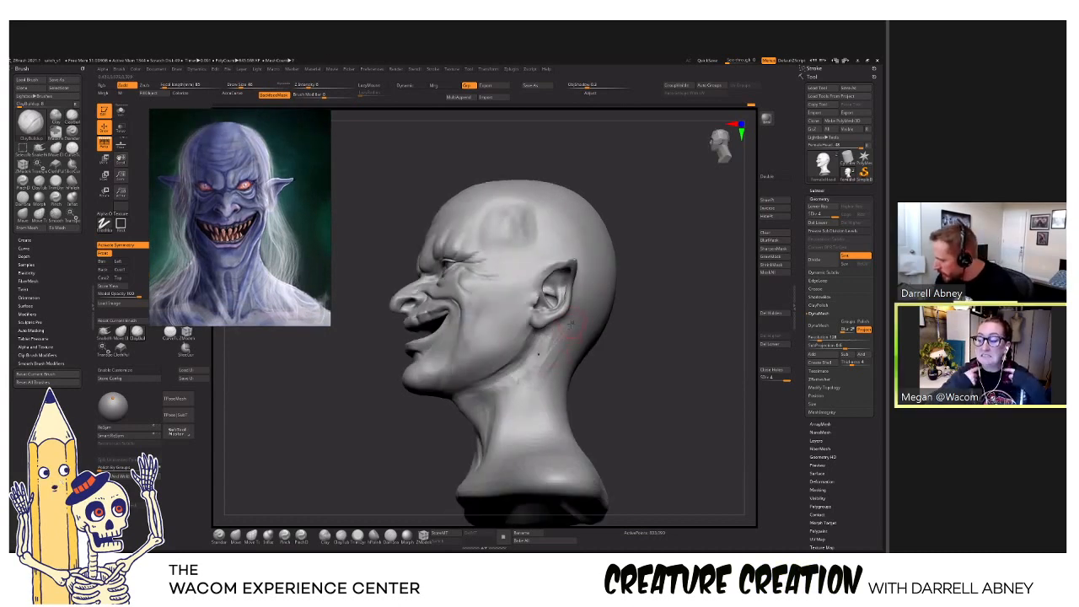
pyautogui.moveTo(571, 323); pyautogui.dragTo(564, 334, button='right')
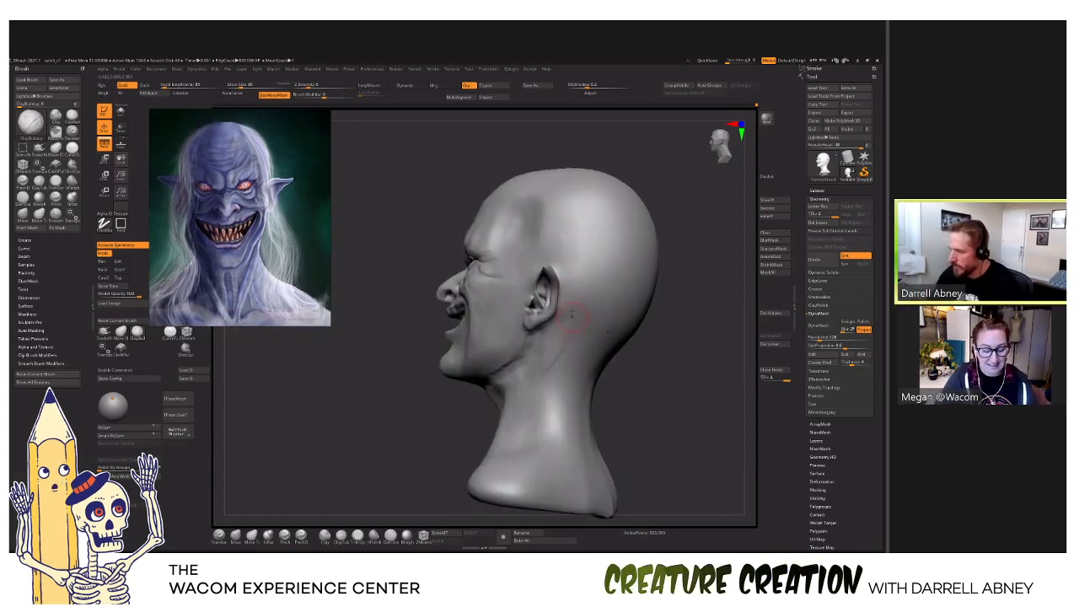
pyautogui.moveTo(571, 296); pyautogui.dragTo(568, 323, button='right')
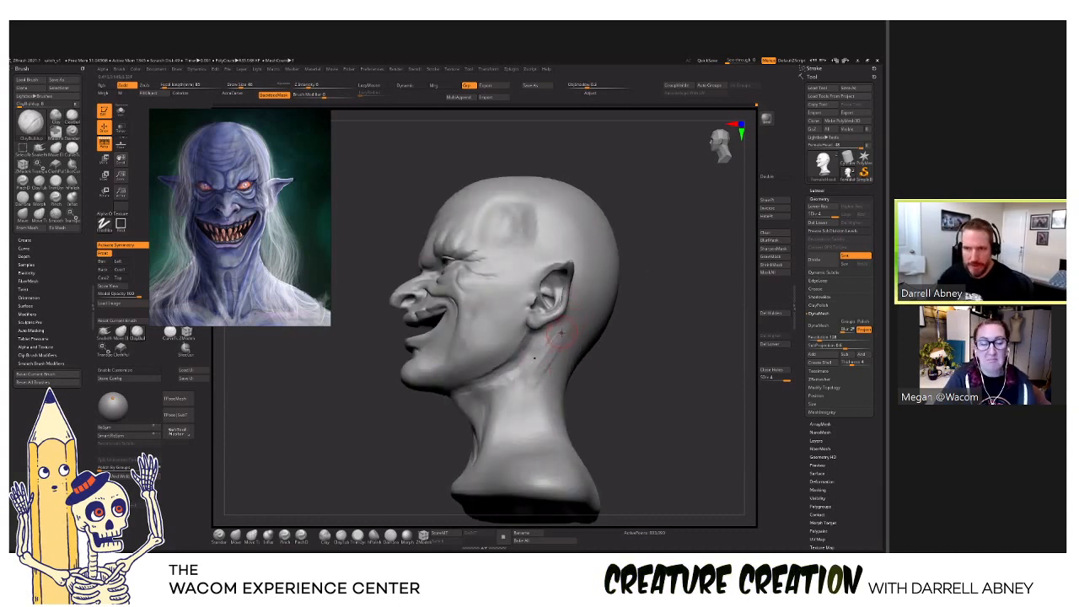
pyautogui.moveTo(505, 405); pyautogui.dragTo(521, 392, button='right')
pyautogui.moveTo(494, 464)
pyautogui.mouseDown(button='right')
pyautogui.moveTo(473, 459)
pyautogui.moveTo(494, 455)
pyautogui.mouseUp(button='right')
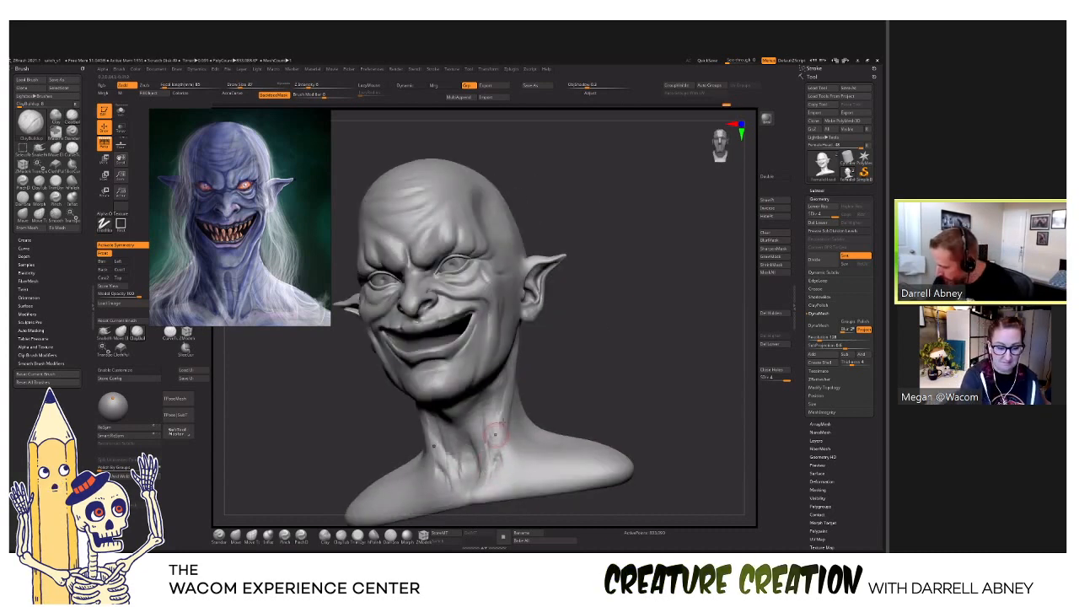
pyautogui.moveTo(492, 452); pyautogui.dragTo(561, 318, button='right')
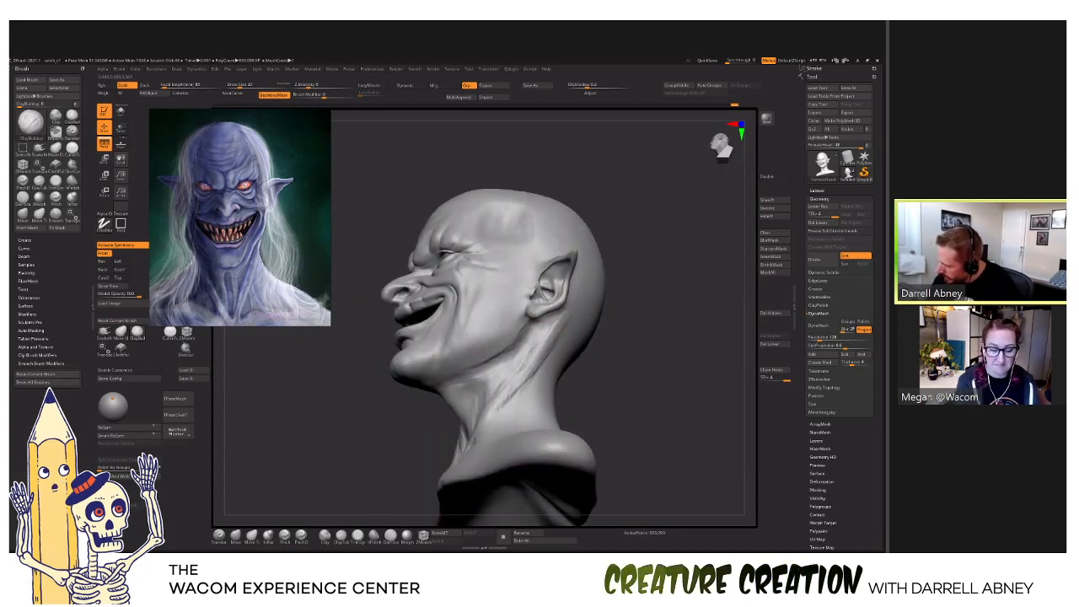
pyautogui.moveTo(498, 408)
pyautogui.mouseDown(button='right')
pyautogui.moveTo(483, 396)
pyautogui.moveTo(498, 421)
pyautogui.moveTo(460, 447)
pyautogui.moveTo(468, 412)
pyautogui.mouseUp(button='right')
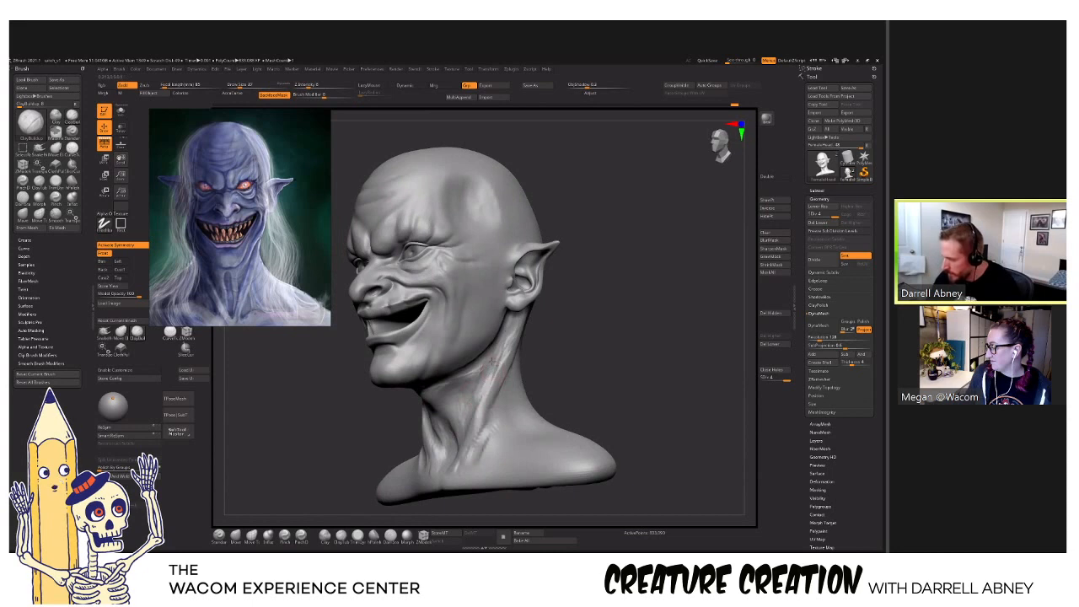
pyautogui.moveTo(492, 361)
pyautogui.mouseDown(button='right')
pyautogui.moveTo(512, 331)
pyautogui.moveTo(548, 314)
pyautogui.mouseUp(button='right')
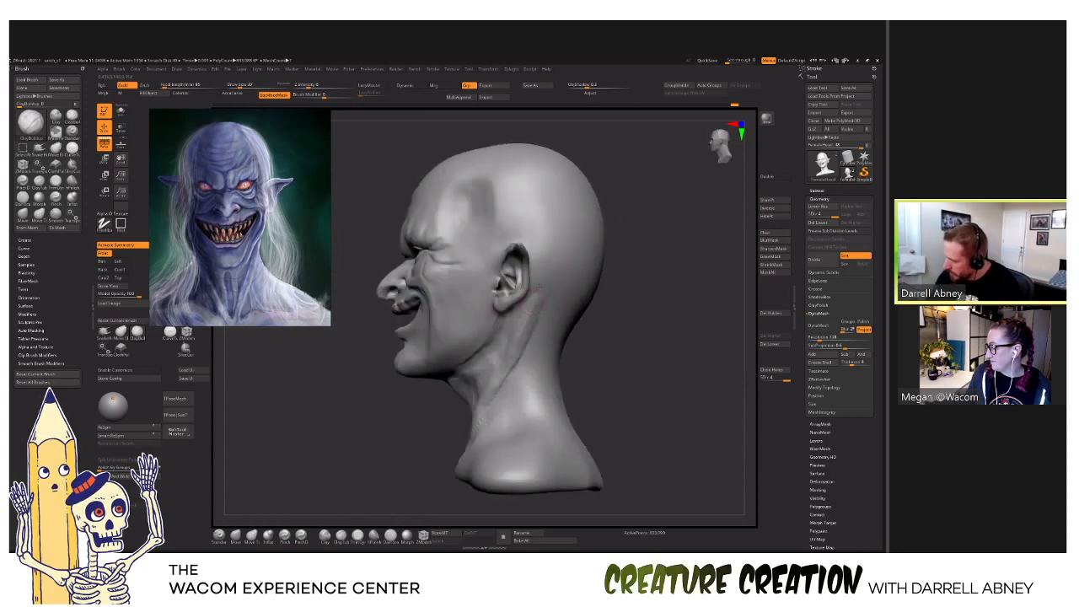
# Build up the collarbones across the front of the shoulders with ClayBuildup.
pyautogui.moveTo(496, 399)
pyautogui.mouseDown(button='right')
pyautogui.moveTo(496, 445)
pyautogui.moveTo(465, 466)
pyautogui.mouseUp(button='right')
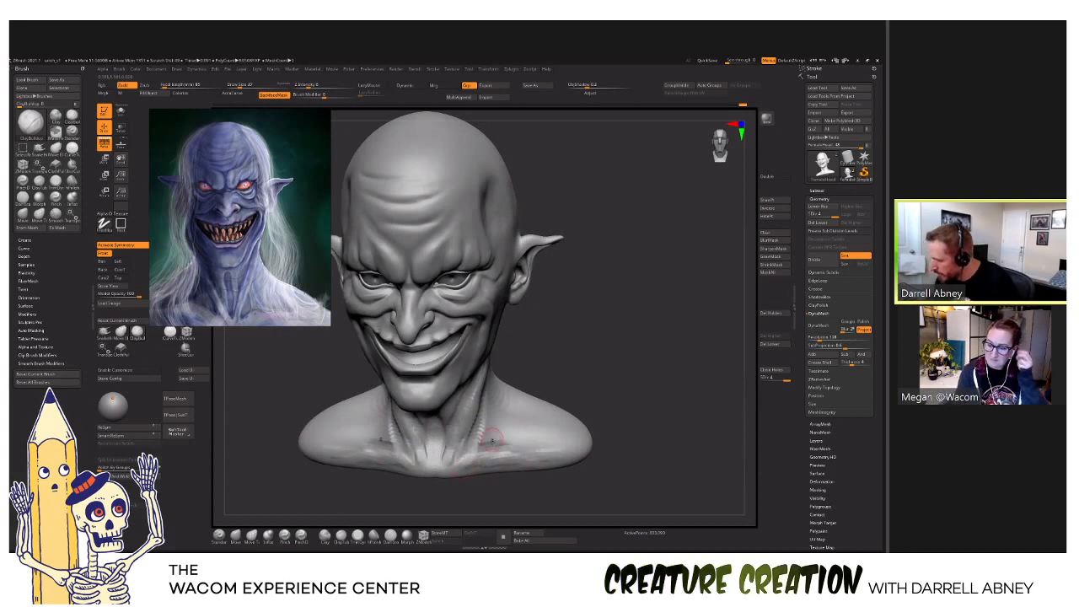
pyautogui.moveTo(525, 442); pyautogui.dragTo(332, 341, button='right')
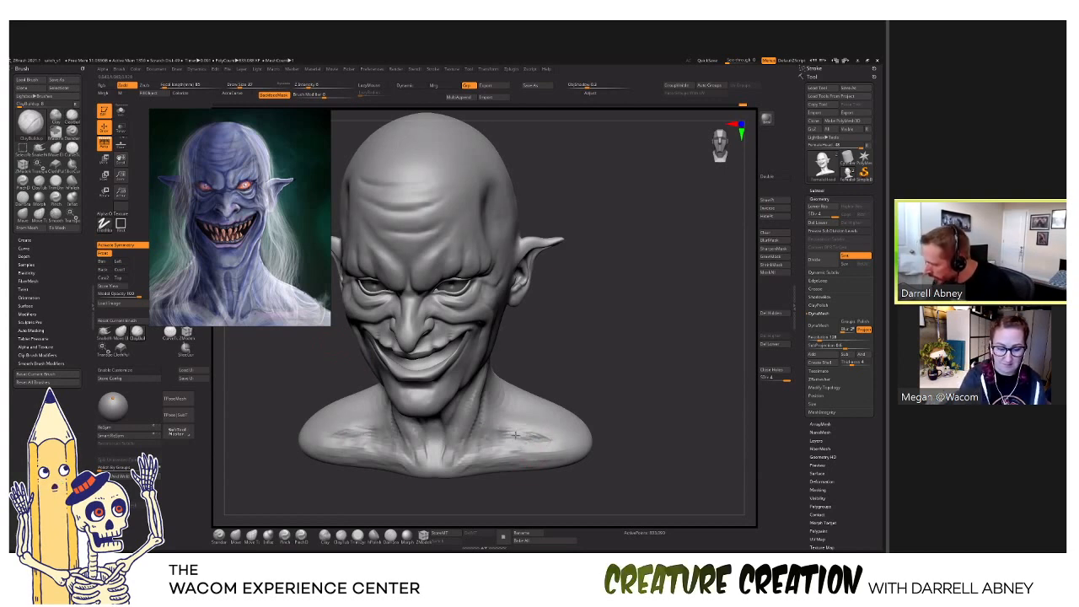
pyautogui.moveTo(525, 420)
pyautogui.mouseDown(button='right')
pyautogui.moveTo(492, 419)
pyautogui.moveTo(527, 430)
pyautogui.mouseUp(button='right')
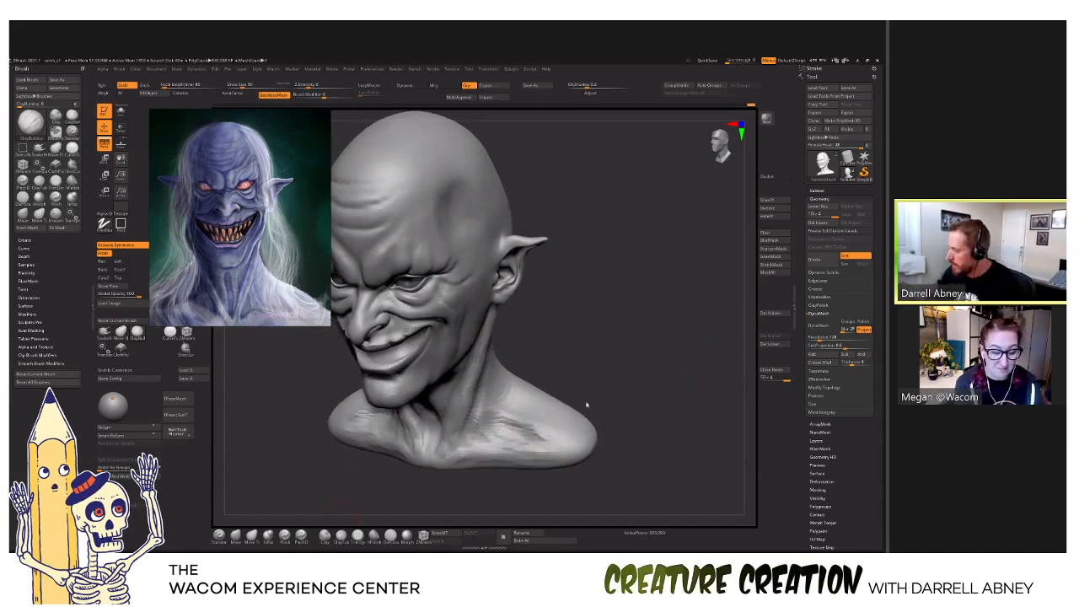
# Consult the smiling-face and head-anatomy collage, then refine the hollows and shoulder forms around the collarbones with ClayBuildup.
pyautogui.hotkey('alt', 'Tab')
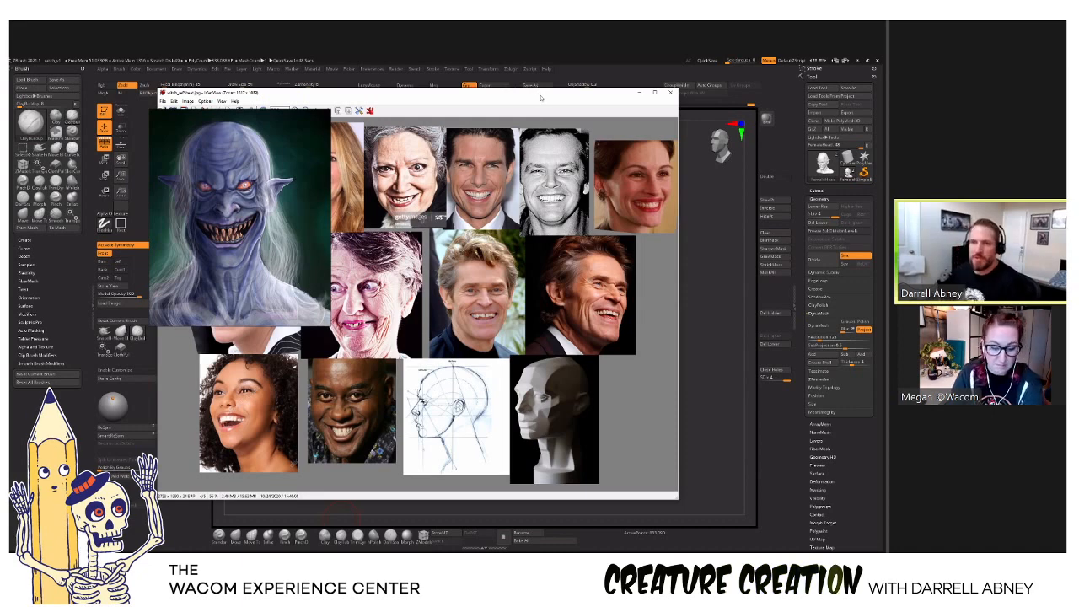
pyautogui.press('Escape')
pyautogui.moveTo(555, 353); pyautogui.dragTo(544, 441)
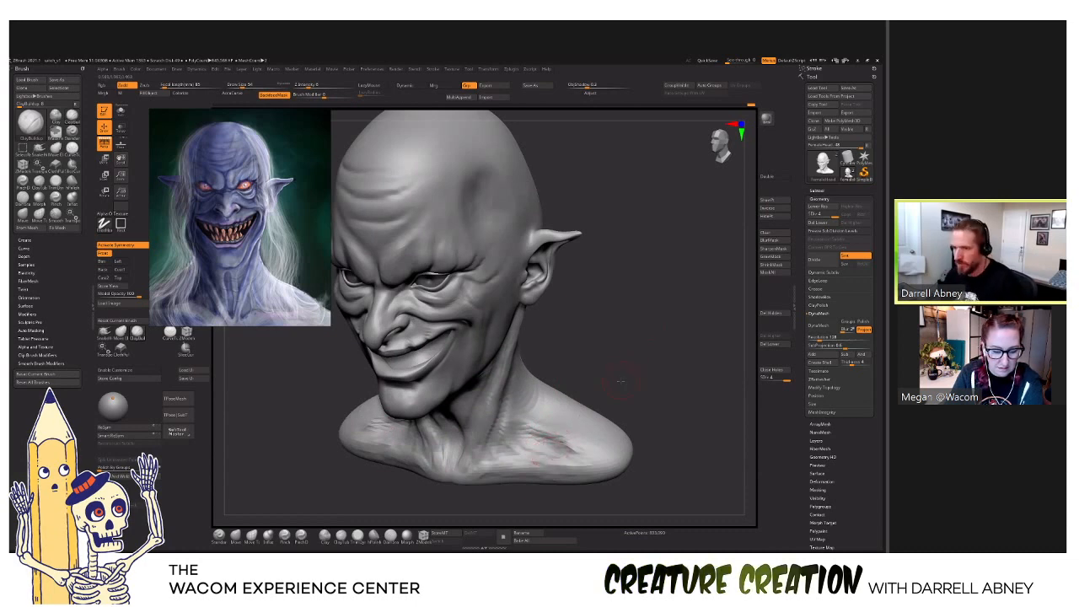
pyautogui.moveTo(634, 355); pyautogui.dragTo(532, 443)
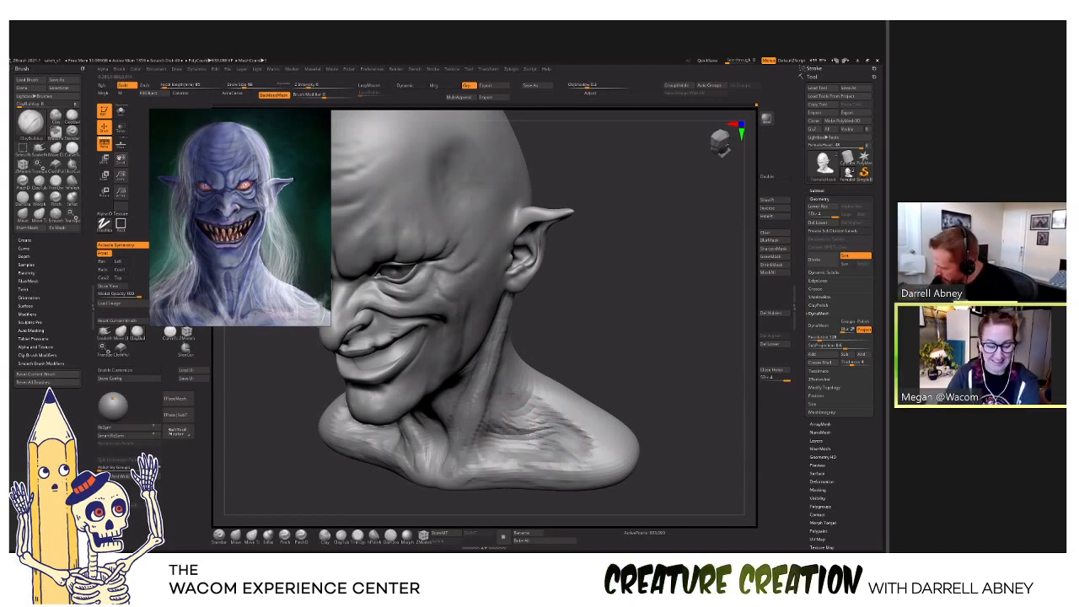
# Build up the muscles on the back of the neck below the skull with ClayBuildup.
pyautogui.moveTo(544, 416)
pyautogui.mouseDown(button='right')
pyautogui.moveTo(582, 396)
pyautogui.moveTo(575, 384)
pyautogui.mouseUp(button='right')
pyautogui.moveTo(566, 335); pyautogui.dragTo(559, 303, button='right')
pyautogui.moveTo(543, 271)
pyautogui.mouseDown()
pyautogui.moveTo(531, 253)
pyautogui.moveTo(538, 337)
pyautogui.moveTo(540, 291)
pyautogui.moveTo(547, 320)
pyautogui.mouseUp()
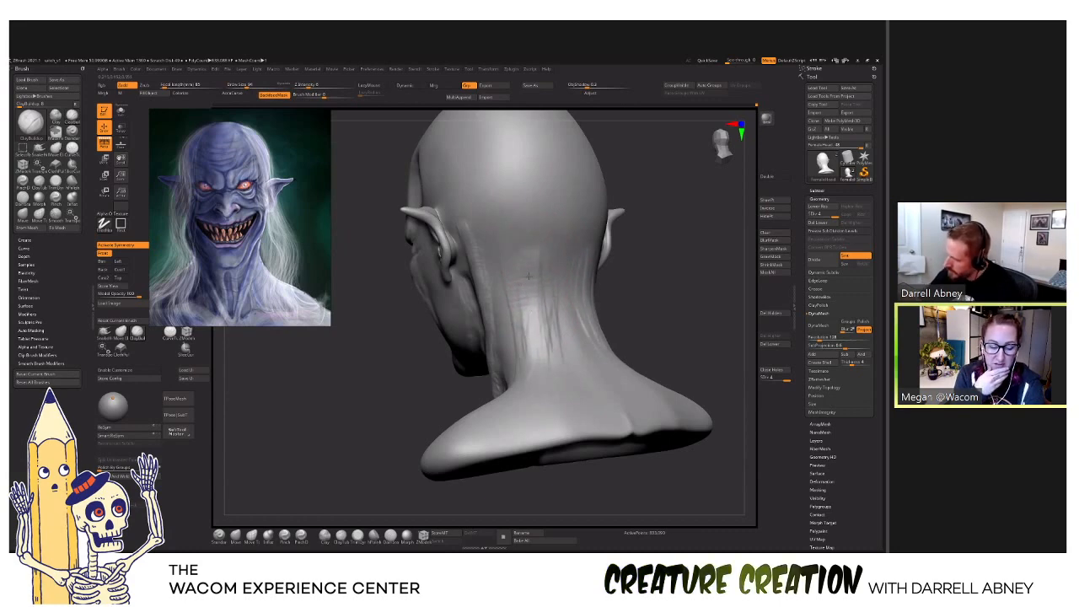
# Drop one subdivision level and soften the cheek between the cheekbone and the jaw.
pyautogui.moveTo(547, 320)
pyautogui.mouseDown(button='right')
pyautogui.moveTo(544, 379)
pyautogui.moveTo(510, 325)
pyautogui.mouseUp(button='right')
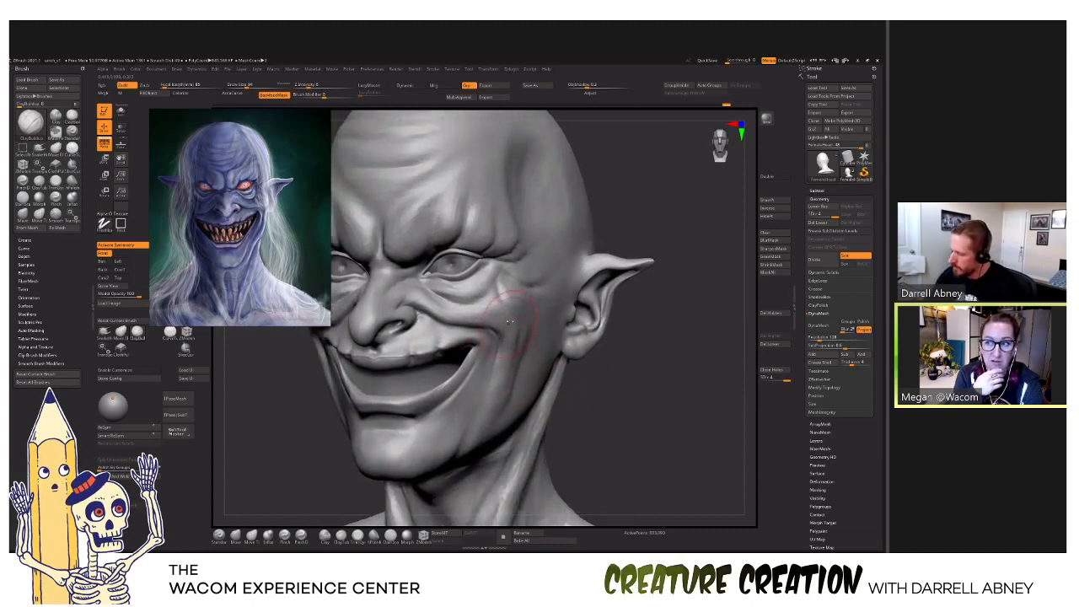
pyautogui.hotkey('shift', 'd')
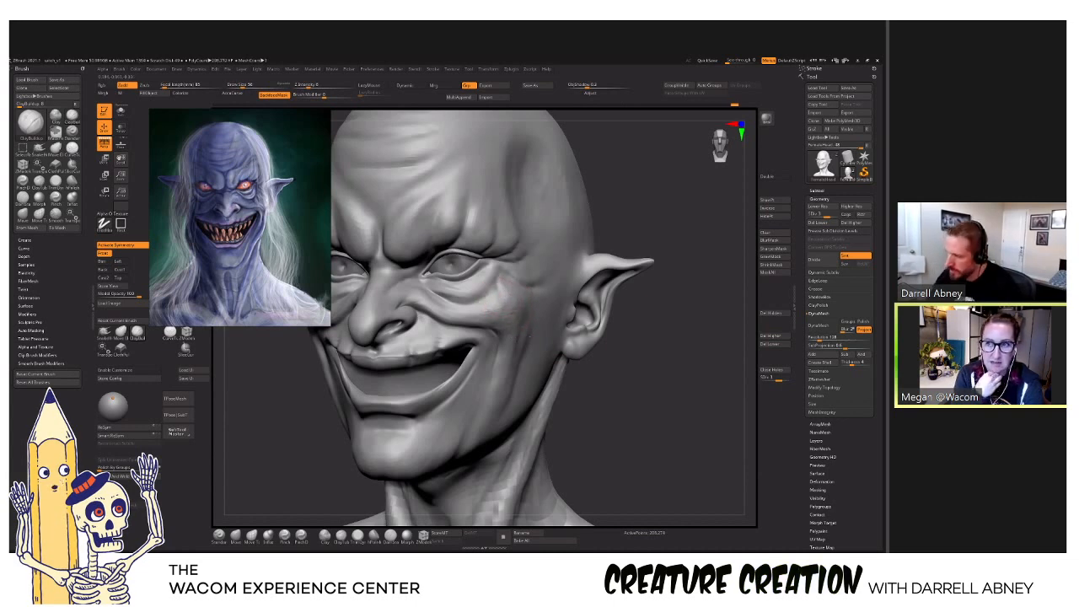
pyautogui.moveTo(518, 333); pyautogui.dragTo(581, 327, button='right')
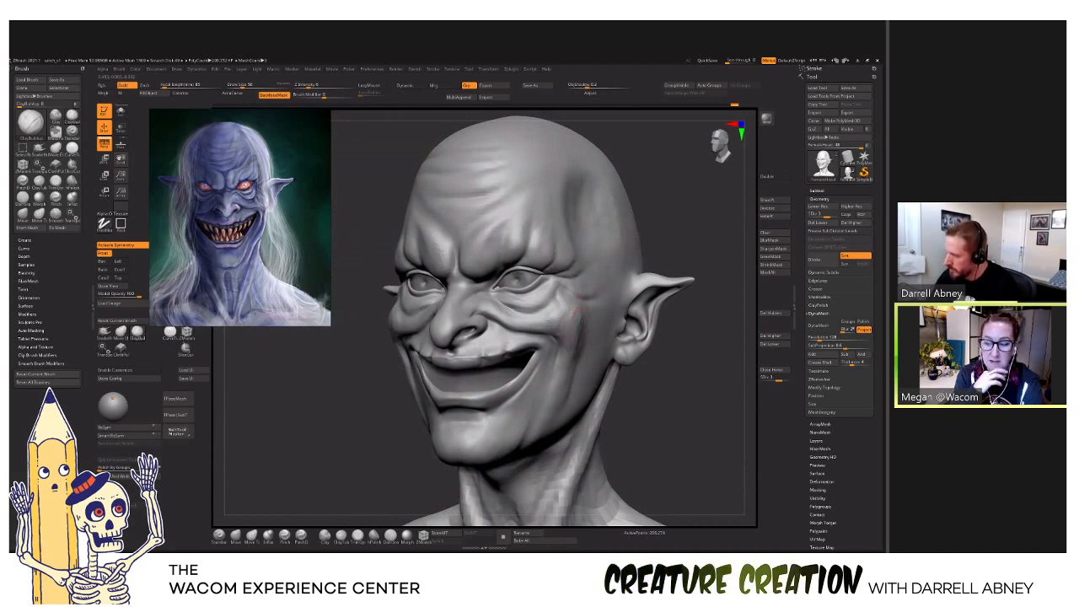
pyautogui.moveTo(584, 339); pyautogui.dragTo(588, 315, button='right')
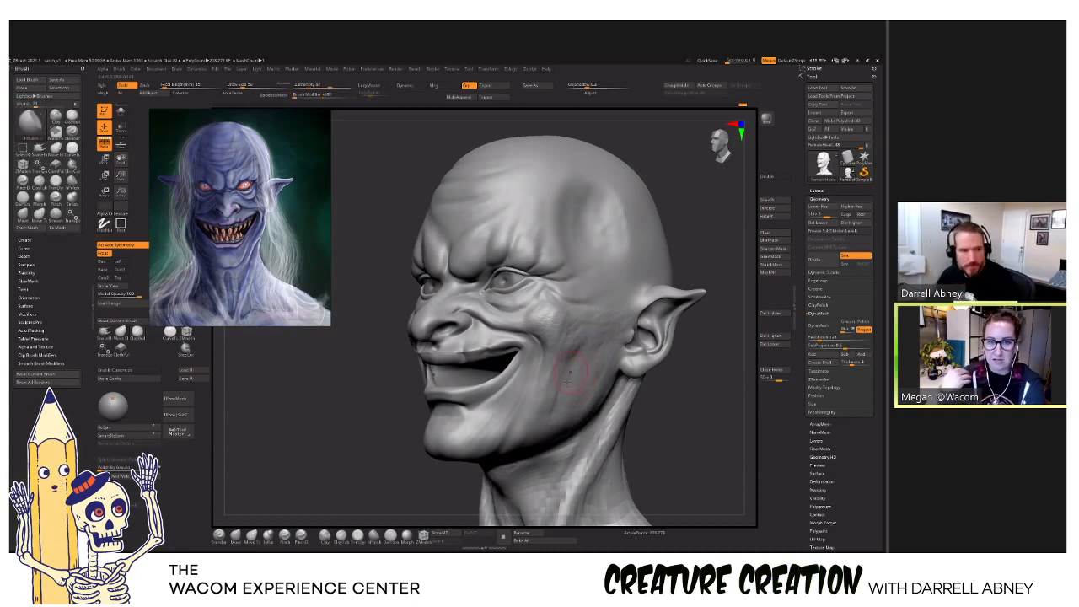
pyautogui.moveTo(568, 389); pyautogui.dragTo(595, 347, button='right')
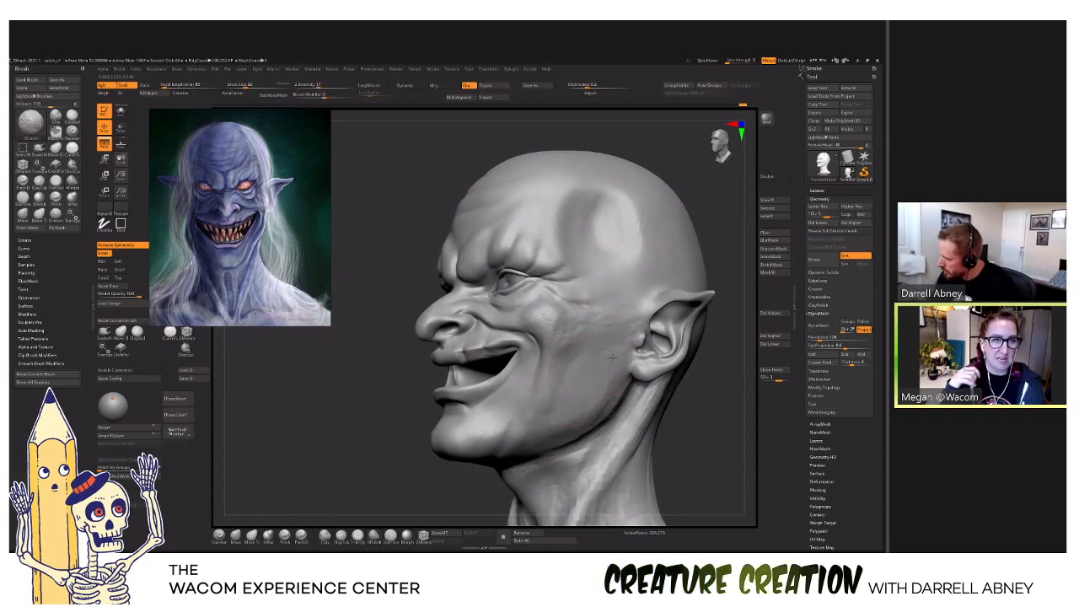
# Refine the corners of the grin at a lower subdivision level with Smooth and Move Topological, then step back up.
pyautogui.moveTo(587, 316); pyautogui.dragTo(556, 310, button='right')
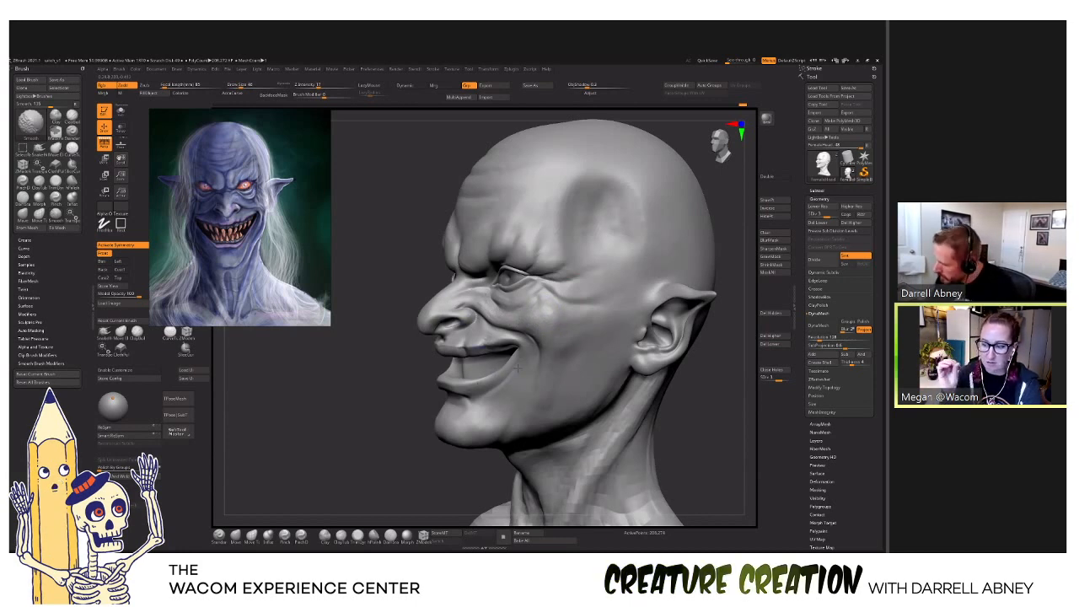
pyautogui.moveTo(517, 356)
pyautogui.mouseDown(button='right')
pyautogui.moveTo(558, 354)
pyautogui.moveTo(517, 380)
pyautogui.moveTo(506, 371)
pyautogui.moveTo(518, 357)
pyautogui.moveTo(548, 363)
pyautogui.moveTo(523, 346)
pyautogui.mouseUp(button='right')
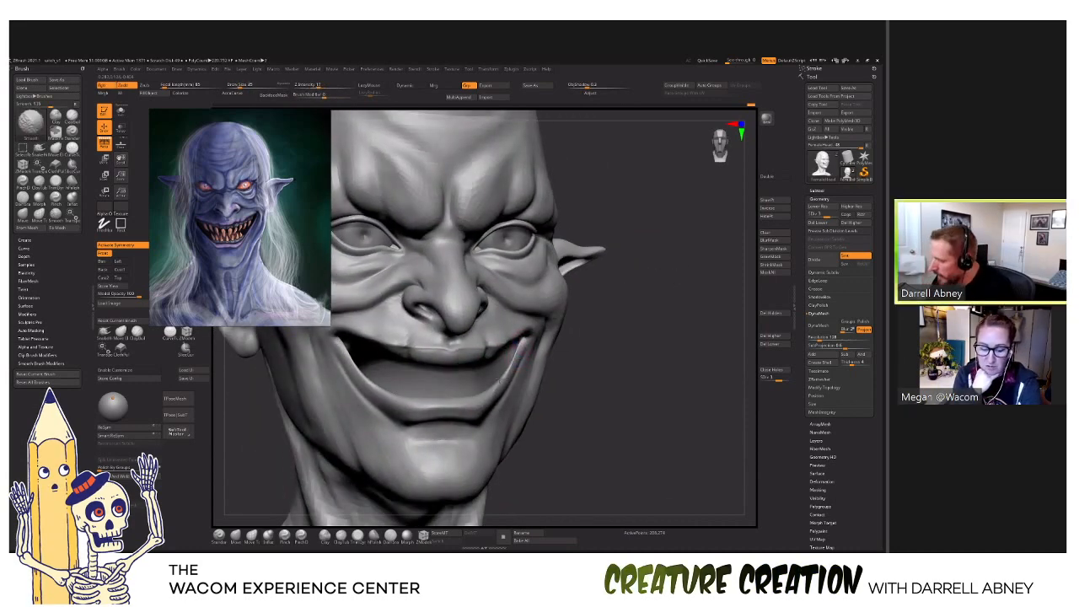
pyautogui.moveTo(523, 352); pyautogui.dragTo(539, 354, button='right')
pyautogui.hotkey('shift', 'd')
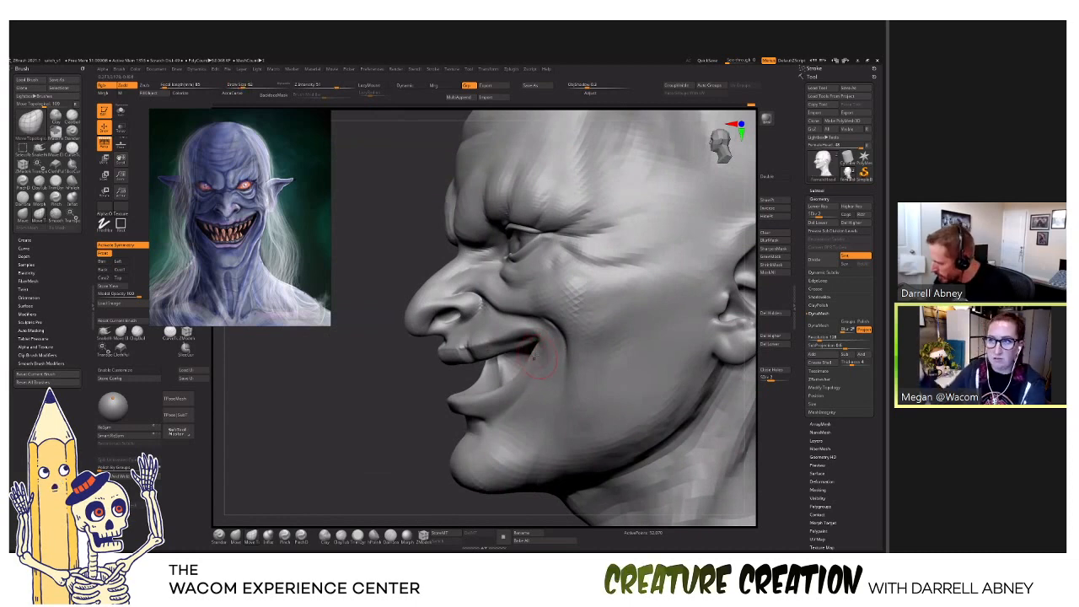
pyautogui.moveTo(536, 354); pyautogui.dragTo(546, 356, button='right')
pyautogui.keyDown('ctrl'); pyautogui.moveTo(570, 364); pyautogui.dragTo(570, 401, button='right'); pyautogui.keyUp('ctrl')
pyautogui.press('d')
pyautogui.press('d')
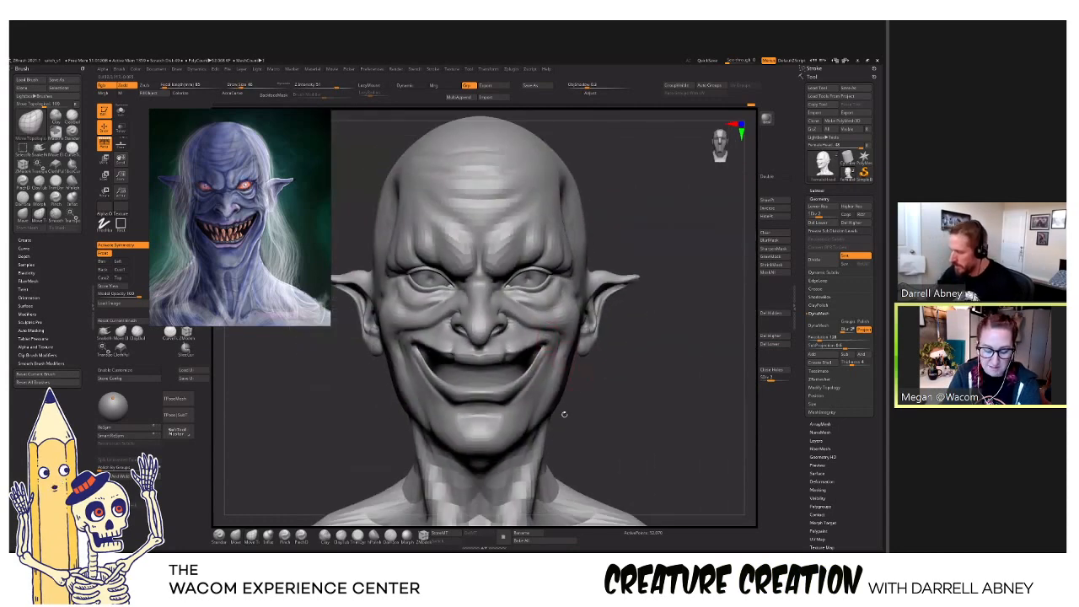
# Build up the throat under the chin and the side neck muscles below the ears with ClayBuildup.
pyautogui.moveTo(551, 362)
pyautogui.mouseDown(button='right')
pyautogui.moveTo(515, 368)
pyautogui.moveTo(556, 372)
pyautogui.moveTo(540, 365)
pyautogui.moveTo(560, 346)
pyautogui.mouseUp(button='right')
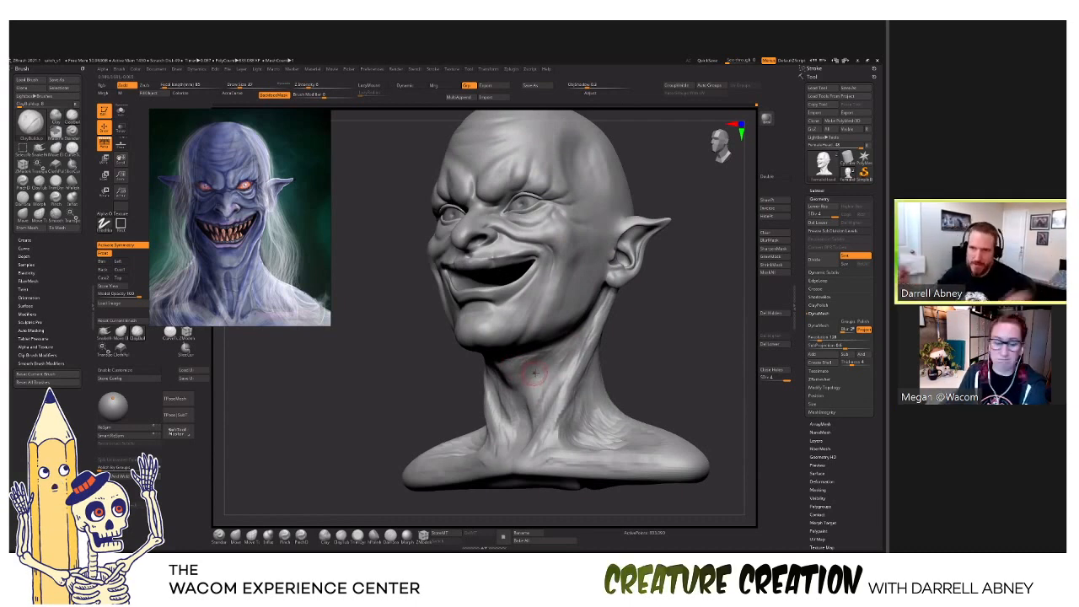
pyautogui.keyDown('ctrl'); pyautogui.moveTo(538, 387); pyautogui.dragTo(559, 354, button='right'); pyautogui.keyUp('ctrl')
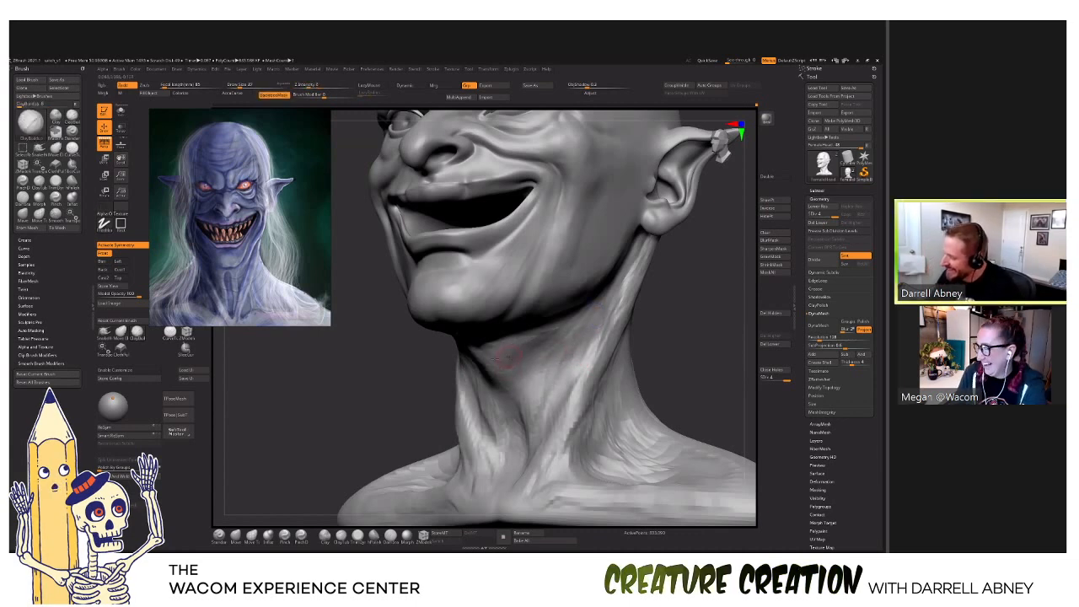
pyautogui.moveTo(488, 376); pyautogui.dragTo(512, 397, button='right')
pyautogui.moveTo(544, 438); pyautogui.dragTo(547, 371, button='right')
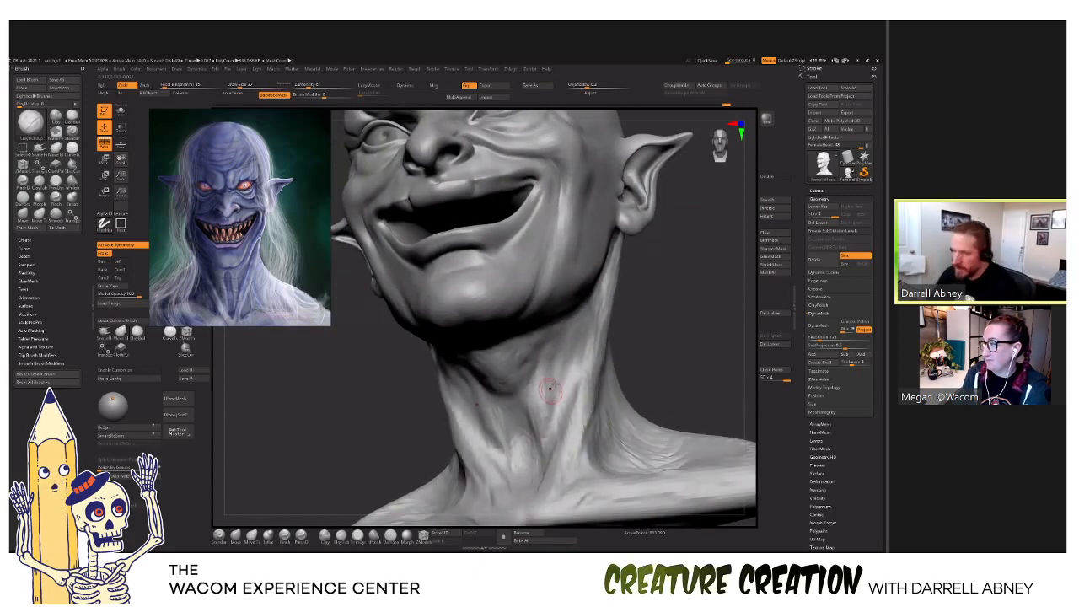
pyautogui.moveTo(556, 384)
pyautogui.mouseDown(button='right')
pyautogui.moveTo(580, 382)
pyautogui.moveTo(585, 396)
pyautogui.mouseUp(button='right')
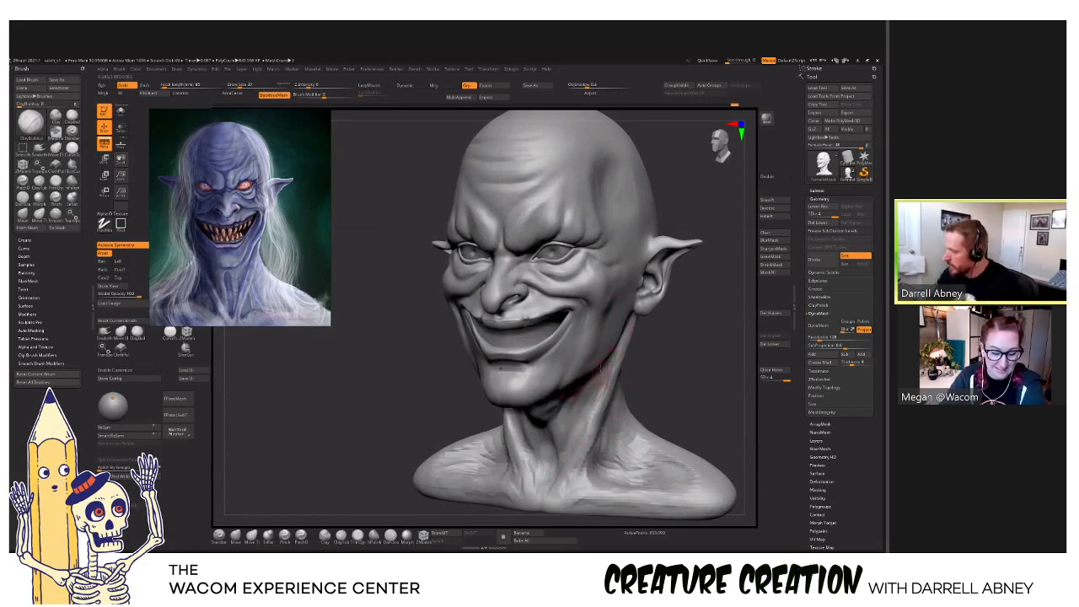
pyautogui.moveTo(600, 367); pyautogui.dragTo(684, 282, button='right')
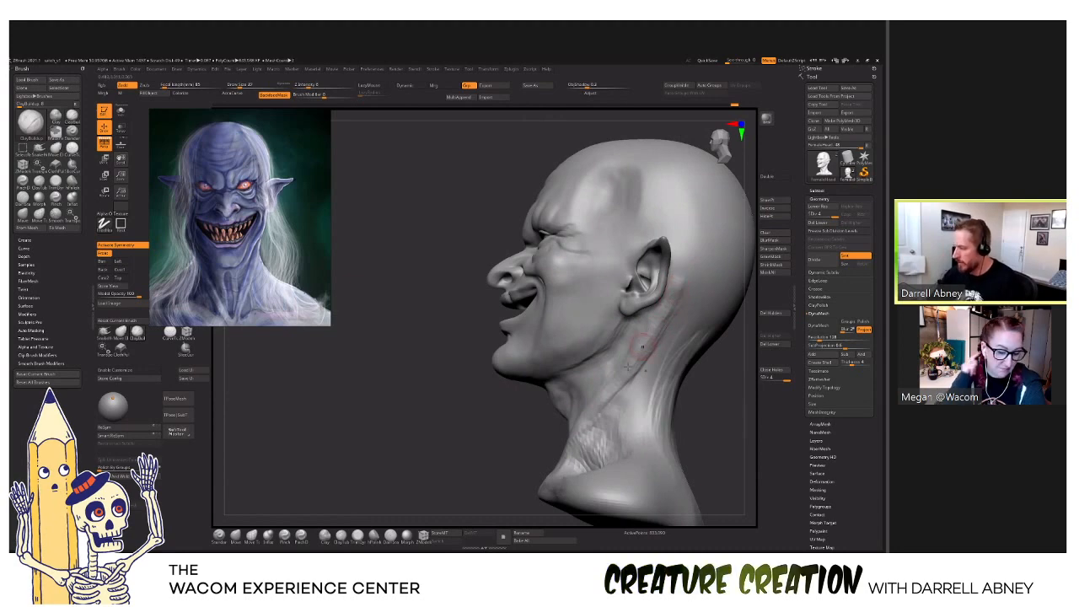
pyautogui.moveTo(642, 346); pyautogui.dragTo(562, 474, button='right')
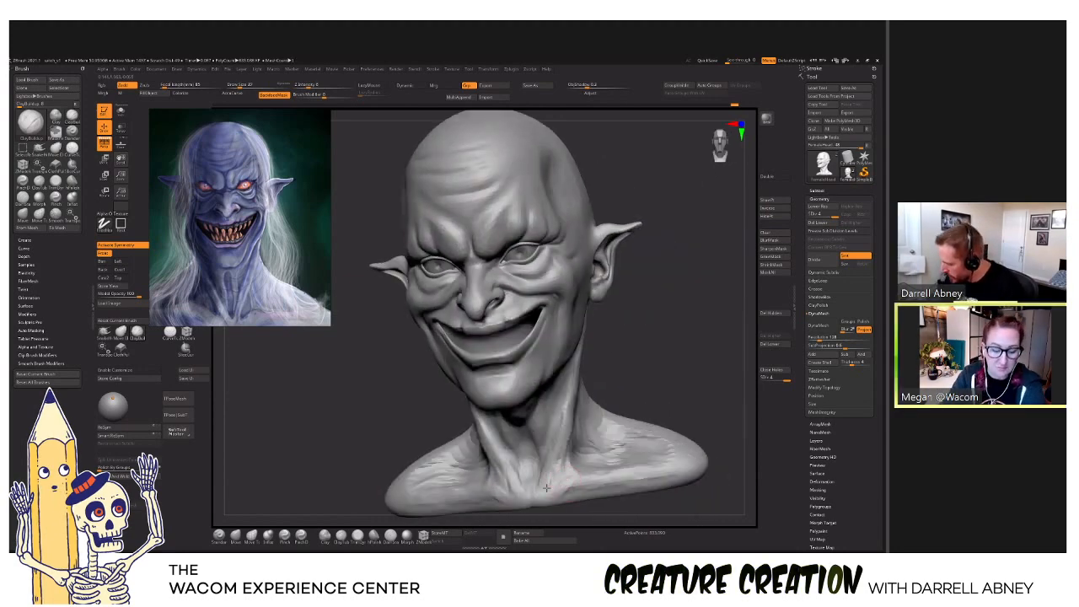
# Reshape the contour of the shoulders and upper back with a large Move Topological brush.
pyautogui.moveTo(671, 471)
pyautogui.mouseDown(button='right')
pyautogui.moveTo(619, 444)
pyautogui.moveTo(643, 443)
pyautogui.mouseUp(button='right')
pyautogui.moveTo(430, 439)
pyautogui.mouseDown(button='right')
pyautogui.moveTo(422, 417)
pyautogui.moveTo(375, 430)
pyautogui.mouseUp(button='right')
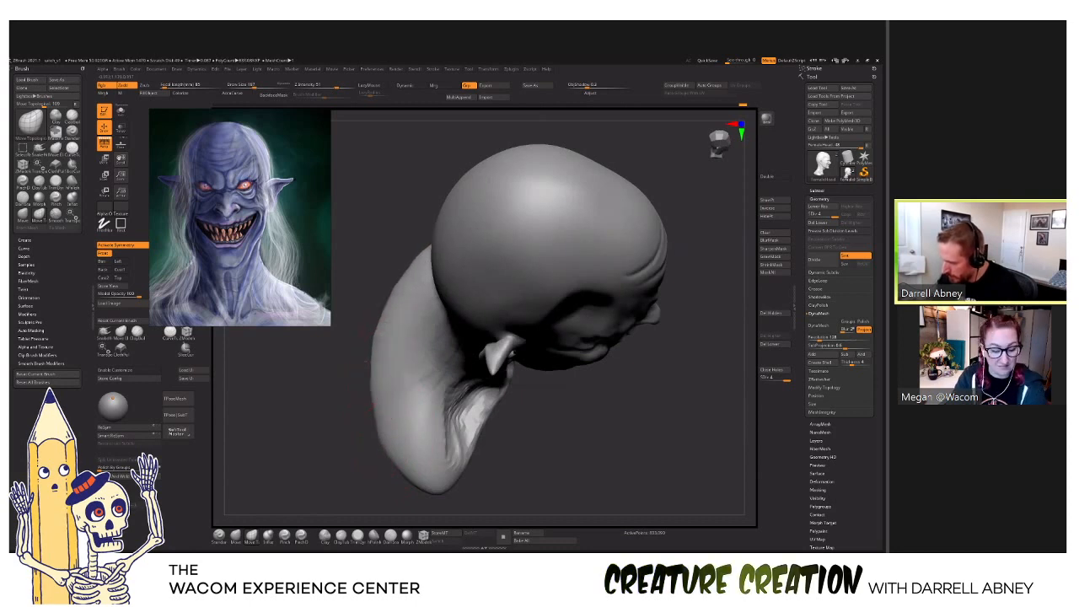
pyautogui.moveTo(391, 301); pyautogui.dragTo(398, 256, button='right')
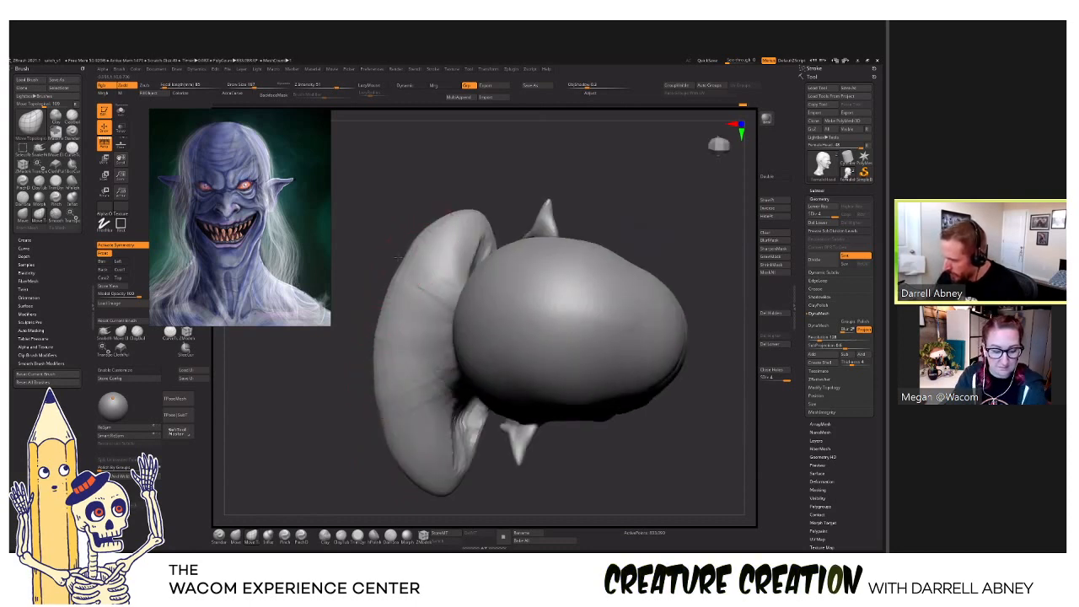
pyautogui.moveTo(423, 232)
pyautogui.mouseDown()
pyautogui.moveTo(412, 224)
pyautogui.moveTo(442, 213)
pyautogui.mouseUp()
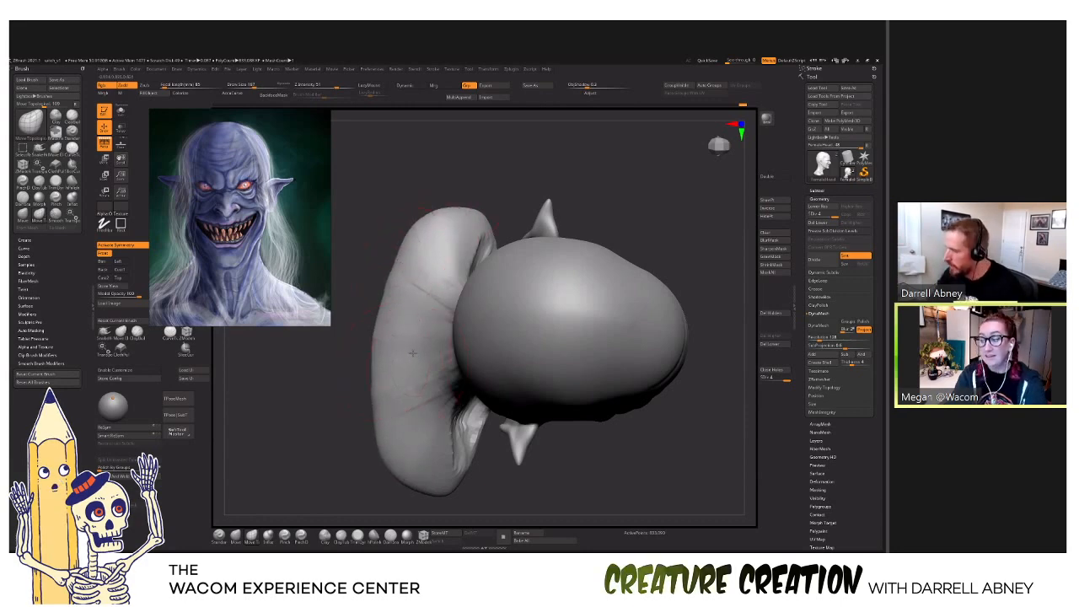
pyautogui.moveTo(392, 345); pyautogui.dragTo(495, 393, button='right')
pyautogui.moveTo(346, 396)
pyautogui.keyDown('alt'); pyautogui.mouseDown(button='right')
pyautogui.moveTo(457, 376)
pyautogui.moveTo(403, 392)
pyautogui.moveTo(413, 411)
pyautogui.moveTo(433, 414)
pyautogui.moveTo(451, 386)
pyautogui.moveTo(442, 380)
pyautogui.mouseUp(button='right'); pyautogui.keyUp('alt')
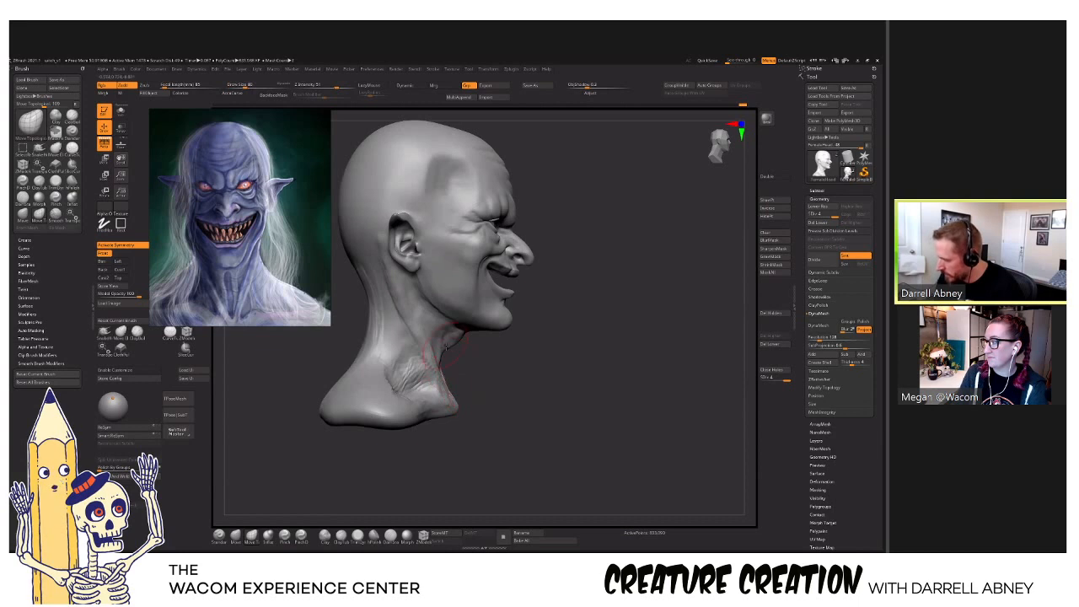
# Adjust the front and back contours of the neck in profile with Move Topological, varying the brush size.
pyautogui.press('[')
pyautogui.press('[')
pyautogui.keyDown('alt'); pyautogui.moveTo(444, 369); pyautogui.dragTo(496, 389, button='right'); pyautogui.keyUp('alt')
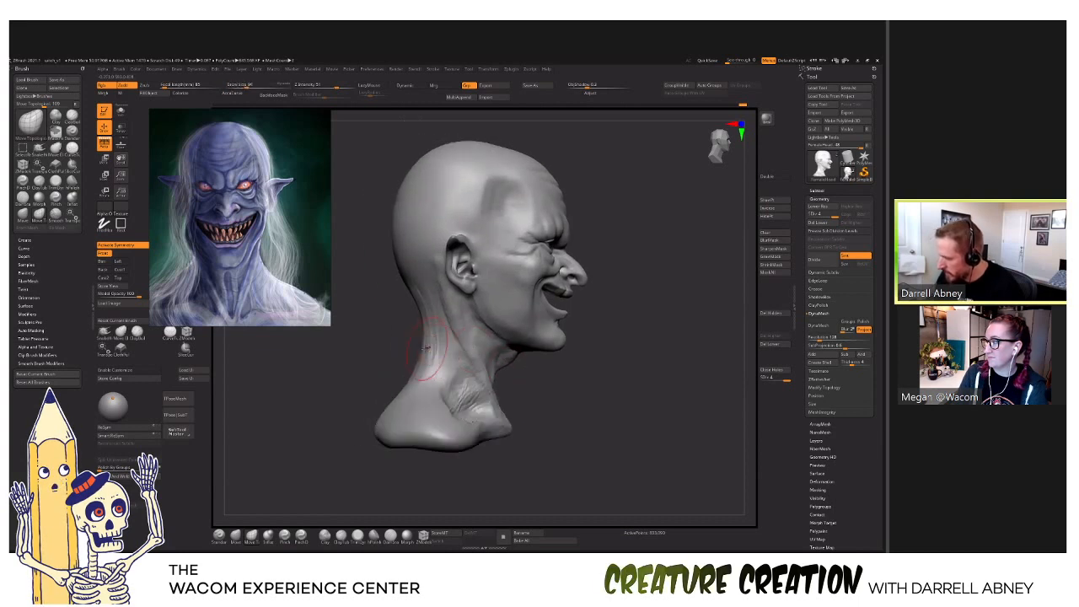
pyautogui.press(']')
pyautogui.press(']')
pyautogui.moveTo(413, 344); pyautogui.dragTo(520, 354, button='right')
pyautogui.keyDown('alt'); pyautogui.moveTo(511, 286); pyautogui.dragTo(556, 374, button='right'); pyautogui.keyUp('alt')
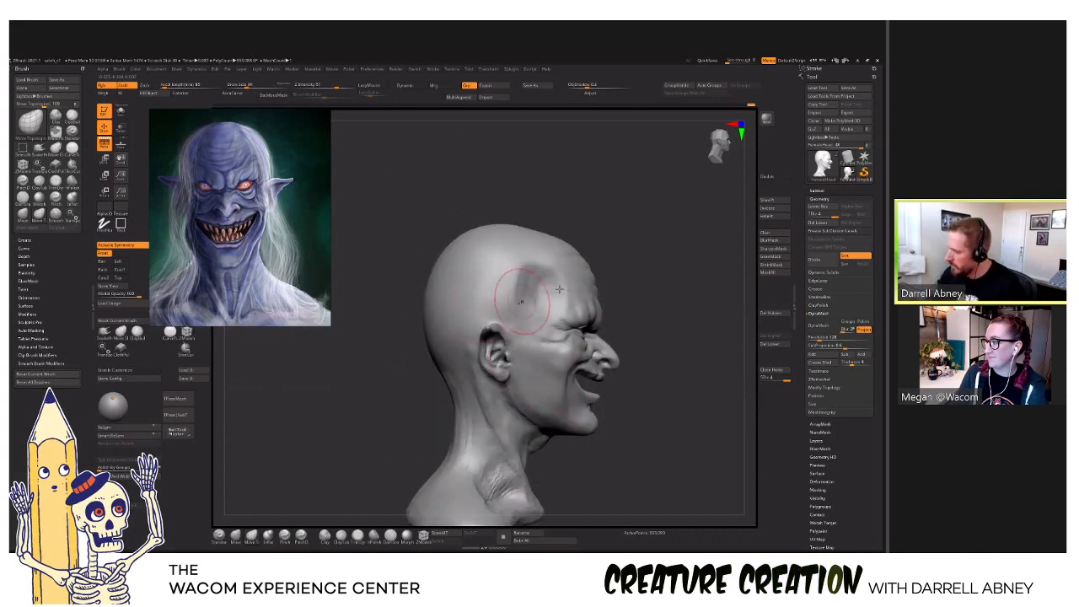
# Lower the subdivision level and smooth the hollow at the temple.
pyautogui.moveTo(539, 294); pyautogui.dragTo(520, 270, button='right')
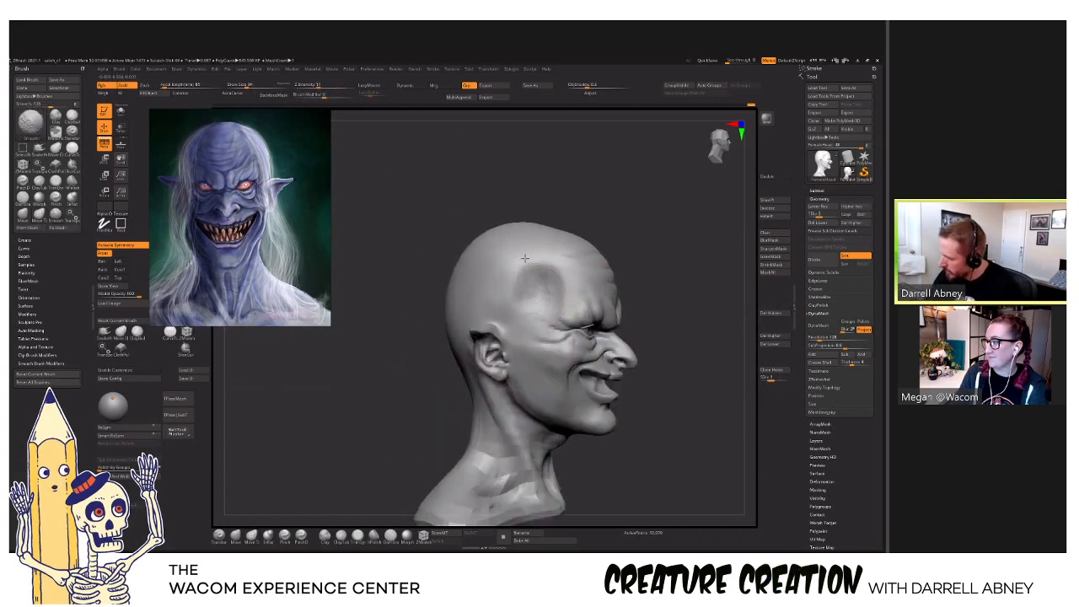
pyautogui.keyDown('shift'); pyautogui.moveTo(530, 263); pyautogui.dragTo(513, 312); pyautogui.keyUp('shift')
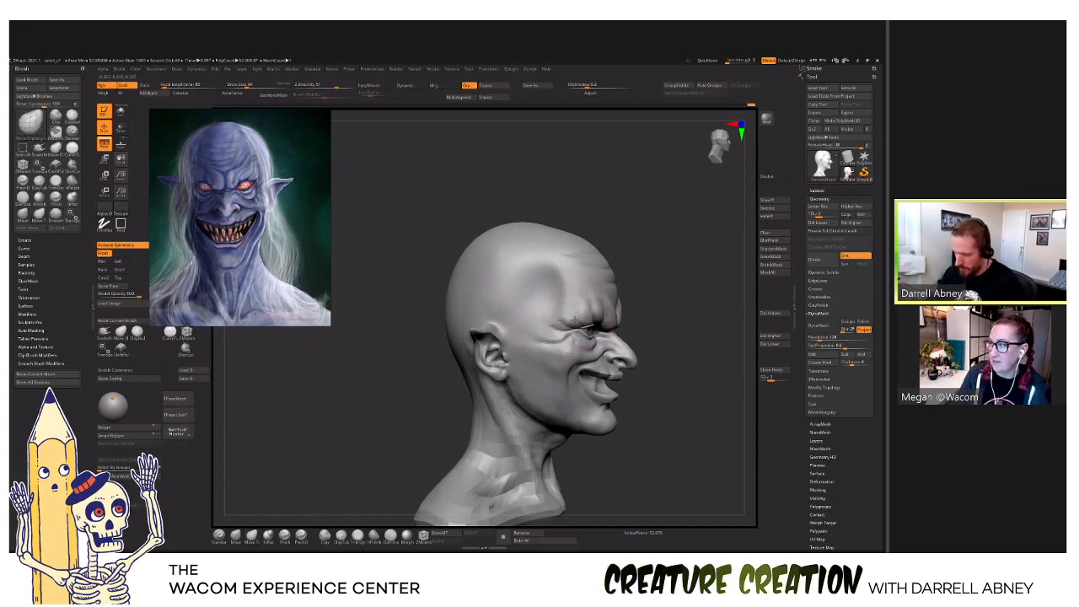
pyautogui.moveTo(575, 313); pyautogui.dragTo(570, 345, button='right')
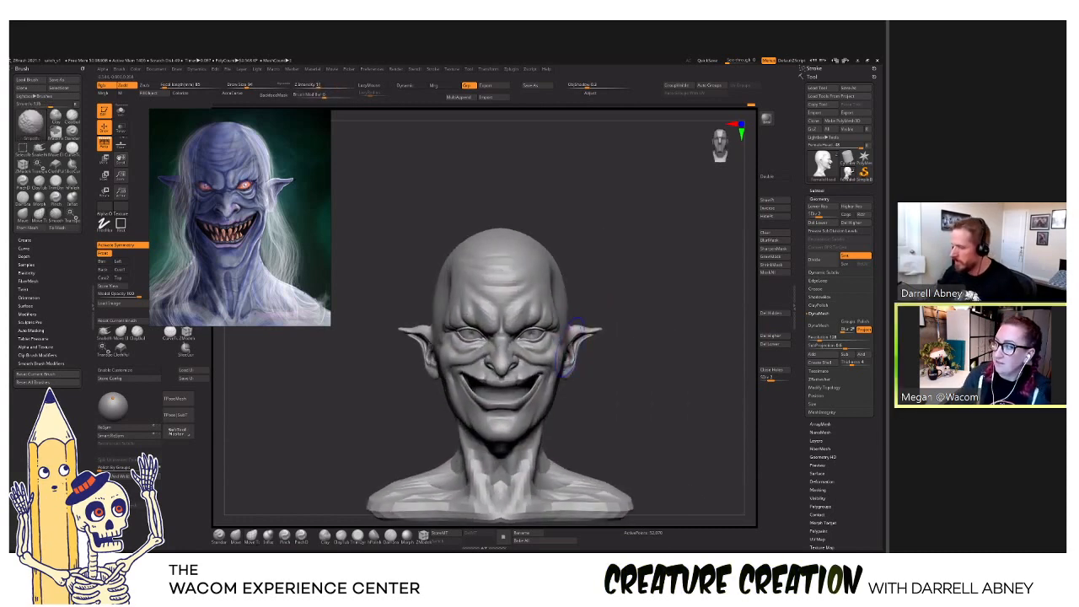
pyautogui.moveTo(548, 268); pyautogui.dragTo(550, 276, button='right')
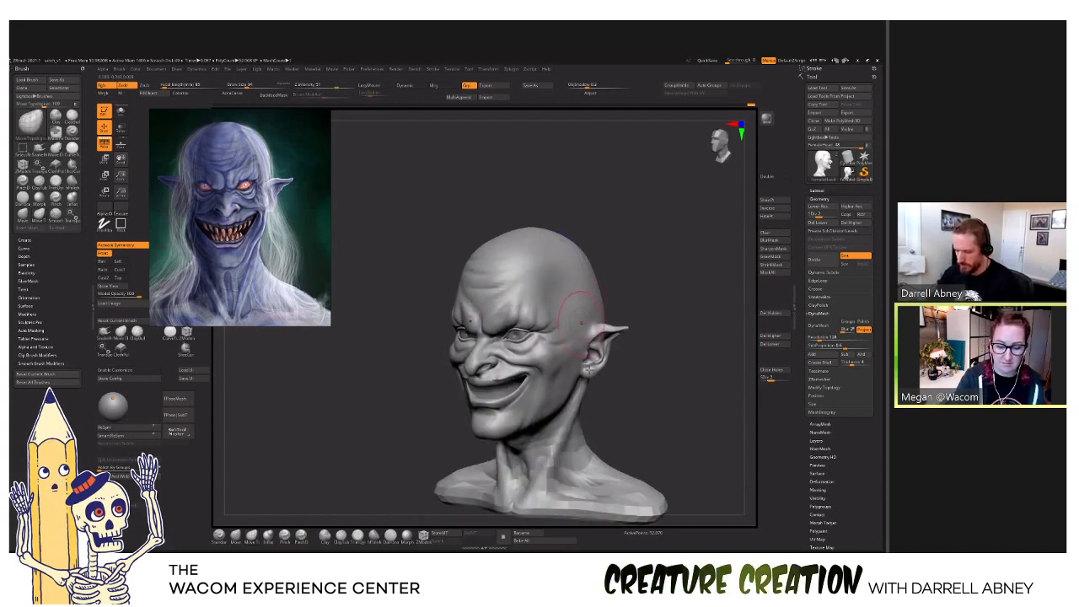
# Shape the smile fold beside the nostril with a smaller Move Topological brush, smooth it, and return to the higher subdivision level.
pyautogui.moveTo(420, 371)
pyautogui.mouseDown()
pyautogui.moveTo(434, 372)
pyautogui.moveTo(426, 364)
pyautogui.mouseUp()
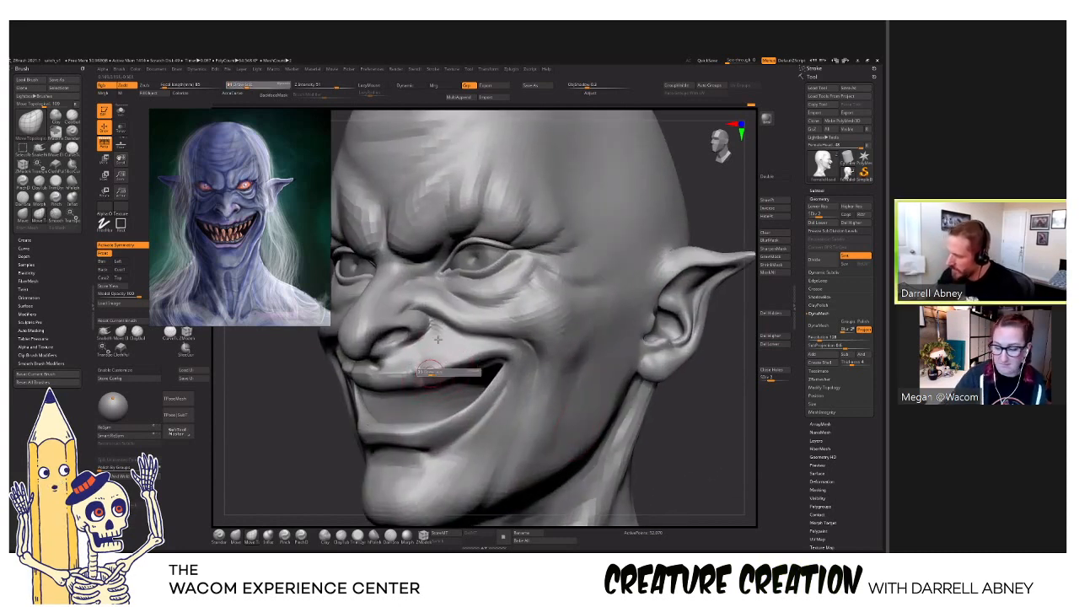
pyautogui.press('shift')
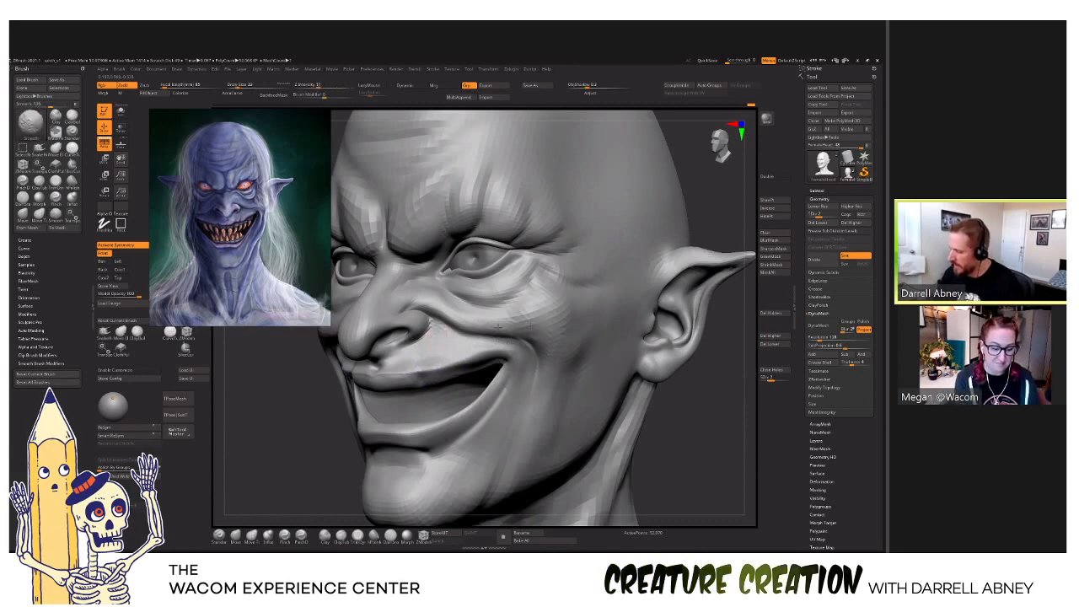
pyautogui.keyDown('alt'); pyautogui.moveTo(444, 330); pyautogui.dragTo(491, 327, button='right'); pyautogui.keyUp('alt')
pyautogui.press('shift')
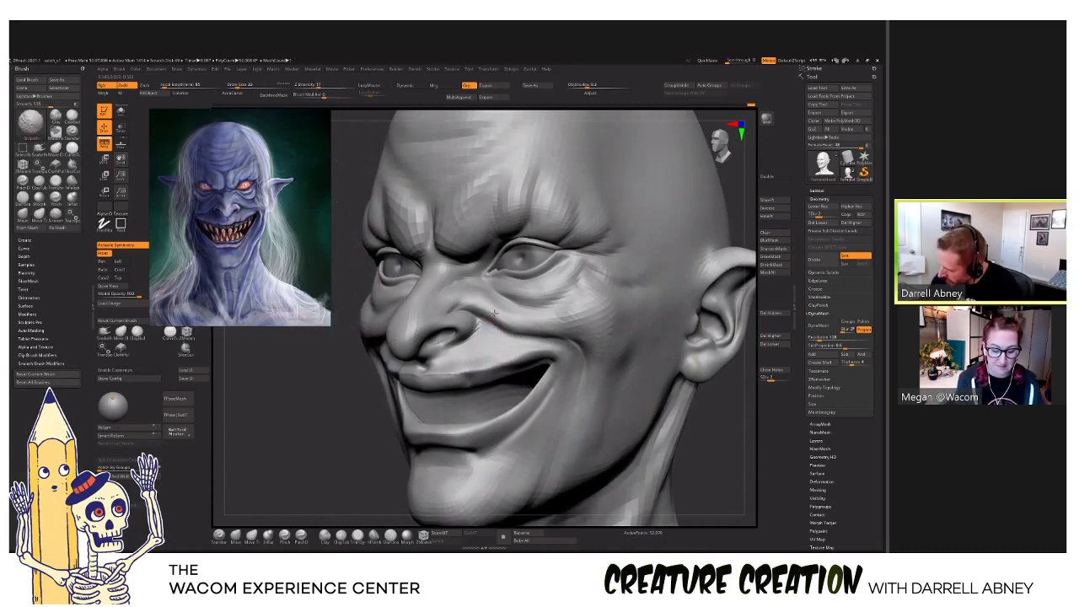
pyautogui.press('d')
pyautogui.press('d')
pyautogui.press('shift')
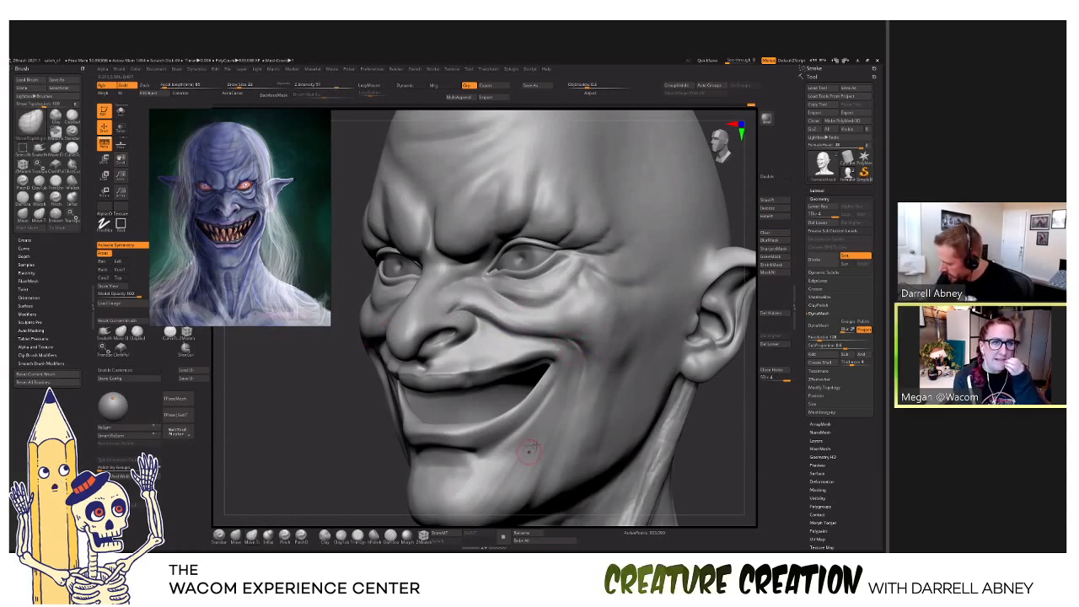
# Smooth the area below the mouth corner one subdivision level down, then refine the lower cheek and jaw with ClayBuildup.
pyautogui.hotkey('shift', 'd')
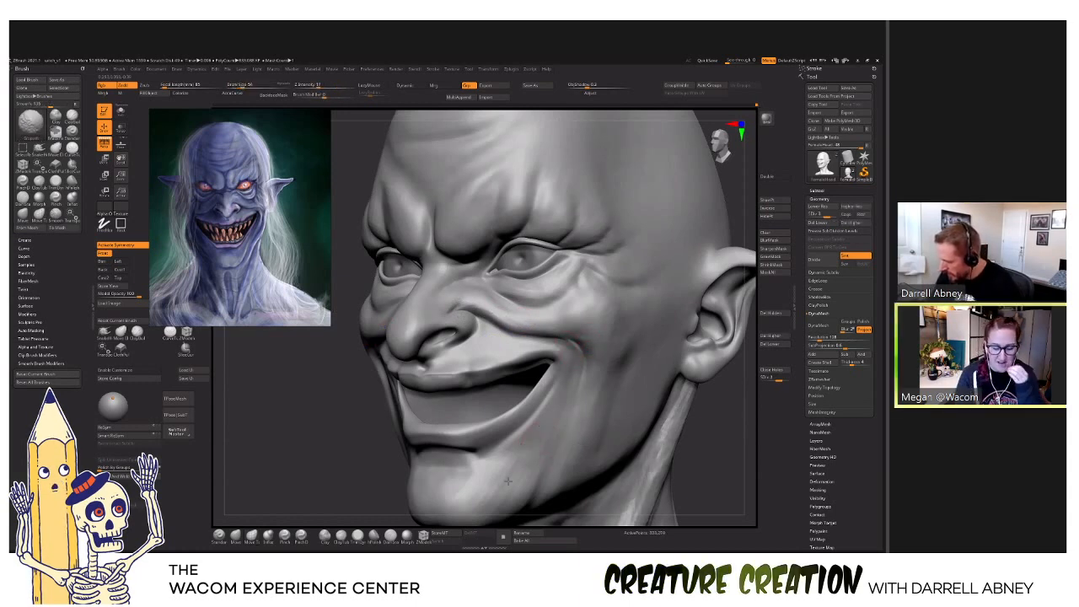
pyautogui.keyDown('alt'); pyautogui.moveTo(516, 468); pyautogui.dragTo(531, 397, button='right'); pyautogui.keyUp('alt')
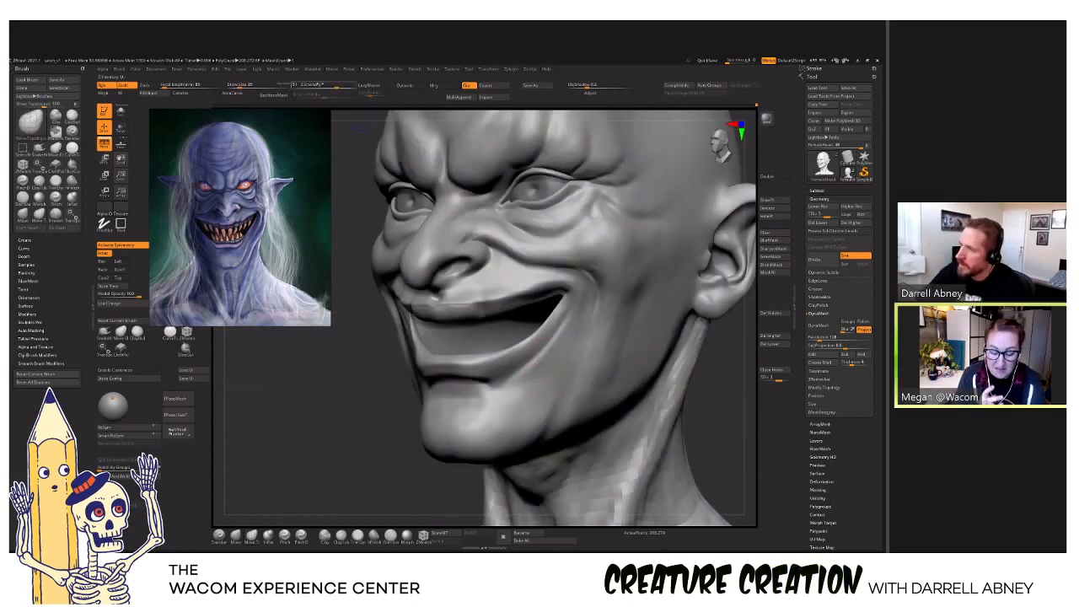
pyautogui.click(242, 85)
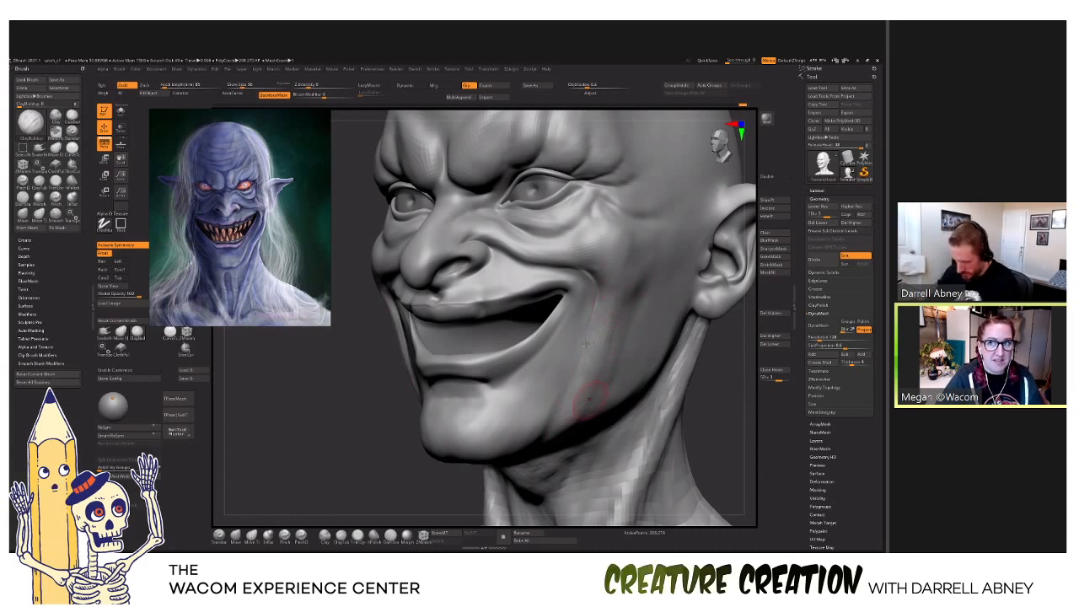
pyautogui.press('d')
pyautogui.moveTo(585, 339)
pyautogui.keyDown('ctrl'); pyautogui.mouseDown(button='right')
pyautogui.moveTo(582, 299)
pyautogui.moveTo(520, 340)
pyautogui.moveTo(513, 332)
pyautogui.mouseUp(button='right'); pyautogui.keyUp('ctrl')
# Carve wrinkles under the eyes and crow's feet at their outer corners with the DamStandard brush.
pyautogui.press('b')
pyautogui.press('d')
pyautogui.press('s')
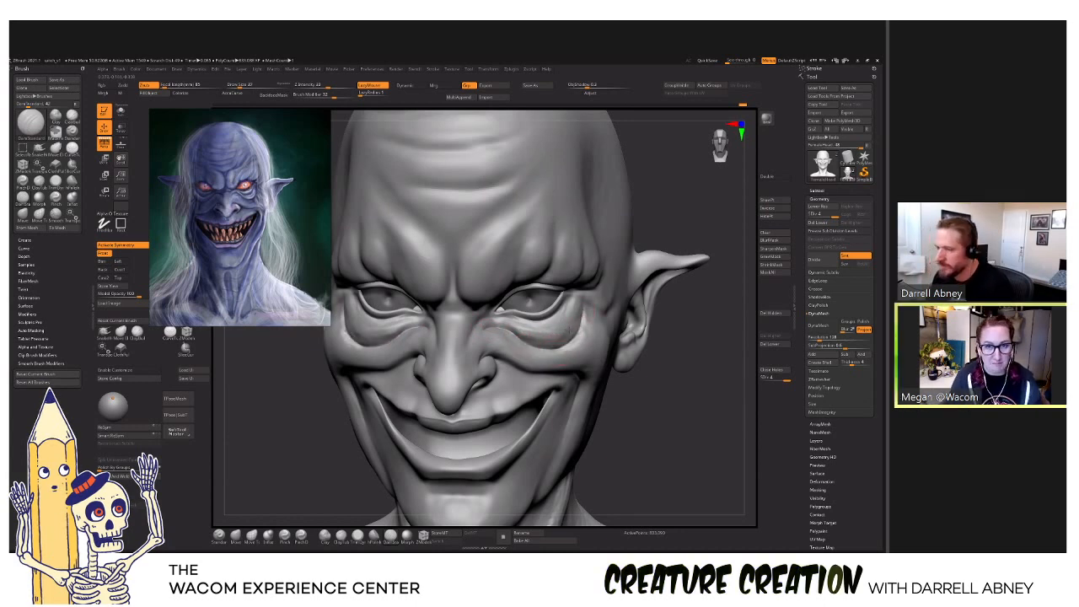
pyautogui.moveTo(563, 330); pyautogui.dragTo(600, 299, button='right')
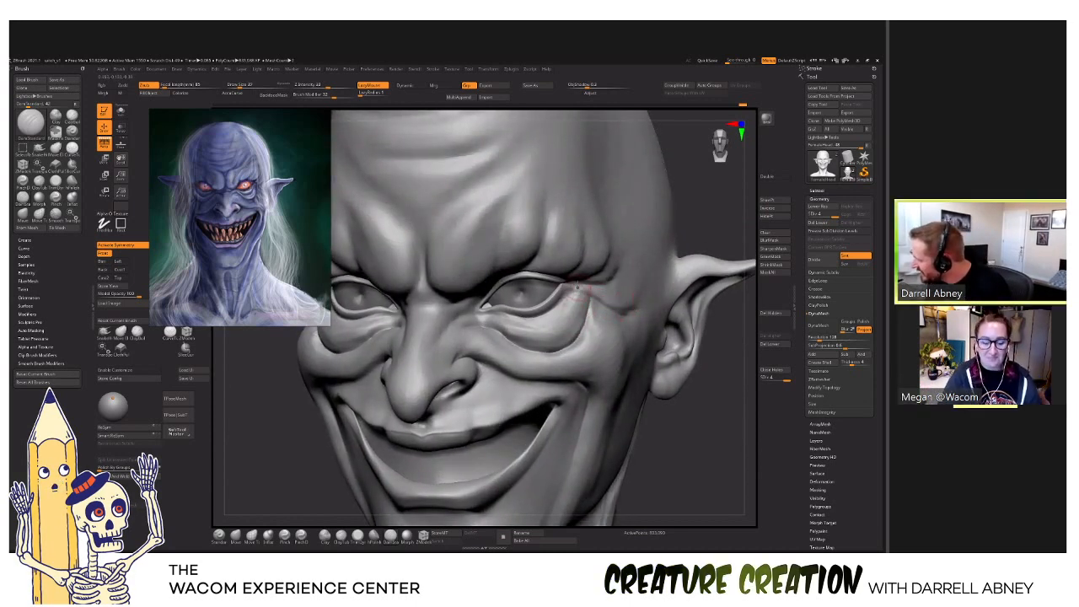
pyautogui.moveTo(643, 282); pyautogui.dragTo(648, 264, button='right')
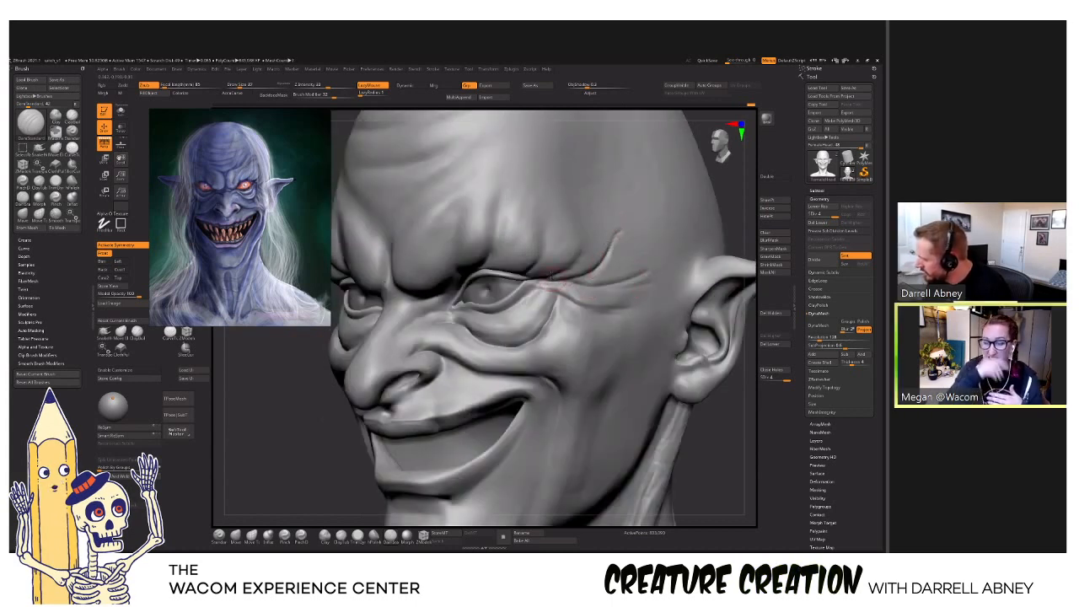
# Carve wrinkles across the nose bridge and beside the inner eye corners with the DamStandard brush.
pyautogui.moveTo(601, 211)
pyautogui.mouseDown(button='right')
pyautogui.moveTo(553, 328)
pyautogui.moveTo(454, 343)
pyautogui.moveTo(450, 331)
pyautogui.mouseUp(button='right')
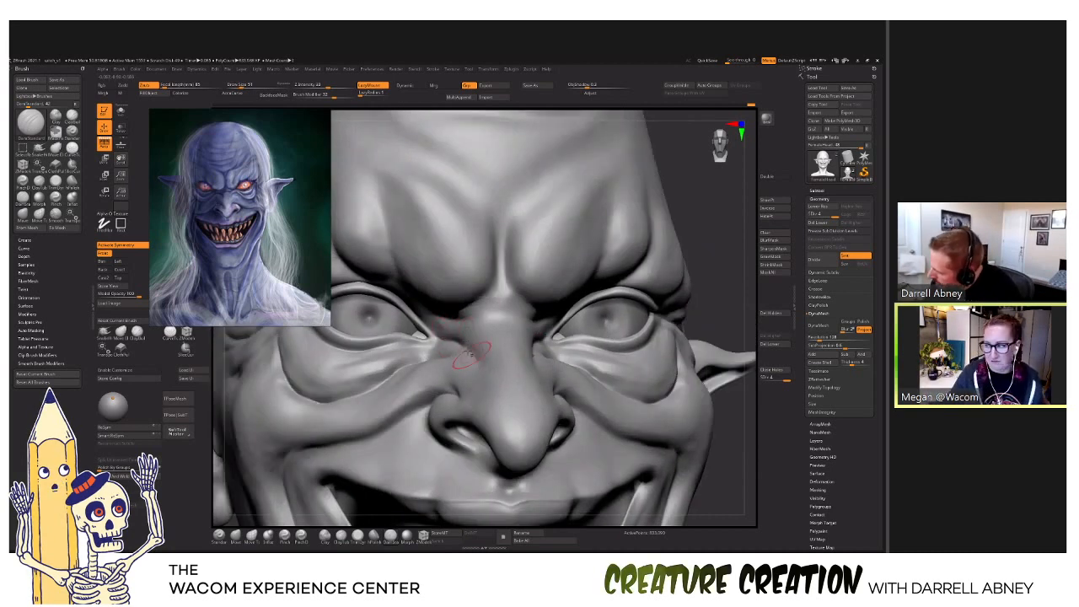
pyautogui.moveTo(474, 355); pyautogui.dragTo(452, 359, button='right')
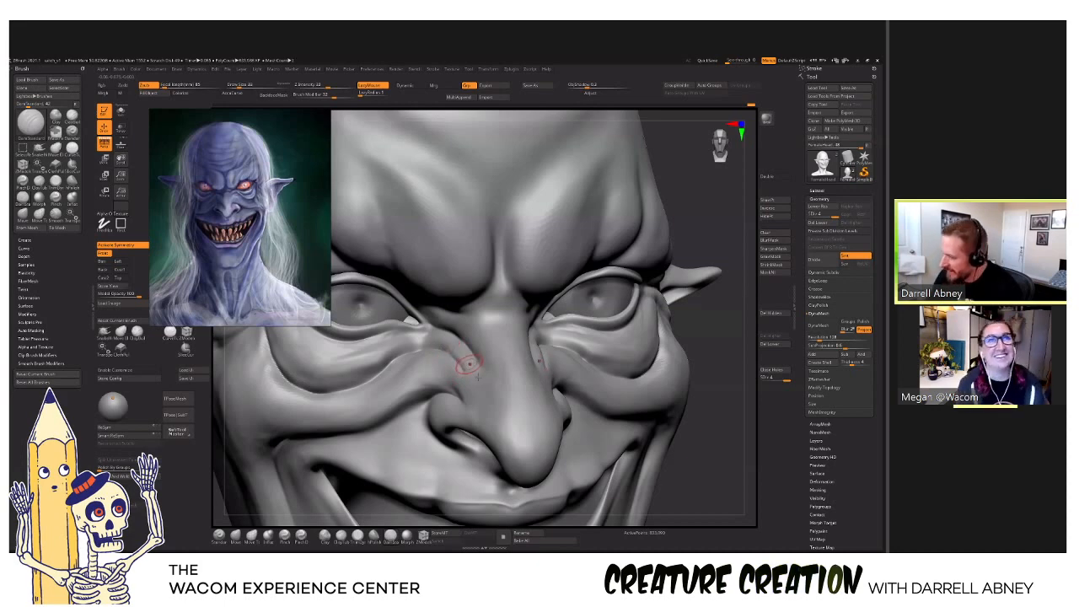
pyautogui.moveTo(473, 396)
pyautogui.mouseDown(button='right')
pyautogui.moveTo(542, 377)
pyautogui.moveTo(499, 367)
pyautogui.mouseUp(button='right')
pyautogui.press(']')
pyautogui.moveTo(508, 363); pyautogui.dragTo(509, 349)
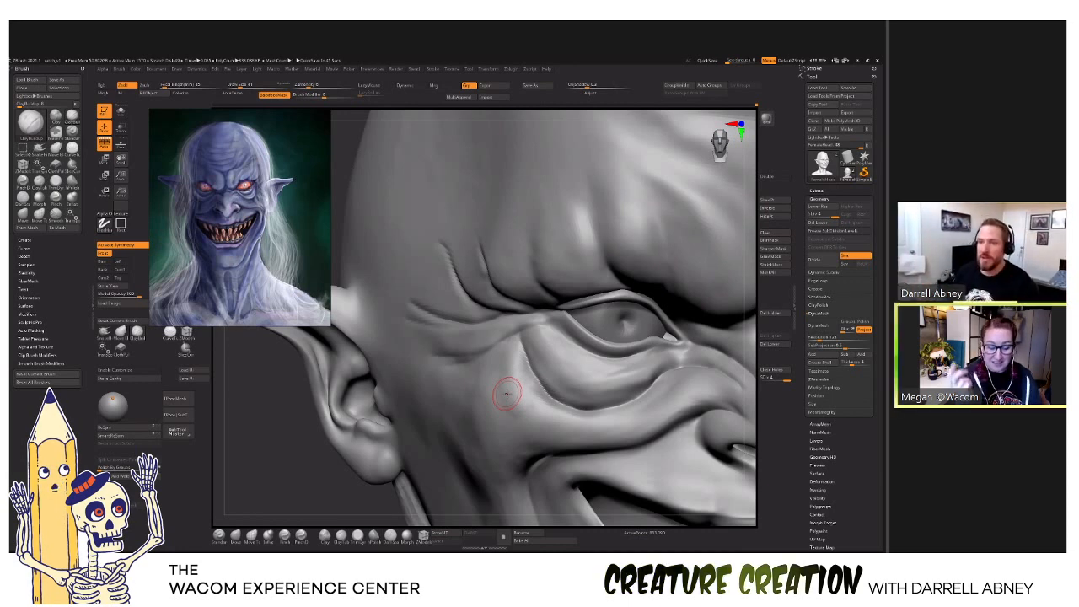
# Build up the cheek beside and below the eye bag with ClayBuildup and smooth the transition.
pyautogui.press('b')
pyautogui.press('m')
pyautogui.press('t')
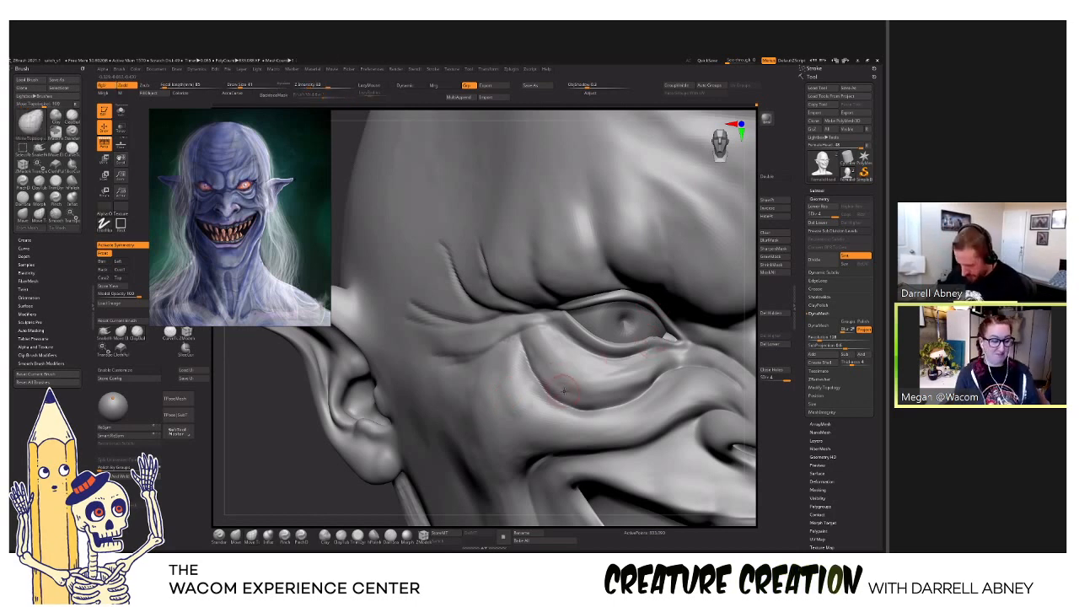
pyautogui.press('b')
pyautogui.press('c')
pyautogui.press('b')
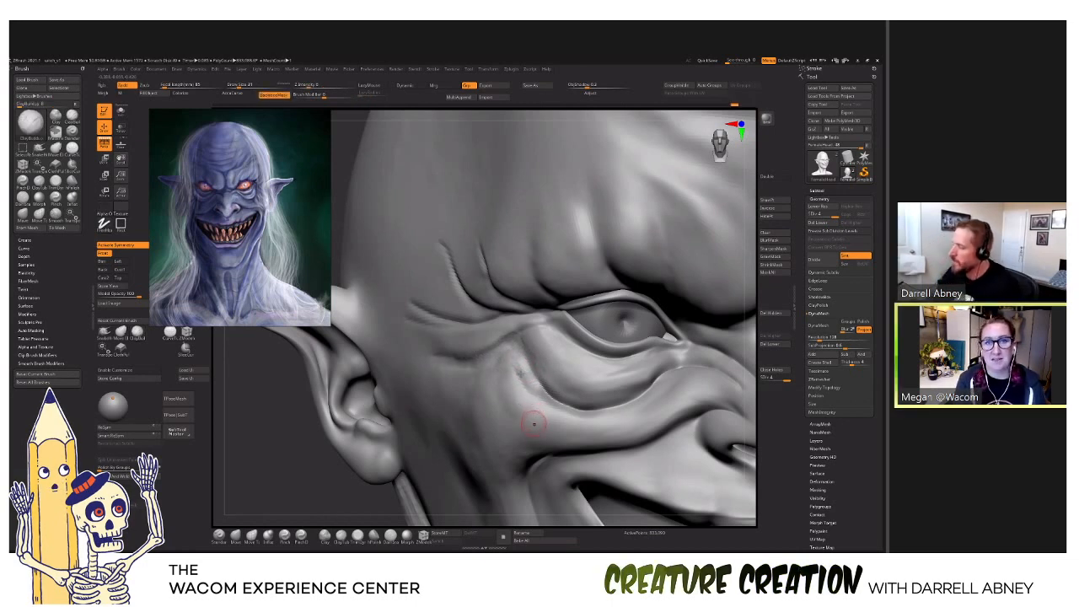
pyautogui.moveTo(533, 403); pyautogui.dragTo(472, 438)
pyautogui.moveTo(270, 438); pyautogui.dragTo(354, 426)
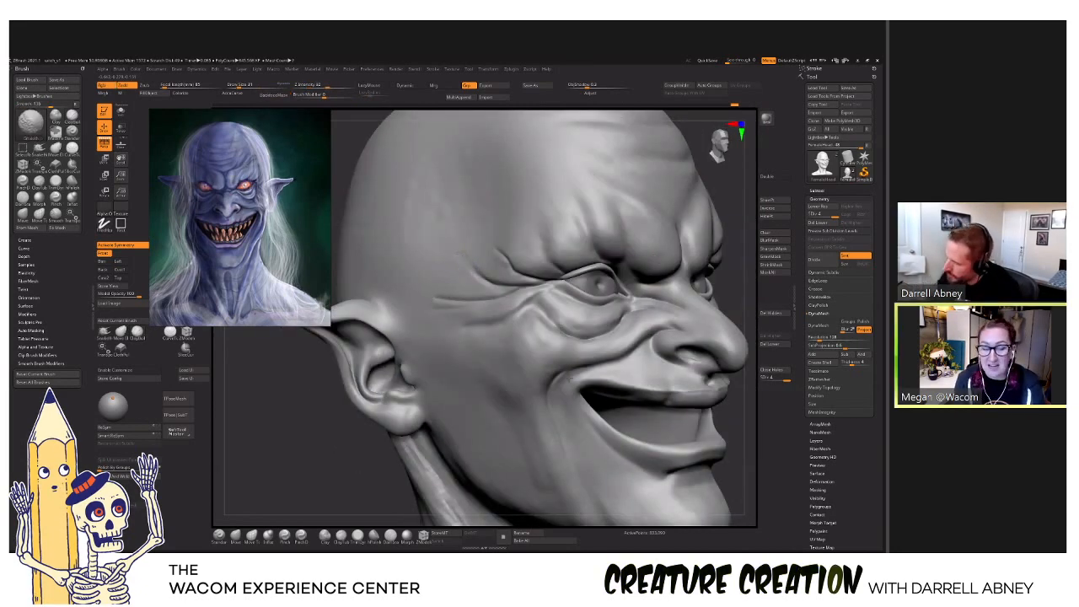
# Carve asymmetrical forehead wrinkles above the brows with DamStandard while symmetry is off, and turn symmetry back on.
pyautogui.moveTo(550, 349)
pyautogui.mouseDown()
pyautogui.moveTo(629, 393)
pyautogui.moveTo(544, 268)
pyautogui.mouseUp()
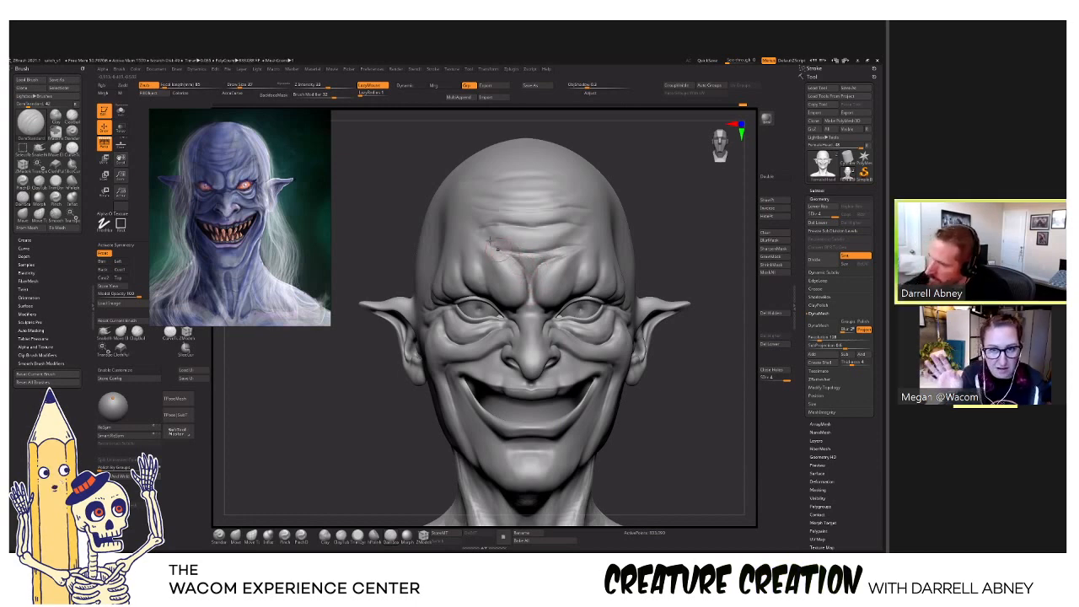
pyautogui.moveTo(490, 238)
pyautogui.mouseDown(button='right')
pyautogui.moveTo(478, 283)
pyautogui.moveTo(469, 270)
pyautogui.mouseUp(button='right')
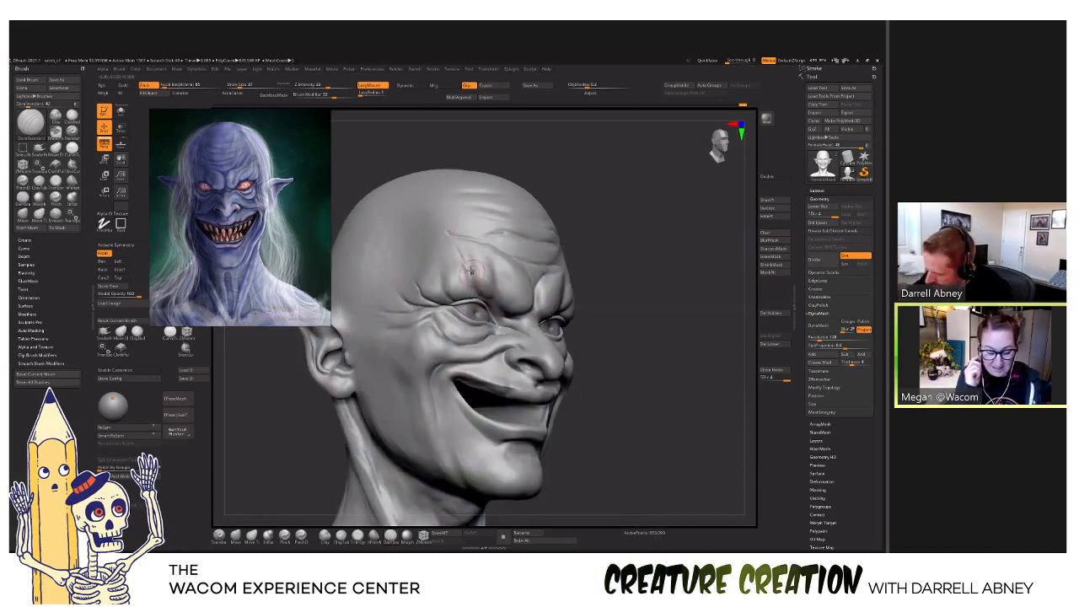
pyautogui.press('x')
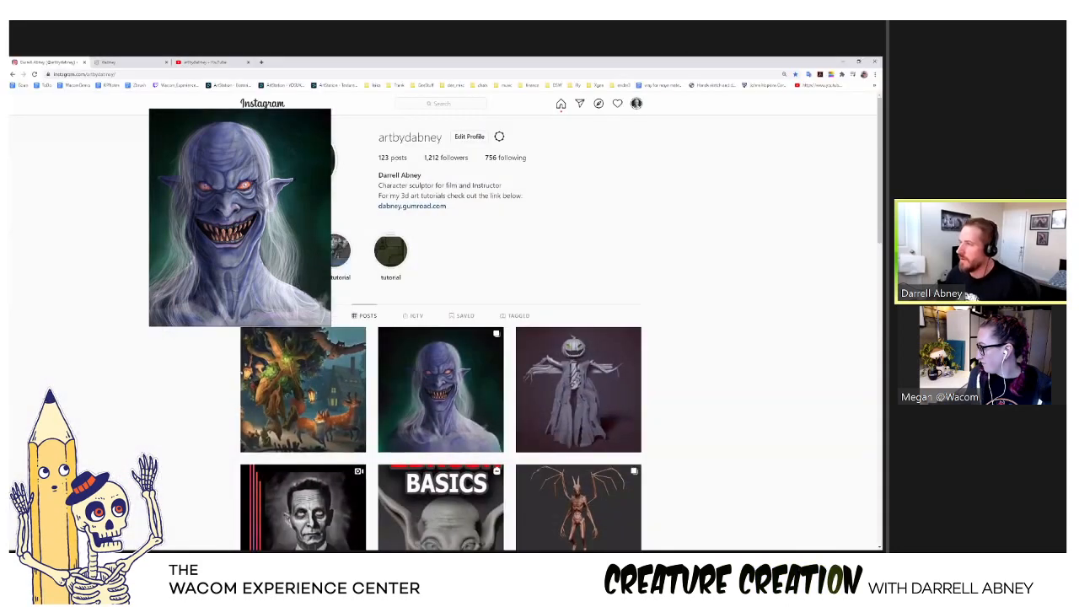
# Search Google Images for "hedorah godzilla" in a new browser tab and view the picture of Godzilla facing Hedorah.
pyautogui.click(262, 62)
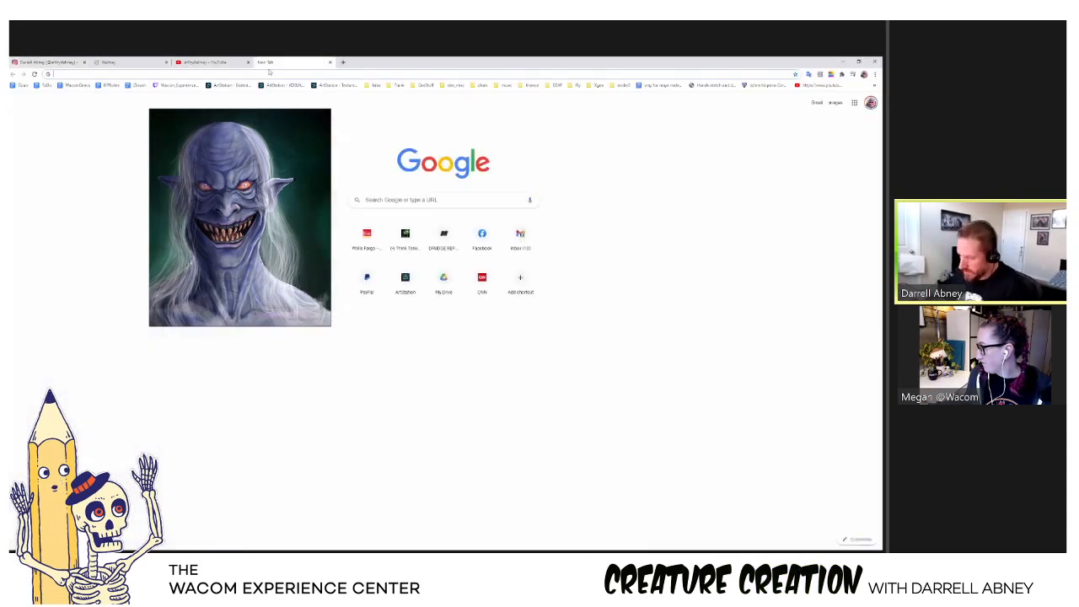
pyautogui.click(468, 199)
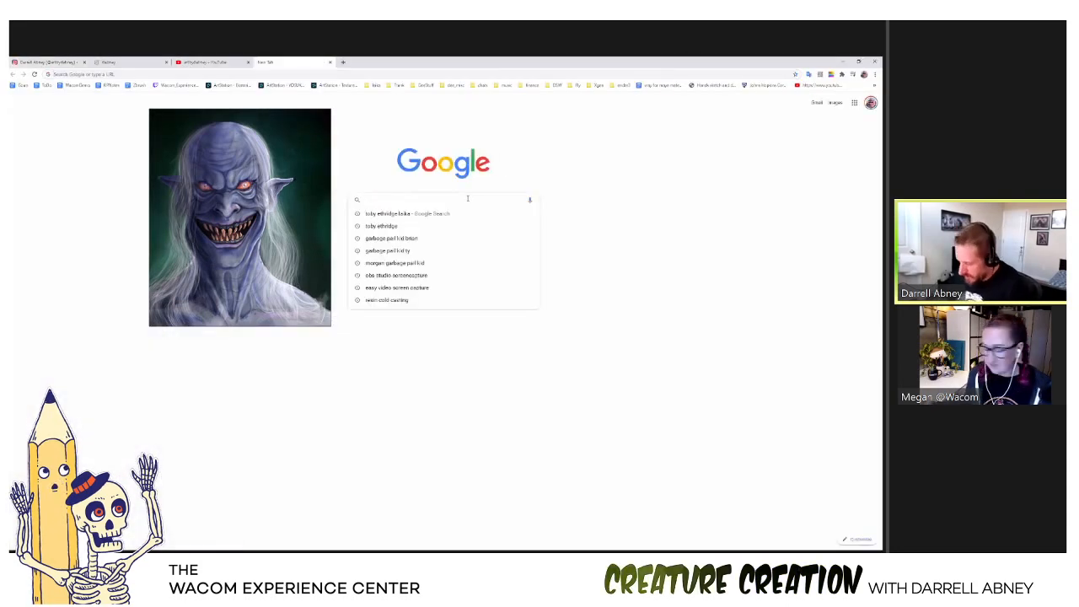
pyautogui.write('hedorah')
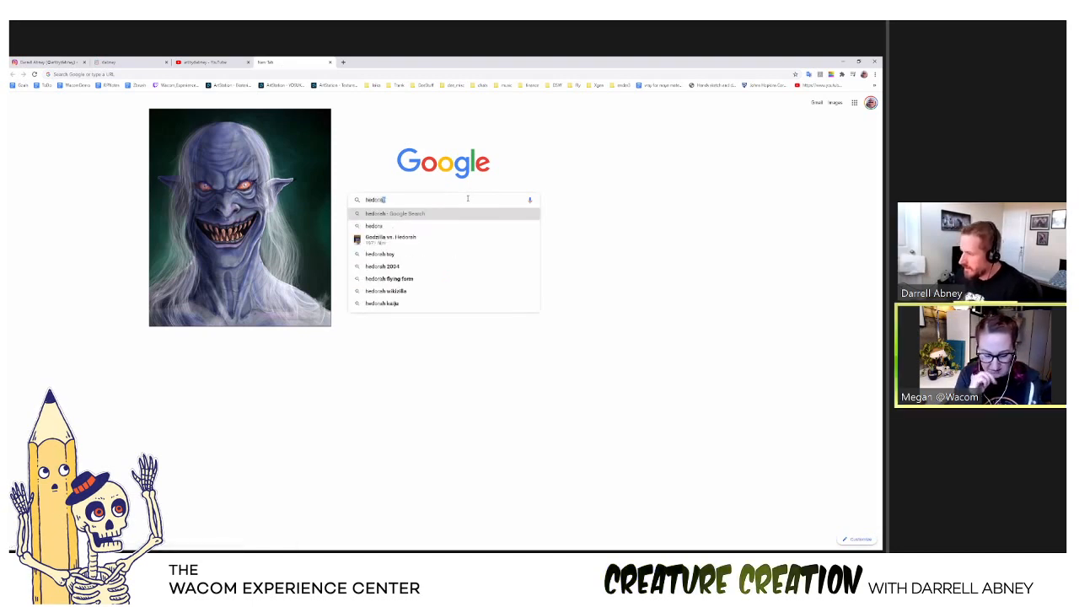
pyautogui.press('Down')
pyautogui.press('Down')
pyautogui.press('Down')
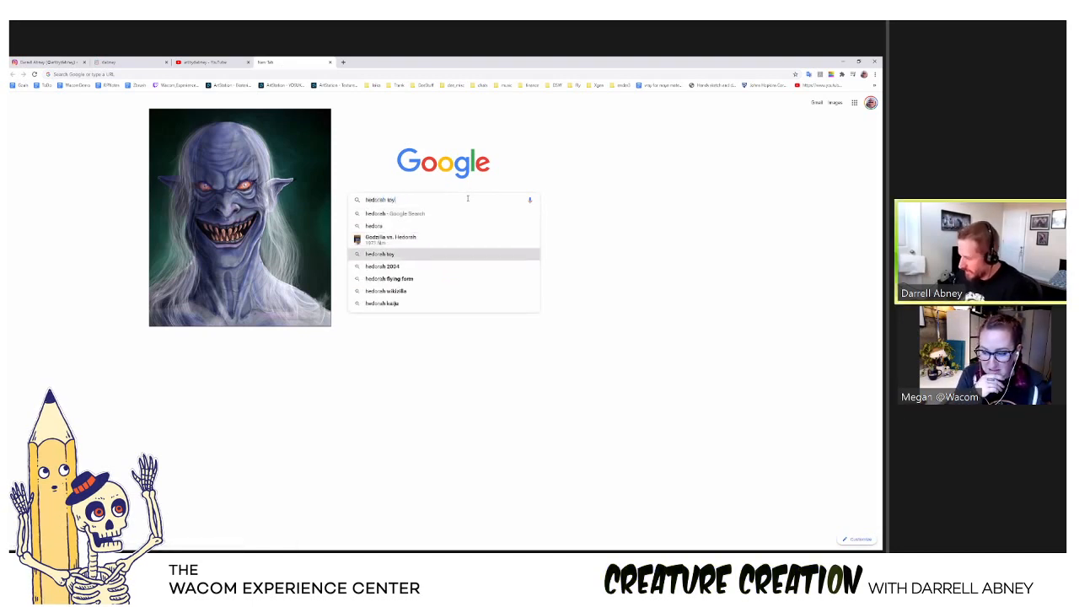
pyautogui.press('Up')
pyautogui.press('Return')
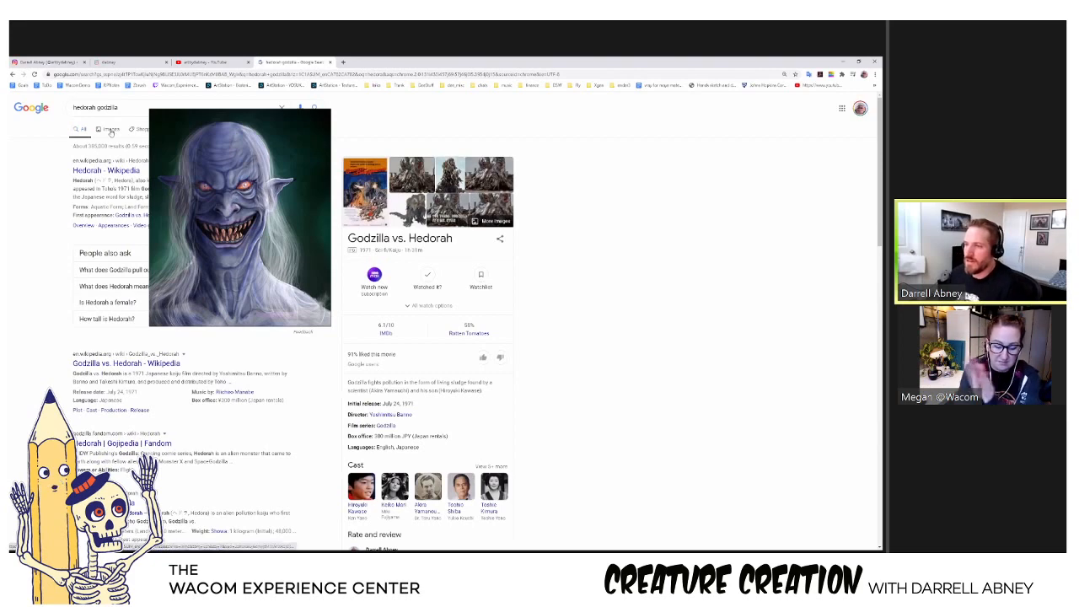
pyautogui.click(102, 128)
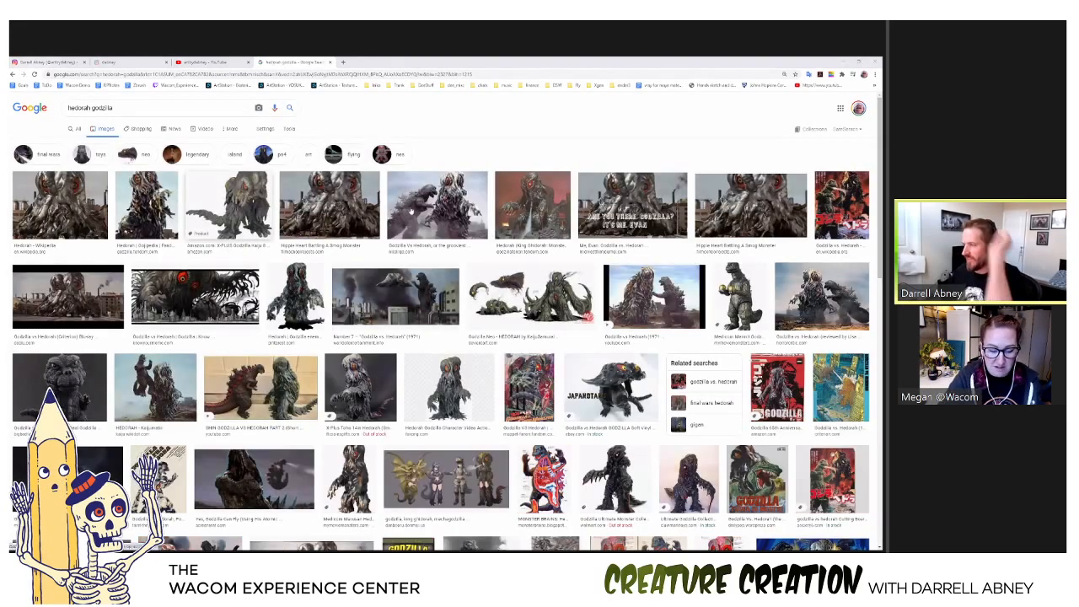
pyautogui.click(437, 205)
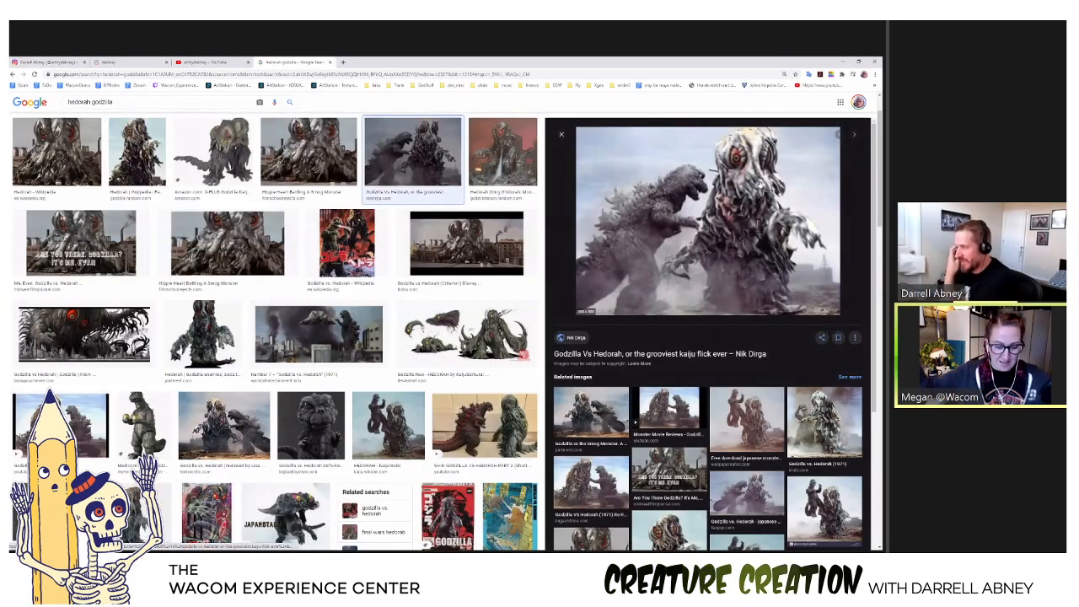
# Return to ZBrush and place the blue creature reference painting back over the canvas beside the head.
pyautogui.click(839, 63)
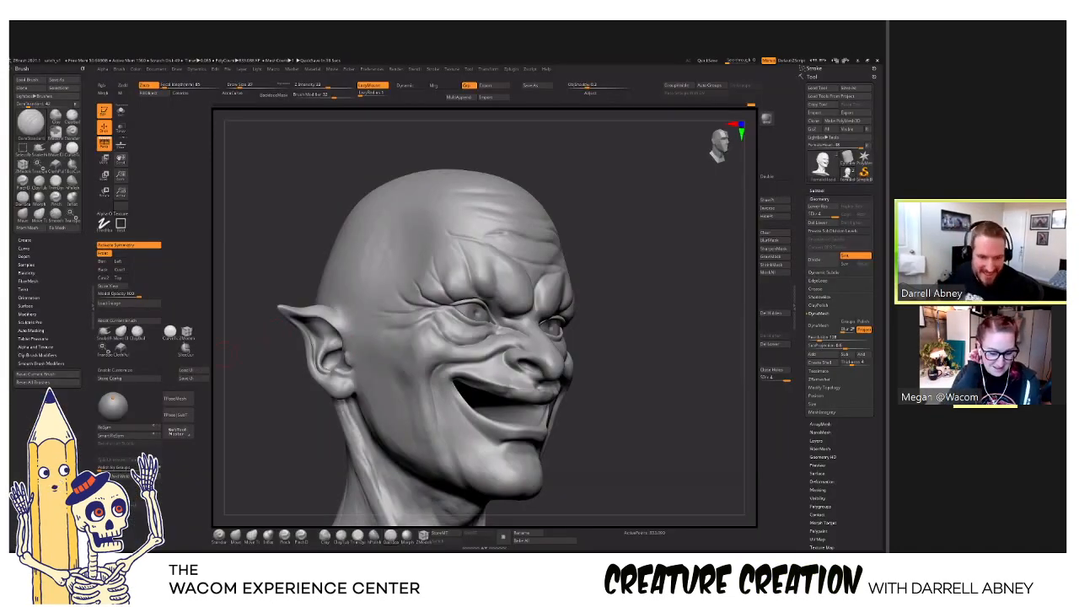
pyautogui.moveTo(674, 472); pyautogui.dragTo(266, 299)
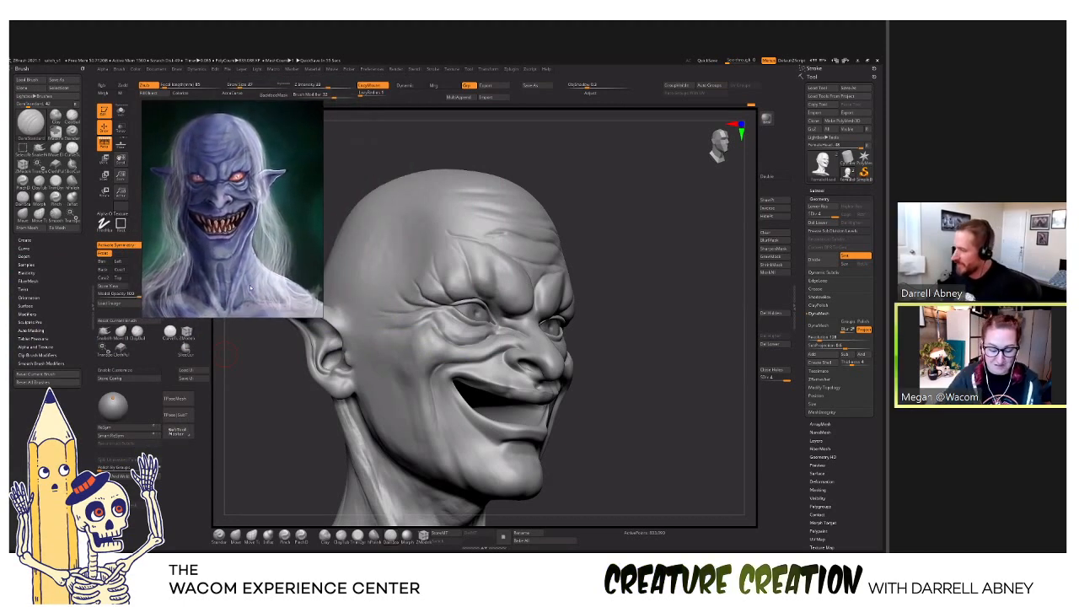
# Refine the centre of the upper lip with DamStandard and the crease around the nostril with ClayBuildup, and check the whole bust.
pyautogui.moveTo(655, 317)
pyautogui.mouseDown()
pyautogui.moveTo(656, 307)
pyautogui.moveTo(620, 329)
pyautogui.moveTo(548, 337)
pyautogui.moveTo(494, 425)
pyautogui.mouseUp()
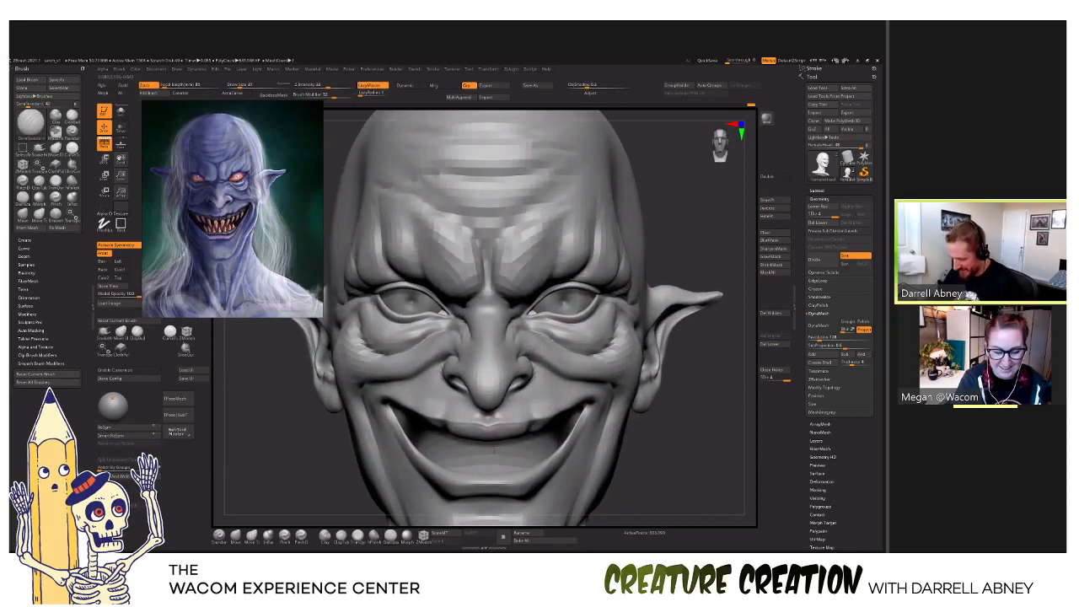
pyautogui.moveTo(489, 423)
pyautogui.keyDown('ctrl'); pyautogui.mouseDown(button='right')
pyautogui.moveTo(489, 435)
pyautogui.moveTo(503, 415)
pyautogui.moveTo(516, 420)
pyautogui.moveTo(488, 409)
pyautogui.moveTo(467, 418)
pyautogui.moveTo(493, 413)
pyautogui.moveTo(439, 395)
pyautogui.mouseUp(button='right'); pyautogui.keyUp('ctrl')
pyautogui.press('s')
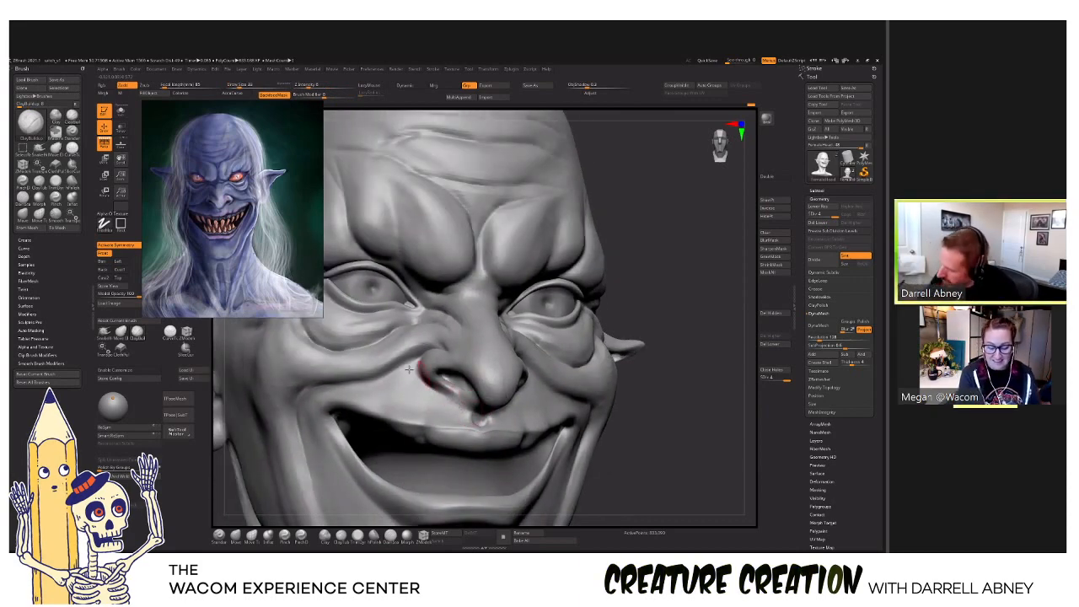
pyautogui.moveTo(404, 375); pyautogui.dragTo(555, 368, button='right')
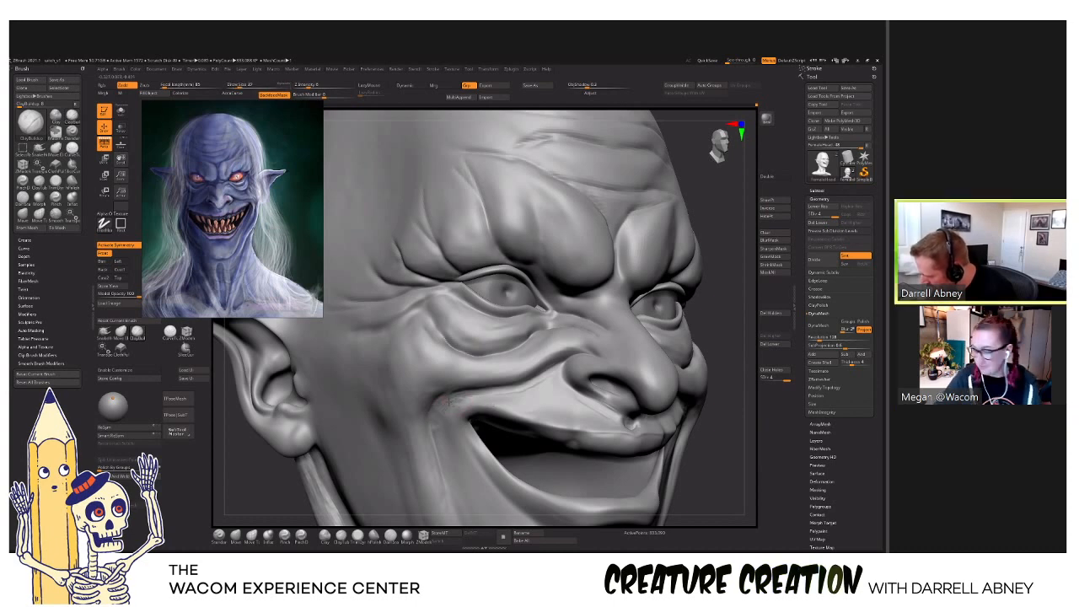
pyautogui.keyDown('ctrl'); pyautogui.moveTo(455, 424); pyautogui.dragTo(604, 380, button='right'); pyautogui.keyUp('ctrl')
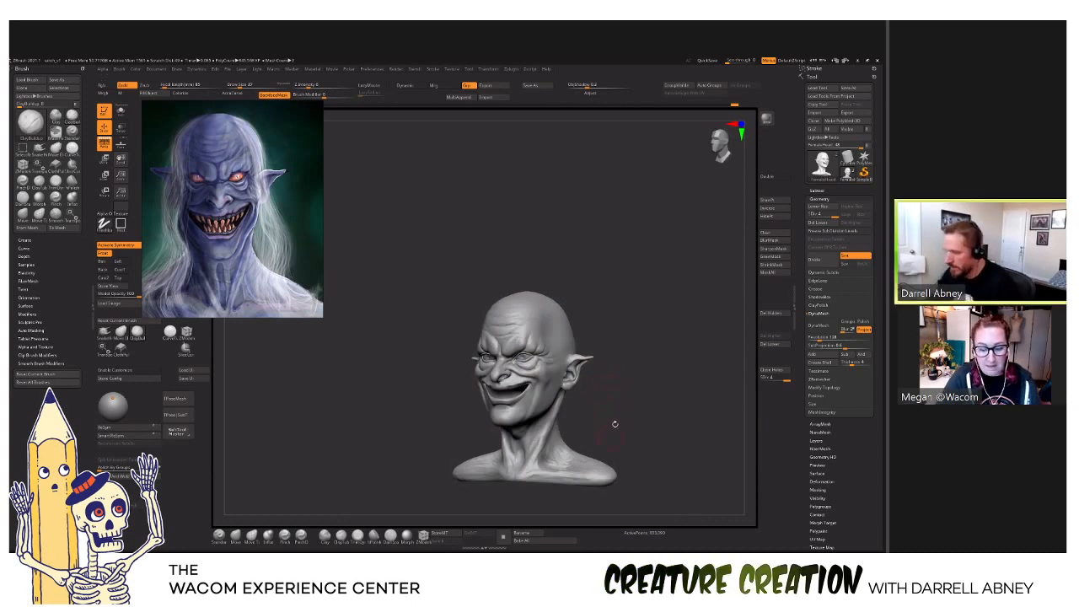
pyautogui.moveTo(614, 426); pyautogui.dragTo(613, 445, button='right')
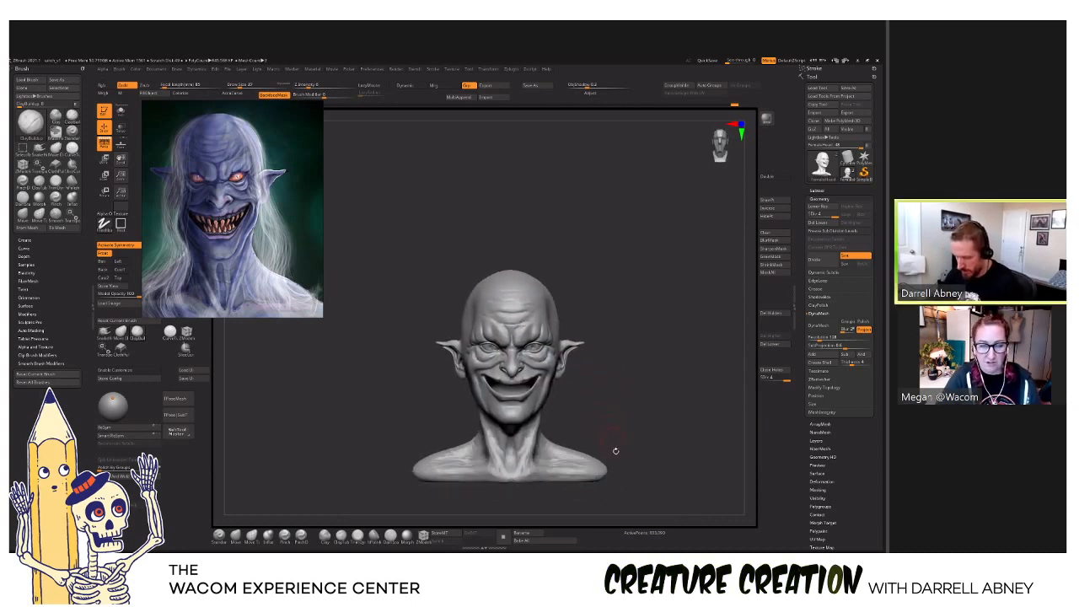
# Lower the bust to subdivision level 3 and reshape the neck and shoulders with the Move Topological brush.
pyautogui.hotkey('shift', 'd')
pyautogui.press('d')
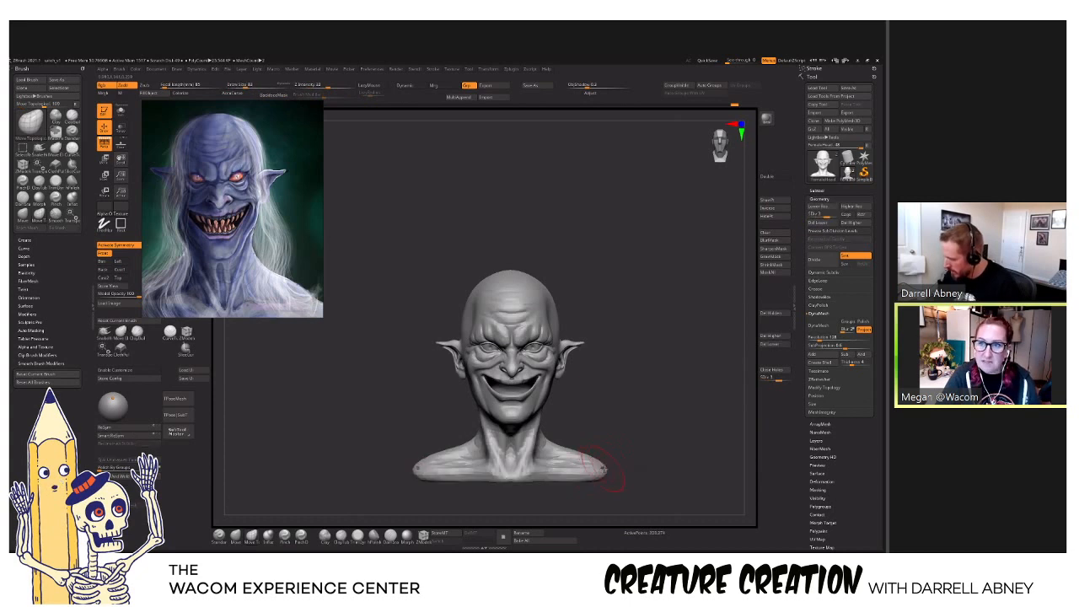
pyautogui.moveTo(582, 447); pyautogui.dragTo(543, 404, button='right')
pyautogui.moveTo(548, 449); pyautogui.dragTo(495, 418, button='right')
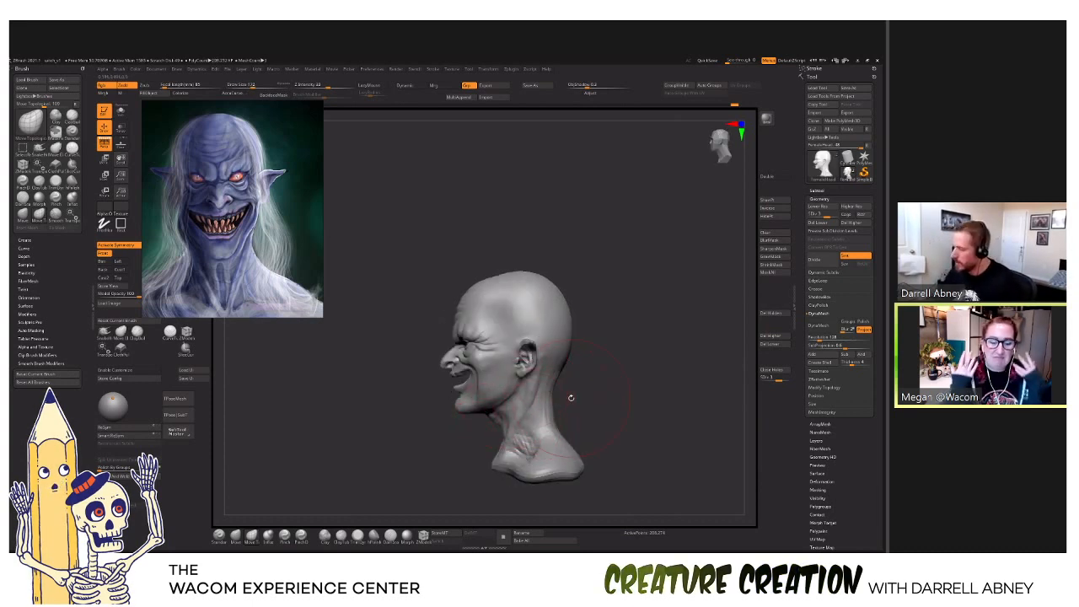
pyautogui.moveTo(540, 432)
pyautogui.mouseDown(button='right')
pyautogui.moveTo(549, 423)
pyautogui.moveTo(523, 427)
pyautogui.moveTo(589, 437)
pyautogui.mouseUp(button='right')
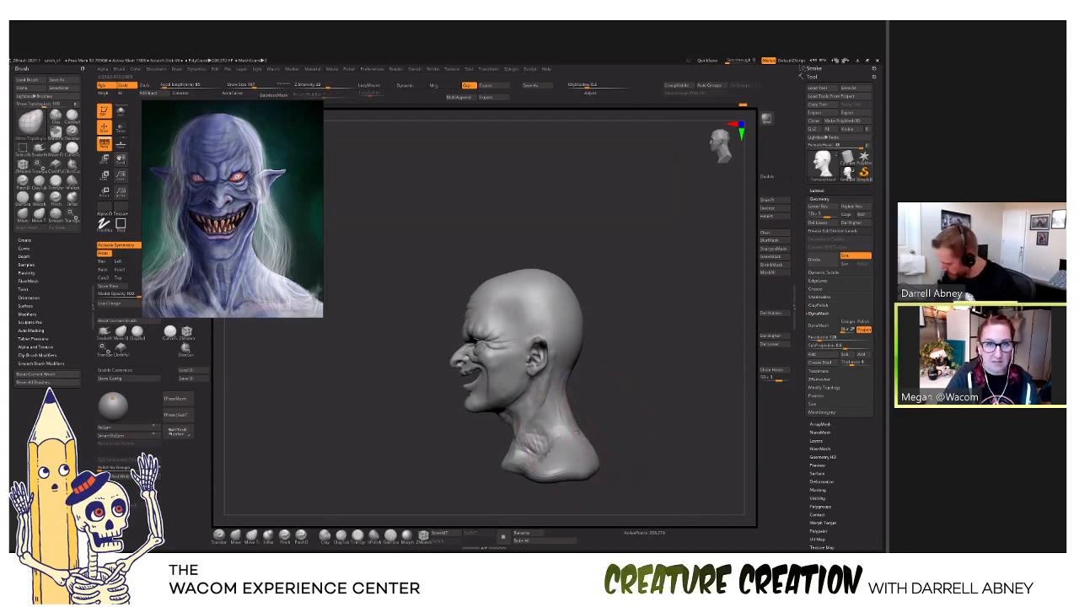
pyautogui.moveTo(549, 372); pyautogui.dragTo(616, 483)
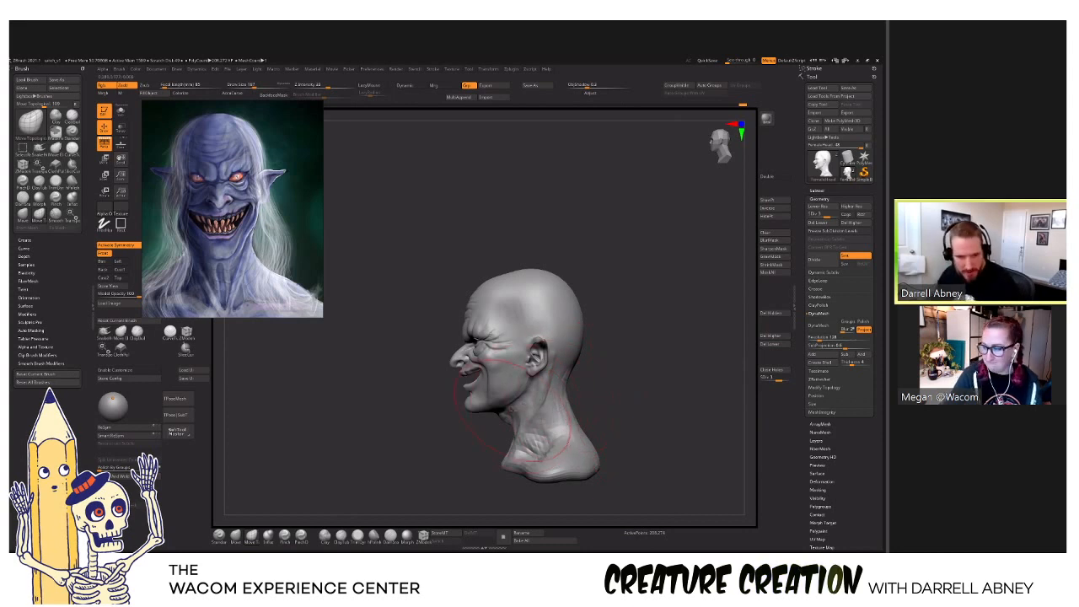
# Refine the face profile around the nose and mouth, and reshape the pointed ear with the Move Topological brush.
pyautogui.keyDown('ctrl'); pyautogui.moveTo(512, 410); pyautogui.dragTo(495, 327, button='right'); pyautogui.keyUp('ctrl')
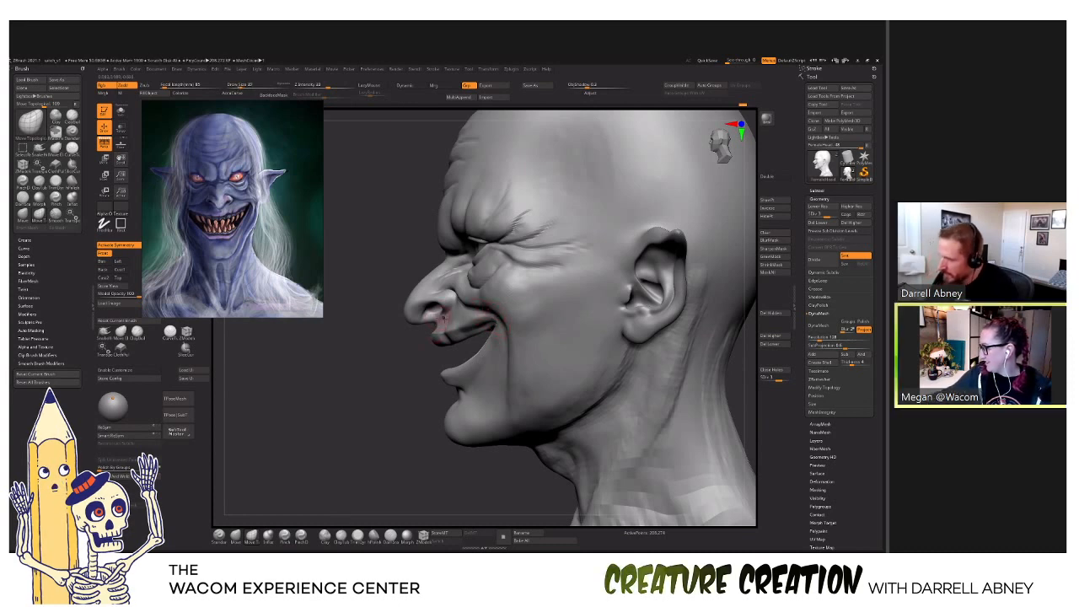
pyautogui.moveTo(447, 333); pyautogui.dragTo(462, 329, button='right')
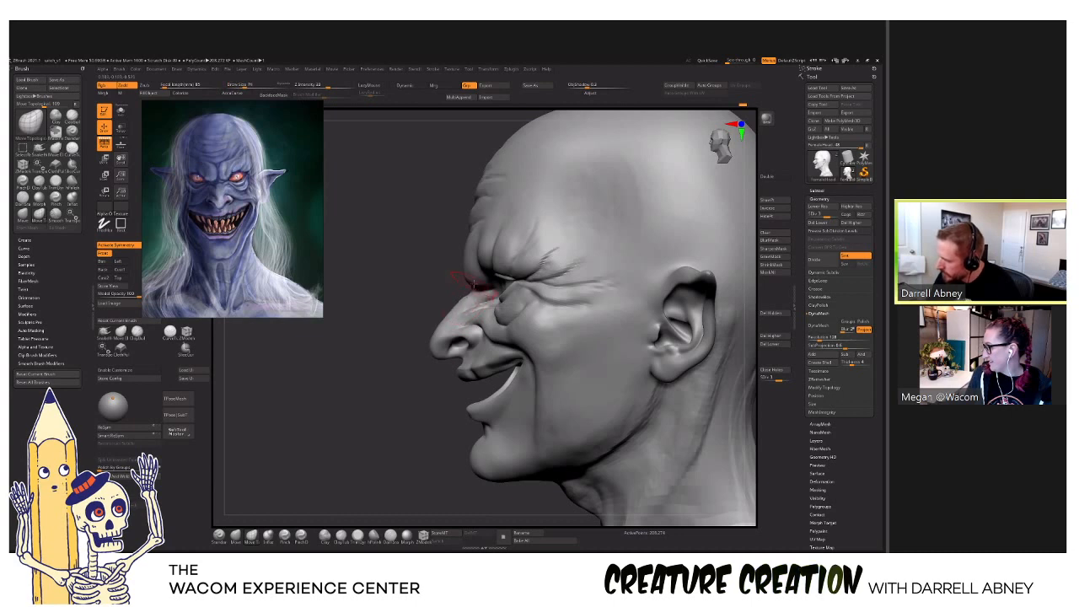
pyautogui.moveTo(581, 320)
pyautogui.mouseDown(button='right')
pyautogui.moveTo(487, 268)
pyautogui.moveTo(472, 228)
pyautogui.moveTo(585, 271)
pyautogui.moveTo(582, 316)
pyautogui.moveTo(515, 320)
pyautogui.mouseUp(button='right')
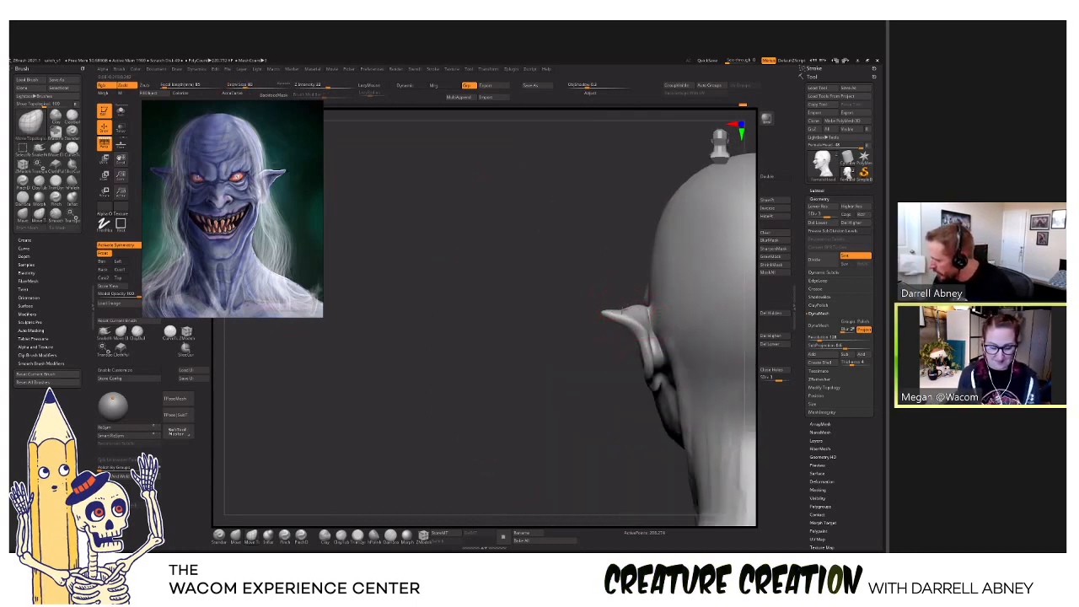
pyautogui.moveTo(639, 312)
pyautogui.mouseDown(button='right')
pyautogui.moveTo(578, 413)
pyautogui.moveTo(601, 364)
pyautogui.mouseUp(button='right')
# Switch to the ClayBuildup brush and consult the reference sheet of smiling faces and head profiles.
pyautogui.press('b')
pyautogui.press('c')
pyautogui.press('b')
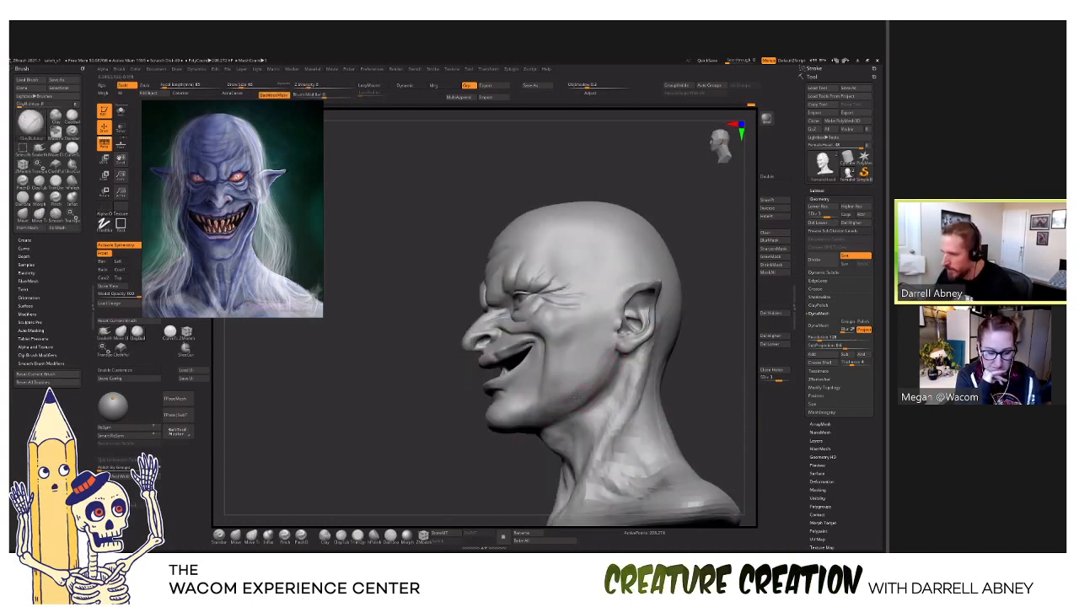
pyautogui.moveTo(584, 386); pyautogui.dragTo(570, 391, button='right')
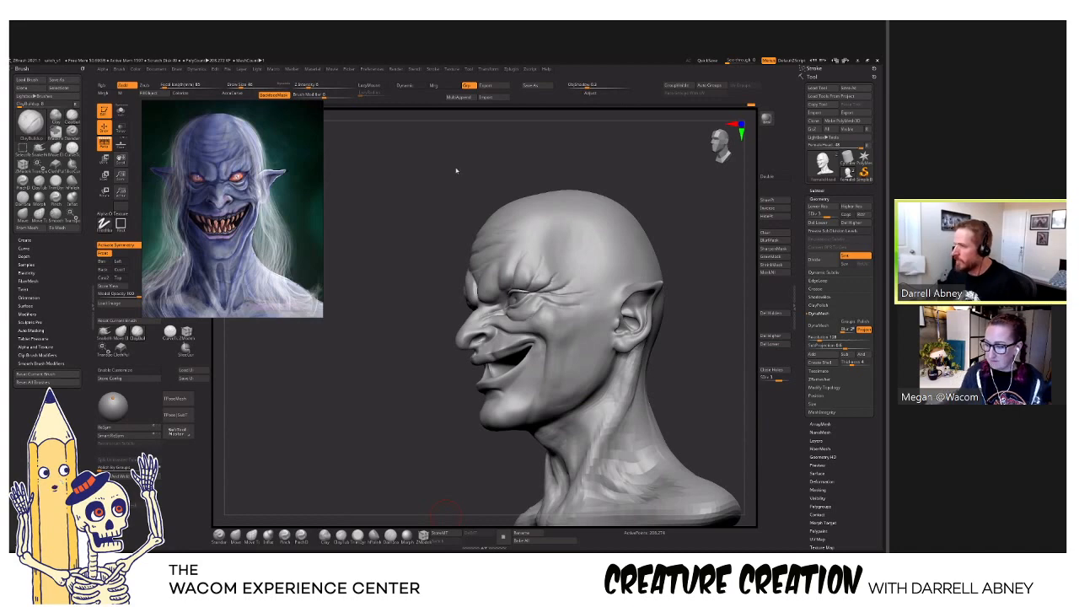
pyautogui.hotkey('alt', 'Tab')
pyautogui.moveTo(423, 158); pyautogui.dragTo(415, 130)
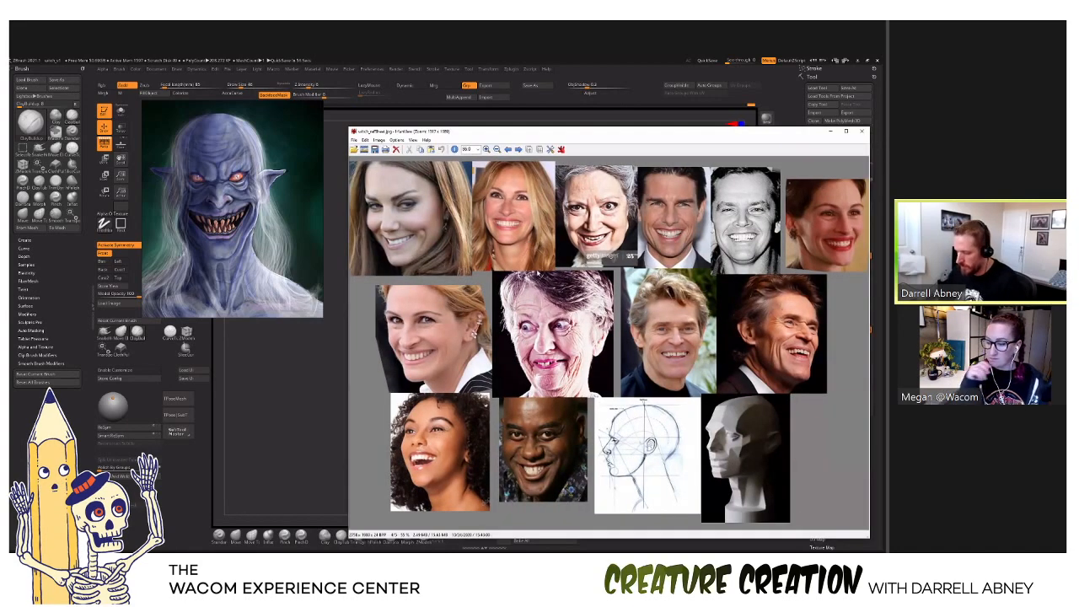
pyautogui.press('h')
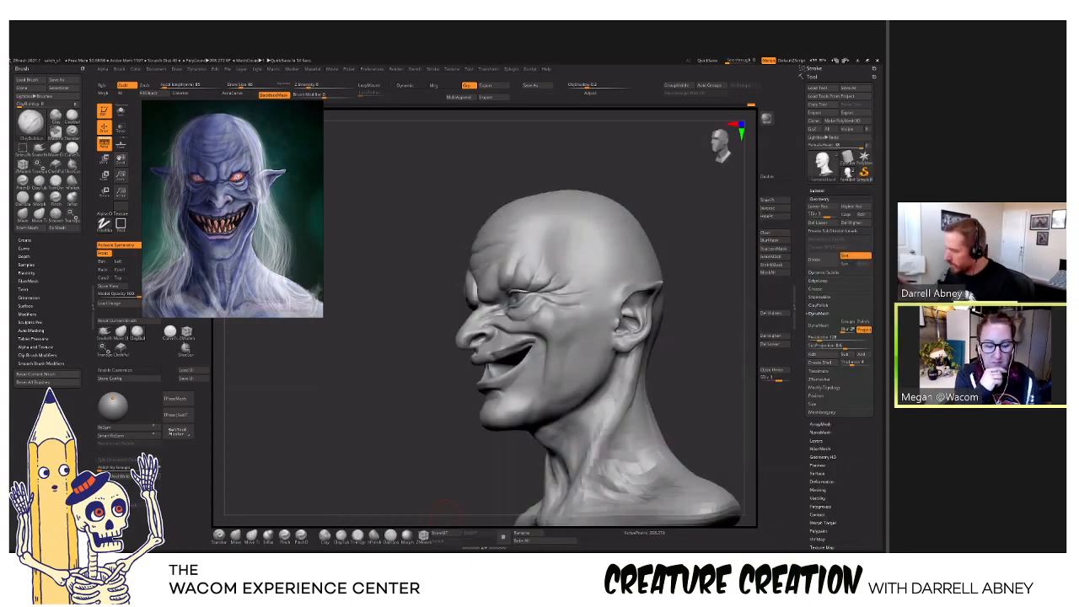
# Build up the neck and upper chest forms with the ClayBuildup brush, working from the side and front.
pyautogui.moveTo(669, 346); pyautogui.dragTo(602, 339)
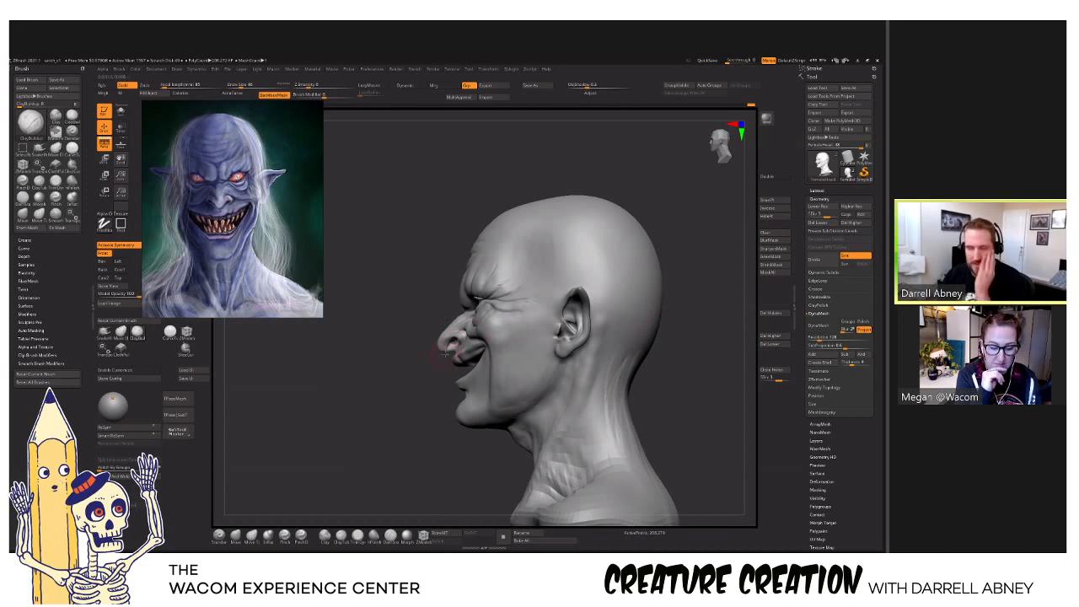
pyautogui.moveTo(625, 388)
pyautogui.mouseDown()
pyautogui.moveTo(505, 431)
pyautogui.moveTo(582, 439)
pyautogui.moveTo(596, 425)
pyautogui.mouseUp()
pyautogui.moveTo(573, 389); pyautogui.dragTo(552, 263)
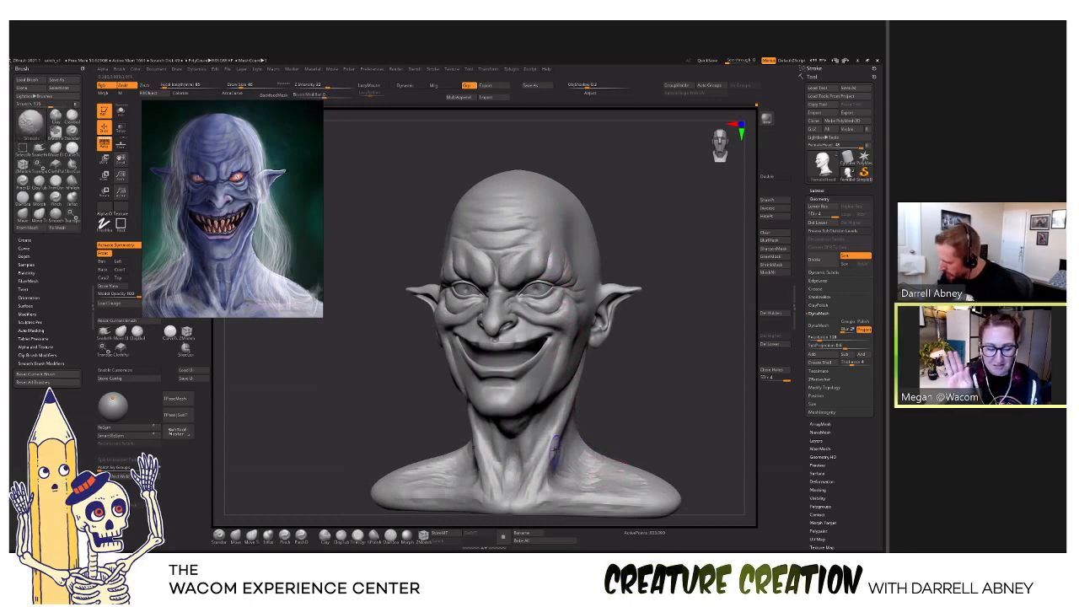
# Sculpt and smooth the front neck muscles and collarbone area at subdivision level 4.
pyautogui.moveTo(561, 439); pyautogui.dragTo(559, 419, button='right')
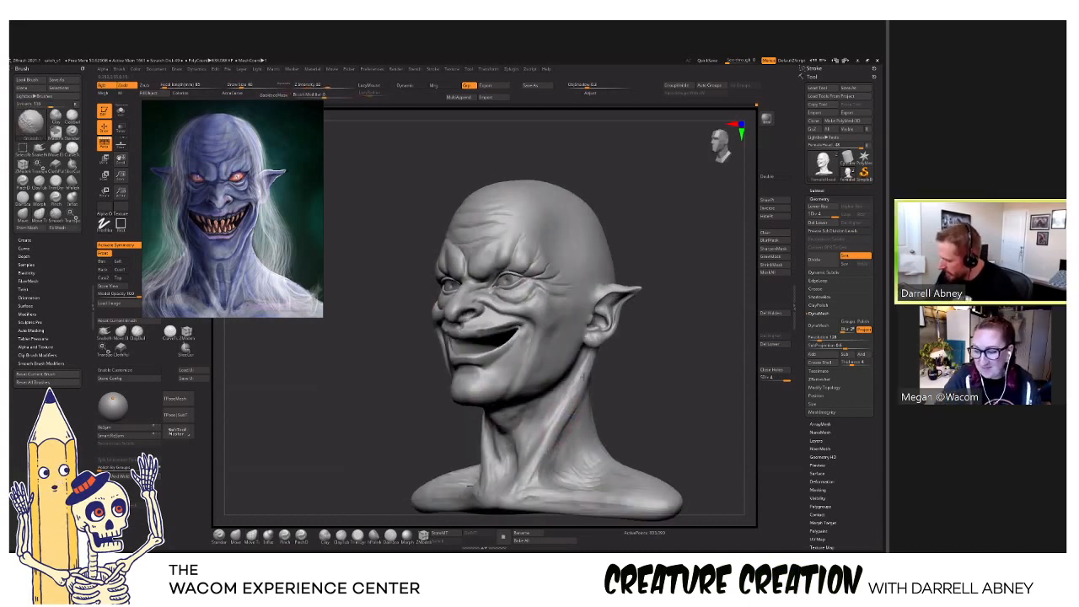
pyautogui.moveTo(576, 376); pyautogui.dragTo(558, 336, button='right')
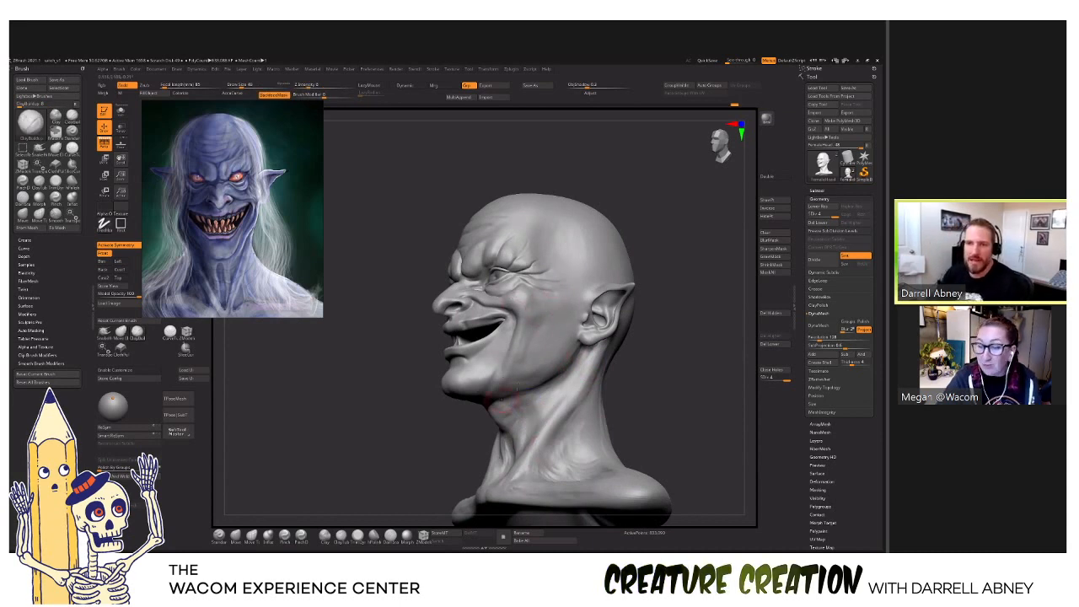
pyautogui.moveTo(553, 410); pyautogui.dragTo(526, 430, button='right')
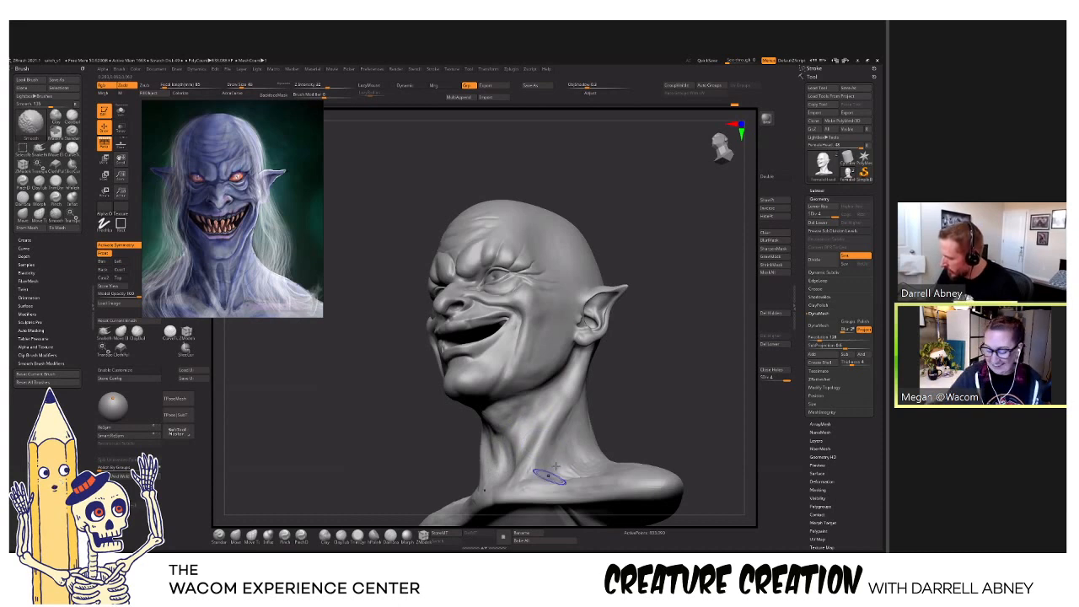
pyautogui.moveTo(556, 467)
pyautogui.mouseDown(button='right')
pyautogui.moveTo(580, 421)
pyautogui.moveTo(549, 406)
pyautogui.moveTo(524, 423)
pyautogui.mouseUp(button='right')
pyautogui.keyDown('shift'); pyautogui.moveTo(533, 422); pyautogui.dragTo(564, 441); pyautogui.keyUp('shift')
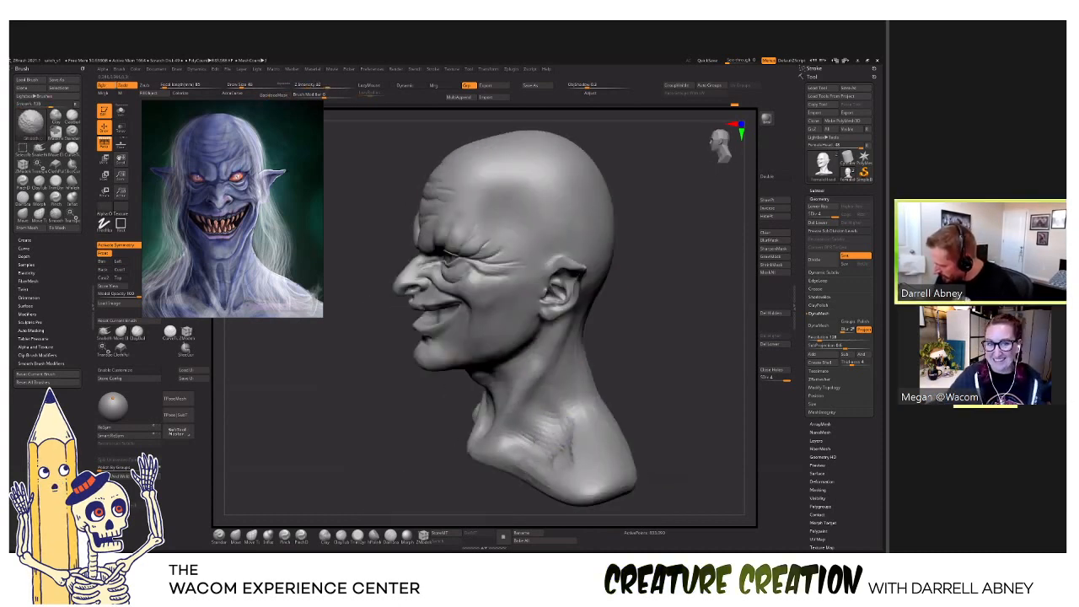
# Smooth the back of the neck and shoulders at subdivision level 2, and return the bust to level 4.
pyautogui.moveTo(573, 396); pyautogui.dragTo(577, 340, button='right')
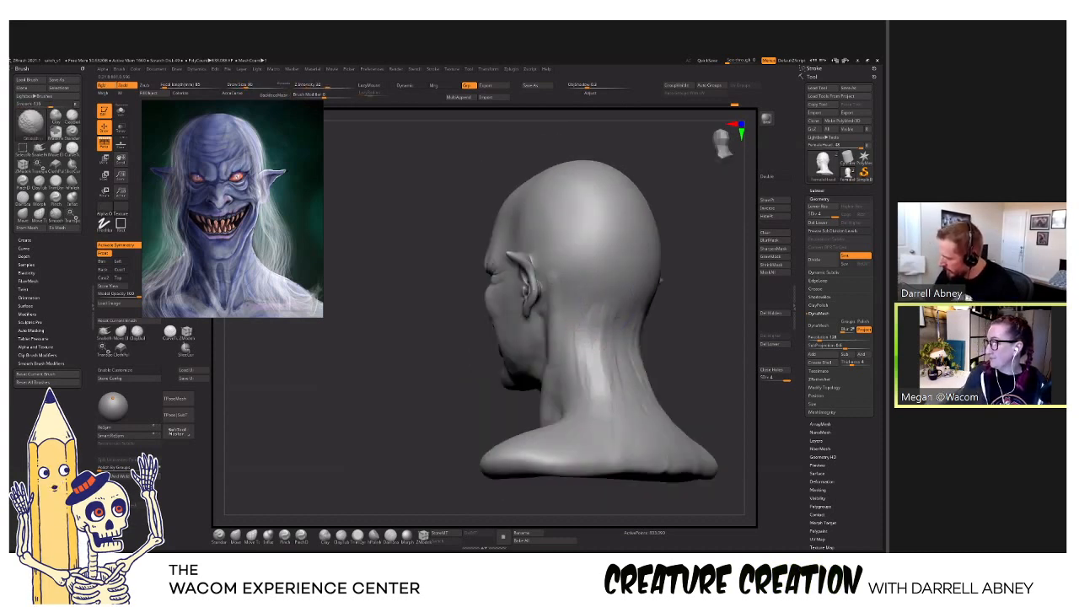
pyautogui.hotkey('shift', 'd')
pyautogui.hotkey('shift', 'd')
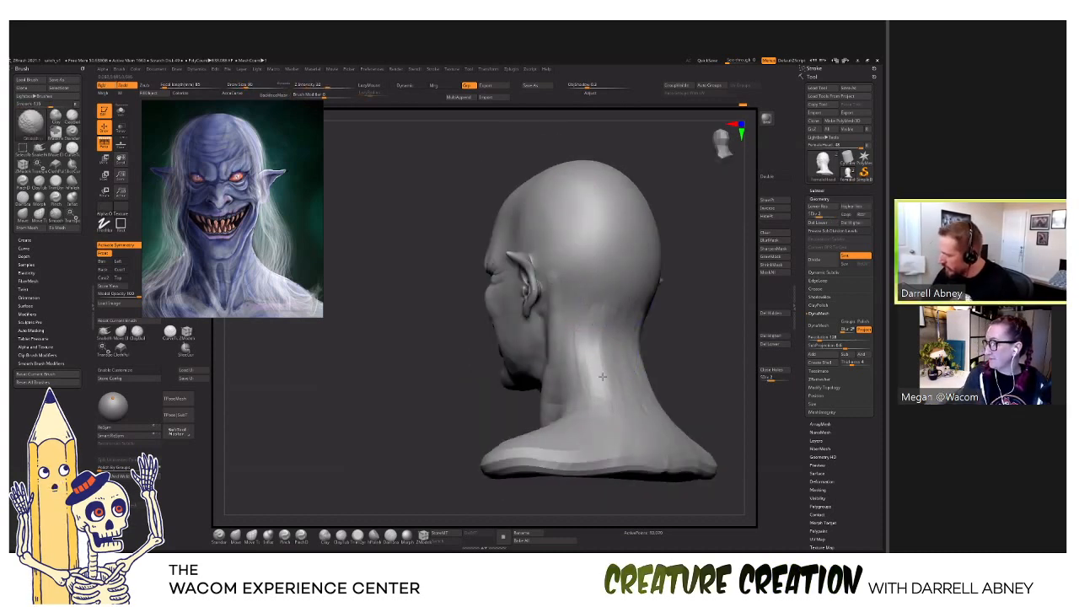
pyautogui.press('d')
pyautogui.press('d')
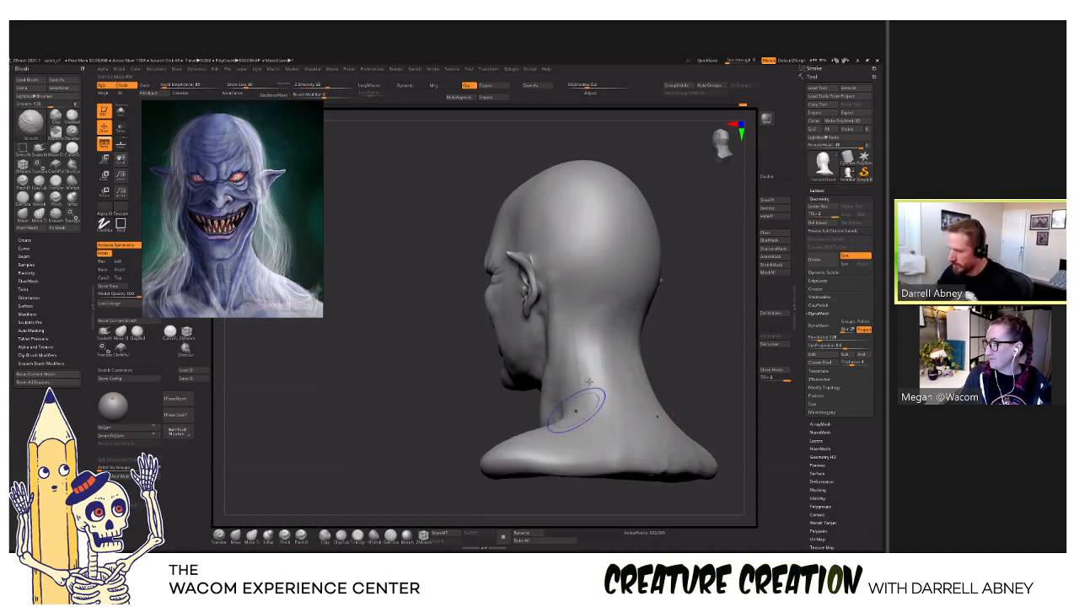
pyautogui.moveTo(591, 385); pyautogui.dragTo(494, 224)
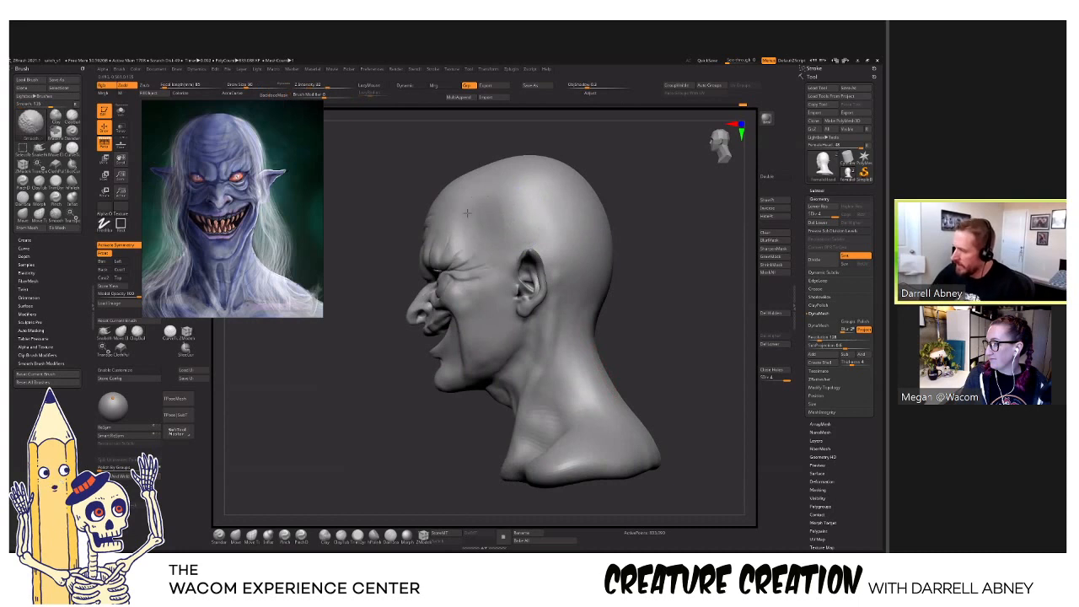
# Lower the bust to subdivision level 2 and reshape the temples and sides of the head with Move Topological.
pyautogui.moveTo(485, 248)
pyautogui.mouseDown(button='right')
pyautogui.moveTo(520, 257)
pyautogui.moveTo(560, 332)
pyautogui.mouseUp(button='right')
pyautogui.hotkey('shift', 'd')
pyautogui.hotkey('shift', 'd')
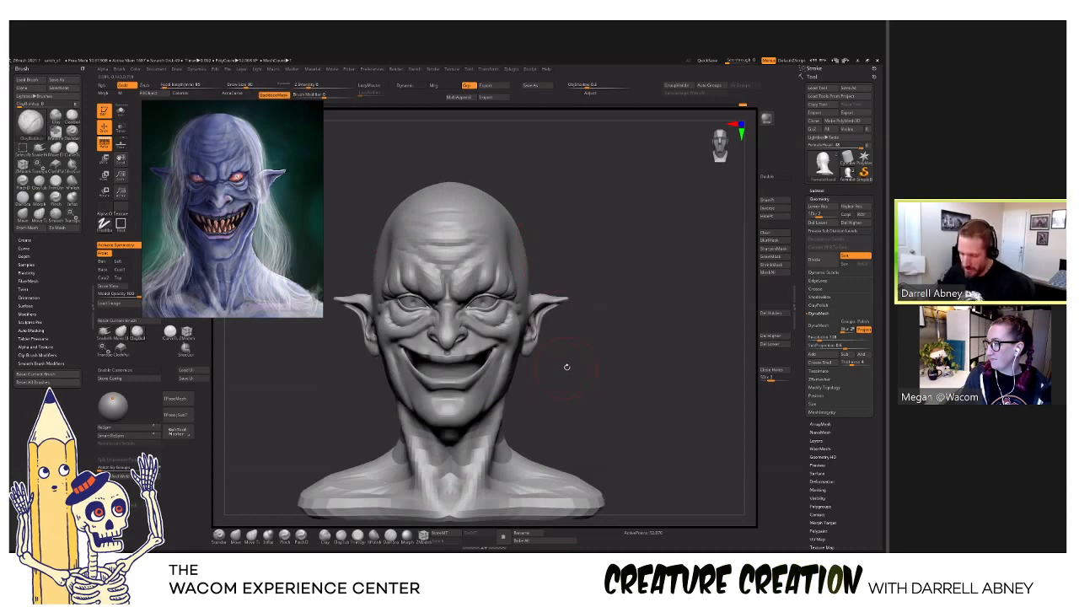
pyautogui.moveTo(518, 253)
pyautogui.mouseDown(button='right')
pyautogui.moveTo(505, 240)
pyautogui.moveTo(491, 259)
pyautogui.moveTo(530, 281)
pyautogui.mouseUp(button='right')
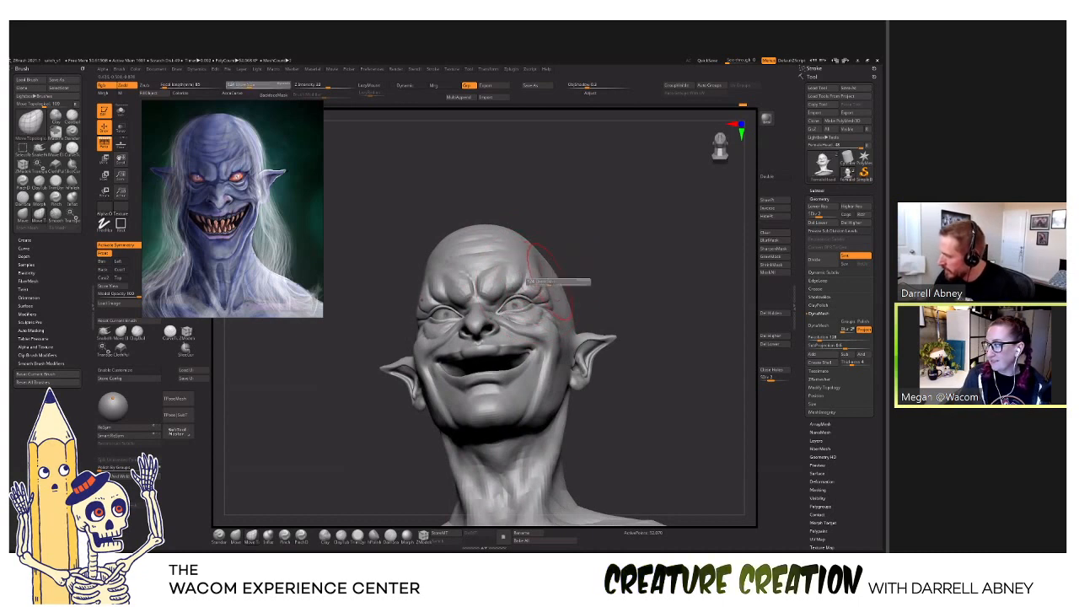
pyautogui.moveTo(548, 278)
pyautogui.mouseDown(button='right')
pyautogui.moveTo(559, 283)
pyautogui.moveTo(548, 292)
pyautogui.mouseUp(button='right')
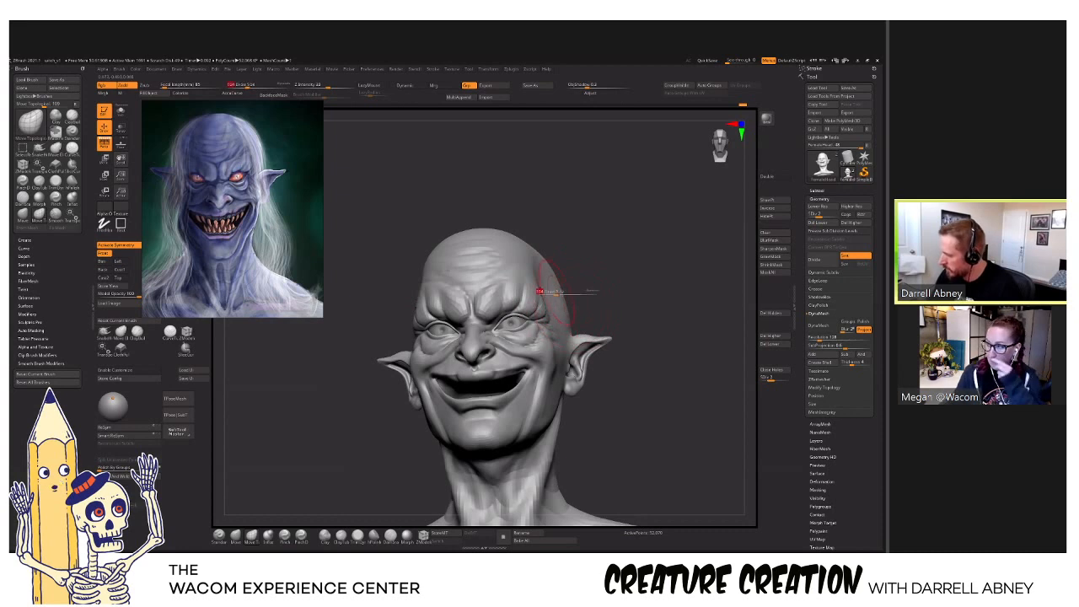
pyautogui.moveTo(562, 294)
pyautogui.mouseDown(button='right')
pyautogui.moveTo(581, 340)
pyautogui.moveTo(594, 331)
pyautogui.mouseUp(button='right')
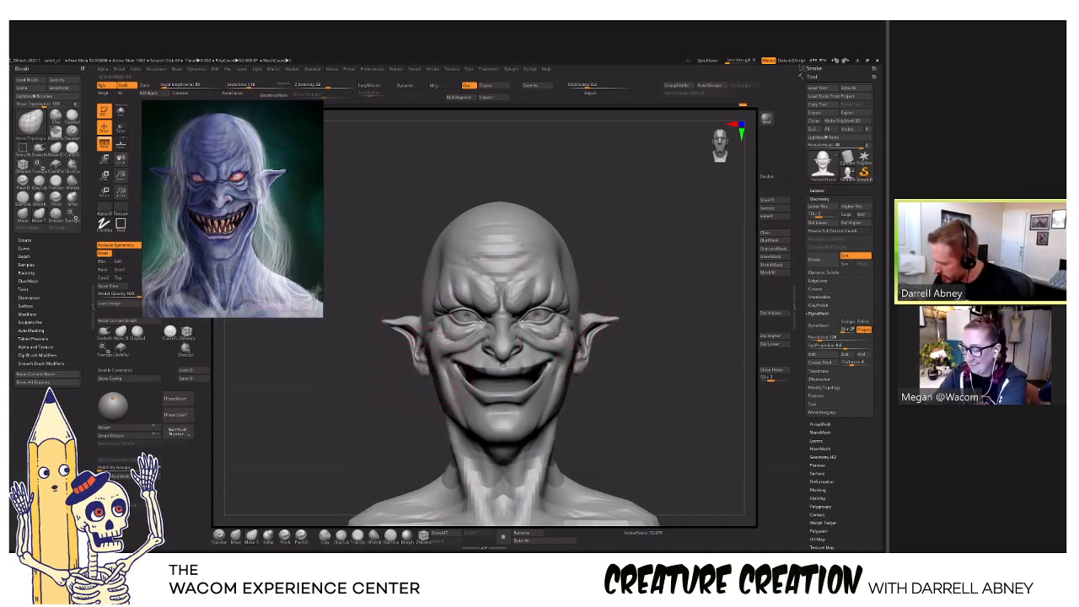
# Adjust the jawline and lower cheeks with the Move Topological brush, working from the front and three-quarter view.
pyautogui.moveTo(461, 379)
pyautogui.mouseDown(button='right')
pyautogui.moveTo(416, 388)
pyautogui.moveTo(489, 419)
pyautogui.mouseUp(button='right')
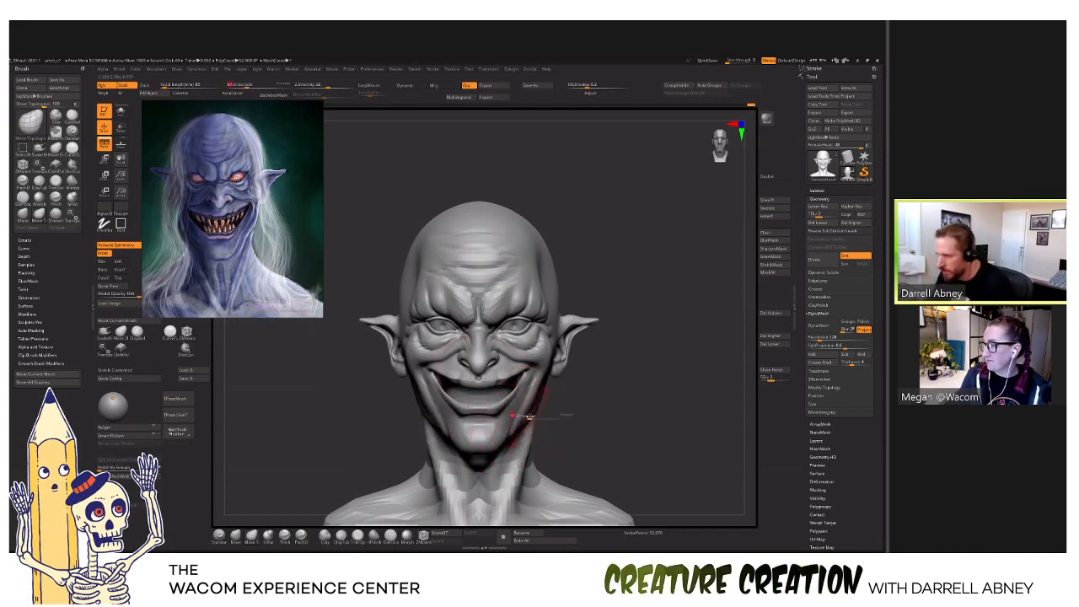
pyautogui.moveTo(656, 406); pyautogui.dragTo(582, 403)
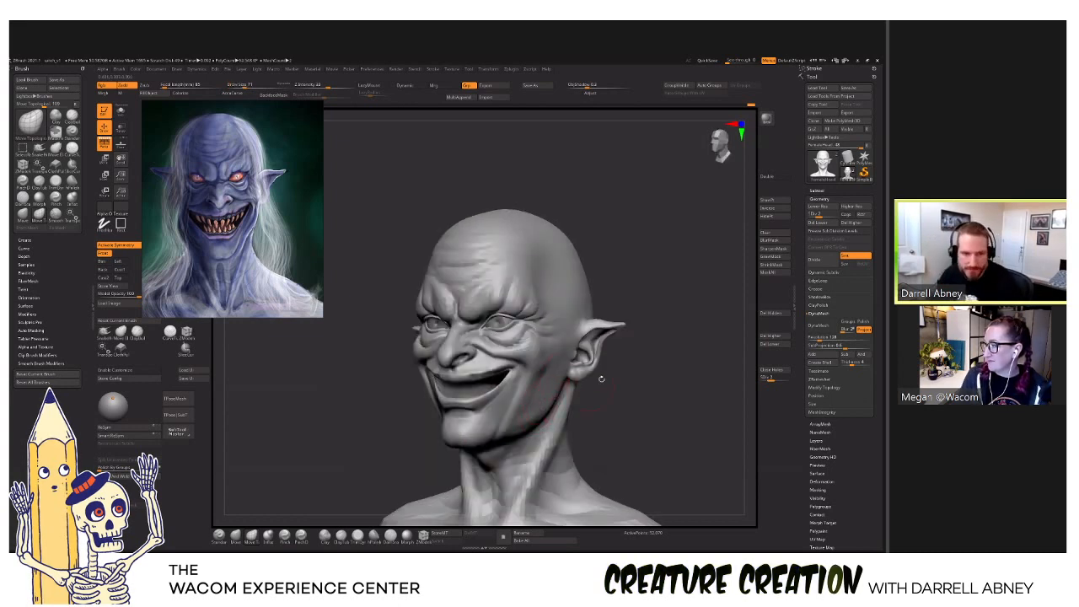
pyautogui.moveTo(602, 380); pyautogui.dragTo(598, 376)
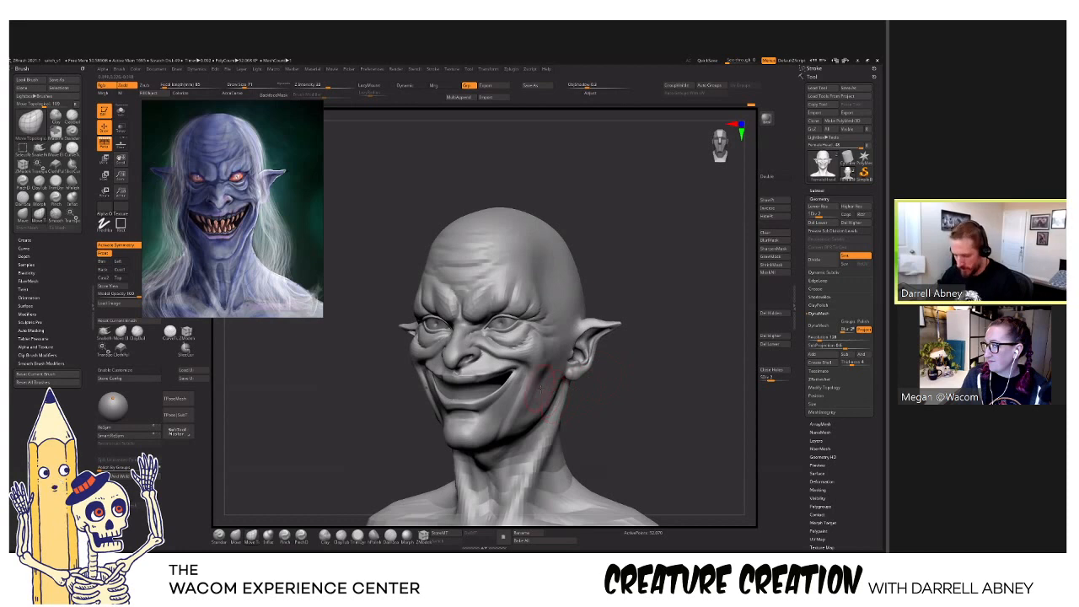
# Reshape the corners of the smile and the surrounding cheek folds with the Move Topological brush.
pyautogui.keyDown('ctrl'); pyautogui.moveTo(529, 374); pyautogui.dragTo(533, 422, button='right'); pyautogui.keyUp('ctrl')
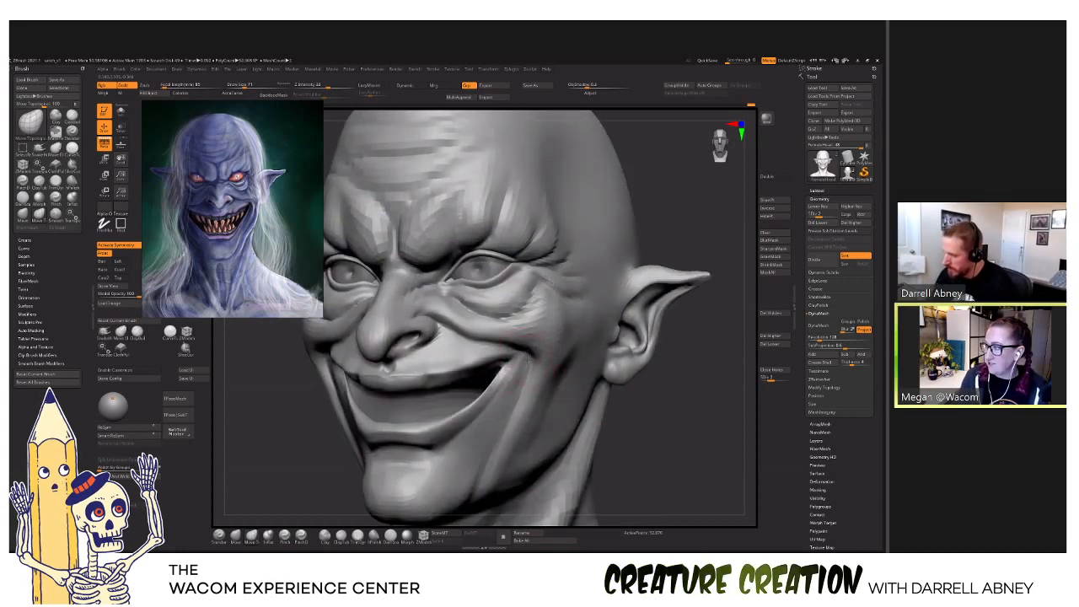
pyautogui.moveTo(519, 365); pyautogui.dragTo(531, 370, button='right')
pyautogui.moveTo(524, 369); pyautogui.dragTo(533, 360)
pyautogui.moveTo(590, 301); pyautogui.dragTo(597, 306, button='right')
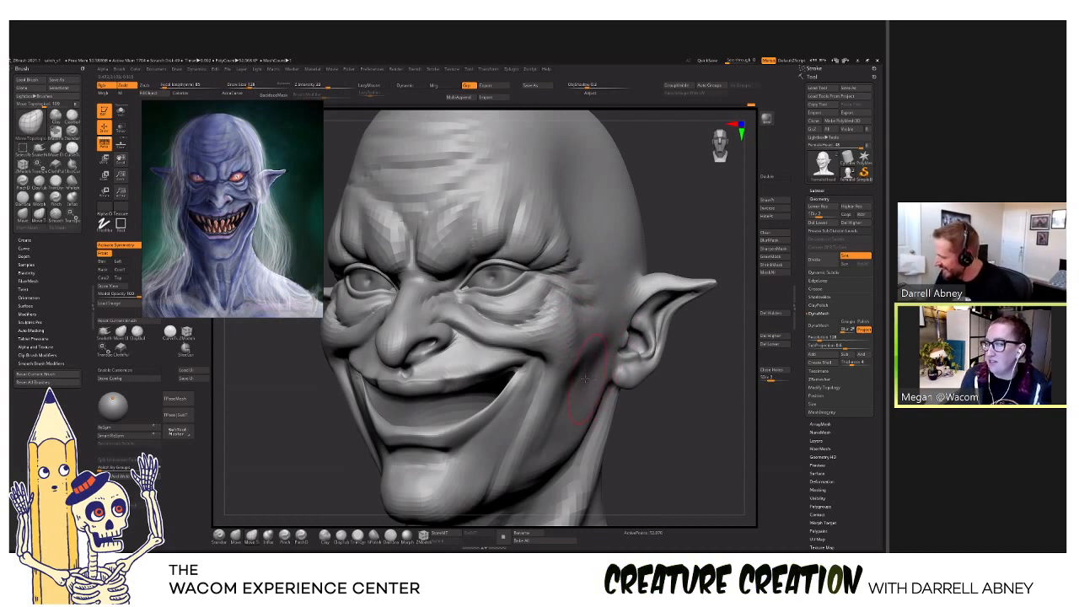
# Refine the jaw, lower cheek and area beside the smile with the Move Topological brush.
pyautogui.keyDown('alt'); pyautogui.moveTo(583, 388); pyautogui.dragTo(583, 354, button='right'); pyautogui.keyUp('alt')
pyautogui.press('s')
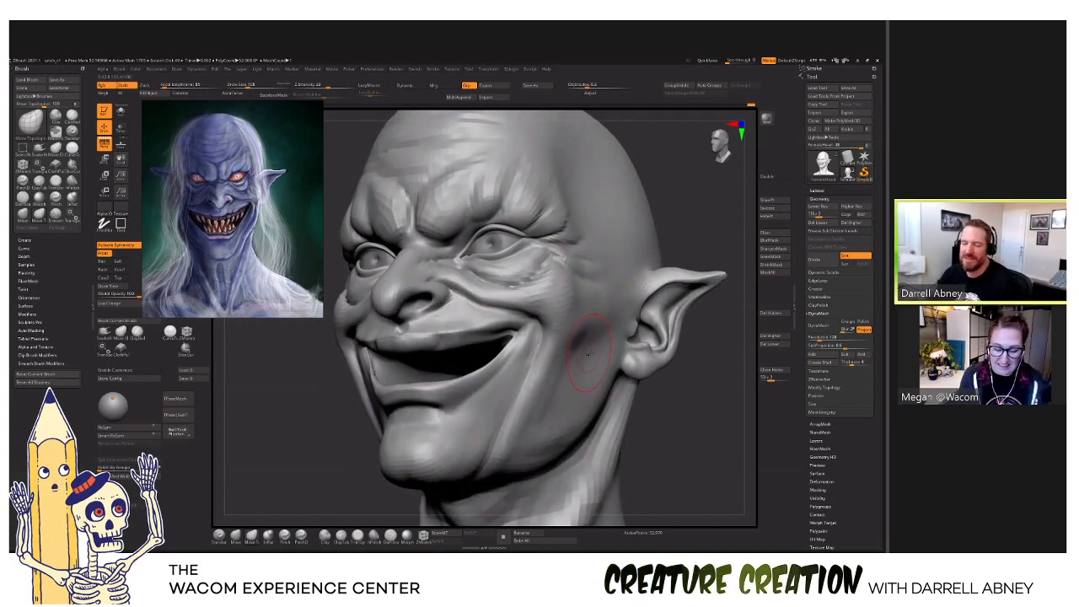
pyautogui.moveTo(590, 351)
pyautogui.mouseDown(button='right')
pyautogui.moveTo(568, 359)
pyautogui.moveTo(572, 386)
pyautogui.mouseUp(button='right')
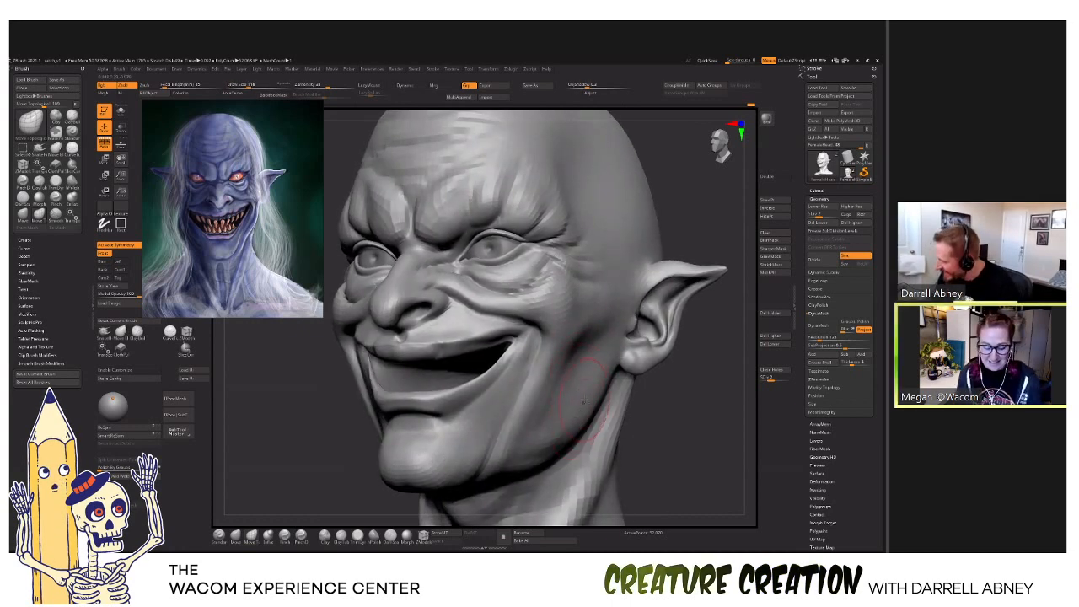
pyautogui.moveTo(595, 379)
pyautogui.mouseDown(button='right')
pyautogui.moveTo(609, 433)
pyautogui.moveTo(590, 415)
pyautogui.mouseUp(button='right')
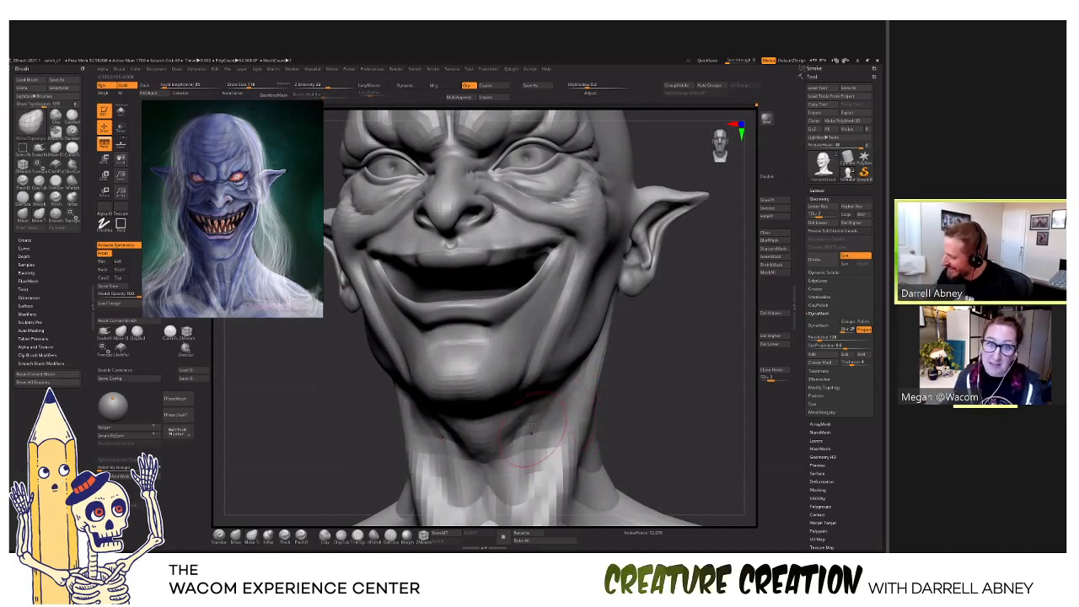
pyautogui.moveTo(530, 425); pyautogui.dragTo(540, 348, button='right')
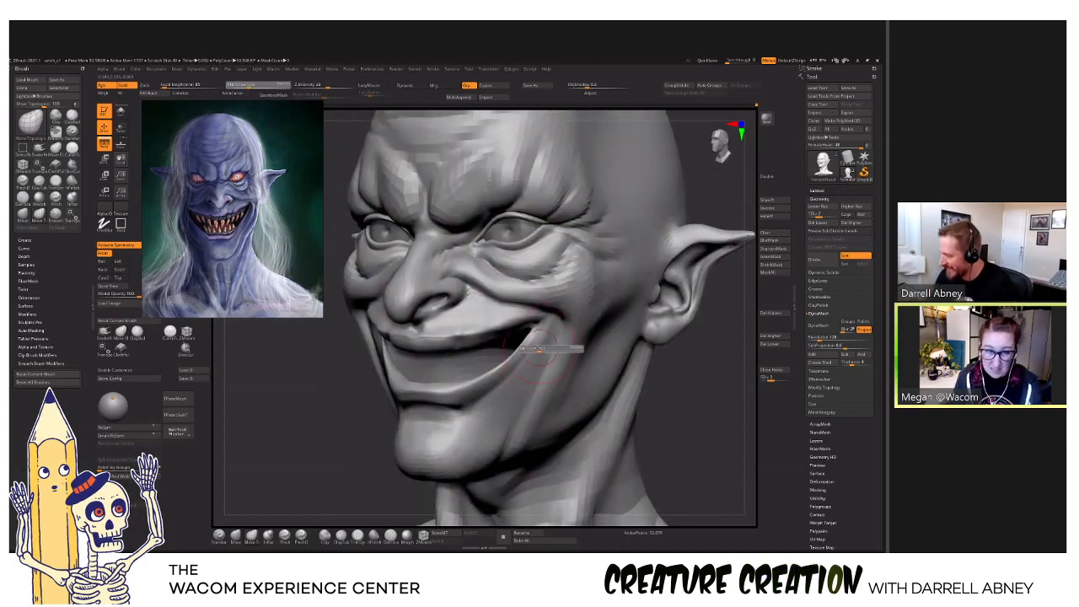
pyautogui.press('shift')
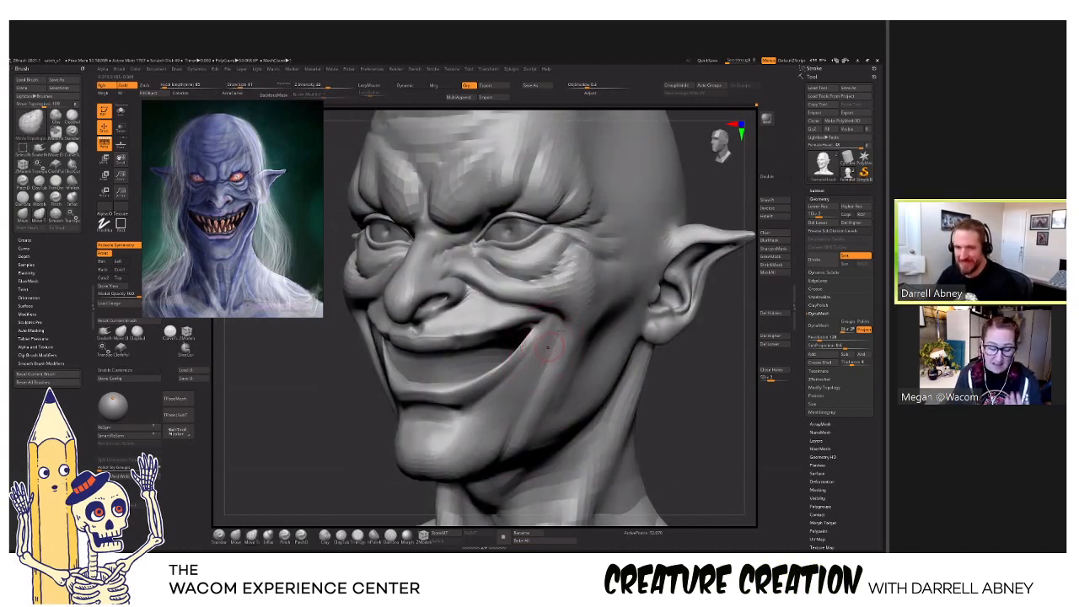
# Reshape the cheekbones, outer brows and sides of the forehead with the Move Topological brush from several angles.
pyautogui.moveTo(562, 322)
pyautogui.mouseDown(button='right')
pyautogui.moveTo(572, 348)
pyautogui.moveTo(595, 348)
pyautogui.mouseUp(button='right')
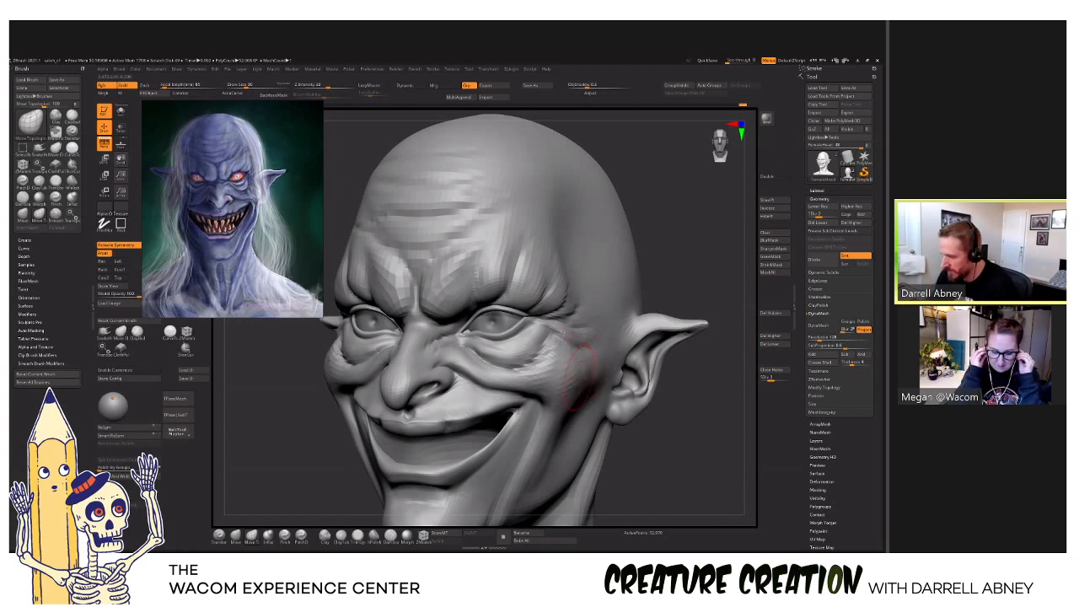
pyautogui.moveTo(563, 382); pyautogui.dragTo(569, 377, button='right')
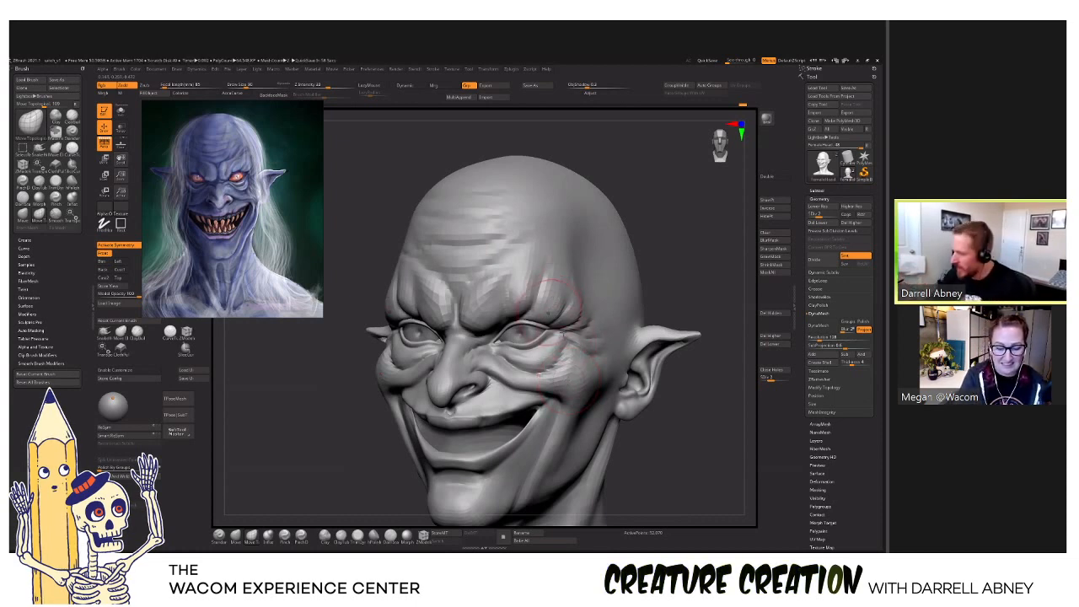
pyautogui.moveTo(569, 360); pyautogui.dragTo(568, 340, button='right')
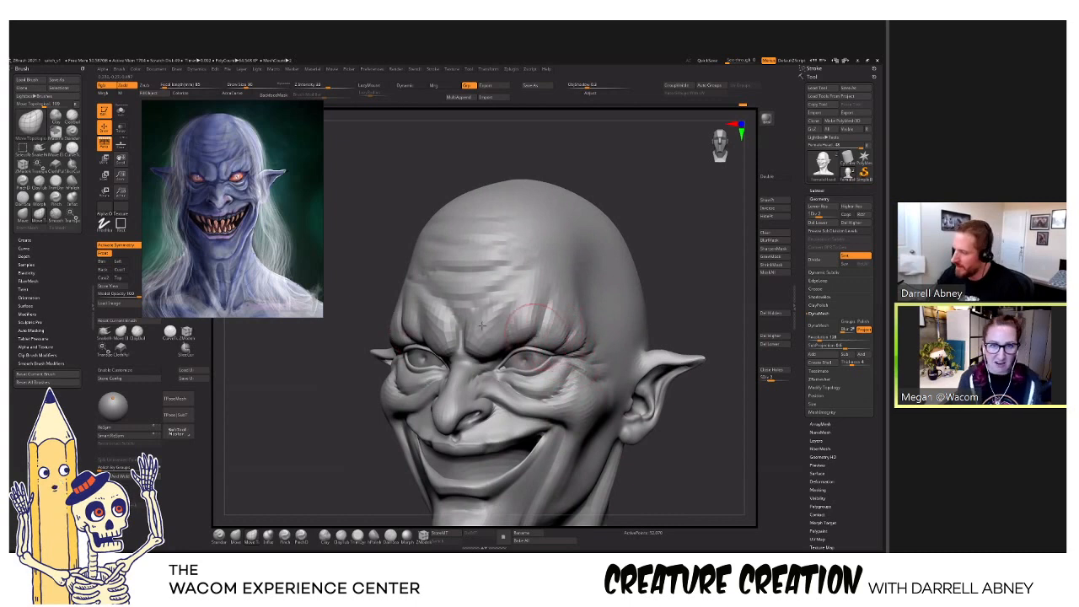
pyautogui.moveTo(482, 326)
pyautogui.mouseDown(button='right')
pyautogui.moveTo(527, 322)
pyautogui.moveTo(472, 316)
pyautogui.mouseUp(button='right')
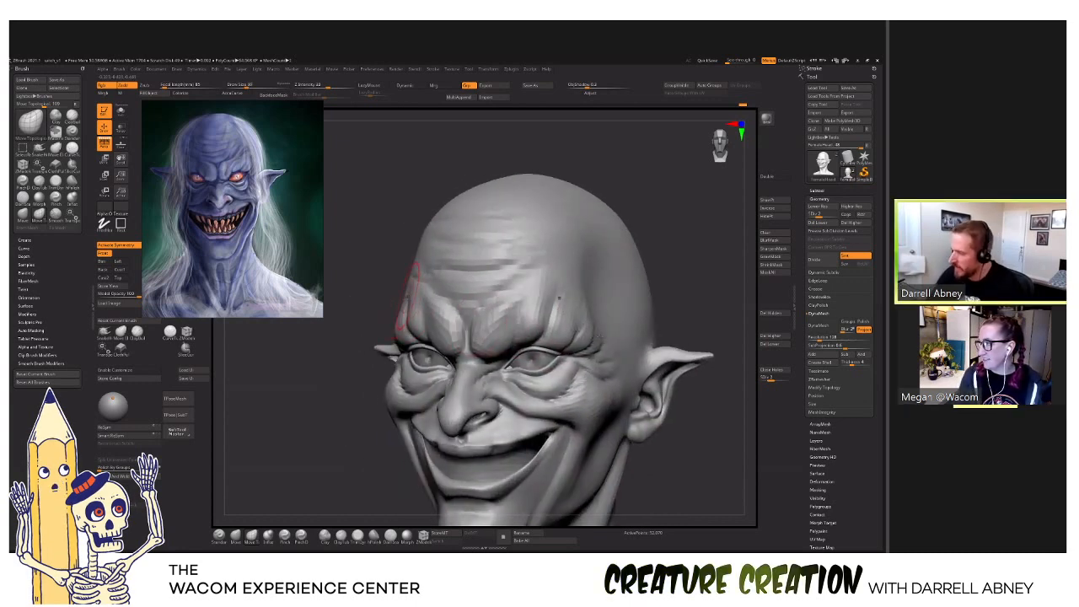
pyautogui.moveTo(531, 311); pyautogui.dragTo(628, 403, button='right')
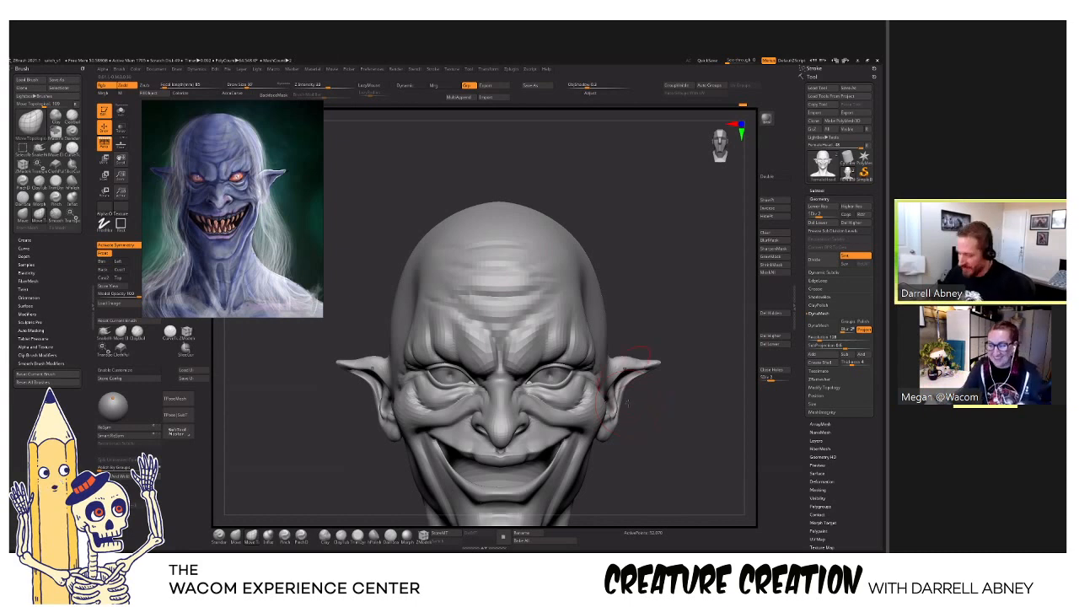
# Adjust the under-eye folds and upper cheeks with Move Topological, and return the bust to subdivision level 4.
pyautogui.moveTo(624, 371)
pyautogui.mouseDown(button='right')
pyautogui.moveTo(527, 363)
pyautogui.moveTo(529, 381)
pyautogui.mouseUp(button='right')
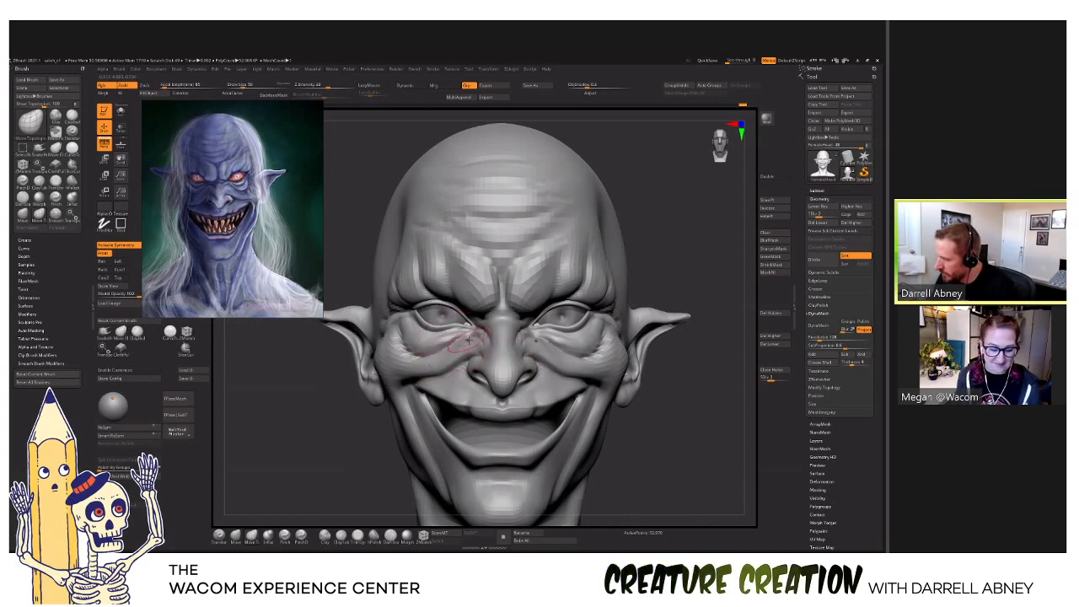
pyautogui.moveTo(469, 344); pyautogui.dragTo(468, 342, button='right')
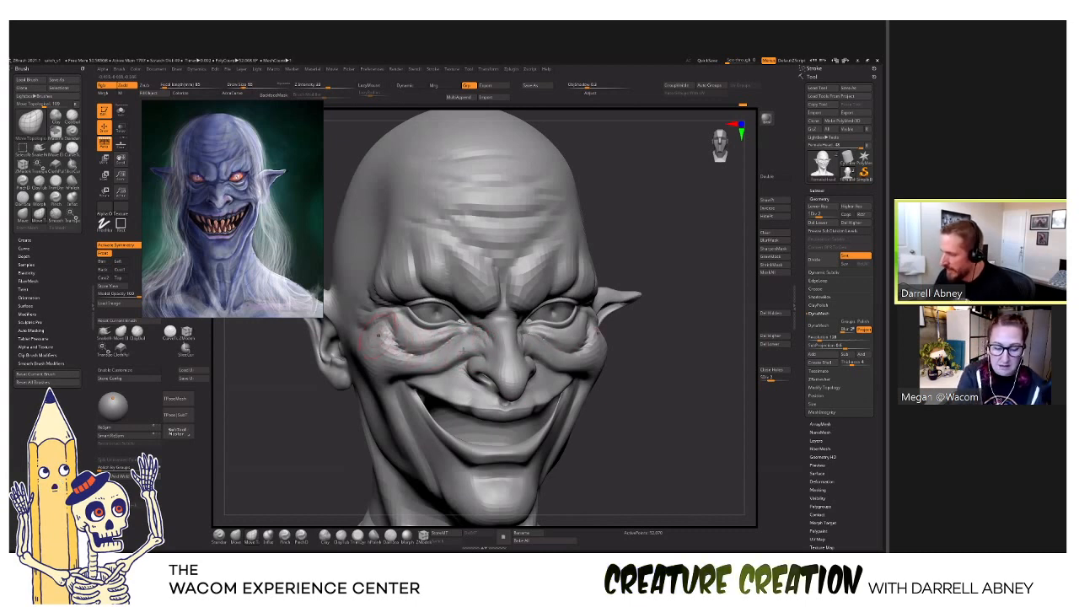
pyautogui.moveTo(381, 331); pyautogui.dragTo(416, 335, button='right')
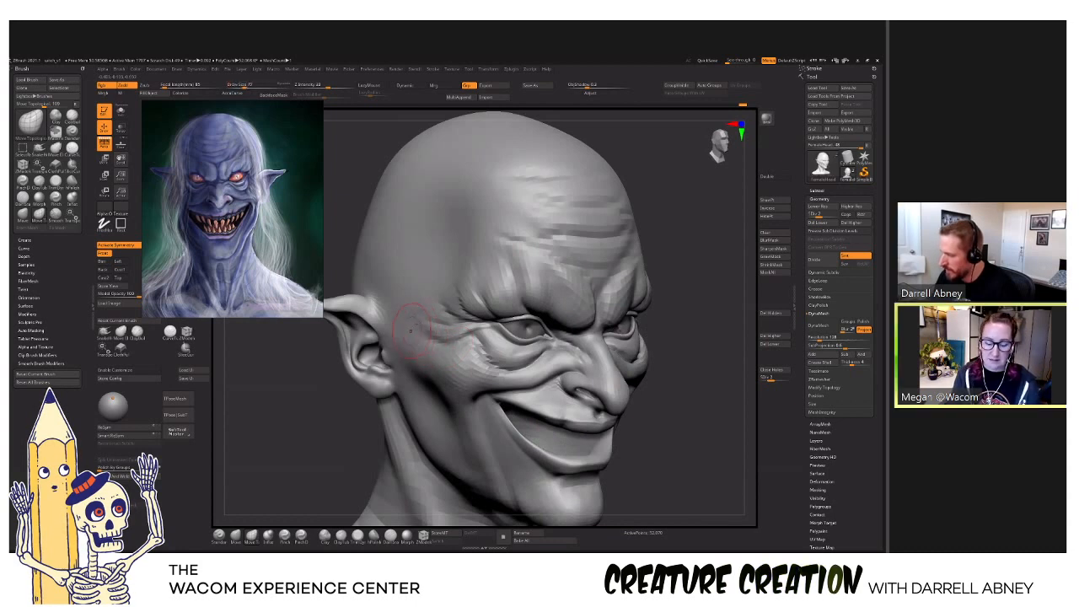
pyautogui.press('d')
pyautogui.press('d')
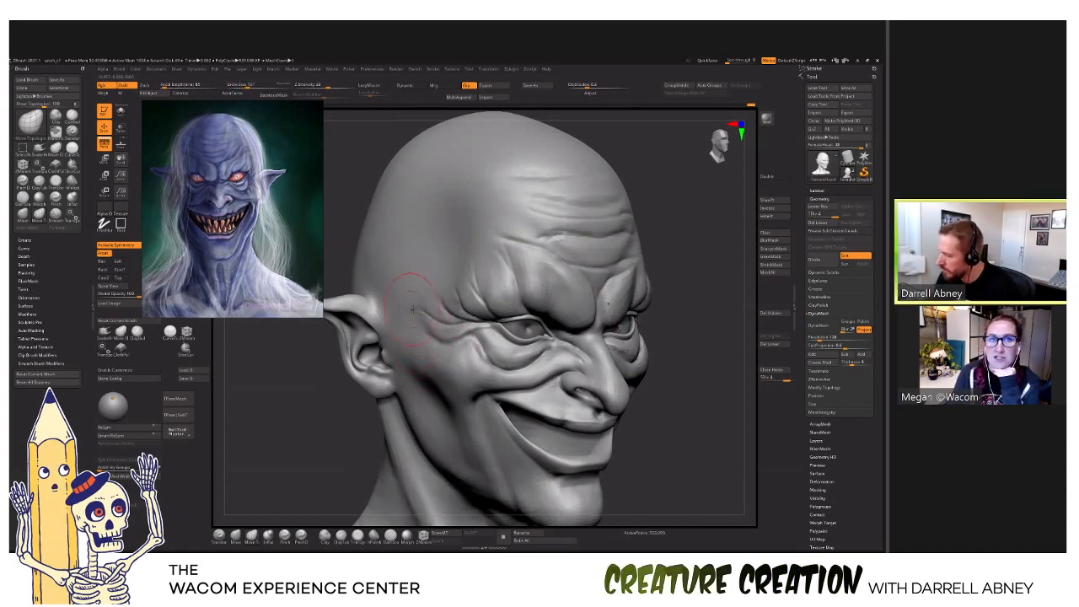
# Select the eyeballs and raise them to subdivision level 5.
pyautogui.keyDown('shift'); pyautogui.moveTo(415, 326); pyautogui.dragTo(384, 329, button='right'); pyautogui.keyUp('shift')
pyautogui.moveTo(569, 267)
pyautogui.mouseDown(button='right')
pyautogui.moveTo(609, 383)
pyautogui.moveTo(573, 317)
pyautogui.mouseUp(button='right')
pyautogui.keyDown('alt'); pyautogui.click(563, 295); pyautogui.keyUp('alt')
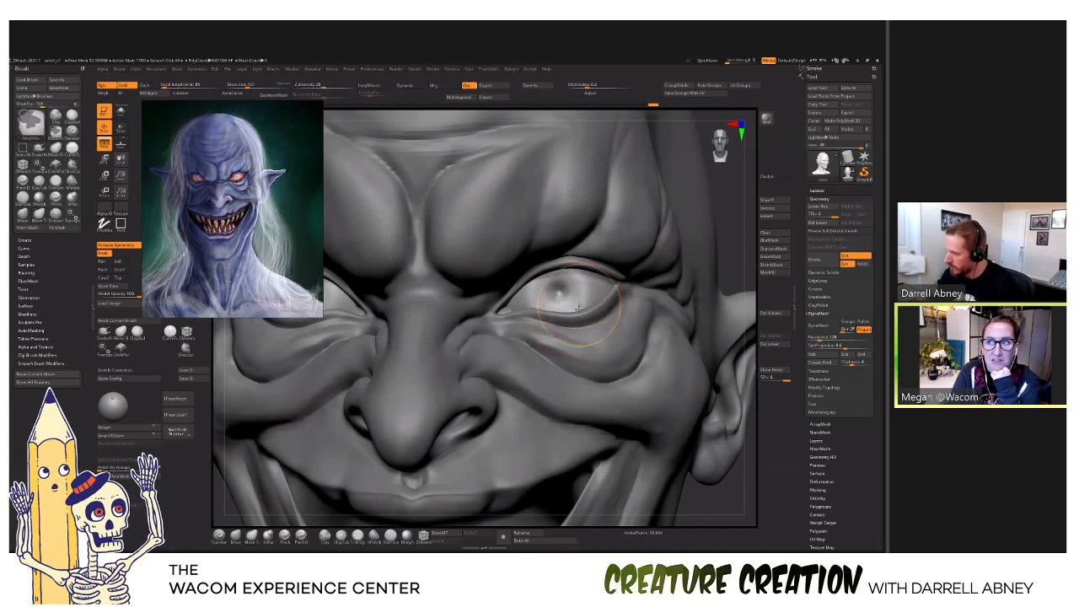
pyautogui.moveTo(580, 307)
pyautogui.keyDown('shift'); pyautogui.mouseDown(button='right')
pyautogui.moveTo(608, 296)
pyautogui.moveTo(634, 309)
pyautogui.mouseUp(button='right'); pyautogui.keyUp('shift')
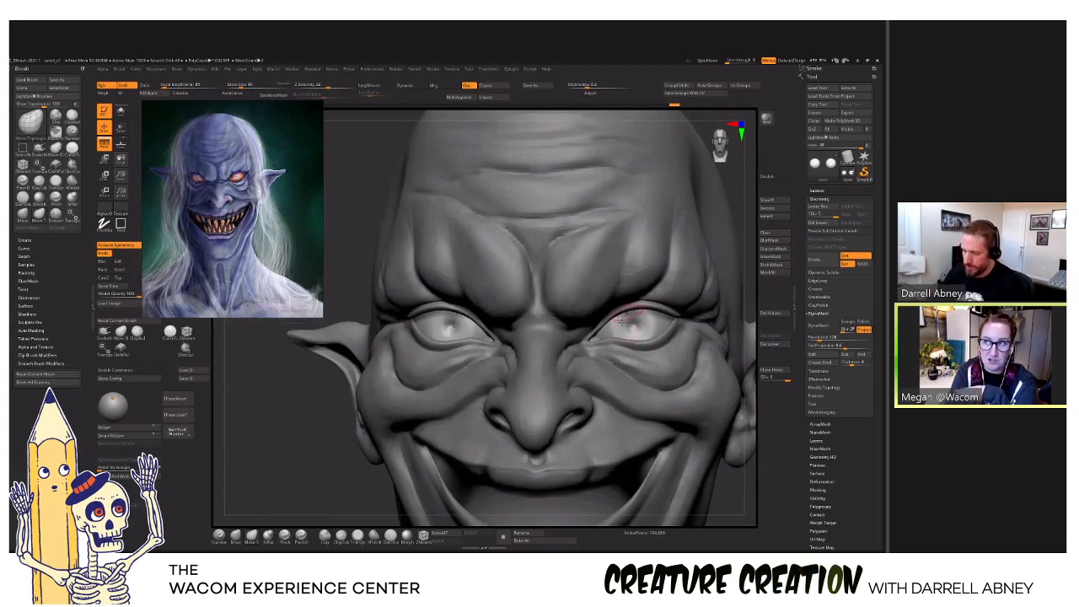
# Indent the pupils into both eyeballs using the Standard brush with a hard round alpha and subtractive sculpting.
pyautogui.click(218, 536)
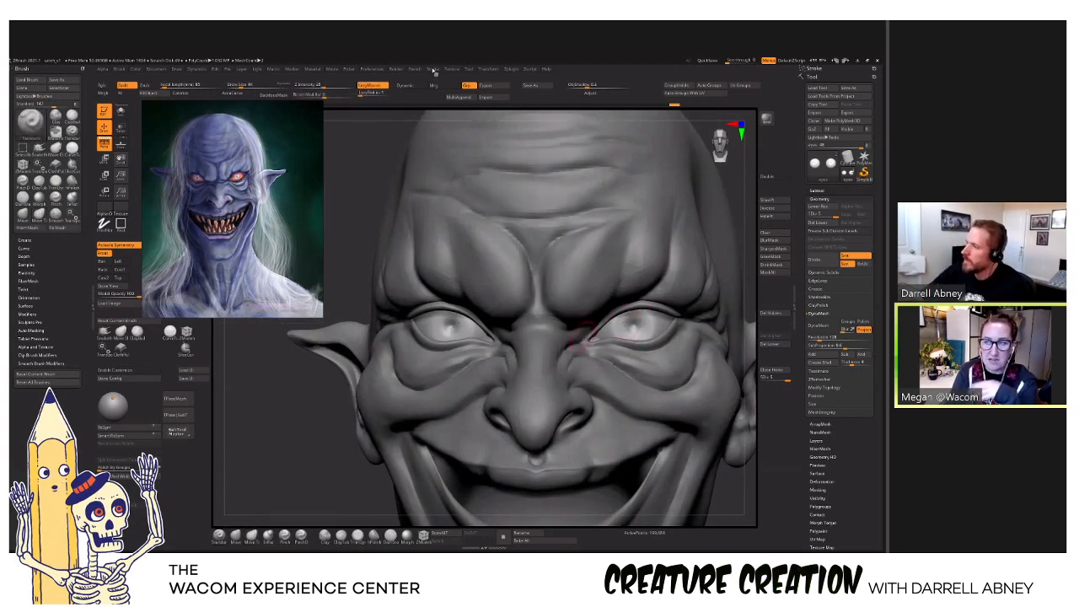
pyautogui.click(433, 70)
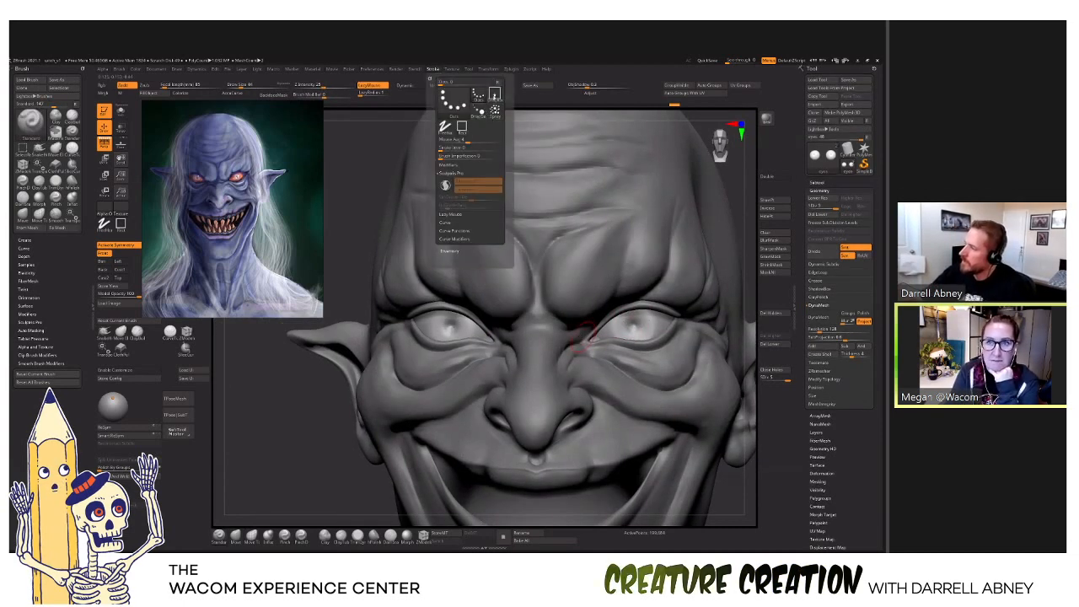
pyautogui.click(101, 70)
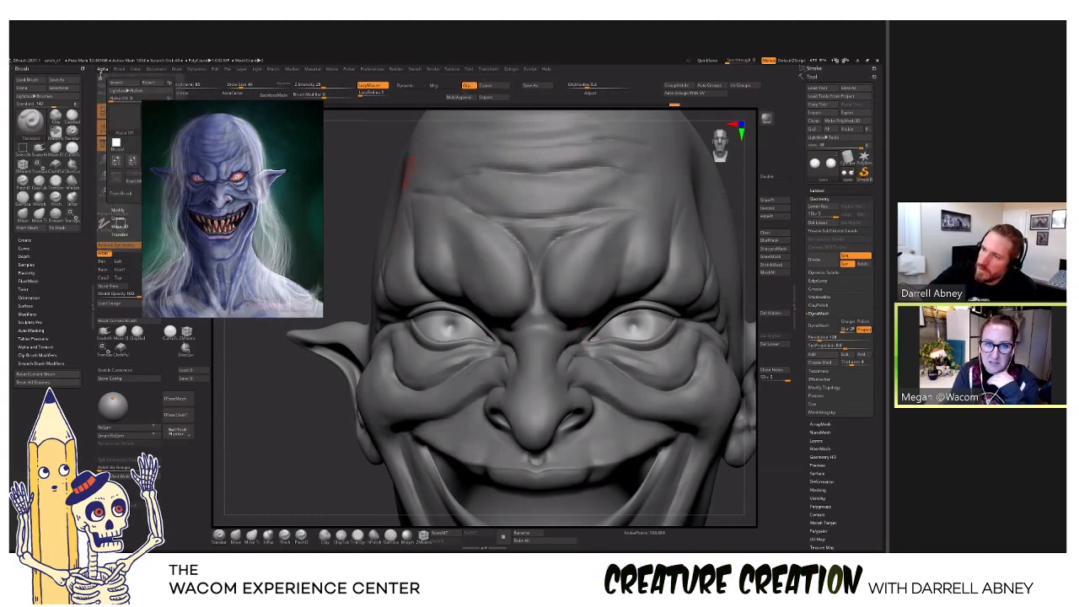
pyautogui.click(89, 84)
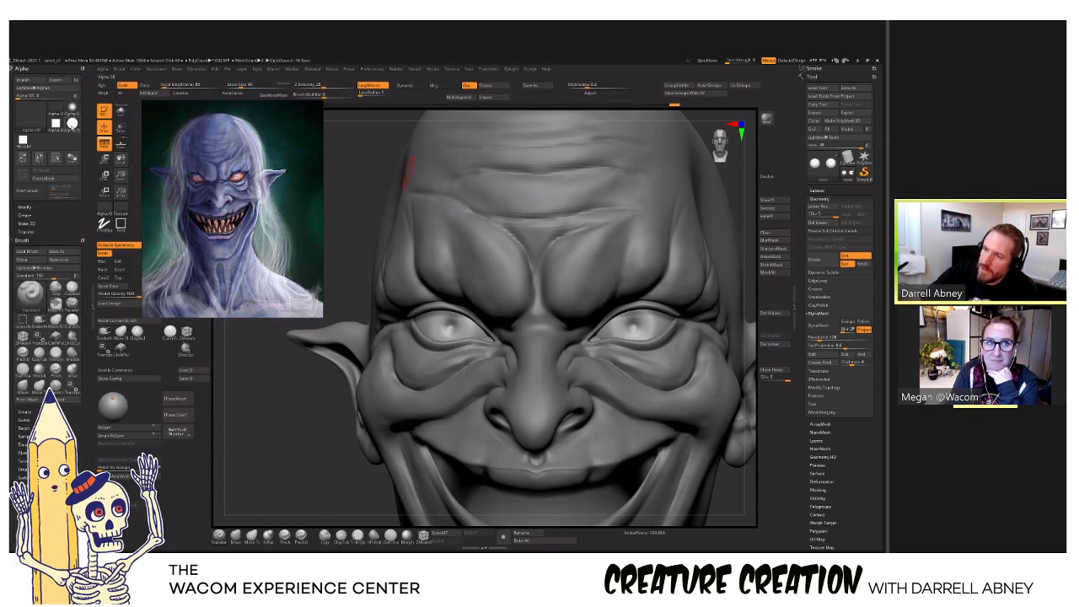
pyautogui.click(72, 123)
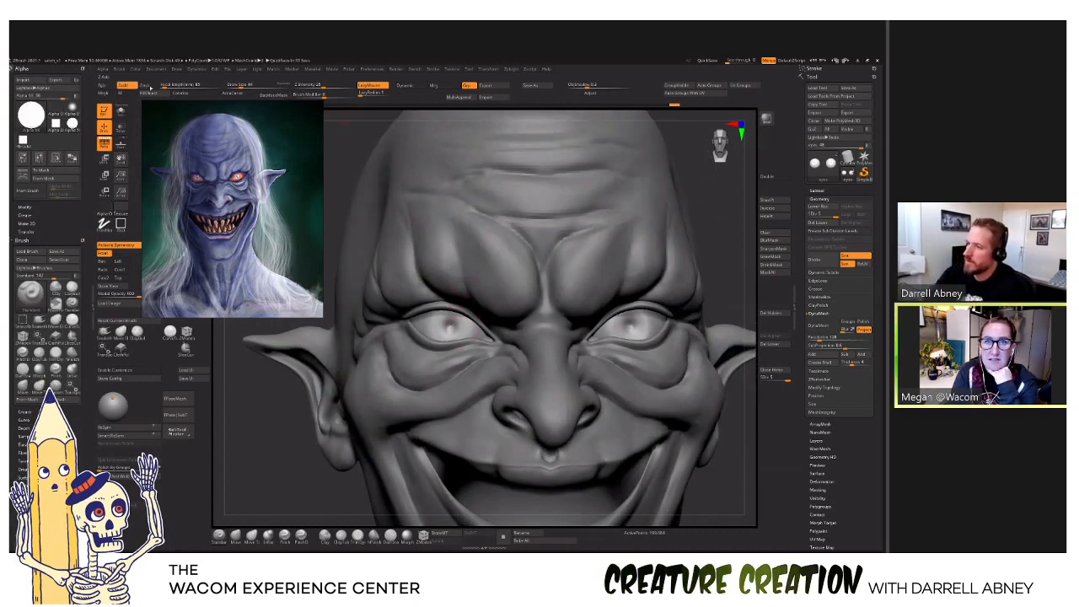
pyautogui.press('alt')
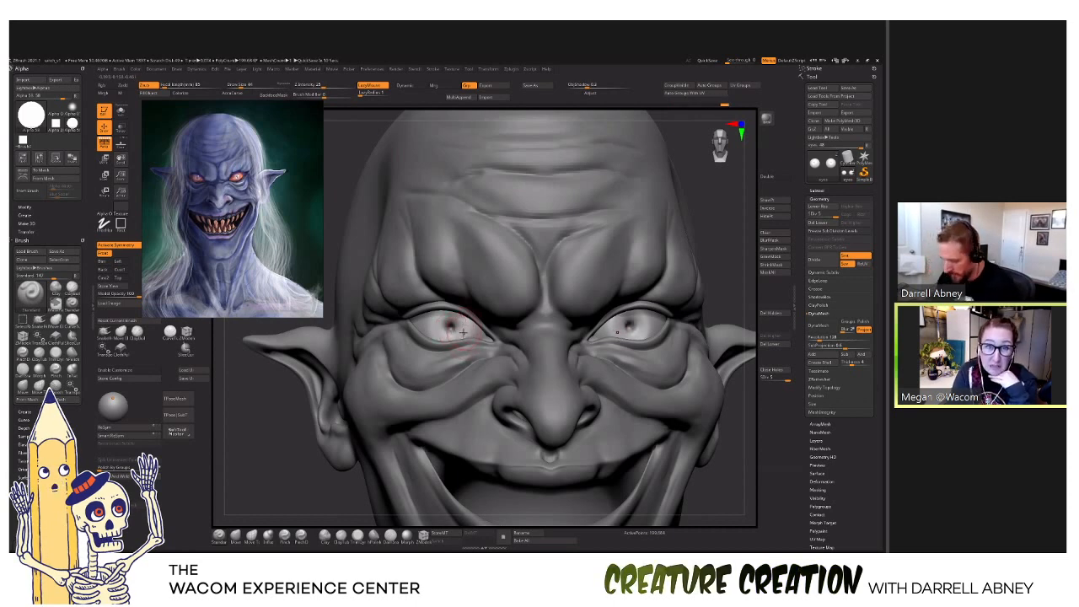
pyautogui.moveTo(462, 333); pyautogui.dragTo(436, 318)
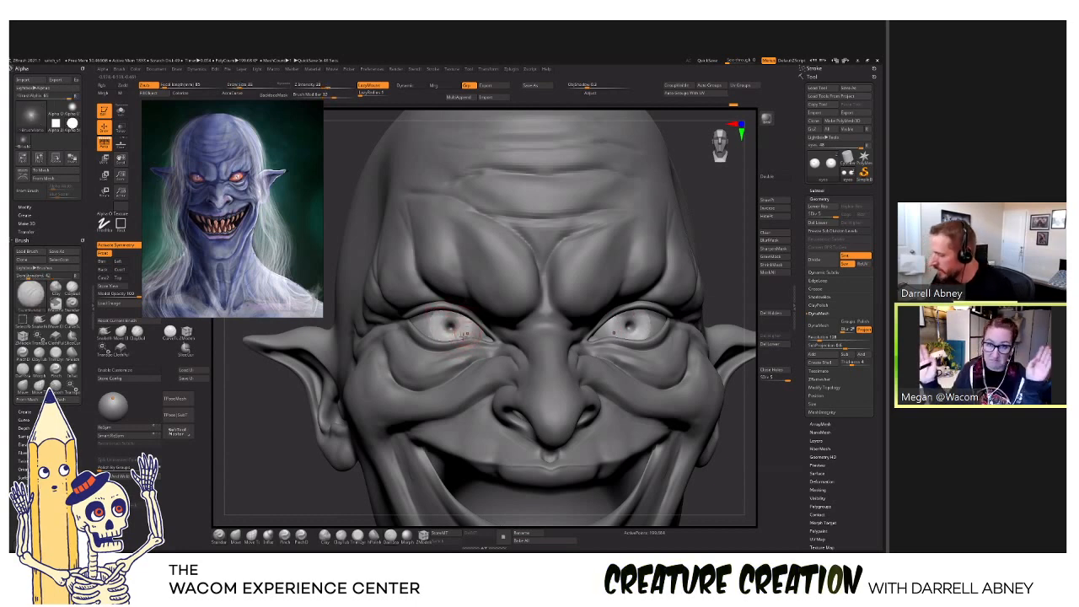
# Refine the pupil and iris area with the DamStandard brush, isolating the eyeballs to check them before showing the whole bust.
pyautogui.hotkey('alt', 's')
pyautogui.moveTo(465, 333); pyautogui.dragTo(463, 324, button='right')
pyautogui.press('s')
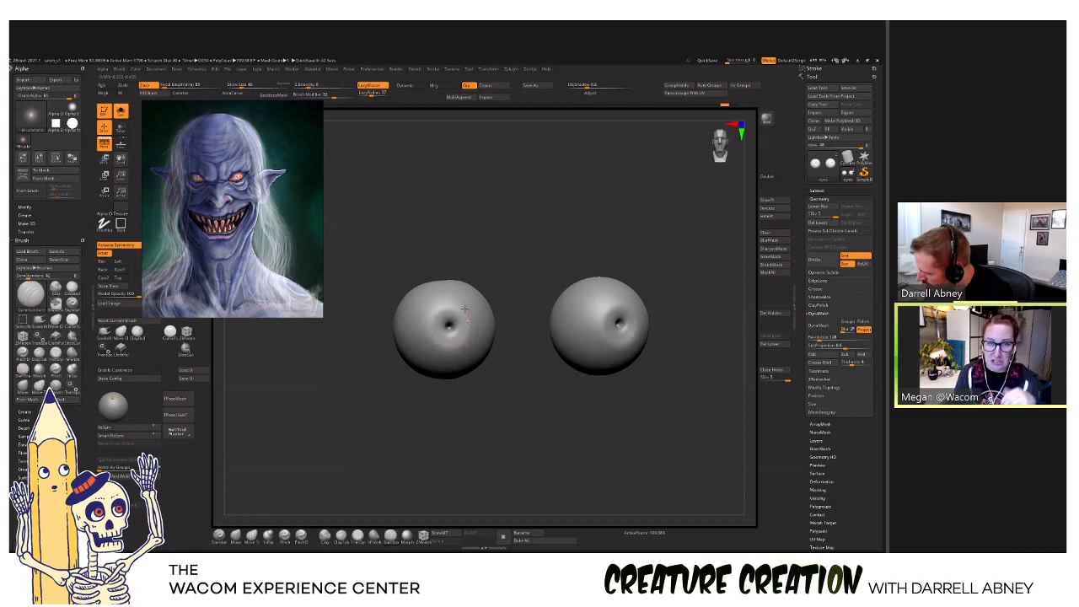
pyautogui.hotkey('alt', 's')
pyautogui.keyDown('alt'); pyautogui.click(495, 349); pyautogui.keyUp('alt')
pyautogui.moveTo(494, 349)
pyautogui.mouseDown(button='right')
pyautogui.moveTo(486, 355)
pyautogui.moveTo(482, 344)
pyautogui.moveTo(487, 304)
pyautogui.mouseUp(button='right')
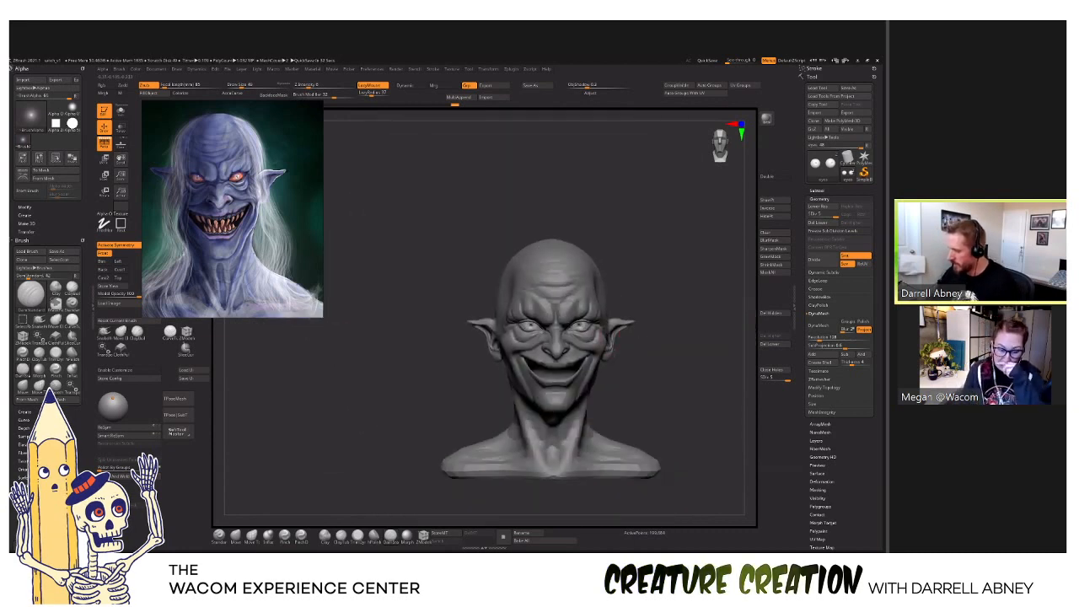
# Select the head, lower it to subdivision level 3 and widen the shoulders with a large Move Topological brush.
pyautogui.keyDown('alt'); pyautogui.moveTo(599, 335); pyautogui.dragTo(632, 362, button='right'); pyautogui.keyUp('alt')
pyautogui.press('s')
pyautogui.click(615, 352)
pyautogui.keyDown('alt'); pyautogui.click(589, 266); pyautogui.keyUp('alt')
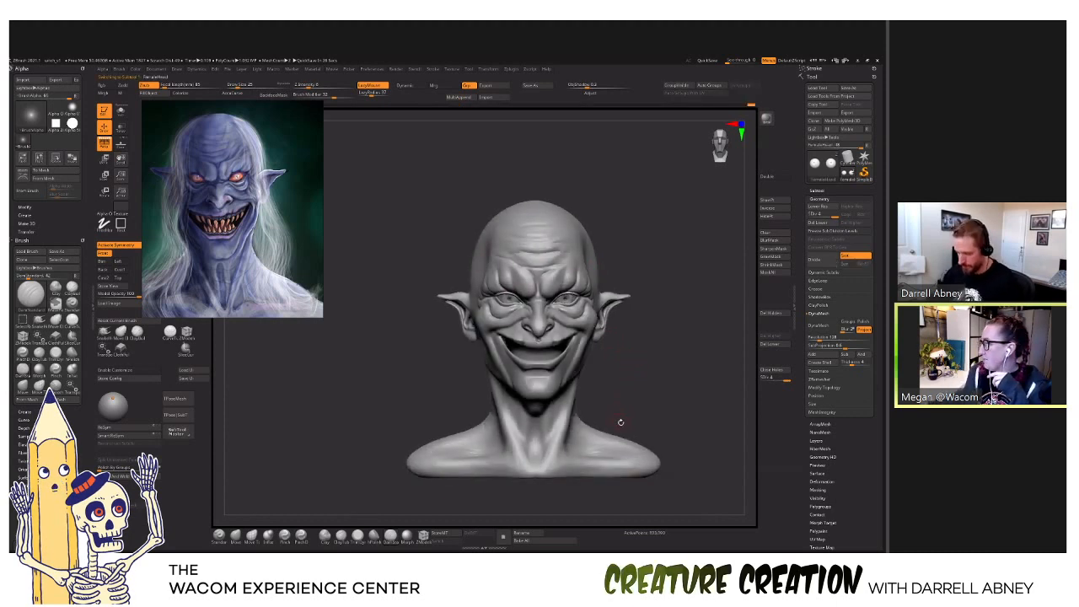
pyautogui.hotkey('shift', 'd')
pyautogui.hotkey('shift', 'd')
pyautogui.keyDown('alt'); pyautogui.moveTo(619, 432); pyautogui.dragTo(593, 377, button='right'); pyautogui.keyUp('alt')
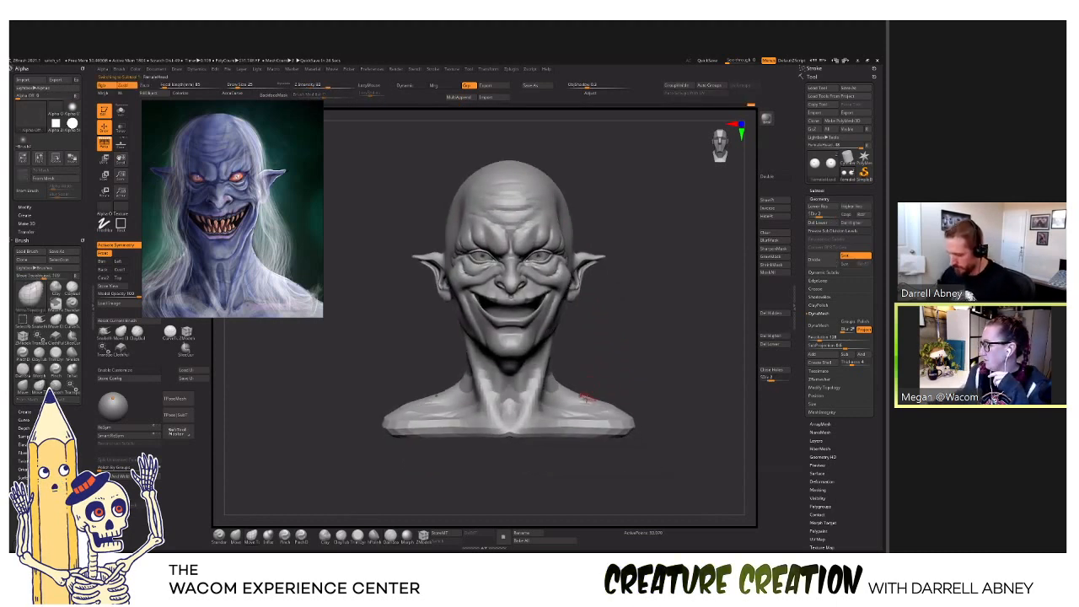
pyautogui.press('s')
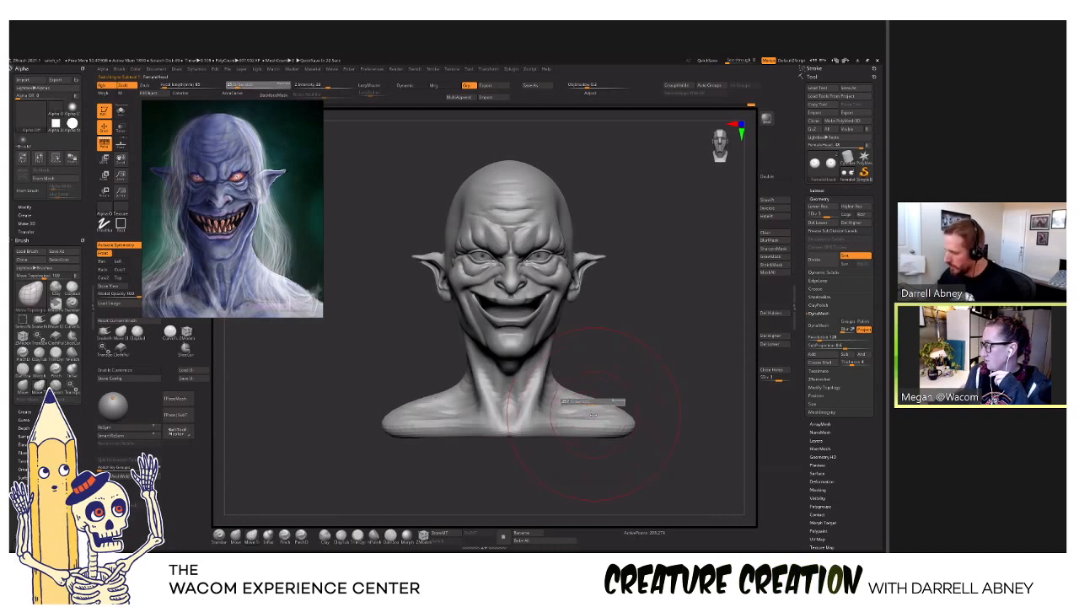
pyautogui.moveTo(592, 413)
pyautogui.mouseDown()
pyautogui.moveTo(578, 399)
pyautogui.moveTo(634, 423)
pyautogui.mouseUp()
pyautogui.press('d')
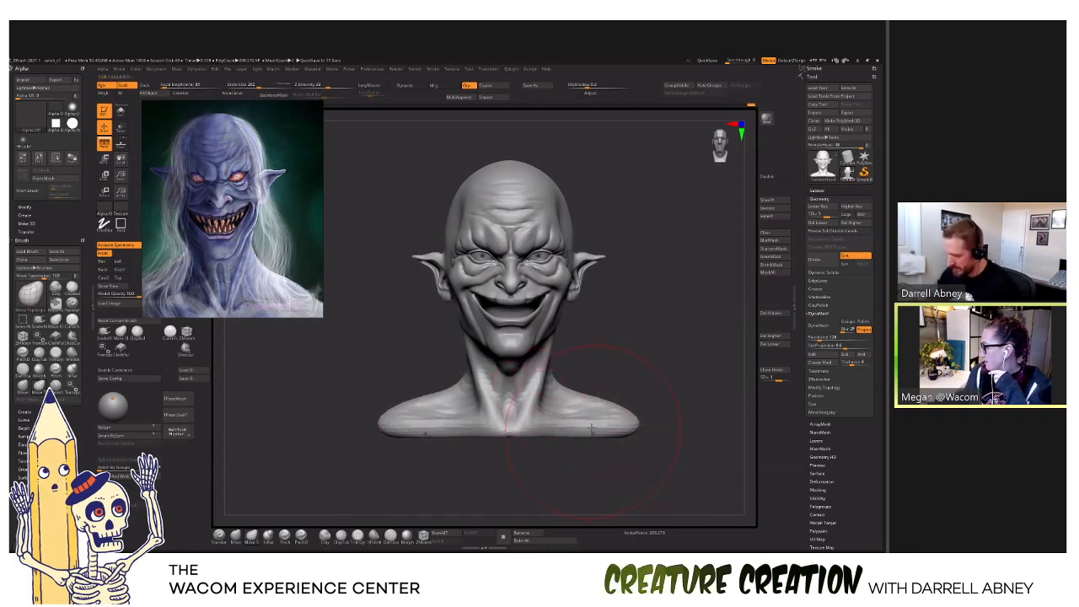
pyautogui.moveTo(592, 433); pyautogui.dragTo(589, 413, button='right')
# Build up the underside of the bust with the ClayBuildup brush at subdivision level 4.
pyautogui.press('b')
pyautogui.press('c')
pyautogui.press('b')
pyautogui.keyDown('alt'); pyautogui.moveTo(535, 442); pyautogui.dragTo(575, 385, button='right'); pyautogui.keyUp('alt')
pyautogui.press('s')
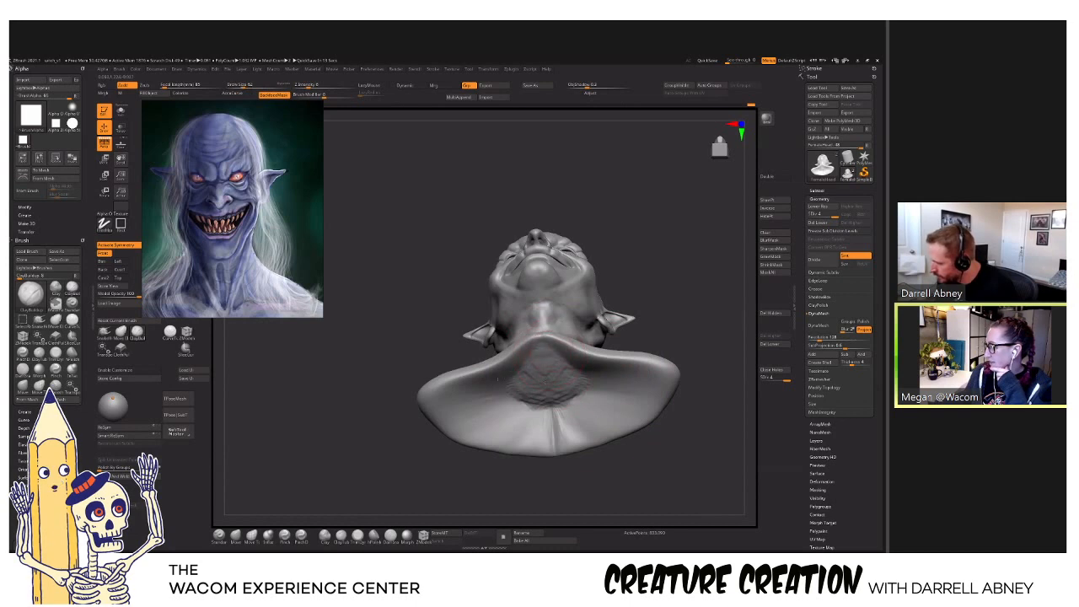
pyautogui.moveTo(582, 359)
pyautogui.mouseDown()
pyautogui.moveTo(550, 371)
pyautogui.moveTo(582, 392)
pyautogui.moveTo(530, 403)
pyautogui.moveTo(548, 390)
pyautogui.moveTo(540, 400)
pyautogui.moveTo(580, 419)
pyautogui.mouseUp()
pyautogui.moveTo(436, 396)
pyautogui.keyDown('shift'); pyautogui.mouseDown()
pyautogui.moveTo(590, 375)
pyautogui.moveTo(469, 428)
pyautogui.moveTo(439, 408)
pyautogui.moveTo(451, 432)
pyautogui.moveTo(506, 440)
pyautogui.moveTo(552, 430)
pyautogui.mouseUp(); pyautogui.keyUp('shift')
pyautogui.moveTo(442, 423)
pyautogui.mouseDown()
pyautogui.moveTo(516, 442)
pyautogui.moveTo(485, 413)
pyautogui.moveTo(567, 419)
pyautogui.moveTo(511, 403)
pyautogui.moveTo(536, 387)
pyautogui.moveTo(503, 393)
pyautogui.mouseUp()
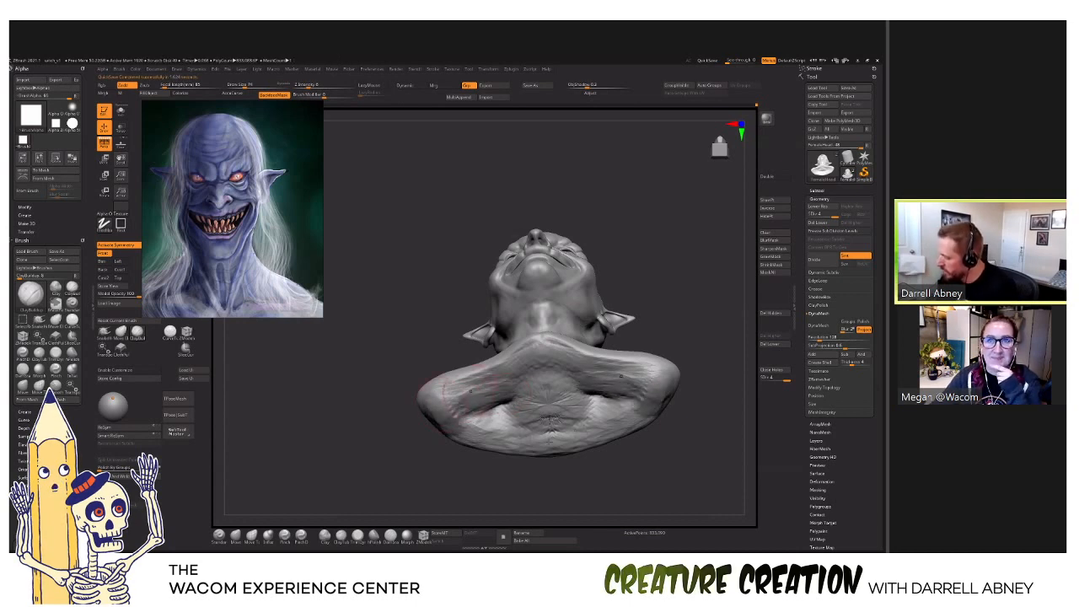
# Fill the remaining hollows on the underside of the bust with ClayBuildup and subdivide the mesh to level 5.
pyautogui.moveTo(593, 399)
pyautogui.mouseDown()
pyautogui.moveTo(582, 408)
pyautogui.moveTo(558, 396)
pyautogui.moveTo(583, 439)
pyautogui.moveTo(614, 376)
pyautogui.moveTo(563, 371)
pyautogui.moveTo(588, 363)
pyautogui.mouseUp()
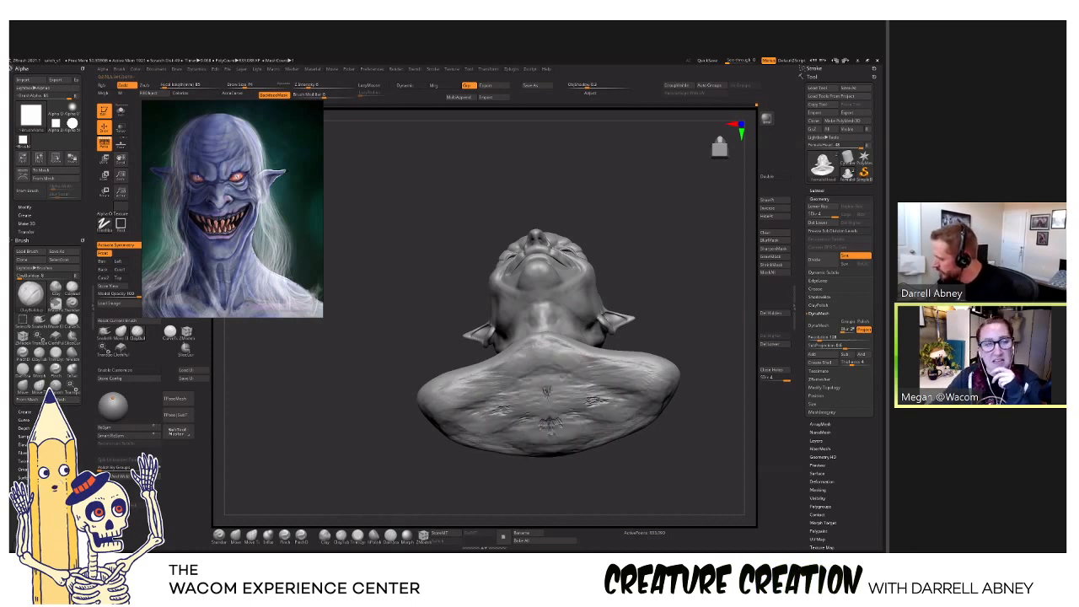
pyautogui.moveTo(707, 430)
pyautogui.mouseDown()
pyautogui.moveTo(666, 432)
pyautogui.moveTo(589, 389)
pyautogui.moveTo(620, 390)
pyautogui.moveTo(594, 405)
pyautogui.moveTo(567, 386)
pyautogui.moveTo(576, 412)
pyautogui.mouseUp()
pyautogui.moveTo(590, 489); pyautogui.dragTo(576, 413)
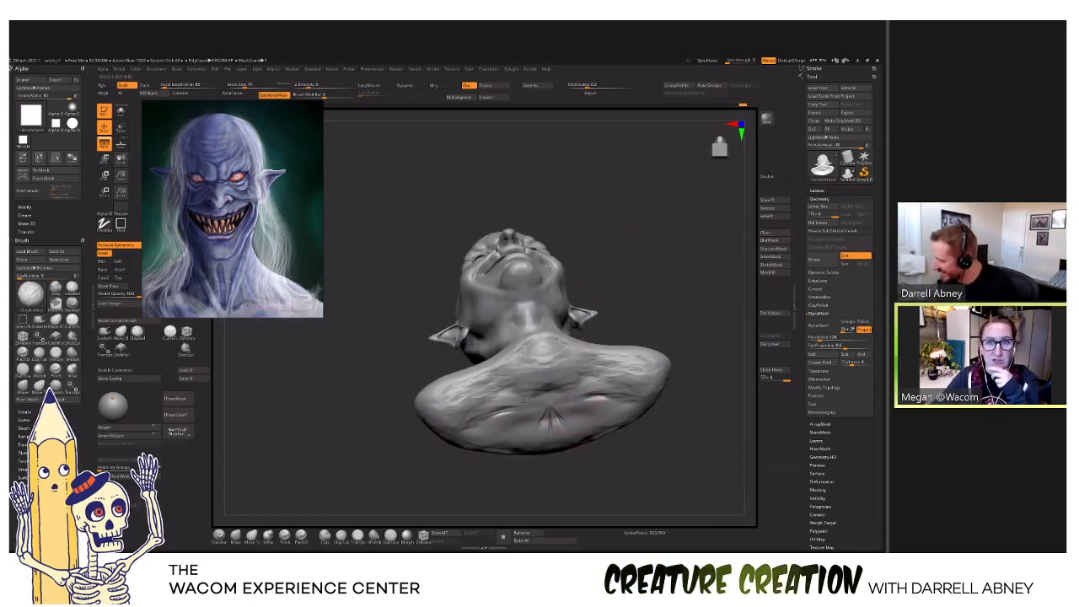
pyautogui.moveTo(593, 398)
pyautogui.mouseDown()
pyautogui.moveTo(558, 410)
pyautogui.moveTo(590, 407)
pyautogui.moveTo(555, 391)
pyautogui.mouseUp()
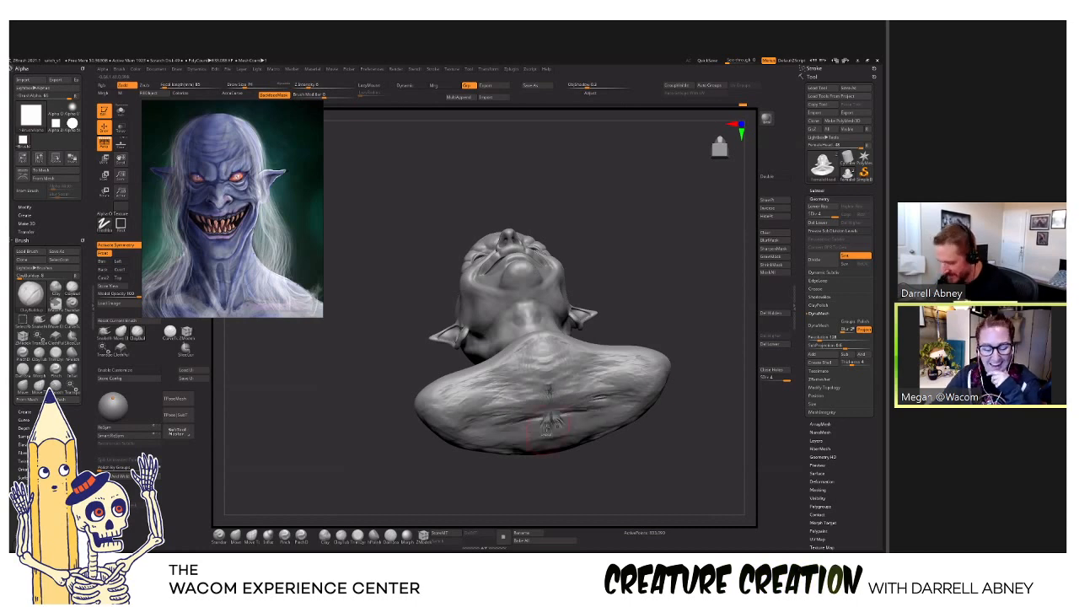
pyautogui.hotkey('ctrl', 'd')
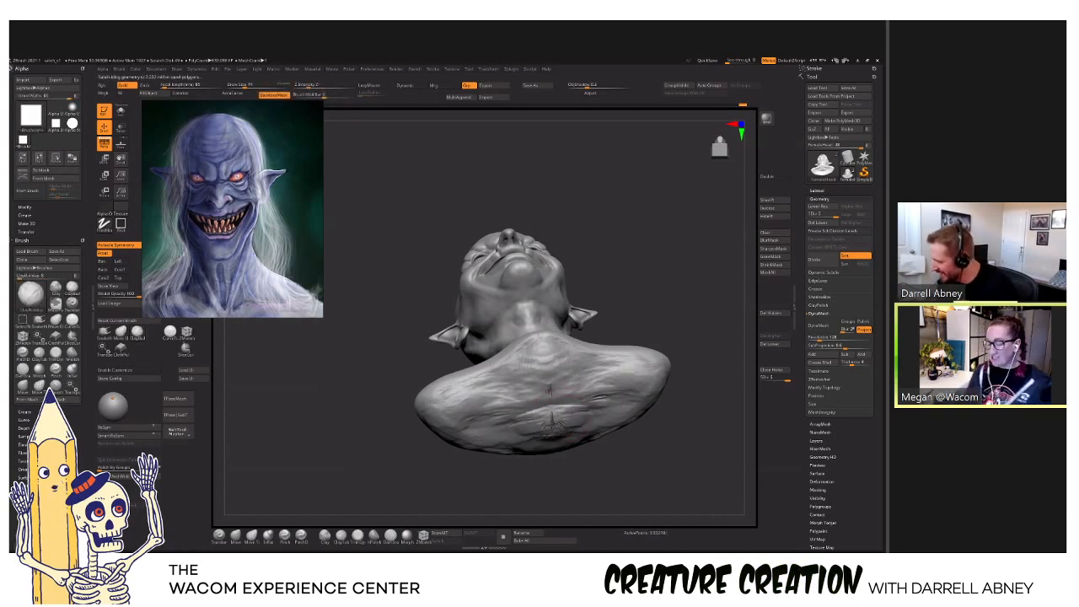
# Build up and even out the creased underside of the bust with ClayBuildup strokes at subdivision level 5.
pyautogui.moveTo(582, 408); pyautogui.dragTo(586, 390, button='right')
pyautogui.moveTo(585, 439); pyautogui.dragTo(558, 450)
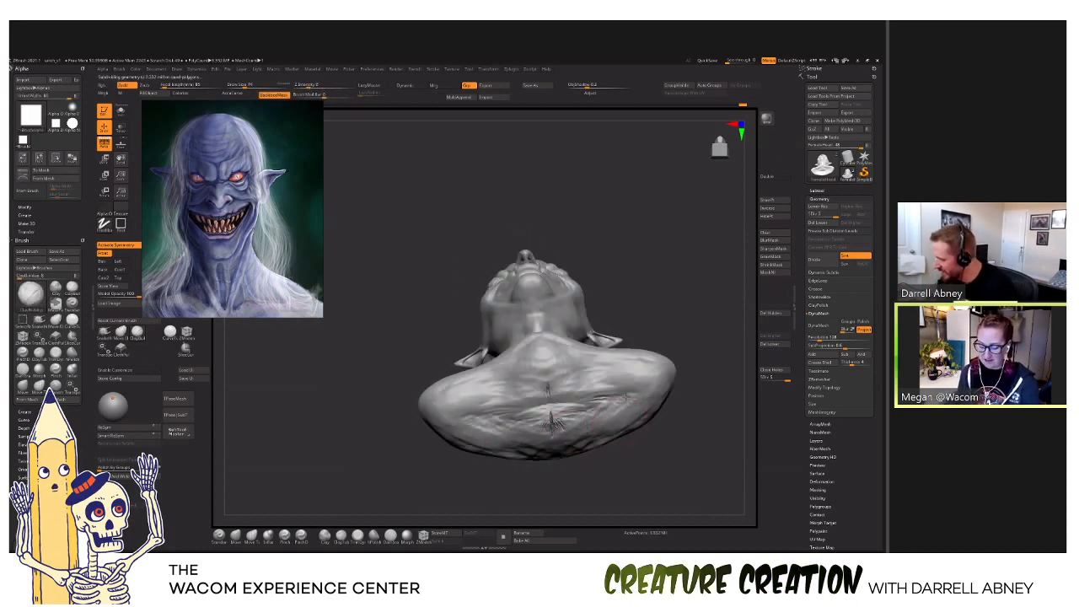
pyautogui.moveTo(622, 413); pyautogui.dragTo(533, 398)
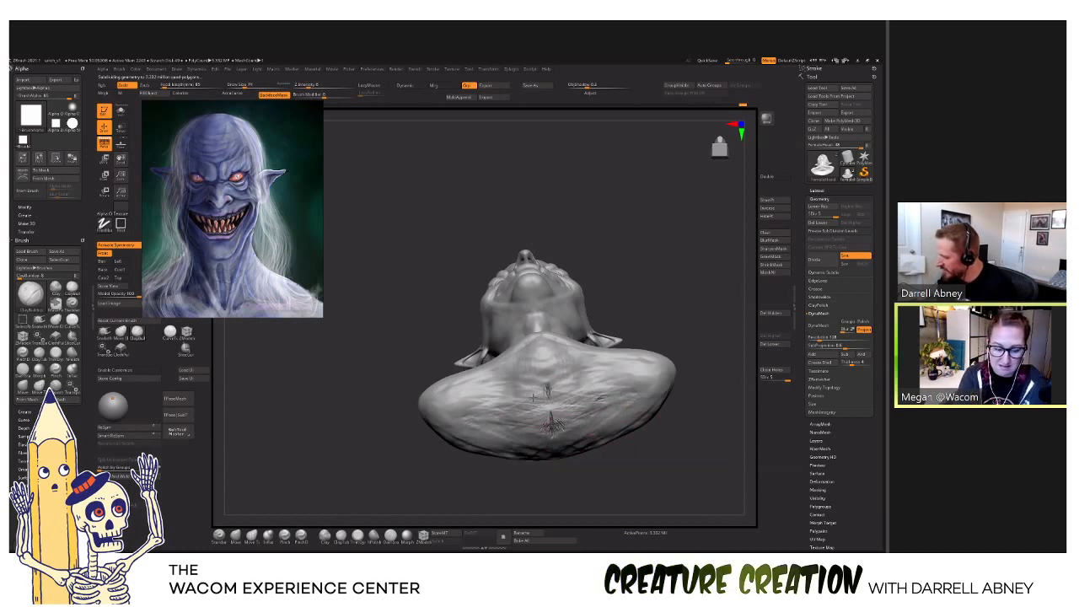
pyautogui.moveTo(533, 396); pyautogui.dragTo(487, 387, button='right')
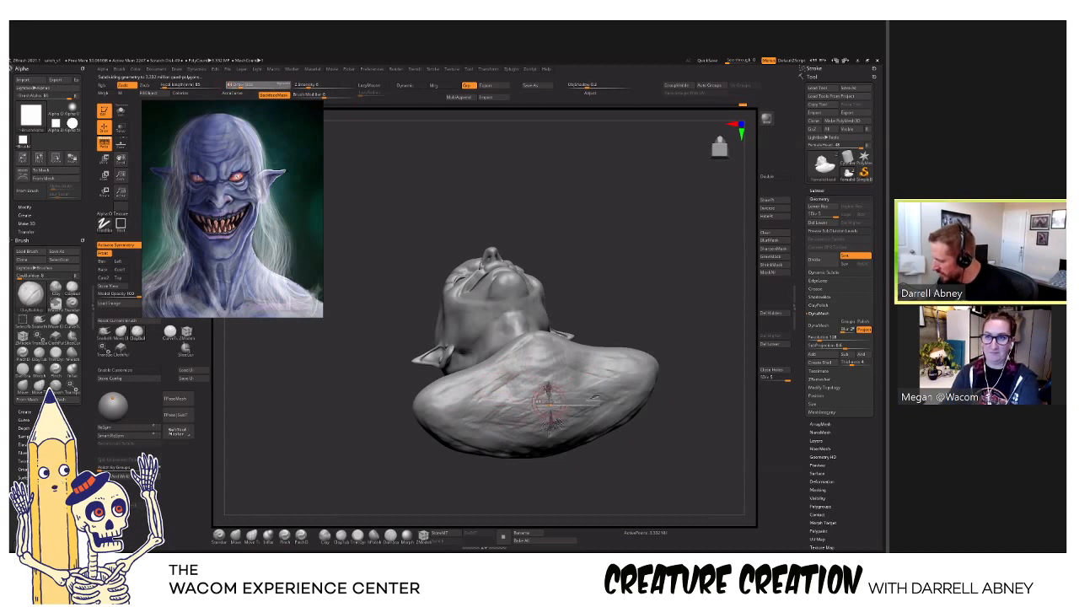
pyautogui.press('shift')
pyautogui.moveTo(549, 404)
pyautogui.mouseDown()
pyautogui.moveTo(440, 419)
pyautogui.moveTo(460, 433)
pyautogui.mouseUp()
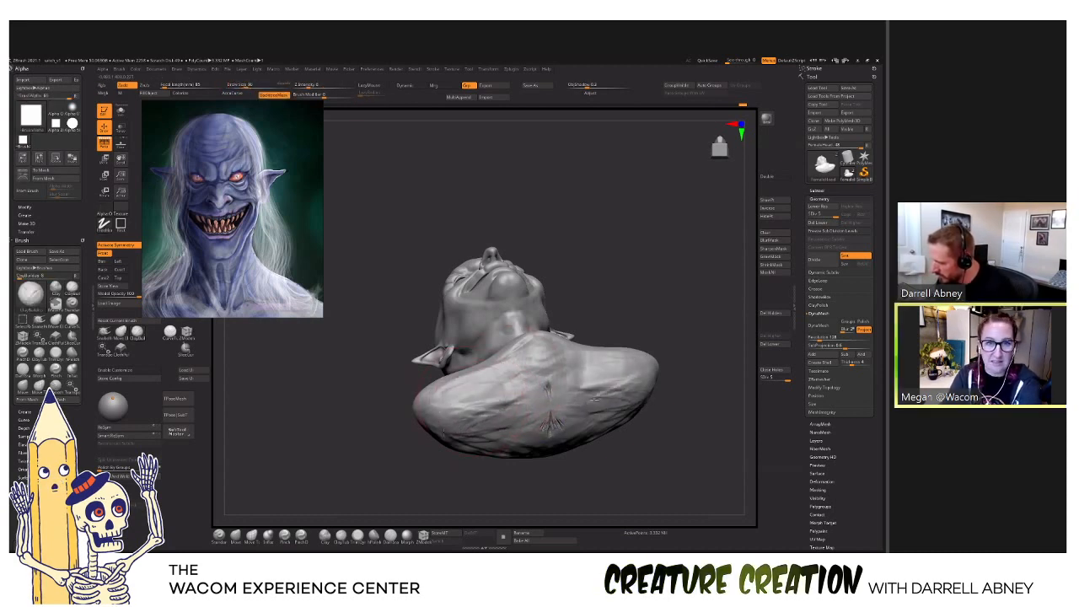
pyautogui.moveTo(492, 400)
pyautogui.mouseDown()
pyautogui.moveTo(459, 418)
pyautogui.moveTo(477, 442)
pyautogui.mouseUp()
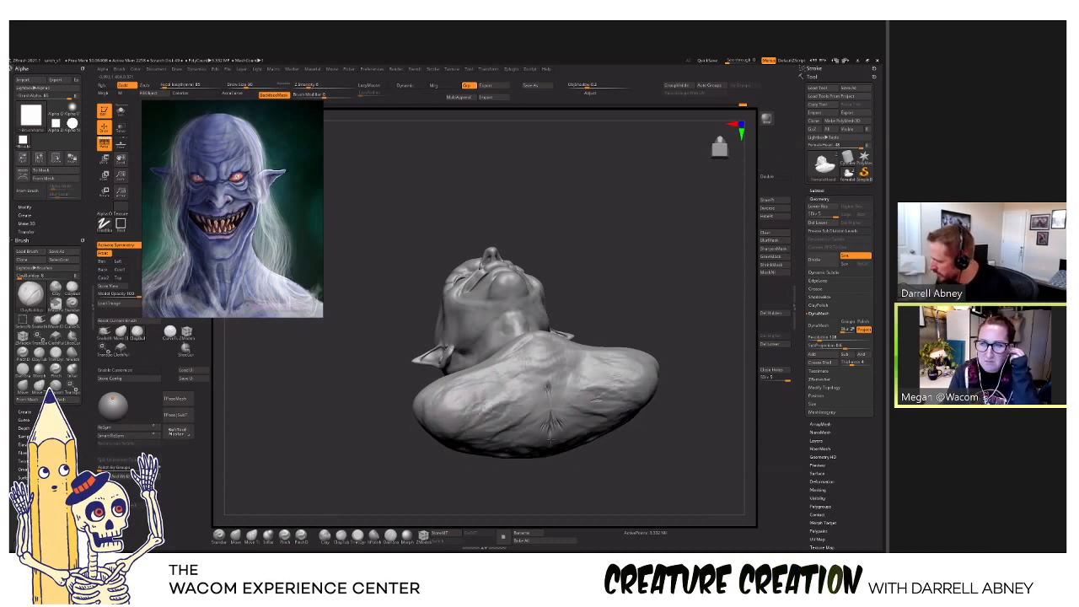
pyautogui.moveTo(524, 417); pyautogui.dragTo(505, 436)
pyautogui.moveTo(539, 403); pyautogui.dragTo(483, 433)
pyautogui.moveTo(583, 378)
pyautogui.mouseDown()
pyautogui.moveTo(516, 421)
pyautogui.moveTo(506, 406)
pyautogui.moveTo(514, 401)
pyautogui.mouseUp()
pyautogui.moveTo(526, 351)
pyautogui.mouseDown()
pyautogui.moveTo(590, 439)
pyautogui.moveTo(513, 391)
pyautogui.moveTo(544, 444)
pyautogui.moveTo(493, 446)
pyautogui.mouseUp()
# Pull the shoulder ends outward with a large Move Topological brush at subdivision level 3, and return to level 5.
pyautogui.press('s')
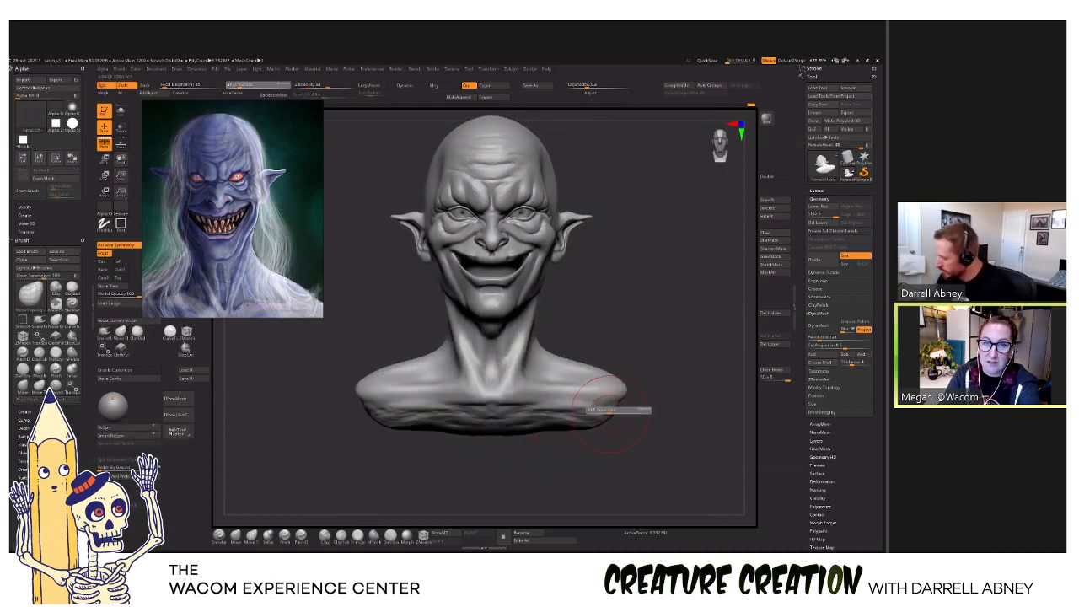
pyautogui.moveTo(611, 413); pyautogui.dragTo(609, 412)
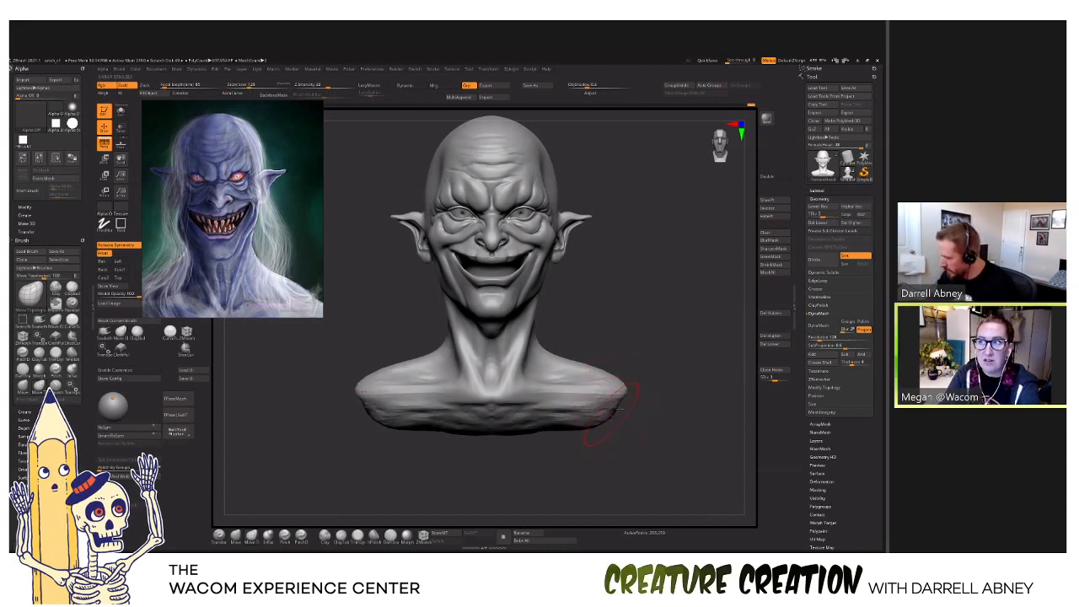
pyautogui.moveTo(595, 396); pyautogui.dragTo(615, 408)
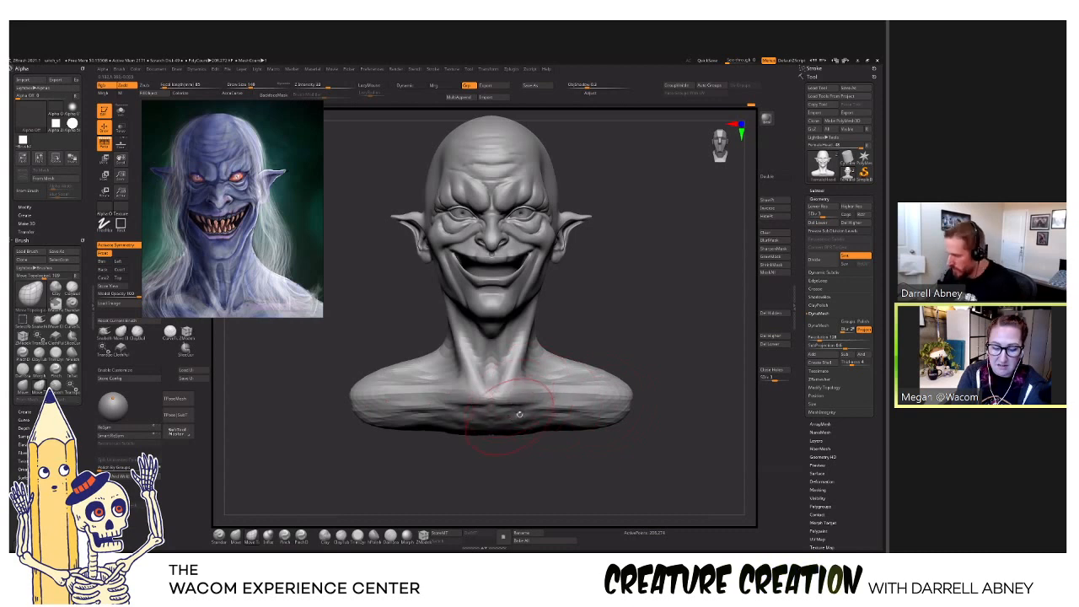
pyautogui.moveTo(519, 414)
pyautogui.mouseDown(button='right')
pyautogui.moveTo(556, 417)
pyautogui.moveTo(511, 419)
pyautogui.moveTo(521, 420)
pyautogui.mouseUp(button='right')
pyautogui.press('d')
pyautogui.press('d')
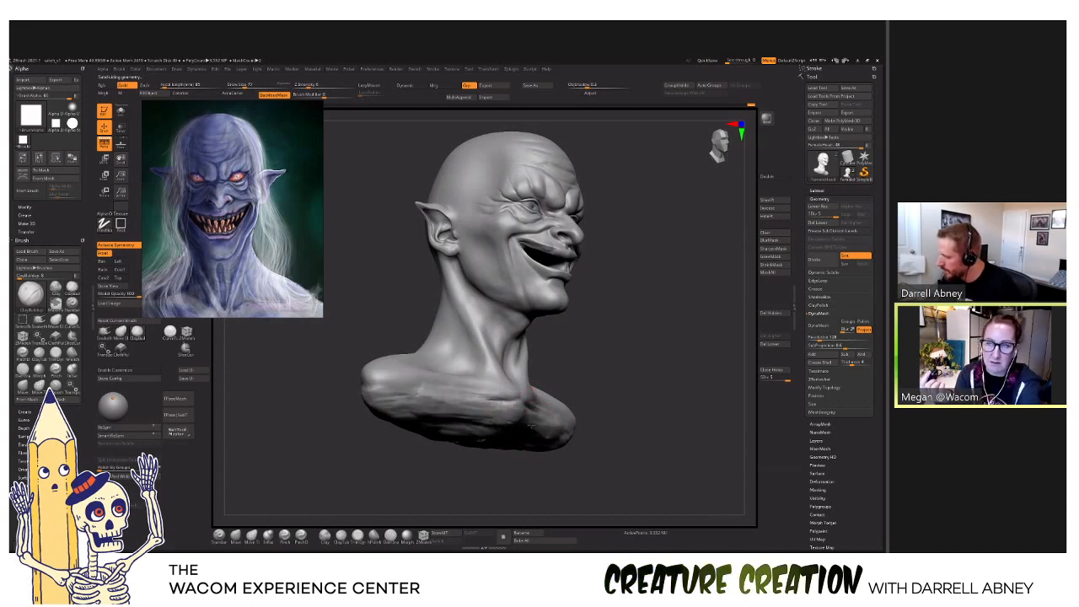
# Fill out the front of the chest and shoulders with ClayBuildup and smooth the rough lower edge.
pyautogui.moveTo(447, 405); pyautogui.dragTo(477, 397, button='right')
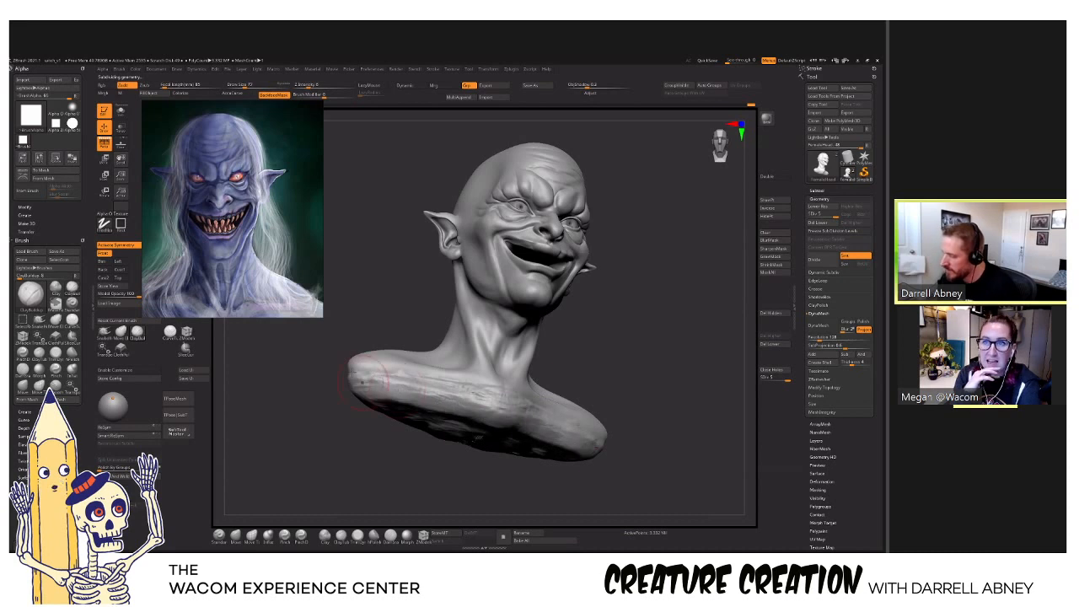
pyautogui.keyDown('shift'); pyautogui.moveTo(489, 411); pyautogui.dragTo(503, 395); pyautogui.keyUp('shift')
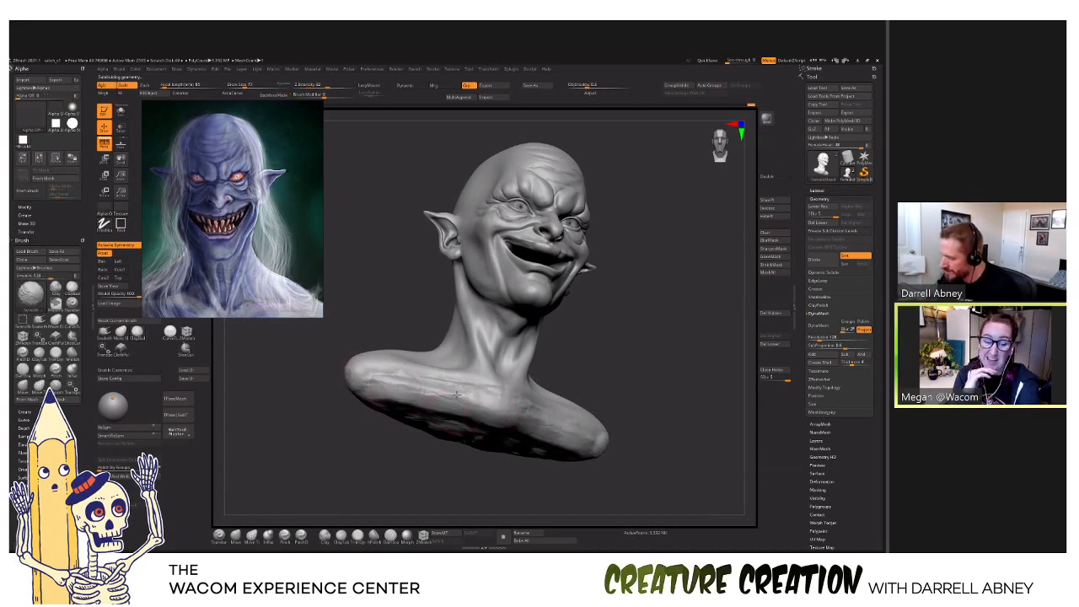
pyautogui.moveTo(629, 371); pyautogui.dragTo(557, 463)
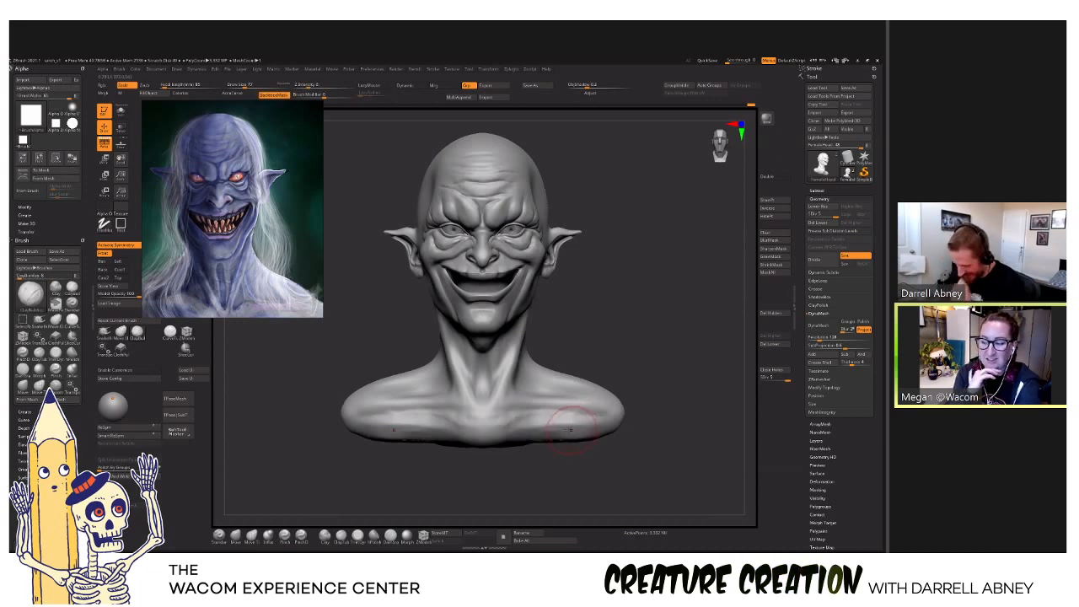
pyautogui.keyDown('shift'); pyautogui.moveTo(559, 429); pyautogui.dragTo(487, 425); pyautogui.keyUp('shift')
pyautogui.moveTo(401, 462)
pyautogui.mouseDown()
pyautogui.moveTo(460, 415)
pyautogui.moveTo(458, 432)
pyautogui.moveTo(522, 414)
pyautogui.moveTo(512, 428)
pyautogui.mouseUp()
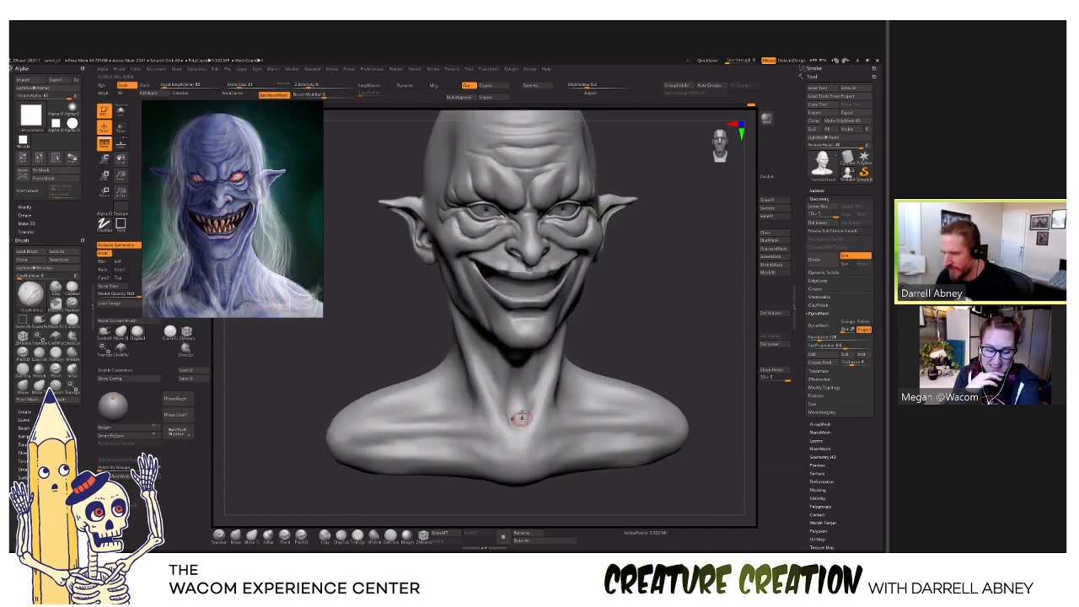
# Sculpt vertical windpipe forms down the front of the throat with ClayBuildup at subdivision level 3, refining them at level 5.
pyautogui.moveTo(521, 416); pyautogui.dragTo(519, 358, button='right')
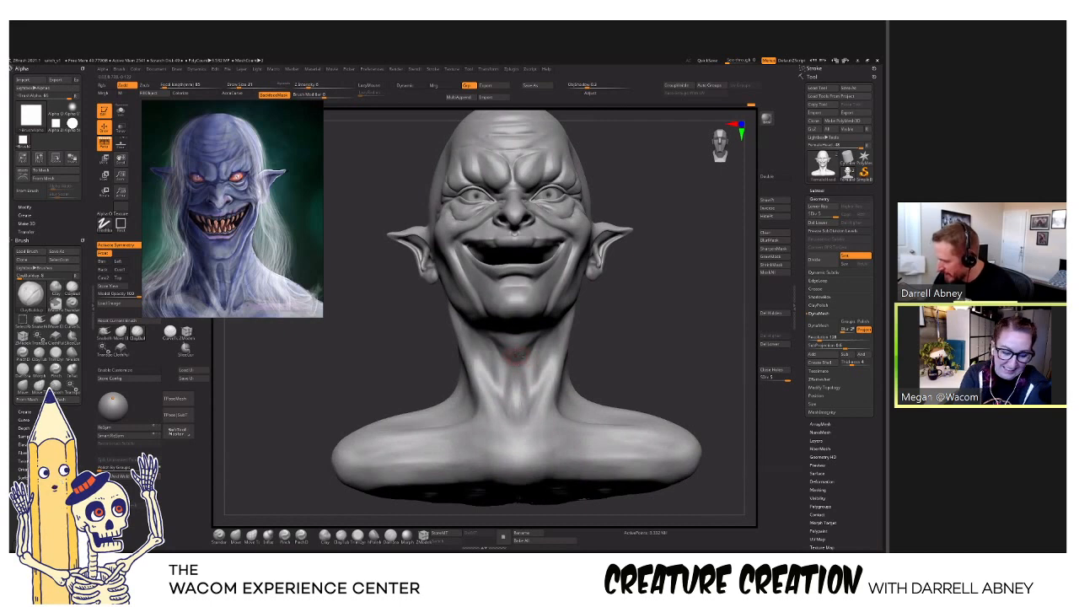
pyautogui.moveTo(520, 352); pyautogui.dragTo(521, 345, button='right')
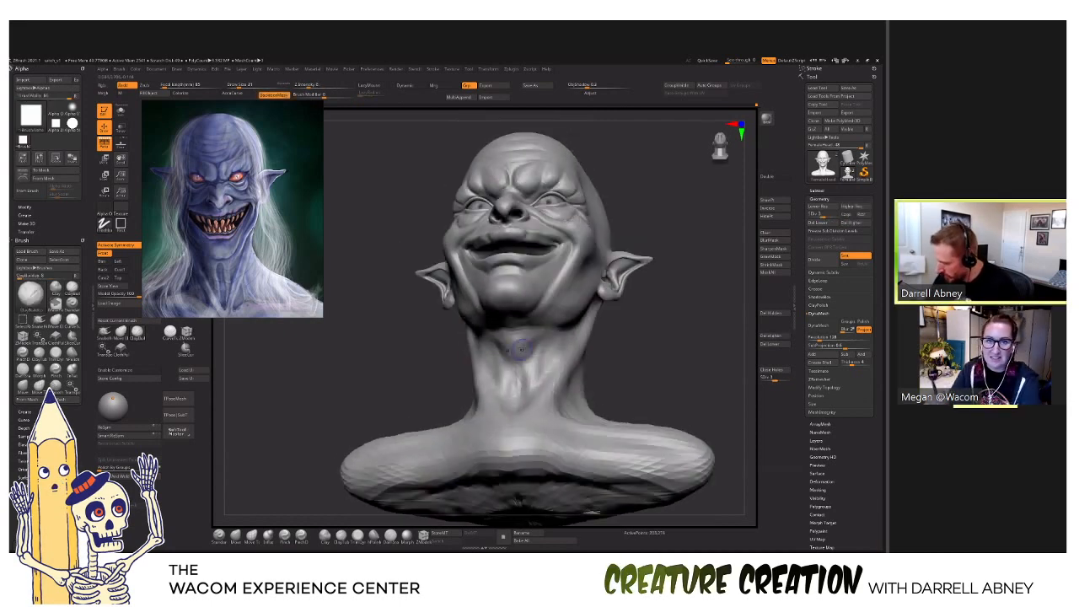
pyautogui.hotkey('shift', 'd')
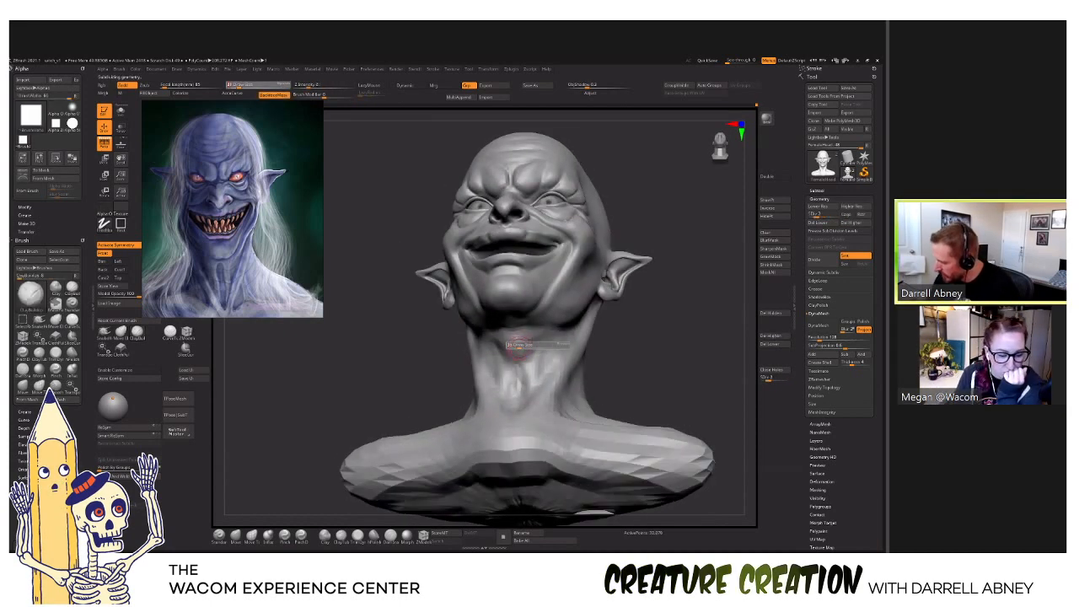
pyautogui.press('d')
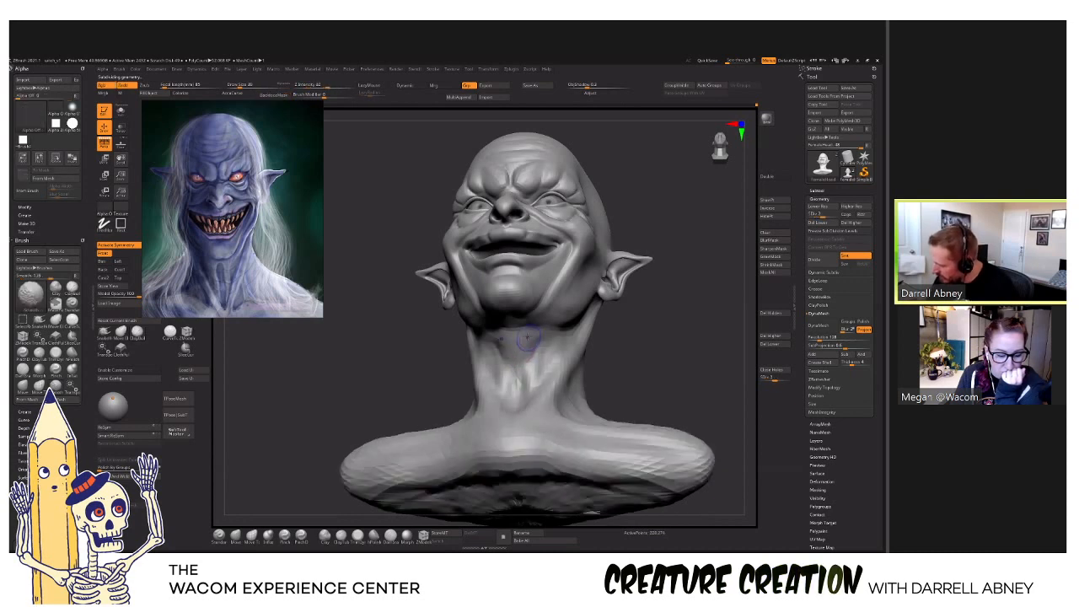
pyautogui.moveTo(519, 385); pyautogui.dragTo(516, 374, button='right')
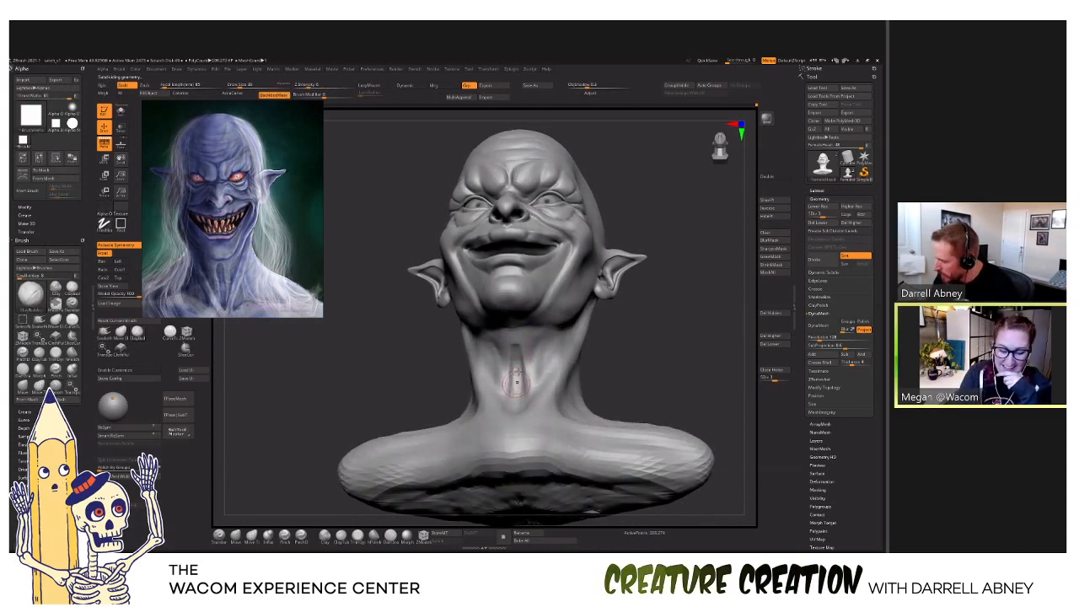
pyautogui.moveTo(519, 377); pyautogui.dragTo(517, 429, button='right')
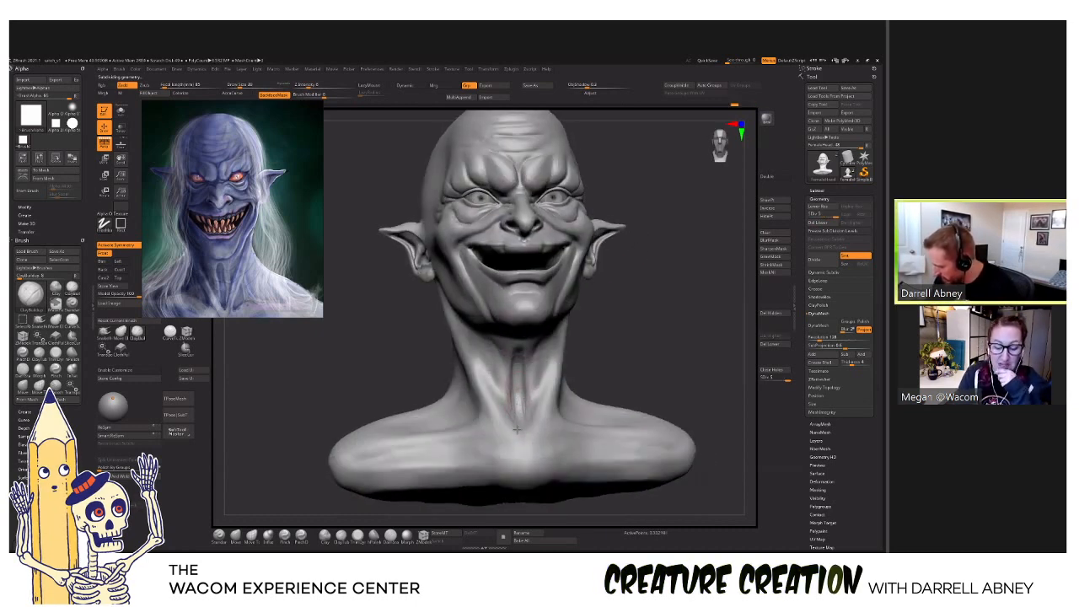
pyautogui.keyDown('shift'); pyautogui.moveTo(517, 429); pyautogui.dragTo(522, 357); pyautogui.keyUp('shift')
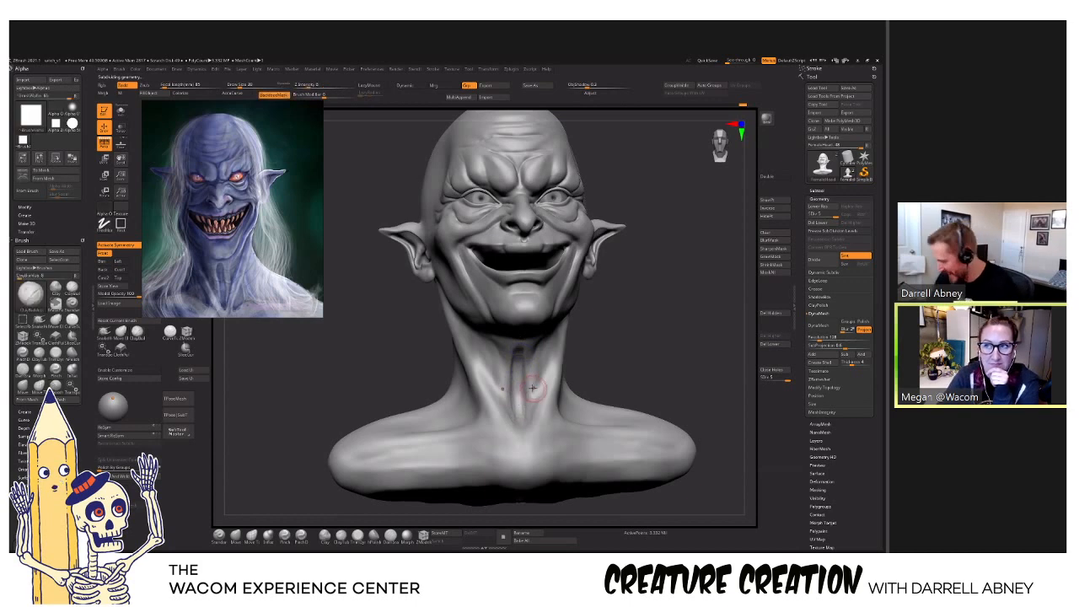
# Shape the side of the neck below the jaw with ClayBuildup and smooth the transitions into the throat.
pyautogui.moveTo(535, 381); pyautogui.dragTo(536, 392, button='right')
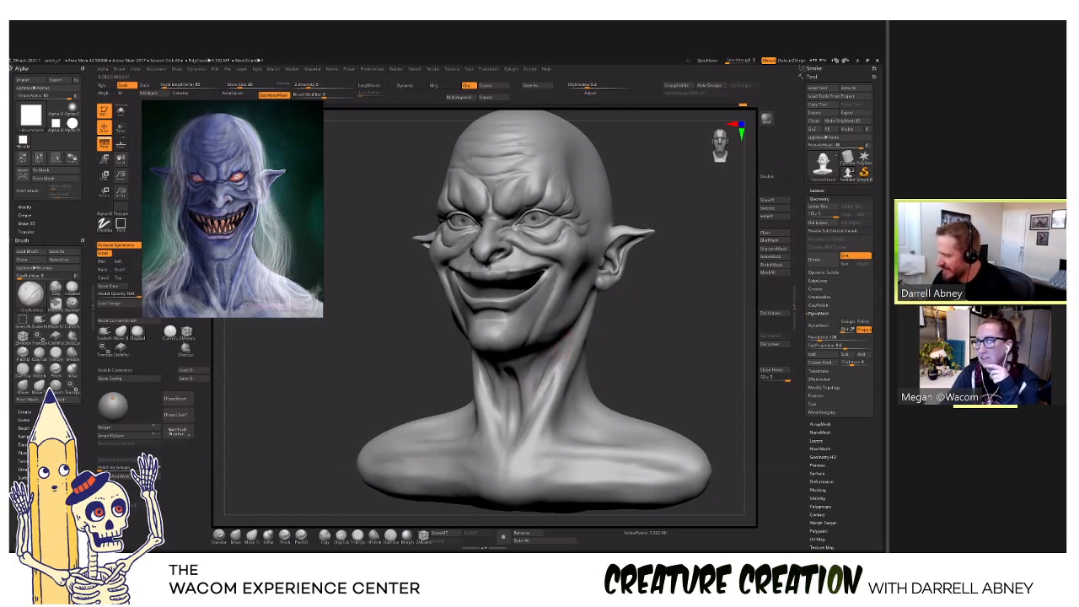
pyautogui.press('shift')
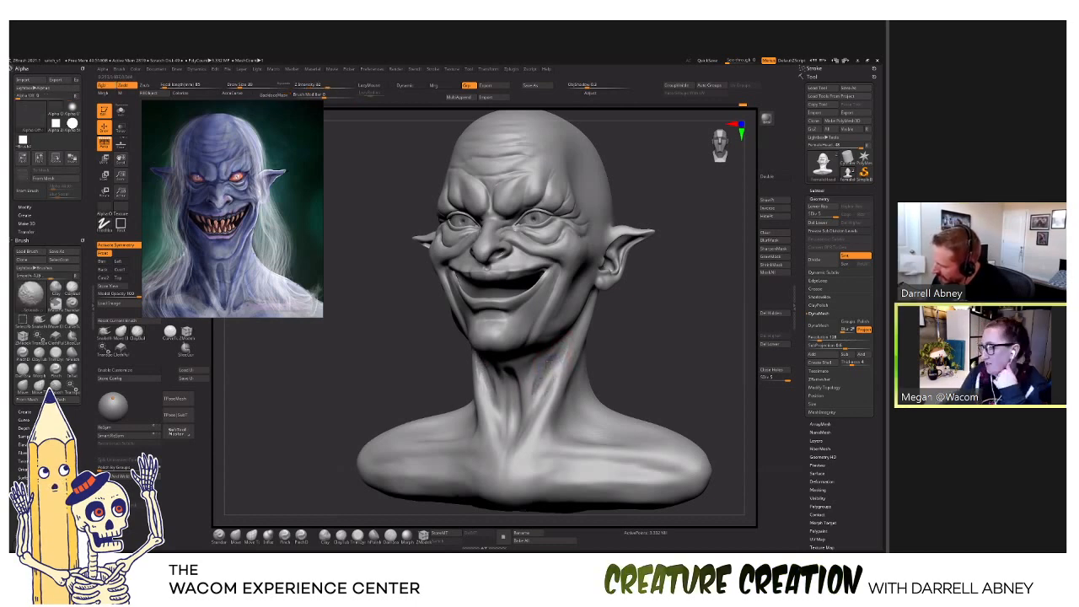
pyautogui.moveTo(549, 357); pyautogui.dragTo(550, 359)
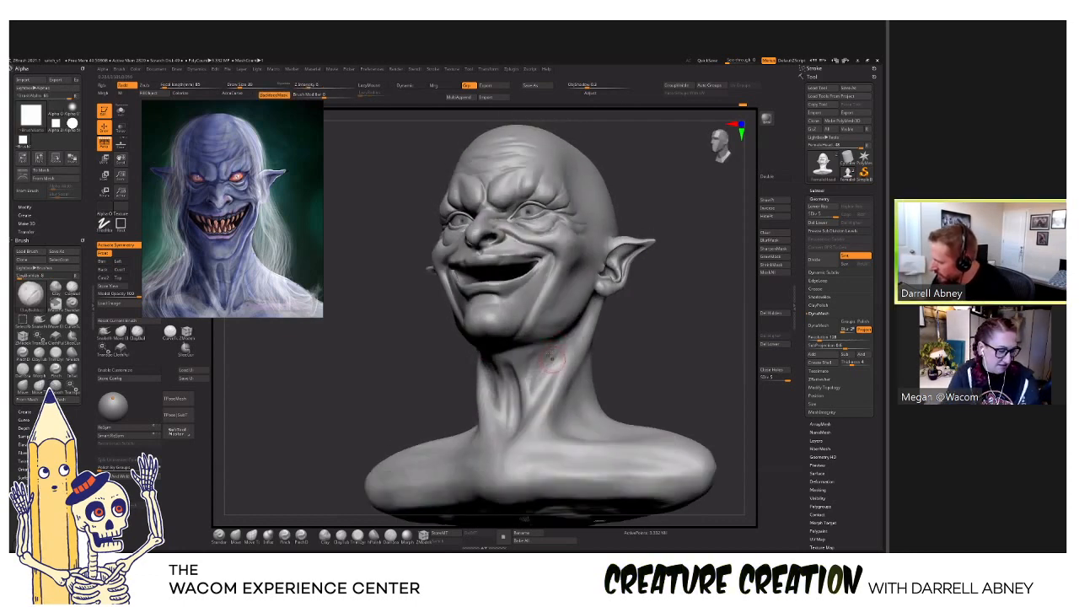
pyautogui.press('shift')
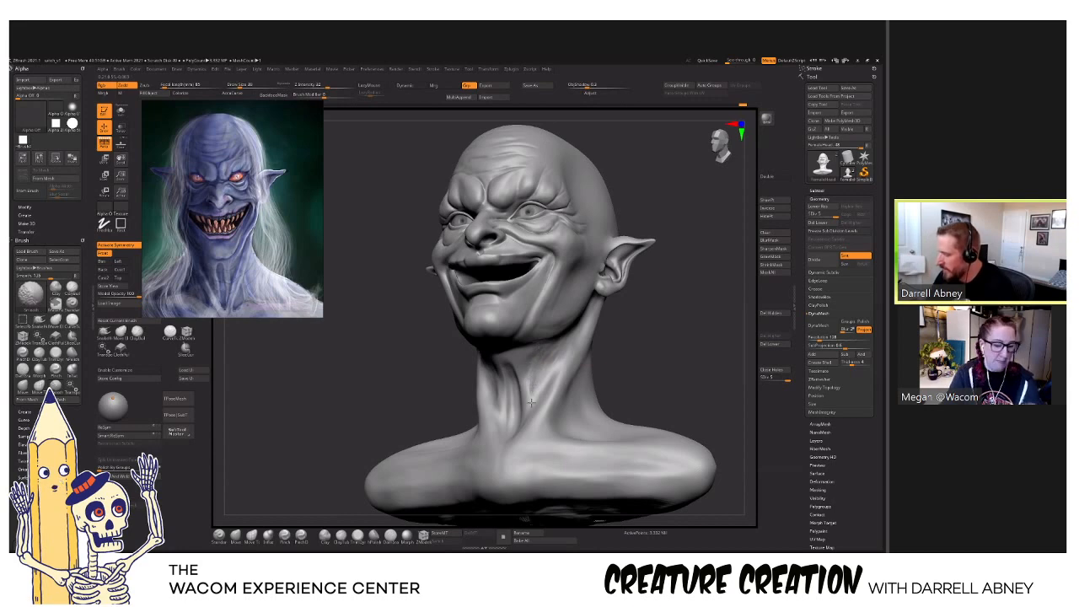
pyautogui.moveTo(531, 403)
pyautogui.mouseDown()
pyautogui.moveTo(470, 366)
pyautogui.moveTo(567, 402)
pyautogui.moveTo(551, 389)
pyautogui.mouseUp()
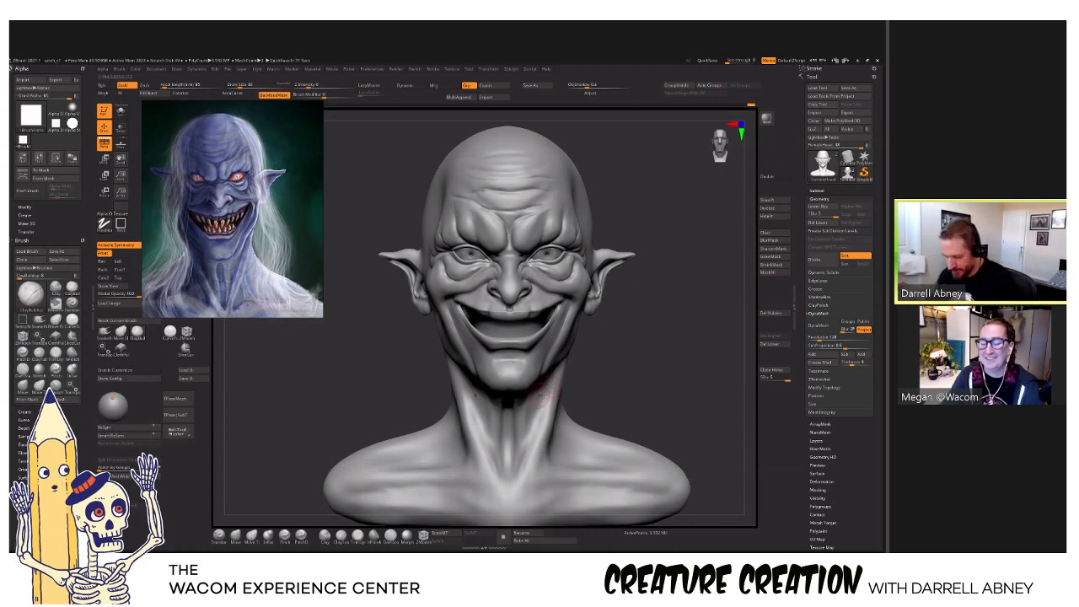
# Build the neck muscles running down to the base of the throat with ClayBuildup and soften them with Smooth.
pyautogui.moveTo(548, 371); pyautogui.dragTo(541, 396, button='right')
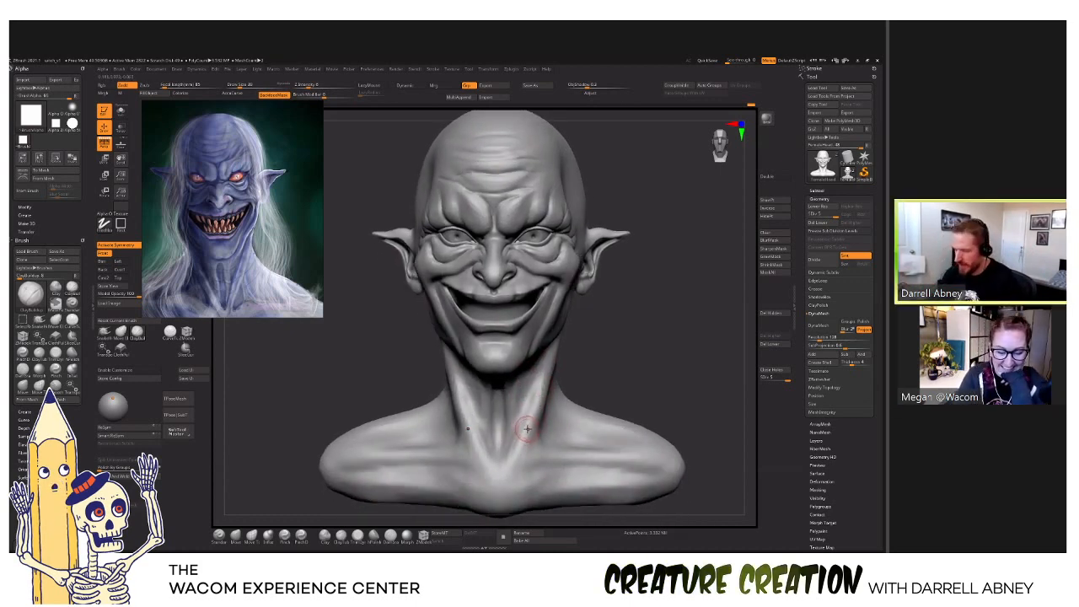
pyautogui.moveTo(526, 432); pyautogui.dragTo(524, 425, button='right')
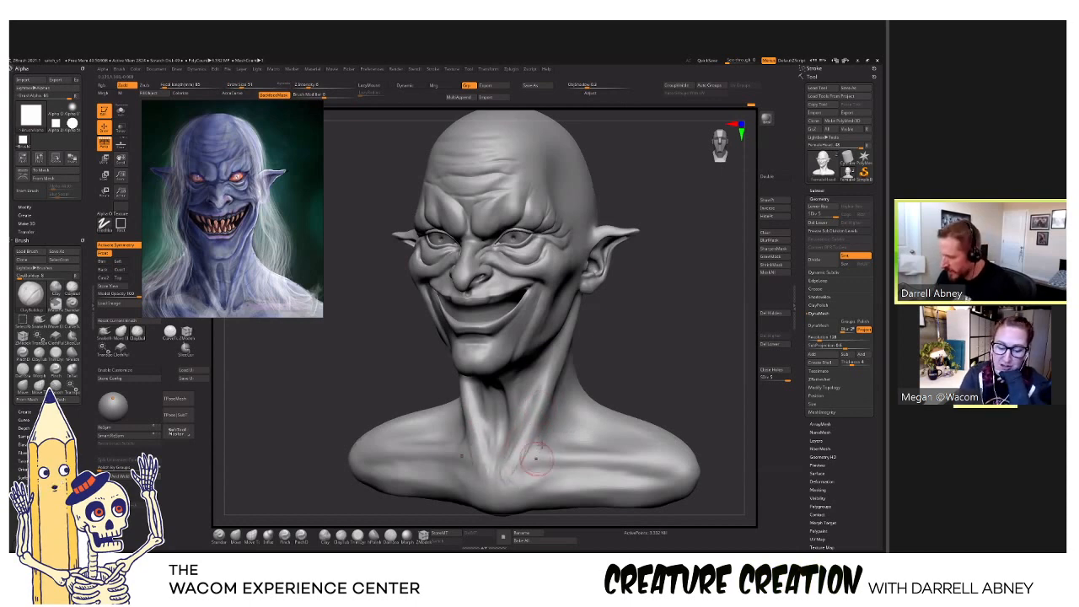
pyautogui.moveTo(536, 451); pyautogui.dragTo(546, 441, button='right')
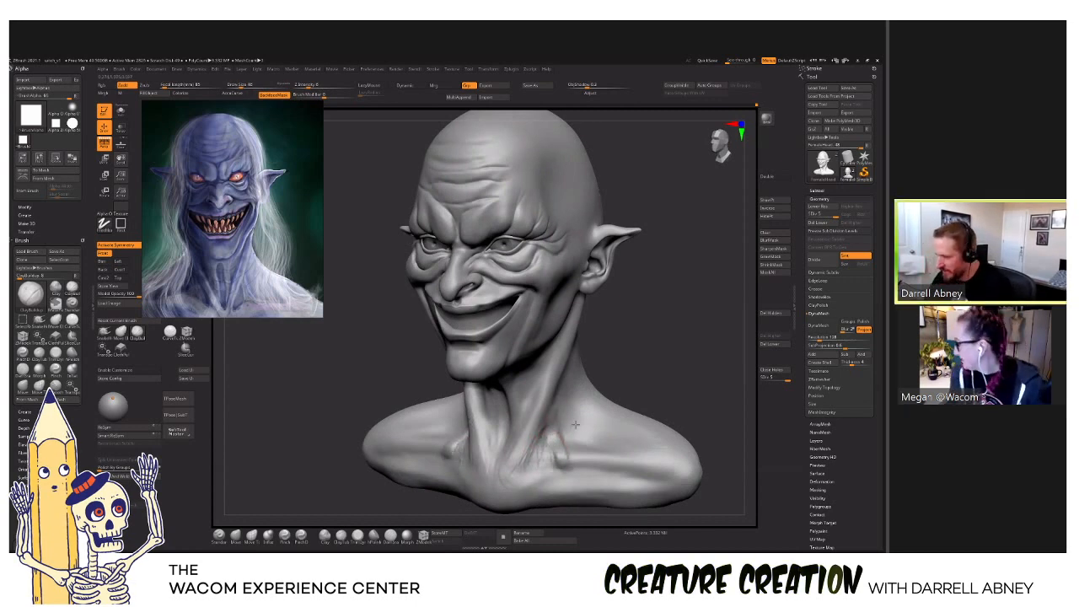
pyautogui.moveTo(576, 441); pyautogui.dragTo(559, 385, button='right')
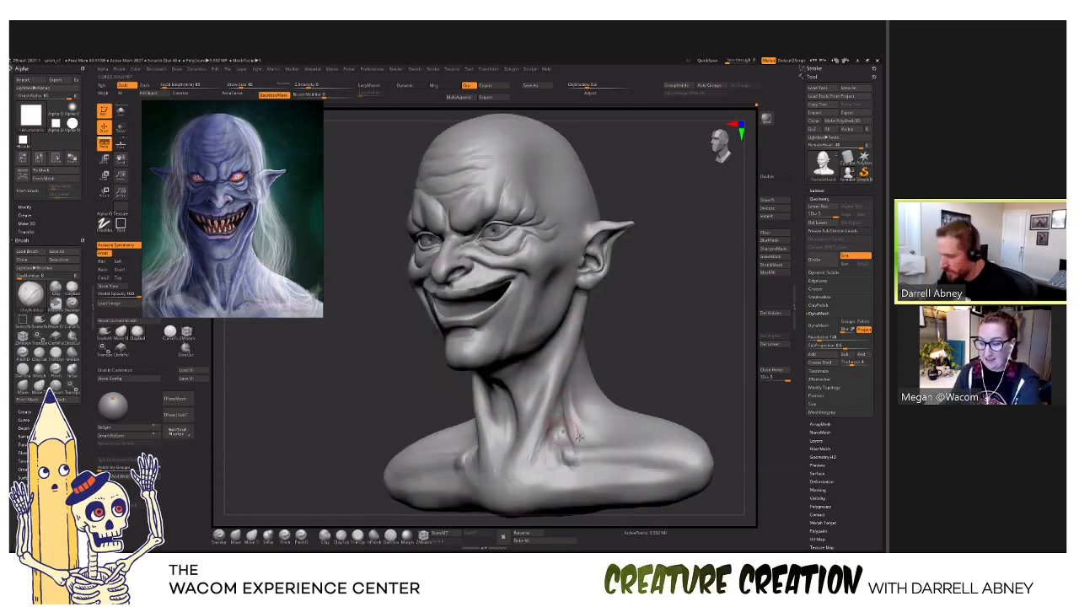
pyautogui.moveTo(568, 433); pyautogui.dragTo(584, 438, button='right')
pyautogui.press('shift')
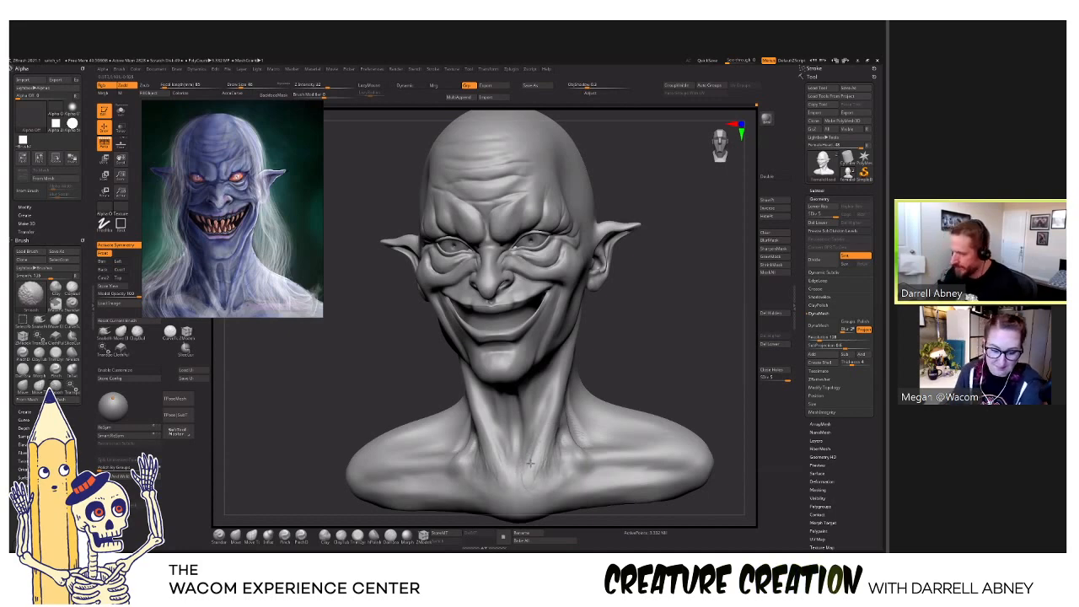
# Sculpt the collarbones from the pit of the neck out to the shoulder ends with ClayBuildup.
pyautogui.moveTo(530, 462)
pyautogui.mouseDown(button='right')
pyautogui.moveTo(441, 428)
pyautogui.moveTo(563, 448)
pyautogui.mouseUp(button='right')
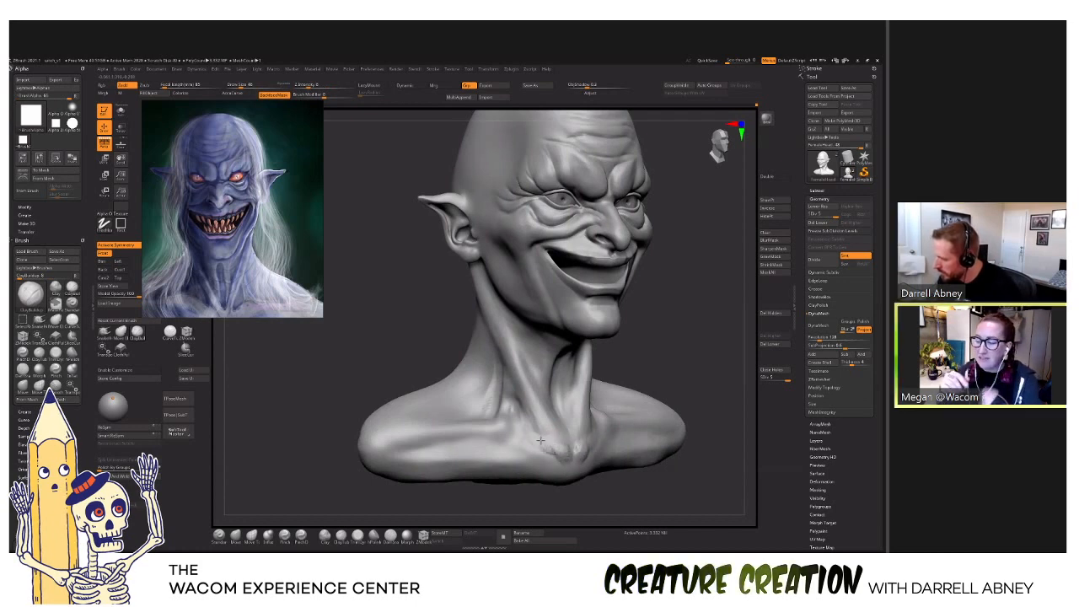
pyautogui.moveTo(562, 448); pyautogui.dragTo(516, 432)
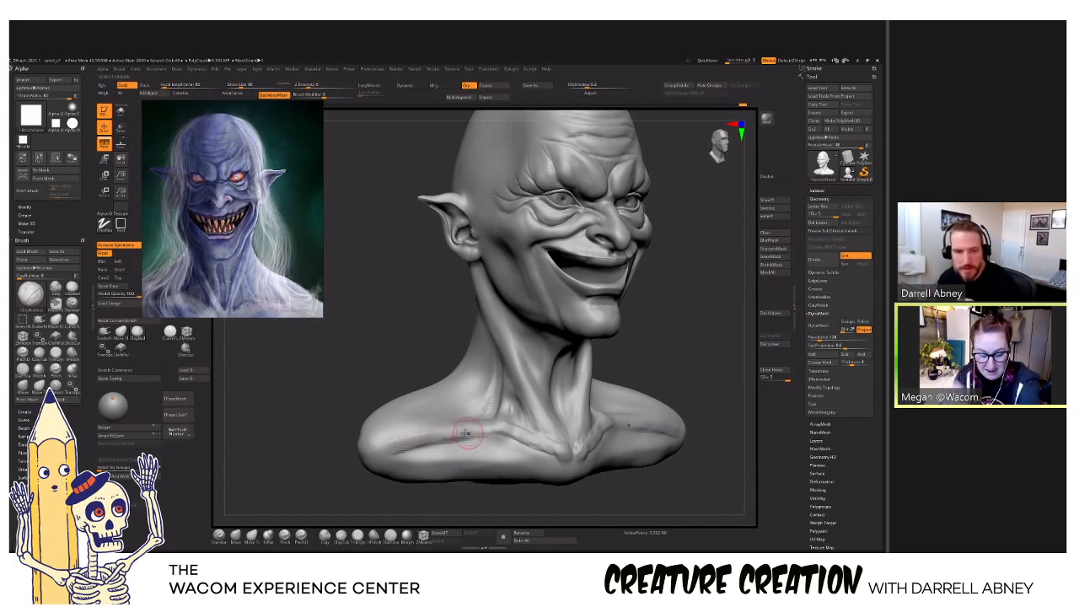
pyautogui.moveTo(467, 434); pyautogui.dragTo(549, 450)
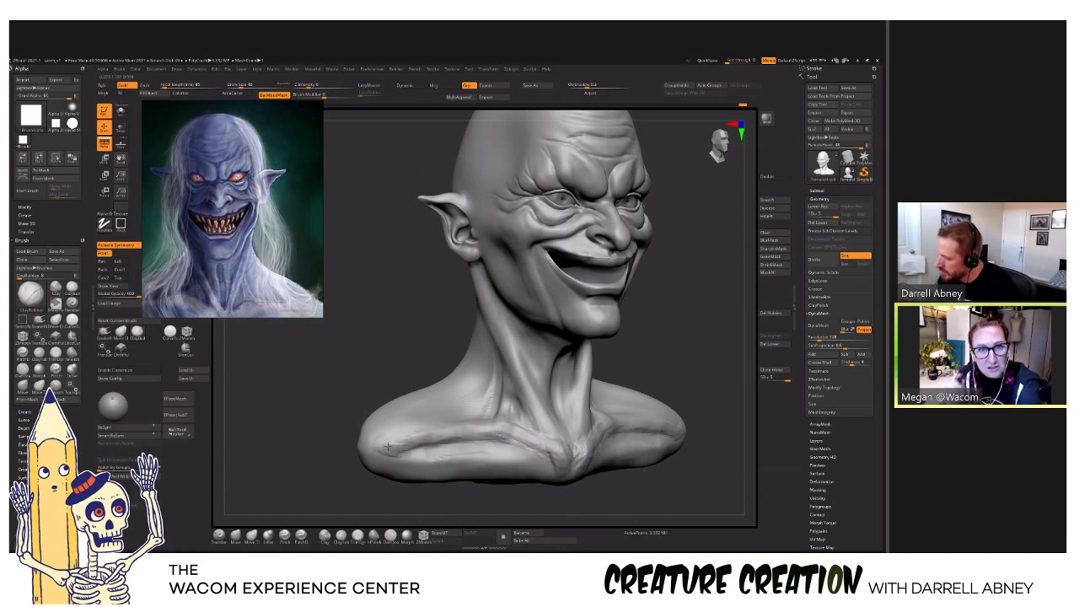
pyautogui.moveTo(388, 447); pyautogui.dragTo(416, 447, button='right')
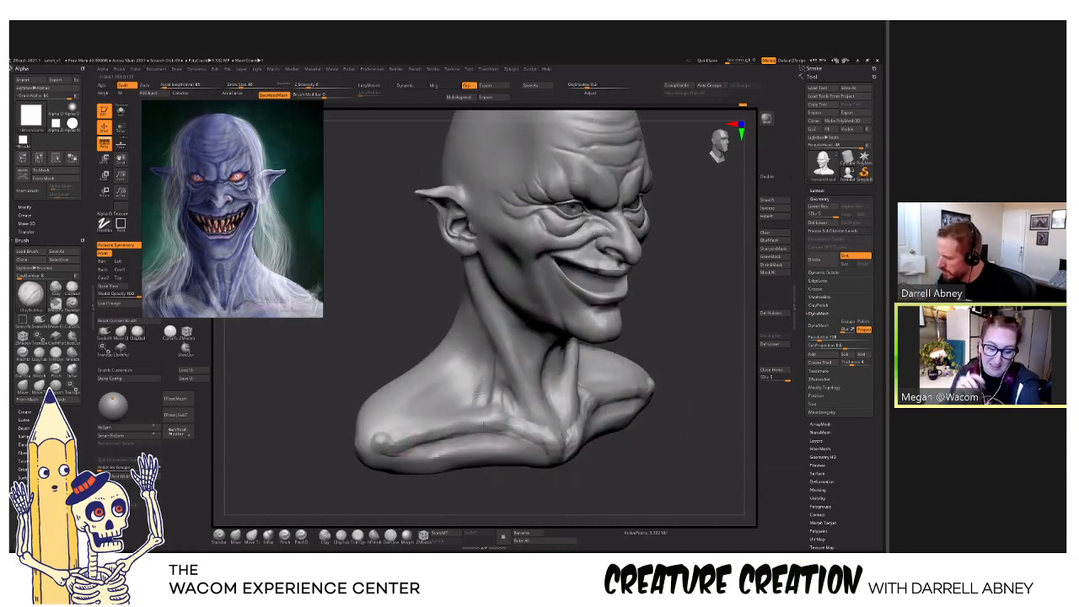
pyautogui.moveTo(549, 444); pyautogui.dragTo(468, 409, button='right')
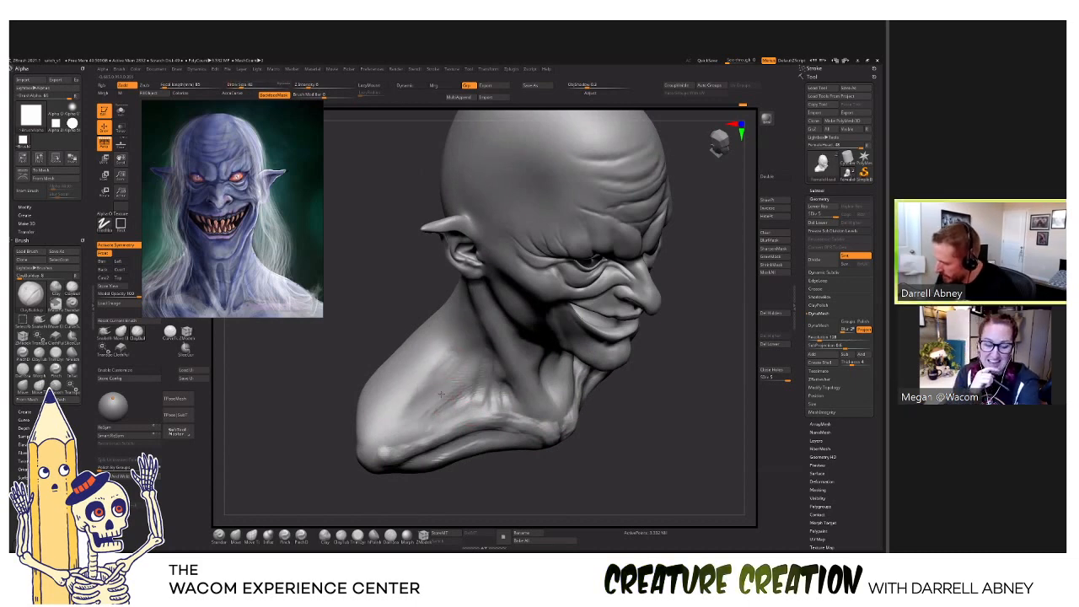
# Build up the tops of the shoulders with ClayBuildup and soften the collarbone area with Smooth.
pyautogui.moveTo(451, 362)
pyautogui.mouseDown(button='right')
pyautogui.moveTo(413, 327)
pyautogui.moveTo(432, 325)
pyautogui.moveTo(444, 296)
pyautogui.mouseUp(button='right')
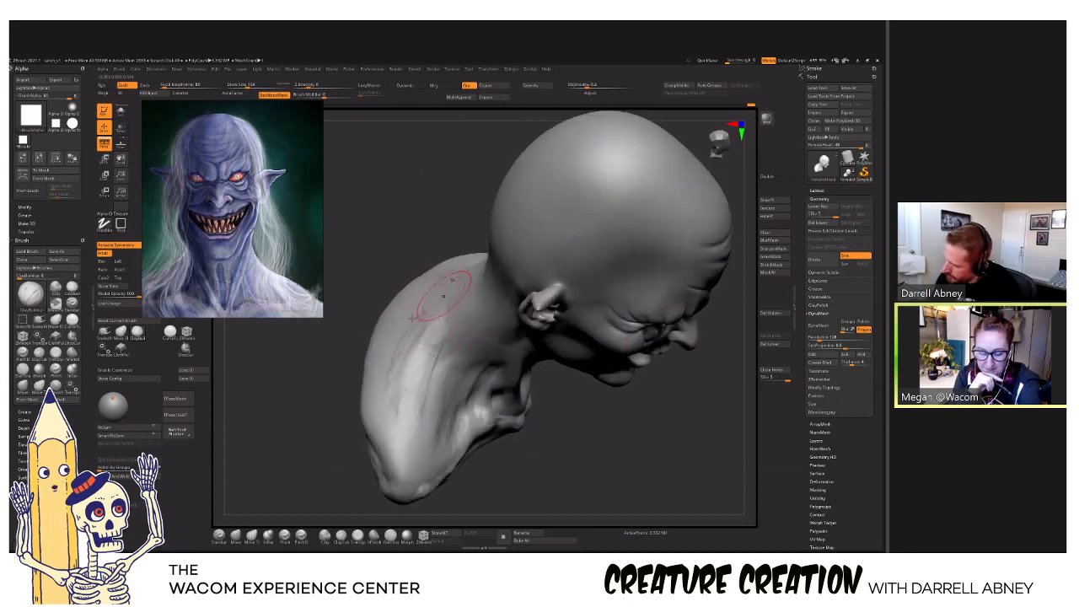
pyautogui.moveTo(426, 369)
pyautogui.mouseDown()
pyautogui.moveTo(413, 341)
pyautogui.moveTo(390, 343)
pyautogui.moveTo(394, 362)
pyautogui.moveTo(401, 337)
pyautogui.moveTo(396, 367)
pyautogui.moveTo(426, 351)
pyautogui.mouseUp()
pyautogui.moveTo(426, 351)
pyautogui.mouseDown(button='right')
pyautogui.moveTo(556, 433)
pyautogui.moveTo(601, 432)
pyautogui.mouseUp(button='right')
pyautogui.moveTo(507, 433); pyautogui.dragTo(513, 447)
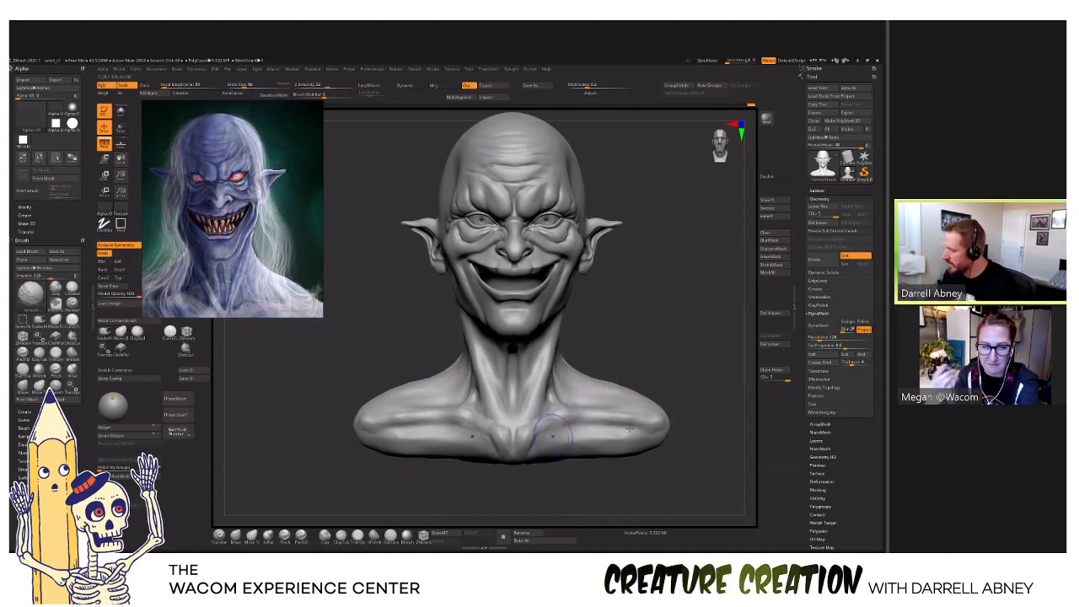
pyautogui.moveTo(691, 447)
pyautogui.mouseDown()
pyautogui.moveTo(614, 441)
pyautogui.moveTo(631, 439)
pyautogui.mouseUp()
# Build up the muscles across the back of the shoulders and the base of the neck with ClayBuildup.
pyautogui.moveTo(631, 443); pyautogui.dragTo(538, 413, button='right')
pyautogui.moveTo(620, 436); pyautogui.dragTo(563, 419, button='right')
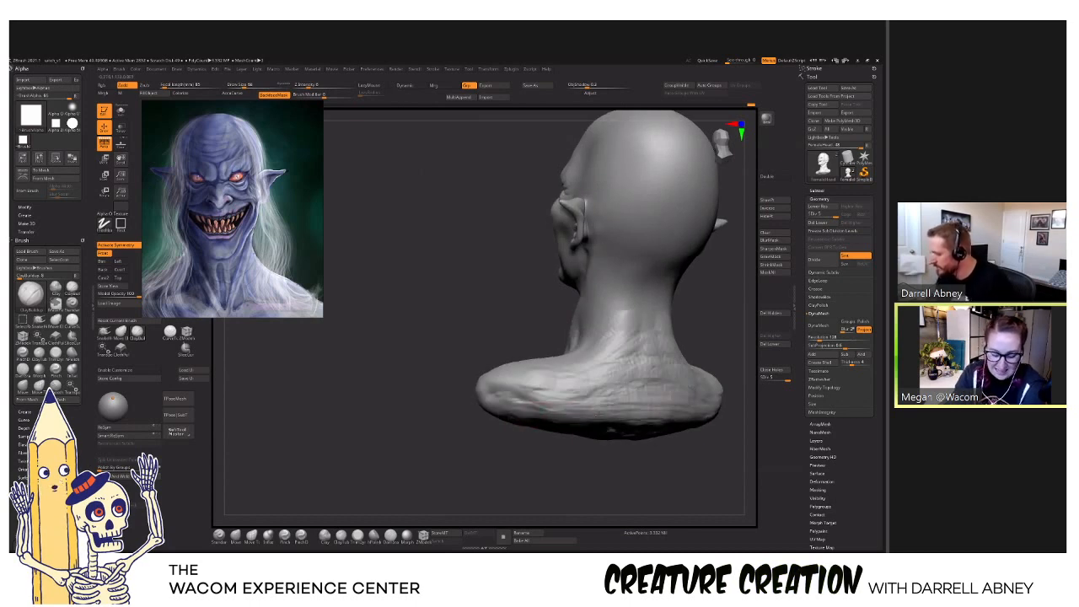
pyautogui.moveTo(561, 417)
pyautogui.mouseDown(button='right')
pyautogui.moveTo(638, 392)
pyautogui.moveTo(529, 391)
pyautogui.moveTo(550, 401)
pyautogui.mouseUp(button='right')
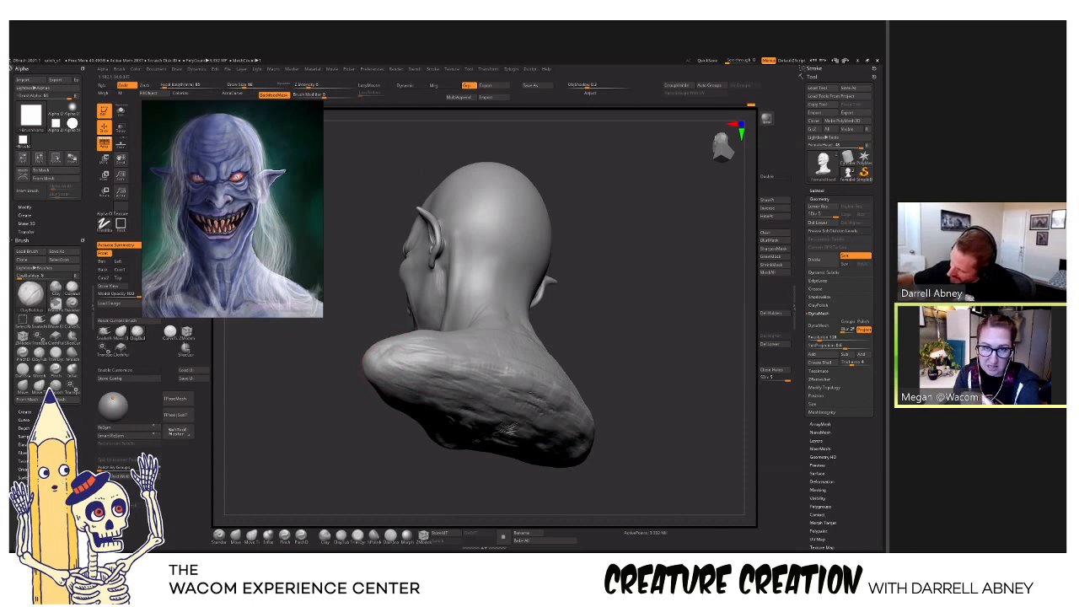
pyautogui.moveTo(490, 363); pyautogui.dragTo(524, 389, button='right')
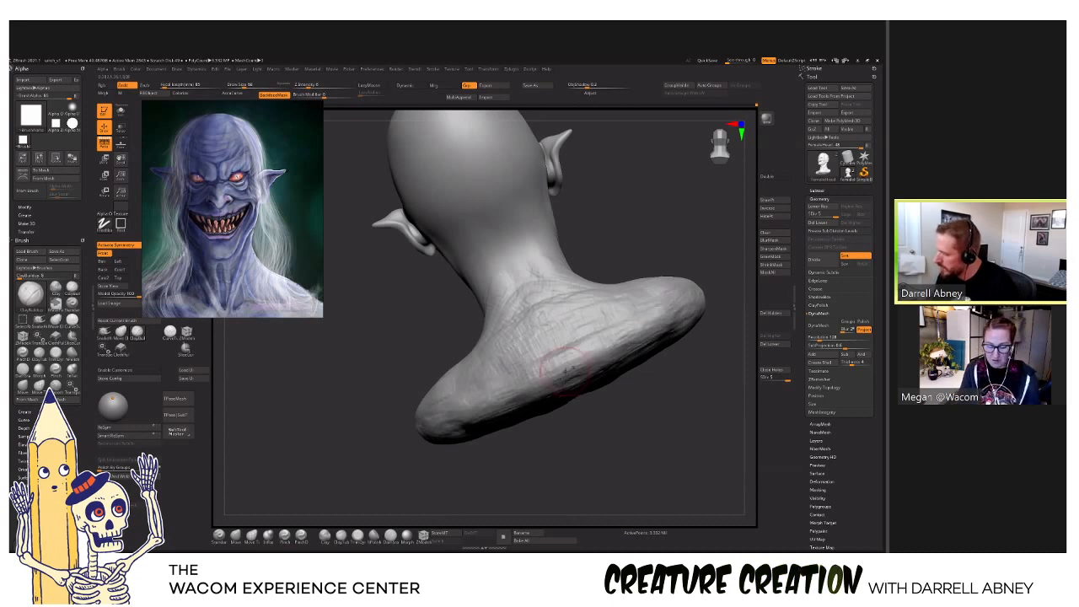
pyautogui.moveTo(548, 367); pyautogui.dragTo(507, 269, button='right')
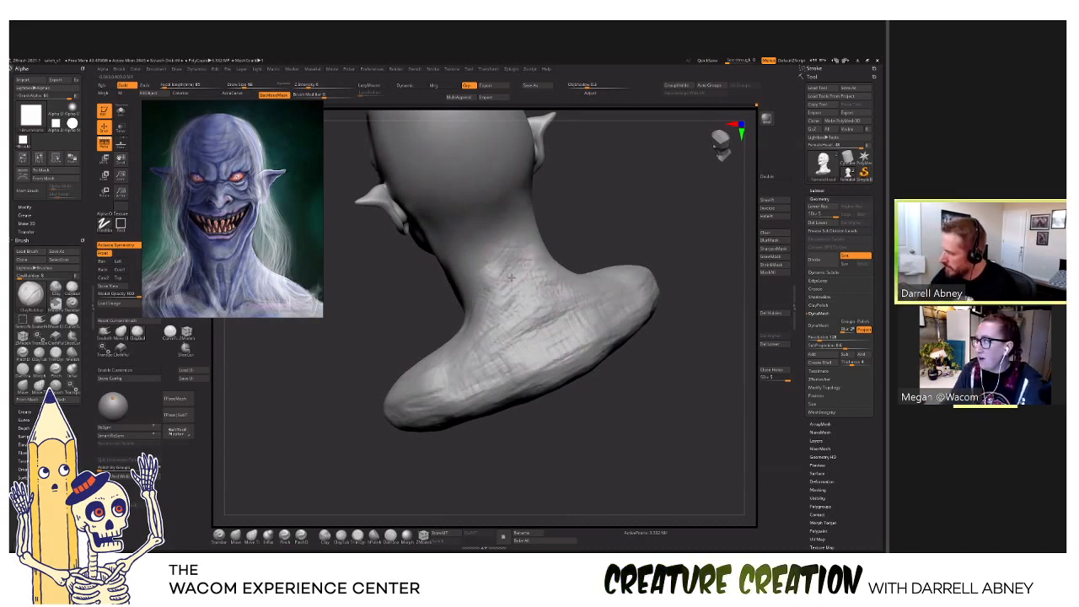
pyautogui.moveTo(506, 265)
pyautogui.mouseDown(button='right')
pyautogui.moveTo(496, 263)
pyautogui.moveTo(503, 255)
pyautogui.moveTo(504, 264)
pyautogui.mouseUp(button='right')
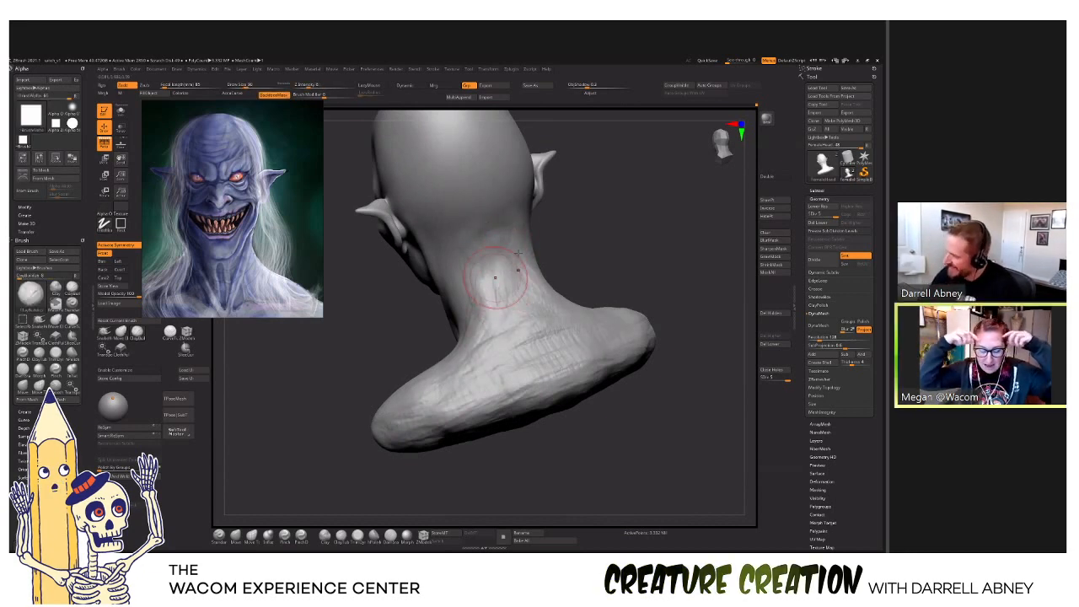
# Smooth the upper back and the rear of the neck at subdivision level 4, refining the neck-to-shoulder transition.
pyautogui.hotkey('shift', 'd')
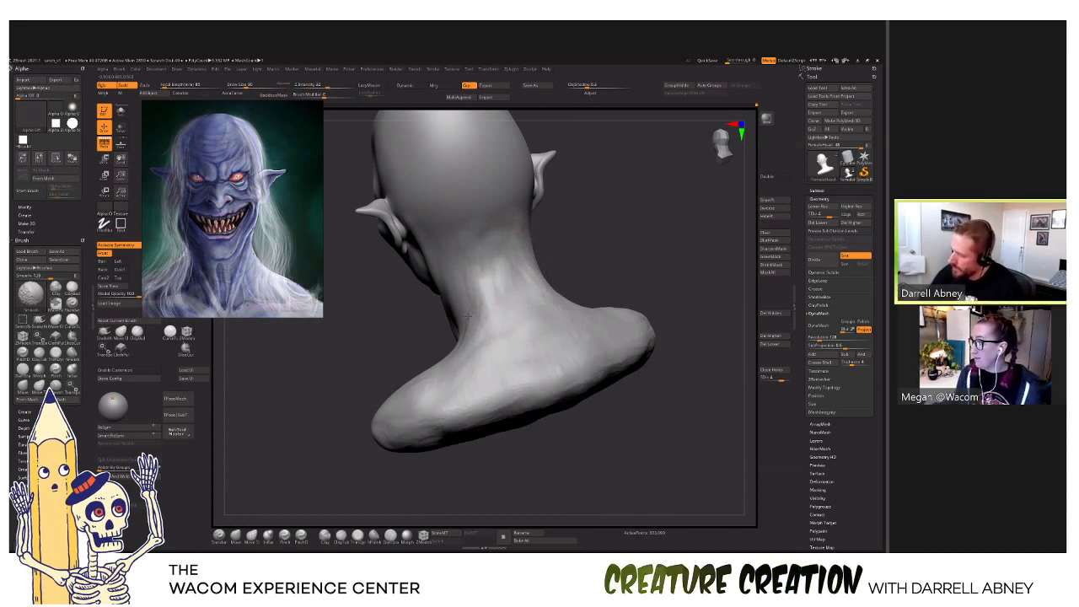
pyautogui.moveTo(472, 303)
pyautogui.mouseDown(button='right')
pyautogui.moveTo(468, 312)
pyautogui.moveTo(477, 246)
pyautogui.mouseUp(button='right')
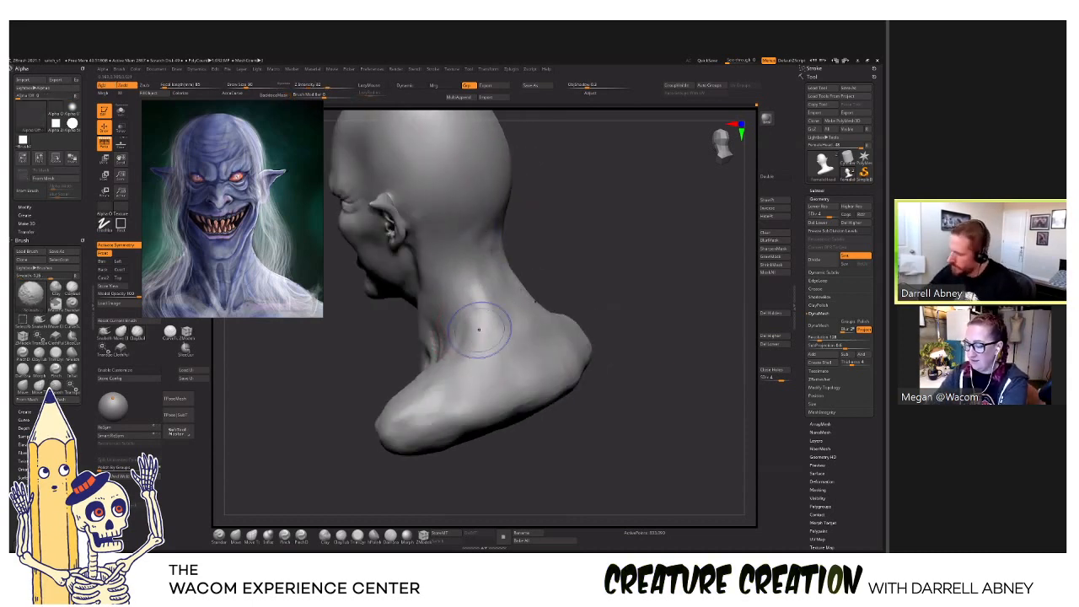
pyautogui.moveTo(494, 313); pyautogui.dragTo(504, 249, button='right')
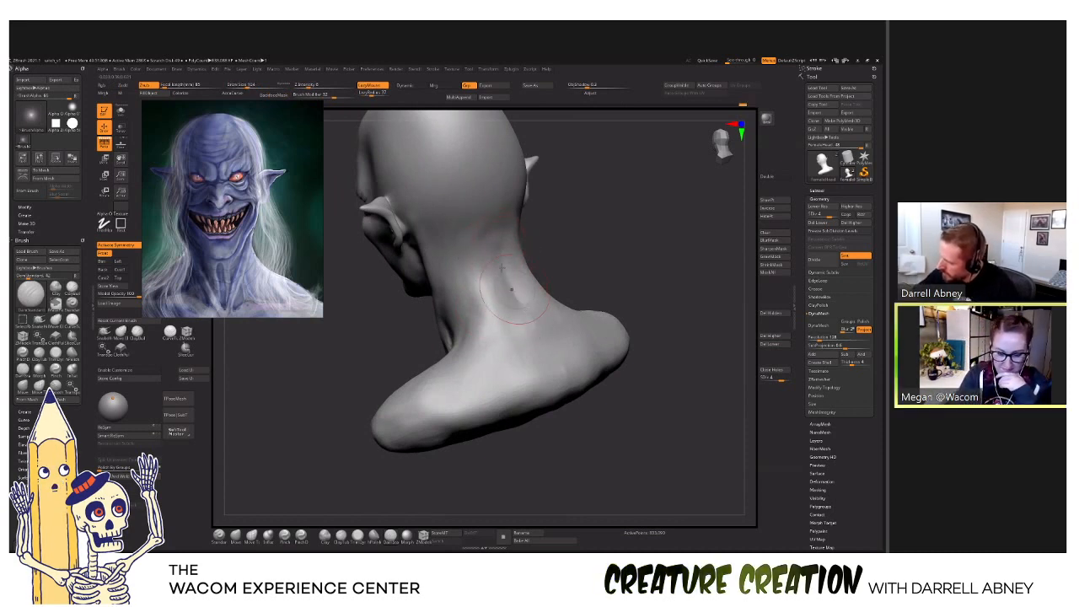
pyautogui.moveTo(519, 304); pyautogui.dragTo(536, 331)
pyautogui.press('shift')
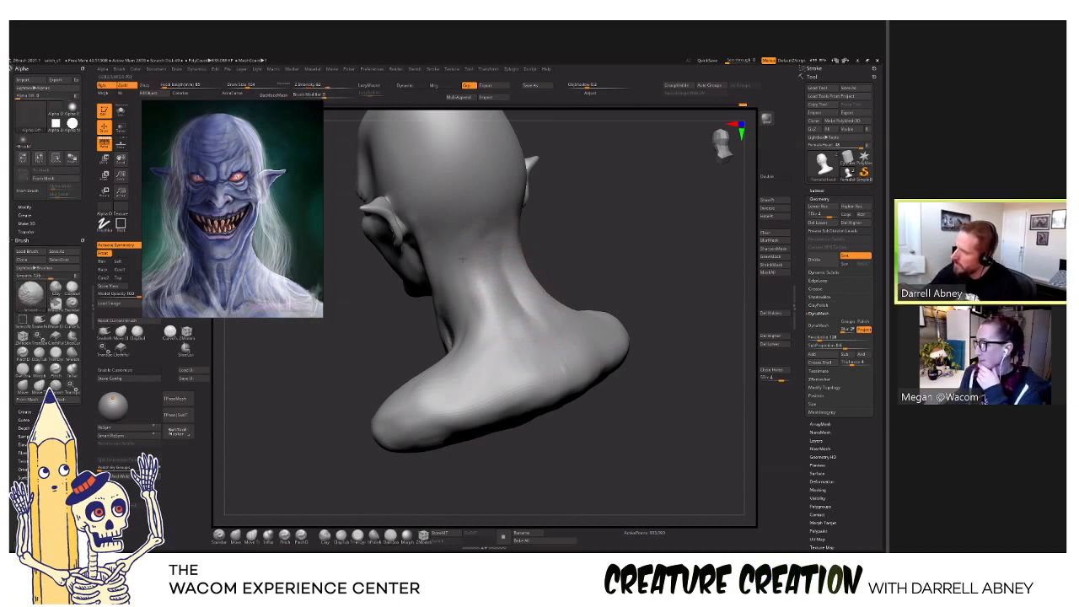
# Reshape the throat and front neck profile with the Move Topological brush at subdivision level 3.
pyautogui.moveTo(622, 394); pyautogui.dragTo(561, 407)
pyautogui.press('b')
pyautogui.press('m')
pyautogui.press('t')
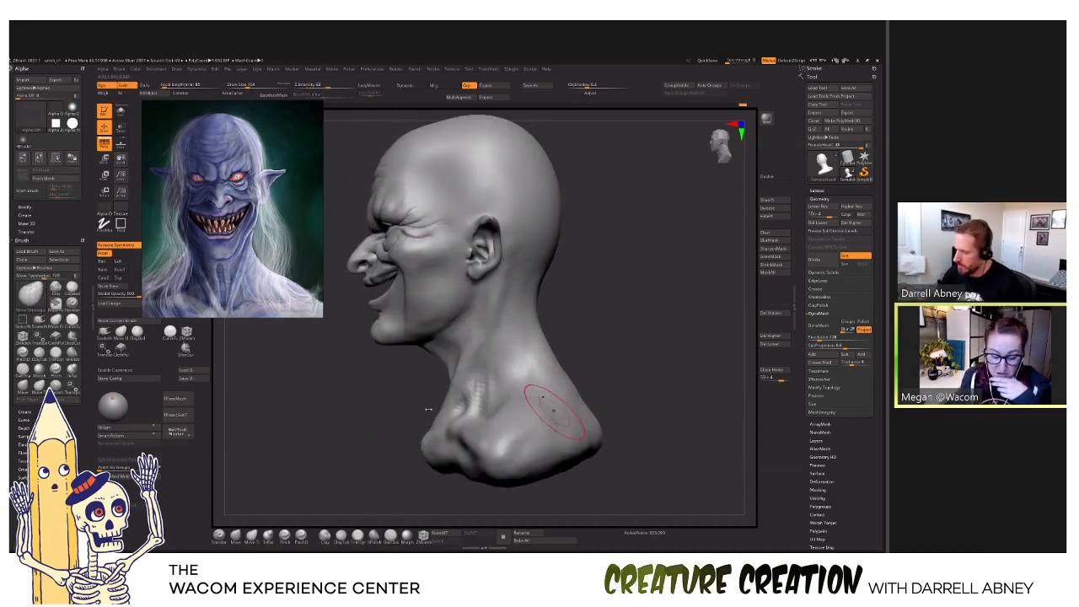
pyautogui.moveTo(428, 407)
pyautogui.mouseDown()
pyautogui.moveTo(518, 386)
pyautogui.moveTo(422, 412)
pyautogui.mouseUp()
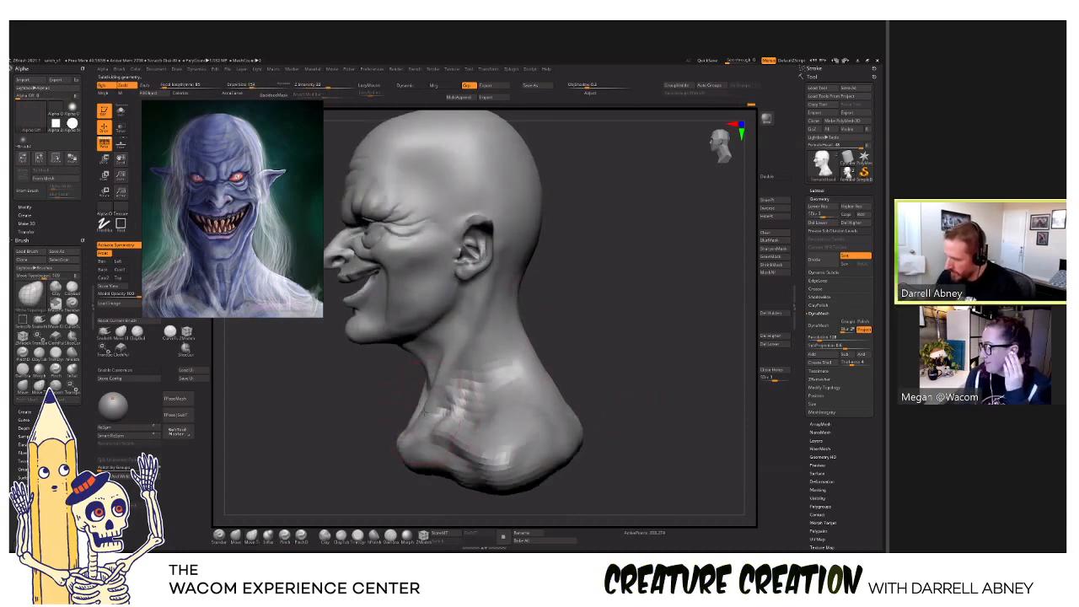
pyautogui.moveTo(427, 412); pyautogui.dragTo(422, 426, button='right')
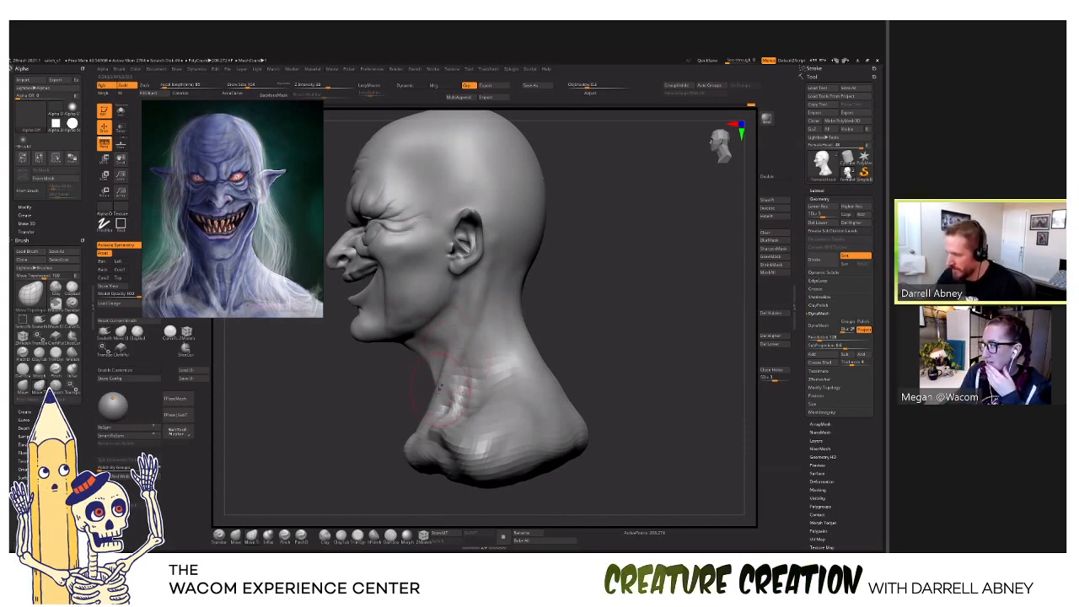
pyautogui.moveTo(380, 421); pyautogui.dragTo(415, 427)
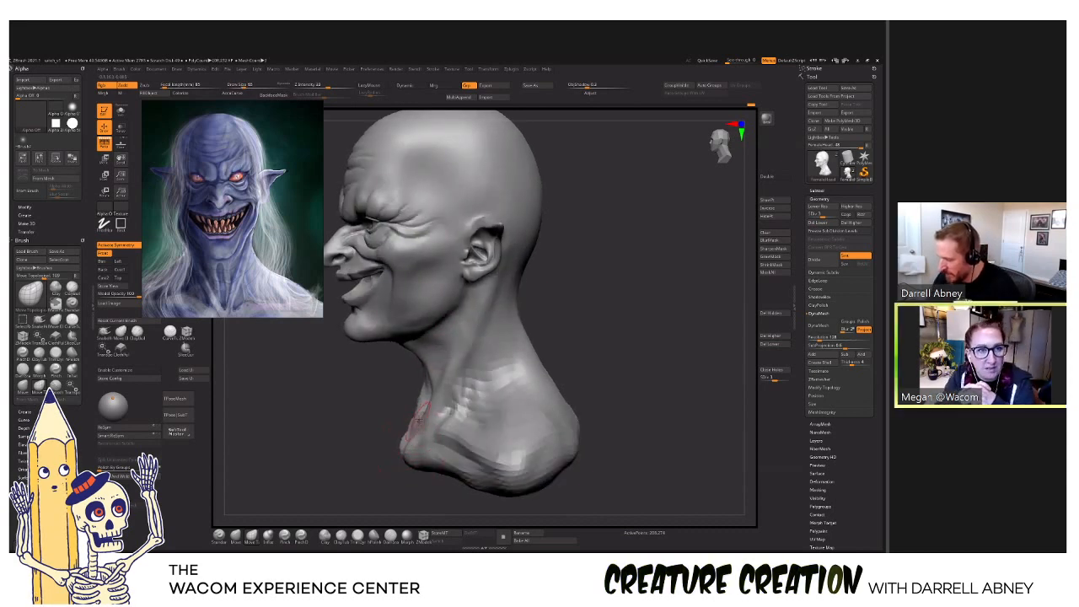
pyautogui.moveTo(427, 393); pyautogui.dragTo(428, 395)
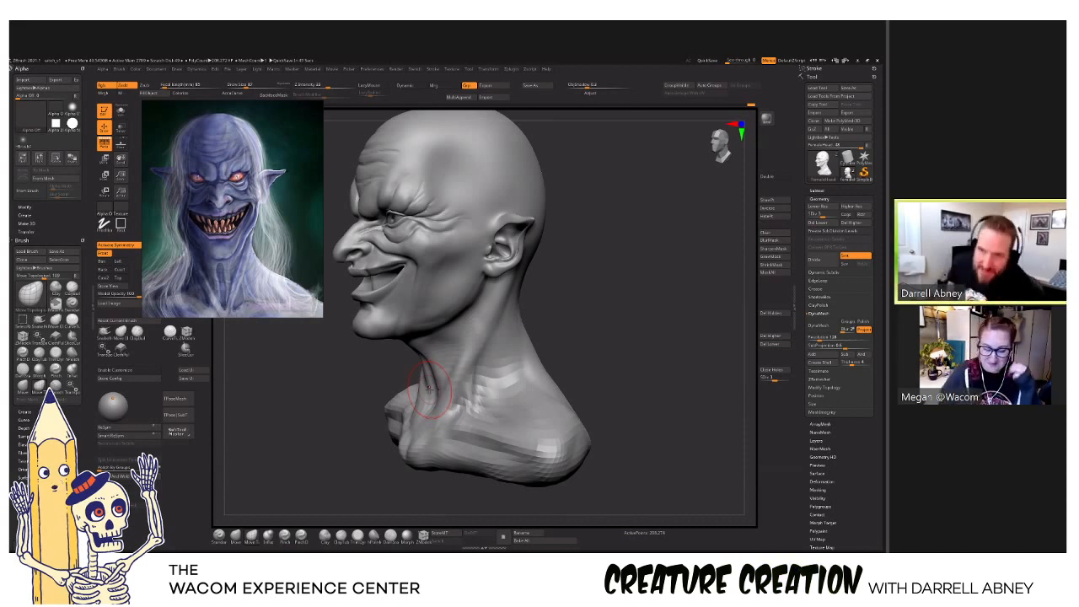
# Adjust the neck's side silhouette with a larger Move Topological brush and return the bust to subdivision level 5.
pyautogui.moveTo(430, 389); pyautogui.dragTo(501, 389, button='right')
pyautogui.moveTo(405, 373)
pyautogui.mouseDown(button='right')
pyautogui.moveTo(451, 370)
pyautogui.moveTo(432, 356)
pyautogui.moveTo(472, 392)
pyautogui.moveTo(531, 403)
pyautogui.mouseUp(button='right')
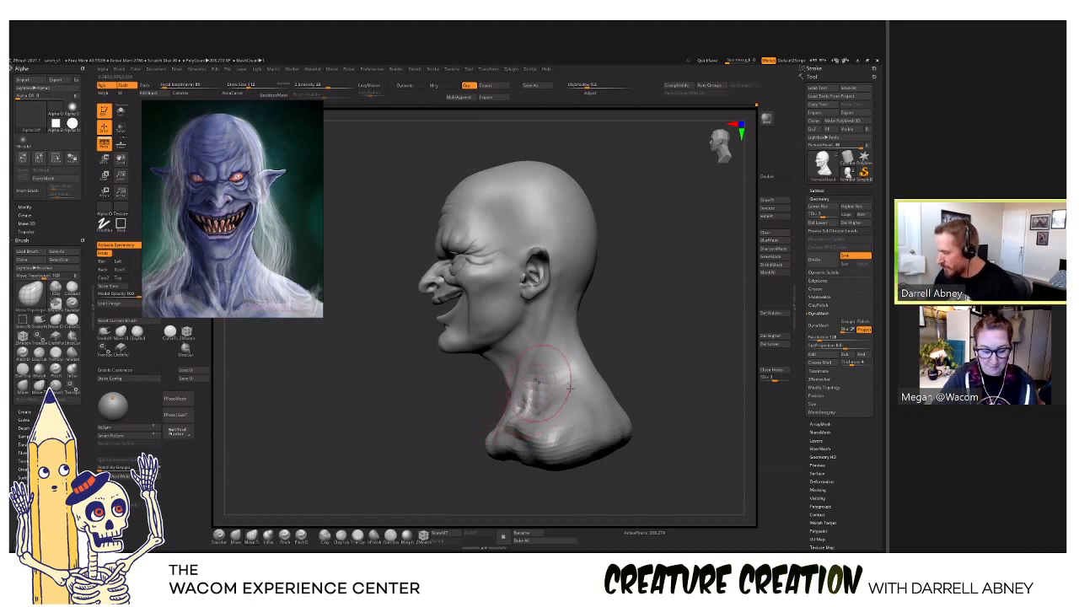
pyautogui.moveTo(554, 393)
pyautogui.mouseDown(button='right')
pyautogui.moveTo(565, 413)
pyautogui.moveTo(572, 396)
pyautogui.moveTo(588, 410)
pyautogui.mouseUp(button='right')
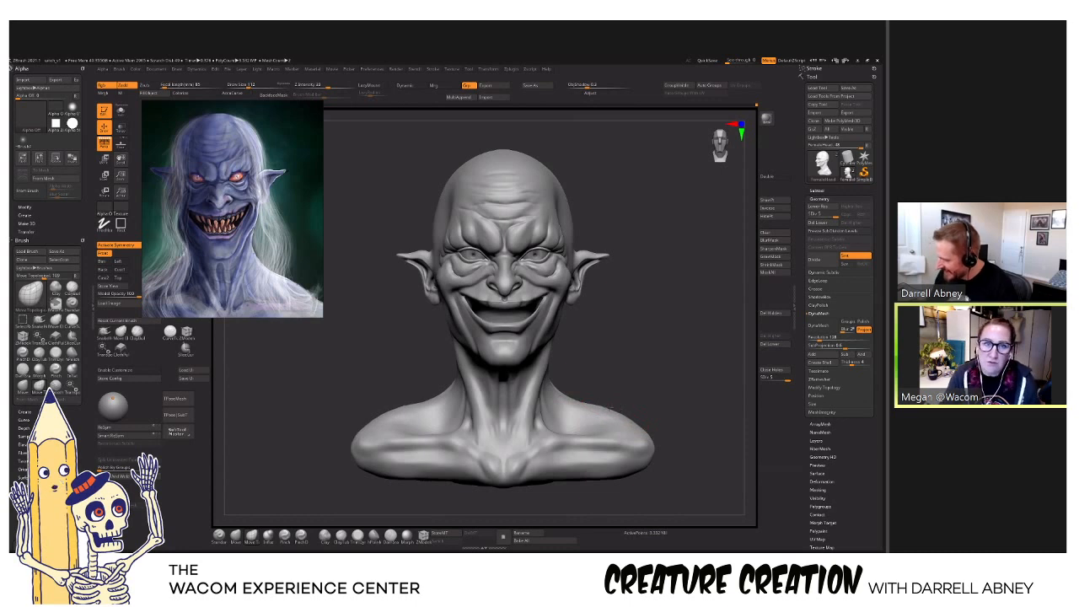
# Adjust the side profile of the skull and nape with an enlarged Move Topological brush at subdivision level 3.
pyautogui.moveTo(579, 405)
pyautogui.mouseDown(button='right')
pyautogui.moveTo(540, 353)
pyautogui.moveTo(608, 358)
pyautogui.mouseUp(button='right')
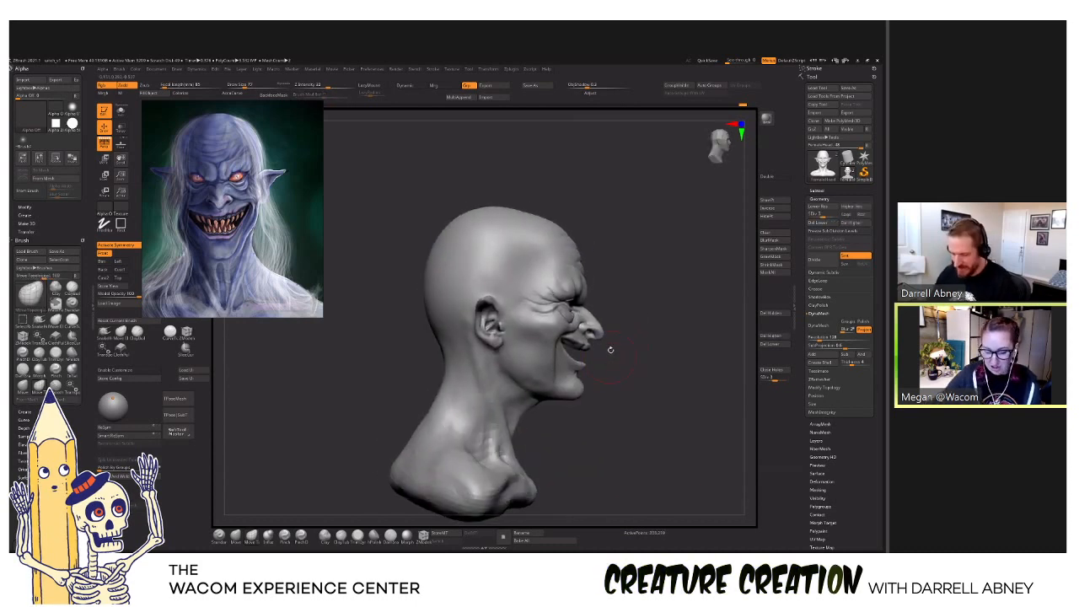
pyautogui.moveTo(513, 225); pyautogui.dragTo(498, 229)
pyautogui.press('s')
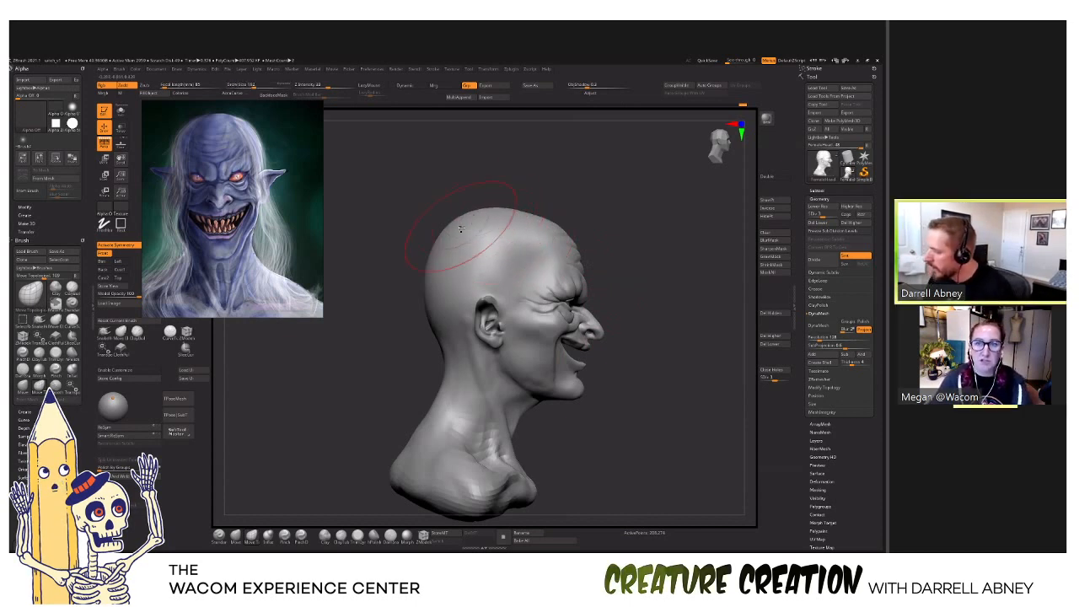
pyautogui.press('s')
pyautogui.press('s')
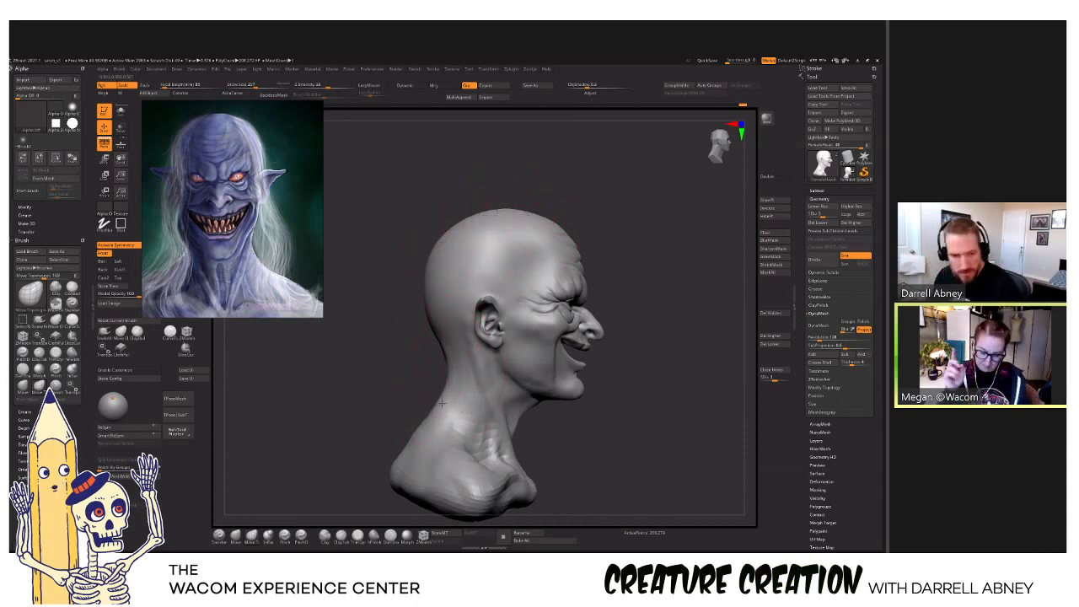
pyautogui.keyDown('alt'); pyautogui.moveTo(441, 447); pyautogui.dragTo(451, 416, button='right'); pyautogui.keyUp('alt')
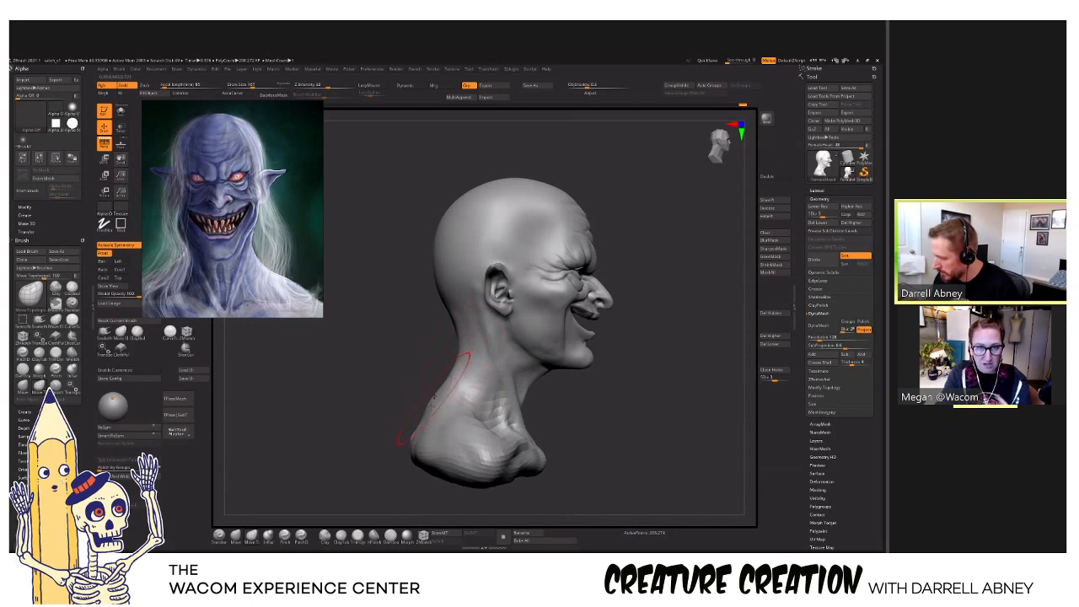
# Refine the head's side profile around the cranium and forehead with Move Topological at subdivision level 3.
pyautogui.moveTo(431, 398)
pyautogui.mouseDown(button='right')
pyautogui.moveTo(424, 408)
pyautogui.moveTo(624, 339)
pyautogui.moveTo(568, 385)
pyautogui.moveTo(517, 371)
pyautogui.mouseUp(button='right')
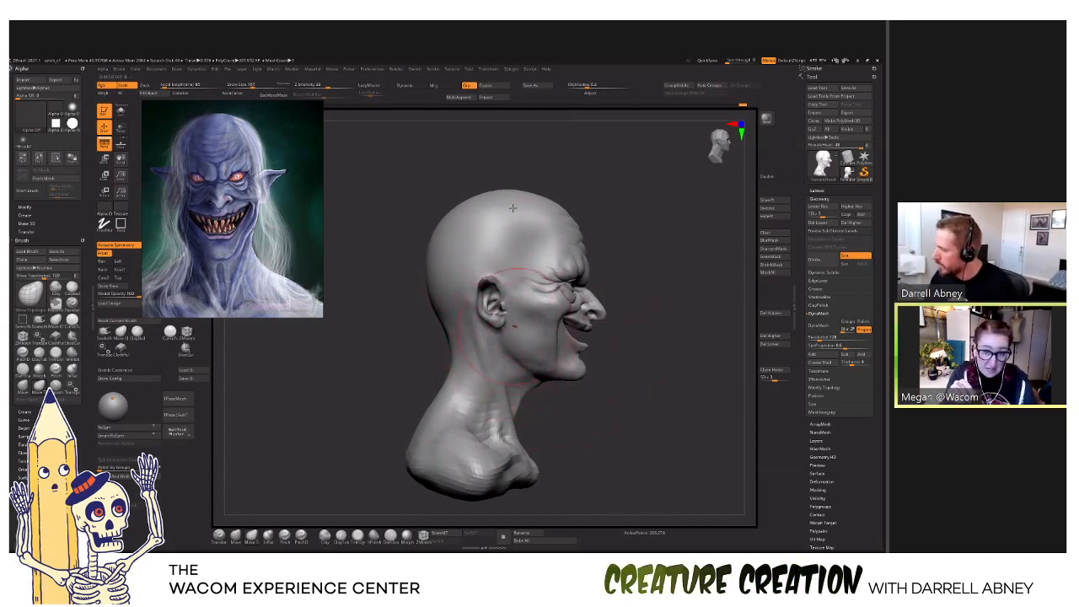
pyautogui.moveTo(485, 268); pyautogui.dragTo(572, 265, button='right')
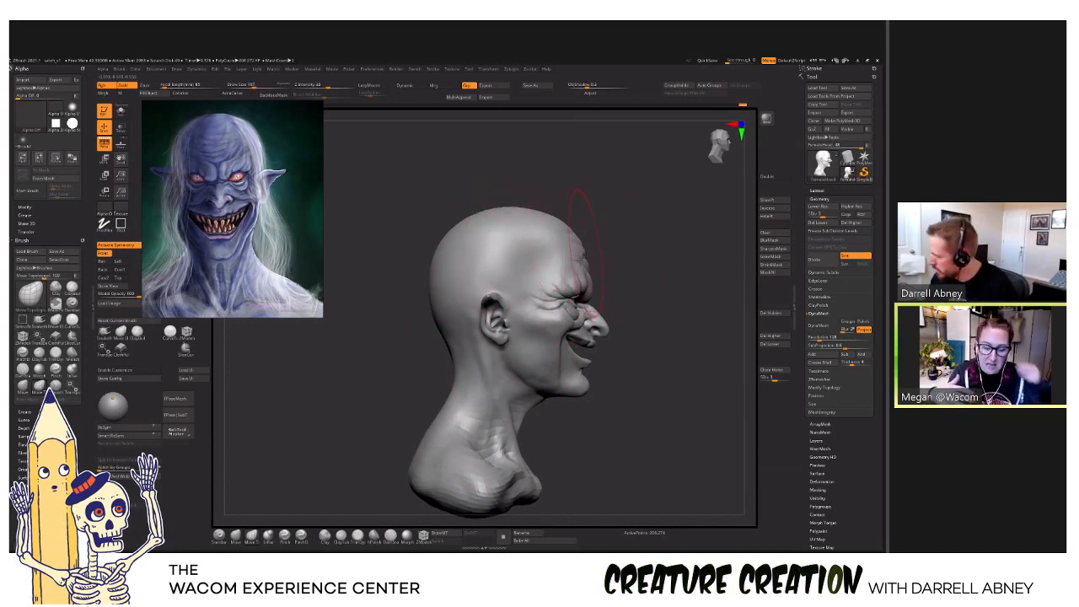
pyautogui.moveTo(583, 259)
pyautogui.mouseDown(button='right')
pyautogui.moveTo(569, 258)
pyautogui.moveTo(585, 260)
pyautogui.mouseUp(button='right')
pyautogui.press('s')
pyautogui.moveTo(585, 259); pyautogui.dragTo(582, 259)
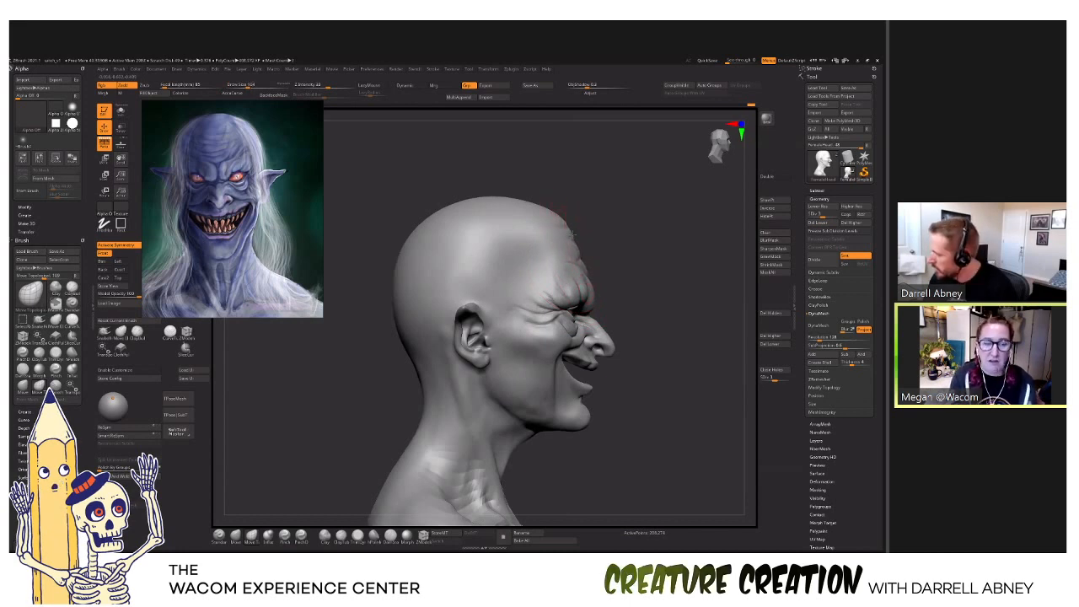
pyautogui.moveTo(572, 234)
pyautogui.mouseDown(button='right')
pyautogui.moveTo(596, 207)
pyautogui.moveTo(582, 221)
pyautogui.moveTo(592, 237)
pyautogui.moveTo(498, 248)
pyautogui.moveTo(544, 223)
pyautogui.moveTo(575, 284)
pyautogui.mouseUp(button='right')
# Even out the crown and back of the skull at subdivision level 1, restoring level 3 for the side profile.
pyautogui.hotkey('shift', 'd')
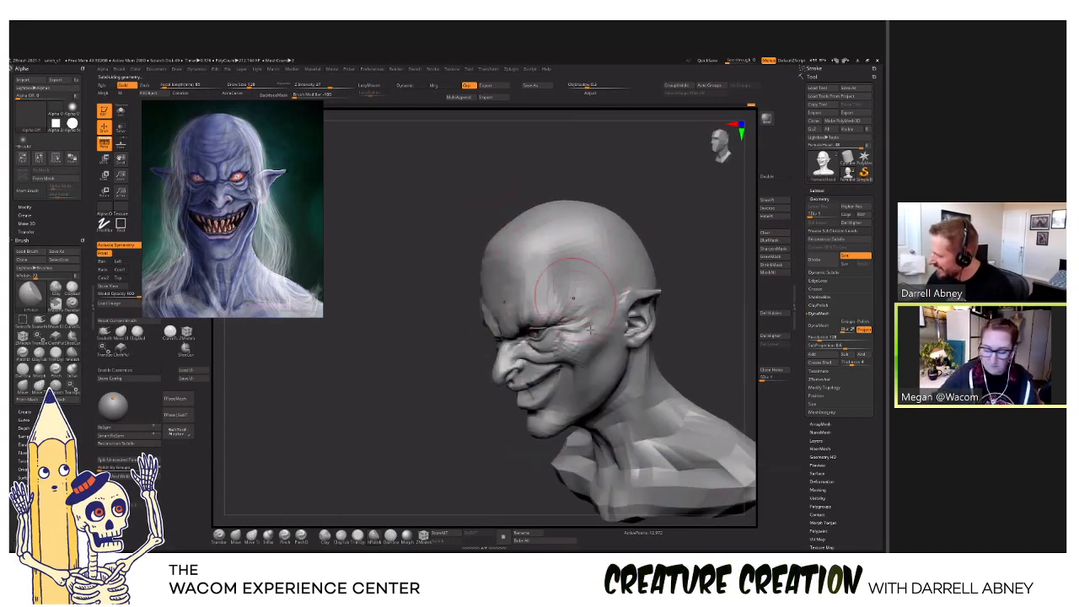
pyautogui.moveTo(590, 331)
pyautogui.mouseDown(button='right')
pyautogui.moveTo(594, 355)
pyautogui.moveTo(588, 284)
pyautogui.moveTo(655, 247)
pyautogui.moveTo(530, 293)
pyautogui.moveTo(469, 190)
pyautogui.moveTo(471, 199)
pyautogui.mouseUp(button='right')
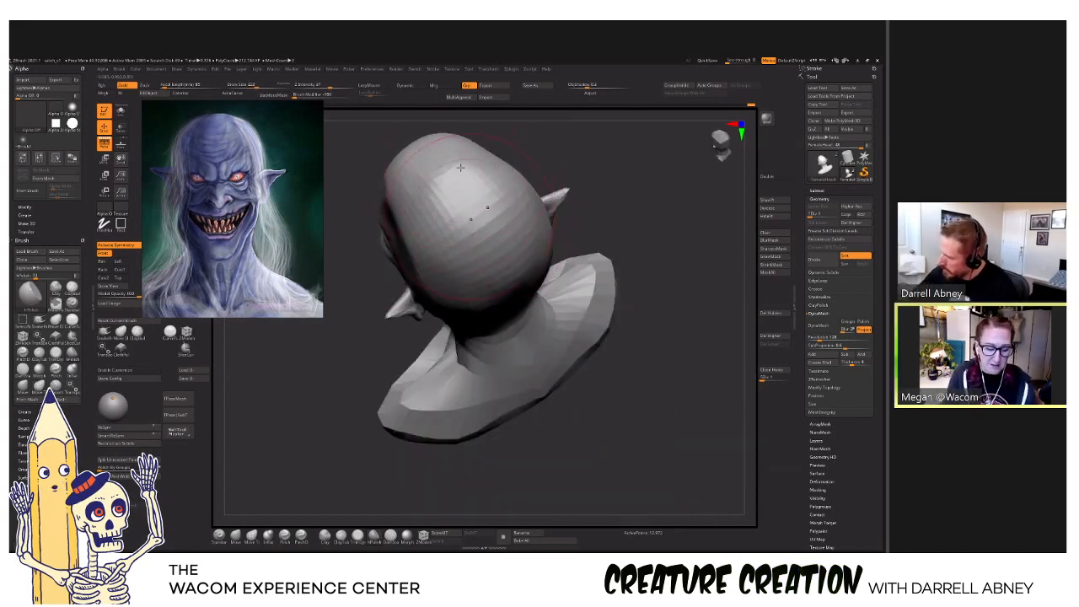
pyautogui.moveTo(496, 247); pyautogui.dragTo(516, 258, button='right')
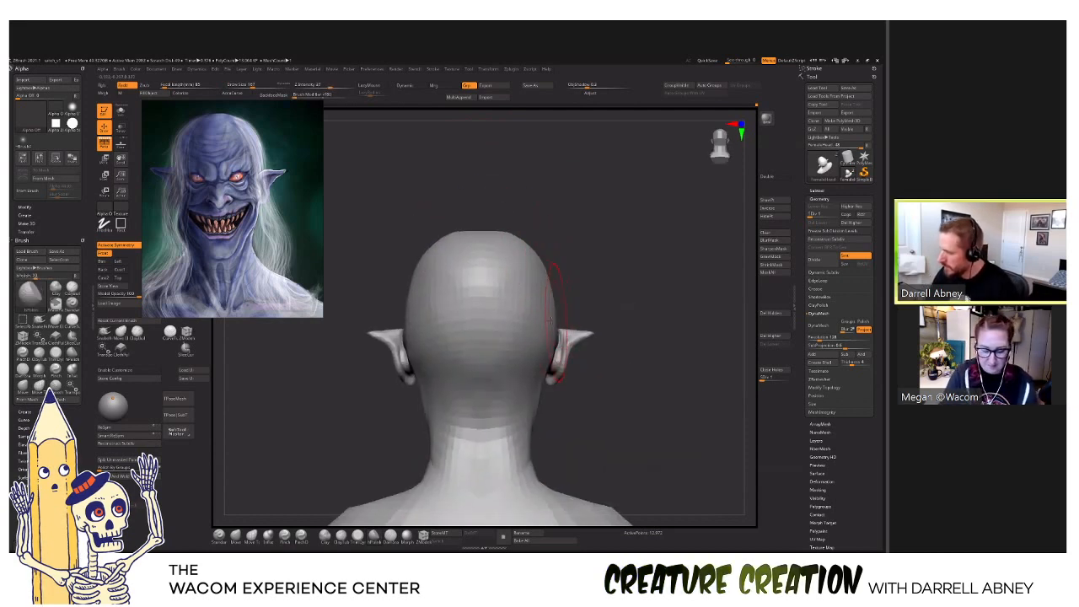
pyautogui.hotkey('ctrl', 's')
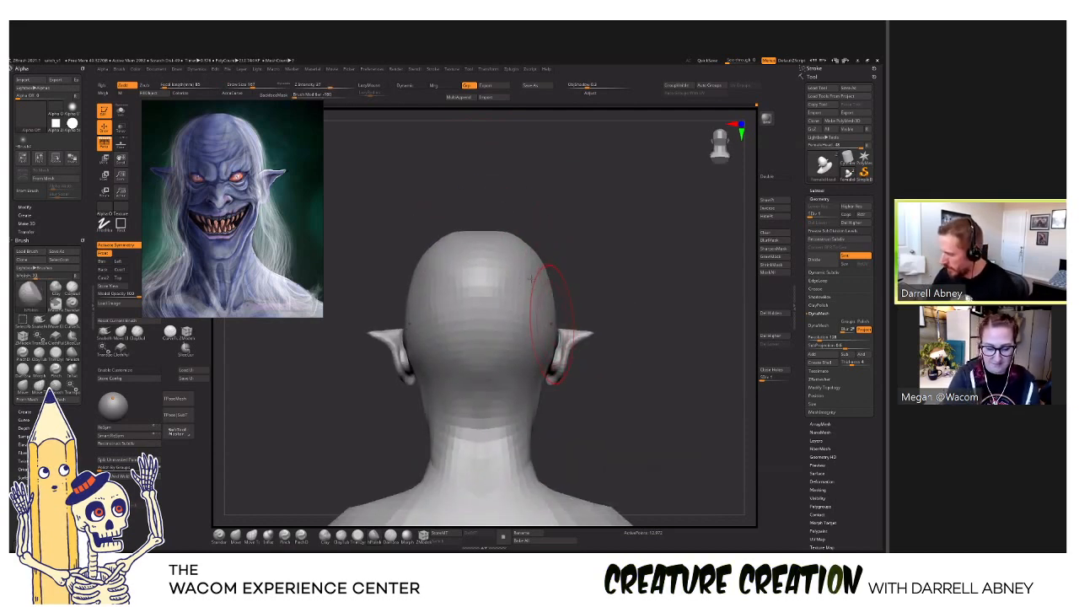
pyautogui.moveTo(532, 279); pyautogui.dragTo(475, 225, button='right')
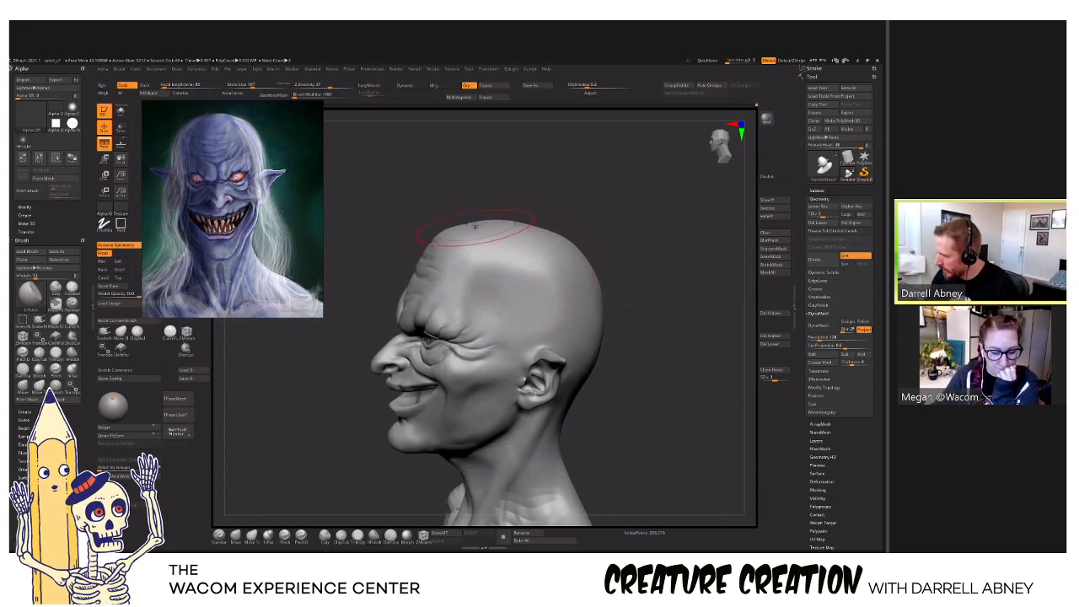
# Reshape the top of the skull from the front with Move Topological at subdivision level 2, smoothing the side of the cranium.
pyautogui.moveTo(582, 301)
pyautogui.keyDown('ctrl'); pyautogui.mouseDown(button='right')
pyautogui.moveTo(540, 276)
pyautogui.moveTo(630, 328)
pyautogui.moveTo(583, 318)
pyautogui.mouseUp(button='right'); pyautogui.keyUp('ctrl')
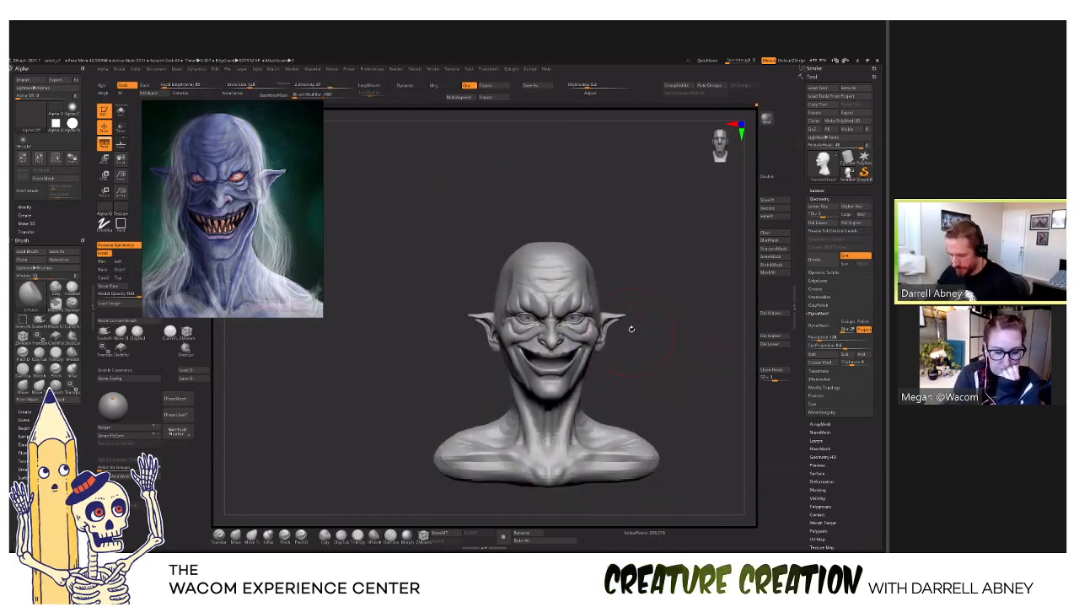
pyautogui.hotkey('shift', 'd')
pyautogui.press('b')
pyautogui.press('m')
pyautogui.press('t')
pyautogui.press('s')
pyautogui.click(548, 246)
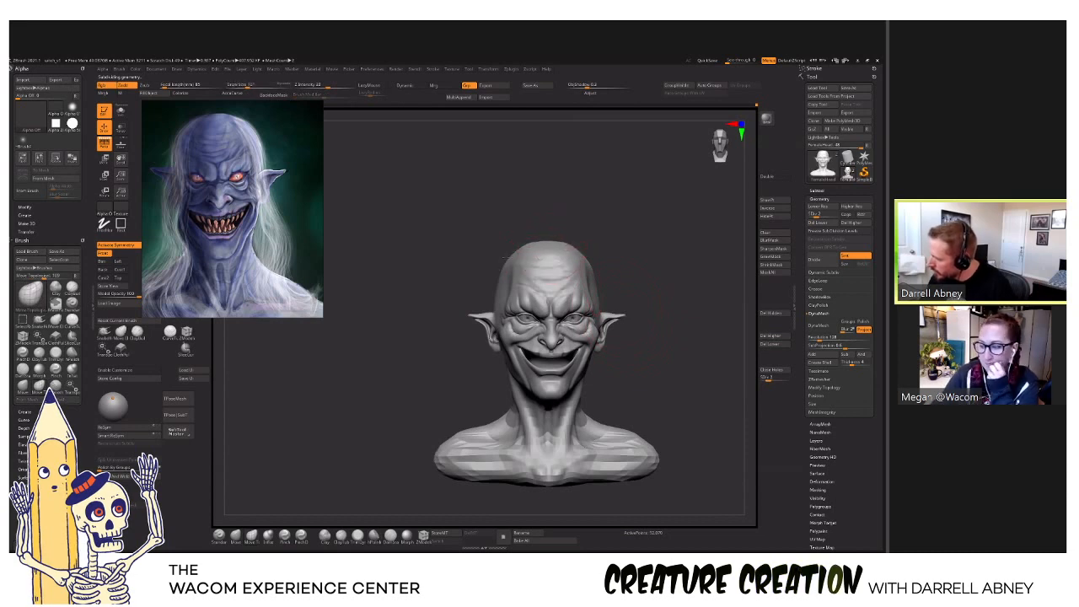
pyautogui.moveTo(548, 245); pyautogui.dragTo(549, 245, button='right')
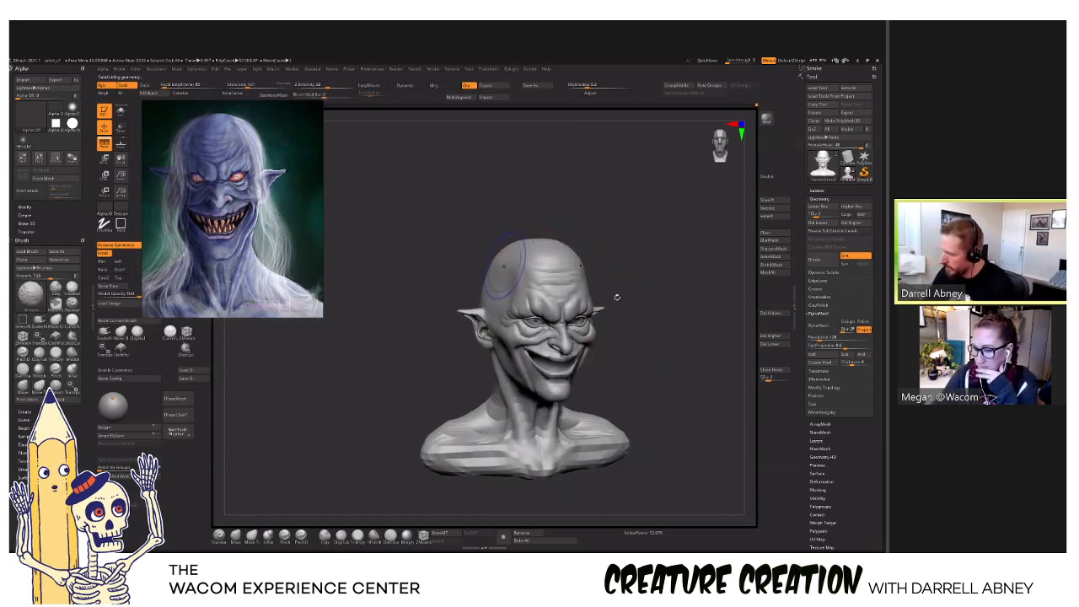
pyautogui.moveTo(609, 305); pyautogui.dragTo(619, 299, button='right')
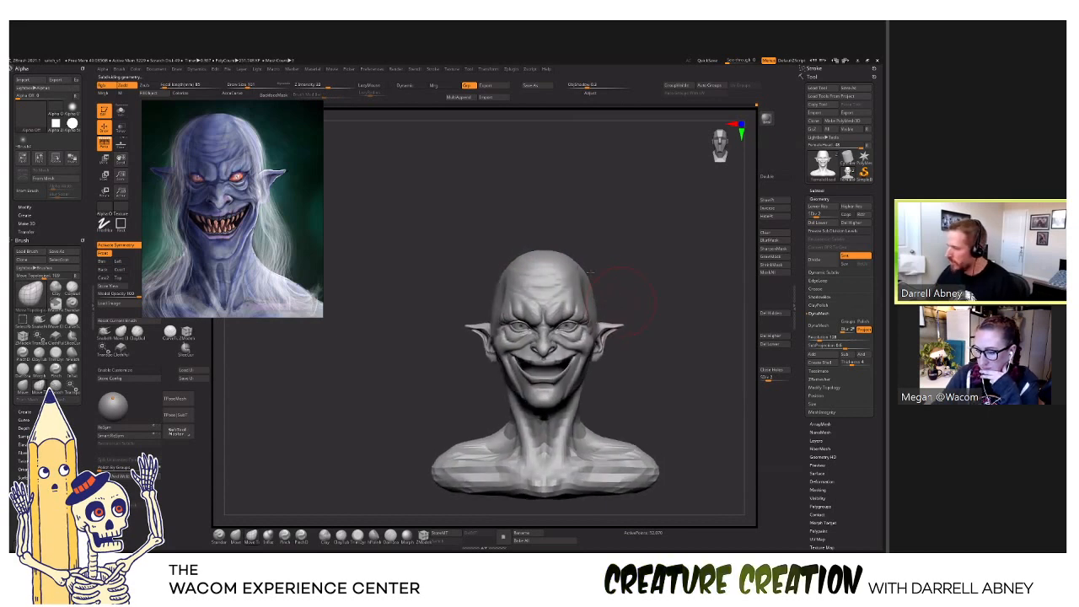
# Adjust the front silhouette of the cranium with Move Topological at subdivision level 1.
pyautogui.hotkey('shift', 'd')
pyautogui.keyDown('ctrl'); pyautogui.moveTo(564, 270); pyautogui.dragTo(568, 271, button='right'); pyautogui.keyUp('ctrl')
pyautogui.press('s')
pyautogui.moveTo(569, 270); pyautogui.dragTo(572, 270)
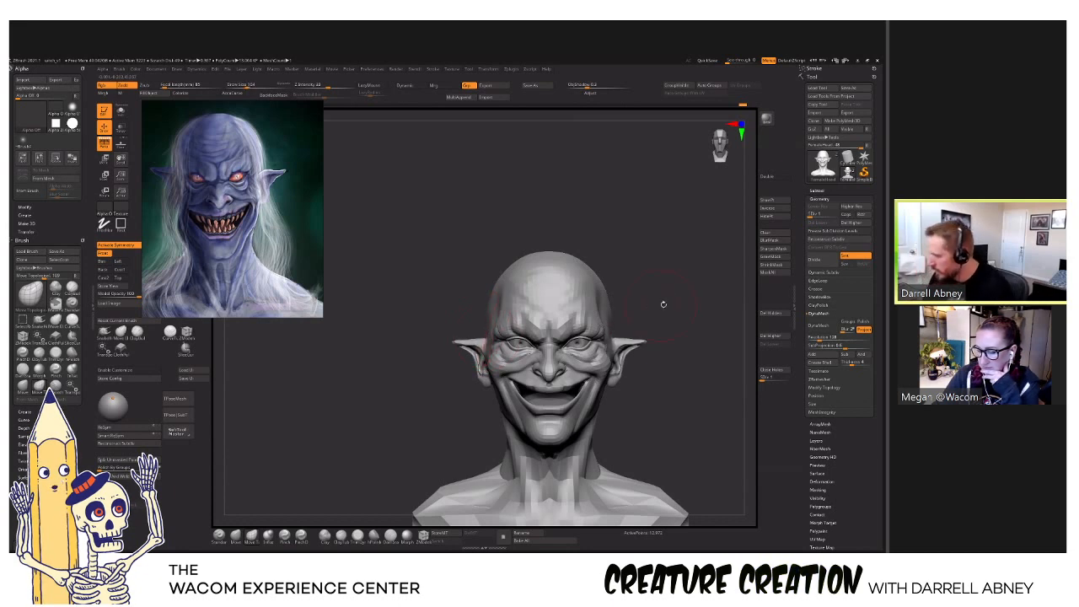
# Restore the bust to subdivision level 5 and frame the head and shoulders from the front.
pyautogui.keyDown('alt'); pyautogui.moveTo(664, 304); pyautogui.dragTo(652, 299); pyautogui.keyUp('alt')
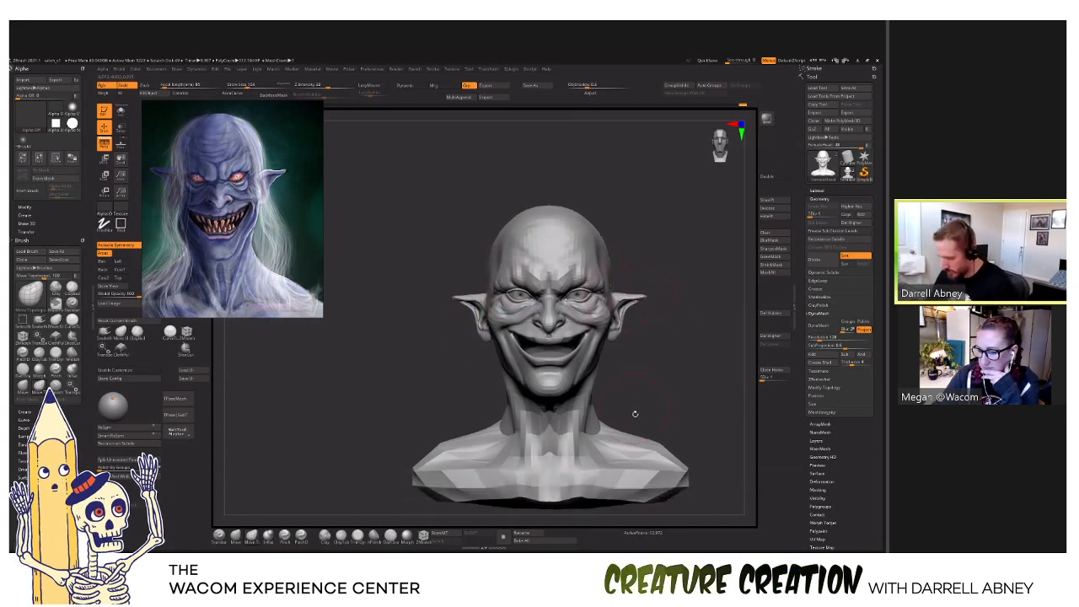
pyautogui.press('d')
pyautogui.press('d')
pyautogui.press('d')
pyautogui.press('d')
pyautogui.keyDown('alt'); pyautogui.moveTo(650, 383); pyautogui.dragTo(650, 383); pyautogui.keyUp('alt')
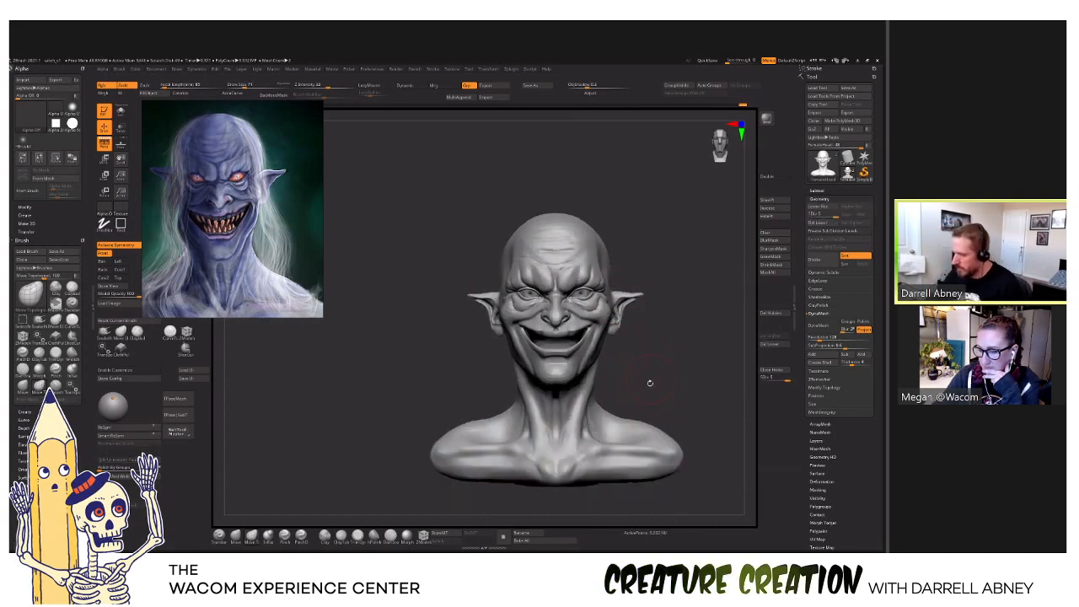
# Refine the front of the neck and smooth the collarbone hollow at subdivision level 4, restoring level 5 for the full bust.
pyautogui.press('s')
pyautogui.moveTo(570, 410); pyautogui.dragTo(555, 408)
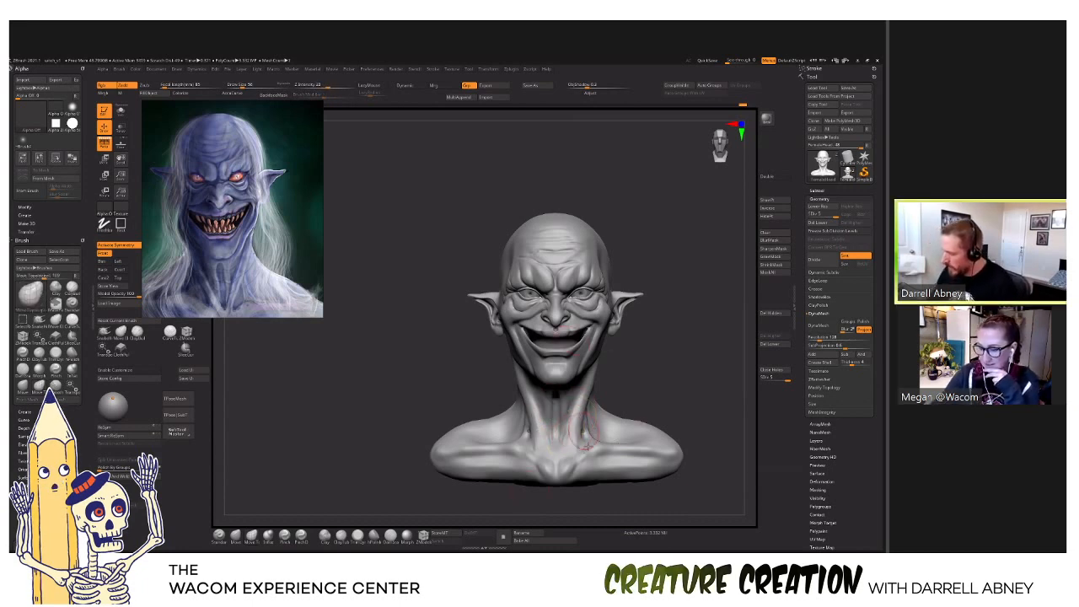
pyautogui.hotkey('shift', 'd')
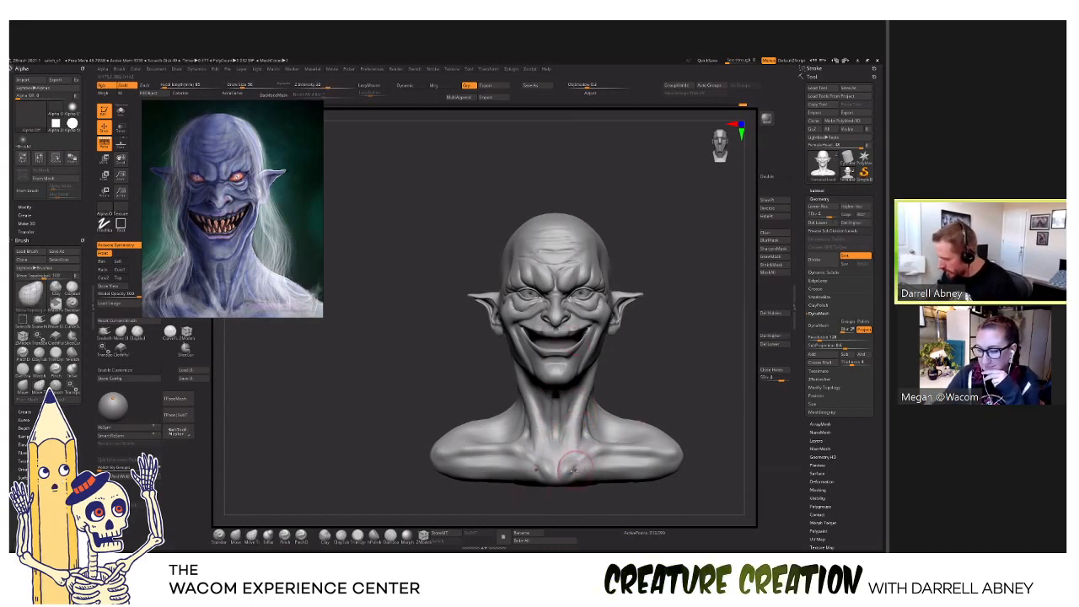
pyautogui.moveTo(575, 470)
pyautogui.keyDown('shift'); pyautogui.mouseDown()
pyautogui.moveTo(591, 465)
pyautogui.moveTo(566, 472)
pyautogui.mouseUp(); pyautogui.keyUp('shift')
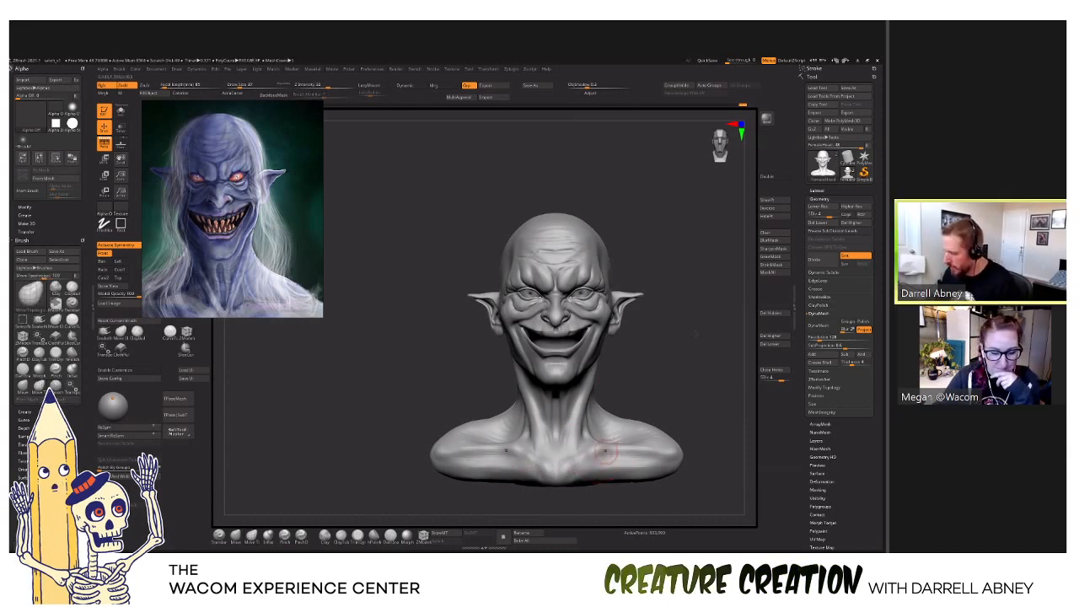
pyautogui.press('d')
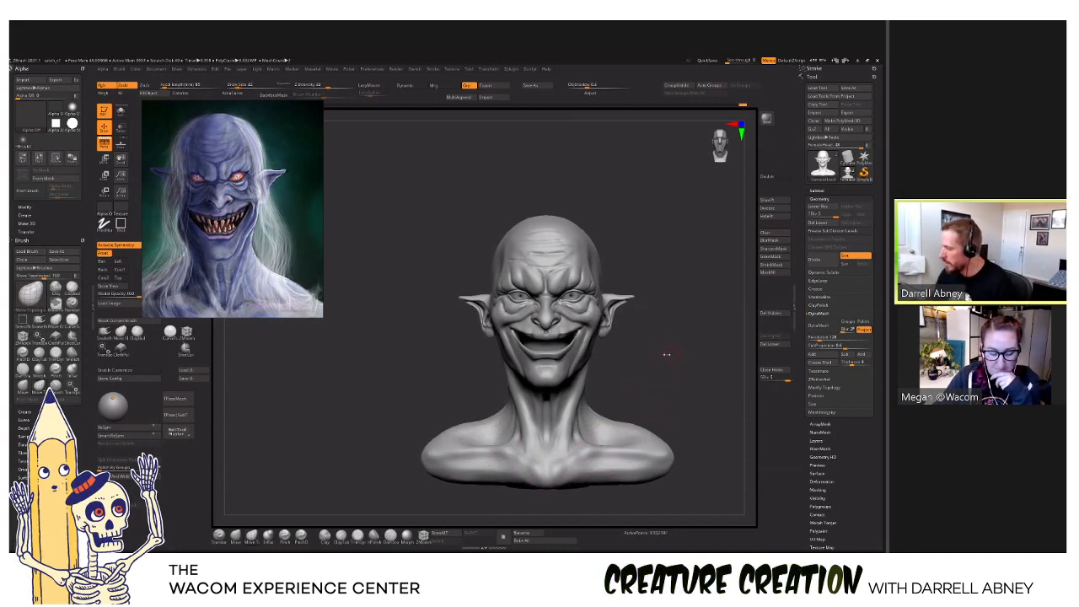
pyautogui.moveTo(666, 354); pyautogui.dragTo(666, 373)
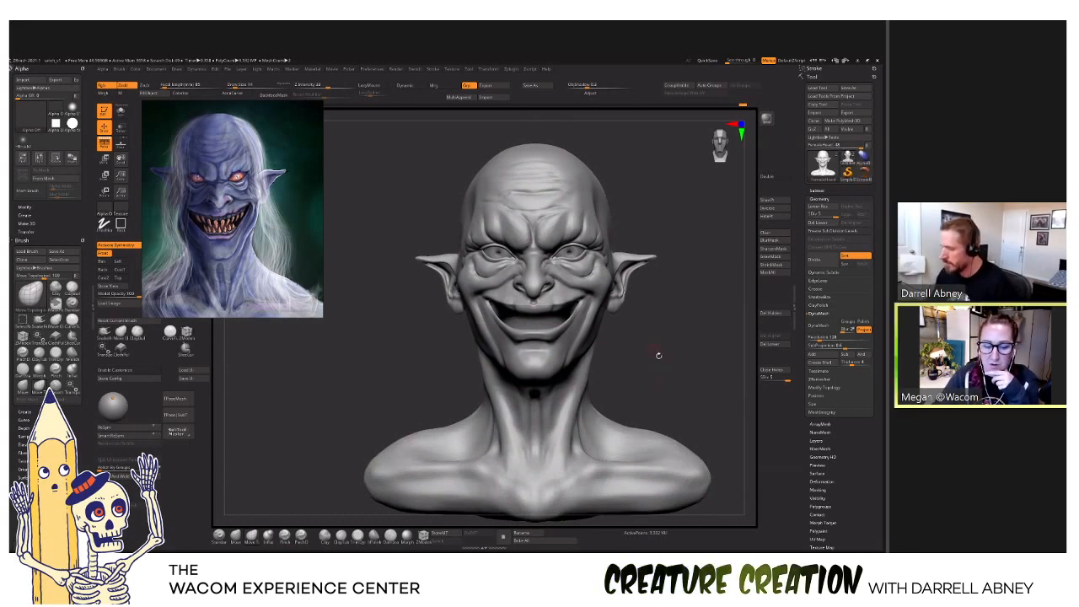
pyautogui.moveTo(657, 353); pyautogui.dragTo(666, 352)
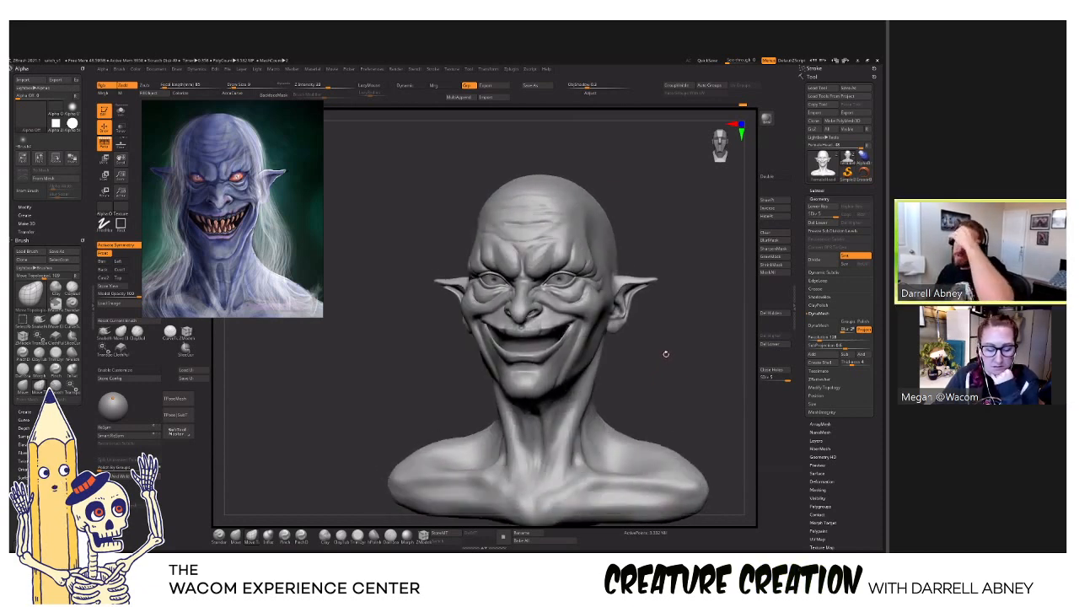
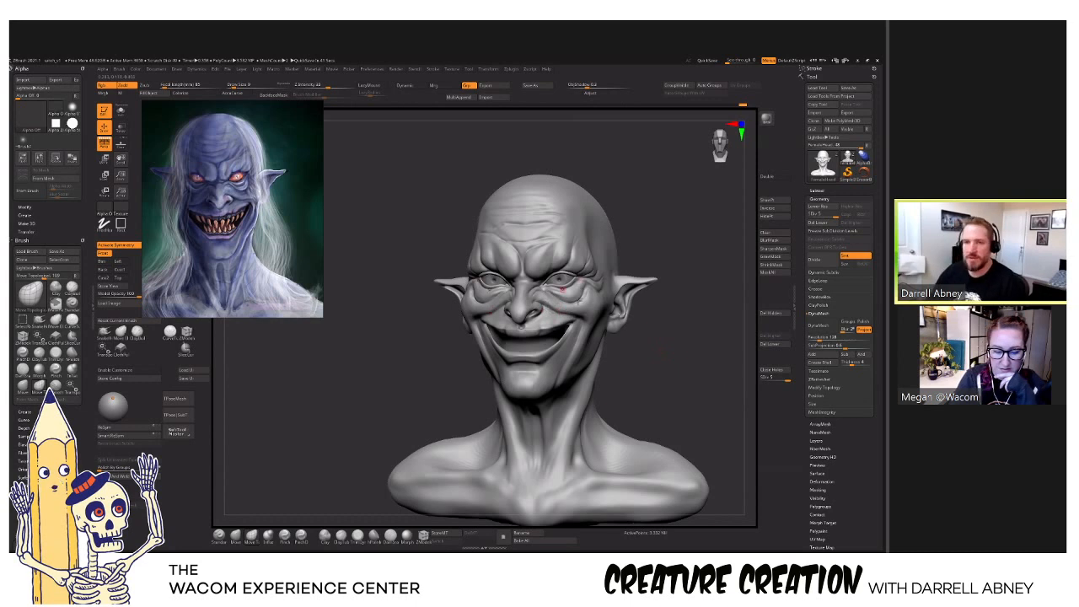
# Smooth the area around the mouth and cheek up close, working down to subdivision level 3.
pyautogui.keyDown('alt'); pyautogui.moveTo(663, 353); pyautogui.dragTo(658, 455); pyautogui.keyUp('alt')
pyautogui.press('s')
pyautogui.click(529, 336)
pyautogui.press('shift')
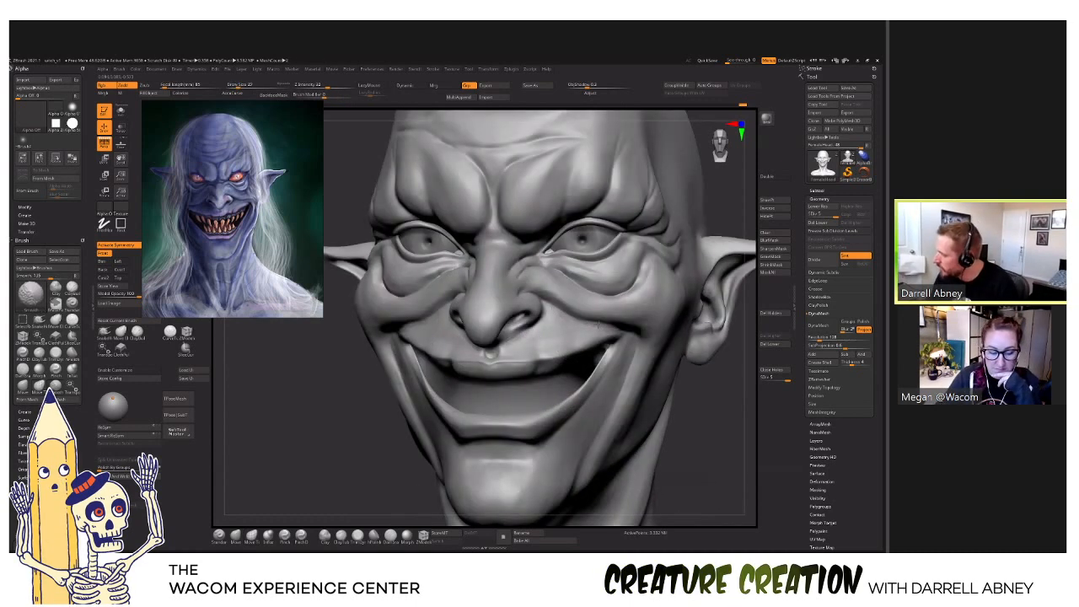
pyautogui.moveTo(547, 307); pyautogui.dragTo(600, 347, button='right')
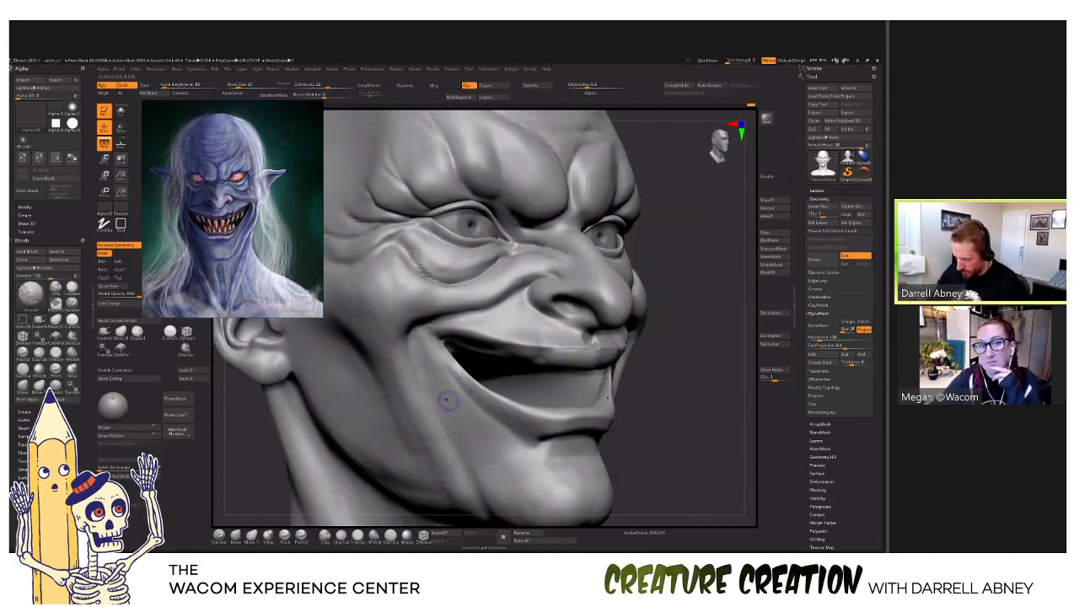
pyautogui.moveTo(449, 401)
pyautogui.keyDown('ctrl'); pyautogui.mouseDown(button='right')
pyautogui.moveTo(450, 357)
pyautogui.moveTo(507, 281)
pyautogui.mouseUp(button='right'); pyautogui.keyUp('ctrl')
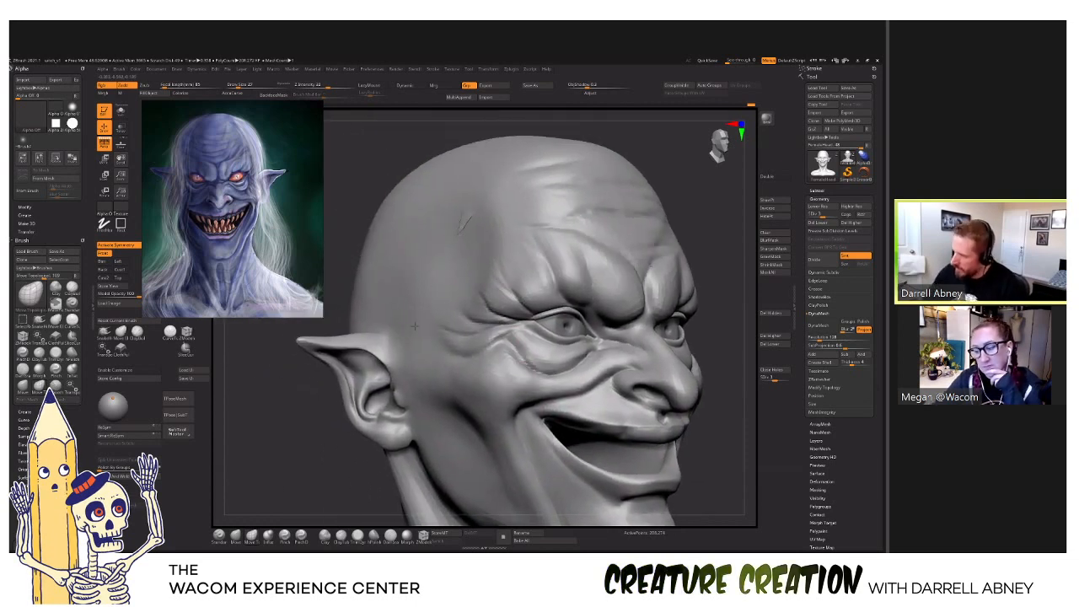
# Carve the smile folds and cheek creases beside the mouth with the DamStandard brush.
pyautogui.press('b')
pyautogui.press('s')
pyautogui.press('t')
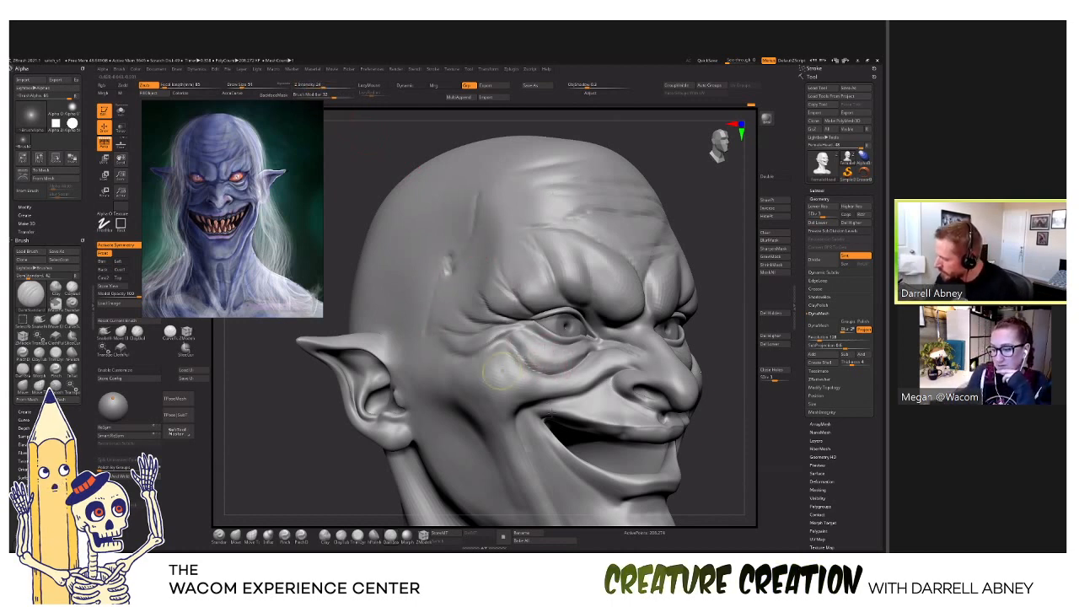
pyautogui.keyDown('alt'); pyautogui.moveTo(502, 371); pyautogui.dragTo(485, 253, button='right'); pyautogui.keyUp('alt')
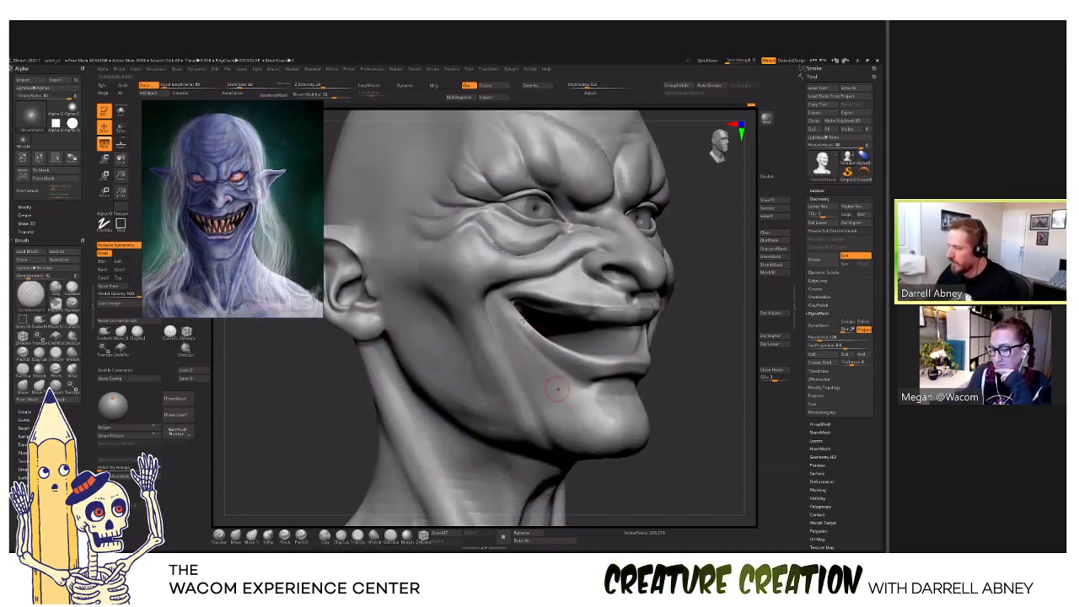
pyautogui.moveTo(556, 388); pyautogui.dragTo(503, 316, button='right')
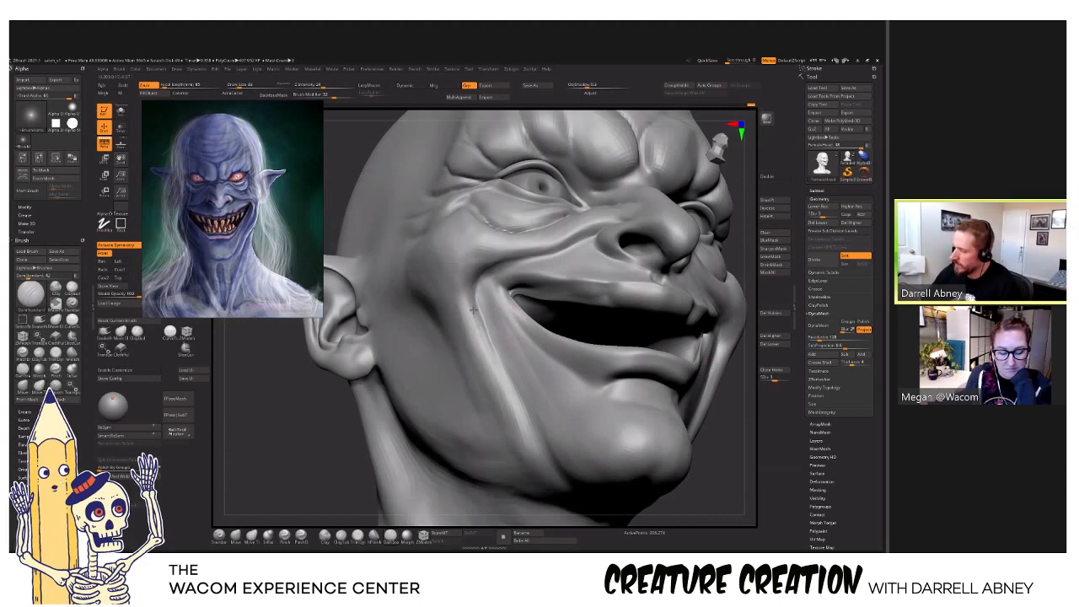
pyautogui.moveTo(490, 353)
pyautogui.mouseDown(button='right')
pyautogui.moveTo(481, 299)
pyautogui.moveTo(486, 306)
pyautogui.moveTo(493, 295)
pyautogui.moveTo(494, 337)
pyautogui.moveTo(470, 316)
pyautogui.moveTo(471, 297)
pyautogui.mouseUp(button='right')
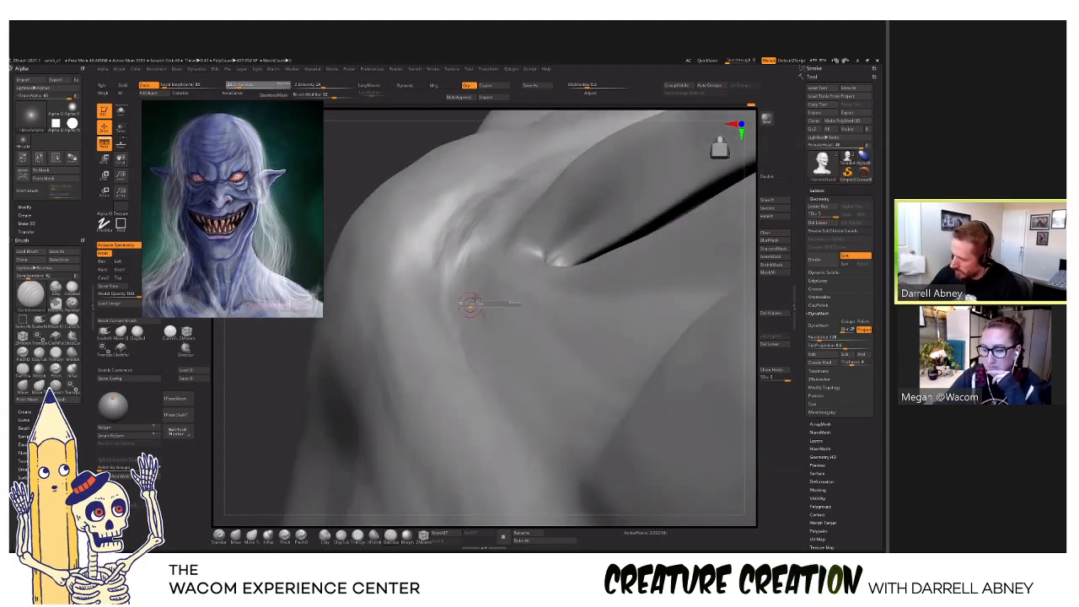
# Soften the fold at the corner of the mouth, smoothing it at subdivision level 4.
pyautogui.press('shift')
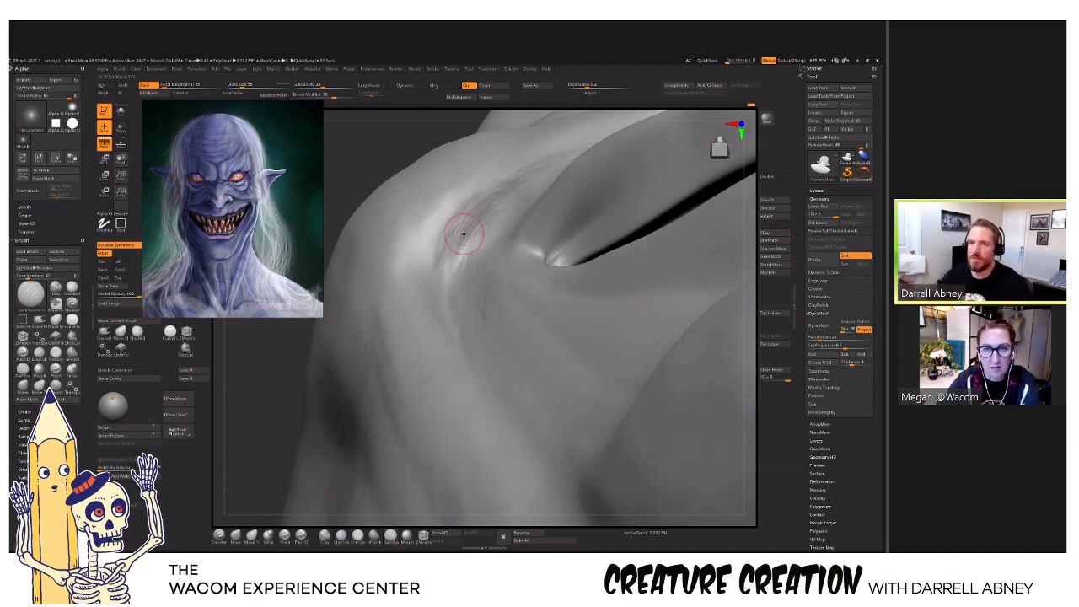
pyautogui.moveTo(539, 351)
pyautogui.keyDown('ctrl'); pyautogui.mouseDown(button='right')
pyautogui.moveTo(609, 341)
pyautogui.moveTo(610, 403)
pyautogui.moveTo(619, 346)
pyautogui.moveTo(634, 350)
pyautogui.moveTo(598, 353)
pyautogui.mouseUp(button='right'); pyautogui.keyUp('ctrl')
pyautogui.hotkey('shift', 'd')
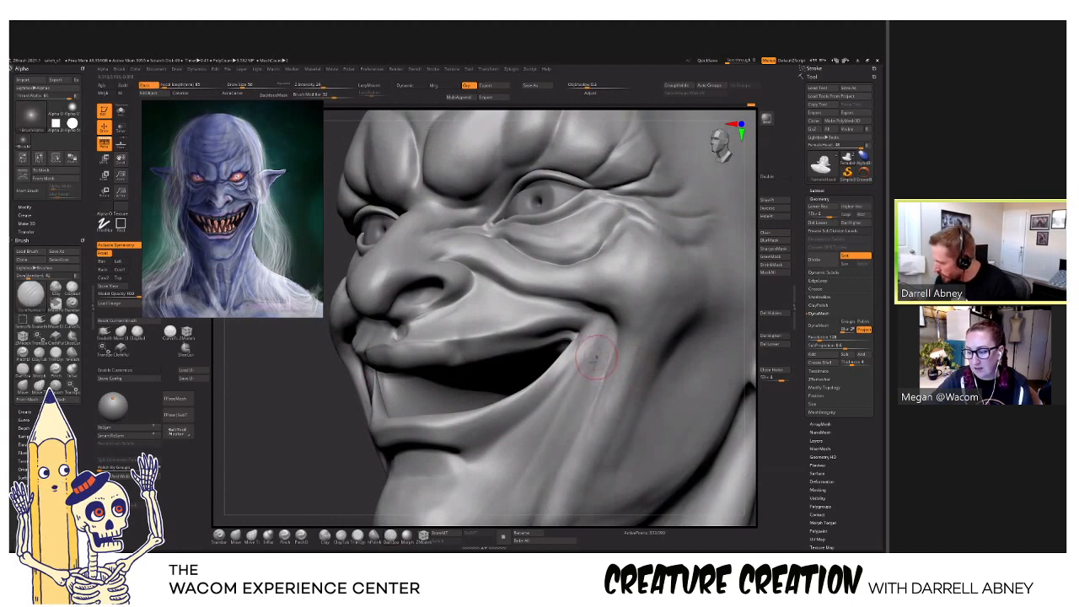
pyautogui.keyDown('shift'); pyautogui.moveTo(597, 350); pyautogui.dragTo(615, 340); pyautogui.keyUp('shift')
pyautogui.click(342, 86)
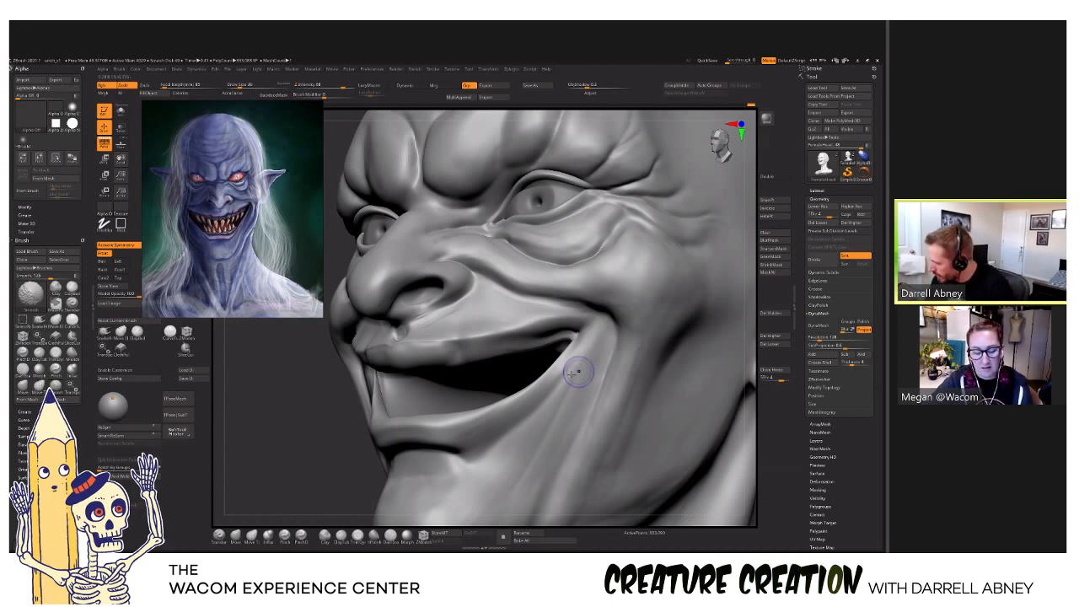
# Refine the smile creases and cheek with DamStandard at subdivision level 3, checking them in three-quarter and side views.
pyautogui.hotkey('shift', 'd')
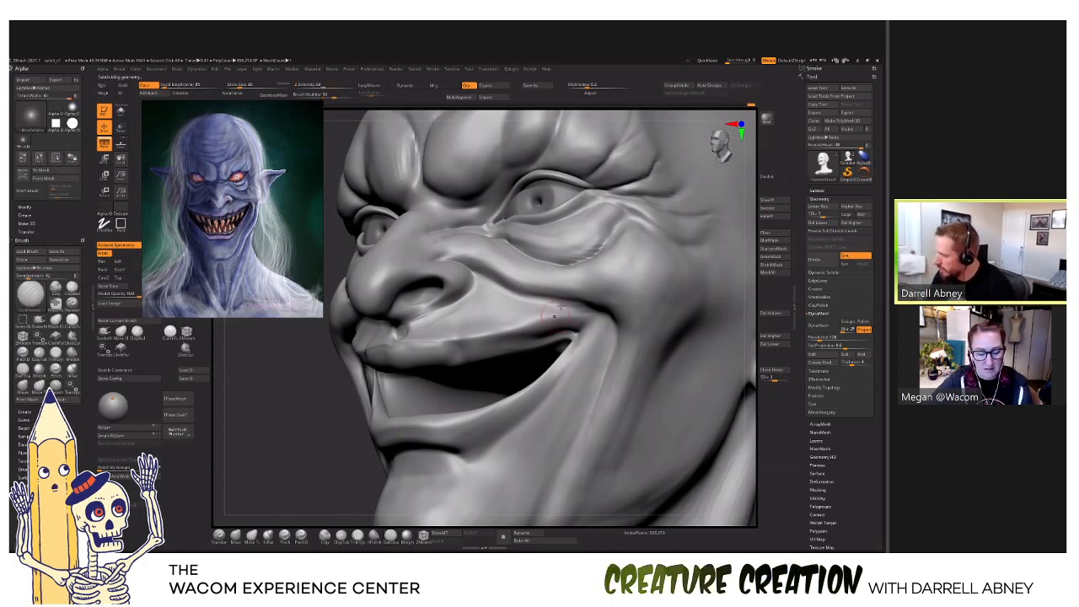
pyautogui.moveTo(531, 456); pyautogui.dragTo(569, 447, button='right')
pyautogui.moveTo(595, 314); pyautogui.dragTo(422, 323, button='right')
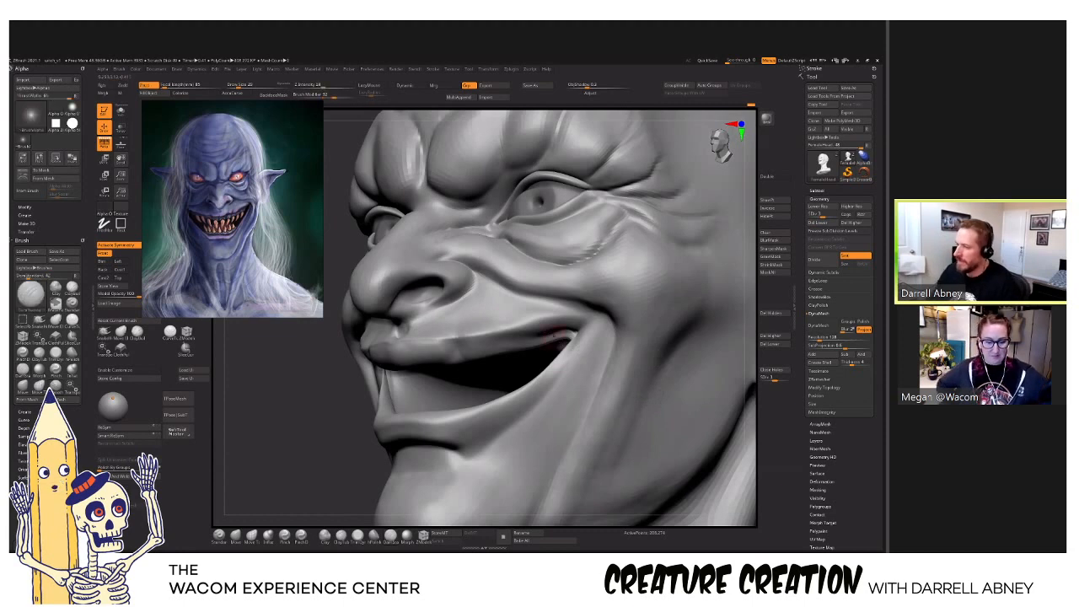
pyautogui.keyDown('ctrl'); pyautogui.moveTo(664, 390); pyautogui.dragTo(675, 320, button='right'); pyautogui.keyUp('ctrl')
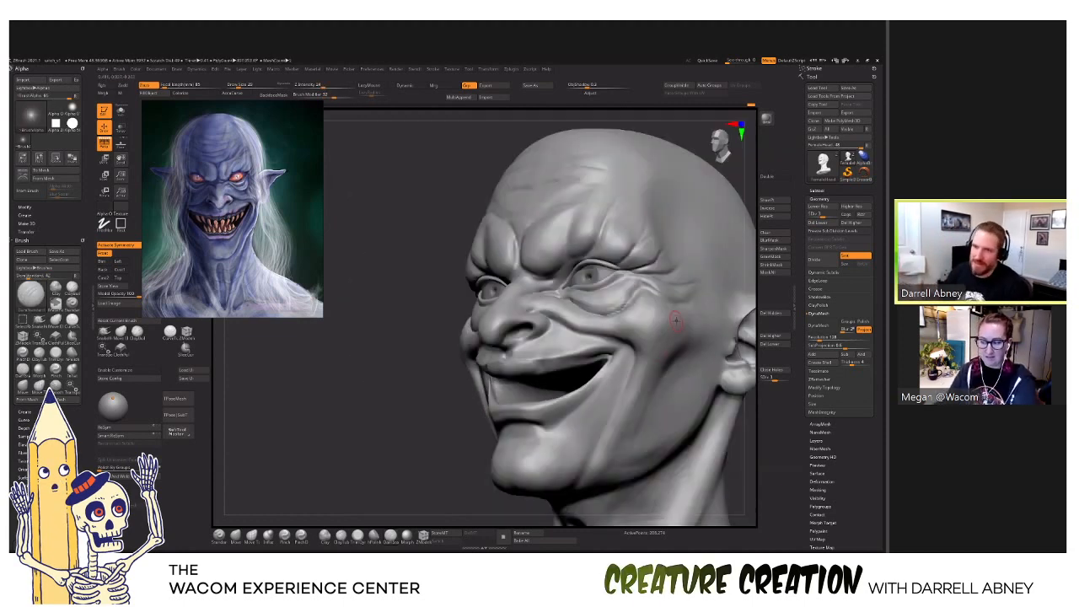
pyautogui.keyDown('alt'); pyautogui.moveTo(686, 342); pyautogui.dragTo(604, 344, button='right'); pyautogui.keyUp('alt')
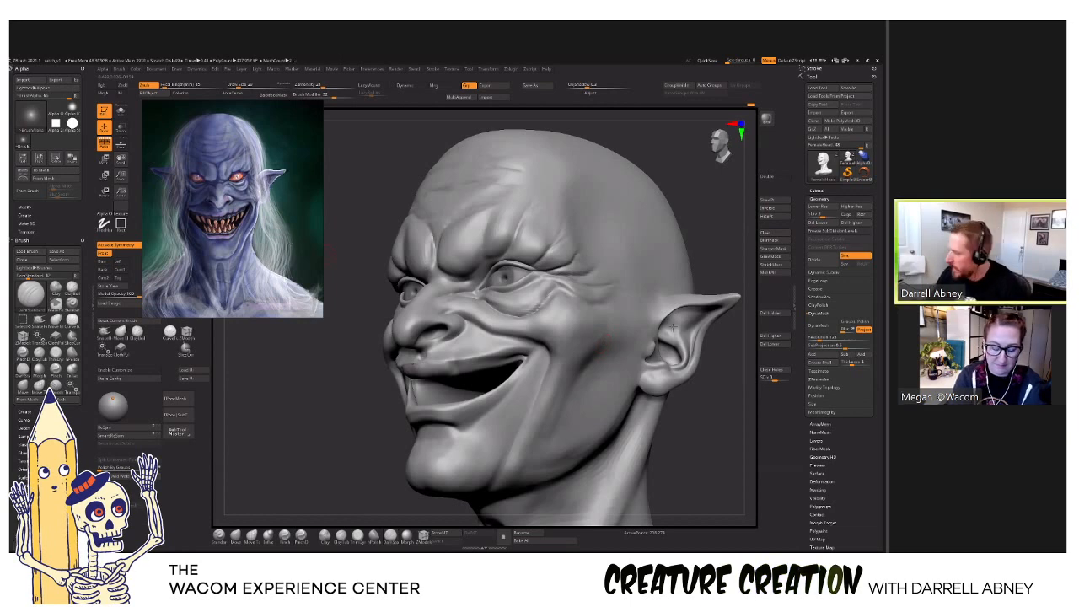
pyautogui.moveTo(676, 336); pyautogui.dragTo(629, 343, button='right')
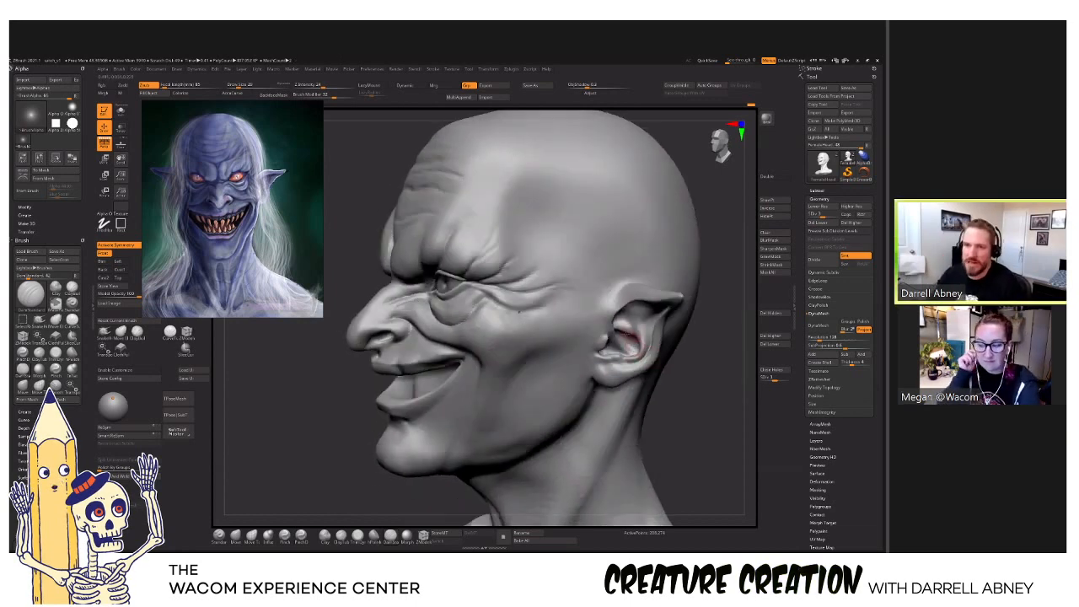
pyautogui.moveTo(516, 327)
pyautogui.mouseDown(button='right')
pyautogui.moveTo(453, 343)
pyautogui.moveTo(494, 345)
pyautogui.moveTo(516, 378)
pyautogui.moveTo(482, 337)
pyautogui.mouseUp(button='right')
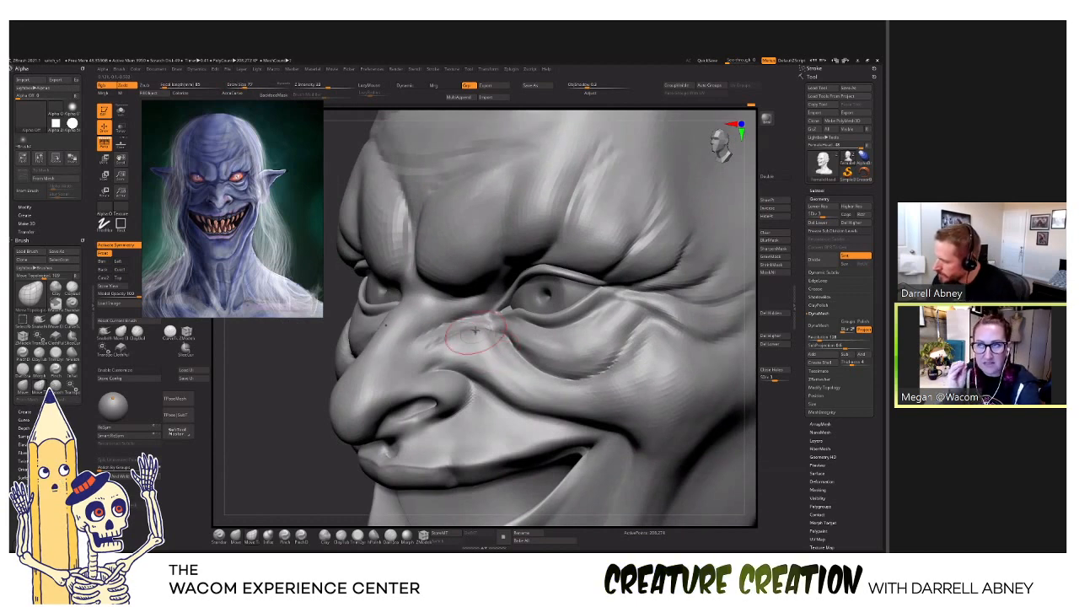
# Reshape the nose bridge, eye bags and outer eye folds with Move Topological at subdivision level 3.
pyautogui.moveTo(481, 341)
pyautogui.mouseDown(button='right')
pyautogui.moveTo(465, 330)
pyautogui.moveTo(489, 325)
pyautogui.mouseUp(button='right')
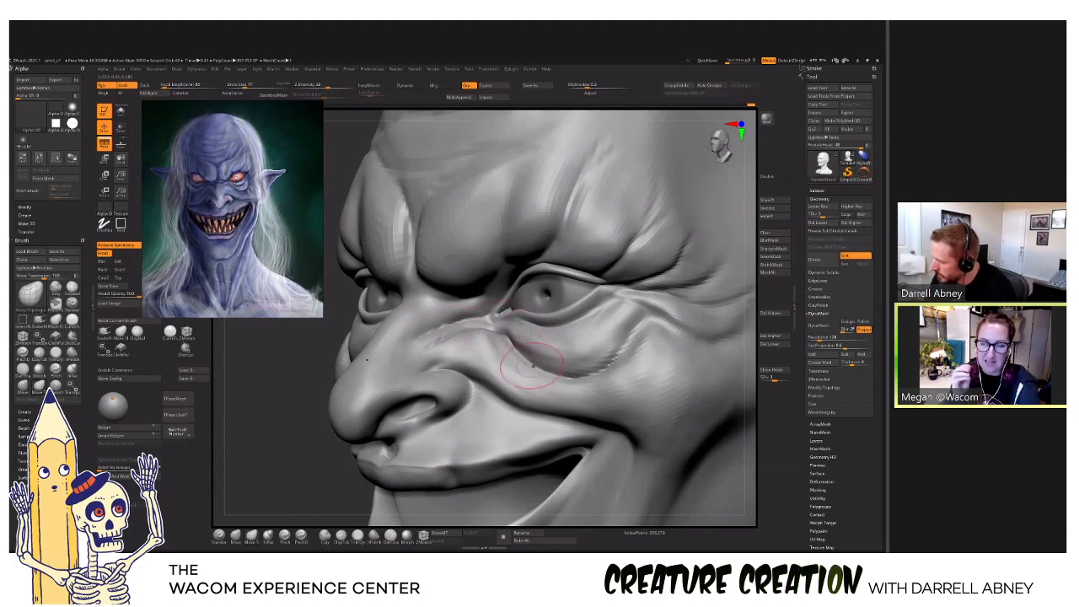
pyautogui.press('s')
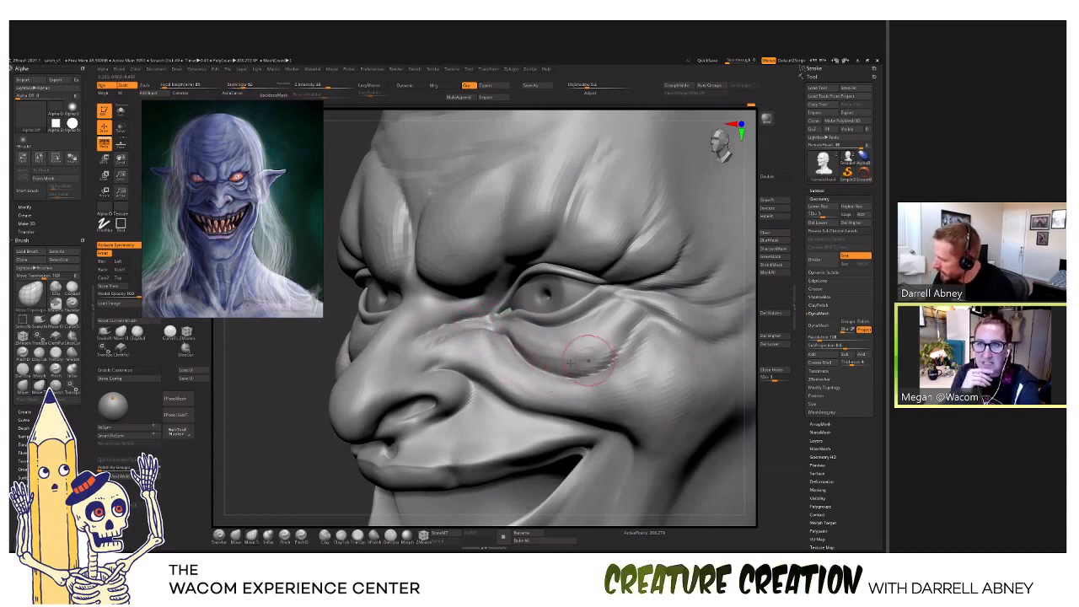
pyautogui.moveTo(520, 366); pyautogui.dragTo(571, 358, button='right')
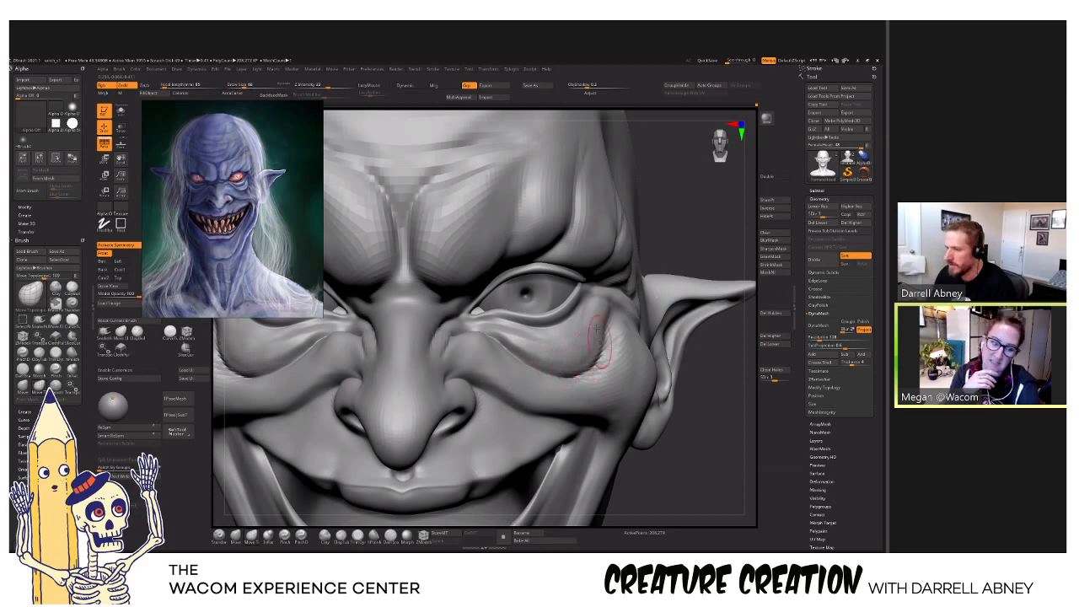
pyautogui.moveTo(616, 315); pyautogui.dragTo(609, 295, button='right')
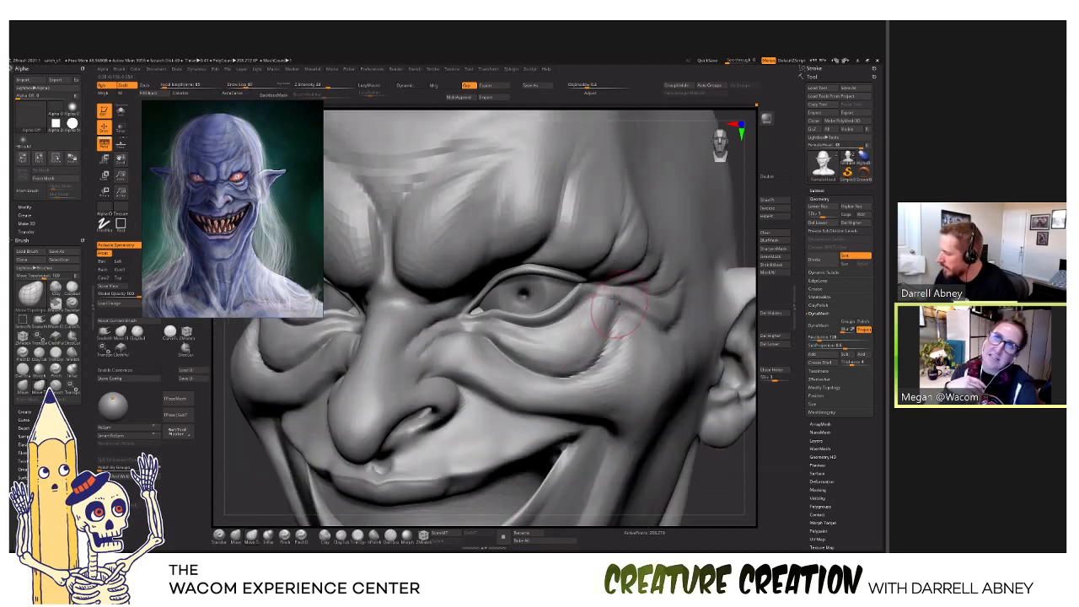
pyautogui.moveTo(606, 341)
pyautogui.mouseDown(button='right')
pyautogui.moveTo(621, 347)
pyautogui.moveTo(613, 332)
pyautogui.mouseUp(button='right')
pyautogui.keyDown('alt'); pyautogui.moveTo(643, 419); pyautogui.dragTo(629, 364, button='right'); pyautogui.keyUp('alt')
pyautogui.press('s')
pyautogui.click(636, 365)
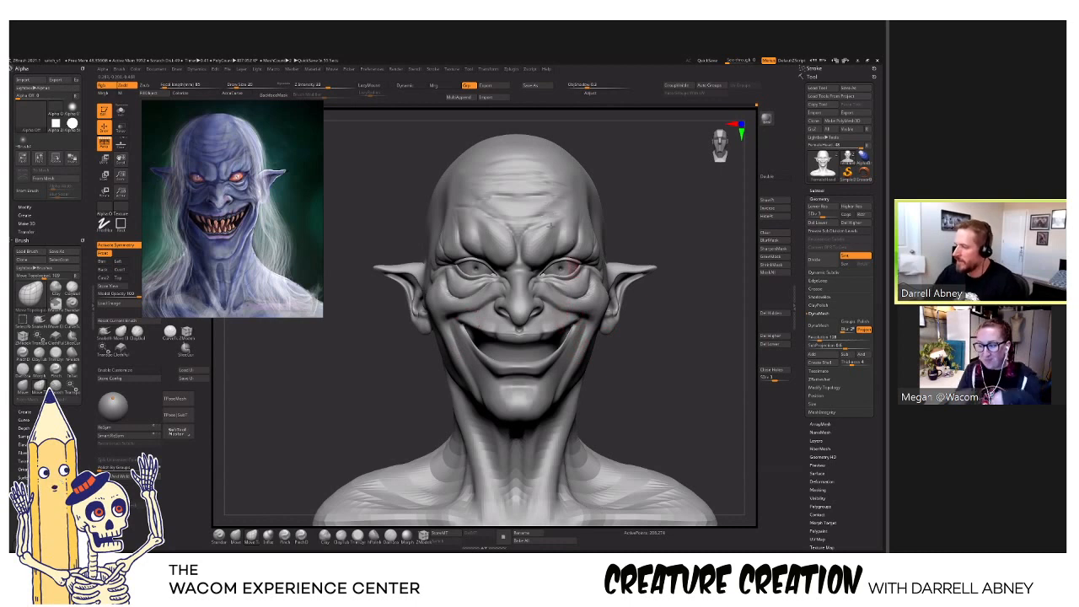
# Review the face from several angles and restore subdivision level 5 to compare it with the concept painting.
pyautogui.moveTo(551, 323); pyautogui.dragTo(577, 382)
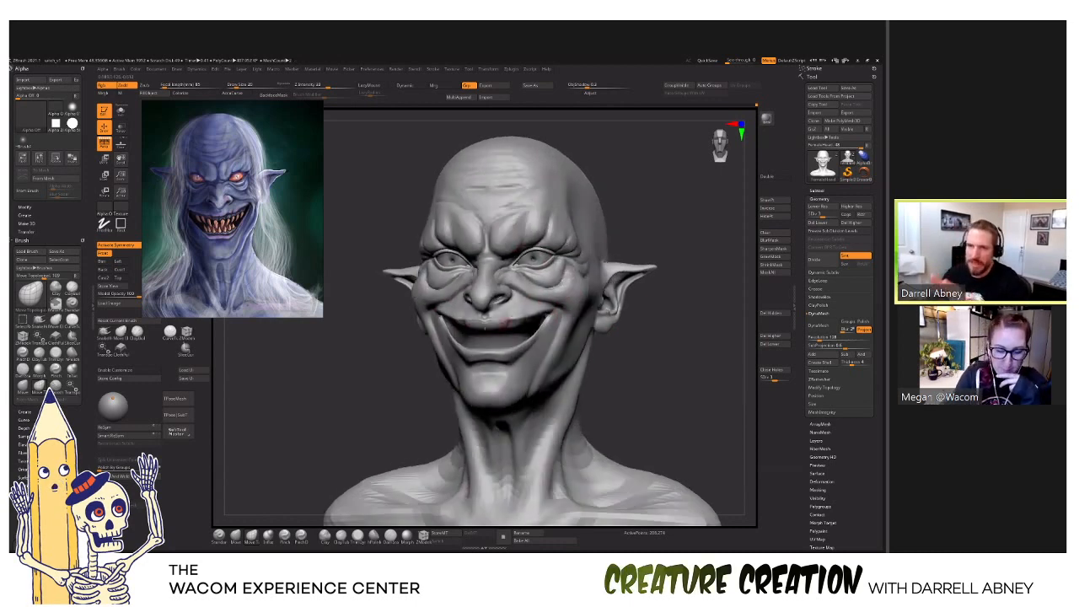
pyautogui.moveTo(577, 382); pyautogui.dragTo(587, 357, button='right')
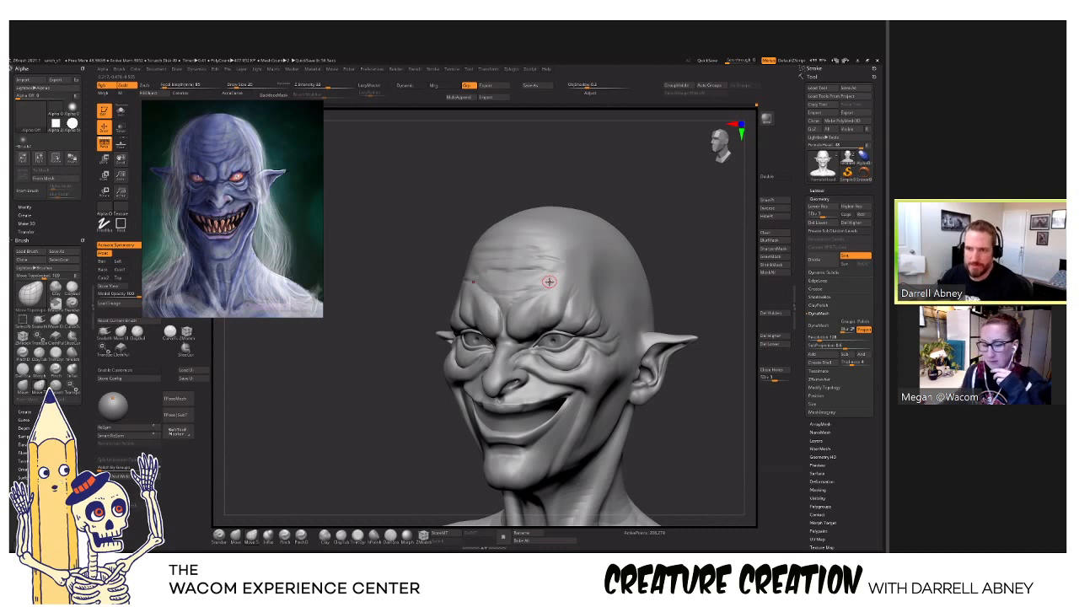
pyautogui.press('d')
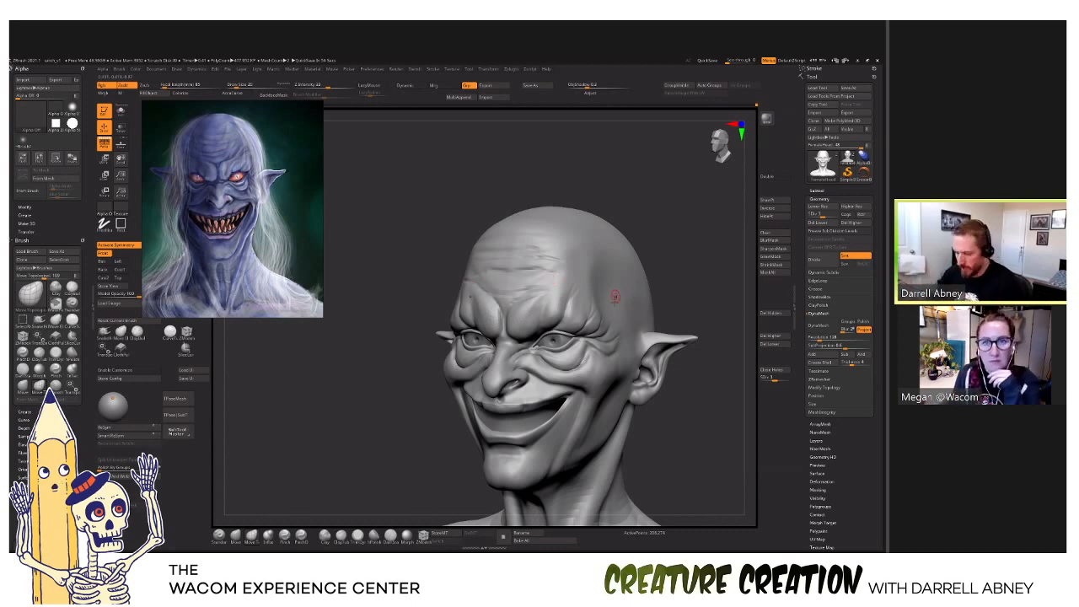
pyautogui.keyDown('ctrl'); pyautogui.moveTo(627, 335); pyautogui.dragTo(527, 290, button='right'); pyautogui.keyUp('ctrl')
pyautogui.moveTo(527, 290)
pyautogui.keyDown('ctrl'); pyautogui.mouseDown(button='right')
pyautogui.moveTo(598, 294)
pyautogui.moveTo(514, 288)
pyautogui.mouseUp(button='right'); pyautogui.keyUp('ctrl')
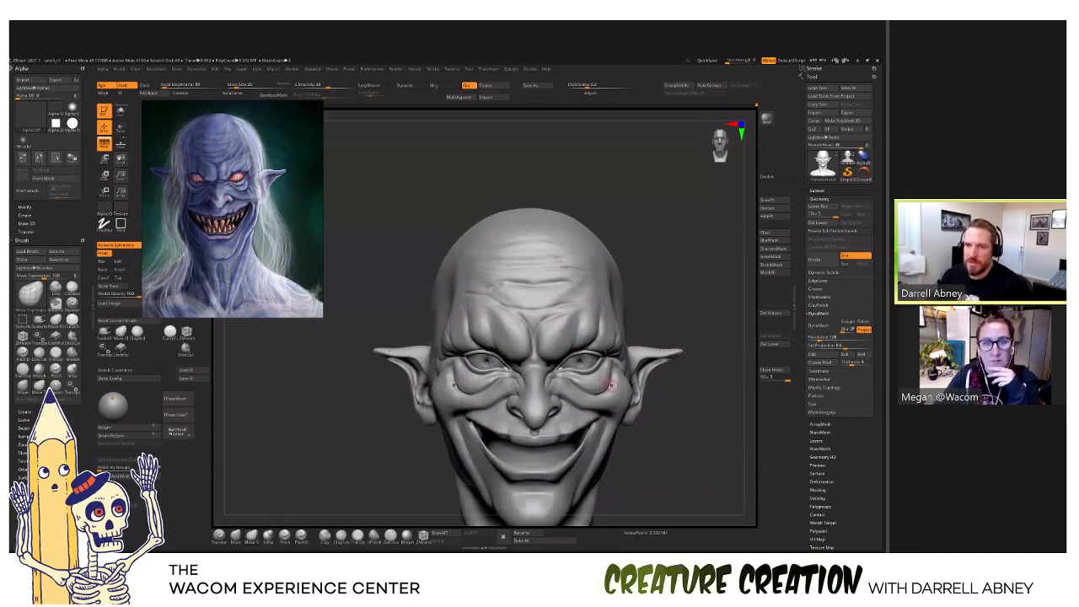
pyautogui.keyDown('alt'); pyautogui.moveTo(628, 434); pyautogui.dragTo(543, 343, button='right'); pyautogui.keyUp('alt')
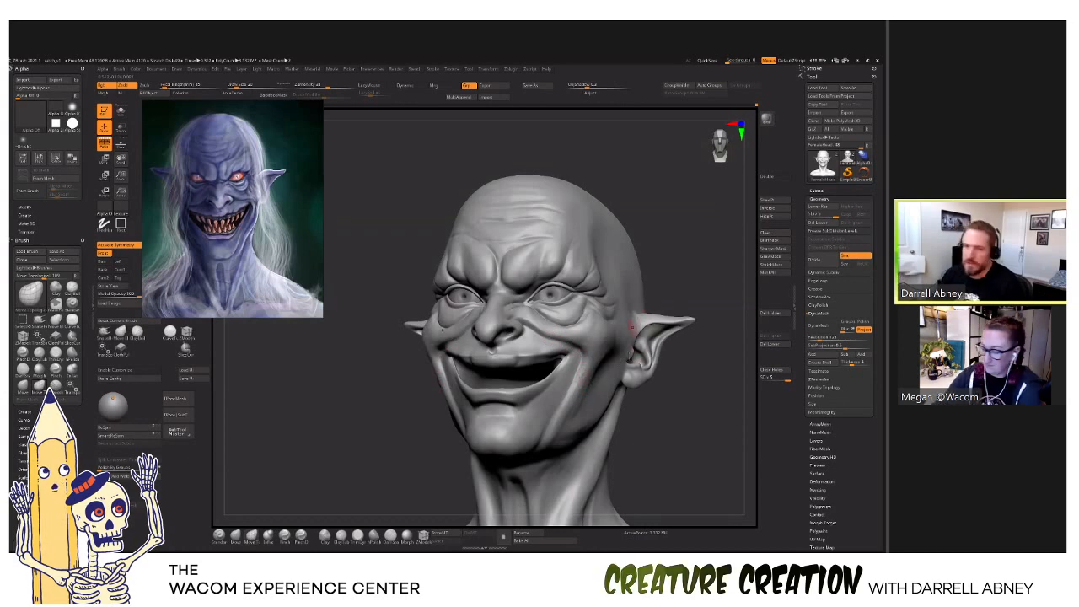
# Save the project as witch_v1 in the witch folder and compare the bust's front view with the concept painting.
pyautogui.moveTo(636, 368)
pyautogui.mouseDown(button='right')
pyautogui.moveTo(676, 375)
pyautogui.moveTo(678, 396)
pyautogui.moveTo(634, 378)
pyautogui.mouseUp(button='right')
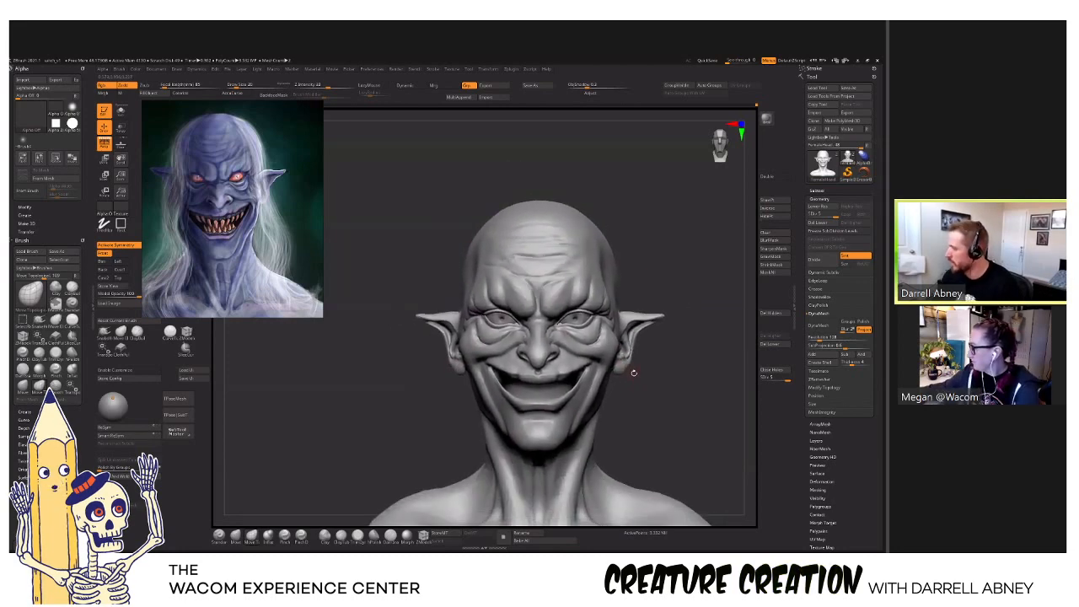
pyautogui.hotkey('ctrl', 's')
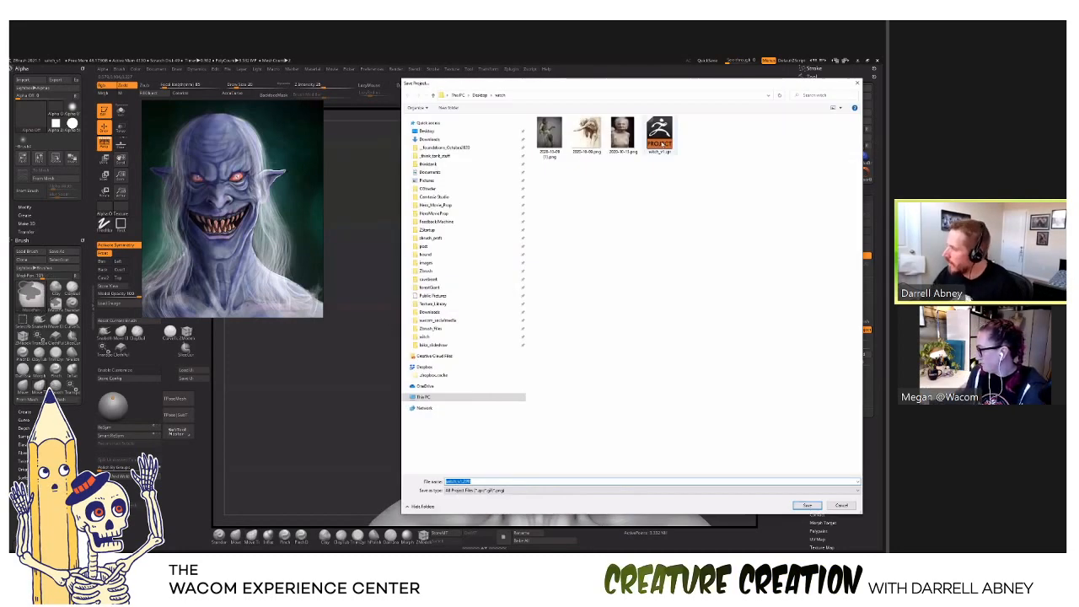
pyautogui.press('Return')
pyautogui.click(466, 309)
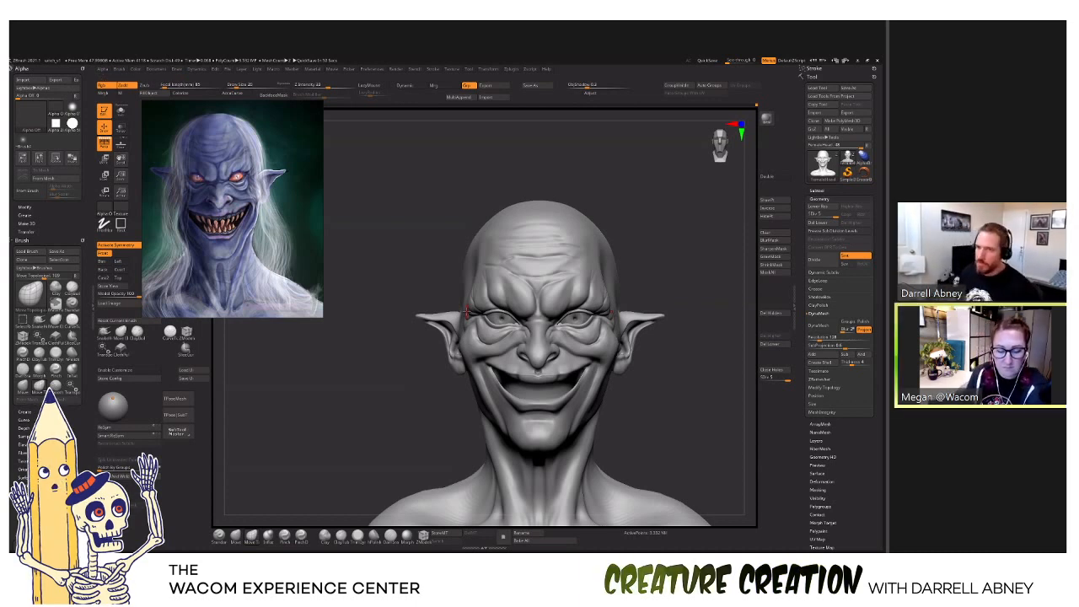
pyautogui.moveTo(700, 367)
pyautogui.mouseDown()
pyautogui.moveTo(679, 362)
pyautogui.moveTo(664, 385)
pyautogui.moveTo(627, 367)
pyautogui.mouseUp()
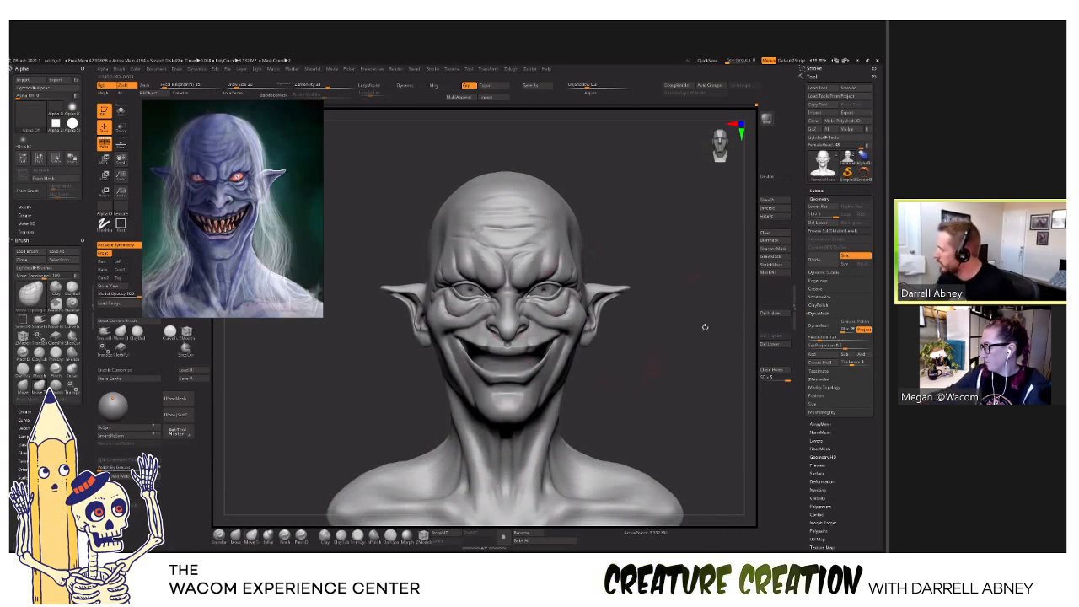
# Append a Cylinder3D to the bust as a new subtool and frame it.
pyautogui.press('d')
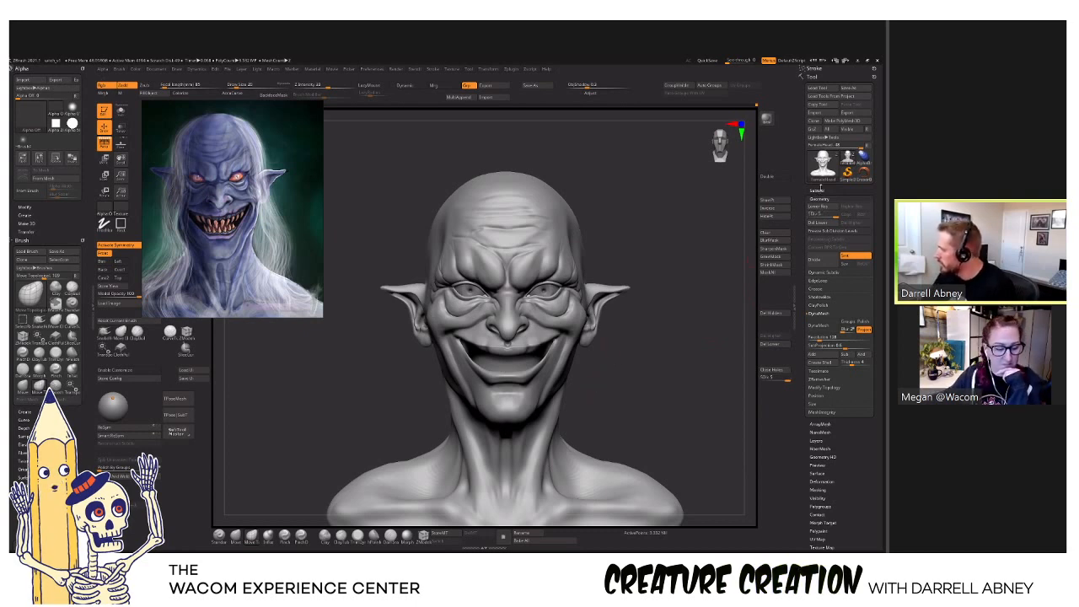
pyautogui.click(816, 190)
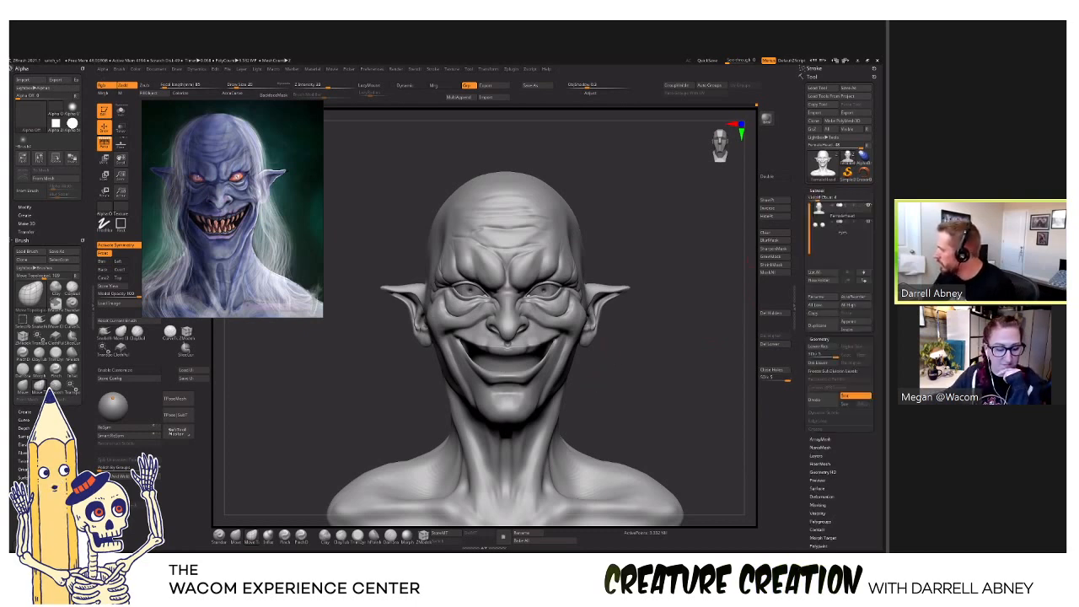
pyautogui.click(848, 322)
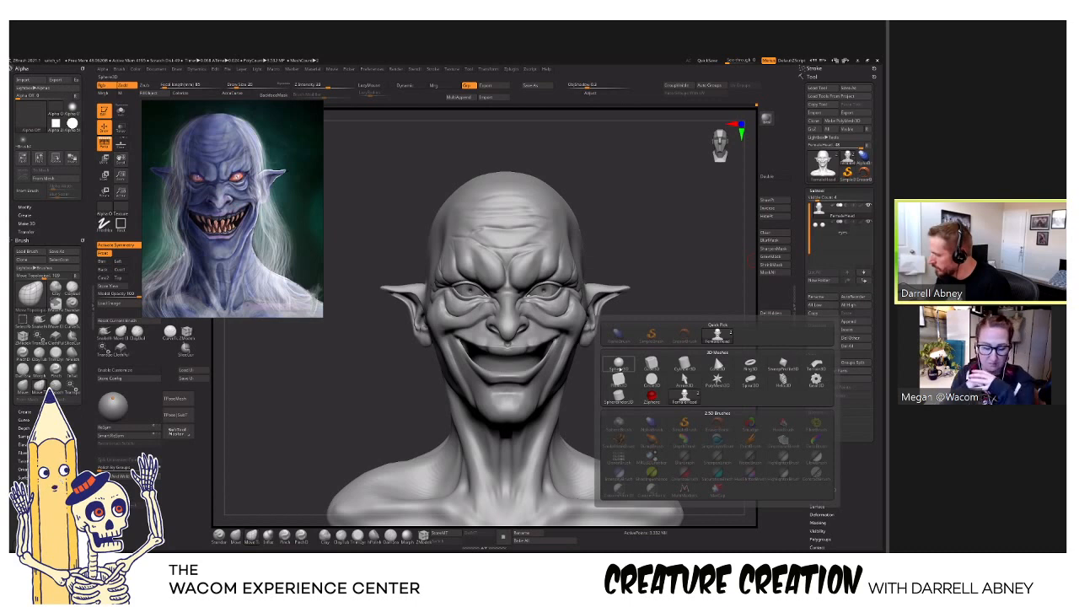
pyautogui.click(685, 361)
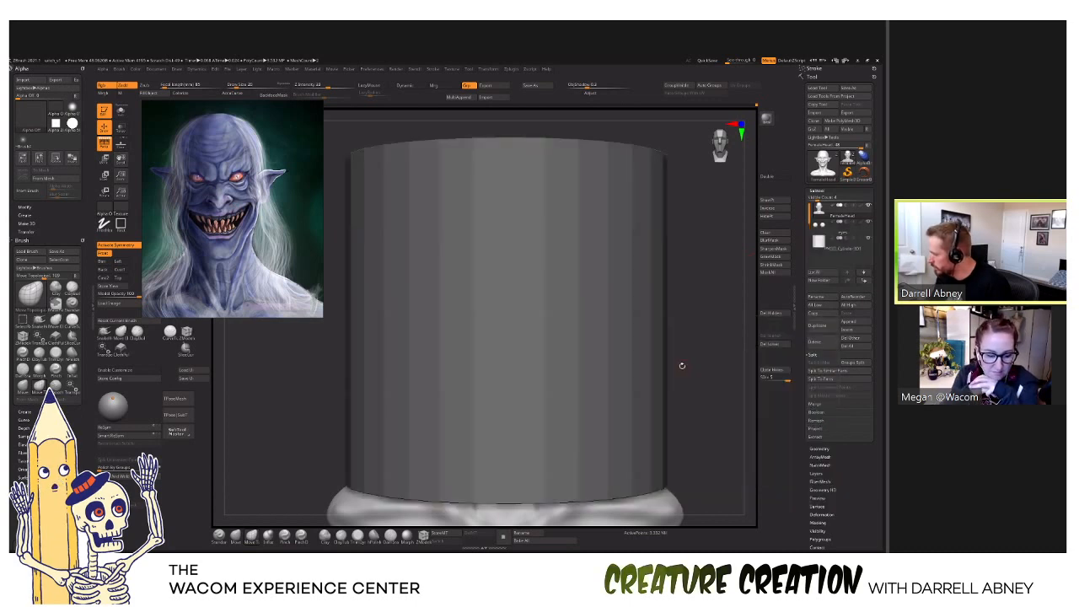
pyautogui.press('f')
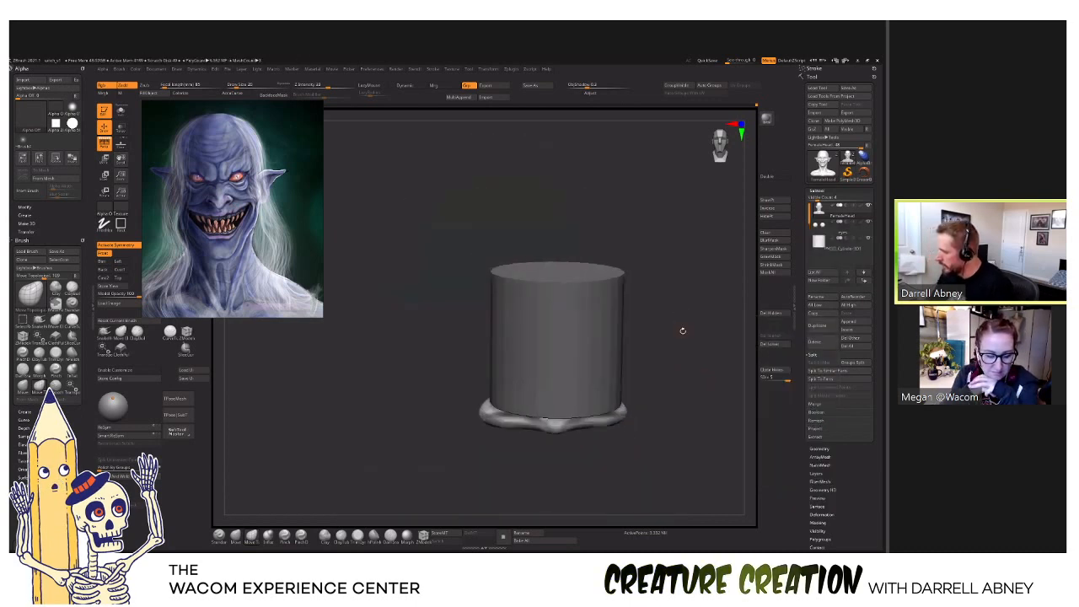
# Scale the cylinder down and position it inside the head behind the mouth, checking its depth in side view.
pyautogui.press('w')
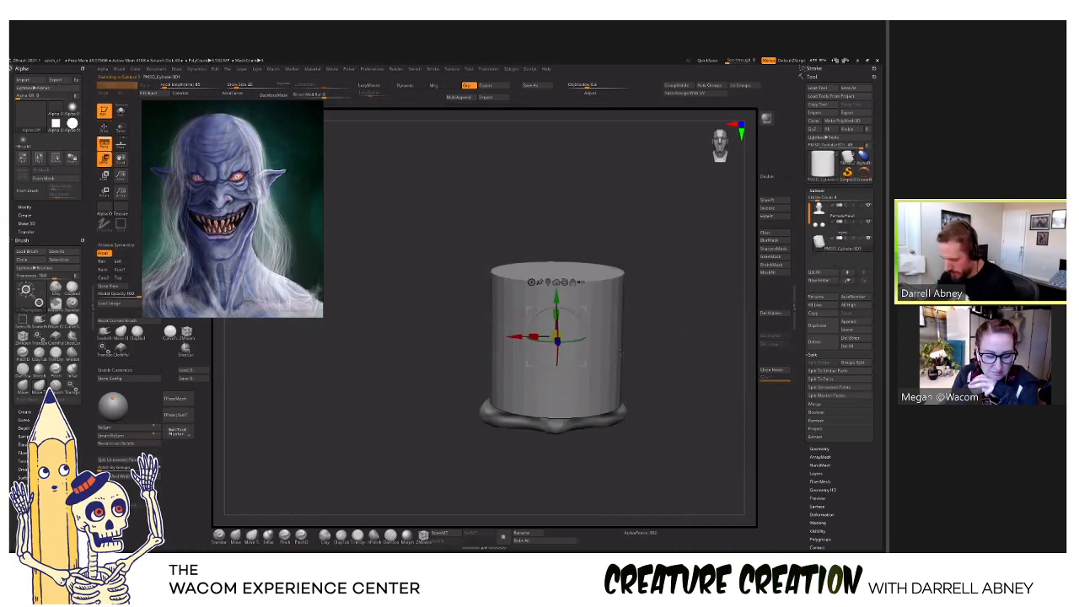
pyautogui.moveTo(556, 336); pyautogui.dragTo(527, 358)
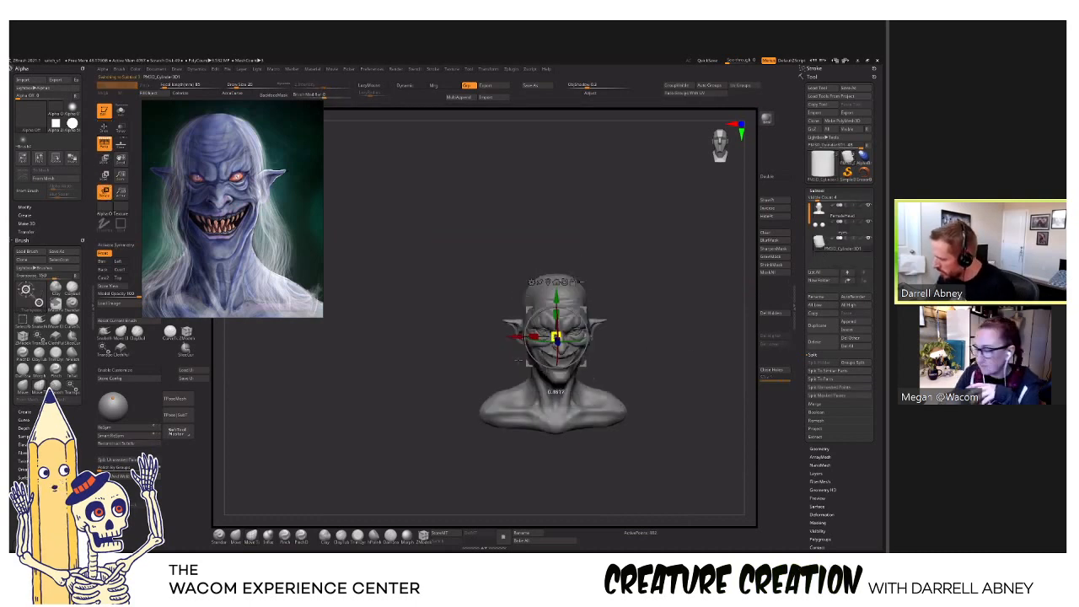
pyautogui.moveTo(404, 380); pyautogui.dragTo(506, 381)
pyautogui.moveTo(596, 340); pyautogui.dragTo(582, 362)
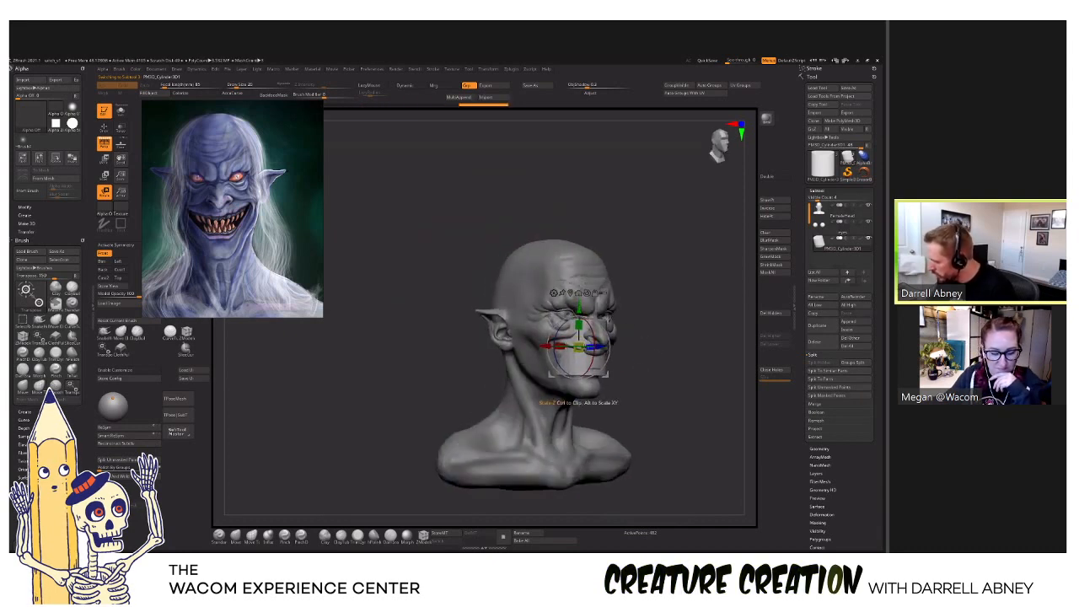
pyautogui.moveTo(716, 351); pyautogui.dragTo(691, 355)
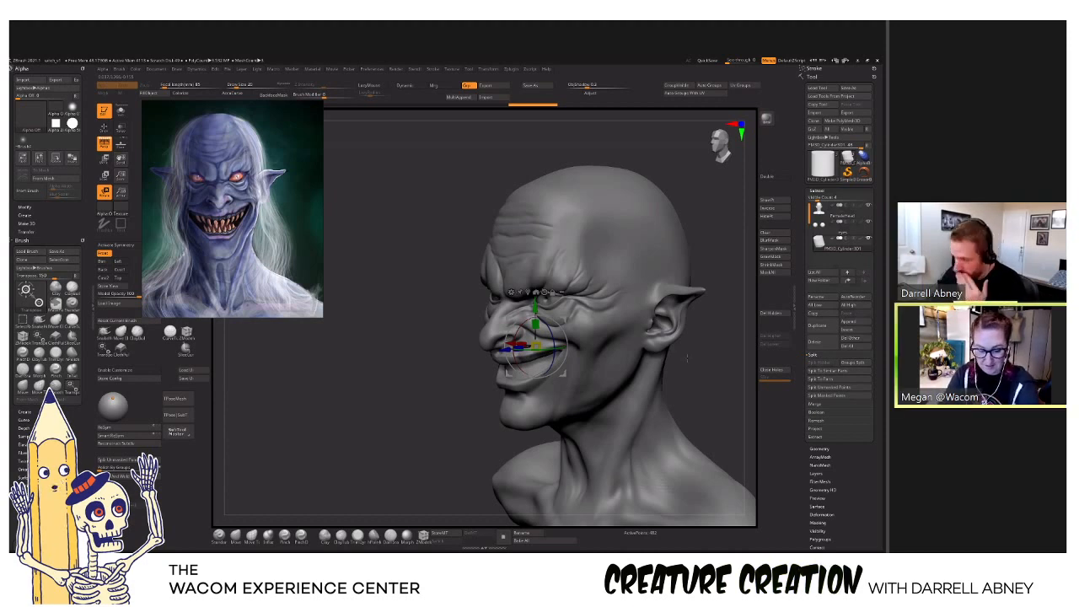
pyautogui.moveTo(687, 358)
pyautogui.mouseDown()
pyautogui.moveTo(455, 365)
pyautogui.moveTo(482, 365)
pyautogui.mouseUp()
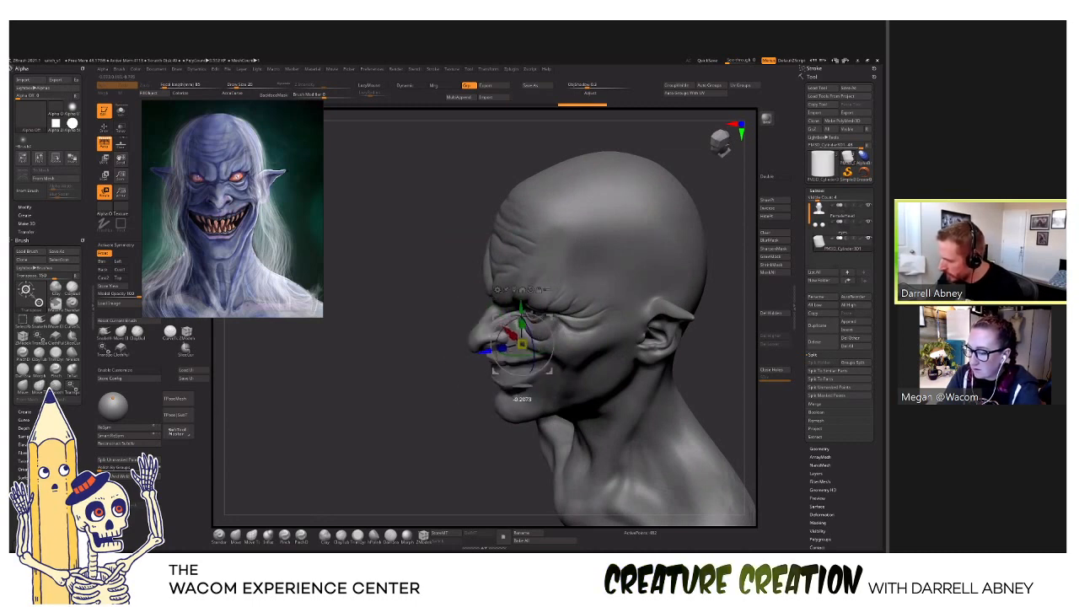
# Adjust the cylinder's position and proportions from the front so it fills the mouth opening.
pyautogui.click(556, 329)
pyautogui.moveTo(557, 338); pyautogui.dragTo(622, 350)
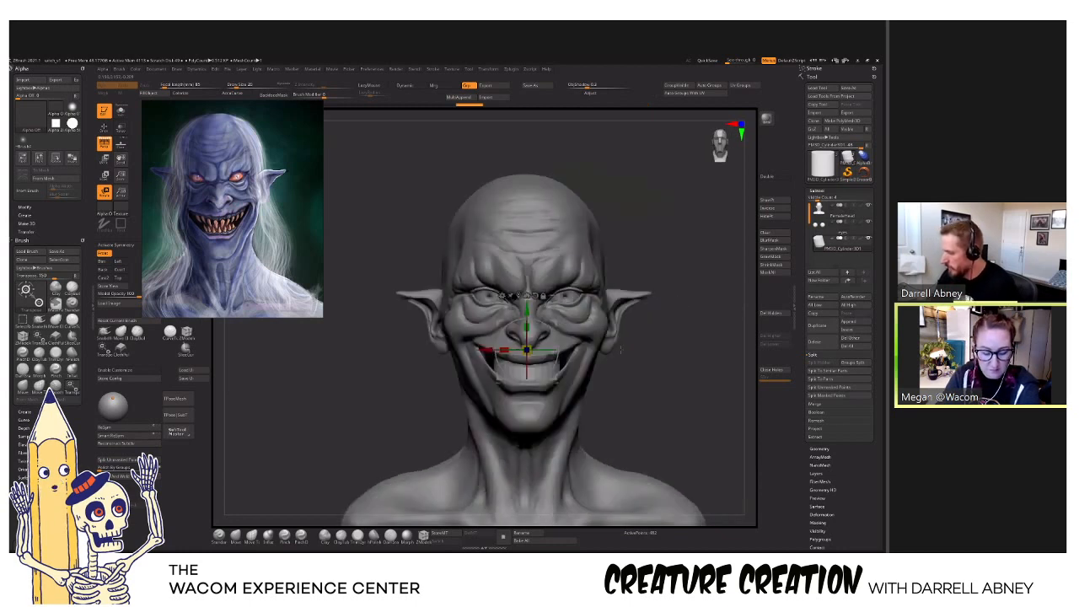
pyautogui.scroll(3, 577, 362)
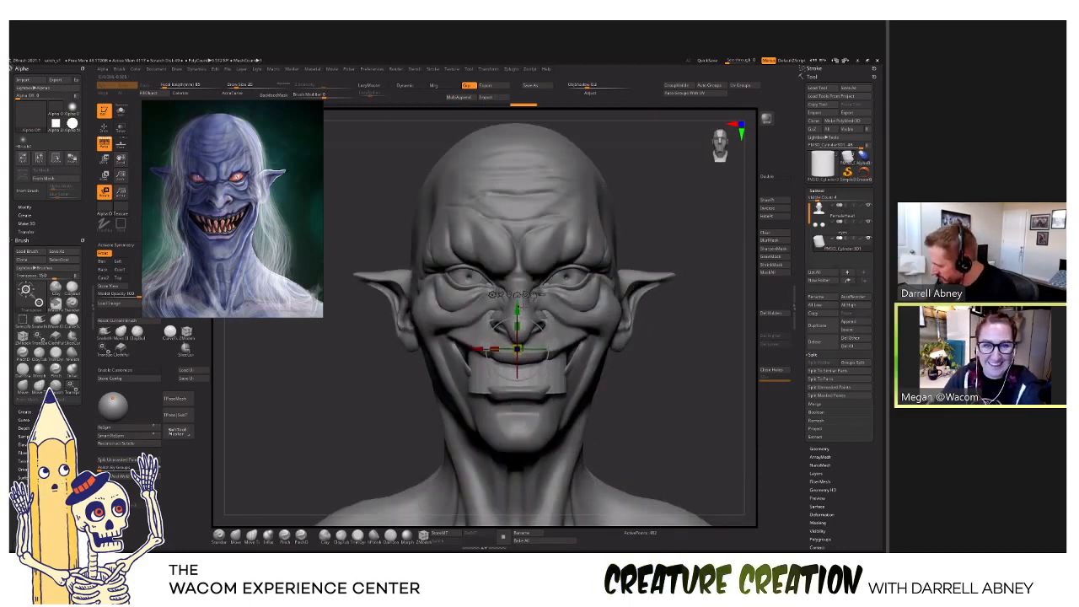
pyautogui.moveTo(397, 355); pyautogui.dragTo(476, 351)
pyautogui.moveTo(589, 362); pyautogui.dragTo(579, 368)
pyautogui.keyDown('alt'); pyautogui.moveTo(540, 342); pyautogui.dragTo(572, 348, button='right'); pyautogui.keyUp('alt')
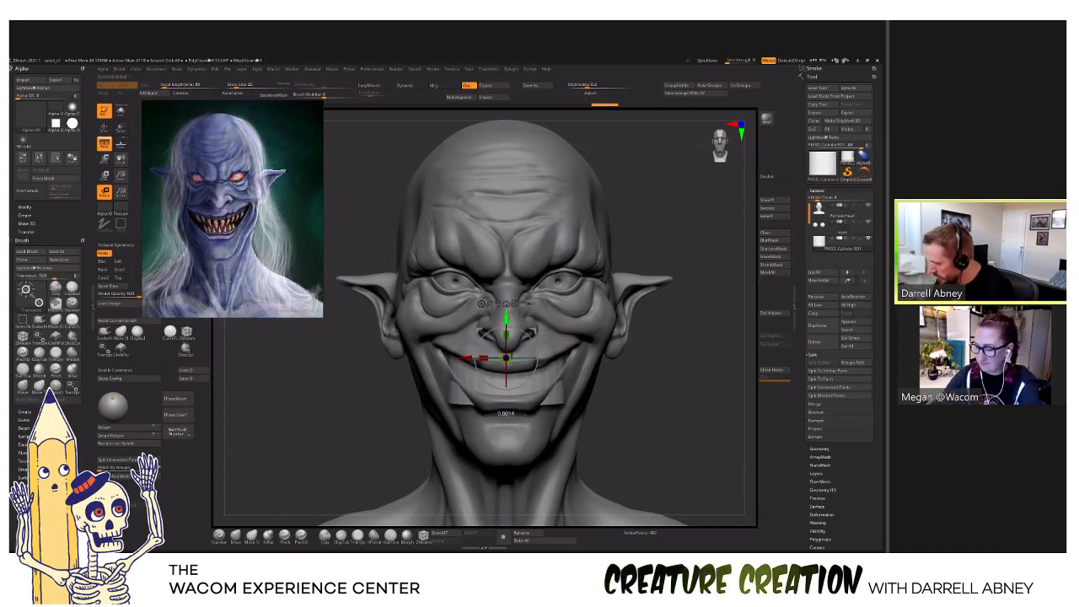
# Isolate the cylinder with its wireframe shown, convert it to a DynaMesh at resolution 128, and bring the head back into view.
pyautogui.press('q')
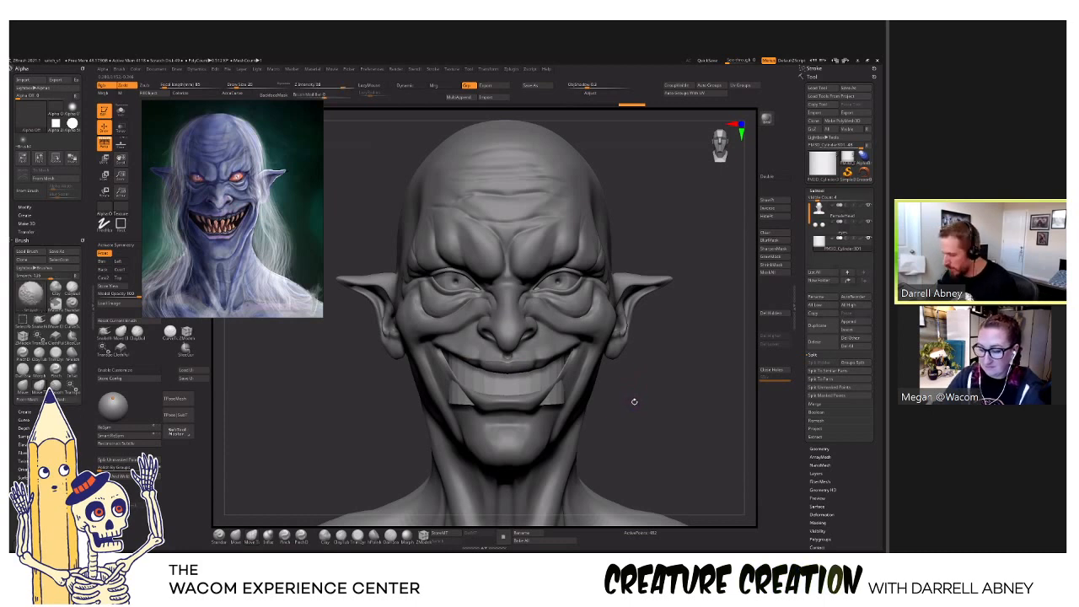
pyautogui.hotkey('shift', 'f')
pyautogui.hotkey('alt', 's')
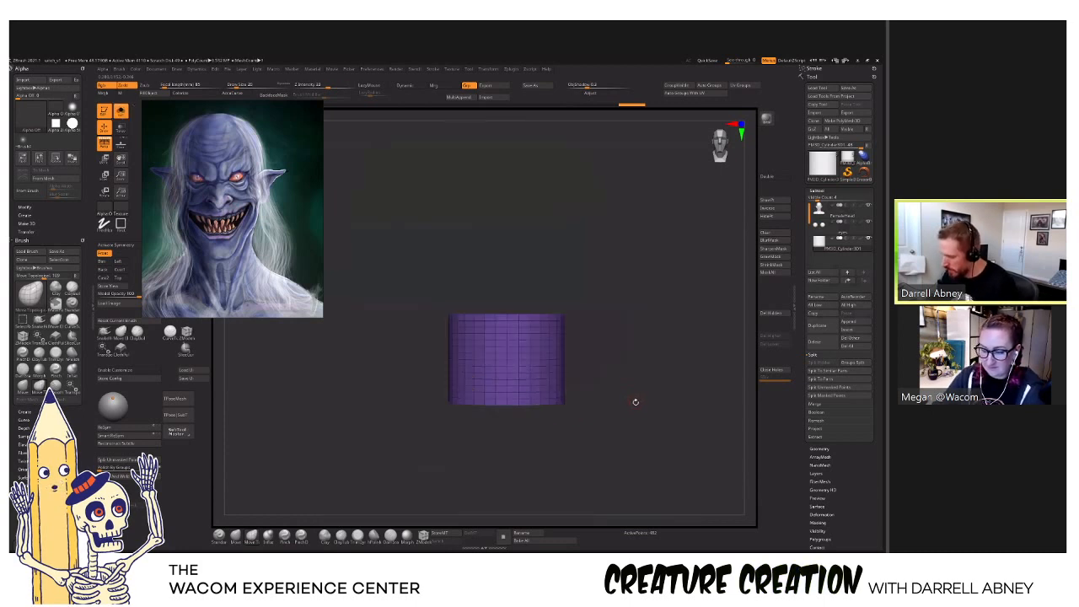
pyautogui.moveTo(636, 402); pyautogui.dragTo(655, 384)
pyautogui.click(819, 449)
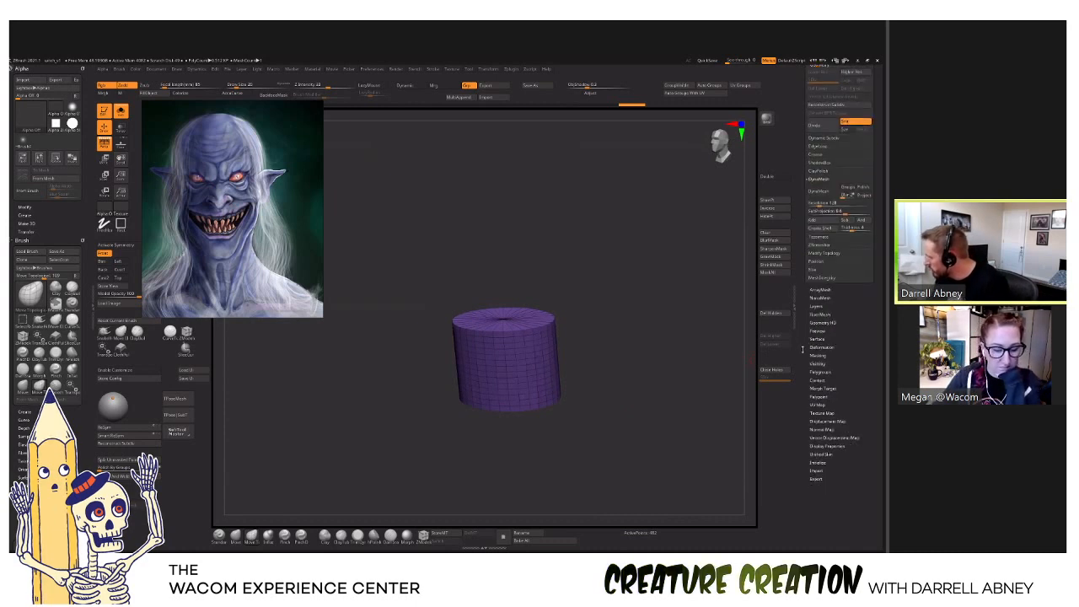
pyautogui.click(824, 211)
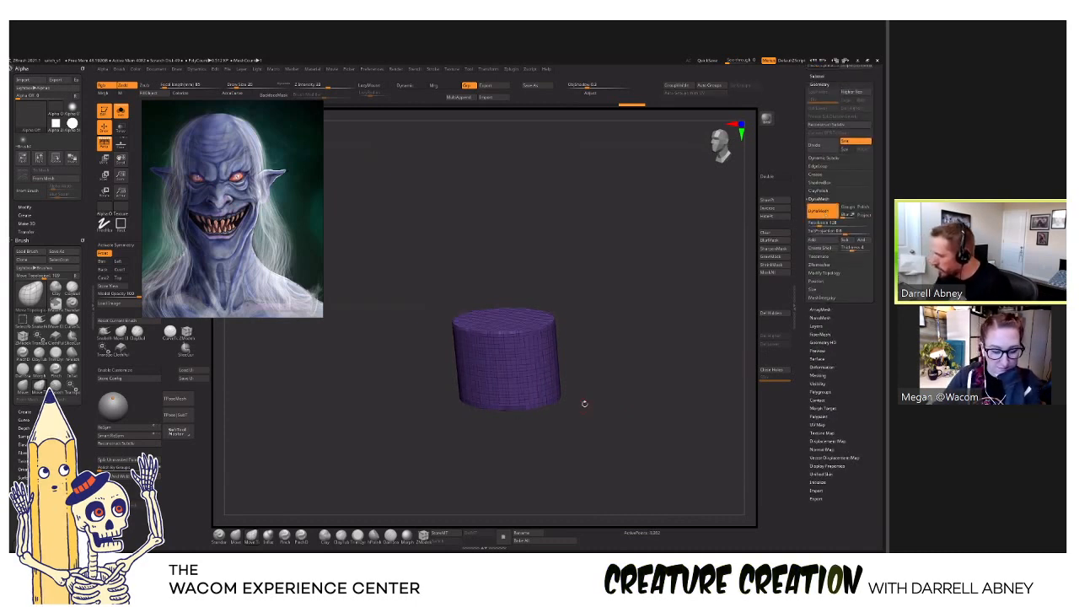
pyautogui.keyDown('shift'); pyautogui.moveTo(636, 372); pyautogui.dragTo(643, 370); pyautogui.keyUp('shift')
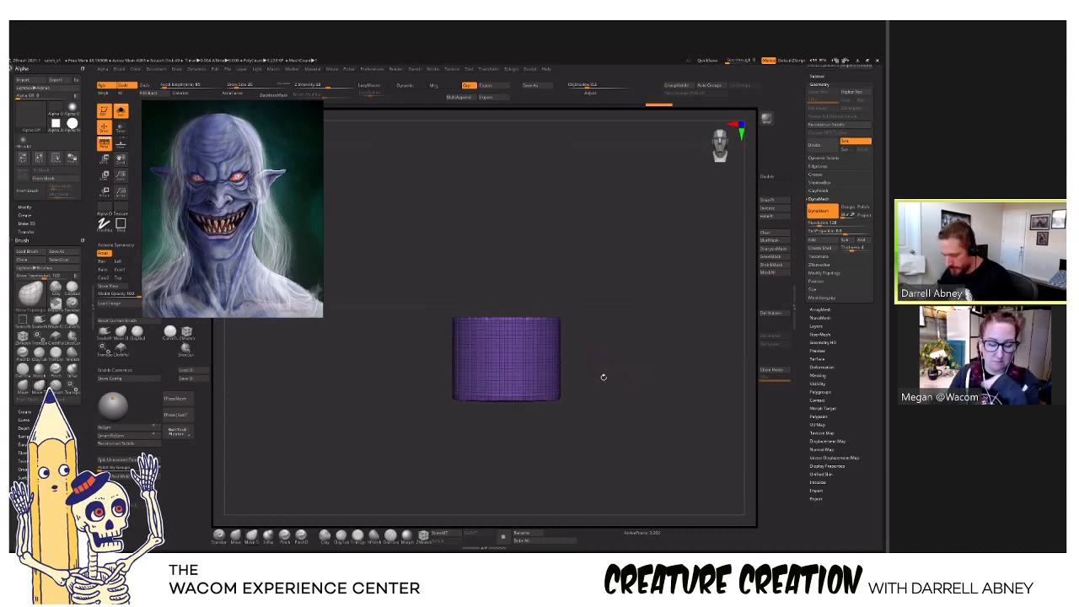
pyautogui.hotkey('alt', 's')
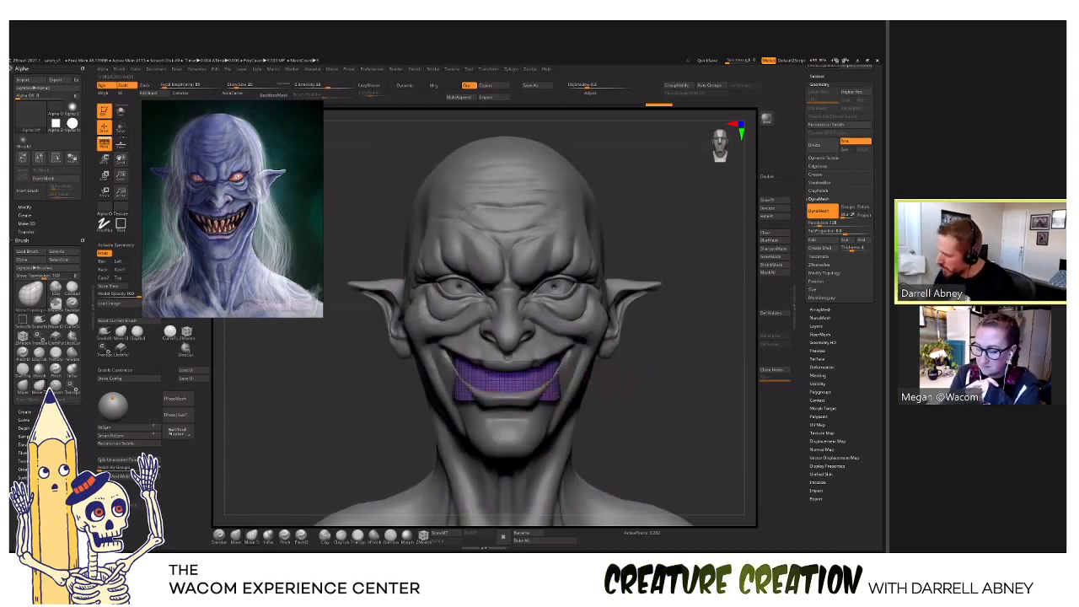
# Turn on symmetry and pull the cylinder's protruding lower corners in behind the lips with the Move brush.
pyautogui.press('x')
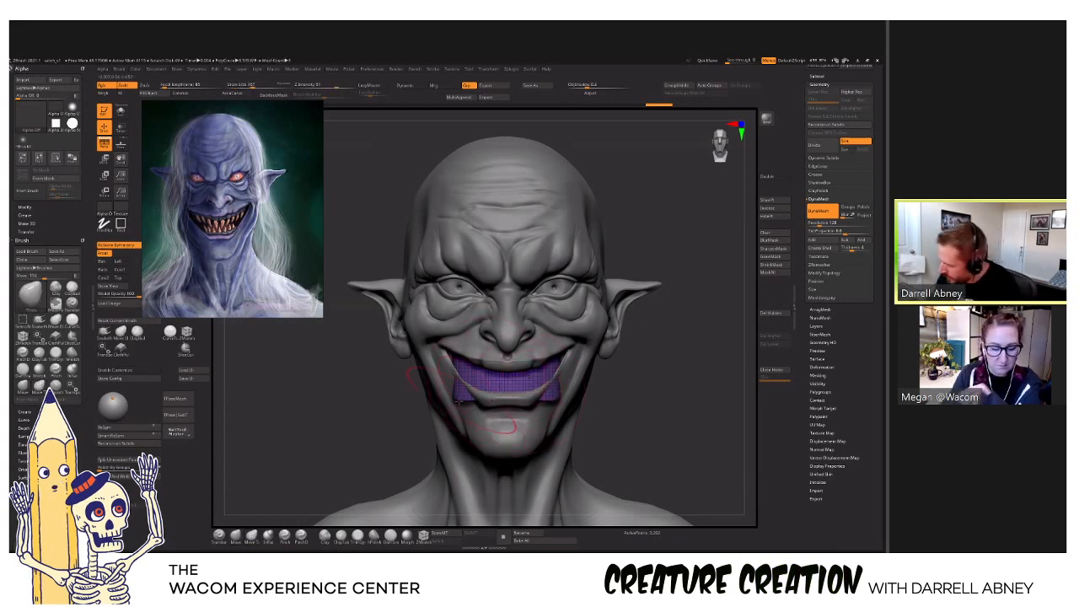
pyautogui.moveTo(458, 400); pyautogui.dragTo(466, 379)
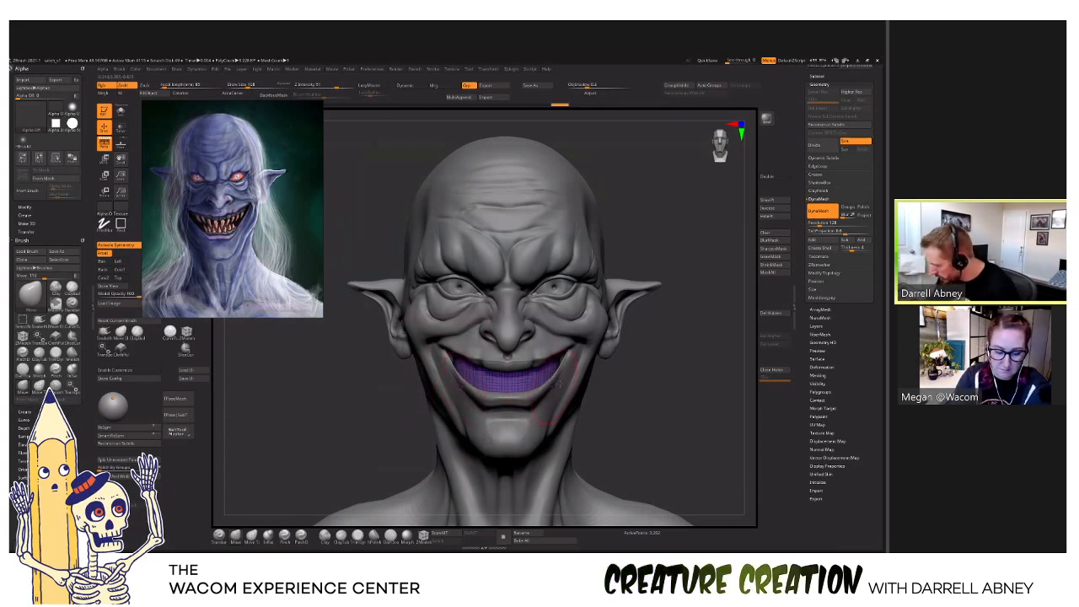
pyautogui.moveTo(562, 374); pyautogui.dragTo(560, 382, button='right')
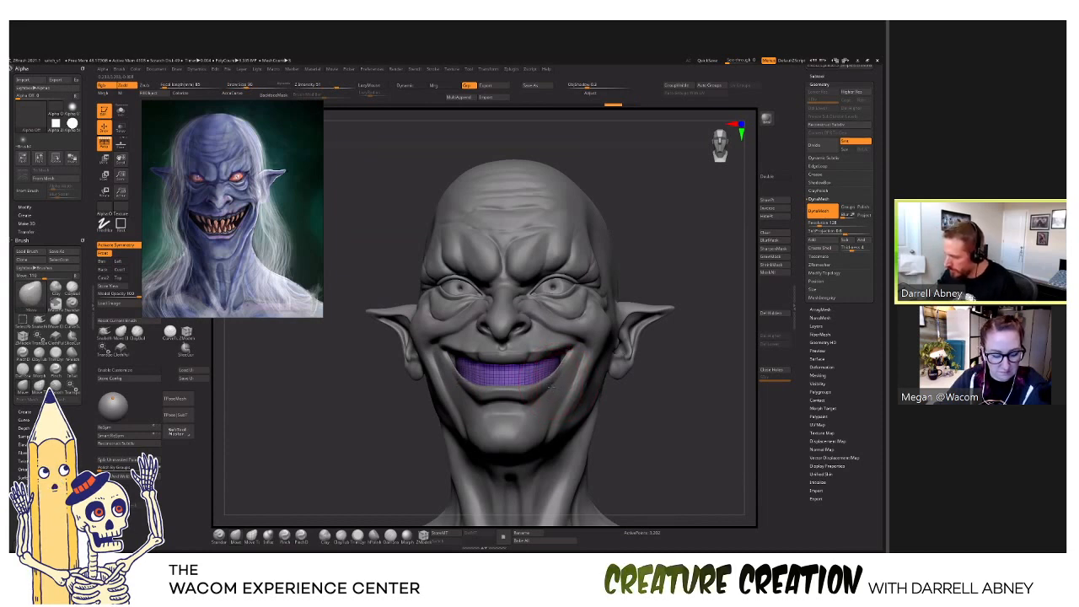
pyautogui.moveTo(550, 386); pyautogui.dragTo(539, 392)
# Switch between the head and the mouth cylinder to check how the lips meet it.
pyautogui.keyDown('alt'); pyautogui.click(580, 383); pyautogui.keyUp('alt')
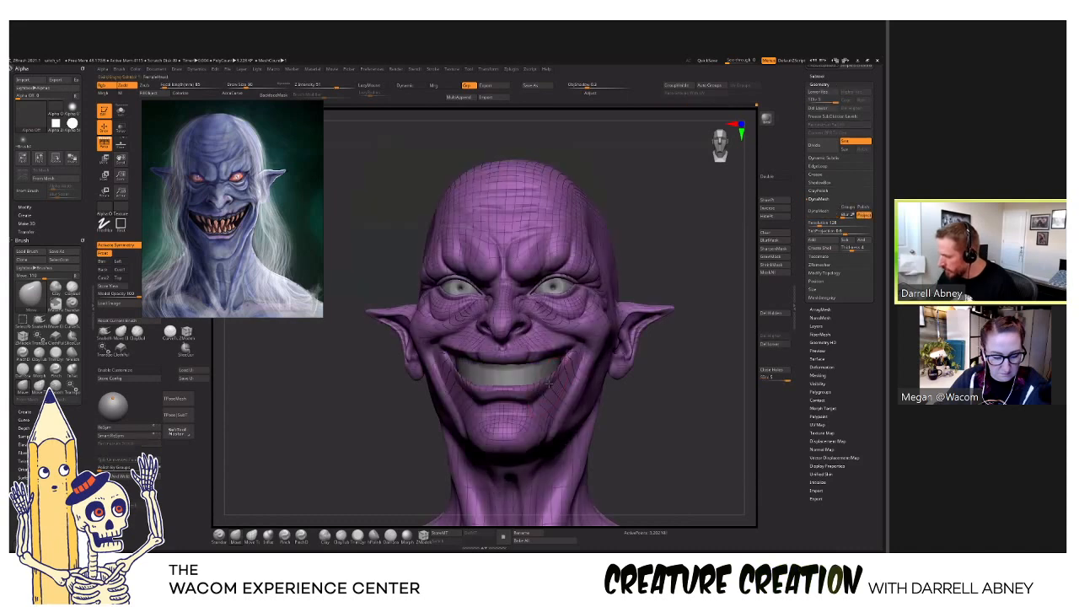
pyautogui.moveTo(582, 380)
pyautogui.mouseDown(button='right')
pyautogui.moveTo(485, 379)
pyautogui.moveTo(506, 378)
pyautogui.moveTo(520, 321)
pyautogui.mouseUp(button='right')
pyautogui.keyDown('alt'); pyautogui.click(544, 375); pyautogui.keyUp('alt')
pyautogui.keyDown('alt'); pyautogui.click(542, 359); pyautogui.keyUp('alt')
pyautogui.keyDown('alt'); pyautogui.click(540, 371); pyautogui.keyUp('alt')
# Isolate the mouth cylinder and round its outline with a large Move brush, checking the fit with the head shown.
pyautogui.press('s')
pyautogui.hotkey('alt', 's')
pyautogui.moveTo(552, 371)
pyautogui.mouseDown(button='right')
pyautogui.moveTo(539, 341)
pyautogui.moveTo(562, 387)
pyautogui.moveTo(586, 378)
pyautogui.moveTo(582, 350)
pyautogui.moveTo(562, 373)
pyautogui.moveTo(563, 359)
pyautogui.moveTo(560, 392)
pyautogui.moveTo(578, 371)
pyautogui.moveTo(595, 382)
pyautogui.mouseUp(button='right')
pyautogui.hotkey('alt', 's')
pyautogui.hotkey('alt', 's')
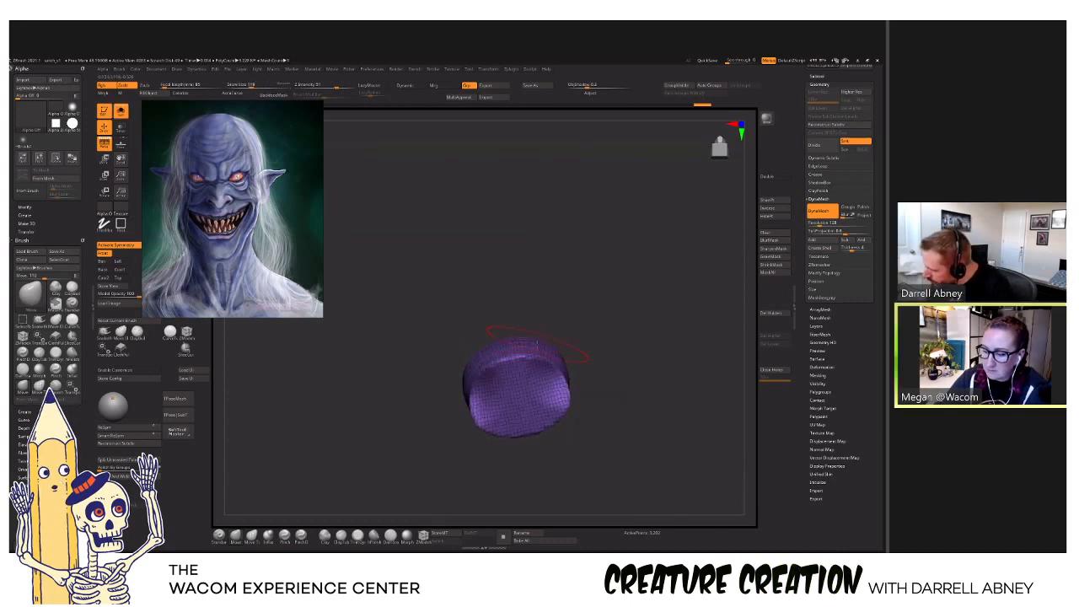
pyautogui.moveTo(560, 355); pyautogui.dragTo(566, 344, button='right')
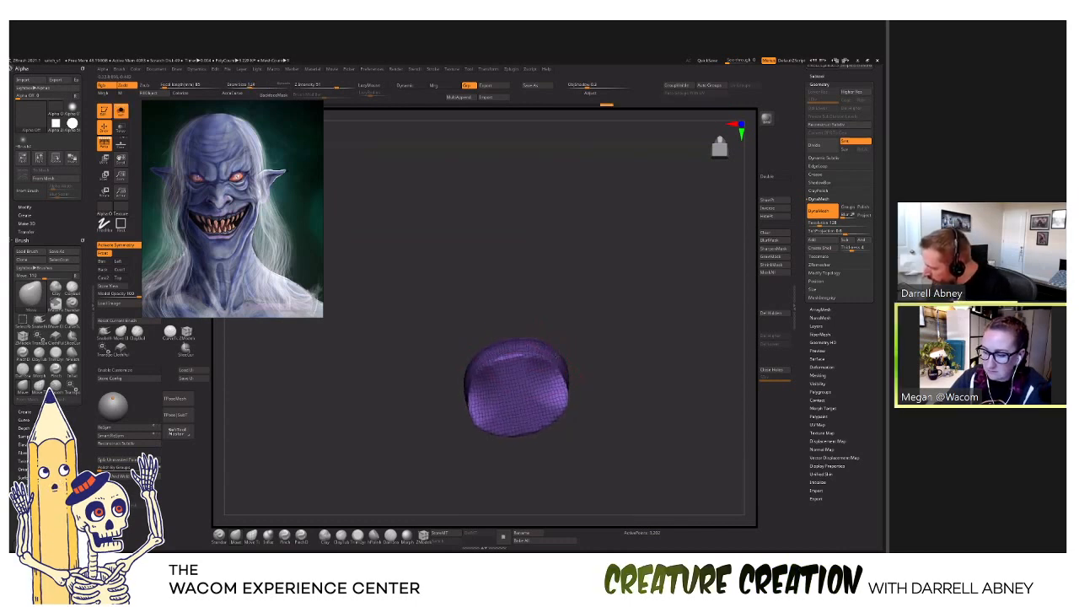
pyautogui.moveTo(550, 358); pyautogui.dragTo(534, 350)
pyautogui.hotkey('alt', 's')
pyautogui.moveTo(529, 354)
pyautogui.mouseDown(button='right')
pyautogui.moveTo(613, 393)
pyautogui.moveTo(661, 369)
pyautogui.mouseUp(button='right')
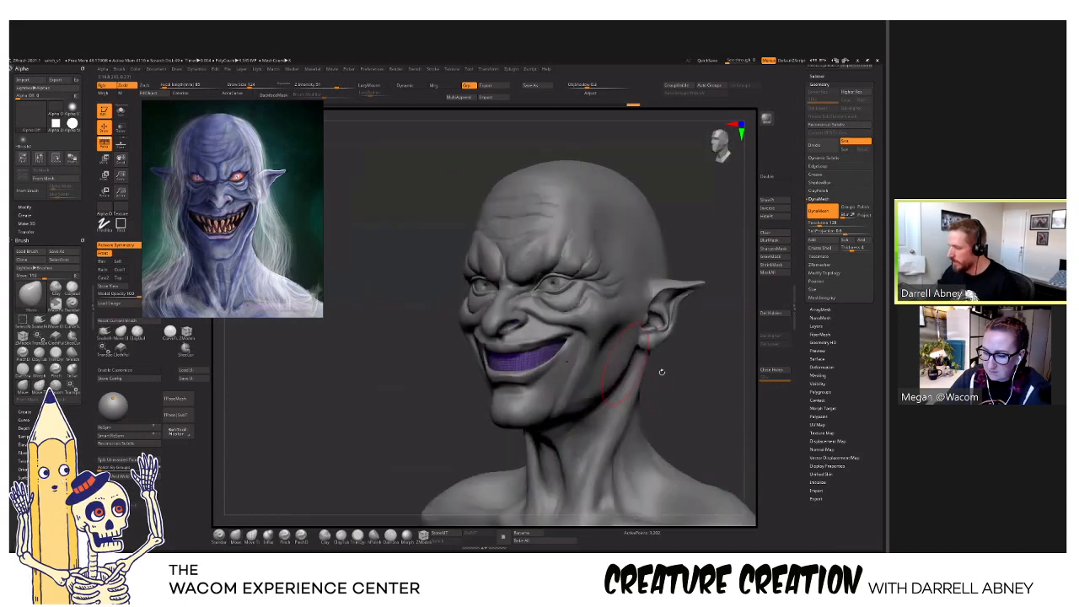
# Subdivide the mouth cylinder once, toggling its wireframe to inspect the mesh from the front.
pyautogui.press('s')
pyautogui.moveTo(665, 375); pyautogui.dragTo(661, 375)
pyautogui.moveTo(654, 376)
pyautogui.keyDown('ctrl'); pyautogui.mouseDown(button='right')
pyautogui.moveTo(619, 398)
pyautogui.moveTo(558, 393)
pyautogui.moveTo(572, 390)
pyautogui.mouseUp(button='right'); pyautogui.keyUp('ctrl')
pyautogui.hotkey('shift', 'f')
pyautogui.hotkey('ctrl', 'd')
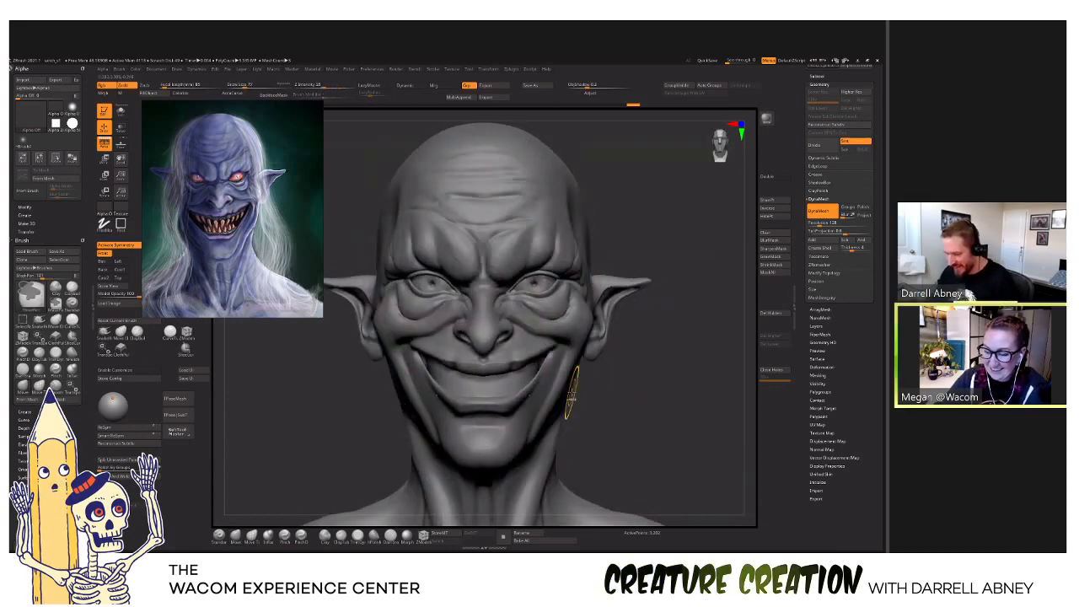
pyautogui.hotkey('shift', 'f')
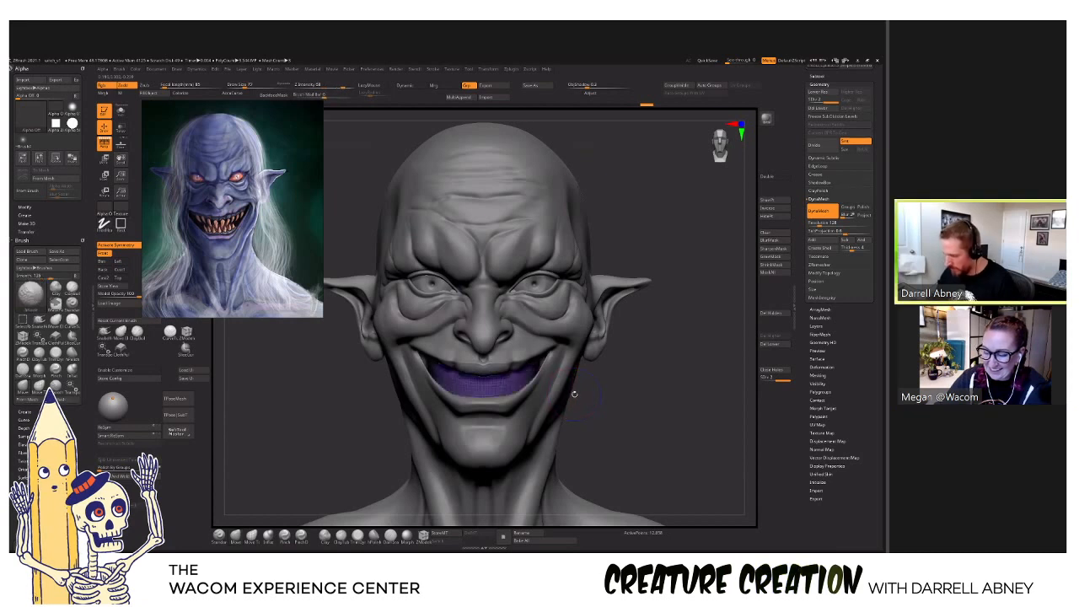
# Raise the mouth cylinder with the transform gizmo so it sits higher behind the upper lip.
pyautogui.moveTo(571, 391)
pyautogui.mouseDown(button='right')
pyautogui.moveTo(573, 376)
pyautogui.moveTo(581, 384)
pyautogui.moveTo(570, 389)
pyautogui.mouseUp(button='right')
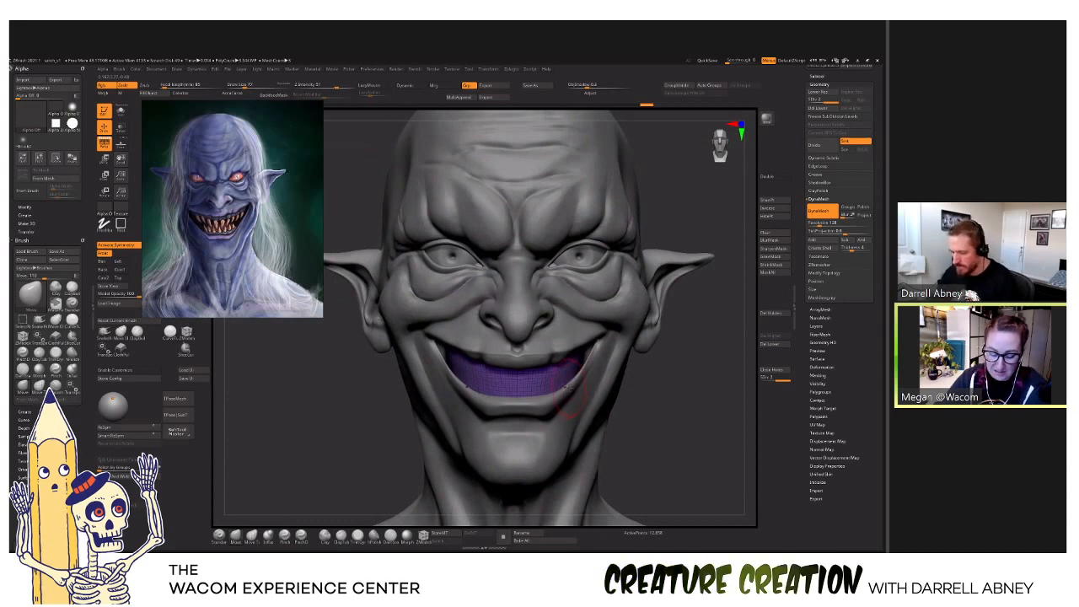
pyautogui.press('w')
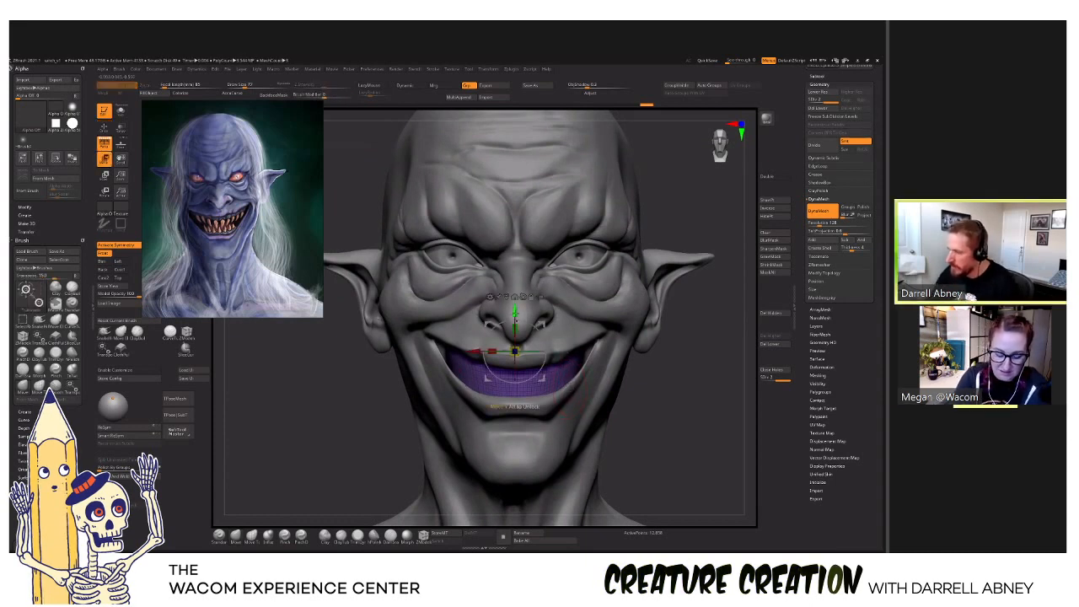
pyautogui.moveTo(515, 312); pyautogui.dragTo(515, 282)
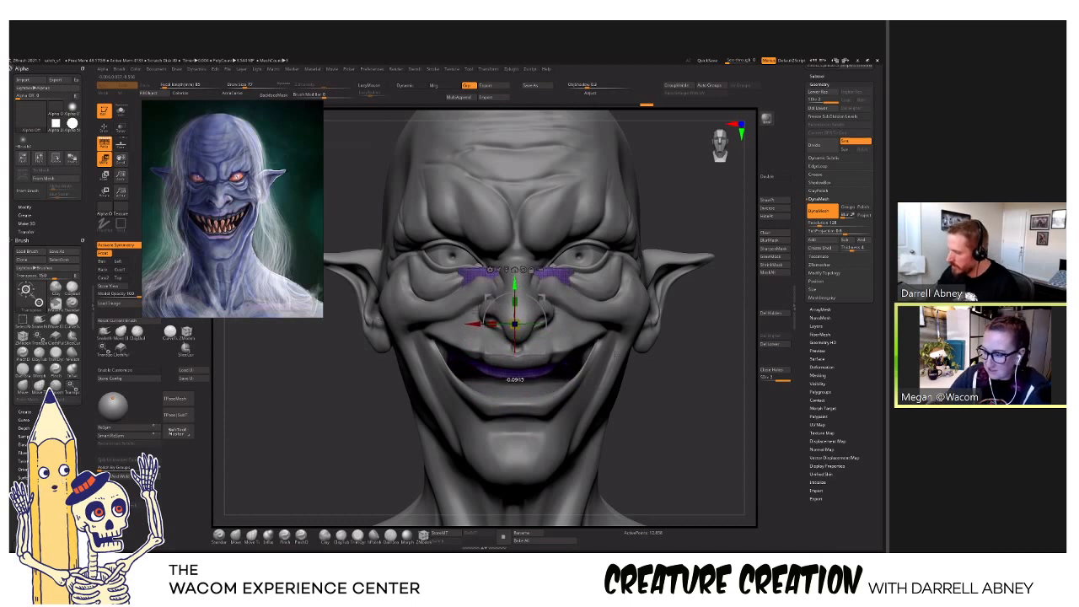
pyautogui.press('q')
pyautogui.moveTo(603, 359); pyautogui.dragTo(606, 359, button='right')
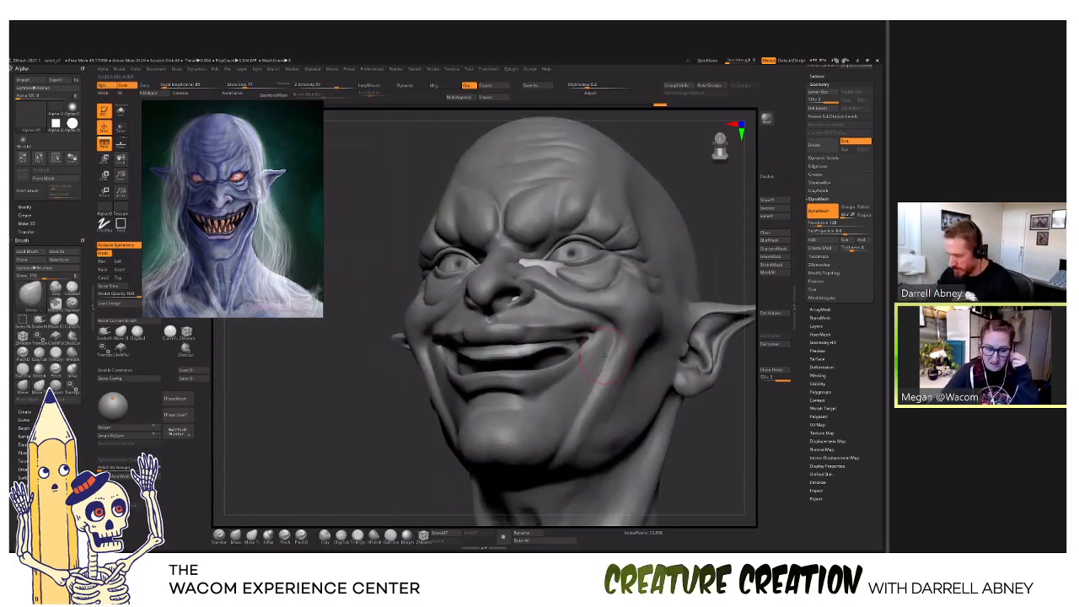
# Isolate the mouth cylinder at its lowest subdivision level and ready a large Move Topological brush, facing it from the front.
pyautogui.press('b')
pyautogui.press('m')
pyautogui.press('t')
pyautogui.press('s')
pyautogui.moveTo(587, 338)
pyautogui.mouseDown()
pyautogui.moveTo(602, 338)
pyautogui.moveTo(592, 314)
pyautogui.mouseUp()
pyautogui.hotkey('alt', 's')
pyautogui.press('s')
pyautogui.press('s')
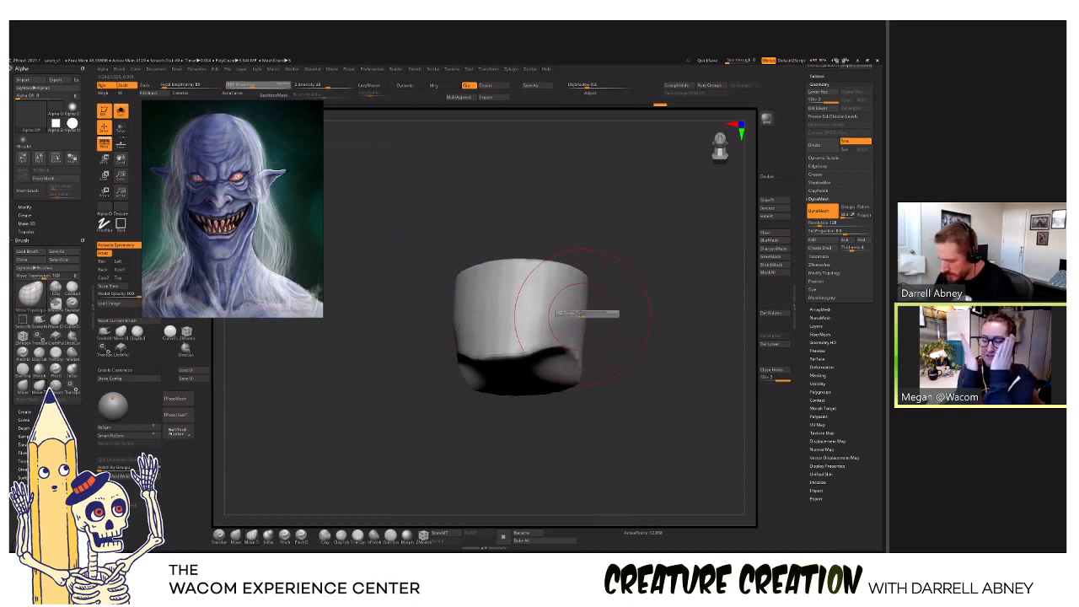
pyautogui.hotkey('shift', 'd')
pyautogui.keyDown('shift'); pyautogui.moveTo(580, 313); pyautogui.dragTo(582, 301, button='right'); pyautogui.keyUp('shift')
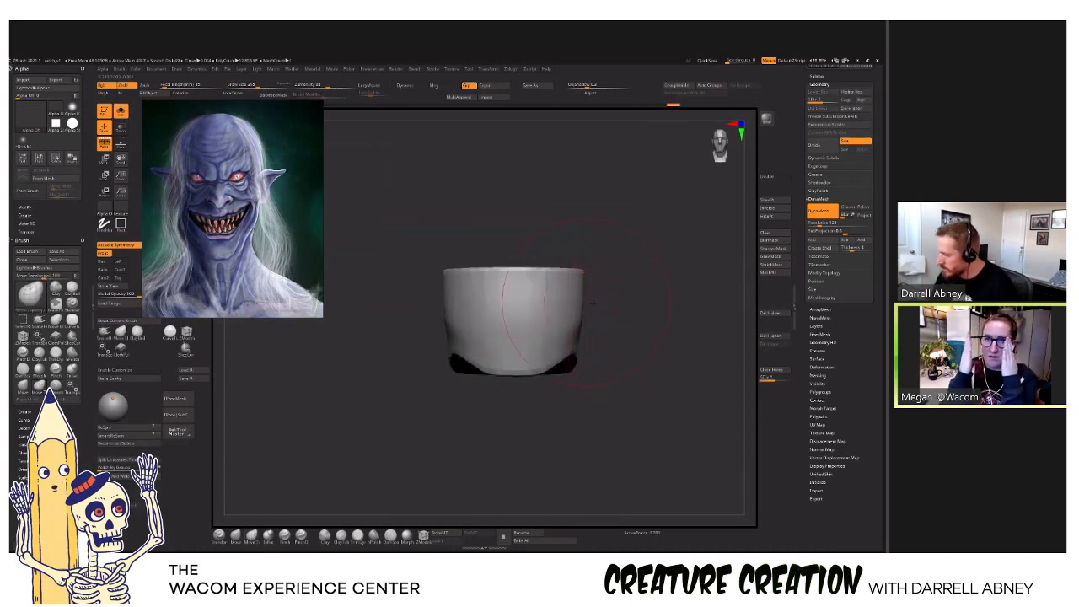
# Widen the cylinder's upper rim and taper its lower part into a rounded bowl shape with the Move Topological brush.
pyautogui.moveTo(582, 289)
pyautogui.mouseDown()
pyautogui.moveTo(595, 284)
pyautogui.moveTo(579, 329)
pyautogui.mouseUp()
pyautogui.press('s')
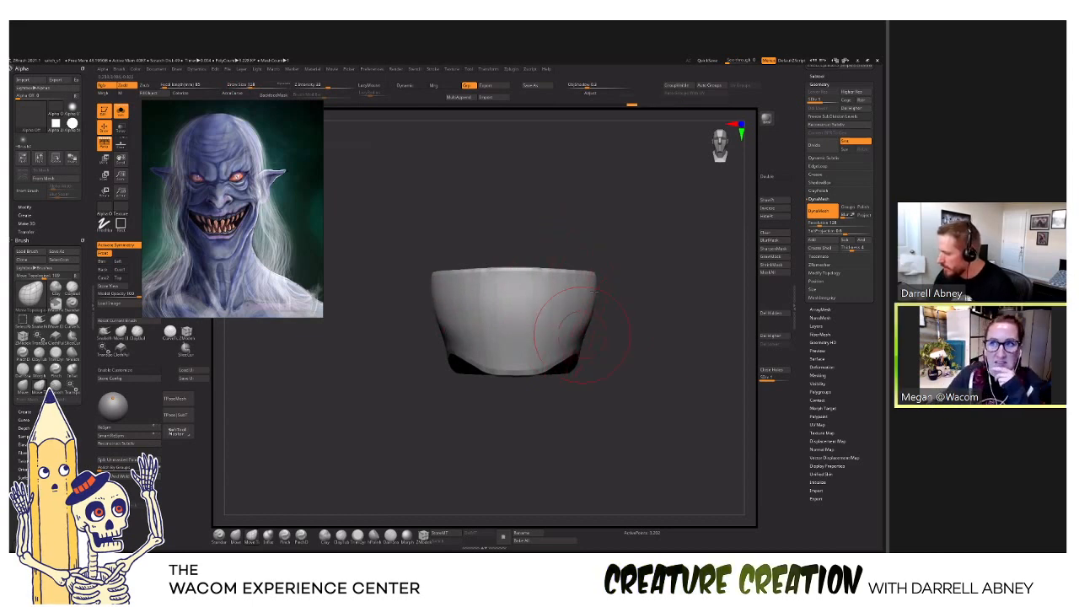
pyautogui.press('s')
pyautogui.moveTo(583, 335)
pyautogui.mouseDown()
pyautogui.moveTo(609, 367)
pyautogui.moveTo(542, 365)
pyautogui.mouseUp()
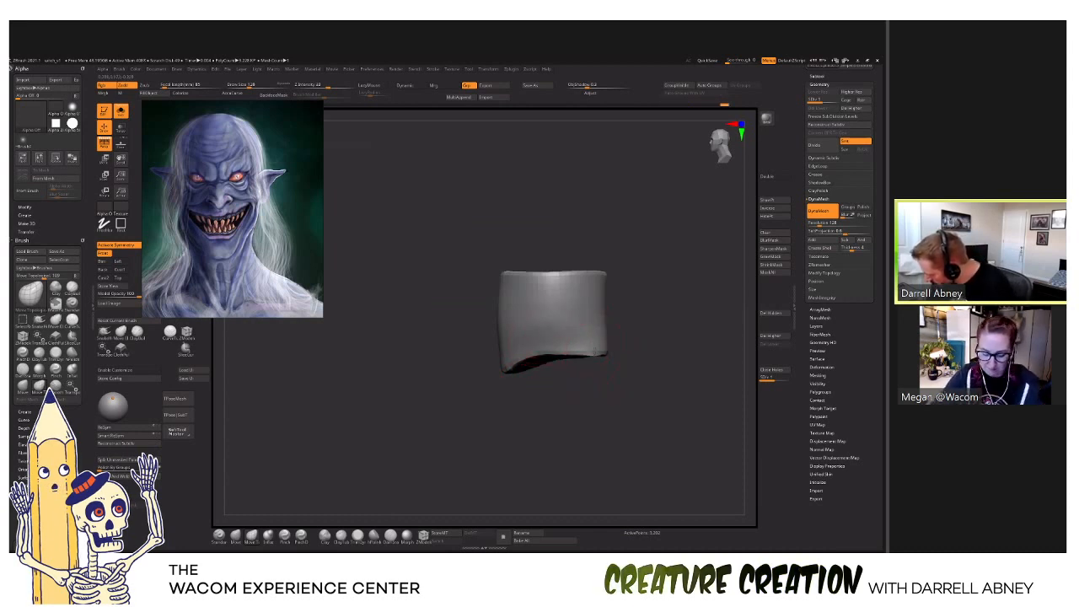
pyautogui.moveTo(590, 364)
pyautogui.mouseDown()
pyautogui.moveTo(606, 353)
pyautogui.moveTo(589, 375)
pyautogui.mouseUp()
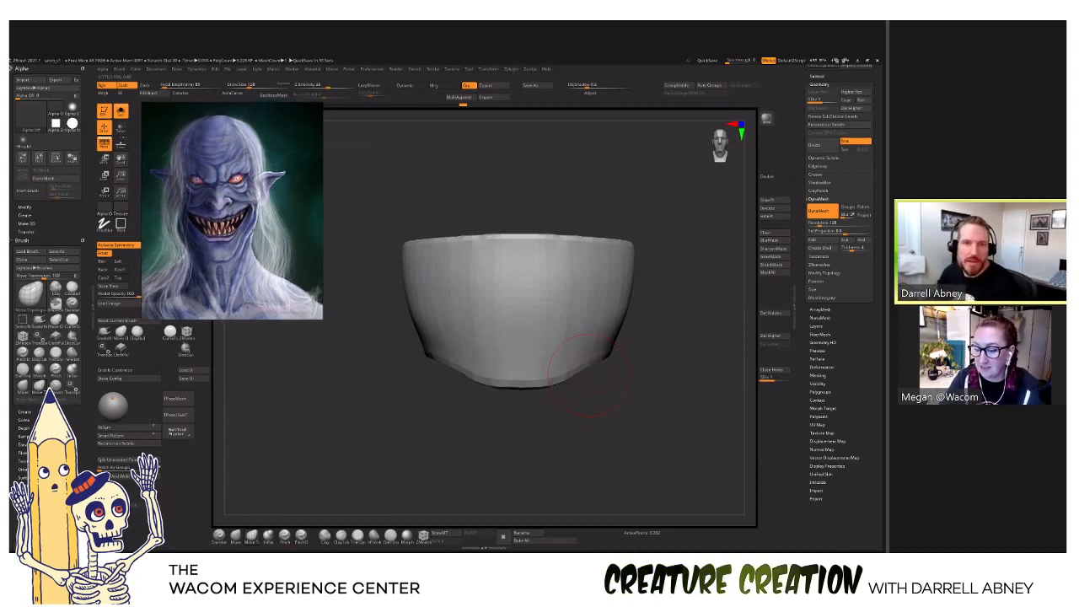
# Switch to the IrfanView reference sheet and study how the teeth sit behind the lips in the smiling photos, then return to ZBrush.
pyautogui.hotkey('alt', 'Tab')
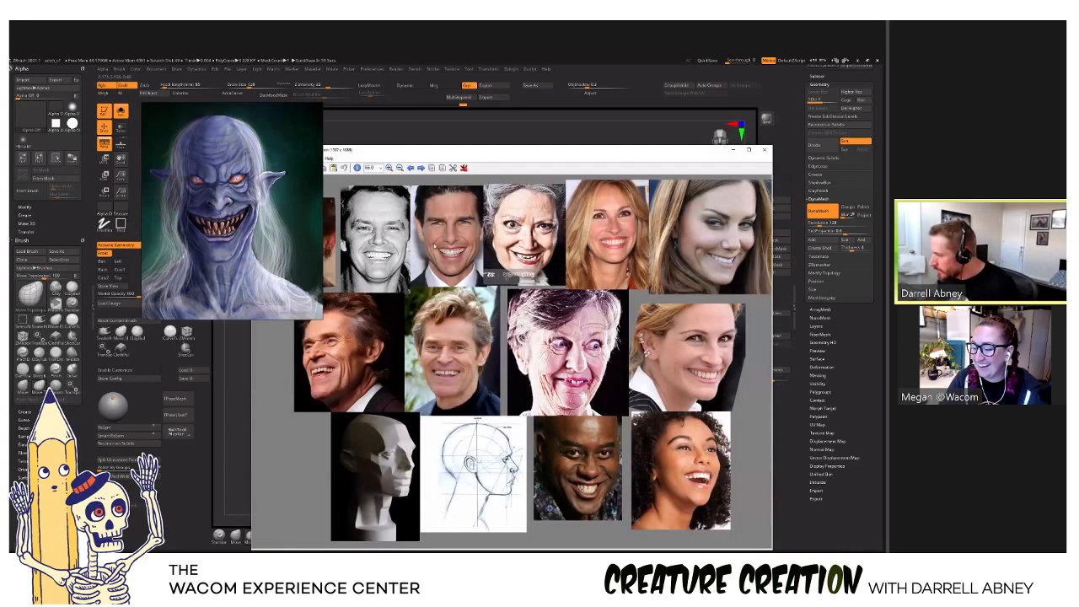
pyautogui.scroll(5, 485, 274)
pyautogui.moveTo(433, 323); pyautogui.dragTo(475, 343)
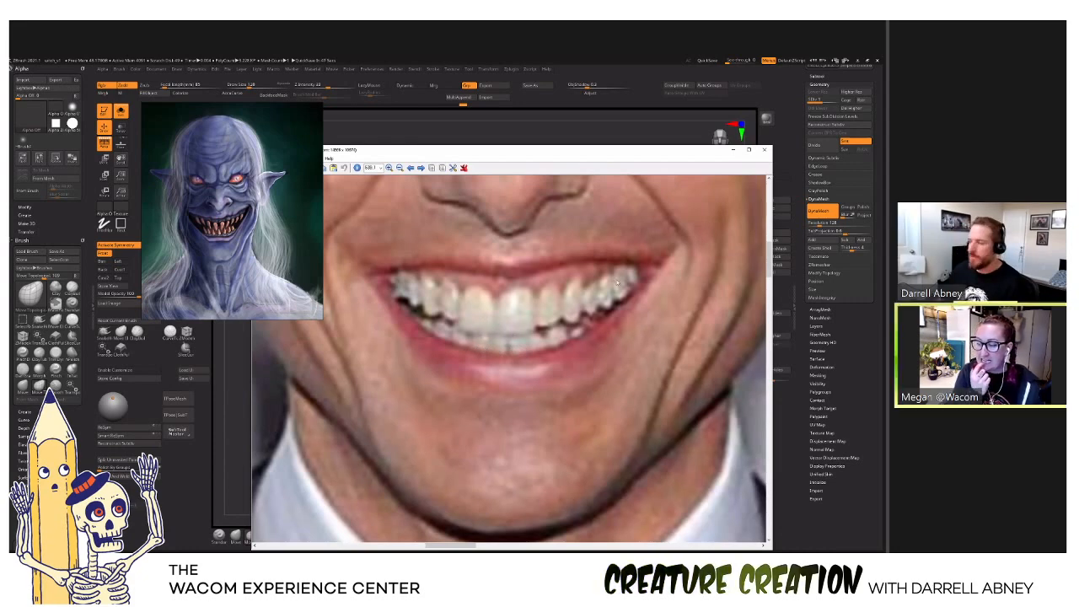
pyautogui.hotkey('ctrl', 'h')
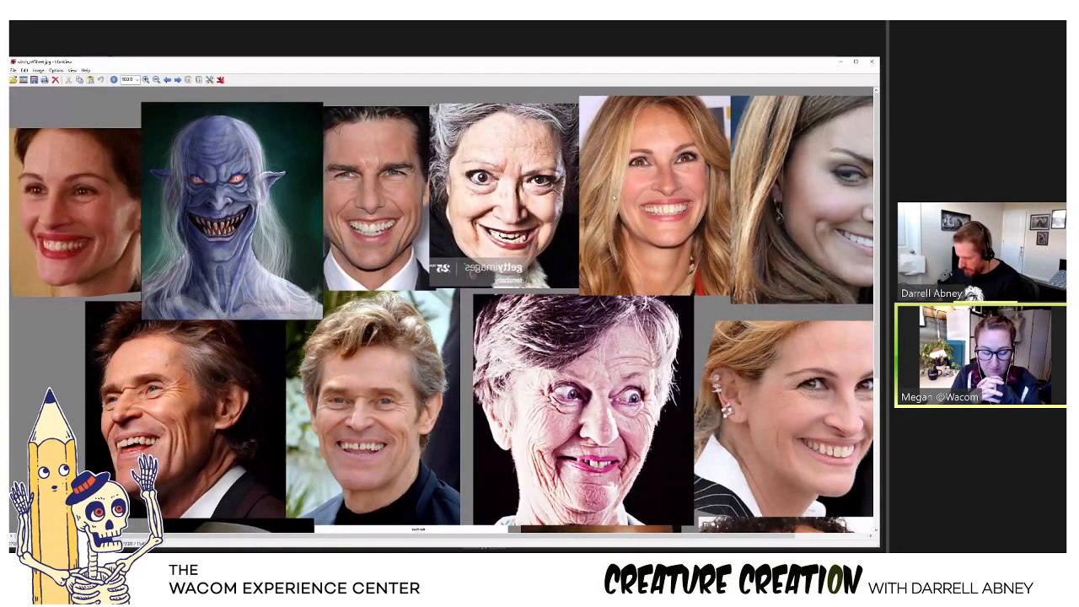
pyautogui.moveTo(539, 61); pyautogui.dragTo(537, 256)
pyautogui.click(621, 253)
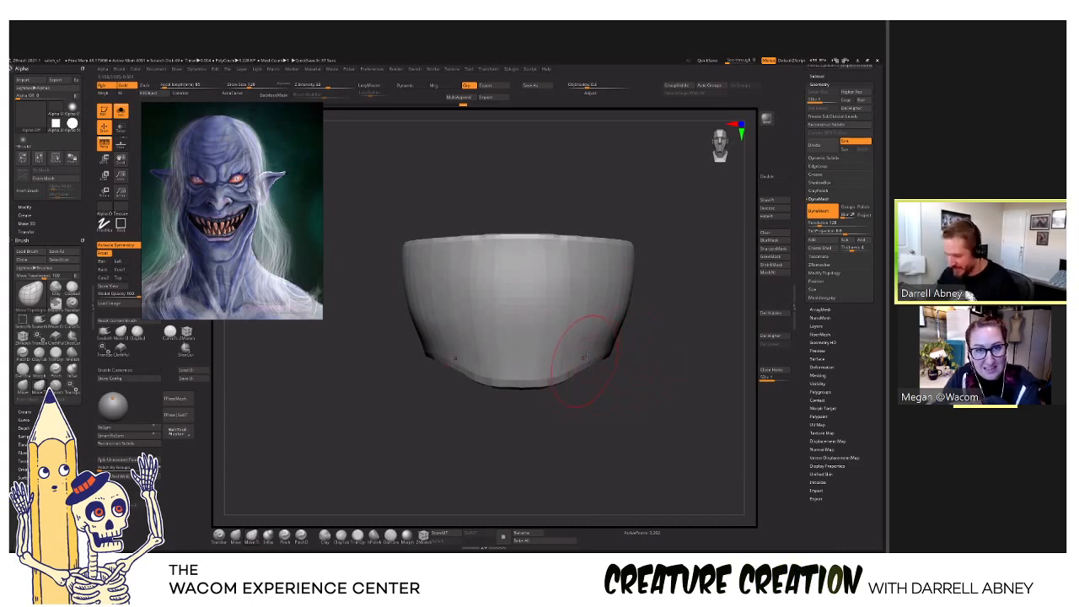
# Show the head, round the mouth cylinder's lower sides to fit behind the lips, and isolate it again.
pyautogui.hotkey('alt', 'shift', 's')
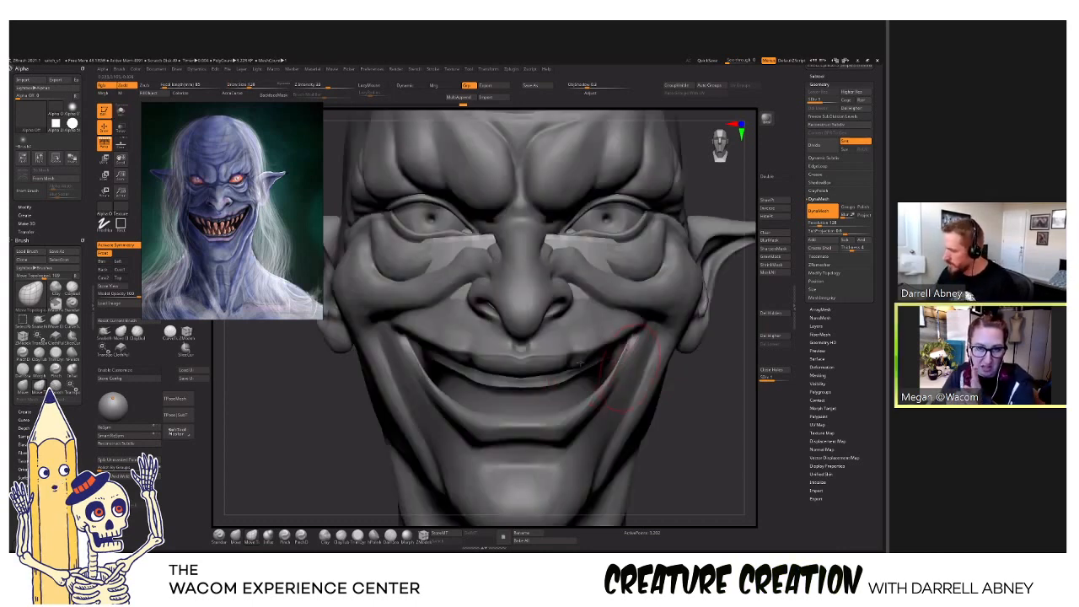
pyautogui.moveTo(594, 363); pyautogui.dragTo(589, 372)
pyautogui.moveTo(587, 371)
pyautogui.keyDown('ctrl'); pyautogui.mouseDown(button='right')
pyautogui.moveTo(575, 358)
pyautogui.moveTo(533, 356)
pyautogui.moveTo(582, 354)
pyautogui.moveTo(548, 355)
pyautogui.moveTo(606, 336)
pyautogui.moveTo(591, 332)
pyautogui.mouseUp(button='right'); pyautogui.keyUp('ctrl')
pyautogui.hotkey('alt', 's')
pyautogui.hotkey('alt', 's')
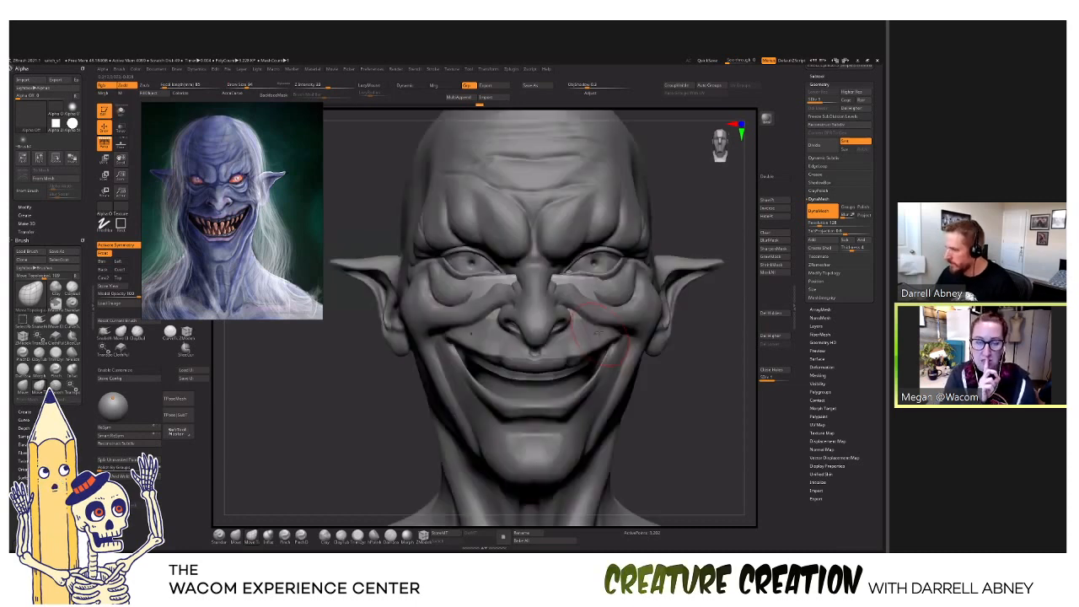
pyautogui.hotkey('alt', 's')
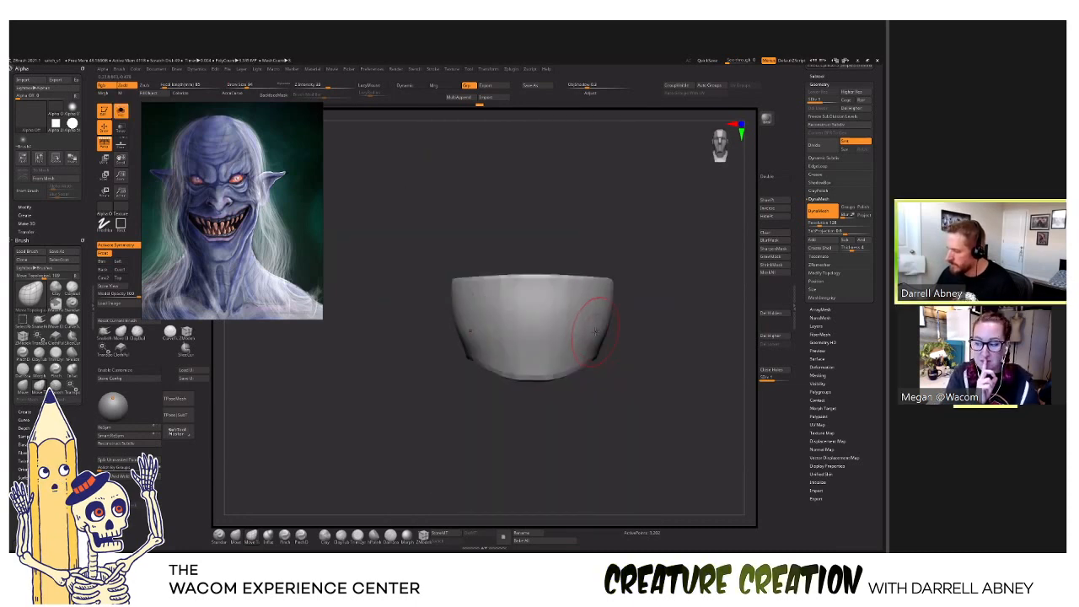
# Lower the mouth cylinder's upper rim, toggling the head's visibility to check the fit behind the lips.
pyautogui.moveTo(591, 328); pyautogui.dragTo(566, 325, button='right')
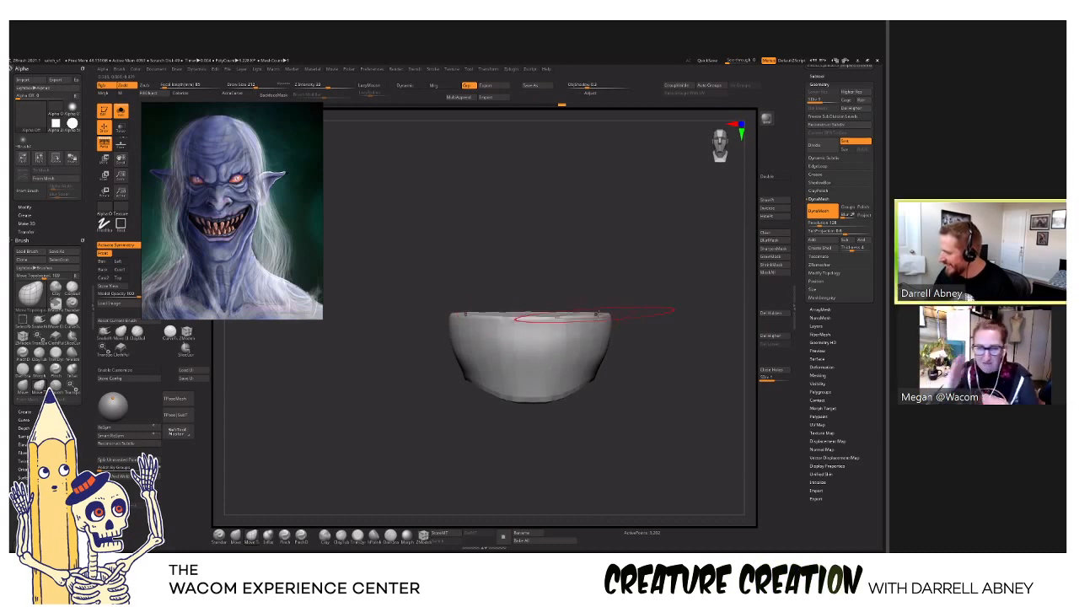
pyautogui.keyDown('ctrl'); pyautogui.keyDown('shift'); pyautogui.click(600, 314); pyautogui.keyUp('shift'); pyautogui.keyUp('ctrl')
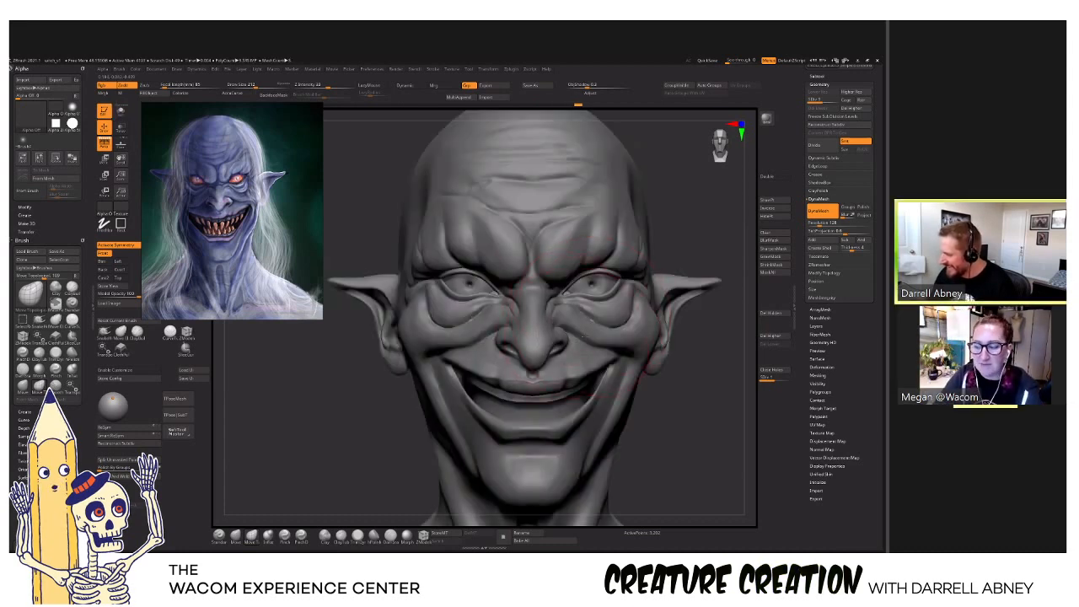
pyautogui.keyDown('ctrl'); pyautogui.keyDown('shift'); pyautogui.click(595, 331); pyautogui.keyUp('shift'); pyautogui.keyUp('ctrl')
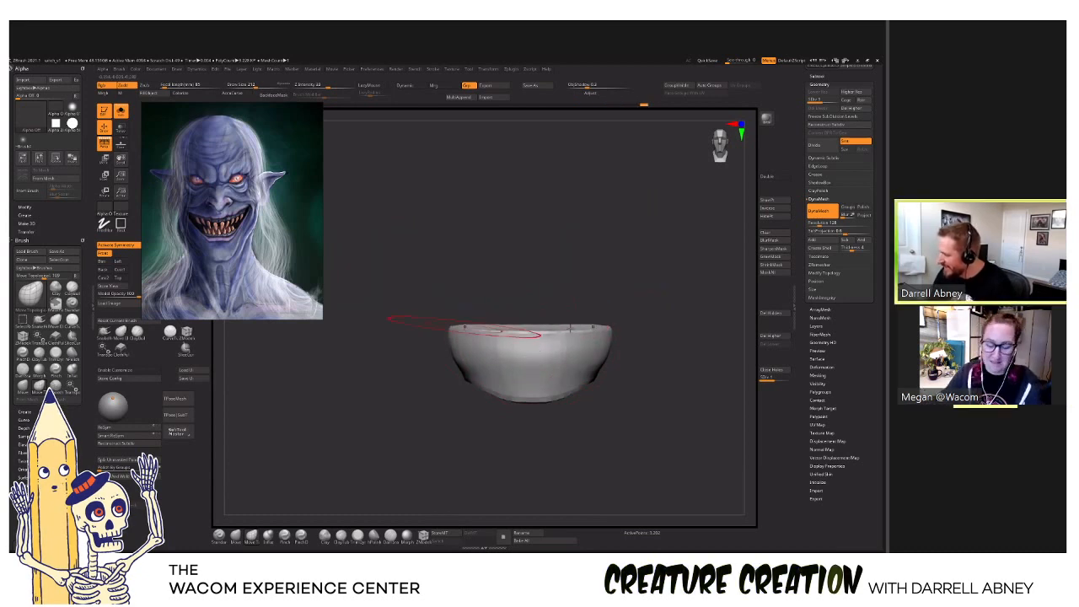
pyautogui.keyDown('ctrl'); pyautogui.keyDown('shift'); pyautogui.click(587, 323); pyautogui.keyUp('shift'); pyautogui.keyUp('ctrl')
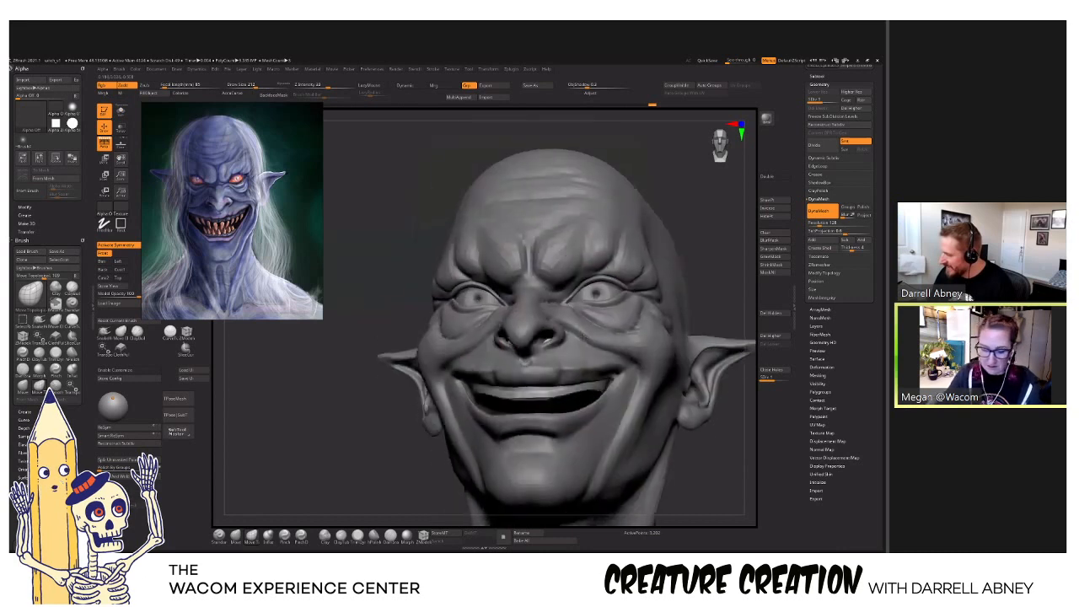
pyautogui.keyDown('ctrl'); pyautogui.keyDown('shift'); pyautogui.click(570, 331); pyautogui.keyUp('shift'); pyautogui.keyUp('ctrl')
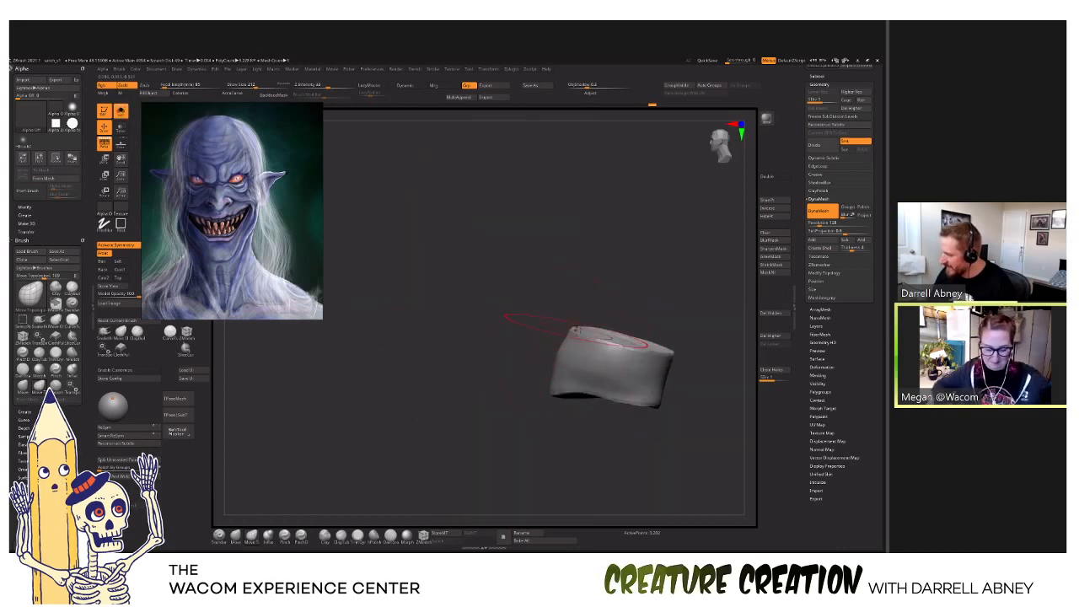
# Reshape the mouth cylinder's lower edge and corners from the side, and show the full head again.
pyautogui.moveTo(571, 331); pyautogui.dragTo(576, 363)
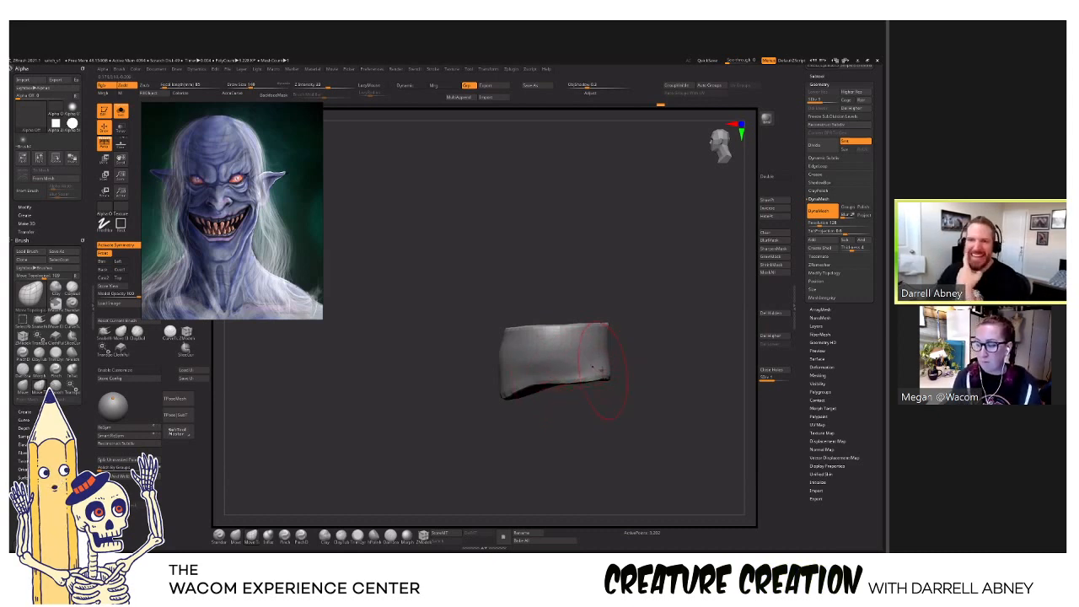
pyautogui.moveTo(607, 381)
pyautogui.mouseDown()
pyautogui.moveTo(579, 394)
pyautogui.moveTo(502, 386)
pyautogui.mouseUp()
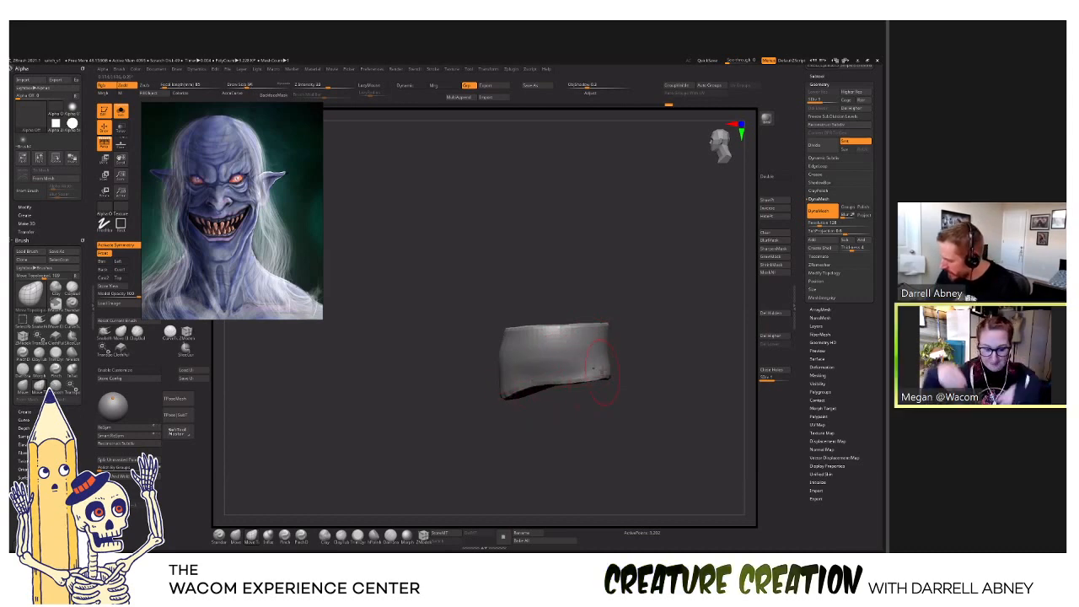
pyautogui.keyDown('shift'); pyautogui.moveTo(540, 422); pyautogui.dragTo(591, 368); pyautogui.keyUp('shift')
pyautogui.hotkey('alt', 's')
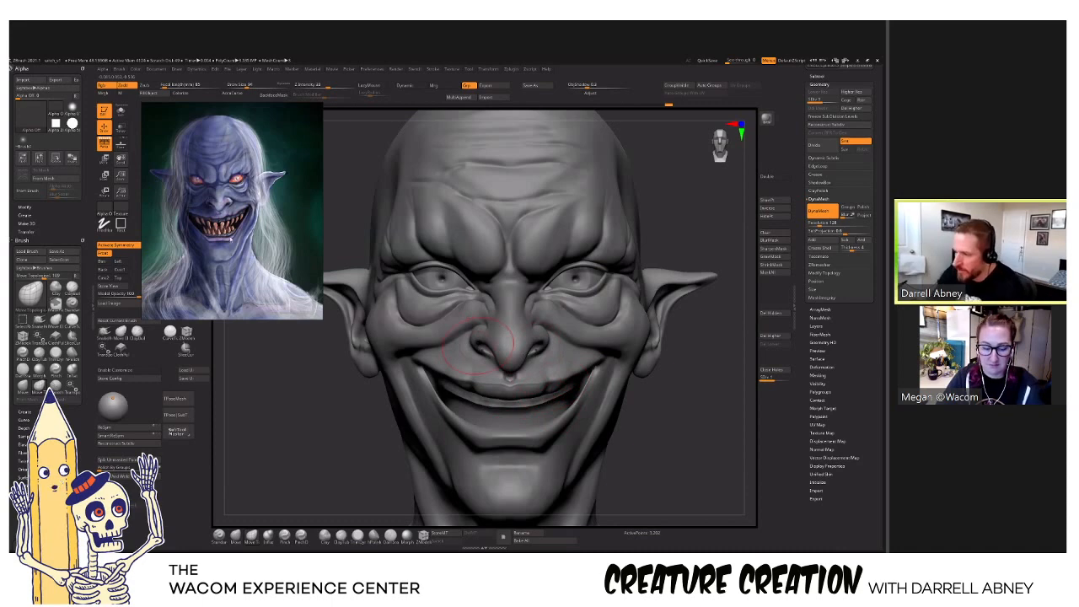
# Drop the head to a lower subdivision level and adjust the inner edge of the upper lip from below with Move Topological.
pyautogui.moveTo(563, 371); pyautogui.dragTo(409, 401, button='right')
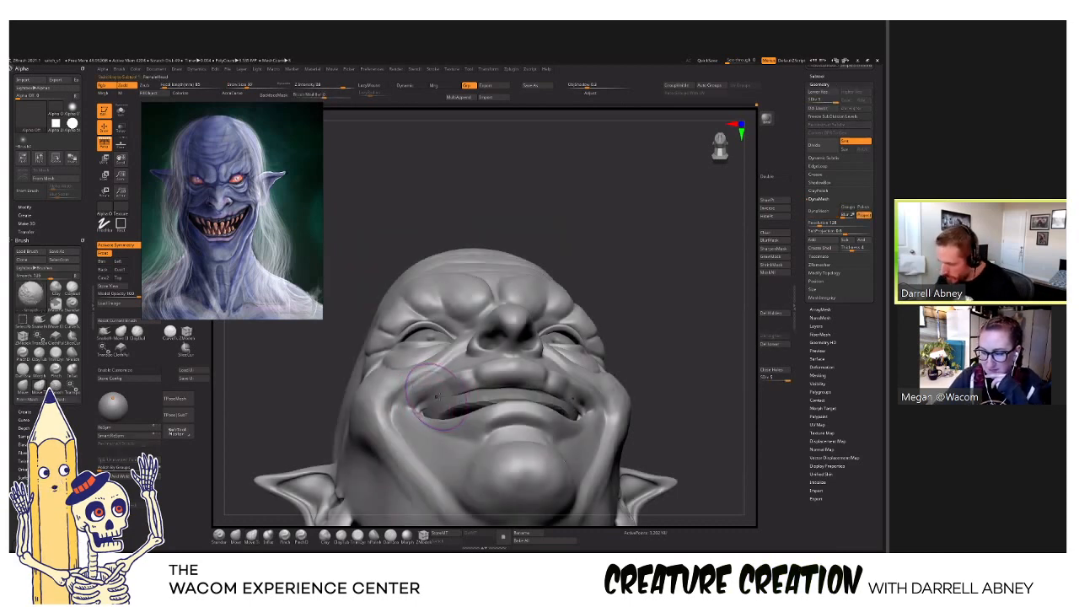
pyautogui.hotkey('shift', 'd')
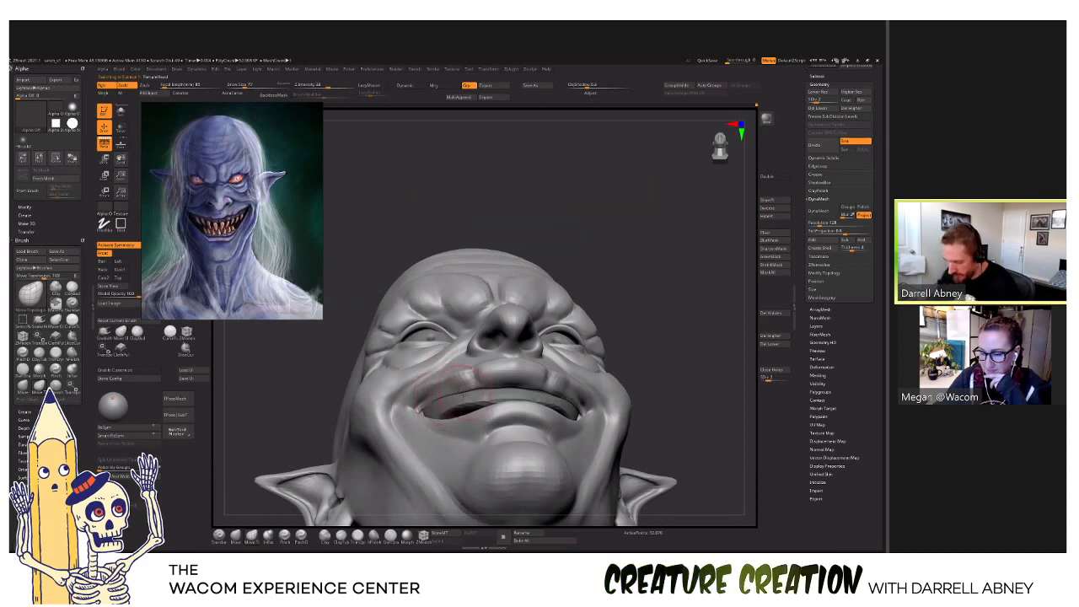
pyautogui.moveTo(463, 397); pyautogui.dragTo(503, 390, button='right')
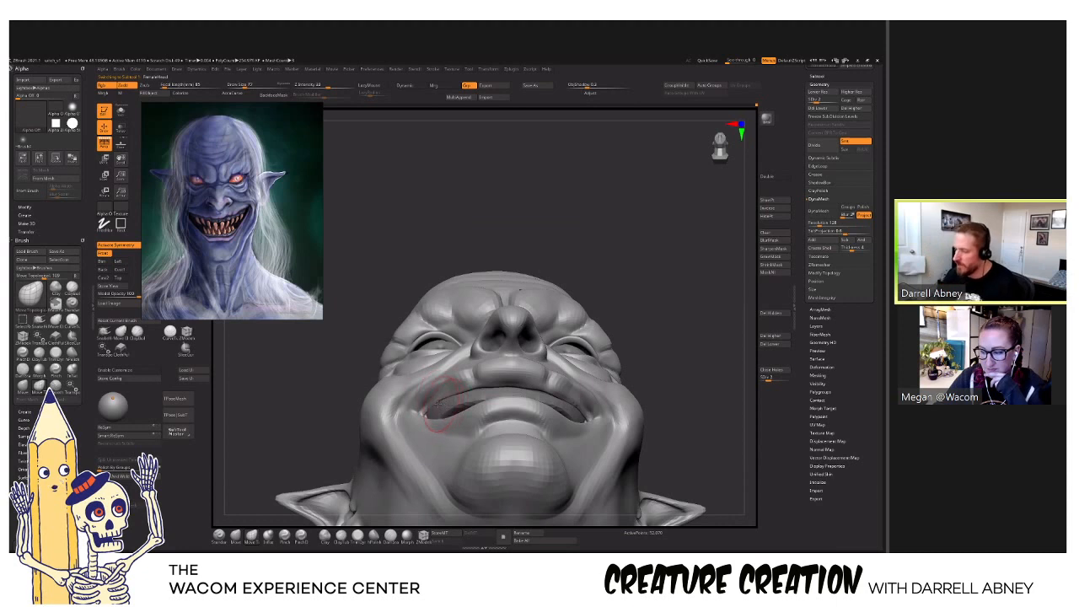
pyautogui.moveTo(428, 409); pyautogui.dragTo(479, 386, button='right')
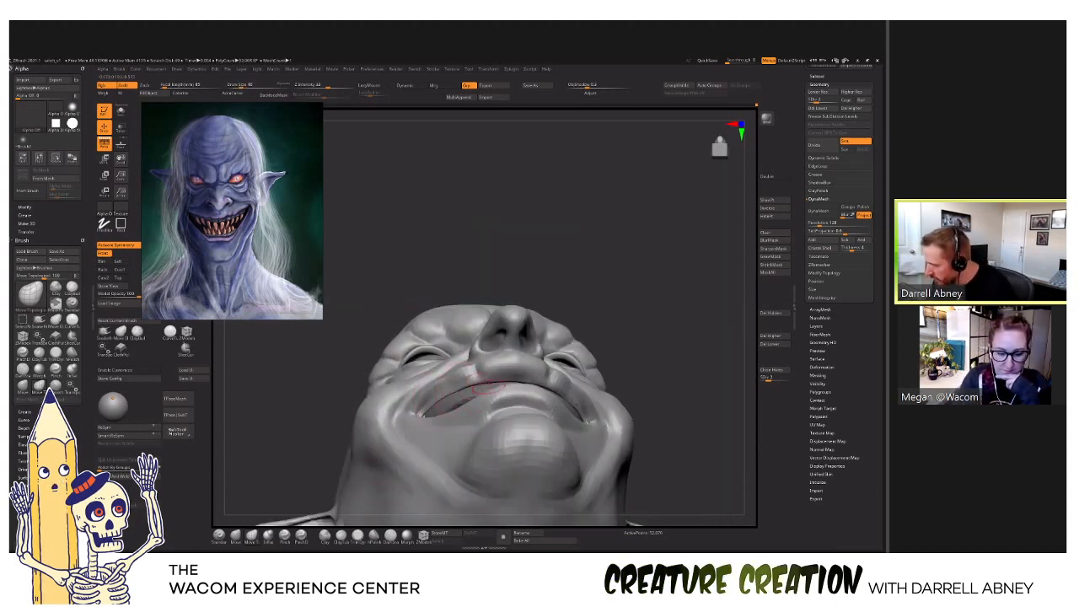
pyautogui.moveTo(479, 386)
pyautogui.mouseDown(button='right')
pyautogui.moveTo(495, 390)
pyautogui.moveTo(480, 377)
pyautogui.mouseUp(button='right')
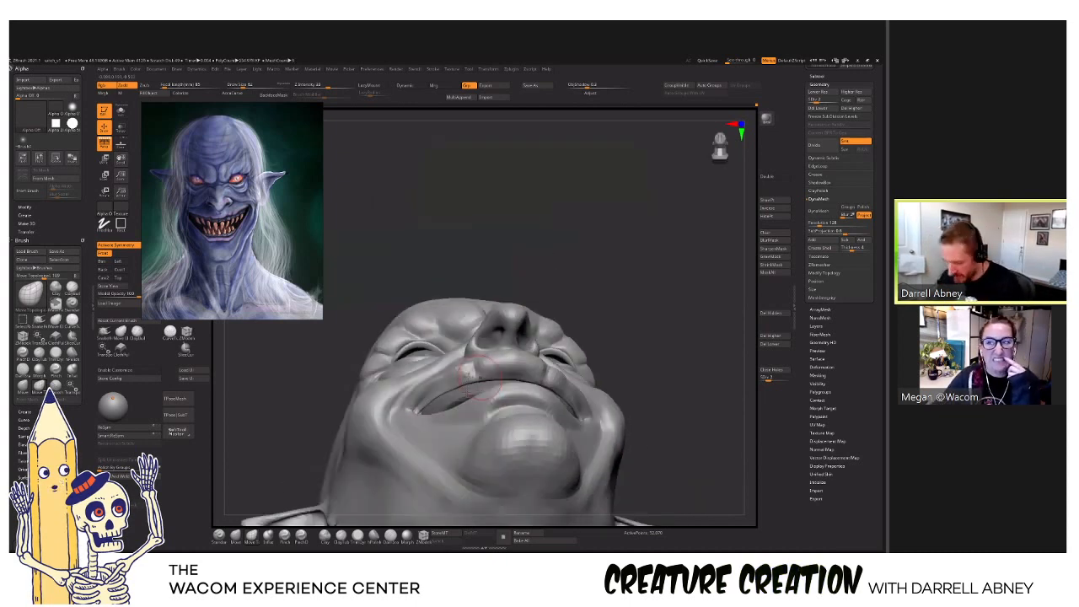
pyautogui.press(']')
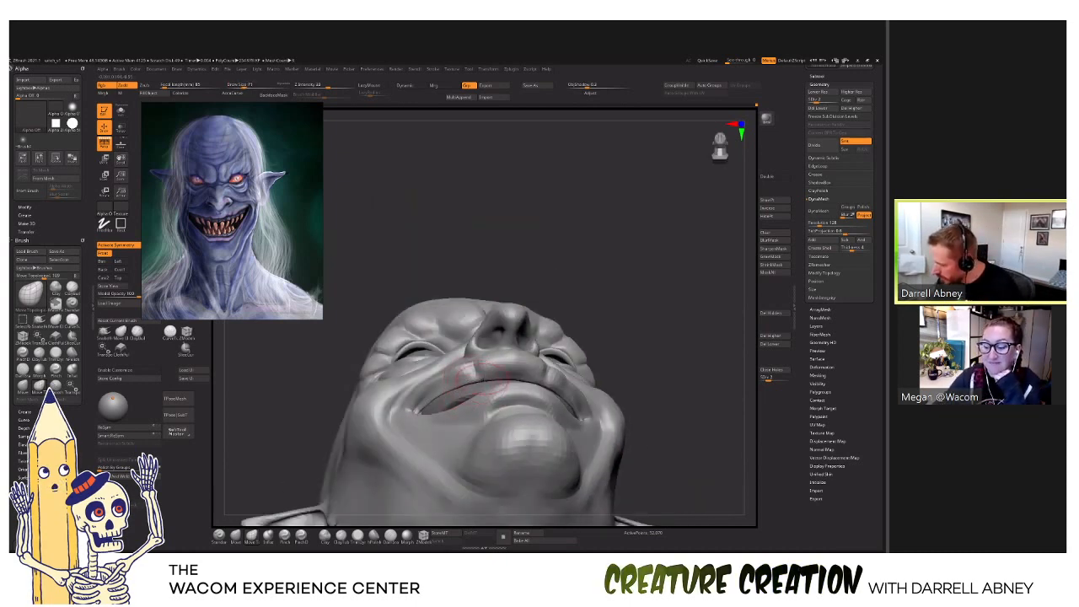
pyautogui.moveTo(473, 385); pyautogui.dragTo(474, 379)
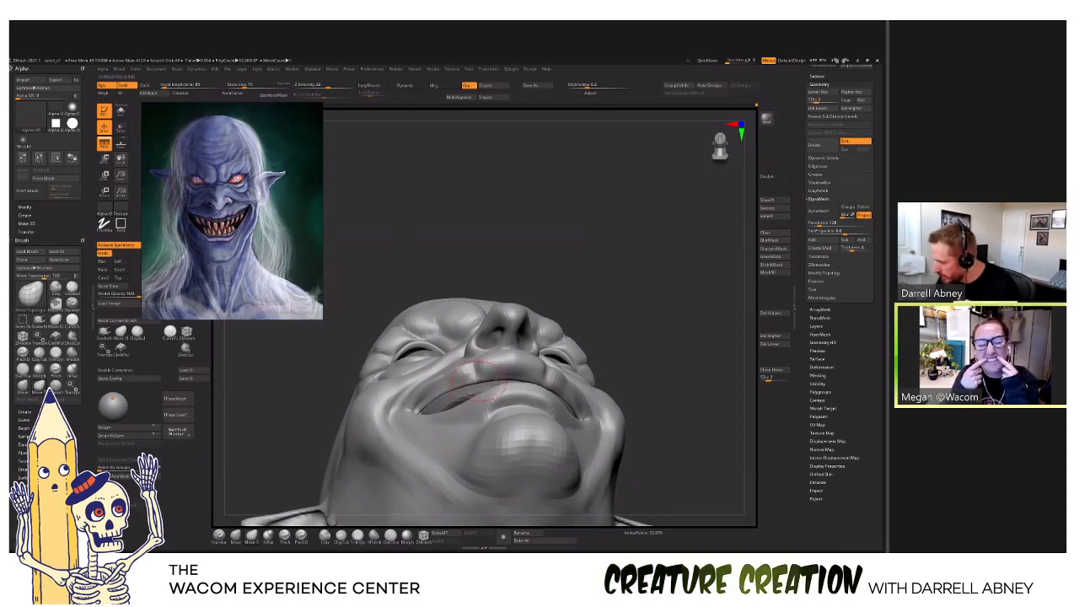
pyautogui.hotkey('ctrl', 'z')
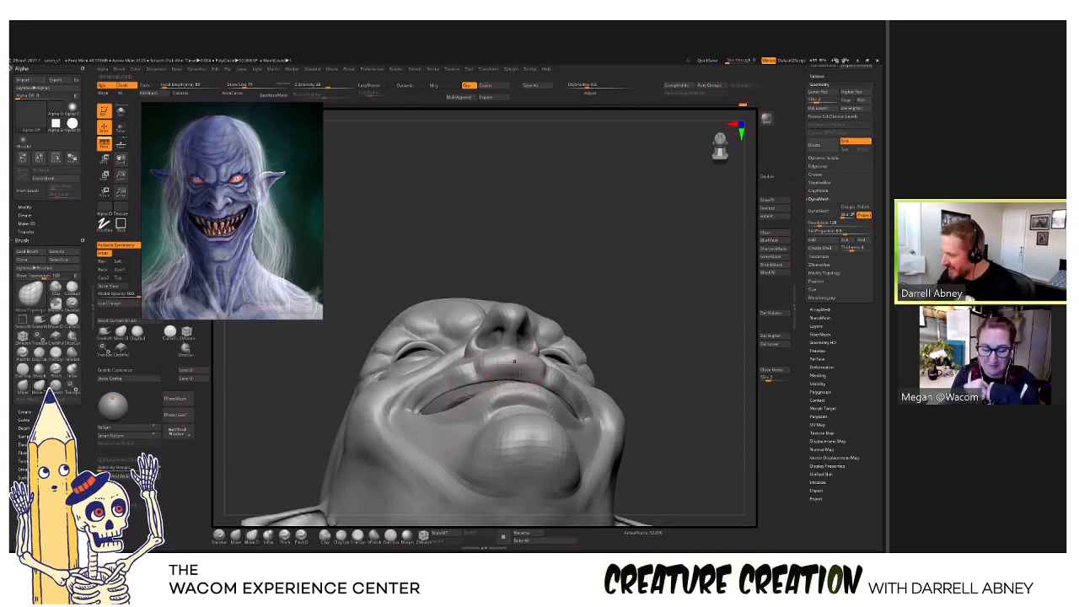
# Build up and smooth the corners of the mouth with the Inflat brush.
pyautogui.moveTo(514, 361); pyautogui.dragTo(515, 371, button='right')
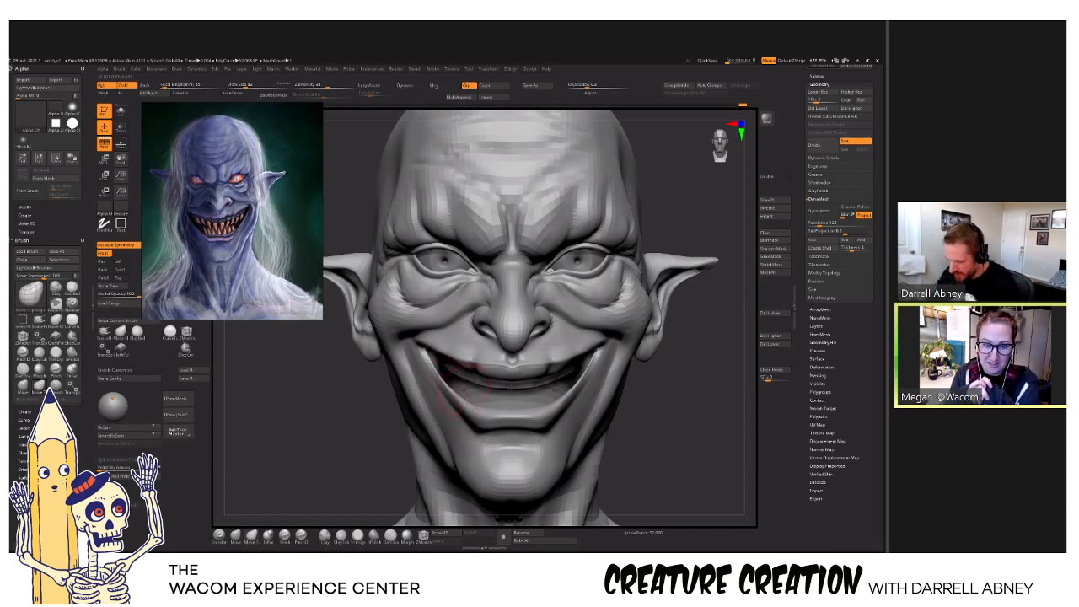
pyautogui.moveTo(590, 376)
pyautogui.mouseDown(button='right')
pyautogui.moveTo(569, 354)
pyautogui.moveTo(581, 388)
pyautogui.mouseUp(button='right')
pyautogui.press('b')
pyautogui.press('i')
pyautogui.press('n')
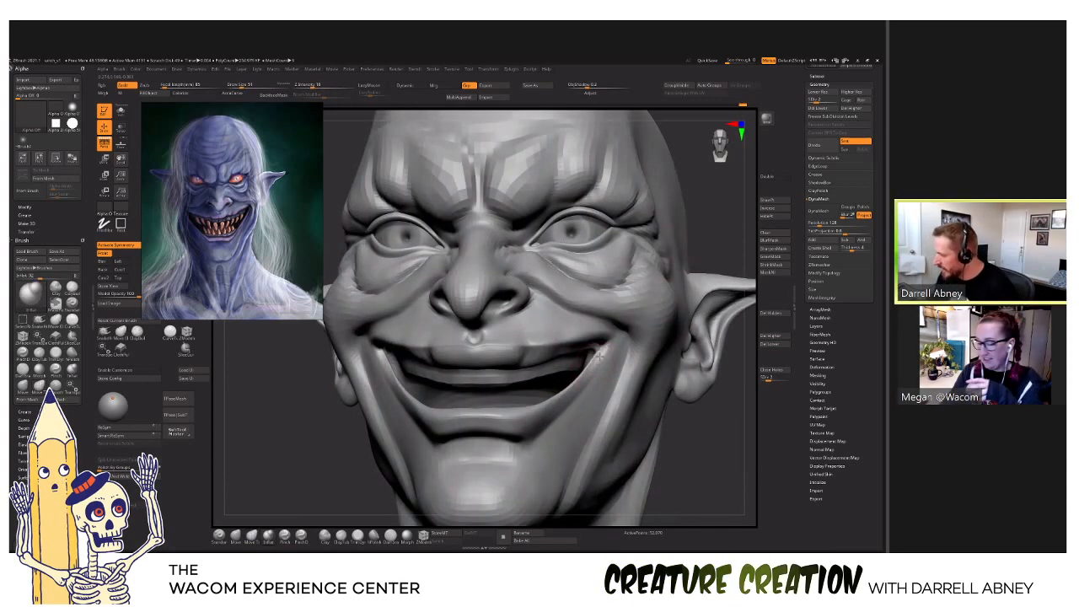
pyautogui.moveTo(599, 350); pyautogui.dragTo(604, 351, button='right')
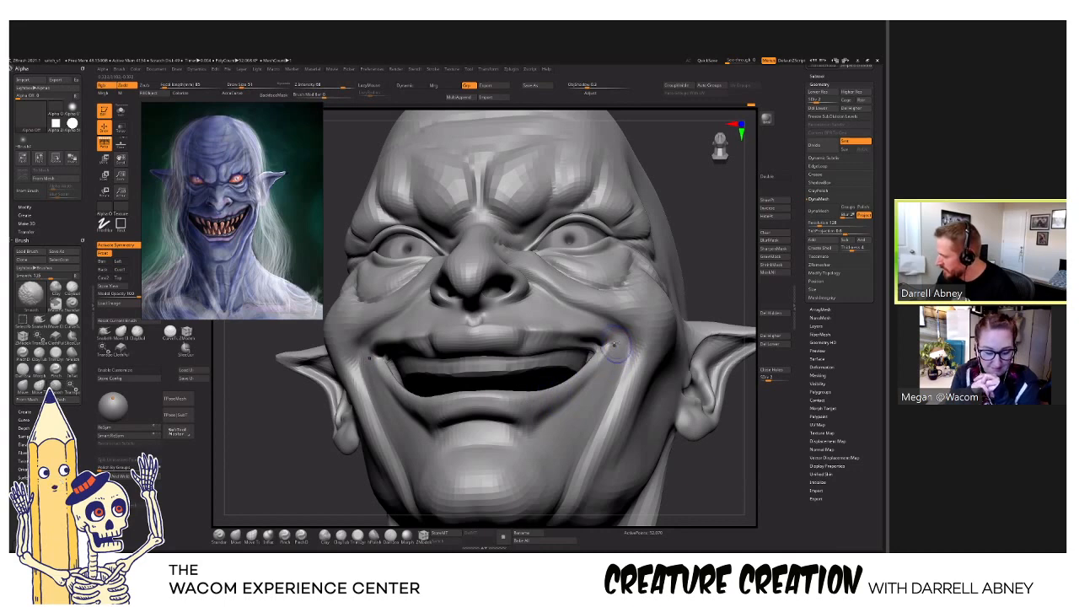
# Refine the corners of the head's mouth and the nearby upper lip edge from front and three-quarter views.
pyautogui.moveTo(621, 341)
pyautogui.mouseDown(button='right')
pyautogui.moveTo(609, 367)
pyautogui.moveTo(683, 327)
pyautogui.mouseUp(button='right')
pyautogui.moveTo(590, 356); pyautogui.dragTo(420, 334, button='right')
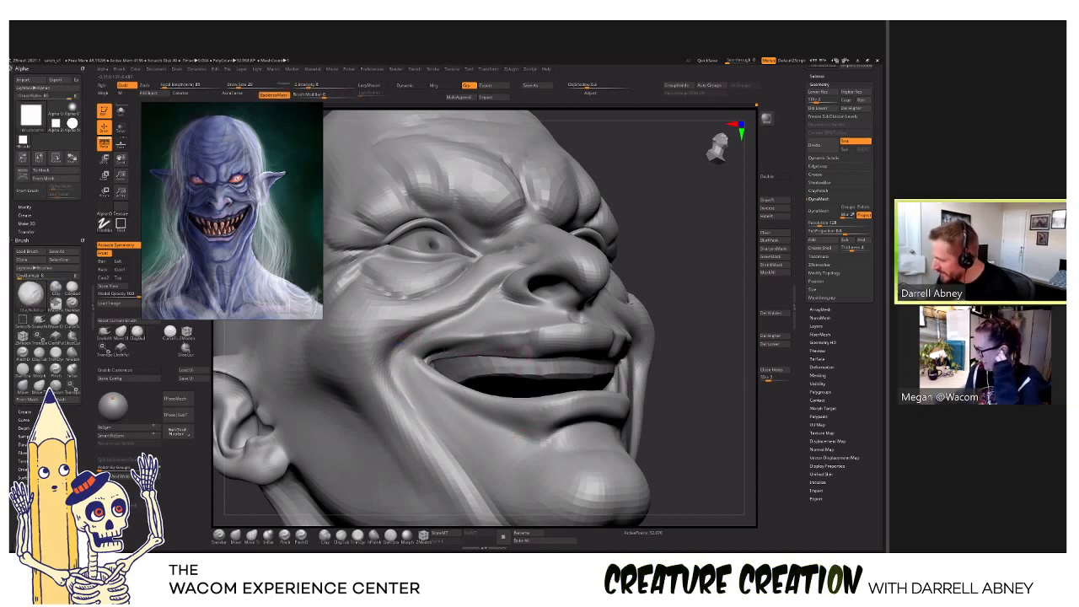
pyautogui.moveTo(450, 352); pyautogui.dragTo(442, 350, button='right')
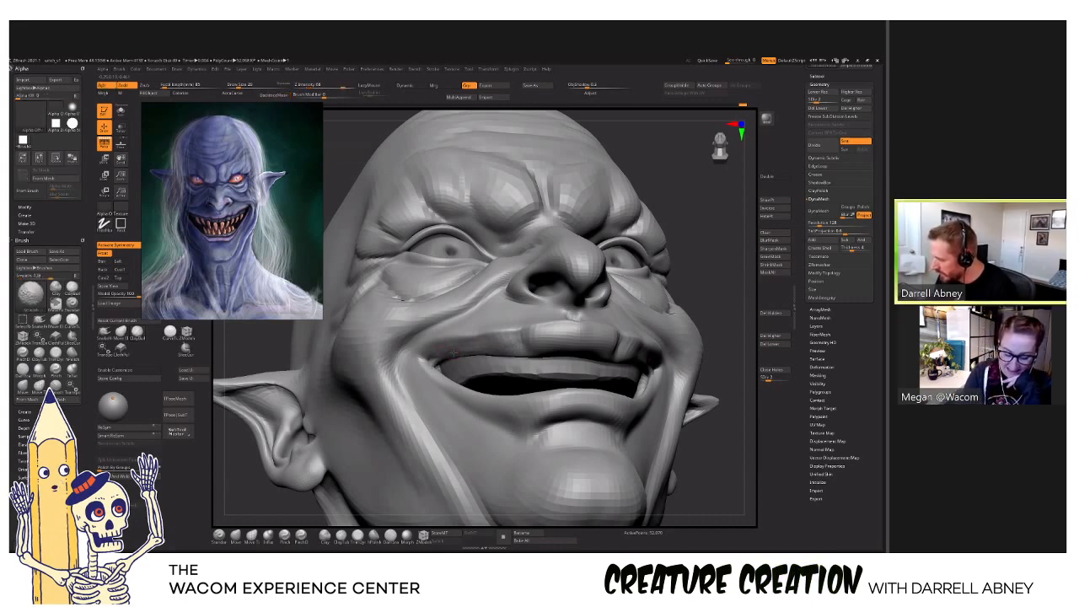
pyautogui.moveTo(448, 353); pyautogui.dragTo(383, 397, button='right')
# Reshape the rear lower corners of the mouth cylinder with Move Topological, toggling solo display to check its fit behind the lips.
pyautogui.keyDown('ctrl'); pyautogui.moveTo(662, 409); pyautogui.dragTo(590, 363, button='right'); pyautogui.keyUp('ctrl')
pyautogui.keyDown('alt'); pyautogui.click(579, 346); pyautogui.keyUp('alt')
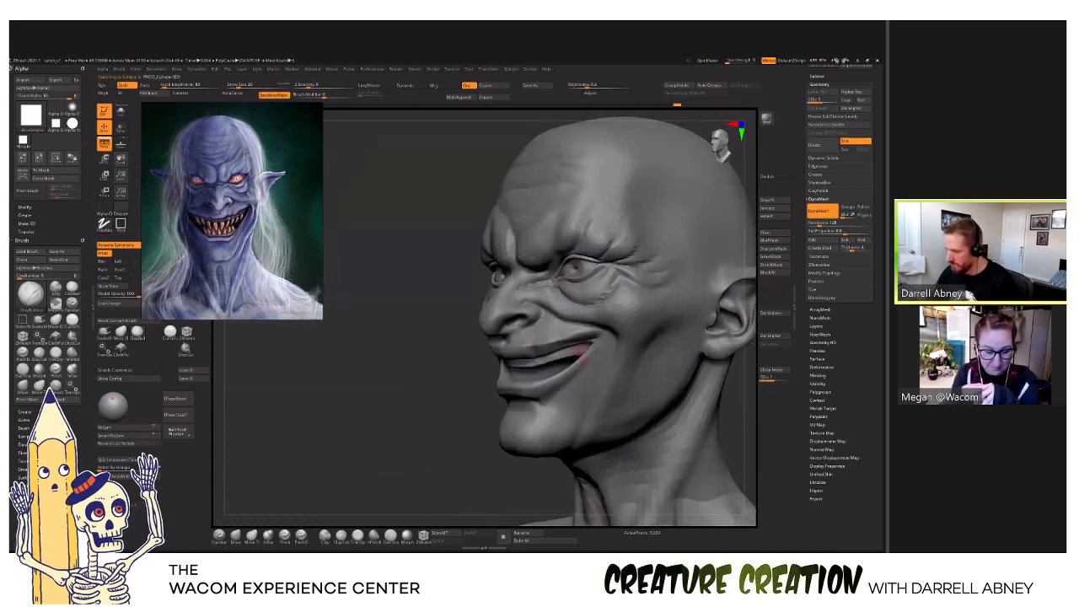
pyautogui.press('b')
pyautogui.press('m')
pyautogui.press('t')
pyautogui.hotkey('alt', 's')
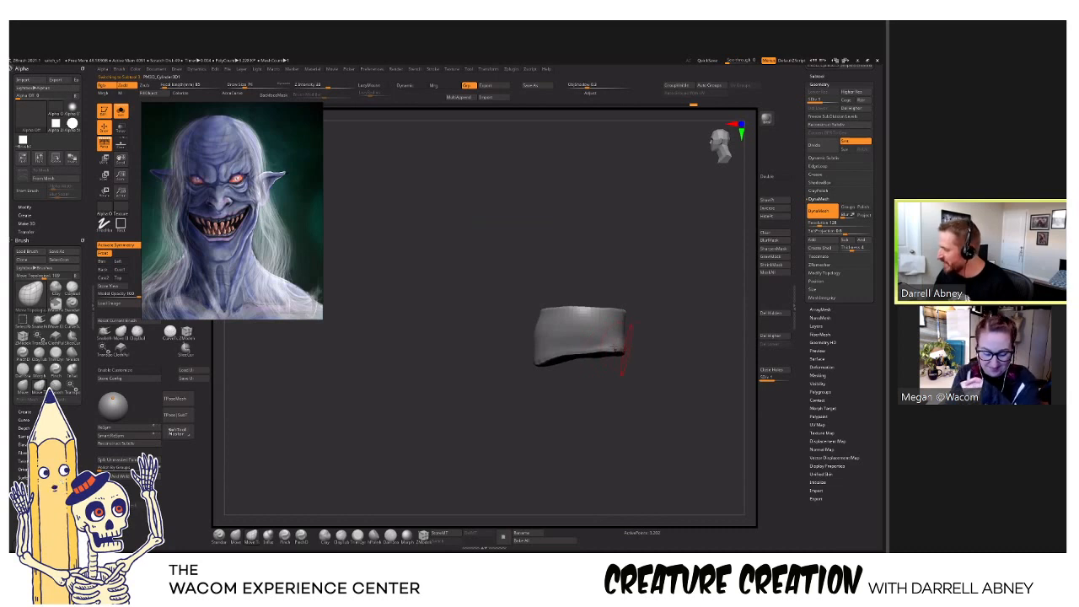
pyautogui.hotkey('alt', 's')
pyautogui.moveTo(620, 346); pyautogui.dragTo(581, 350, button='right')
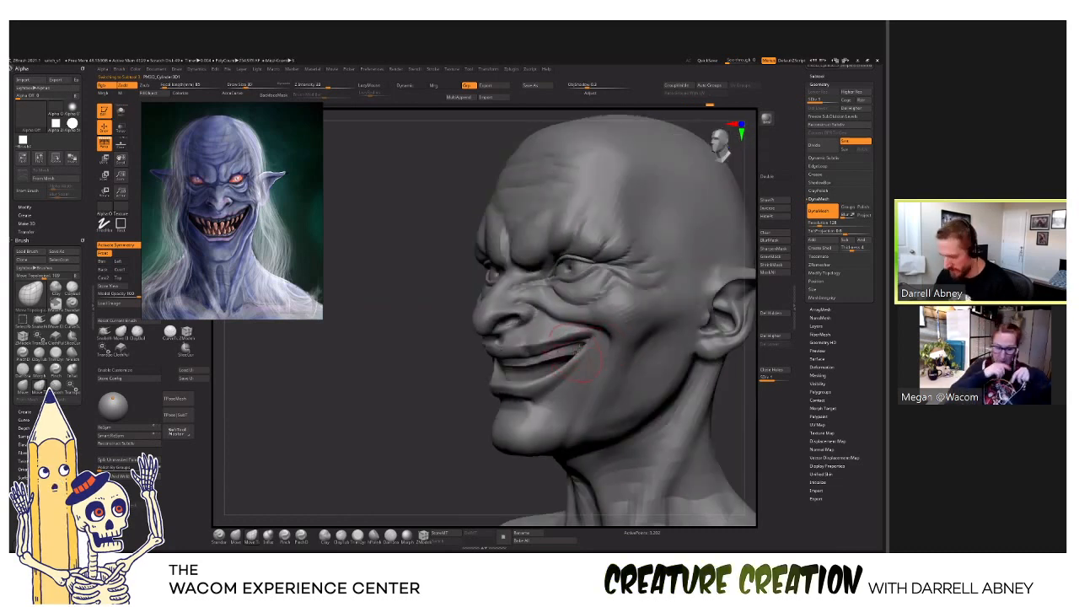
pyautogui.hotkey('alt', 's')
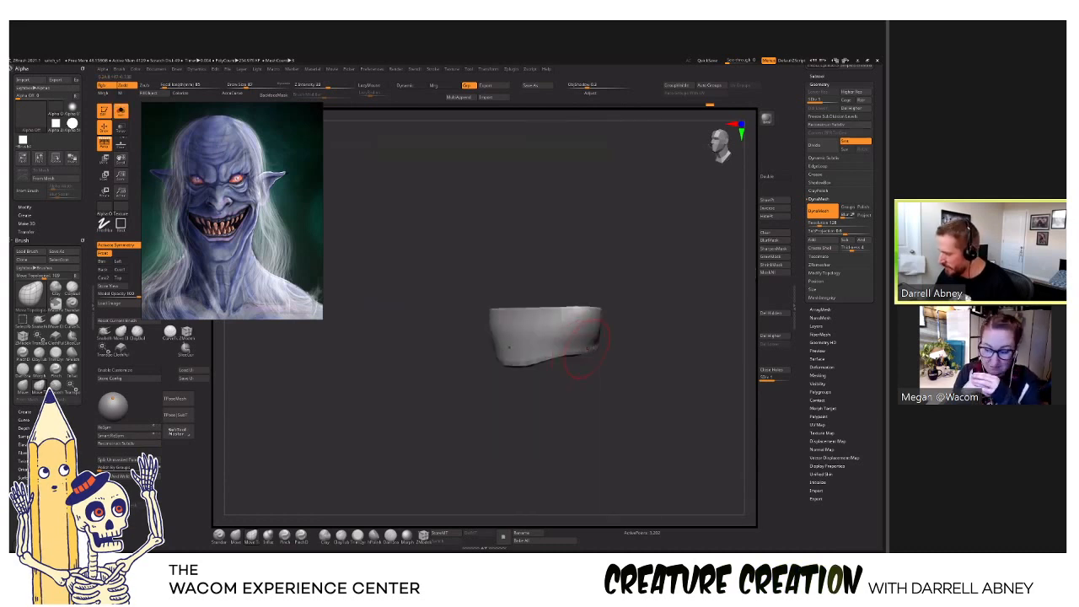
pyautogui.moveTo(592, 346); pyautogui.dragTo(611, 347, button='right')
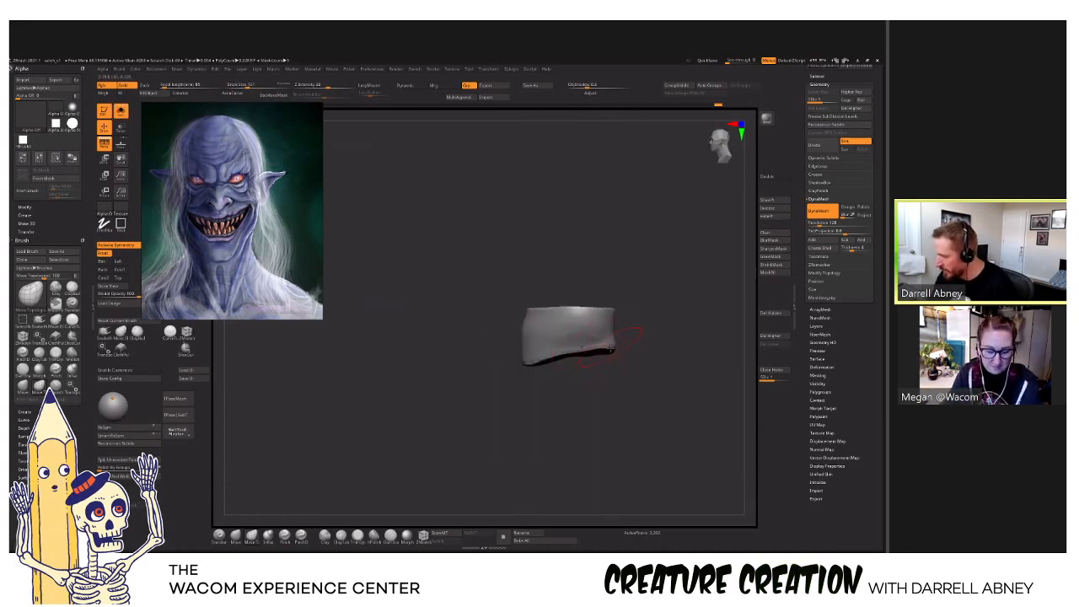
pyautogui.hotkey('alt', 's')
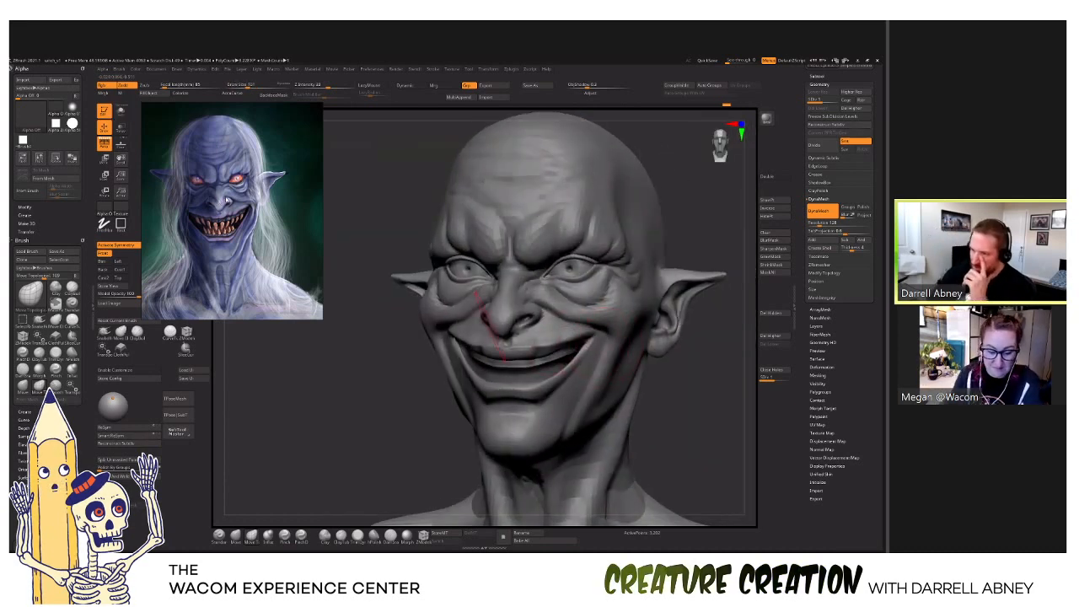
# Subdivide the mouth cylinder, delete its lower subdivision levels, and check its underside in isolation before showing the whole bust.
pyautogui.moveTo(236, 208); pyautogui.dragTo(243, 211, button='middle')
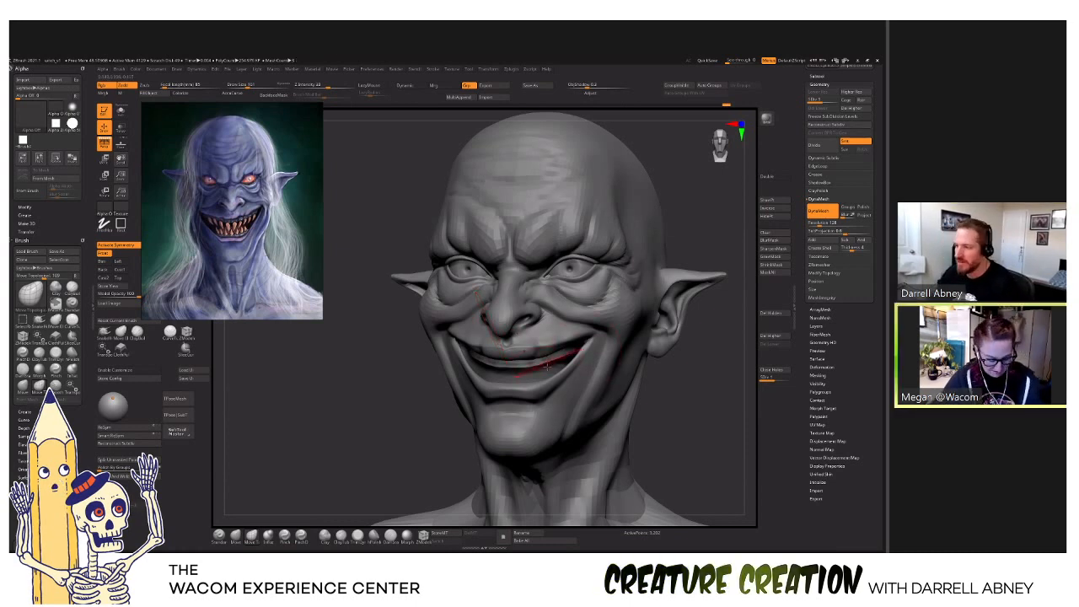
pyautogui.moveTo(549, 363)
pyautogui.mouseDown(button='right')
pyautogui.moveTo(567, 364)
pyautogui.moveTo(533, 346)
pyautogui.mouseUp(button='right')
pyautogui.press('s')
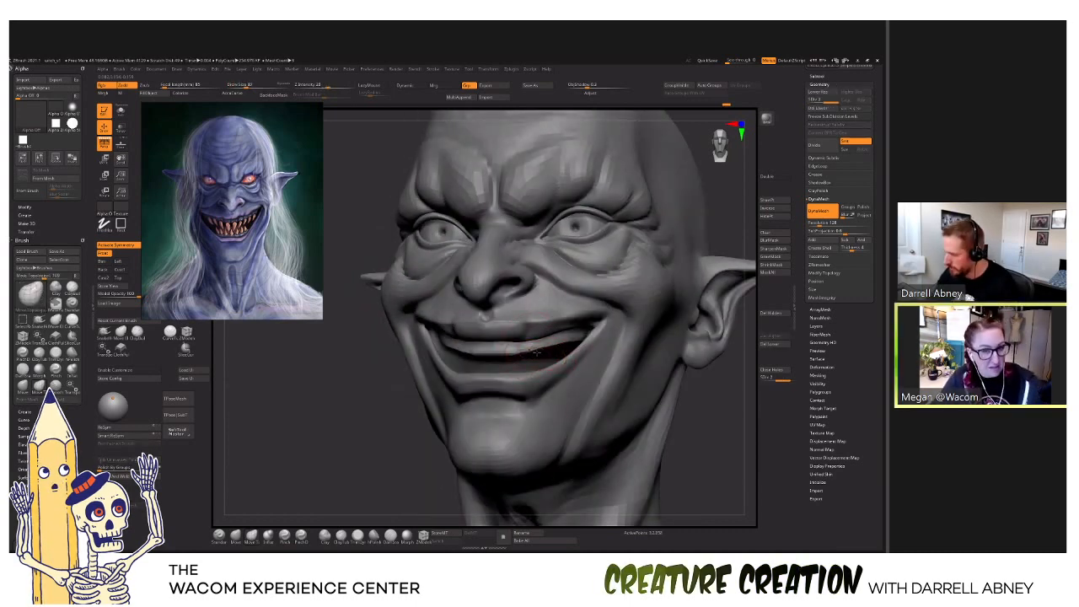
pyautogui.press('d')
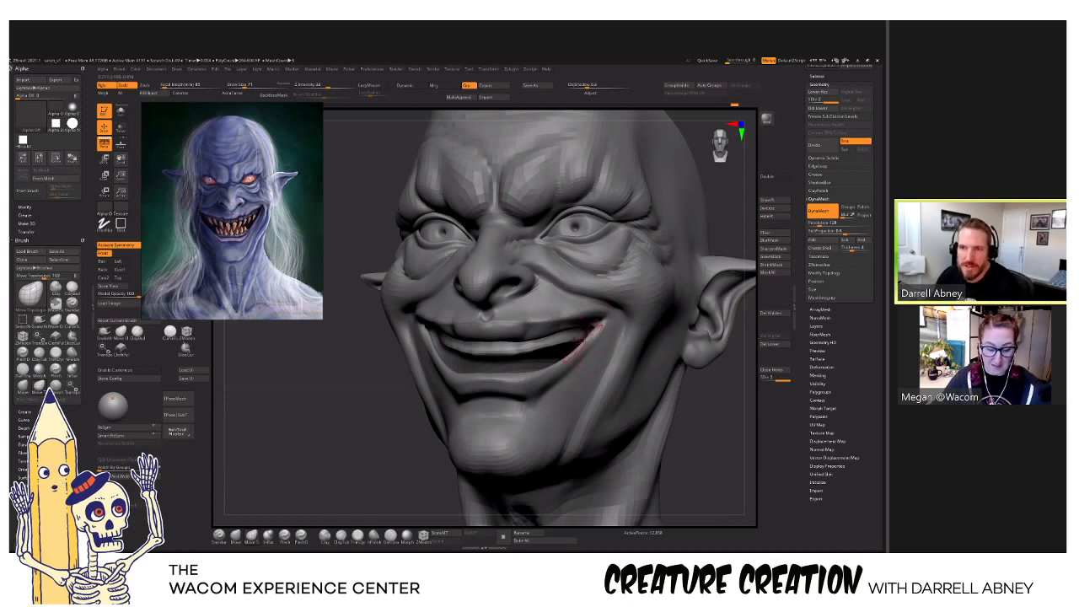
pyautogui.click(818, 107)
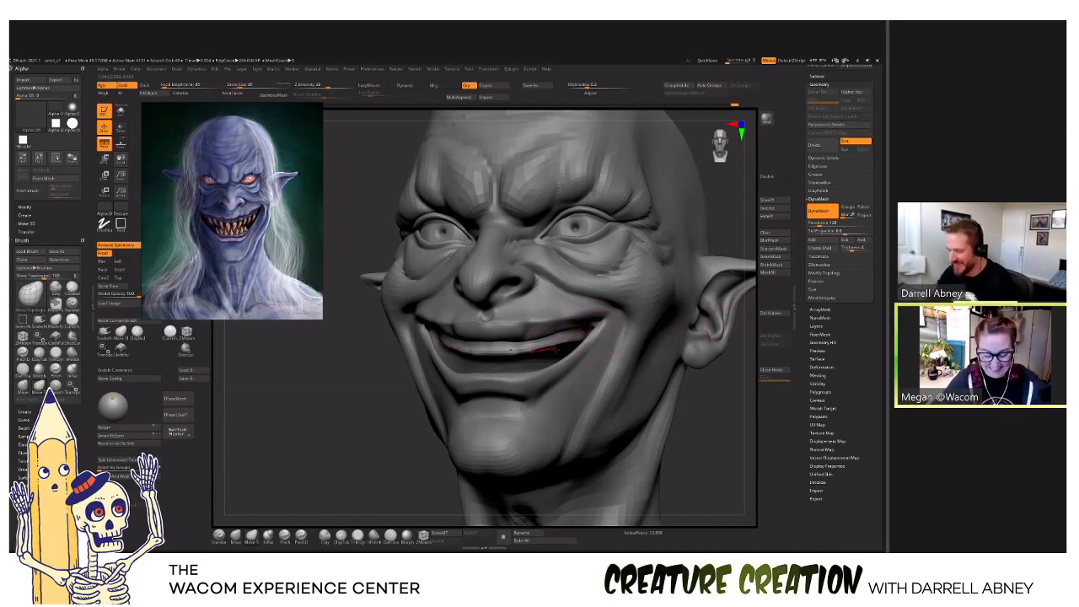
pyautogui.keyDown('shift'); pyautogui.moveTo(544, 346); pyautogui.dragTo(560, 346); pyautogui.keyUp('shift')
pyautogui.moveTo(559, 347)
pyautogui.mouseDown(button='right')
pyautogui.moveTo(572, 341)
pyautogui.moveTo(559, 356)
pyautogui.moveTo(565, 344)
pyautogui.mouseUp(button='right')
pyautogui.hotkey('alt', 's')
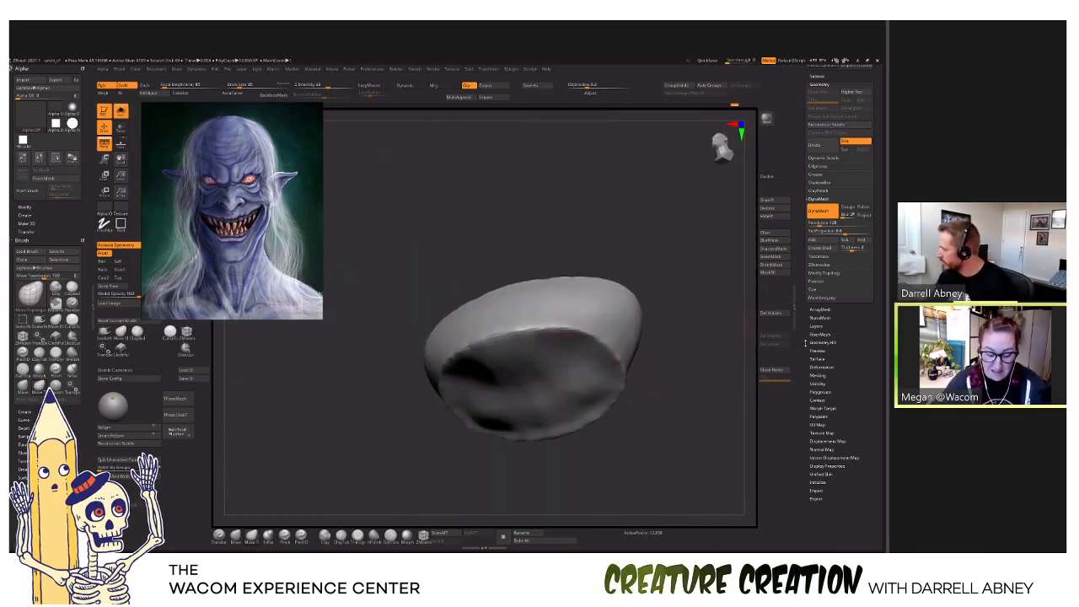
pyautogui.scroll(5, 802, 371)
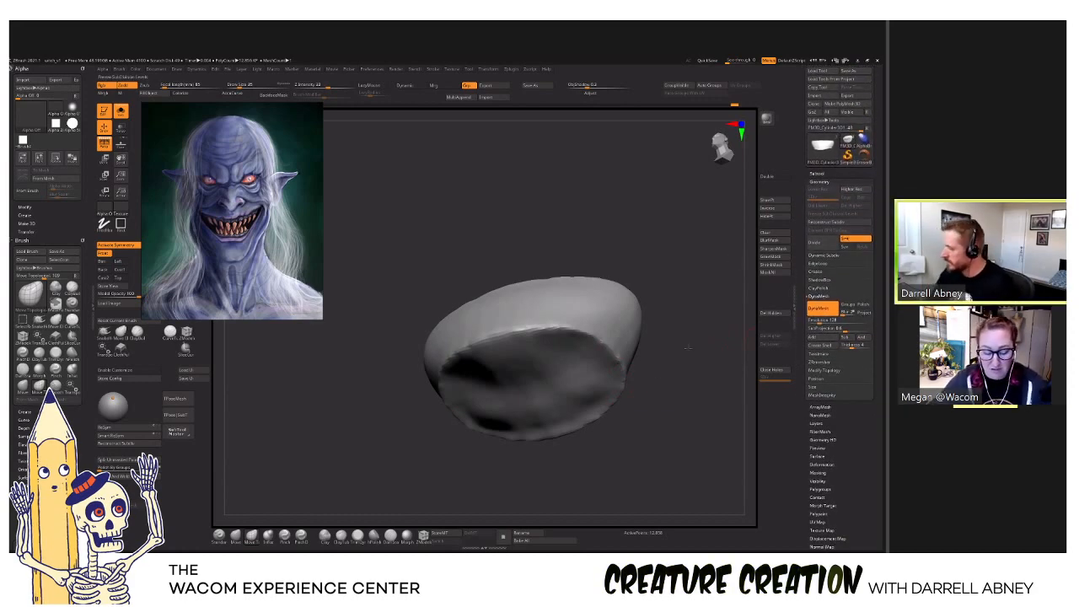
pyautogui.hotkey('alt', 'shift', 's')
pyautogui.moveTo(688, 344); pyautogui.dragTo(644, 375, button='right')
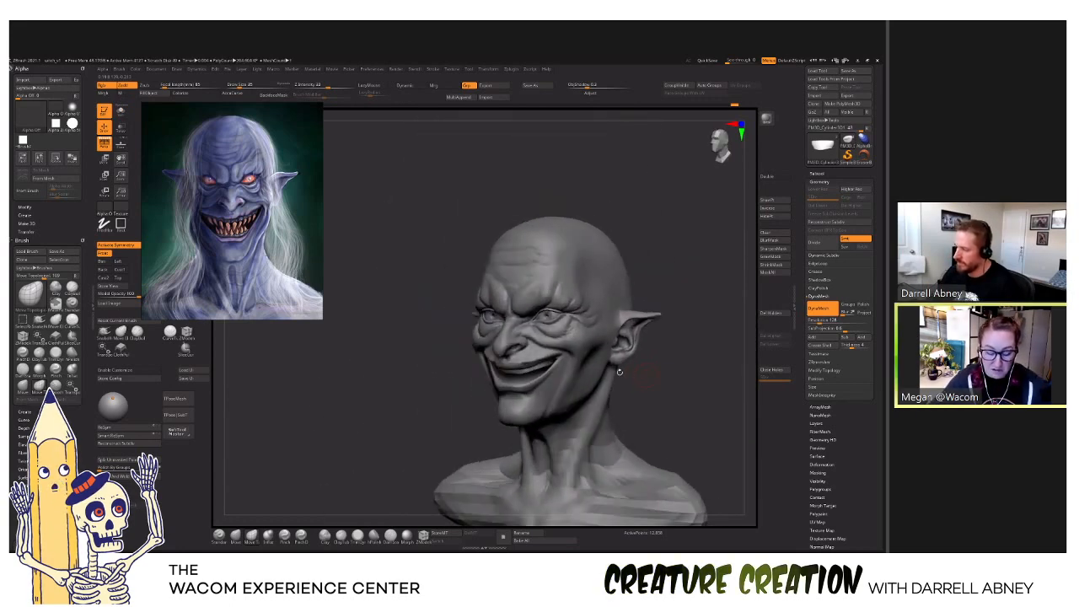
# Select the head and reshape the eye bags and outer cheekbones with Move Topological.
pyautogui.keyDown('ctrl'); pyautogui.moveTo(453, 315); pyautogui.dragTo(468, 371, button='right'); pyautogui.keyUp('ctrl')
pyautogui.keyDown('alt'); pyautogui.click(454, 313); pyautogui.keyUp('alt')
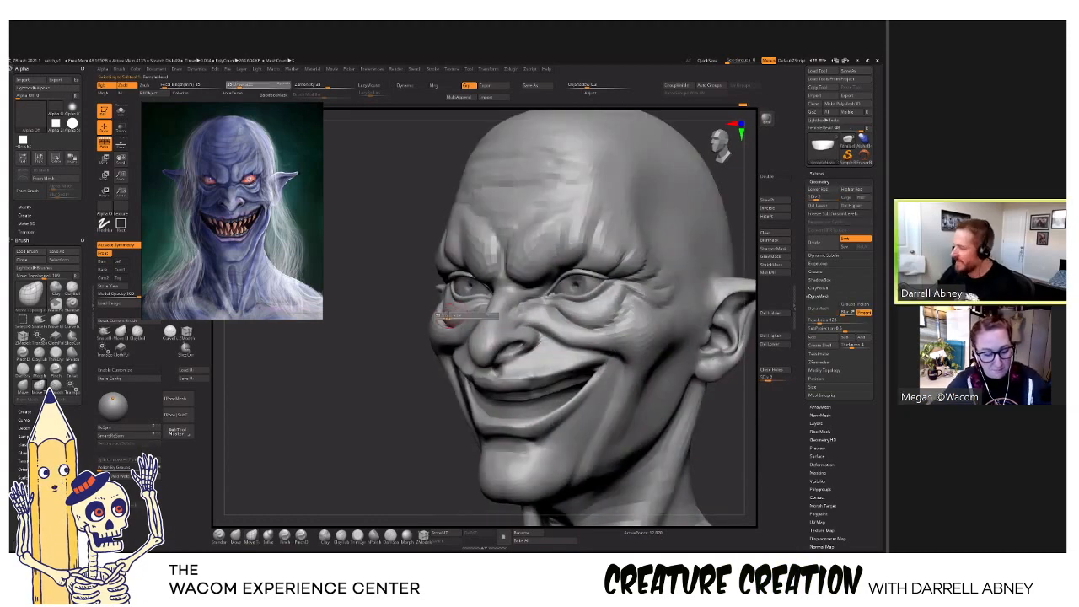
pyautogui.keyDown('ctrl'); pyautogui.moveTo(446, 303); pyautogui.dragTo(446, 299, button='right'); pyautogui.keyUp('ctrl')
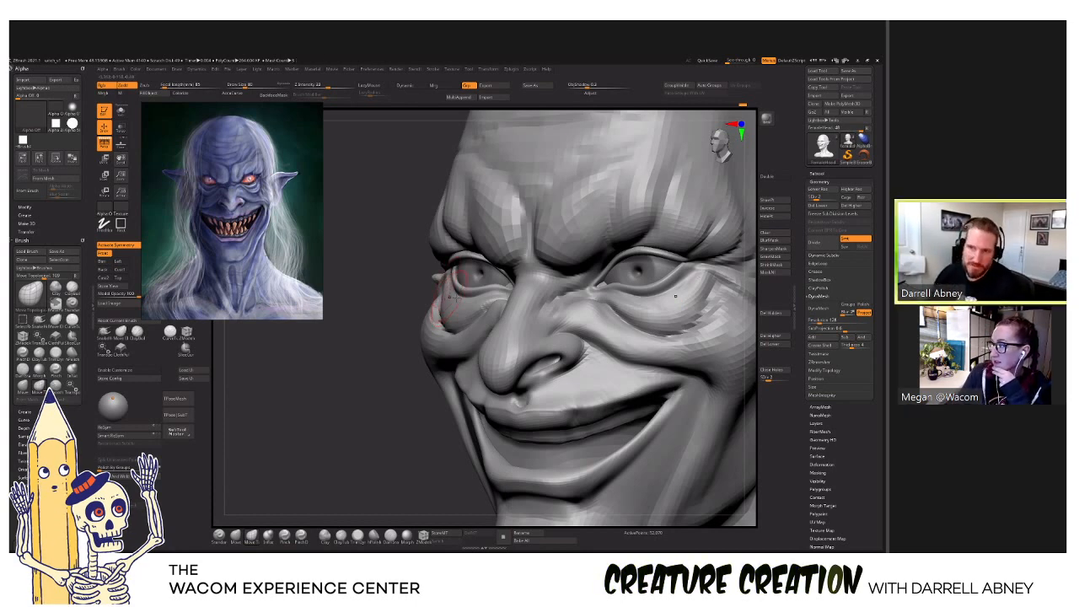
pyautogui.moveTo(456, 296)
pyautogui.mouseDown(button='right')
pyautogui.moveTo(439, 269)
pyautogui.moveTo(425, 297)
pyautogui.mouseUp(button='right')
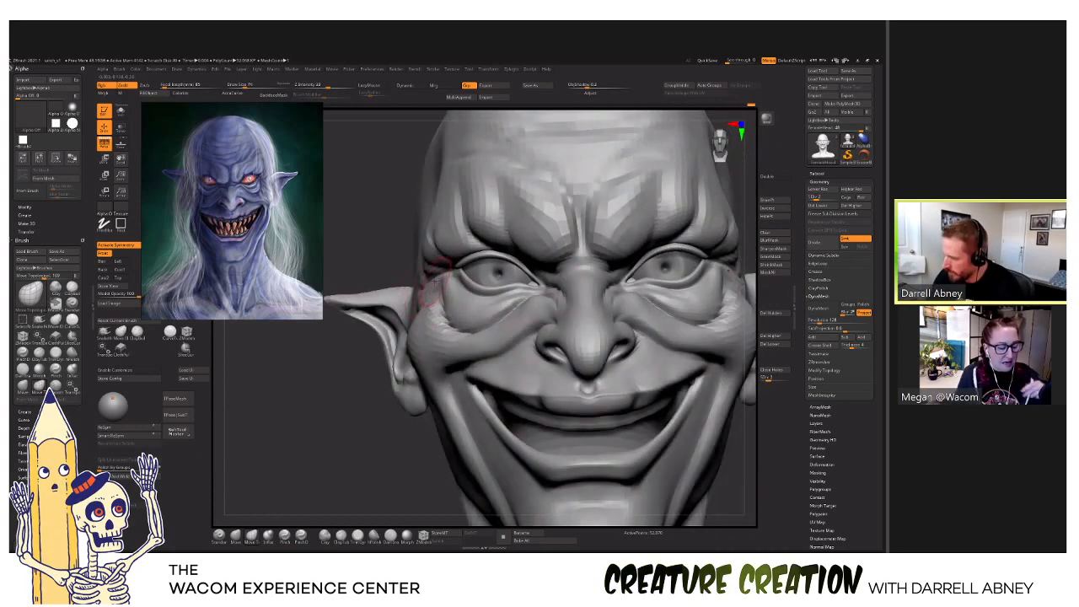
pyautogui.moveTo(426, 292)
pyautogui.mouseDown(button='right')
pyautogui.moveTo(438, 285)
pyautogui.moveTo(411, 296)
pyautogui.mouseUp(button='right')
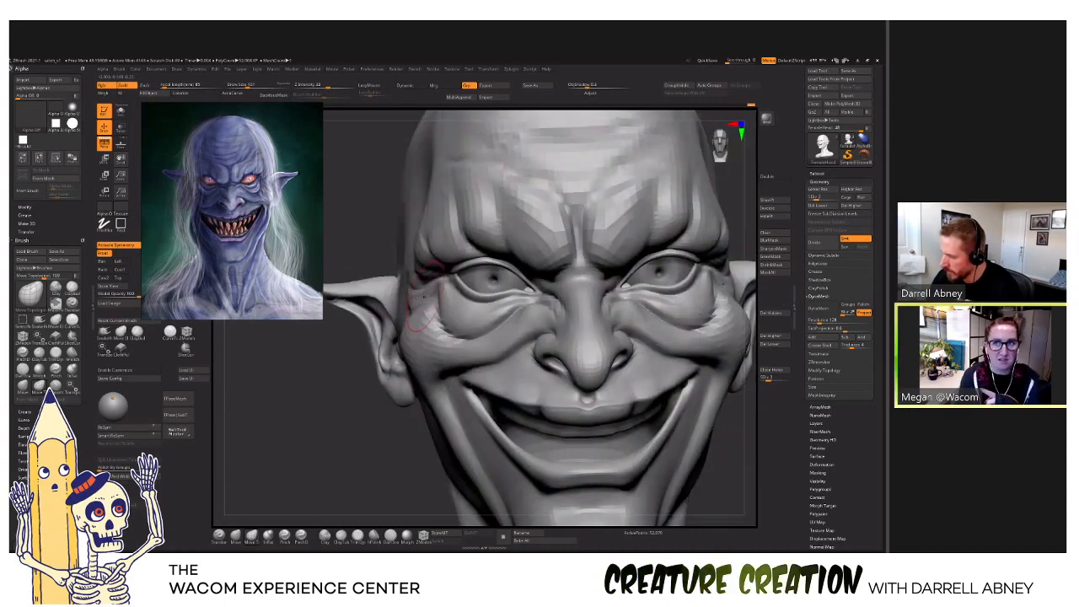
# Adjust the cheeks and smile folds beside the nose, and raise the head to its highest subdivision level.
pyautogui.moveTo(482, 323)
pyautogui.keyDown('ctrl'); pyautogui.mouseDown(button='right')
pyautogui.moveTo(454, 319)
pyautogui.moveTo(643, 349)
pyautogui.moveTo(524, 337)
pyautogui.moveTo(551, 328)
pyautogui.moveTo(540, 328)
pyautogui.mouseUp(button='right'); pyautogui.keyUp('ctrl')
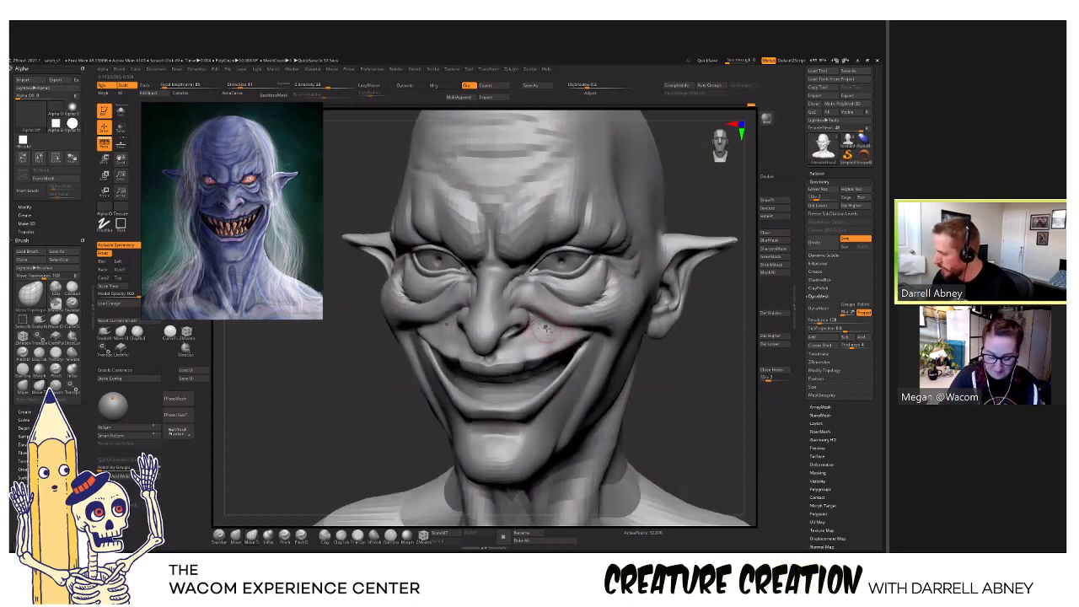
pyautogui.moveTo(548, 333)
pyautogui.keyDown('shift'); pyautogui.mouseDown(button='right')
pyautogui.moveTo(599, 347)
pyautogui.moveTo(593, 338)
pyautogui.moveTo(541, 335)
pyautogui.moveTo(601, 355)
pyautogui.mouseUp(button='right'); pyautogui.keyUp('shift')
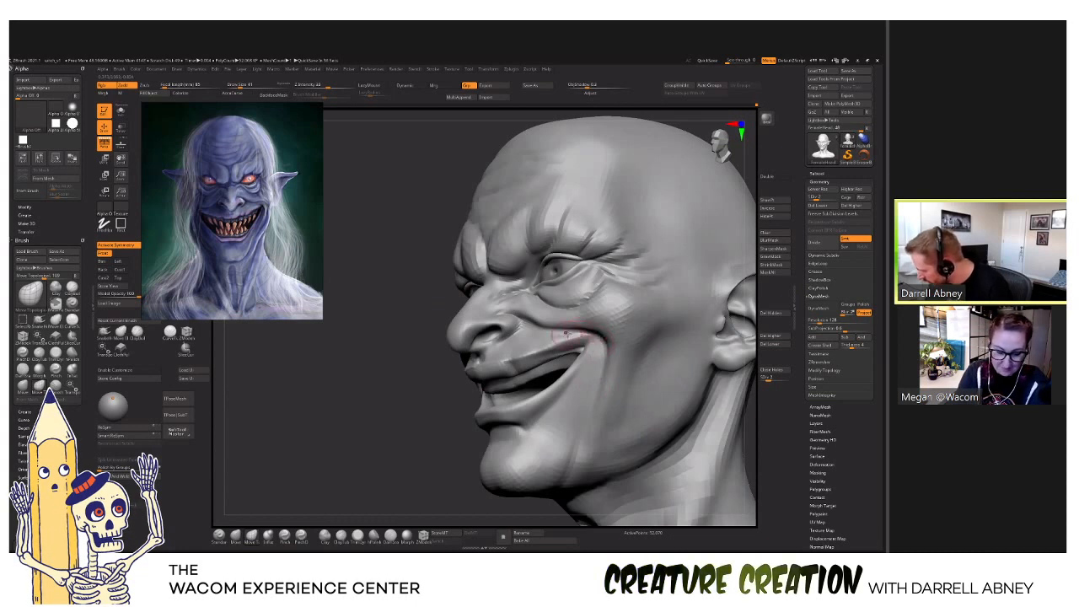
pyautogui.moveTo(600, 338)
pyautogui.mouseDown(button='right')
pyautogui.moveTo(565, 333)
pyautogui.moveTo(588, 307)
pyautogui.mouseUp(button='right')
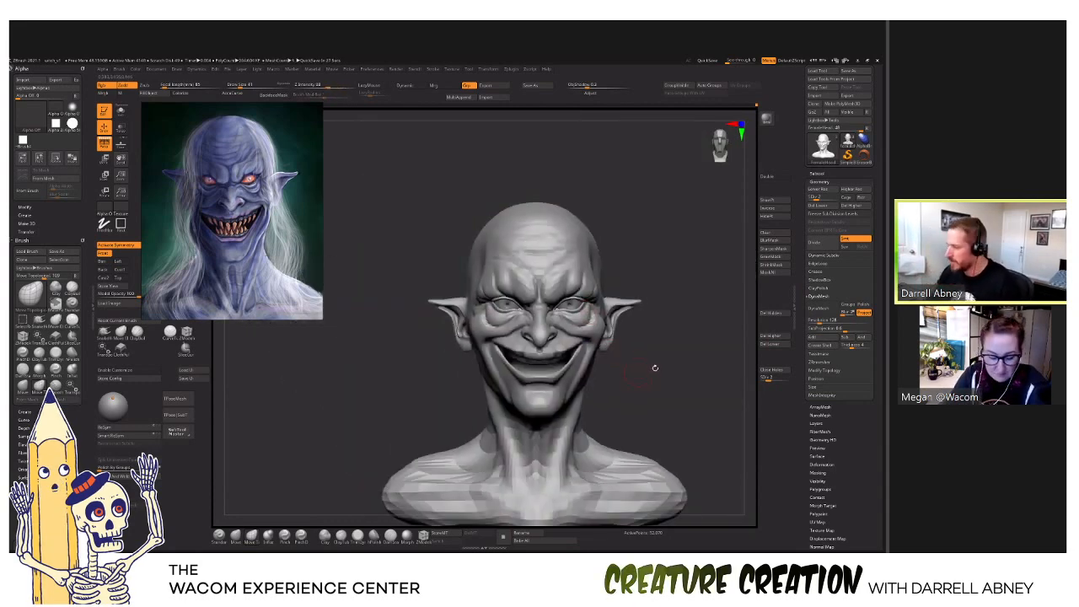
pyautogui.press('d')
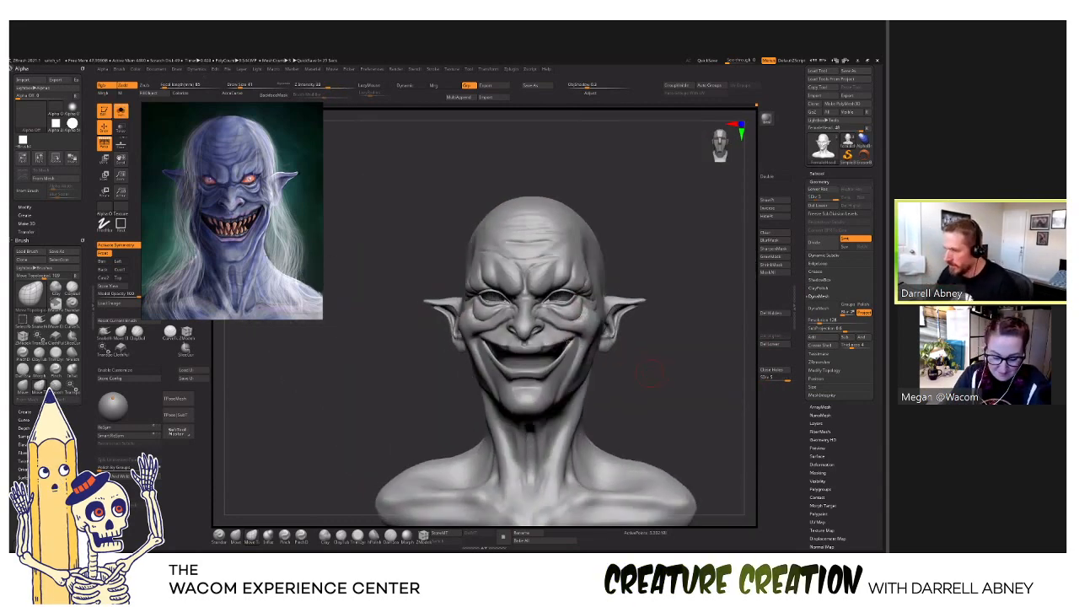
pyautogui.keyDown('ctrl'); pyautogui.moveTo(545, 352); pyautogui.dragTo(549, 361, button='right'); pyautogui.keyUp('ctrl')
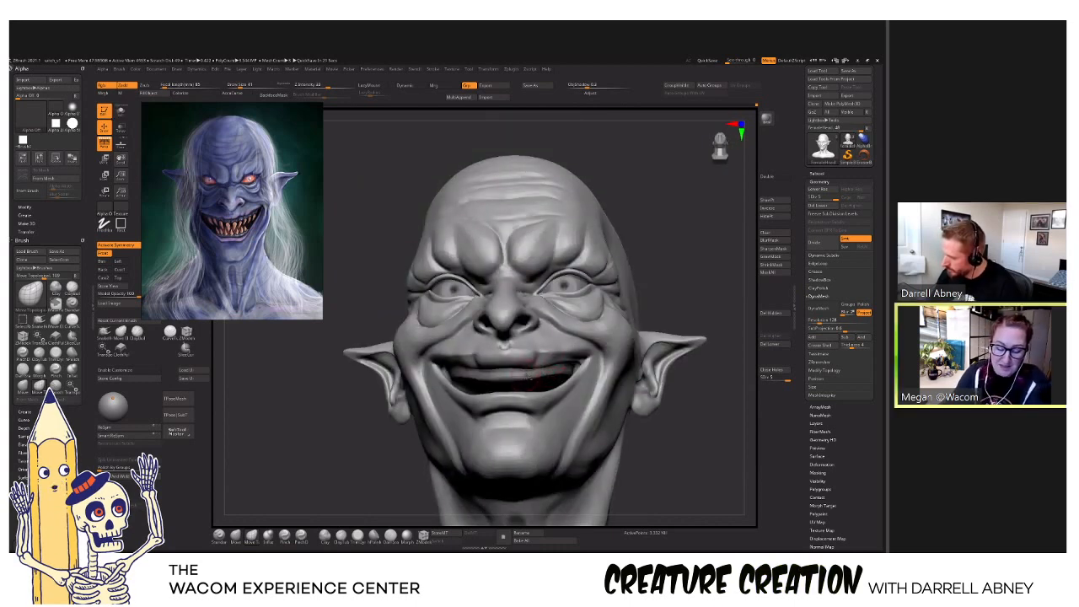
# Select and isolate the mouth cylinder, orient it to show its underside, and bring up the Sculptris Pro settings.
pyautogui.press('n')
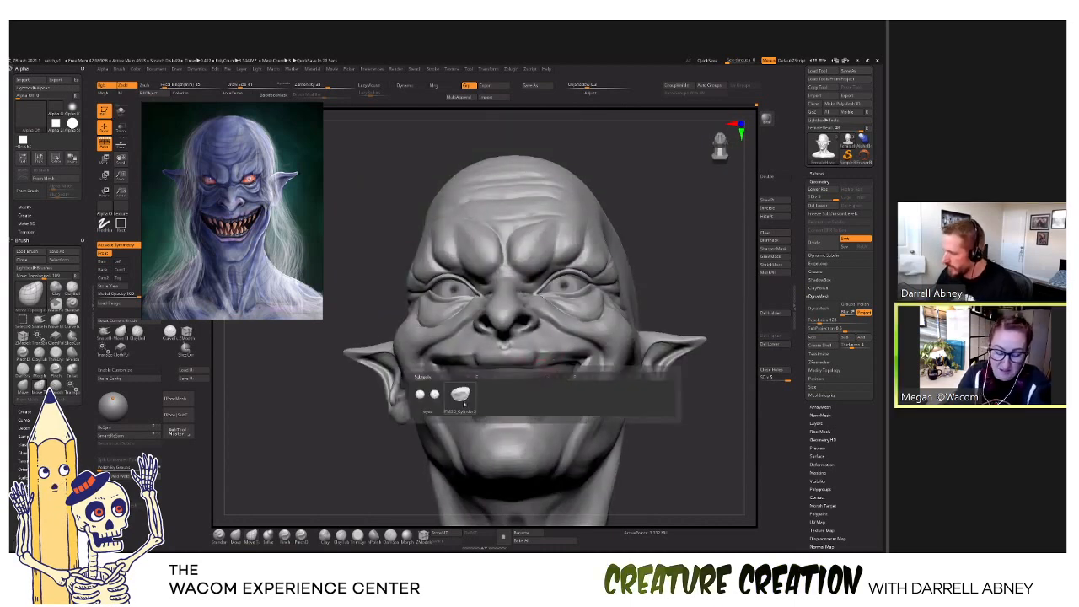
pyautogui.click(459, 394)
pyautogui.hotkey('alt', 'shift', 's')
pyautogui.moveTo(637, 354)
pyautogui.keyDown('ctrl'); pyautogui.mouseDown(button='right')
pyautogui.moveTo(634, 371)
pyautogui.moveTo(628, 350)
pyautogui.mouseUp(button='right'); pyautogui.keyUp('ctrl')
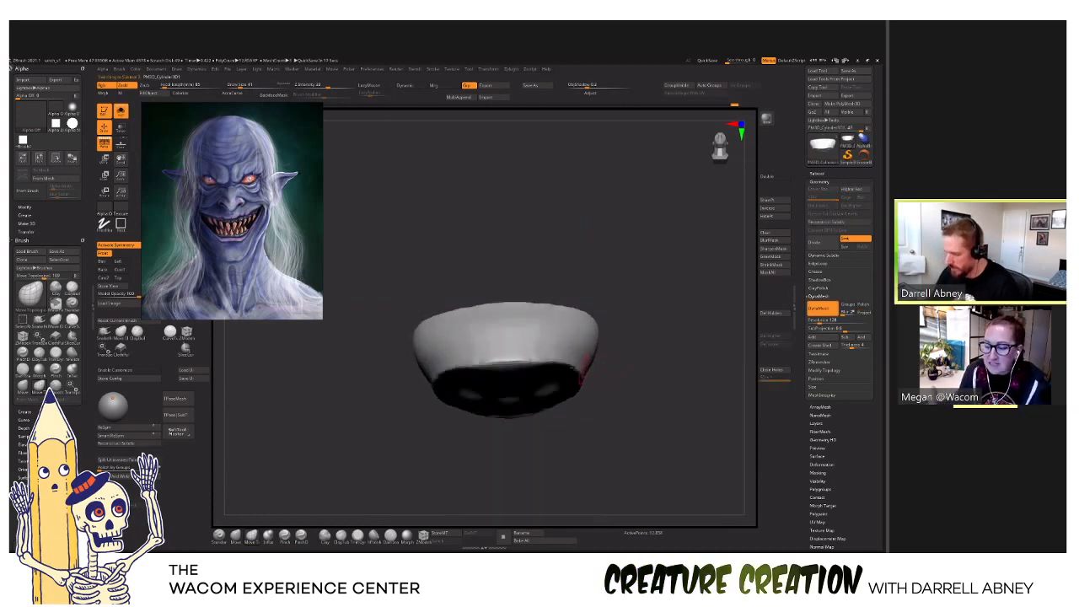
pyautogui.moveTo(529, 375)
pyautogui.mouseDown(button='right')
pyautogui.moveTo(533, 391)
pyautogui.moveTo(532, 382)
pyautogui.mouseUp(button='right')
pyautogui.moveTo(803, 182); pyautogui.dragTo(790, 300)
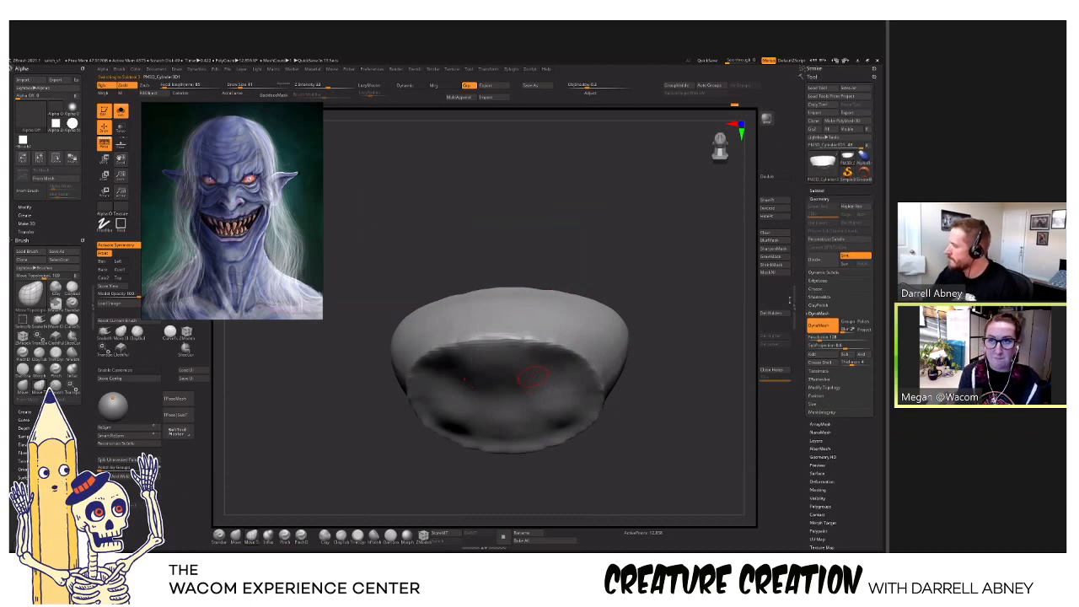
pyautogui.click(812, 69)
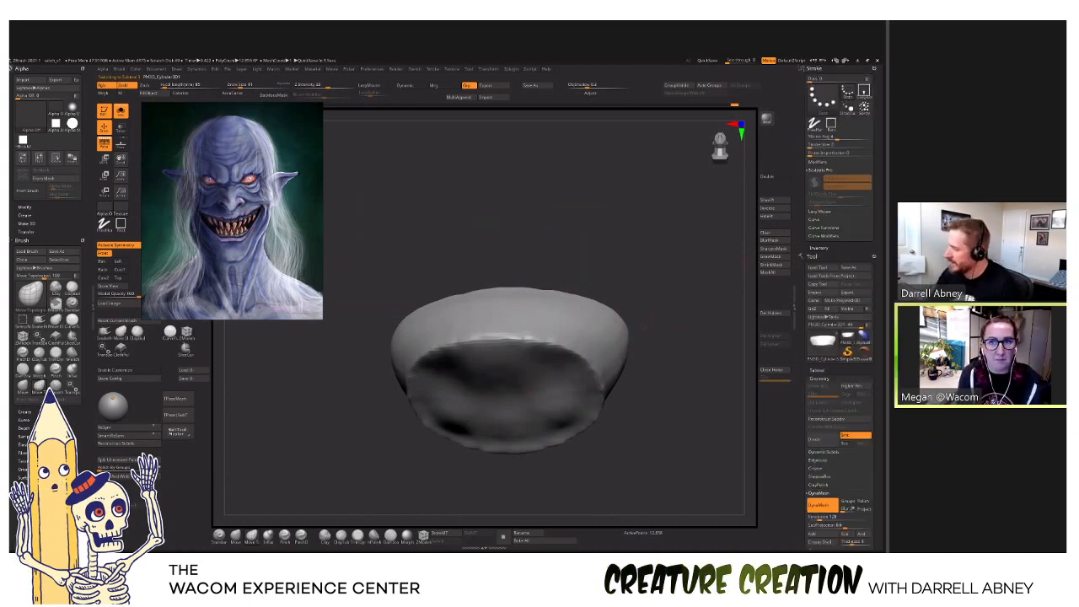
pyautogui.moveTo(633, 326); pyautogui.dragTo(652, 322, button='right')
# Save the project over the existing witch_v1.zpr file.
pyautogui.hotkey('ctrl', 's')
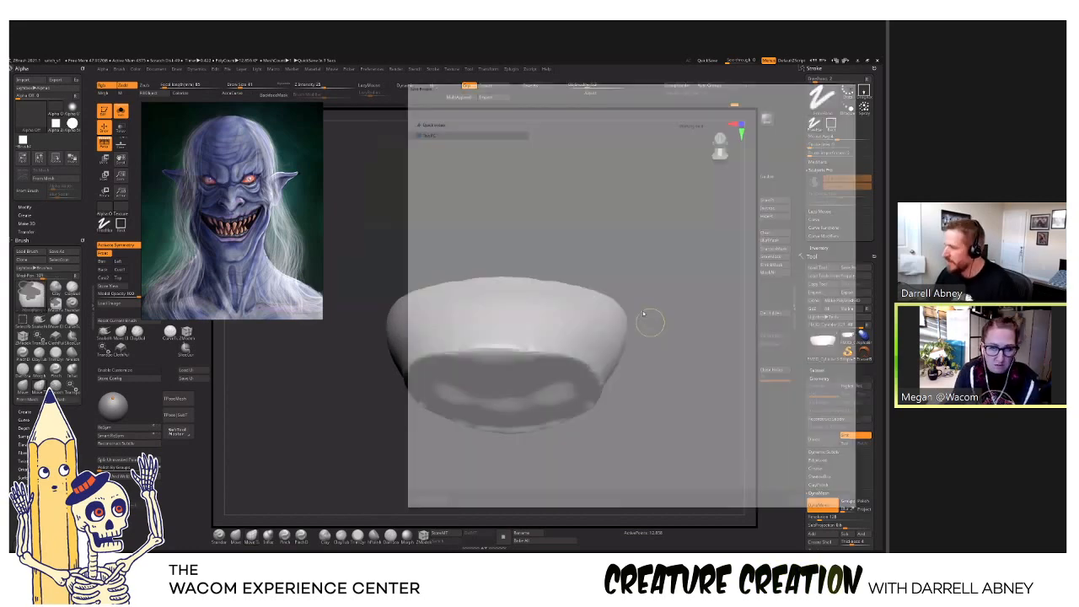
pyautogui.doubleClick(660, 135)
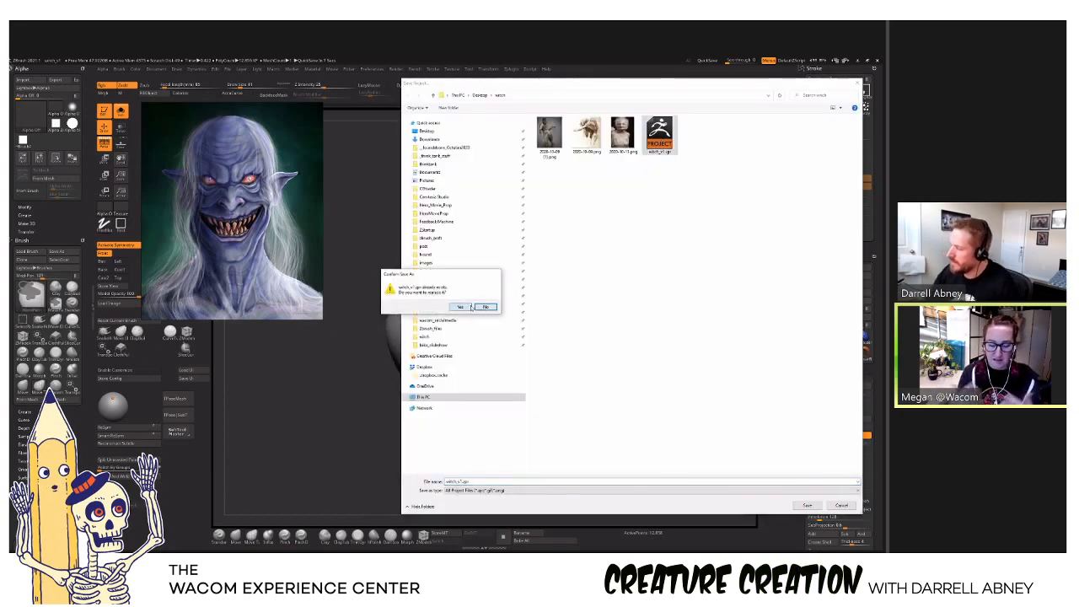
pyautogui.click(469, 307)
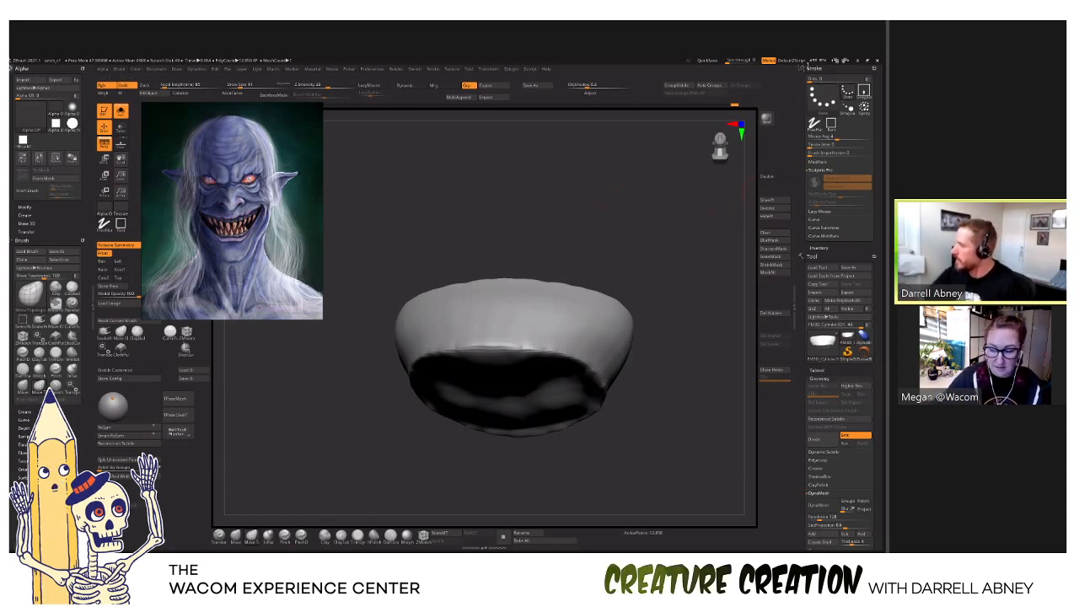
# Turn on Sculptris Pro, pull a mirrored pair of pointed fangs from the mouth cylinder's underside, and check the wireframe.
pyautogui.moveTo(581, 380); pyautogui.dragTo(574, 357, button='right')
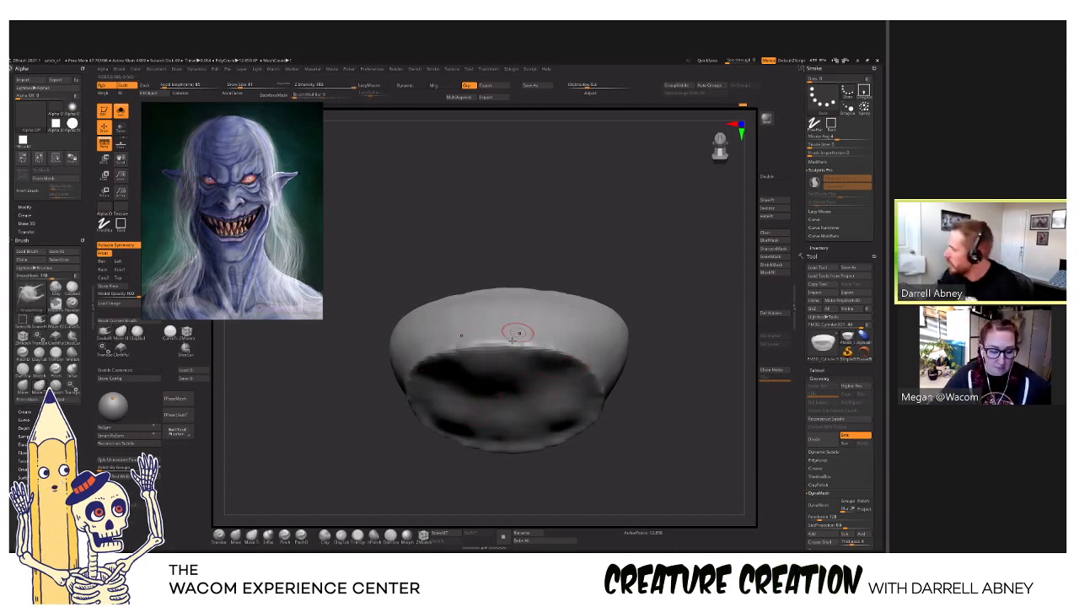
pyautogui.click(817, 185)
pyautogui.moveTo(627, 383); pyautogui.dragTo(541, 363, button='right')
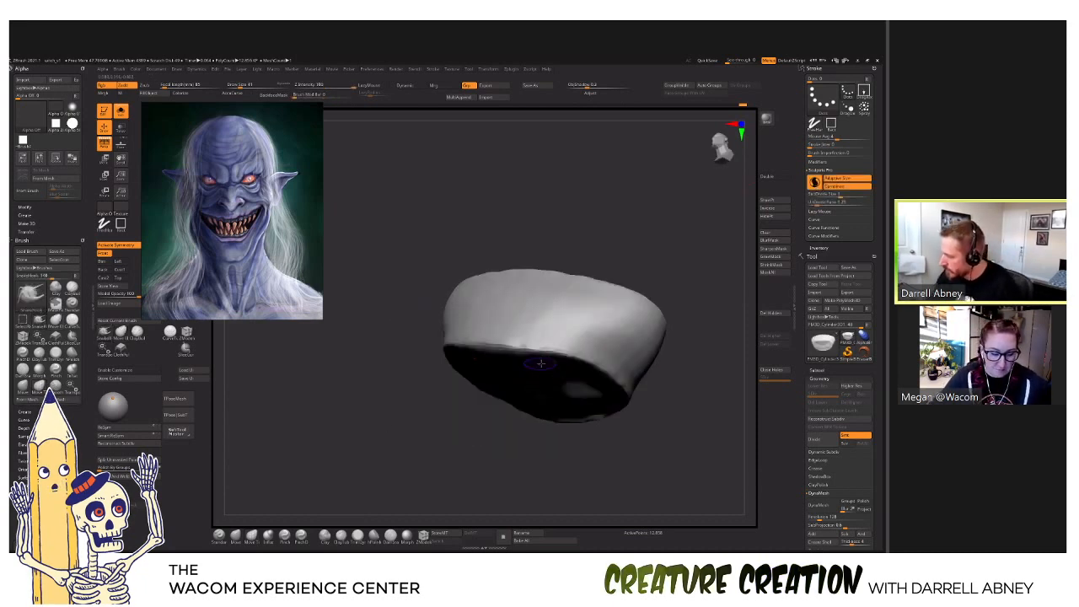
pyautogui.moveTo(545, 358); pyautogui.dragTo(530, 390)
pyautogui.moveTo(563, 407); pyautogui.dragTo(561, 371, button='right')
pyautogui.hotkey('shift', 'f')
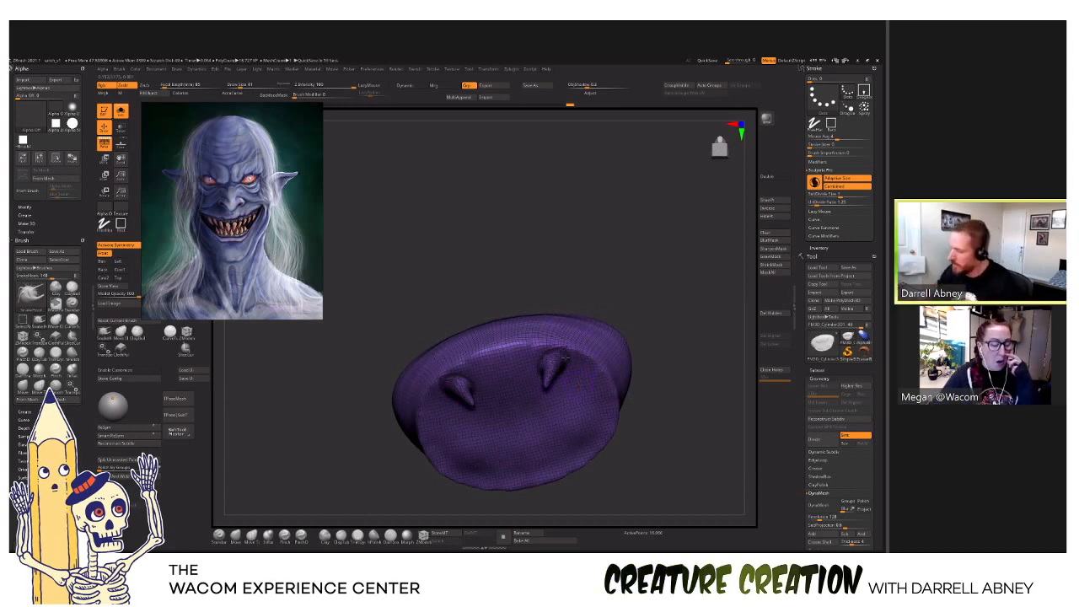
pyautogui.hotkey('shift', 'f')
pyautogui.moveTo(581, 369)
pyautogui.mouseDown(button='right')
pyautogui.moveTo(580, 407)
pyautogui.moveTo(577, 335)
pyautogui.moveTo(590, 369)
pyautogui.mouseUp(button='right')
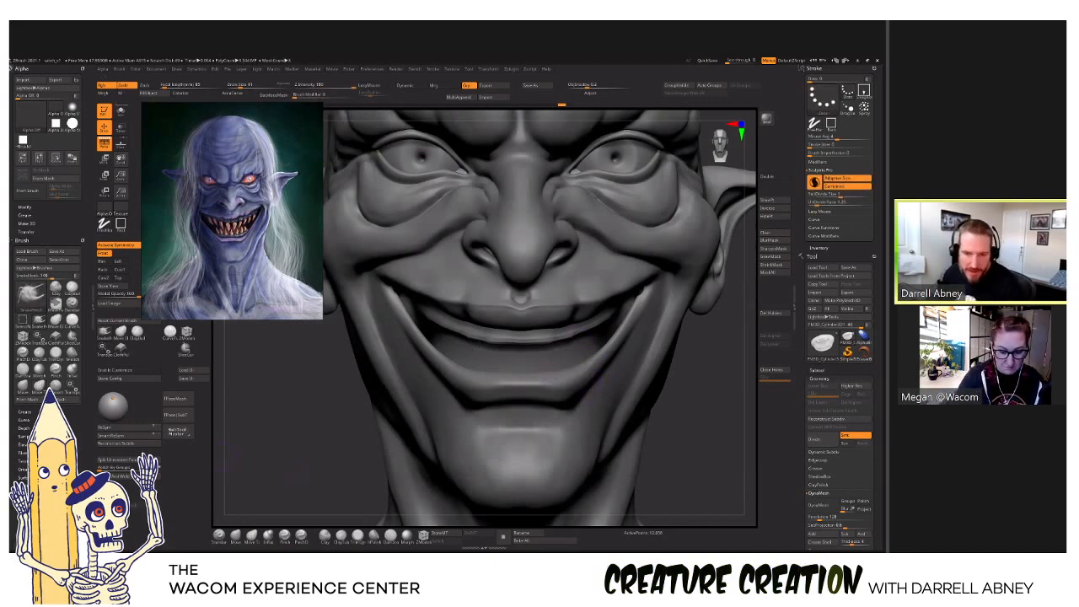
# Switch to the image viewer, move its window over the sculpt, and enlarge the concept painting around the creature's grinning mouth.
pyautogui.hotkey('alt', 'Tab')
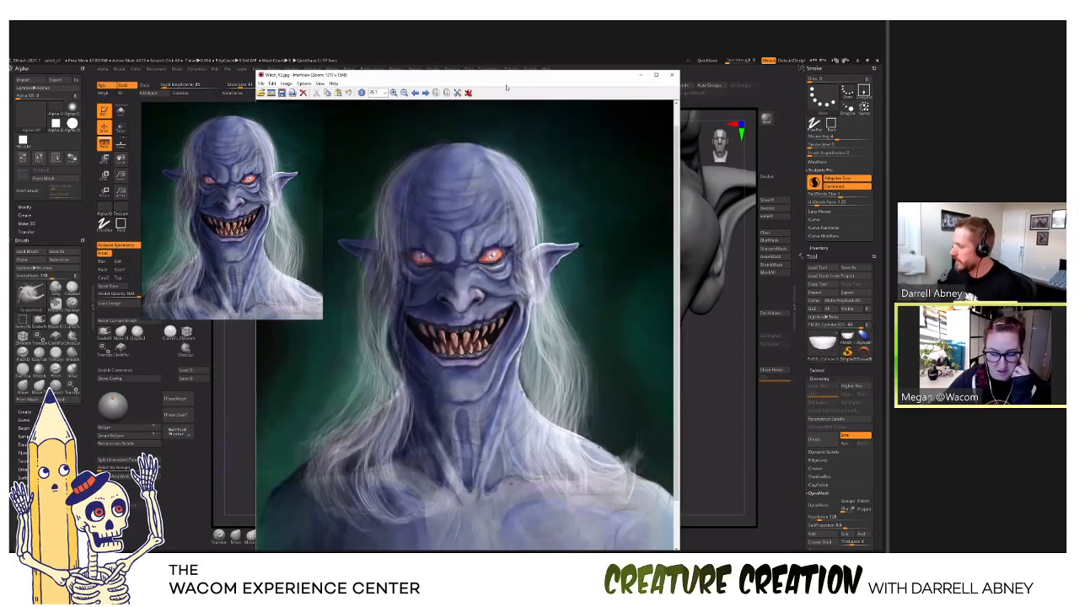
pyautogui.moveTo(501, 78); pyautogui.dragTo(559, 72)
pyautogui.moveTo(436, 242); pyautogui.dragTo(630, 416)
pyautogui.click(587, 385)
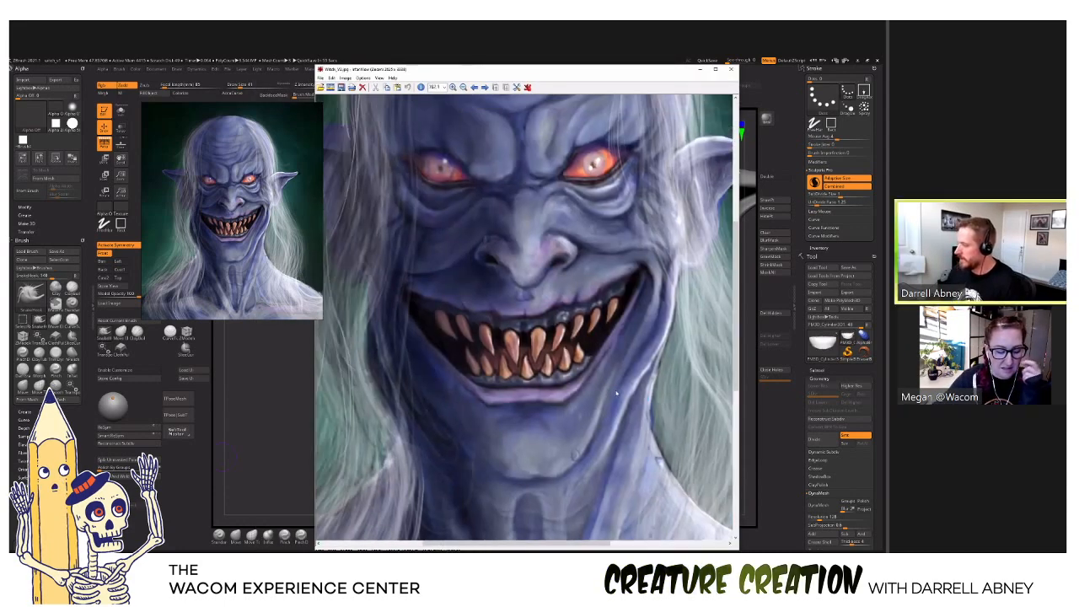
pyautogui.moveTo(396, 228)
pyautogui.mouseDown()
pyautogui.moveTo(568, 420)
pyautogui.moveTo(680, 458)
pyautogui.mouseUp()
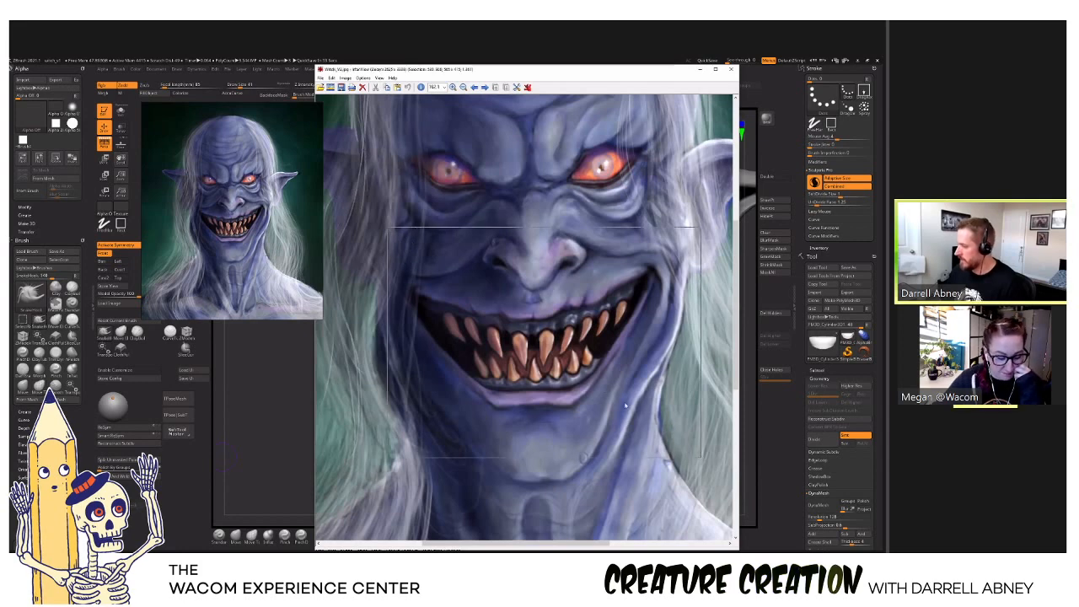
pyautogui.click(654, 422)
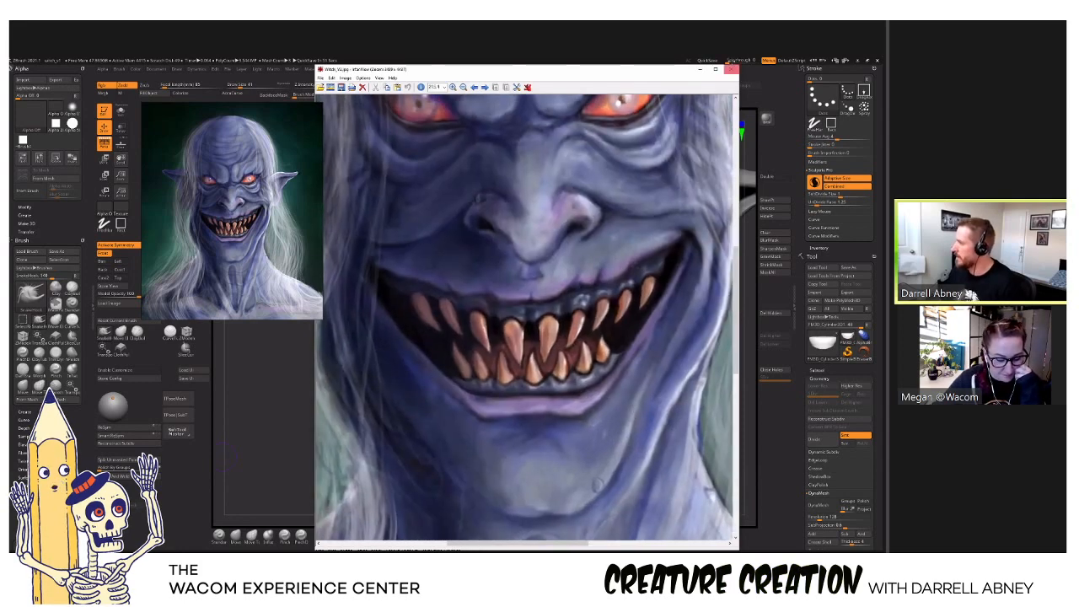
# Return to ZBrush, make its window see-through, and line up the sculpt's mouth with the painted mouth behind it.
pyautogui.click(731, 69)
pyautogui.moveTo(730, 61); pyautogui.dragTo(739, 61)
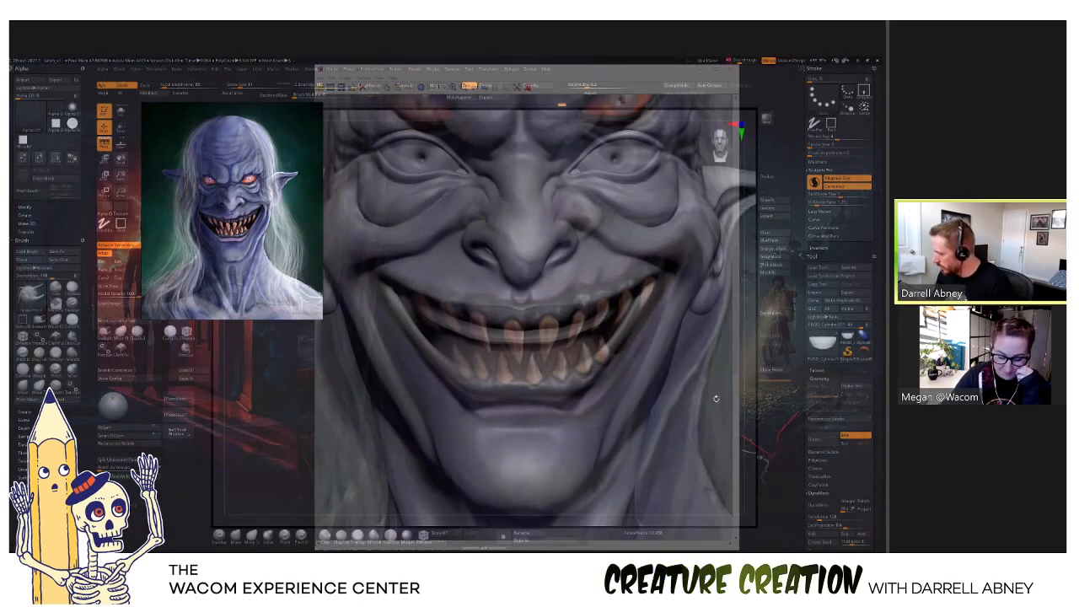
pyautogui.moveTo(716, 398)
pyautogui.mouseDown()
pyautogui.moveTo(697, 405)
pyautogui.moveTo(690, 363)
pyautogui.moveTo(688, 404)
pyautogui.mouseUp()
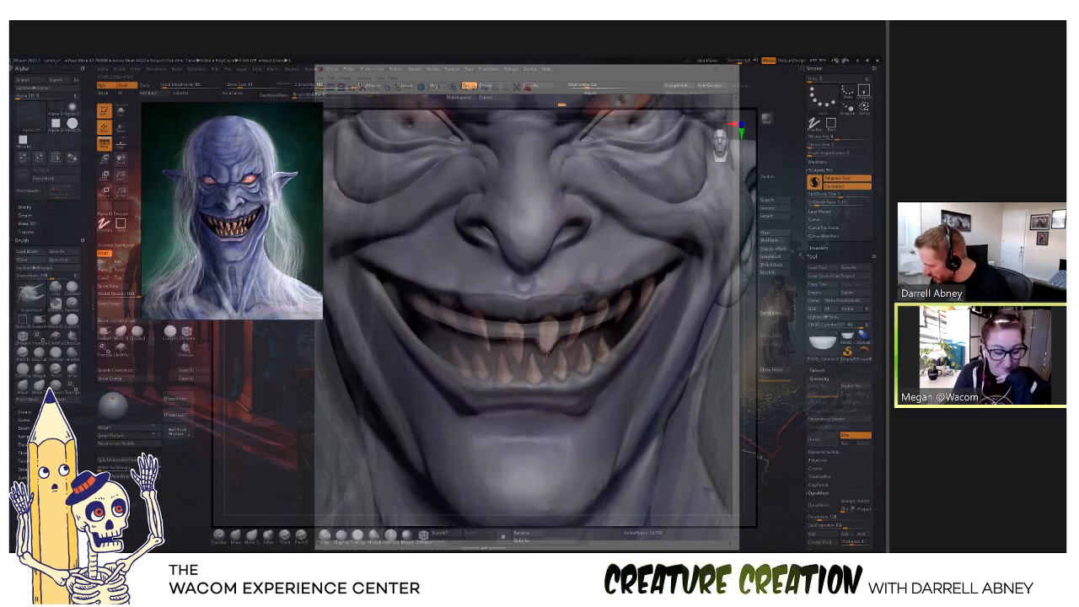
# Pull an uneven row of pointed upper teeth from the mouth cylinder following the overlaid painting, and check the wireframe.
pyautogui.press('s')
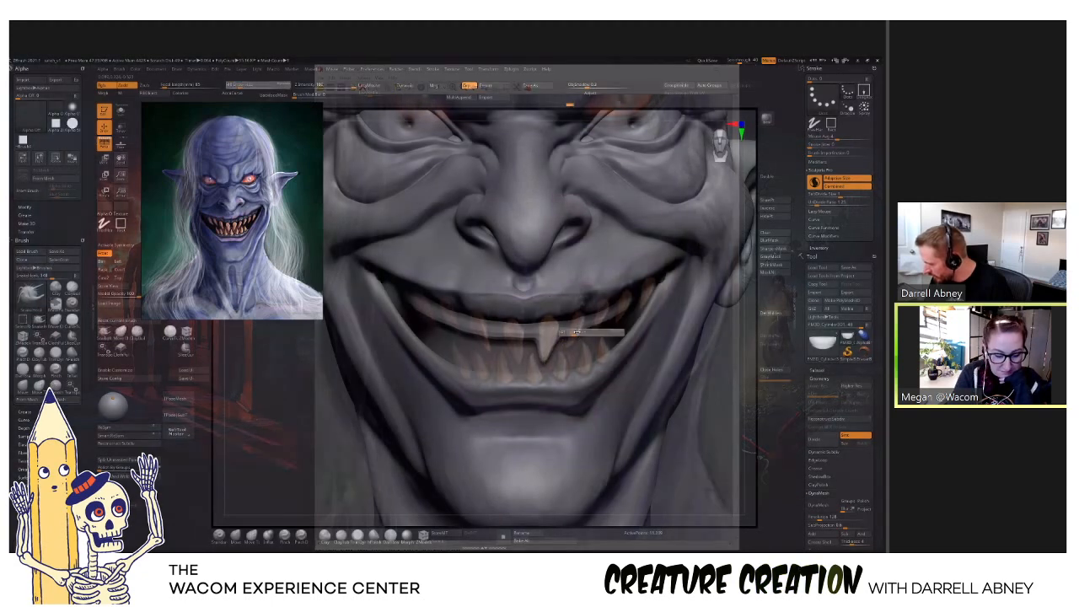
pyautogui.press('s')
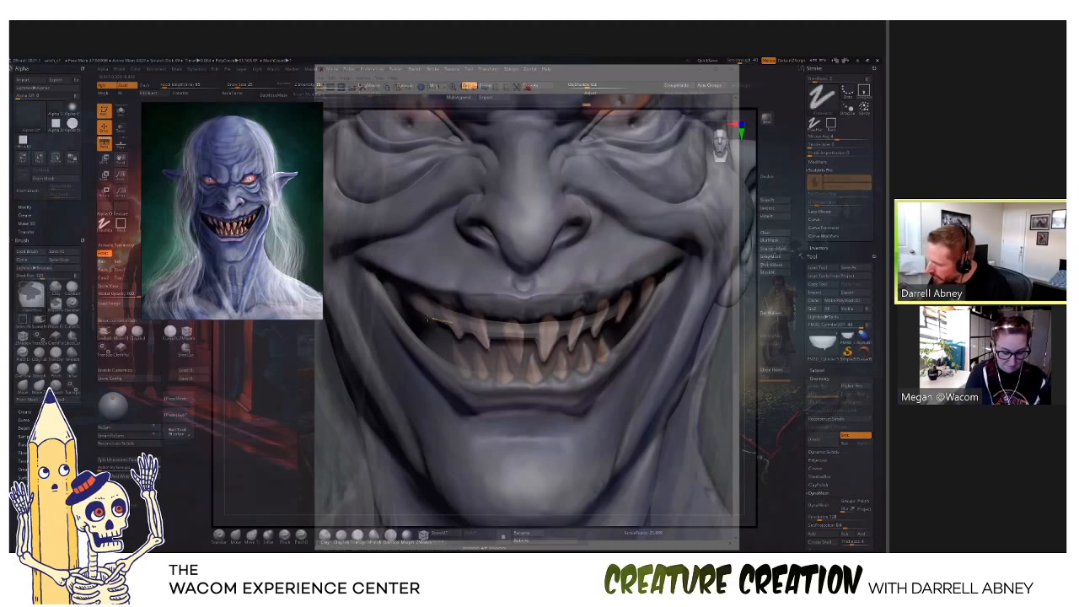
pyautogui.keyDown('alt'); pyautogui.click(419, 318); pyautogui.keyUp('alt')
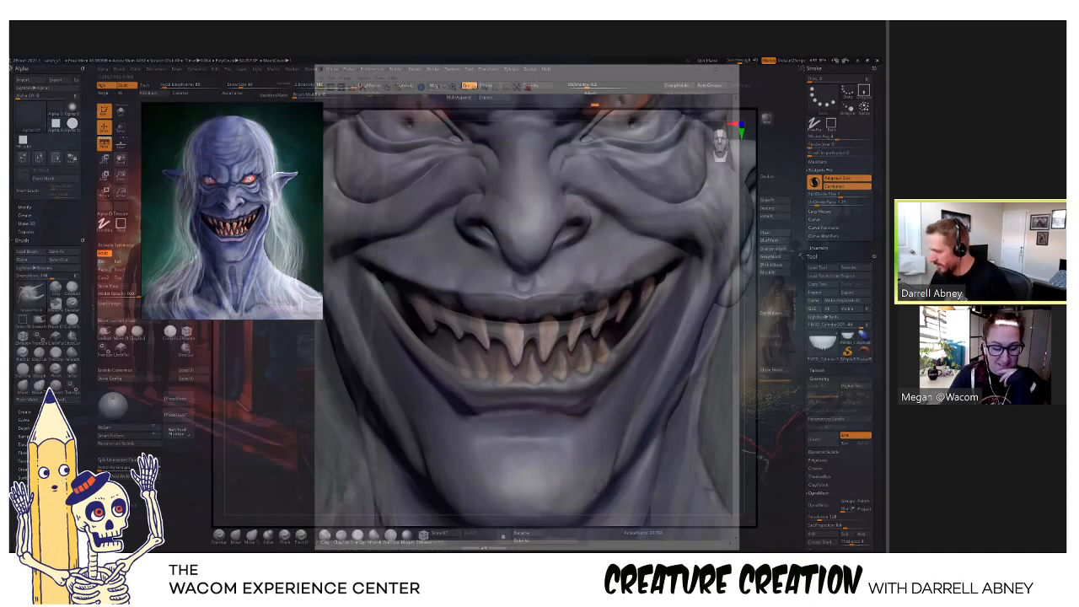
pyautogui.hotkey('shift', 'f')
pyautogui.hotkey('shift', 'f')
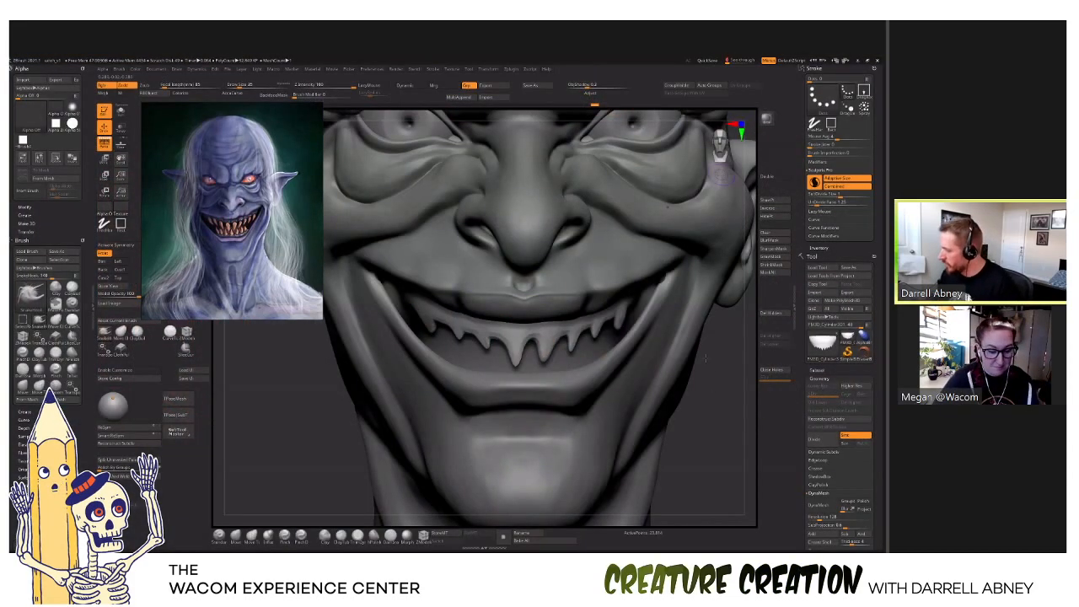
# Isolate the teeth piece and build up the front gum surface above the teeth with ClayBuildup, using symmetry.
pyautogui.moveTo(711, 391); pyautogui.dragTo(597, 352)
pyautogui.keyDown('alt'); pyautogui.click(633, 355); pyautogui.keyUp('alt')
pyautogui.click(599, 350)
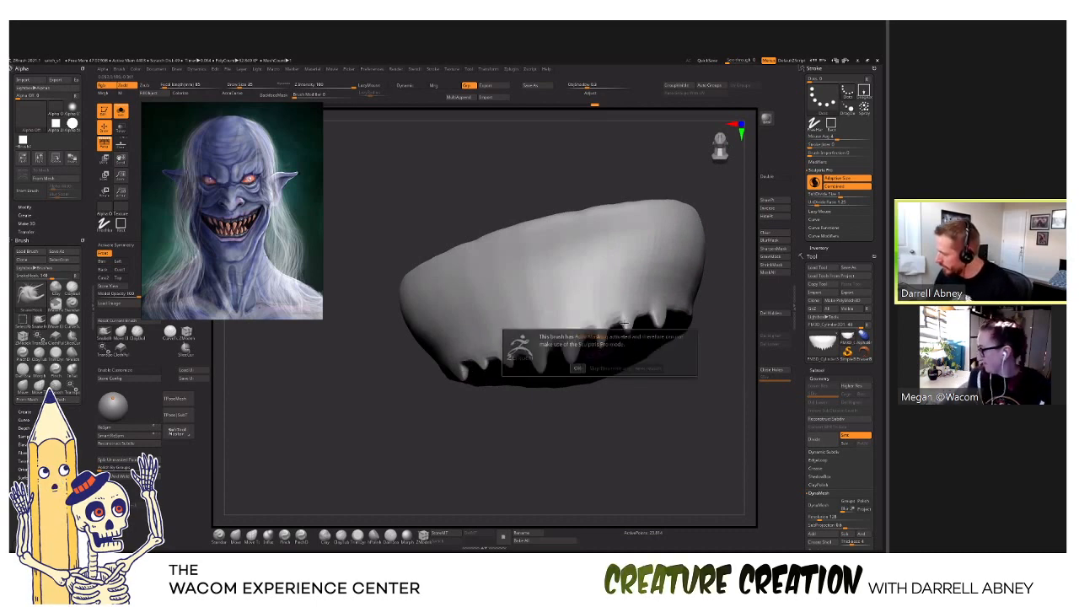
pyautogui.click(579, 368)
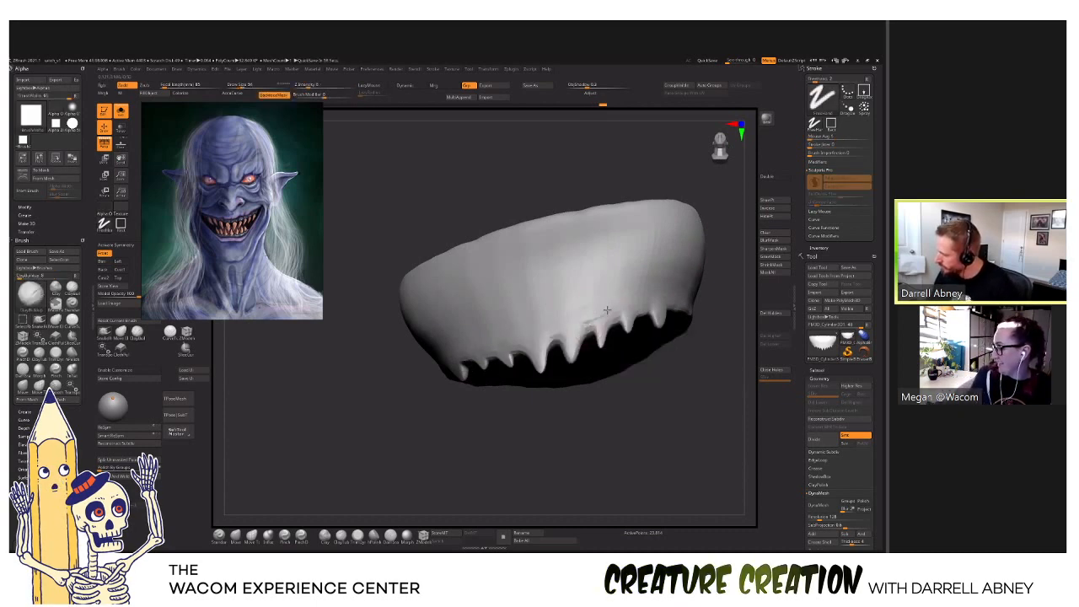
pyautogui.press('x')
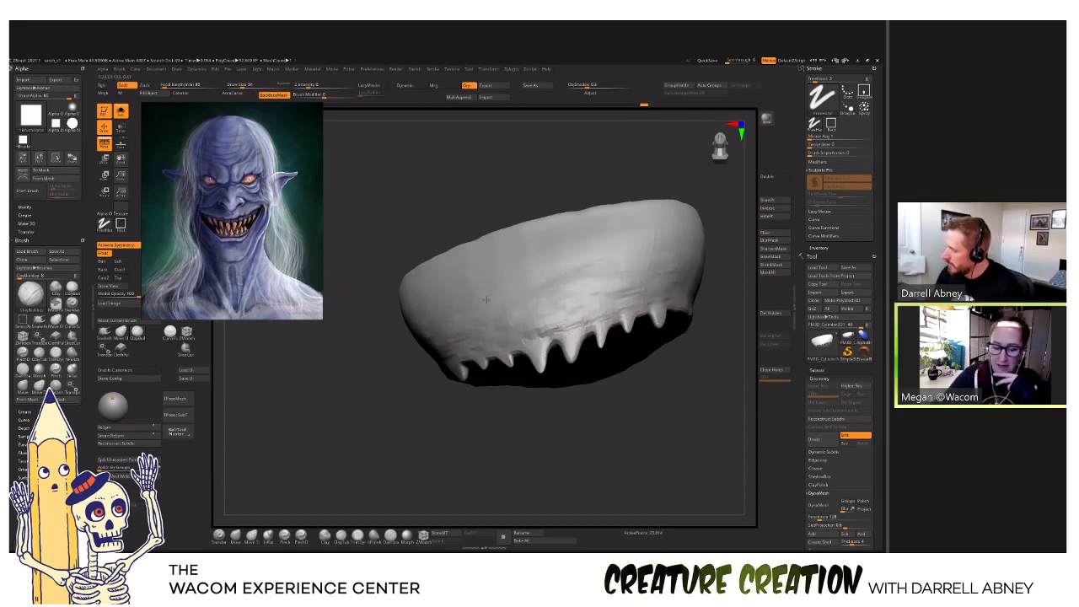
pyautogui.moveTo(620, 297); pyautogui.dragTo(530, 305, button='right')
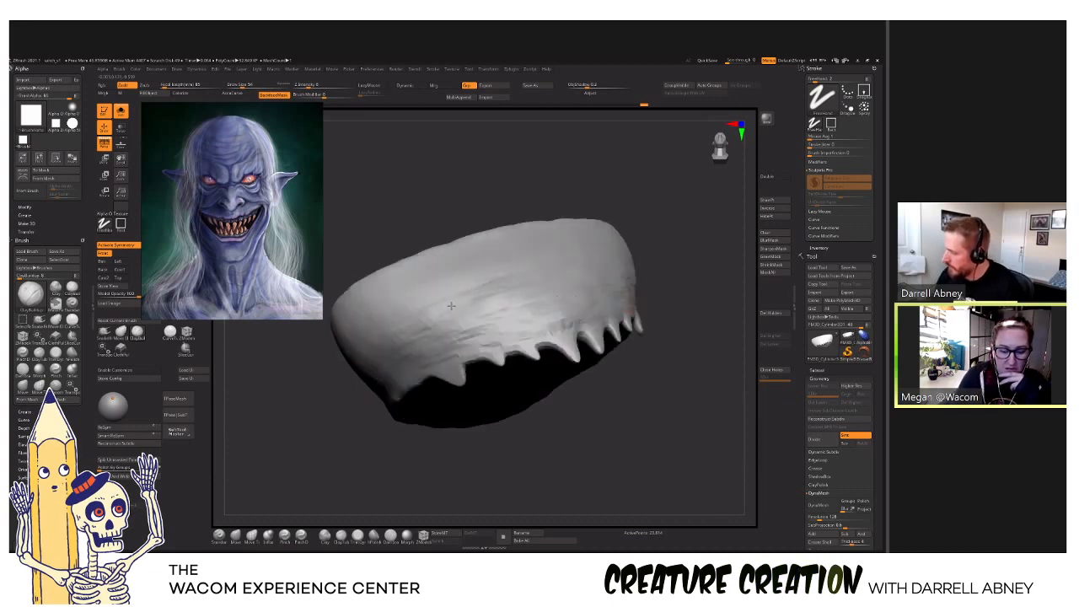
# Build gum tissue around the bases and back sides of the individual teeth from the underside, with symmetry off.
pyautogui.moveTo(390, 366)
pyautogui.mouseDown(button='right')
pyautogui.moveTo(403, 343)
pyautogui.moveTo(506, 389)
pyautogui.moveTo(421, 381)
pyautogui.mouseUp(button='right')
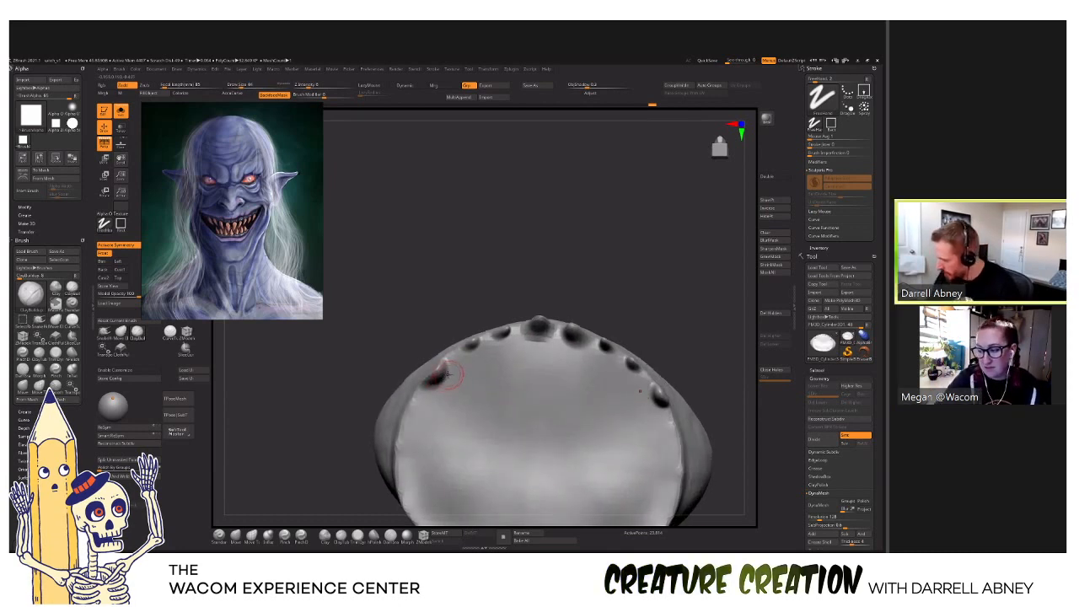
pyautogui.moveTo(447, 371)
pyautogui.mouseDown(button='right')
pyautogui.moveTo(489, 375)
pyautogui.moveTo(447, 378)
pyautogui.mouseUp(button='right')
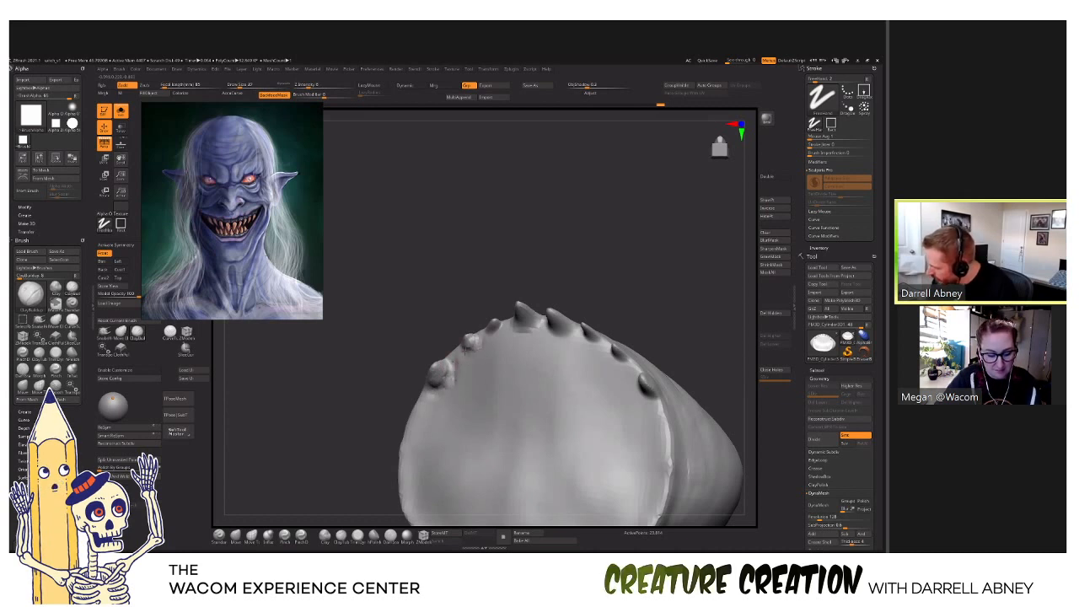
pyautogui.moveTo(491, 326); pyautogui.dragTo(499, 335)
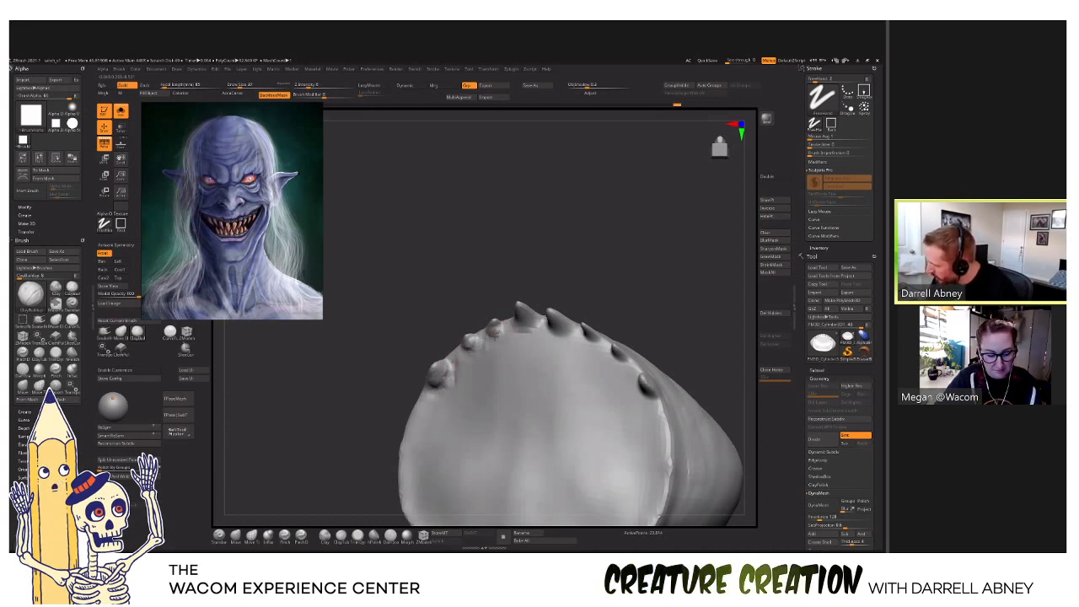
pyautogui.moveTo(495, 329); pyautogui.dragTo(520, 325, button='right')
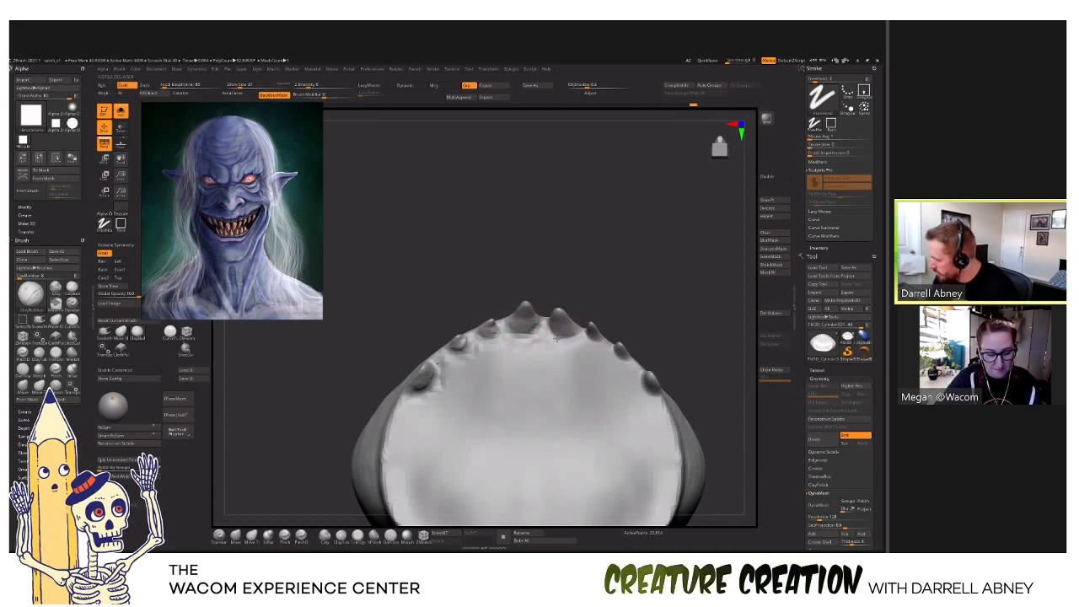
pyautogui.moveTo(576, 328); pyautogui.dragTo(588, 345, button='right')
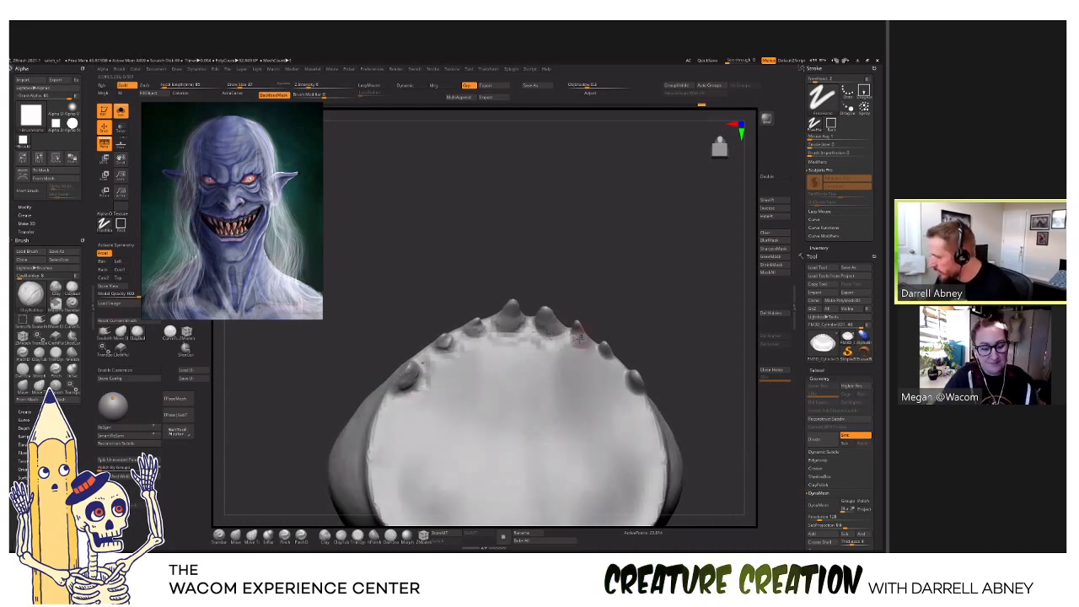
pyautogui.moveTo(625, 356)
pyautogui.mouseDown(button='right')
pyautogui.moveTo(599, 341)
pyautogui.moveTo(613, 364)
pyautogui.mouseUp(button='right')
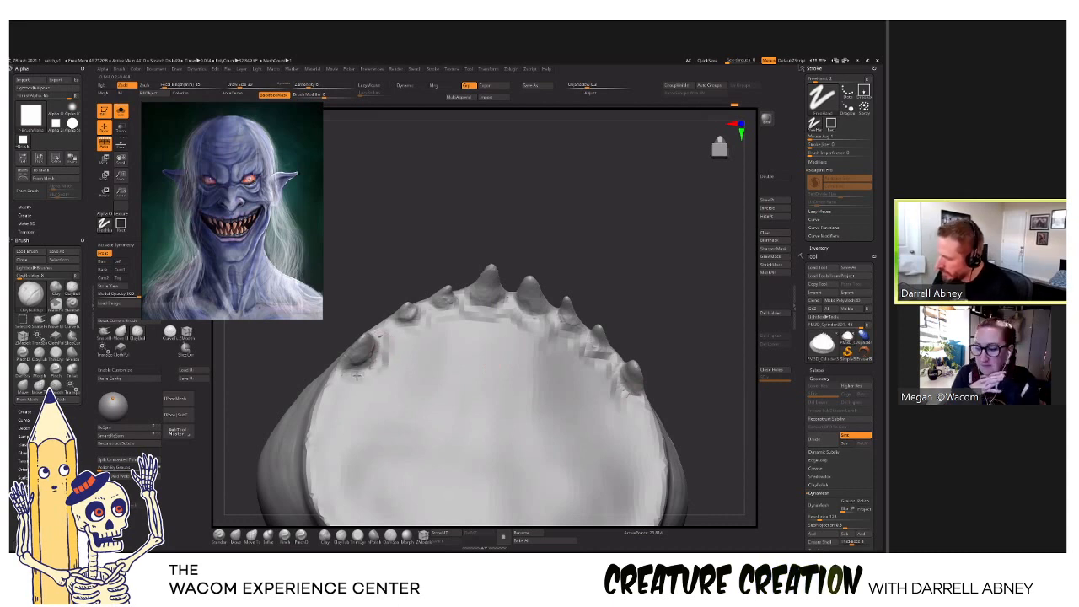
pyautogui.moveTo(356, 376); pyautogui.dragTo(420, 342, button='right')
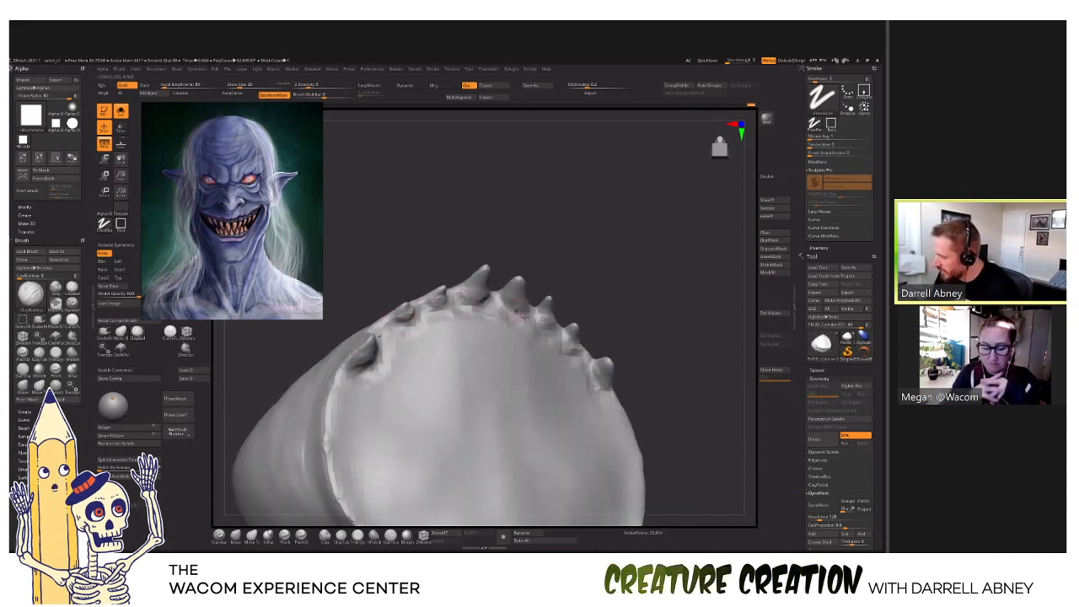
pyautogui.moveTo(478, 309)
pyautogui.mouseDown(button='right')
pyautogui.moveTo(552, 310)
pyautogui.moveTo(506, 316)
pyautogui.moveTo(554, 344)
pyautogui.mouseUp(button='right')
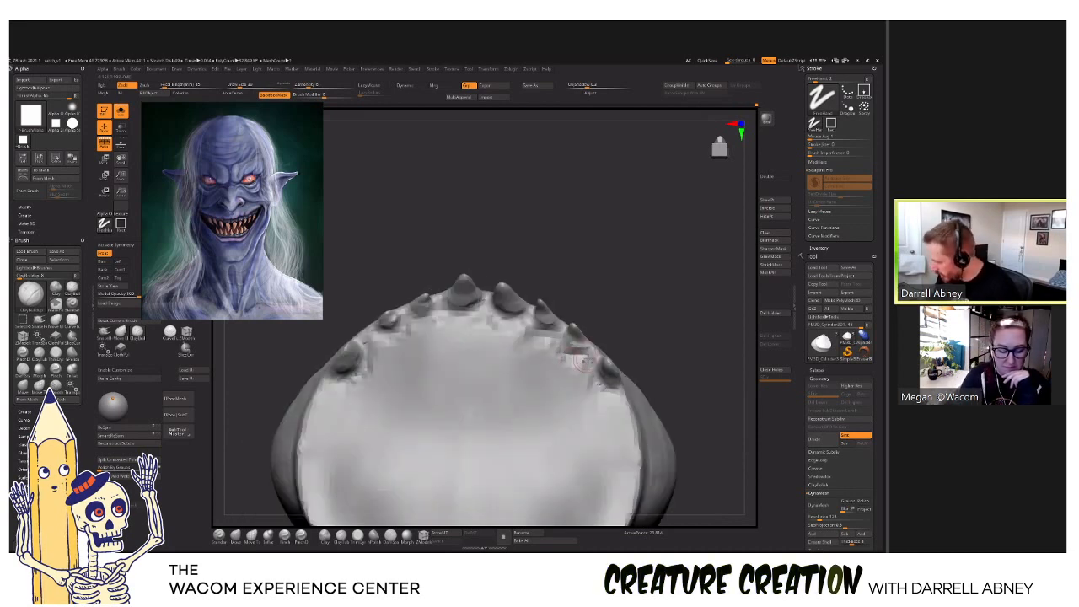
pyautogui.moveTo(416, 382); pyautogui.dragTo(405, 403, button='right')
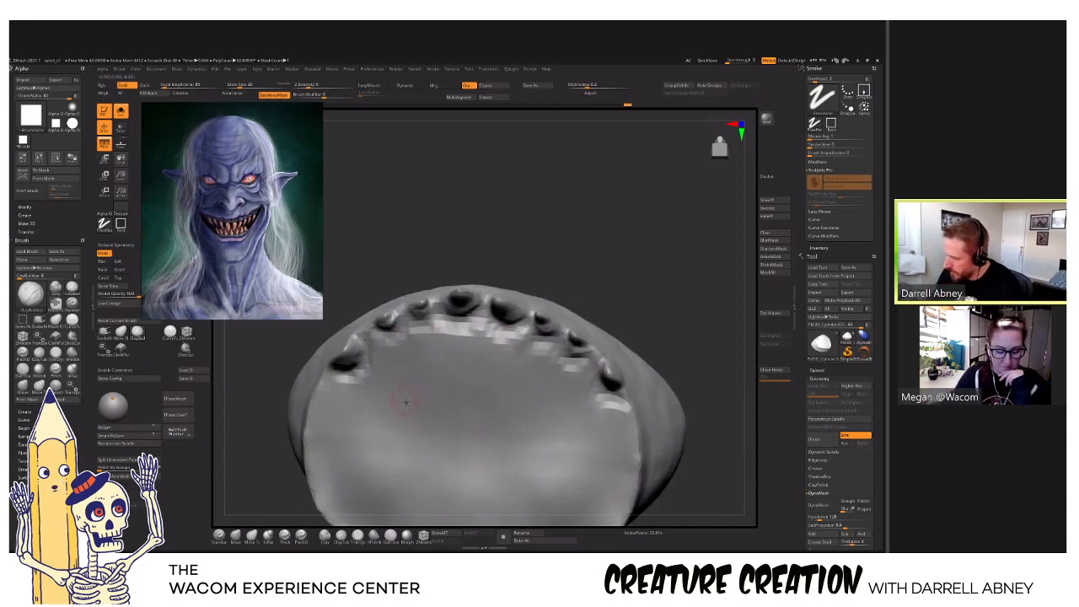
# Enlarge the ClayBuildup brush, raise its intensity, and carve a deep hollow for the palate behind the teeth.
pyautogui.moveTo(445, 334); pyautogui.dragTo(422, 361)
pyautogui.moveTo(460, 368); pyautogui.dragTo(489, 380, button='right')
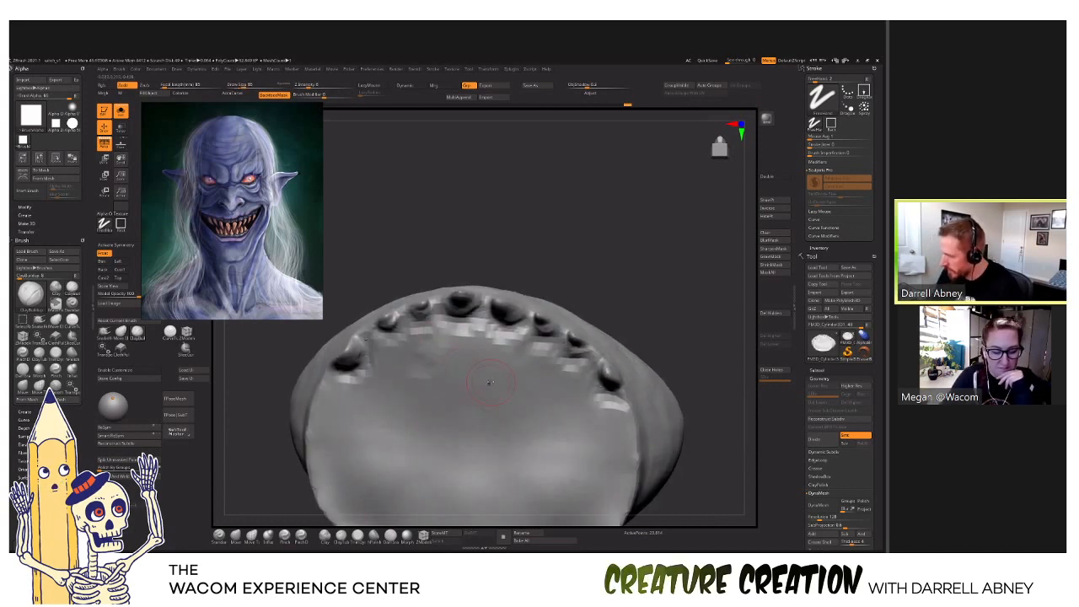
pyautogui.press(']')
pyautogui.moveTo(487, 344)
pyautogui.mouseDown()
pyautogui.moveTo(474, 368)
pyautogui.moveTo(403, 388)
pyautogui.mouseUp()
pyautogui.moveTo(504, 368); pyautogui.dragTo(462, 409)
pyautogui.press(']')
pyautogui.keyDown('ctrl'); pyautogui.moveTo(472, 421); pyautogui.dragTo(503, 401, button='right'); pyautogui.keyUp('ctrl')
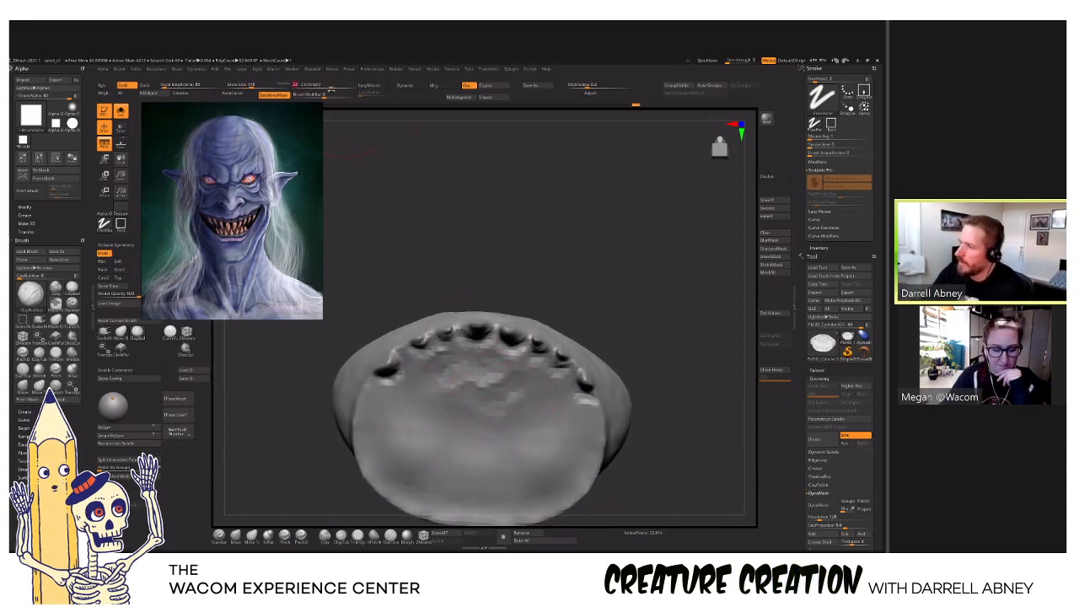
pyautogui.moveTo(499, 410)
pyautogui.mouseDown()
pyautogui.moveTo(472, 401)
pyautogui.moveTo(522, 415)
pyautogui.mouseUp()
pyautogui.moveTo(524, 415); pyautogui.dragTo(531, 406, button='right')
pyautogui.moveTo(516, 407); pyautogui.dragTo(525, 459)
pyautogui.moveTo(540, 426)
pyautogui.mouseDown(button='right')
pyautogui.moveTo(550, 412)
pyautogui.moveTo(531, 354)
pyautogui.mouseUp(button='right')
pyautogui.moveTo(505, 345)
pyautogui.mouseDown()
pyautogui.moveTo(515, 422)
pyautogui.moveTo(438, 405)
pyautogui.moveTo(422, 384)
pyautogui.moveTo(397, 397)
pyautogui.moveTo(481, 405)
pyautogui.moveTo(473, 456)
pyautogui.moveTo(506, 438)
pyautogui.moveTo(522, 367)
pyautogui.moveTo(459, 396)
pyautogui.moveTo(475, 386)
pyautogui.mouseUp()
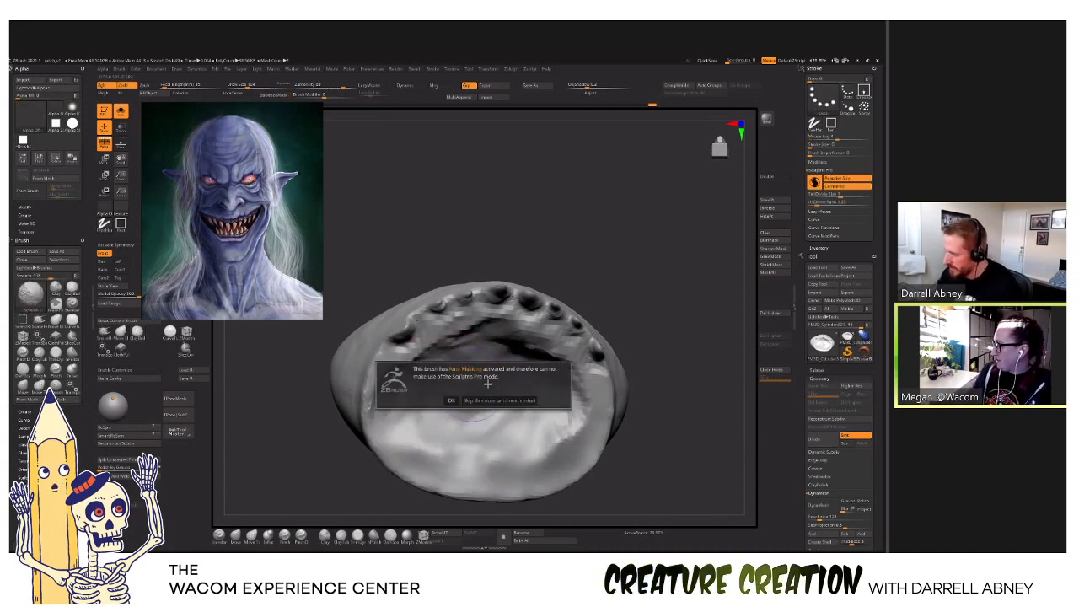
# Smooth the rough surface of the hollowed palate behind the teeth, dismissing the Sculptris Pro notes.
pyautogui.click(452, 401)
pyautogui.moveTo(496, 405); pyautogui.dragTo(520, 368, button='right')
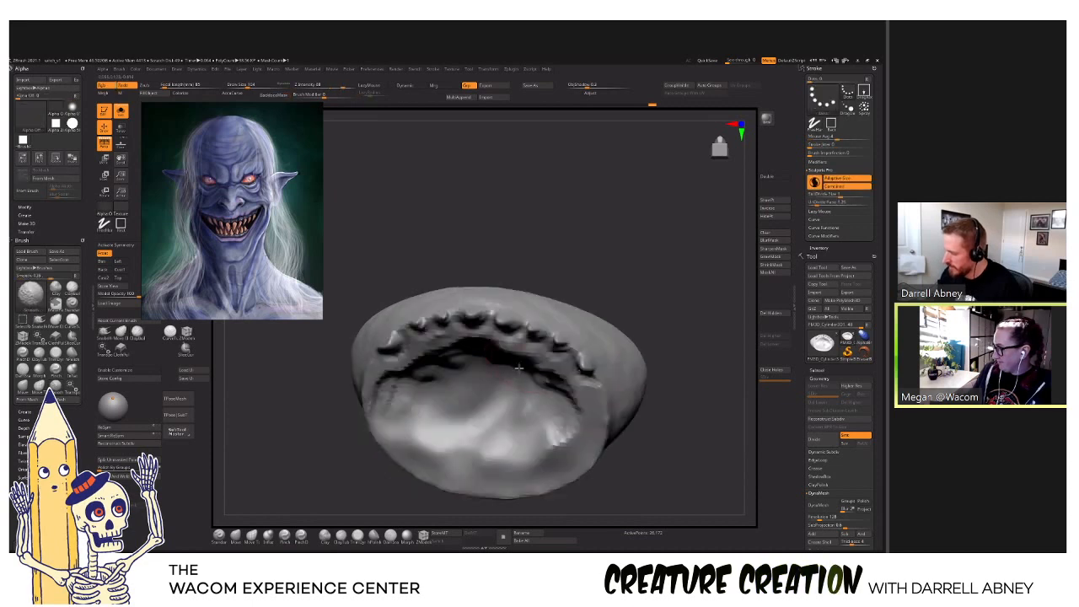
pyautogui.keyDown('shift'); pyautogui.click(523, 447); pyautogui.keyUp('shift')
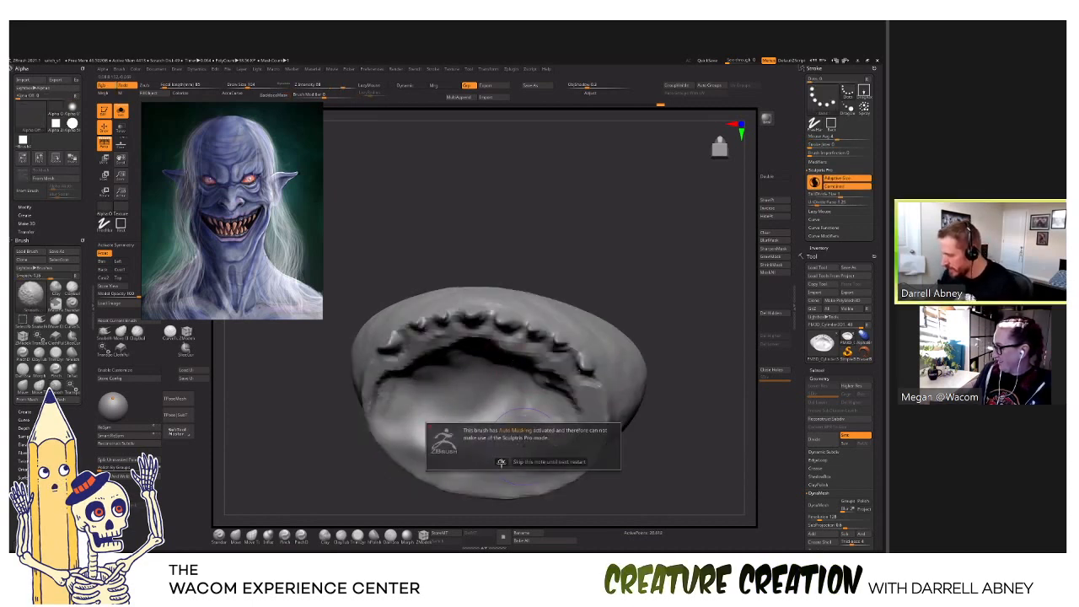
pyautogui.click(501, 462)
# Smooth and thicken the outer gum surface above the upper teeth with clay strokes from the front.
pyautogui.moveTo(506, 455); pyautogui.dragTo(591, 400, button='right')
pyautogui.keyDown('shift'); pyautogui.click(592, 401); pyautogui.keyUp('shift')
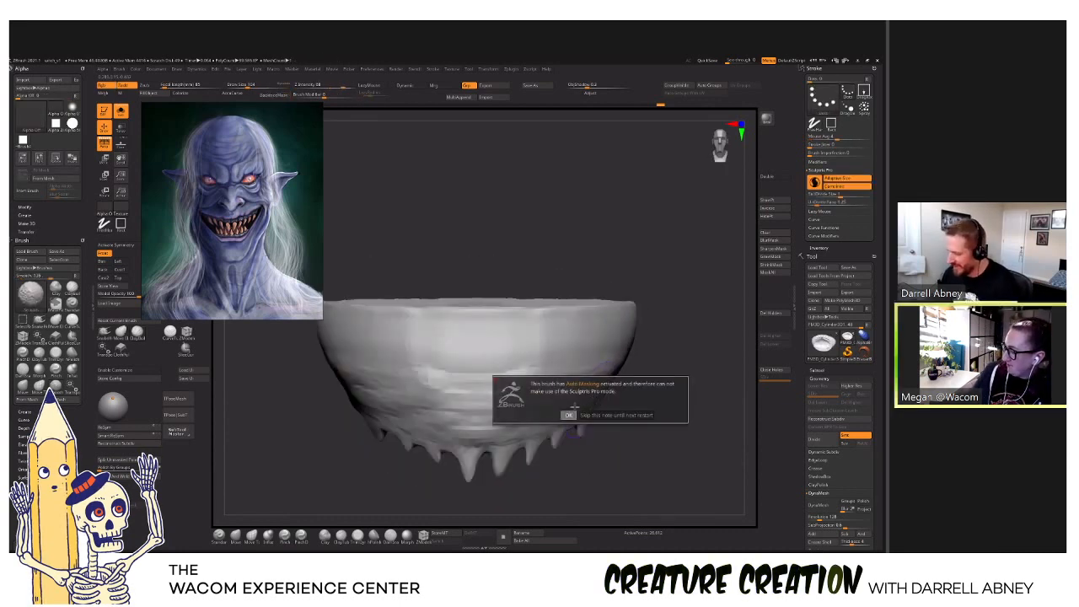
pyautogui.click(569, 414)
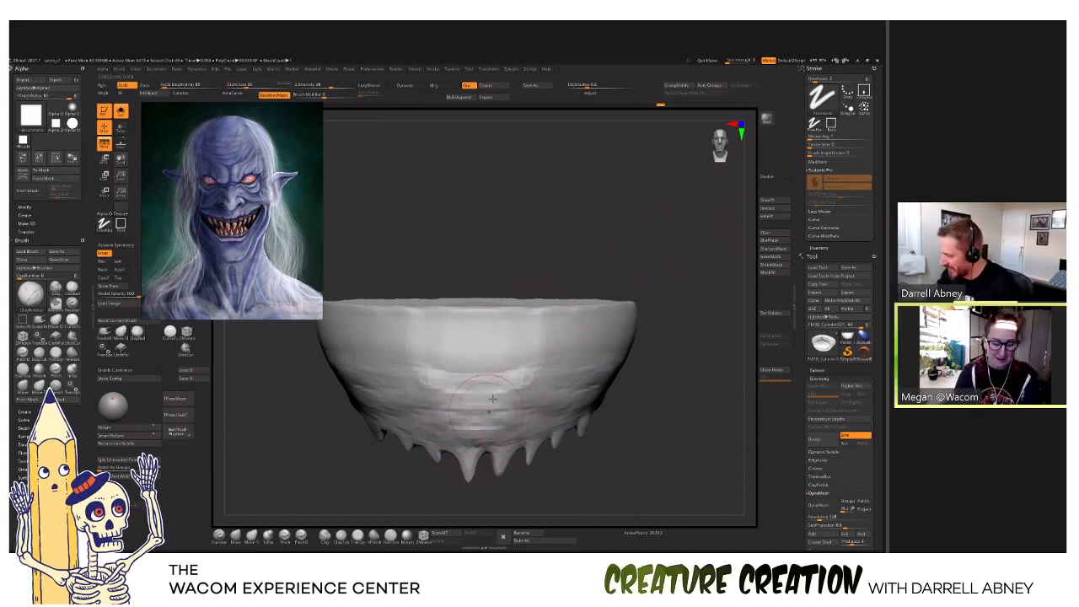
pyautogui.moveTo(504, 472); pyautogui.dragTo(501, 428, button='right')
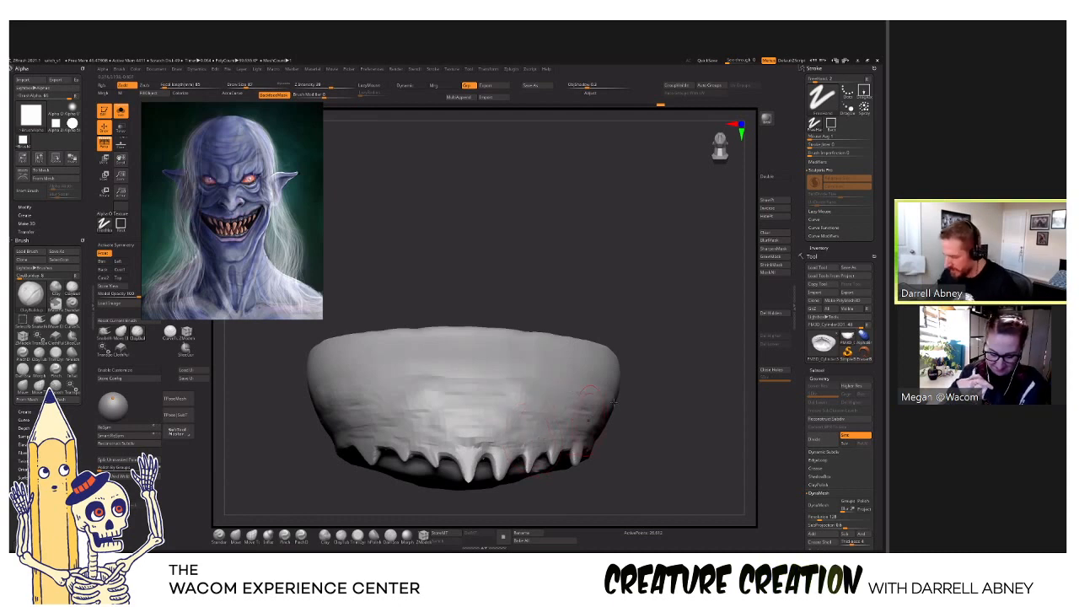
# Show the full head again, reduce the brush size, and select the teeth piece from a low front view.
pyautogui.hotkey('alt', 's')
pyautogui.moveTo(614, 403)
pyautogui.keyDown('ctrl'); pyautogui.mouseDown(button='right')
pyautogui.moveTo(623, 306)
pyautogui.moveTo(659, 395)
pyautogui.mouseUp(button='right'); pyautogui.keyUp('ctrl')
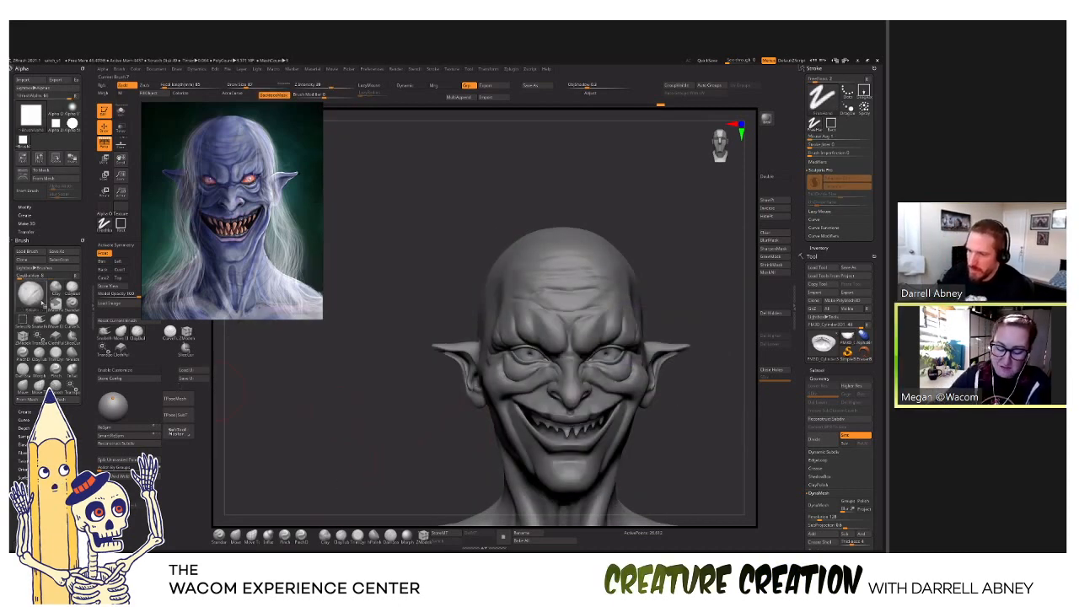
pyautogui.click(43, 304)
pyautogui.press('s')
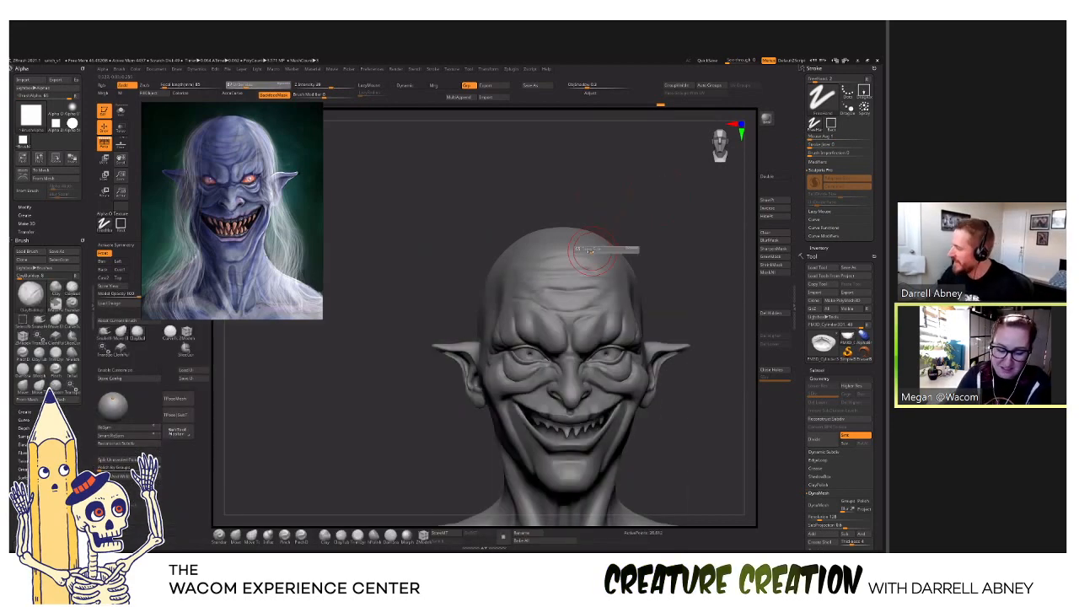
pyautogui.moveTo(590, 251); pyautogui.dragTo(584, 251)
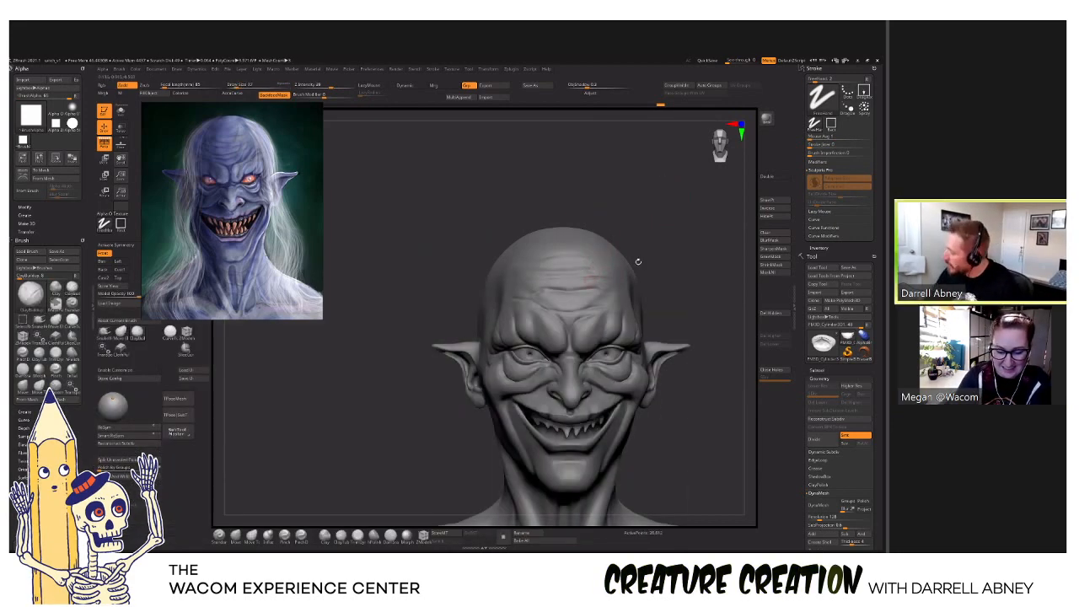
pyautogui.moveTo(616, 294)
pyautogui.keyDown('alt'); pyautogui.mouseDown(button='right')
pyautogui.moveTo(616, 351)
pyautogui.moveTo(579, 419)
pyautogui.mouseUp(button='right'); pyautogui.keyUp('alt')
pyautogui.keyDown('alt'); pyautogui.click(555, 386); pyautogui.keyUp('alt')
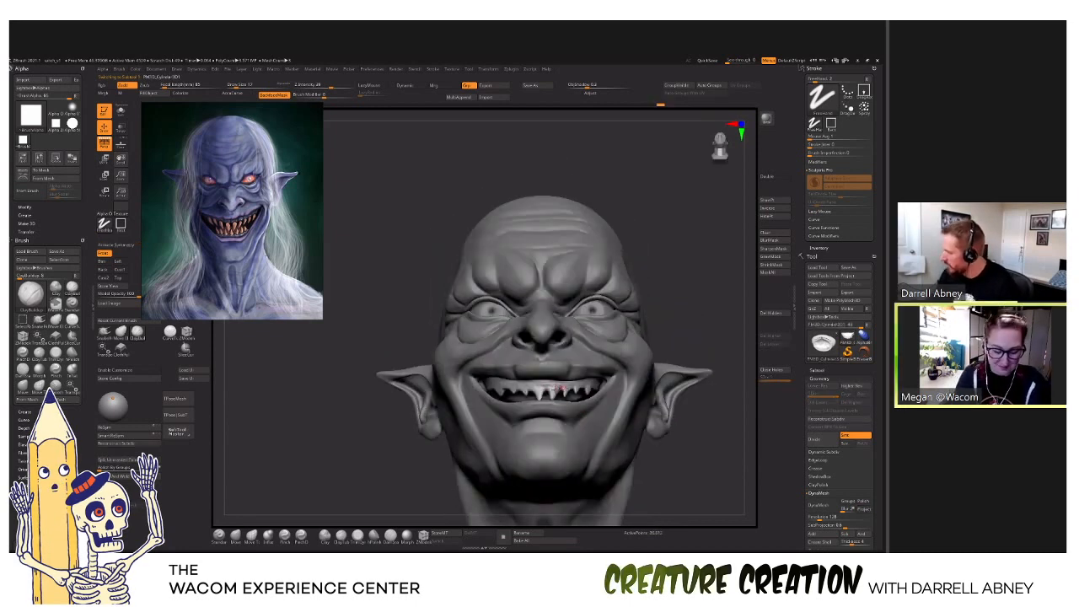
# Isolate the upper teeth piece in a closer front view, dismissing the Sculptris Pro note.
pyautogui.hotkey('alt', 's')
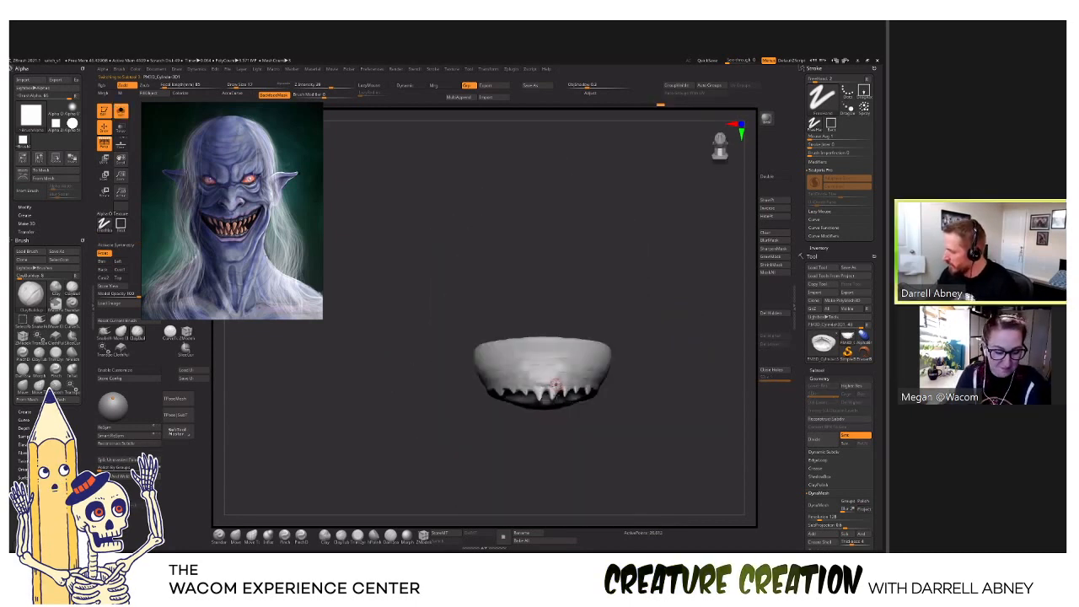
pyautogui.keyDown('ctrl'); pyautogui.moveTo(554, 385); pyautogui.dragTo(556, 442, button='right'); pyautogui.keyUp('ctrl')
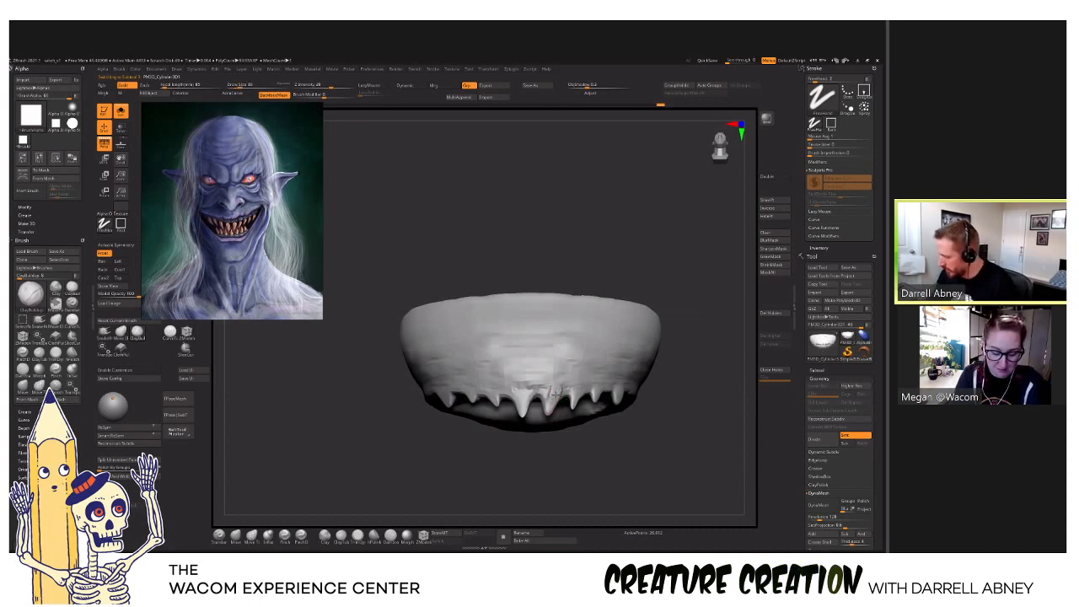
pyautogui.keyDown('ctrl'); pyautogui.click(553, 393); pyautogui.keyUp('ctrl')
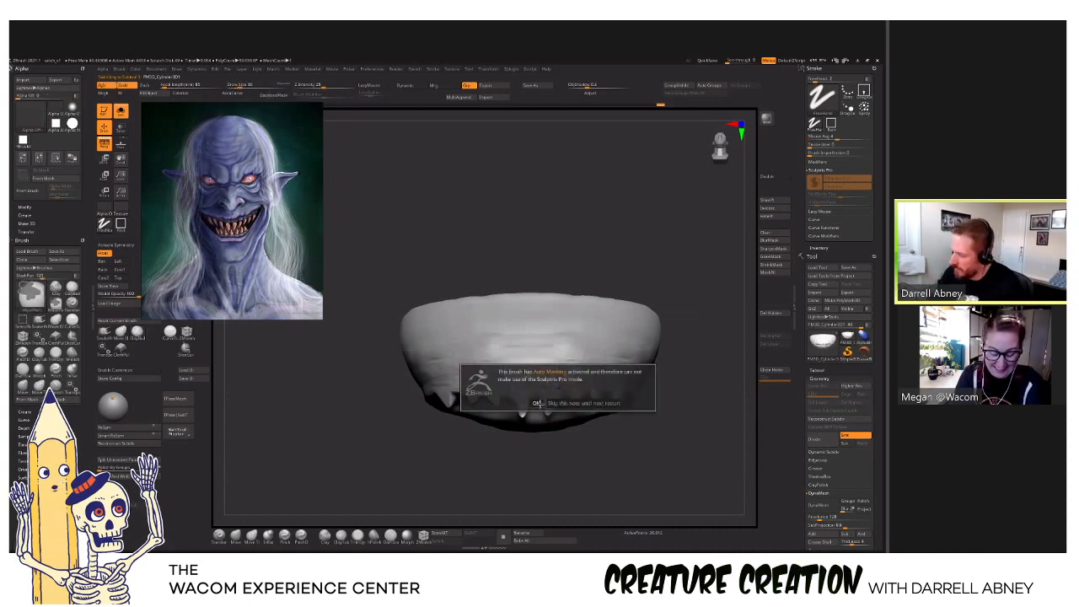
pyautogui.click(537, 403)
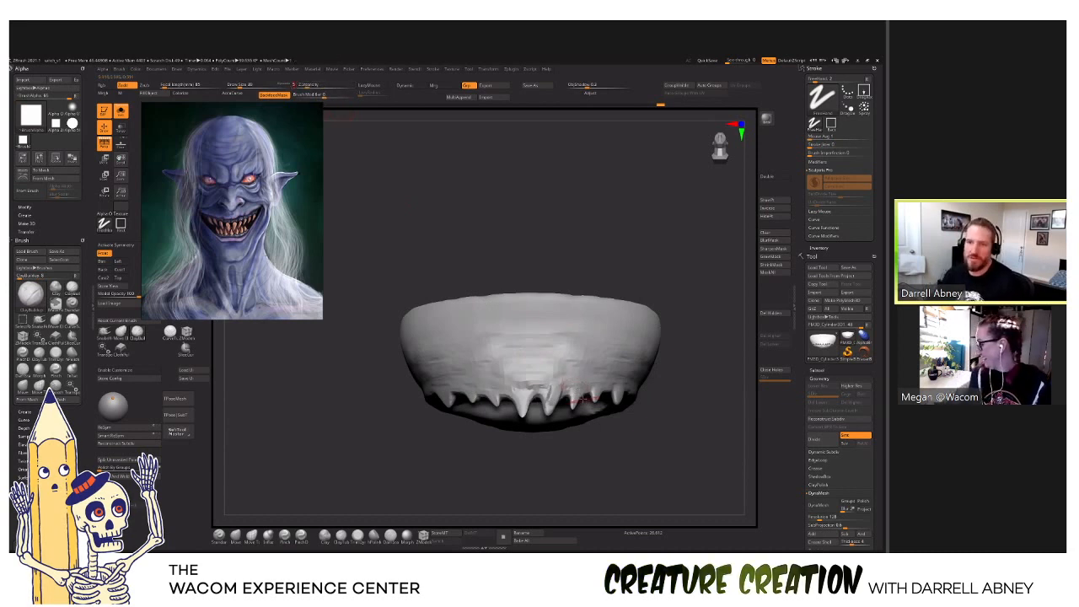
# Reduce the brush size and display the wireframe on the isolated teeth piece, dismissing the Sculptris Pro note.
pyautogui.scroll(2, 580, 428)
pyautogui.scroll(2, 581, 429)
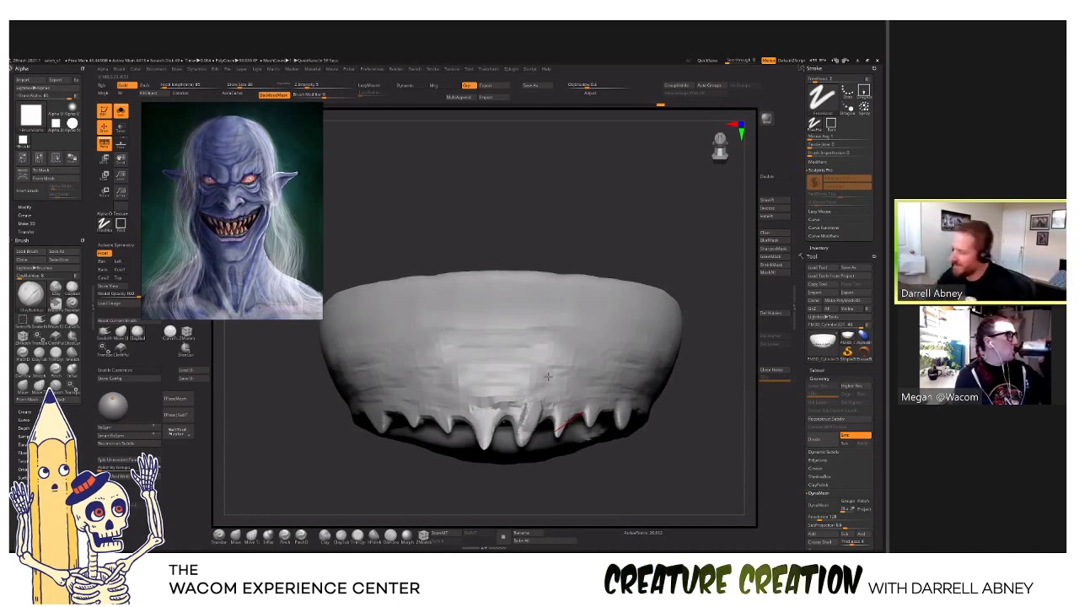
pyautogui.press('s')
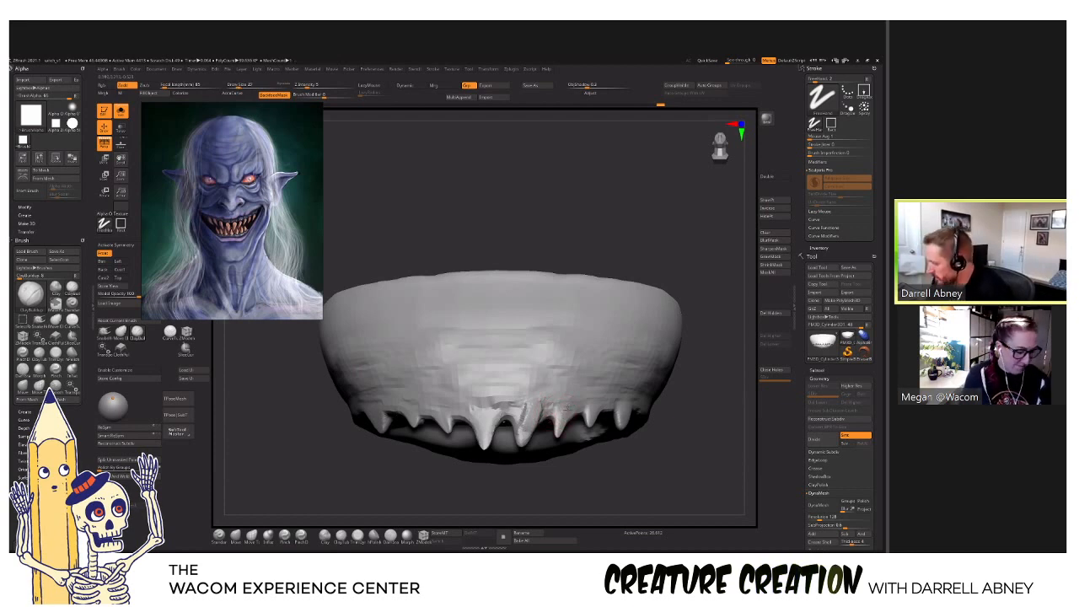
pyautogui.hotkey('shift', 'f')
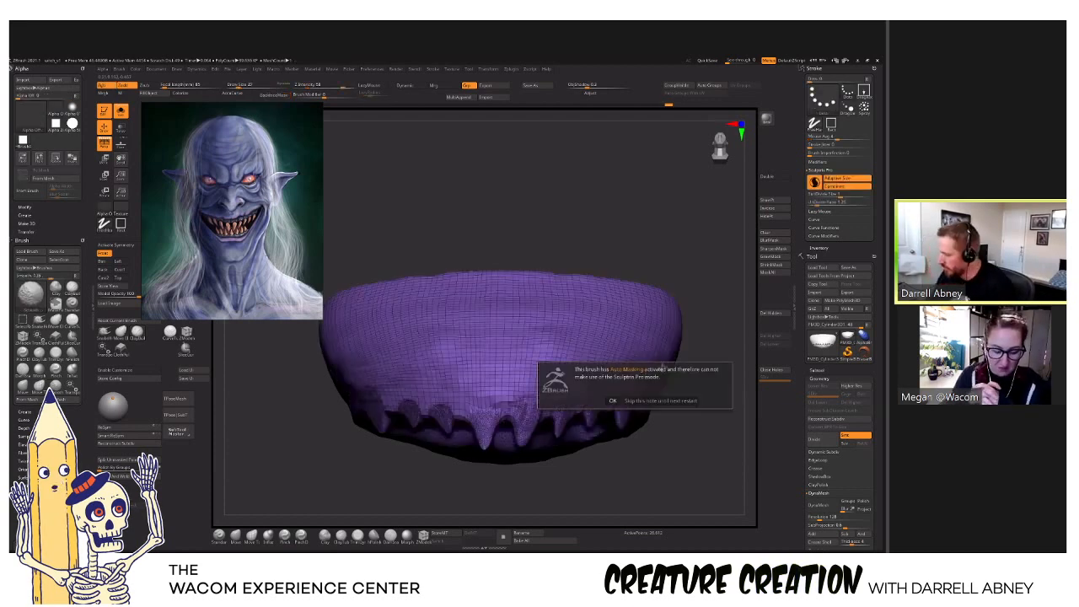
pyautogui.click(613, 400)
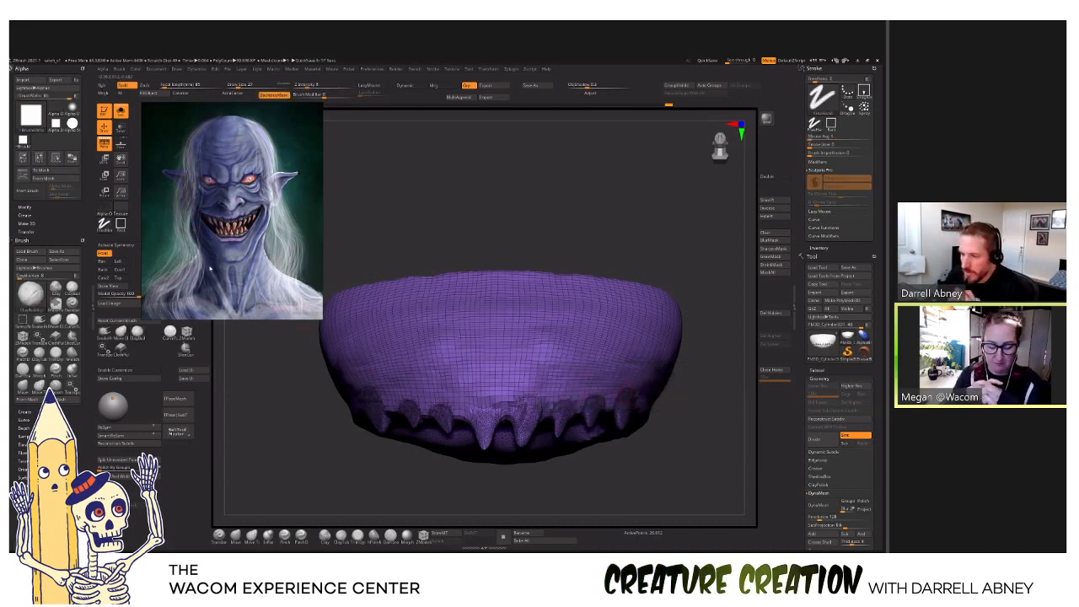
# Move the concept painting aside, shorten its window, and enlarge the creature's face within it.
pyautogui.moveTo(236, 251)
pyautogui.mouseDown()
pyautogui.moveTo(274, 251)
pyautogui.moveTo(254, 248)
pyautogui.mouseUp()
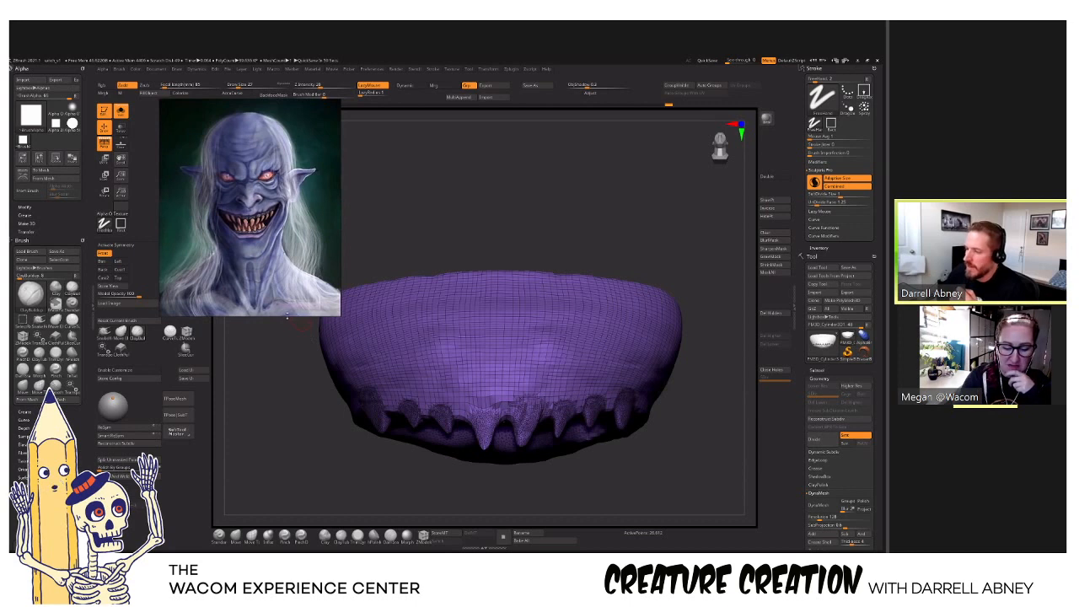
pyautogui.moveTo(283, 331); pyautogui.dragTo(277, 291)
pyautogui.rightClick(278, 310)
pyautogui.click(276, 313)
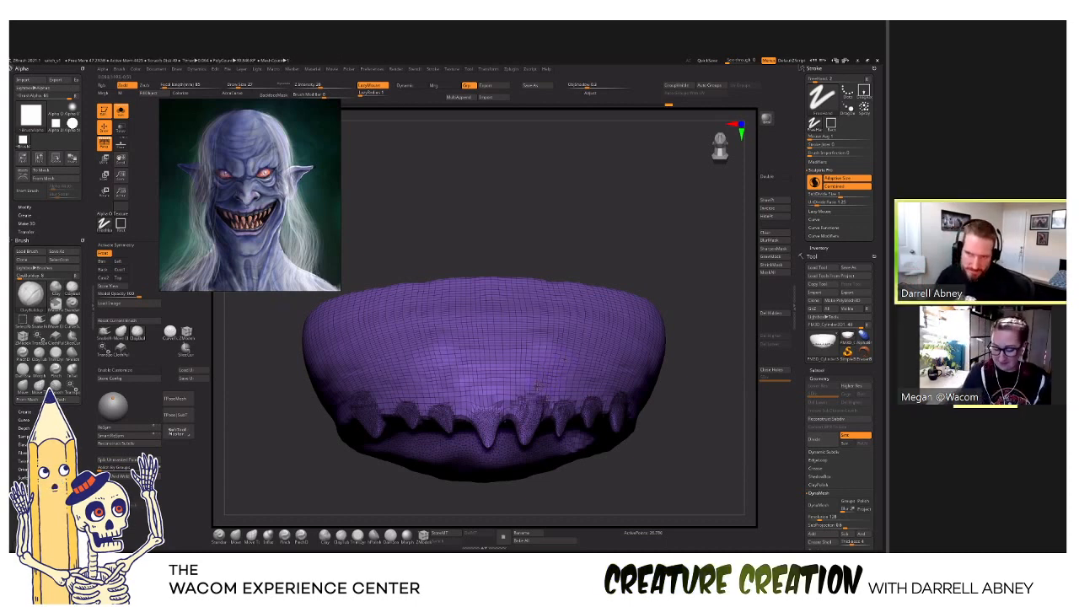
# Hide the wireframe and build arched gum ridges around the roots of the upper teeth with Sculptris Pro clay strokes.
pyautogui.hotkey('shift', 'f')
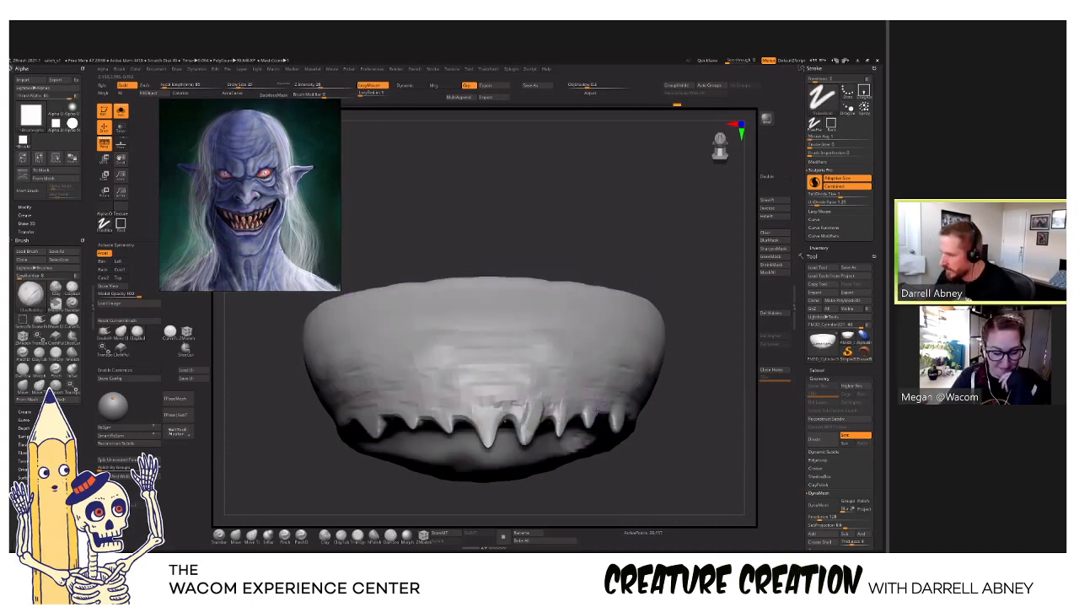
pyautogui.moveTo(626, 409); pyautogui.dragTo(540, 397, button='right')
pyautogui.moveTo(622, 403); pyautogui.dragTo(622, 422)
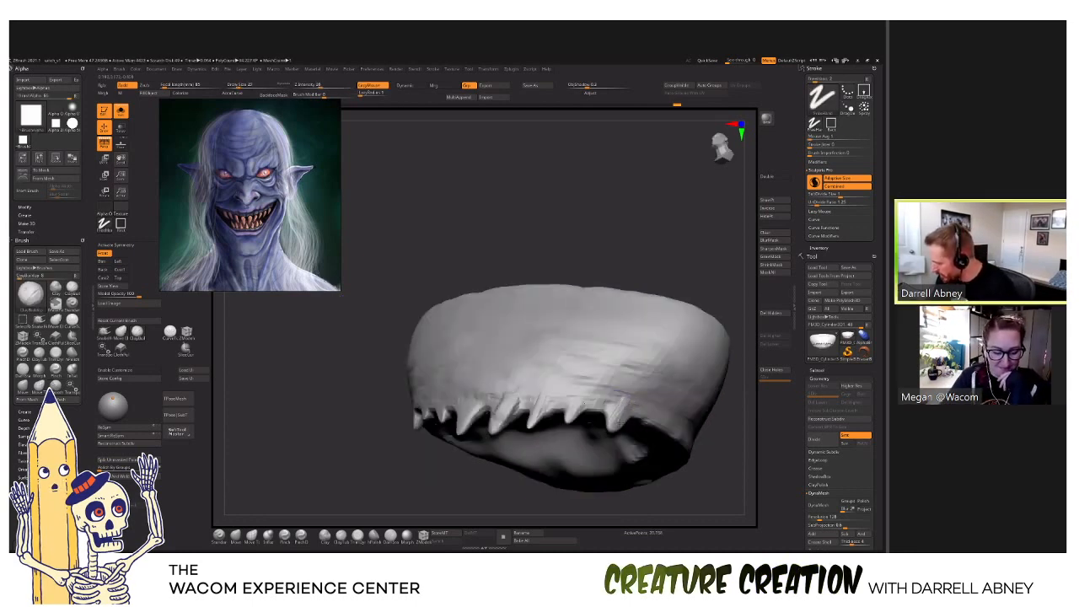
pyautogui.moveTo(404, 422)
pyautogui.mouseDown(button='right')
pyautogui.moveTo(486, 419)
pyautogui.moveTo(509, 395)
pyautogui.moveTo(456, 403)
pyautogui.mouseUp(button='right')
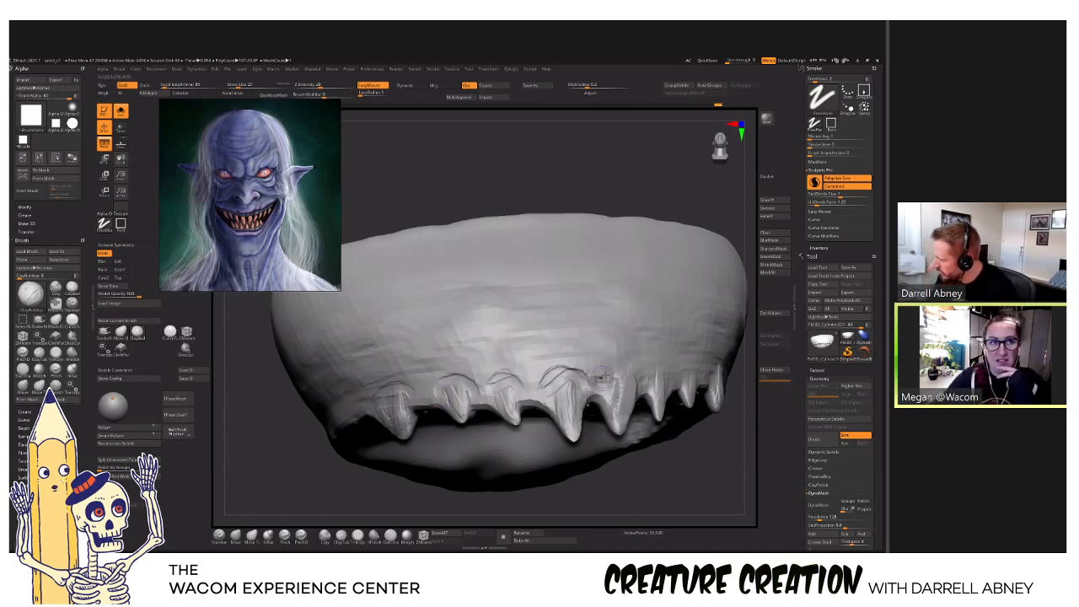
pyautogui.moveTo(602, 377); pyautogui.dragTo(599, 372, button='right')
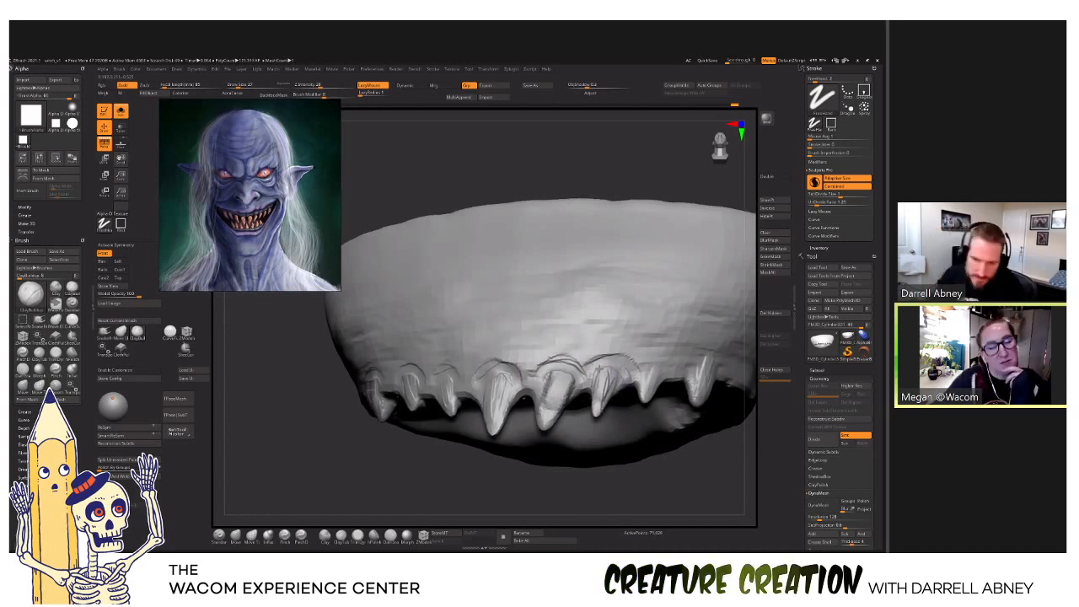
pyautogui.moveTo(624, 354); pyautogui.dragTo(652, 351, button='right')
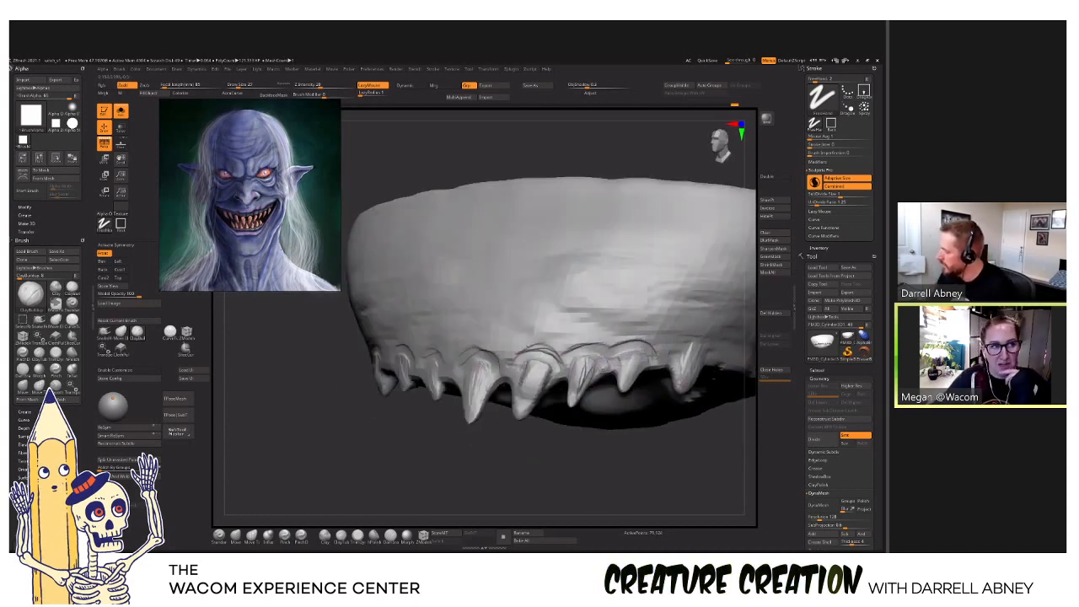
pyautogui.moveTo(653, 351); pyautogui.dragTo(628, 353, button='right')
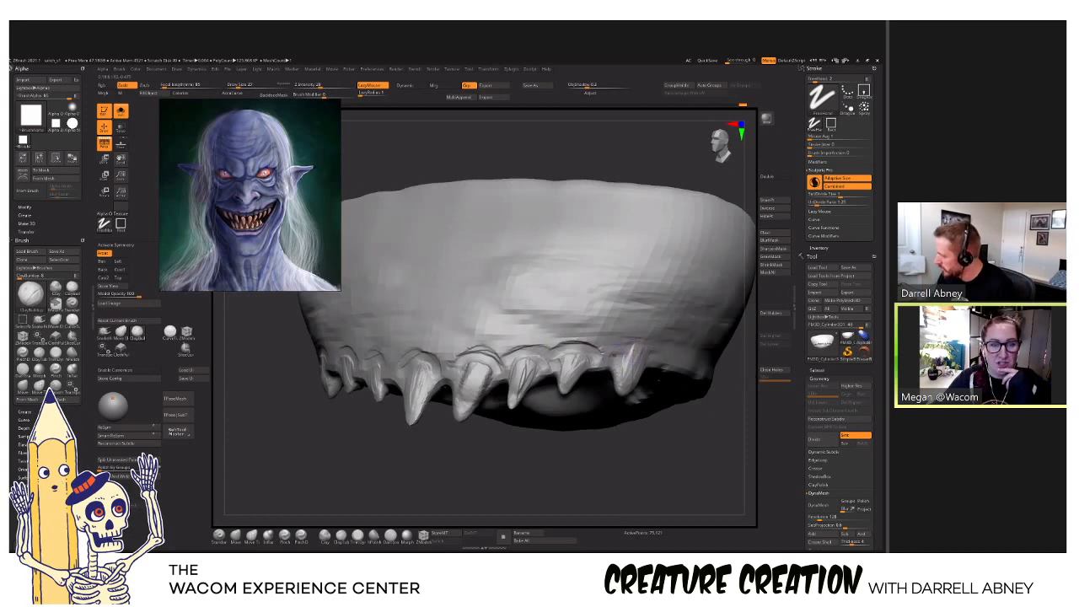
# Extend the raised gum line over the side teeth and add folds above the tooth roots on both sides.
pyautogui.moveTo(625, 351); pyautogui.dragTo(649, 342)
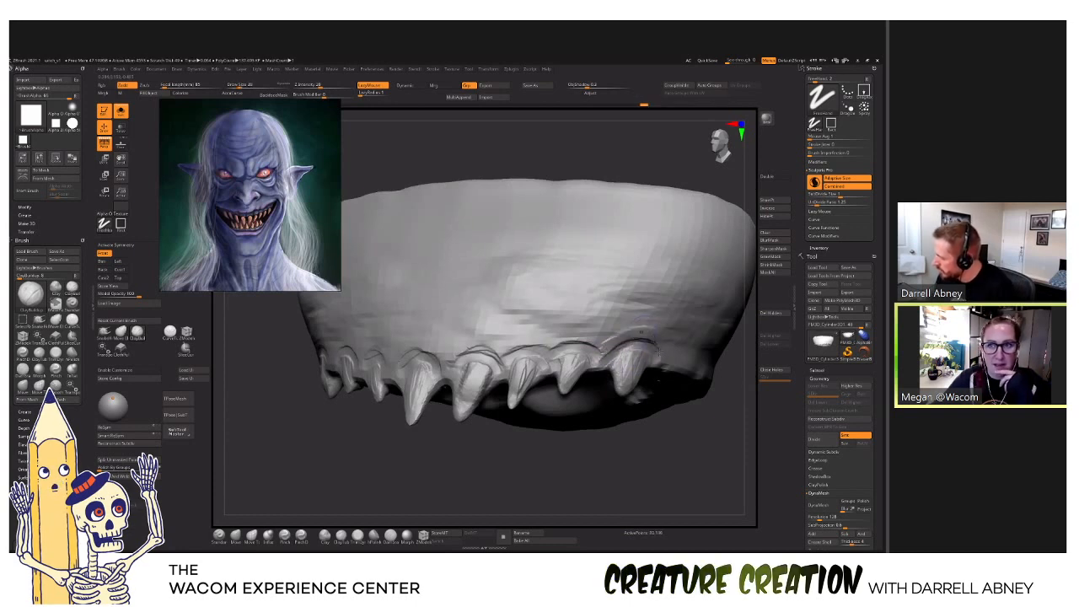
pyautogui.moveTo(626, 349); pyautogui.dragTo(666, 346, button='right')
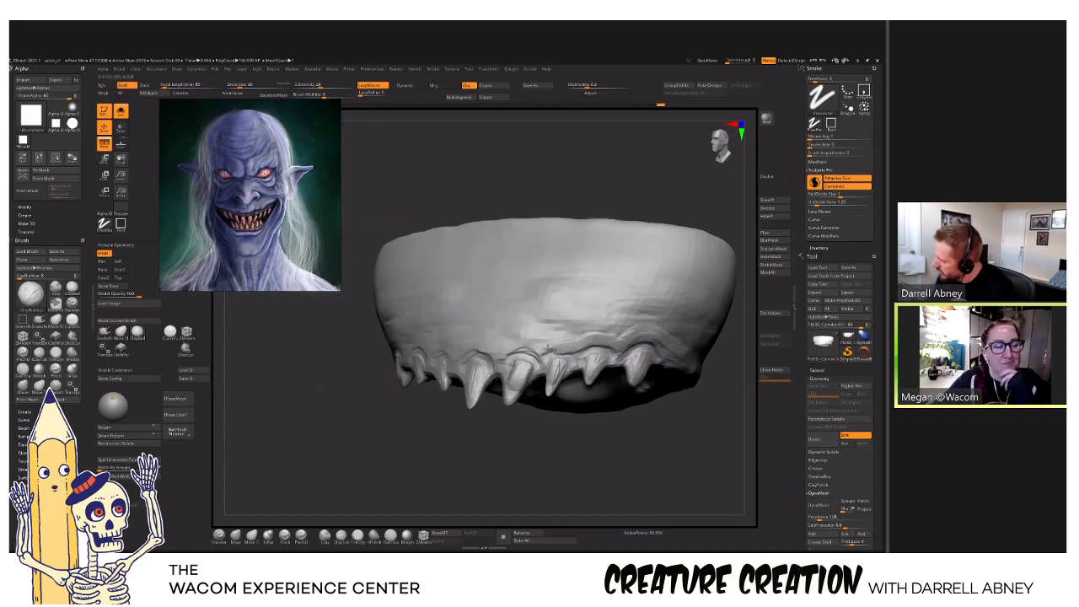
pyautogui.moveTo(534, 342); pyautogui.dragTo(482, 363, button='right')
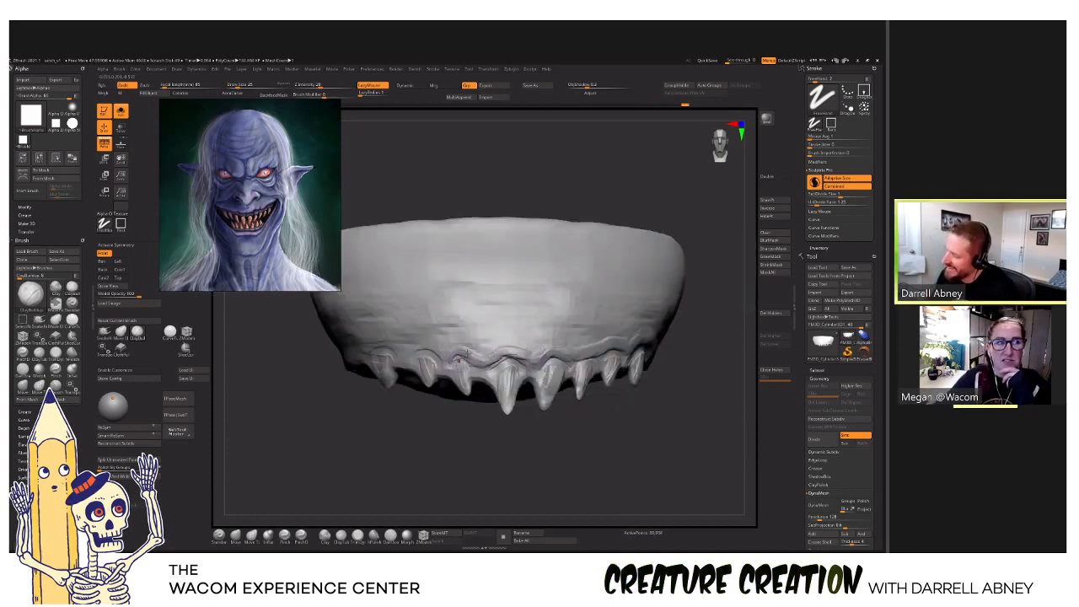
pyautogui.moveTo(422, 352); pyautogui.dragTo(469, 364, button='right')
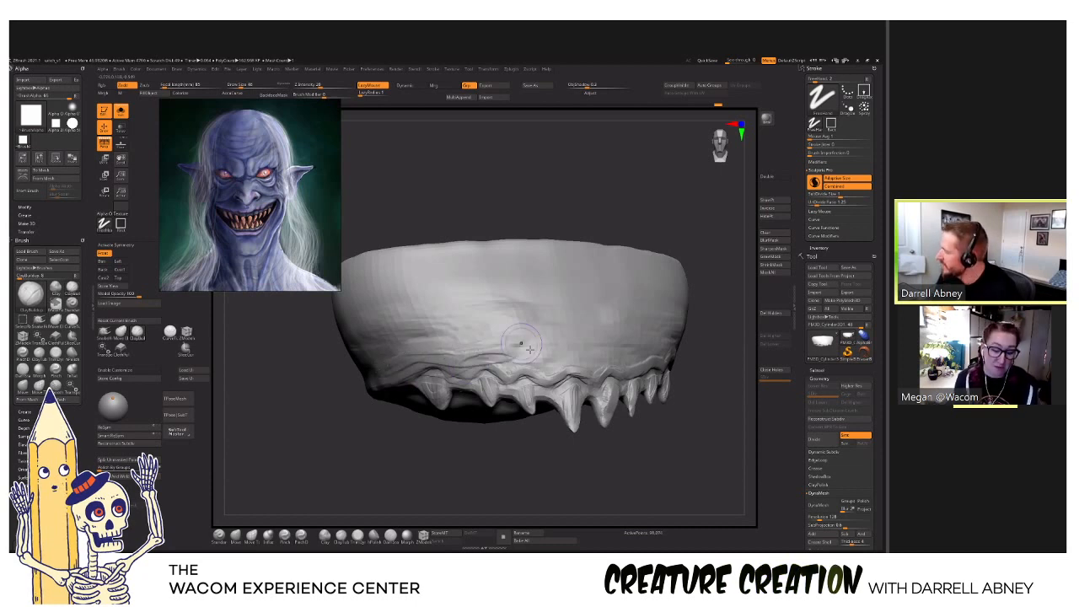
# Smooth the rough gum surface above the teeth and turn Sculptris Pro back on for the clay brush.
pyautogui.press('shift')
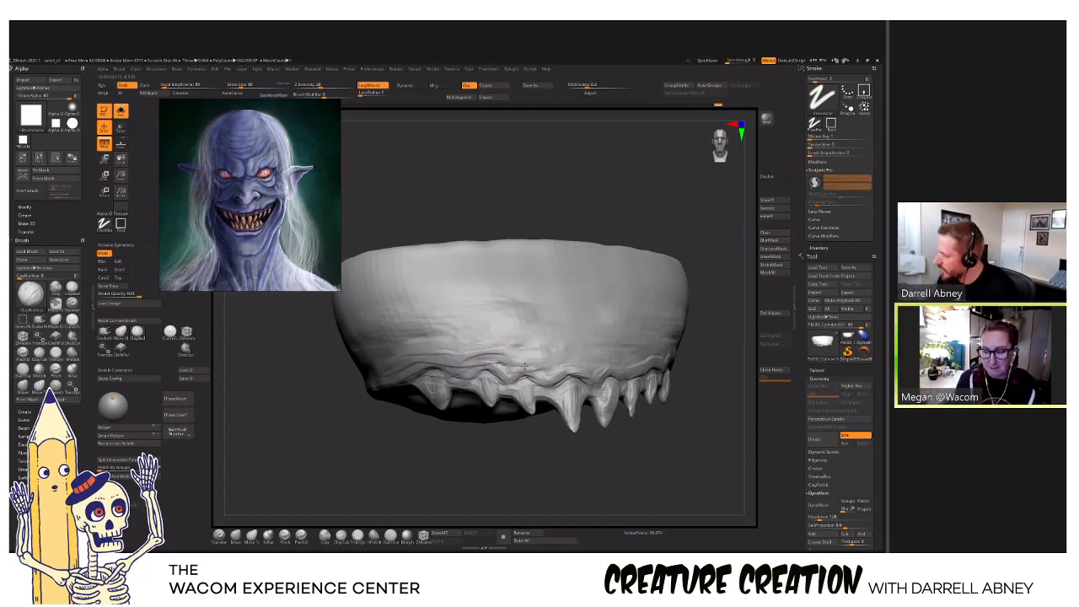
pyautogui.keyDown('shift'); pyautogui.moveTo(574, 363); pyautogui.dragTo(413, 341); pyautogui.keyUp('shift')
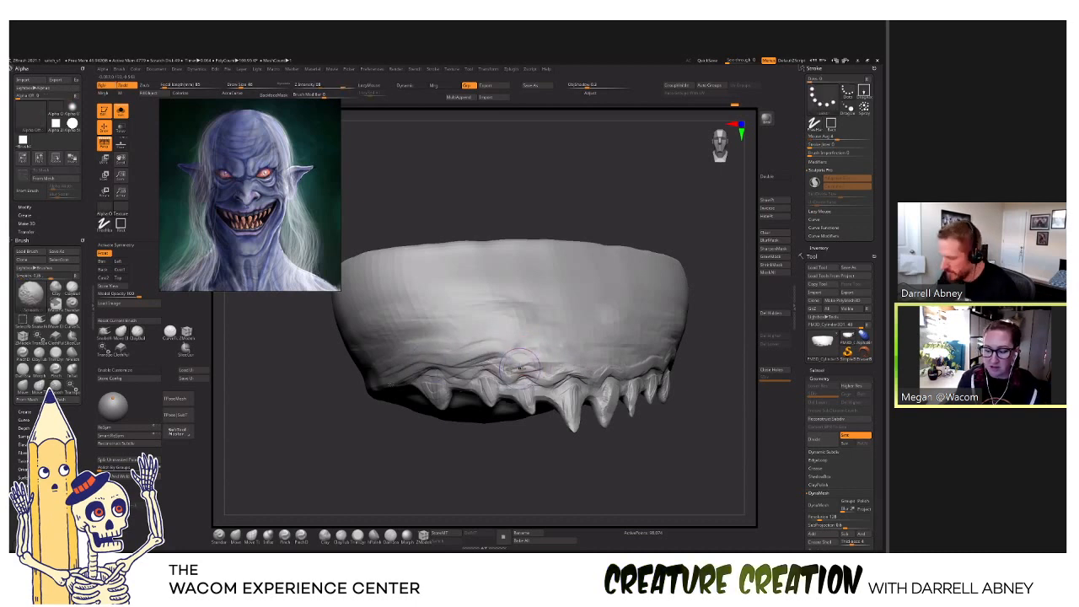
pyautogui.hotkey('shift', 'f')
pyautogui.hotkey('shift', 'f')
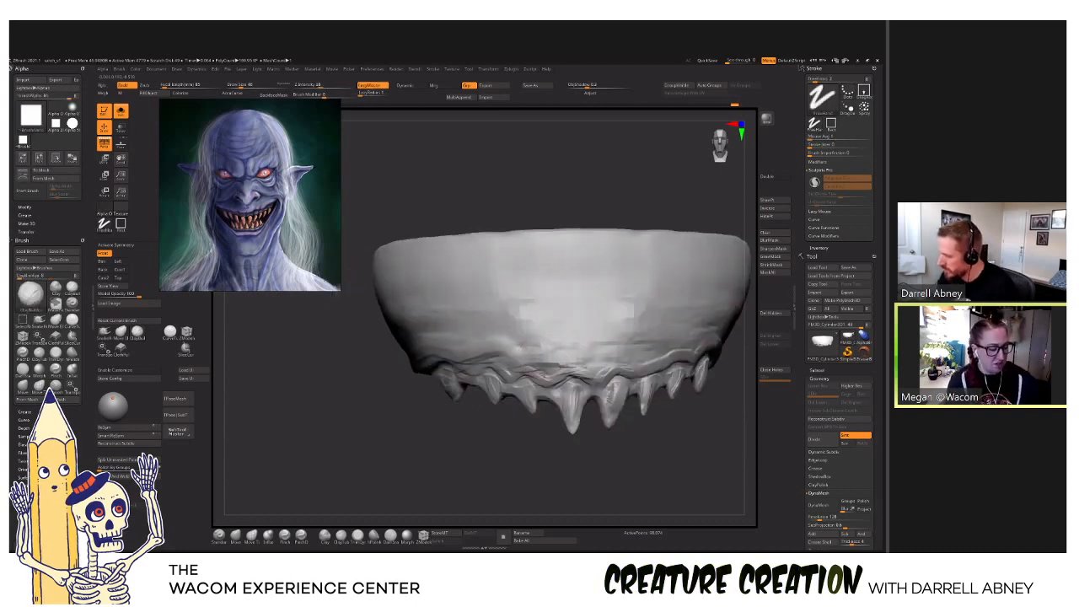
pyautogui.moveTo(580, 342); pyautogui.dragTo(520, 350)
pyautogui.click(814, 182)
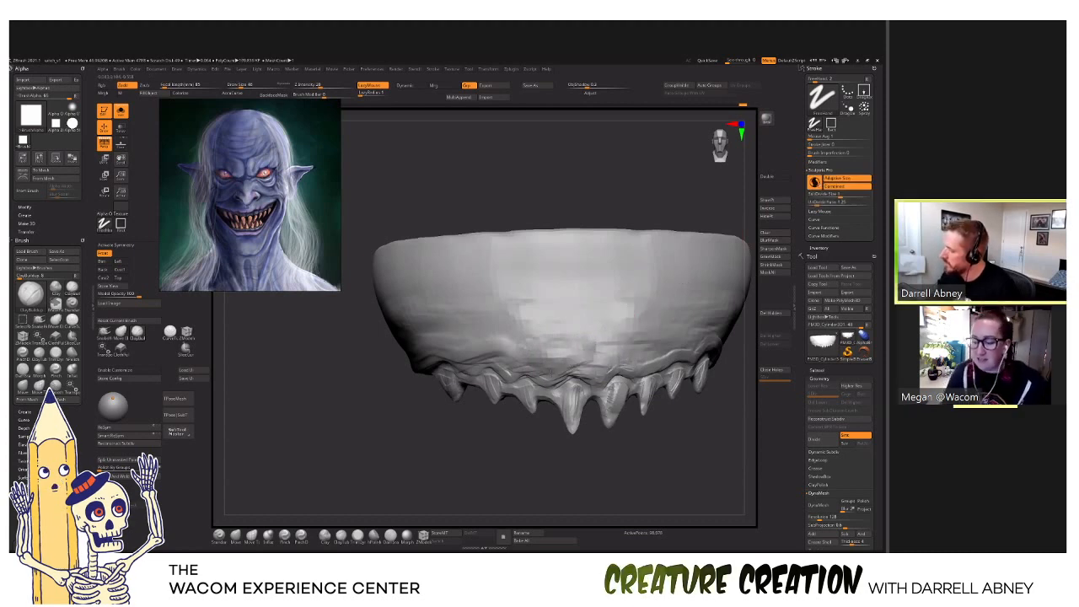
# Add wrinkled folds to the outer gums above the side teeth and soften the transitions into the teeth.
pyautogui.moveTo(547, 359); pyautogui.dragTo(638, 354, button='right')
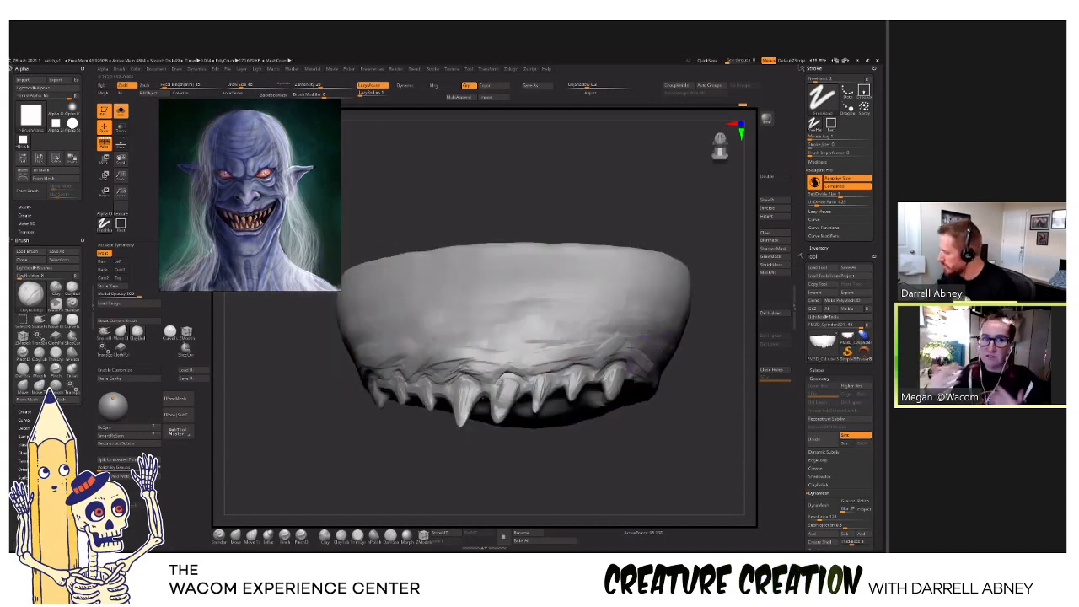
pyautogui.press('shift')
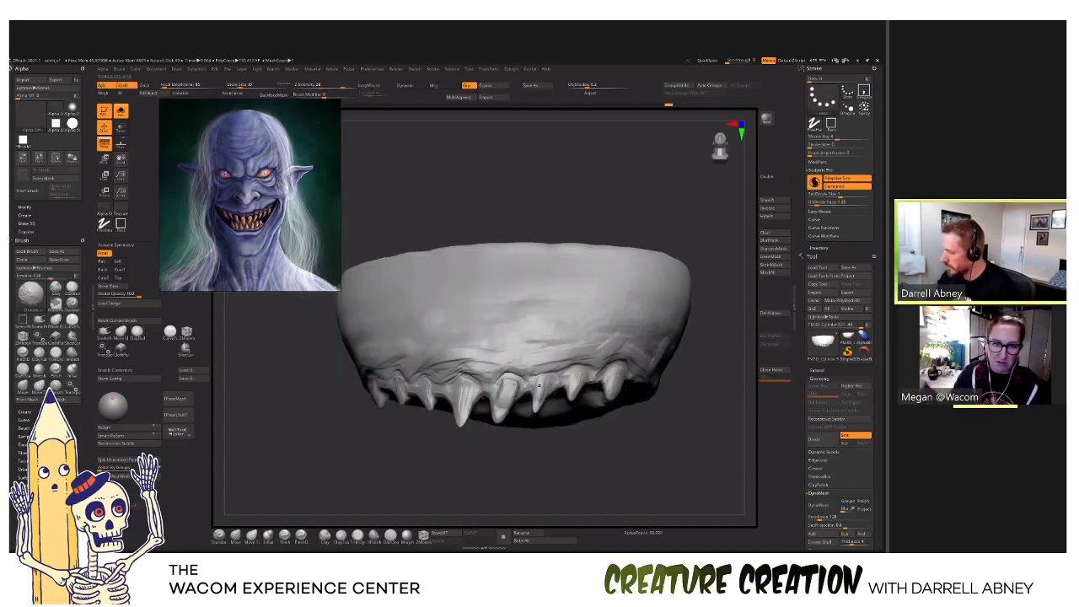
pyautogui.moveTo(507, 390); pyautogui.dragTo(554, 373, button='right')
pyautogui.press('shift')
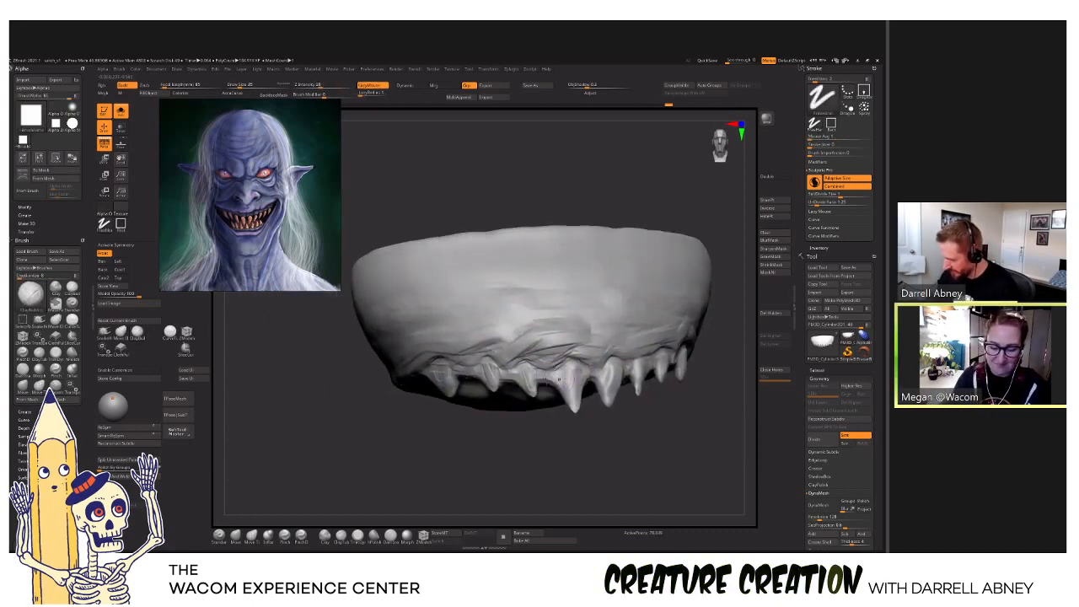
pyautogui.keyDown('shift'); pyautogui.moveTo(526, 377); pyautogui.dragTo(502, 369); pyautogui.keyUp('shift')
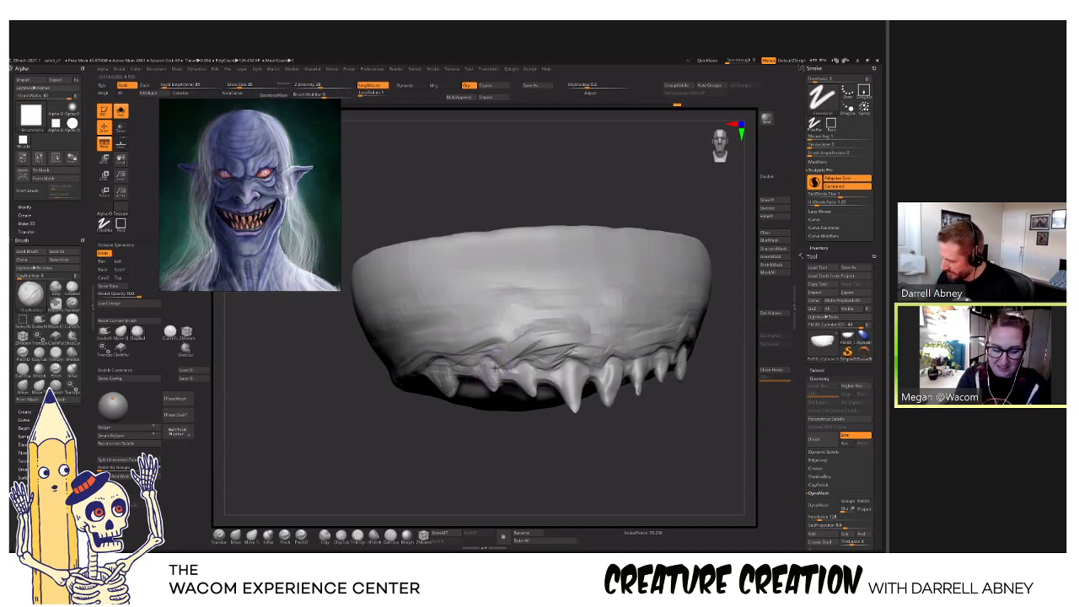
pyautogui.press(']')
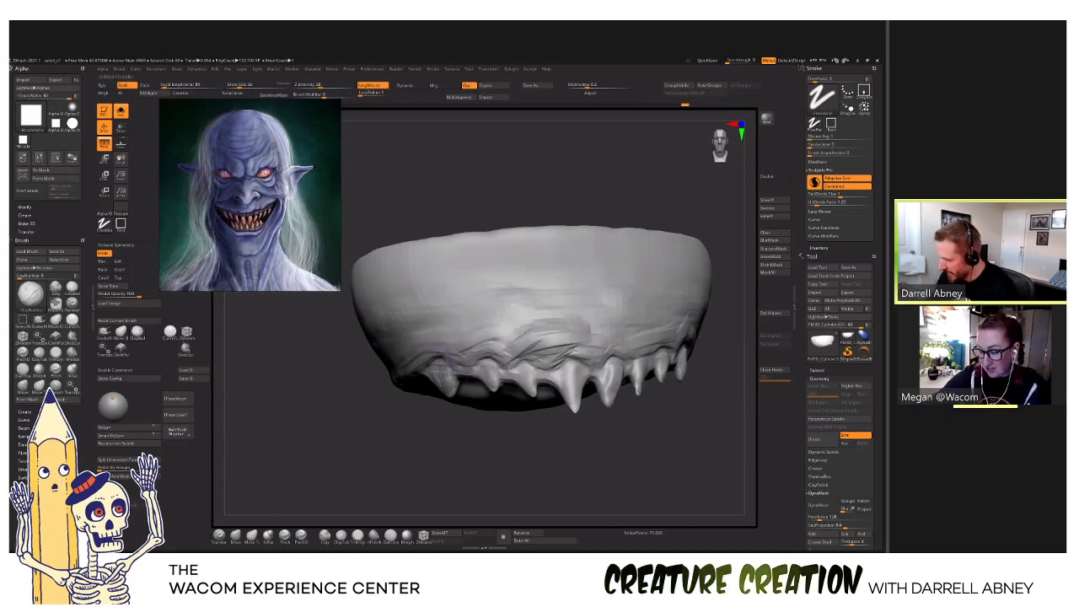
# Round out the side teeth and carve creases around their bases where they meet the gums.
pyautogui.moveTo(442, 373)
pyautogui.mouseDown(button='right')
pyautogui.moveTo(506, 369)
pyautogui.moveTo(423, 381)
pyautogui.mouseUp(button='right')
pyautogui.moveTo(510, 408)
pyautogui.mouseDown(button='right')
pyautogui.moveTo(471, 410)
pyautogui.moveTo(456, 384)
pyautogui.moveTo(456, 405)
pyautogui.moveTo(504, 418)
pyautogui.moveTo(512, 400)
pyautogui.moveTo(532, 431)
pyautogui.moveTo(524, 413)
pyautogui.moveTo(540, 379)
pyautogui.moveTo(524, 350)
pyautogui.moveTo(544, 387)
pyautogui.moveTo(547, 356)
pyautogui.moveTo(542, 411)
pyautogui.moveTo(569, 379)
pyautogui.moveTo(571, 353)
pyautogui.moveTo(573, 506)
pyautogui.moveTo(570, 368)
pyautogui.moveTo(585, 368)
pyautogui.moveTo(582, 381)
pyautogui.moveTo(563, 381)
pyautogui.moveTo(506, 354)
pyautogui.moveTo(540, 355)
pyautogui.moveTo(527, 372)
pyautogui.moveTo(511, 343)
pyautogui.mouseUp(button='right')
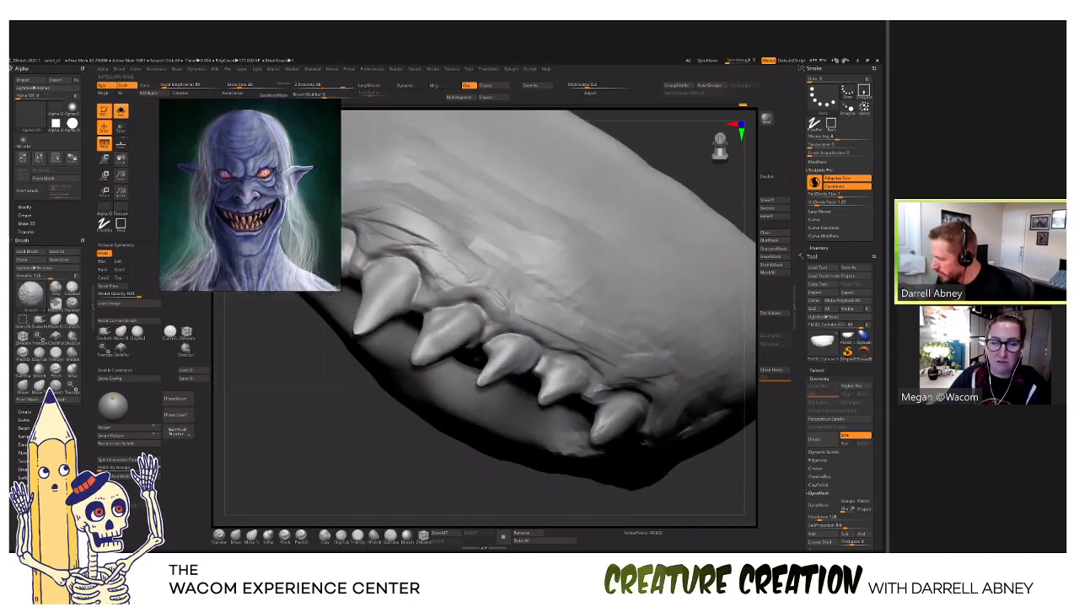
pyautogui.moveTo(500, 341); pyautogui.dragTo(536, 357, button='right')
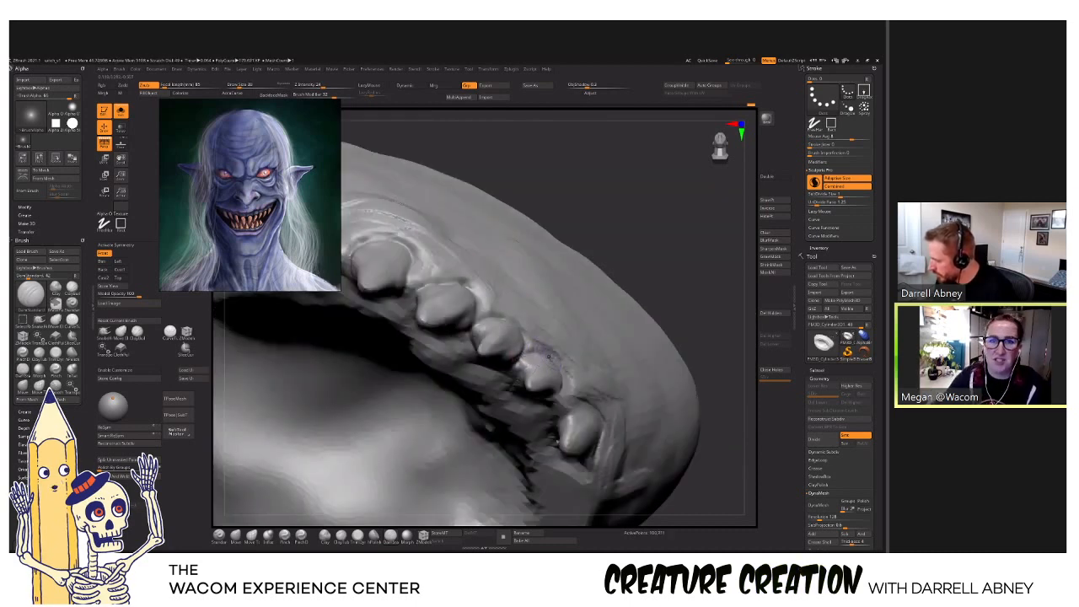
pyautogui.moveTo(526, 361); pyautogui.dragTo(536, 366, button='right')
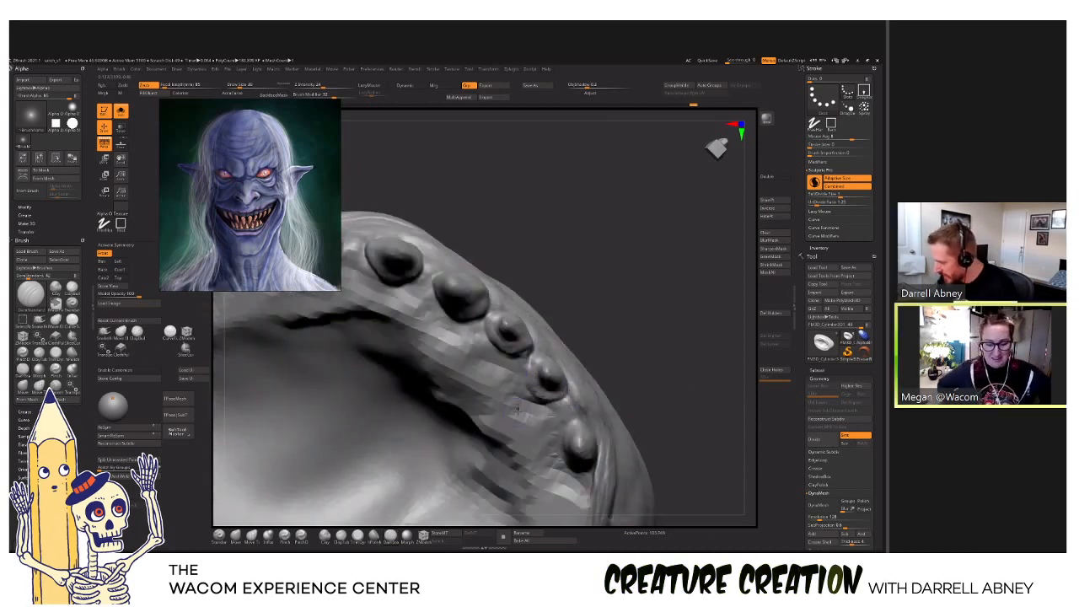
# Enlarge the brush and smooth the stepped inner gum between the back of the teeth and the palate.
pyautogui.press('shift')
pyautogui.moveTo(458, 383); pyautogui.dragTo(461, 368, button='right')
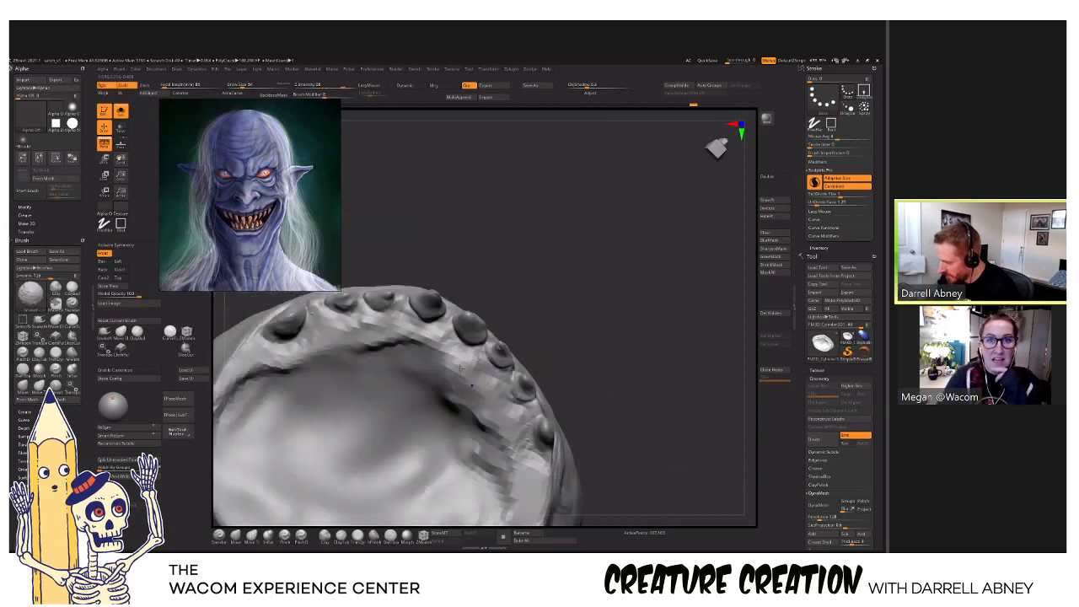
pyautogui.moveTo(363, 403); pyautogui.dragTo(374, 408, button='right')
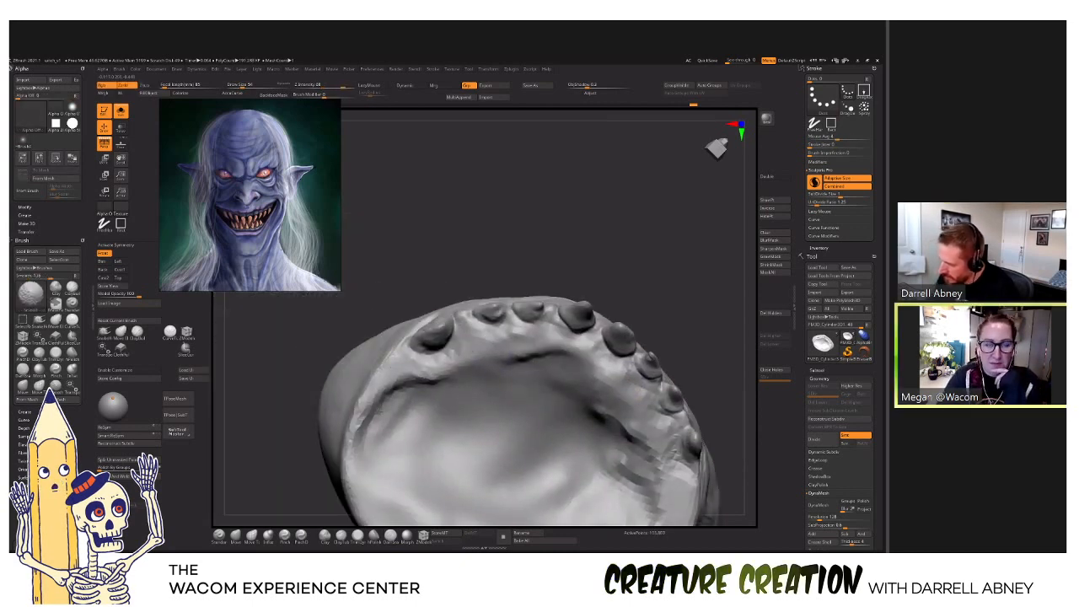
pyautogui.moveTo(373, 409); pyautogui.dragTo(607, 410, button='right')
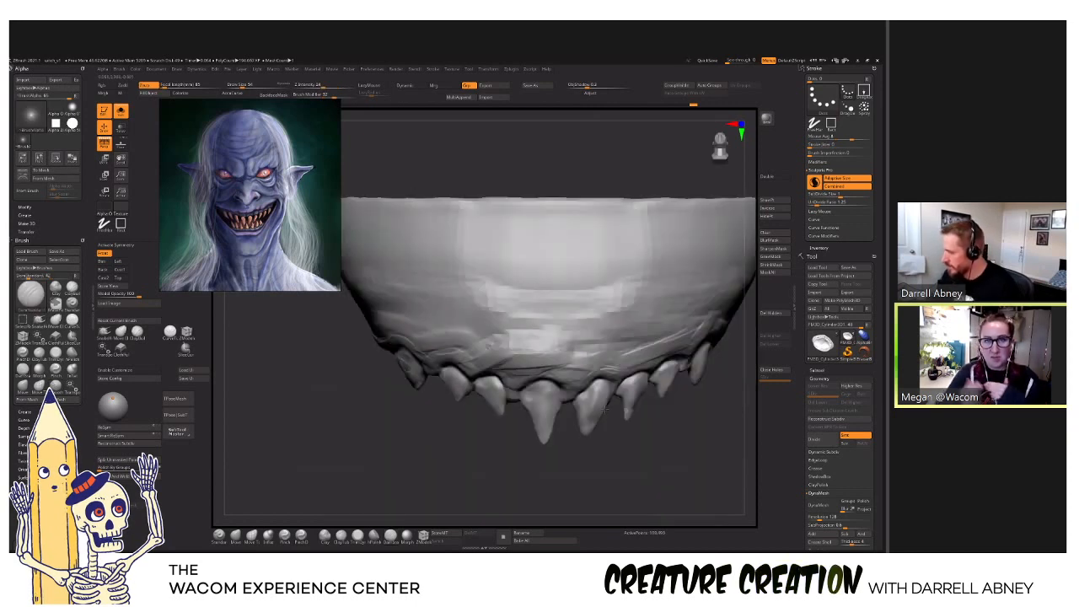
# Smooth the outer gum above the front and side teeth, plus the rough inner gum behind the rear teeth.
pyautogui.keyDown('shift'); pyautogui.moveTo(556, 376); pyautogui.dragTo(536, 349); pyautogui.keyUp('shift')
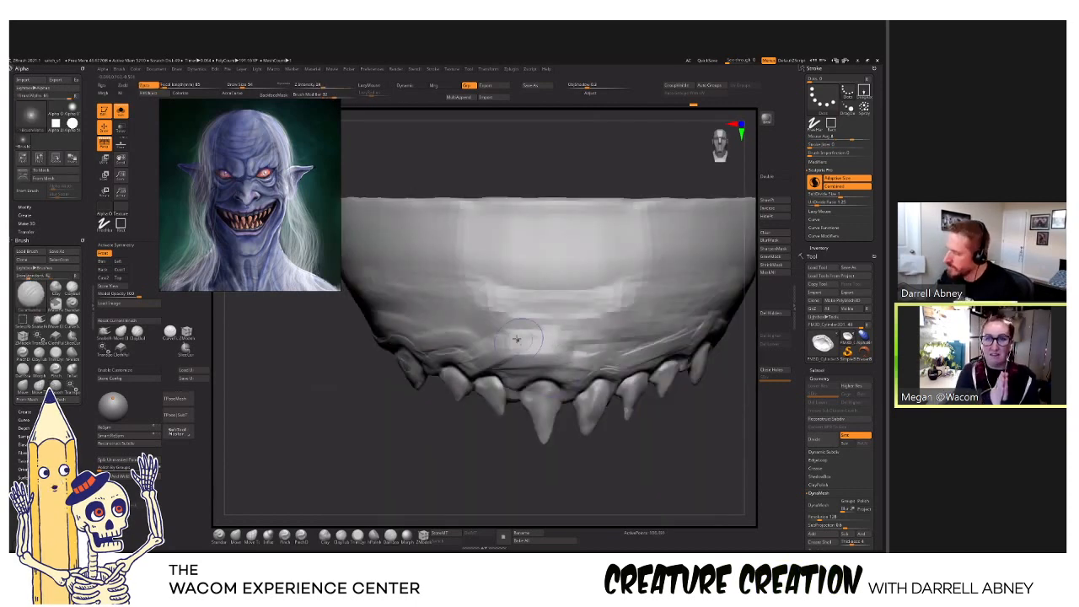
pyautogui.moveTo(510, 344); pyautogui.dragTo(510, 356, button='right')
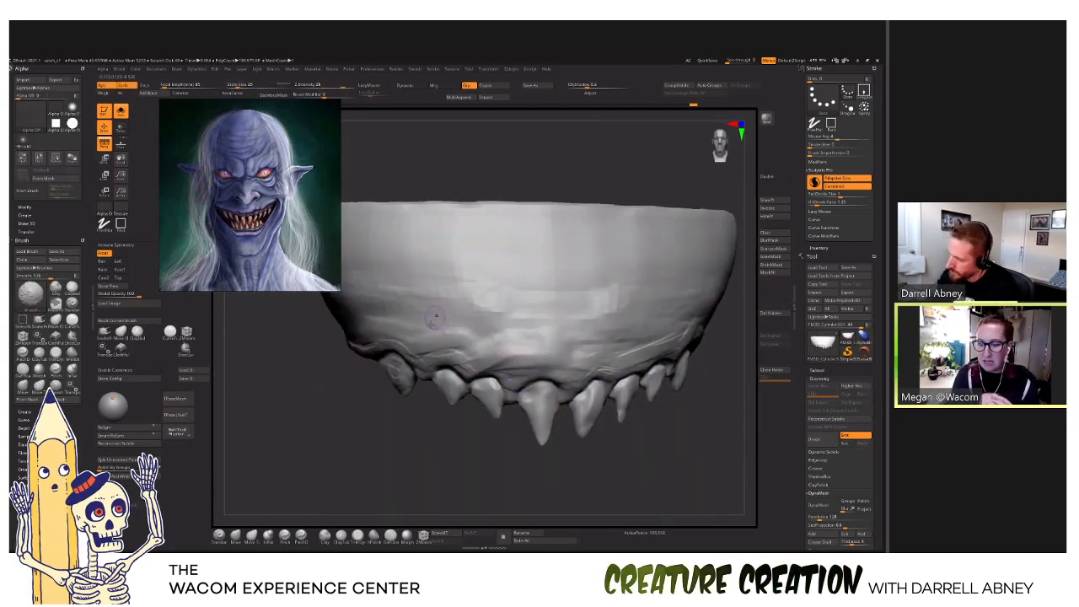
pyautogui.moveTo(396, 379)
pyautogui.mouseDown(button='right')
pyautogui.moveTo(306, 384)
pyautogui.moveTo(621, 362)
pyautogui.mouseUp(button='right')
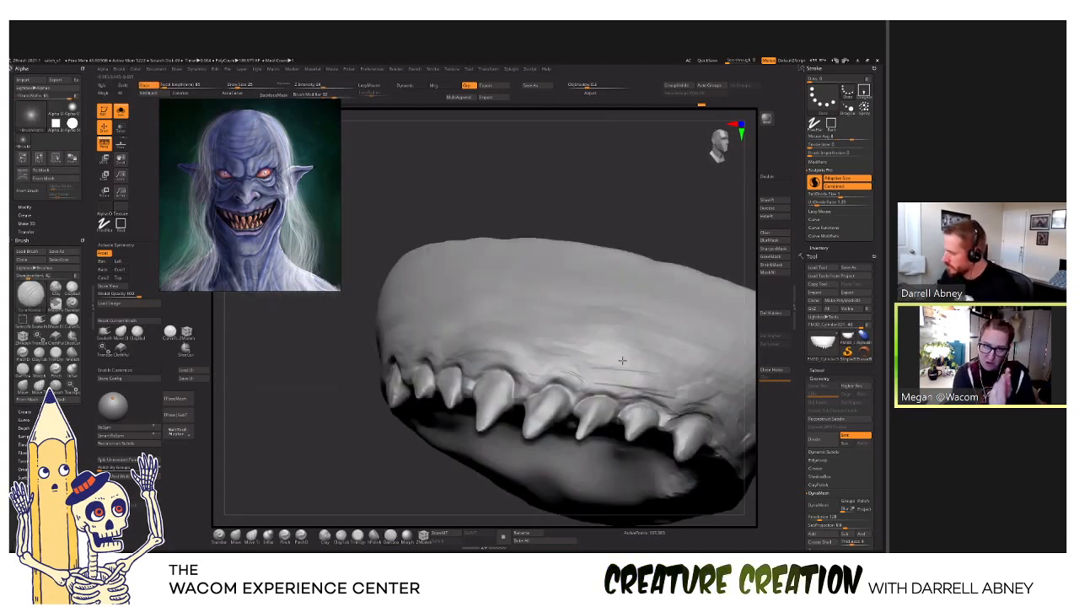
pyautogui.moveTo(586, 360); pyautogui.dragTo(639, 369)
pyautogui.moveTo(638, 368); pyautogui.dragTo(559, 347, button='right')
pyautogui.keyDown('shift'); pyautogui.moveTo(559, 347); pyautogui.dragTo(539, 332); pyautogui.keyUp('shift')
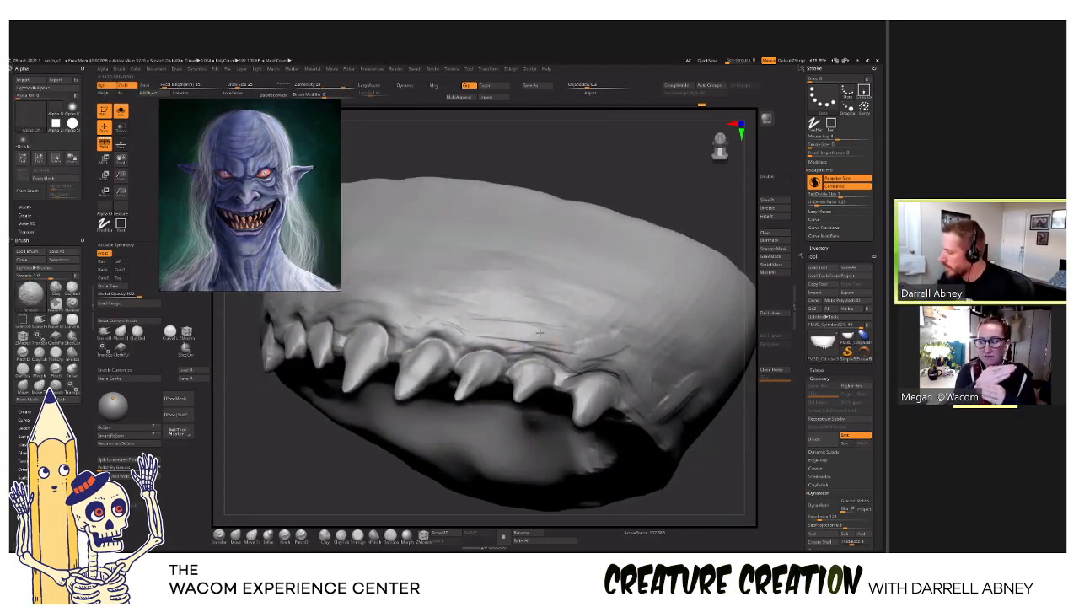
pyautogui.moveTo(429, 325)
pyautogui.keyDown('shift'); pyautogui.mouseDown()
pyautogui.moveTo(568, 328)
pyautogui.moveTo(585, 350)
pyautogui.mouseUp(); pyautogui.keyUp('shift')
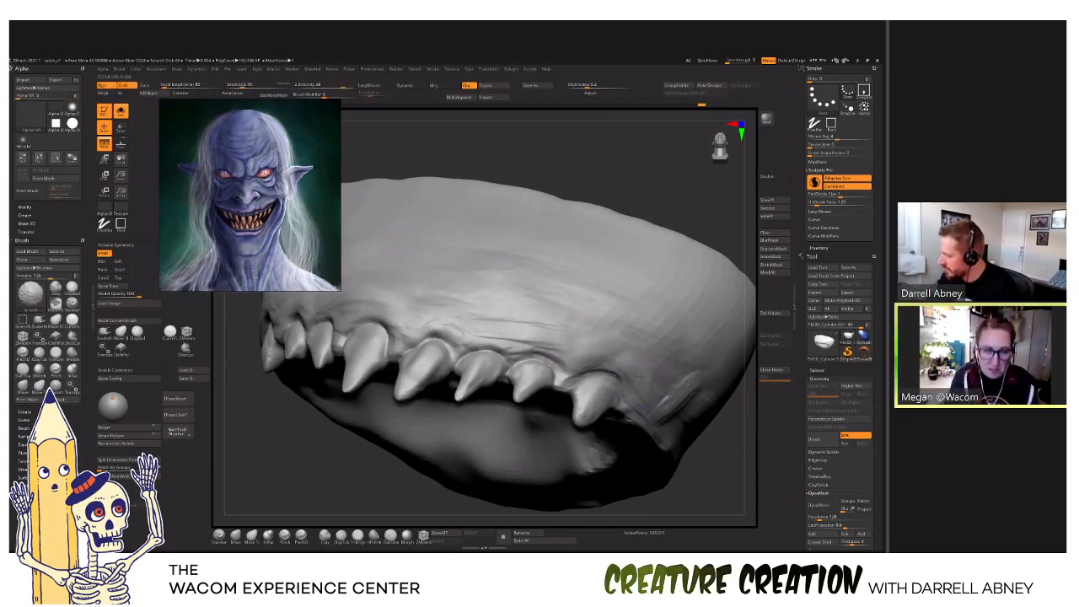
pyautogui.moveTo(475, 321); pyautogui.dragTo(472, 422)
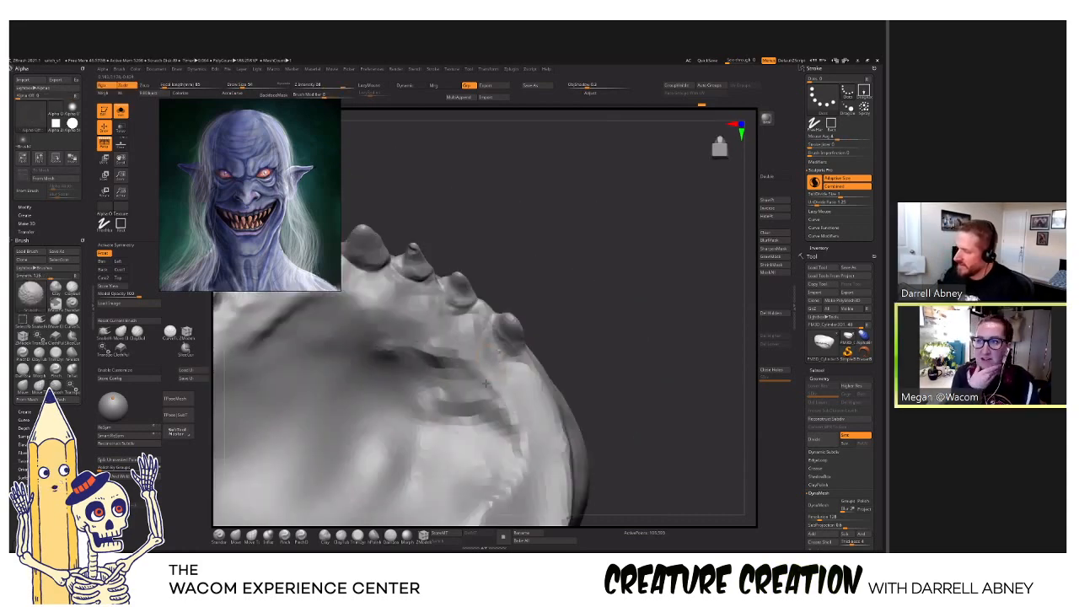
pyautogui.moveTo(428, 358); pyautogui.dragTo(425, 438)
# Bring the rest of the head back into view around the upper teeth and switch to the ClayBuildup brush.
pyautogui.hotkey('alt', 's')
pyautogui.keyDown('alt'); pyautogui.moveTo(674, 439); pyautogui.dragTo(653, 425); pyautogui.keyUp('alt')
pyautogui.press('b')
pyautogui.press('c')
pyautogui.press('b')
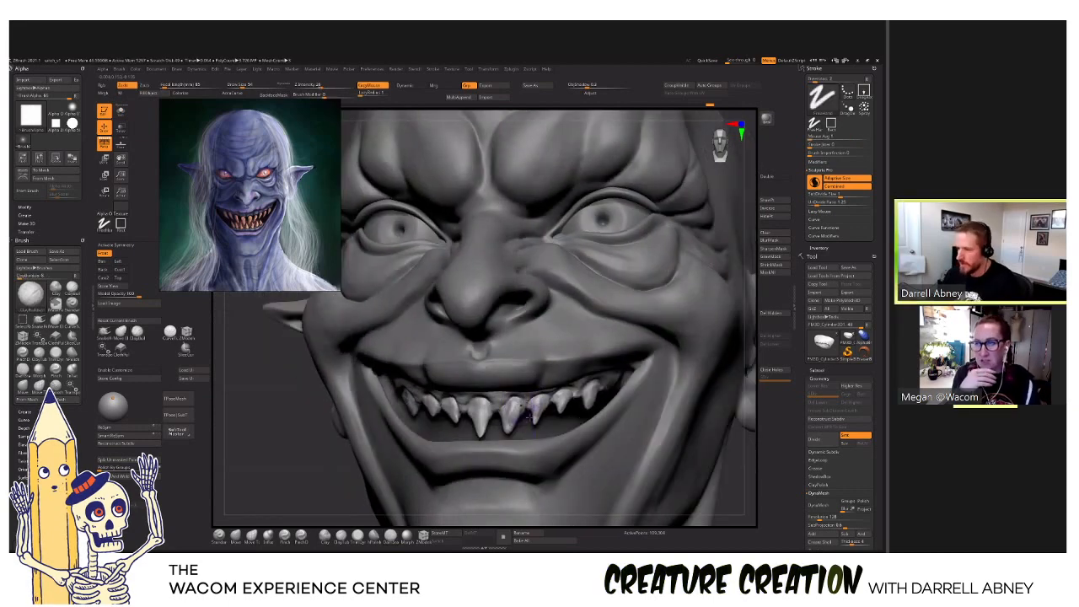
pyautogui.keyDown('alt'); pyautogui.moveTo(526, 411); pyautogui.dragTo(526, 424); pyautogui.keyUp('alt')
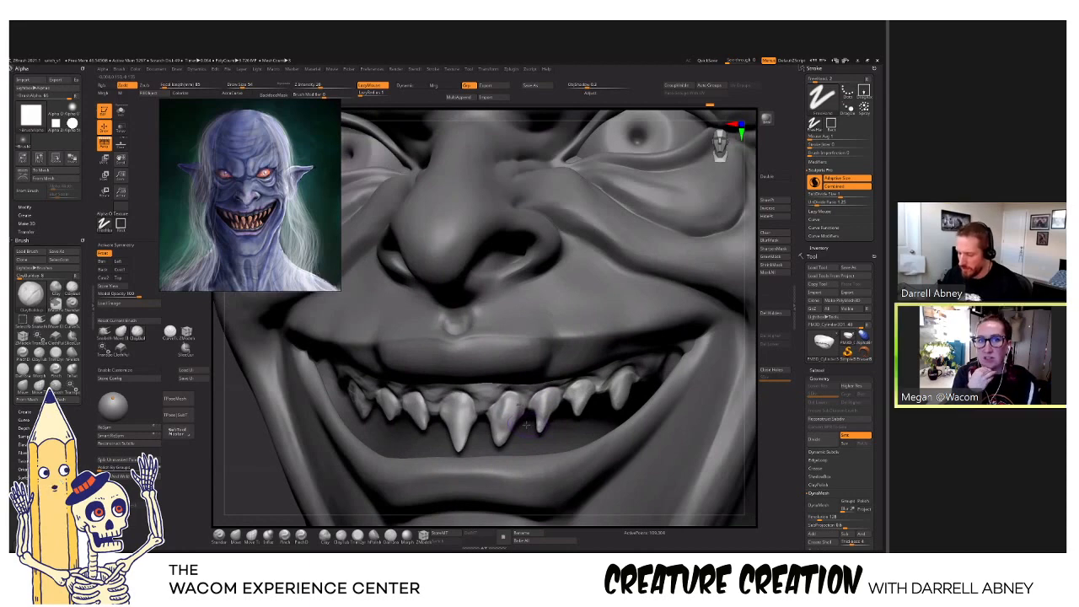
# Reshape and space out the upper teeth with the Move Topological brush, pulling them into longer, uneven points that fit the grin.
pyautogui.press('b')
pyautogui.press('s')
pyautogui.press('t')
pyautogui.moveTo(526, 425)
pyautogui.mouseDown(button='right')
pyautogui.moveTo(516, 430)
pyautogui.moveTo(538, 396)
pyautogui.moveTo(559, 404)
pyautogui.moveTo(555, 421)
pyautogui.mouseUp(button='right')
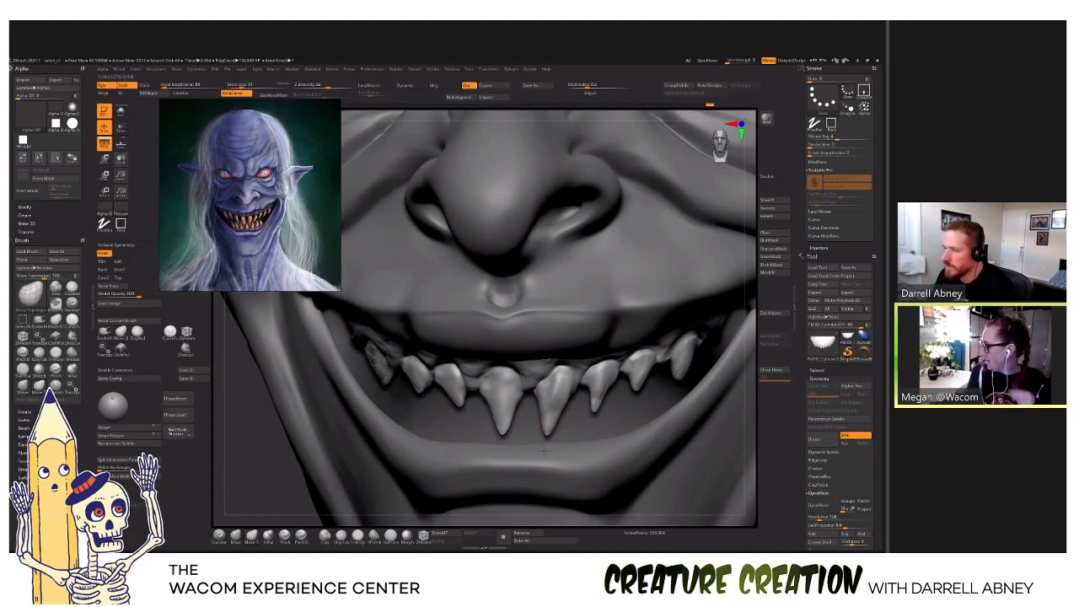
pyautogui.moveTo(555, 435); pyautogui.dragTo(577, 448, button='right')
pyautogui.keyDown('ctrl'); pyautogui.moveTo(573, 410); pyautogui.dragTo(627, 397, button='right'); pyautogui.keyUp('ctrl')
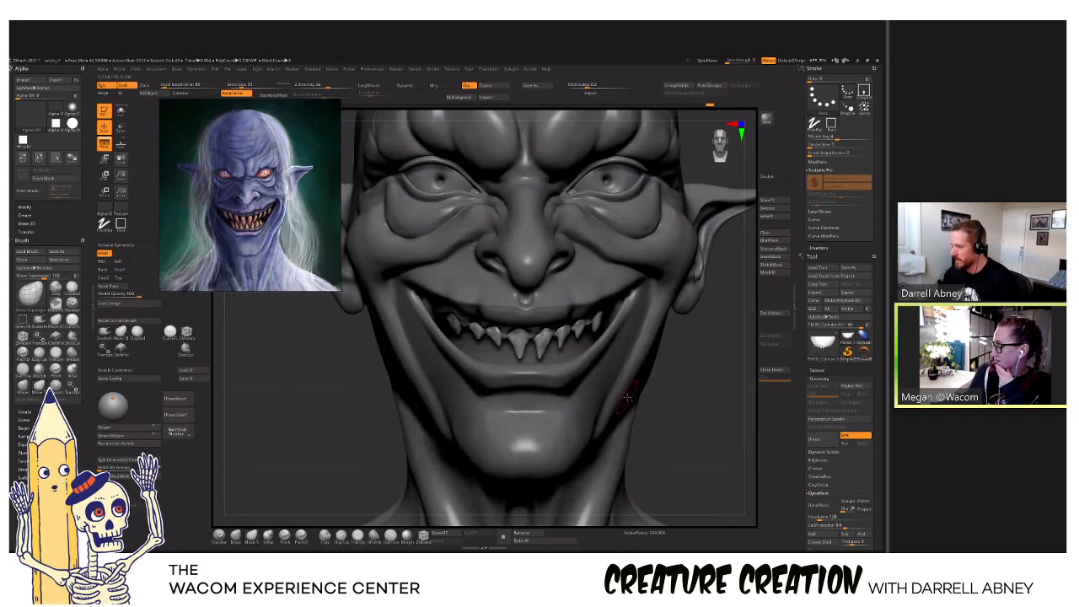
pyautogui.keyDown('ctrl'); pyautogui.moveTo(564, 354); pyautogui.dragTo(487, 354, button='right'); pyautogui.keyUp('ctrl')
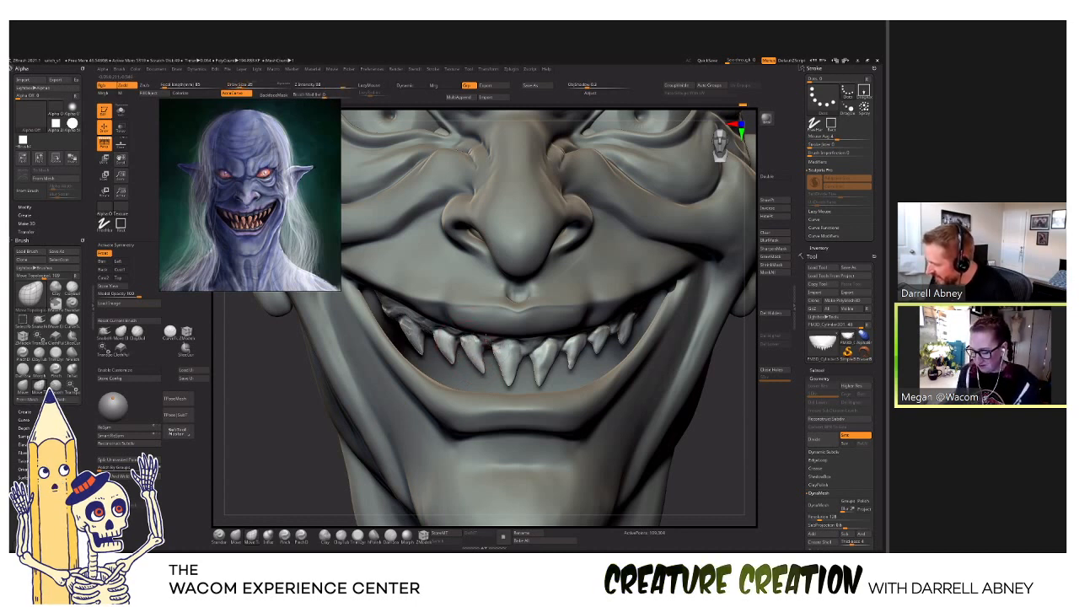
pyautogui.moveTo(509, 362)
pyautogui.mouseDown()
pyautogui.moveTo(540, 369)
pyautogui.moveTo(518, 346)
pyautogui.moveTo(530, 348)
pyautogui.mouseUp()
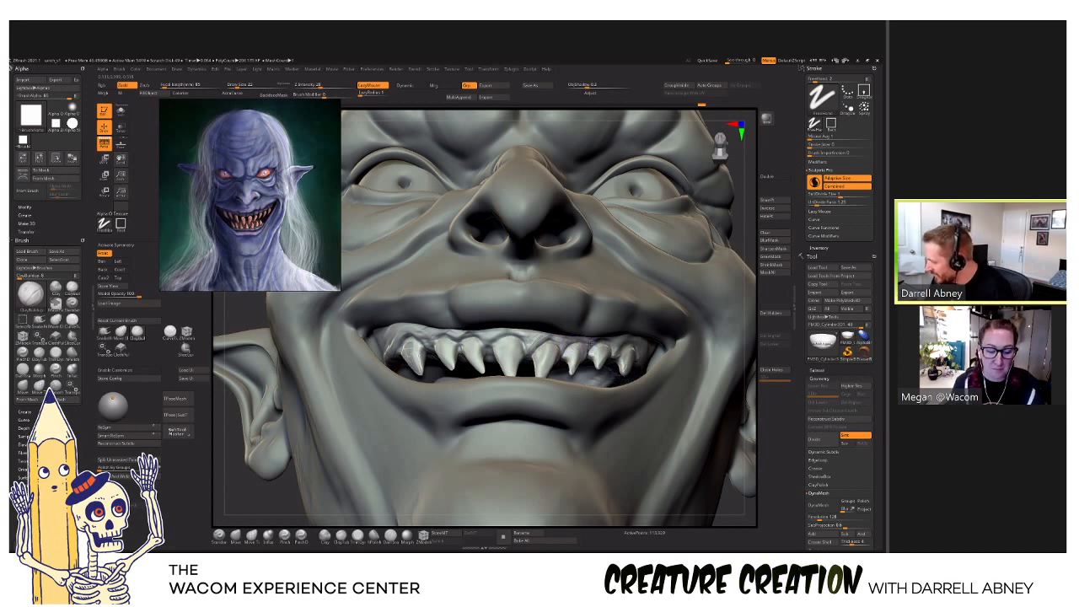
# Build up the rear upper teeth and the gum around their roots with ClayBuildup, checking the teeth piece alone and within the head.
pyautogui.hotkey('alt', 'shift', 's')
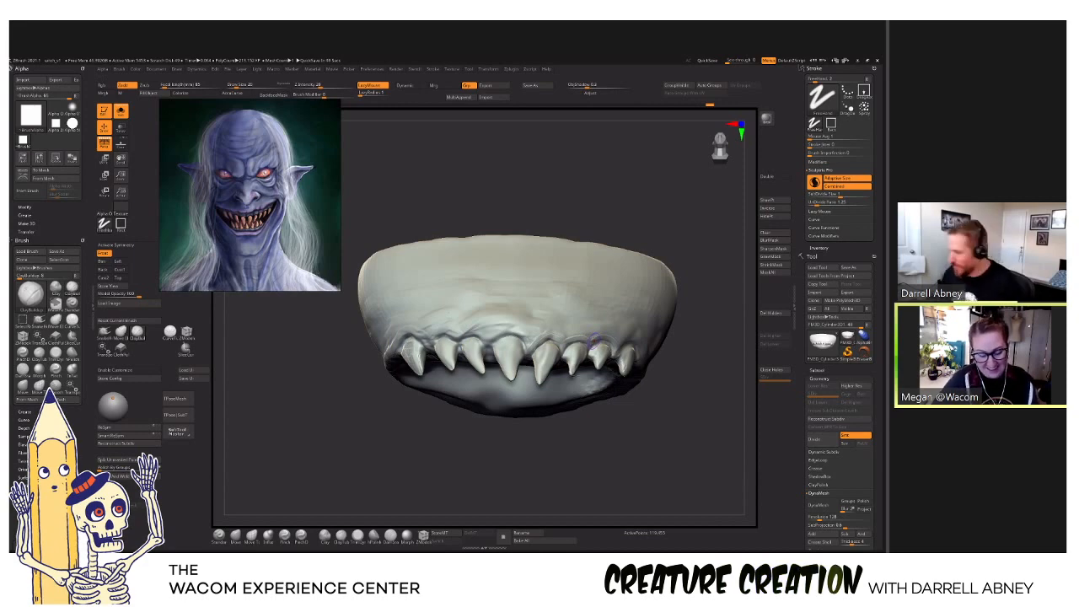
pyautogui.hotkey('alt', 's')
pyautogui.moveTo(604, 353)
pyautogui.keyDown('ctrl'); pyautogui.mouseDown(button='right')
pyautogui.moveTo(603, 371)
pyautogui.moveTo(573, 350)
pyautogui.moveTo(611, 365)
pyautogui.moveTo(598, 360)
pyautogui.mouseUp(button='right'); pyautogui.keyUp('ctrl')
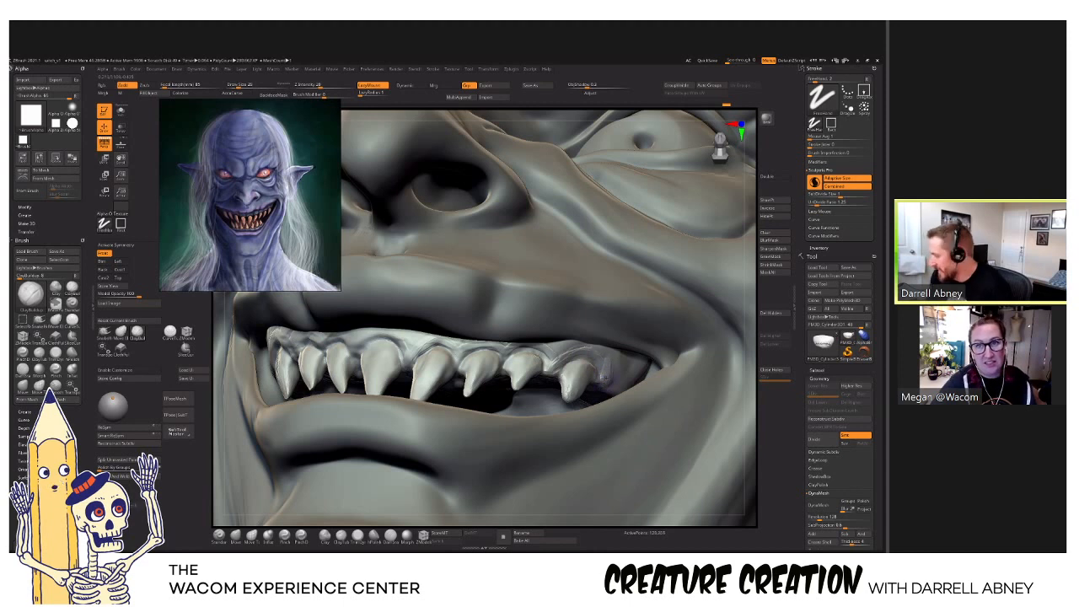
pyautogui.press('shift')
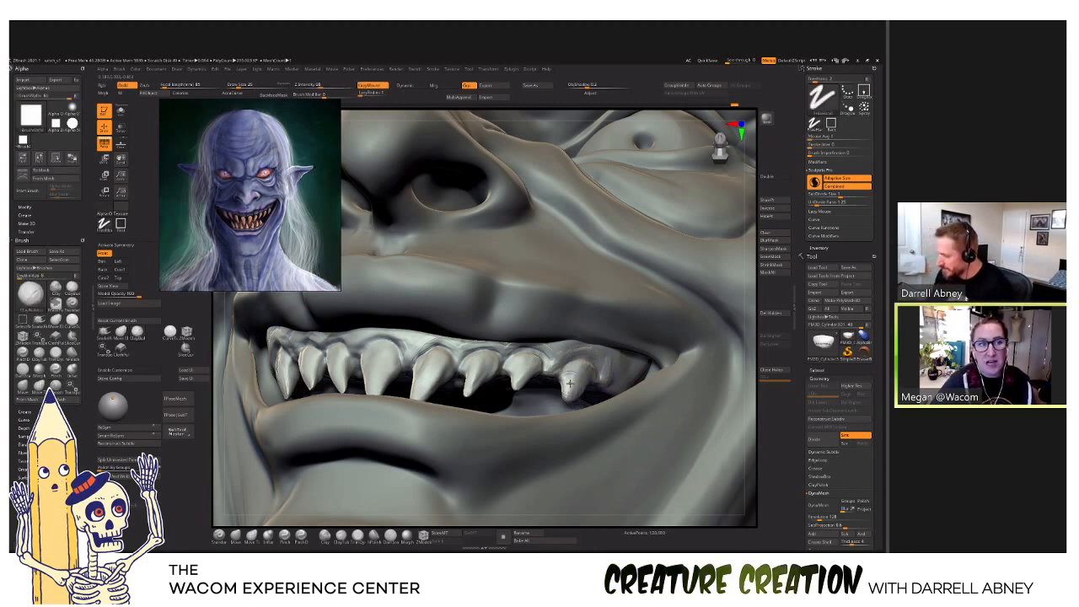
# Add clay strokes to the base of the large side tooth and isolate the upper teeth for smoothing.
pyautogui.moveTo(544, 325); pyautogui.dragTo(577, 382, button='right')
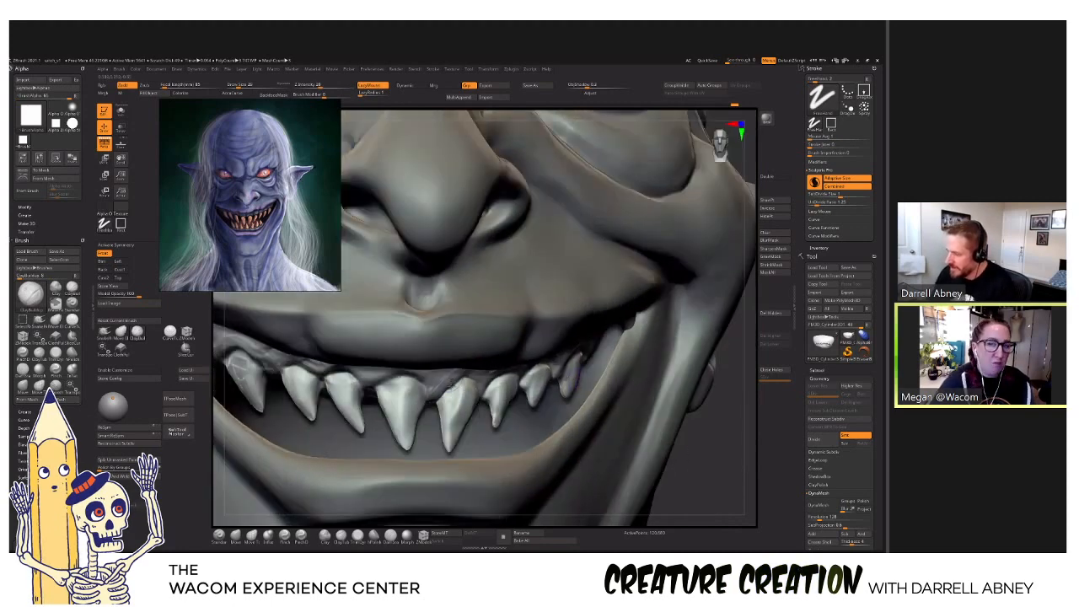
pyautogui.press('shift')
pyautogui.hotkey('shift', 's')
pyautogui.press('shift')
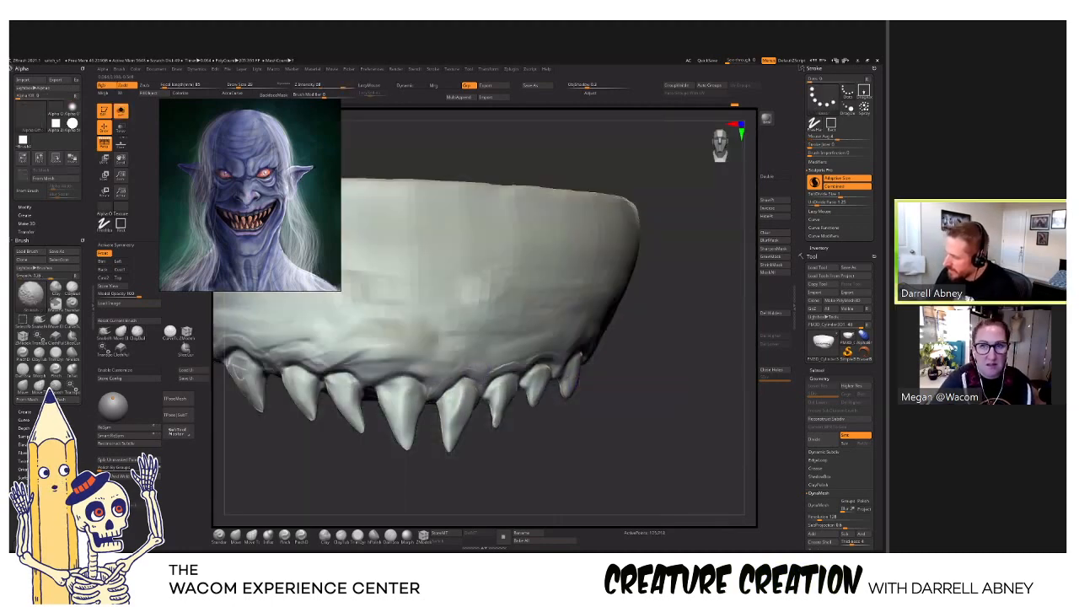
# Smooth the gum around the small back teeth on one side of the isolated upper jaw.
pyautogui.keyDown('shift'); pyautogui.moveTo(511, 363); pyautogui.dragTo(499, 367); pyautogui.keyUp('shift')
pyautogui.moveTo(511, 368); pyautogui.dragTo(533, 364, button='right')
pyautogui.keyDown('shift'); pyautogui.moveTo(538, 356); pyautogui.dragTo(529, 365); pyautogui.keyUp('shift')
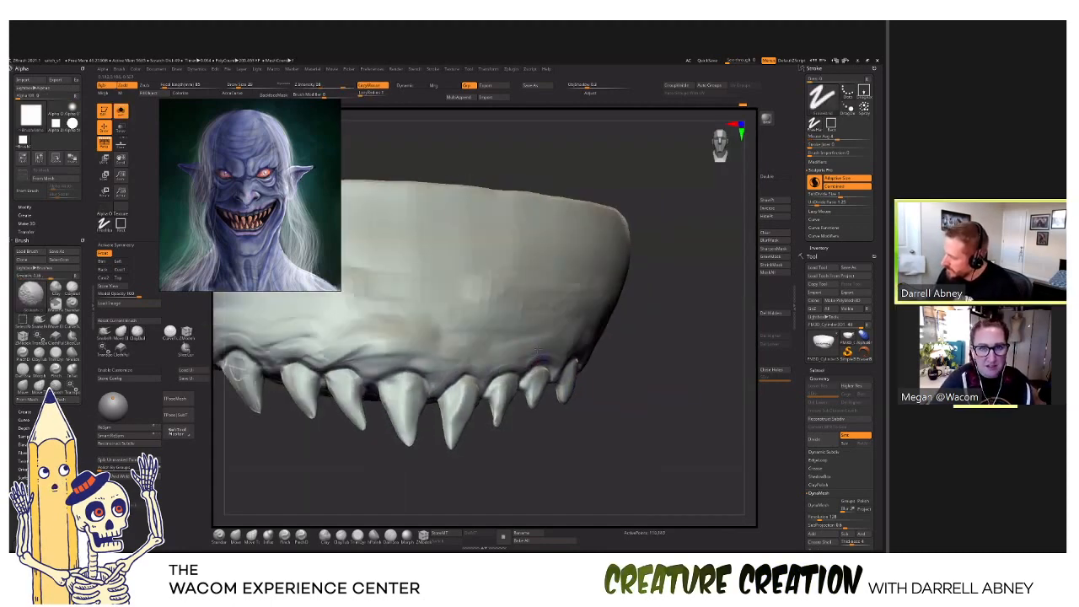
pyautogui.moveTo(532, 371); pyautogui.dragTo(539, 341, button='right')
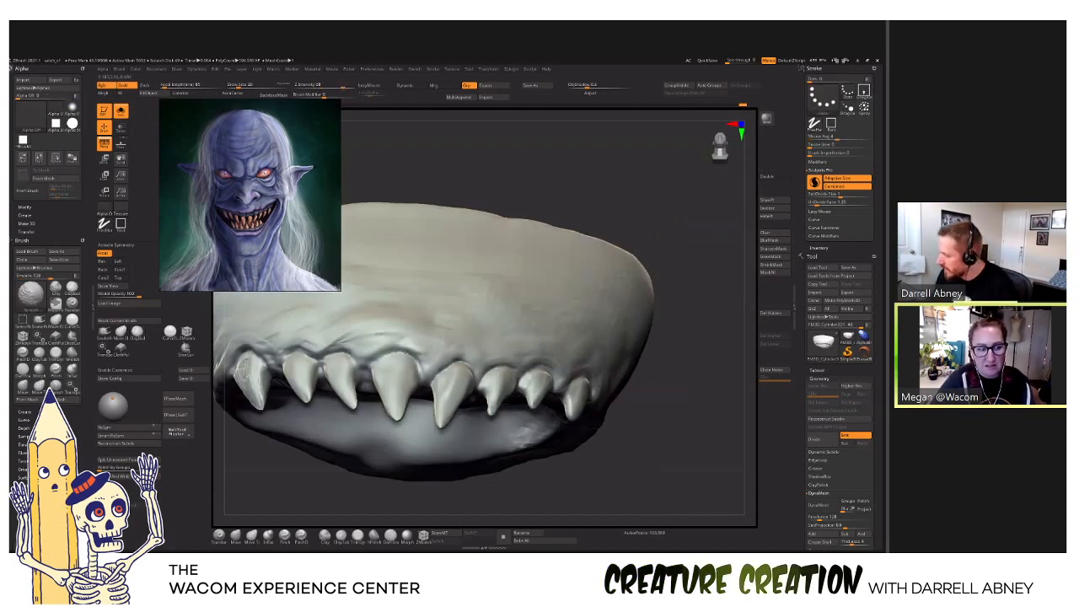
pyautogui.moveTo(509, 362); pyautogui.dragTo(522, 351, button='right')
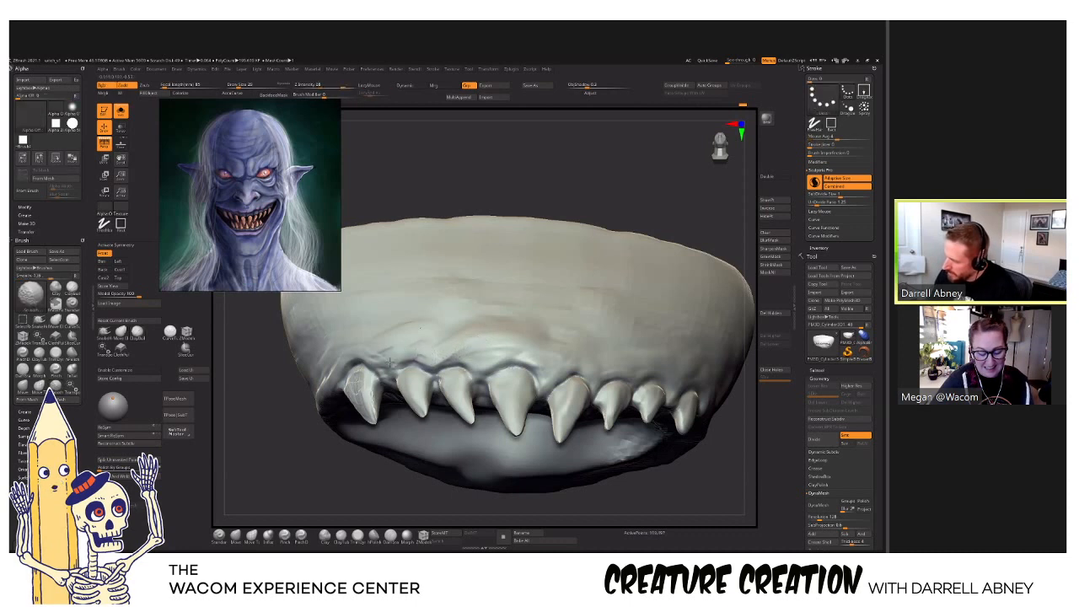
# Smooth the rear fang on the opposite side of the jaw and the gum line behind it.
pyautogui.moveTo(402, 347); pyautogui.dragTo(404, 382, button='right')
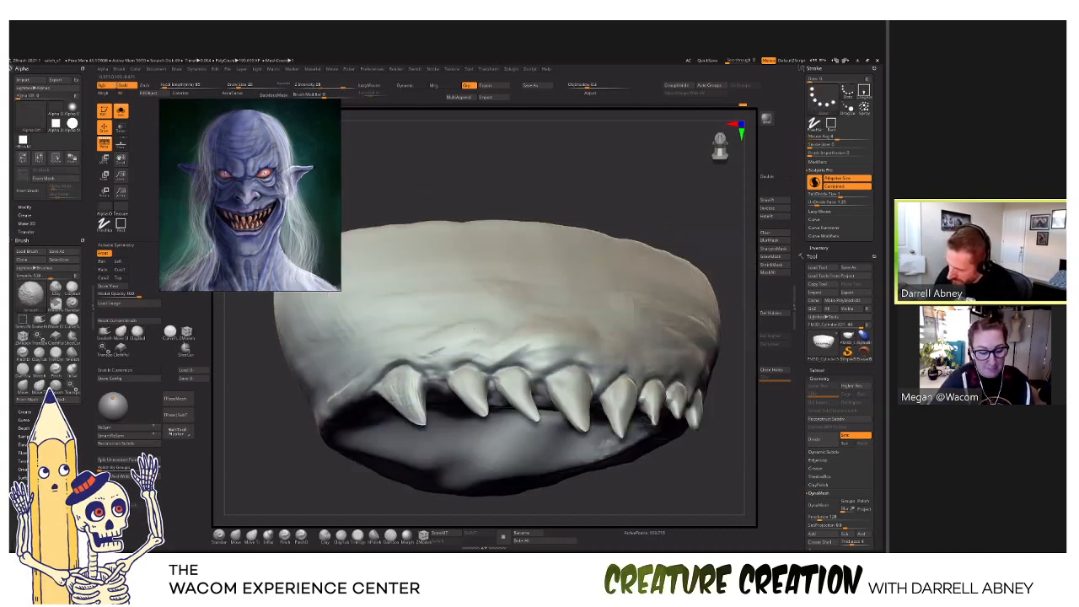
pyautogui.keyDown('shift'); pyautogui.moveTo(414, 395); pyautogui.dragTo(417, 406); pyautogui.keyUp('shift')
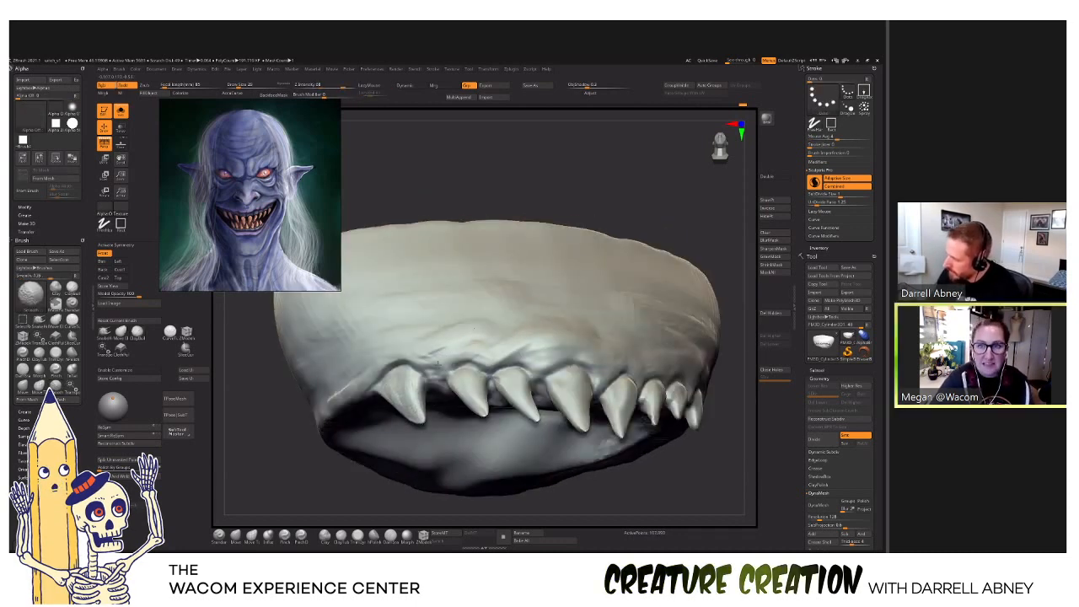
pyautogui.keyDown('alt'); pyautogui.moveTo(451, 373); pyautogui.dragTo(485, 363, button='right'); pyautogui.keyUp('alt')
pyautogui.keyDown('shift'); pyautogui.moveTo(402, 381); pyautogui.dragTo(398, 385); pyautogui.keyUp('shift')
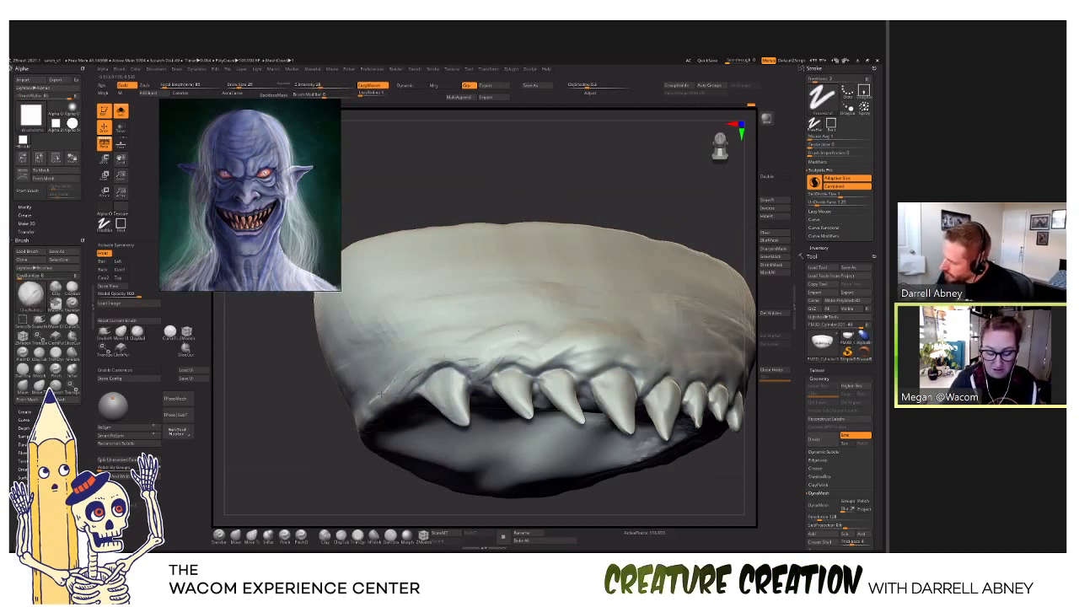
pyautogui.moveTo(478, 360); pyautogui.dragTo(508, 371, button='right')
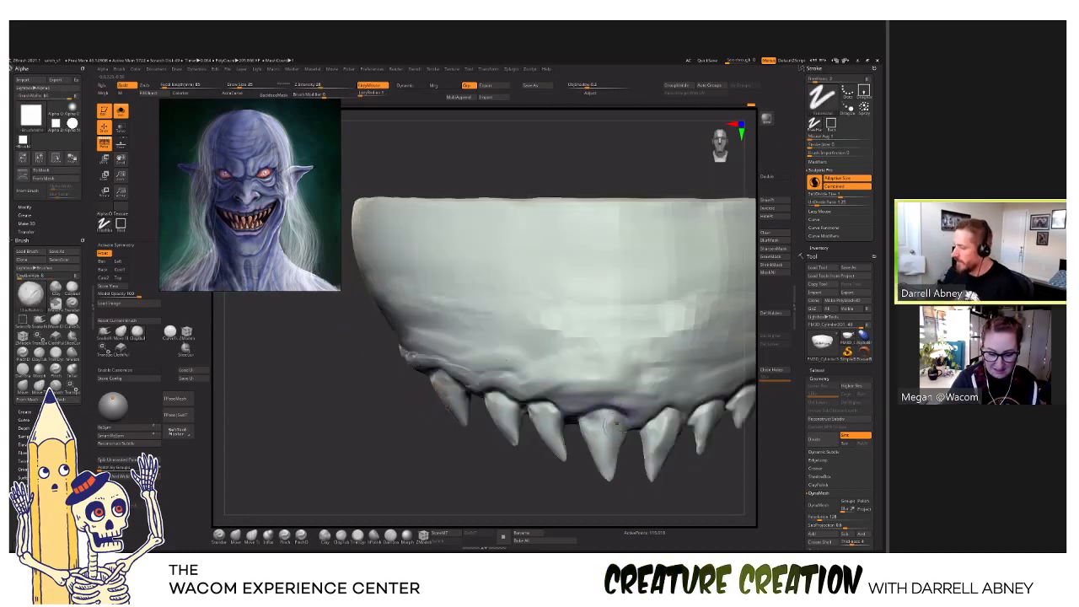
# Sculpt a raised fold into the side gum behind the rear fang and smooth it into the surrounding surface.
pyautogui.hotkey('alt', 's')
pyautogui.moveTo(350, 358); pyautogui.dragTo(411, 360, button='right')
pyautogui.hotkey('alt', 's')
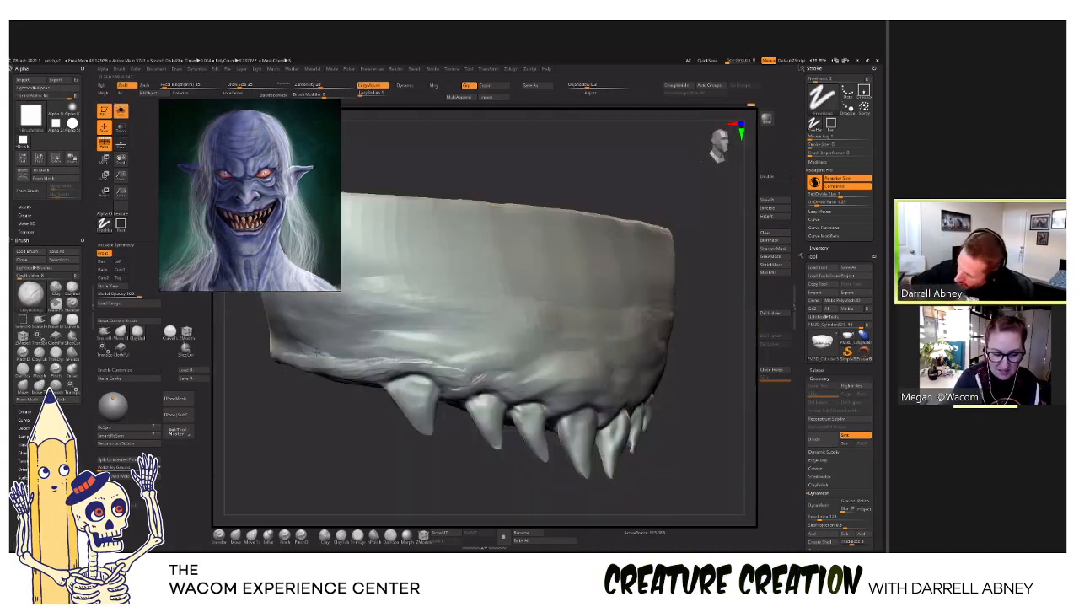
pyautogui.press('shift')
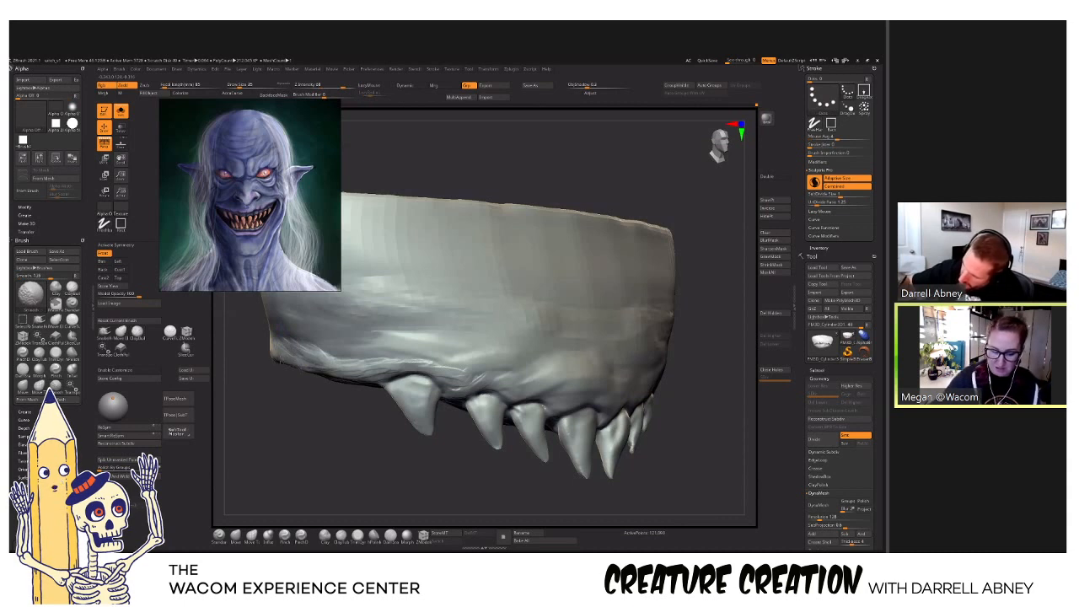
pyautogui.keyDown('shift'); pyautogui.moveTo(304, 370); pyautogui.dragTo(354, 364); pyautogui.keyUp('shift')
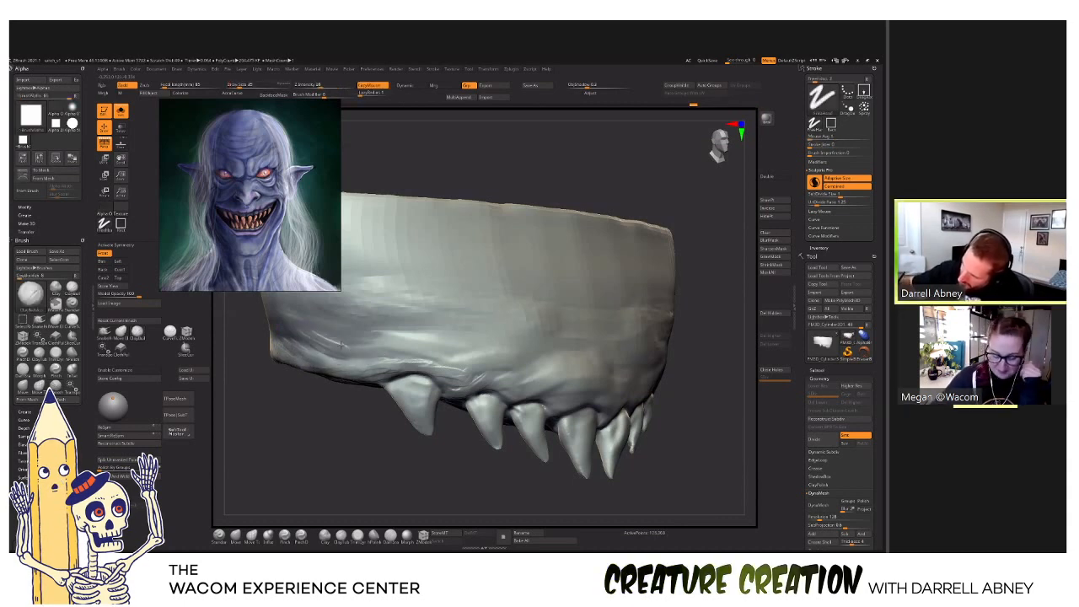
pyautogui.moveTo(309, 334); pyautogui.dragTo(367, 348)
pyautogui.moveTo(658, 362); pyautogui.dragTo(456, 368, button='right')
pyautogui.press('shift')
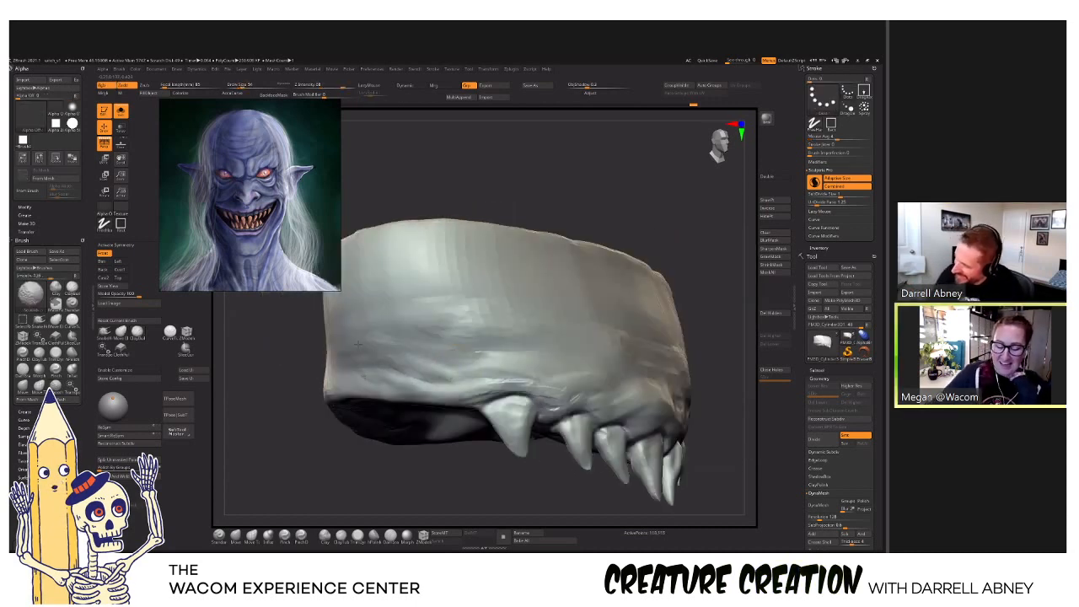
pyautogui.keyDown('shift'); pyautogui.moveTo(358, 344); pyautogui.dragTo(405, 354); pyautogui.keyUp('shift')
# Refine the gum between the side fangs, blending the surface where the teeth emerge.
pyautogui.moveTo(658, 387)
pyautogui.mouseDown(button='right')
pyautogui.moveTo(572, 402)
pyautogui.moveTo(403, 361)
pyautogui.moveTo(580, 411)
pyautogui.moveTo(523, 415)
pyautogui.mouseUp(button='right')
pyautogui.press('shift')
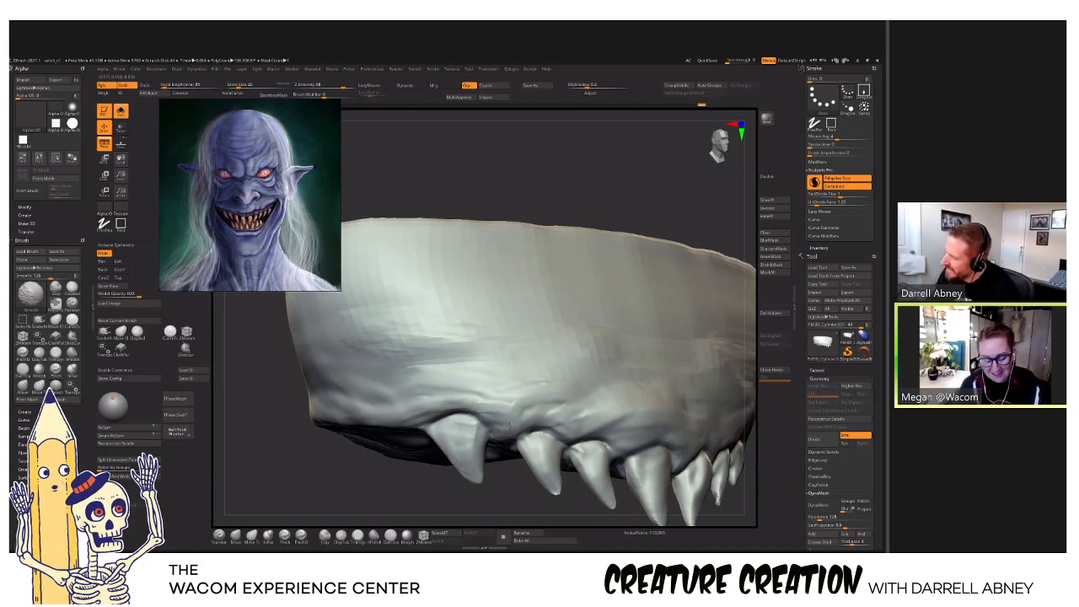
pyautogui.moveTo(508, 324)
pyautogui.mouseDown(button='right')
pyautogui.moveTo(511, 344)
pyautogui.moveTo(571, 359)
pyautogui.mouseUp(button='right')
pyautogui.moveTo(649, 417)
pyautogui.mouseDown(button='right')
pyautogui.moveTo(481, 434)
pyautogui.moveTo(463, 453)
pyautogui.moveTo(552, 480)
pyautogui.mouseUp(button='right')
pyautogui.moveTo(460, 472); pyautogui.dragTo(518, 436, button='right')
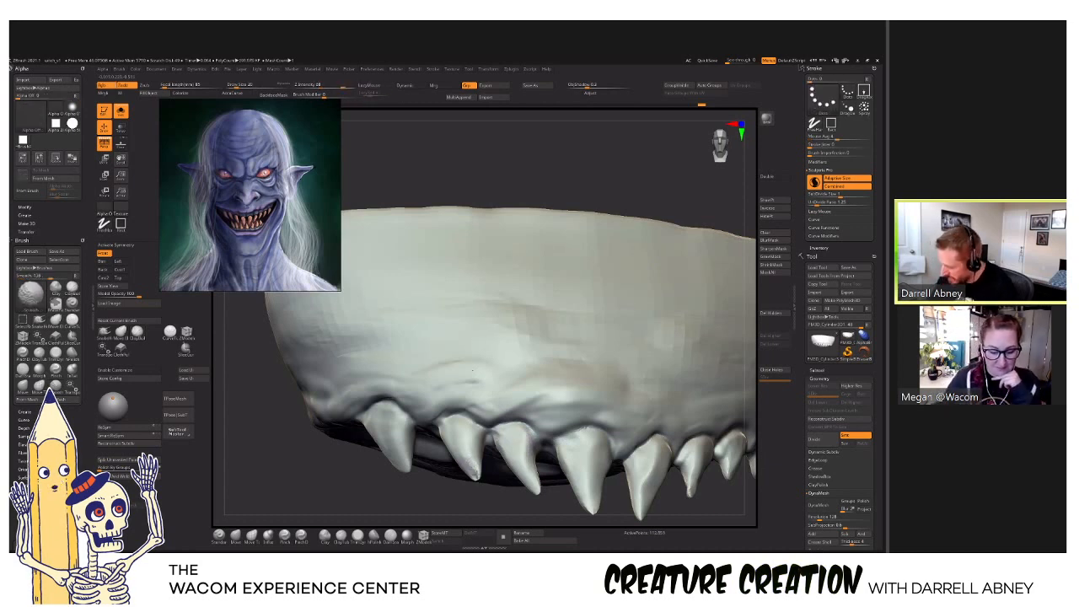
pyautogui.moveTo(497, 428)
pyautogui.mouseDown()
pyautogui.moveTo(503, 445)
pyautogui.moveTo(506, 430)
pyautogui.moveTo(518, 432)
pyautogui.mouseUp()
# Carve creases into the gum around the side fangs with the DamStandard brush and soften the gaps between them.
pyautogui.press('b')
pyautogui.press('d')
pyautogui.press('s')
pyautogui.moveTo(518, 432)
pyautogui.mouseDown(button='right')
pyautogui.moveTo(532, 419)
pyautogui.moveTo(503, 410)
pyautogui.mouseUp(button='right')
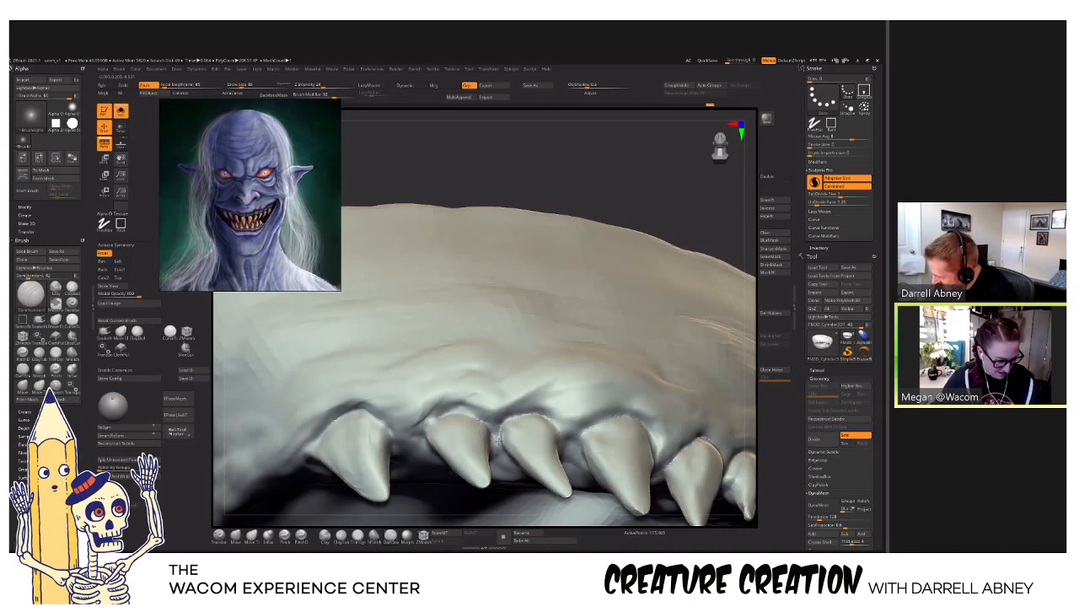
pyautogui.moveTo(496, 441)
pyautogui.mouseDown(button='right')
pyautogui.moveTo(485, 418)
pyautogui.moveTo(477, 428)
pyautogui.moveTo(431, 424)
pyautogui.moveTo(425, 442)
pyautogui.moveTo(451, 472)
pyautogui.moveTo(450, 453)
pyautogui.moveTo(445, 462)
pyautogui.moveTo(481, 471)
pyautogui.moveTo(470, 421)
pyautogui.moveTo(381, 413)
pyautogui.mouseUp(button='right')
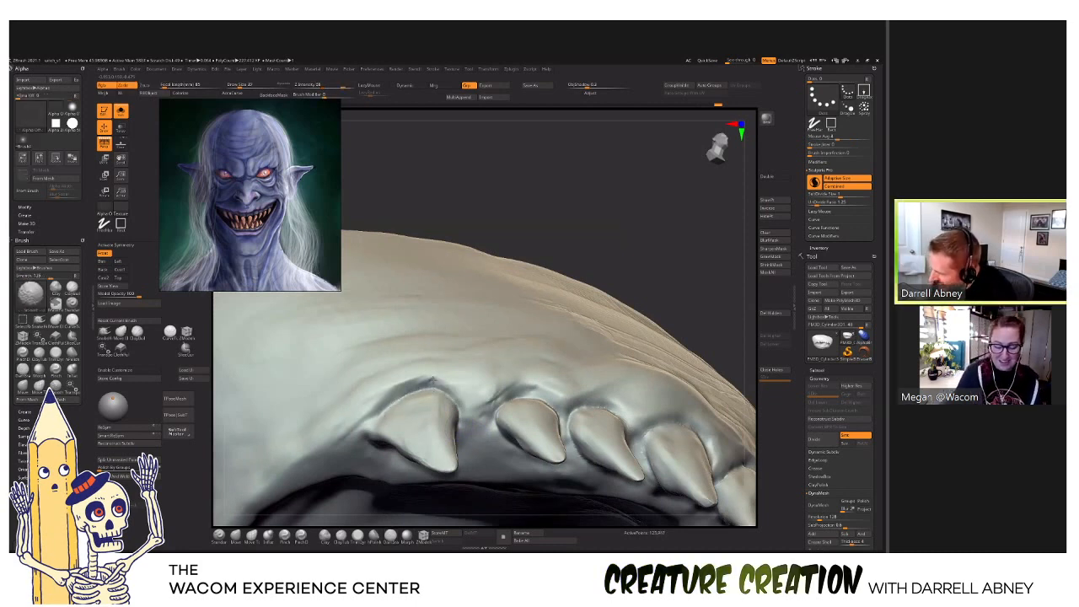
pyautogui.moveTo(408, 400); pyautogui.dragTo(390, 410, button='right')
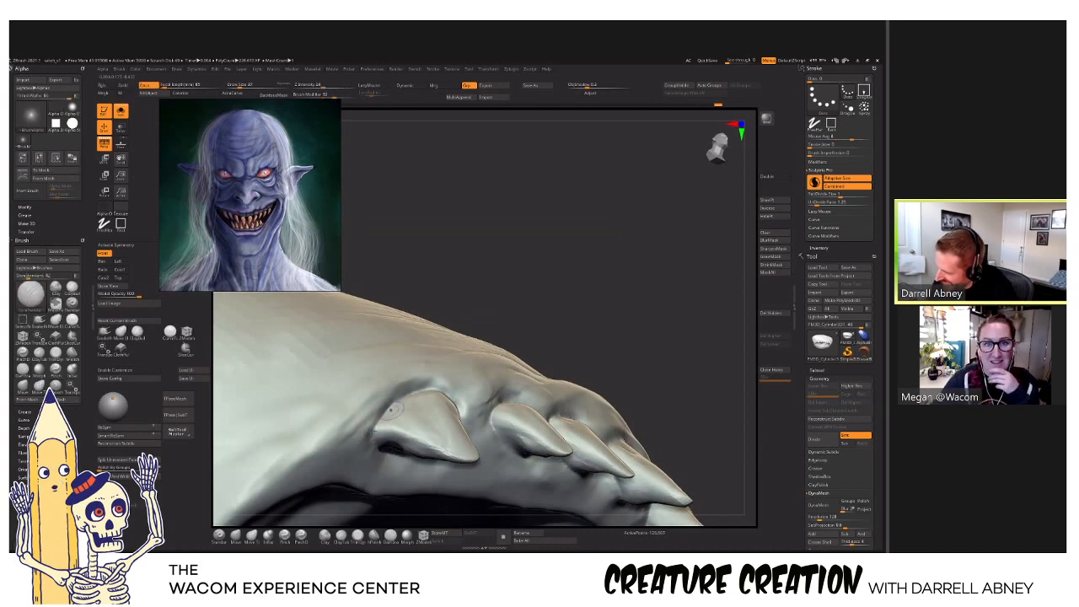
pyautogui.moveTo(371, 445); pyautogui.dragTo(492, 361, button='right')
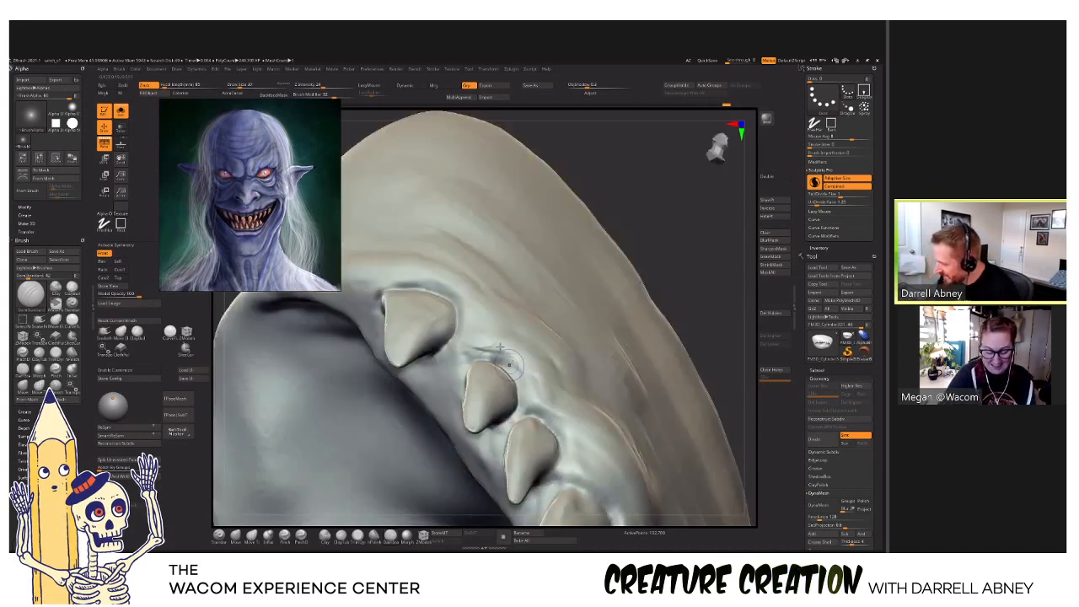
pyautogui.press('shift')
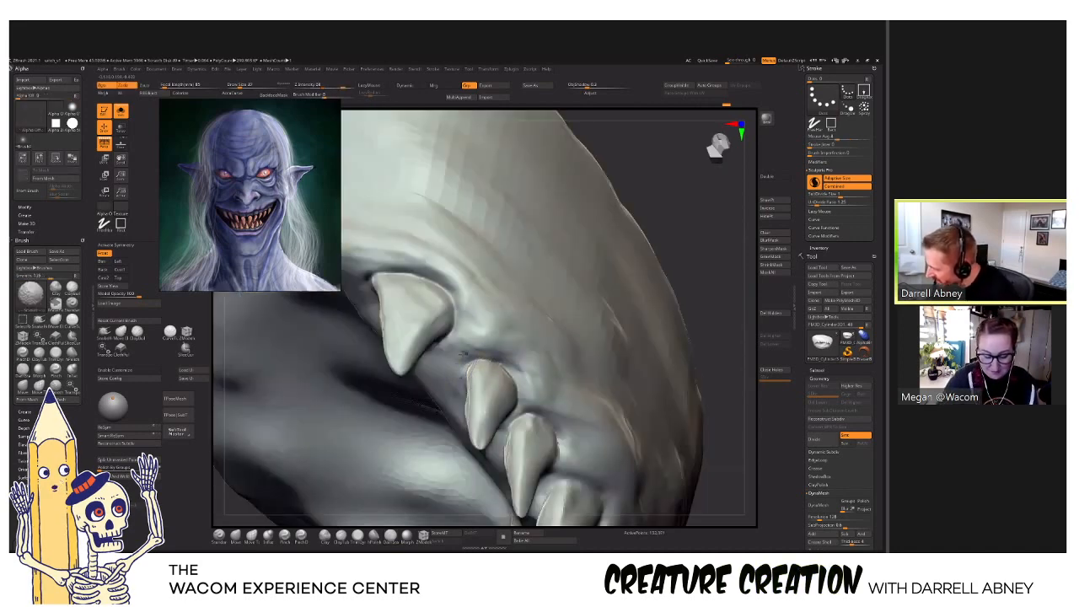
pyautogui.moveTo(472, 368); pyautogui.dragTo(619, 403, button='right')
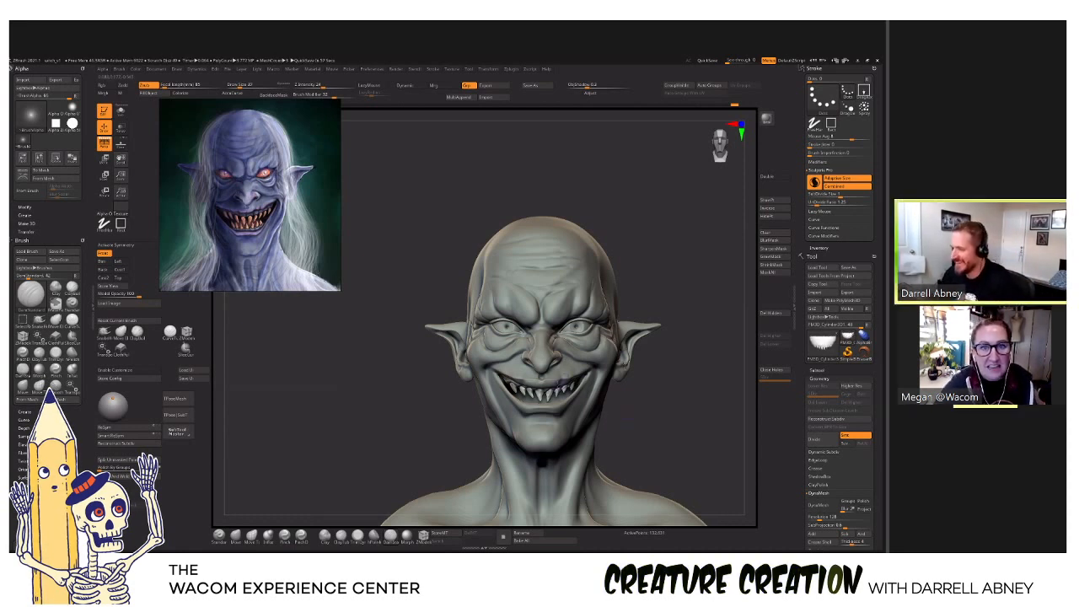
# Switch to the Move brush and check the teeth both isolated and in place within the full head.
pyautogui.press('b')
pyautogui.press('m')
pyautogui.press('v')
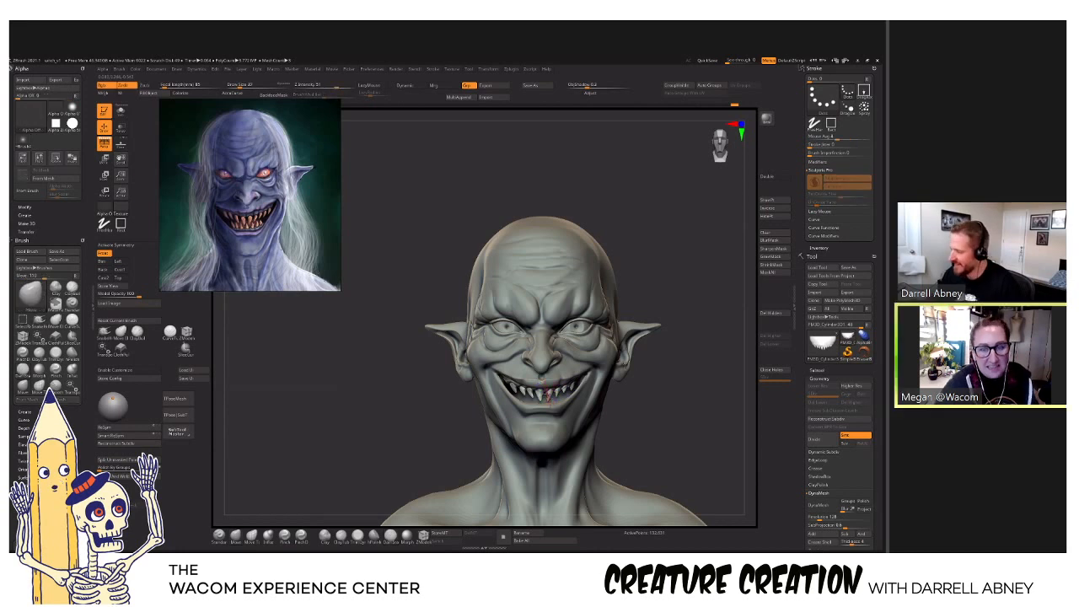
pyautogui.keyDown('ctrl'); pyautogui.moveTo(546, 393); pyautogui.dragTo(551, 408, button='right'); pyautogui.keyUp('ctrl')
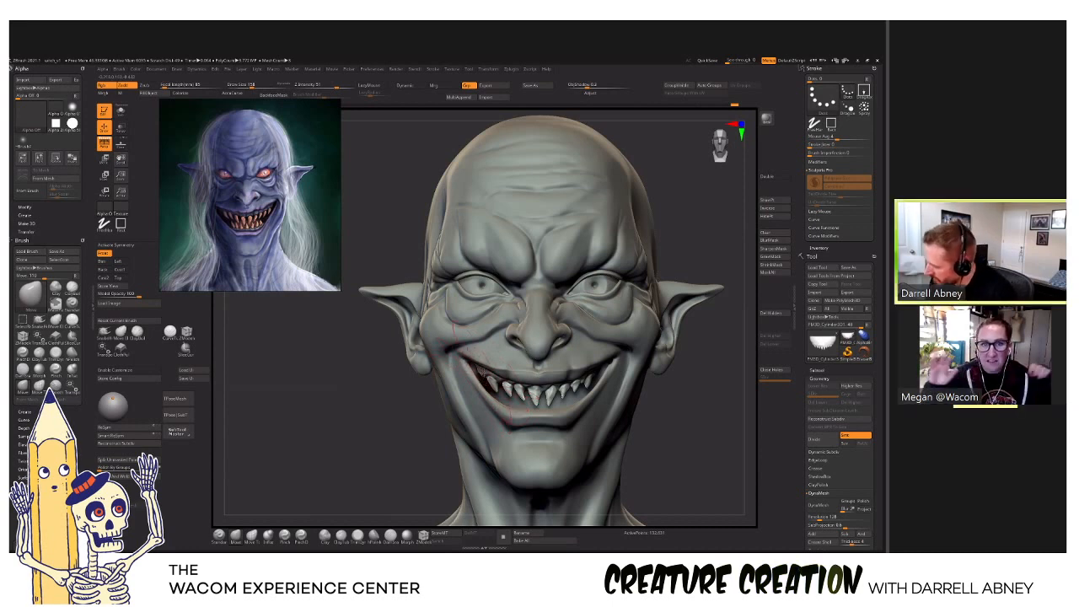
pyautogui.hotkey('alt', 's')
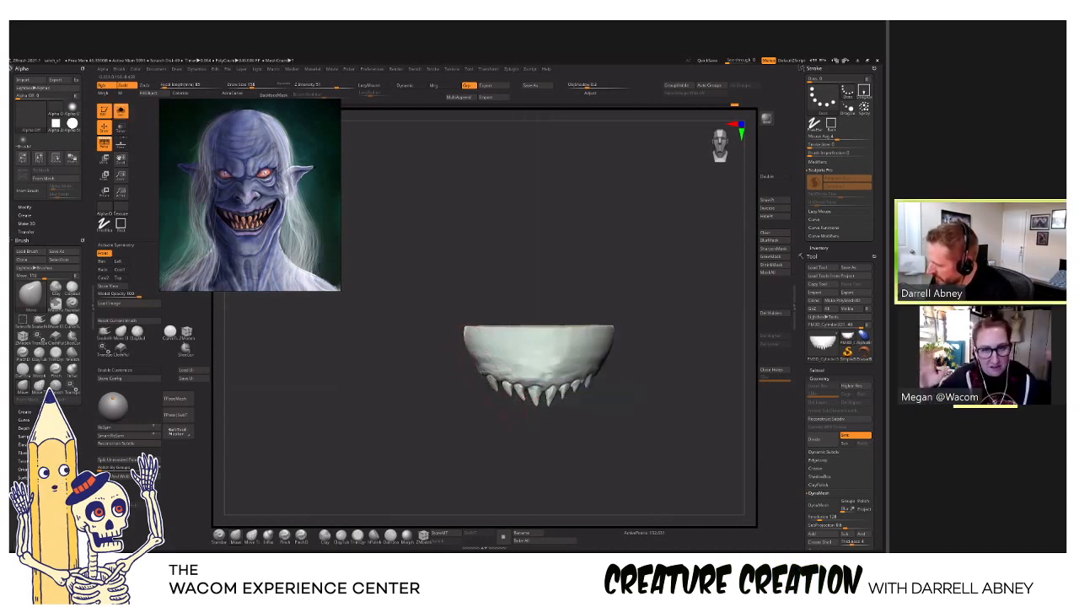
pyautogui.hotkey('alt', 's')
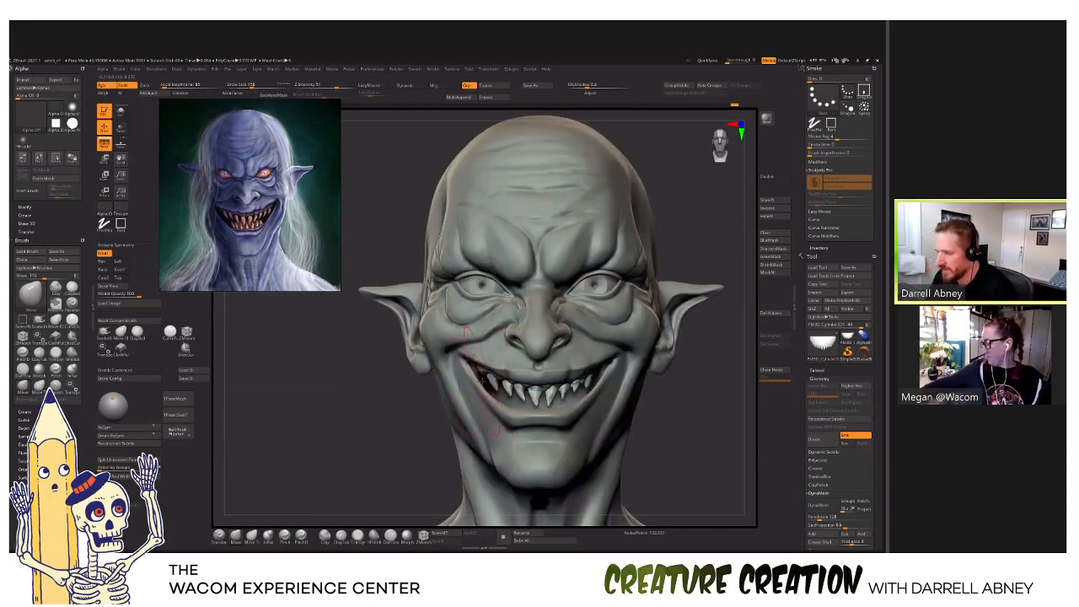
pyautogui.moveTo(481, 383)
pyautogui.mouseDown(button='right')
pyautogui.moveTo(608, 349)
pyautogui.moveTo(607, 359)
pyautogui.mouseUp(button='right')
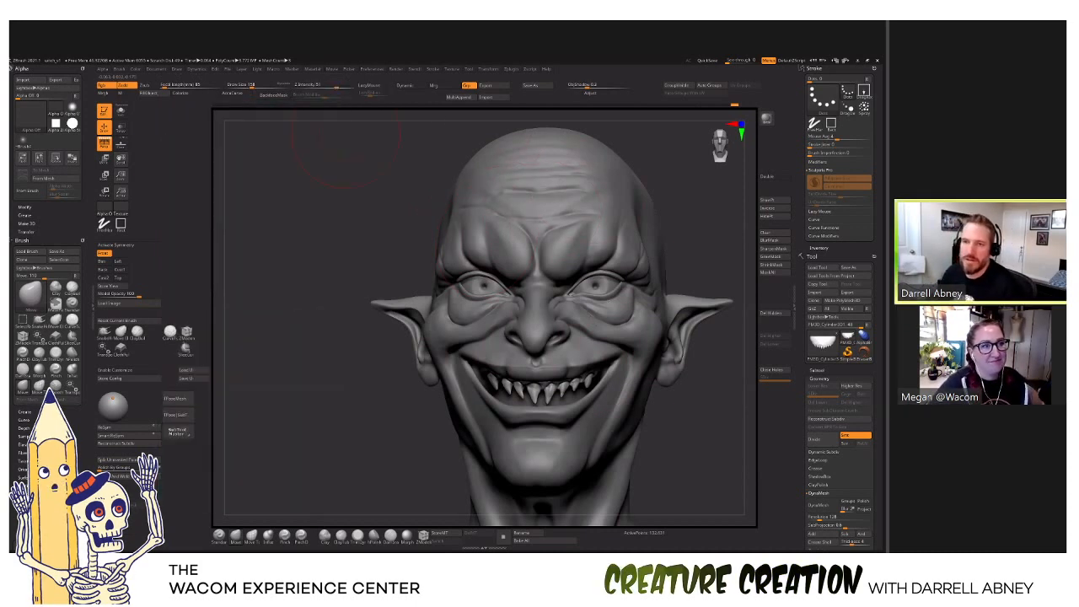
# Dock the Material palette in the side tray and apply the brown PolySkin material to the model.
pyautogui.click(311, 68)
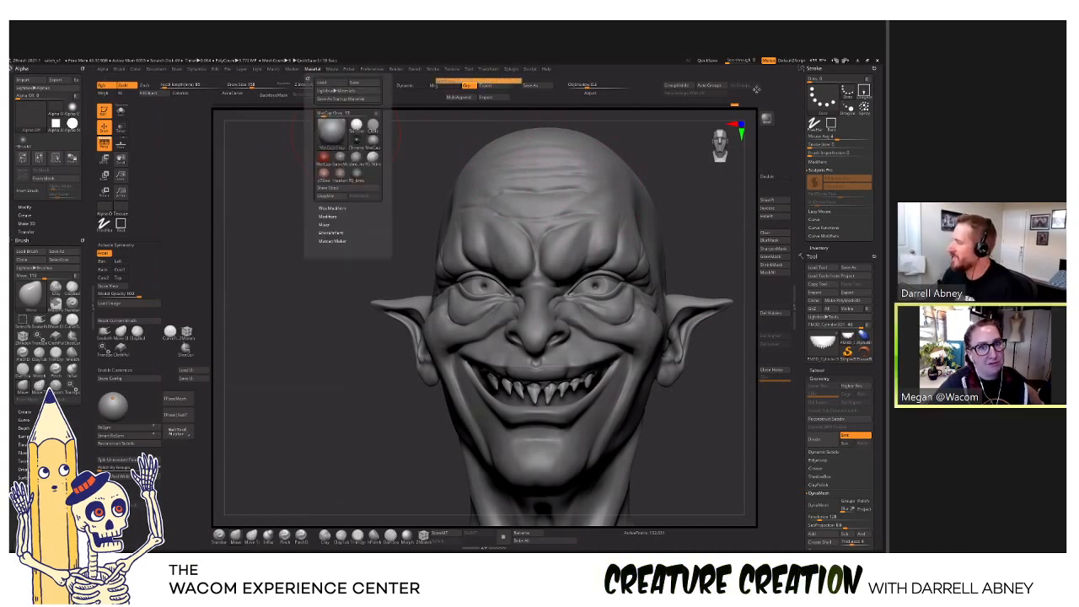
pyautogui.moveTo(756, 89); pyautogui.dragTo(814, 72)
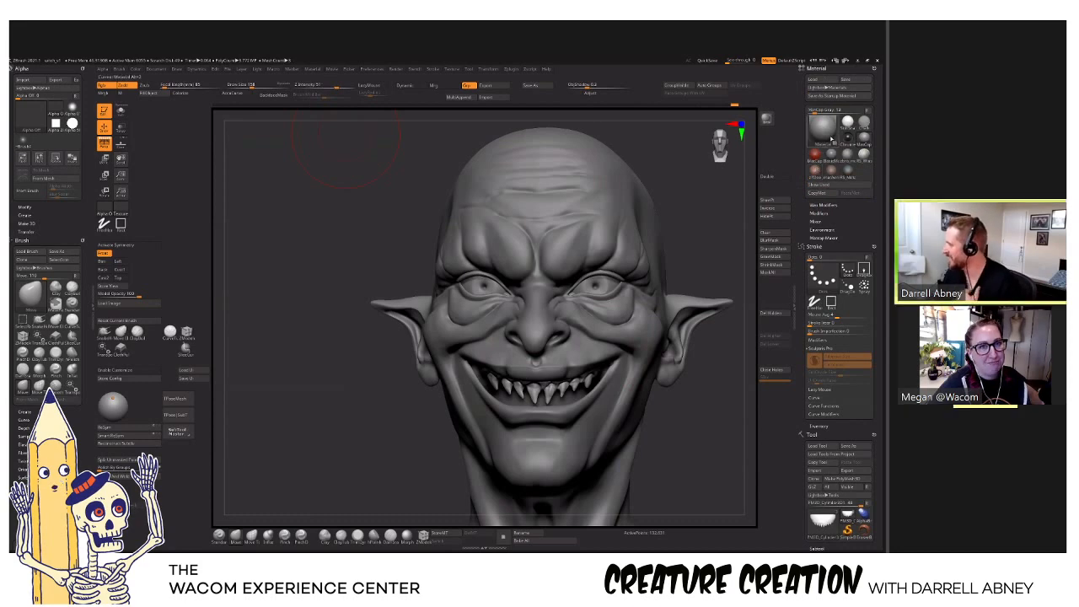
pyautogui.click(823, 126)
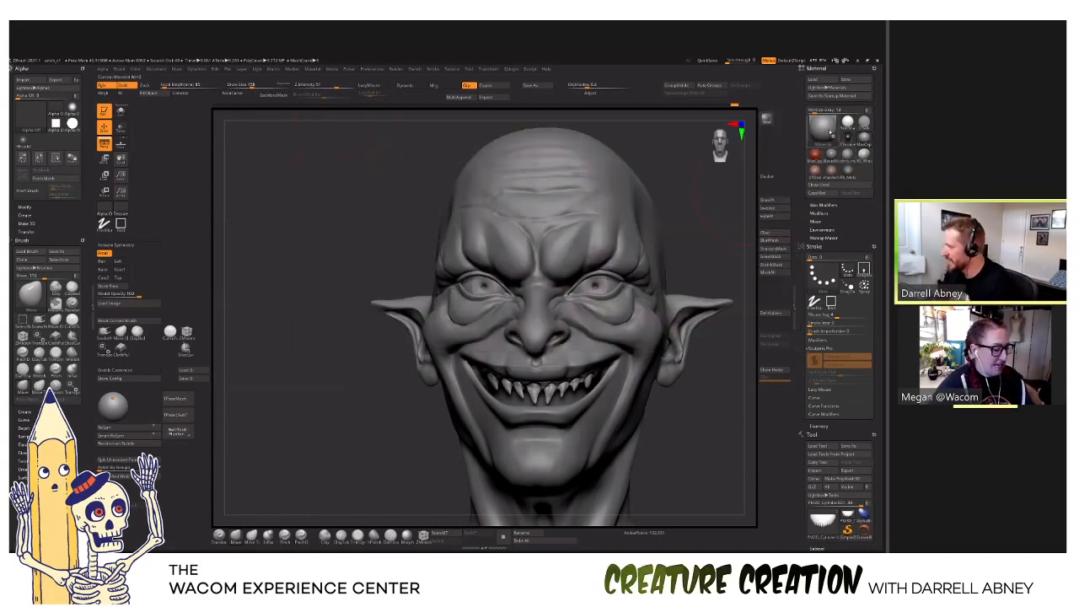
pyautogui.click(822, 126)
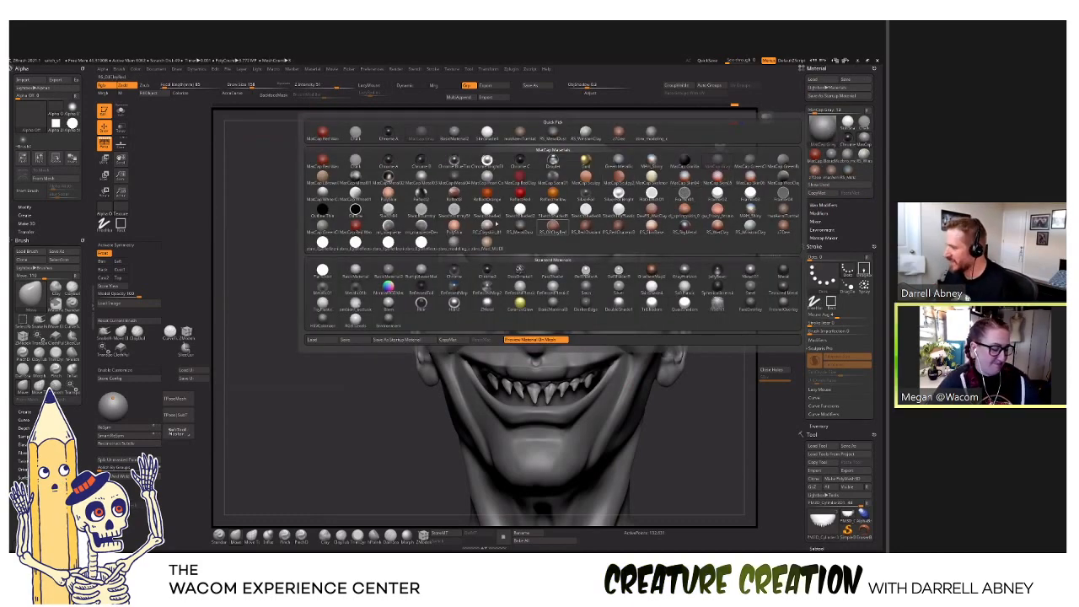
pyautogui.click(454, 226)
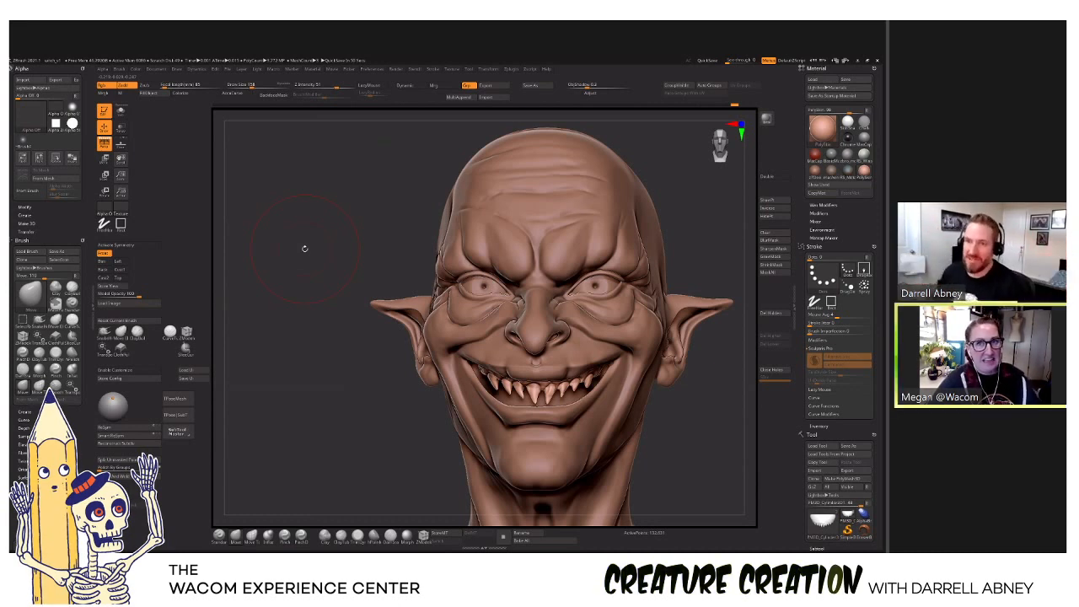
# Adjust the shape and position of the front fangs inside the mouth with the Move Topological brush.
pyautogui.moveTo(600, 353)
pyautogui.mouseDown(button='right')
pyautogui.moveTo(591, 351)
pyautogui.moveTo(578, 384)
pyautogui.moveTo(556, 347)
pyautogui.moveTo(581, 336)
pyautogui.moveTo(596, 369)
pyautogui.mouseUp(button='right')
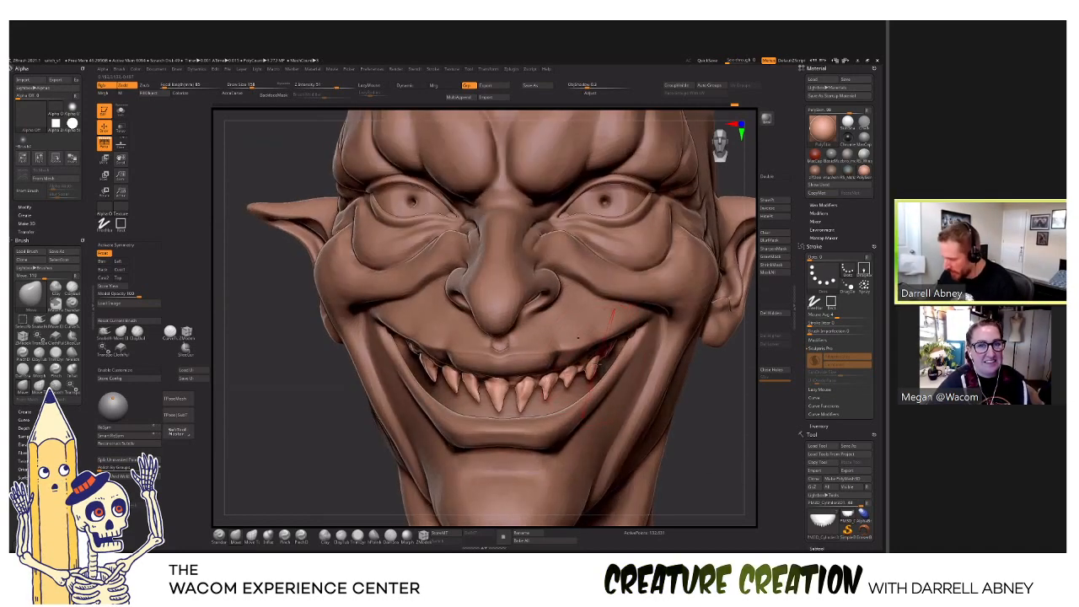
pyautogui.press('b')
pyautogui.press('m')
pyautogui.press('t')
pyautogui.keyDown('ctrl'); pyautogui.moveTo(567, 372); pyautogui.dragTo(564, 333, button='right'); pyautogui.keyUp('ctrl')
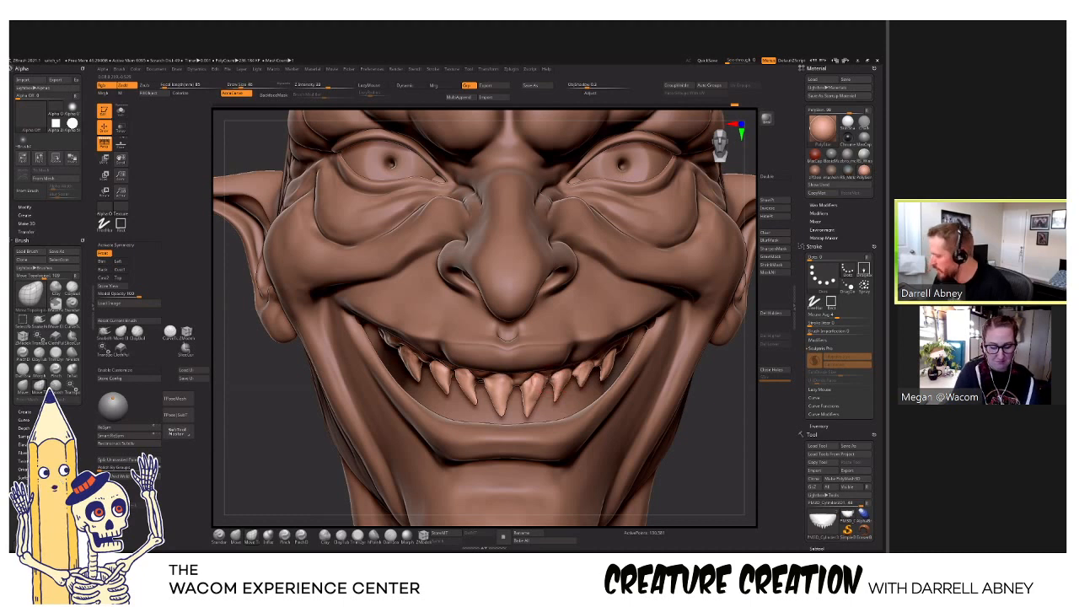
pyautogui.moveTo(270, 421); pyautogui.dragTo(246, 410)
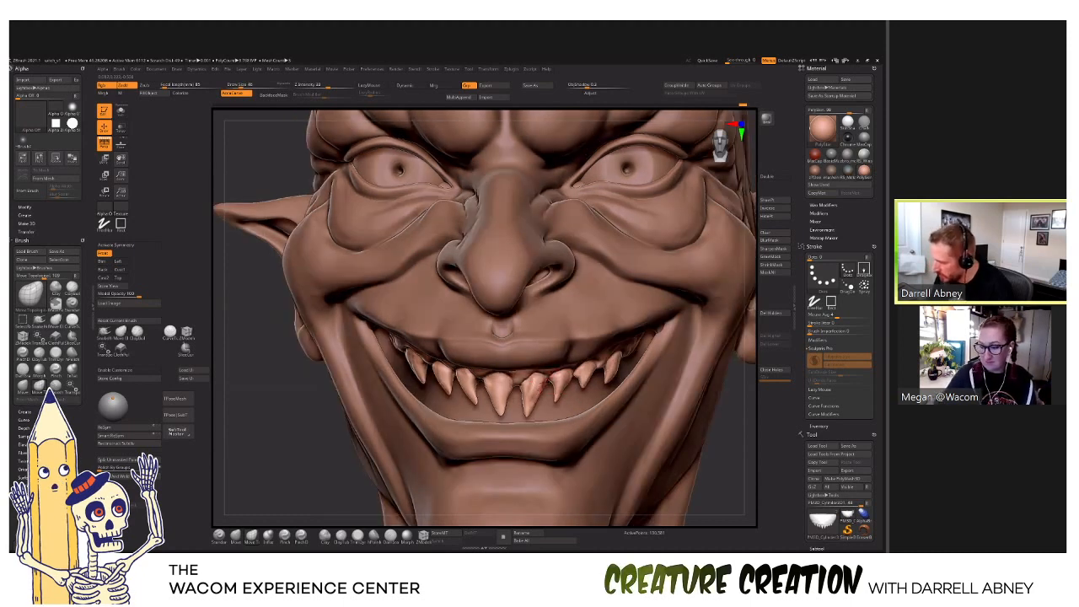
pyautogui.press('s')
pyautogui.keyDown('shift'); pyautogui.moveTo(532, 388); pyautogui.dragTo(592, 376); pyautogui.keyUp('shift')
pyautogui.moveTo(707, 413); pyautogui.dragTo(721, 430)
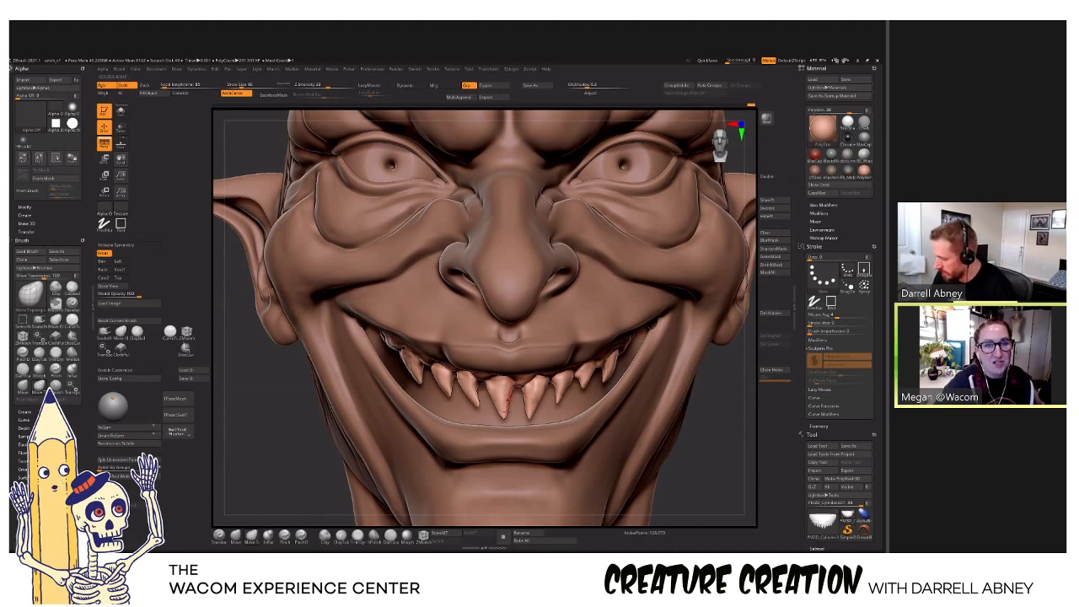
# Switch to the browser's hedorah godzilla image results and shrink the window so the model shows behind it.
pyautogui.keyDown('ctrl'); pyautogui.moveTo(504, 428); pyautogui.dragTo(587, 372, button='right'); pyautogui.keyUp('ctrl')
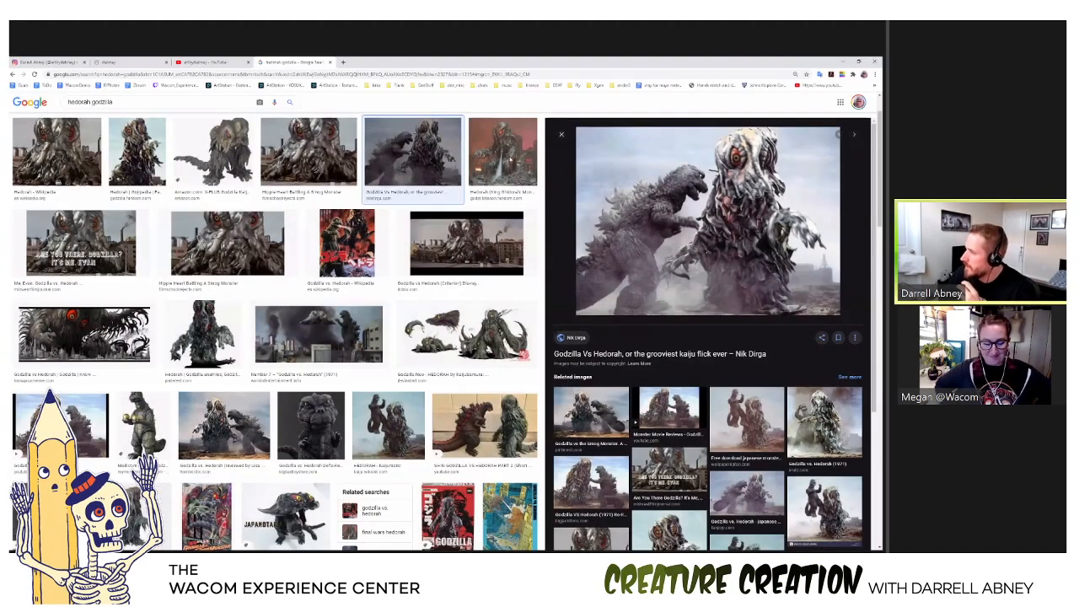
pyautogui.press('super+Down')
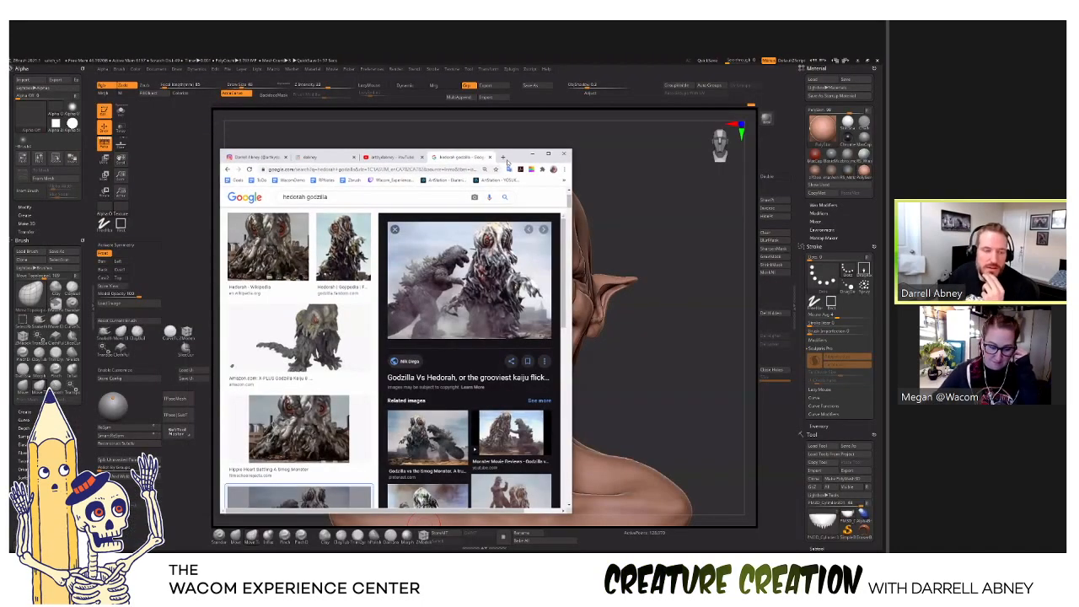
# Minimize the browser and place and resize the blue creature reference painting beside the sculpted head.
pyautogui.press('super+Down')
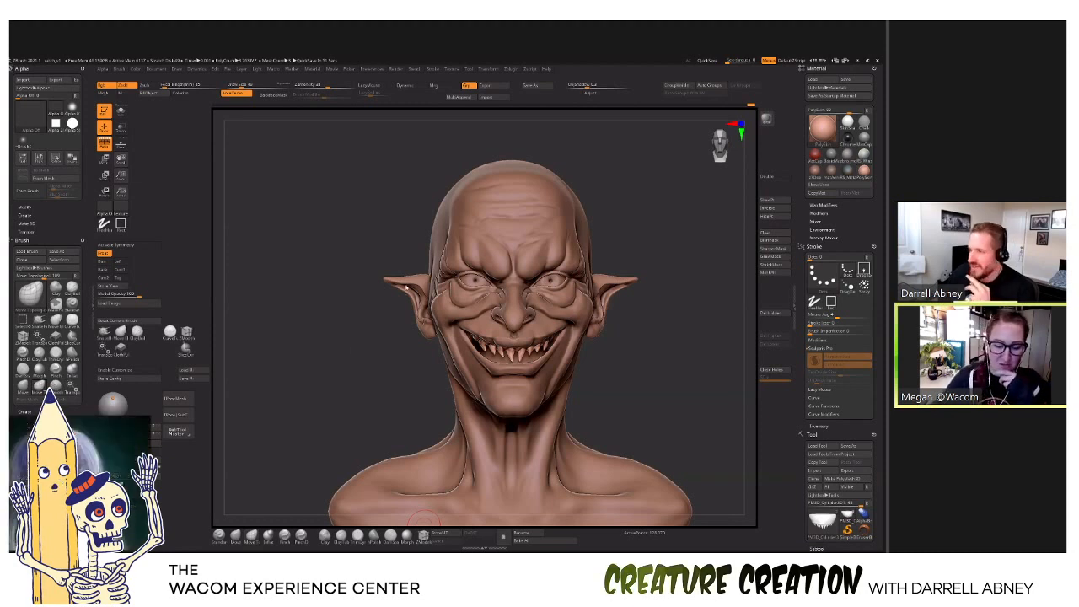
pyautogui.moveTo(387, 308); pyautogui.dragTo(221, 147)
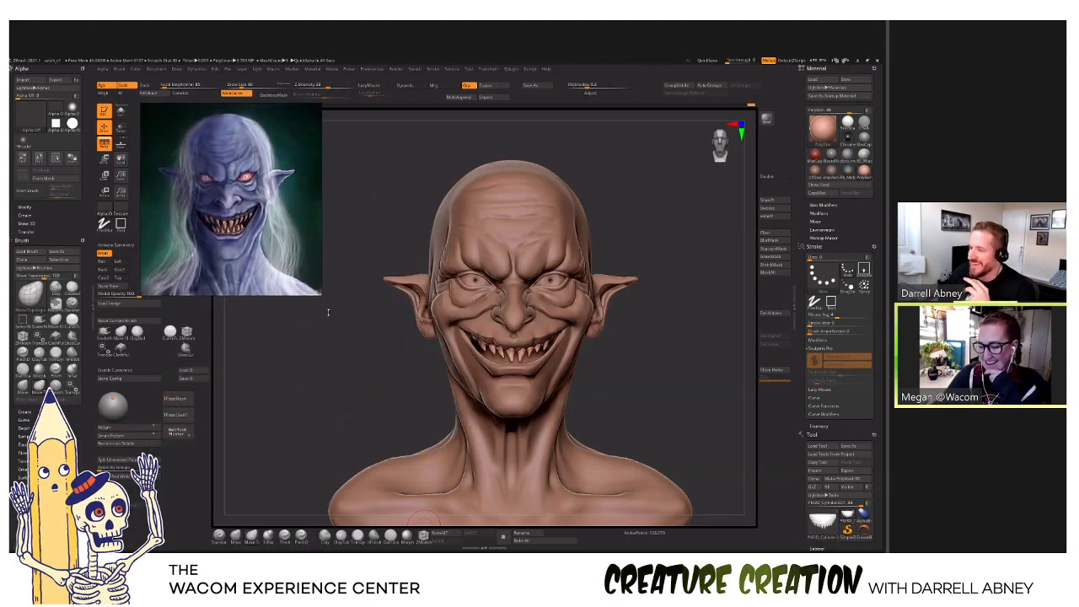
pyautogui.moveTo(321, 294); pyautogui.dragTo(325, 288)
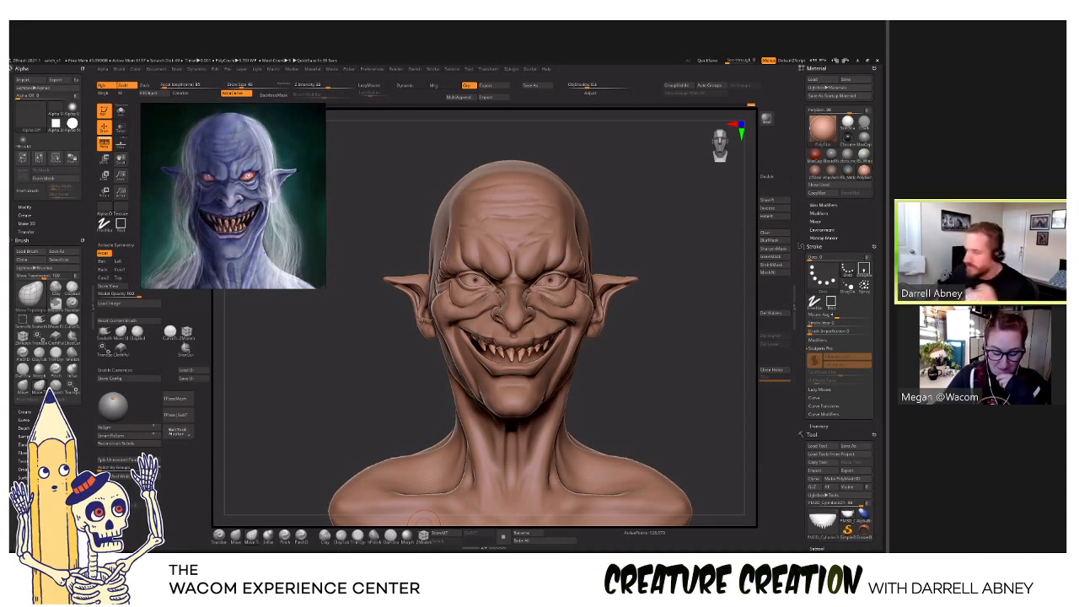
# Isolate the upper gums and teeth, and clear the Material and Stroke palettes away to expand the Subtool list.
pyautogui.click(636, 370)
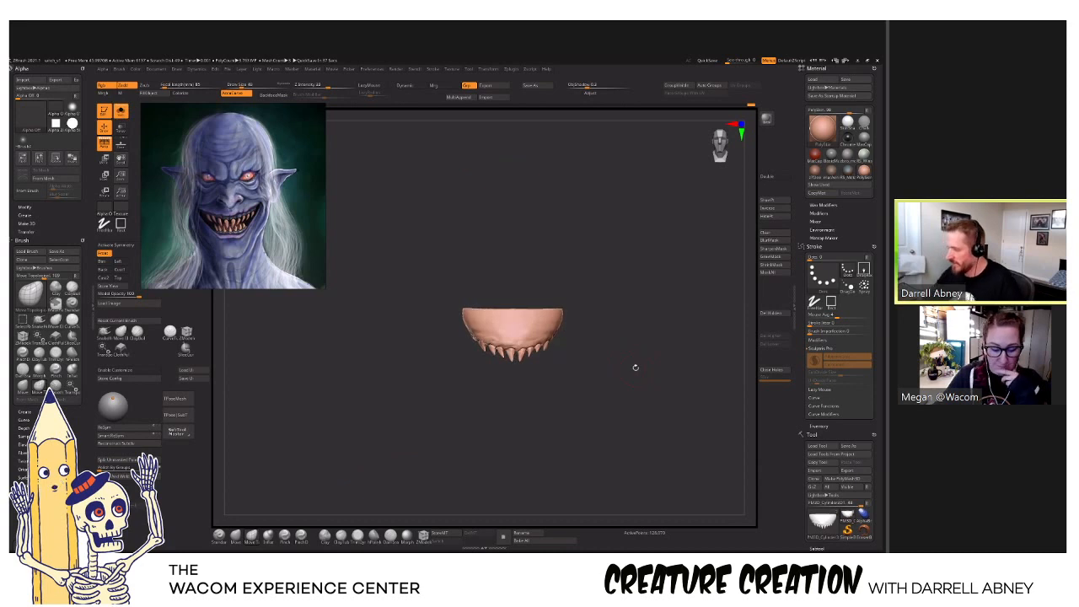
pyautogui.click(638, 368)
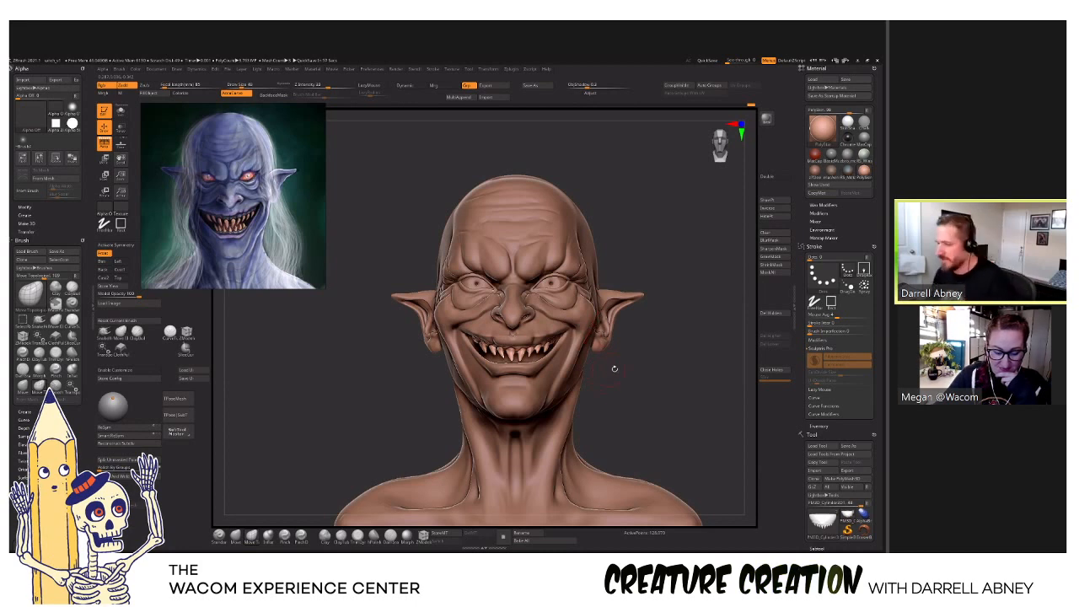
pyautogui.keyDown('shift'); pyautogui.moveTo(616, 370); pyautogui.dragTo(618, 403); pyautogui.keyUp('shift')
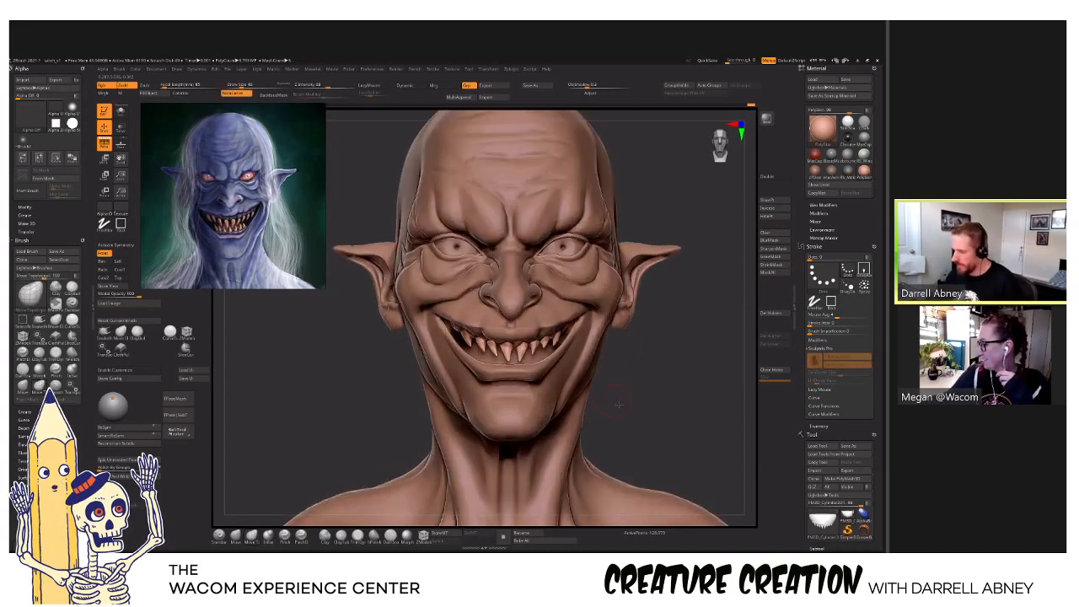
pyautogui.press('w')
pyautogui.hotkey('alt', 's')
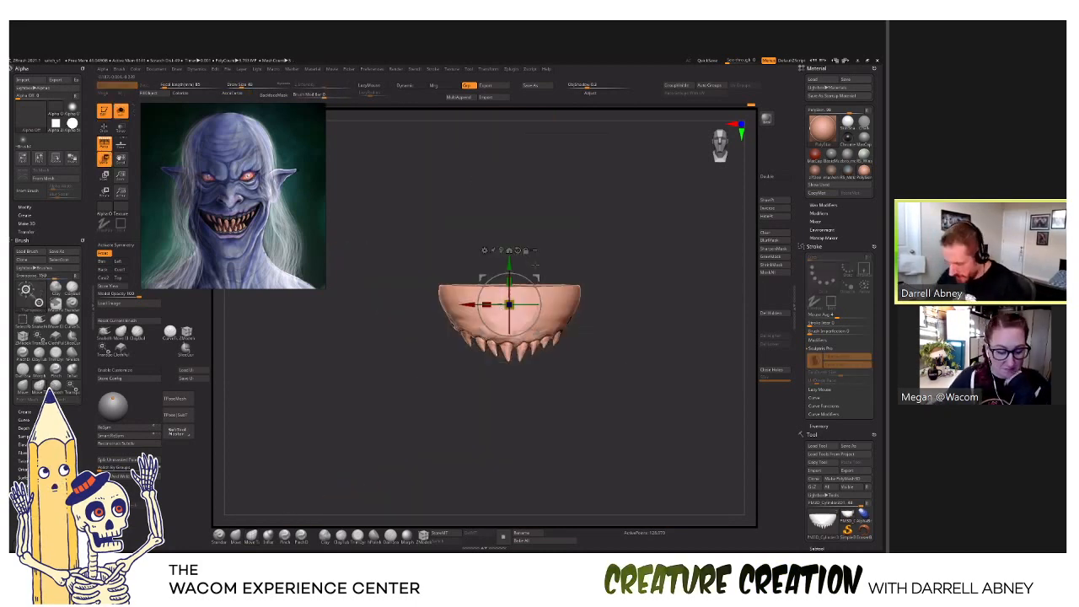
pyautogui.press('q')
pyautogui.click(814, 69)
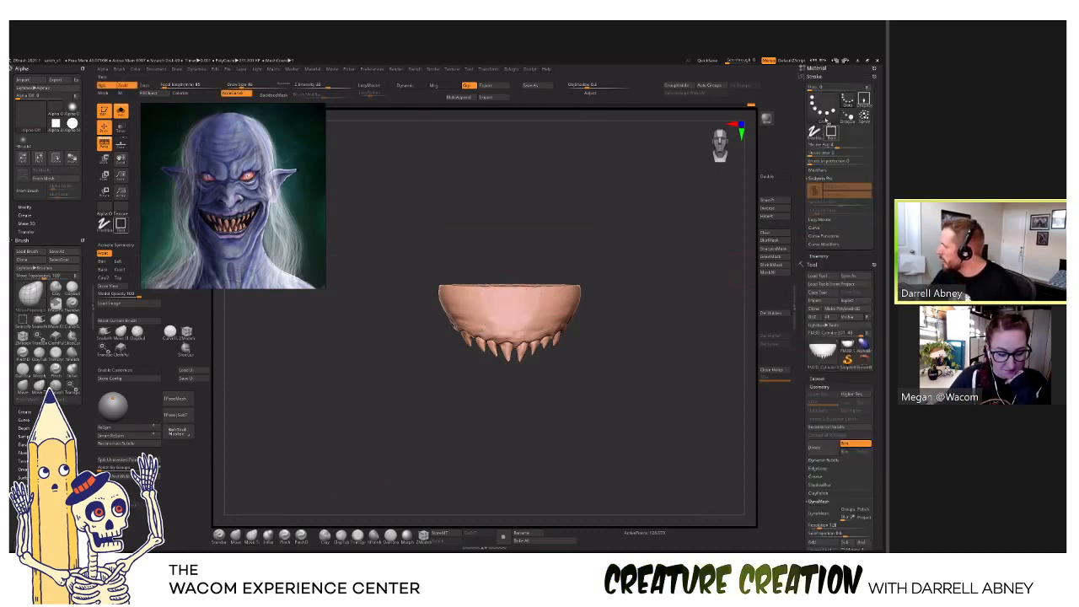
pyautogui.click(815, 76)
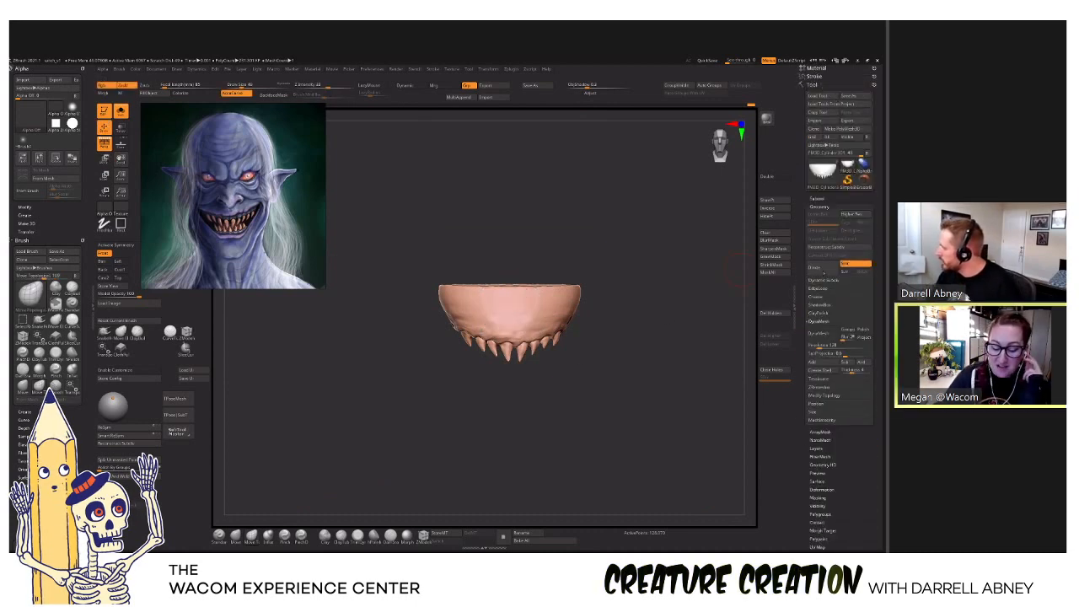
pyautogui.click(818, 198)
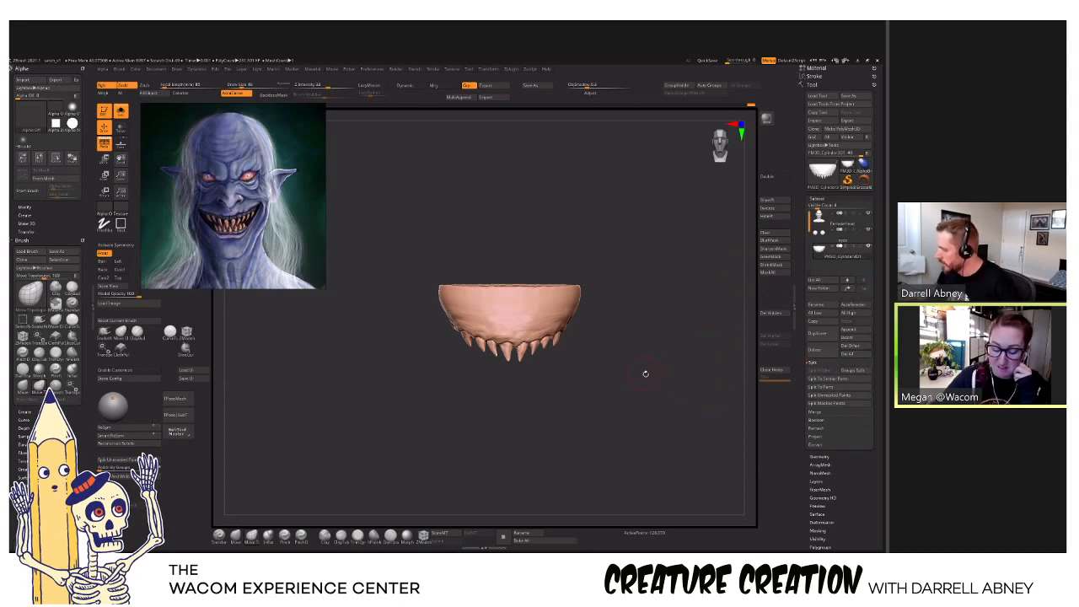
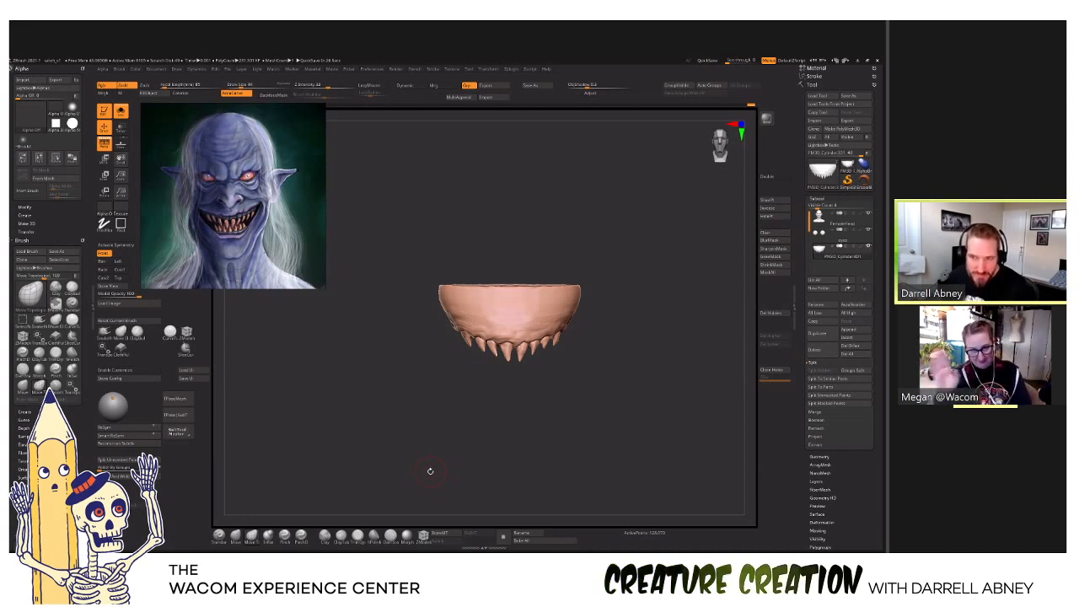
# Duplicate the upper gums and teeth subtool and move the copy down towards the lower jaw.
pyautogui.moveTo(637, 376); pyautogui.dragTo(649, 358)
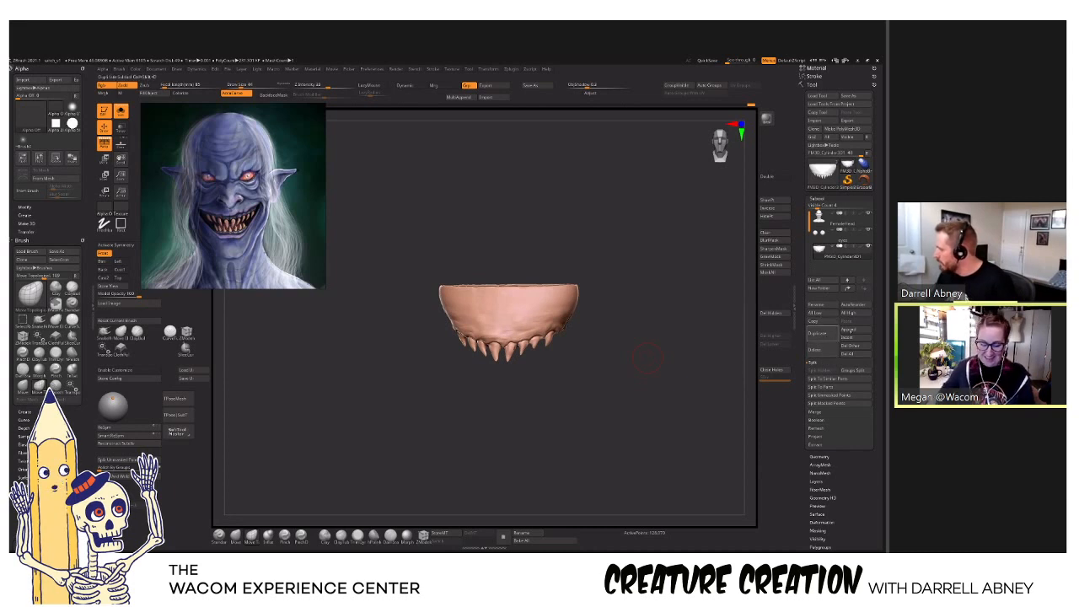
pyautogui.press('w')
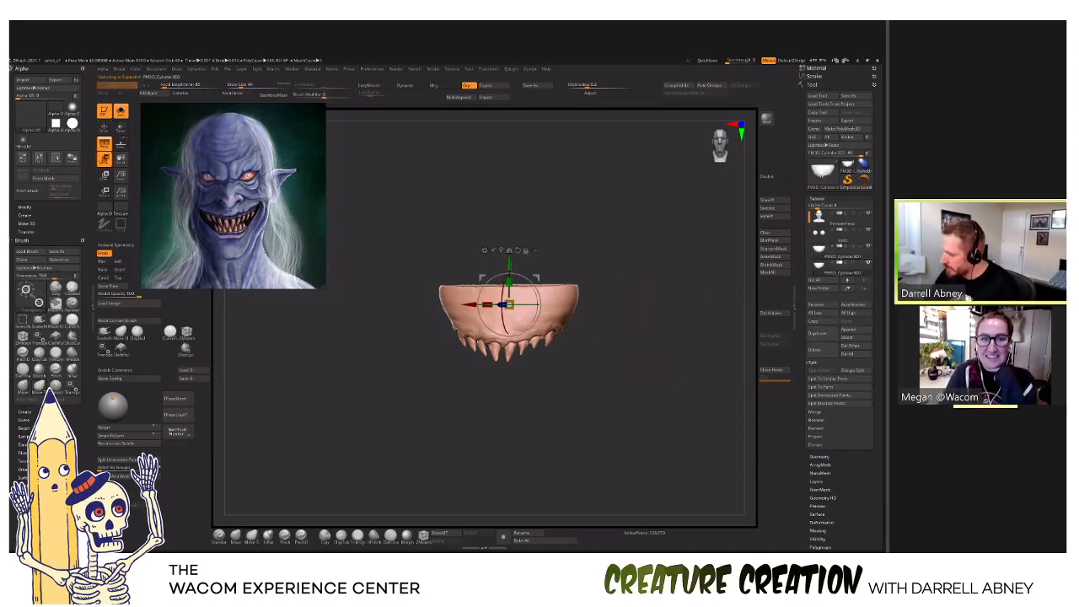
pyautogui.moveTo(509, 264); pyautogui.dragTo(509, 324)
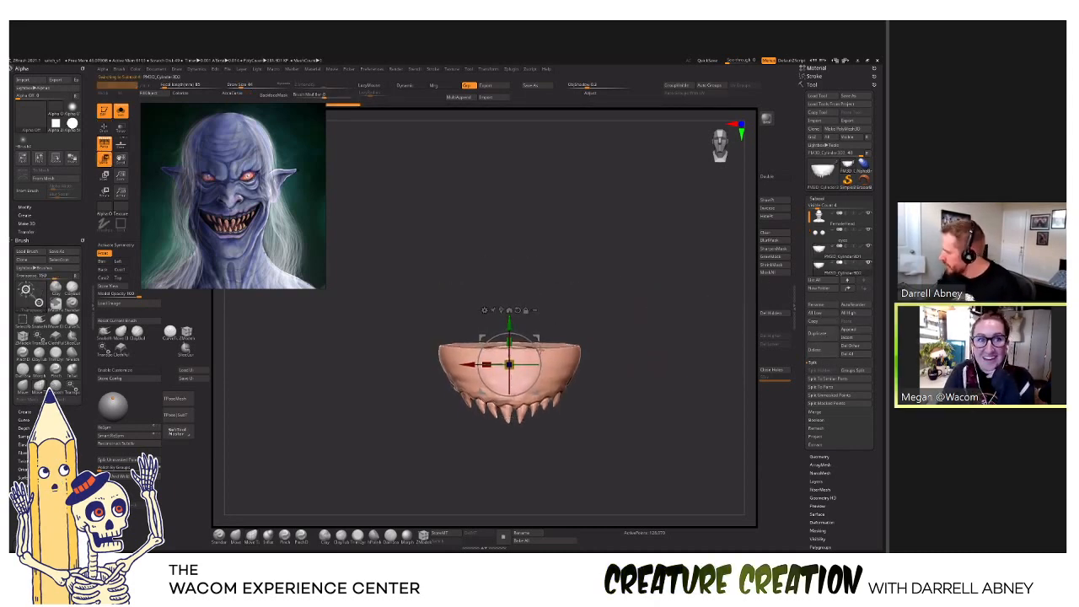
pyautogui.click(120, 110)
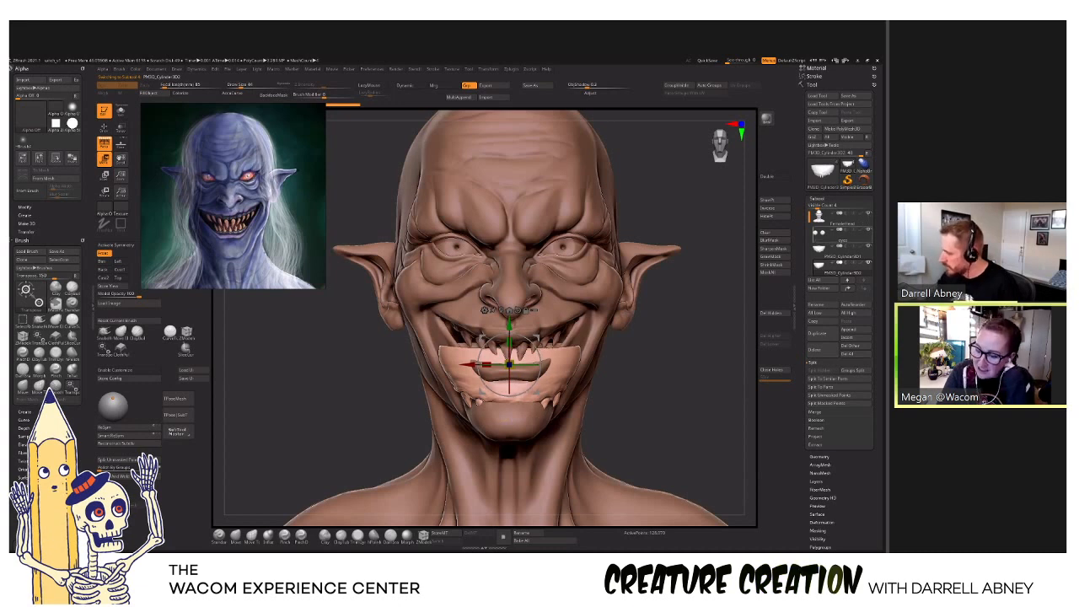
# Flip and tilt the duplicated teeth to point upward, seat them in the lower jaw, and show the head with them.
pyautogui.click(121, 111)
pyautogui.moveTo(464, 381)
pyautogui.mouseDown()
pyautogui.moveTo(514, 407)
pyautogui.moveTo(574, 392)
pyautogui.moveTo(609, 360)
pyautogui.moveTo(479, 374)
pyautogui.mouseUp()
pyautogui.moveTo(528, 403); pyautogui.dragTo(532, 420)
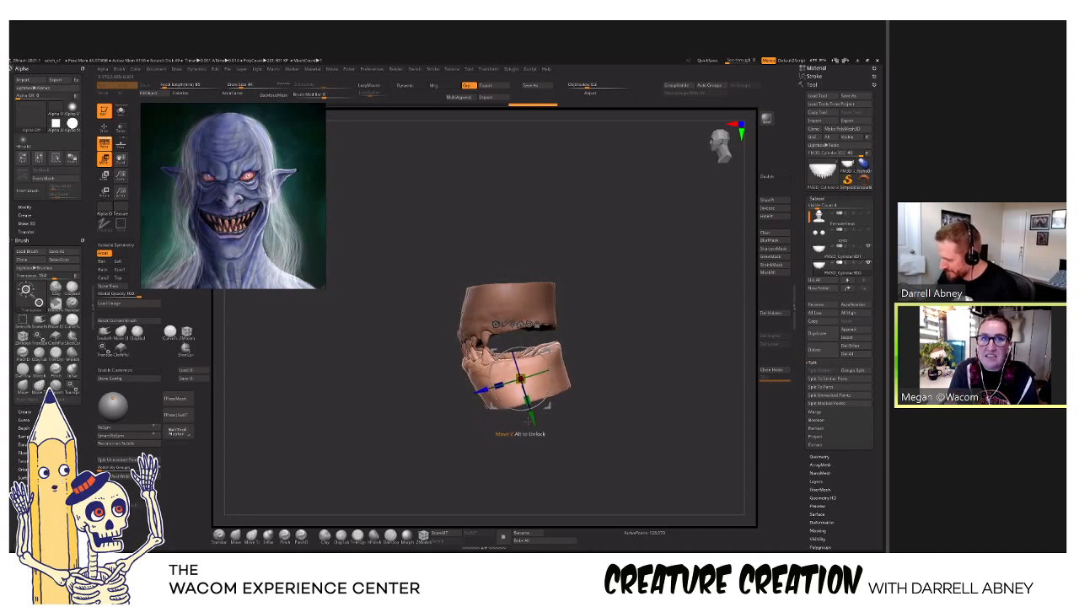
pyautogui.moveTo(478, 391); pyautogui.dragTo(475, 392)
pyautogui.moveTo(529, 421); pyautogui.dragTo(530, 424)
pyautogui.press('q')
pyautogui.moveTo(621, 373); pyautogui.dragTo(640, 337)
pyautogui.moveTo(869, 214); pyautogui.dragTo(868, 229)
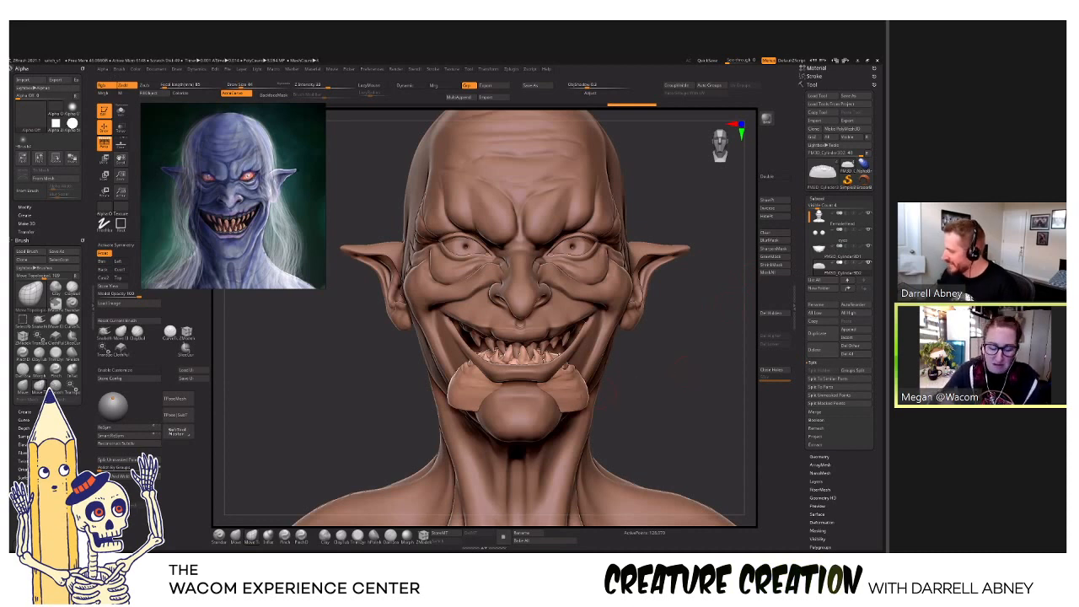
# Reshape the lower gums with the symmetrical Move brush so they fit inside the jaw and lip.
pyautogui.press('w')
pyautogui.moveTo(625, 377)
pyautogui.mouseDown()
pyautogui.moveTo(524, 421)
pyautogui.moveTo(556, 438)
pyautogui.moveTo(606, 399)
pyautogui.mouseUp()
pyautogui.keyDown('ctrl'); pyautogui.keyDown('shift'); pyautogui.click(524, 421); pyautogui.keyUp('shift'); pyautogui.keyUp('ctrl')
pyautogui.press('q')
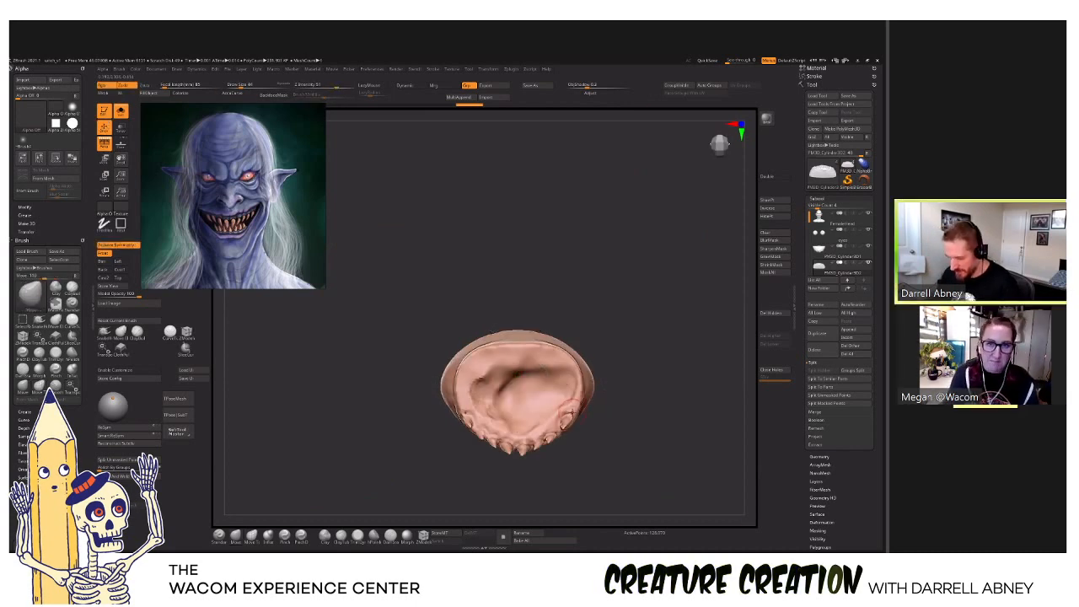
pyautogui.moveTo(559, 414); pyautogui.dragTo(582, 418)
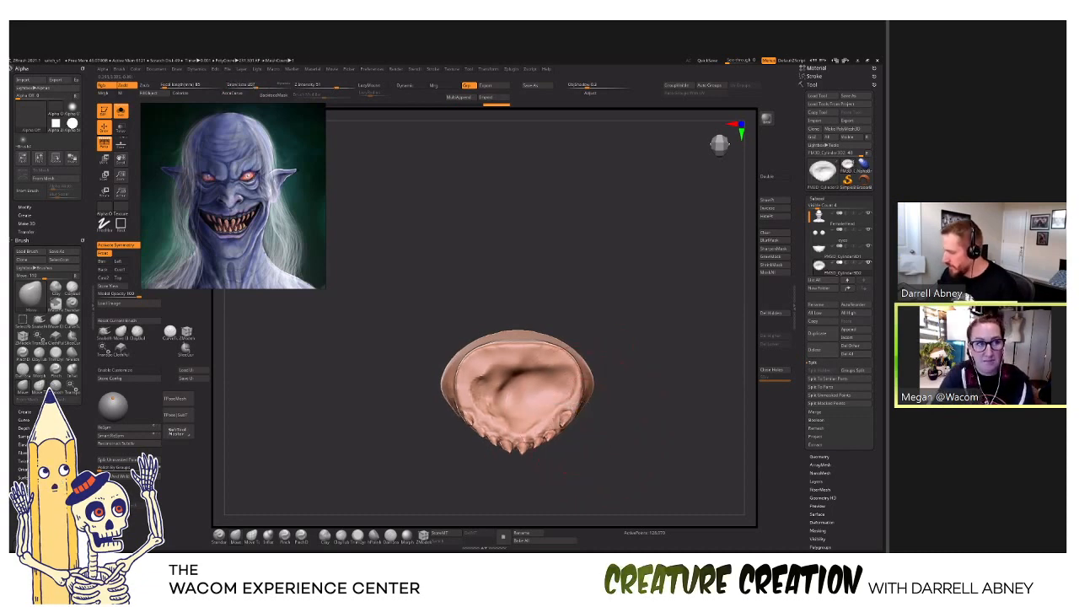
pyautogui.moveTo(633, 405)
pyautogui.mouseDown()
pyautogui.moveTo(565, 400)
pyautogui.moveTo(578, 397)
pyautogui.moveTo(584, 416)
pyautogui.mouseUp()
pyautogui.click(120, 111)
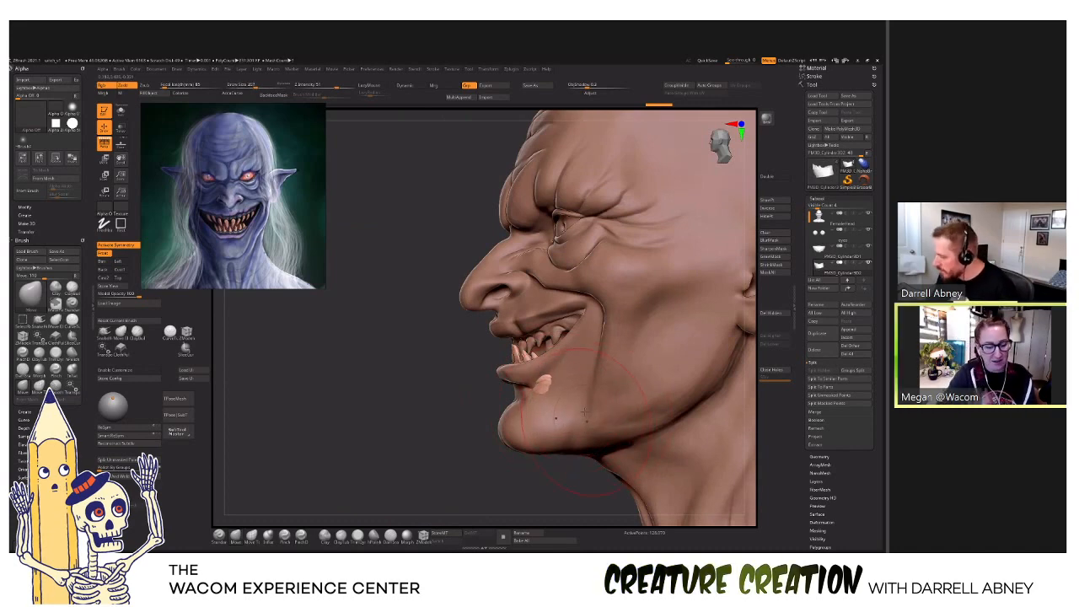
pyautogui.moveTo(584, 416)
pyautogui.mouseDown()
pyautogui.moveTo(544, 389)
pyautogui.moveTo(522, 405)
pyautogui.moveTo(552, 375)
pyautogui.moveTo(544, 383)
pyautogui.mouseUp()
# Isolate the lower gums and pull their sides and back rim into shape with the Move brush.
pyautogui.keyDown('ctrl'); pyautogui.keyDown('shift'); pyautogui.click(552, 375); pyautogui.keyUp('shift'); pyautogui.keyUp('ctrl')
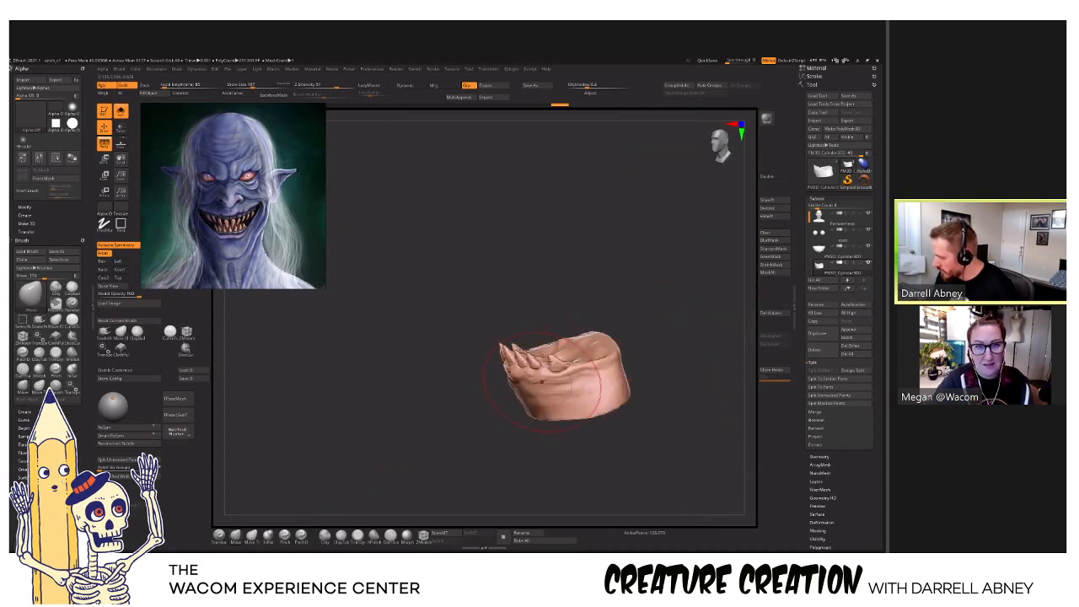
pyautogui.moveTo(587, 335)
pyautogui.mouseDown()
pyautogui.moveTo(585, 346)
pyautogui.moveTo(619, 346)
pyautogui.moveTo(567, 350)
pyautogui.moveTo(595, 344)
pyautogui.mouseUp()
pyautogui.press('s')
pyautogui.press('s')
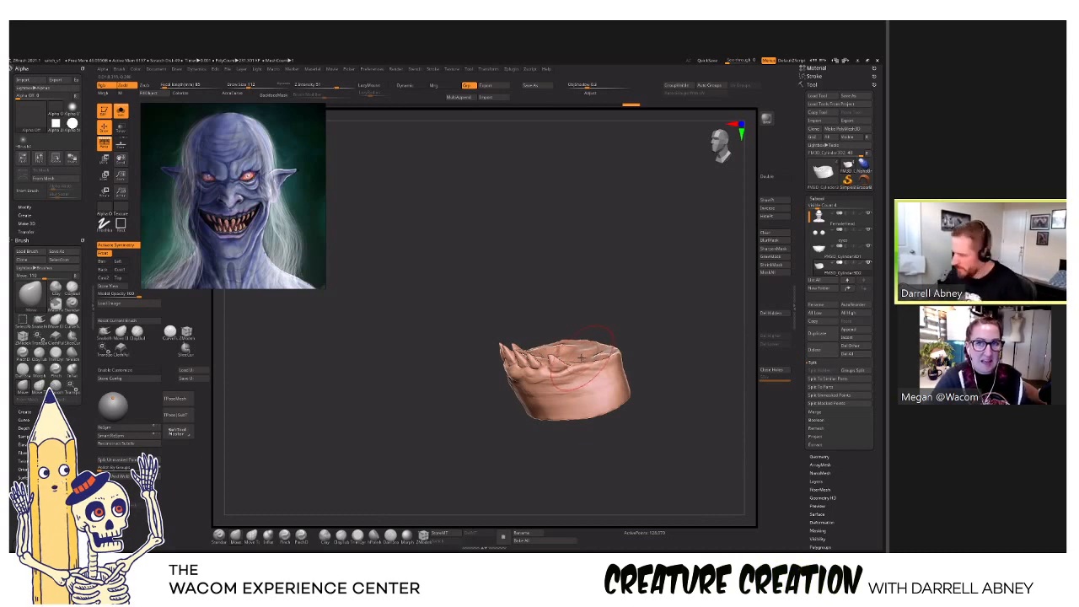
pyautogui.moveTo(671, 371)
pyautogui.mouseDown()
pyautogui.moveTo(632, 342)
pyautogui.moveTo(615, 365)
pyautogui.moveTo(658, 381)
pyautogui.mouseUp()
pyautogui.press('s')
pyautogui.moveTo(614, 352)
pyautogui.mouseDown()
pyautogui.moveTo(612, 366)
pyautogui.moveTo(663, 384)
pyautogui.mouseUp()
pyautogui.press('s')
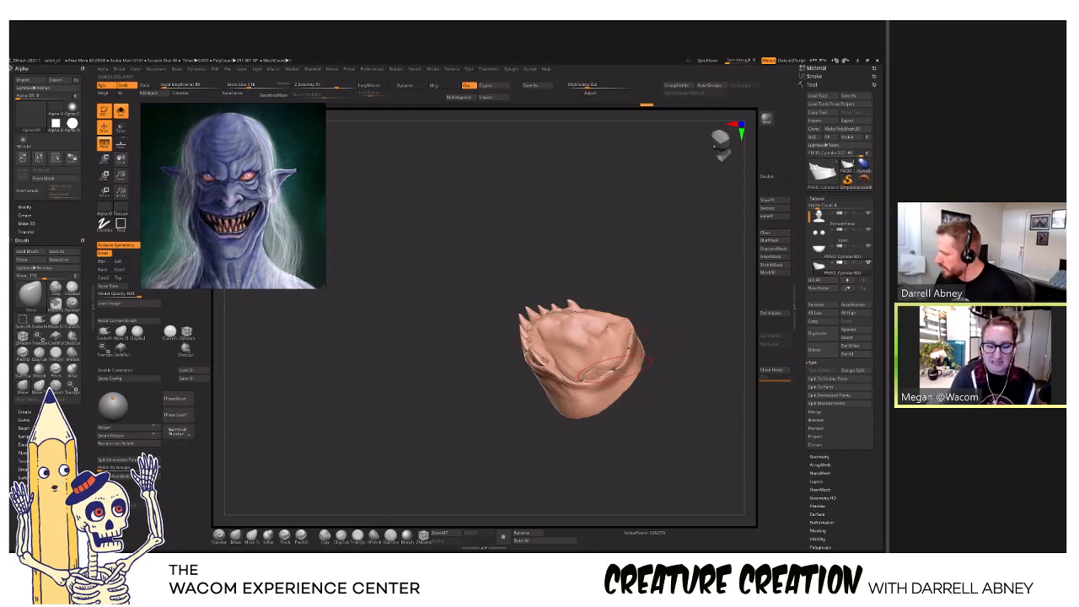
pyautogui.moveTo(624, 357)
pyautogui.mouseDown()
pyautogui.moveTo(620, 364)
pyautogui.moveTo(635, 340)
pyautogui.mouseUp()
# Bring back the full head and adjust the lower front teeth behind the lip with the Move brush.
pyautogui.hotkey('alt', 's')
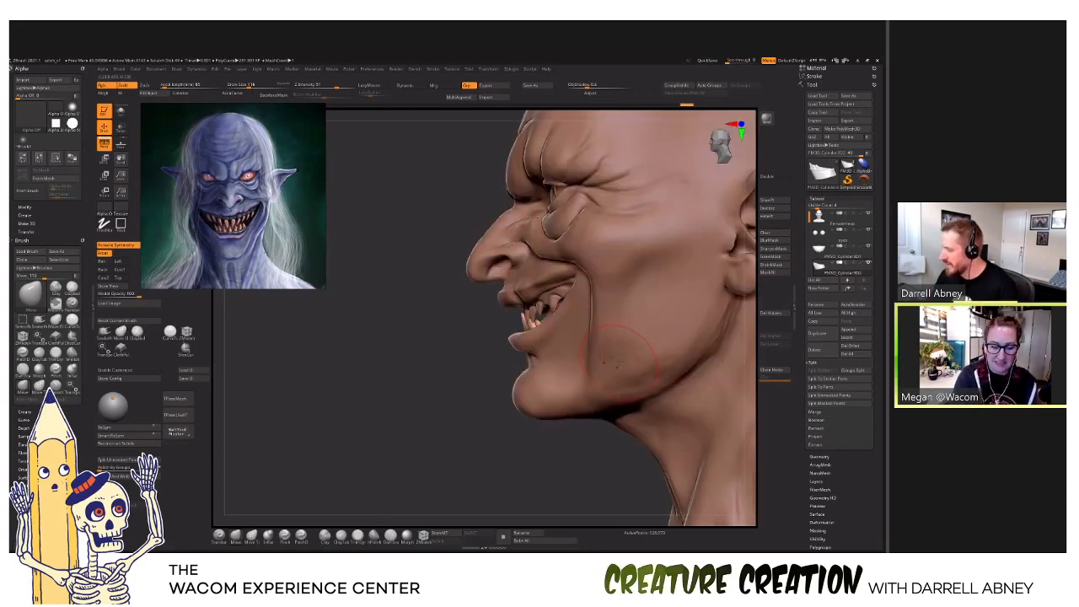
pyautogui.moveTo(590, 342)
pyautogui.mouseDown(button='right')
pyautogui.moveTo(626, 363)
pyautogui.moveTo(663, 364)
pyautogui.moveTo(658, 382)
pyautogui.mouseUp(button='right')
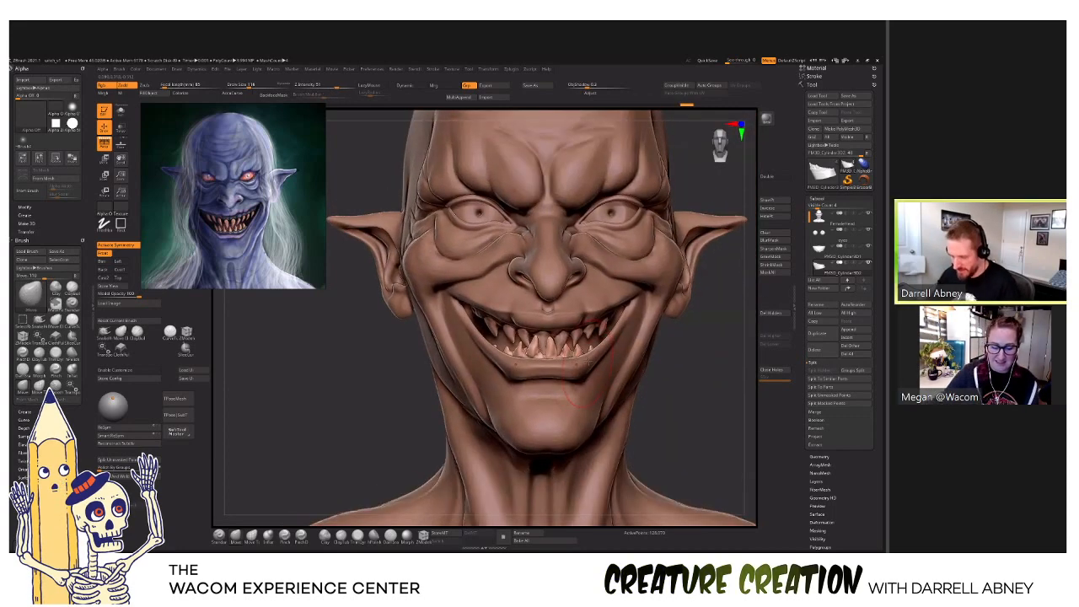
pyautogui.press('s')
pyautogui.moveTo(540, 355); pyautogui.dragTo(548, 355)
pyautogui.press('s')
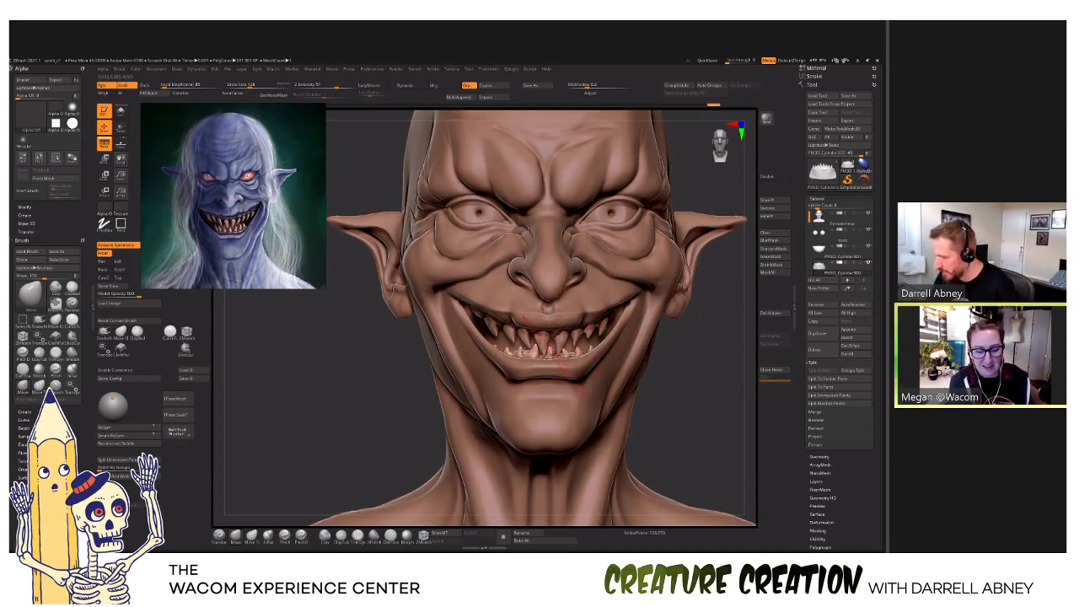
# Isolate the lower gums and smooth the inner surface behind the front teeth.
pyautogui.moveTo(578, 354)
pyautogui.mouseDown(button='right')
pyautogui.moveTo(557, 354)
pyautogui.moveTo(572, 331)
pyautogui.moveTo(575, 347)
pyautogui.mouseUp(button='right')
pyautogui.hotkey('alt', 's')
pyautogui.press('s')
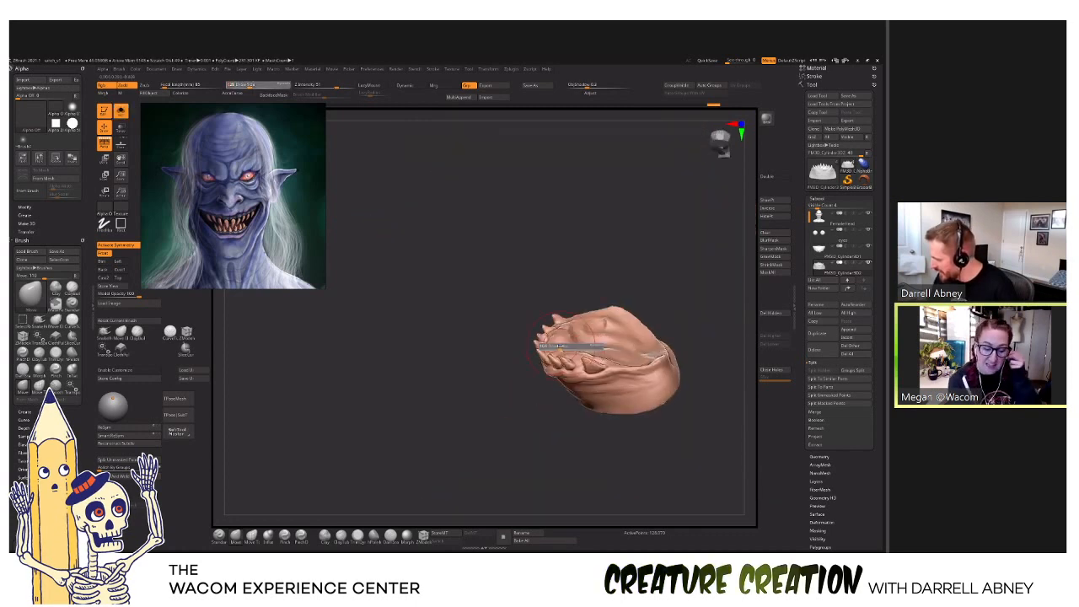
pyautogui.moveTo(575, 345)
pyautogui.mouseDown()
pyautogui.moveTo(565, 344)
pyautogui.moveTo(575, 339)
pyautogui.mouseUp()
pyautogui.press('s')
pyautogui.moveTo(571, 324); pyautogui.dragTo(576, 333, button='right')
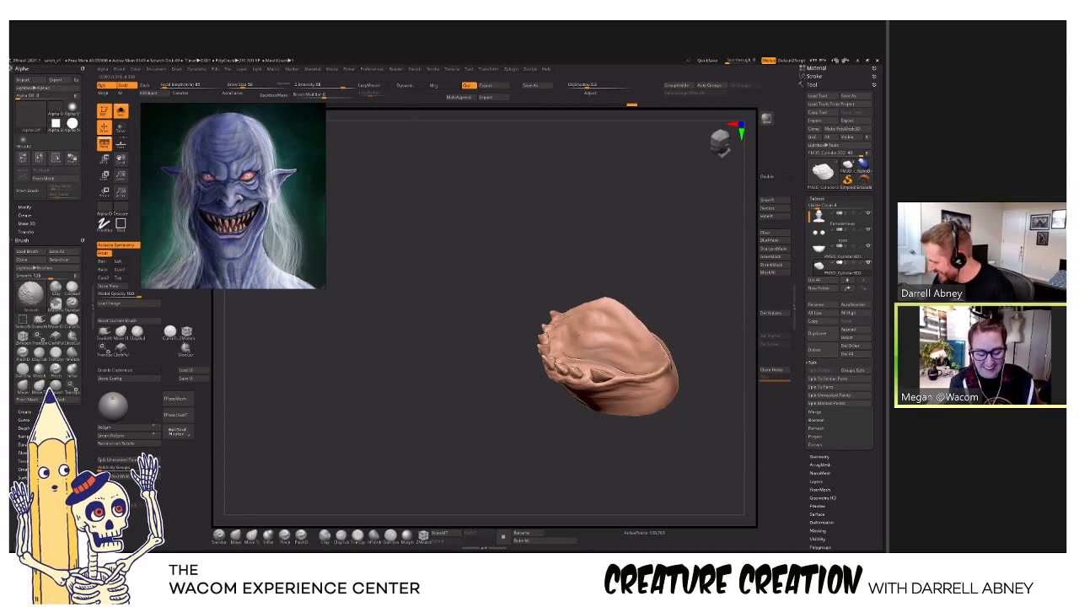
pyautogui.moveTo(572, 337); pyautogui.dragTo(573, 337, button='right')
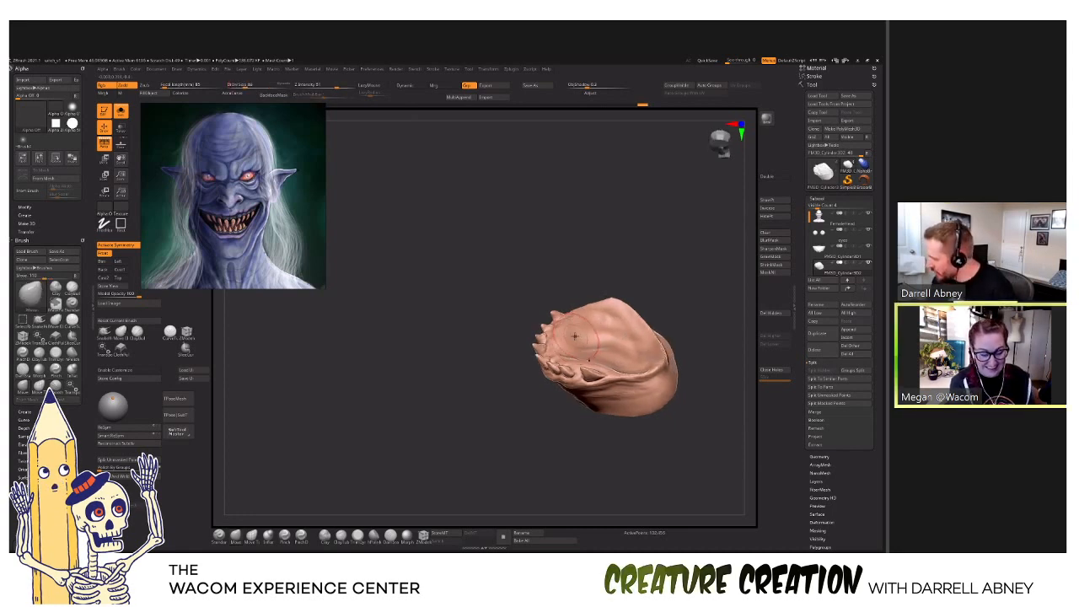
# Hollow the inner floor of the lower gums behind the teeth with a resized Move brush.
pyautogui.press('s')
pyautogui.moveTo(573, 338); pyautogui.dragTo(592, 331)
pyautogui.moveTo(592, 330); pyautogui.dragTo(603, 372, button='right')
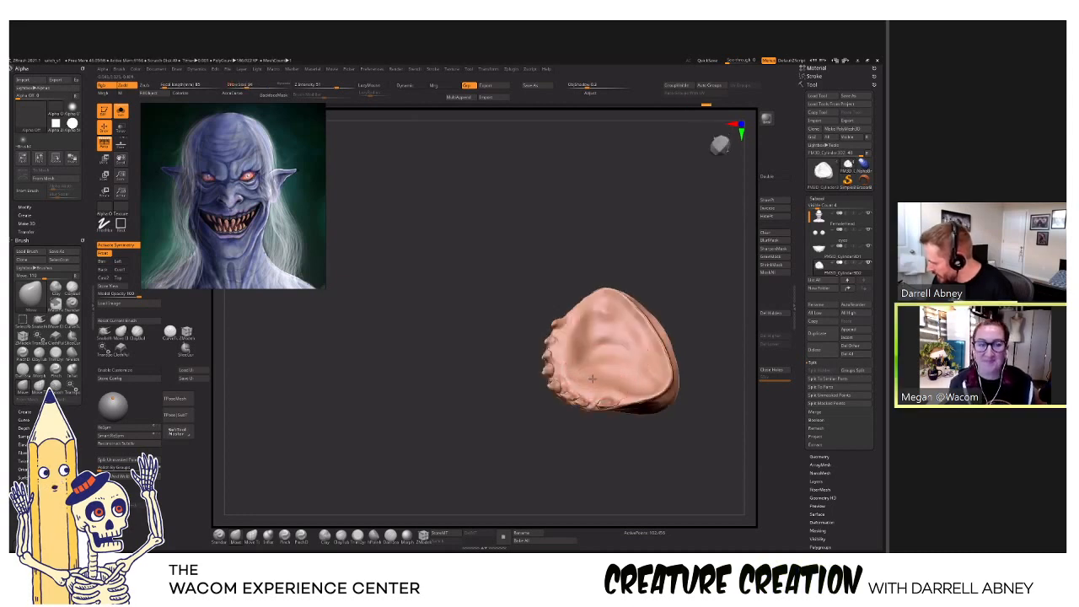
pyautogui.moveTo(592, 379); pyautogui.dragTo(591, 379)
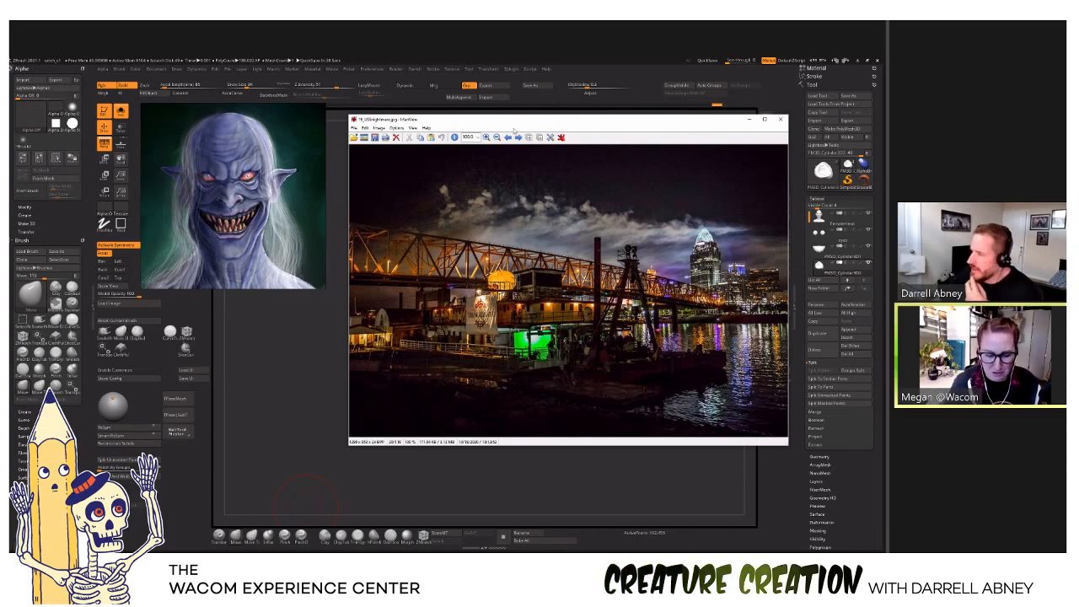
# Shift the night-time bridge photo in the image viewer and close it to return to the sculpt.
pyautogui.moveTo(519, 122); pyautogui.dragTo(520, 126)
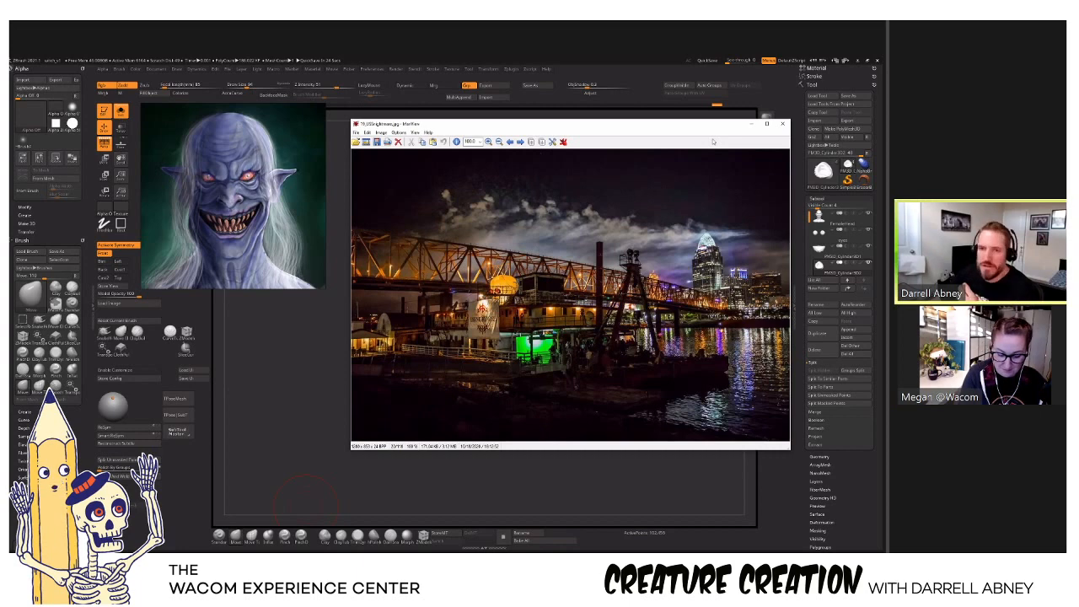
pyautogui.click(782, 124)
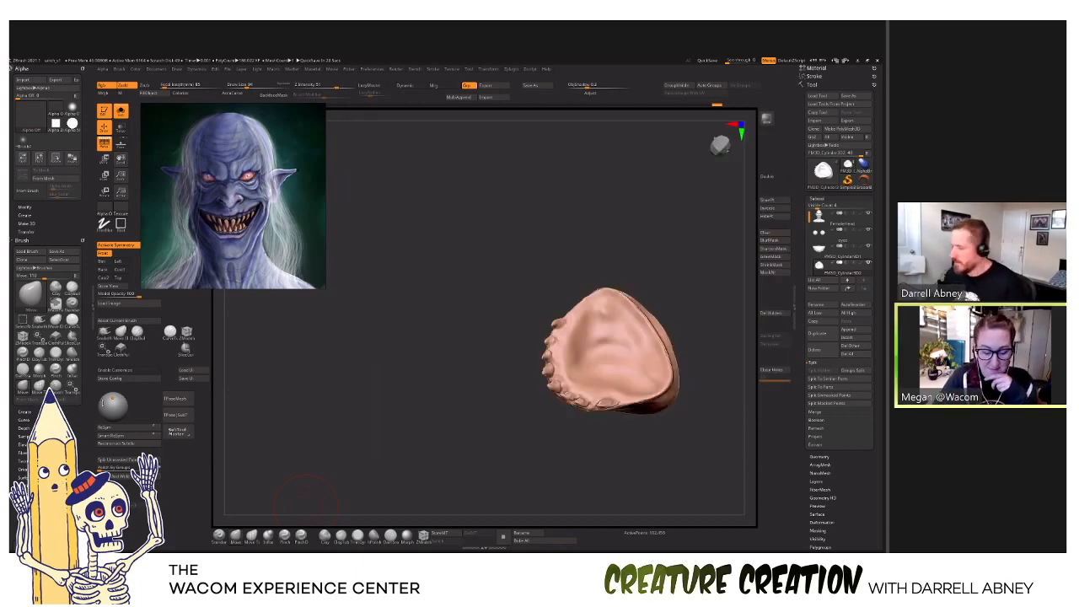
# View the lower teeth up close within the full head and switch to the Move Topological brush with a larger size.
pyautogui.moveTo(655, 294); pyautogui.dragTo(656, 297)
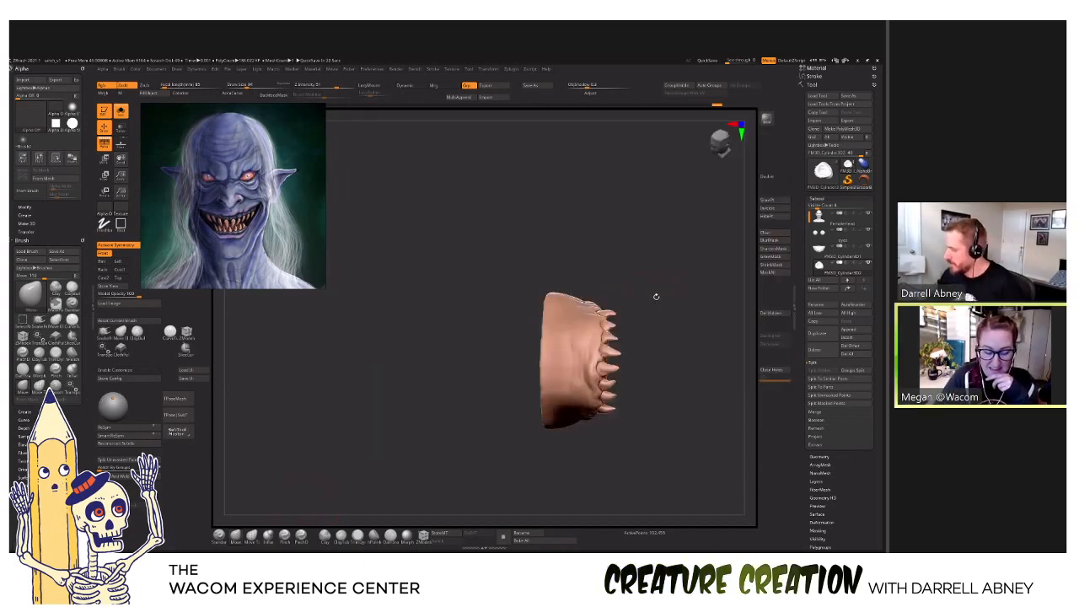
pyautogui.hotkey('shift', 's')
pyautogui.moveTo(656, 297)
pyautogui.mouseDown(button='right')
pyautogui.moveTo(669, 359)
pyautogui.moveTo(595, 386)
pyautogui.moveTo(591, 442)
pyautogui.moveTo(556, 435)
pyautogui.mouseUp(button='right')
pyautogui.press('b')
pyautogui.press('m')
pyautogui.press('t')
pyautogui.press(']')
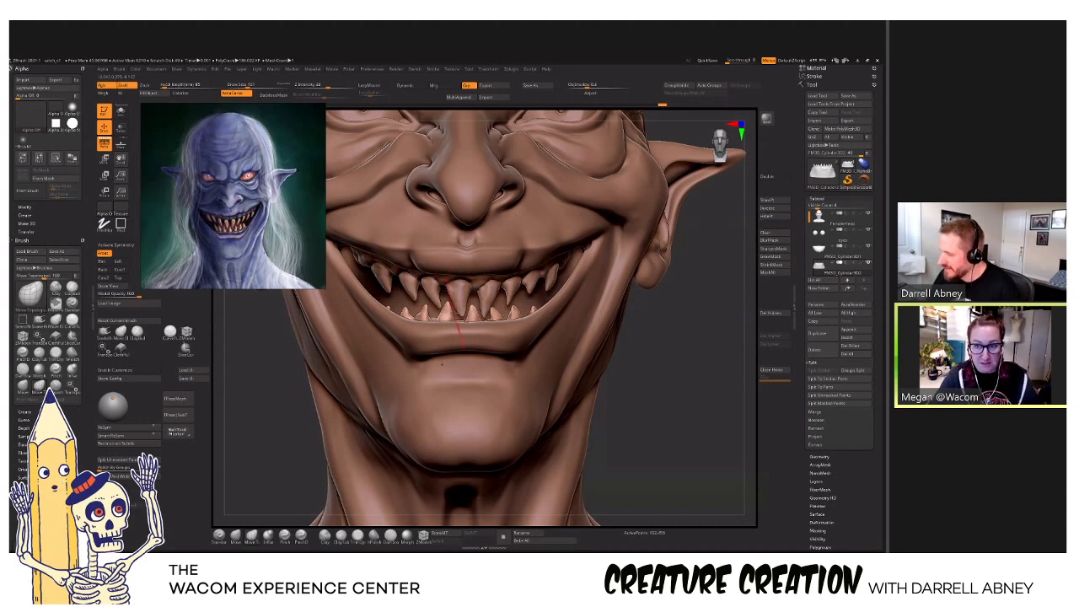
# Reduce the Move Topological brush size over the lower teeth and isolate the lower gums from the head.
pyautogui.moveTo(455, 319); pyautogui.dragTo(445, 347, button='right')
pyautogui.press('[')
pyautogui.press('[')
pyautogui.press('[')
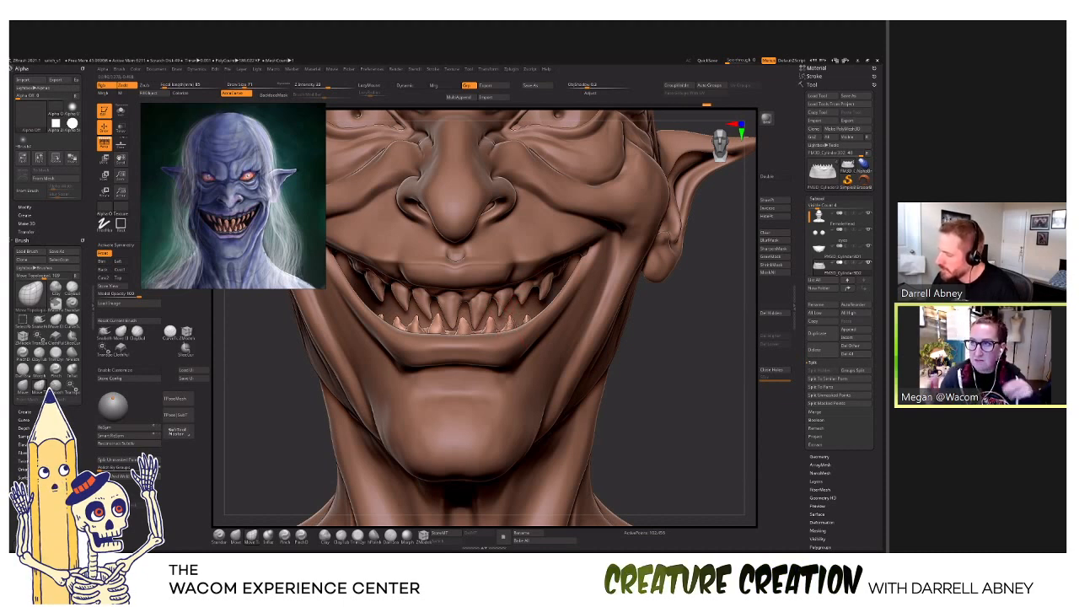
pyautogui.press('s')
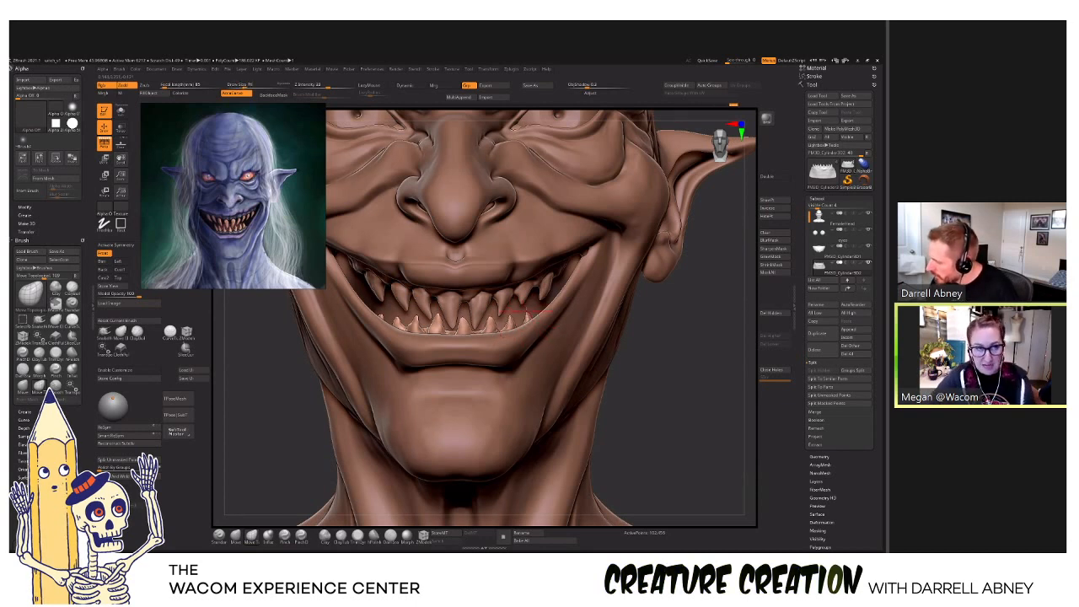
pyautogui.hotkey('alt', 's')
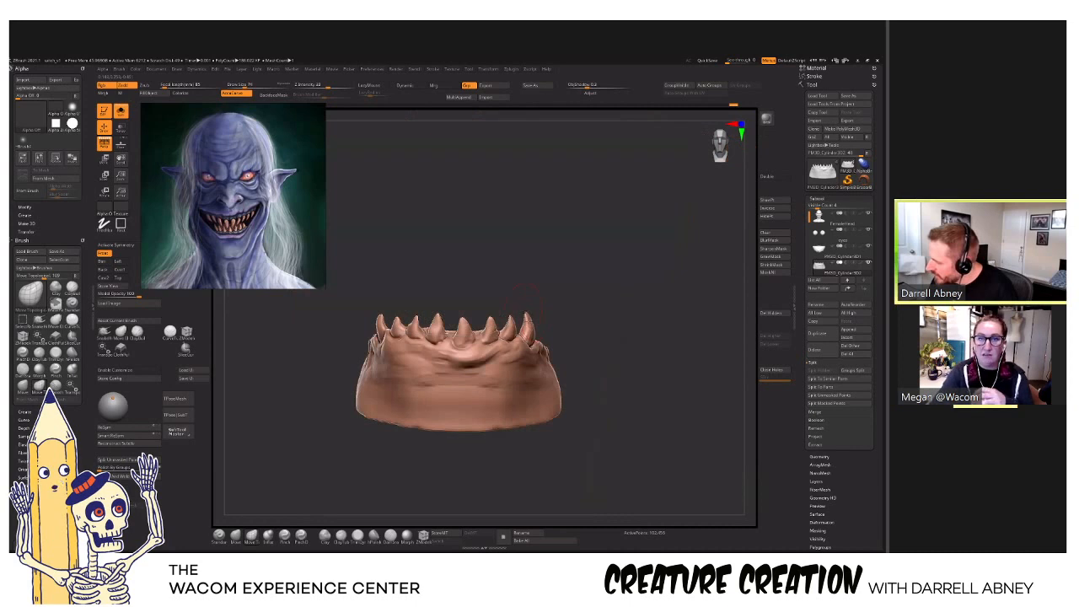
# Check the lower teeth from several angles, alternating between the isolated gums and the full head.
pyautogui.moveTo(464, 336); pyautogui.dragTo(567, 358, button='right')
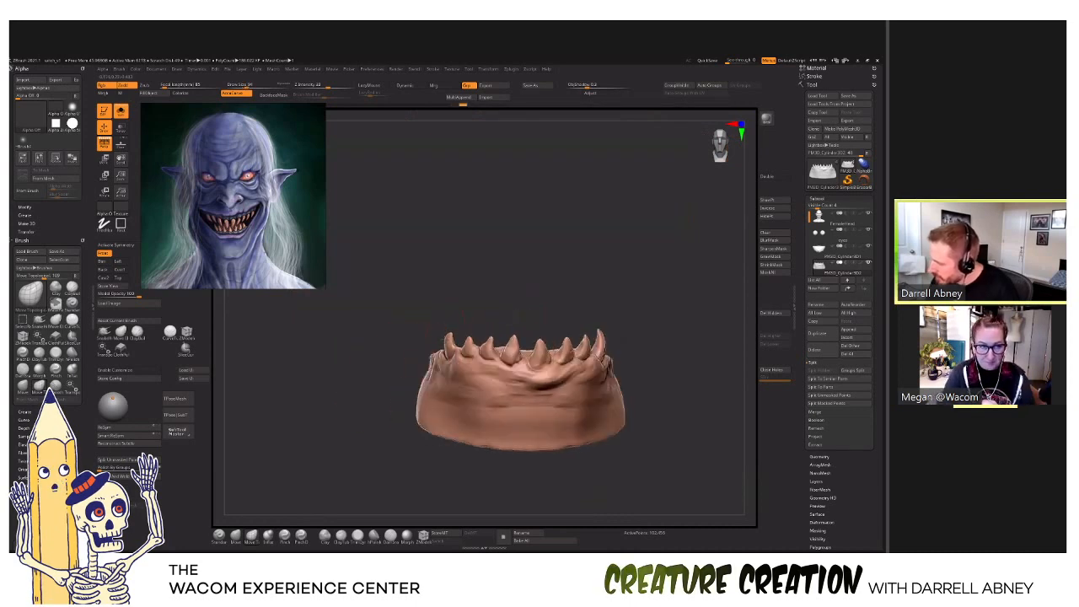
pyautogui.press('s')
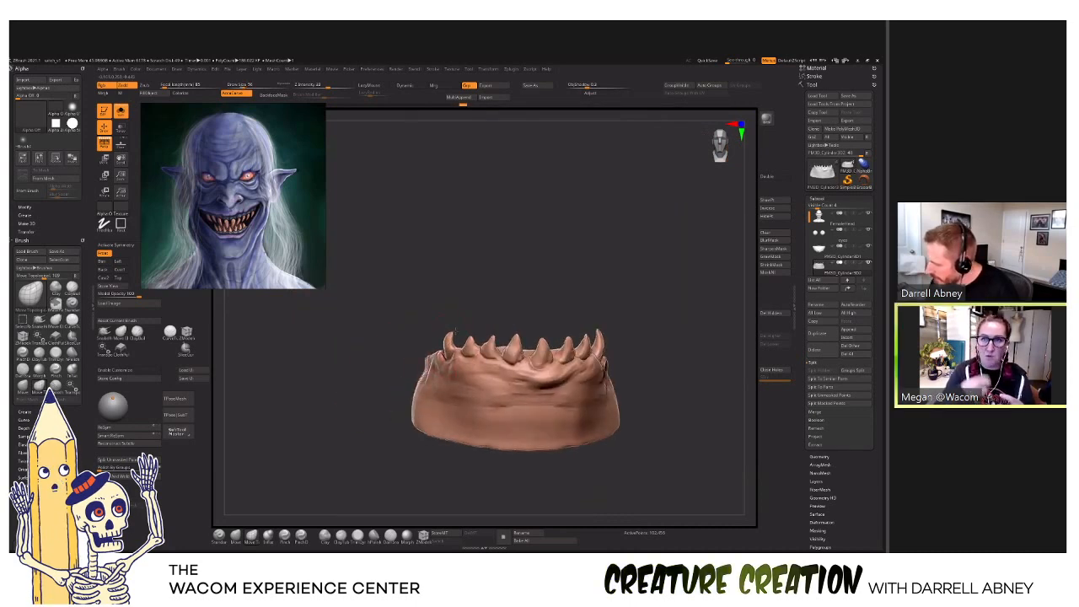
pyautogui.moveTo(523, 354); pyautogui.dragTo(511, 354, button='right')
pyautogui.hotkey('alt', 's')
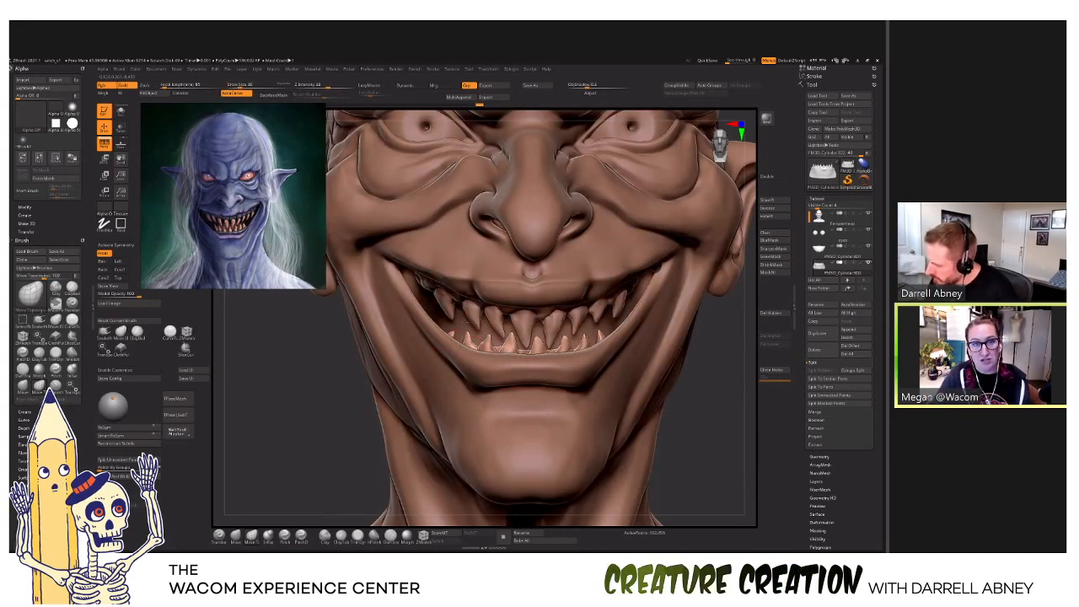
pyautogui.hotkey('alt', 's')
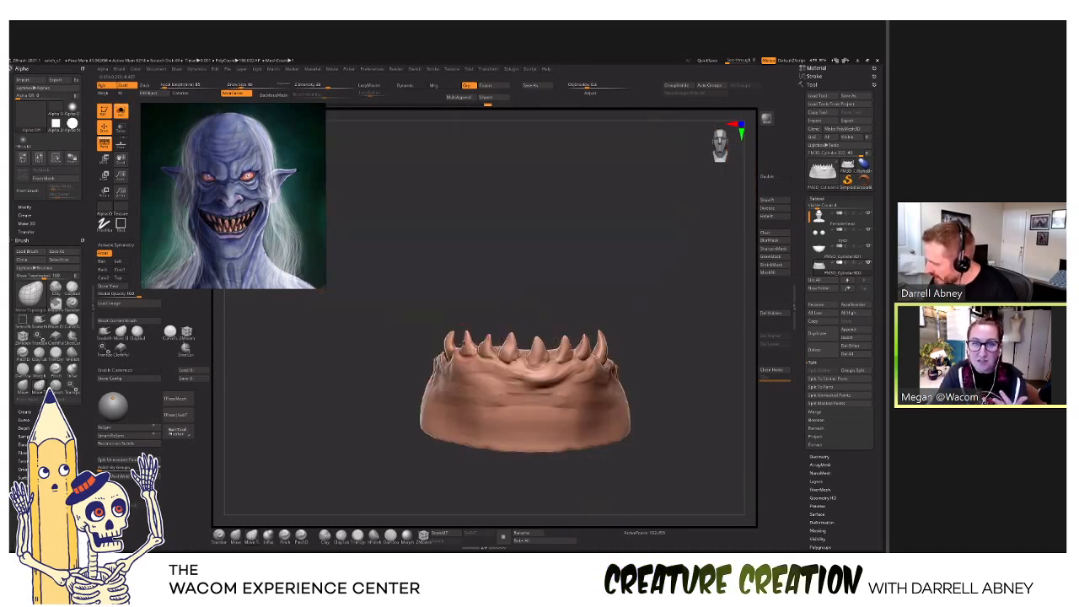
pyautogui.moveTo(506, 362); pyautogui.dragTo(478, 364, button='right')
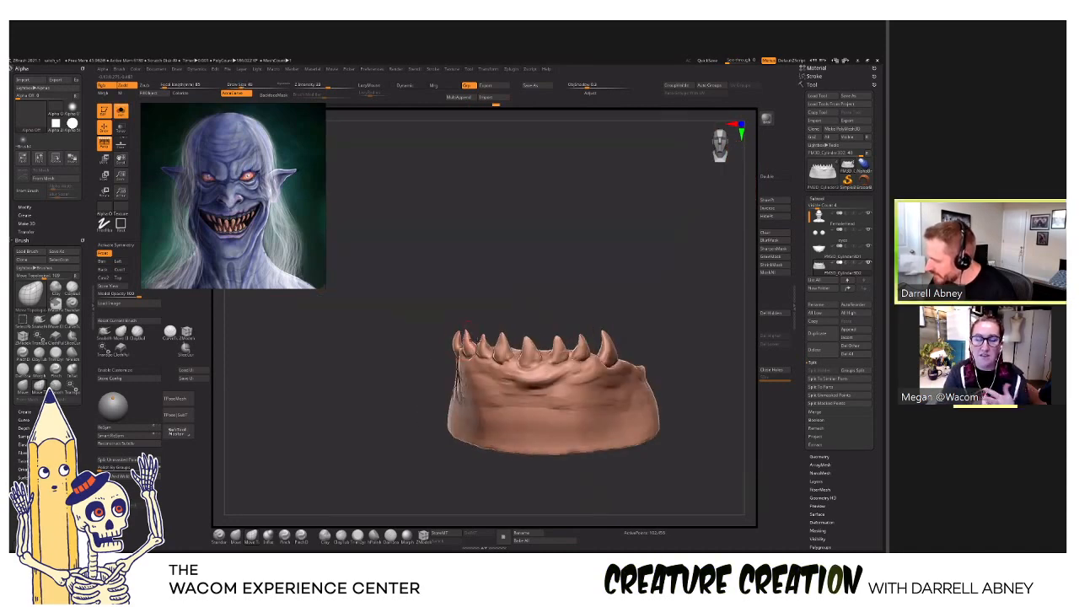
pyautogui.hotkey('alt', 's')
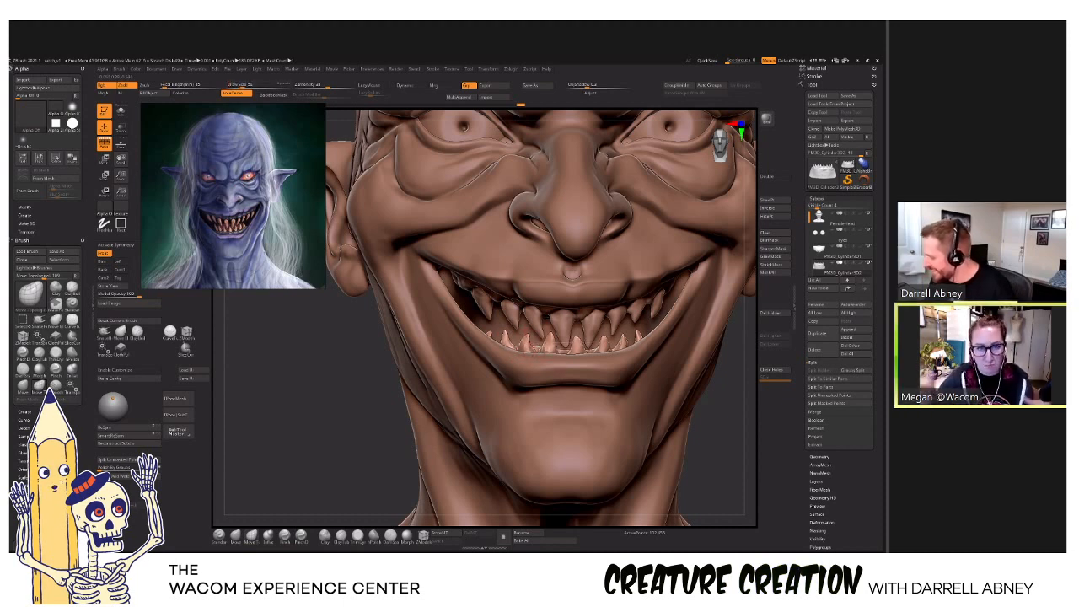
pyautogui.moveTo(550, 363); pyautogui.dragTo(504, 360, button='right')
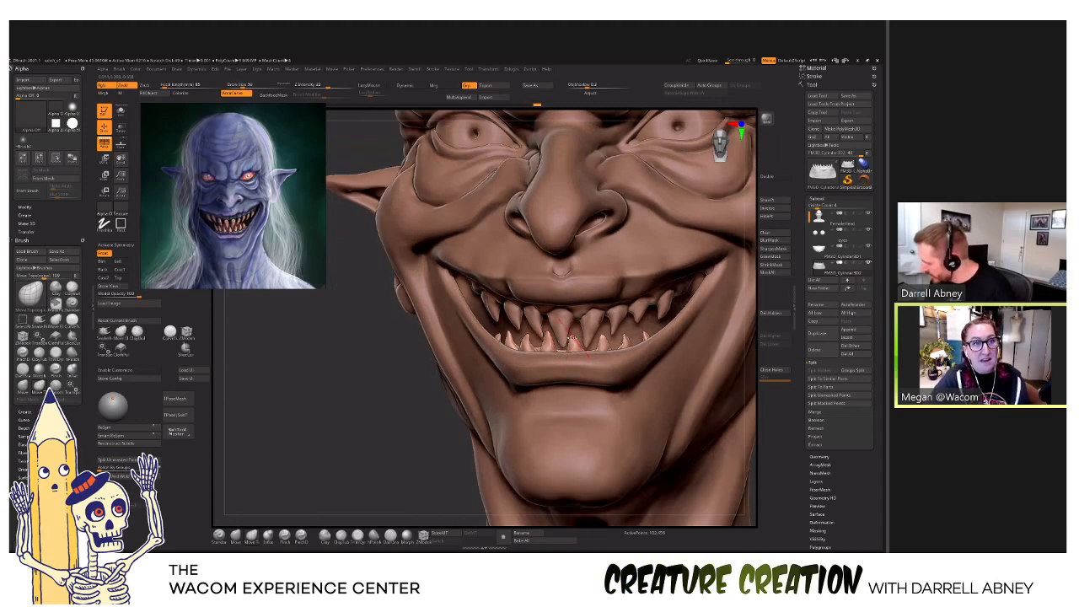
pyautogui.moveTo(544, 354)
pyautogui.mouseDown(button='right')
pyautogui.moveTo(583, 360)
pyautogui.moveTo(565, 356)
pyautogui.mouseUp(button='right')
# Isolate the lower gums, build up the gum beneath the front teeth with the Clay Buildup brush, and smooth it.
pyautogui.keyDown('ctrl'); pyautogui.keyDown('shift'); pyautogui.click(560, 355); pyautogui.keyUp('shift'); pyautogui.keyUp('ctrl')
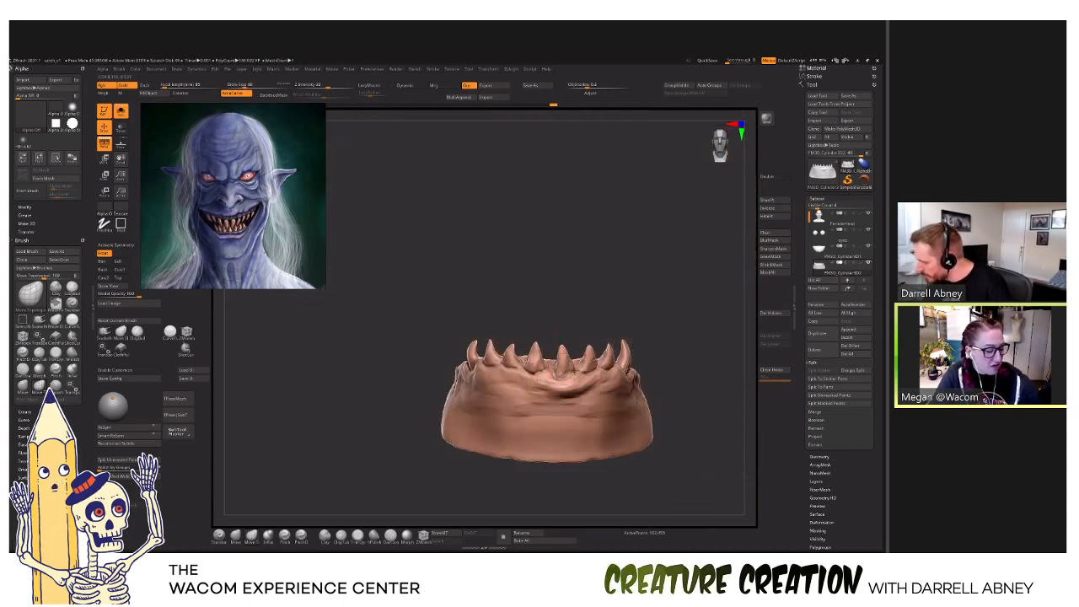
pyautogui.press('b')
pyautogui.press('c')
pyautogui.press('b')
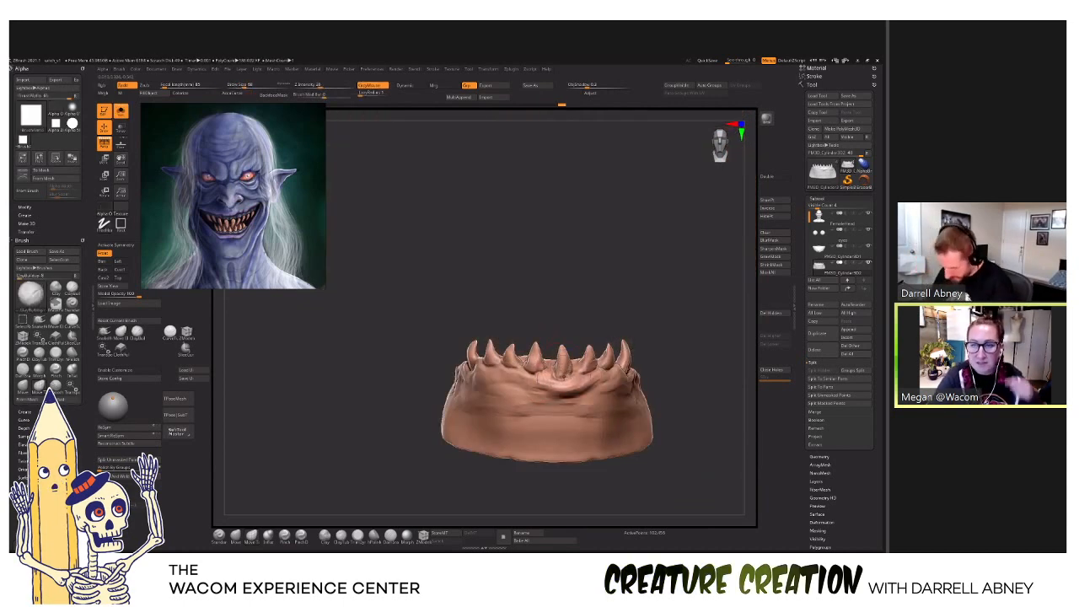
pyautogui.moveTo(565, 401); pyautogui.dragTo(566, 365, button='right')
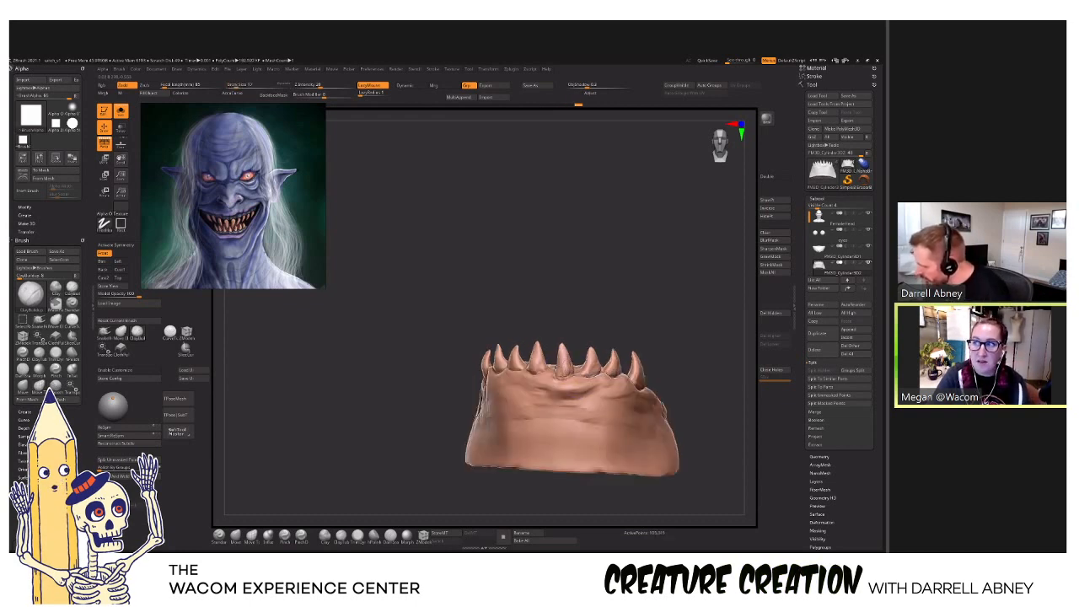
pyautogui.press('shift')
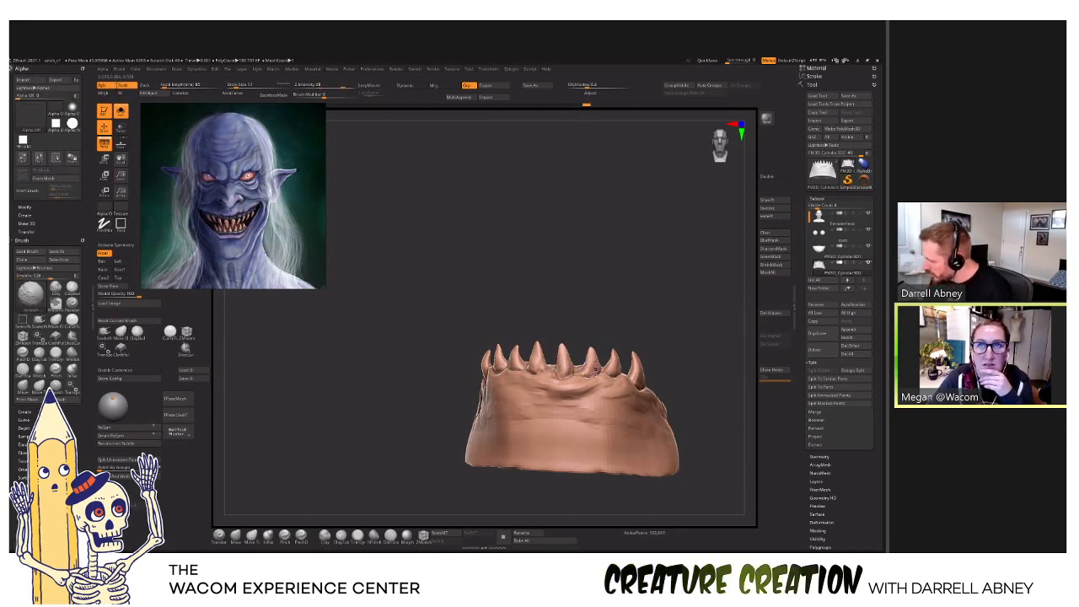
pyautogui.moveTo(589, 364); pyautogui.dragTo(594, 371, button='right')
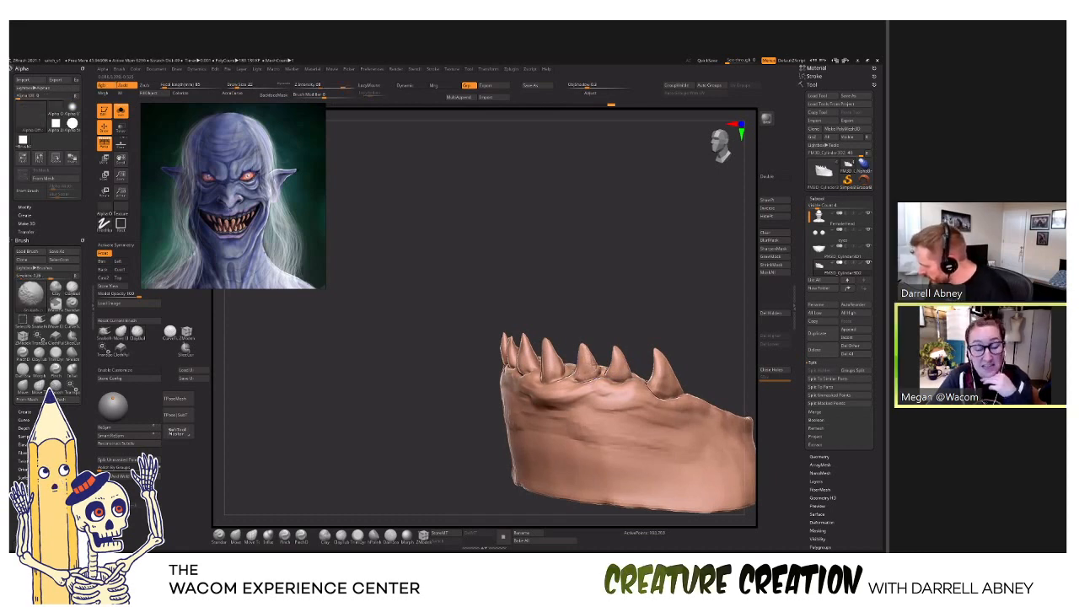
# Carve the gum line around the bases of the lower teeth with the Dam Standard brush and soften the creases.
pyautogui.moveTo(596, 371)
pyautogui.mouseDown(button='right')
pyautogui.moveTo(571, 376)
pyautogui.moveTo(607, 371)
pyautogui.moveTo(547, 373)
pyautogui.mouseUp(button='right')
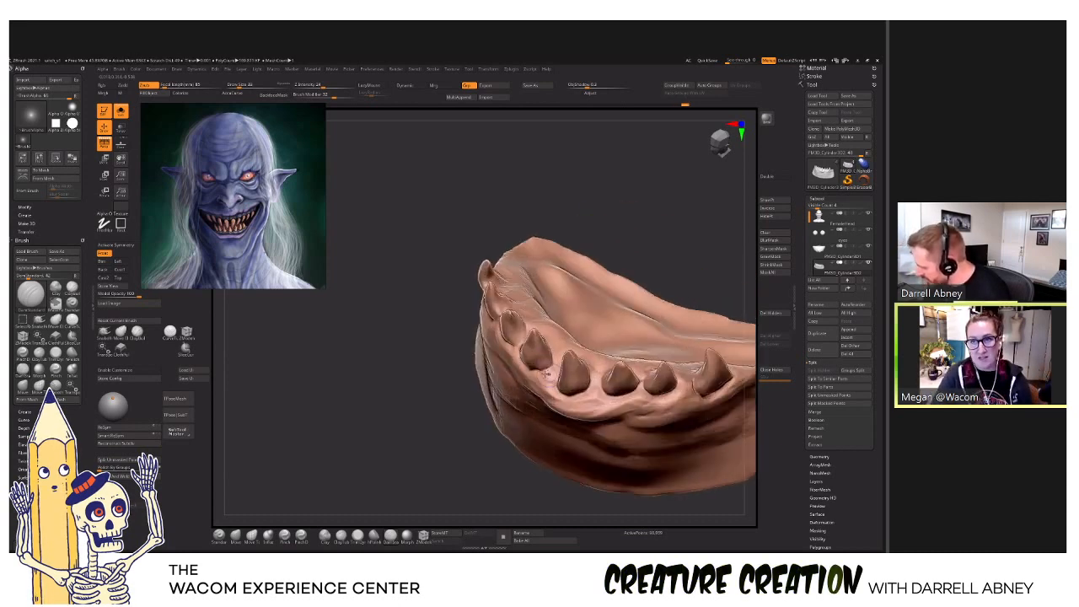
pyautogui.moveTo(537, 362); pyautogui.dragTo(539, 397)
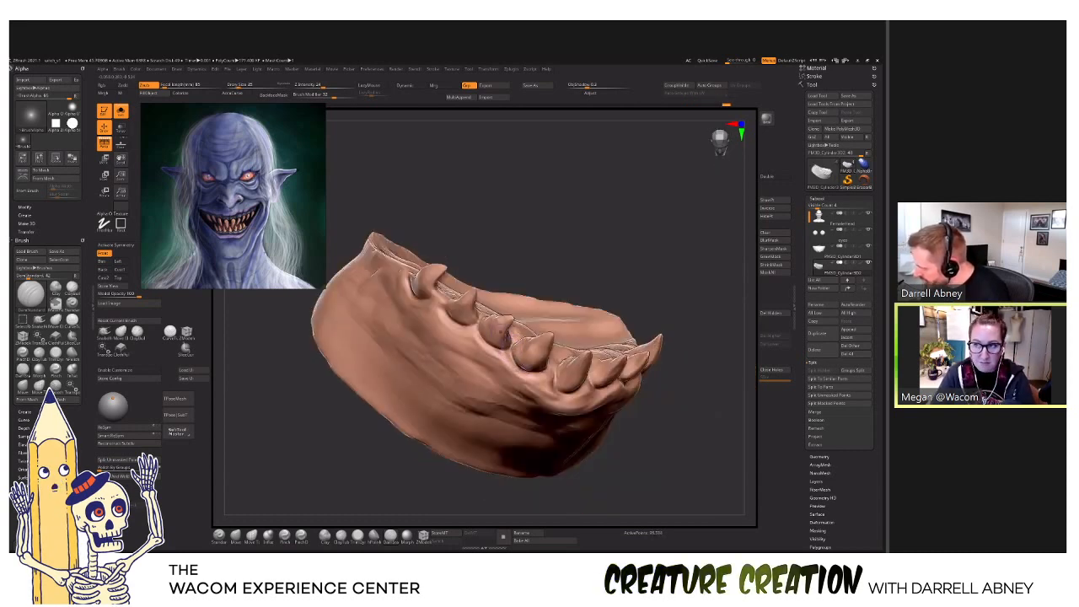
pyautogui.moveTo(540, 396); pyautogui.dragTo(504, 388)
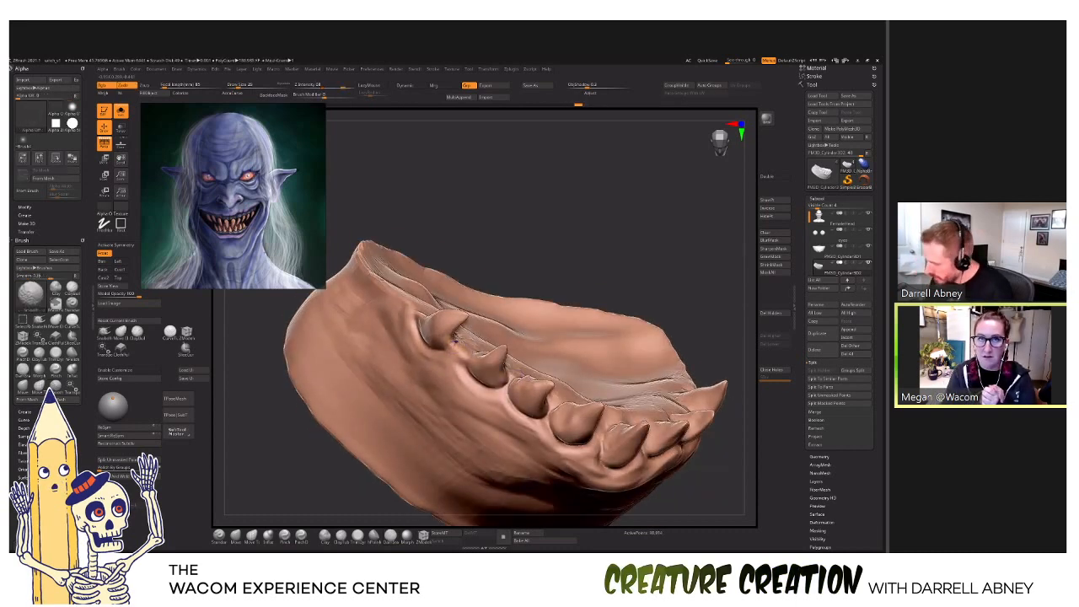
# Inspect the lower gums' wireframe density and the Sculptris Pro stroke settings.
pyautogui.hotkey('shift', 'f')
pyautogui.moveTo(506, 362); pyautogui.dragTo(514, 396)
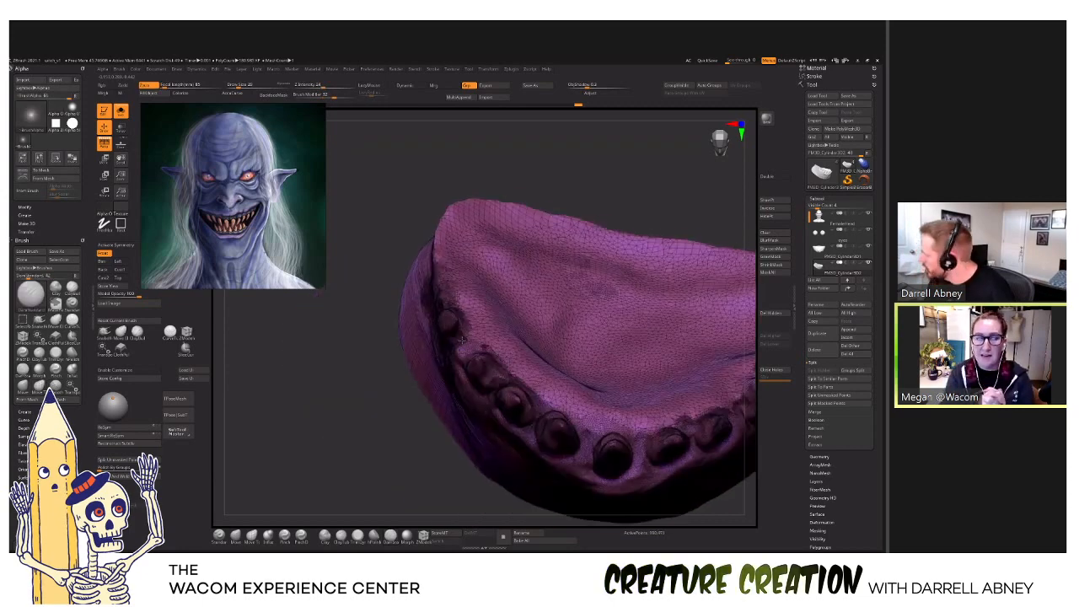
pyautogui.click(818, 76)
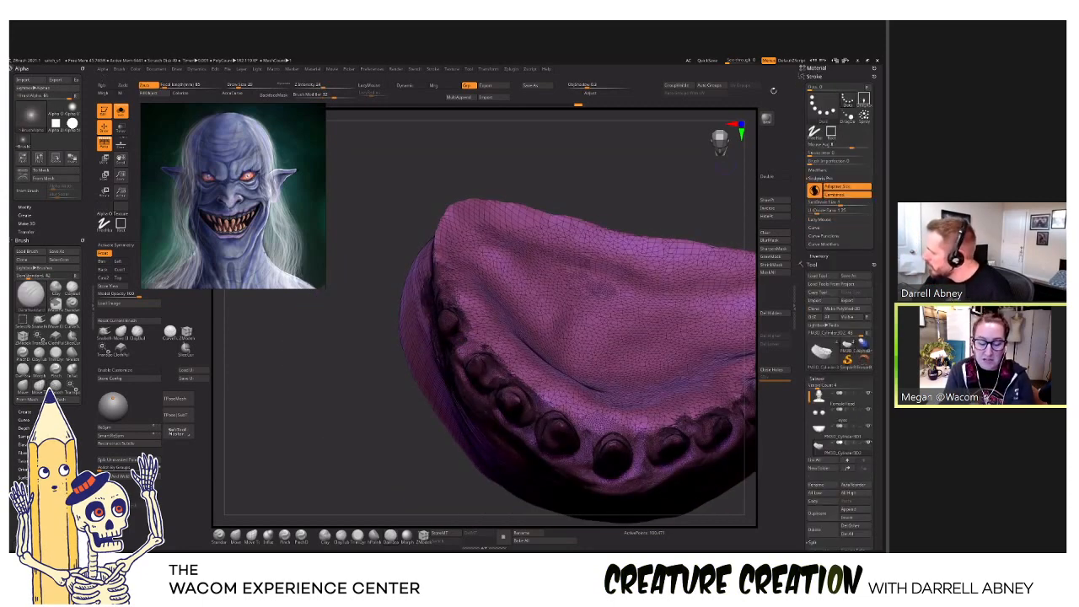
pyautogui.hotkey('shift', 'f')
# Carve the crease around the rearmost lower tooth with a resized Dam Standard brush and smooth the adjoining gum.
pyautogui.moveTo(479, 352); pyautogui.dragTo(450, 346)
pyautogui.moveTo(456, 341); pyautogui.dragTo(491, 411, button='right')
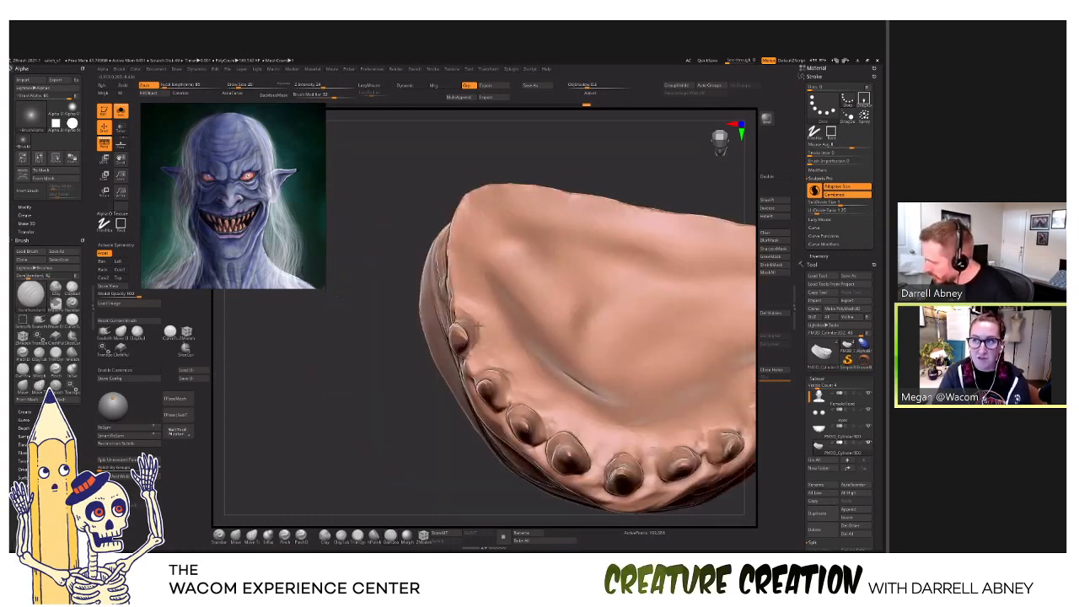
pyautogui.press('s')
pyautogui.moveTo(479, 328); pyautogui.dragTo(473, 342)
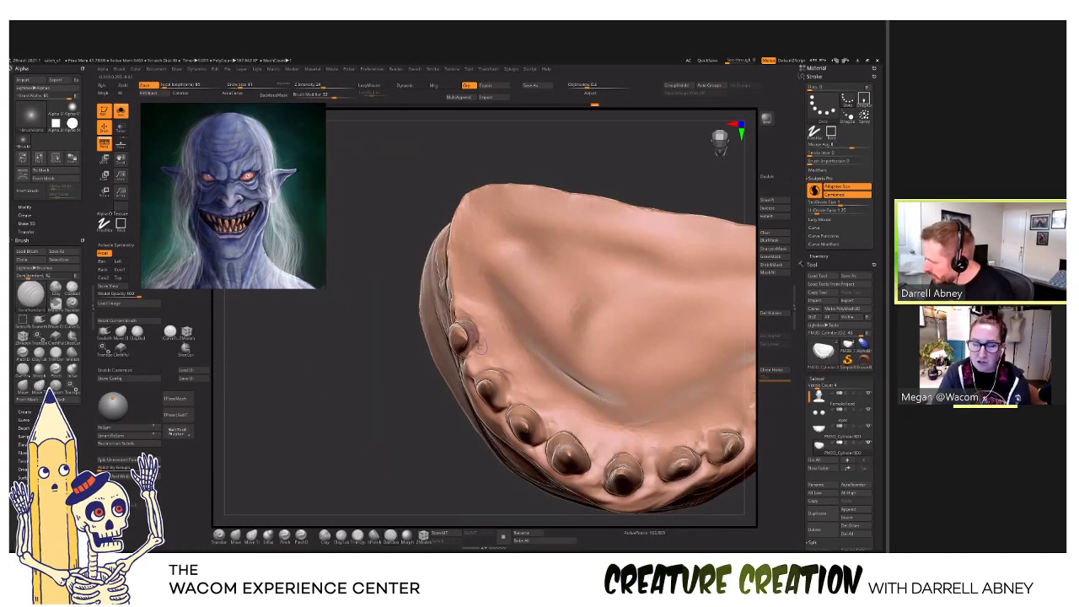
pyautogui.moveTo(479, 345); pyautogui.dragTo(452, 316, button='right')
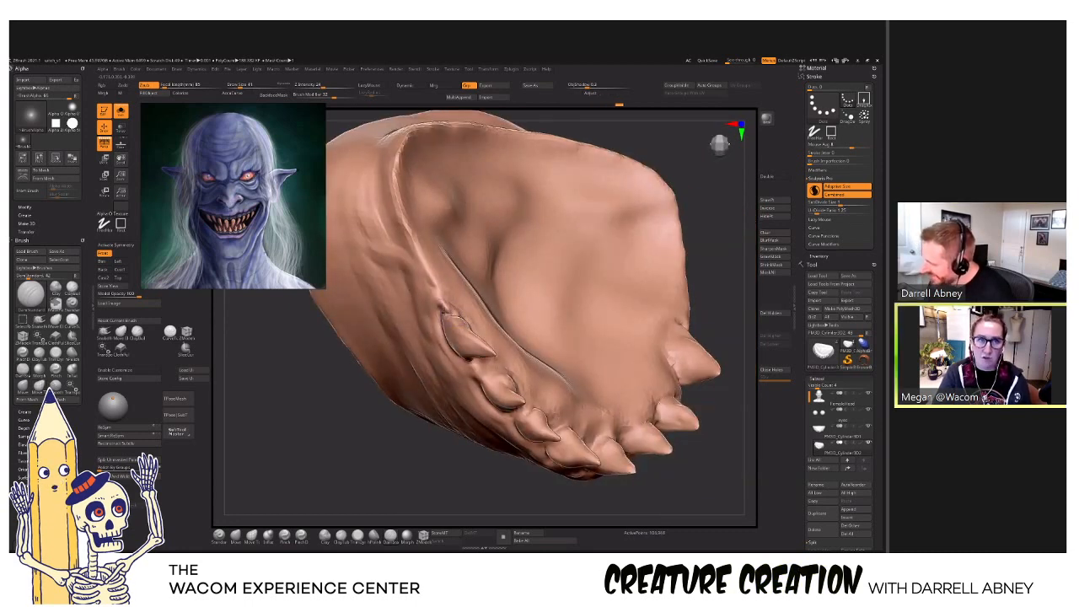
pyautogui.keyDown('shift'); pyautogui.moveTo(444, 313); pyautogui.dragTo(447, 304); pyautogui.keyUp('shift')
pyautogui.moveTo(444, 300); pyautogui.dragTo(396, 304, button='right')
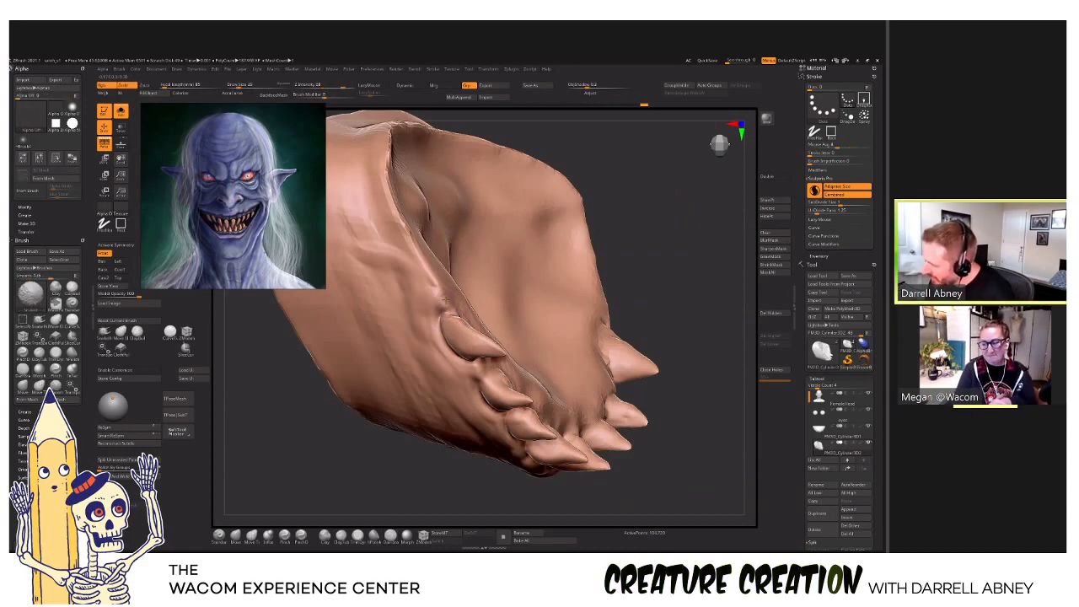
pyautogui.press('shift')
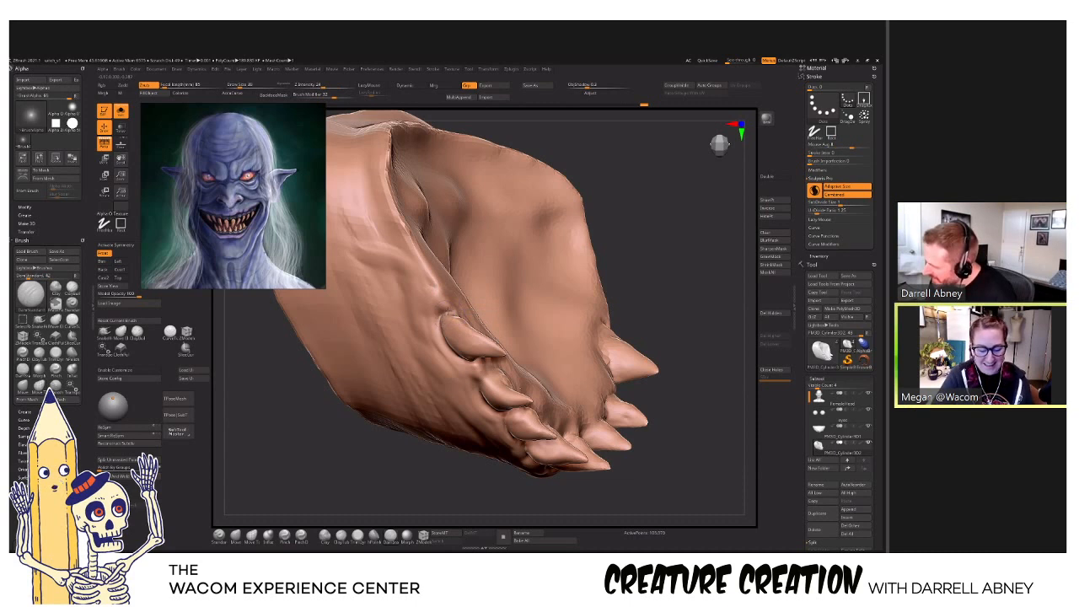
# Define and smooth the gum creases along the inner bases of the lower teeth with the Dam Standard brush.
pyautogui.moveTo(388, 489); pyautogui.dragTo(514, 354)
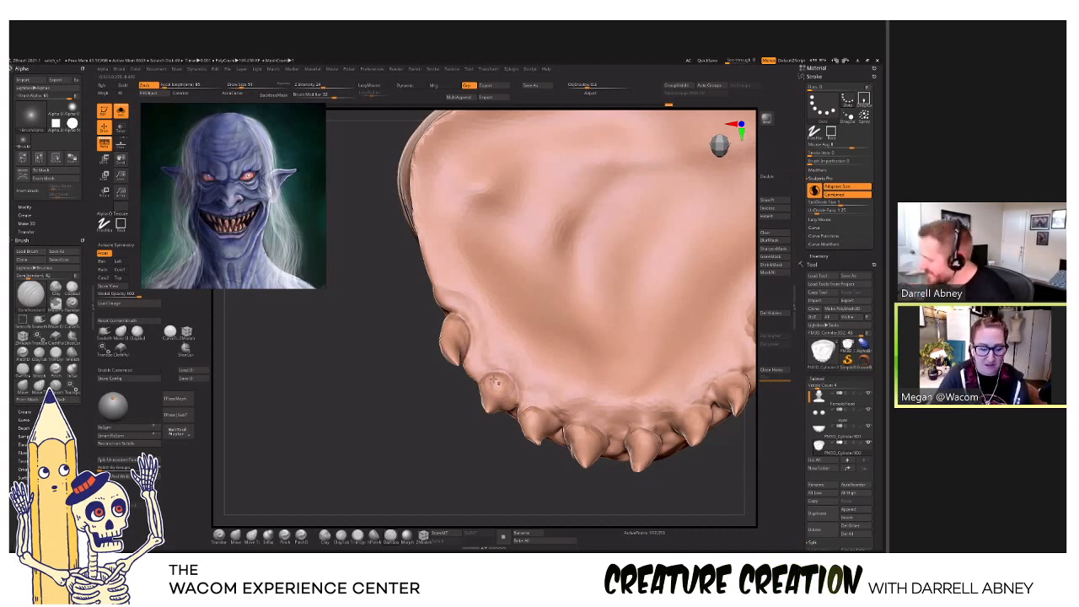
pyautogui.moveTo(542, 407); pyautogui.dragTo(518, 382)
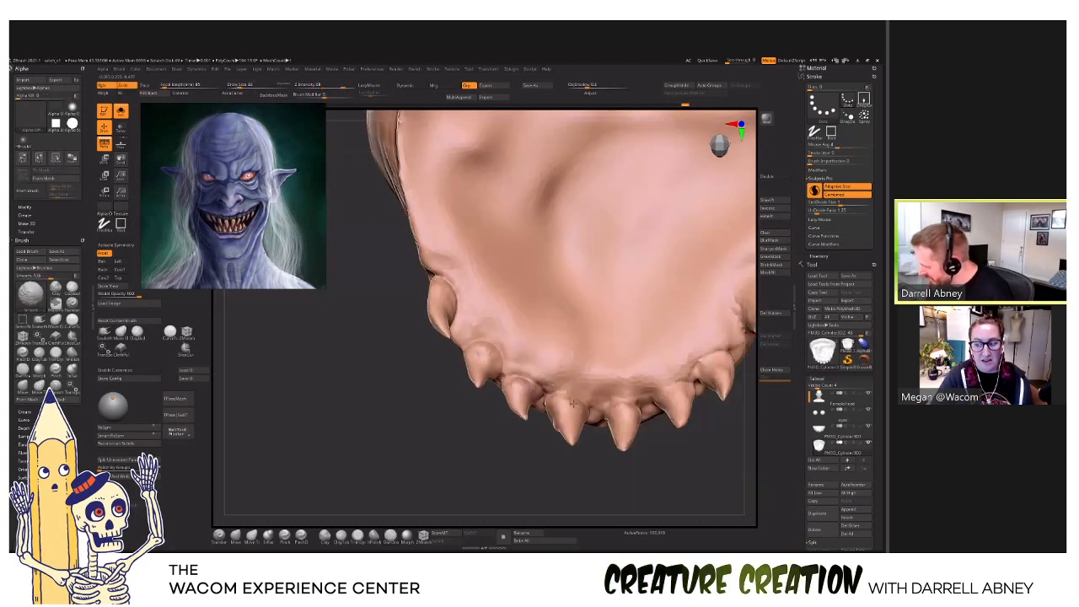
pyautogui.press('s')
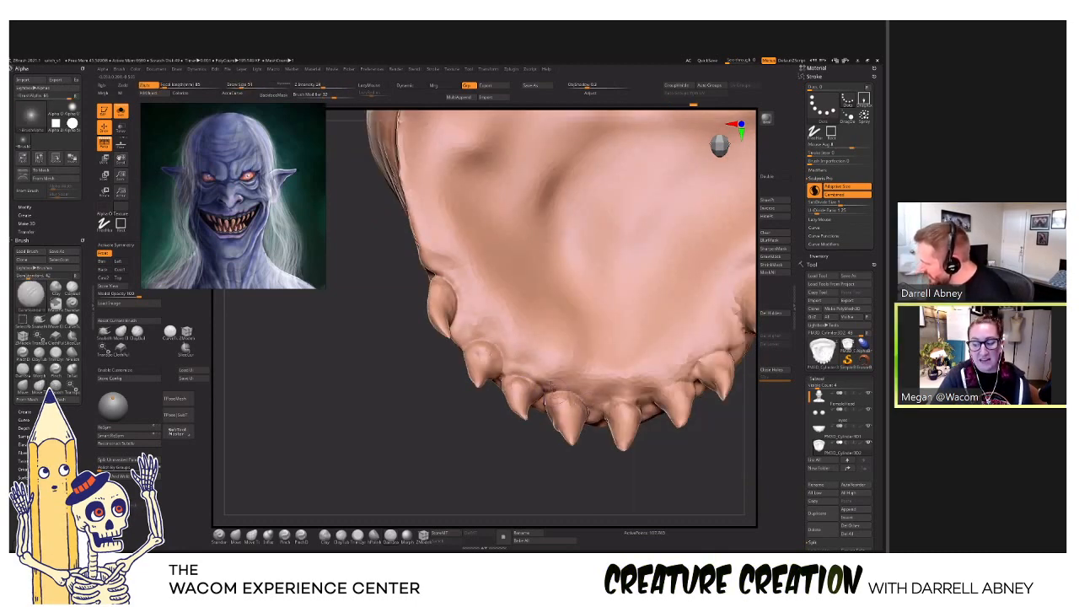
pyautogui.moveTo(581, 371); pyautogui.dragTo(587, 400)
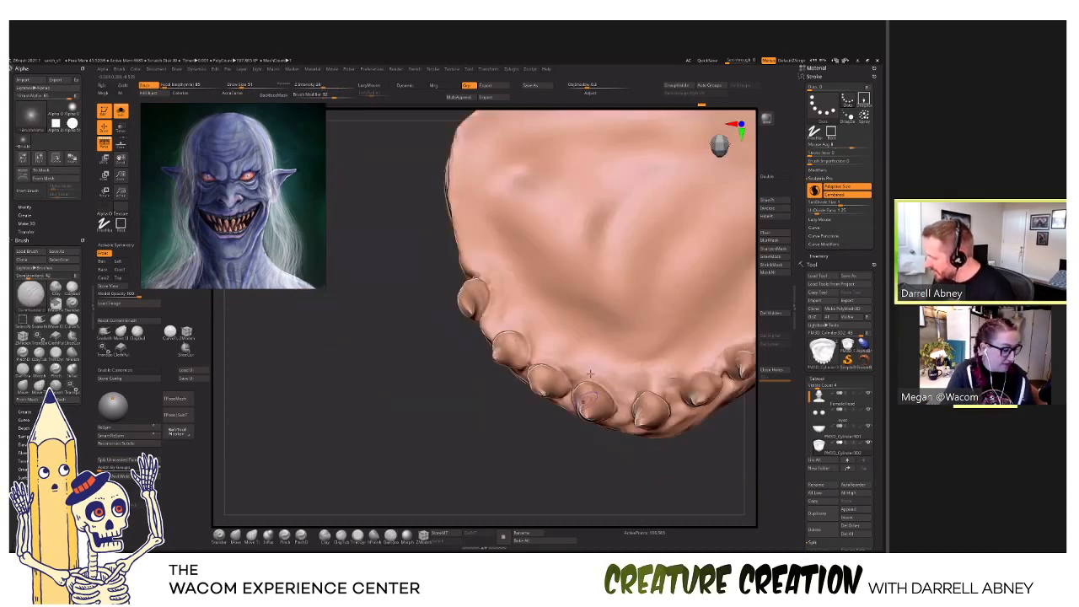
pyautogui.moveTo(591, 374); pyautogui.dragTo(489, 334)
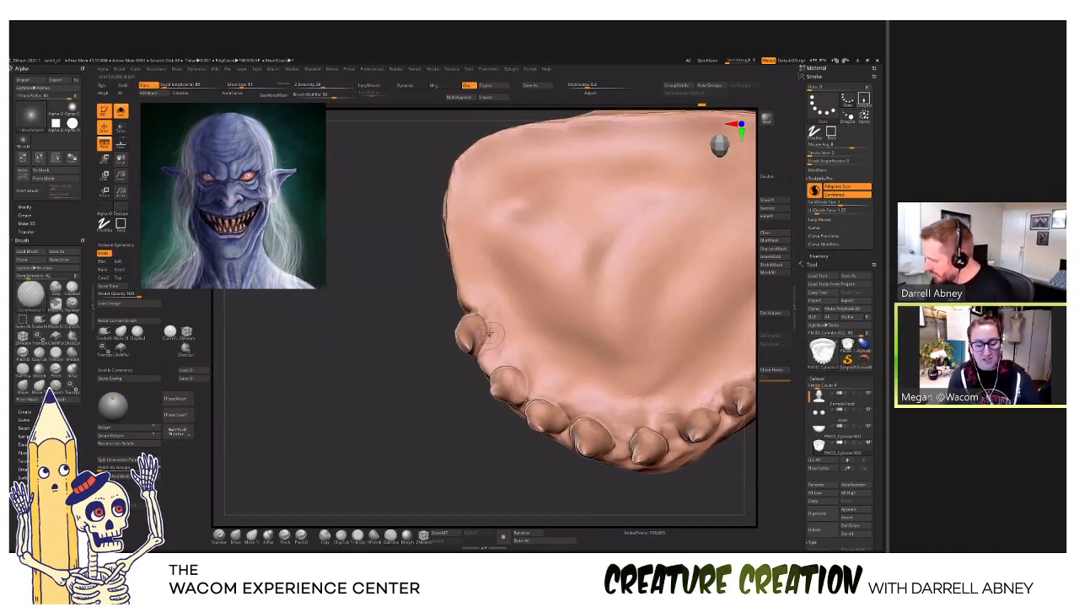
pyautogui.moveTo(550, 359)
pyautogui.mouseDown()
pyautogui.moveTo(644, 411)
pyautogui.moveTo(580, 432)
pyautogui.moveTo(584, 440)
pyautogui.moveTo(569, 433)
pyautogui.moveTo(625, 397)
pyautogui.moveTo(650, 363)
pyautogui.moveTo(427, 350)
pyautogui.mouseUp()
pyautogui.moveTo(463, 282)
pyautogui.keyDown('ctrl'); pyautogui.mouseDown(button='right')
pyautogui.moveTo(532, 357)
pyautogui.moveTo(582, 319)
pyautogui.mouseUp(button='right'); pyautogui.keyUp('ctrl')
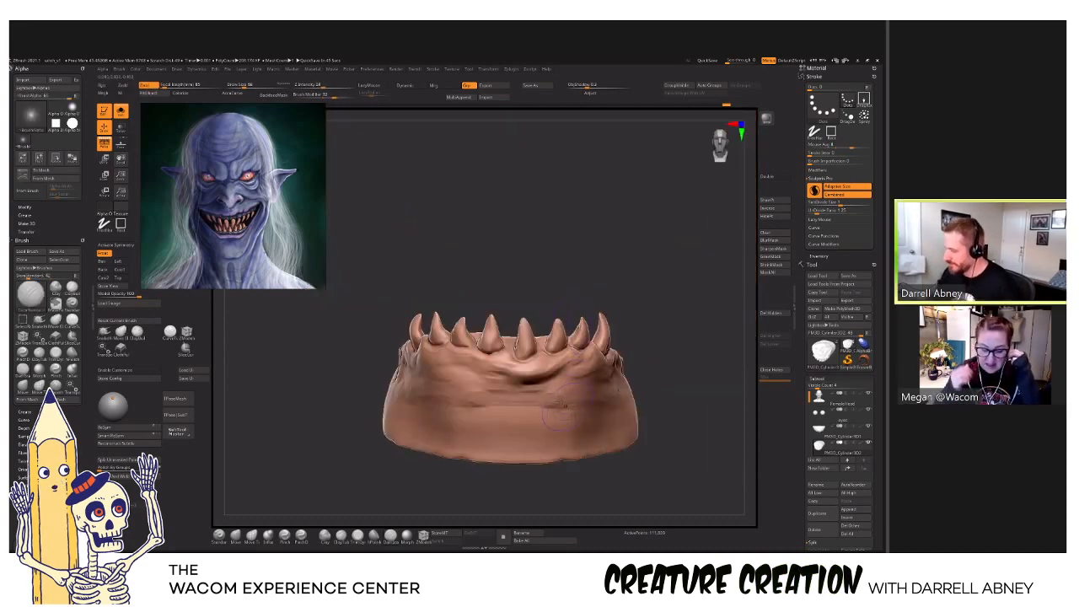
# Show the full head again and enlarge the Move Topological brush over the lower front teeth.
pyautogui.hotkey('alt', 's')
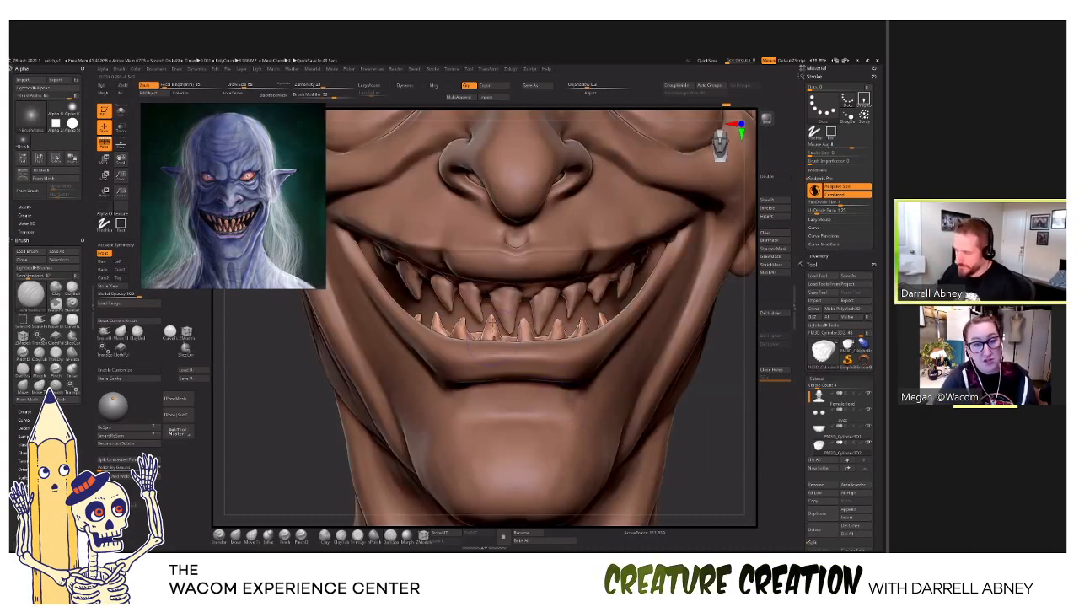
pyautogui.press('shift')
pyautogui.keyDown('ctrl'); pyautogui.moveTo(477, 364); pyautogui.dragTo(467, 389, button='right'); pyautogui.keyUp('ctrl')
pyautogui.moveTo(244, 86); pyautogui.dragTo(249, 86)
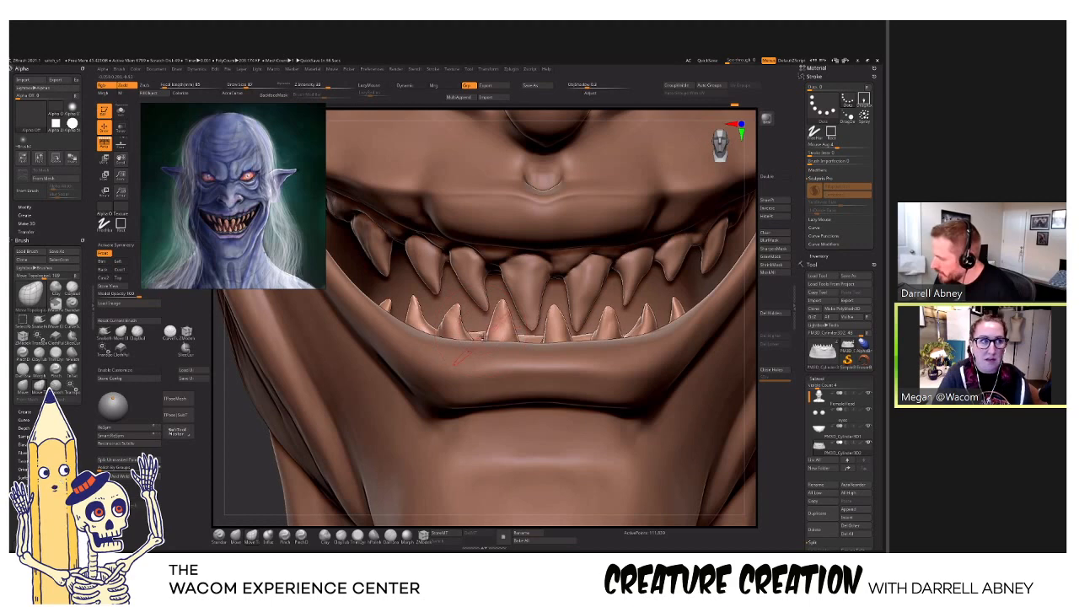
# Isolate the lower gums and enlarge the Move Topological brush to adjust their inner wall behind the teeth.
pyautogui.hotkey('alt', 's')
pyautogui.moveTo(462, 357); pyautogui.dragTo(363, 392, button='right')
pyautogui.click(251, 86)
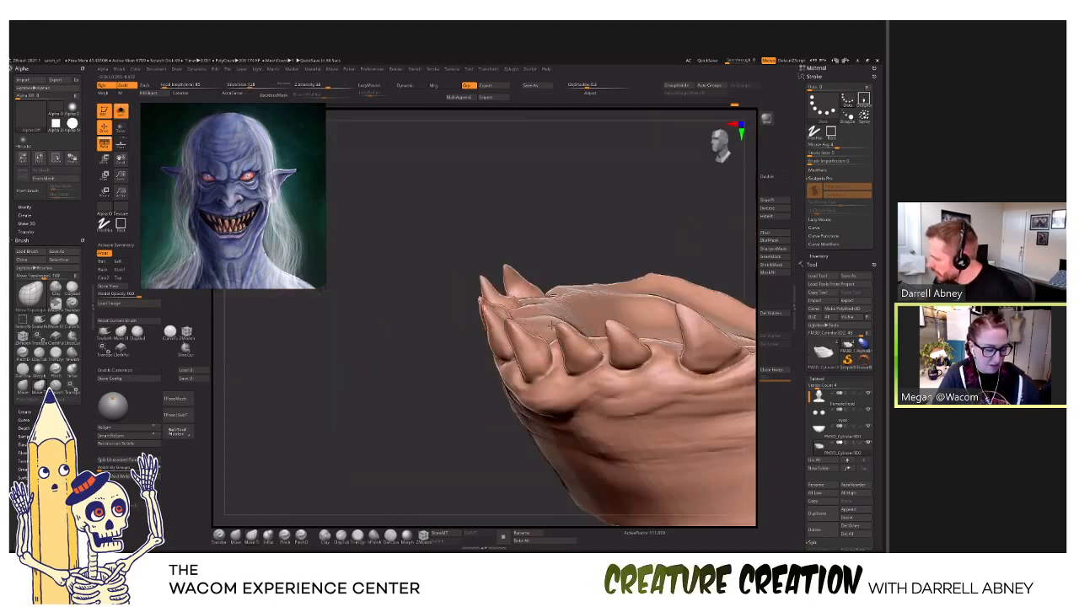
pyautogui.moveTo(552, 323); pyautogui.dragTo(580, 329, button='right')
pyautogui.press('s')
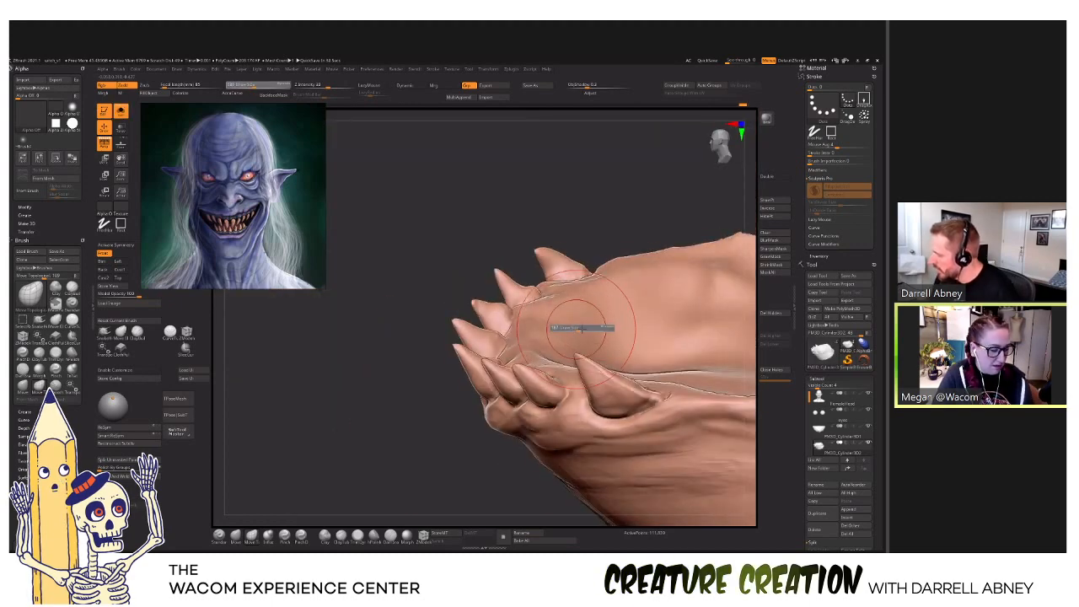
pyautogui.moveTo(581, 329); pyautogui.dragTo(583, 329)
pyautogui.moveTo(578, 345)
pyautogui.mouseDown(button='right')
pyautogui.moveTo(544, 367)
pyautogui.moveTo(511, 368)
pyautogui.mouseUp(button='right')
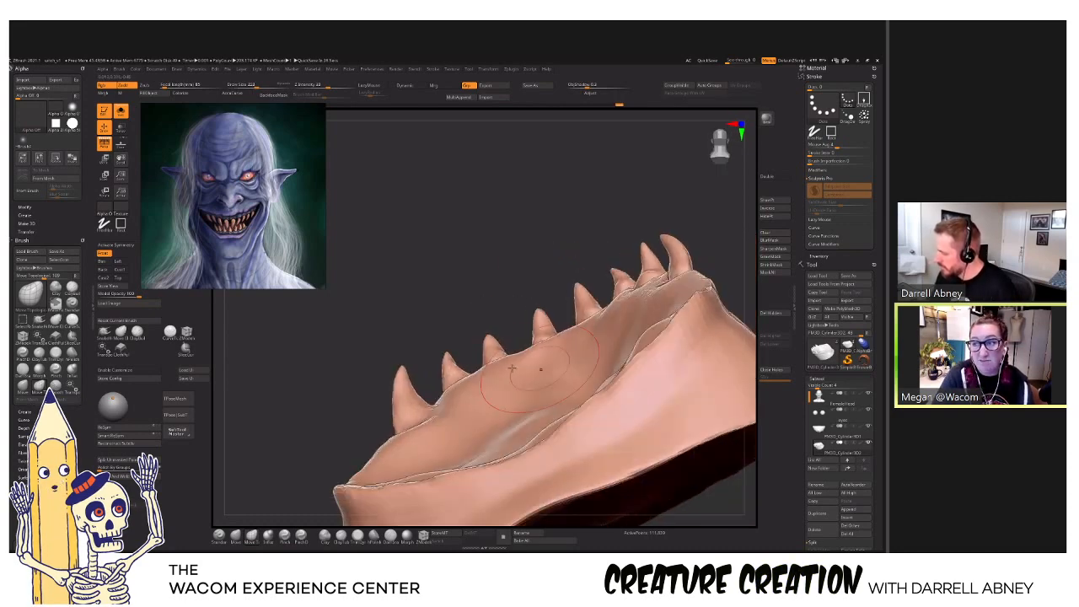
# Reshape the inner wall of the lower gums with the Move Topological brush and show the full head again.
pyautogui.moveTo(505, 407); pyautogui.dragTo(576, 376, button='right')
pyautogui.moveTo(630, 352); pyautogui.dragTo(616, 361, button='right')
pyautogui.moveTo(526, 410)
pyautogui.mouseDown(button='right')
pyautogui.moveTo(513, 396)
pyautogui.moveTo(554, 397)
pyautogui.moveTo(525, 426)
pyautogui.moveTo(534, 394)
pyautogui.mouseUp(button='right')
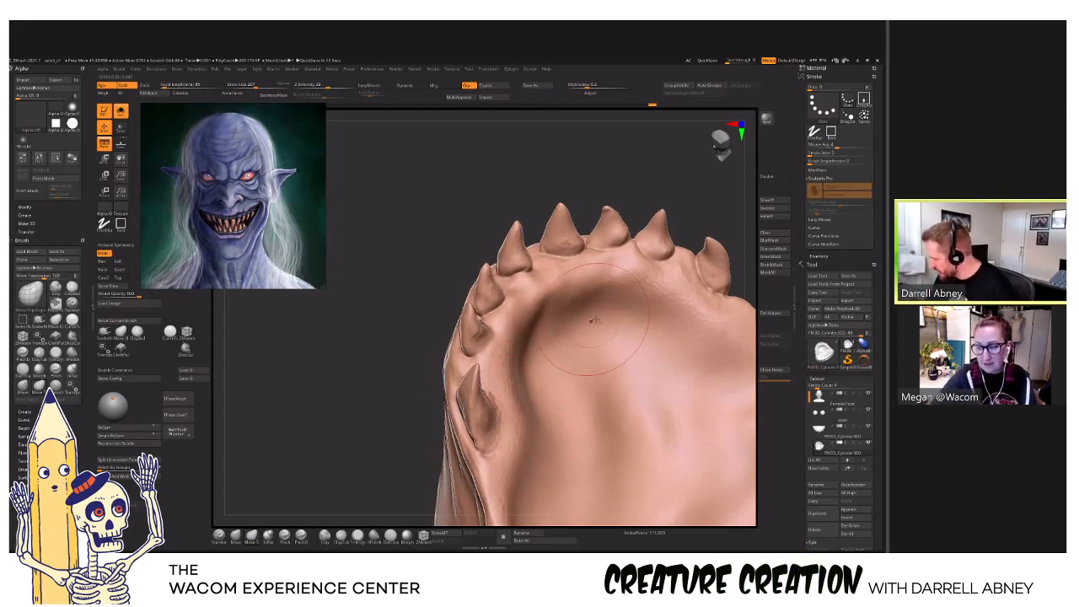
pyautogui.moveTo(650, 308); pyautogui.dragTo(592, 367, button='right')
pyautogui.hotkey('ctrl', 'shift', 's')
pyautogui.keyDown('alt'); pyautogui.moveTo(624, 329); pyautogui.dragTo(592, 368, button='right'); pyautogui.keyUp('alt')
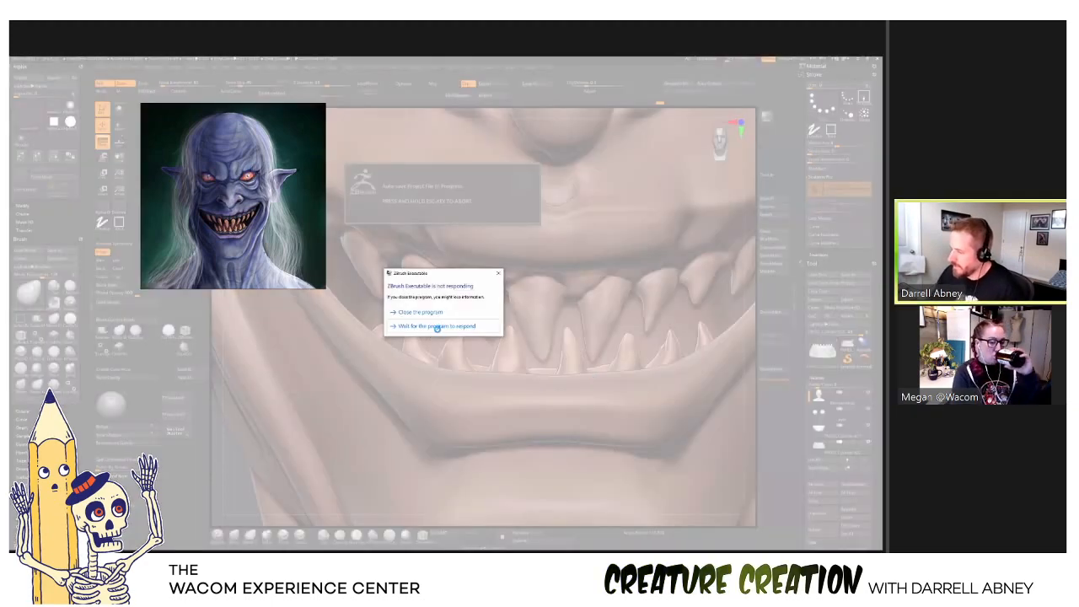
# Frame the bust, make the upper gums the active subtool and choose the TrimDynamic brush for the fangs.
pyautogui.press('f')
pyautogui.press('f')
pyautogui.press('f')
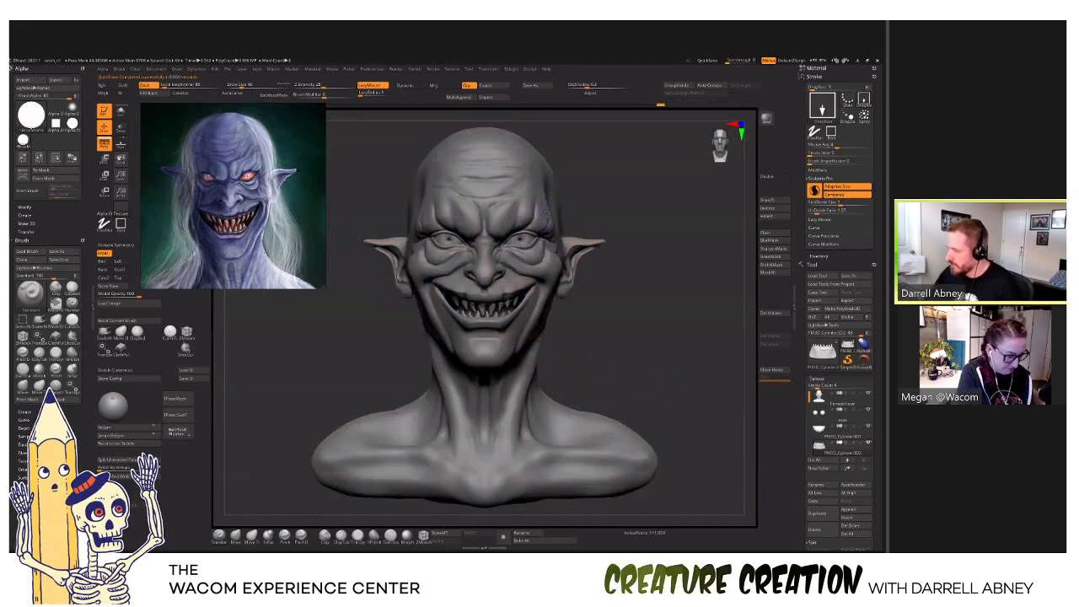
pyautogui.scroll(3, 582, 358)
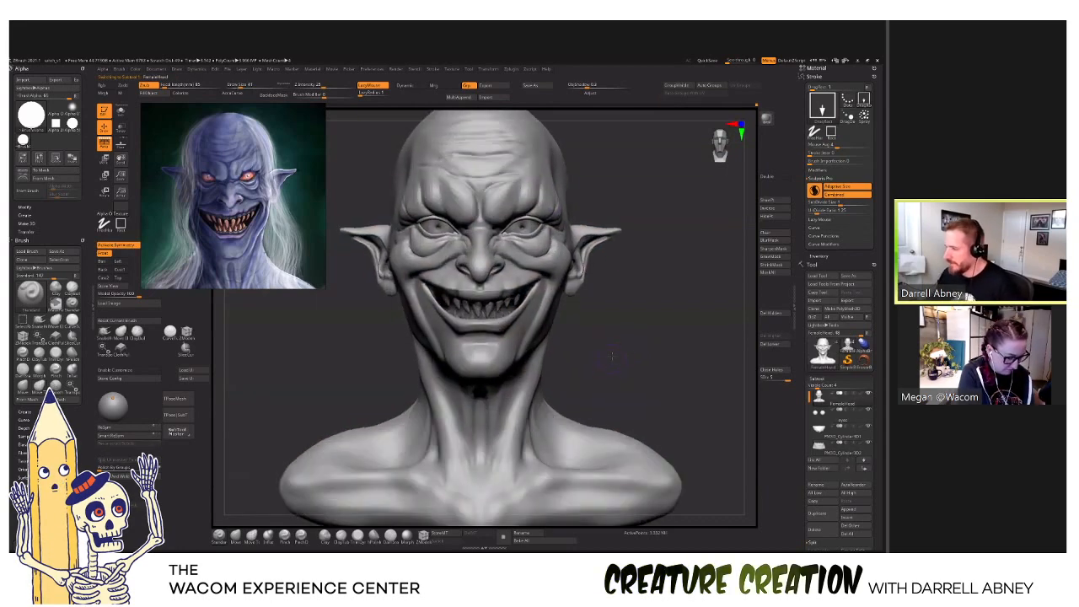
pyautogui.scroll(3, 611, 361)
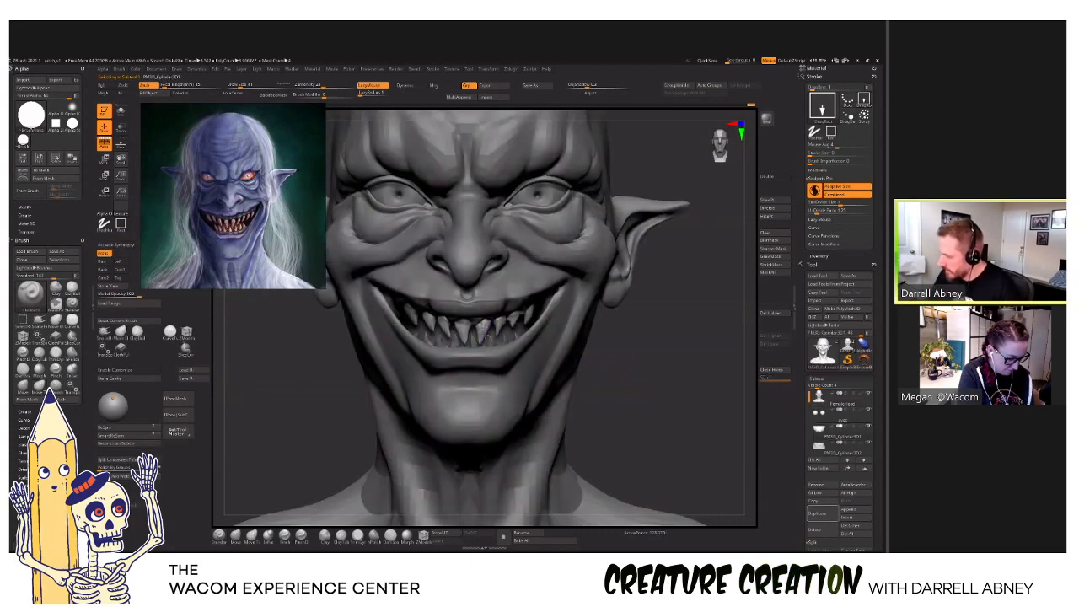
pyautogui.scroll(4, 486, 323)
pyautogui.scroll(3, 486, 323)
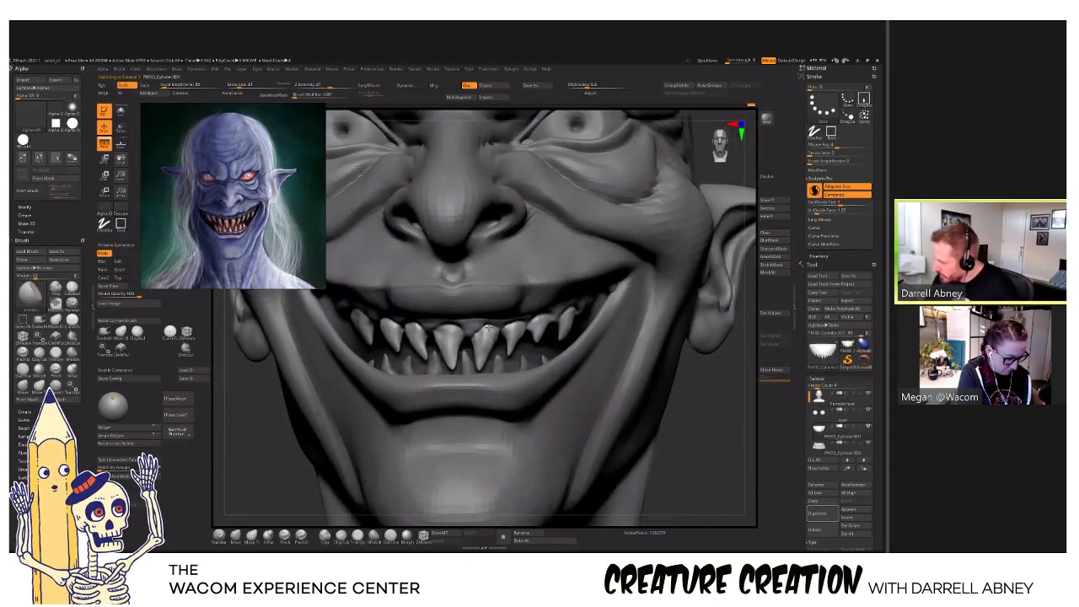
pyautogui.click(358, 536)
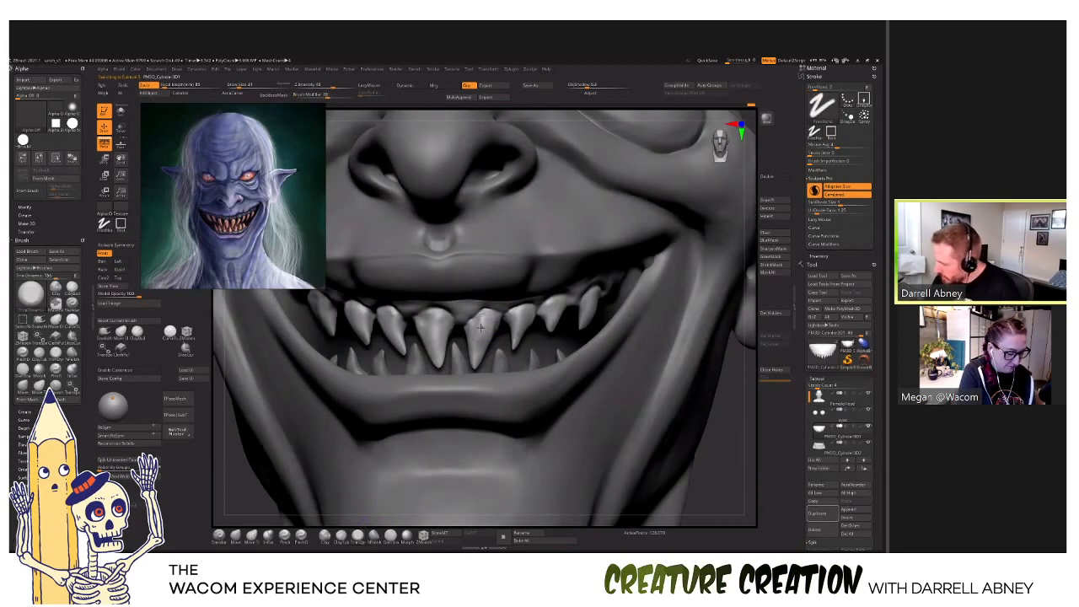
# Plane the faces of the upper front fangs with a resized TrimDynamic brush.
pyautogui.moveTo(524, 324); pyautogui.dragTo(487, 324, button='right')
pyautogui.press('s')
pyautogui.moveTo(487, 324); pyautogui.dragTo(485, 335)
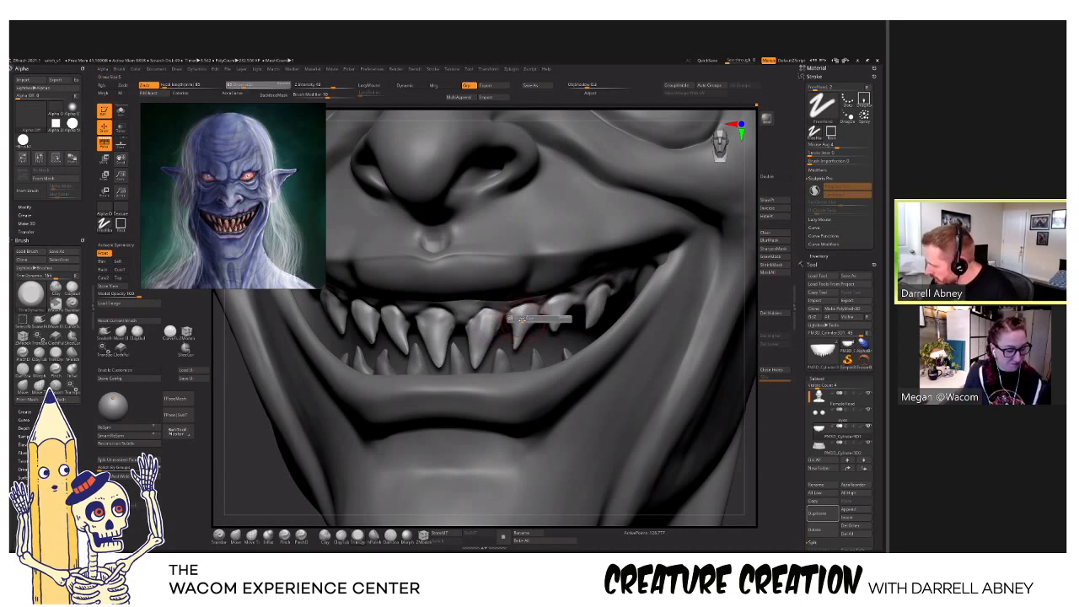
pyautogui.moveTo(521, 319); pyautogui.dragTo(525, 312)
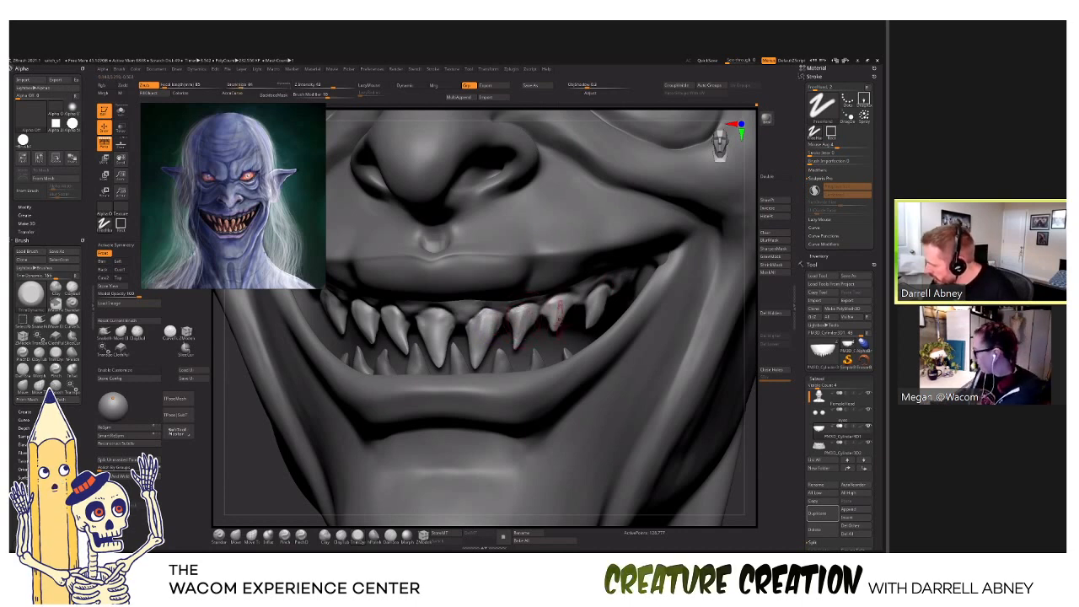
pyautogui.press('s')
pyautogui.moveTo(436, 331); pyautogui.dragTo(442, 326)
# Isolate the upper gums and plane the side and rear fangs with the TrimDynamic brush.
pyautogui.moveTo(392, 314)
pyautogui.mouseDown(button='right')
pyautogui.moveTo(425, 318)
pyautogui.moveTo(389, 320)
pyautogui.mouseUp(button='right')
pyautogui.hotkey('alt', 's')
pyautogui.moveTo(492, 323)
pyautogui.mouseDown(button='right')
pyautogui.moveTo(508, 349)
pyautogui.moveTo(500, 325)
pyautogui.mouseUp(button='right')
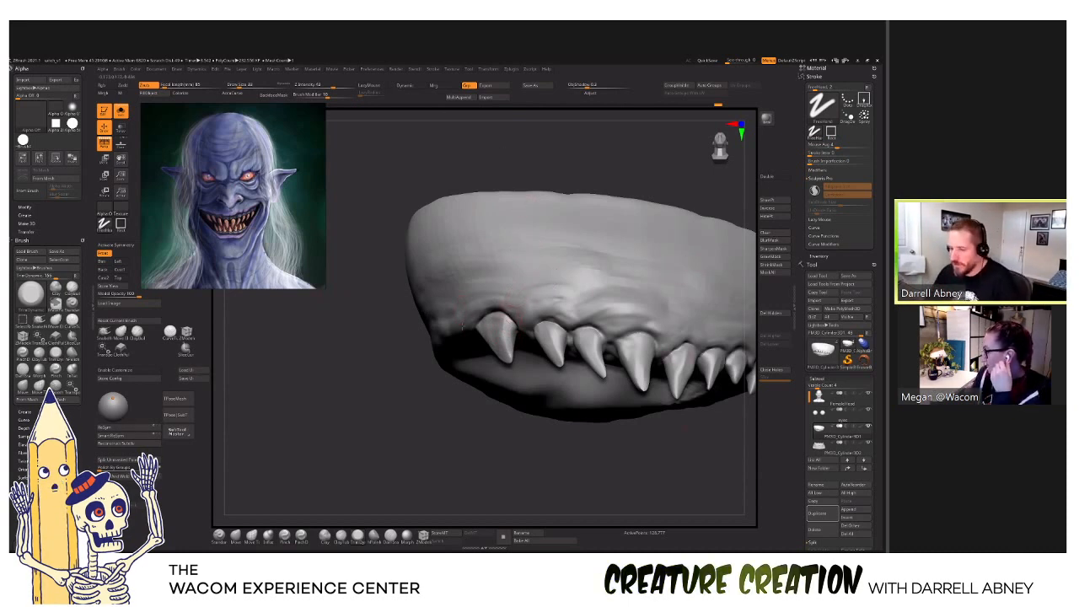
pyautogui.moveTo(291, 363); pyautogui.dragTo(475, 333)
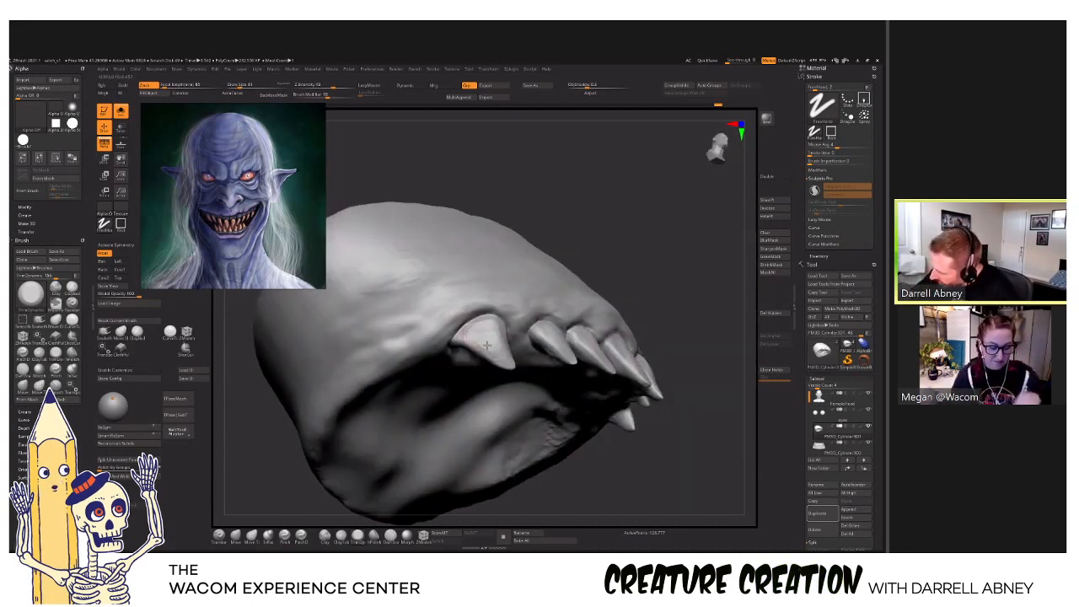
pyautogui.moveTo(482, 338); pyautogui.dragTo(538, 355)
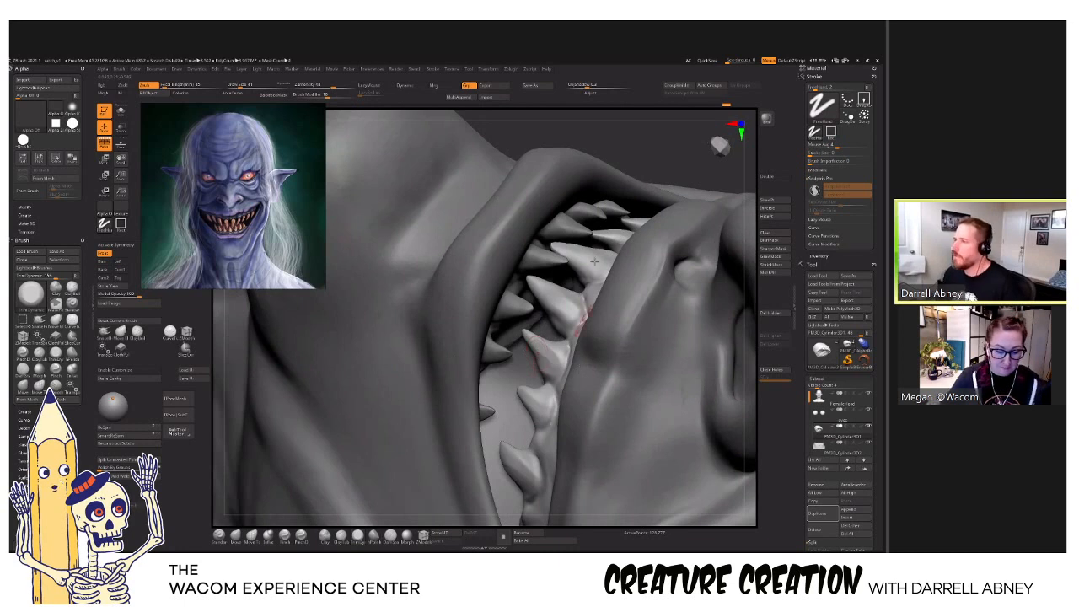
pyautogui.click(371, 70)
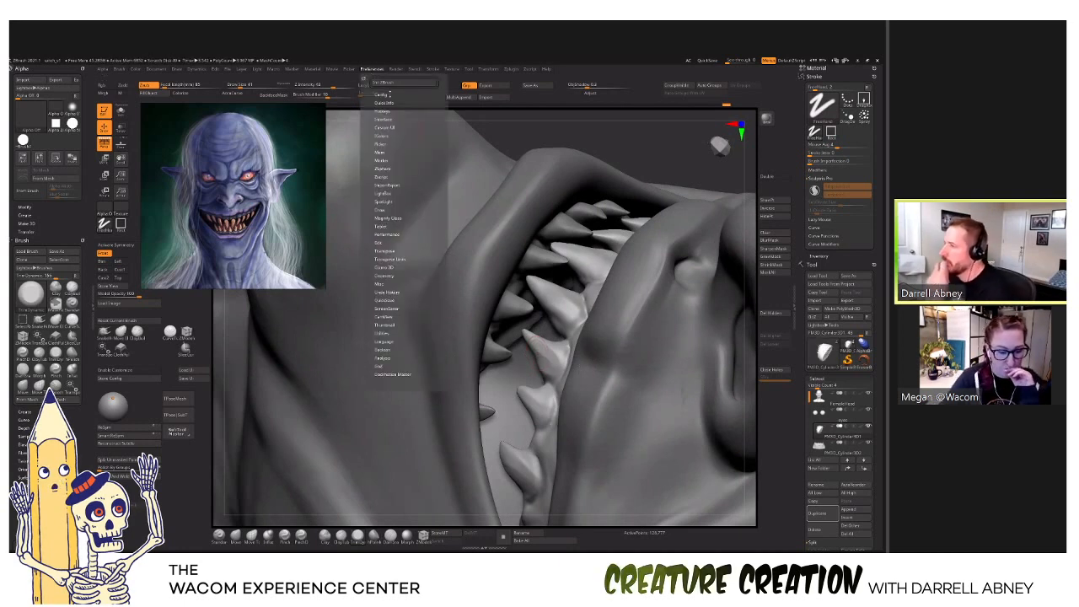
pyautogui.click(389, 92)
pyautogui.click(390, 94)
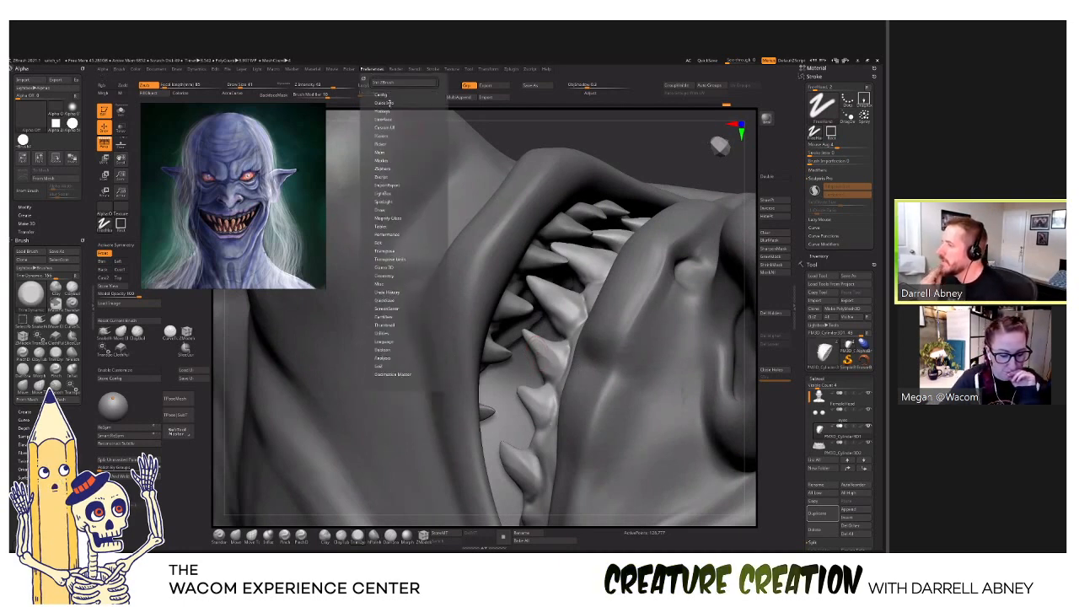
pyautogui.click(381, 121)
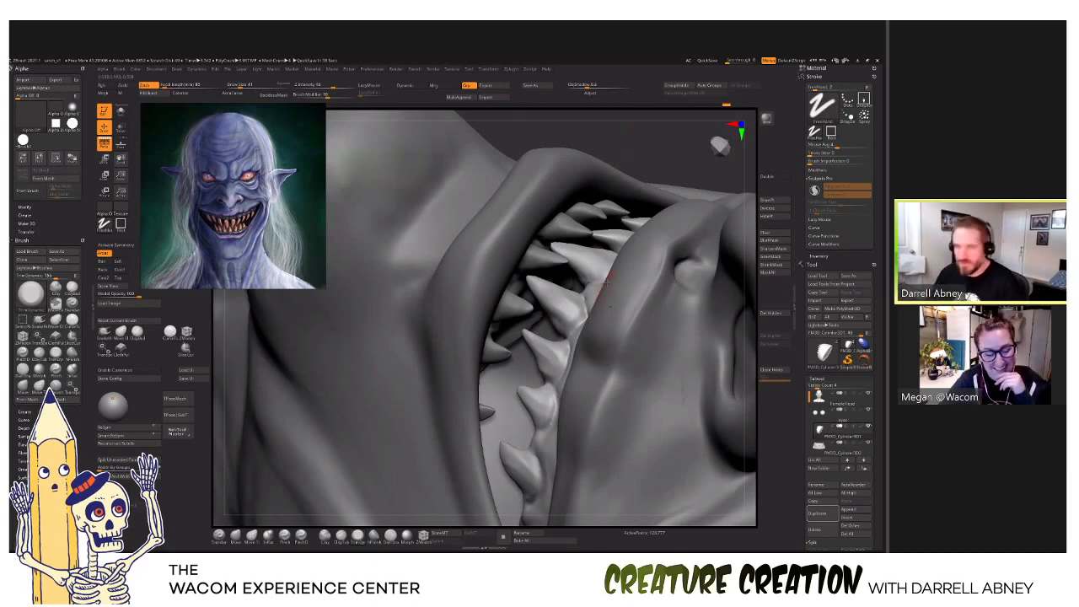
# Make the head the active subtool and build up wrinkled bags beneath the eyes with the ClayBuildup brush.
pyautogui.press('f')
pyautogui.press('f')
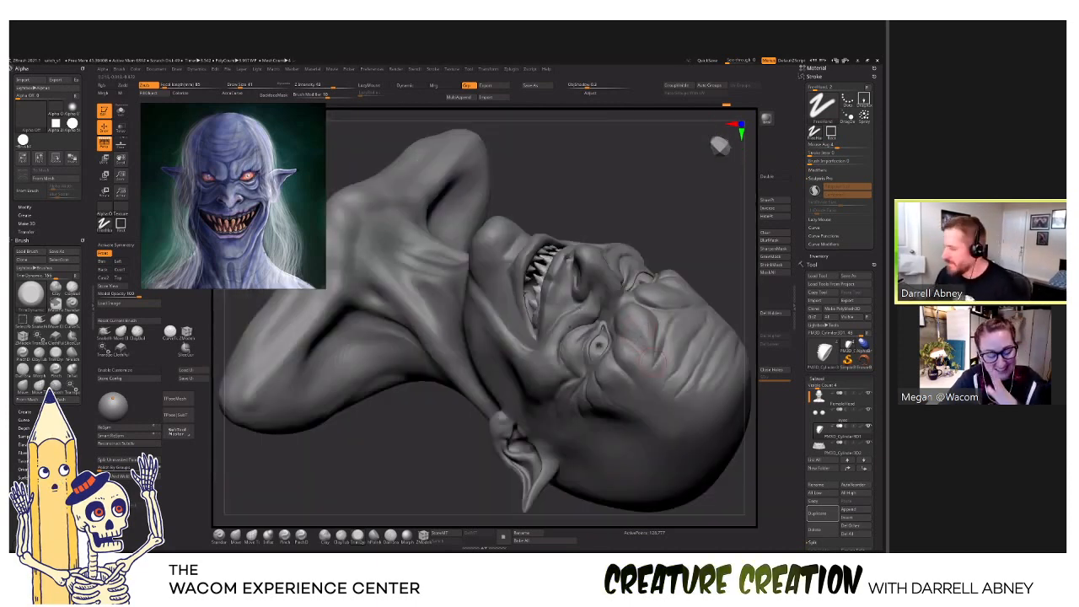
pyautogui.keyDown('ctrl'); pyautogui.moveTo(637, 337); pyautogui.dragTo(582, 230, button='right'); pyautogui.keyUp('ctrl')
pyautogui.keyDown('alt'); pyautogui.moveTo(582, 230); pyautogui.dragTo(641, 337, button='right'); pyautogui.keyUp('alt')
pyautogui.keyDown('alt'); pyautogui.moveTo(641, 337); pyautogui.dragTo(616, 358, button='right'); pyautogui.keyUp('alt')
pyautogui.moveTo(602, 363)
pyautogui.mouseDown(button='right')
pyautogui.moveTo(612, 362)
pyautogui.moveTo(608, 346)
pyautogui.moveTo(548, 354)
pyautogui.mouseUp(button='right')
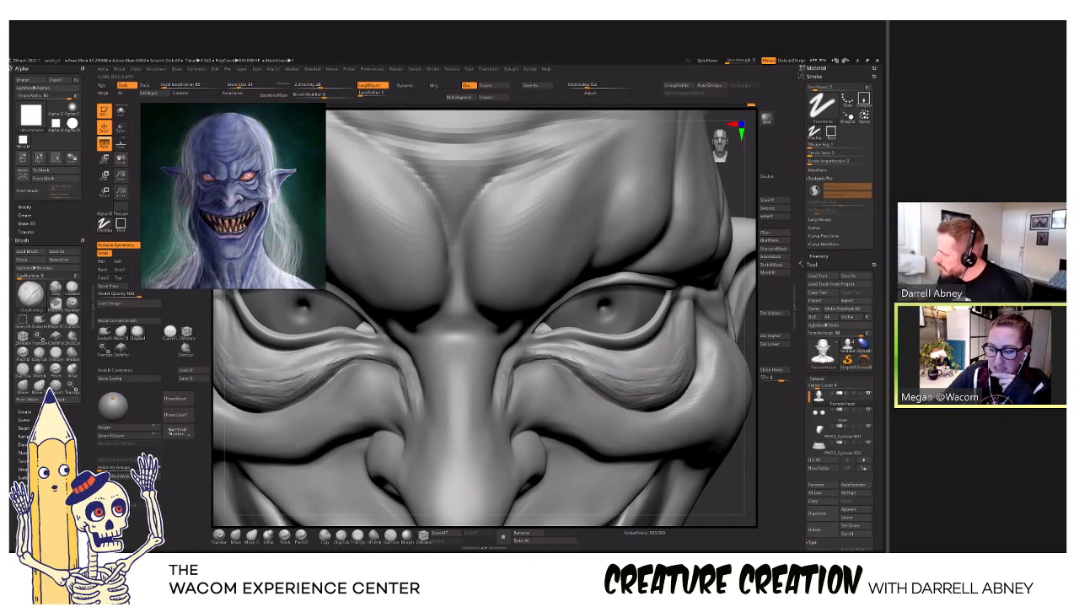
# Refine the skin folds between the inner eye corners, brow and nose bridge with the ClayBuildup brush.
pyautogui.moveTo(497, 352); pyautogui.dragTo(555, 350, button='right')
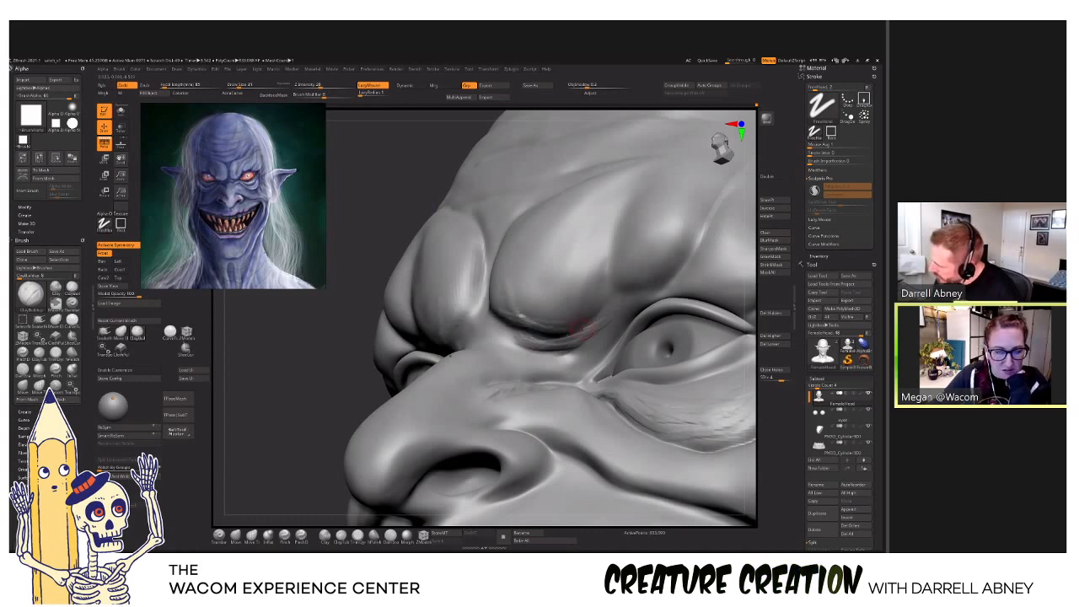
pyautogui.moveTo(574, 329)
pyautogui.mouseDown(button='right')
pyautogui.moveTo(534, 344)
pyautogui.moveTo(510, 339)
pyautogui.moveTo(426, 384)
pyautogui.moveTo(513, 370)
pyautogui.moveTo(514, 314)
pyautogui.mouseUp(button='right')
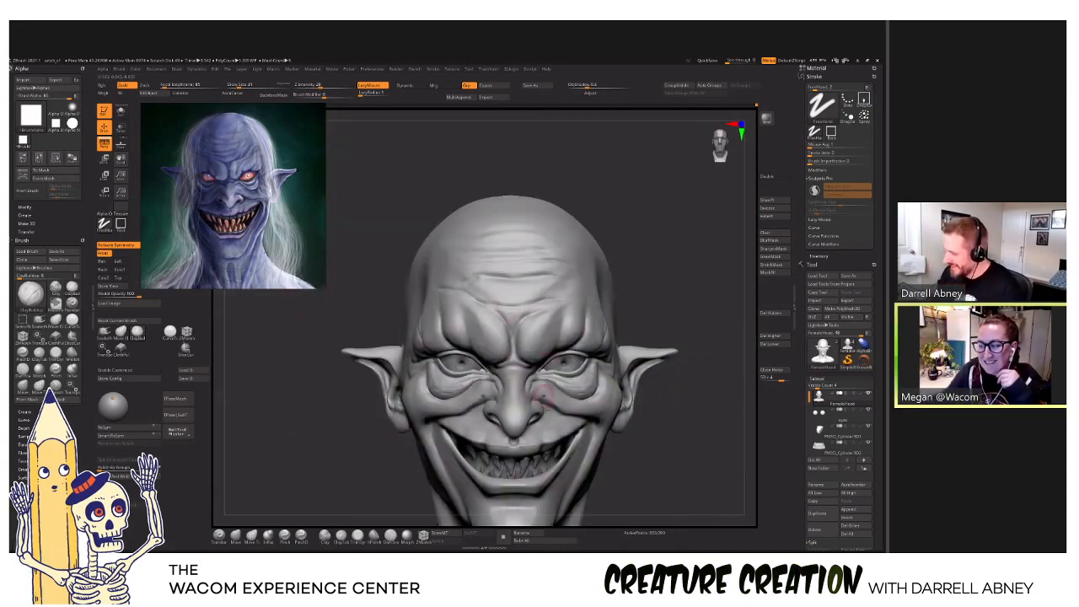
pyautogui.moveTo(477, 386); pyautogui.dragTo(483, 394, button='right')
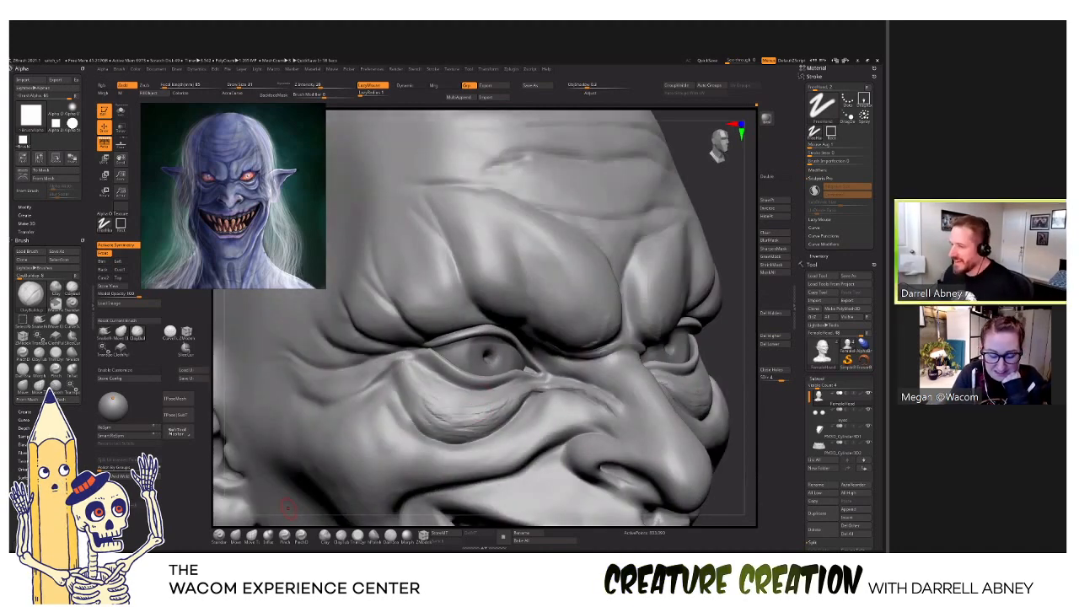
pyautogui.press('f')
pyautogui.moveTo(639, 362)
pyautogui.keyDown('shift'); pyautogui.mouseDown()
pyautogui.moveTo(646, 356)
pyautogui.moveTo(608, 386)
pyautogui.mouseUp(); pyautogui.keyUp('shift')
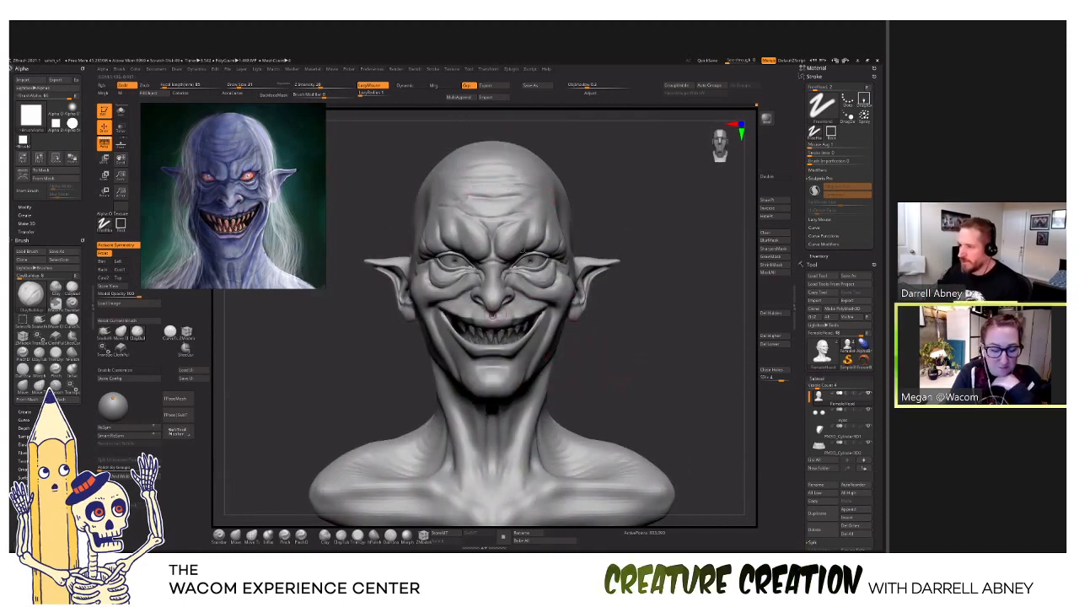
# Switch to the Move Topological brush, lower the head's subdivision level and reshape the forehead above the brows.
pyautogui.moveTo(603, 196); pyautogui.dragTo(605, 232)
pyautogui.press('b')
pyautogui.press('m')
pyautogui.press('t')
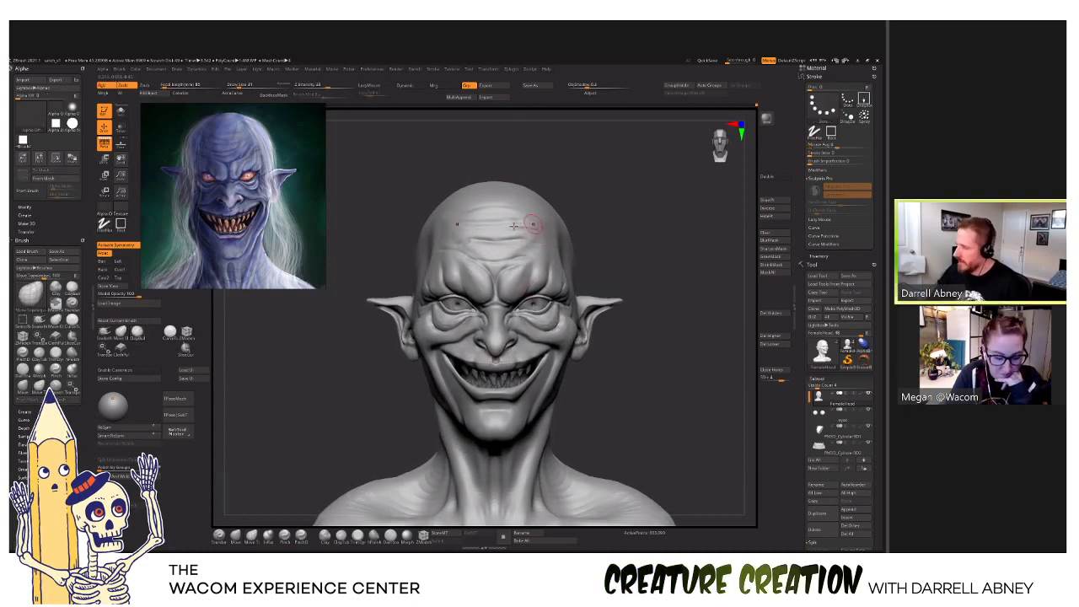
pyautogui.keyDown('ctrl'); pyautogui.moveTo(517, 237); pyautogui.dragTo(499, 225, button='right'); pyautogui.keyUp('ctrl')
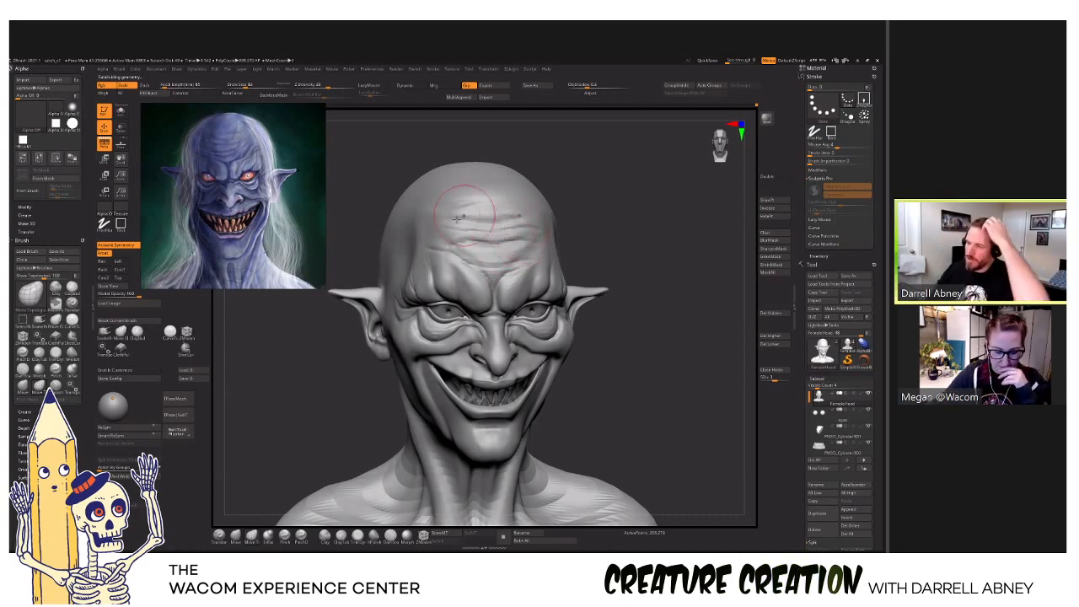
pyautogui.moveTo(514, 238); pyautogui.dragTo(549, 221, button='right')
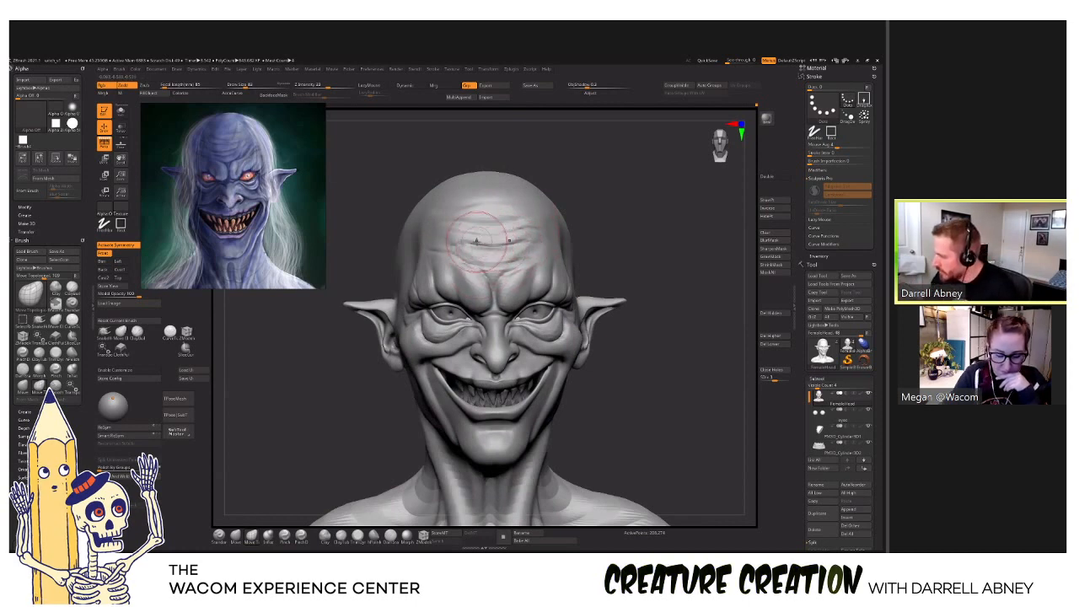
pyautogui.moveTo(476, 244); pyautogui.dragTo(453, 251, button='right')
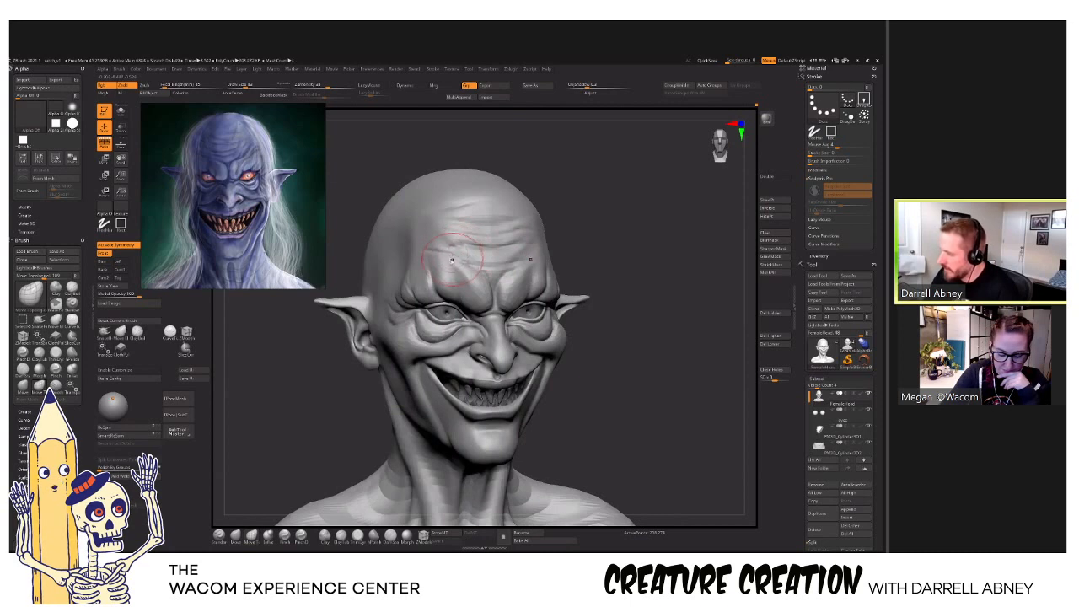
# Smooth and adjust the forehead wrinkles with resized Smooth and Move Topological brushes.
pyautogui.press('shift')
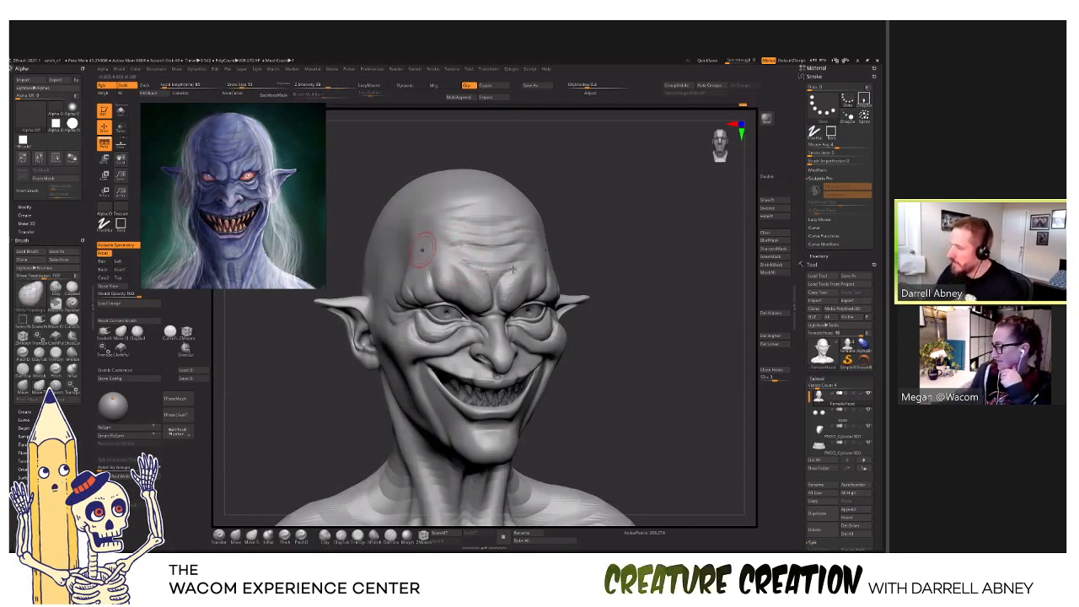
pyautogui.press('s')
pyautogui.press('shift')
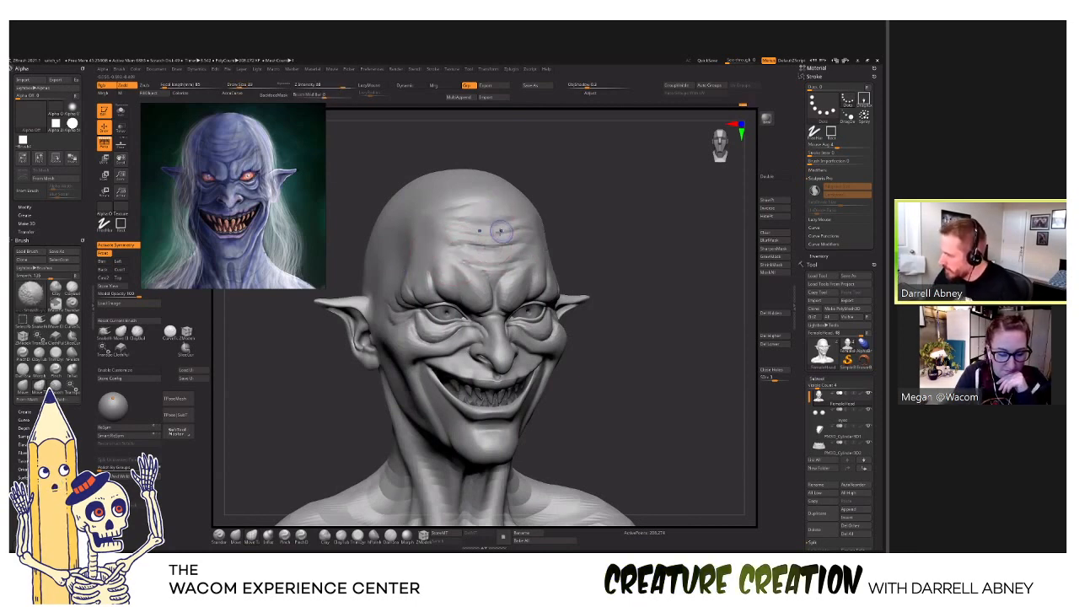
pyautogui.press('s')
pyautogui.moveTo(492, 242); pyautogui.dragTo(485, 242)
pyautogui.press('shift')
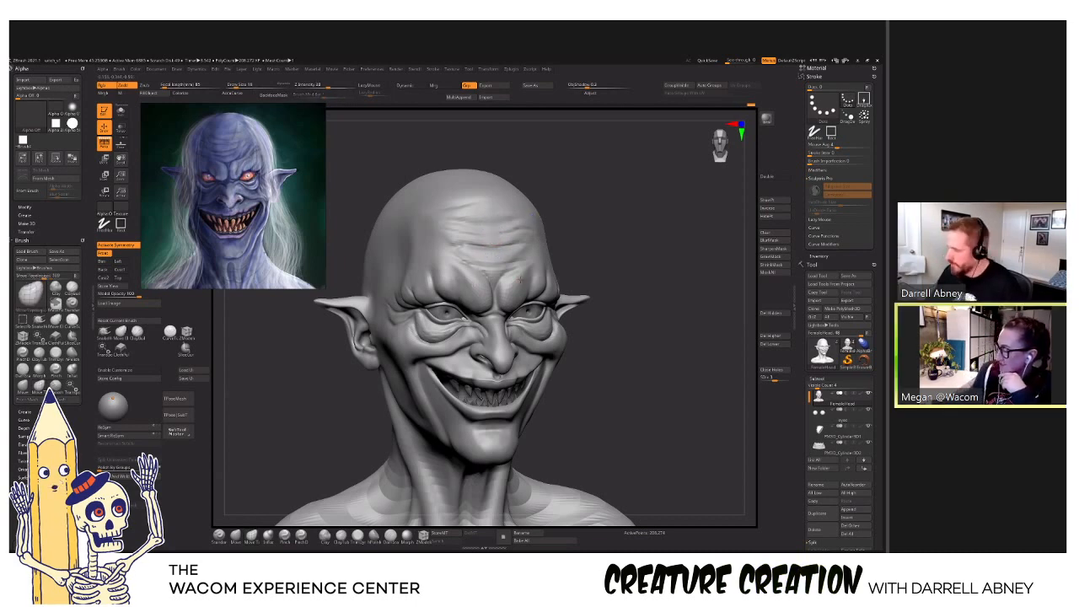
# Adjust the brow, cheek and temple contours of the head symmetrically with the Move Topological brush.
pyautogui.keyDown('shift'); pyautogui.moveTo(520, 280); pyautogui.dragTo(515, 255, button='right'); pyautogui.keyUp('shift')
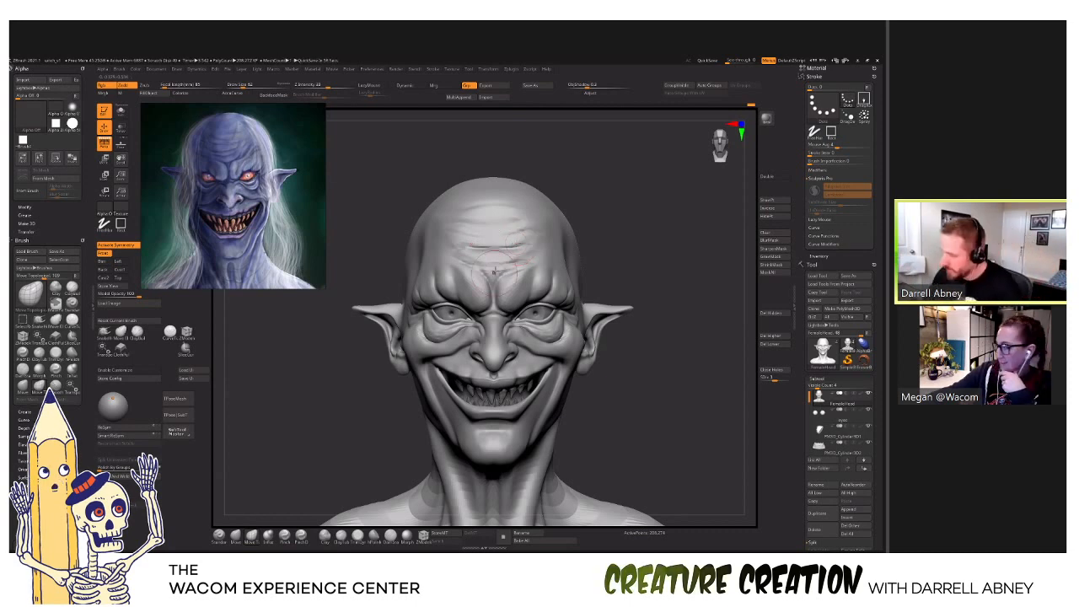
pyautogui.moveTo(521, 280); pyautogui.dragTo(552, 271, button='right')
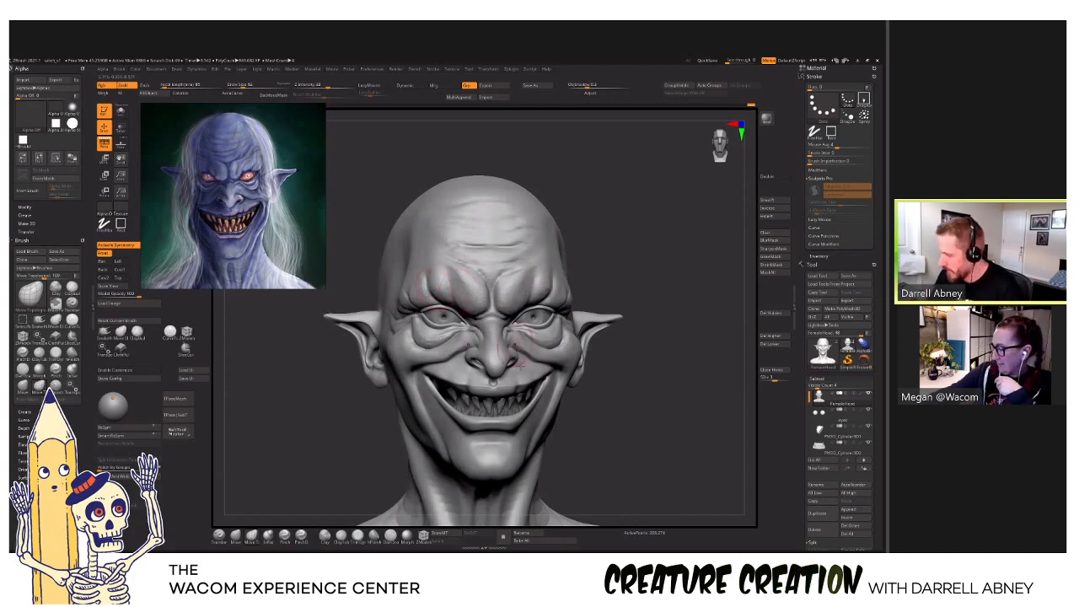
pyautogui.moveTo(407, 291); pyautogui.dragTo(414, 277, button='right')
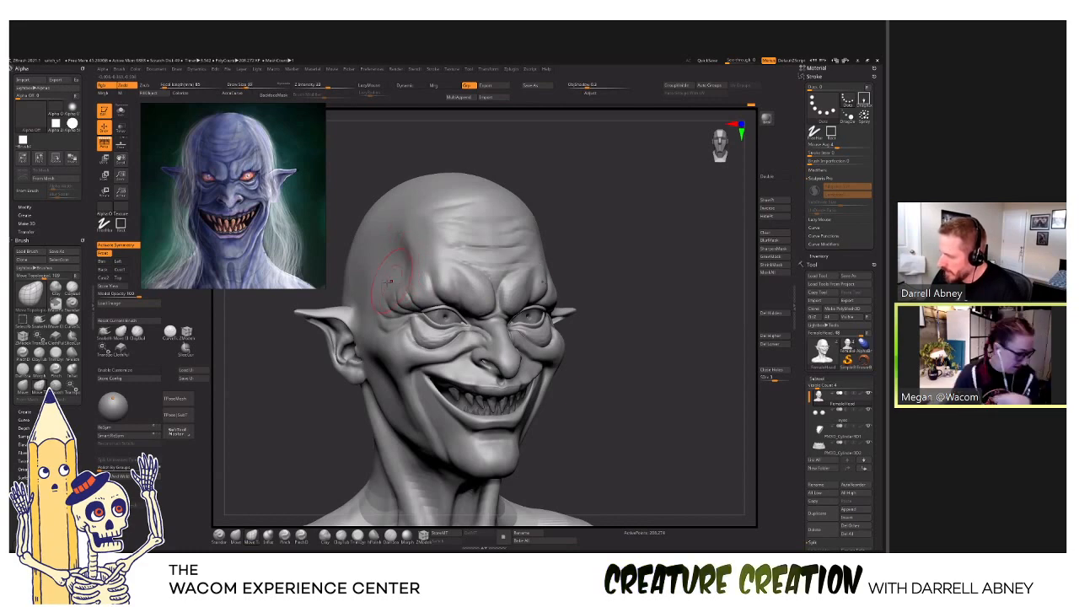
pyautogui.moveTo(385, 288)
pyautogui.mouseDown(button='right')
pyautogui.moveTo(330, 323)
pyautogui.moveTo(336, 339)
pyautogui.moveTo(397, 362)
pyautogui.mouseUp(button='right')
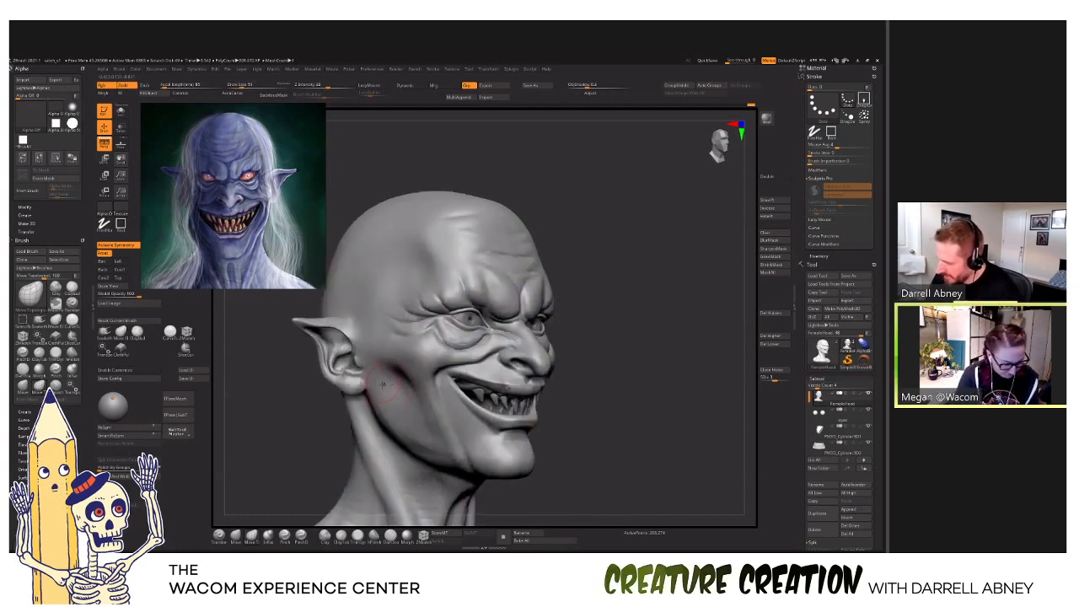
# Build up the temple and cheekbone area in front of the ear with the ClayBuildup brush and smooth the strokes.
pyautogui.moveTo(388, 385)
pyautogui.mouseDown(button='right')
pyautogui.moveTo(369, 366)
pyautogui.moveTo(447, 349)
pyautogui.mouseUp(button='right')
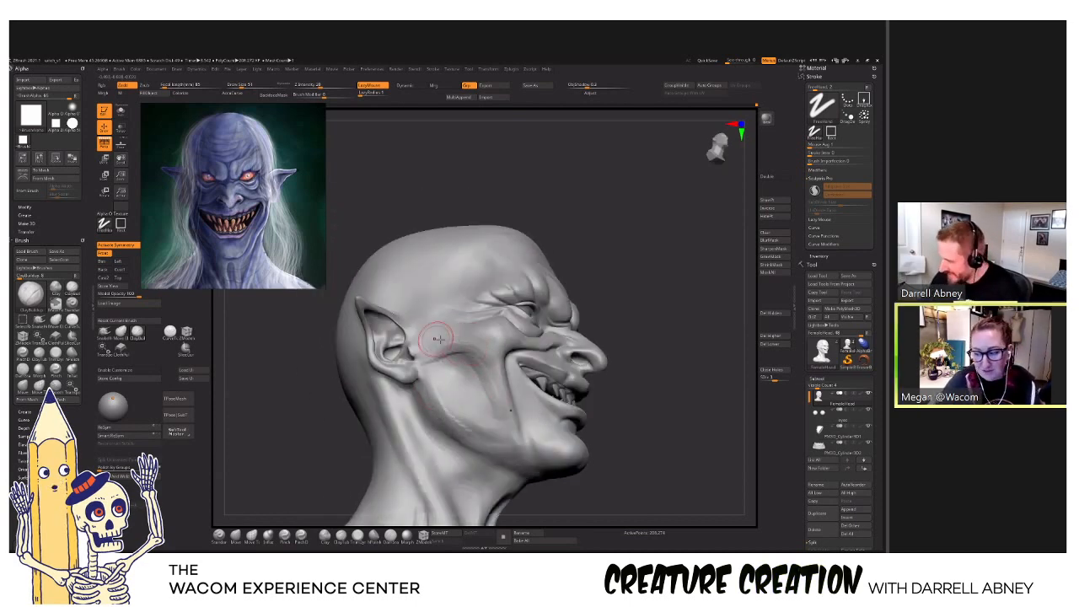
pyautogui.moveTo(437, 331); pyautogui.dragTo(409, 290, button='right')
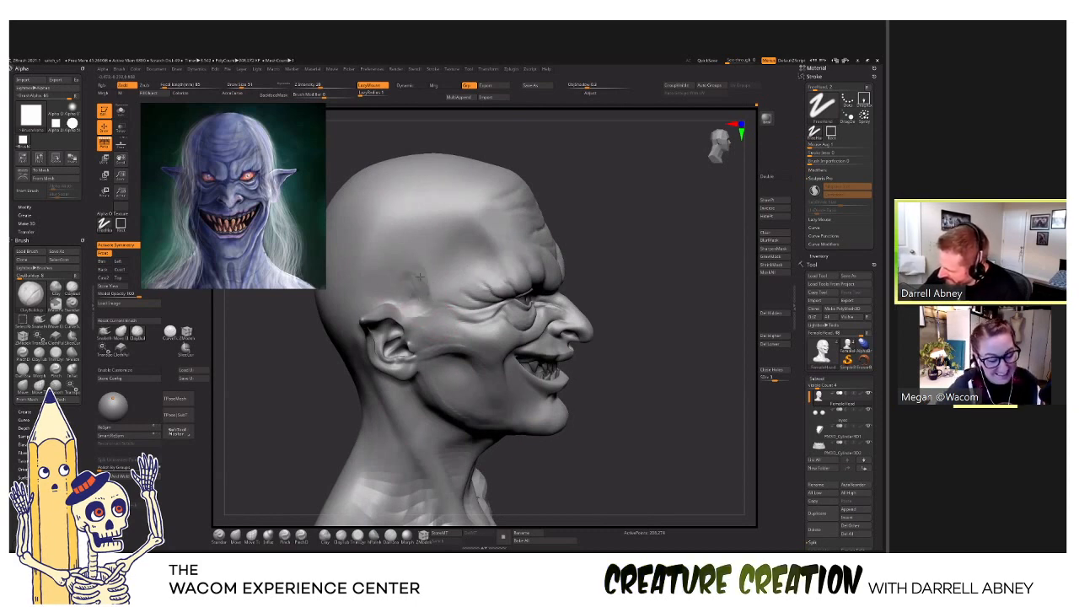
pyautogui.keyDown('shift'); pyautogui.moveTo(445, 280); pyautogui.dragTo(437, 269); pyautogui.keyUp('shift')
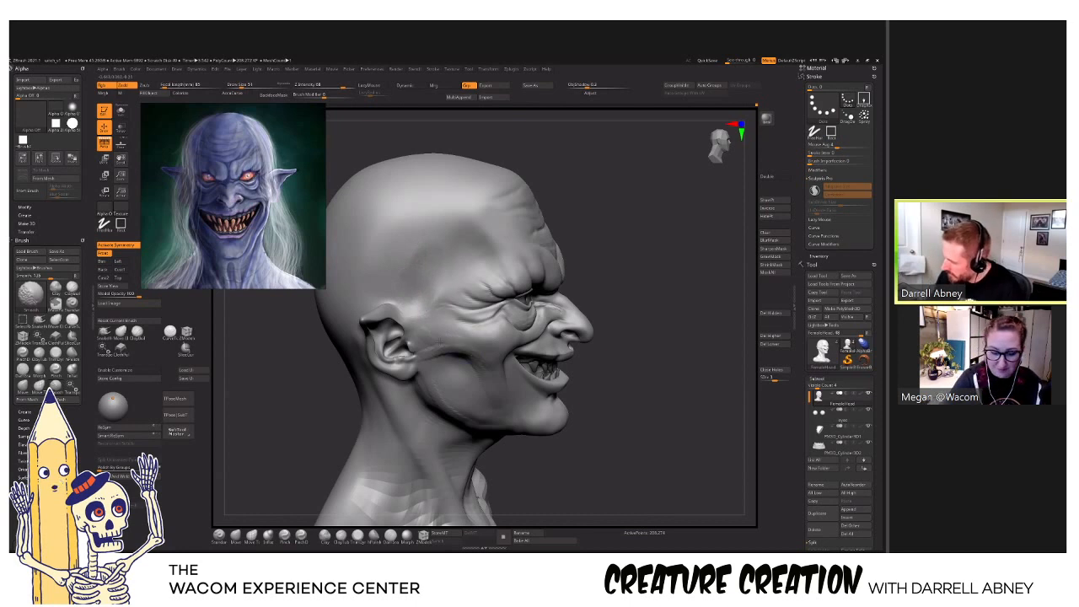
pyautogui.moveTo(446, 356); pyautogui.dragTo(456, 352, button='right')
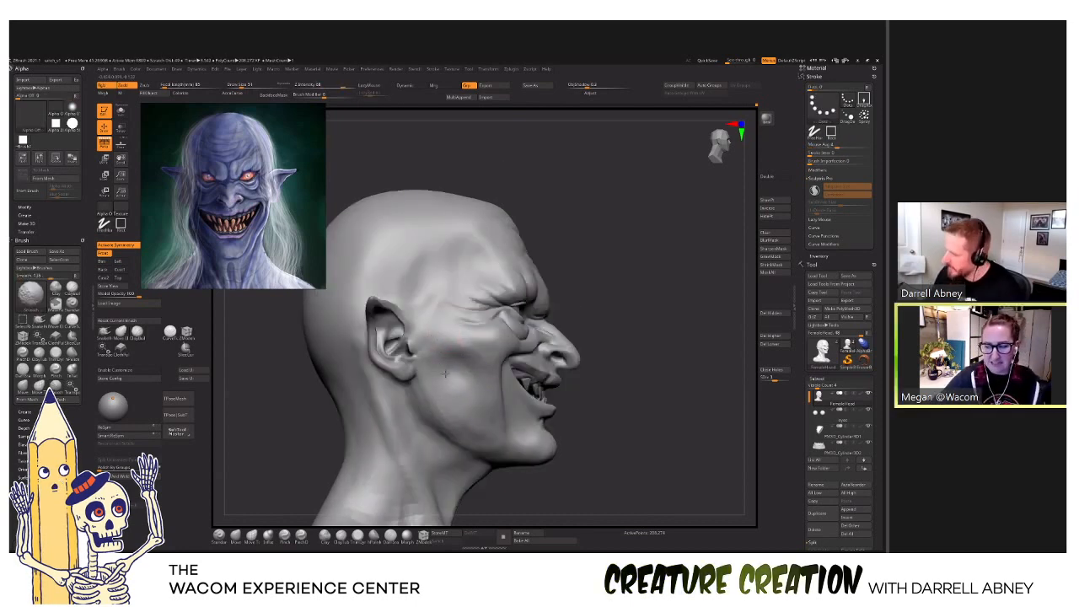
pyautogui.moveTo(577, 381)
pyautogui.mouseDown(button='right')
pyautogui.moveTo(559, 372)
pyautogui.moveTo(426, 383)
pyautogui.moveTo(443, 371)
pyautogui.mouseUp(button='right')
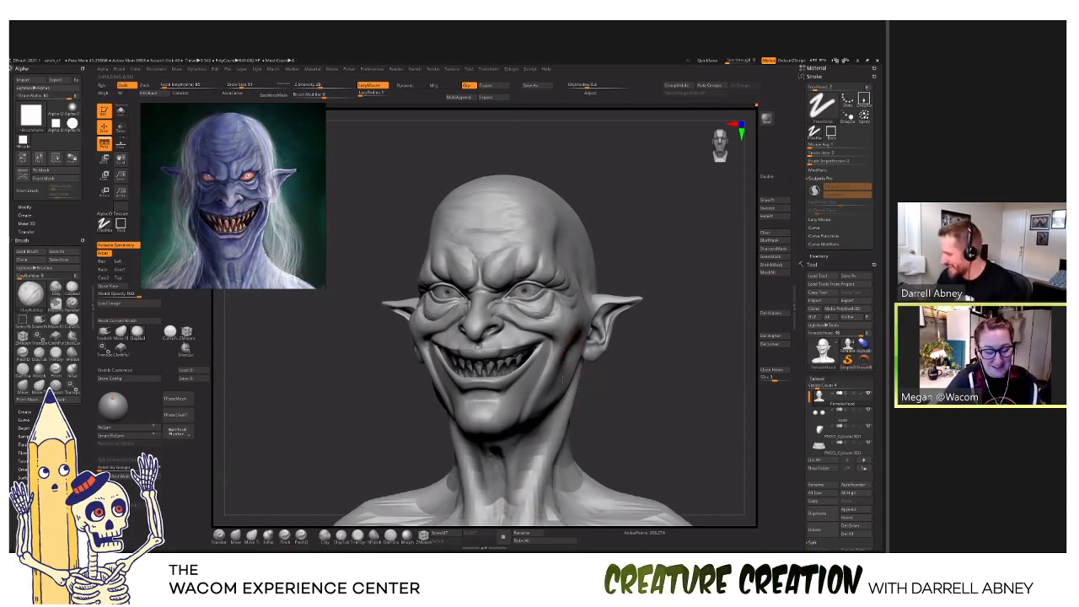
# Resize the ClayBuildup brush, then build up and smooth the cheek fold beside the nostril.
pyautogui.keyDown('ctrl'); pyautogui.moveTo(571, 349); pyautogui.dragTo(530, 355, button='right'); pyautogui.keyUp('ctrl')
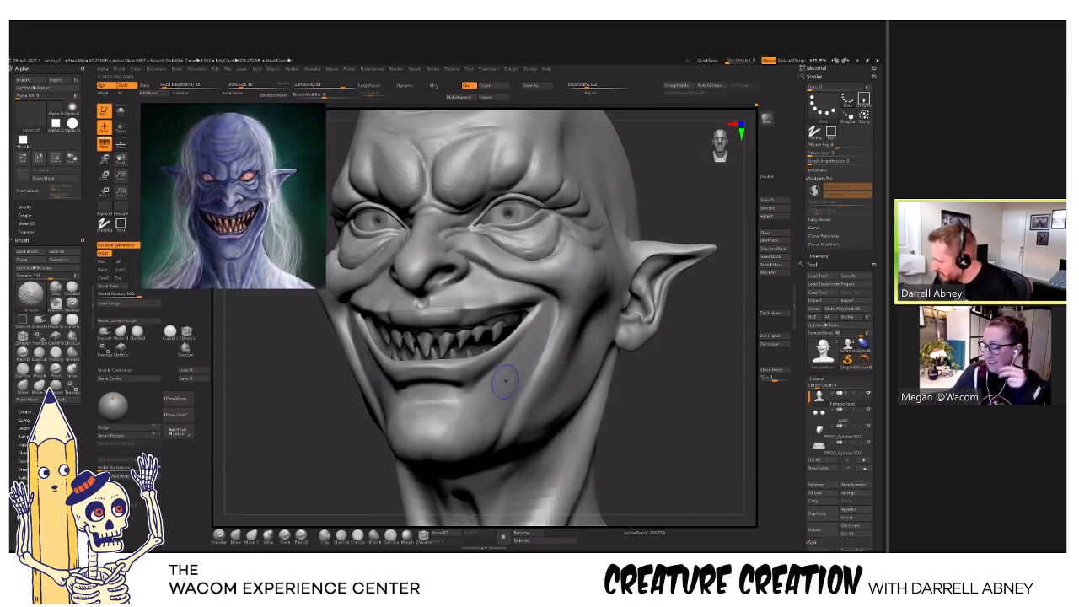
pyautogui.press('s')
pyautogui.moveTo(474, 299); pyautogui.dragTo(462, 292, button='right')
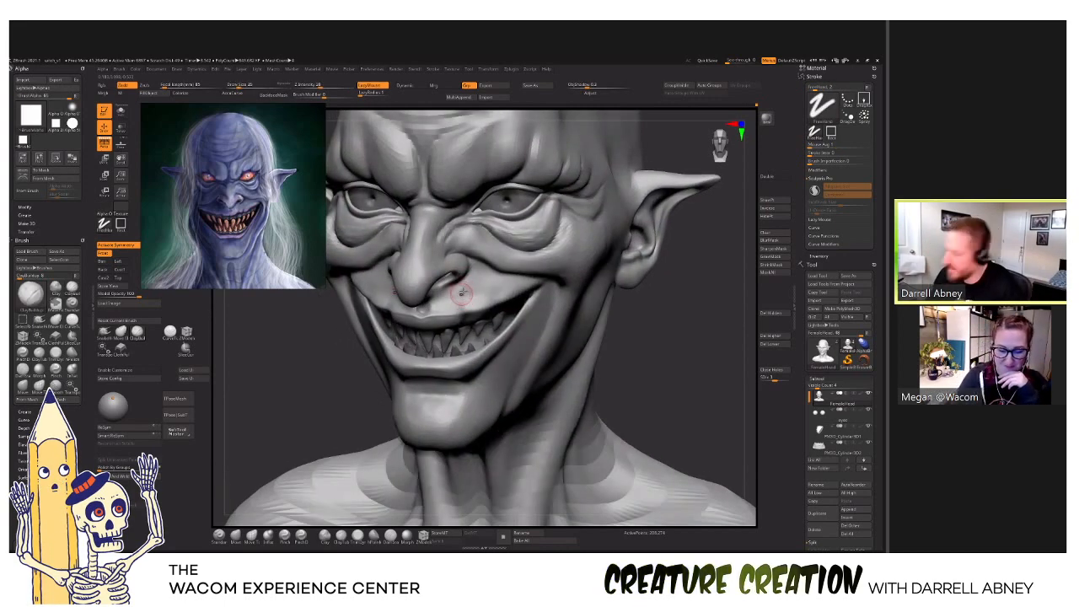
pyautogui.keyDown('shift'); pyautogui.moveTo(462, 293); pyautogui.dragTo(446, 299); pyautogui.keyUp('shift')
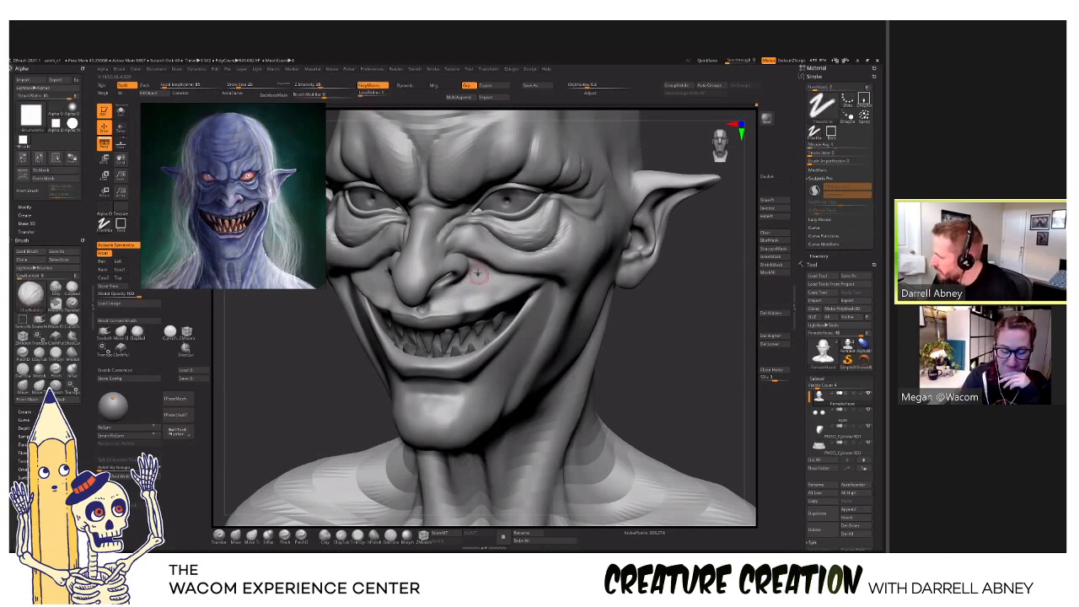
pyautogui.moveTo(477, 272); pyautogui.dragTo(471, 268, button='right')
pyautogui.keyDown('shift'); pyautogui.moveTo(473, 265); pyautogui.dragTo(478, 276); pyautogui.keyUp('shift')
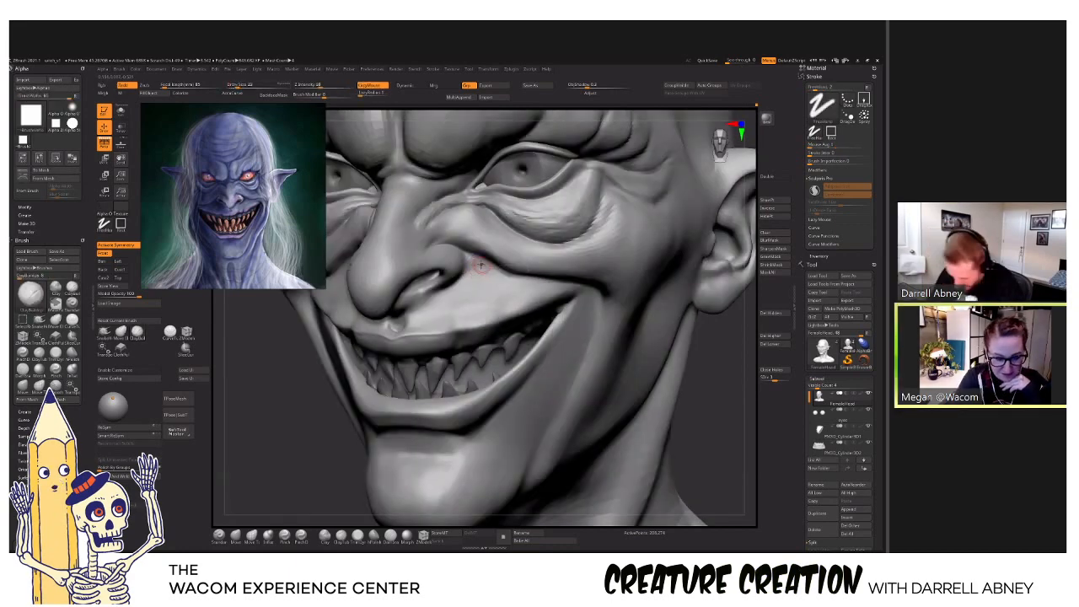
pyautogui.moveTo(468, 270); pyautogui.dragTo(480, 264, button='right')
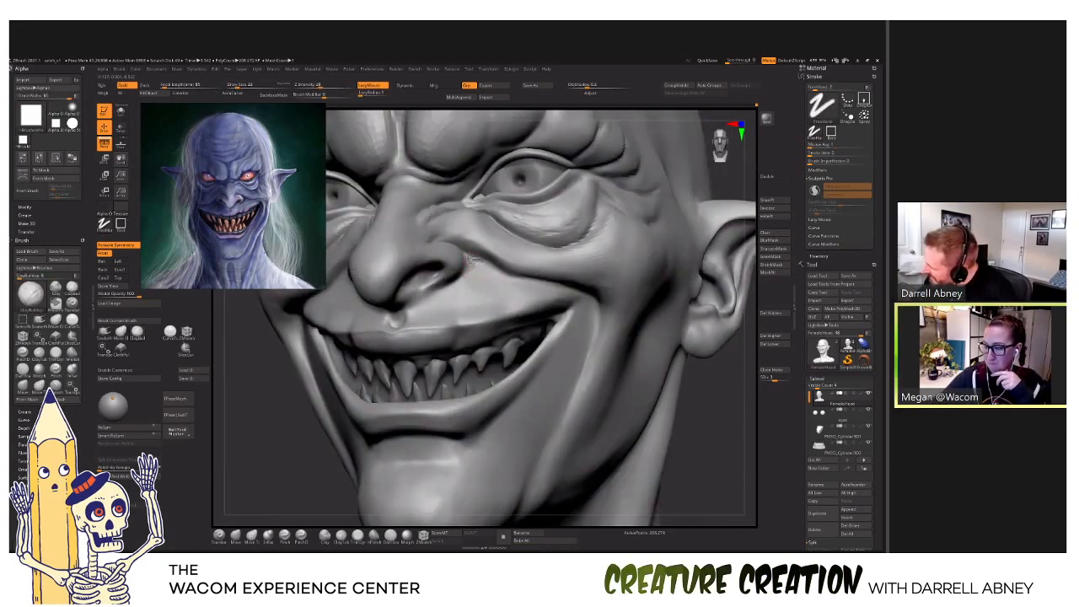
# Raise the head's subdivision level and refine the crease beside the nostril with smoothing.
pyautogui.press('d')
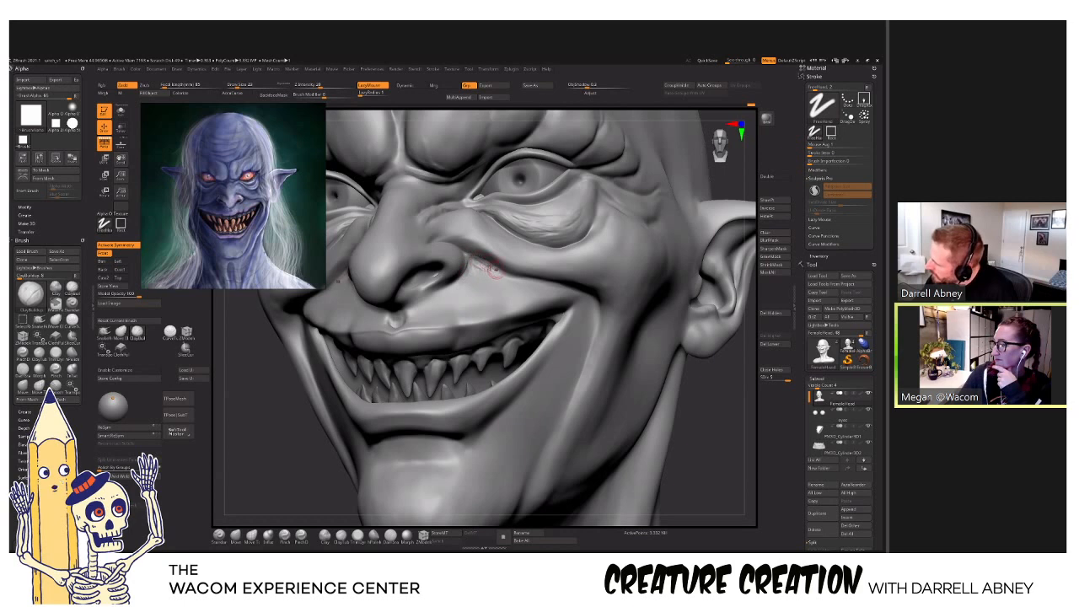
pyautogui.press('shift')
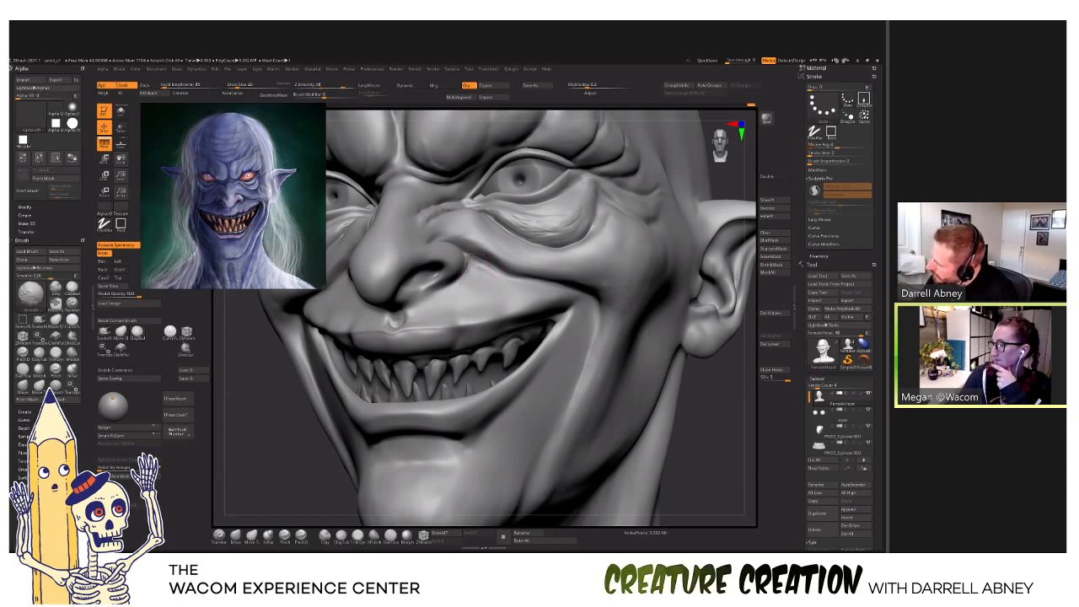
pyautogui.press('f')
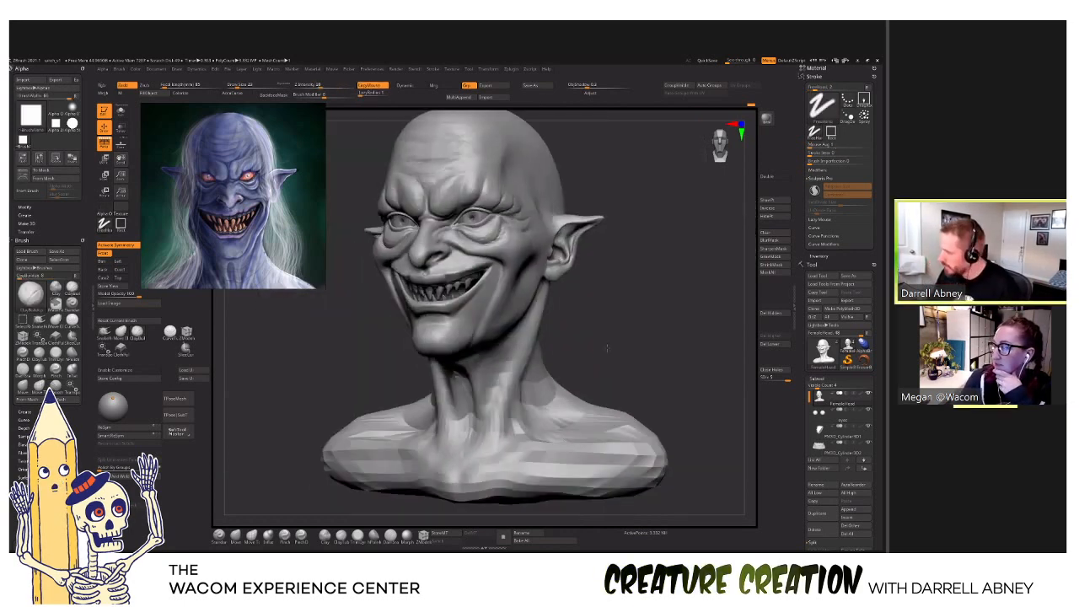
# Carve the creases between the inner brows and inner eye corners with the DamStandard brush and soften them.
pyautogui.moveTo(573, 366); pyautogui.dragTo(630, 374)
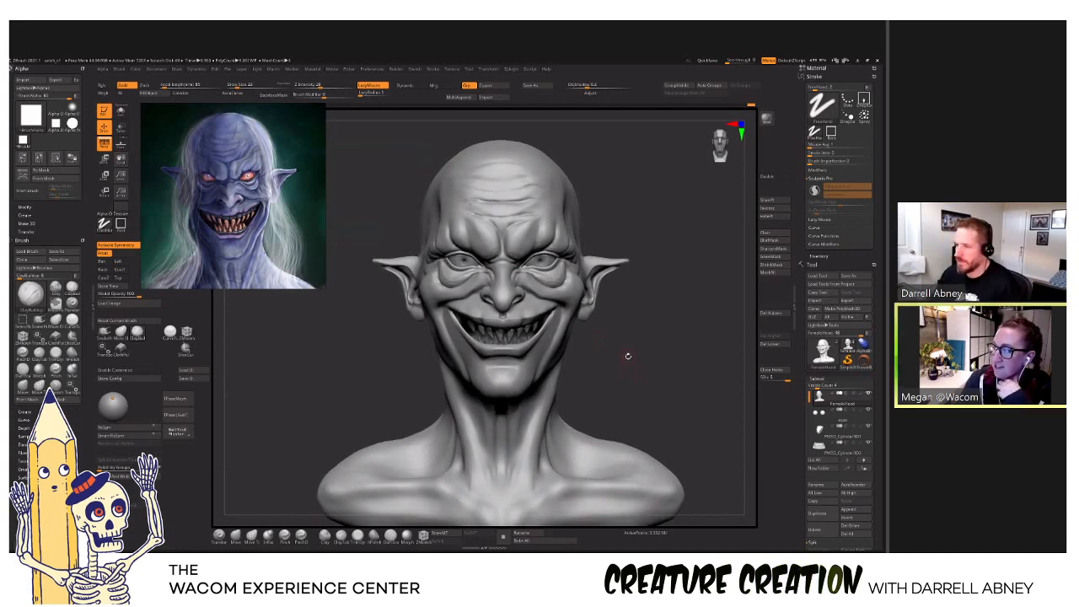
pyautogui.moveTo(578, 334); pyautogui.dragTo(634, 410)
pyautogui.press('shift')
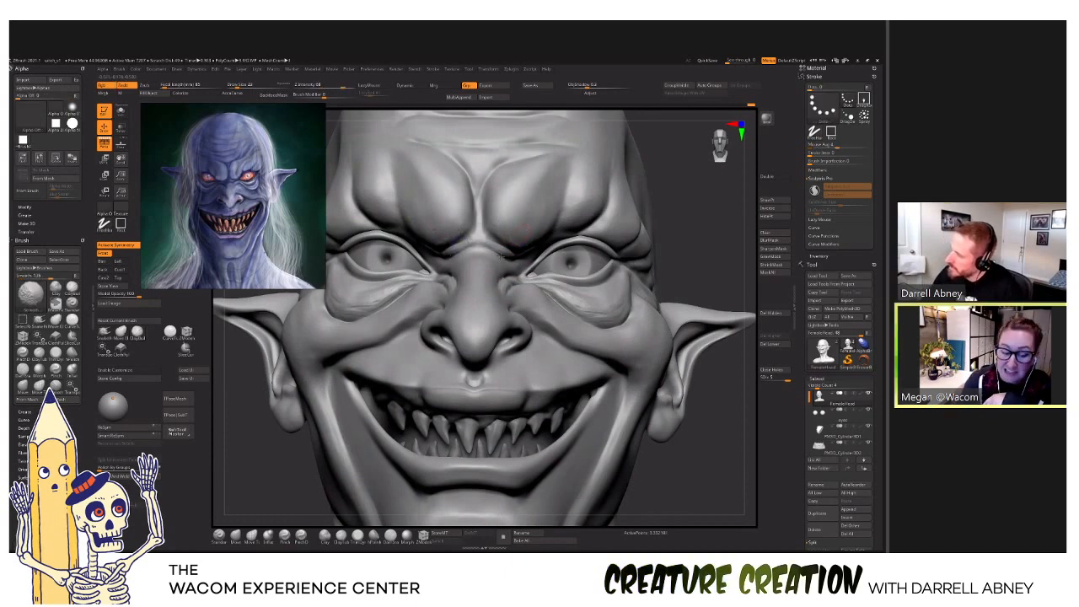
pyautogui.keyDown('alt'); pyautogui.moveTo(487, 275); pyautogui.dragTo(493, 305); pyautogui.keyUp('alt')
pyautogui.moveTo(492, 307); pyautogui.dragTo(479, 309, button='right')
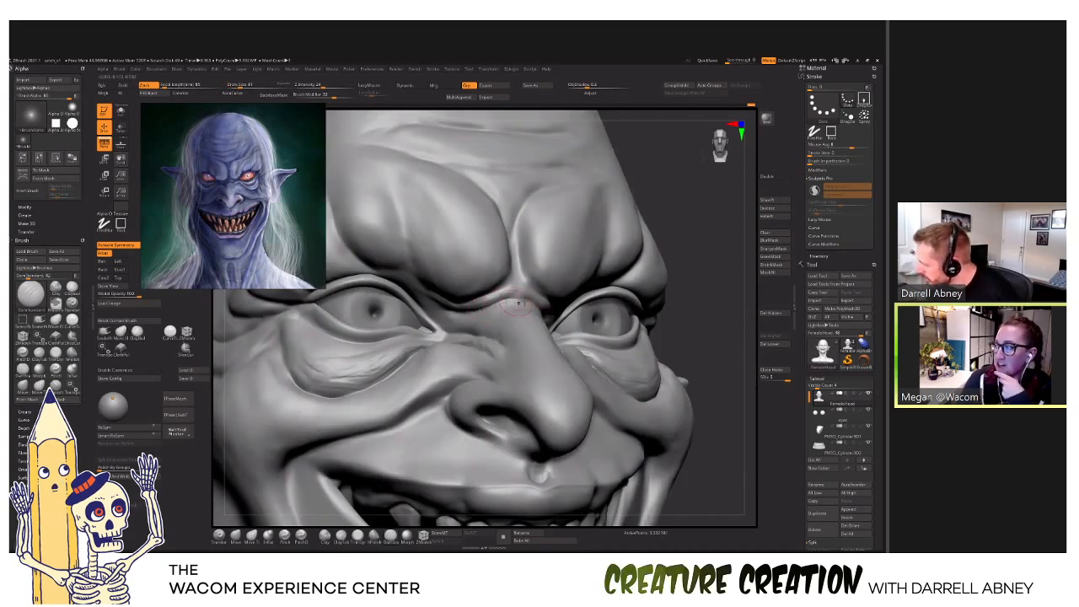
pyautogui.moveTo(474, 308); pyautogui.dragTo(447, 315, button='right')
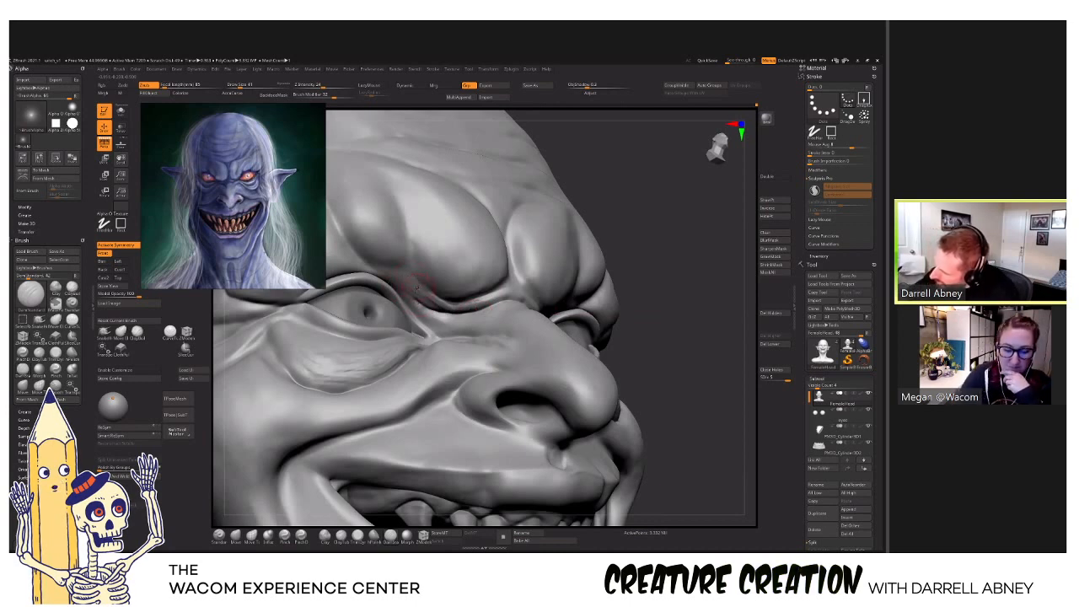
pyautogui.press('shift')
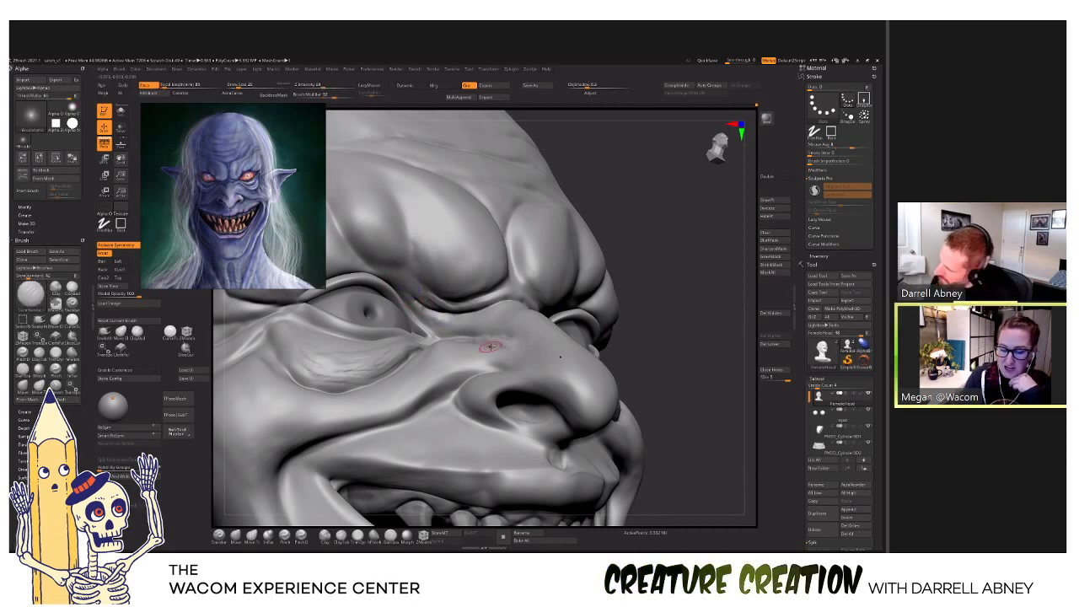
# Build up the skin fold under the inner brow beside the nose bridge with ClayBuildup and smooth it.
pyautogui.moveTo(443, 284); pyautogui.dragTo(479, 286, button='right')
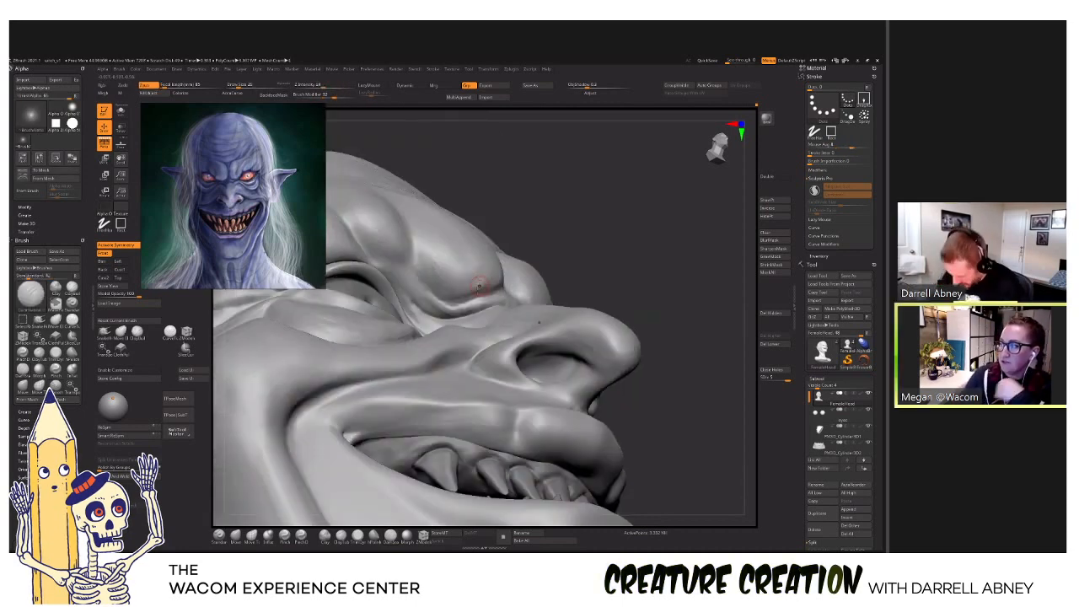
pyautogui.press('shift')
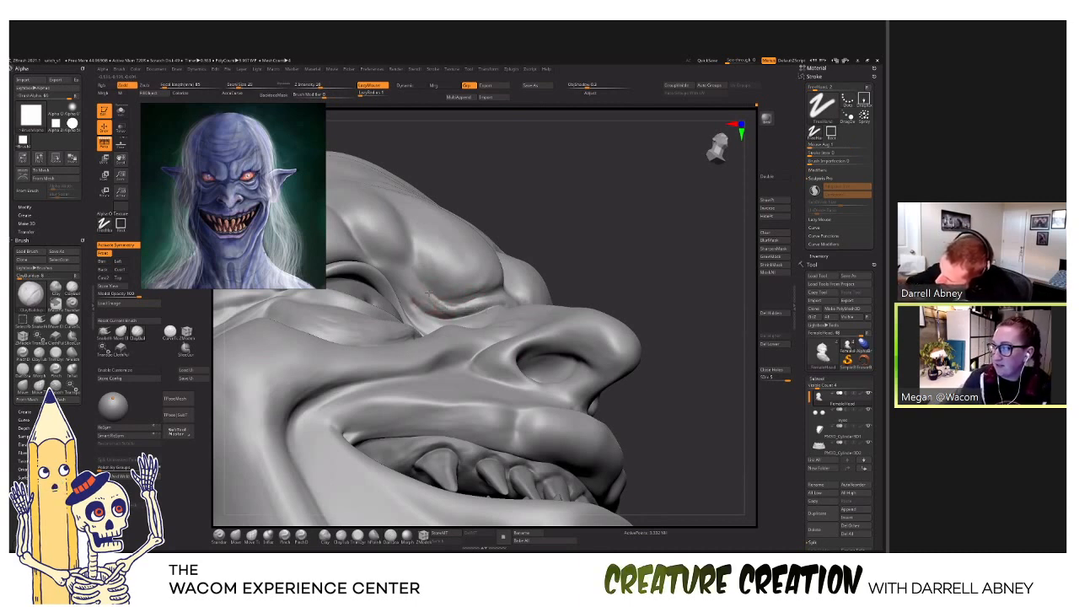
pyautogui.press('shift')
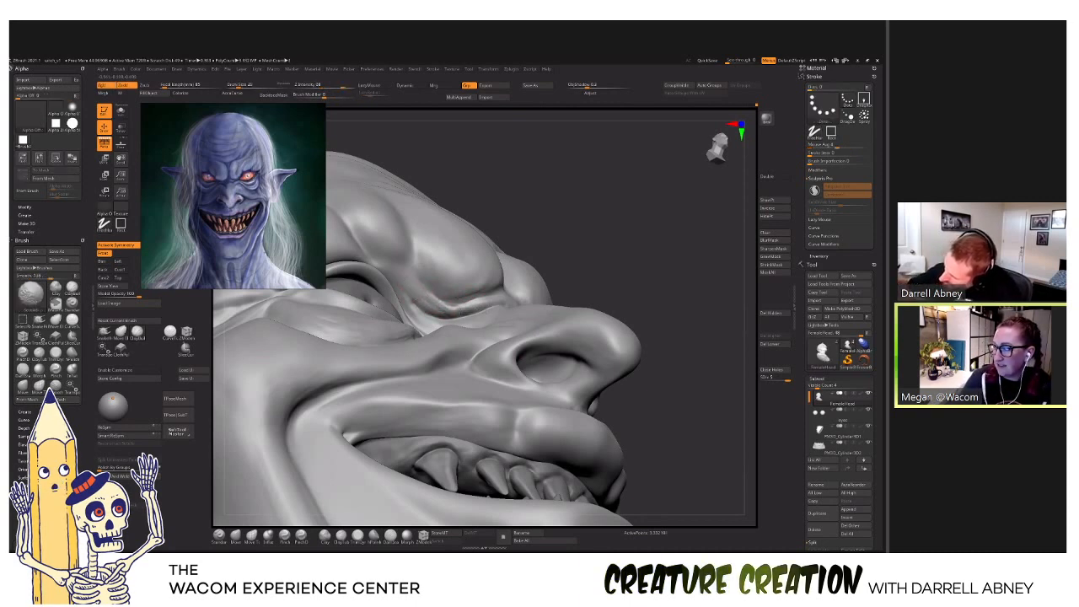
pyautogui.press('alt')
pyautogui.press('shift')
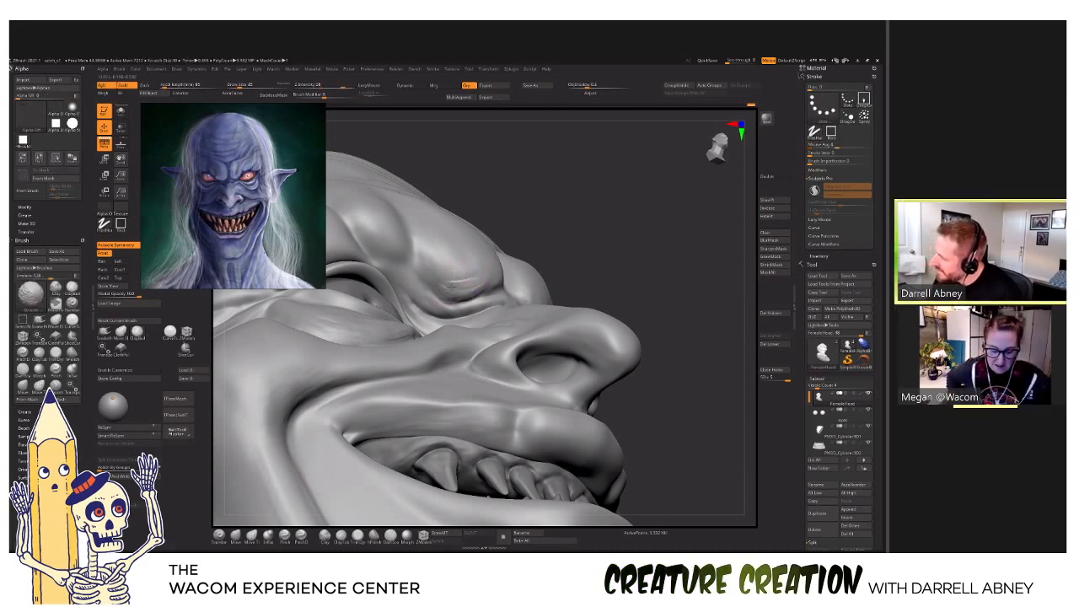
pyautogui.moveTo(469, 287); pyautogui.dragTo(513, 301, button='right')
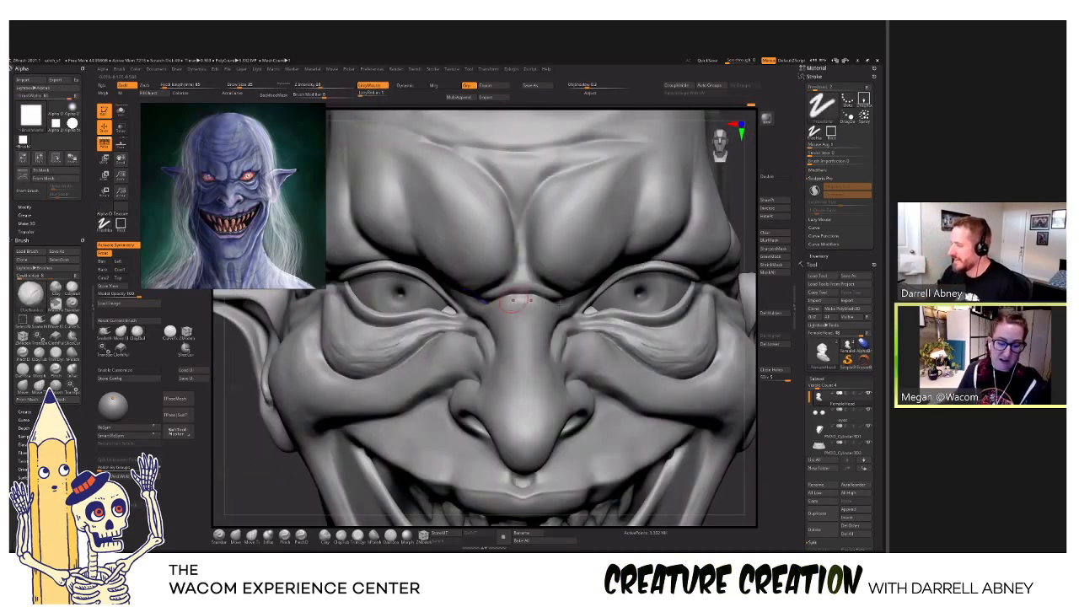
pyautogui.moveTo(528, 340); pyautogui.dragTo(564, 327, button='right')
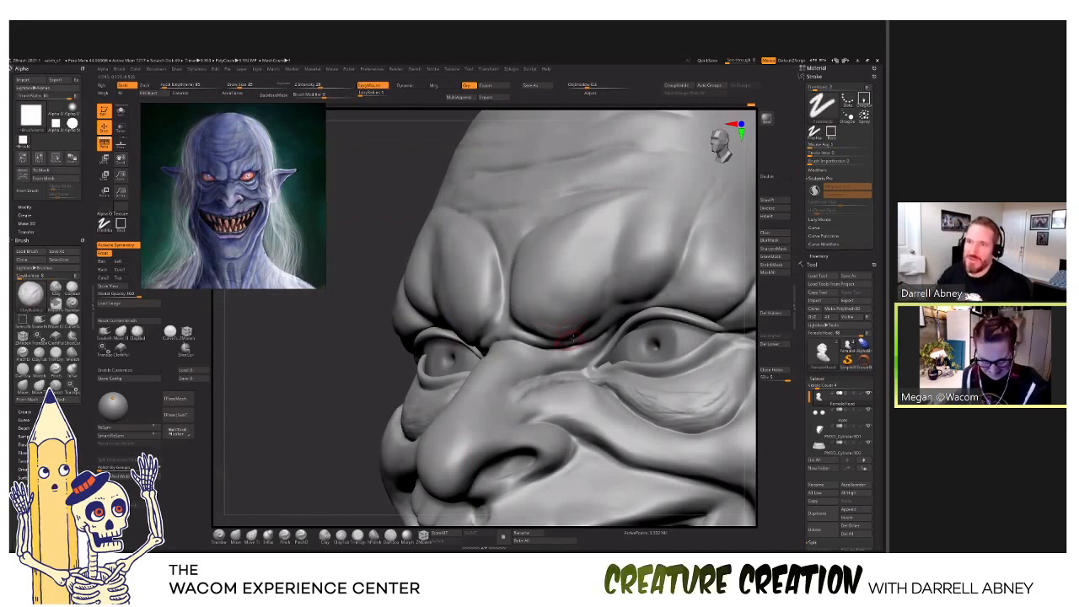
# Lower the head's subdivision level to 4 and adjust the facial contours from above and the front with the Move Topological brush.
pyautogui.moveTo(567, 336)
pyautogui.mouseDown(button='right')
pyautogui.moveTo(624, 340)
pyautogui.moveTo(628, 378)
pyautogui.moveTo(582, 403)
pyautogui.moveTo(502, 393)
pyautogui.moveTo(490, 382)
pyautogui.mouseUp(button='right')
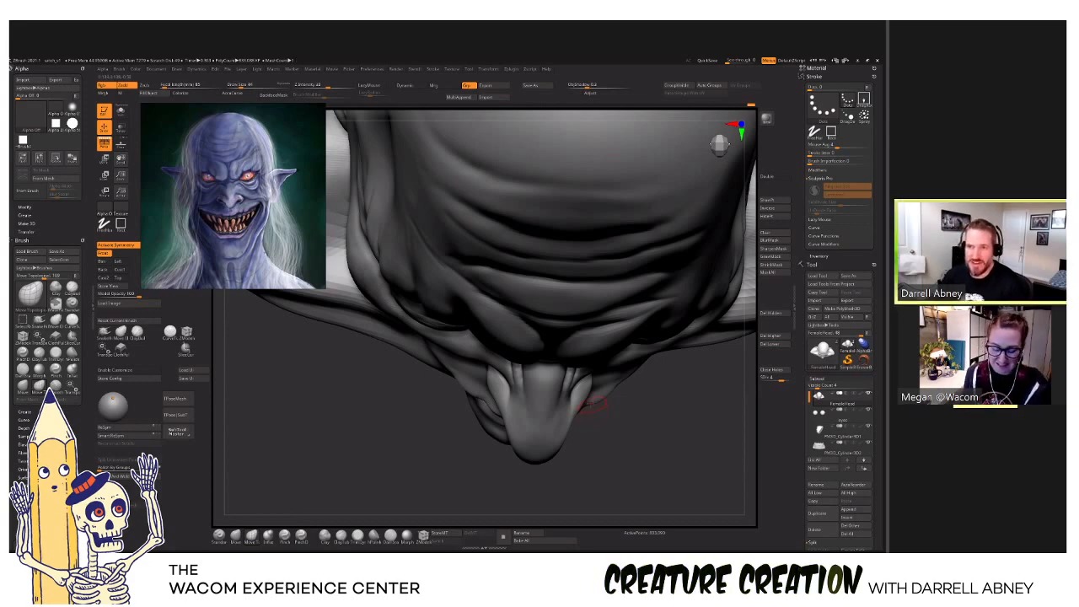
pyautogui.moveTo(595, 405)
pyautogui.mouseDown(button='right')
pyautogui.moveTo(599, 385)
pyautogui.moveTo(563, 372)
pyautogui.mouseUp(button='right')
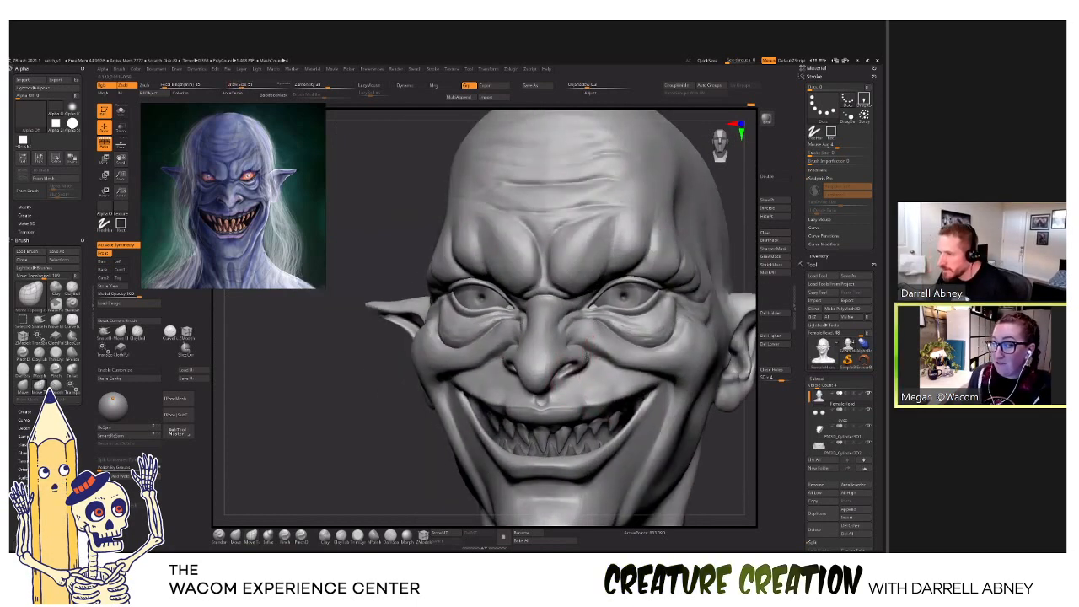
pyautogui.keyDown('ctrl'); pyautogui.moveTo(593, 365); pyautogui.dragTo(586, 338, button='right'); pyautogui.keyUp('ctrl')
pyautogui.keyDown('ctrl'); pyautogui.moveTo(496, 331); pyautogui.dragTo(498, 315, button='right'); pyautogui.keyUp('ctrl')
pyautogui.press('[')
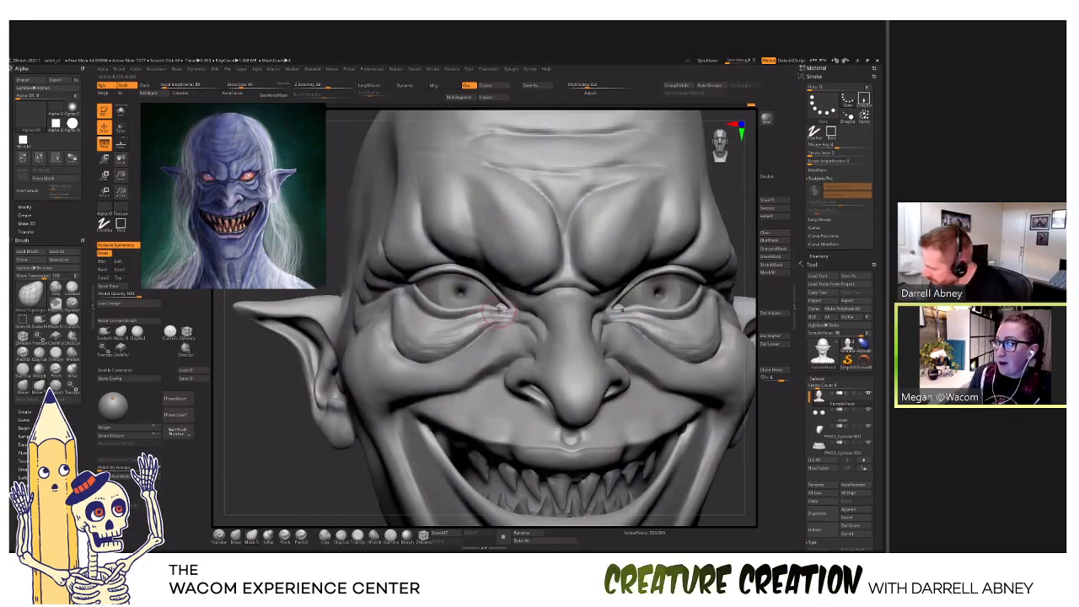
# Lower the head's subdivision level further and reshape the eyelids and eye sockets from below with the Move Topological brush.
pyautogui.hotkey('shift', 'd')
pyautogui.hotkey('shift', 'd')
pyautogui.press('[')
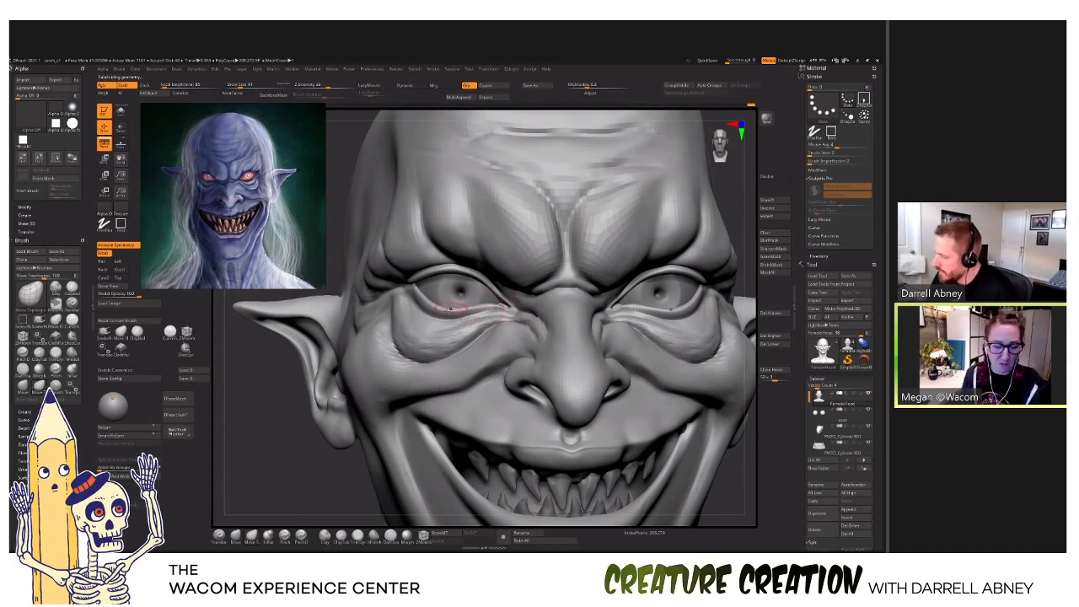
pyautogui.moveTo(478, 319)
pyautogui.mouseDown(button='right')
pyautogui.moveTo(425, 283)
pyautogui.moveTo(449, 263)
pyautogui.mouseUp(button='right')
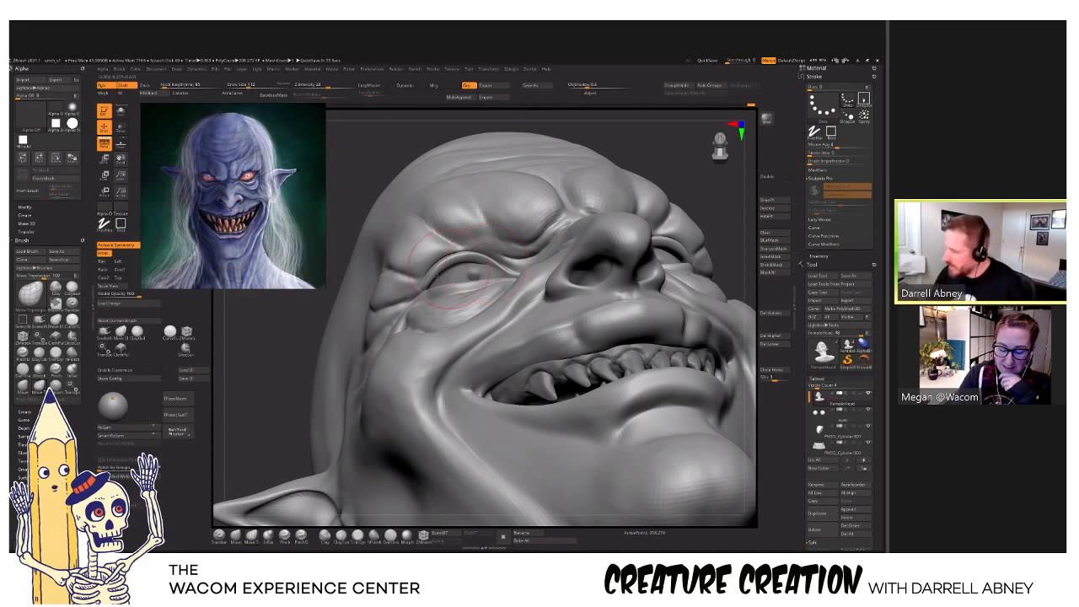
pyautogui.moveTo(432, 288)
pyautogui.mouseDown(button='right')
pyautogui.moveTo(567, 179)
pyautogui.moveTo(510, 266)
pyautogui.moveTo(485, 268)
pyautogui.moveTo(510, 281)
pyautogui.moveTo(426, 301)
pyautogui.mouseUp(button='right')
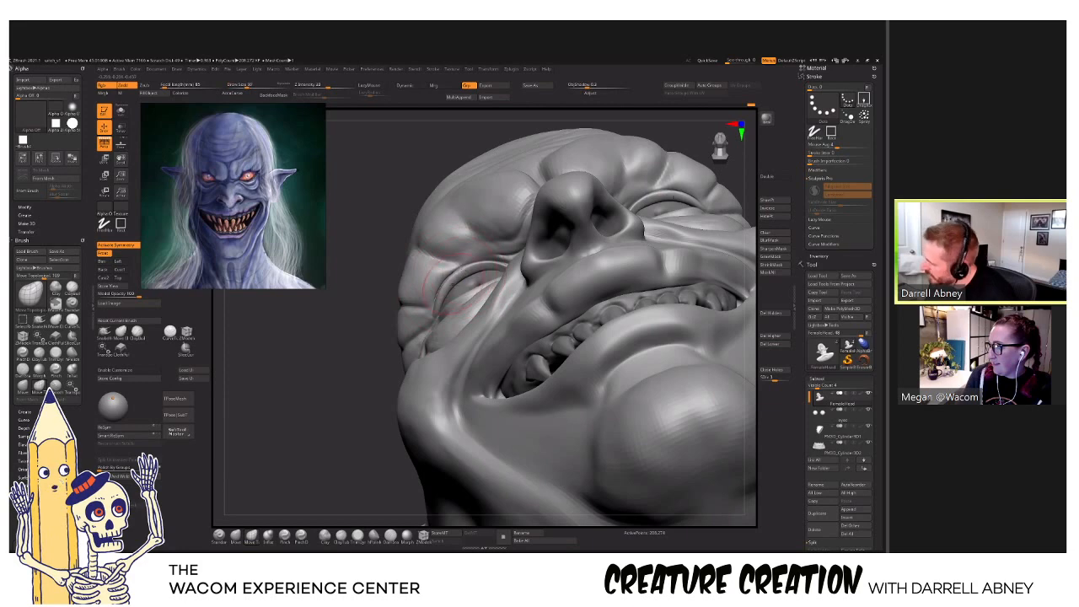
pyautogui.moveTo(460, 283)
pyautogui.mouseDown(button='right')
pyautogui.moveTo(442, 311)
pyautogui.moveTo(465, 320)
pyautogui.moveTo(489, 289)
pyautogui.mouseUp(button='right')
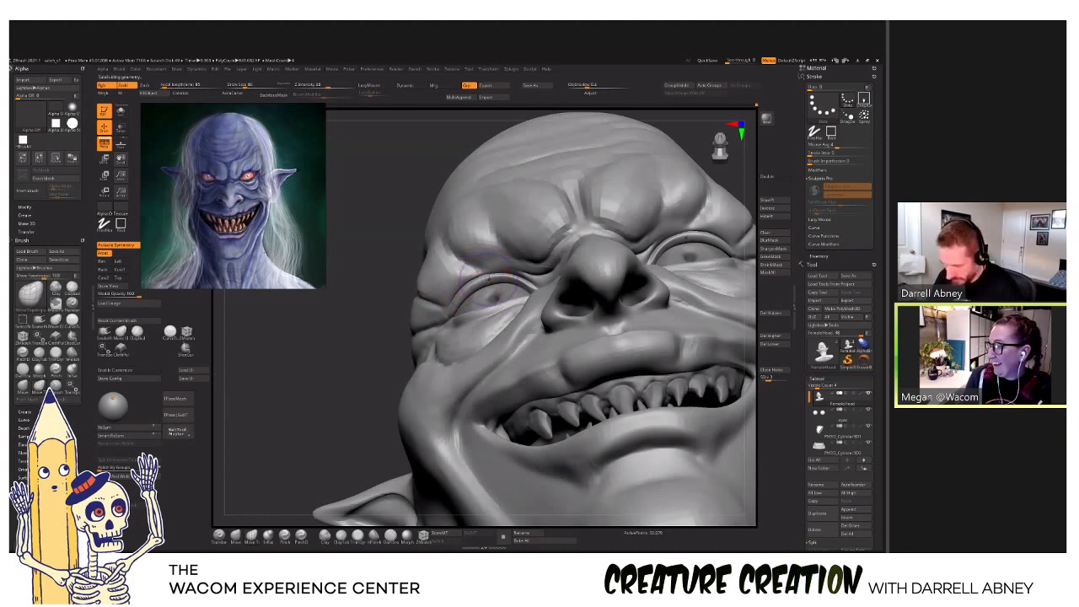
# Drop the head one more subdivision level and adjust the eyelid curvature from below and in profile with the Move Topological brush.
pyautogui.hotkey('shift', 'd')
pyautogui.moveTo(483, 263)
pyautogui.keyDown('ctrl'); pyautogui.mouseDown(button='right')
pyautogui.moveTo(459, 285)
pyautogui.moveTo(520, 288)
pyautogui.mouseUp(button='right'); pyautogui.keyUp('ctrl')
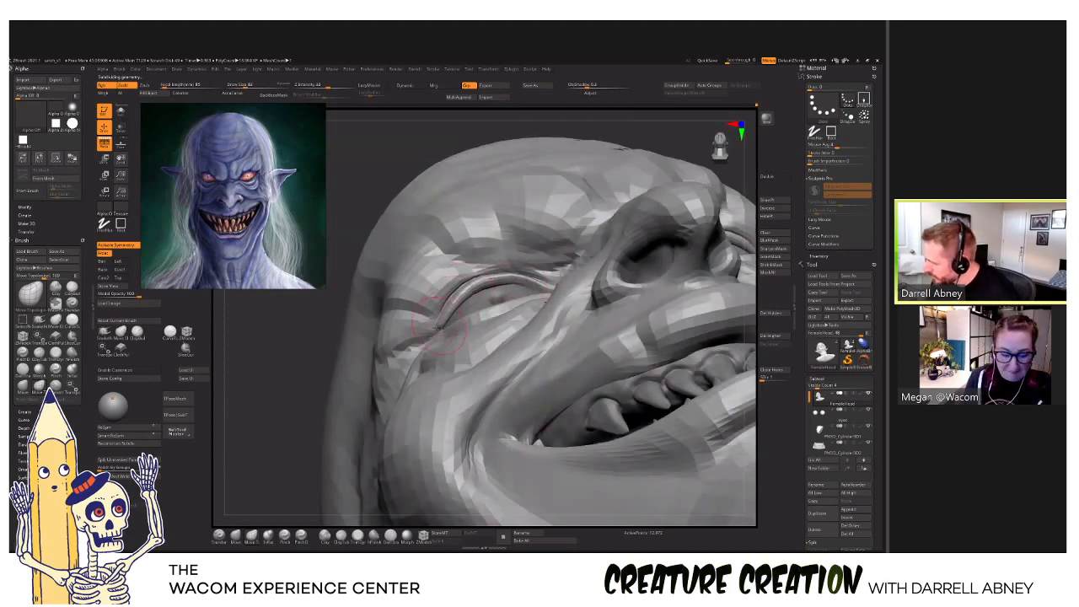
pyautogui.moveTo(442, 323); pyautogui.dragTo(446, 327, button='right')
pyautogui.moveTo(533, 284)
pyautogui.mouseDown(button='right')
pyautogui.moveTo(522, 278)
pyautogui.moveTo(539, 297)
pyautogui.moveTo(548, 291)
pyautogui.mouseUp(button='right')
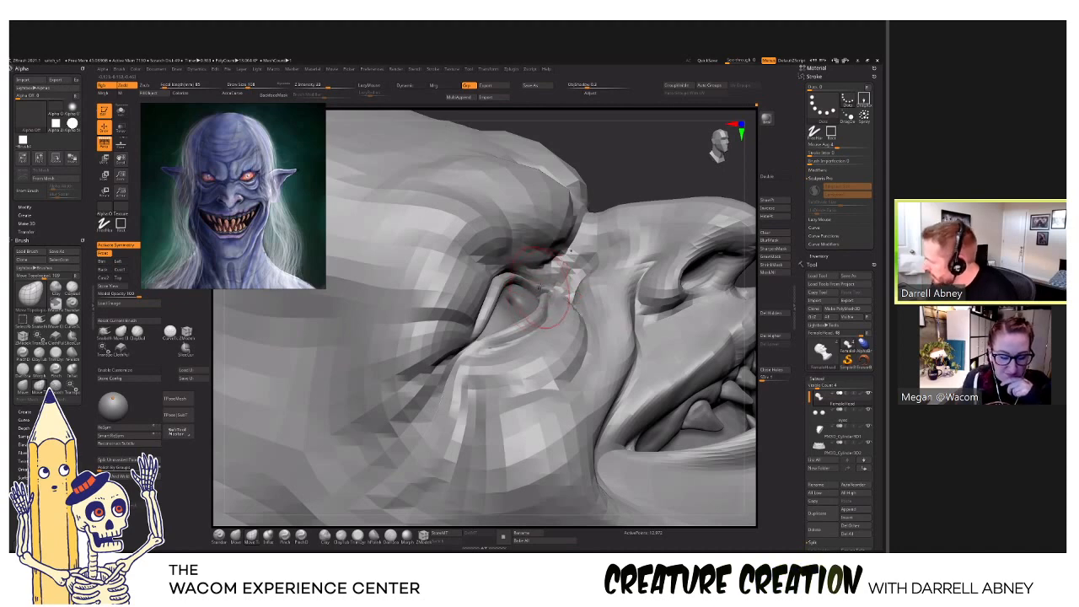
pyautogui.moveTo(540, 288)
pyautogui.mouseDown(button='right')
pyautogui.moveTo(631, 320)
pyautogui.moveTo(612, 301)
pyautogui.moveTo(600, 323)
pyautogui.moveTo(573, 335)
pyautogui.moveTo(444, 347)
pyautogui.moveTo(487, 333)
pyautogui.moveTo(493, 310)
pyautogui.mouseUp(button='right')
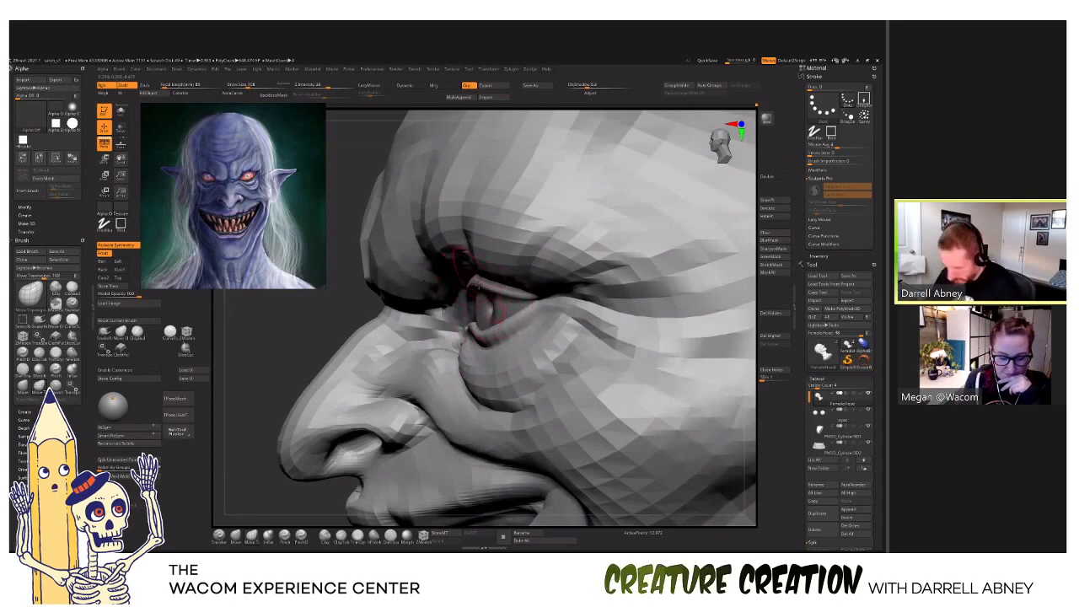
pyautogui.moveTo(455, 260)
pyautogui.mouseDown(button='right')
pyautogui.moveTo(494, 281)
pyautogui.moveTo(498, 299)
pyautogui.mouseUp(button='right')
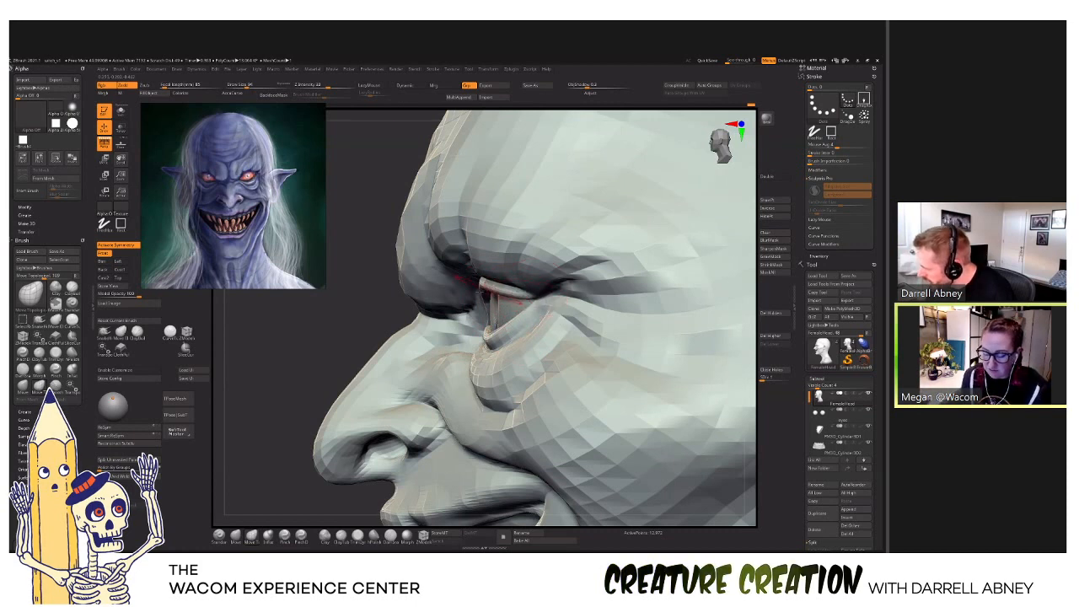
pyautogui.press('s')
pyautogui.moveTo(481, 293); pyautogui.dragTo(484, 291)
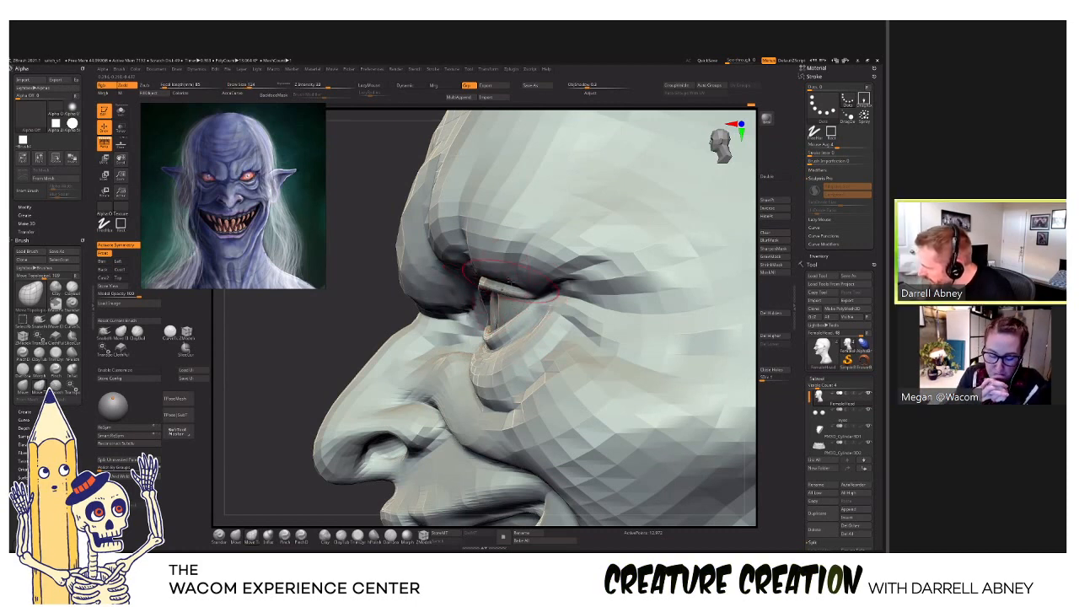
# Reshape the mouth corners and lips at low subdivision from the side, below and above with the Move Topological brush.
pyautogui.moveTo(540, 289)
pyautogui.keyDown('ctrl'); pyautogui.mouseDown(button='right')
pyautogui.moveTo(542, 253)
pyautogui.moveTo(550, 289)
pyautogui.moveTo(571, 290)
pyautogui.moveTo(581, 419)
pyautogui.moveTo(595, 436)
pyautogui.moveTo(607, 438)
pyautogui.moveTo(605, 384)
pyautogui.moveTo(649, 388)
pyautogui.moveTo(674, 366)
pyautogui.moveTo(644, 392)
pyautogui.moveTo(524, 382)
pyautogui.mouseUp(button='right'); pyautogui.keyUp('ctrl')
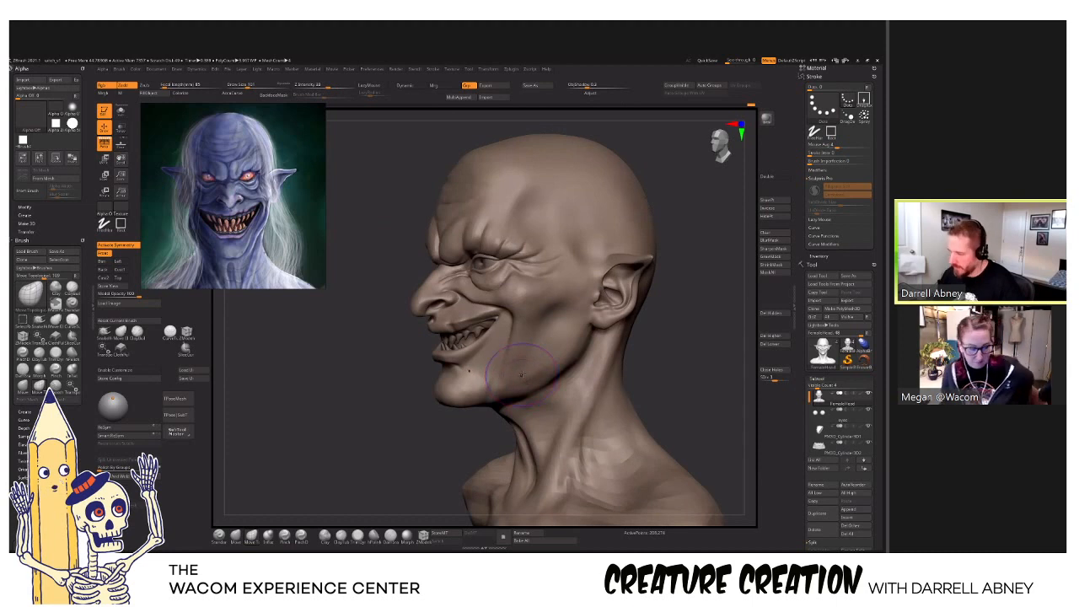
pyautogui.keyDown('ctrl'); pyautogui.moveTo(524, 371); pyautogui.dragTo(529, 402, button='right'); pyautogui.keyUp('ctrl')
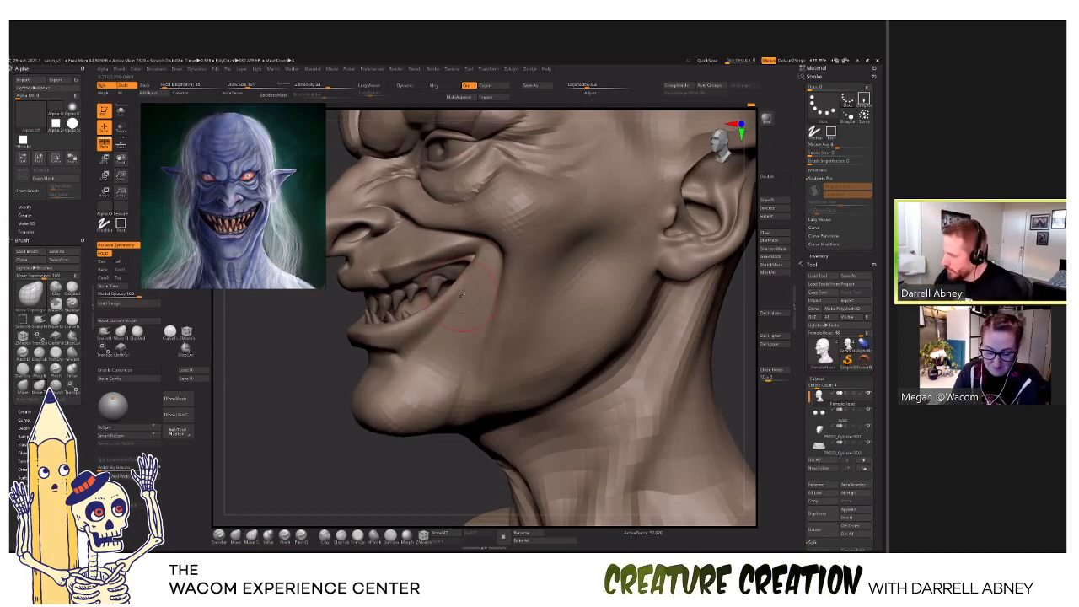
pyautogui.moveTo(460, 294)
pyautogui.mouseDown(button='right')
pyautogui.moveTo(500, 332)
pyautogui.moveTo(492, 289)
pyautogui.mouseUp(button='right')
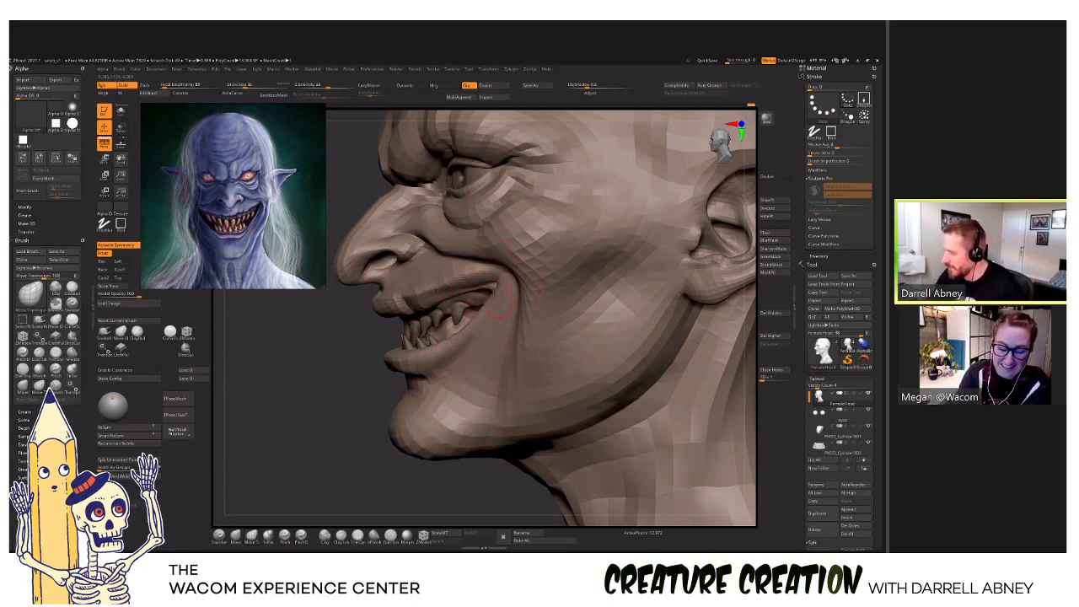
pyautogui.moveTo(497, 287)
pyautogui.mouseDown(button='right')
pyautogui.moveTo(506, 400)
pyautogui.moveTo(452, 403)
pyautogui.moveTo(465, 385)
pyautogui.mouseUp(button='right')
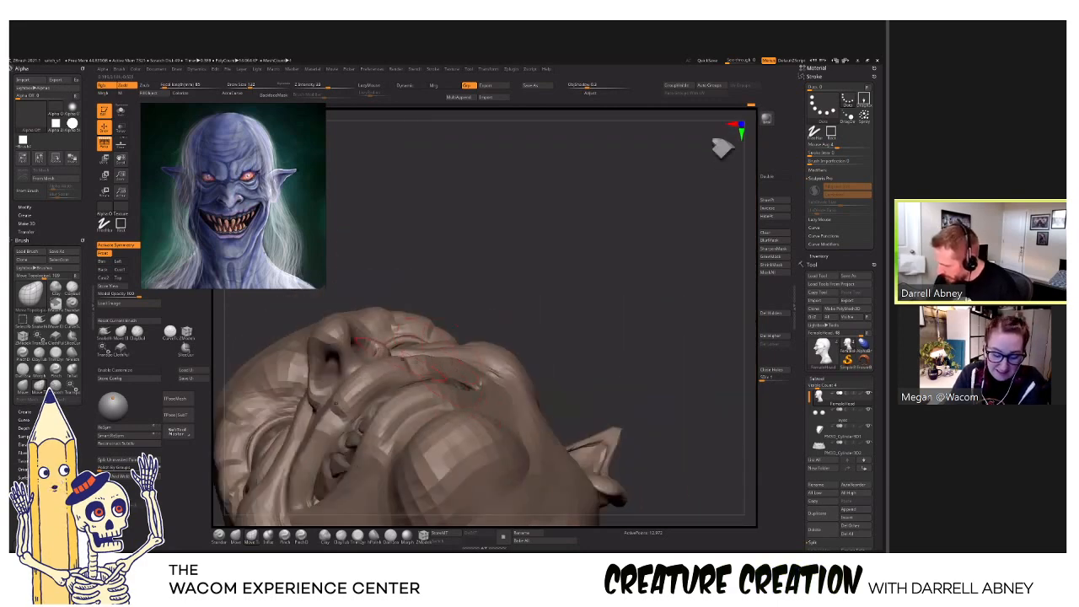
pyautogui.moveTo(379, 354)
pyautogui.mouseDown()
pyautogui.moveTo(489, 320)
pyautogui.moveTo(421, 422)
pyautogui.moveTo(428, 390)
pyautogui.moveTo(448, 381)
pyautogui.moveTo(415, 394)
pyautogui.mouseUp()
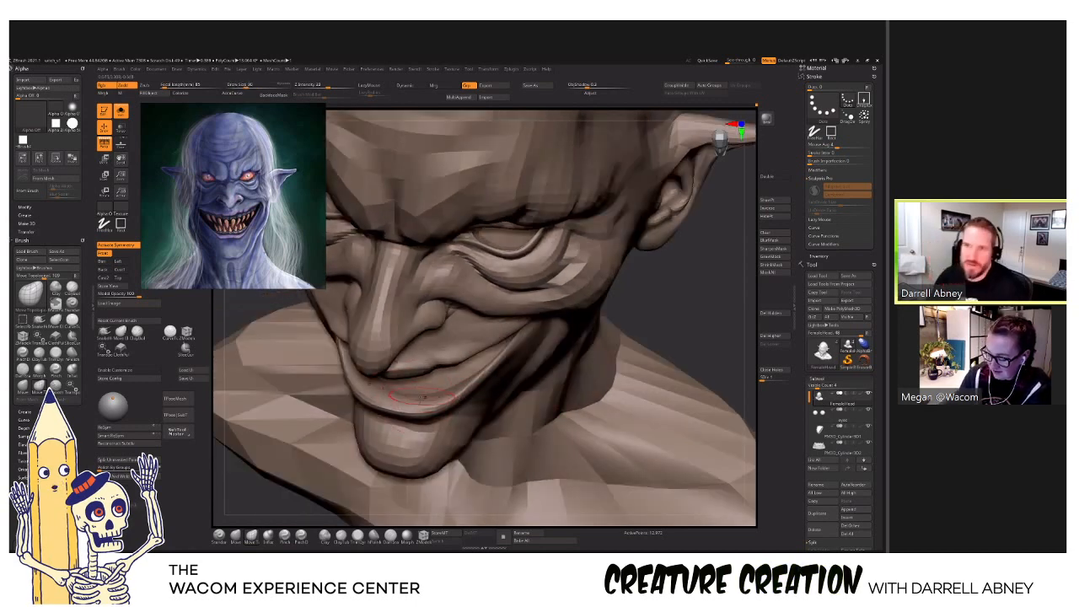
pyautogui.moveTo(421, 396); pyautogui.dragTo(426, 394)
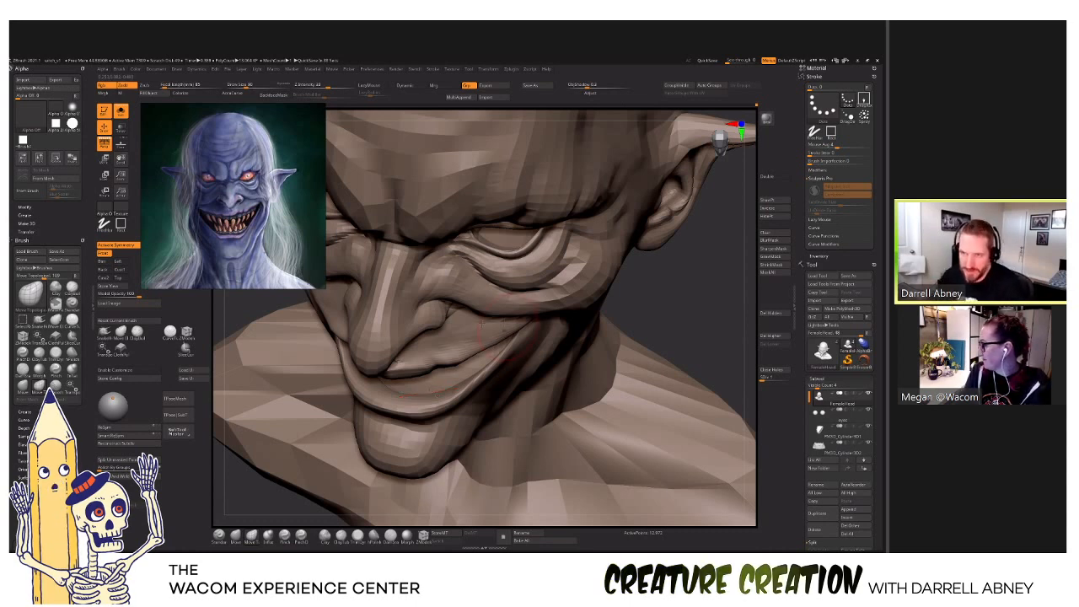
pyautogui.moveTo(438, 395)
pyautogui.mouseDown(button='right')
pyautogui.moveTo(420, 407)
pyautogui.moveTo(433, 401)
pyautogui.mouseUp(button='right')
# Raise the head one subdivision level and refine the curve of the lower lip with the teeth hidden.
pyautogui.press('d')
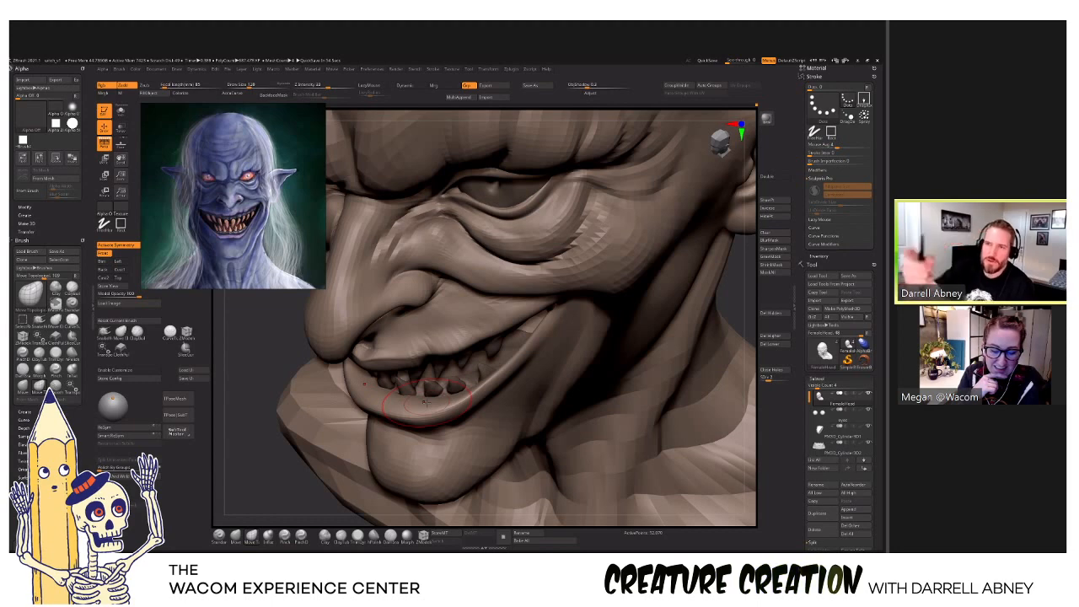
pyautogui.moveTo(422, 411)
pyautogui.mouseDown(button='right')
pyautogui.moveTo(395, 389)
pyautogui.moveTo(482, 389)
pyautogui.moveTo(431, 386)
pyautogui.moveTo(409, 357)
pyautogui.mouseUp(button='right')
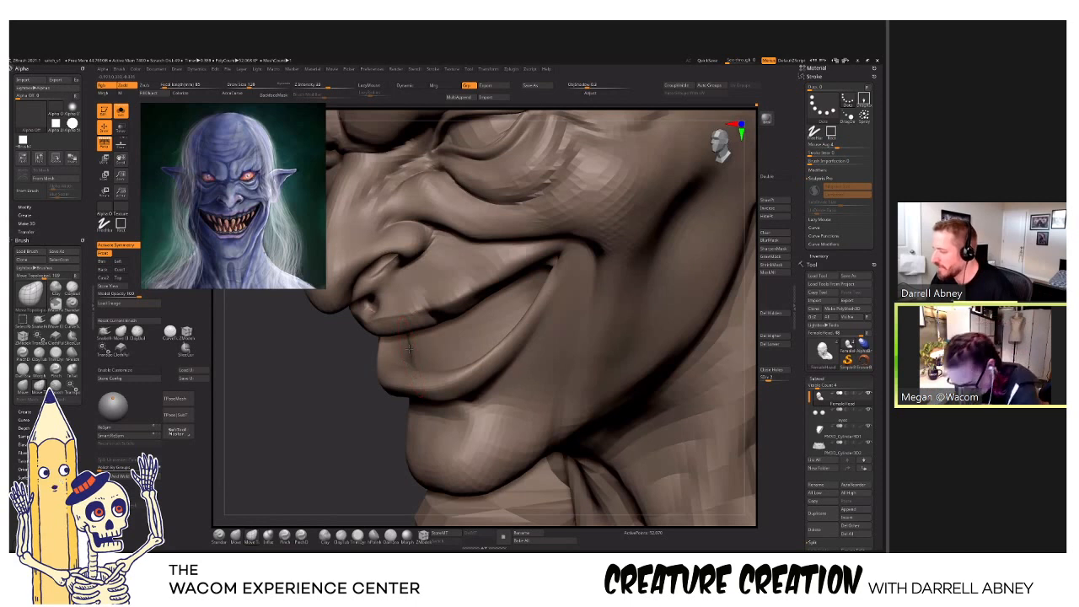
pyautogui.moveTo(411, 352); pyautogui.dragTo(403, 334, button='right')
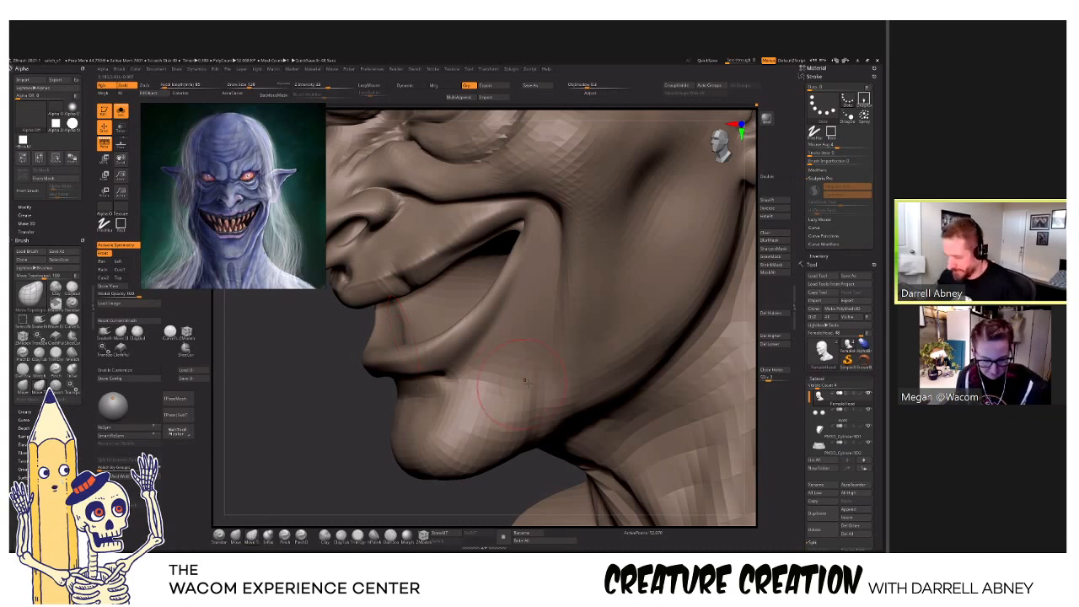
pyautogui.moveTo(527, 384); pyautogui.dragTo(643, 373, button='right')
pyautogui.moveTo(472, 316)
pyautogui.mouseDown(button='right')
pyautogui.moveTo(504, 363)
pyautogui.moveTo(525, 296)
pyautogui.moveTo(481, 304)
pyautogui.mouseUp(button='right')
# Adjust the lower eyelids and inner eye corners from the front and slightly below with a small Move Topological brush.
pyautogui.moveTo(567, 278)
pyautogui.keyDown('ctrl'); pyautogui.mouseDown(button='right')
pyautogui.moveTo(584, 355)
pyautogui.moveTo(575, 361)
pyautogui.moveTo(605, 356)
pyautogui.moveTo(578, 308)
pyautogui.mouseUp(button='right'); pyautogui.keyUp('ctrl')
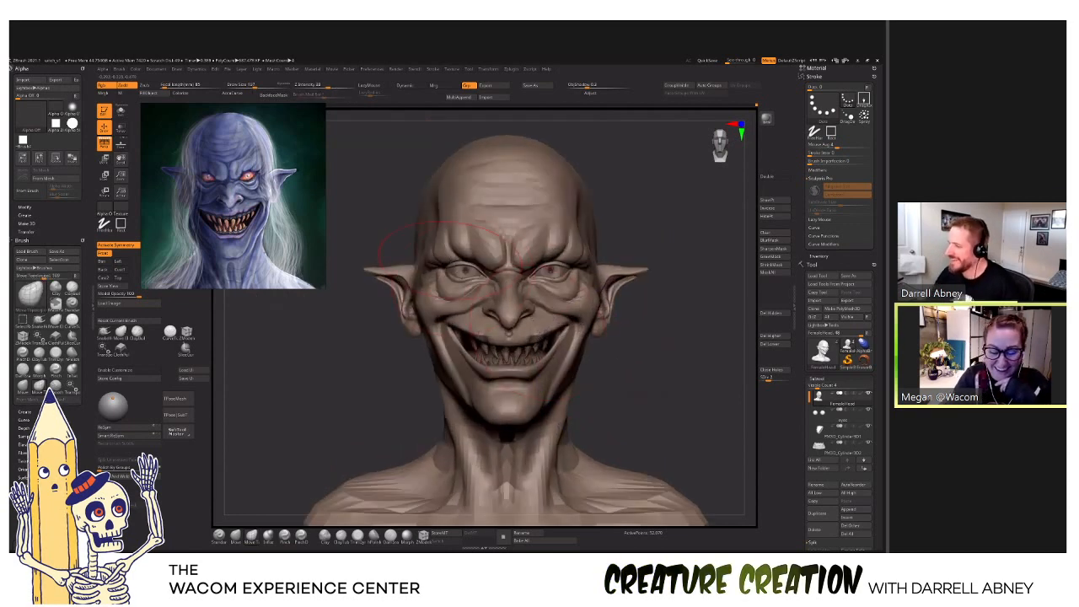
pyautogui.keyDown('ctrl'); pyautogui.moveTo(458, 281); pyautogui.dragTo(456, 272, button='right'); pyautogui.keyUp('ctrl')
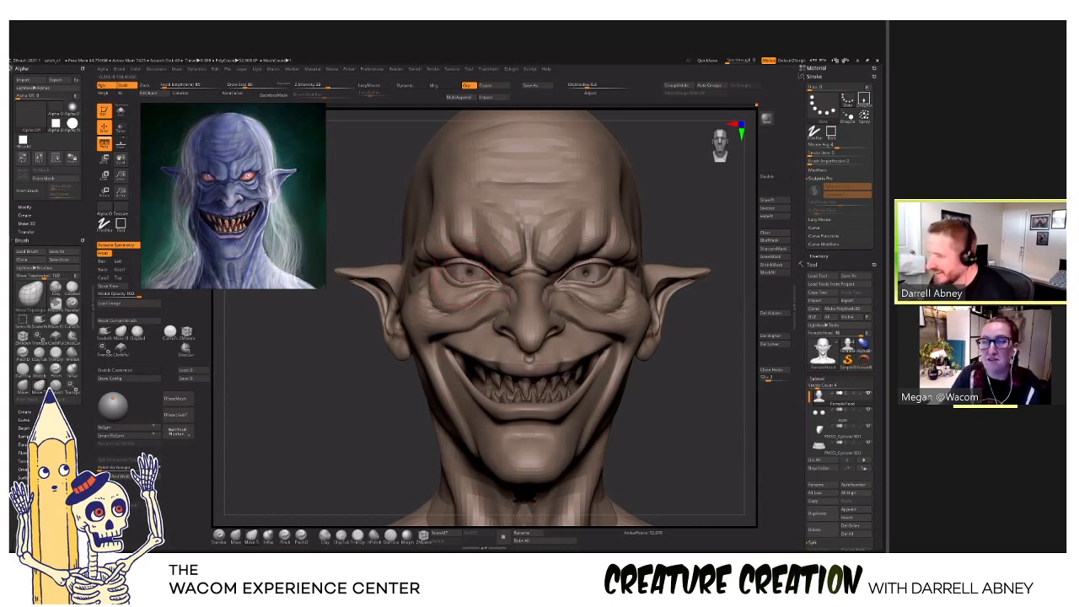
pyautogui.press('shift')
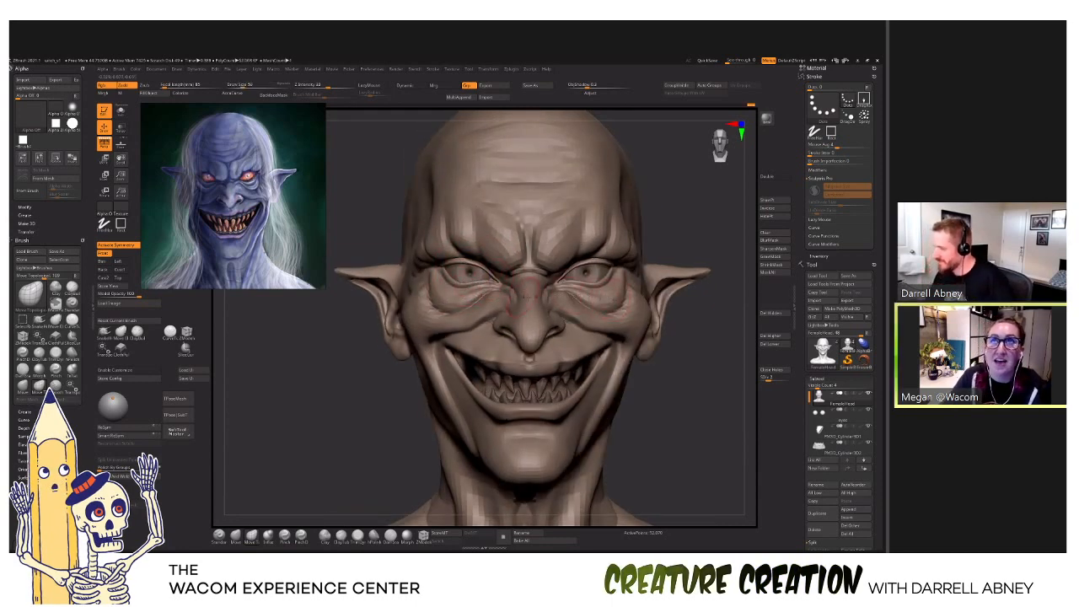
pyautogui.moveTo(464, 286); pyautogui.dragTo(474, 287, button='right')
pyautogui.press('[')
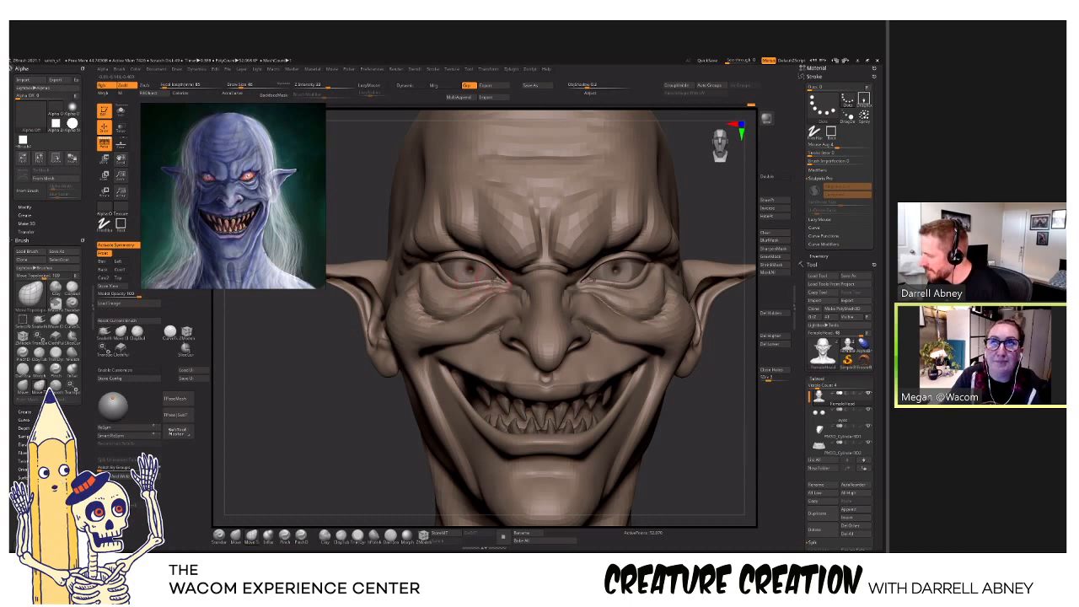
pyautogui.keyDown('ctrl'); pyautogui.moveTo(492, 286); pyautogui.dragTo(495, 290, button='right'); pyautogui.keyUp('ctrl')
pyautogui.press('s')
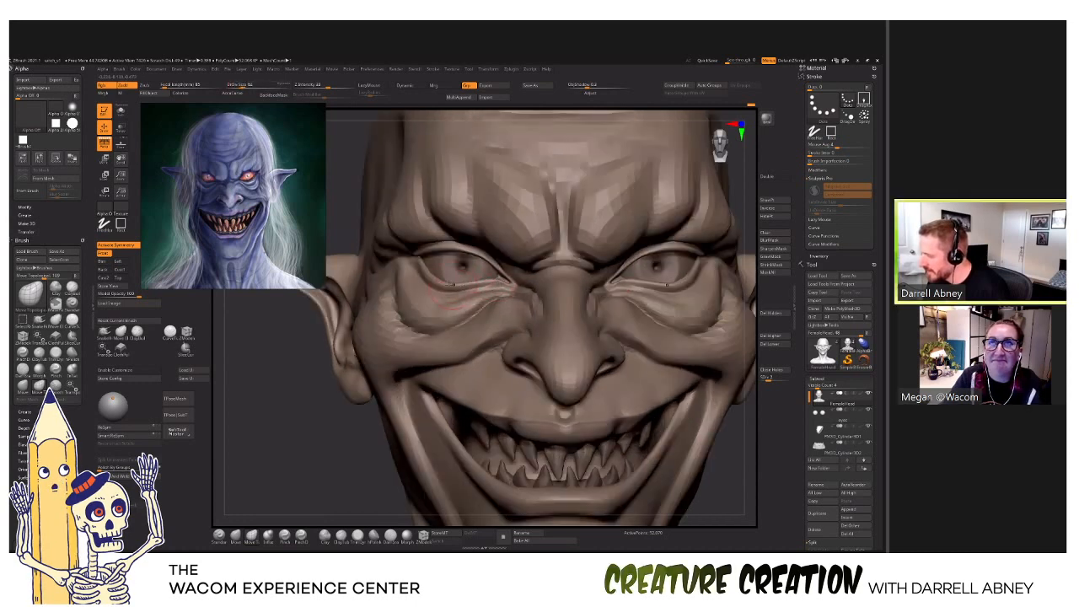
pyautogui.moveTo(447, 287); pyautogui.dragTo(450, 289)
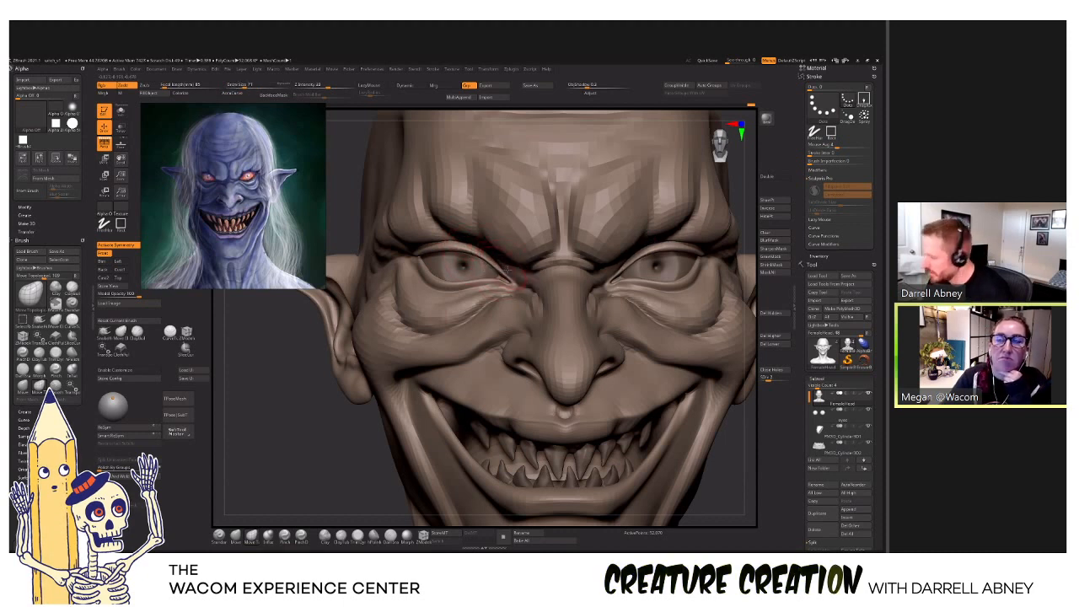
pyautogui.moveTo(504, 262); pyautogui.dragTo(490, 256, button='right')
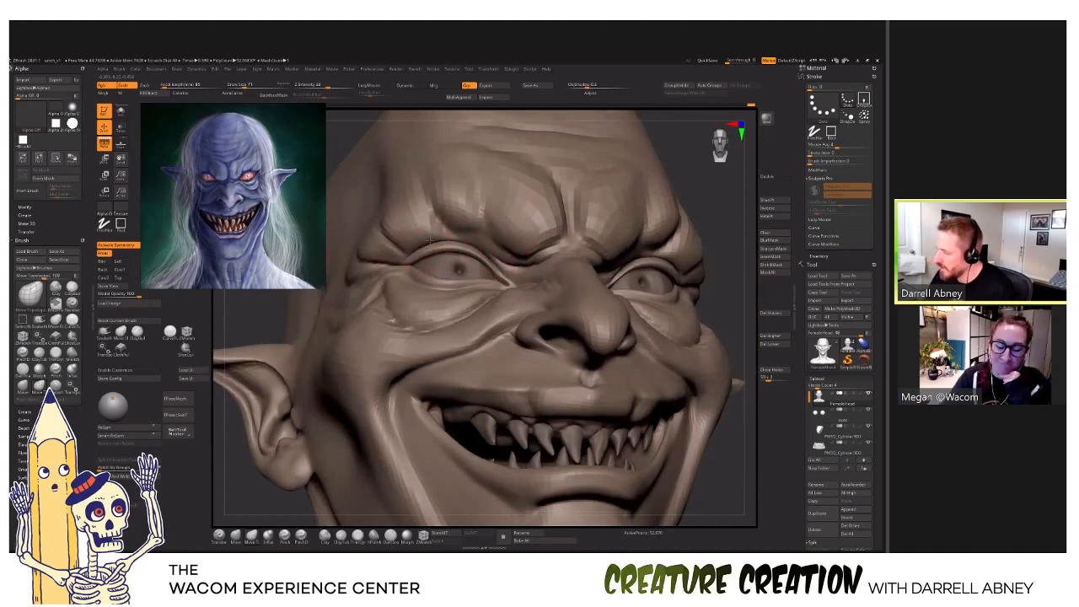
pyautogui.moveTo(414, 250)
pyautogui.mouseDown(button='right')
pyautogui.moveTo(457, 266)
pyautogui.moveTo(414, 262)
pyautogui.moveTo(465, 257)
pyautogui.moveTo(410, 285)
pyautogui.mouseUp(button='right')
# Raise the head's subdivision level and build up the eye bags and upper cheek folds with the ClayBuildup brush.
pyautogui.moveTo(527, 380)
pyautogui.keyDown('ctrl'); pyautogui.mouseDown(button='right')
pyautogui.moveTo(538, 347)
pyautogui.moveTo(589, 381)
pyautogui.moveTo(578, 382)
pyautogui.mouseUp(button='right'); pyautogui.keyUp('ctrl')
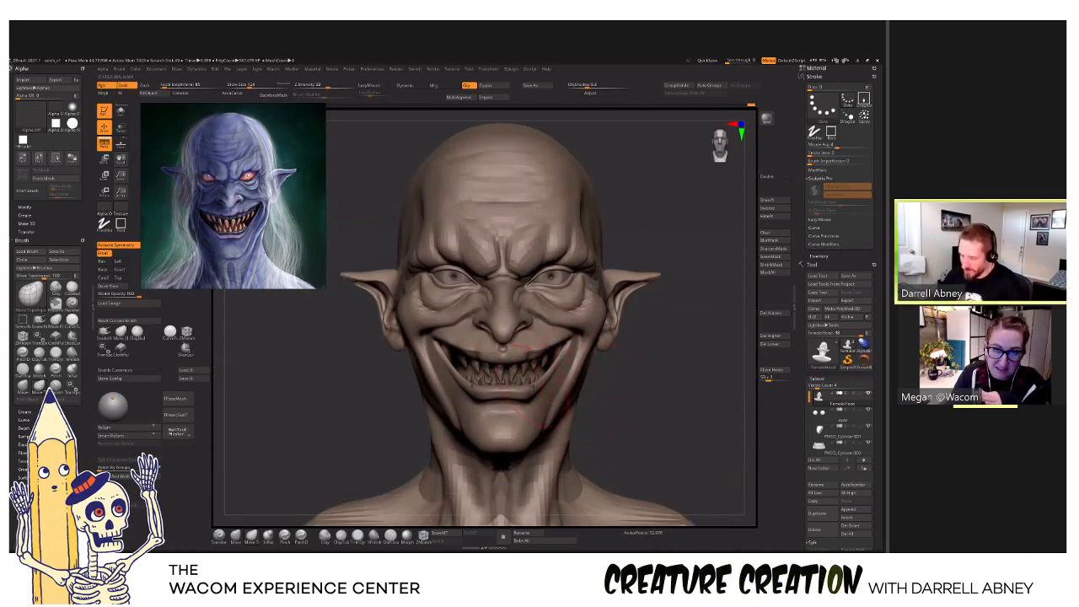
pyautogui.moveTo(506, 291)
pyautogui.keyDown('ctrl'); pyautogui.mouseDown(button='right')
pyautogui.moveTo(468, 313)
pyautogui.moveTo(451, 294)
pyautogui.mouseUp(button='right'); pyautogui.keyUp('ctrl')
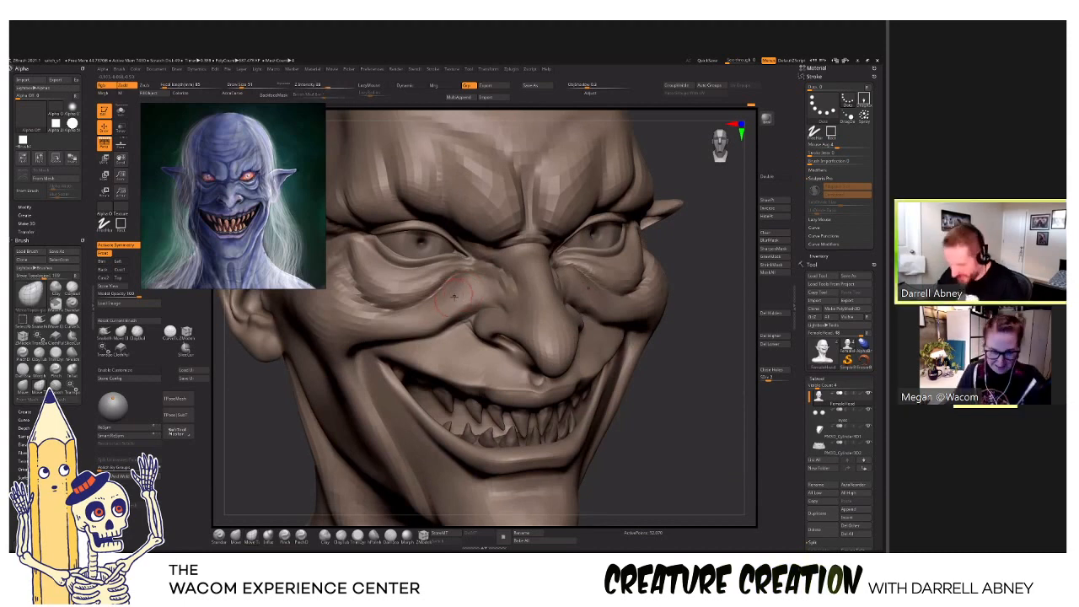
pyautogui.press('d')
pyautogui.moveTo(469, 286); pyautogui.dragTo(510, 287, button='right')
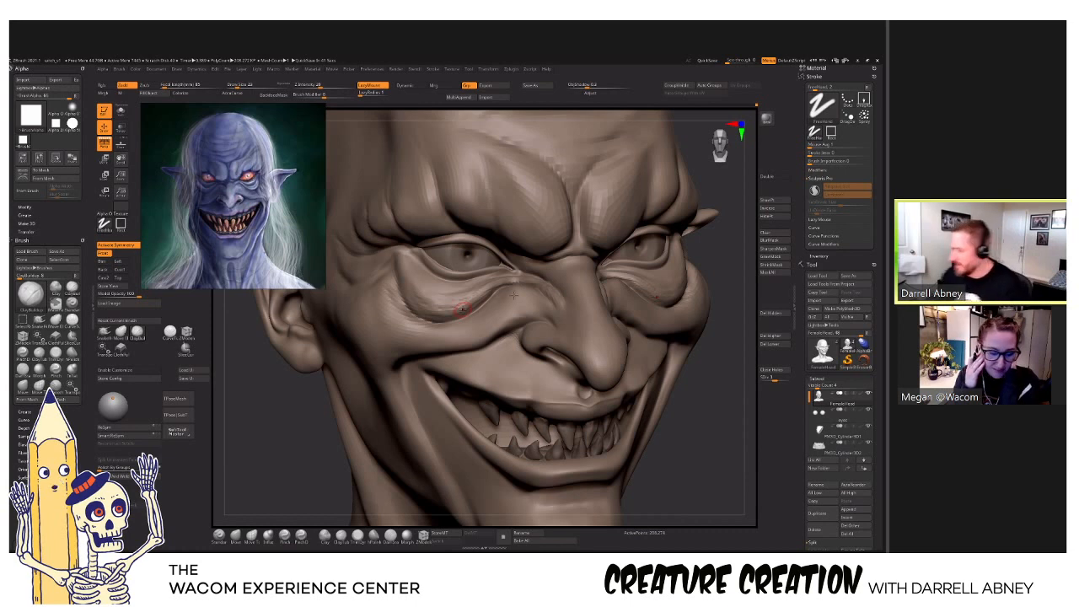
pyautogui.moveTo(545, 286); pyautogui.dragTo(525, 282, button='right')
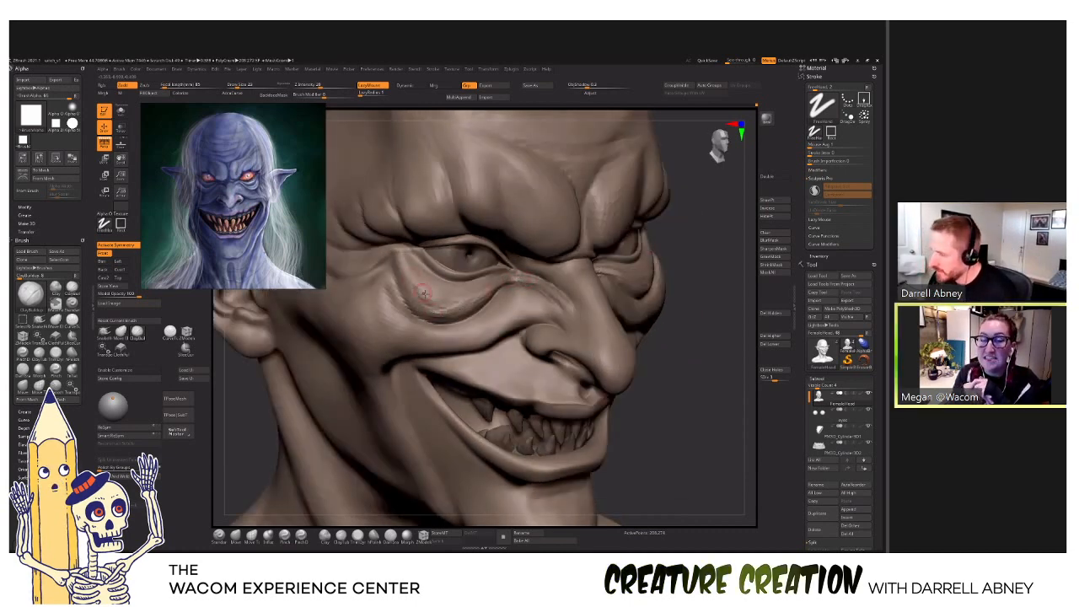
pyautogui.moveTo(553, 305); pyautogui.dragTo(523, 315, button='right')
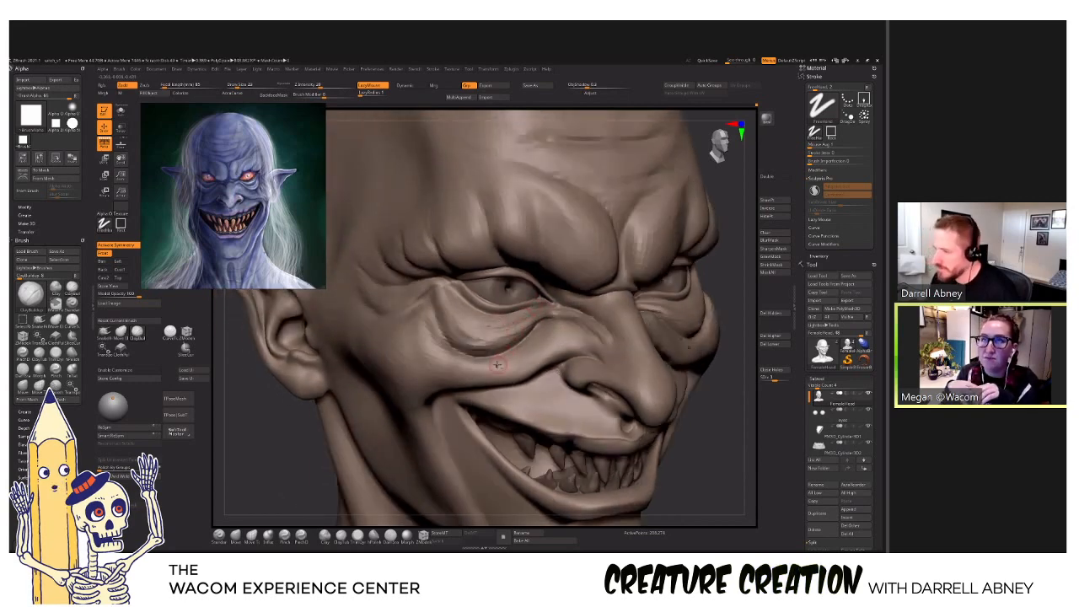
pyautogui.moveTo(497, 365)
pyautogui.mouseDown(button='right')
pyautogui.moveTo(548, 361)
pyautogui.moveTo(522, 352)
pyautogui.mouseUp(button='right')
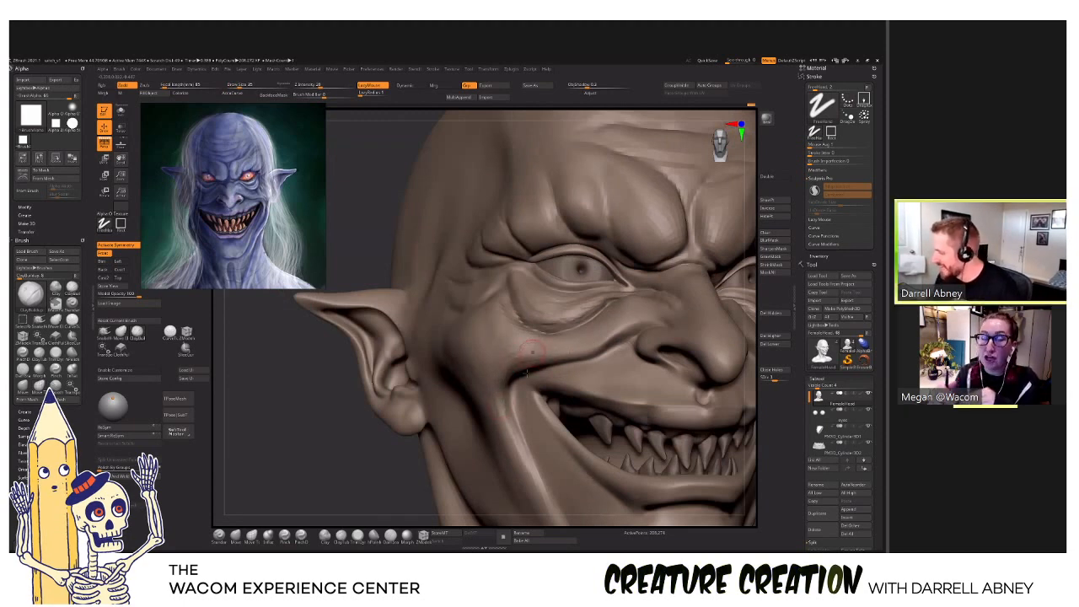
pyautogui.moveTo(593, 335); pyautogui.dragTo(589, 340, button='right')
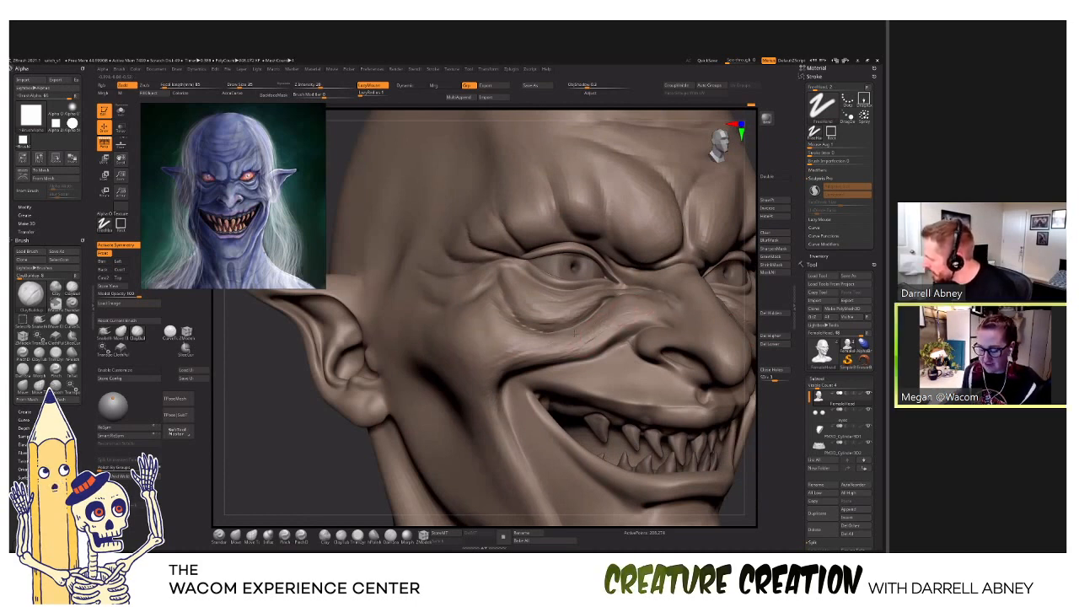
pyautogui.moveTo(622, 312); pyautogui.dragTo(607, 326, button='right')
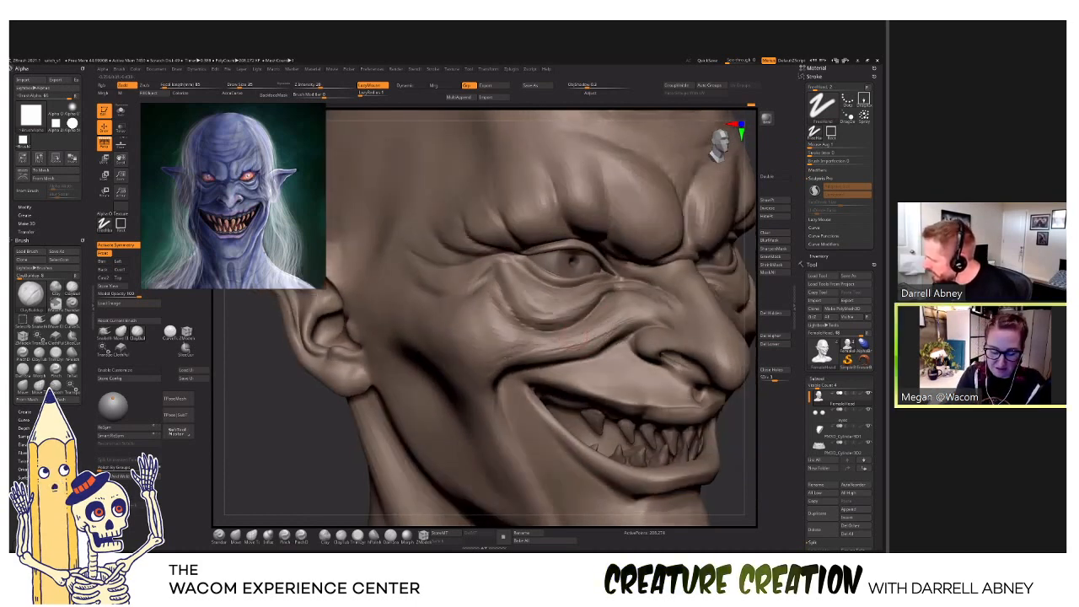
# Build up the wrinkles between the outer eye corners and temples with ClayBuildup and smooth them.
pyautogui.moveTo(487, 364)
pyautogui.mouseDown(button='right')
pyautogui.moveTo(498, 328)
pyautogui.moveTo(459, 301)
pyautogui.mouseUp(button='right')
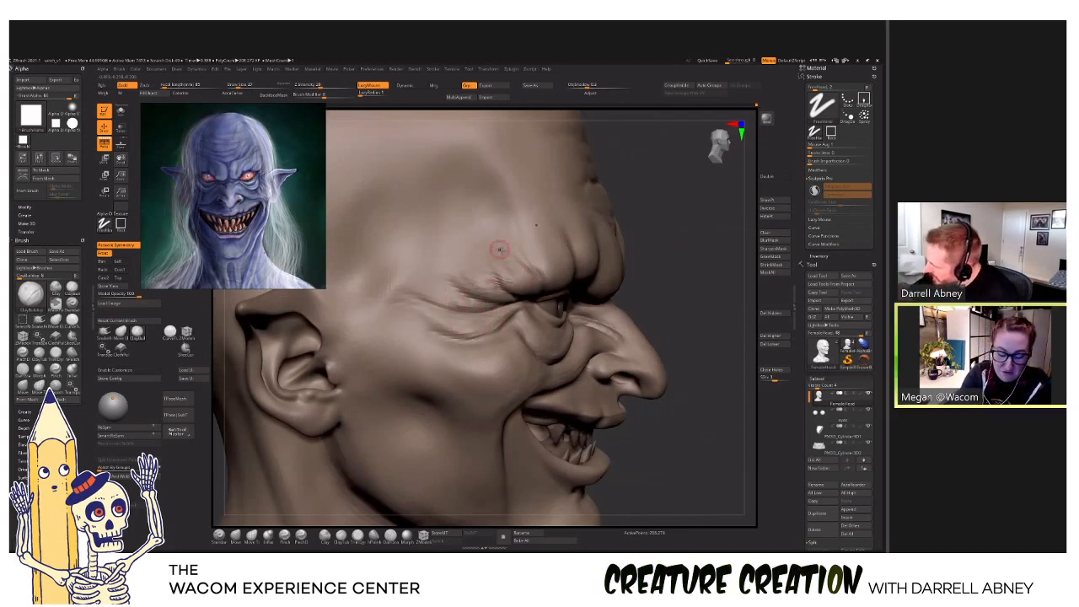
pyautogui.moveTo(499, 248); pyautogui.dragTo(515, 275, button='right')
pyautogui.keyDown('ctrl'); pyautogui.moveTo(529, 332); pyautogui.dragTo(557, 332, button='right'); pyautogui.keyUp('ctrl')
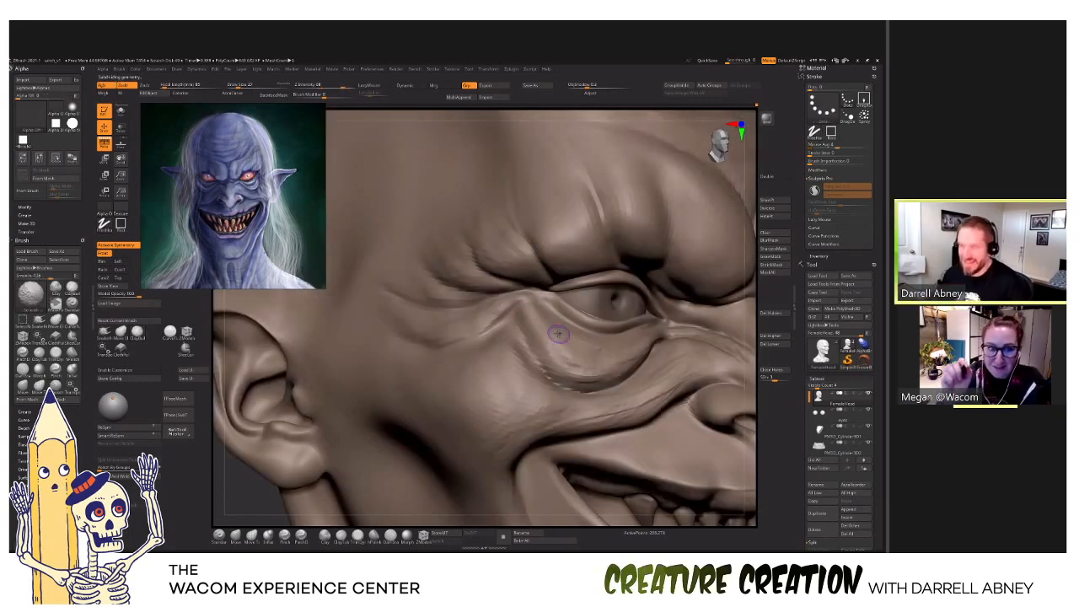
# Adjust the outer eye corners and lower eyelids from below and the front at a low subdivision level with Move Topological.
pyautogui.keyDown('ctrl'); pyautogui.moveTo(556, 334); pyautogui.dragTo(533, 316, button='right'); pyautogui.keyUp('ctrl')
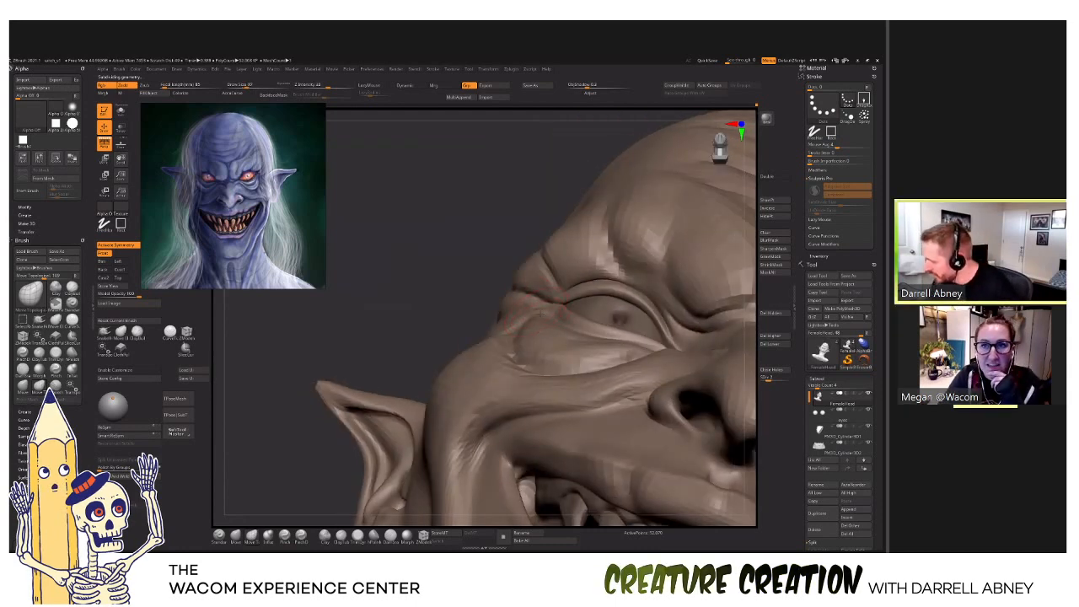
pyautogui.moveTo(537, 315); pyautogui.dragTo(544, 300)
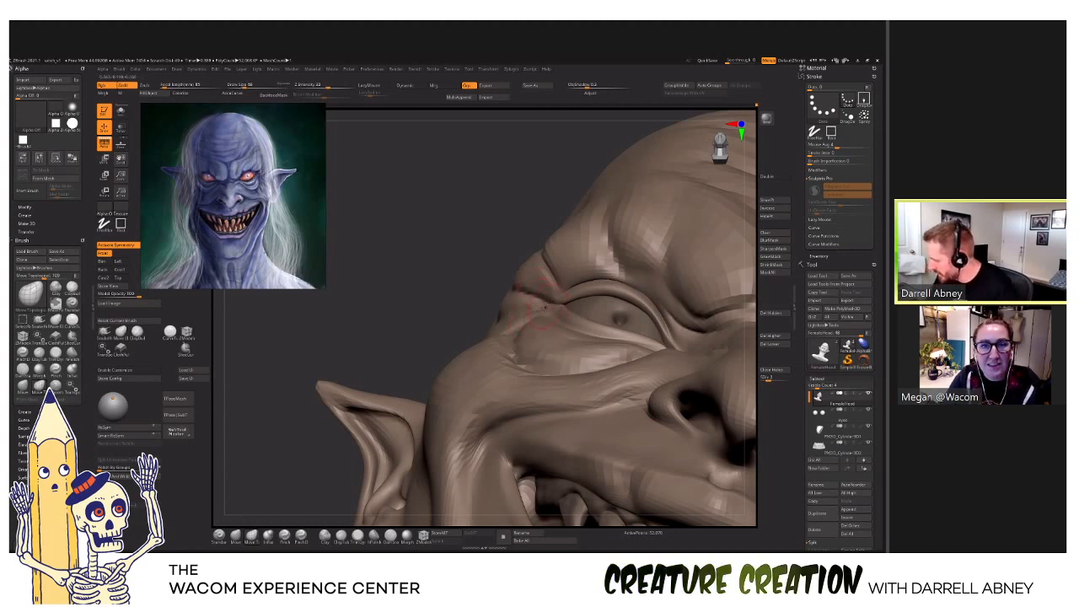
pyautogui.moveTo(540, 299); pyautogui.dragTo(516, 297, button='right')
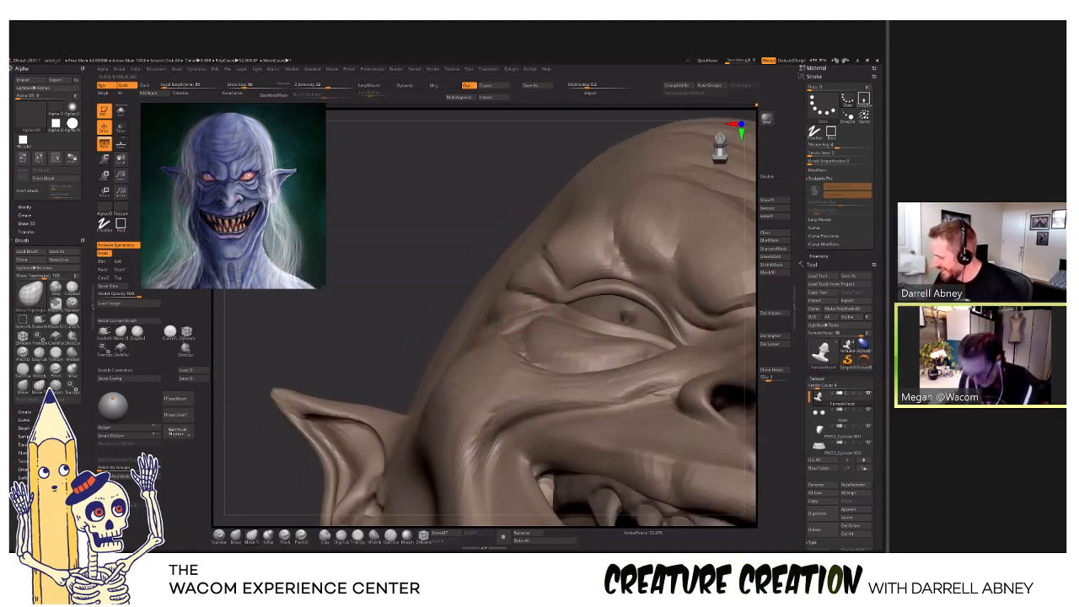
pyautogui.moveTo(515, 326)
pyautogui.mouseDown(button='right')
pyautogui.moveTo(504, 368)
pyautogui.moveTo(549, 326)
pyautogui.moveTo(544, 376)
pyautogui.moveTo(558, 314)
pyautogui.moveTo(586, 384)
pyautogui.moveTo(601, 385)
pyautogui.moveTo(516, 339)
pyautogui.mouseUp(button='right')
pyautogui.moveTo(575, 368)
pyautogui.mouseDown(button='right')
pyautogui.moveTo(463, 390)
pyautogui.moveTo(441, 340)
pyautogui.mouseUp(button='right')
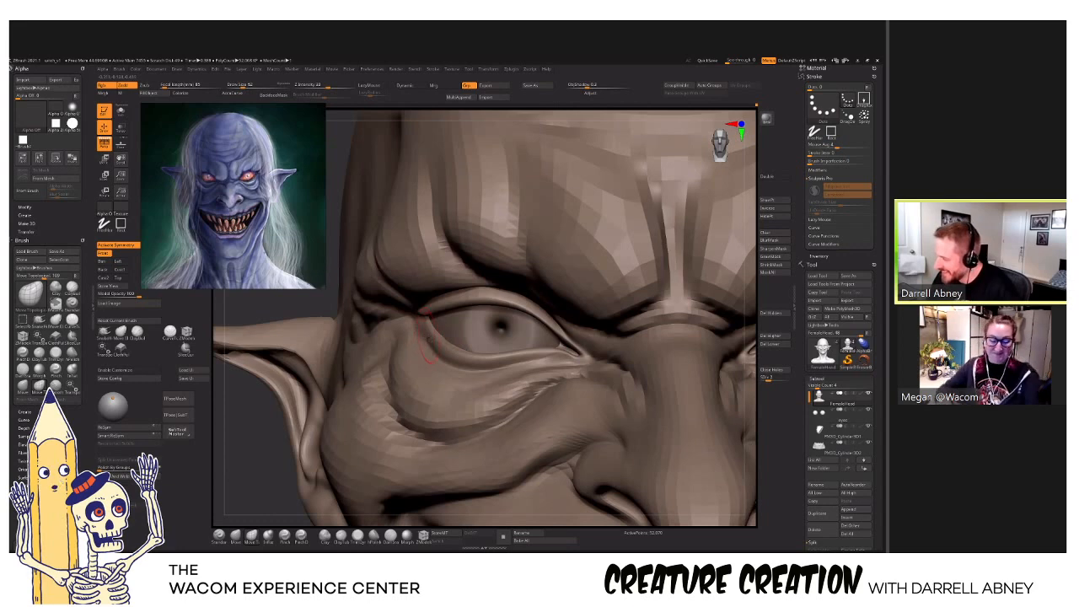
pyautogui.moveTo(441, 341)
pyautogui.mouseDown(button='right')
pyautogui.moveTo(432, 334)
pyautogui.moveTo(450, 346)
pyautogui.moveTo(445, 334)
pyautogui.moveTo(617, 327)
pyautogui.moveTo(618, 347)
pyautogui.moveTo(620, 319)
pyautogui.moveTo(634, 325)
pyautogui.moveTo(621, 338)
pyautogui.moveTo(533, 285)
pyautogui.moveTo(552, 289)
pyautogui.mouseUp(button='right')
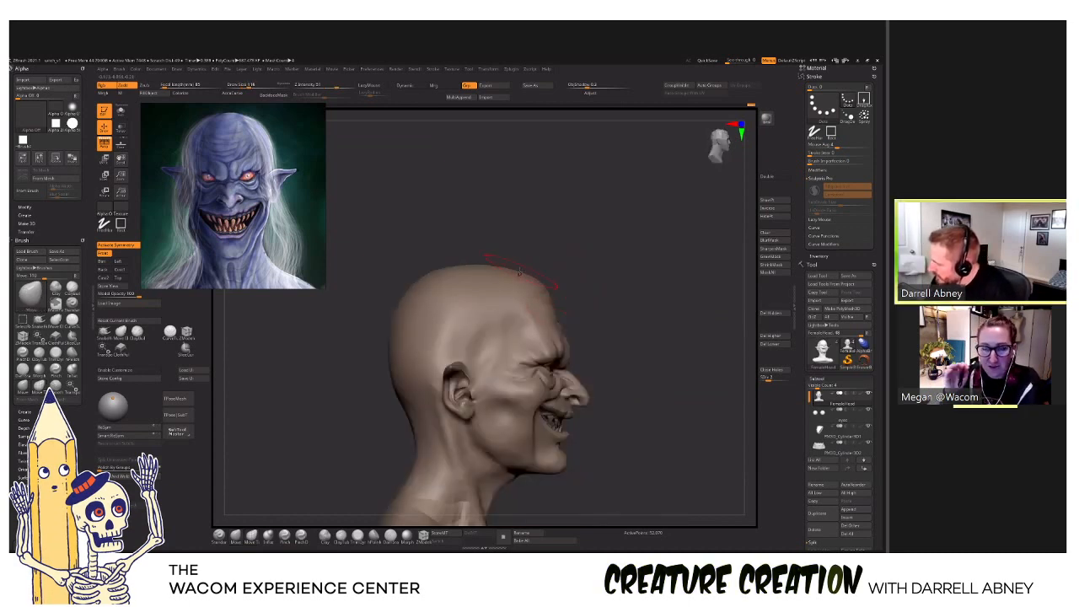
# Reshape the skull's profile in side view and the temples in front view with large Move and Move Topological brushes.
pyautogui.moveTo(523, 304)
pyautogui.mouseDown(button='right')
pyautogui.moveTo(517, 278)
pyautogui.moveTo(595, 312)
pyautogui.moveTo(590, 325)
pyautogui.moveTo(582, 305)
pyautogui.moveTo(413, 329)
pyautogui.moveTo(465, 338)
pyautogui.mouseUp(button='right')
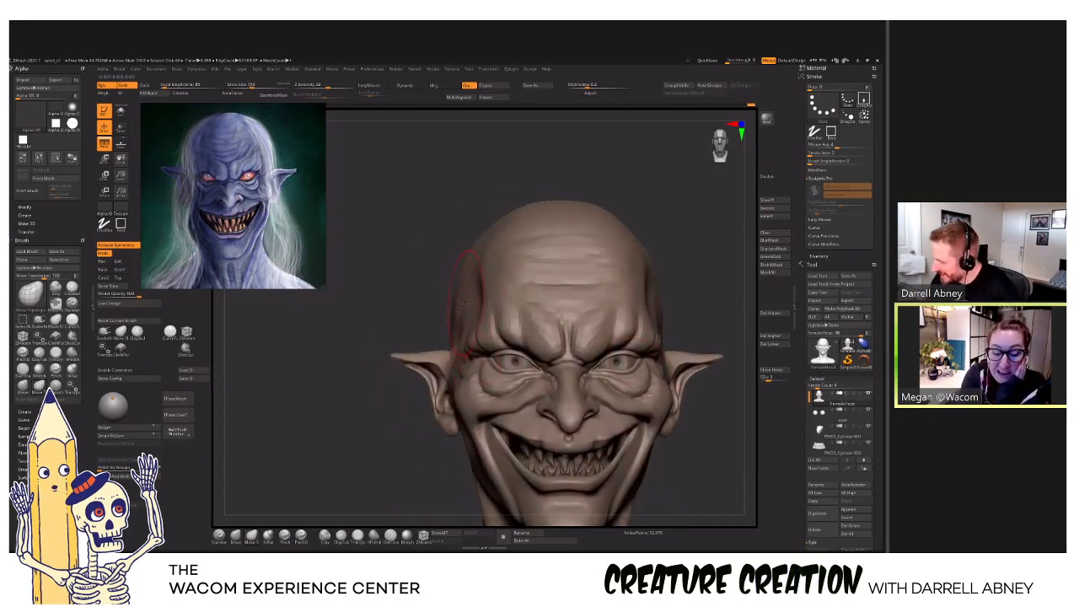
pyautogui.press('[')
pyautogui.press('[')
pyautogui.press('[')
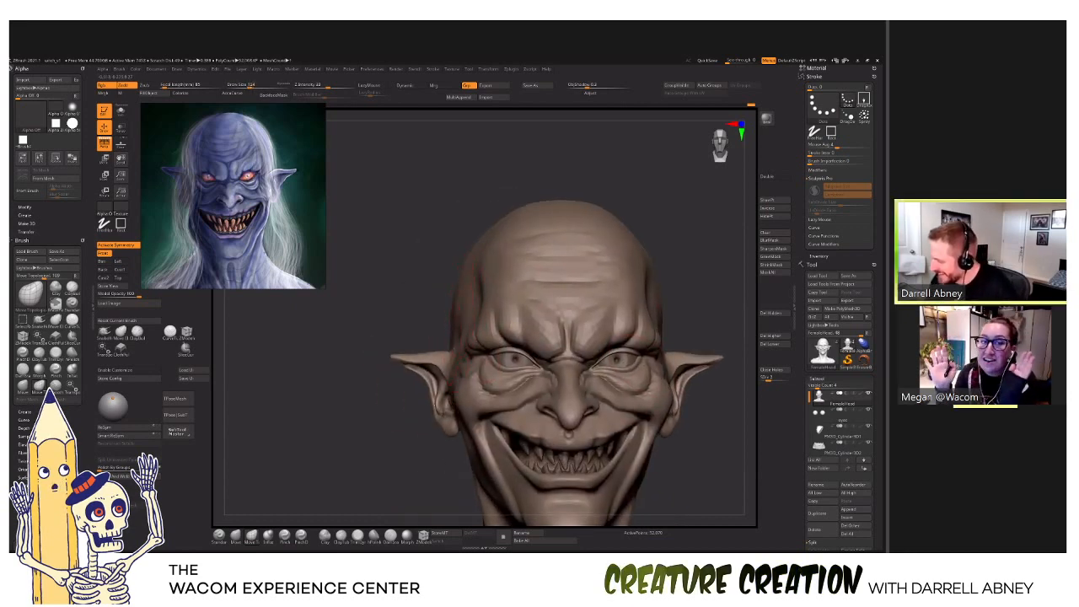
pyautogui.moveTo(454, 358)
pyautogui.mouseDown(button='right')
pyautogui.moveTo(450, 379)
pyautogui.moveTo(447, 345)
pyautogui.moveTo(472, 353)
pyautogui.mouseUp(button='right')
# Shape the area behind the ear with a smaller Move Topological brush, build it up with ClayBuildup and smooth it.
pyautogui.press('[')
pyautogui.press('[')
pyautogui.press('[')
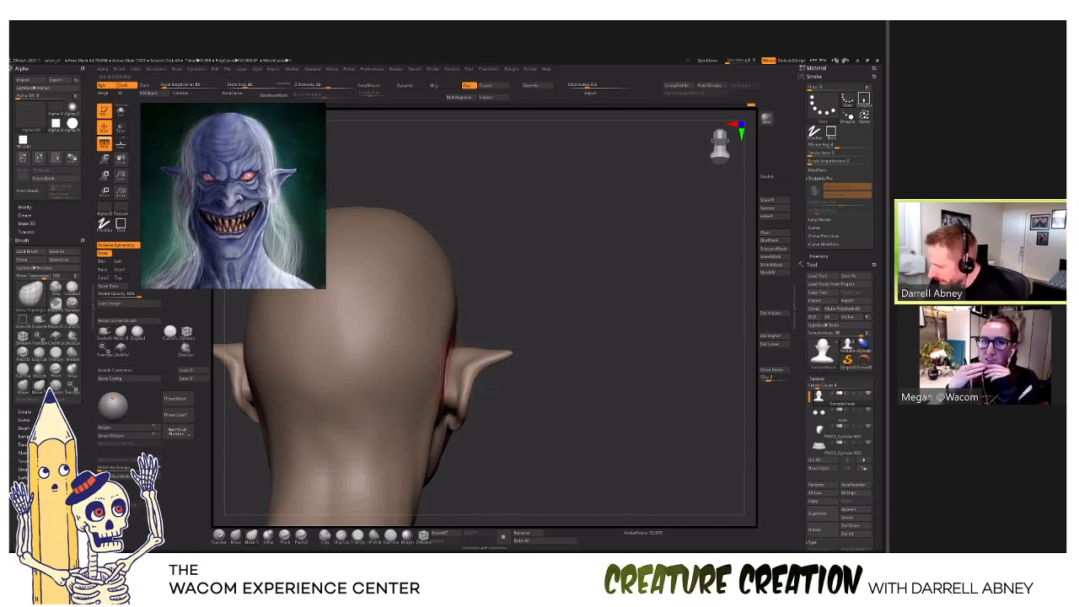
pyautogui.moveTo(443, 382); pyautogui.dragTo(436, 393, button='right')
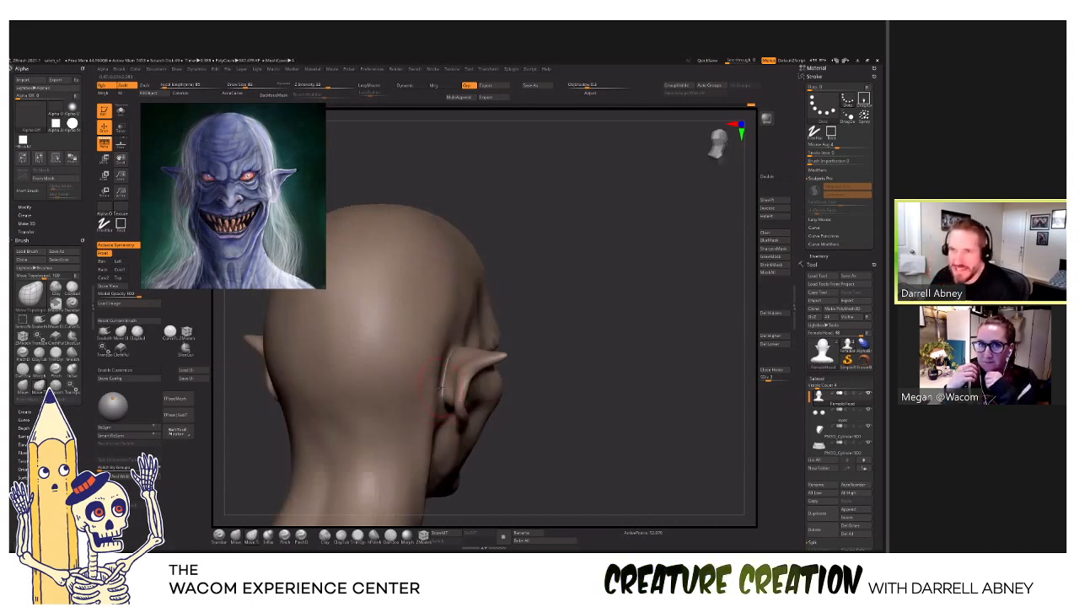
pyautogui.press('shift')
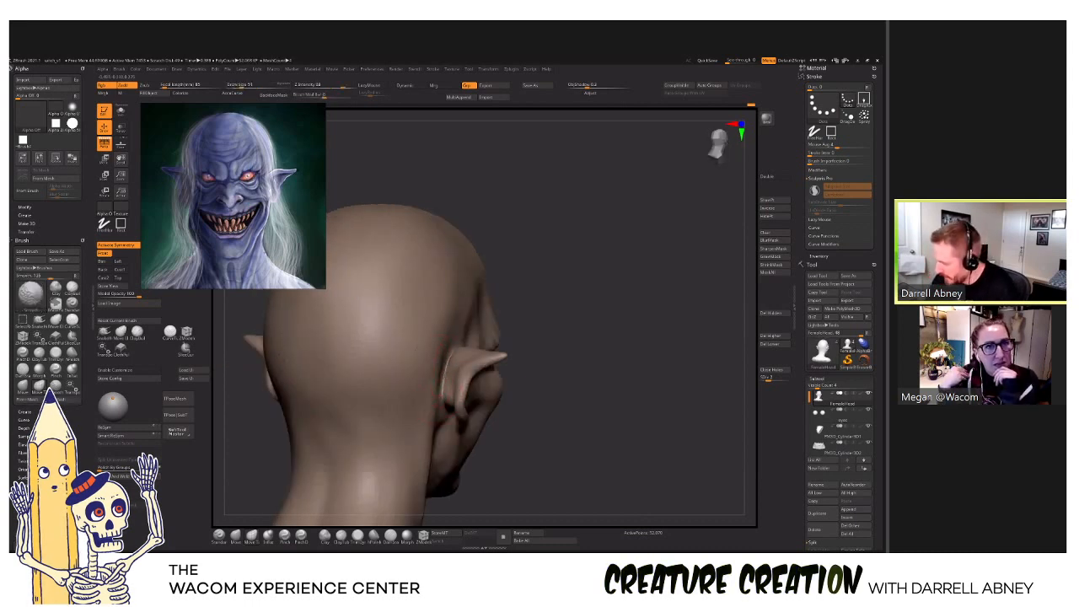
pyautogui.moveTo(440, 388); pyautogui.dragTo(417, 378, button='right')
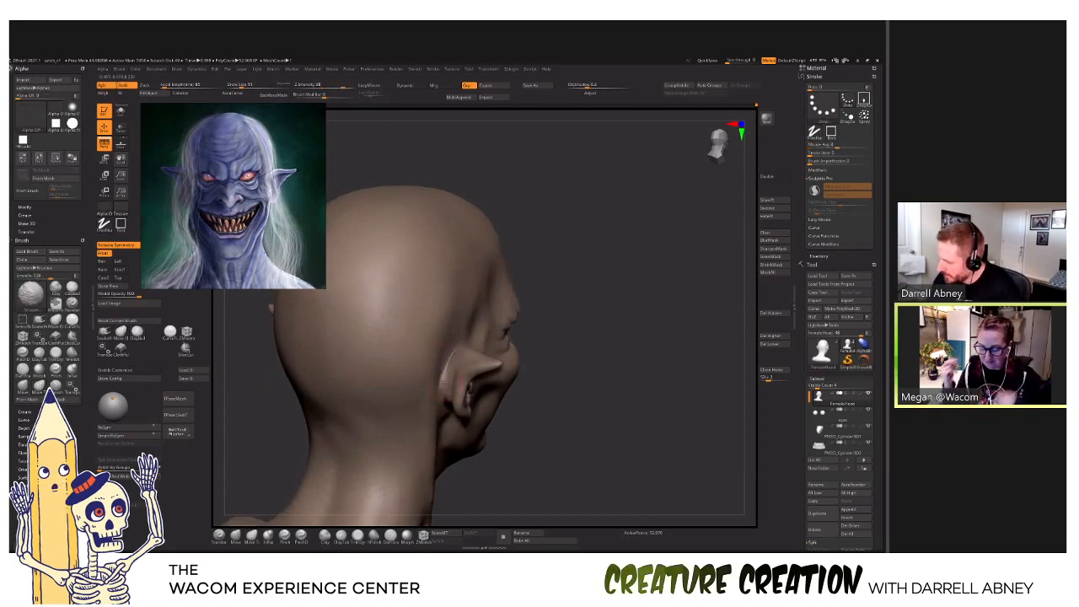
pyautogui.moveTo(449, 356)
pyautogui.mouseDown(button='right')
pyautogui.moveTo(426, 357)
pyautogui.moveTo(445, 359)
pyautogui.mouseUp(button='right')
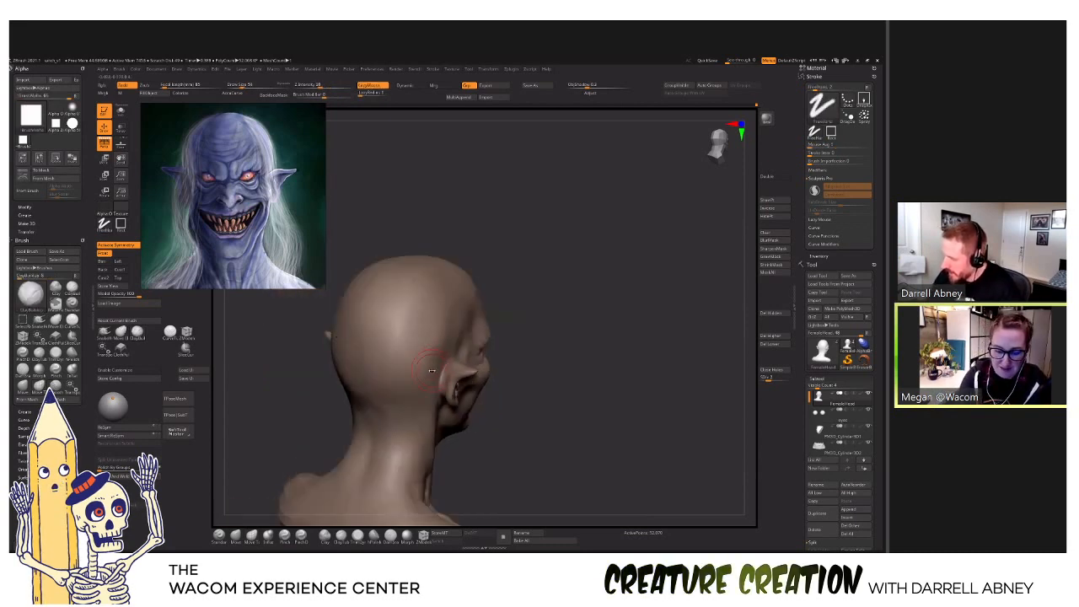
pyautogui.moveTo(425, 403); pyautogui.dragTo(419, 409, button='right')
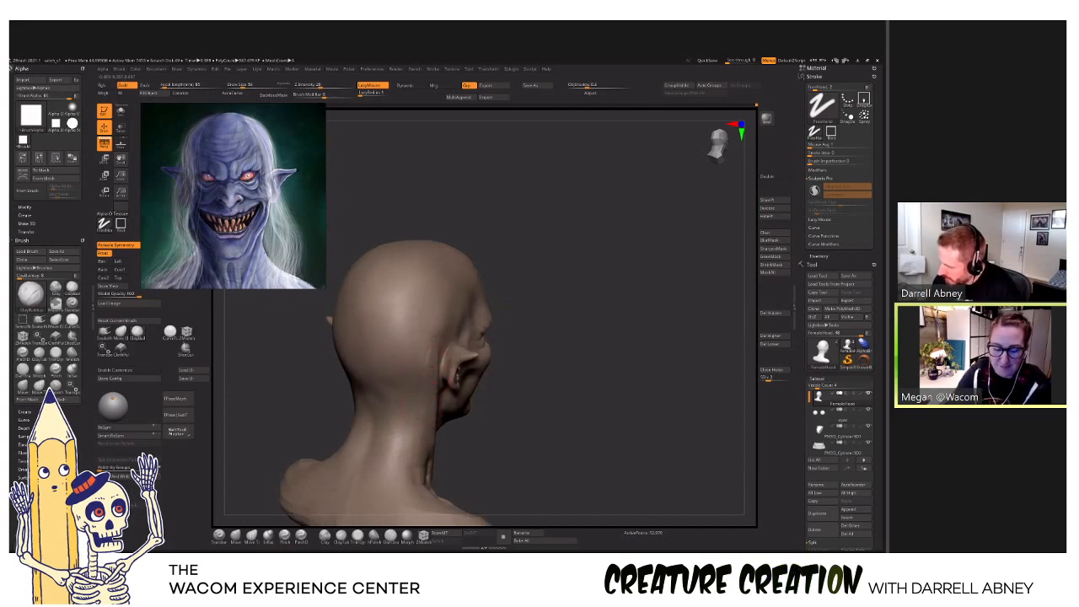
pyautogui.keyDown('shift'); pyautogui.moveTo(447, 325); pyautogui.dragTo(432, 344); pyautogui.keyUp('shift')
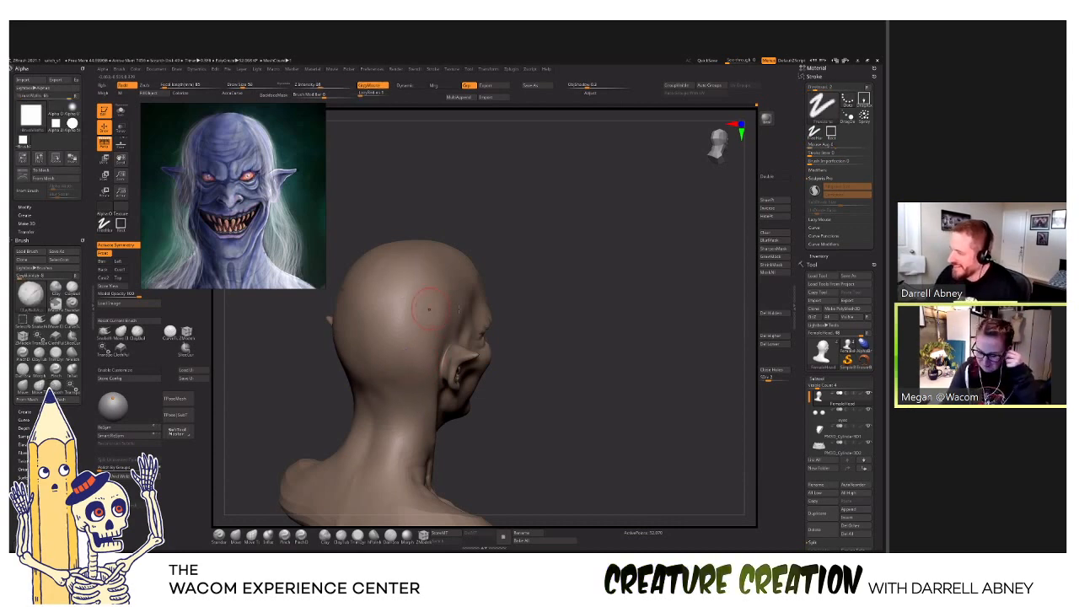
# Raise the head's subdivision level and refine the wrinkles beneath the inner eye corners in front view.
pyautogui.moveTo(429, 309); pyautogui.dragTo(621, 363, button='right')
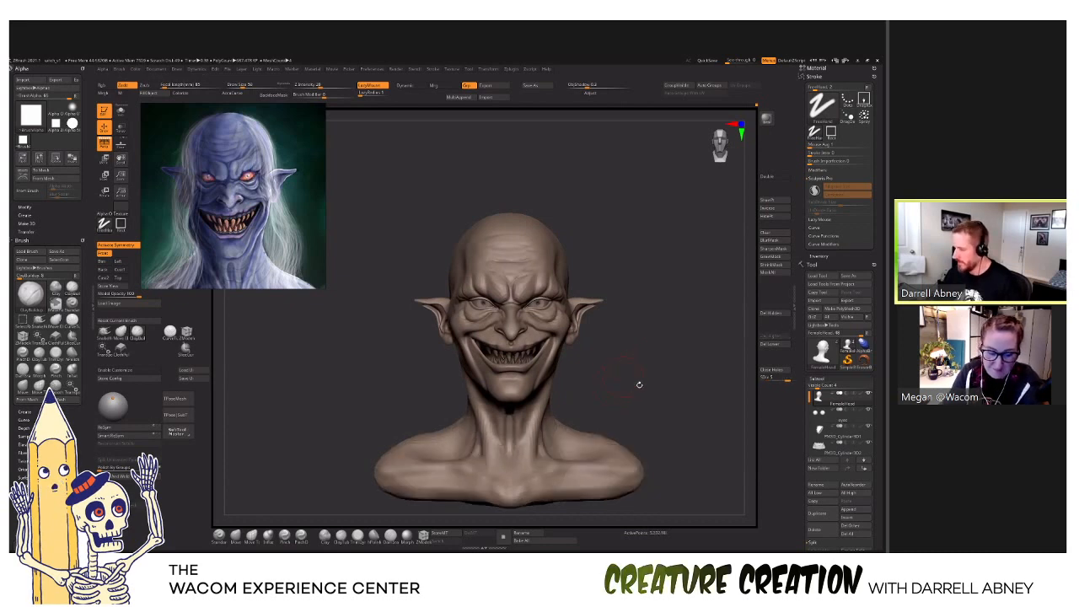
pyautogui.moveTo(638, 380)
pyautogui.mouseDown(button='right')
pyautogui.moveTo(628, 385)
pyautogui.moveTo(633, 438)
pyautogui.mouseUp(button='right')
pyautogui.keyDown('ctrl'); pyautogui.moveTo(516, 284); pyautogui.dragTo(525, 342, button='right'); pyautogui.keyUp('ctrl')
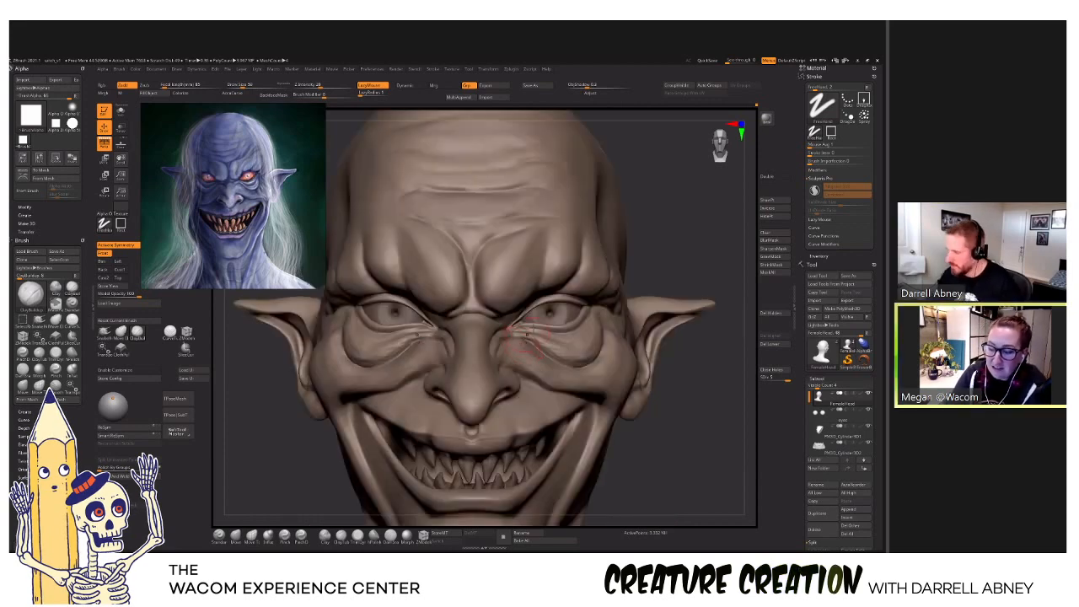
pyautogui.press('shift')
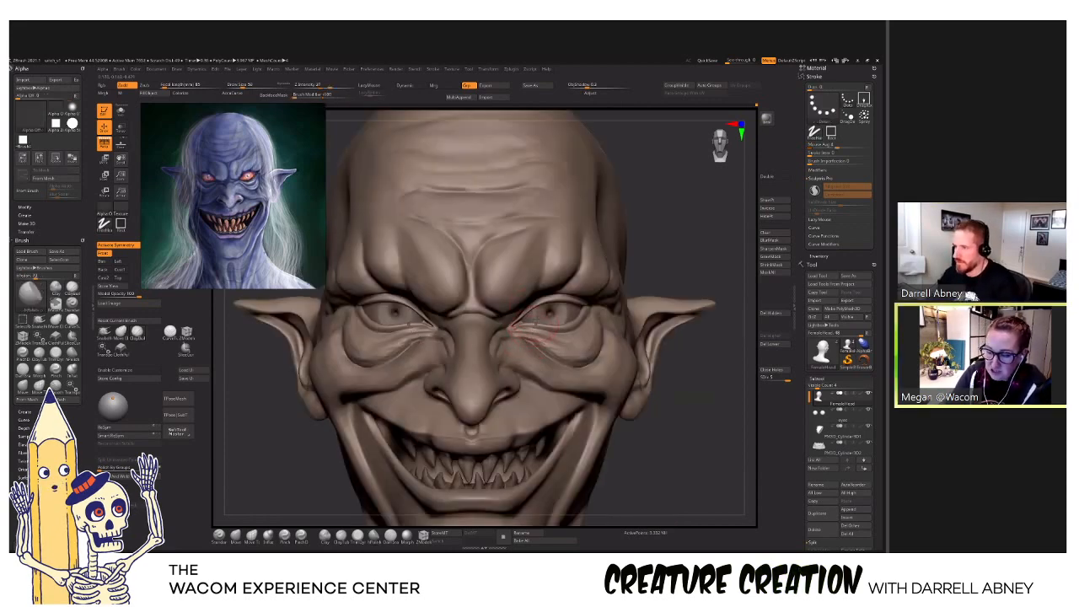
pyautogui.keyDown('alt'); pyautogui.moveTo(535, 323); pyautogui.dragTo(548, 354, button='right'); pyautogui.keyUp('alt')
pyautogui.moveTo(607, 438)
pyautogui.keyDown('ctrl'); pyautogui.mouseDown(button='right')
pyautogui.moveTo(610, 369)
pyautogui.moveTo(624, 374)
pyautogui.mouseUp(button='right'); pyautogui.keyUp('ctrl')
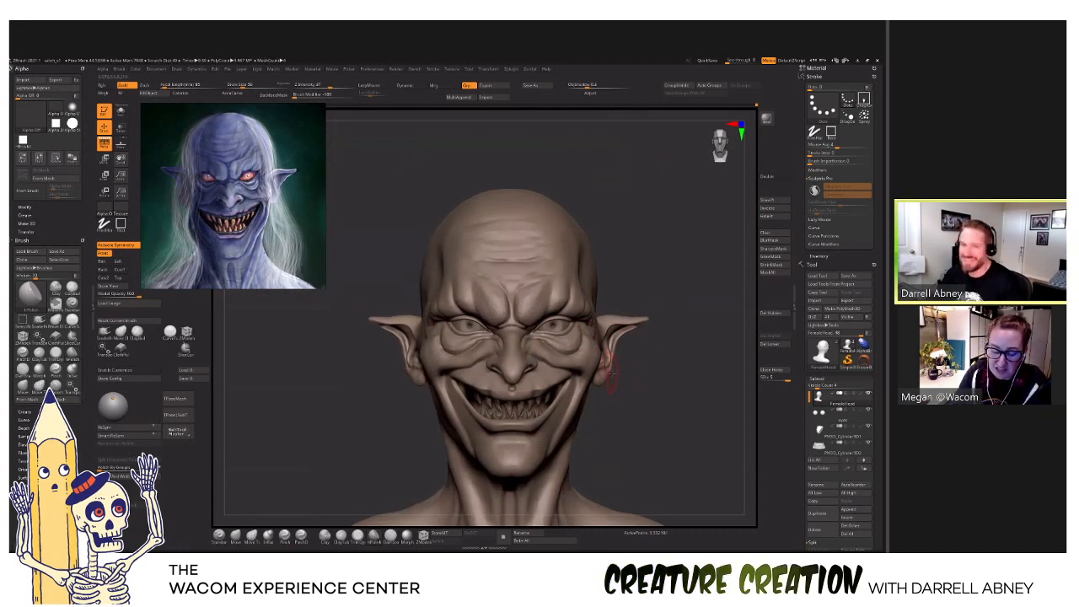
# Lower the head two subdivision levels and adjust the smile from the front and below with Move Topological, using the smiling portrait as reference.
pyautogui.hotkey('shift', 'd')
pyautogui.hotkey('shift', 'd')
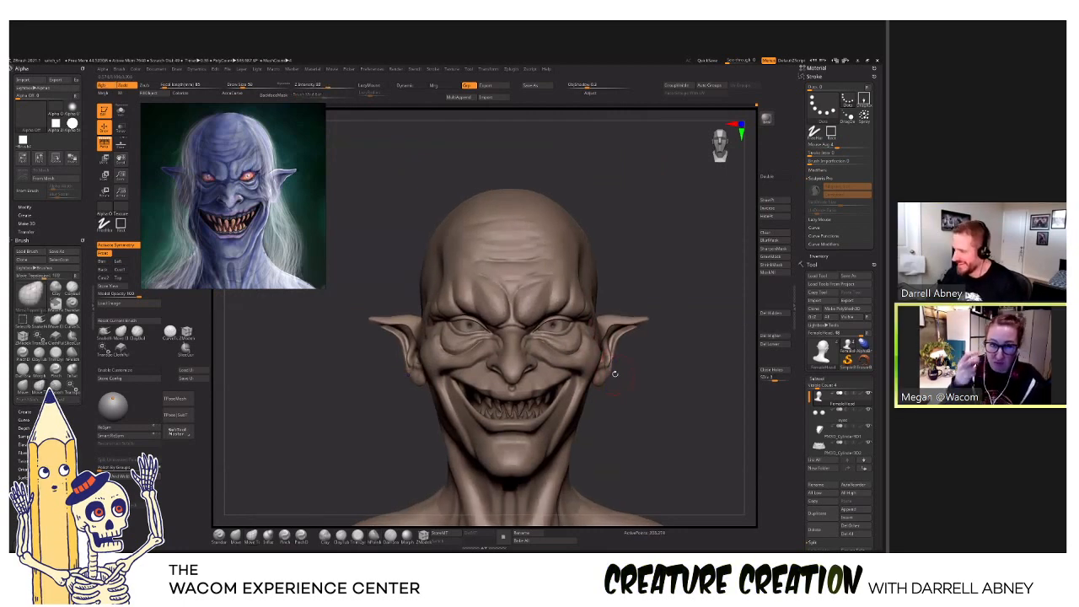
pyautogui.keyDown('ctrl'); pyautogui.moveTo(617, 373); pyautogui.dragTo(621, 383, button='right'); pyautogui.keyUp('ctrl')
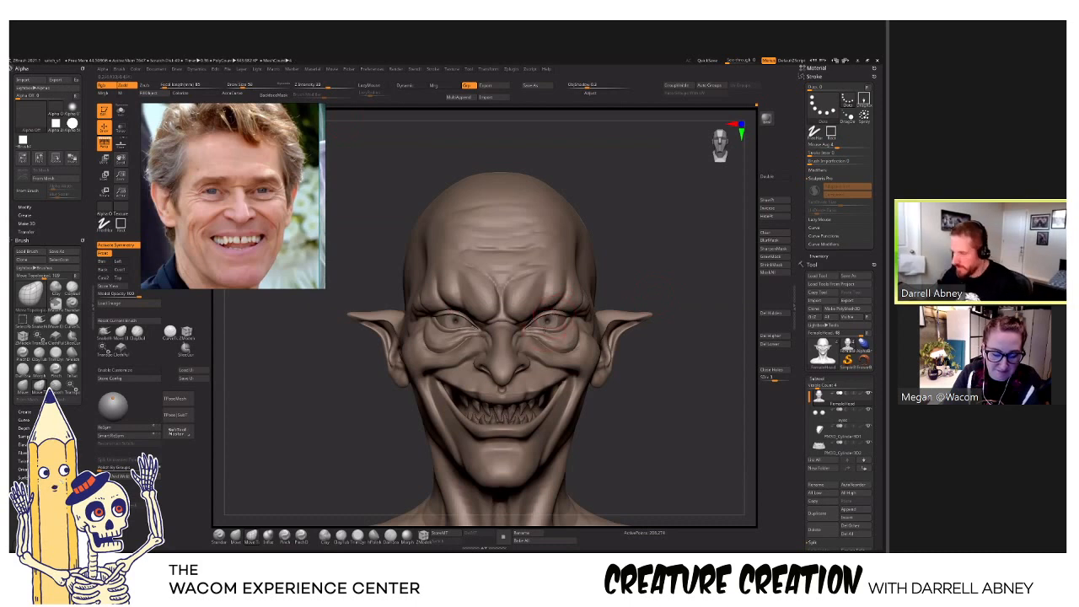
pyautogui.keyDown('ctrl'); pyautogui.moveTo(545, 330); pyautogui.dragTo(556, 358, button='right'); pyautogui.keyUp('ctrl')
pyautogui.moveTo(482, 366); pyautogui.dragTo(500, 313, button='right')
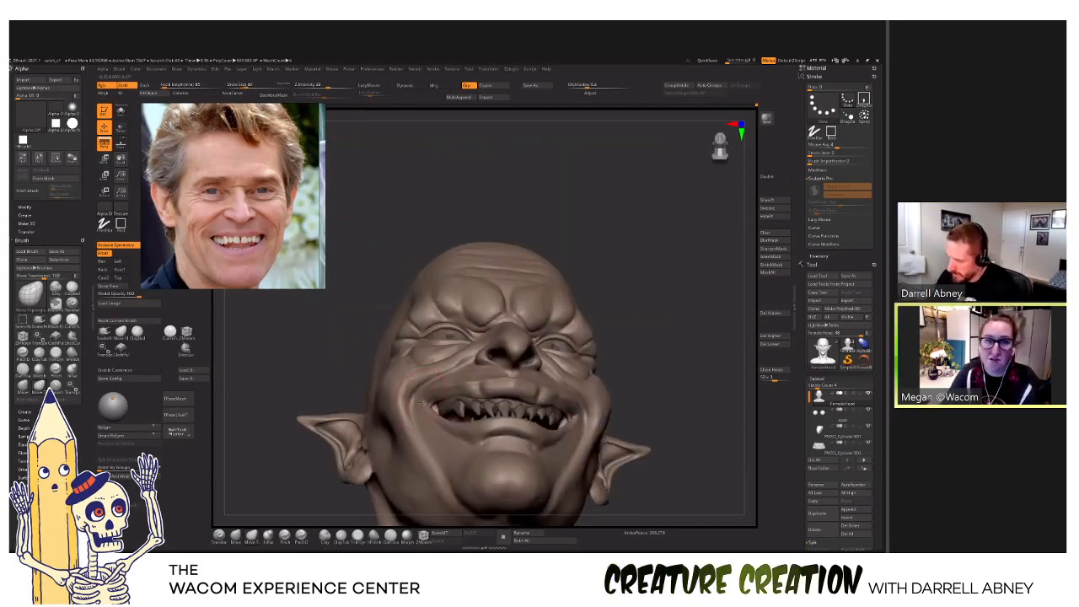
pyautogui.moveTo(422, 402); pyautogui.dragTo(424, 378, button='right')
# Shape the cheeks and mouth corners around the teeth from below with an enlarged Move Topological brush, keeping the head as active subtool.
pyautogui.press(']')
pyautogui.press(']')
pyautogui.press(']')
pyautogui.press(']')
pyautogui.moveTo(424, 422); pyautogui.dragTo(442, 381, button='right')
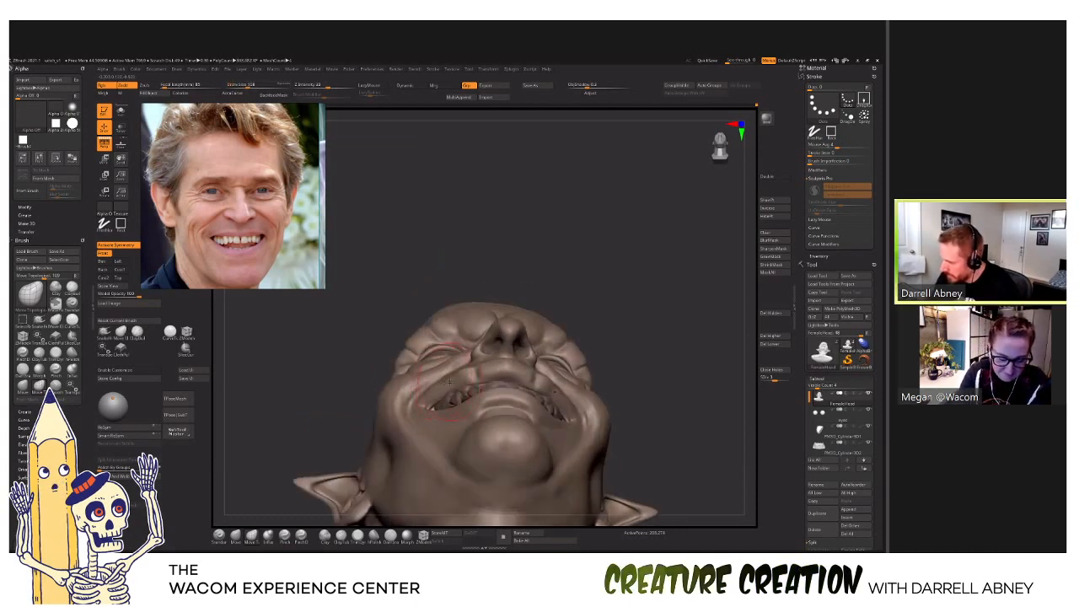
pyautogui.keyDown('alt'); pyautogui.click(447, 382); pyautogui.keyUp('alt')
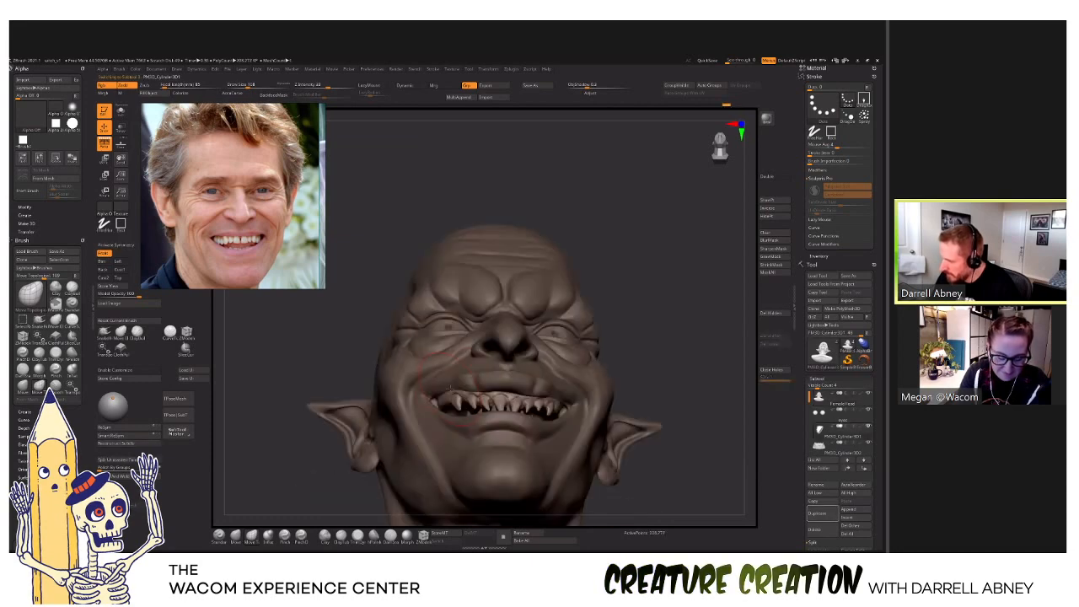
pyautogui.keyDown('alt'); pyautogui.click(426, 394); pyautogui.keyUp('alt')
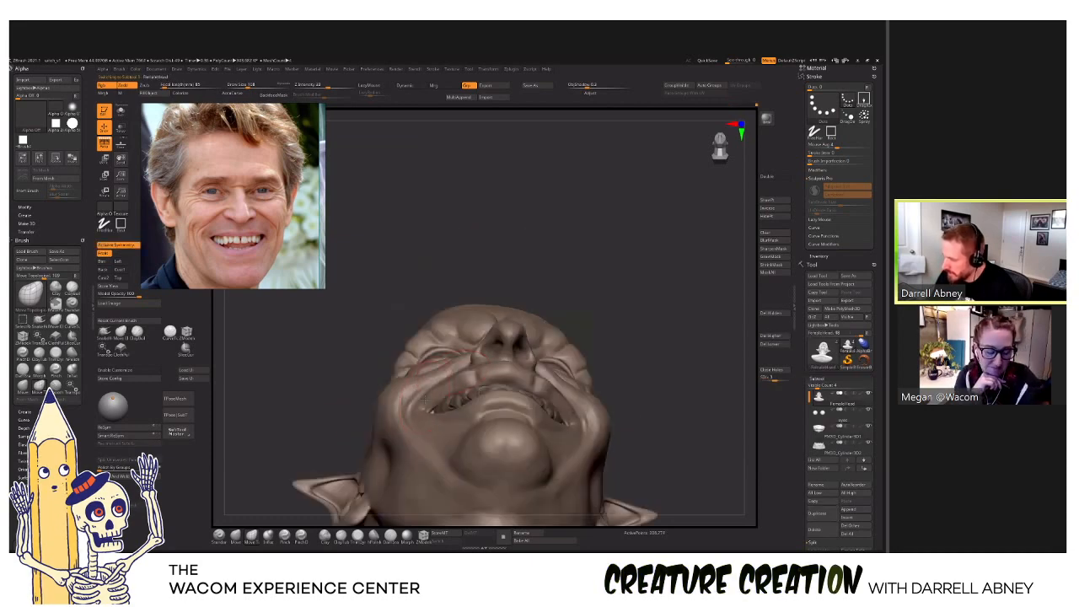
pyautogui.moveTo(431, 359)
pyautogui.mouseDown(button='right')
pyautogui.moveTo(481, 329)
pyautogui.moveTo(531, 338)
pyautogui.moveTo(624, 319)
pyautogui.moveTo(553, 269)
pyautogui.moveTo(516, 261)
pyautogui.moveTo(570, 316)
pyautogui.moveTo(571, 301)
pyautogui.moveTo(513, 342)
pyautogui.moveTo(509, 384)
pyautogui.mouseUp(button='right')
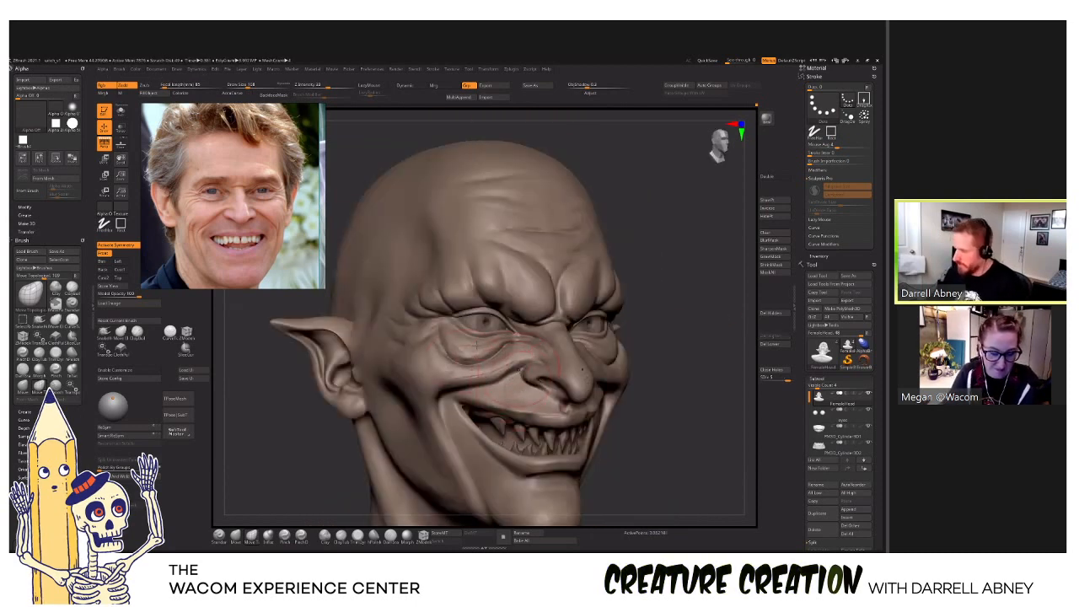
# Carve crow's-feet wrinkles at the outer eye corners with the DamStandard brush at a higher subdivision level.
pyautogui.moveTo(470, 345)
pyautogui.mouseDown(button='right')
pyautogui.moveTo(493, 363)
pyautogui.moveTo(453, 363)
pyautogui.mouseUp(button='right')
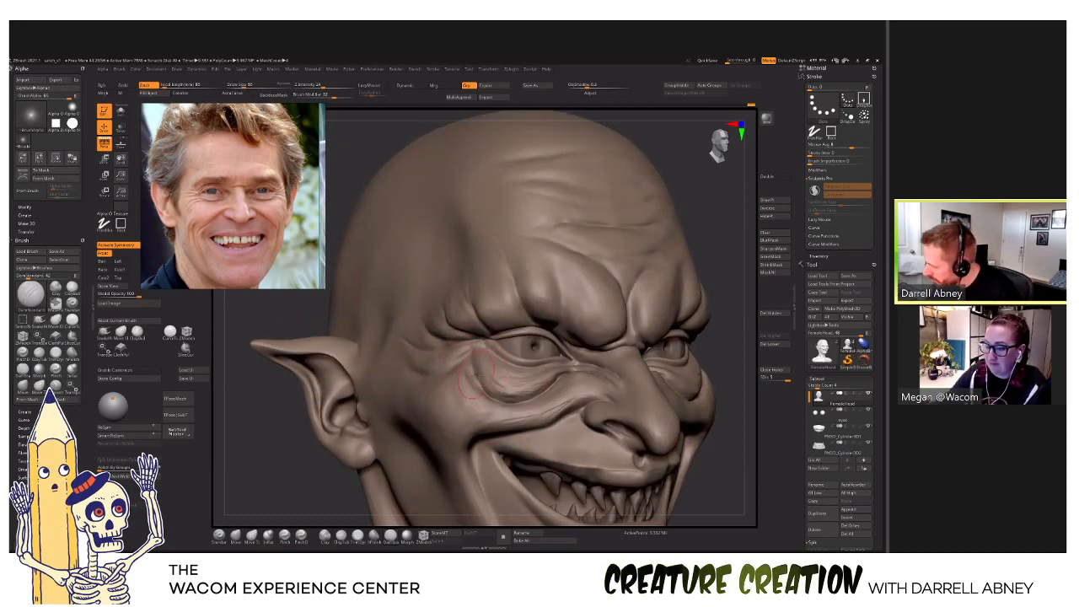
pyautogui.moveTo(426, 362); pyautogui.dragTo(459, 365, button='right')
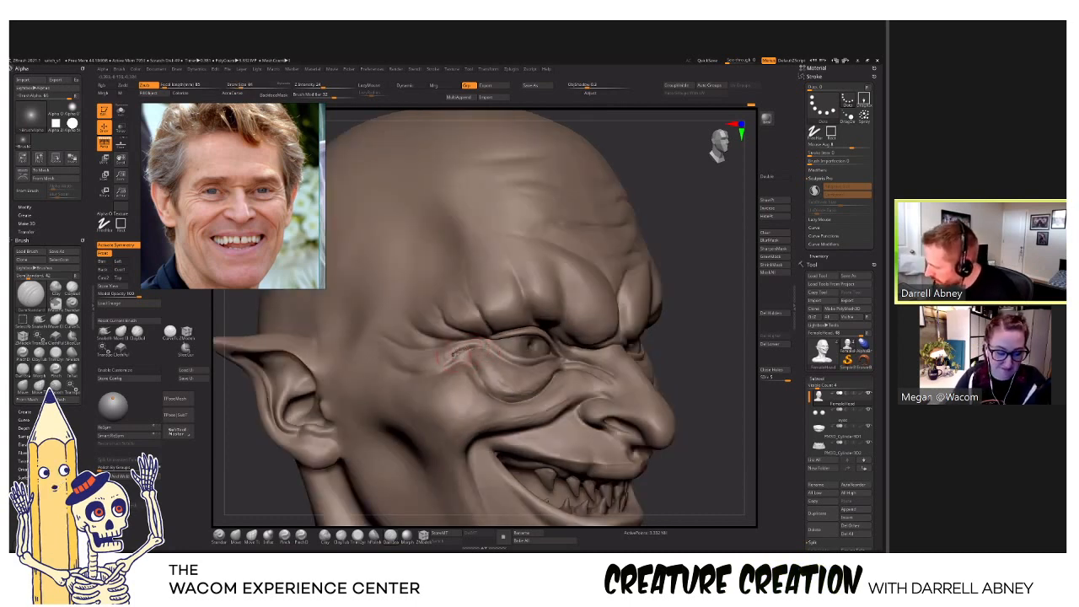
pyautogui.moveTo(452, 353); pyautogui.dragTo(411, 357, button='right')
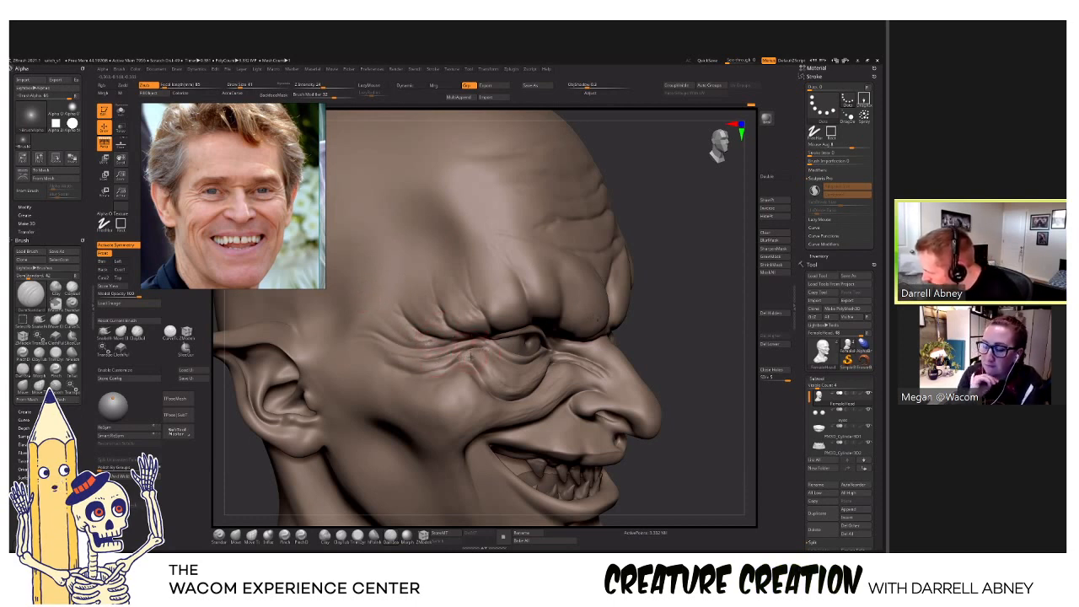
# Build up the cheek with ClayBuildup and carve long vertical smile creases behind the mouth corner with DamStandard, smoothing the strokes.
pyautogui.press('b')
pyautogui.press('c')
pyautogui.press('b')
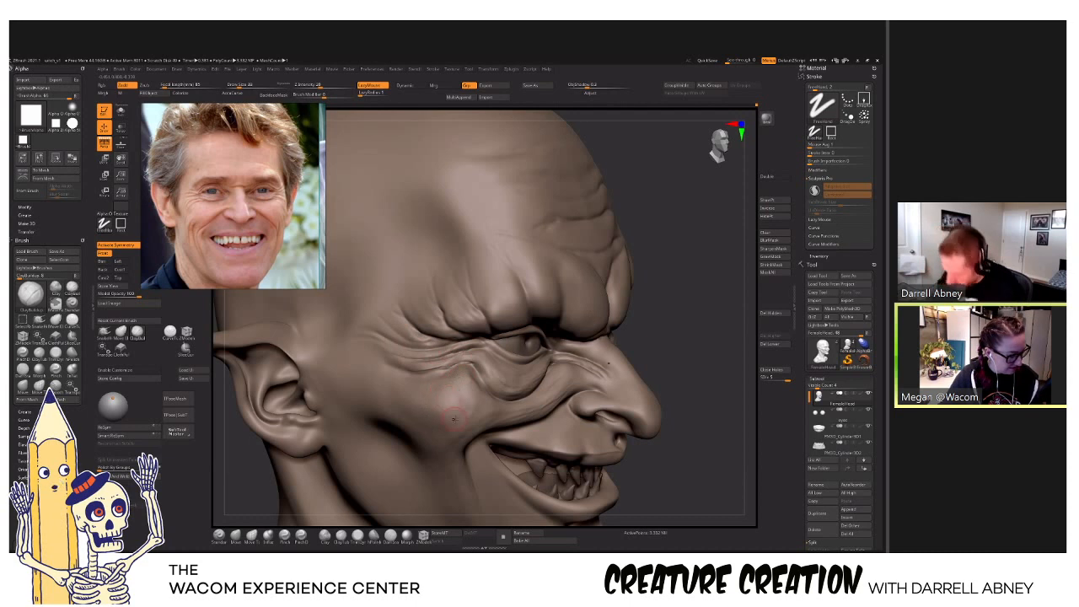
pyautogui.press('b')
pyautogui.press('s')
pyautogui.press('t')
pyautogui.moveTo(448, 426)
pyautogui.mouseDown()
pyautogui.moveTo(452, 373)
pyautogui.moveTo(431, 367)
pyautogui.moveTo(480, 409)
pyautogui.moveTo(459, 371)
pyautogui.moveTo(461, 347)
pyautogui.moveTo(456, 384)
pyautogui.mouseUp()
pyautogui.press('s')
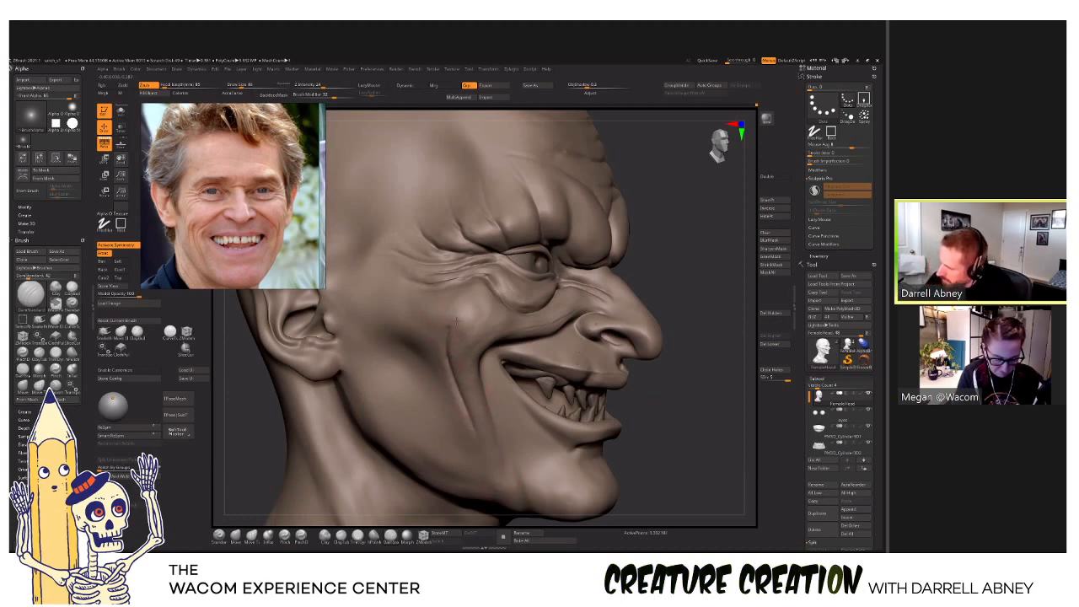
pyautogui.press('shift')
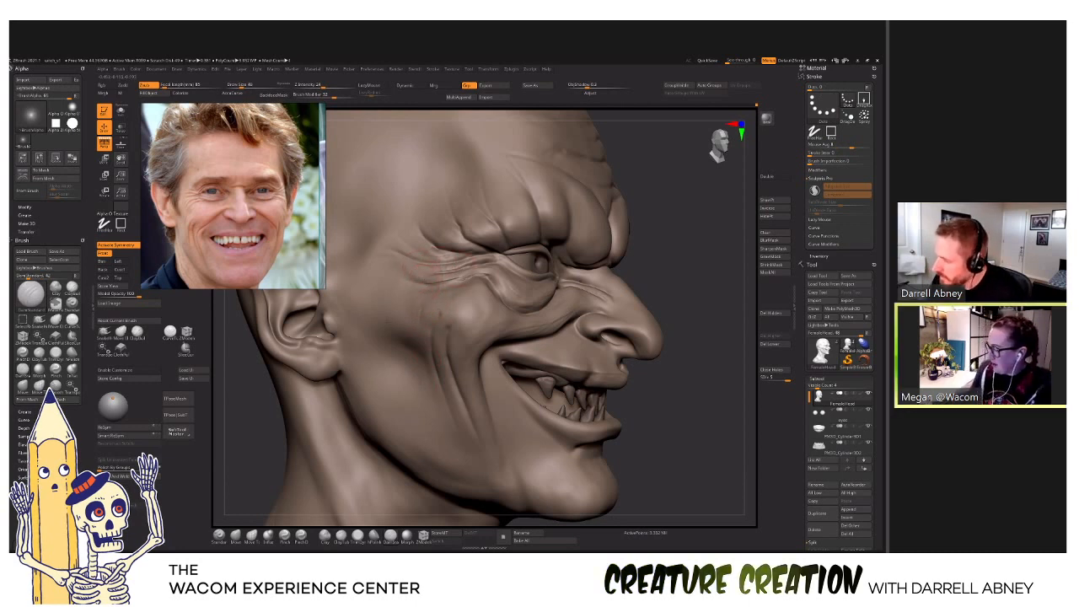
# Deepen the wrinkles from the outer eye corner to the temple with DamStandard, and build up the brow end and cheek creases with ClayBuildup.
pyautogui.moveTo(406, 288); pyautogui.dragTo(489, 313, button='right')
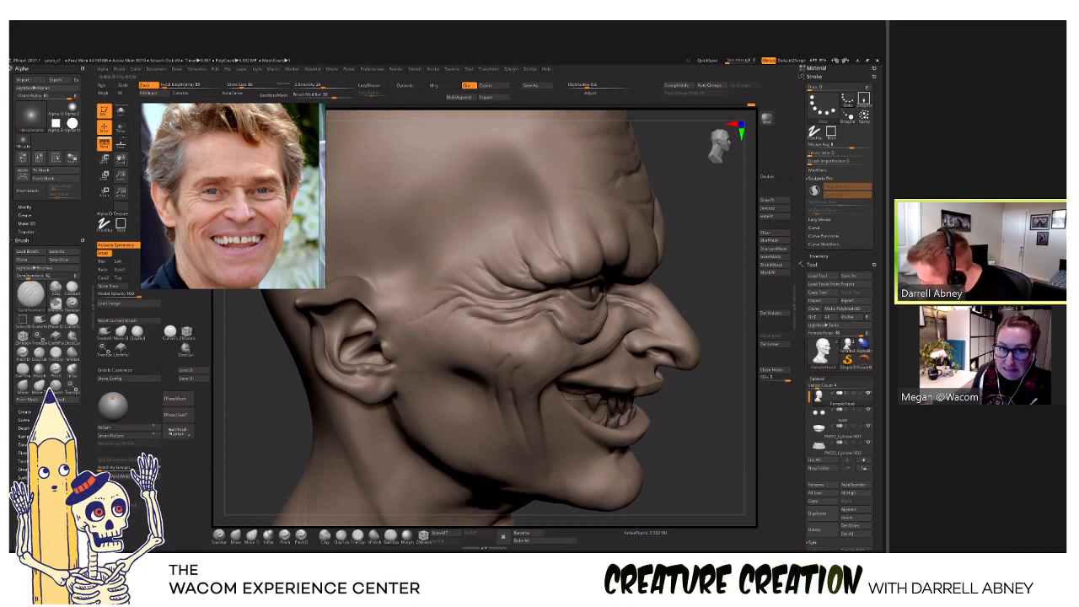
pyautogui.press('shift')
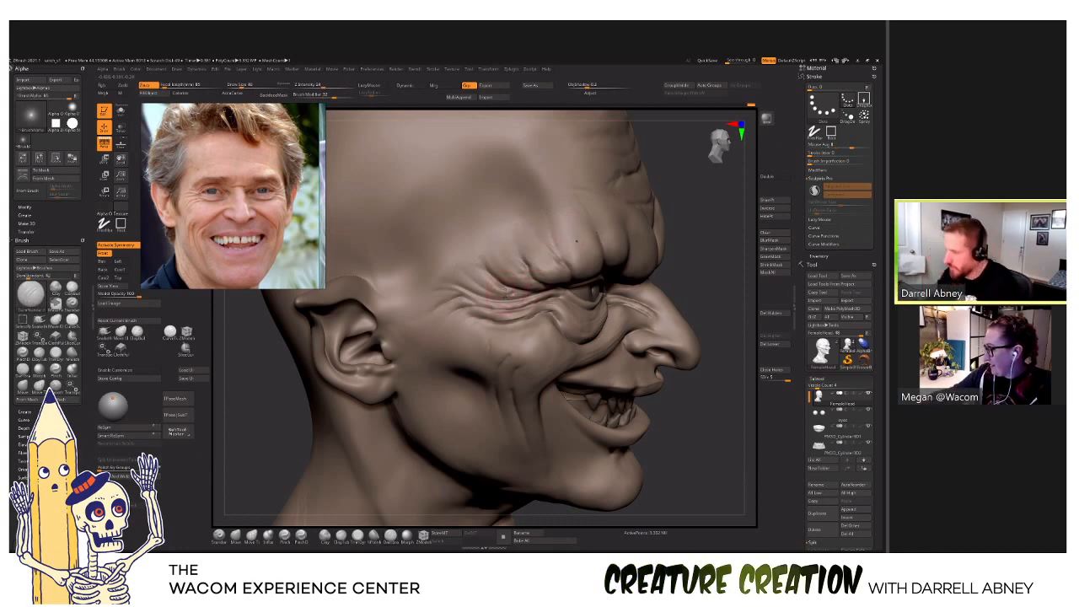
pyautogui.press('shift')
pyautogui.click(512, 295)
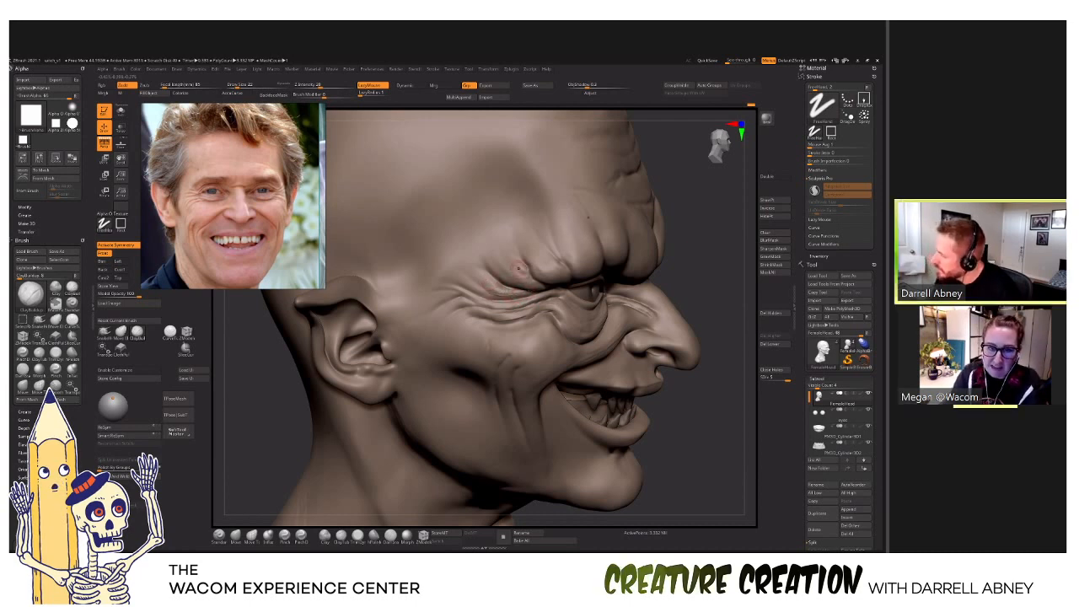
pyautogui.press('shift')
pyautogui.moveTo(525, 295); pyautogui.dragTo(506, 299, button='right')
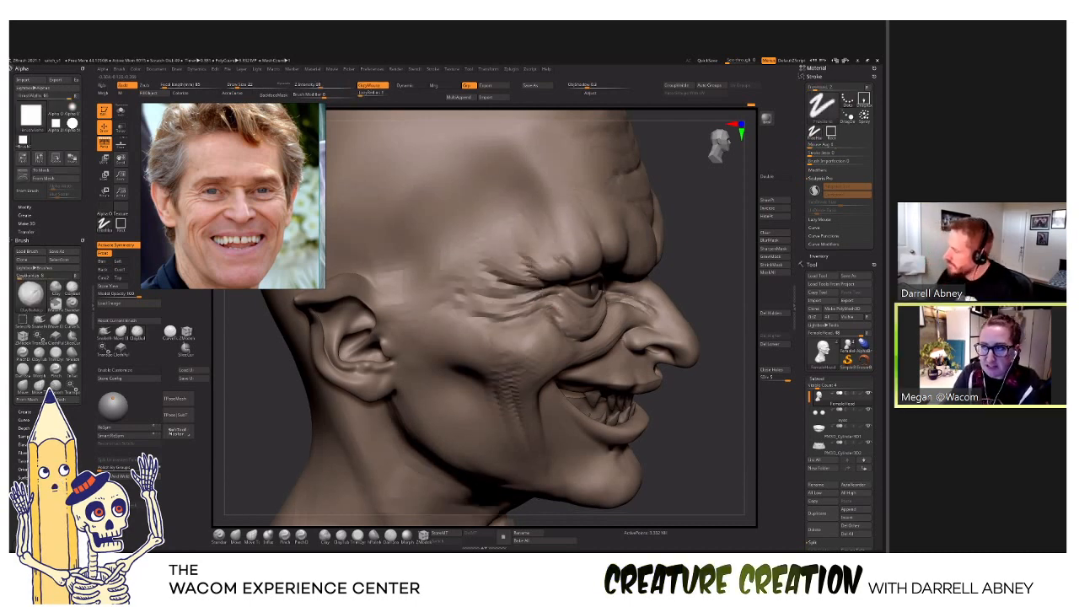
# Carve asymmetrical creases around the inner eye corners and nose bridge with the DamStandard brush, keeping symmetry off.
pyautogui.keyDown('ctrl'); pyautogui.moveTo(581, 362); pyautogui.dragTo(582, 278, button='right'); pyautogui.keyUp('ctrl')
pyautogui.moveTo(713, 362)
pyautogui.mouseDown(button='right')
pyautogui.moveTo(620, 371)
pyautogui.moveTo(594, 405)
pyautogui.mouseUp(button='right')
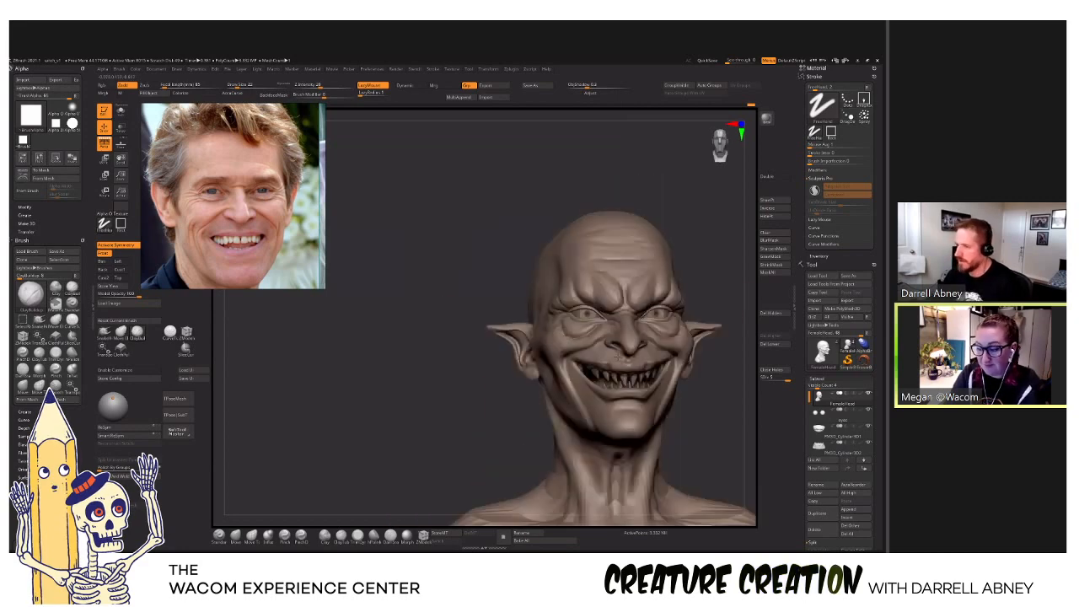
pyautogui.moveTo(582, 361)
pyautogui.mouseDown(button='right')
pyautogui.moveTo(614, 356)
pyautogui.moveTo(576, 371)
pyautogui.moveTo(585, 344)
pyautogui.mouseUp(button='right')
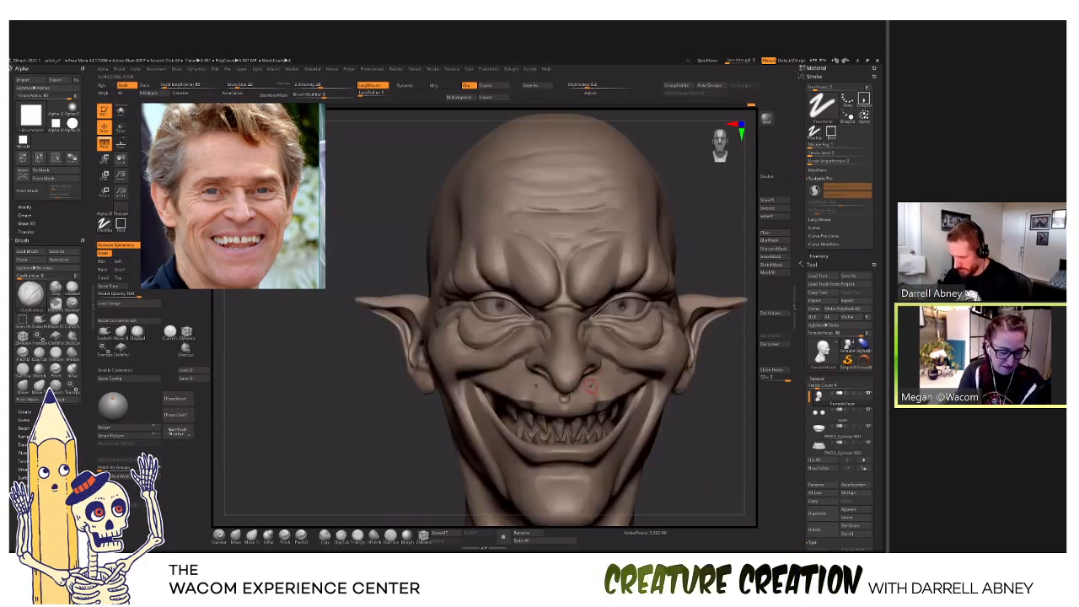
pyautogui.keyDown('ctrl'); pyautogui.moveTo(576, 261); pyautogui.dragTo(580, 337, button='right'); pyautogui.keyUp('ctrl')
pyautogui.moveTo(570, 289)
pyautogui.keyDown('alt'); pyautogui.mouseDown(button='right')
pyautogui.moveTo(557, 312)
pyautogui.moveTo(489, 331)
pyautogui.mouseUp(button='right'); pyautogui.keyUp('alt')
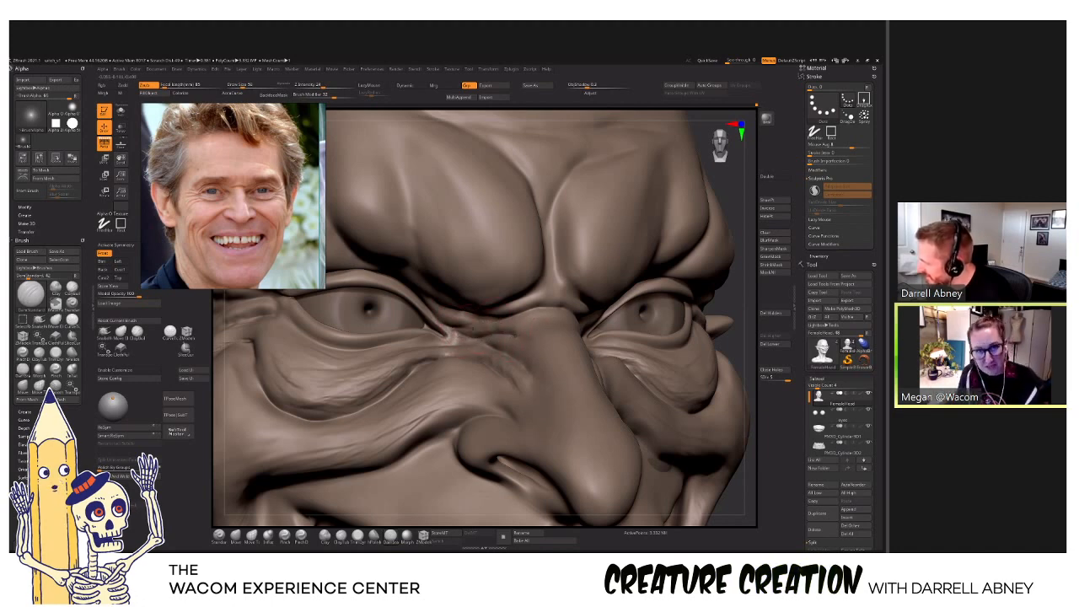
pyautogui.moveTo(474, 318); pyautogui.dragTo(392, 320, button='right')
pyautogui.moveTo(611, 319); pyautogui.dragTo(531, 327, button='right')
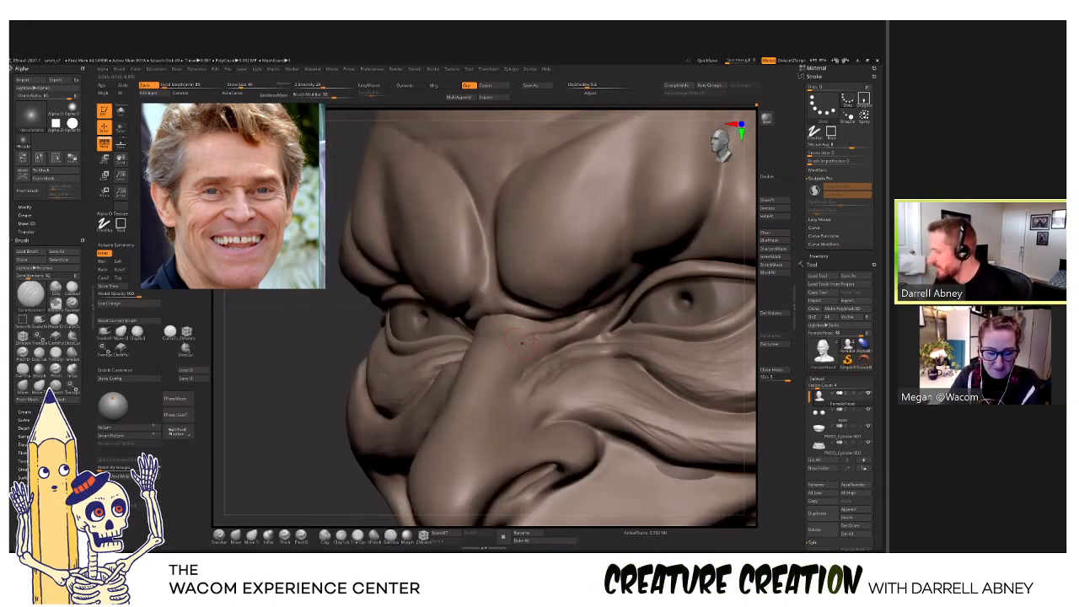
pyautogui.moveTo(521, 342); pyautogui.dragTo(549, 344, button='right')
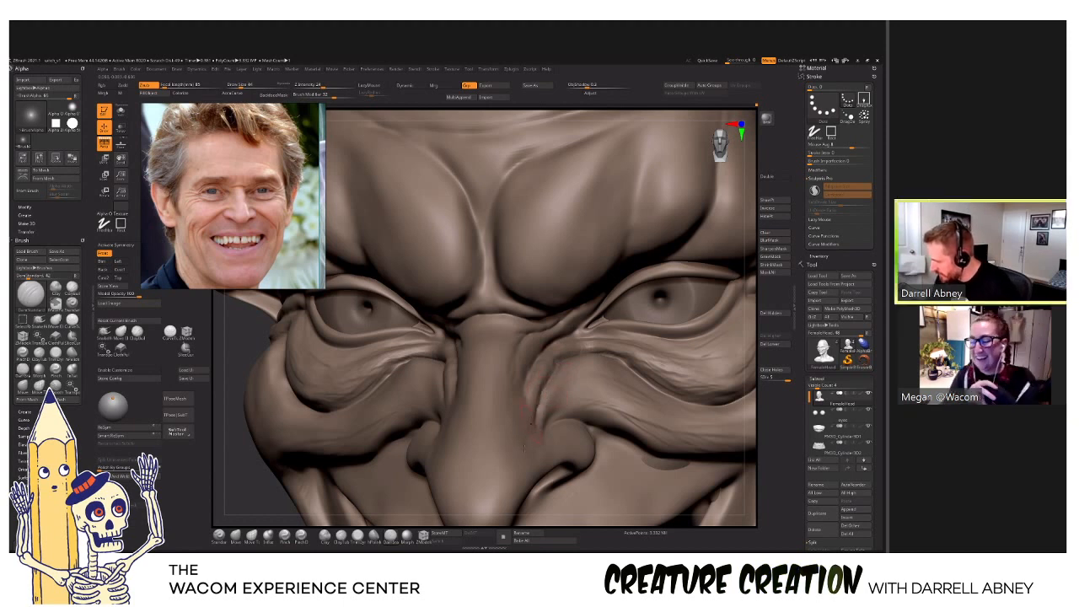
pyautogui.moveTo(532, 413); pyautogui.dragTo(487, 369, button='right')
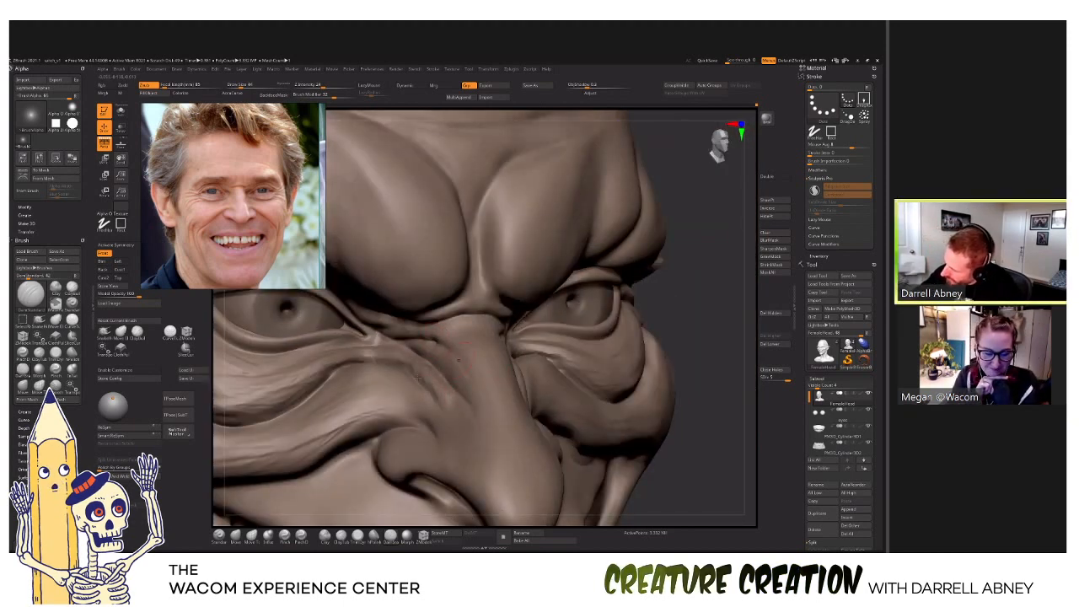
pyautogui.moveTo(429, 387)
pyautogui.mouseDown(button='right')
pyautogui.moveTo(492, 306)
pyautogui.moveTo(601, 320)
pyautogui.mouseUp(button='right')
# Turn symmetry back on and sharpen the frown furrows between the brows with DamStandard.
pyautogui.press('x')
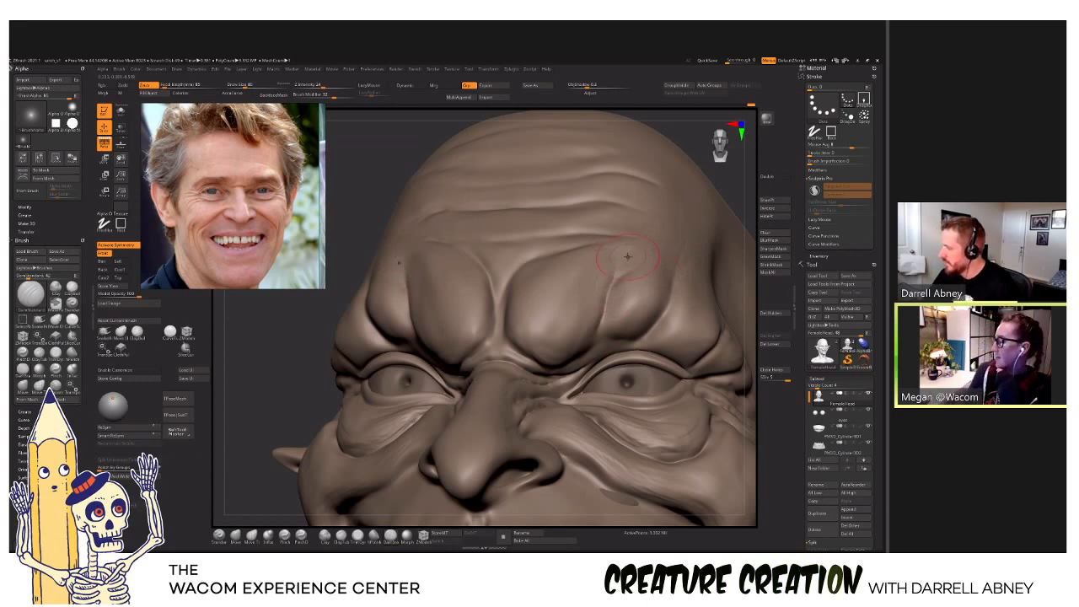
pyautogui.moveTo(548, 272); pyautogui.dragTo(596, 268, button='right')
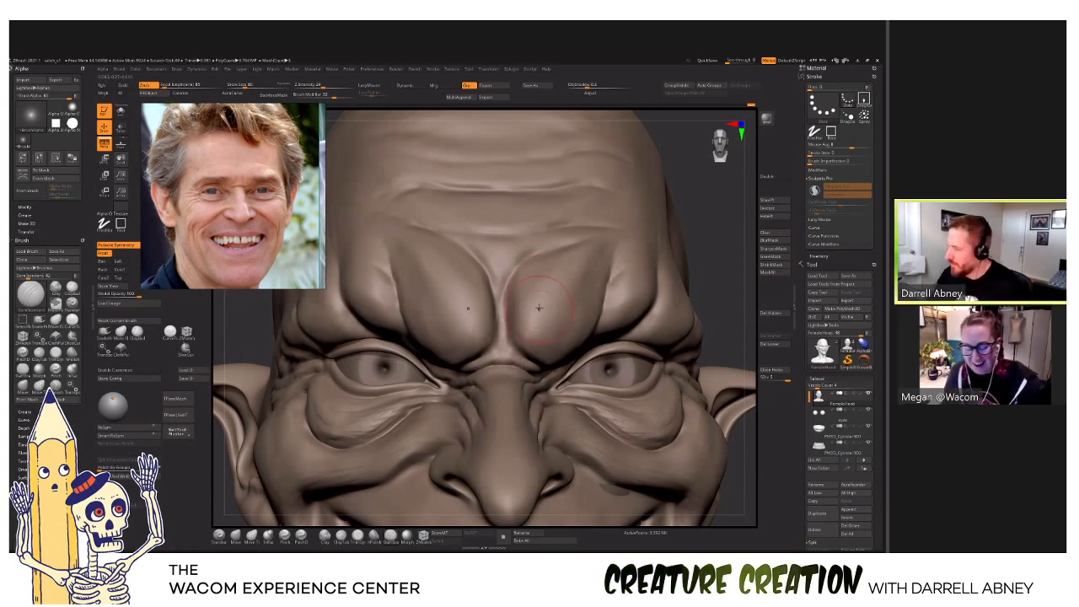
pyautogui.moveTo(538, 288); pyautogui.dragTo(504, 289, button='right')
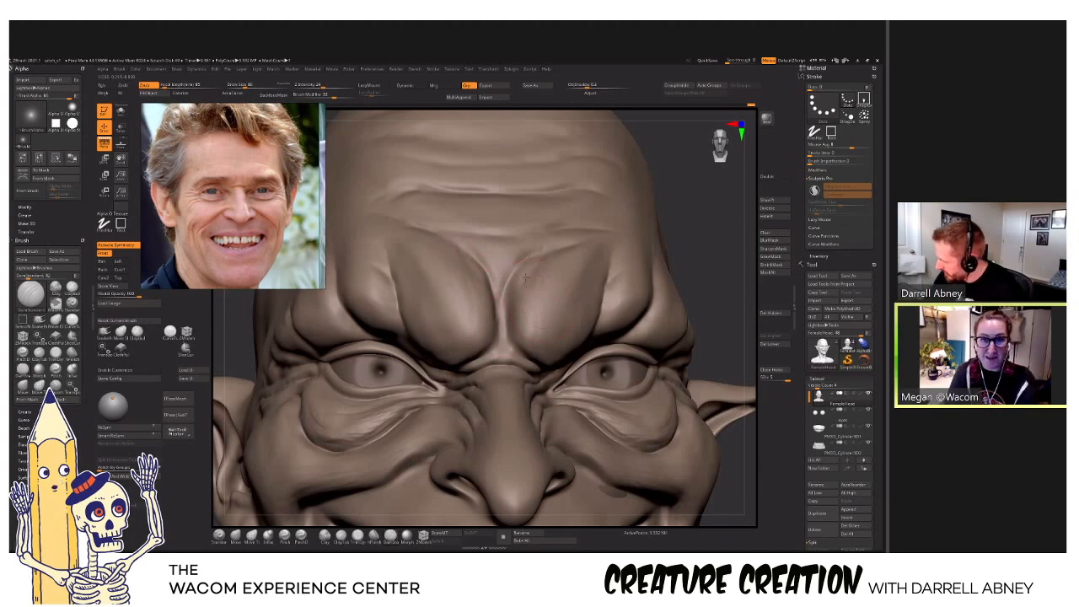
pyautogui.moveTo(545, 249); pyautogui.dragTo(524, 283, button='right')
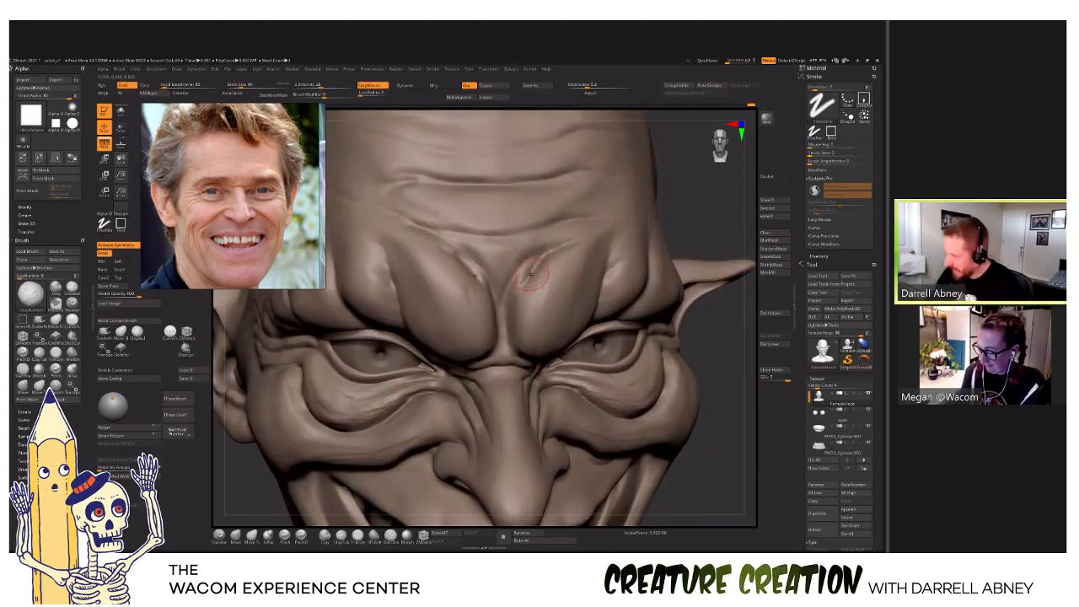
# Build up the skin folds above and between the brows with a resized ClayBuildup brush, smoothing the strokes.
pyautogui.moveTo(523, 283); pyautogui.dragTo(527, 274, button='right')
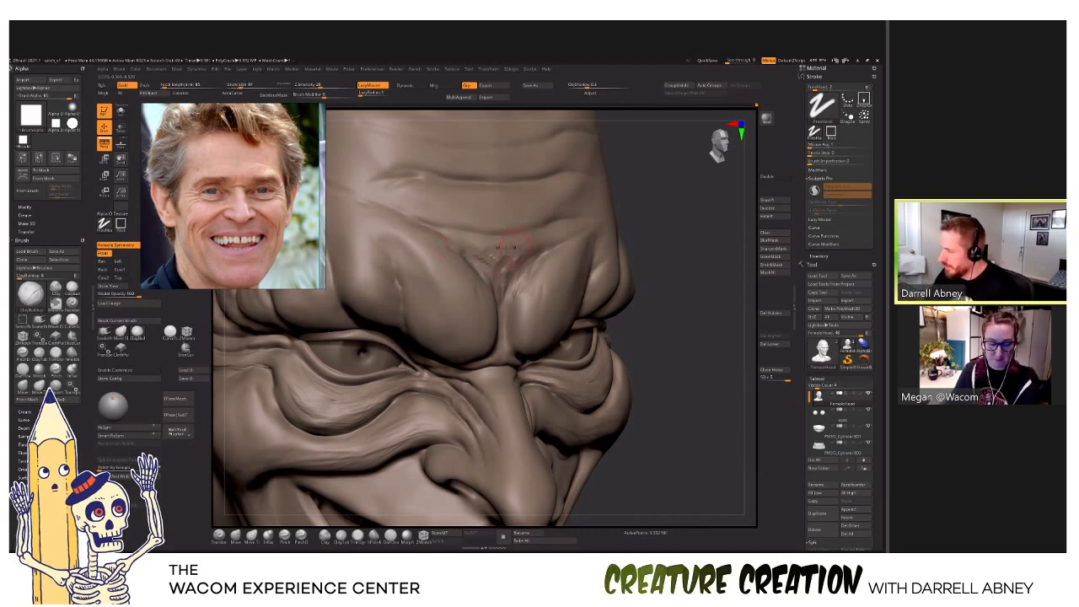
pyautogui.press('s')
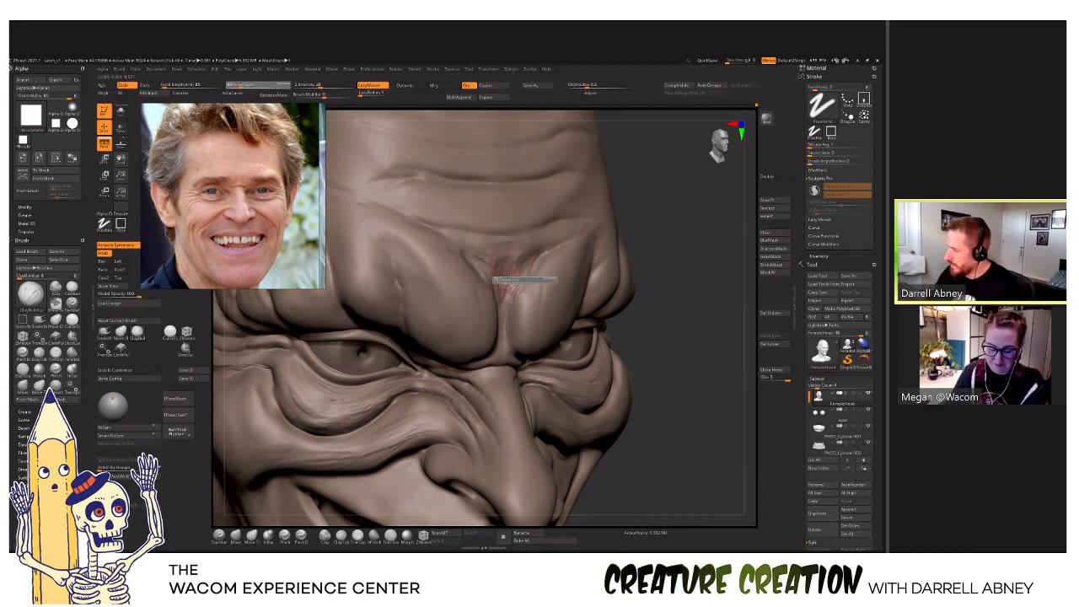
pyautogui.moveTo(523, 281); pyautogui.dragTo(507, 291)
pyautogui.moveTo(497, 250); pyautogui.dragTo(540, 282)
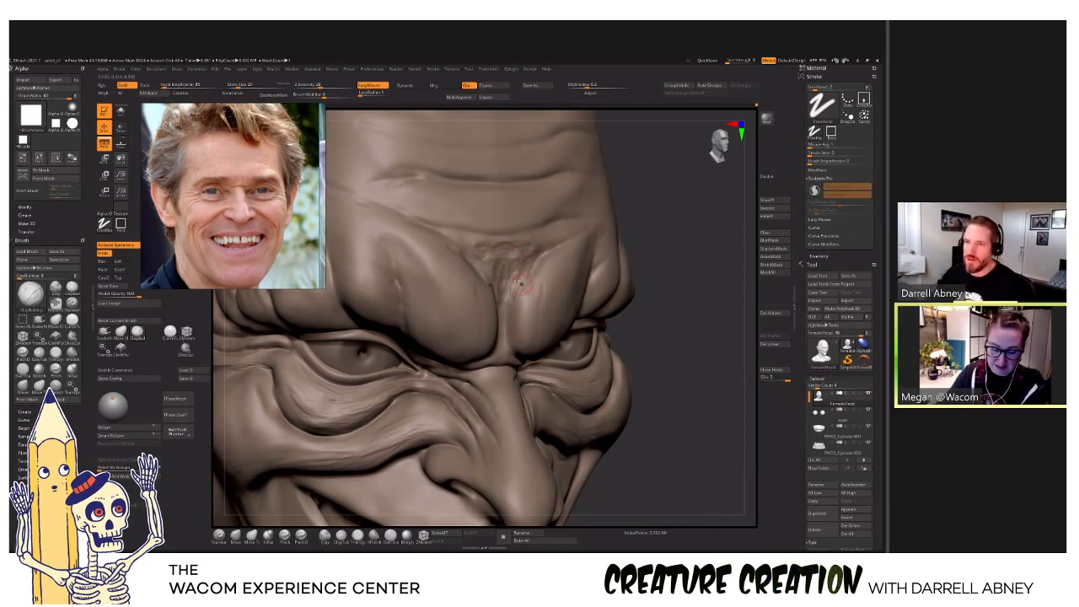
pyautogui.moveTo(521, 284); pyautogui.dragTo(570, 295, button='right')
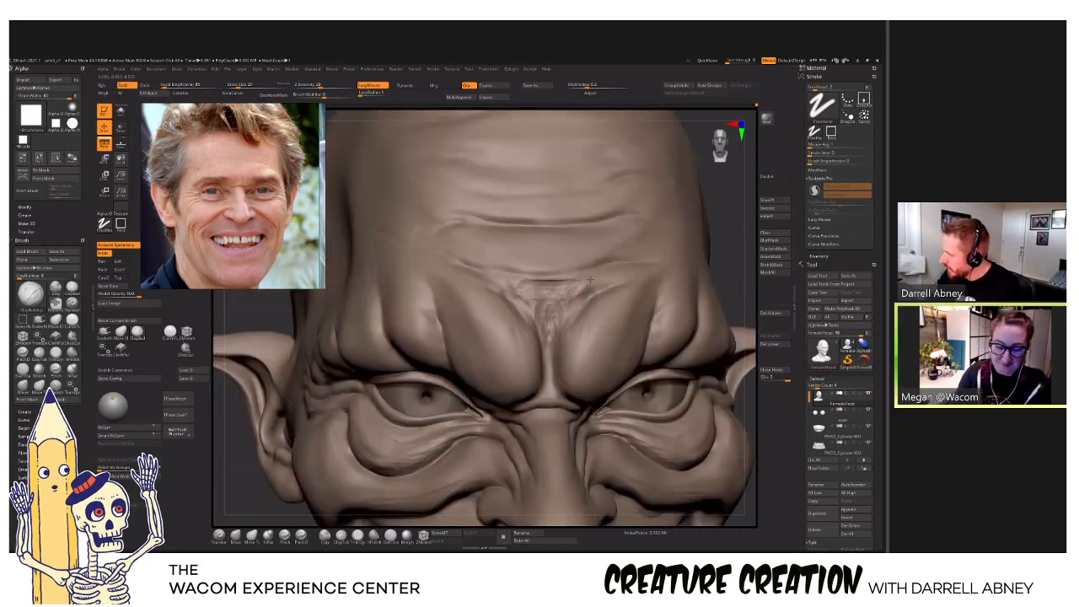
pyautogui.moveTo(590, 288); pyautogui.dragTo(518, 285)
pyautogui.moveTo(585, 285)
pyautogui.mouseDown()
pyautogui.moveTo(548, 291)
pyautogui.moveTo(549, 321)
pyautogui.mouseUp()
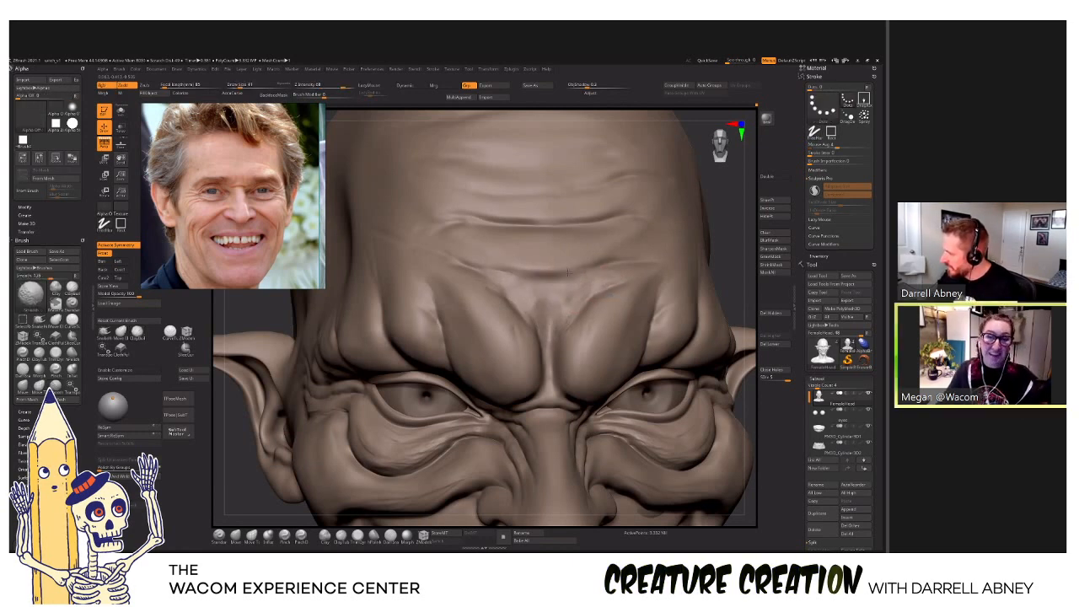
pyautogui.moveTo(579, 278); pyautogui.dragTo(519, 285)
# Define a long horizontal crease across the middle of the forehead with ClayBuildup.
pyautogui.keyDown('alt'); pyautogui.moveTo(575, 332); pyautogui.dragTo(582, 393, button='right'); pyautogui.keyUp('alt')
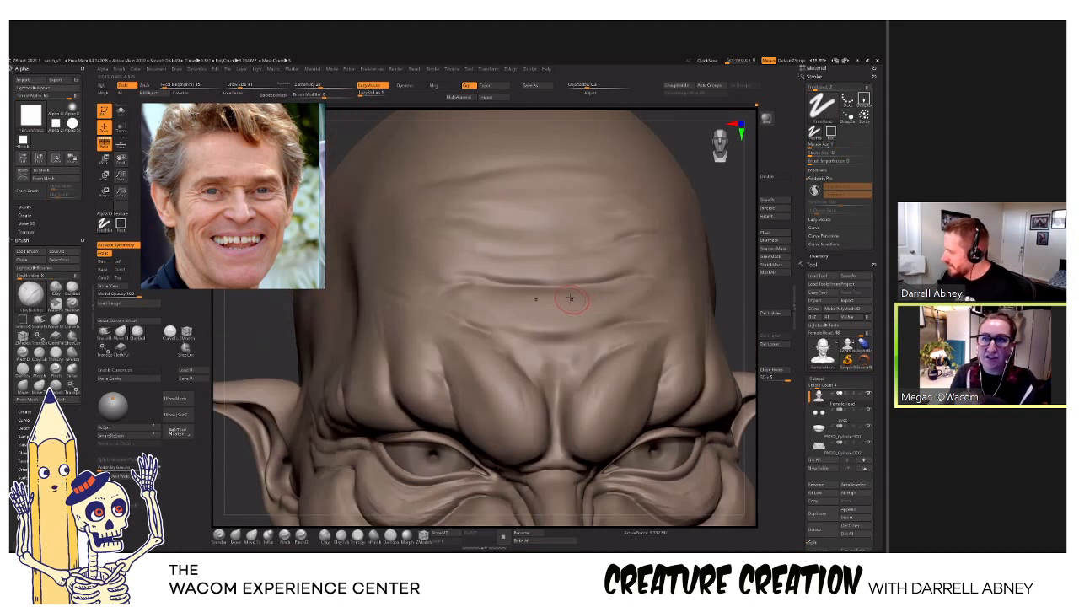
pyautogui.moveTo(572, 278)
pyautogui.mouseDown()
pyautogui.moveTo(538, 282)
pyautogui.moveTo(607, 271)
pyautogui.moveTo(504, 268)
pyautogui.mouseUp()
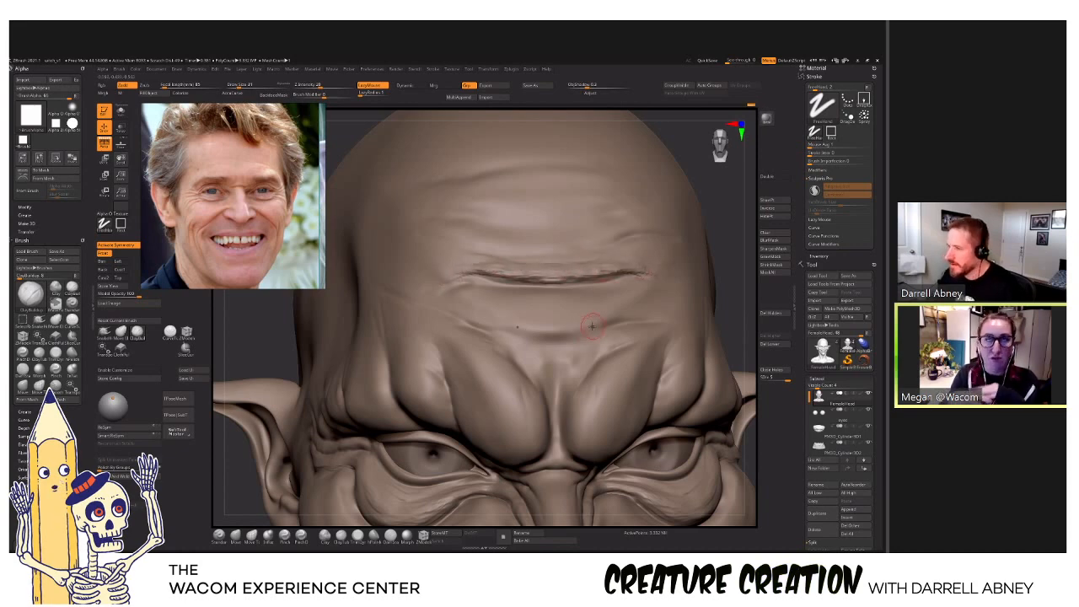
pyautogui.moveTo(591, 325); pyautogui.dragTo(603, 317, button='right')
pyautogui.moveTo(602, 354)
pyautogui.mouseDown(button='right')
pyautogui.moveTo(596, 426)
pyautogui.moveTo(631, 353)
pyautogui.moveTo(585, 297)
pyautogui.mouseUp(button='right')
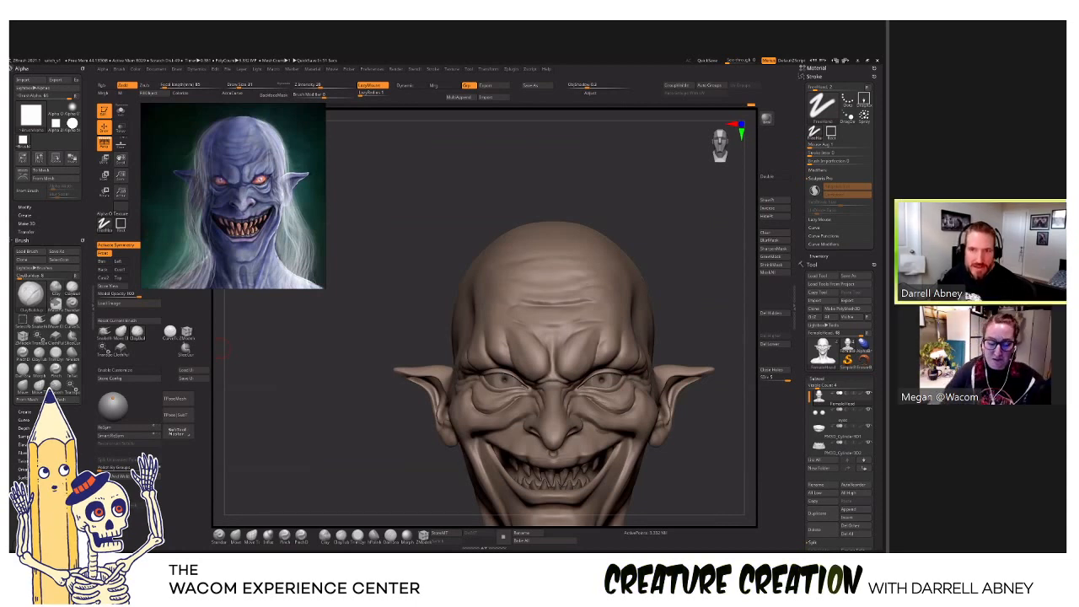
# Examine the head-shape anatomy chart and the smiling portraits on the reference board, ending on the elderly woman's face.
pyautogui.hotkey('alt', 'Tab')
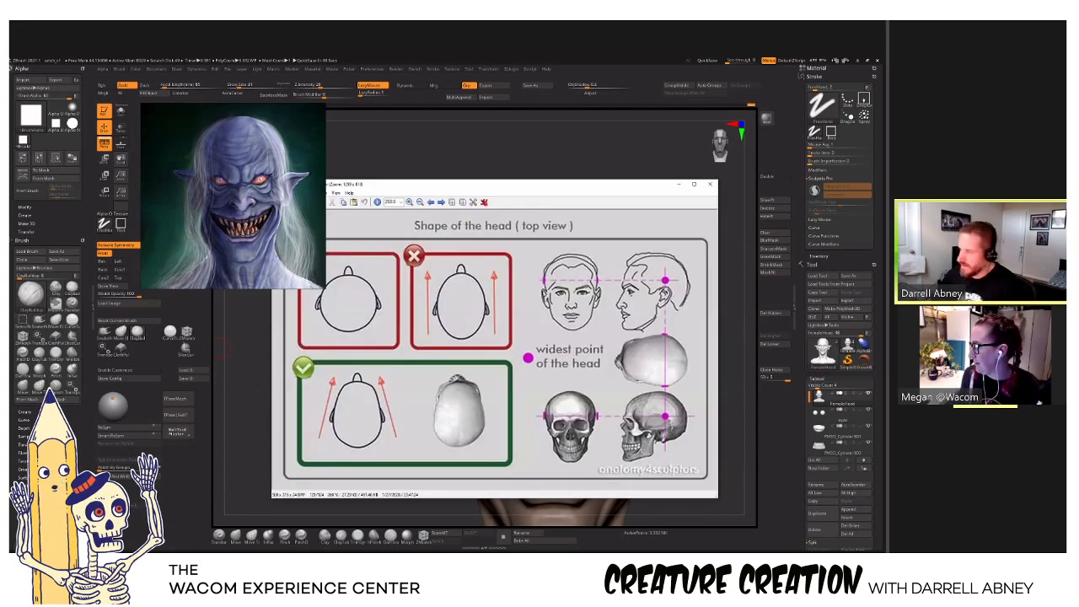
pyautogui.hotkey('alt', 'Tab')
pyautogui.hotkey('alt', 'Tab')
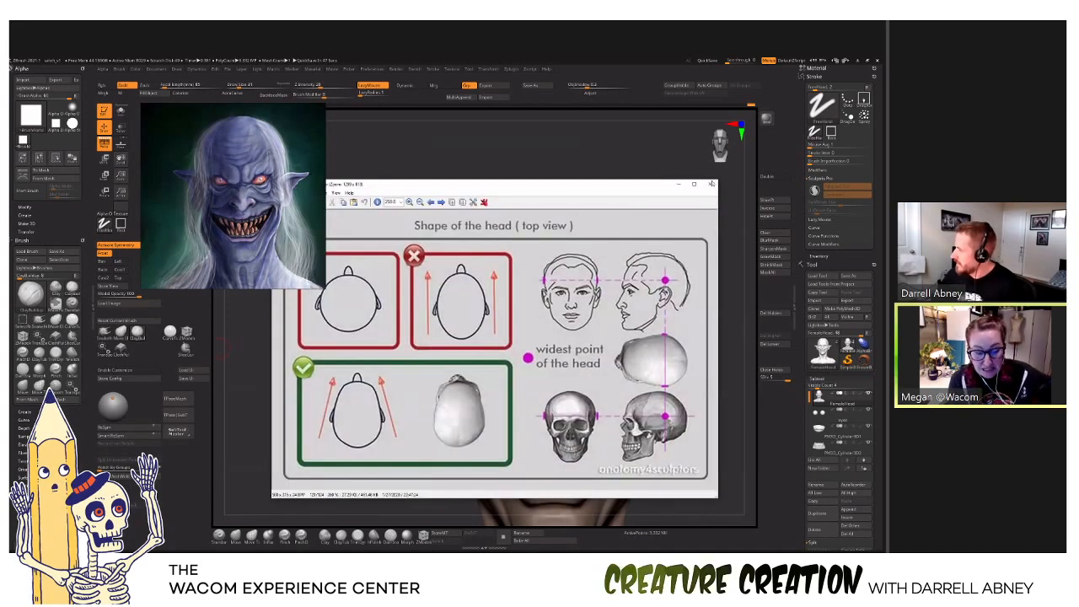
pyautogui.hotkey('alt', 'Tab')
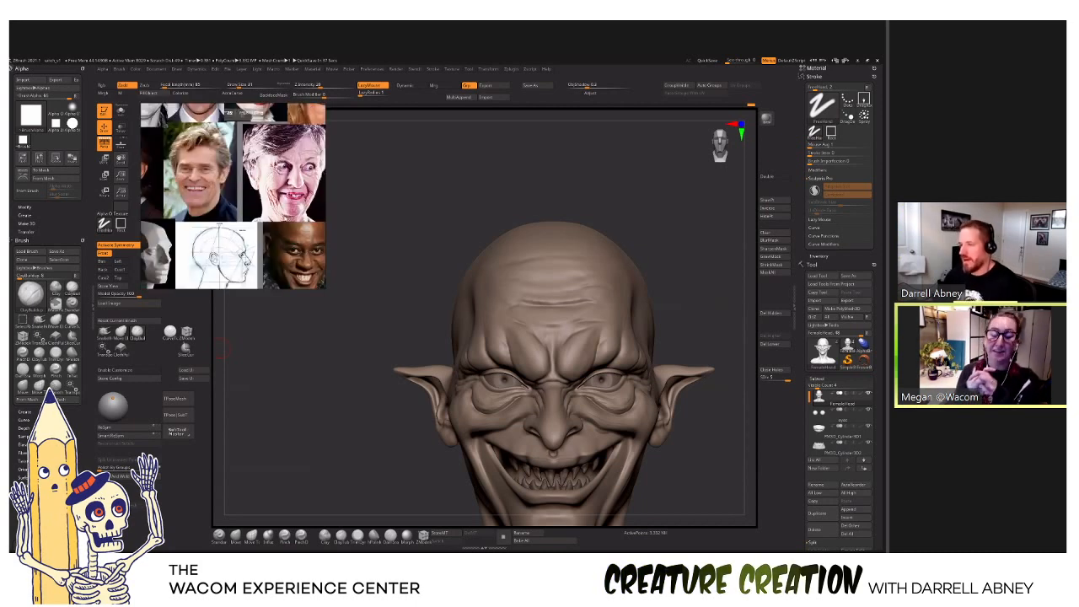
pyautogui.scroll(3, 239, 245)
pyautogui.scroll(-2, 239, 245)
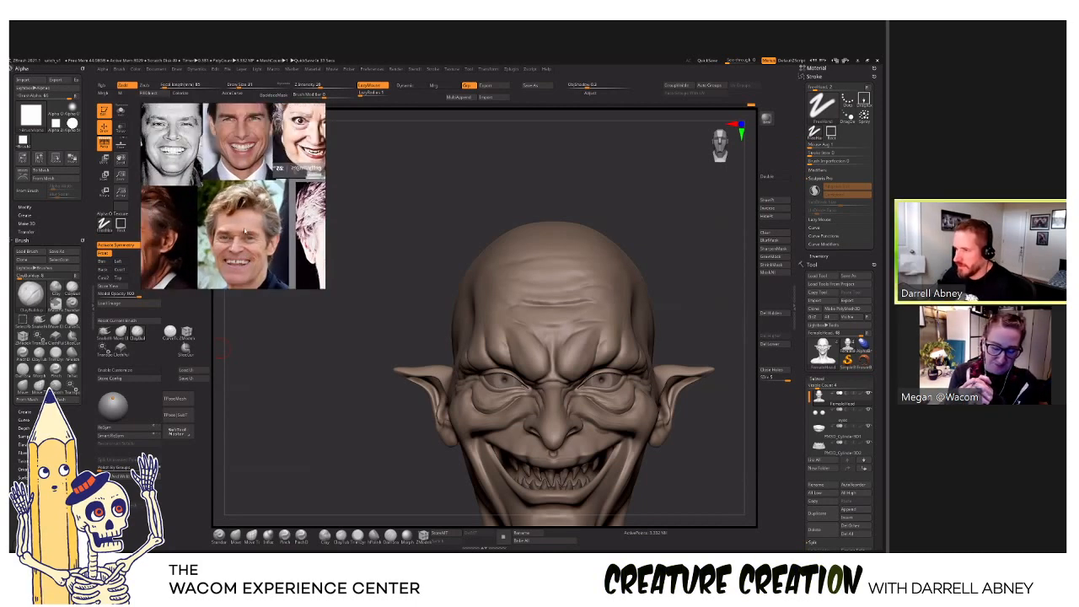
pyautogui.scroll(3, 261, 240)
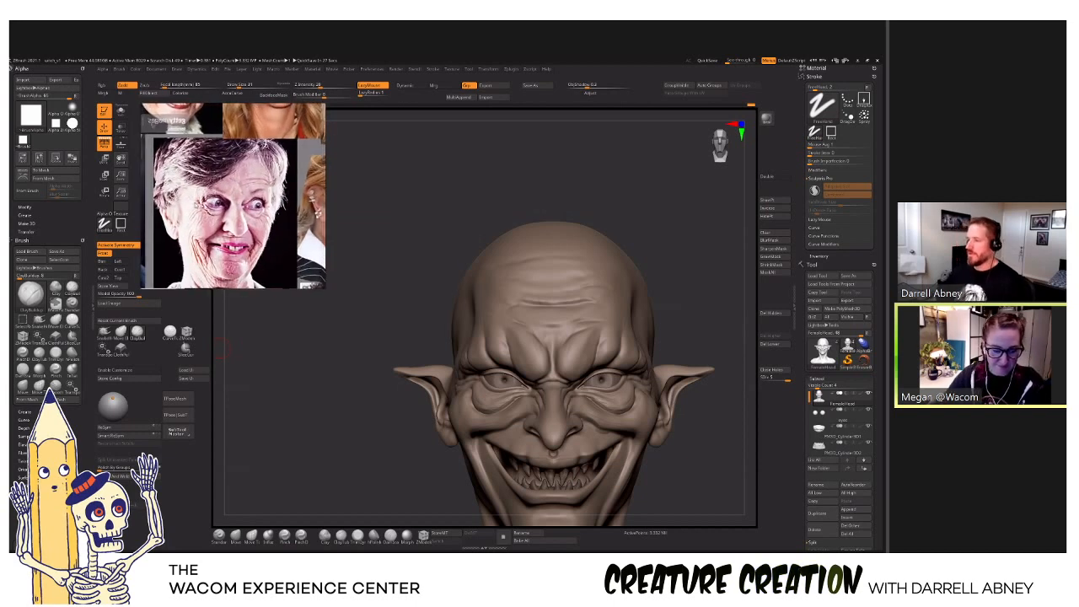
# Soften the horizontal forehead wrinkles at a lower subdivision level with ClayBuildup and smoothing strokes.
pyautogui.moveTo(683, 278); pyautogui.dragTo(684, 279)
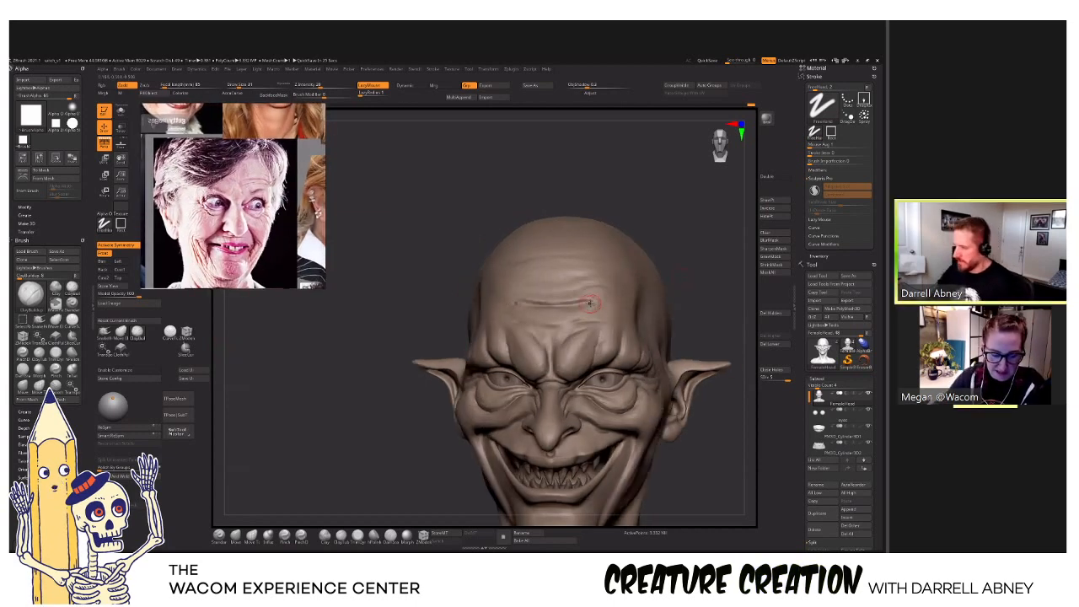
pyautogui.moveTo(590, 304); pyautogui.dragTo(559, 337)
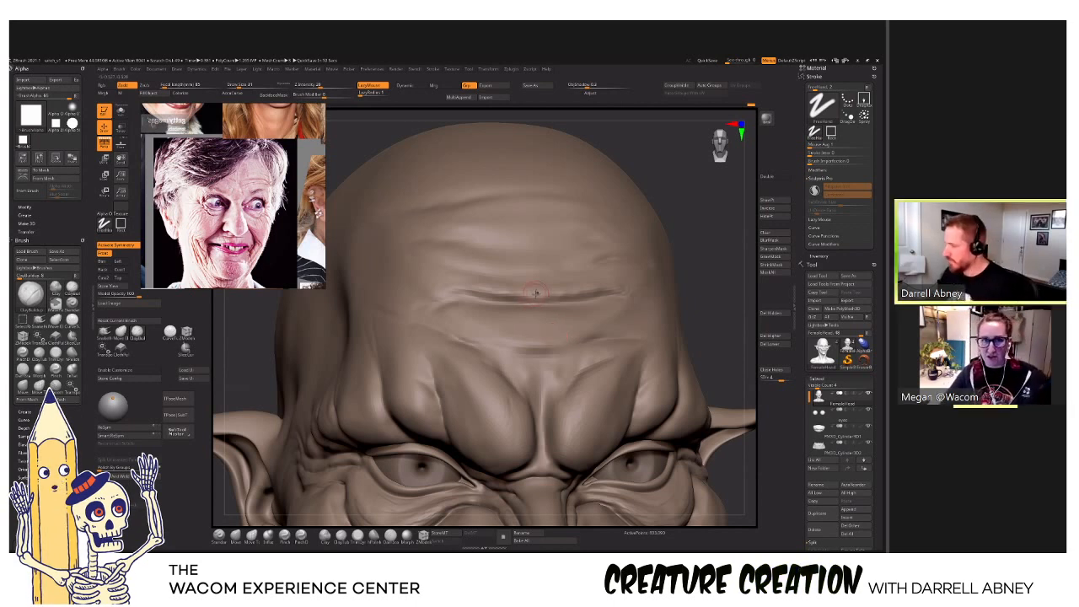
pyautogui.moveTo(525, 292)
pyautogui.mouseDown()
pyautogui.moveTo(574, 291)
pyautogui.moveTo(488, 290)
pyautogui.mouseUp()
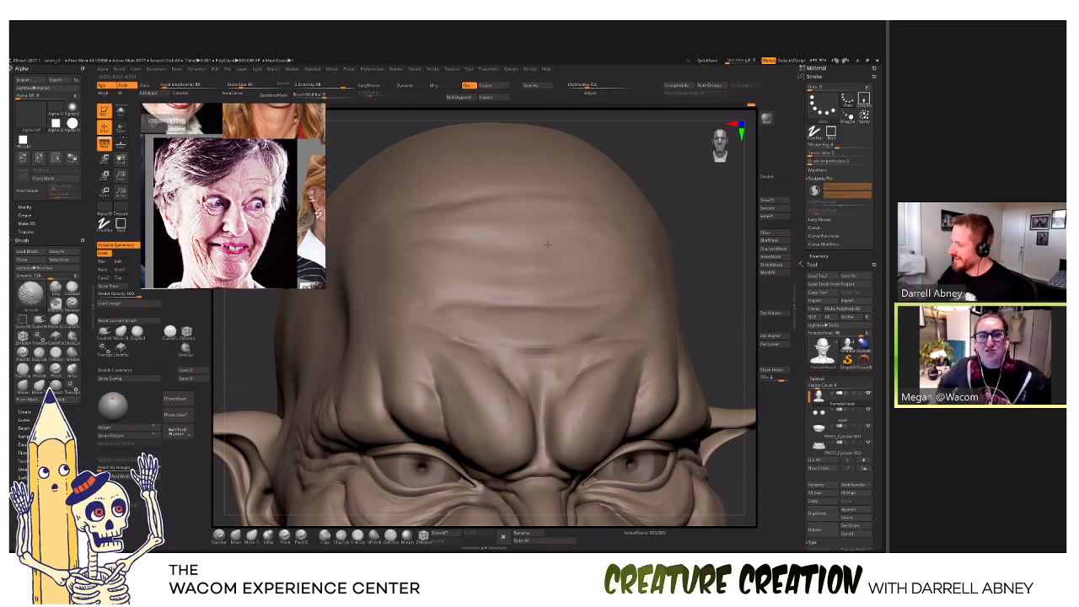
pyautogui.moveTo(644, 307); pyautogui.dragTo(661, 275, button='right')
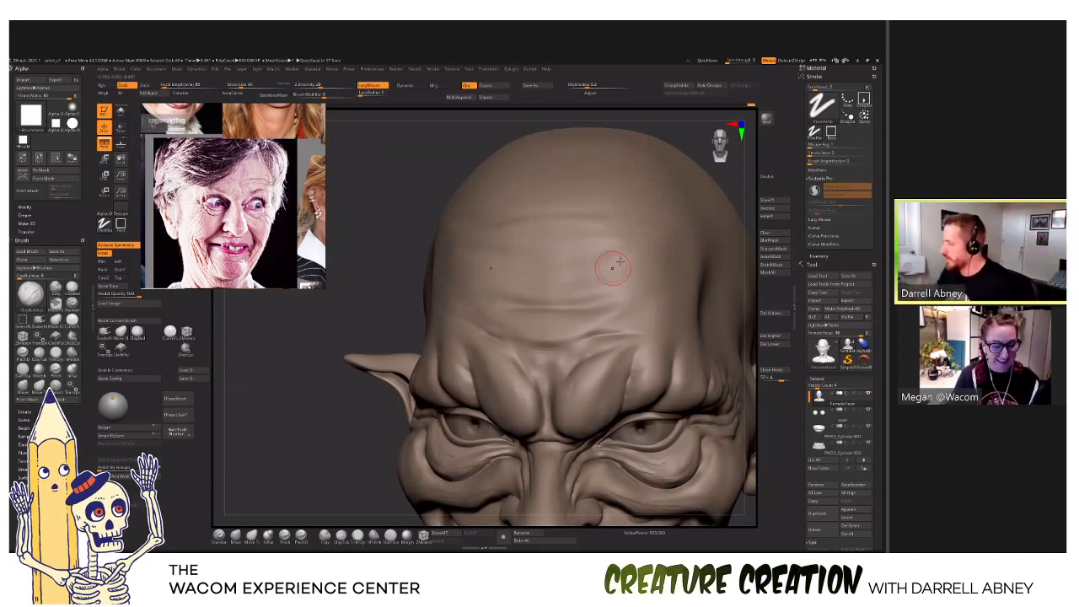
pyautogui.moveTo(613, 268)
pyautogui.keyDown('shift'); pyautogui.mouseDown()
pyautogui.moveTo(574, 246)
pyautogui.moveTo(563, 255)
pyautogui.mouseUp(); pyautogui.keyUp('shift')
pyautogui.keyDown('ctrl'); pyautogui.moveTo(593, 305); pyautogui.dragTo(590, 293, button='right'); pyautogui.keyUp('ctrl')
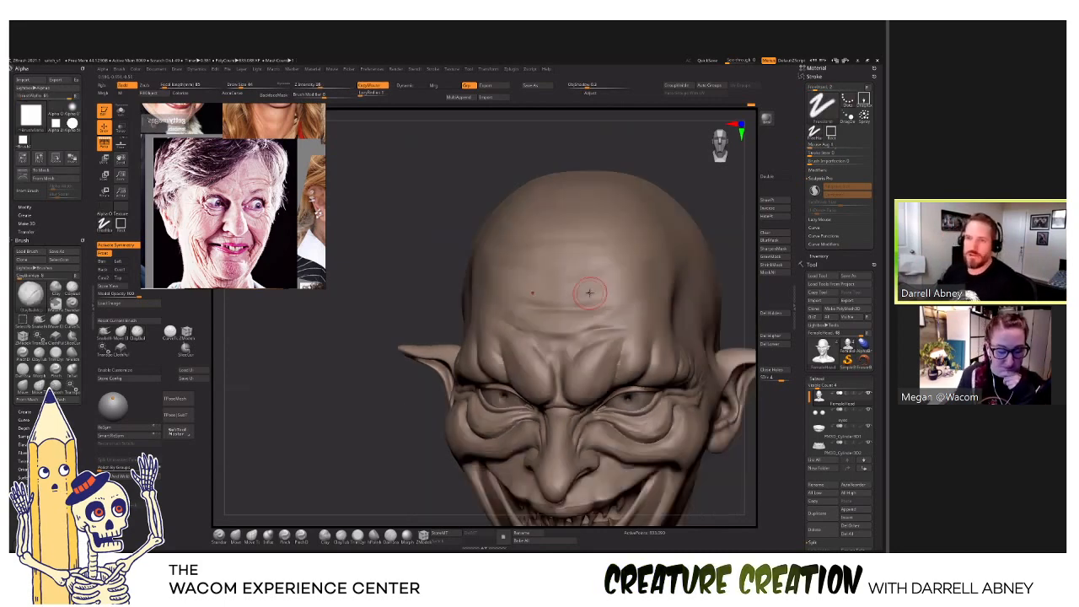
# Compare the whole bust from the front and carve fine horizontal creases above the brows with DamStandard.
pyautogui.press('f')
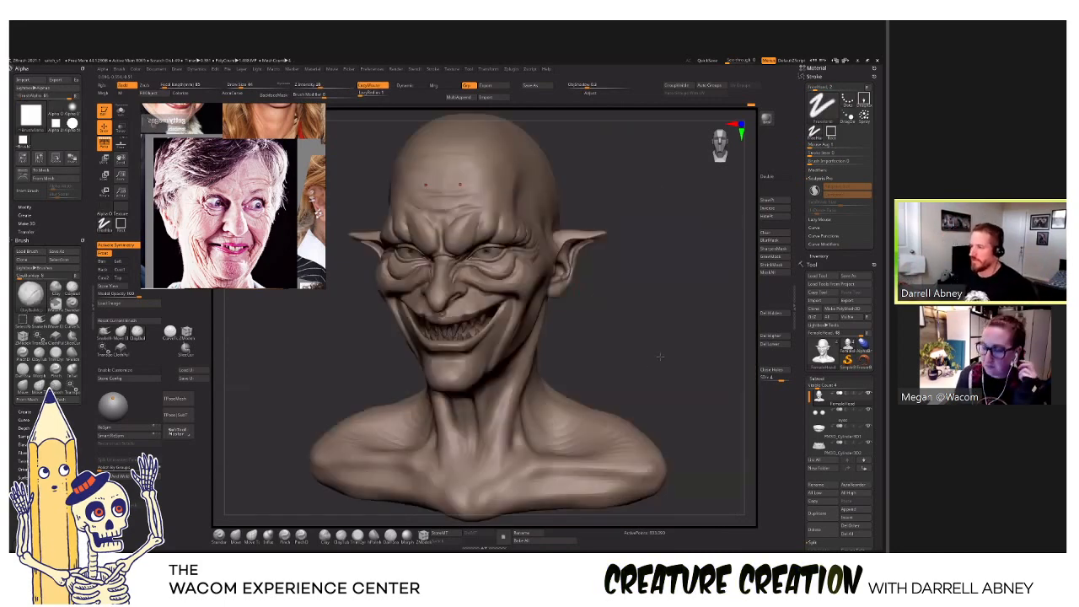
pyautogui.keyDown('shift'); pyautogui.moveTo(661, 357); pyautogui.dragTo(652, 421, button='right'); pyautogui.keyUp('shift')
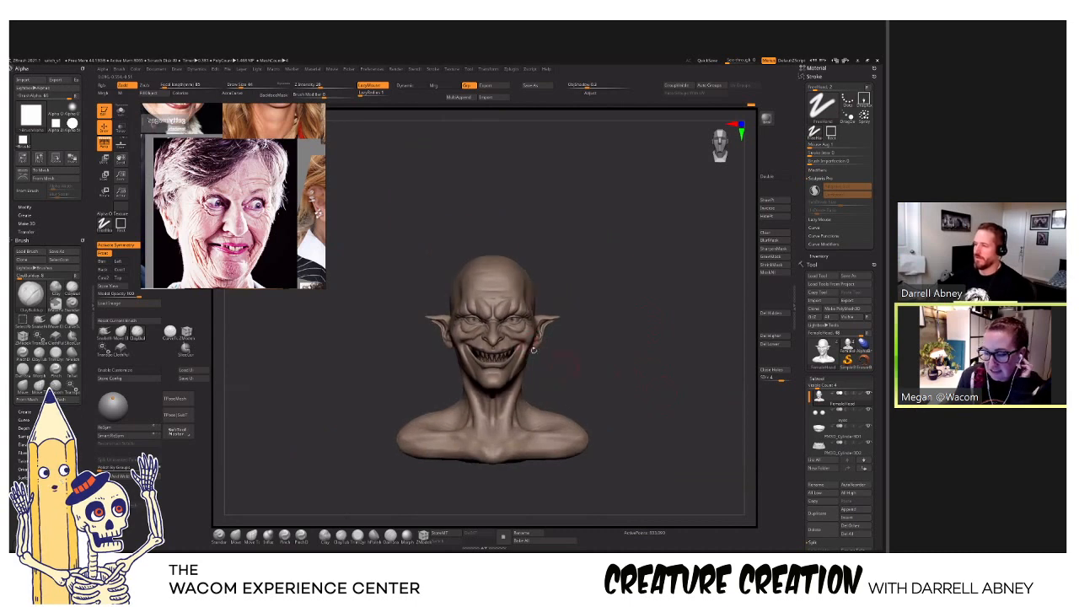
pyautogui.keyDown('ctrl'); pyautogui.moveTo(504, 308); pyautogui.dragTo(503, 343, button='right'); pyautogui.keyUp('ctrl')
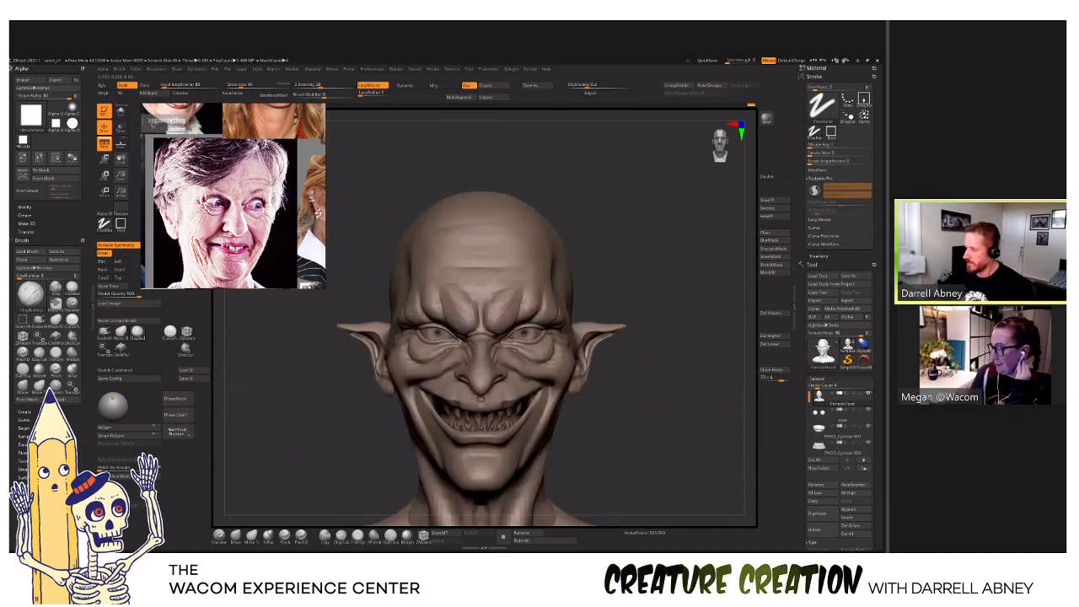
pyautogui.keyDown('ctrl'); pyautogui.moveTo(518, 339); pyautogui.dragTo(519, 350, button='right'); pyautogui.keyUp('ctrl')
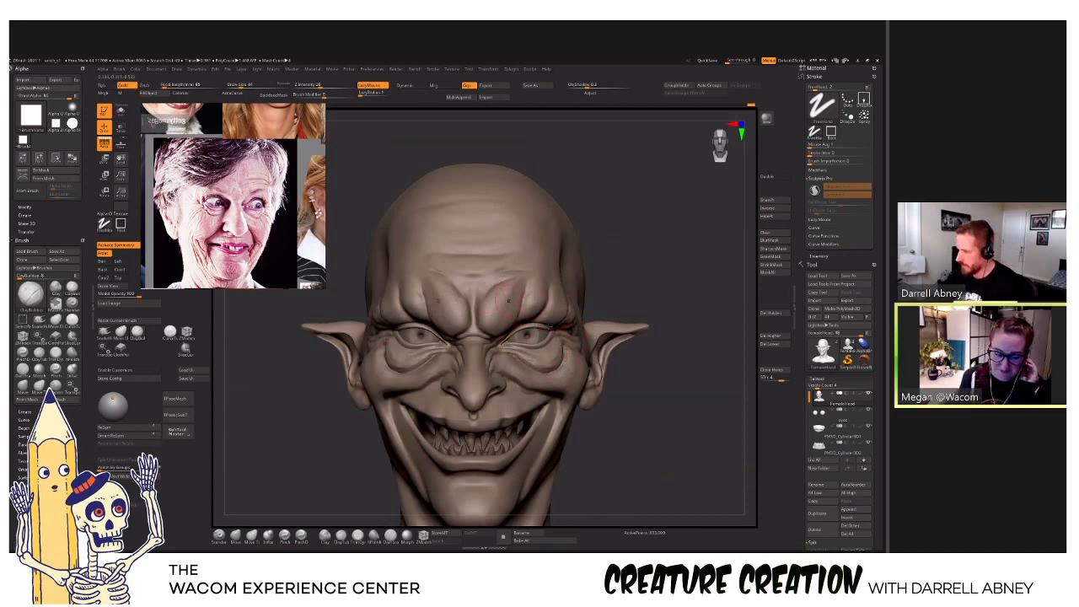
pyautogui.moveTo(507, 302)
pyautogui.keyDown('alt'); pyautogui.mouseDown(button='right')
pyautogui.moveTo(546, 335)
pyautogui.moveTo(557, 330)
pyautogui.moveTo(517, 329)
pyautogui.moveTo(518, 346)
pyautogui.moveTo(545, 359)
pyautogui.moveTo(540, 322)
pyautogui.moveTo(574, 295)
pyautogui.moveTo(628, 298)
pyautogui.mouseUp(button='right'); pyautogui.keyUp('alt')
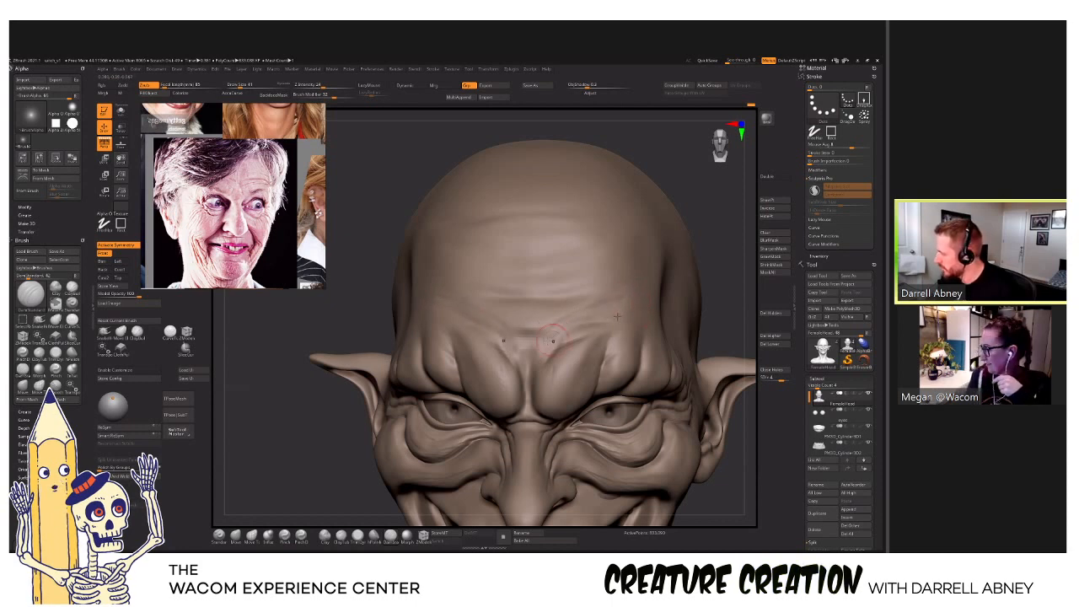
pyautogui.moveTo(646, 311); pyautogui.dragTo(671, 300, button='right')
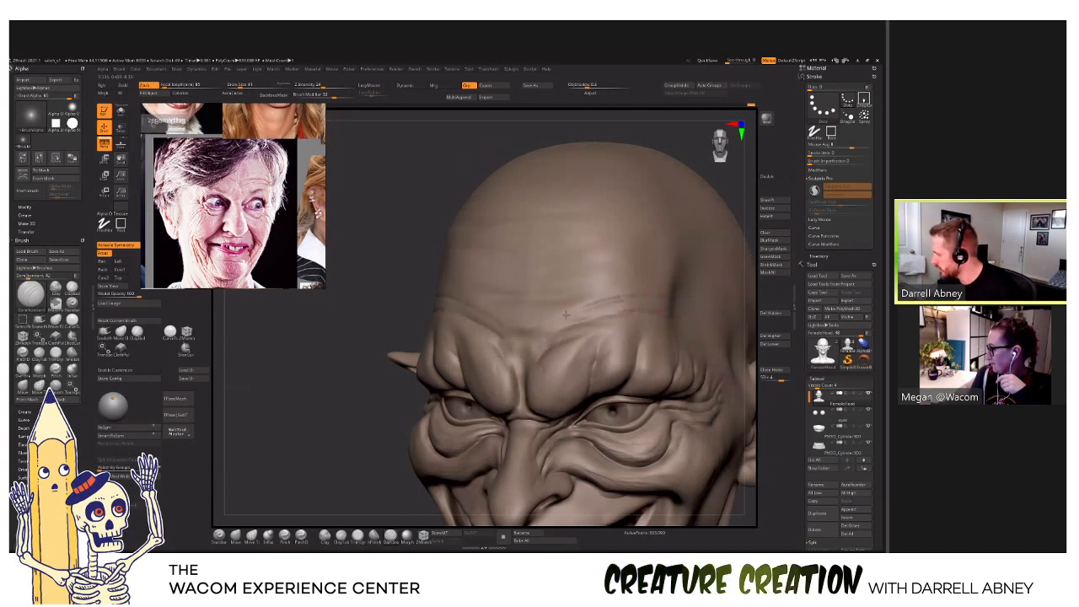
pyautogui.moveTo(670, 301); pyautogui.dragTo(645, 280, button='right')
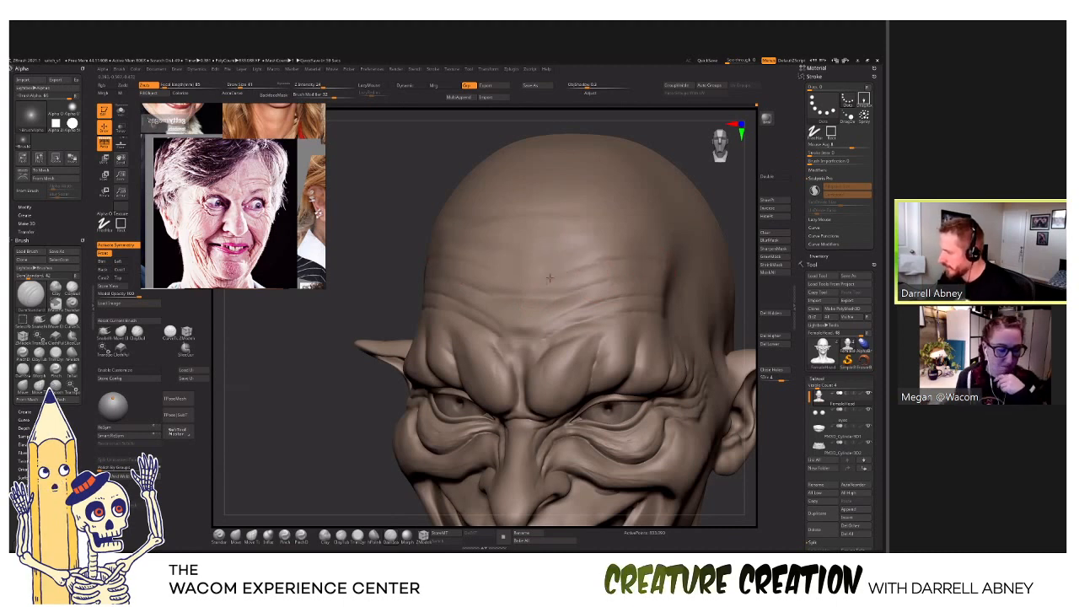
# Smooth the fine horizontal creases across the middle of the forehead so they blend into the surrounding skin.
pyautogui.keyDown('shift'); pyautogui.moveTo(542, 282); pyautogui.dragTo(642, 285); pyautogui.keyUp('shift')
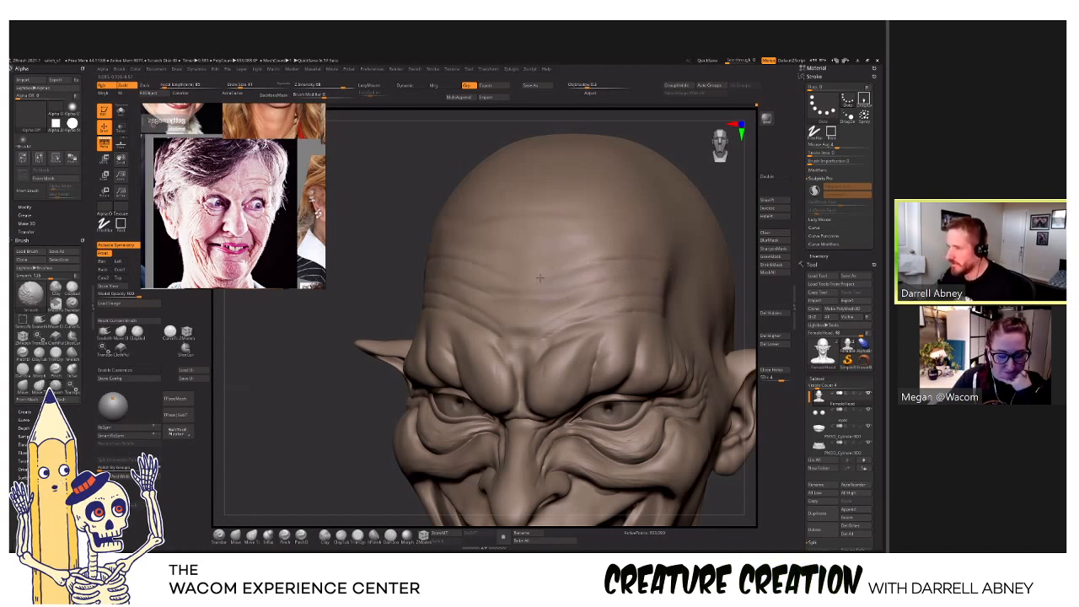
pyautogui.moveTo(540, 277); pyautogui.dragTo(564, 279, button='right')
pyautogui.moveTo(549, 338)
pyautogui.mouseDown(button='right')
pyautogui.moveTo(551, 312)
pyautogui.moveTo(576, 315)
pyautogui.moveTo(578, 337)
pyautogui.mouseUp(button='right')
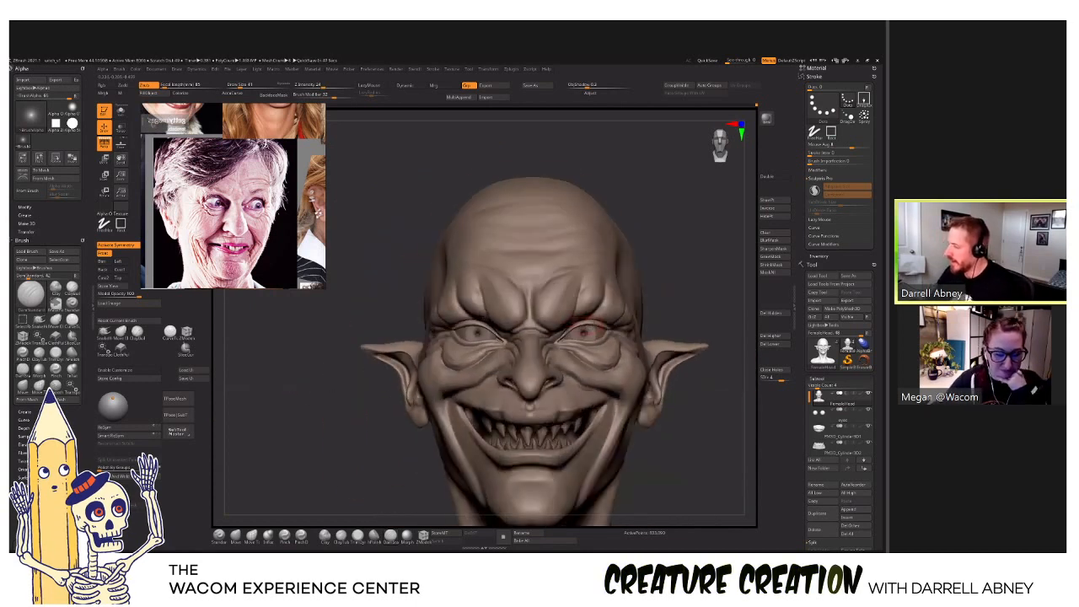
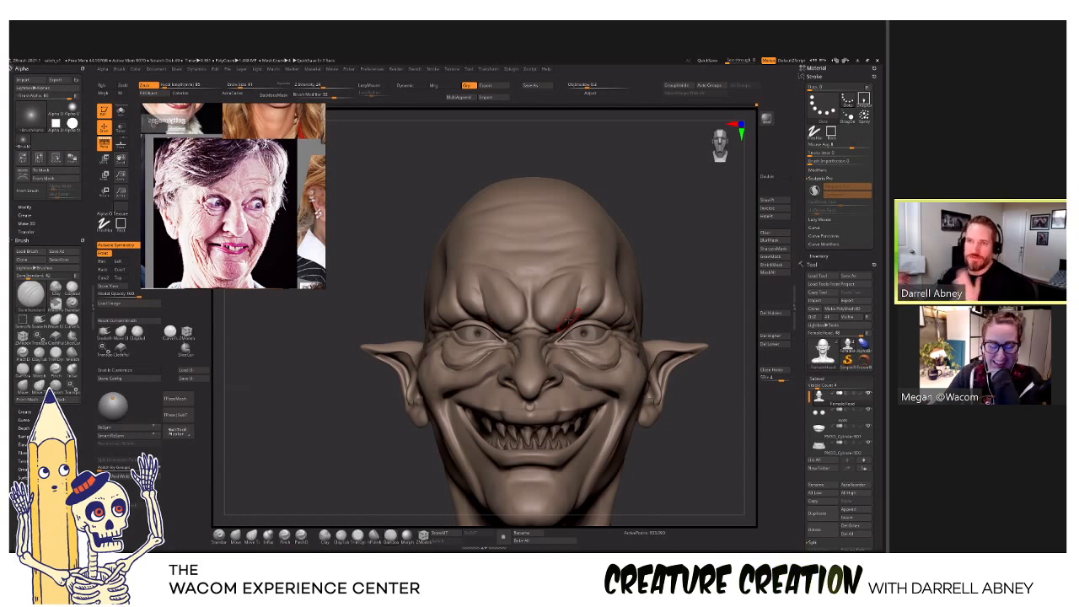
pyautogui.moveTo(679, 325); pyautogui.dragTo(672, 323)
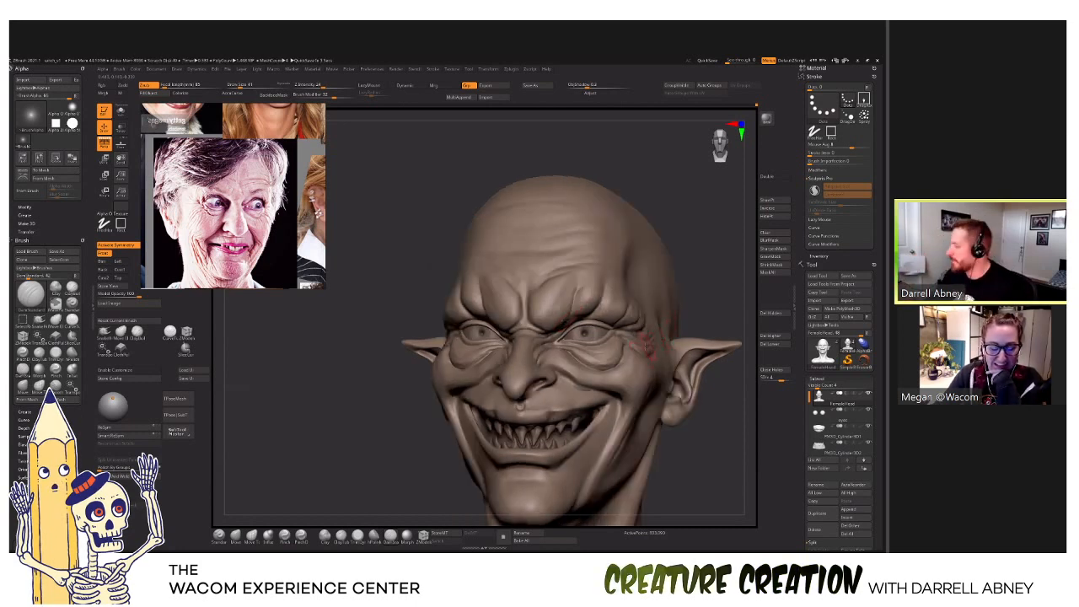
pyautogui.keyDown('alt'); pyautogui.moveTo(700, 384); pyautogui.dragTo(679, 396); pyautogui.keyUp('alt')
pyautogui.keyDown('alt'); pyautogui.moveTo(603, 337); pyautogui.dragTo(658, 200); pyautogui.keyUp('alt')
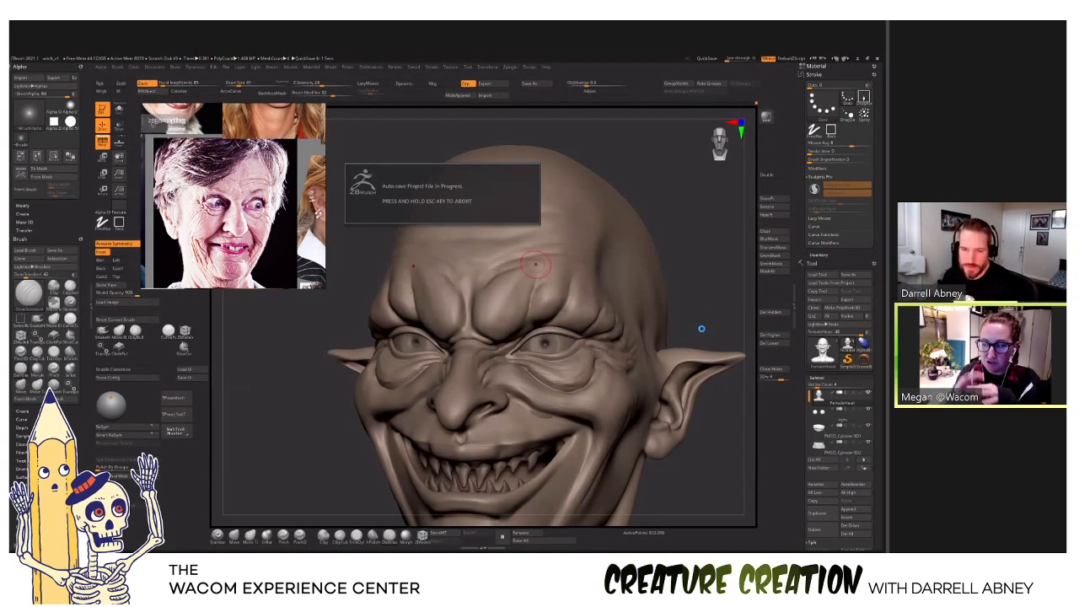
pyautogui.moveTo(704, 323); pyautogui.dragTo(687, 354)
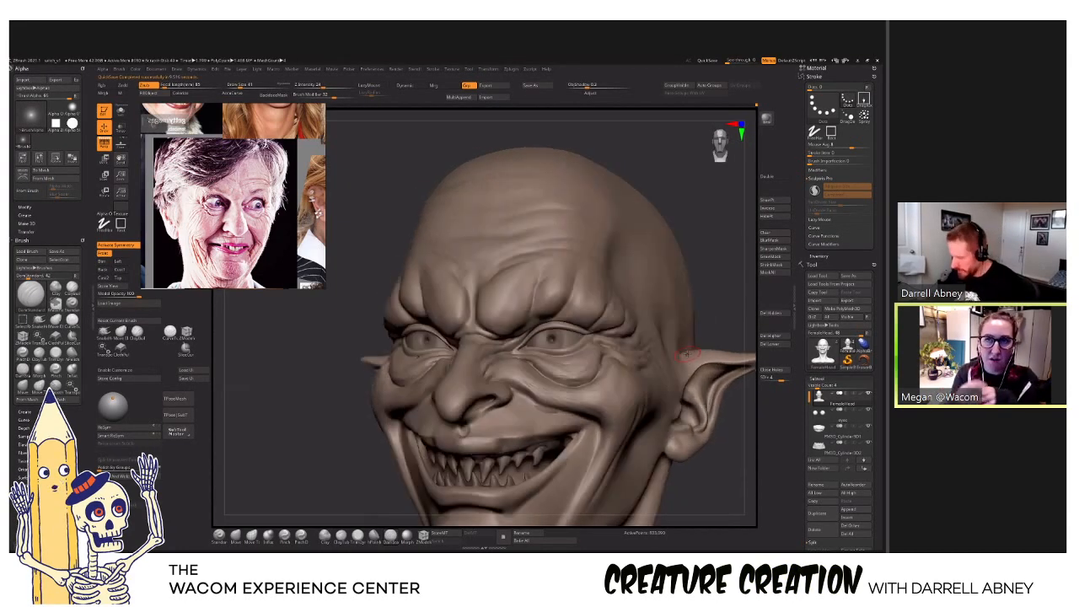
pyautogui.keyDown('alt'); pyautogui.click(548, 412); pyautogui.keyUp('alt')
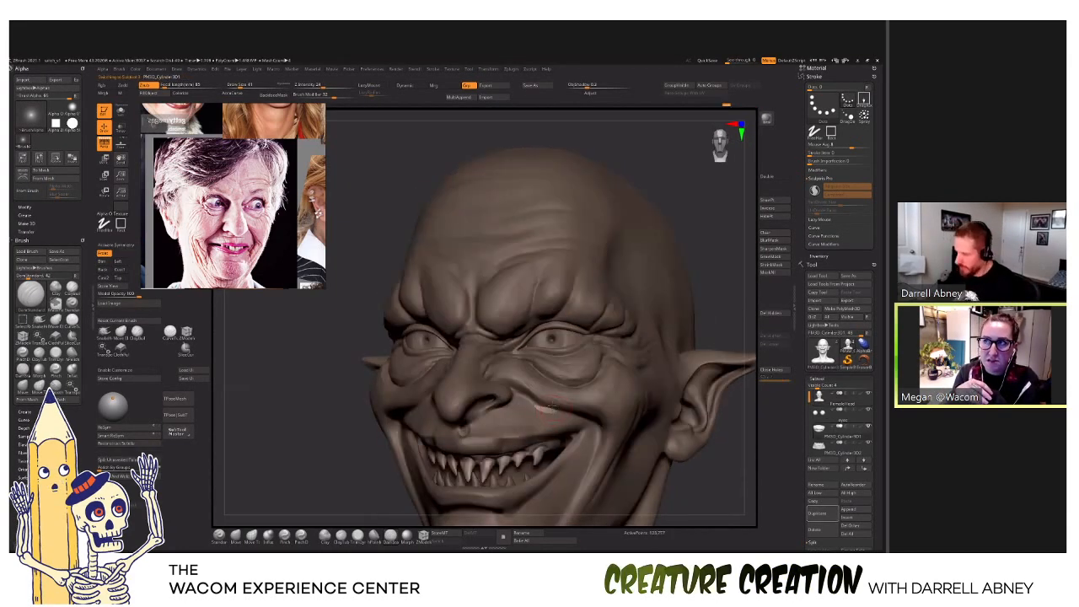
pyautogui.moveTo(704, 337); pyautogui.dragTo(726, 310)
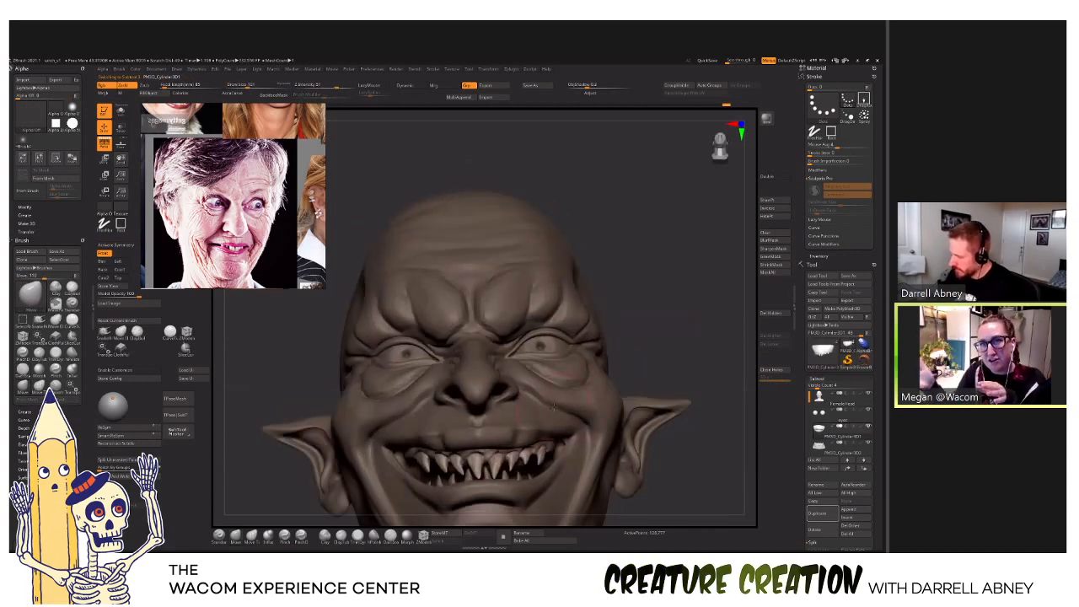
pyautogui.keyDown('alt'); pyautogui.click(600, 394); pyautogui.keyUp('alt')
pyautogui.press('b')
pyautogui.press('d')
pyautogui.press('s')
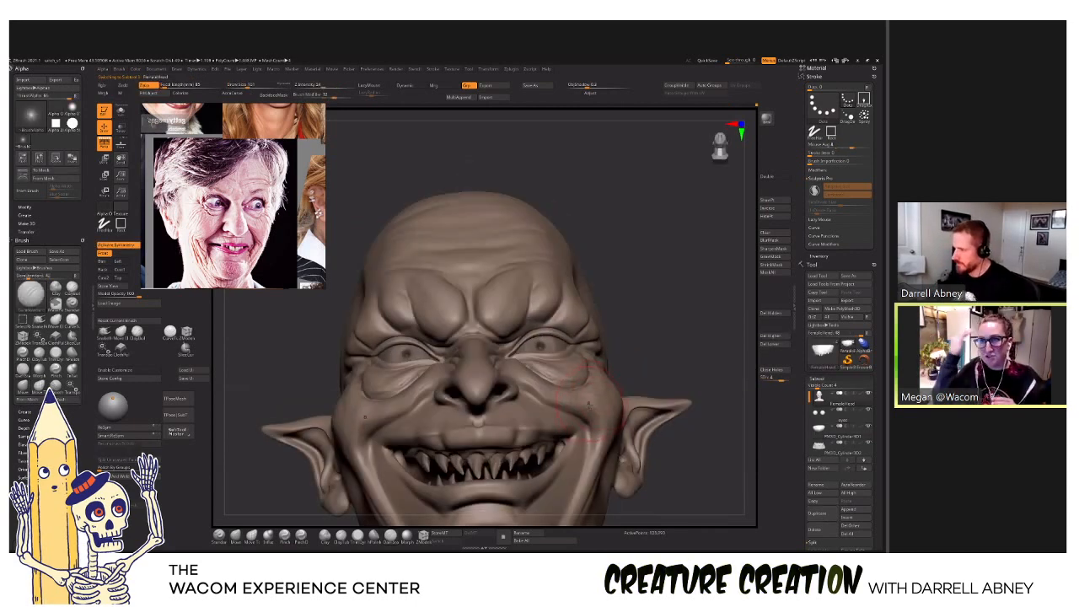
# Switch the head to a lower subdivision level and adjust the sides of the forehead with a large Move brush.
pyautogui.moveTo(588, 397); pyautogui.dragTo(582, 272)
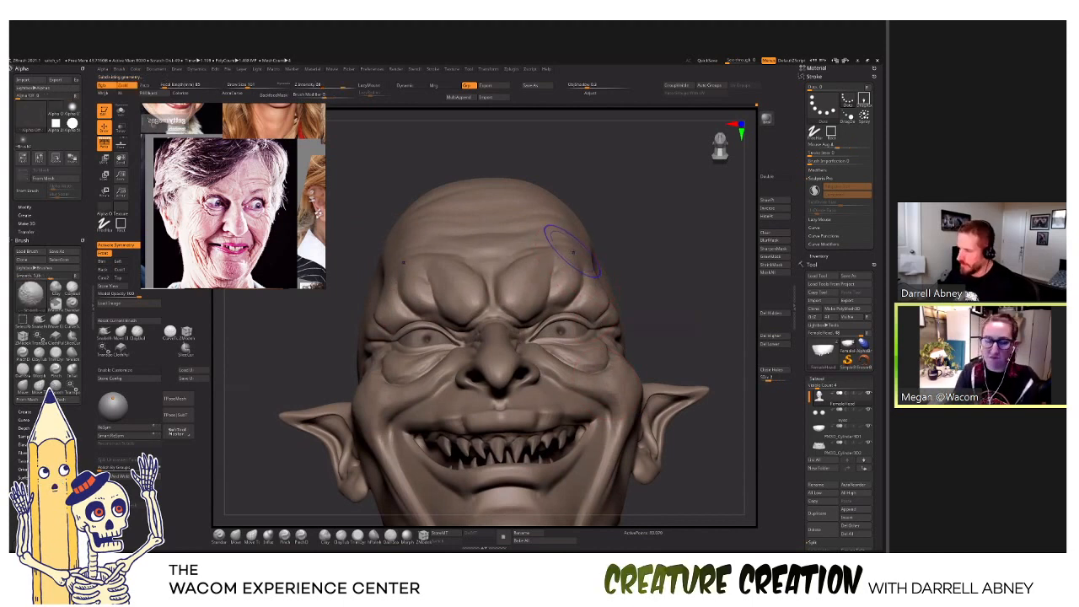
pyautogui.press('b')
pyautogui.press('m')
pyautogui.press('v')
pyautogui.press('s')
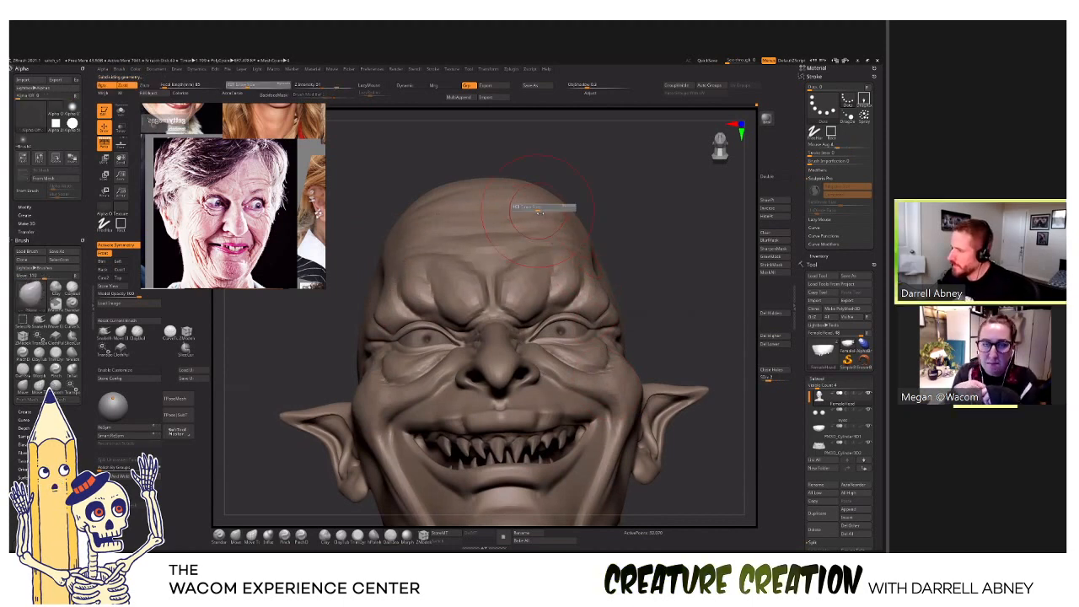
pyautogui.moveTo(377, 228); pyautogui.dragTo(425, 205)
pyautogui.press('s')
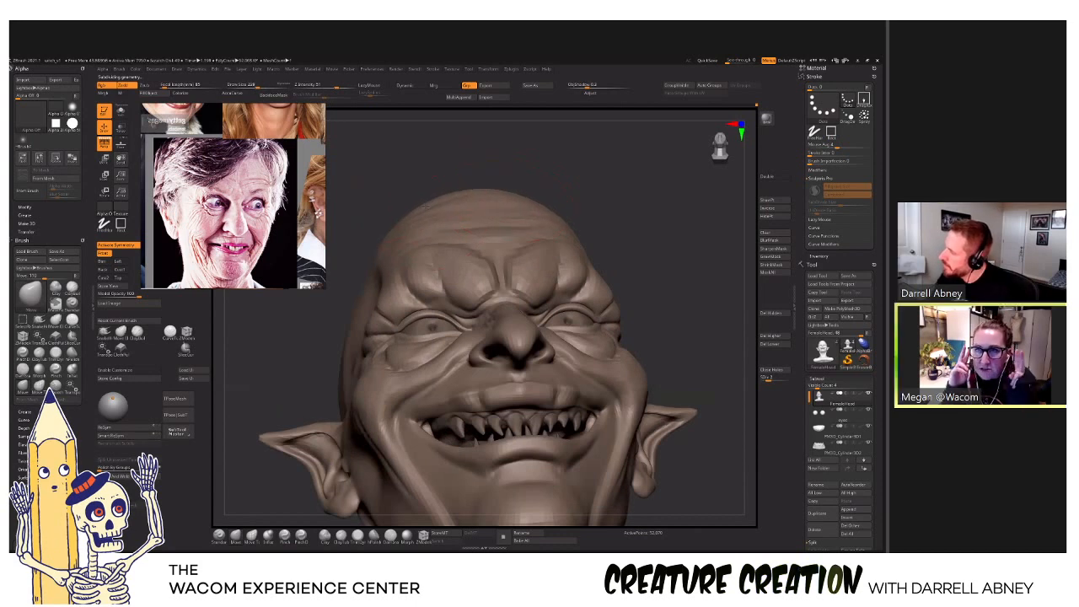
# Reshape the temples and outer brow contour as seen from below with the Move Topological brush.
pyautogui.moveTo(538, 248); pyautogui.dragTo(584, 267, button='right')
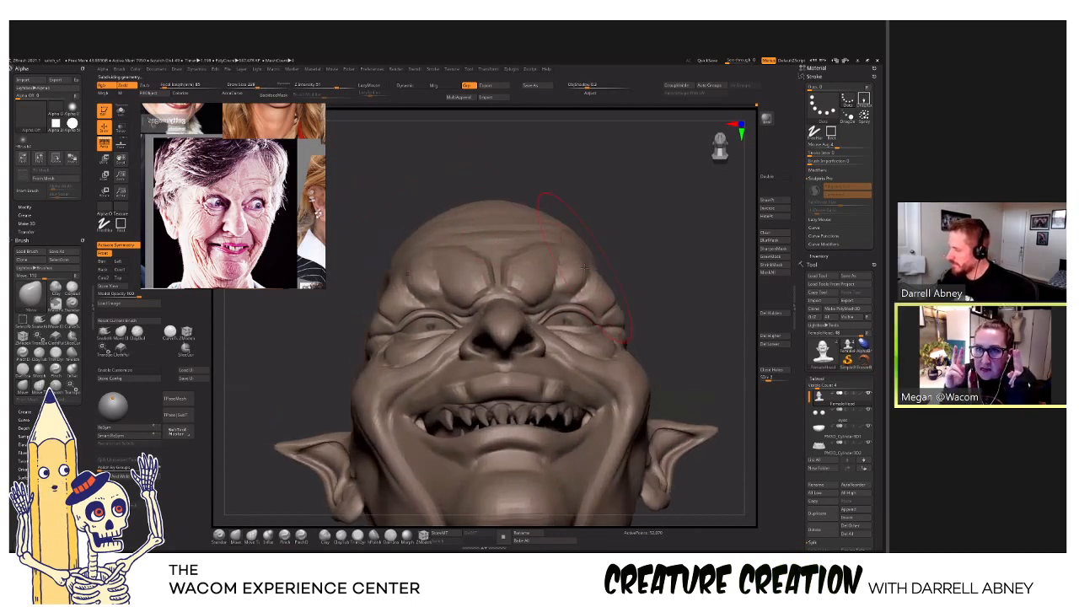
pyautogui.moveTo(654, 343); pyautogui.dragTo(646, 351, button='right')
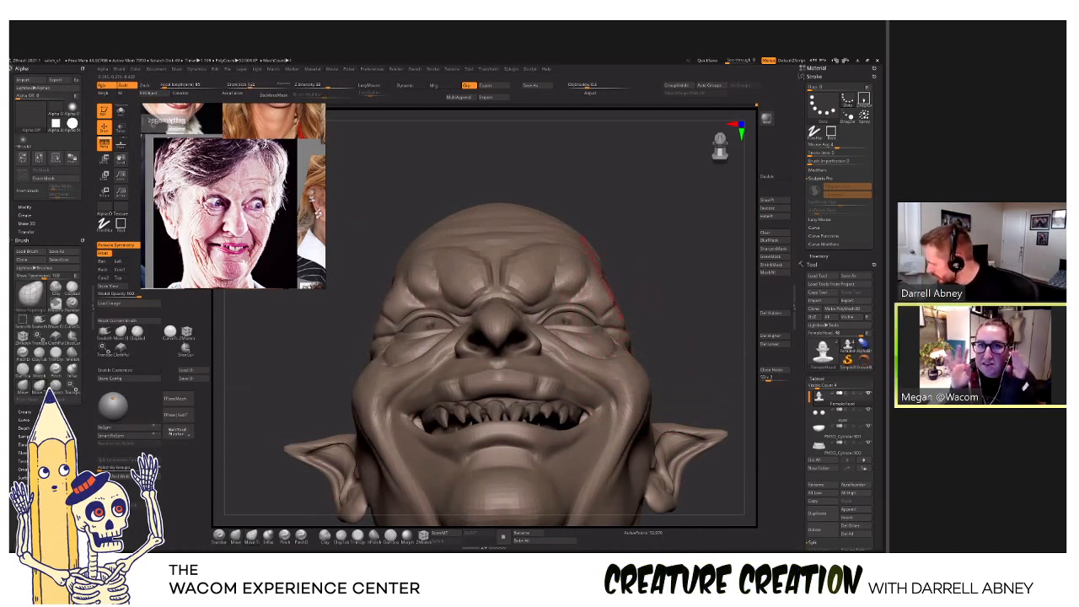
pyautogui.moveTo(604, 278)
pyautogui.mouseDown(button='right')
pyautogui.moveTo(595, 295)
pyautogui.moveTo(544, 255)
pyautogui.mouseUp(button='right')
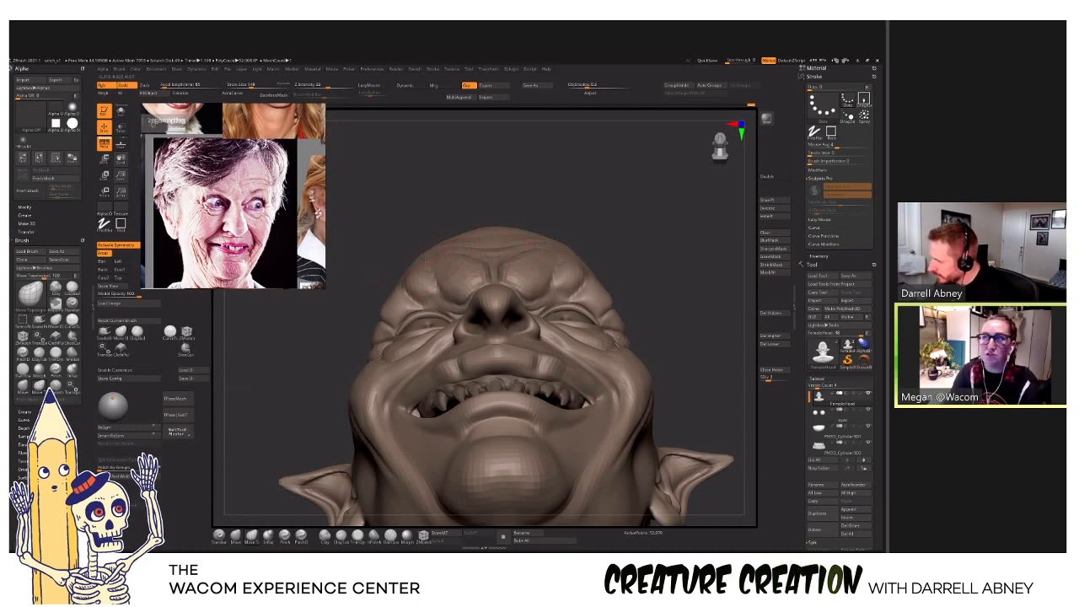
pyautogui.moveTo(424, 260); pyautogui.dragTo(415, 256, button='right')
pyautogui.moveTo(391, 294)
pyautogui.mouseDown(button='right')
pyautogui.moveTo(369, 276)
pyautogui.moveTo(390, 275)
pyautogui.mouseUp(button='right')
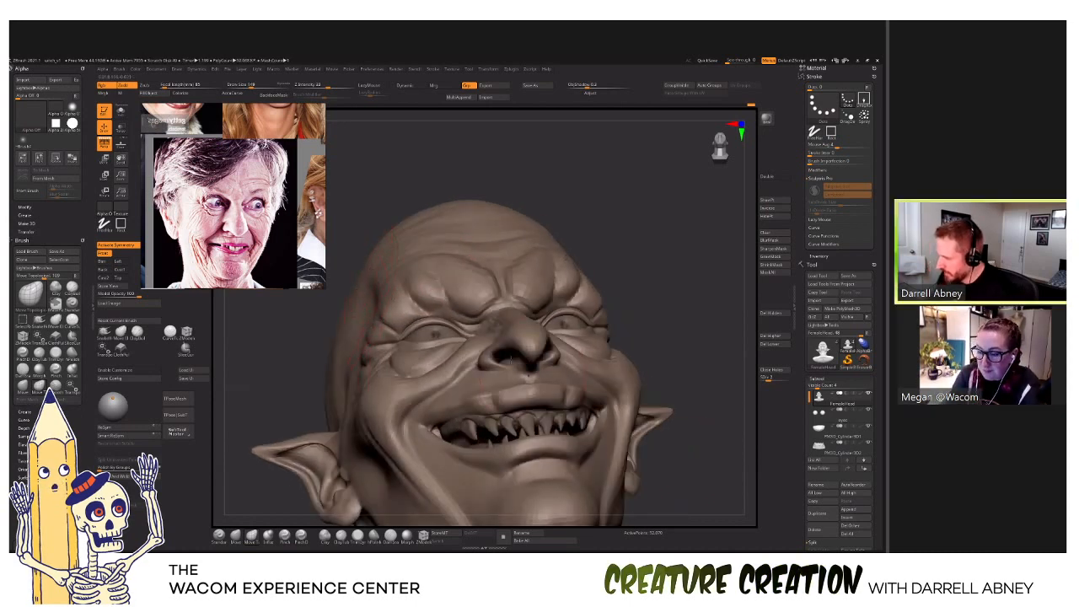
pyautogui.moveTo(555, 402)
pyautogui.keyDown('shift'); pyautogui.mouseDown(button='right')
pyautogui.moveTo(630, 347)
pyautogui.moveTo(605, 379)
pyautogui.moveTo(582, 380)
pyautogui.moveTo(600, 377)
pyautogui.mouseUp(button='right'); pyautogui.keyUp('shift')
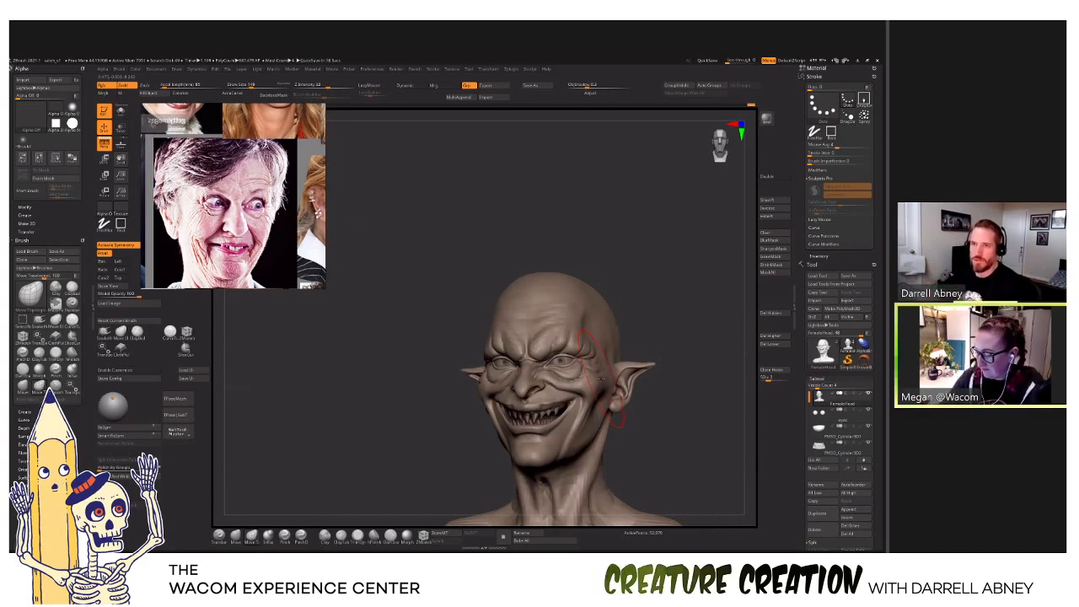
# Refine the outer forehead and temple silhouette from the front and three-quarter angles with Move Topological.
pyautogui.moveTo(617, 325)
pyautogui.keyDown('ctrl'); pyautogui.mouseDown(button='right')
pyautogui.moveTo(630, 361)
pyautogui.moveTo(625, 331)
pyautogui.mouseUp(button='right'); pyautogui.keyUp('ctrl')
pyautogui.keyDown('ctrl'); pyautogui.moveTo(601, 278); pyautogui.dragTo(582, 306, button='right'); pyautogui.keyUp('ctrl')
pyautogui.press('s')
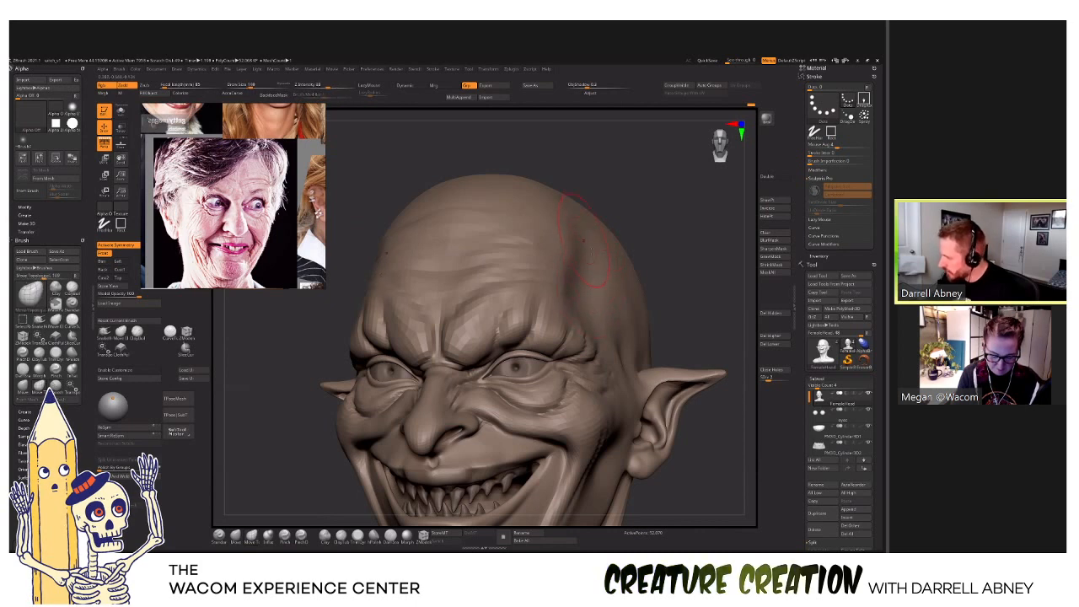
pyautogui.press('shift')
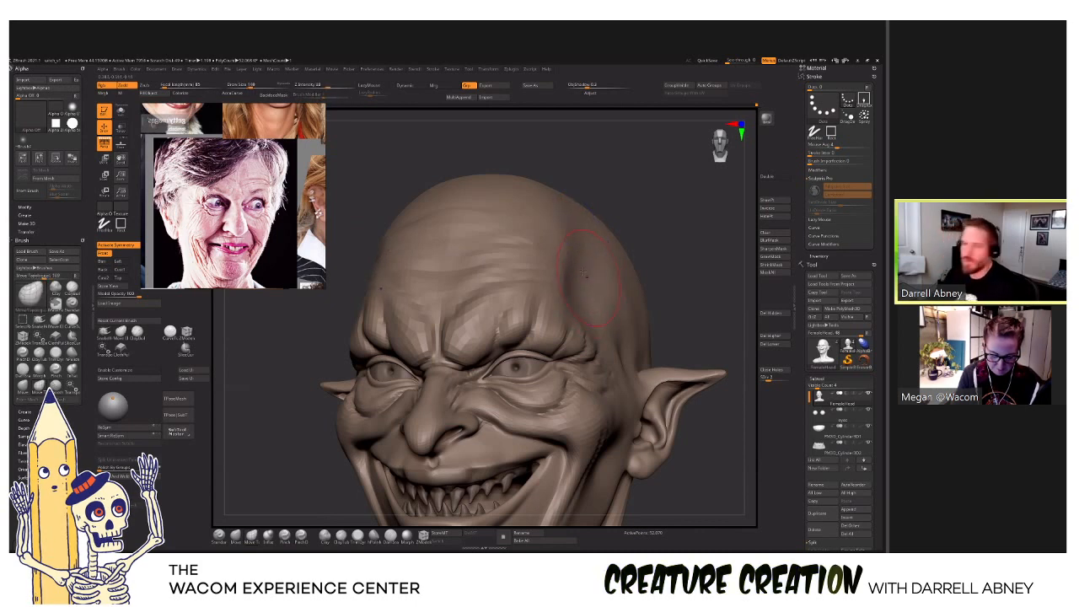
pyautogui.keyDown('shift'); pyautogui.moveTo(589, 324); pyautogui.dragTo(590, 293, button='right'); pyautogui.keyUp('shift')
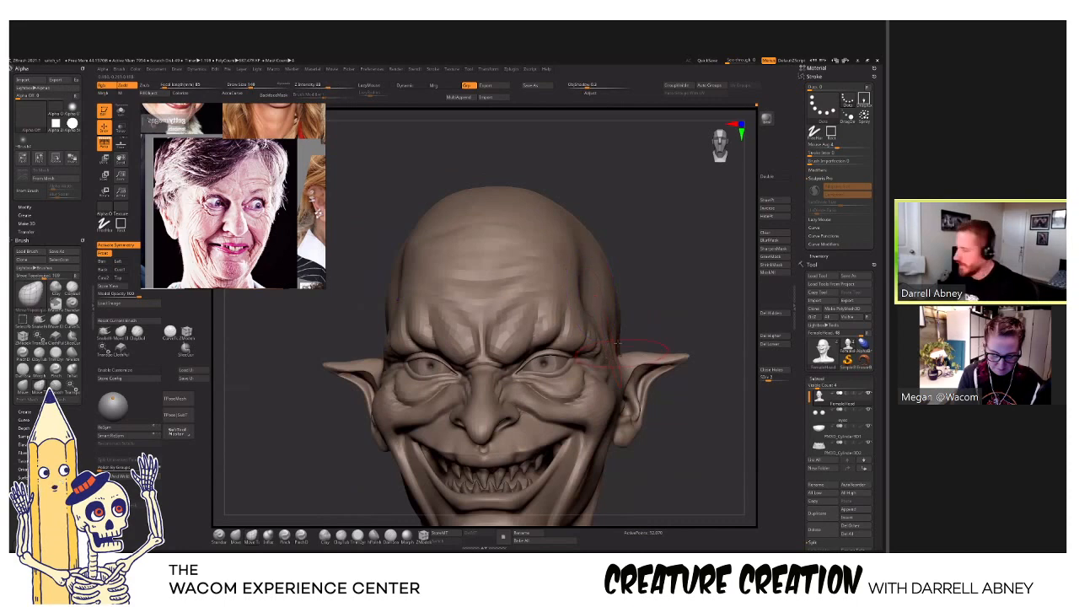
pyautogui.moveTo(617, 343); pyautogui.dragTo(620, 304, button='right')
# Check the head's overall proportions from the front and return it to its highest subdivision level for detailing.
pyautogui.moveTo(566, 396)
pyautogui.keyDown('ctrl'); pyautogui.mouseDown(button='right')
pyautogui.moveTo(567, 376)
pyautogui.moveTo(554, 400)
pyautogui.moveTo(560, 388)
pyautogui.moveTo(474, 403)
pyautogui.mouseUp(button='right'); pyautogui.keyUp('ctrl')
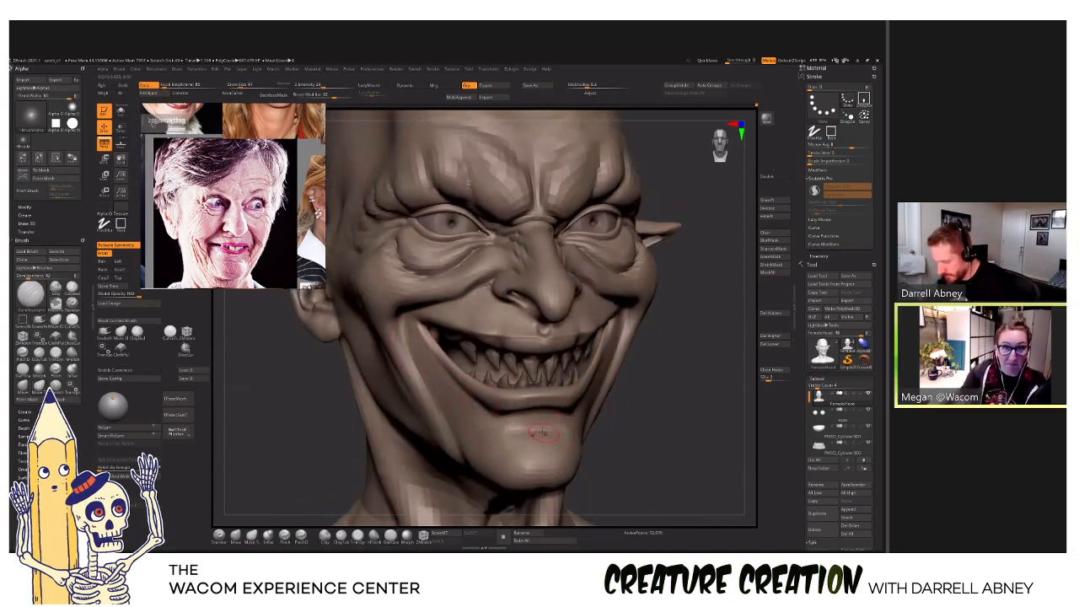
pyautogui.hotkey('shift', 'd')
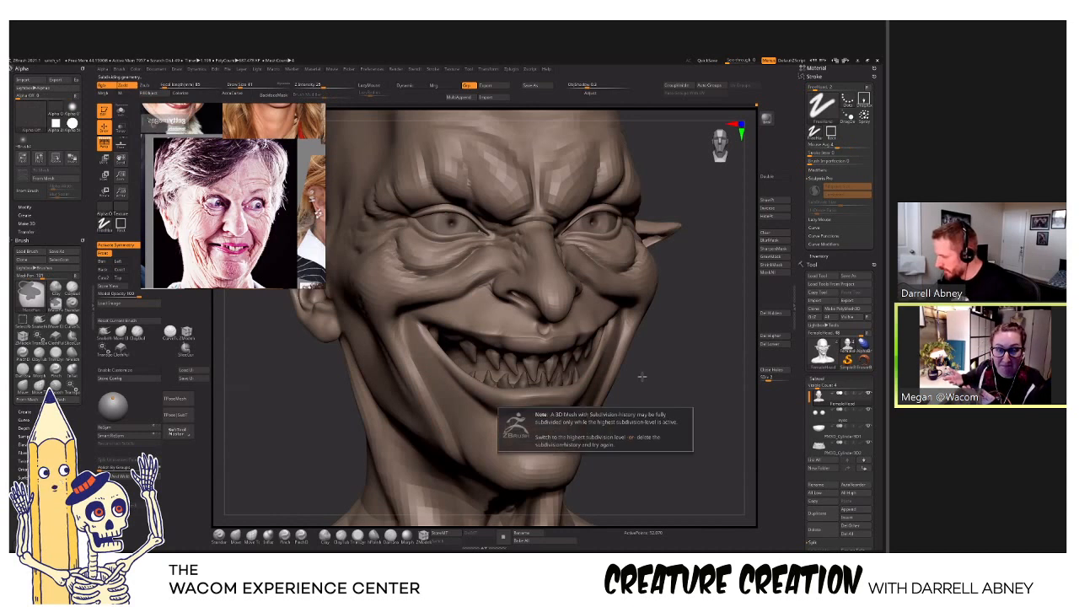
pyautogui.moveTo(661, 415); pyautogui.dragTo(657, 326, button='right')
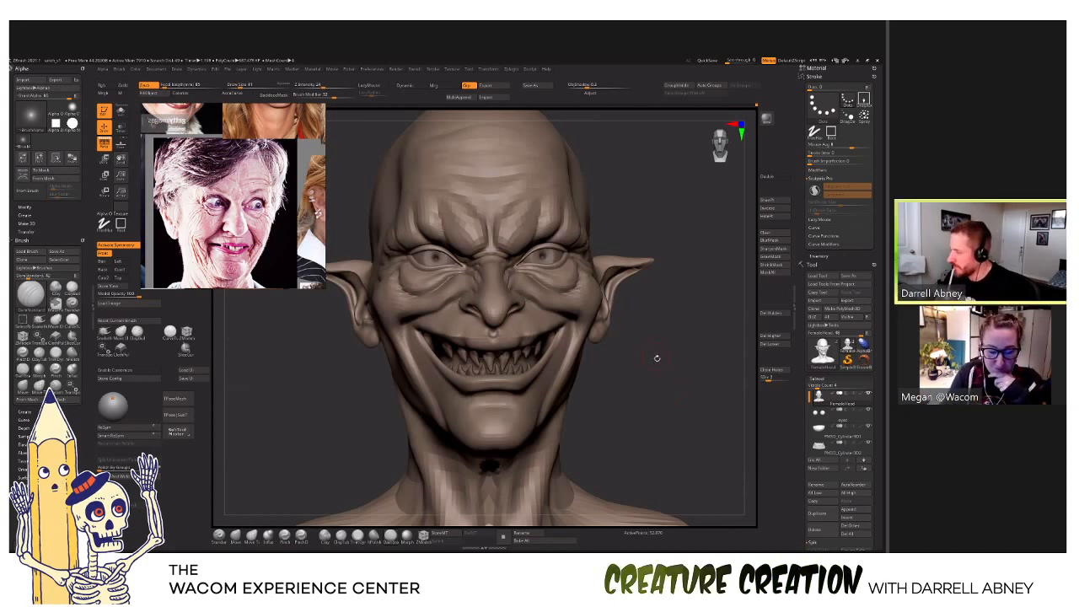
pyautogui.moveTo(656, 364); pyautogui.dragTo(655, 369)
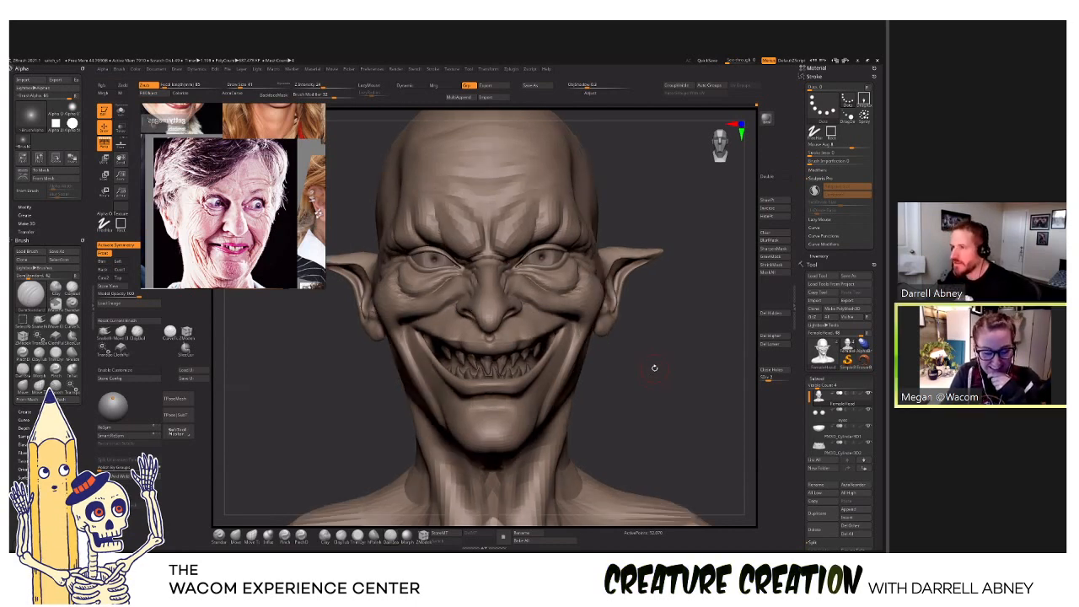
pyautogui.moveTo(654, 367); pyautogui.dragTo(646, 373)
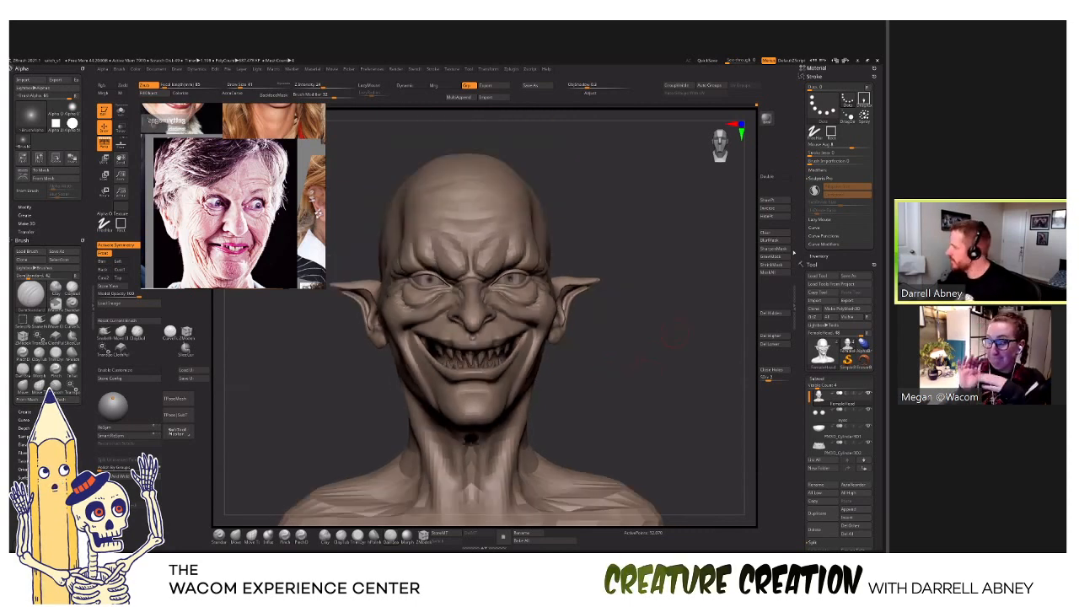
pyautogui.click(787, 378)
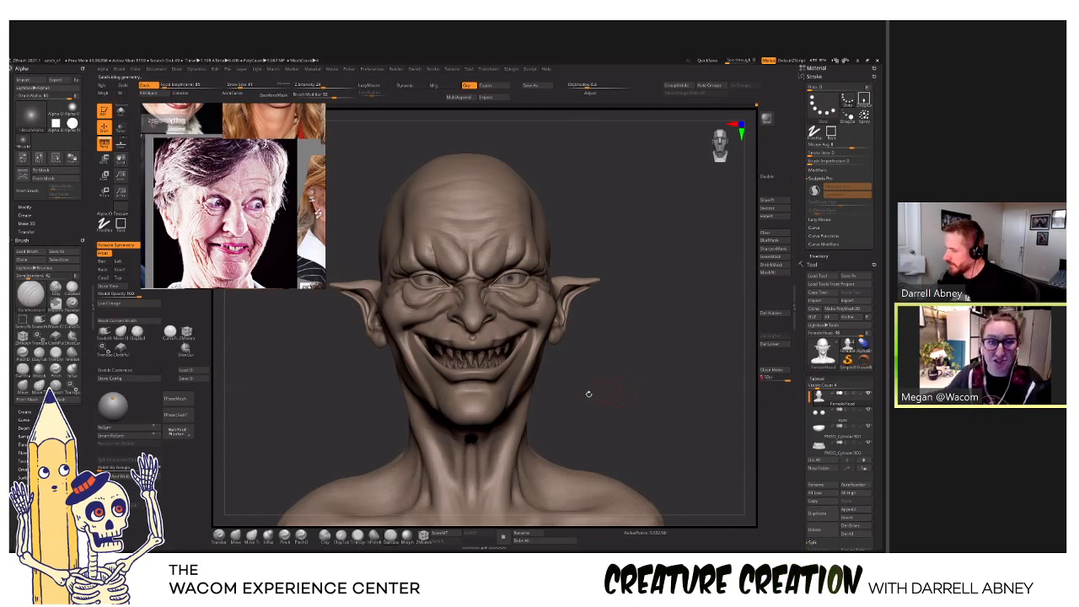
# Carve a fine horizontal crease across the chin below the lower lip with DamStandard, with symmetry off.
pyautogui.keyDown('alt'); pyautogui.moveTo(554, 396); pyautogui.dragTo(570, 410); pyautogui.keyUp('alt')
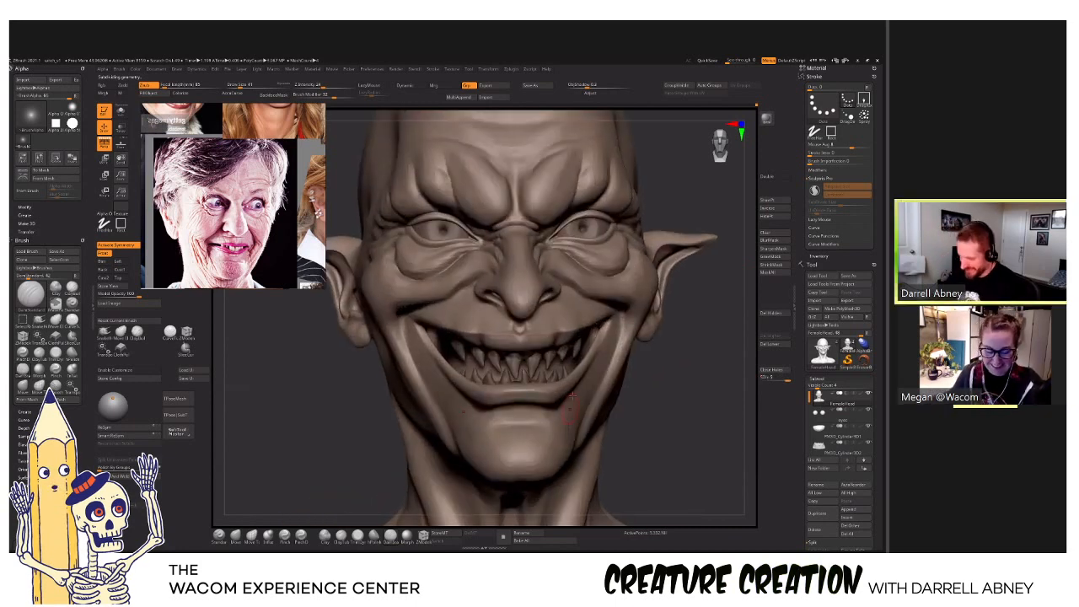
pyautogui.keyDown('alt'); pyautogui.moveTo(516, 440); pyautogui.dragTo(522, 429); pyautogui.keyUp('alt')
pyautogui.moveTo(522, 429); pyautogui.dragTo(542, 425, button='right')
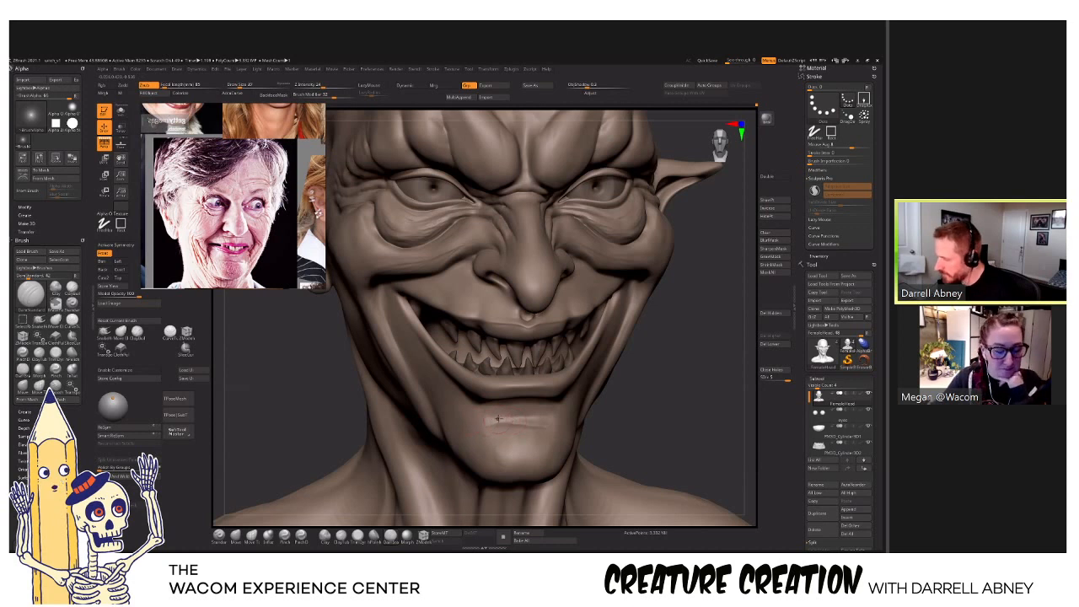
pyautogui.moveTo(506, 417); pyautogui.dragTo(490, 309, button='right')
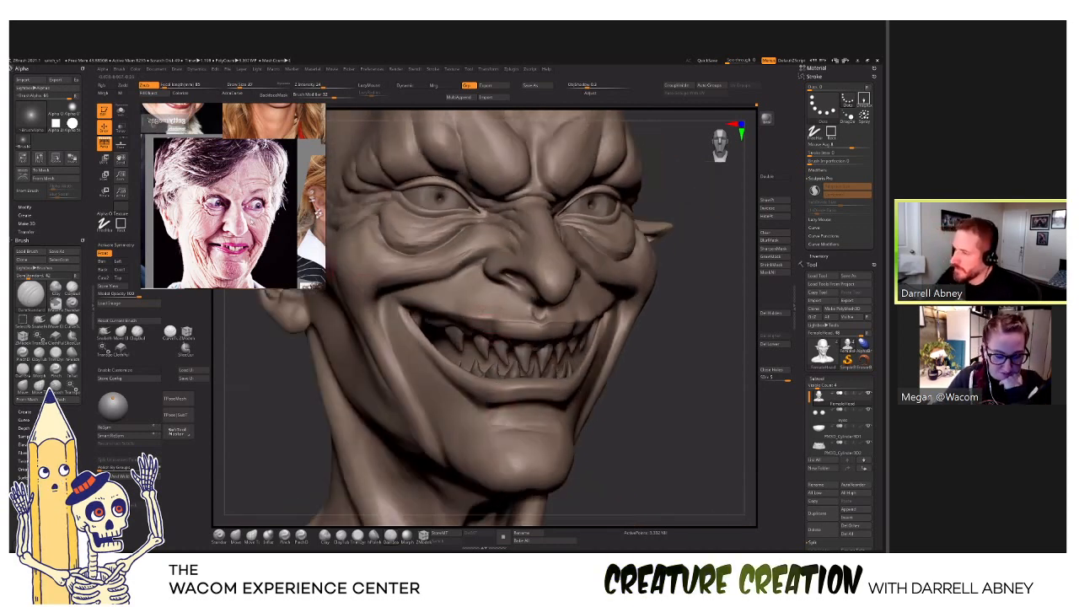
# Consult the smiling bald man's portrait on the reference board and refine the cheek and smile-line wrinkles with DamStandard.
pyautogui.moveTo(253, 245); pyautogui.dragTo(268, 119, button='middle')
pyautogui.moveTo(263, 165); pyautogui.dragTo(261, 204, button='middle')
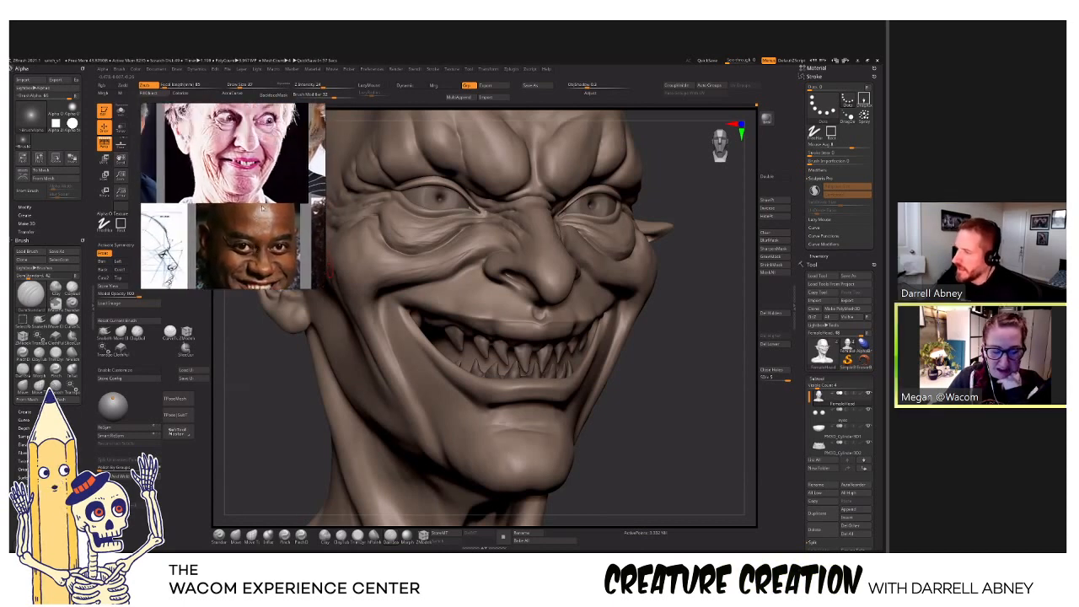
pyautogui.scroll(2, 271, 216)
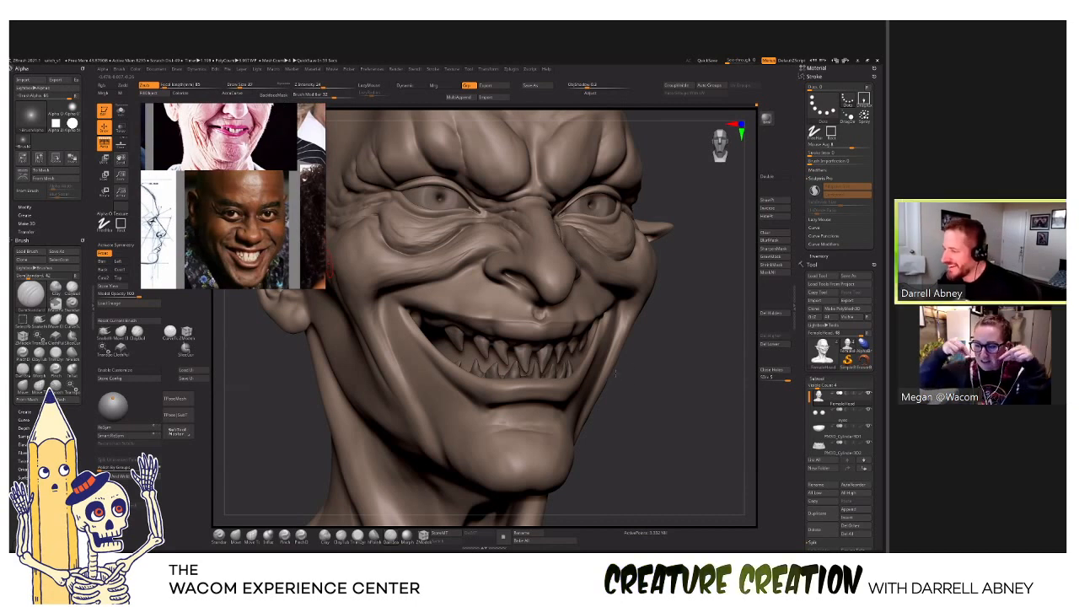
pyautogui.moveTo(476, 266); pyautogui.dragTo(493, 250, button='right')
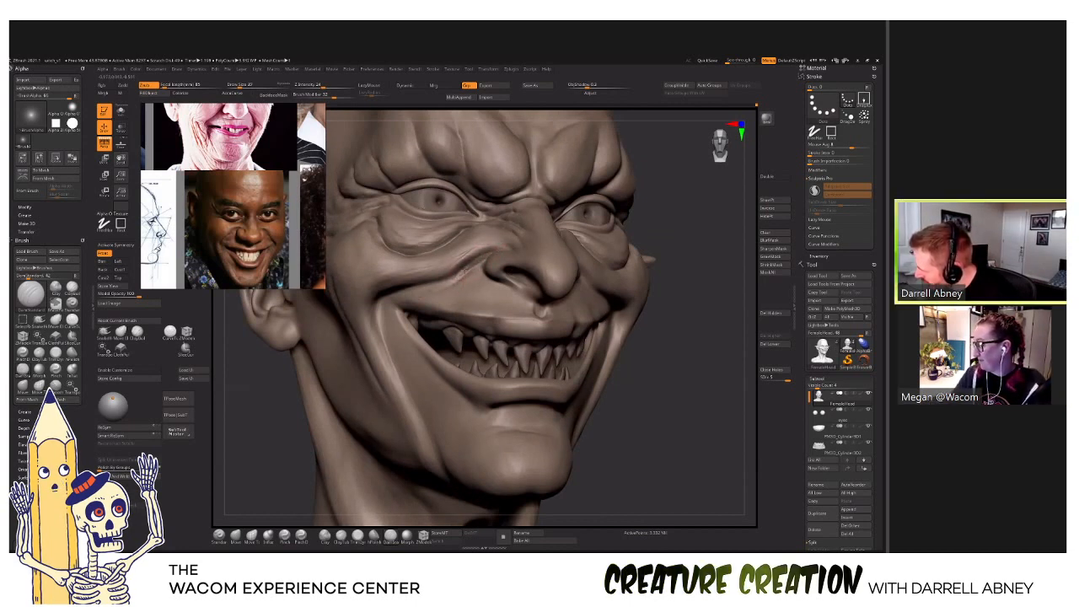
pyautogui.moveTo(540, 278); pyautogui.dragTo(463, 281, button='right')
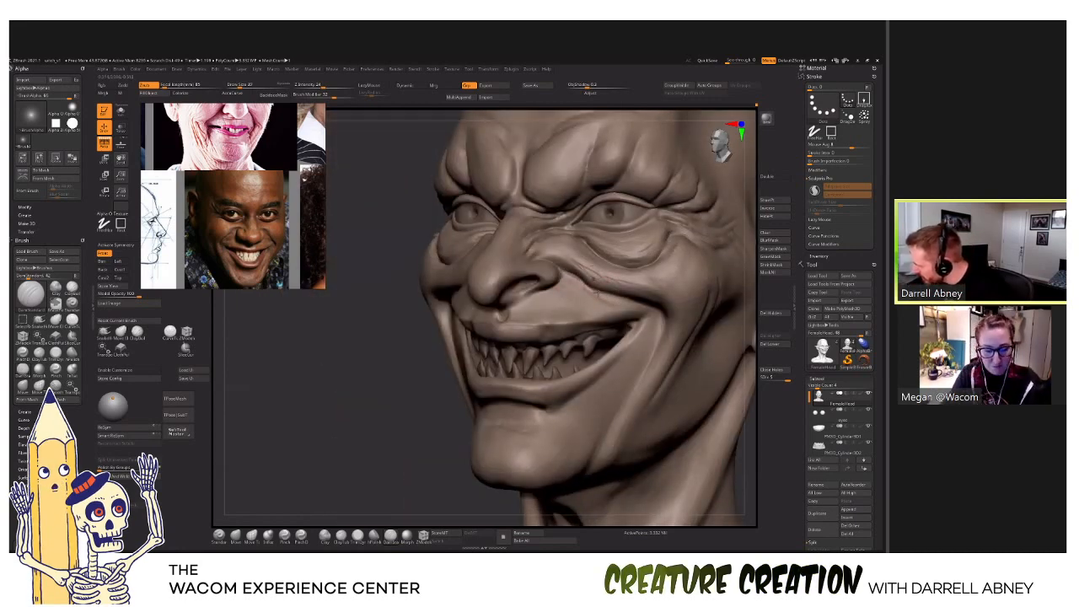
# Carve and smooth the folds running from the corner of the mouth down toward the chin.
pyautogui.moveTo(596, 293)
pyautogui.mouseDown(button='right')
pyautogui.moveTo(670, 291)
pyautogui.moveTo(675, 268)
pyautogui.mouseUp(button='right')
pyautogui.moveTo(404, 328)
pyautogui.mouseDown(button='right')
pyautogui.moveTo(396, 354)
pyautogui.moveTo(447, 358)
pyautogui.moveTo(438, 291)
pyautogui.moveTo(427, 312)
pyautogui.mouseUp(button='right')
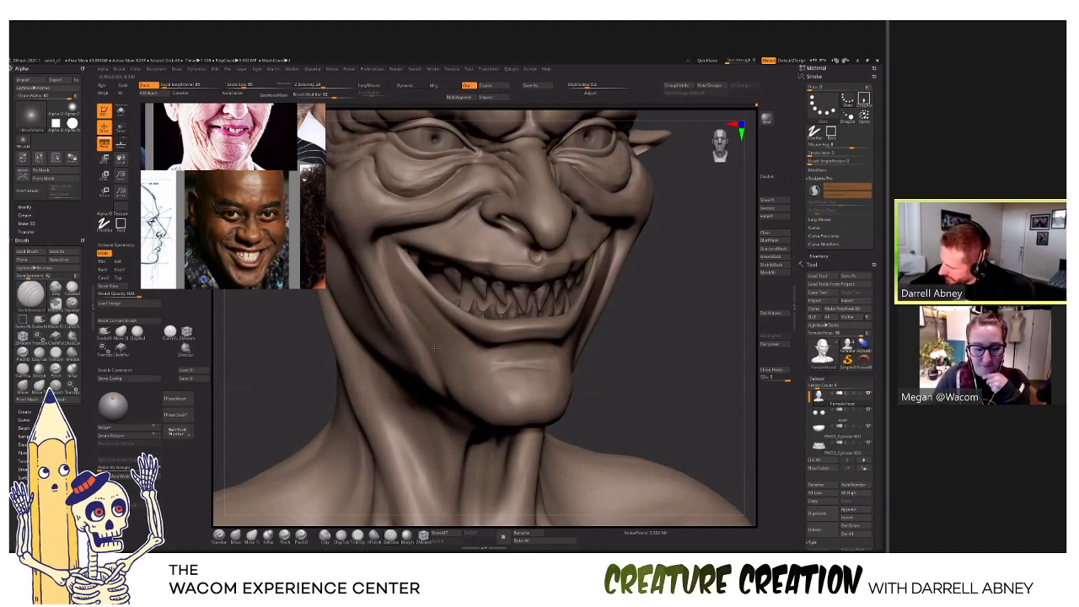
pyautogui.keyDown('shift'); pyautogui.moveTo(429, 335); pyautogui.dragTo(424, 329); pyautogui.keyUp('shift')
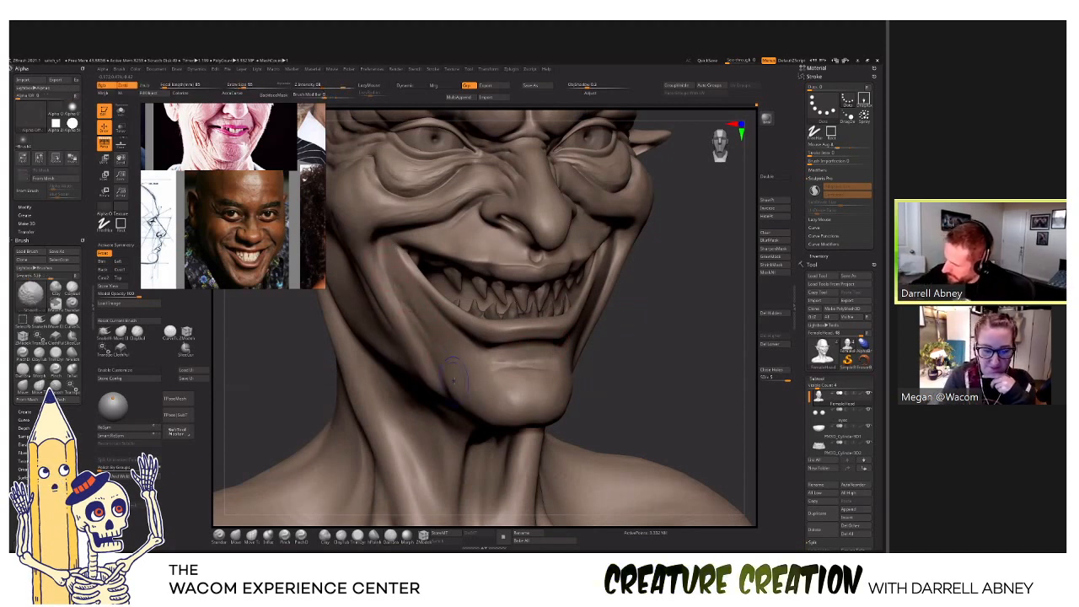
# Smooth the smile folds between the corner of the mouth and the chin on the opposite side of the face.
pyautogui.moveTo(472, 329); pyautogui.dragTo(366, 325, button='right')
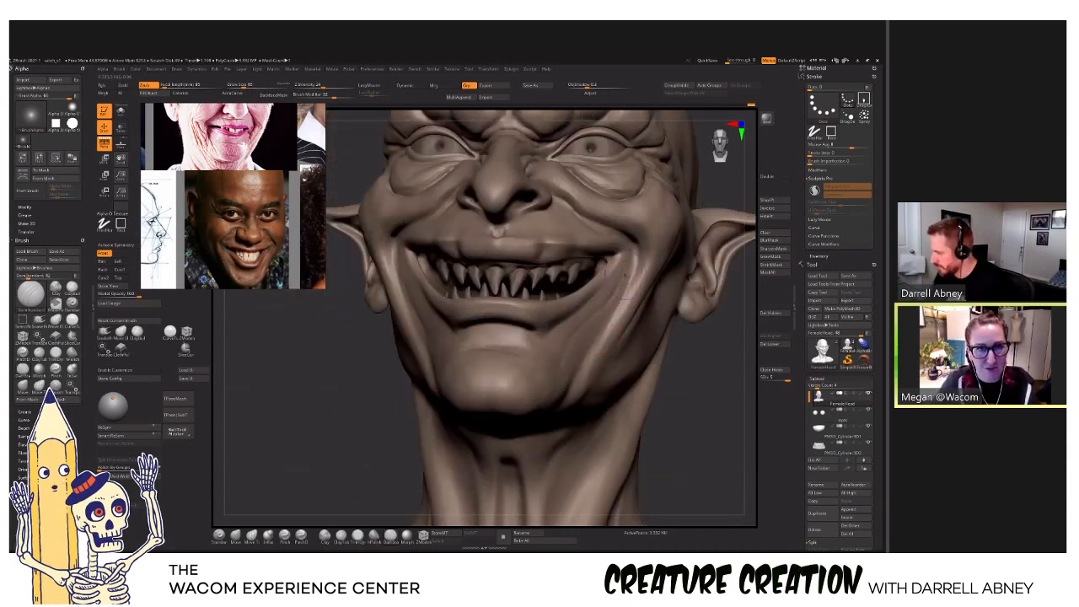
pyautogui.keyDown('shift'); pyautogui.moveTo(621, 274); pyautogui.dragTo(600, 307); pyautogui.keyUp('shift')
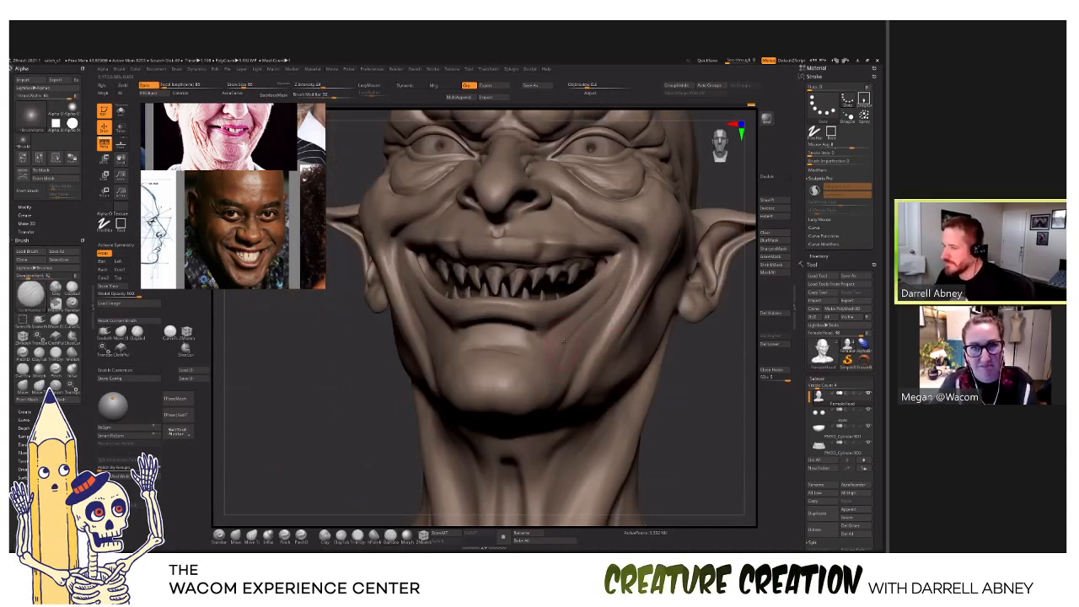
pyautogui.moveTo(555, 316)
pyautogui.keyDown('alt'); pyautogui.mouseDown(button='right')
pyautogui.moveTo(562, 401)
pyautogui.moveTo(561, 354)
pyautogui.moveTo(556, 378)
pyautogui.moveTo(497, 371)
pyautogui.mouseUp(button='right'); pyautogui.keyUp('alt')
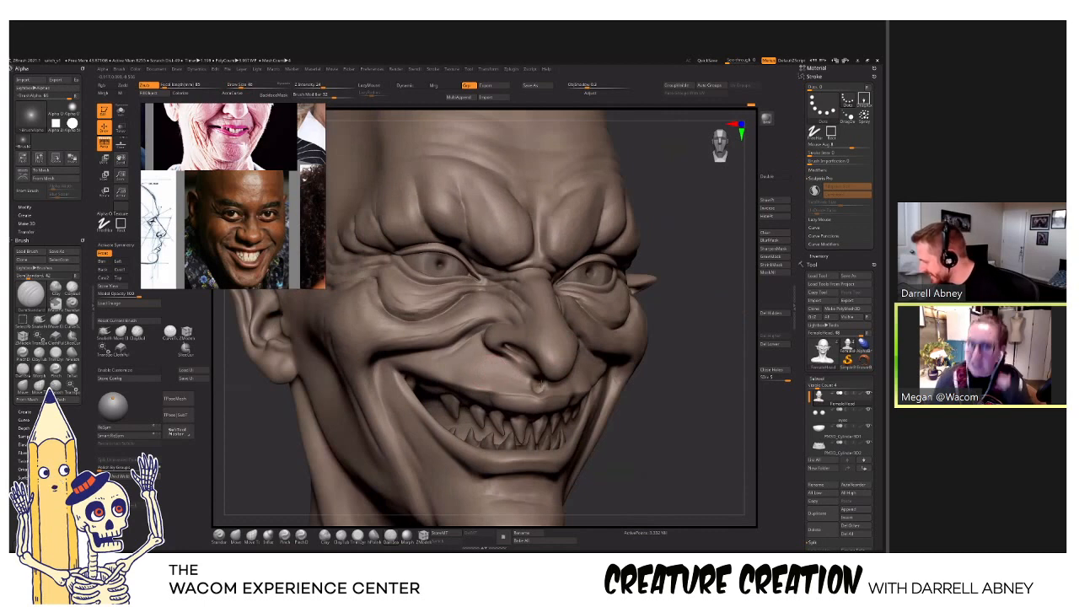
# Carve fine vertical creases into the upper lip with DamStandard and smooth the skin between the nose and the mouth.
pyautogui.moveTo(583, 381); pyautogui.dragTo(585, 374, button='right')
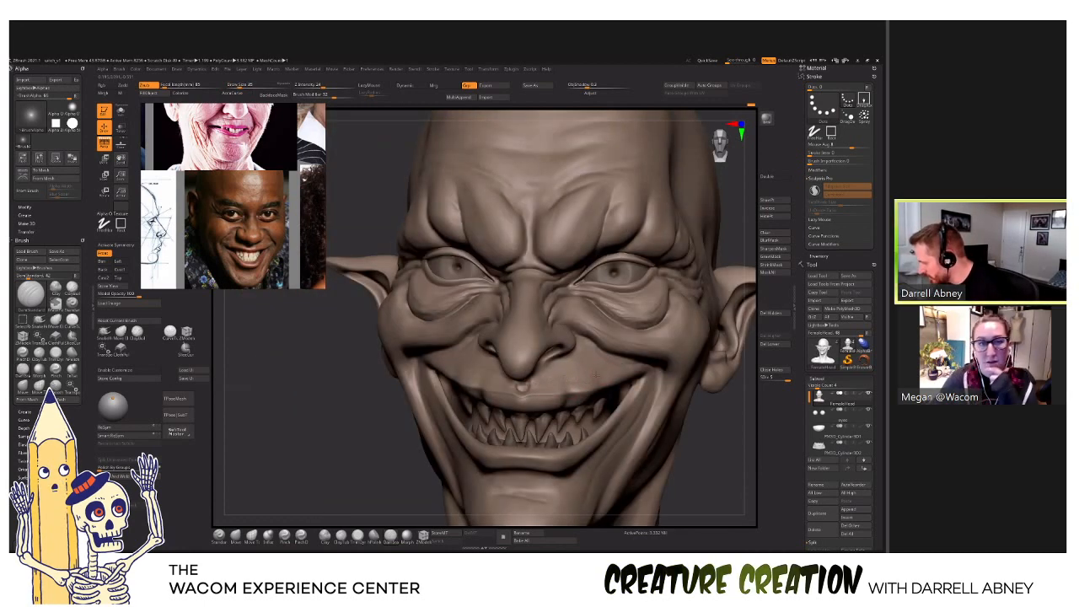
pyautogui.moveTo(541, 375); pyautogui.dragTo(426, 369, button='right')
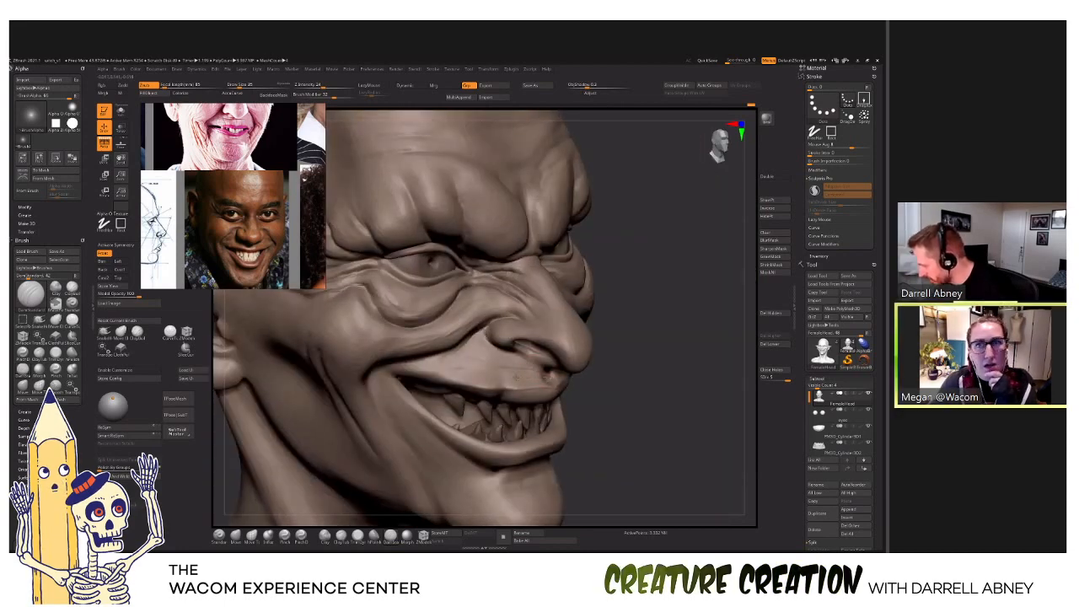
pyautogui.moveTo(516, 378); pyautogui.dragTo(449, 374, button='right')
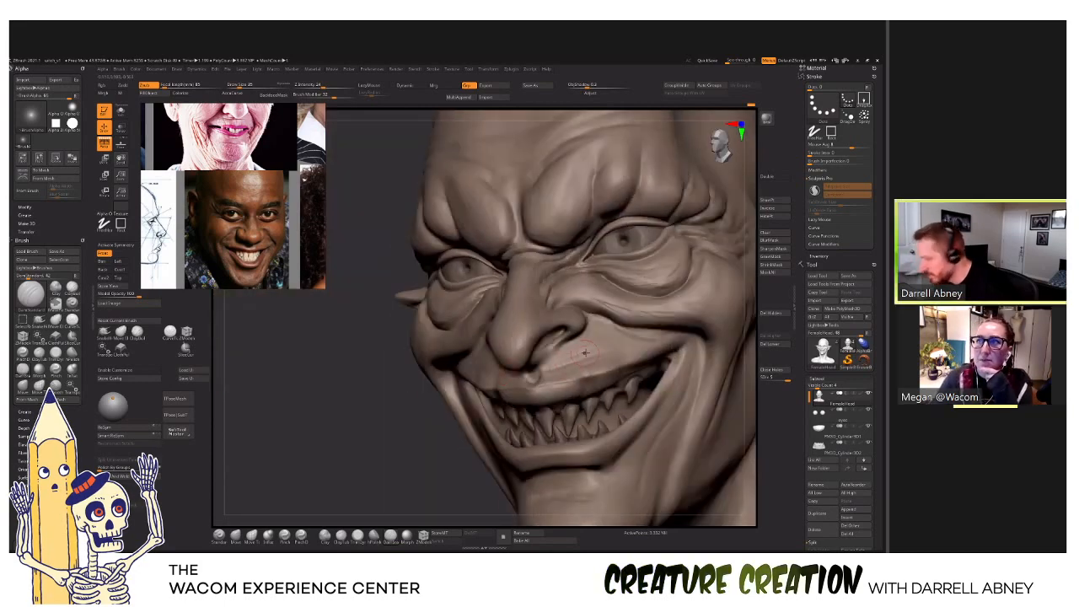
pyautogui.keyDown('shift'); pyautogui.moveTo(600, 354); pyautogui.dragTo(615, 346); pyautogui.keyUp('shift')
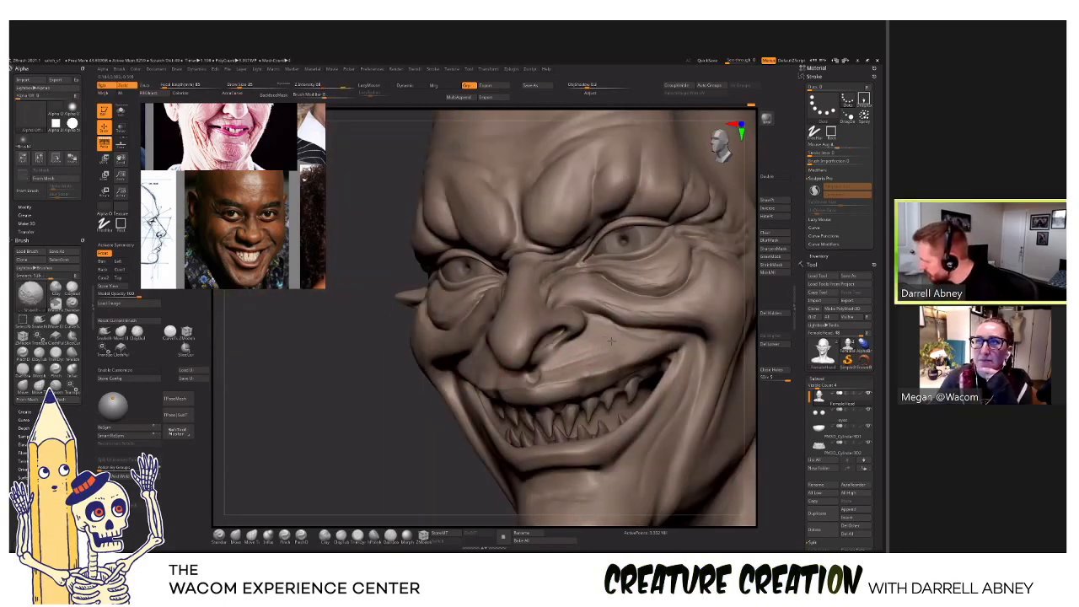
pyautogui.moveTo(597, 321); pyautogui.dragTo(593, 363, button='right')
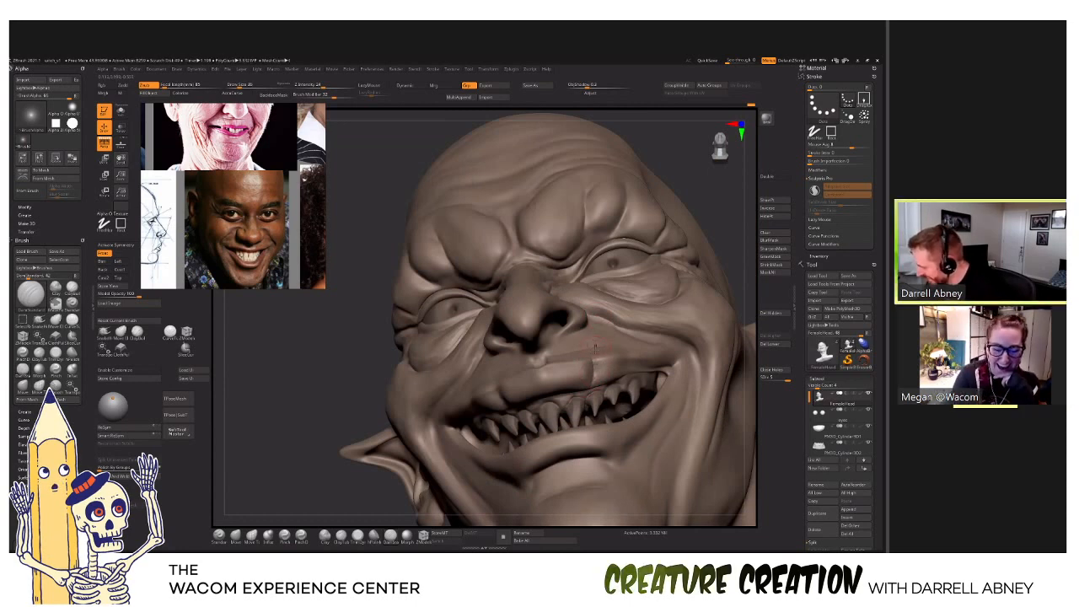
pyautogui.moveTo(594, 342)
pyautogui.mouseDown(button='right')
pyautogui.moveTo(592, 357)
pyautogui.moveTo(629, 355)
pyautogui.mouseUp(button='right')
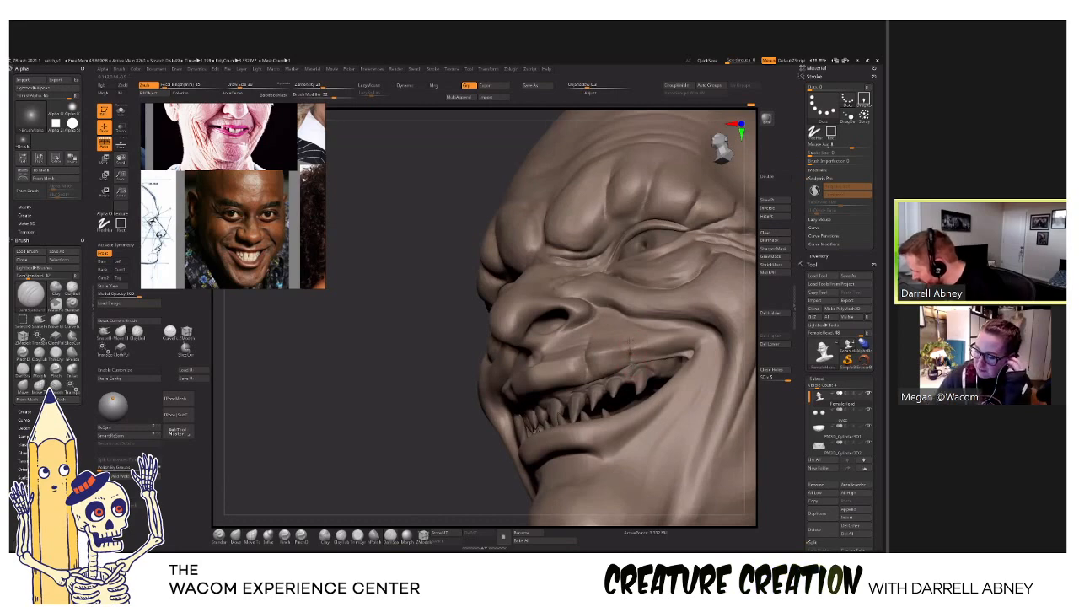
pyautogui.moveTo(639, 332)
pyautogui.mouseDown(button='right')
pyautogui.moveTo(487, 374)
pyautogui.moveTo(506, 406)
pyautogui.mouseUp(button='right')
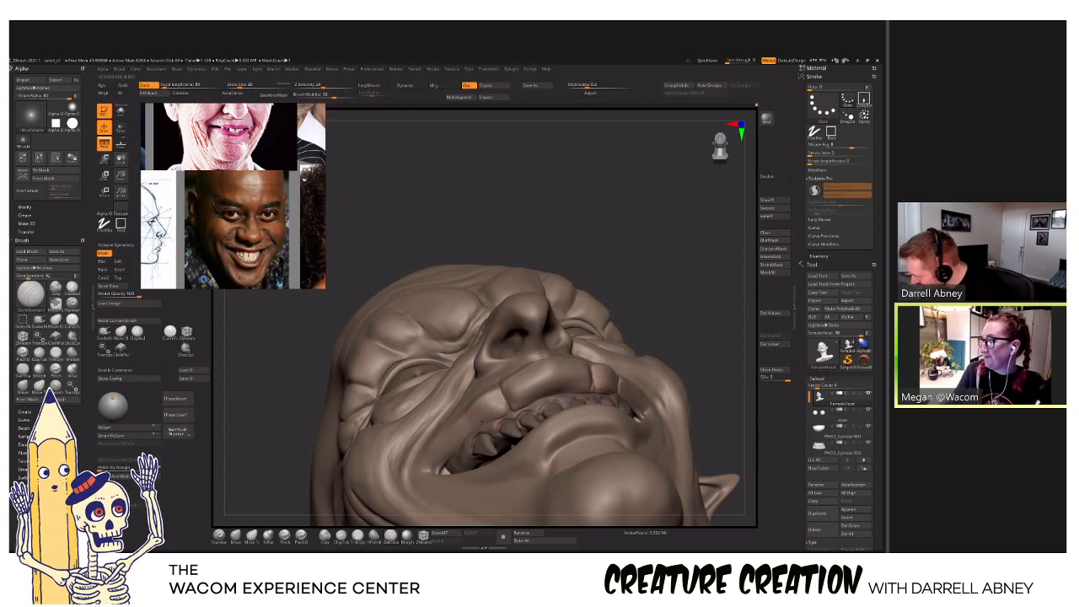
pyautogui.moveTo(482, 421); pyautogui.dragTo(462, 404, button='right')
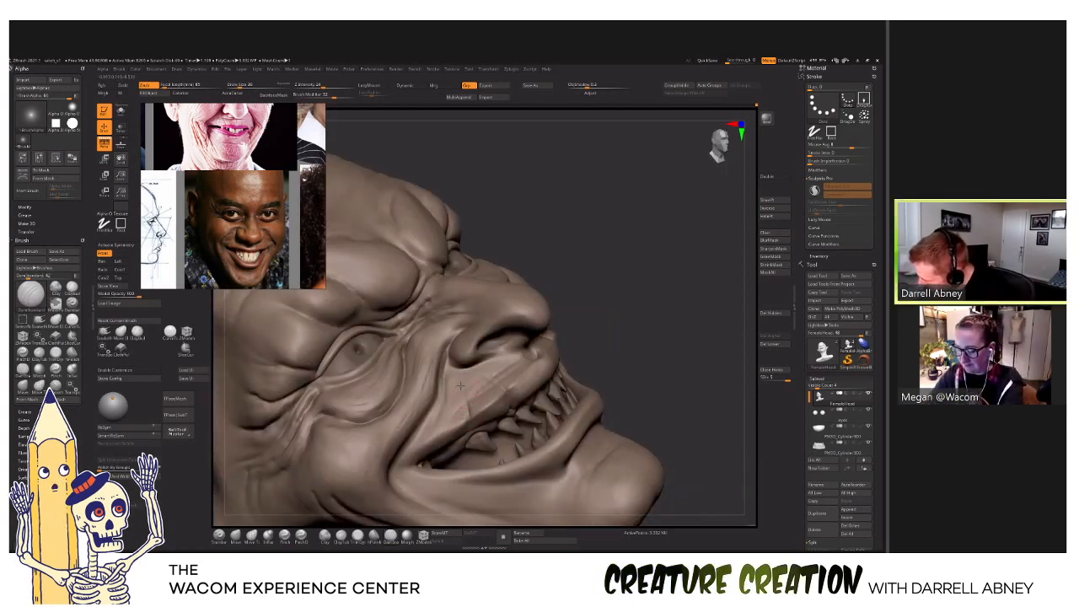
pyautogui.moveTo(463, 387); pyautogui.dragTo(569, 364, button='right')
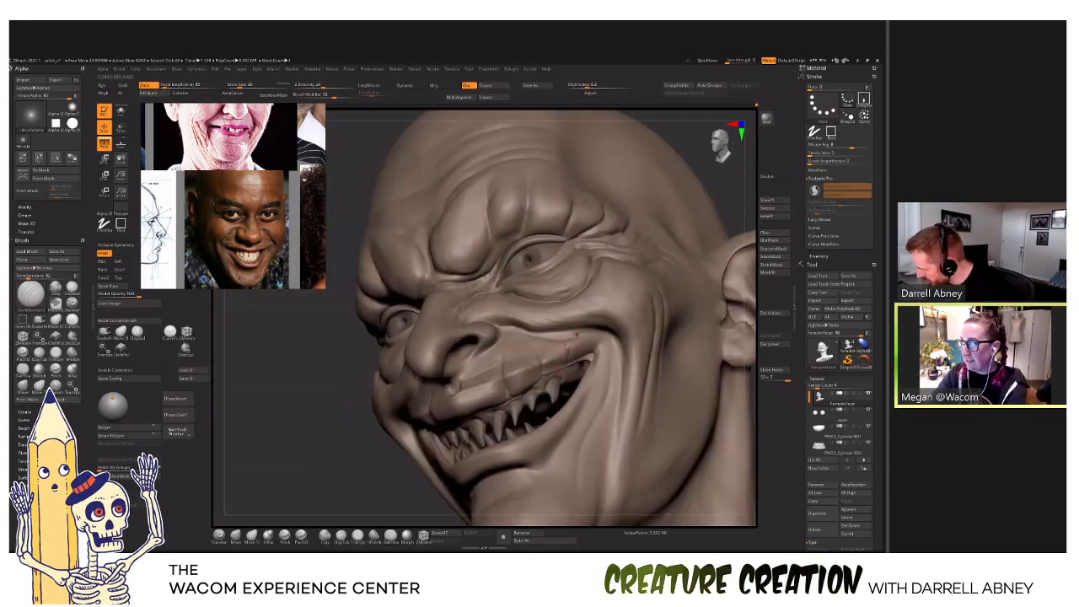
# Build up the volume of the upper lip from below with the ClayBuildup brush, with symmetry on.
pyautogui.moveTo(569, 356); pyautogui.dragTo(472, 402, button='right')
pyautogui.press('b')
pyautogui.press('c')
pyautogui.press('b')
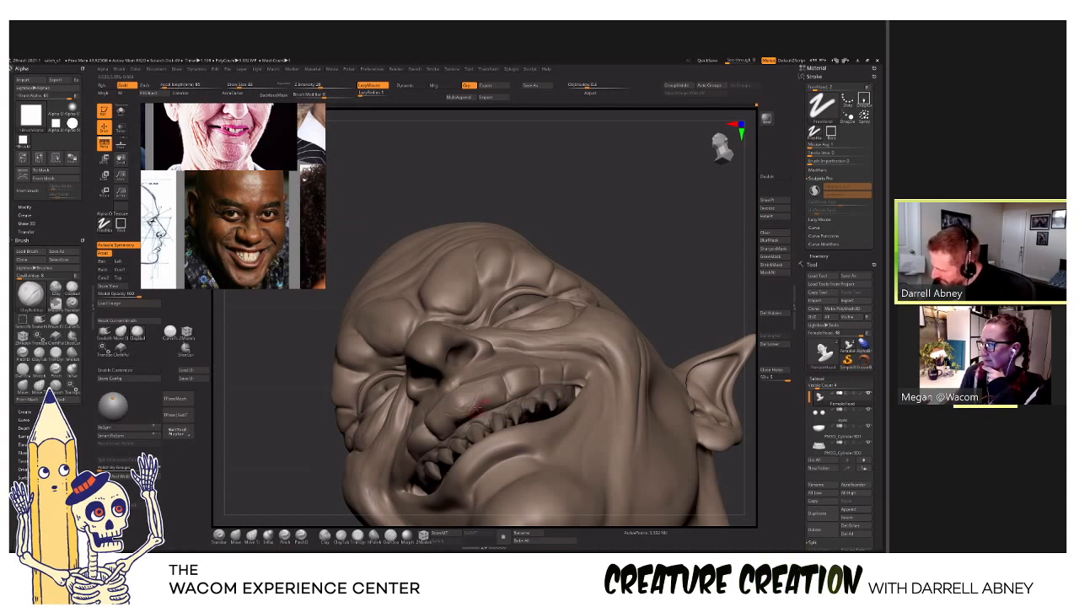
pyautogui.moveTo(479, 405); pyautogui.dragTo(468, 411, button='right')
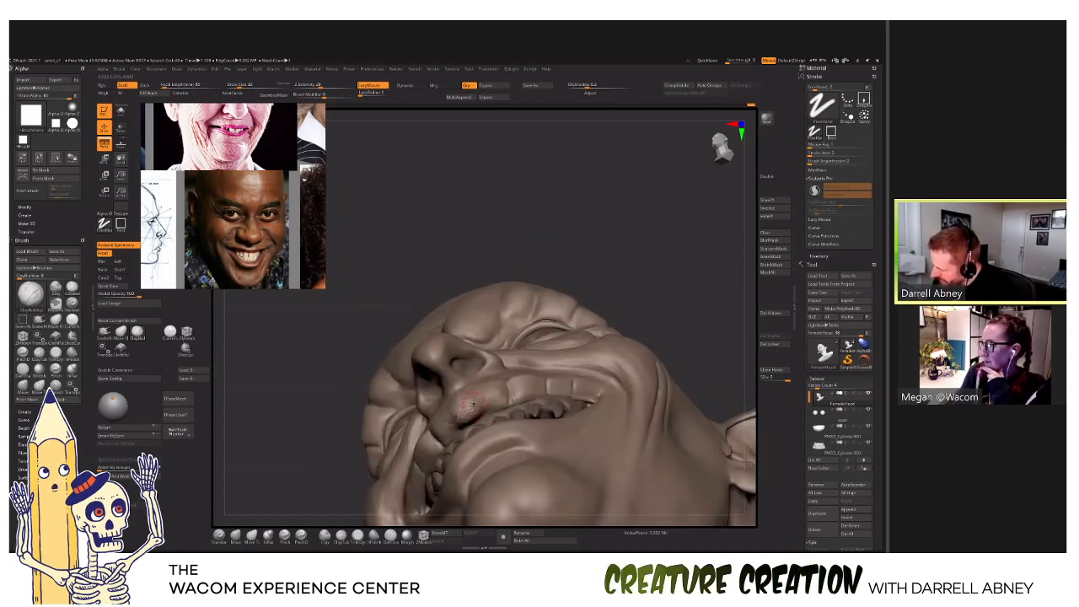
pyautogui.moveTo(468, 410)
pyautogui.mouseDown(button='right')
pyautogui.moveTo(474, 365)
pyautogui.moveTo(491, 389)
pyautogui.mouseUp(button='right')
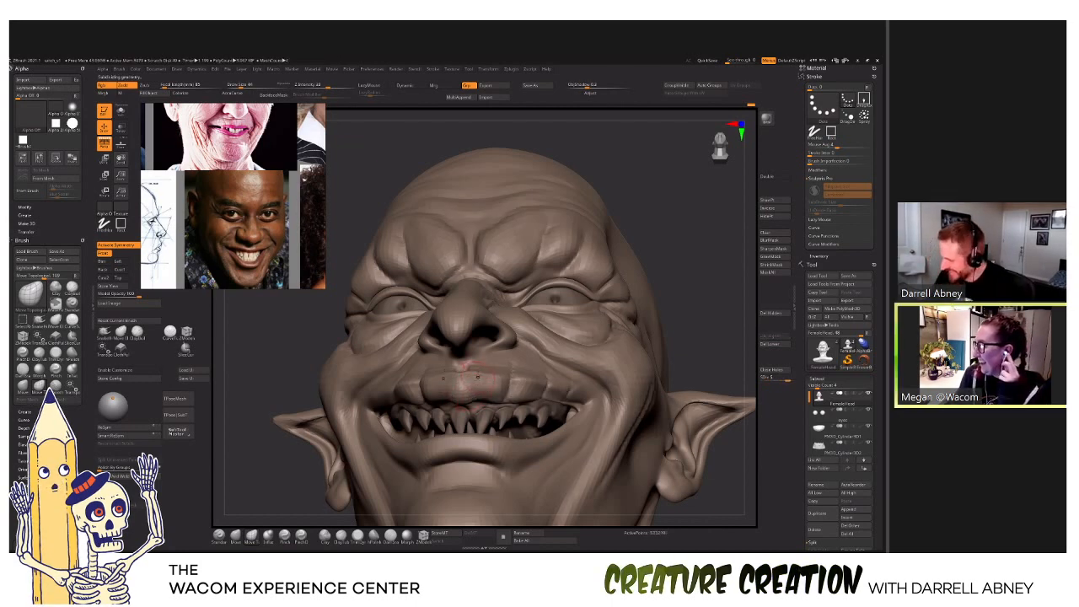
# Reshape the upper lip and the corners of the mouth symmetrically with Move Topological, raising the subdivision level to 4.
pyautogui.press('d')
pyautogui.press('d')
pyautogui.press('d')
pyautogui.moveTo(476, 396); pyautogui.dragTo(484, 417, button='right')
pyautogui.keyDown('ctrl'); pyautogui.moveTo(484, 417); pyautogui.dragTo(484, 385, button='right'); pyautogui.keyUp('ctrl')
pyautogui.press('shift')
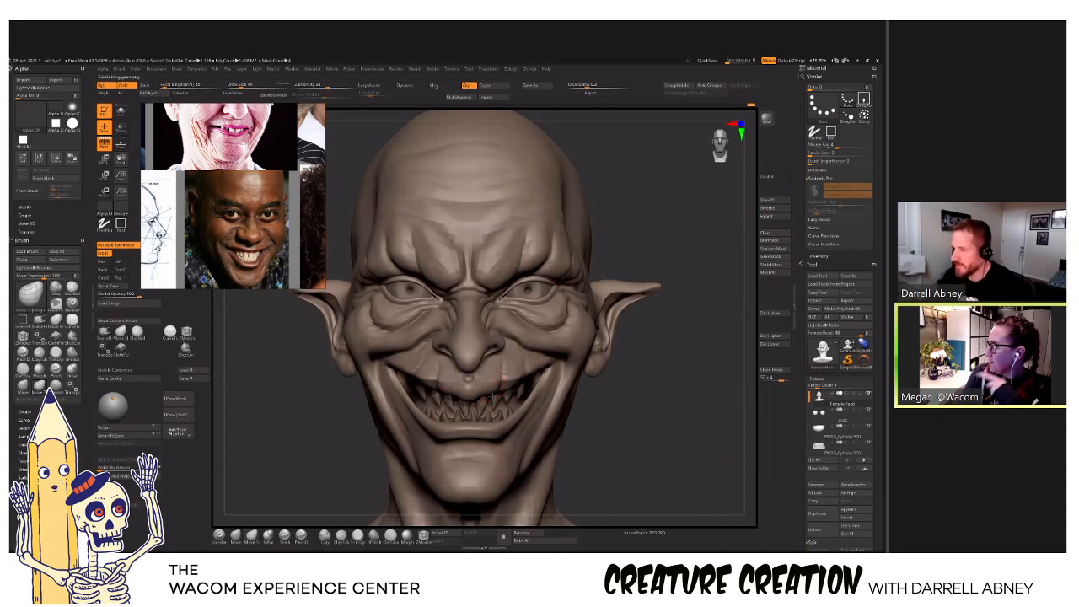
pyautogui.keyDown('ctrl'); pyautogui.moveTo(496, 388); pyautogui.dragTo(482, 381, button='right'); pyautogui.keyUp('ctrl')
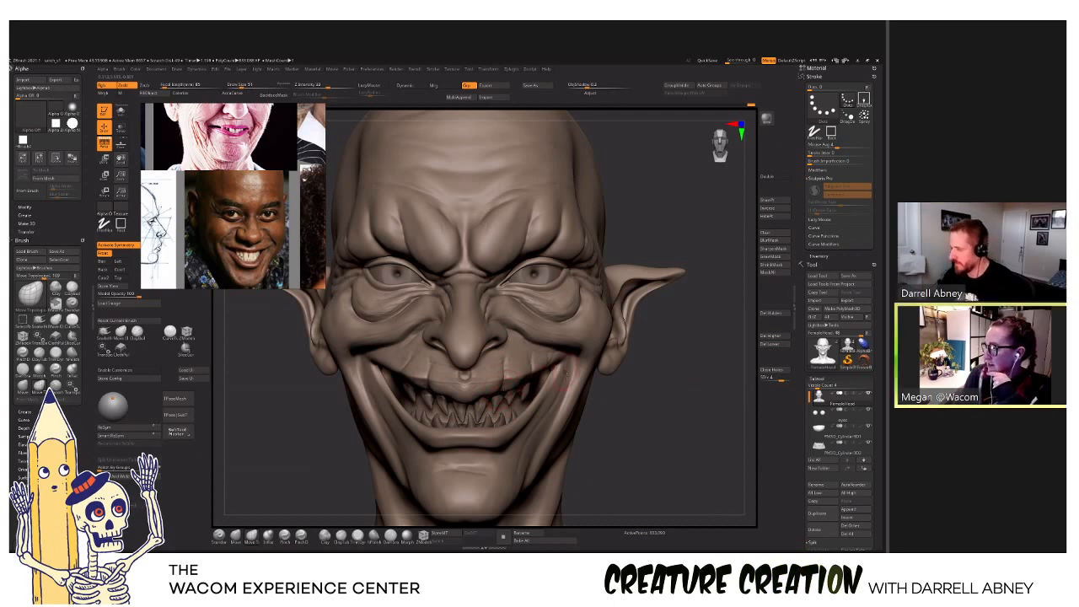
pyautogui.moveTo(566, 374); pyautogui.dragTo(571, 375)
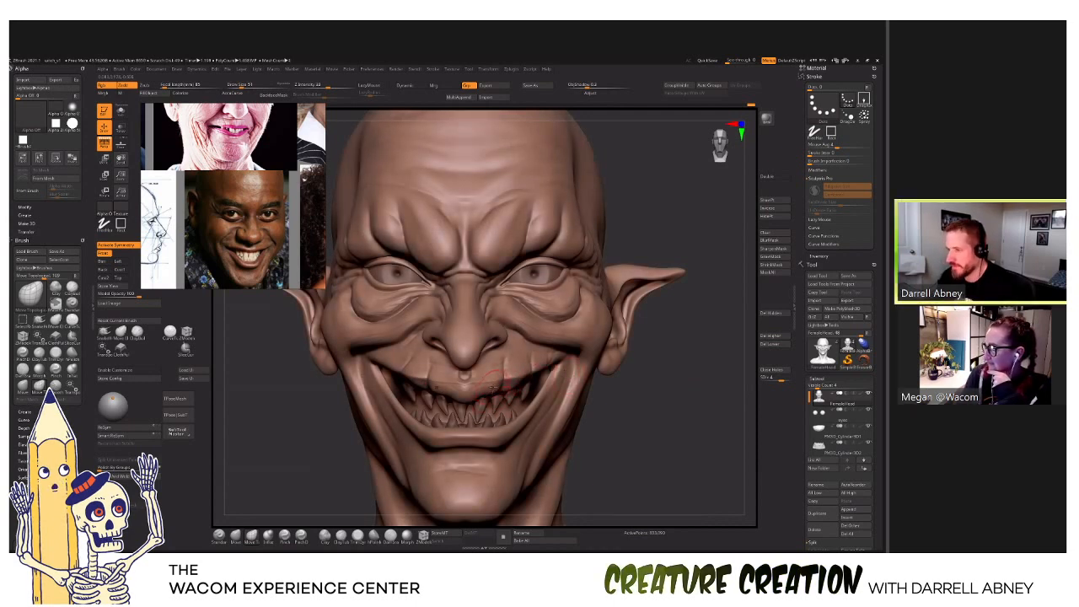
pyautogui.moveTo(492, 393)
pyautogui.keyDown('alt'); pyautogui.mouseDown(button='right')
pyautogui.moveTo(509, 394)
pyautogui.moveTo(495, 379)
pyautogui.mouseUp(button='right'); pyautogui.keyUp('alt')
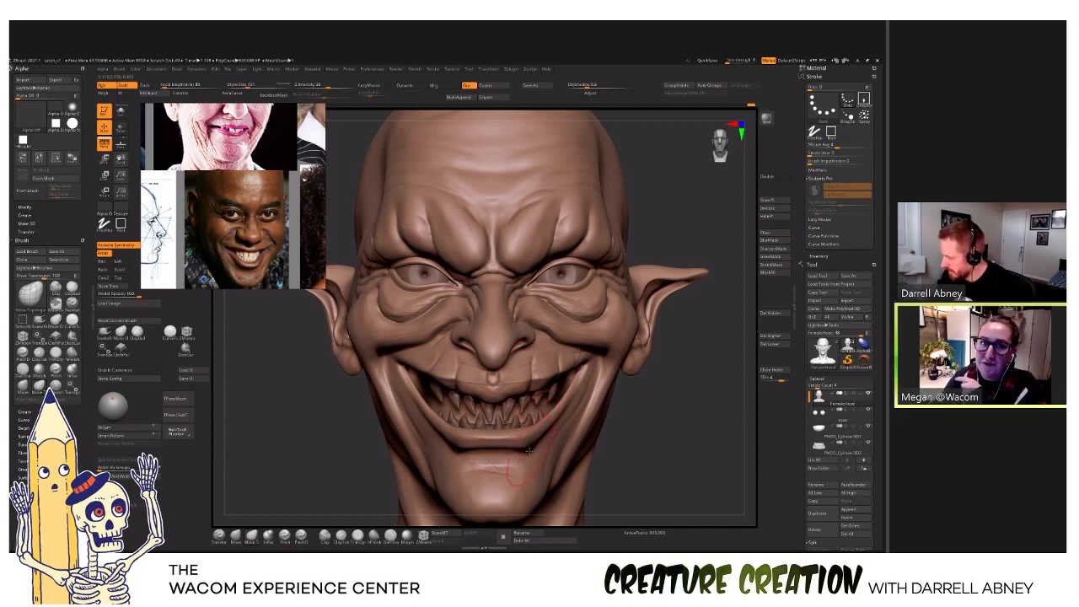
# Flatten and smooth the forehead, skull and temple planes symmetrically with hPolish at a lower subdivision level.
pyautogui.keyDown('ctrl'); pyautogui.moveTo(505, 459); pyautogui.dragTo(535, 341, button='right'); pyautogui.keyUp('ctrl')
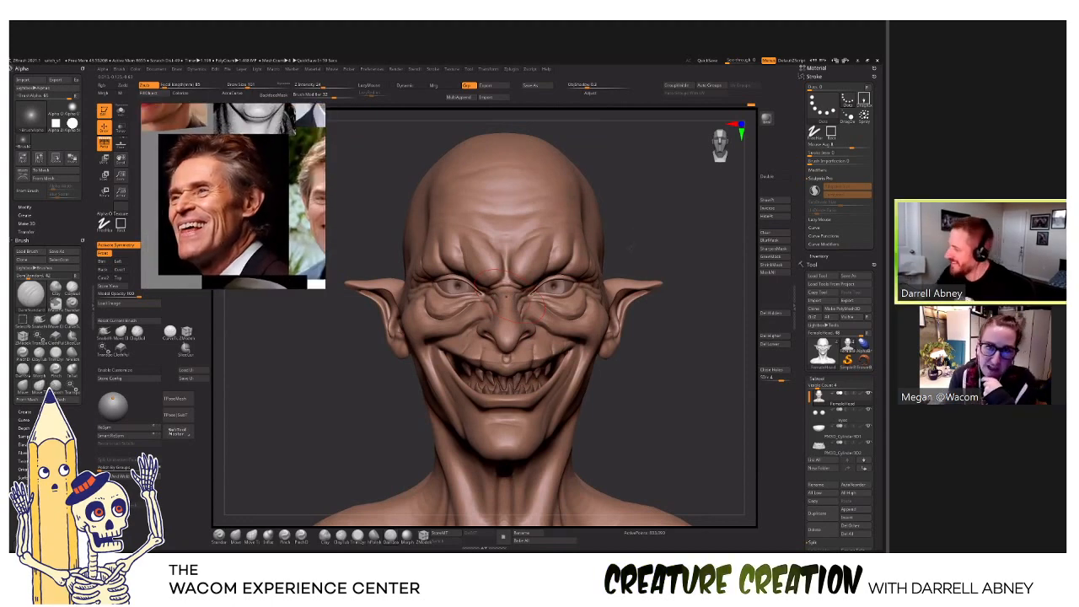
pyautogui.moveTo(515, 291)
pyautogui.mouseDown(button='right')
pyautogui.moveTo(585, 321)
pyautogui.moveTo(580, 338)
pyautogui.moveTo(588, 310)
pyautogui.moveTo(508, 250)
pyautogui.mouseUp(button='right')
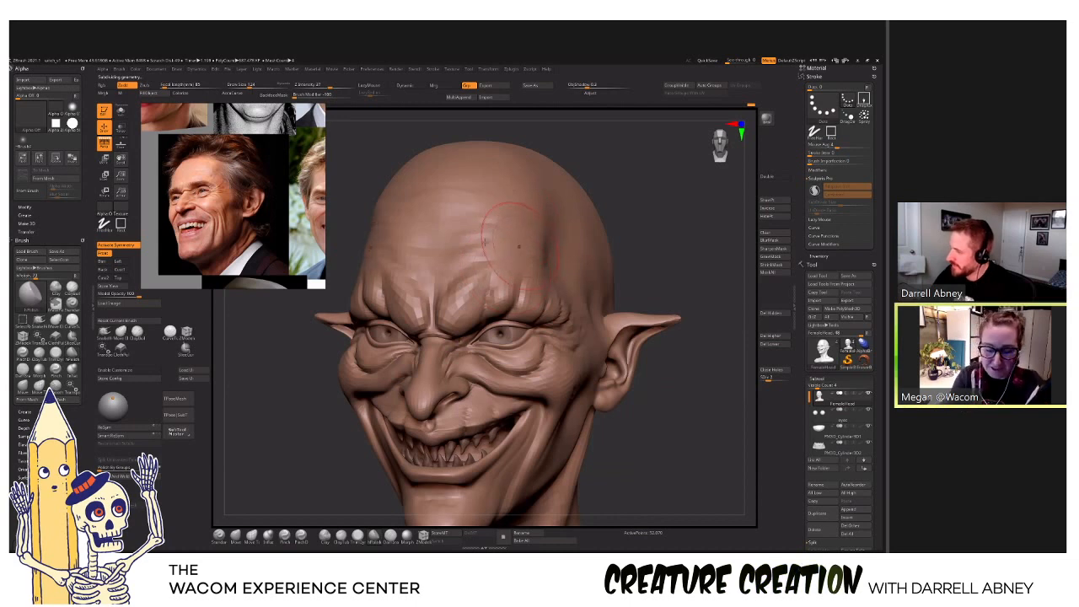
pyautogui.moveTo(431, 251)
pyautogui.mouseDown(button='right')
pyautogui.moveTo(429, 228)
pyautogui.moveTo(588, 321)
pyautogui.mouseUp(button='right')
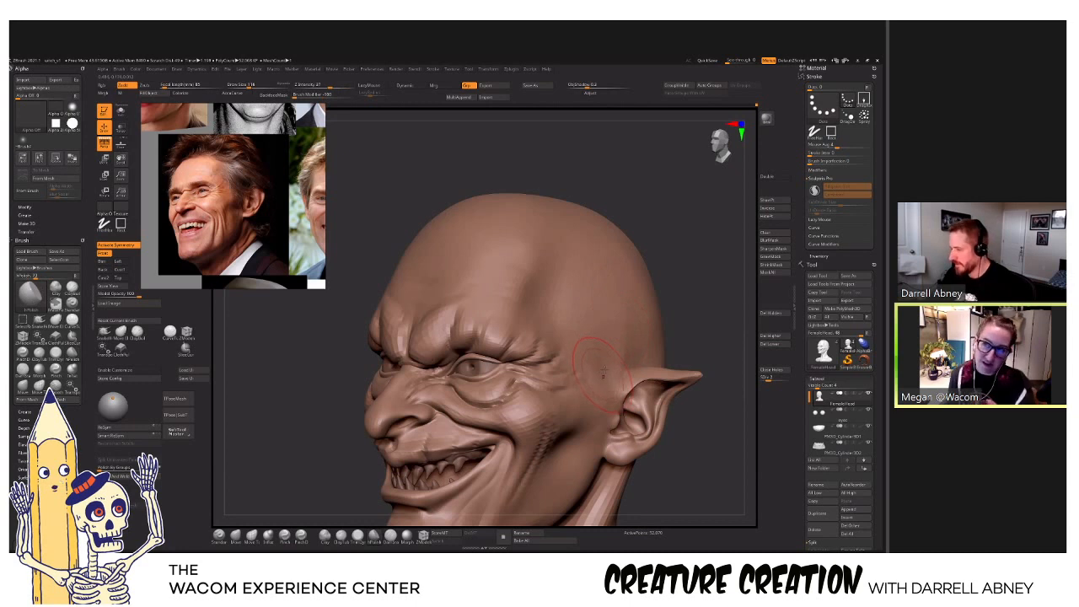
pyautogui.moveTo(604, 374); pyautogui.dragTo(601, 346, button='right')
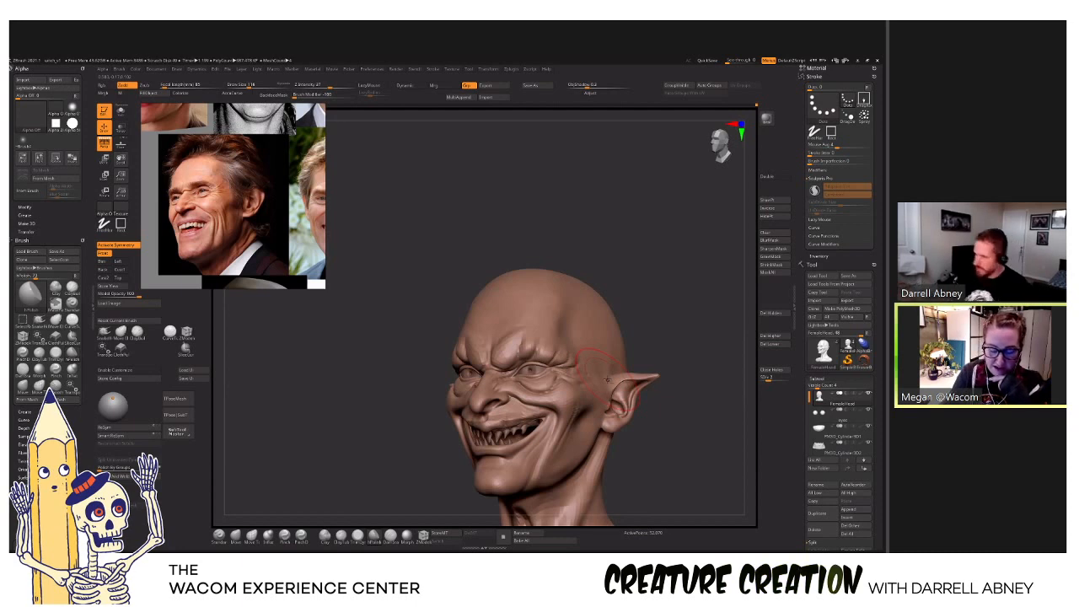
pyautogui.moveTo(639, 357); pyautogui.dragTo(548, 281, button='right')
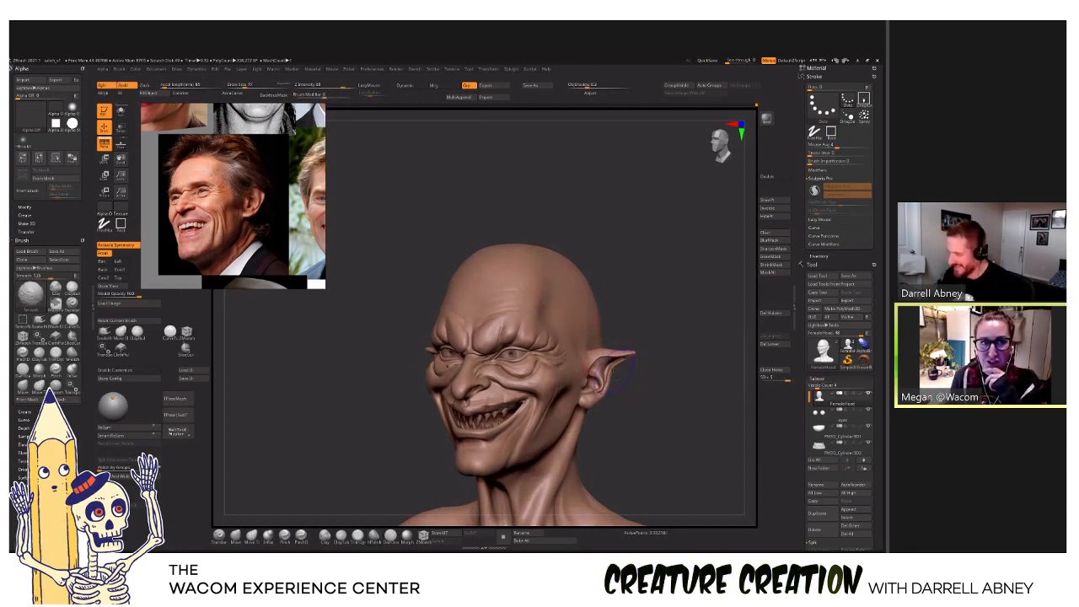
pyautogui.press('shift')
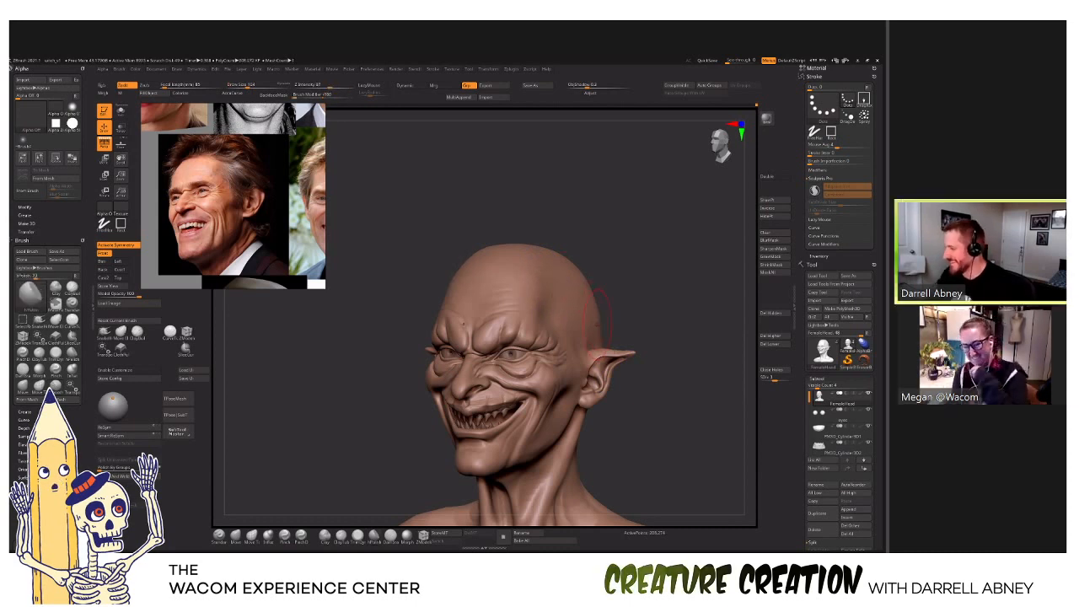
pyautogui.keyDown('shift'); pyautogui.moveTo(645, 333); pyautogui.dragTo(687, 338); pyautogui.keyUp('shift')
pyautogui.moveTo(641, 412)
pyautogui.keyDown('alt'); pyautogui.mouseDown()
pyautogui.moveTo(629, 376)
pyautogui.moveTo(623, 387)
pyautogui.mouseUp(); pyautogui.keyUp('alt')
pyautogui.press('s')
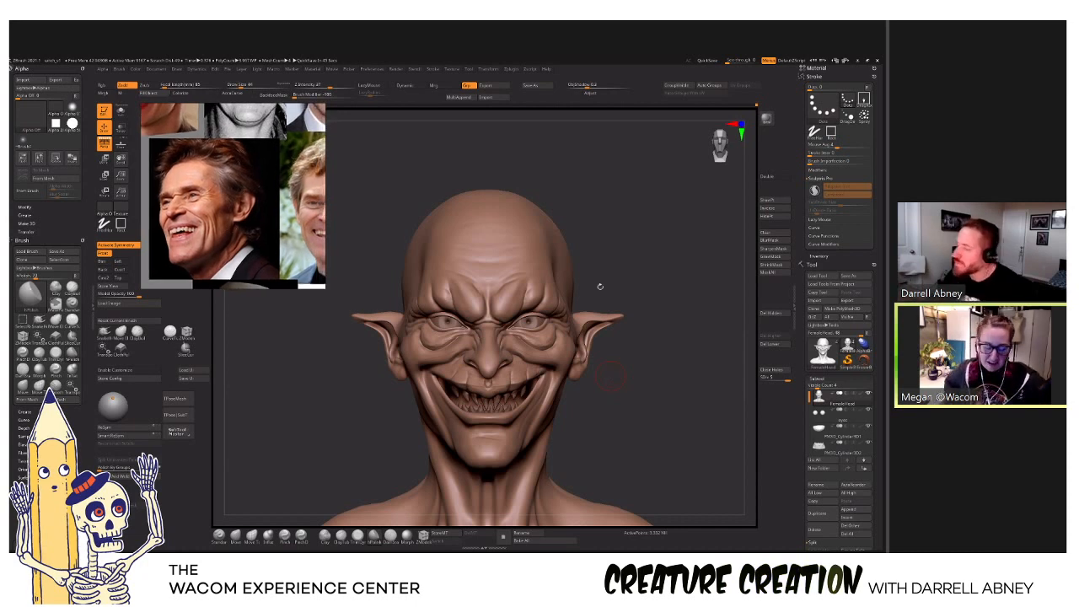
# Carve fine creases across the bridge of the nose and beside the inner eye with DamStandard, with symmetry off.
pyautogui.moveTo(651, 302); pyautogui.dragTo(616, 308)
pyautogui.keyDown('alt'); pyautogui.moveTo(358, 300); pyautogui.dragTo(359, 350); pyautogui.keyUp('alt')
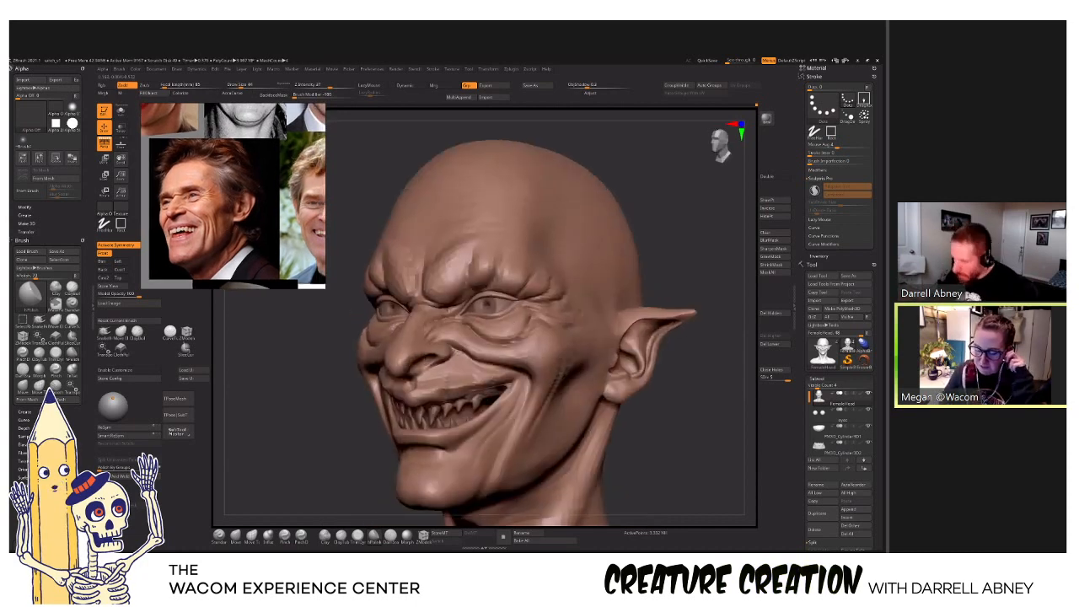
pyautogui.moveTo(337, 304)
pyautogui.keyDown('alt'); pyautogui.mouseDown()
pyautogui.moveTo(408, 349)
pyautogui.moveTo(362, 388)
pyautogui.moveTo(405, 379)
pyautogui.mouseUp(); pyautogui.keyUp('alt')
pyautogui.press('b')
pyautogui.press('d')
pyautogui.press('s')
pyautogui.keyDown('alt'); pyautogui.moveTo(358, 337); pyautogui.dragTo(358, 375); pyautogui.keyUp('alt')
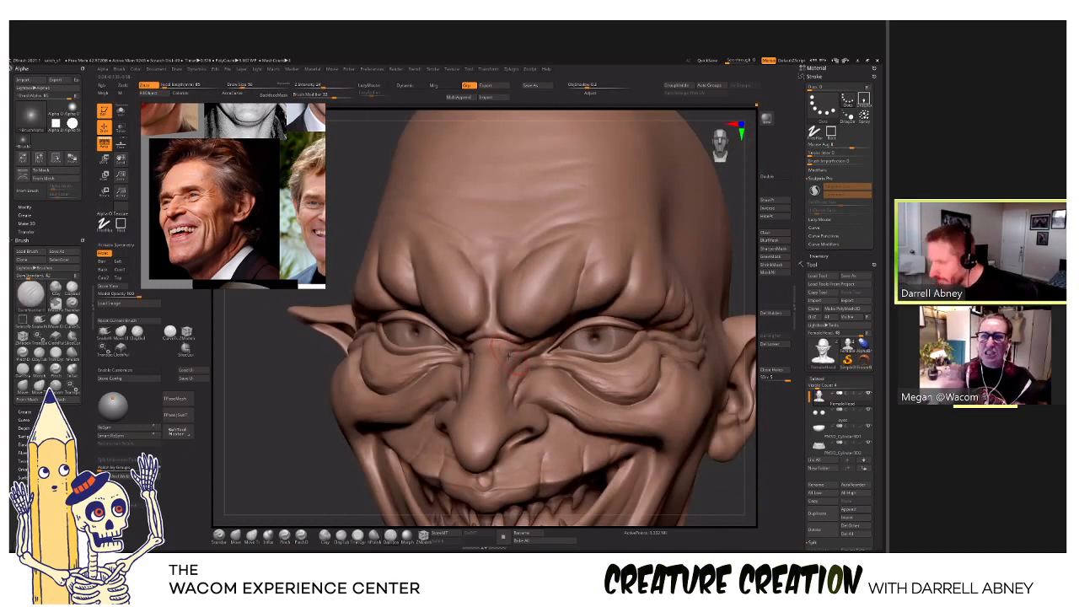
# Consult the laughing dark-haired man's portrait, then carve and soften asymmetrical frown lines running from between the brows into the forehead.
pyautogui.moveTo(267, 228); pyautogui.dragTo(255, 226, button='middle')
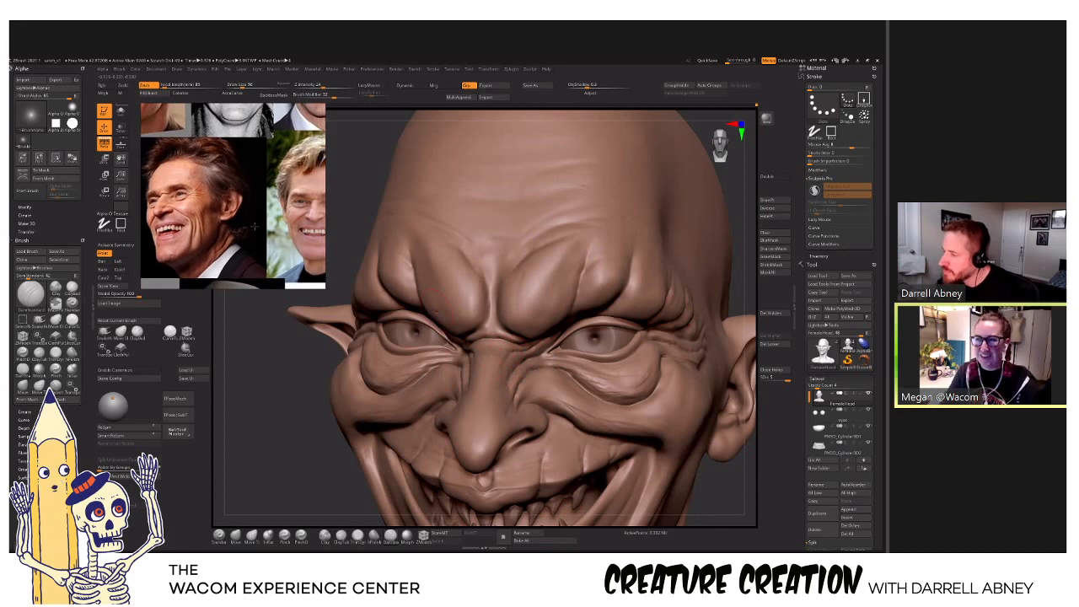
pyautogui.moveTo(511, 355)
pyautogui.mouseDown(button='right')
pyautogui.moveTo(475, 353)
pyautogui.moveTo(479, 316)
pyautogui.moveTo(489, 324)
pyautogui.moveTo(479, 325)
pyautogui.mouseUp(button='right')
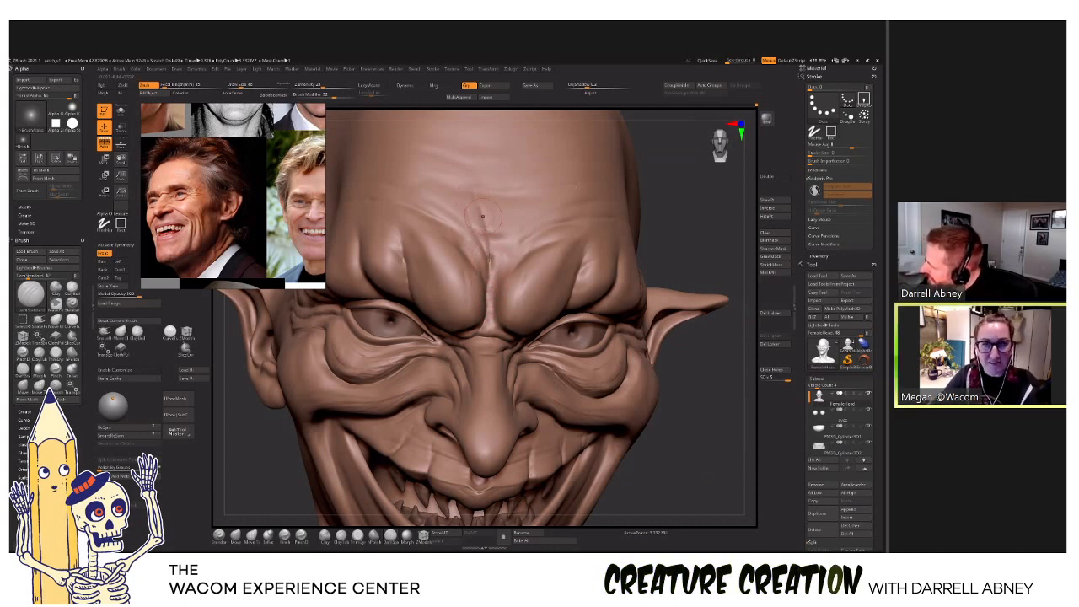
pyautogui.press('shift')
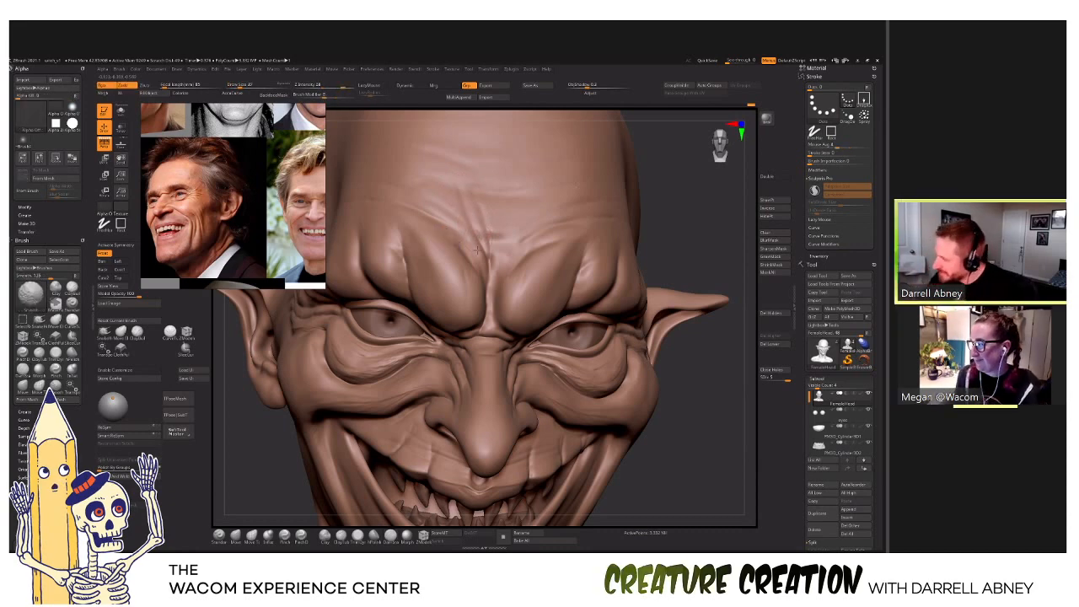
# Touch up the frown creases between the brows with fine DamStandard strokes, checking the face from several angles and distances.
pyautogui.moveTo(591, 291); pyautogui.dragTo(519, 297, button='right')
pyautogui.press('s')
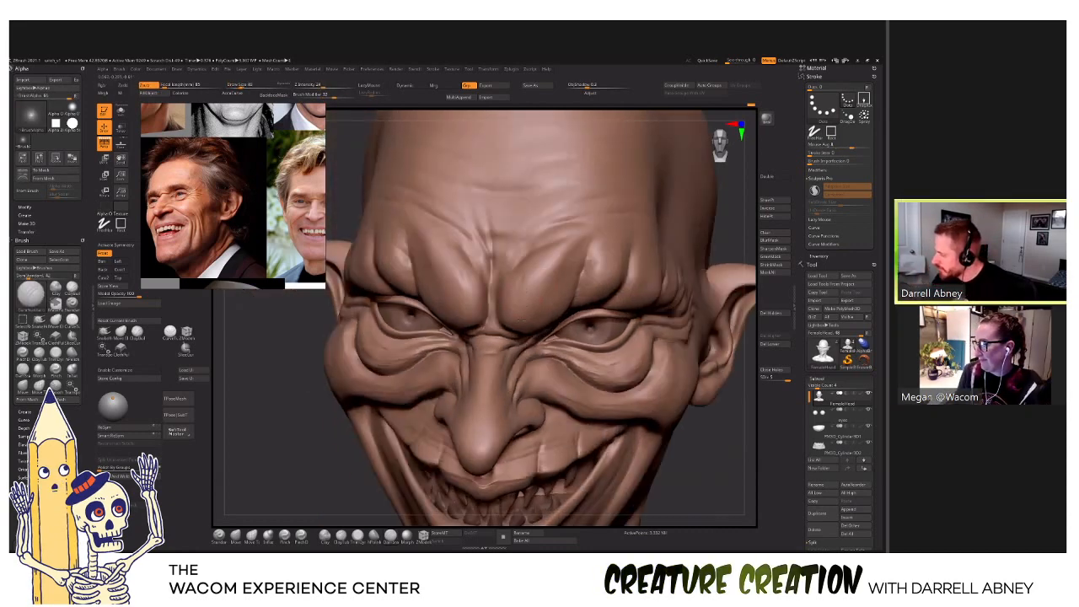
pyautogui.moveTo(520, 297); pyautogui.dragTo(524, 297)
pyautogui.moveTo(529, 371); pyautogui.dragTo(523, 322, button='right')
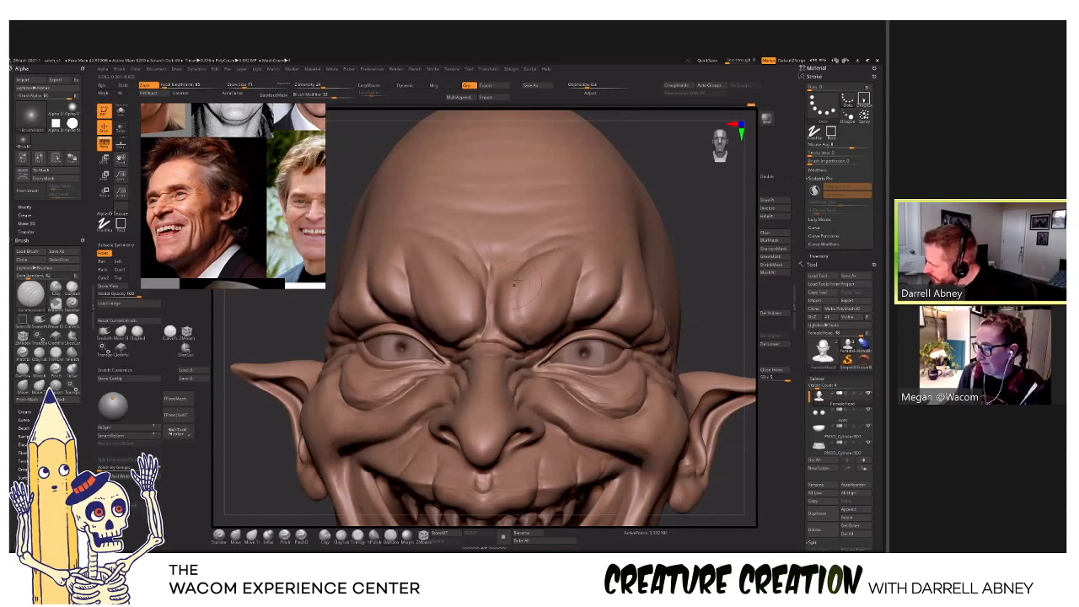
pyautogui.moveTo(514, 282); pyautogui.dragTo(516, 287, button='right')
pyautogui.moveTo(516, 244); pyautogui.dragTo(523, 210, button='right')
pyautogui.moveTo(565, 310)
pyautogui.mouseDown(button='right')
pyautogui.moveTo(597, 314)
pyautogui.moveTo(582, 317)
pyautogui.mouseUp(button='right')
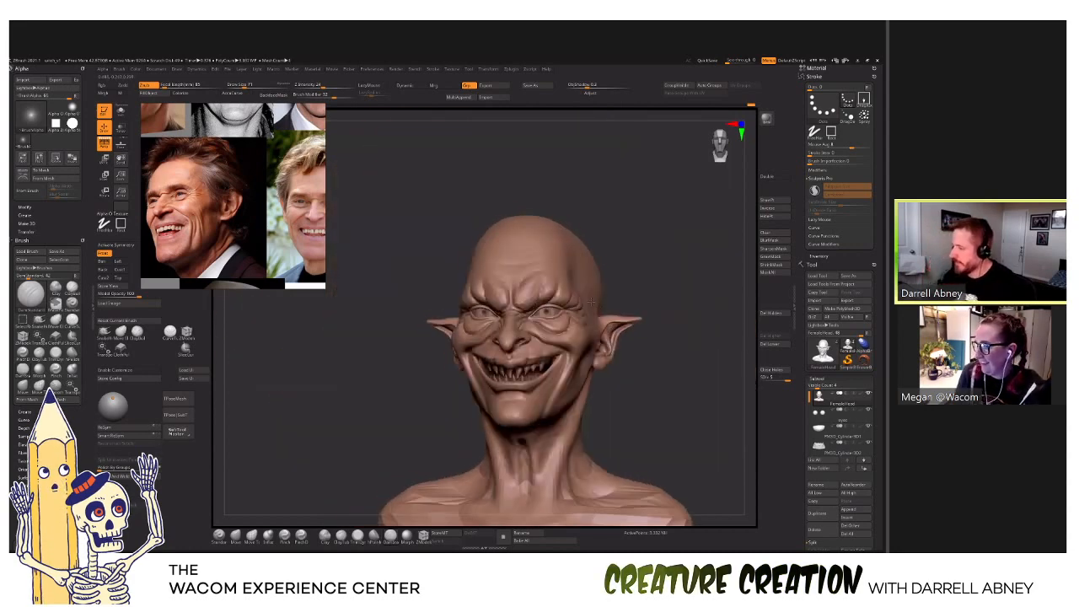
pyautogui.keyDown('ctrl'); pyautogui.moveTo(516, 244); pyautogui.dragTo(519, 317, button='right'); pyautogui.keyUp('ctrl')
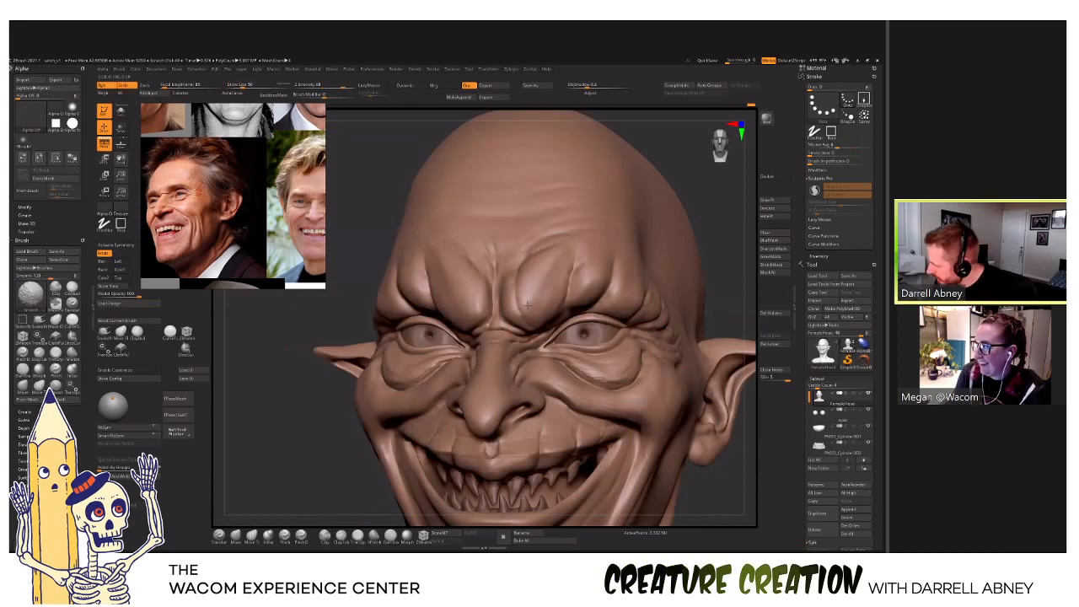
# Show the full blue-skinned, white-haired creature painting as the reference and enlarge its window around it.
pyautogui.moveTo(238, 196); pyautogui.dragTo(256, 210, button='middle')
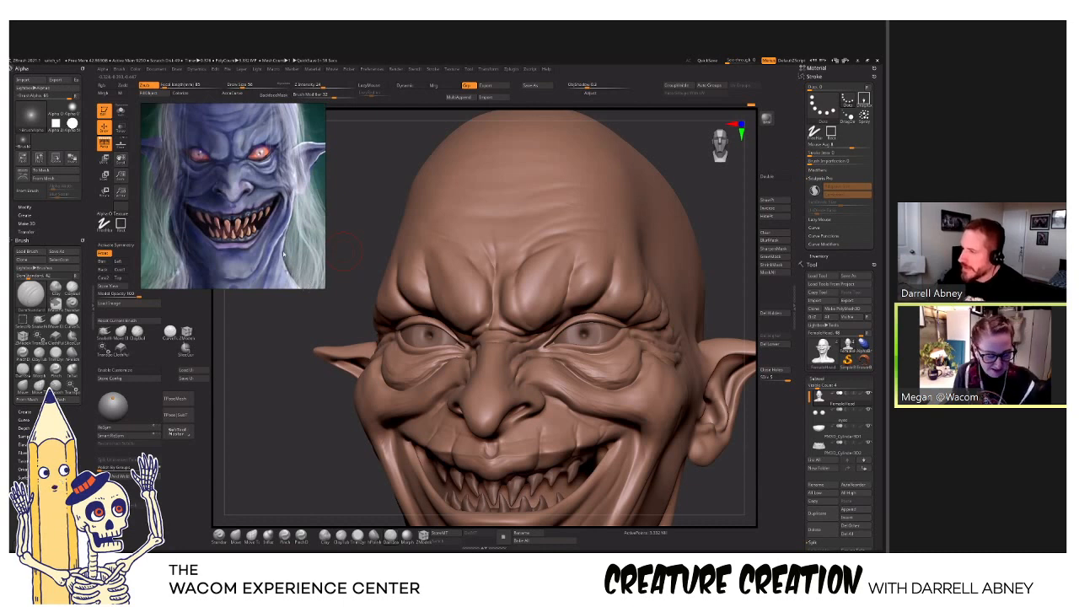
pyautogui.scroll(-3, 250, 289)
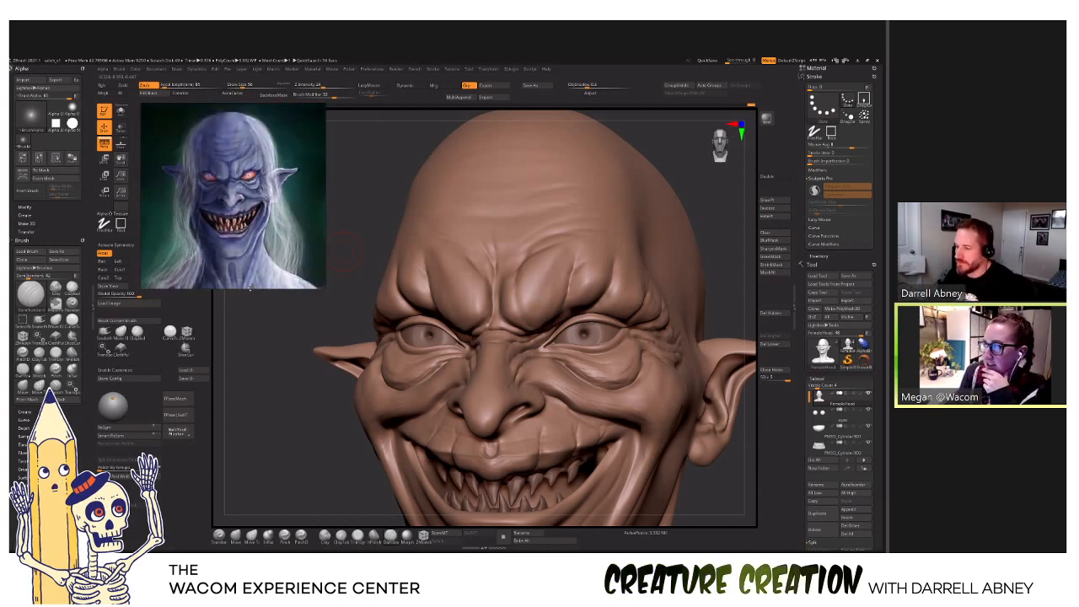
pyautogui.moveTo(250, 288); pyautogui.dragTo(249, 297)
pyautogui.moveTo(232, 213); pyautogui.dragTo(233, 207, button='right')
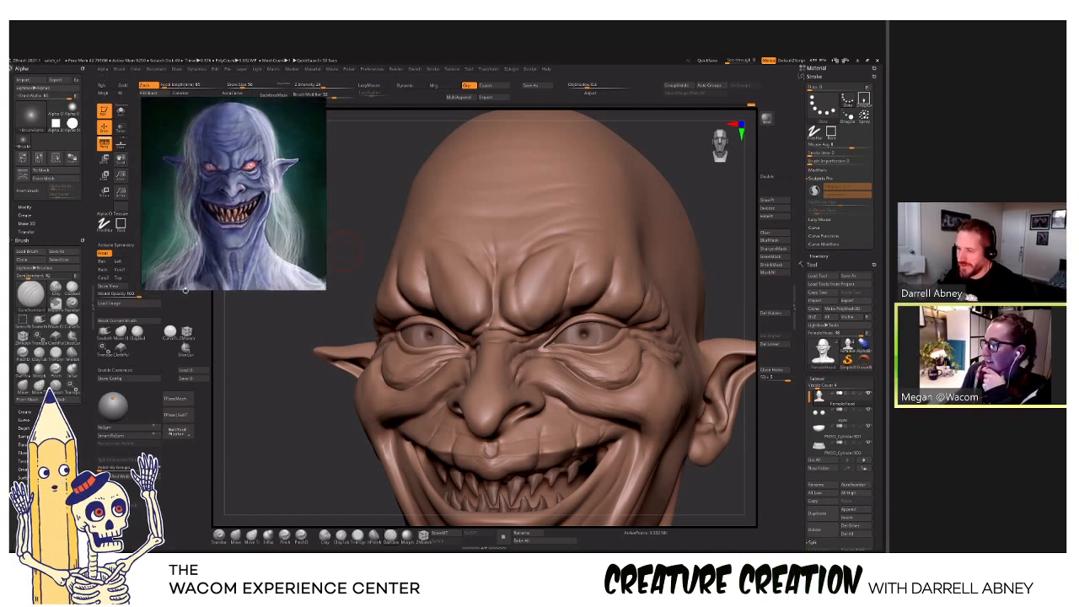
pyautogui.moveTo(186, 290); pyautogui.dragTo(186, 298)
pyautogui.scroll(-3, 206, 225)
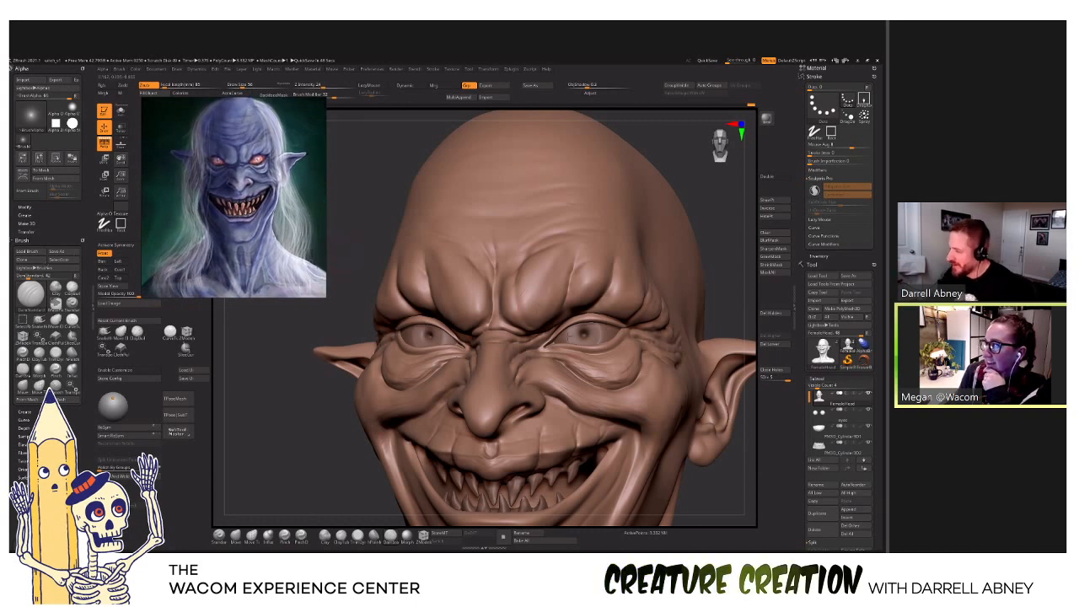
# Carve fine horizontal wrinkles across the middle of the forehead with DamStandard and smooth them.
pyautogui.moveTo(563, 331)
pyautogui.keyDown('ctrl'); pyautogui.mouseDown(button='right')
pyautogui.moveTo(577, 304)
pyautogui.moveTo(519, 298)
pyautogui.mouseUp(button='right'); pyautogui.keyUp('ctrl')
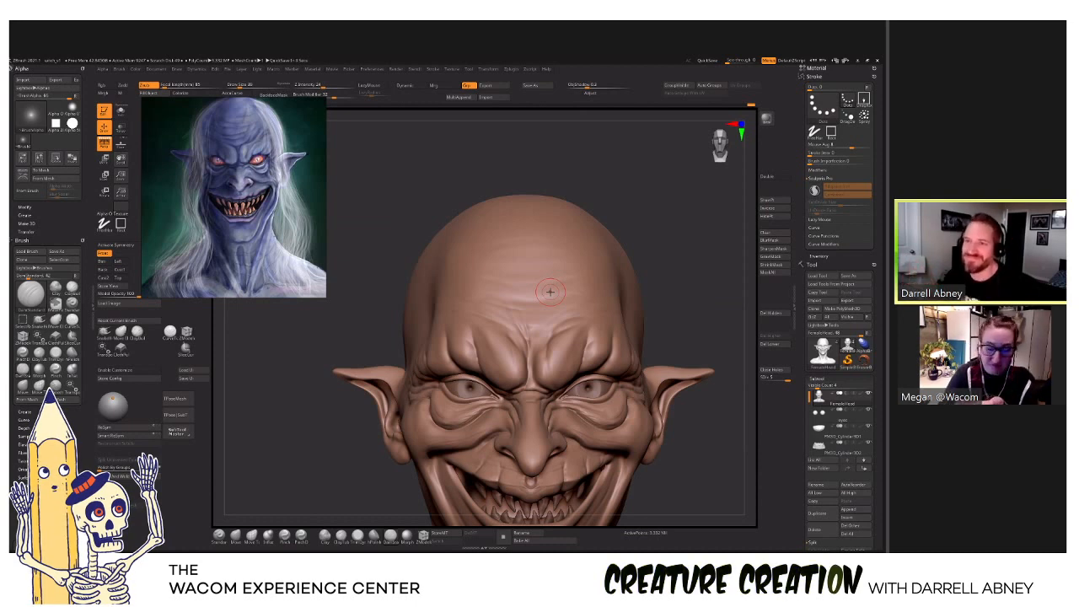
pyautogui.moveTo(681, 333); pyautogui.dragTo(653, 337)
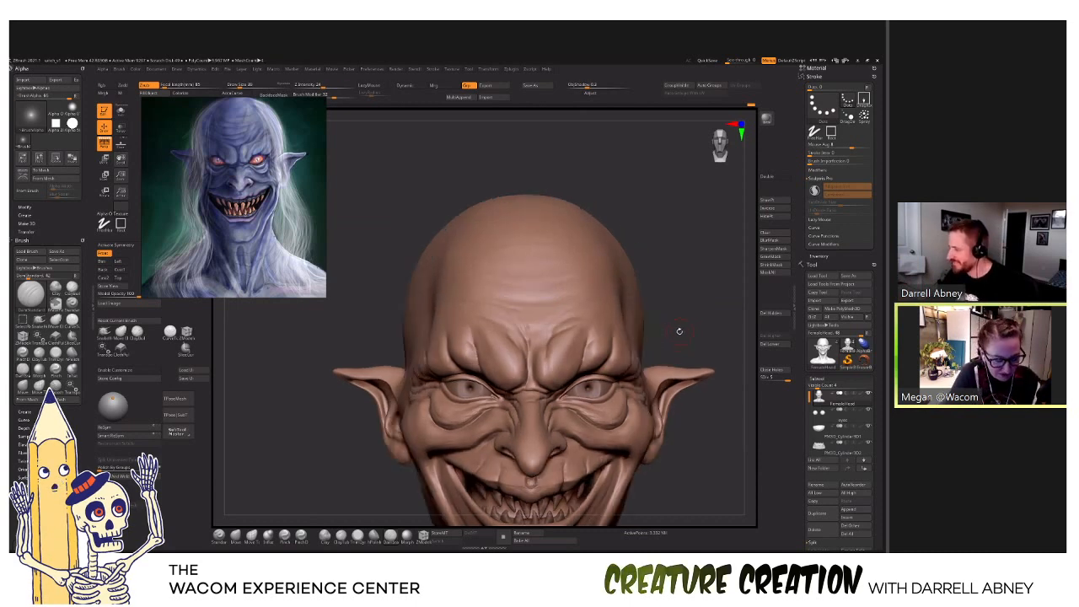
pyautogui.keyDown('shift'); pyautogui.moveTo(578, 297); pyautogui.dragTo(483, 307); pyautogui.keyUp('shift')
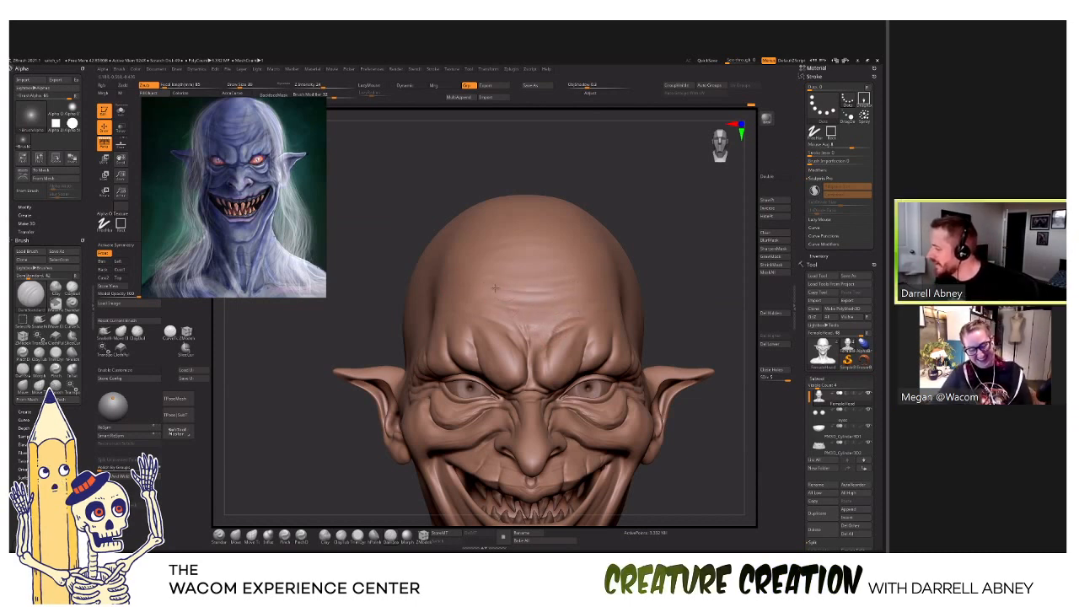
pyautogui.moveTo(499, 289); pyautogui.dragTo(489, 288, button='right')
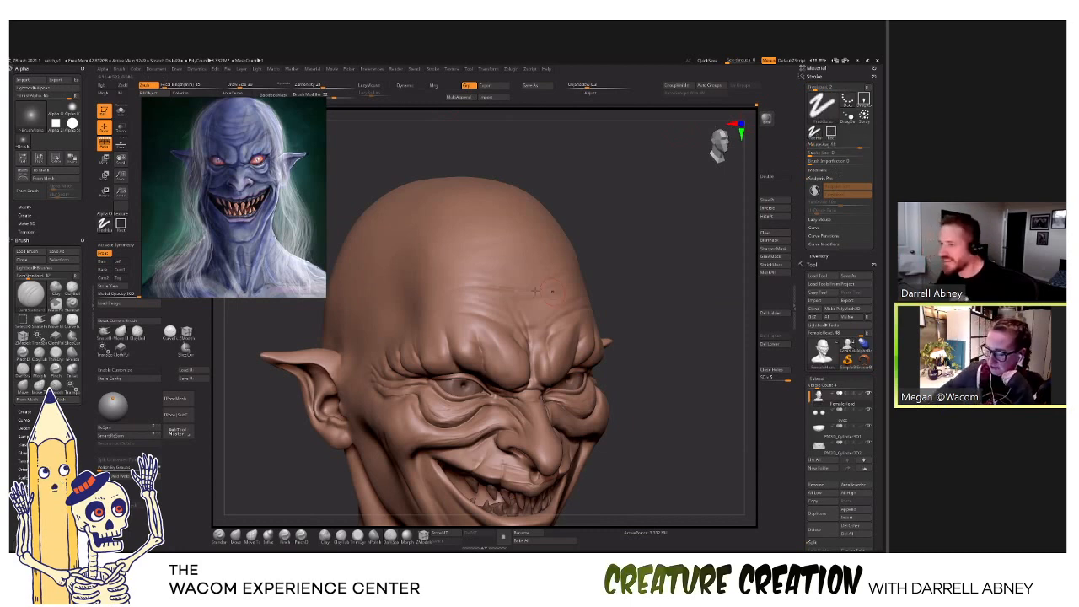
pyautogui.moveTo(506, 303)
pyautogui.mouseDown(button='right')
pyautogui.moveTo(540, 309)
pyautogui.moveTo(505, 320)
pyautogui.mouseUp(button='right')
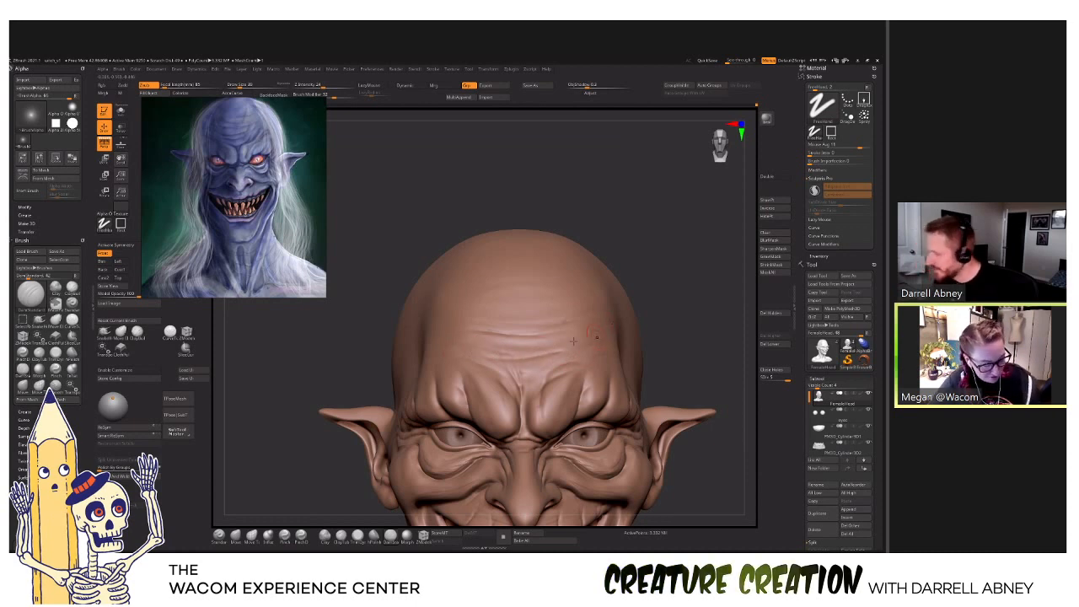
pyautogui.moveTo(574, 337); pyautogui.dragTo(525, 340, button='right')
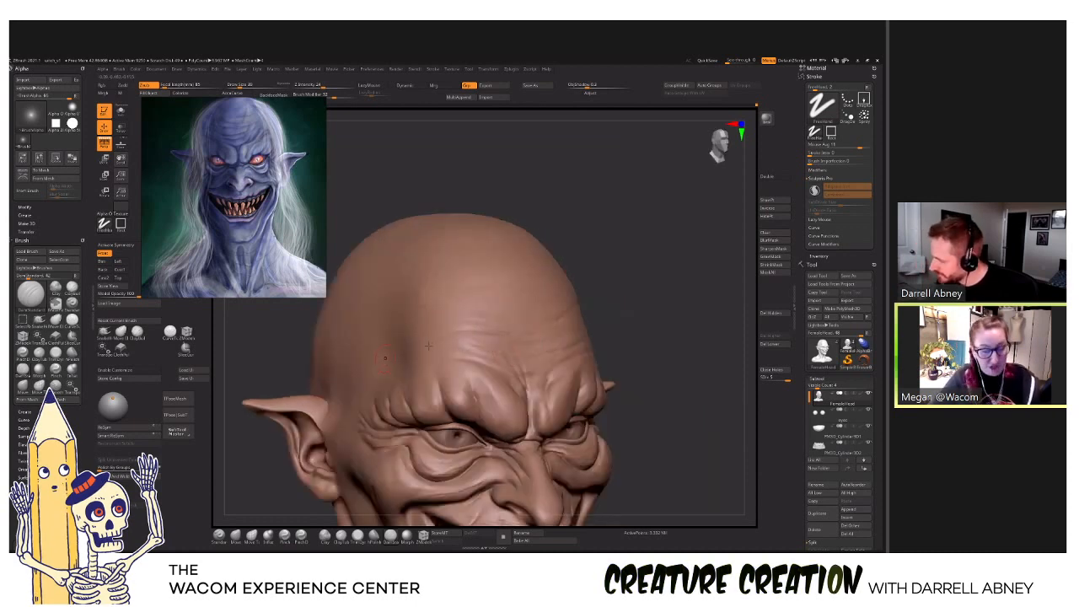
# Carry the forehead wrinkles toward the temple on the pointed-ear side, alternating DamStandard creasing with smoothing.
pyautogui.press('b')
pyautogui.press('s')
pyautogui.press('t')
pyautogui.press('b')
pyautogui.press('d')
pyautogui.press('s')
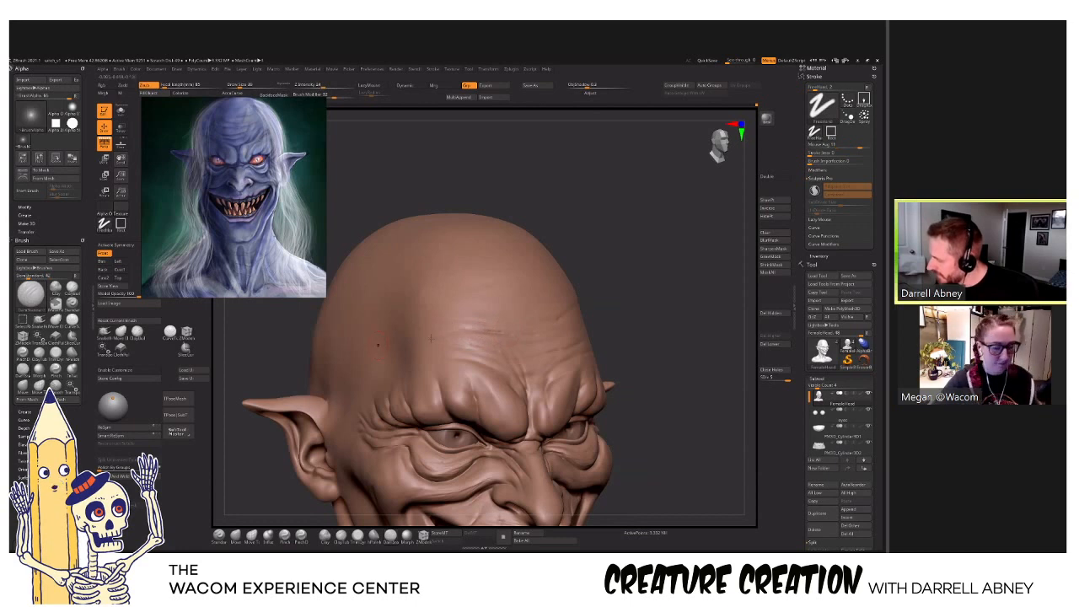
pyautogui.moveTo(452, 338)
pyautogui.mouseDown(button='right')
pyautogui.moveTo(473, 354)
pyautogui.moveTo(454, 366)
pyautogui.mouseUp(button='right')
pyautogui.press('b')
pyautogui.press('s')
pyautogui.press('t')
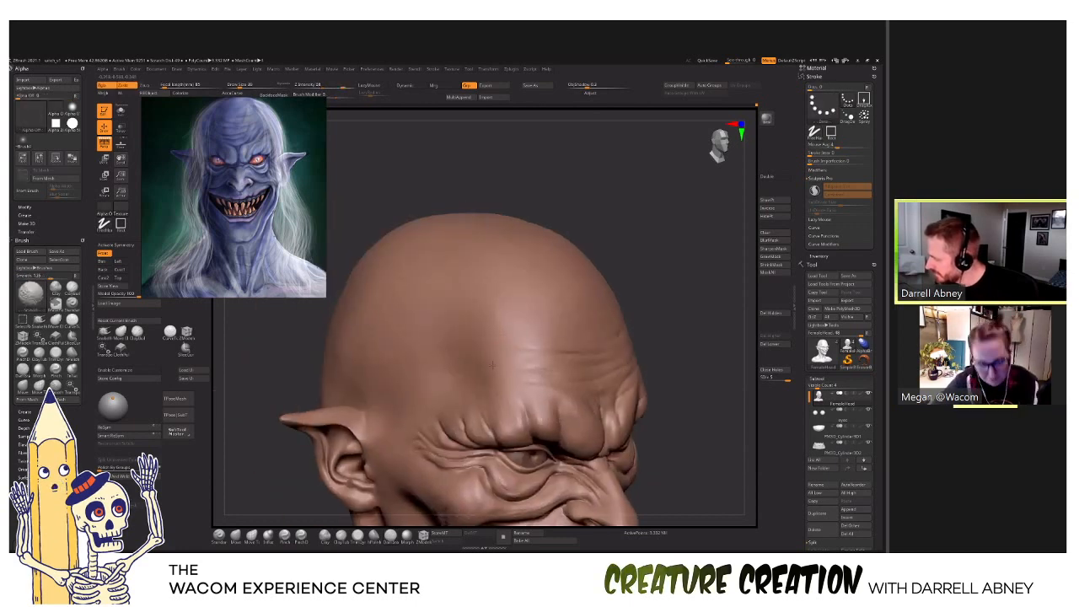
pyautogui.press('b')
pyautogui.press('d')
pyautogui.press('s')
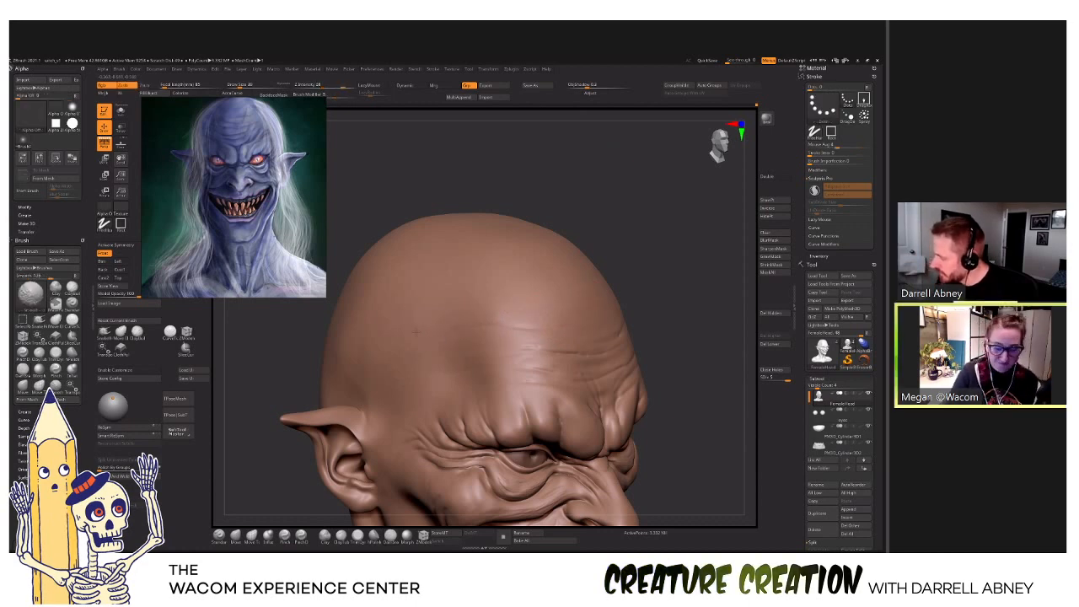
# Add faint wrinkles higher on the forehead and out toward both temples with DamStandard, softening their ends with Smooth.
pyautogui.moveTo(482, 320); pyautogui.dragTo(501, 346, button='right')
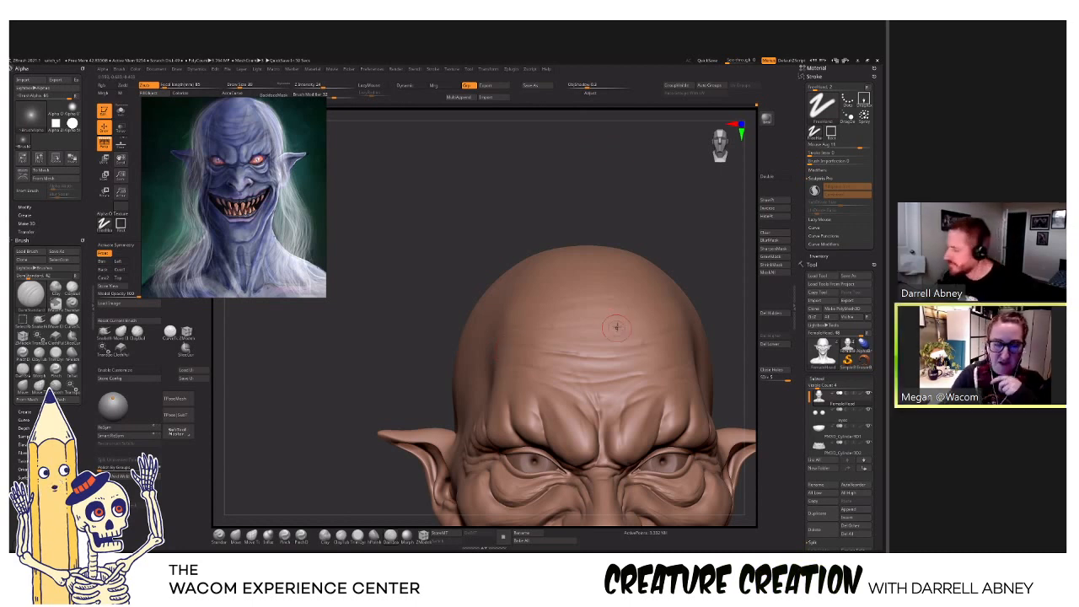
pyautogui.scroll(2, 624, 325)
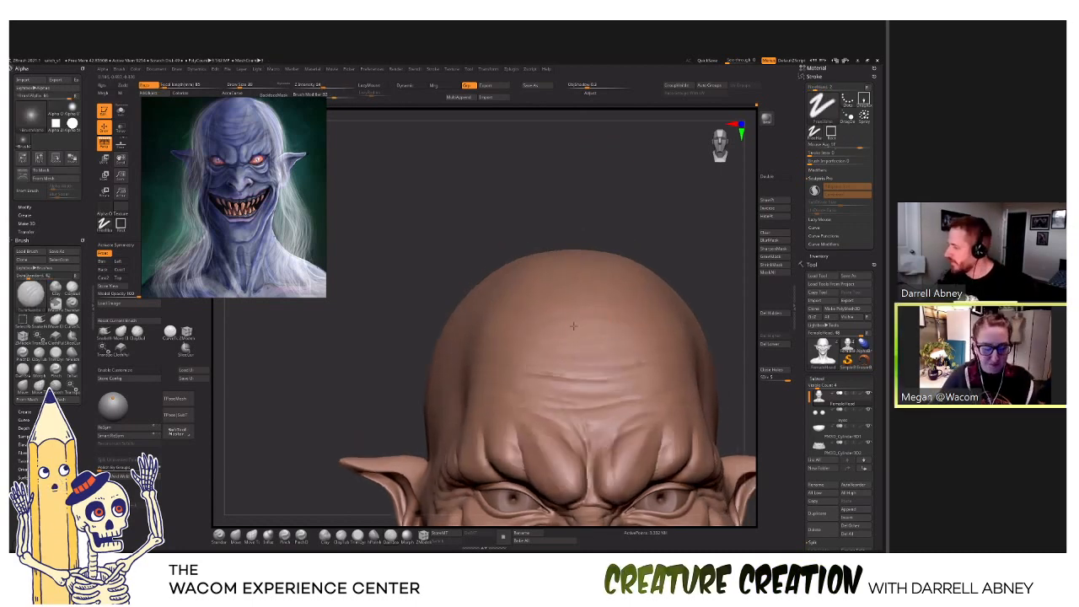
pyautogui.moveTo(682, 321); pyautogui.dragTo(629, 321, button='right')
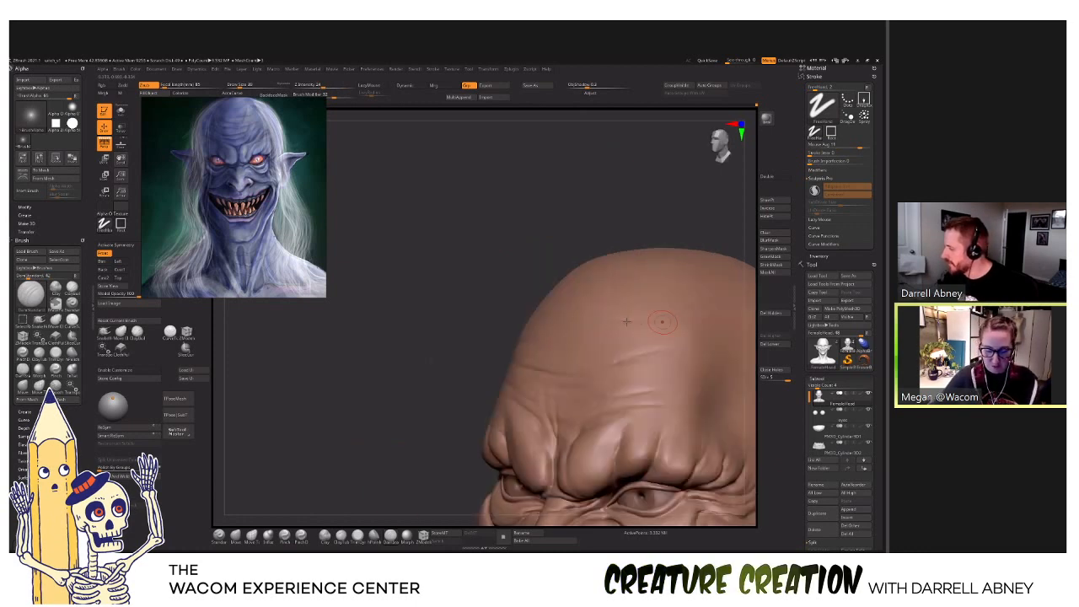
pyautogui.moveTo(702, 318); pyautogui.dragTo(615, 343, button='right')
pyautogui.press('shift')
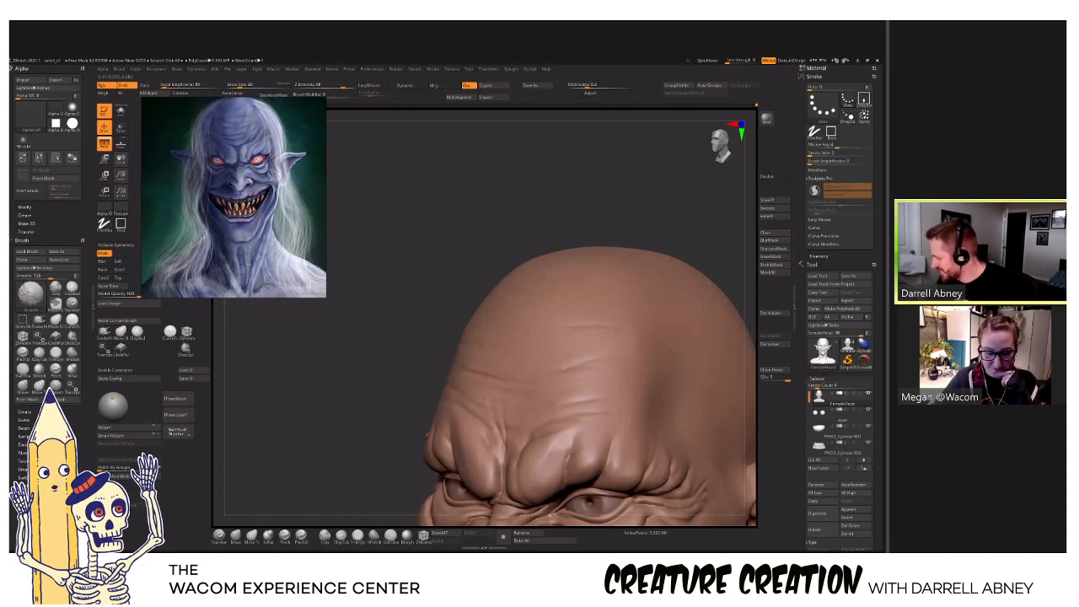
pyautogui.moveTo(649, 329); pyautogui.dragTo(580, 319, button='right')
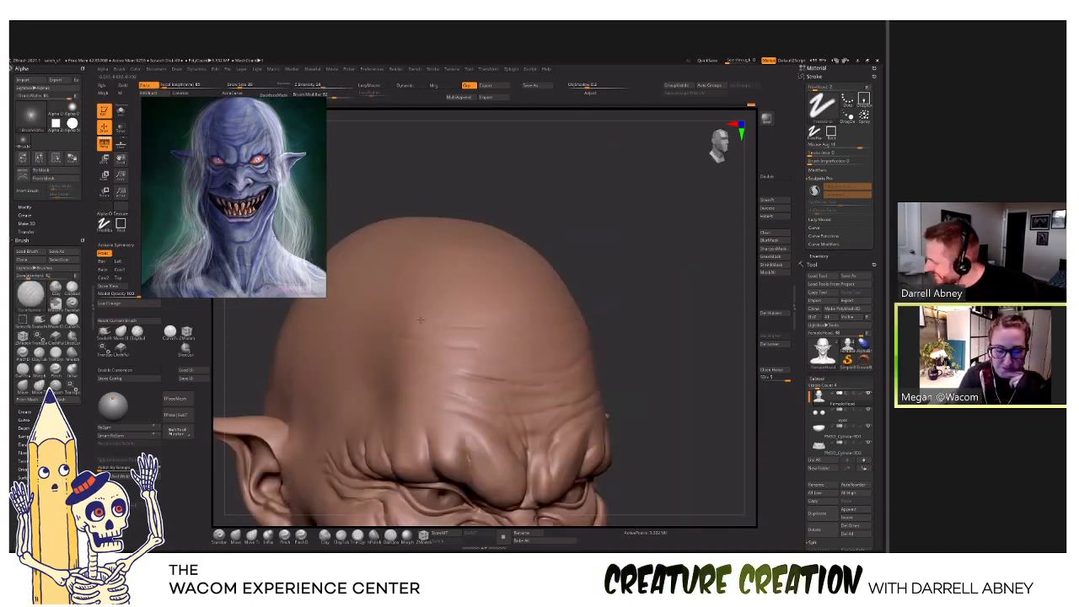
pyautogui.press('shift')
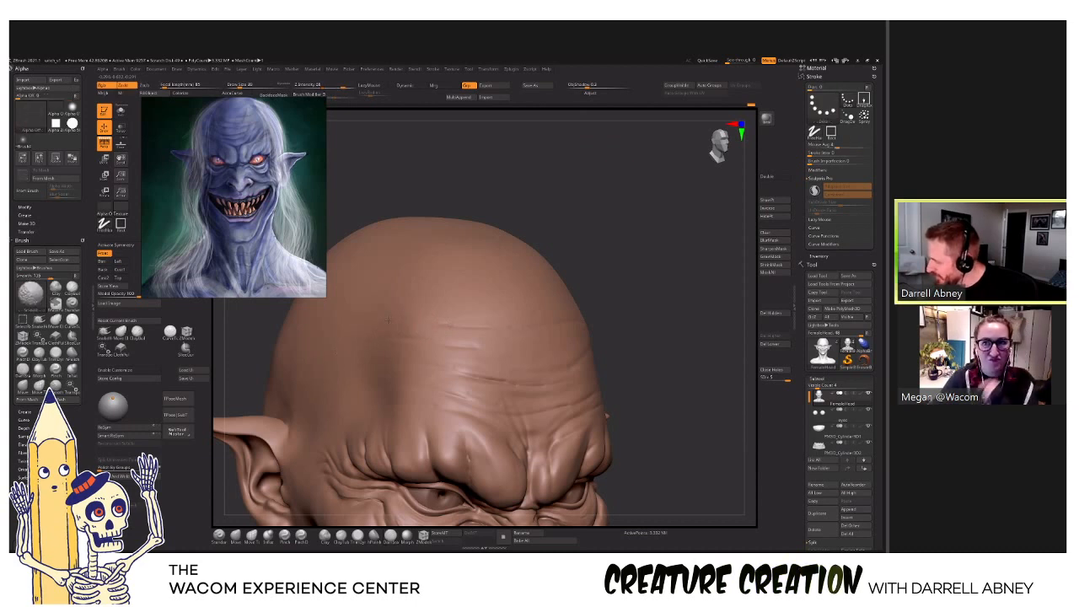
# Carve skin folds and wrinkles across the back of the neck and upper shoulders with the DamStandard brush.
pyautogui.moveTo(548, 333)
pyautogui.keyDown('shift'); pyautogui.mouseDown(button='right')
pyautogui.moveTo(563, 342)
pyautogui.moveTo(544, 320)
pyautogui.moveTo(495, 364)
pyautogui.moveTo(540, 338)
pyautogui.moveTo(527, 278)
pyautogui.mouseUp(button='right'); pyautogui.keyUp('shift')
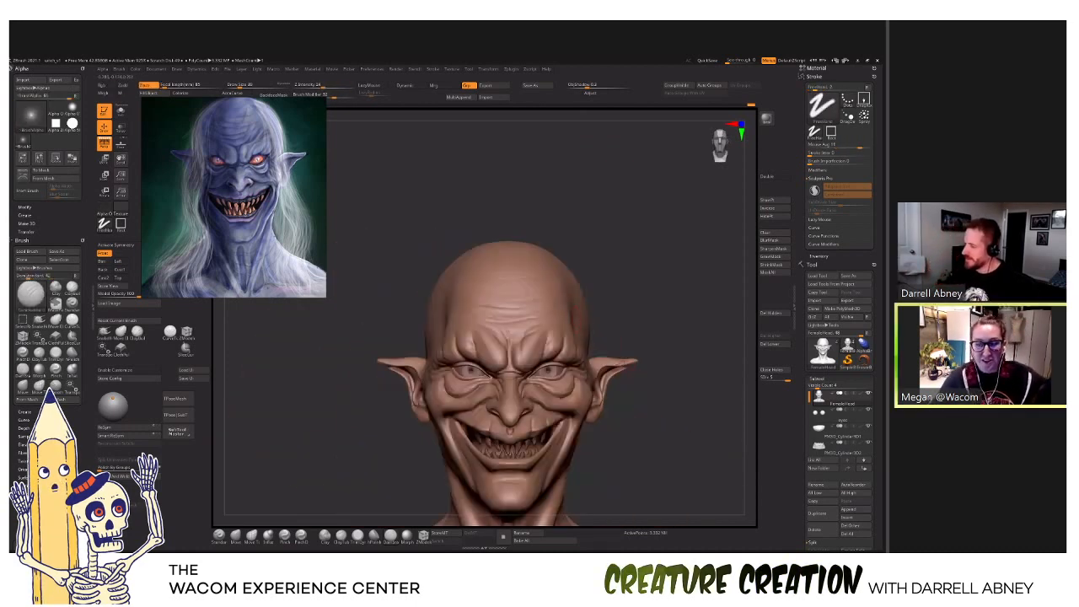
pyautogui.moveTo(674, 387); pyautogui.dragTo(590, 381, button='right')
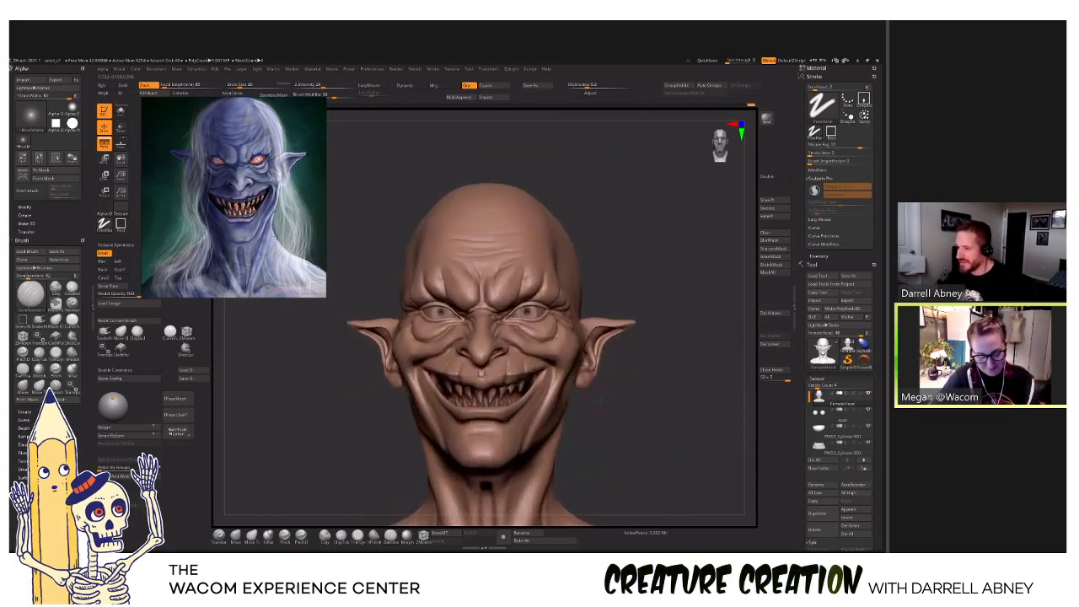
pyautogui.keyDown('alt'); pyautogui.moveTo(582, 450); pyautogui.dragTo(562, 362, button='right'); pyautogui.keyUp('alt')
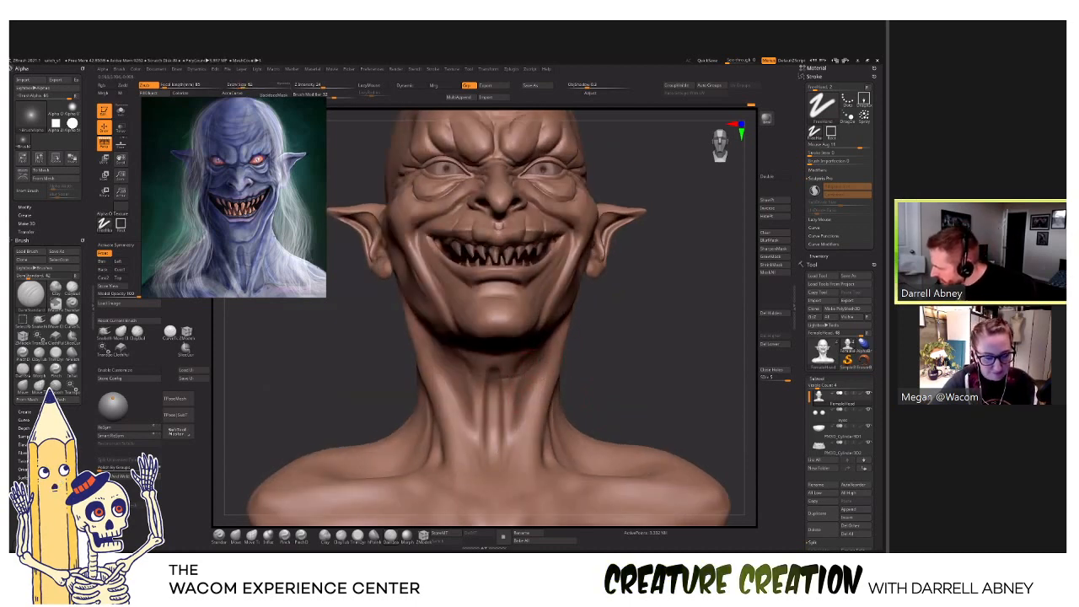
pyautogui.moveTo(540, 346); pyautogui.dragTo(555, 436, button='right')
pyautogui.moveTo(556, 435)
pyautogui.keyDown('shift'); pyautogui.mouseDown()
pyautogui.moveTo(611, 414)
pyautogui.moveTo(549, 447)
pyautogui.moveTo(582, 422)
pyautogui.mouseUp(); pyautogui.keyUp('shift')
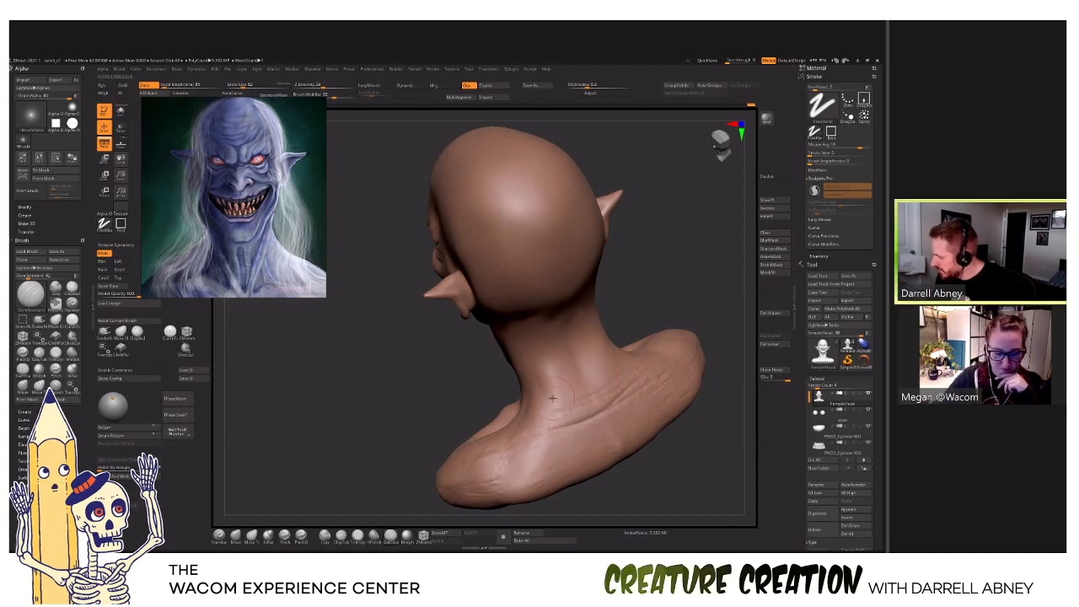
pyautogui.moveTo(549, 393); pyautogui.dragTo(609, 385)
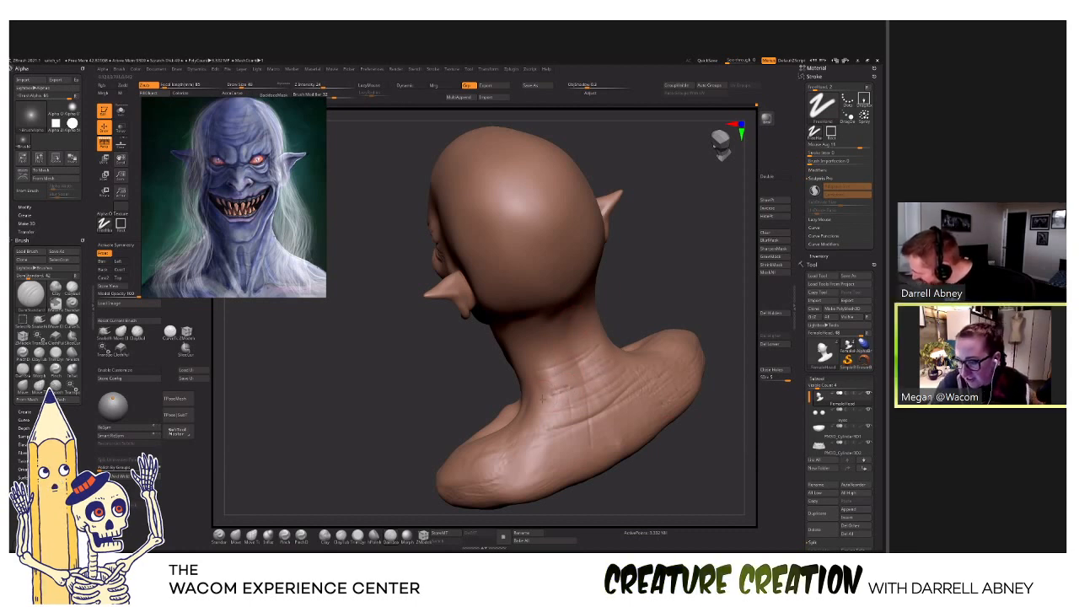
pyautogui.moveTo(598, 374)
pyautogui.mouseDown(button='right')
pyautogui.moveTo(527, 399)
pyautogui.moveTo(634, 370)
pyautogui.mouseUp(button='right')
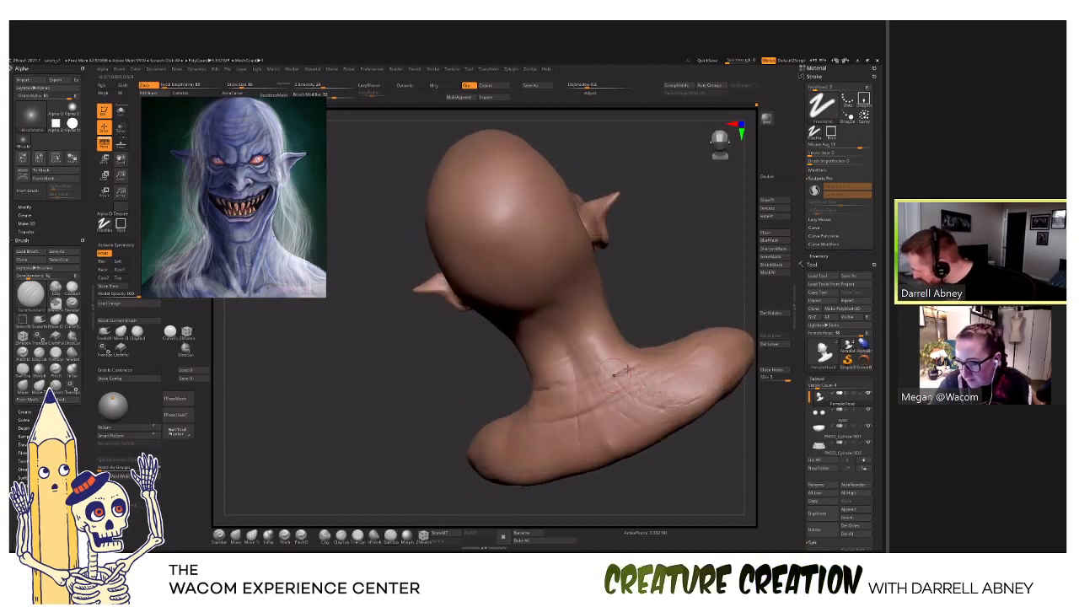
pyautogui.moveTo(565, 398); pyautogui.dragTo(607, 396, button='right')
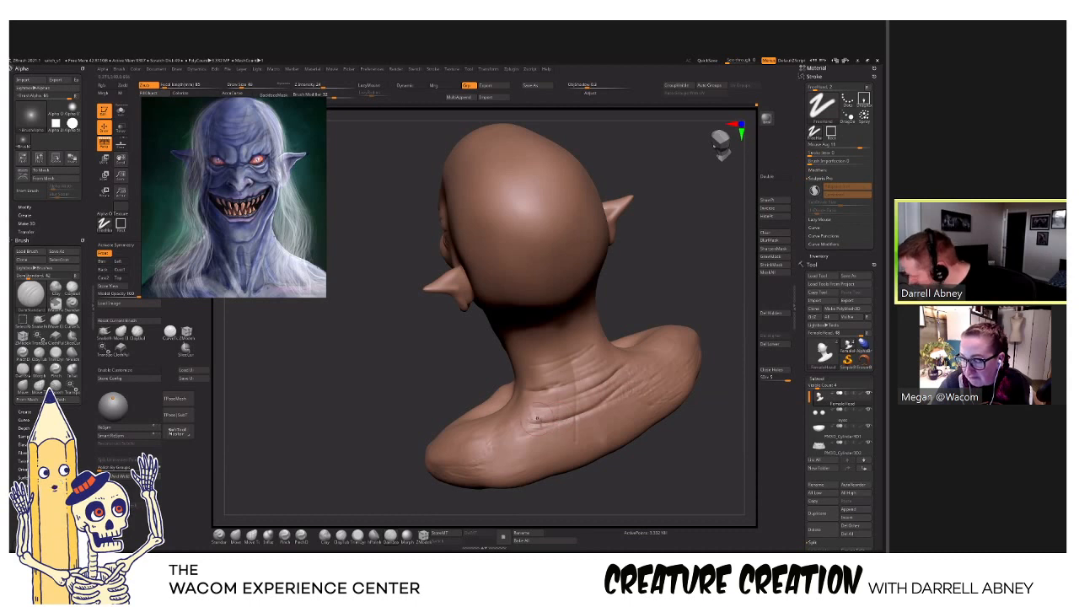
pyautogui.moveTo(541, 422); pyautogui.dragTo(542, 419, button='right')
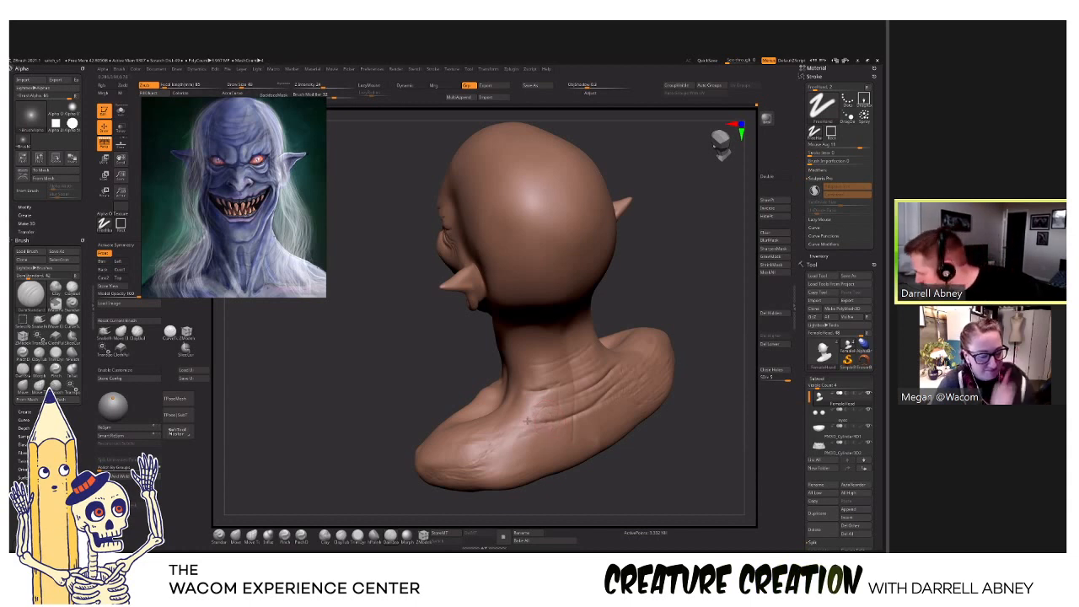
pyautogui.moveTo(521, 426)
pyautogui.mouseDown(button='right')
pyautogui.moveTo(481, 428)
pyautogui.moveTo(558, 388)
pyautogui.moveTo(577, 390)
pyautogui.mouseUp(button='right')
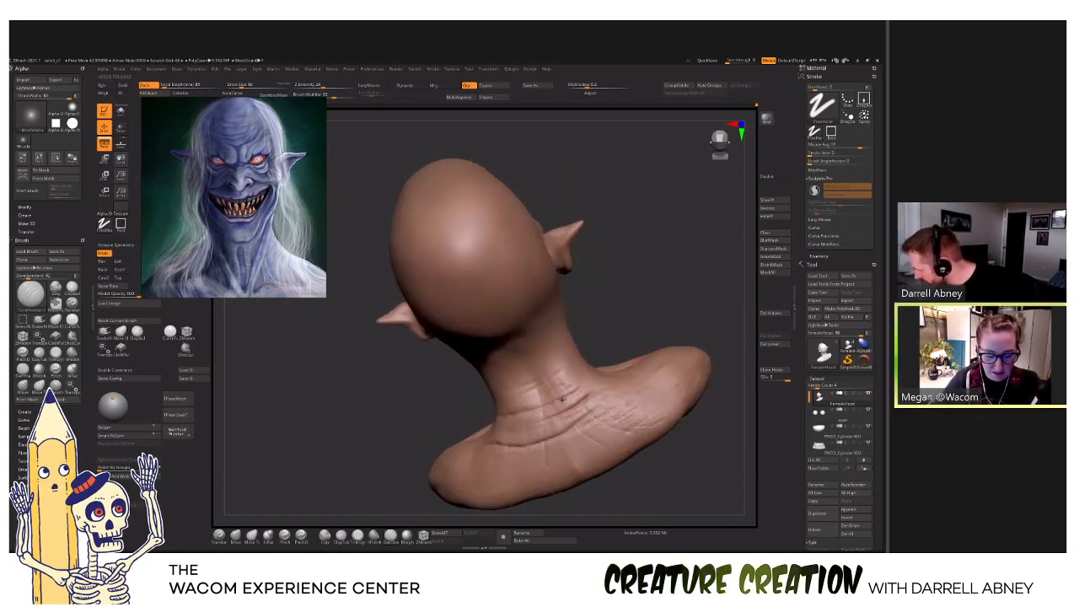
pyautogui.moveTo(510, 413)
pyautogui.mouseDown(button='right')
pyautogui.moveTo(537, 407)
pyautogui.moveTo(535, 383)
pyautogui.moveTo(553, 356)
pyautogui.moveTo(581, 359)
pyautogui.moveTo(590, 376)
pyautogui.mouseUp(button='right')
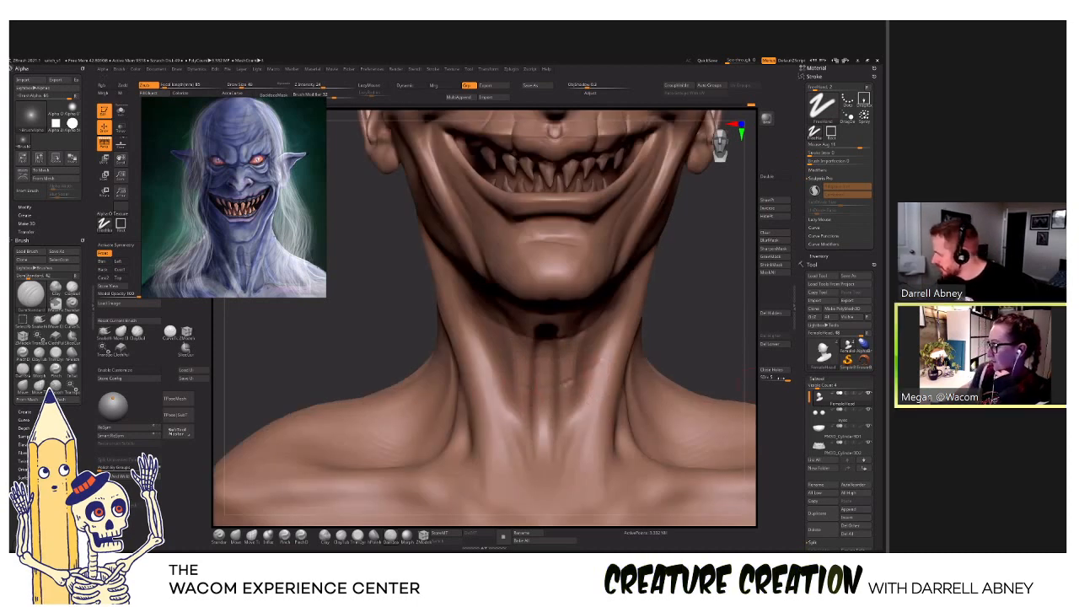
# Subdivide the bust mesh one more level and carve symmetrical creases around the sides and back of the neck.
pyautogui.keyDown('ctrl'); pyautogui.moveTo(563, 386); pyautogui.dragTo(545, 448, button='right'); pyautogui.keyUp('ctrl')
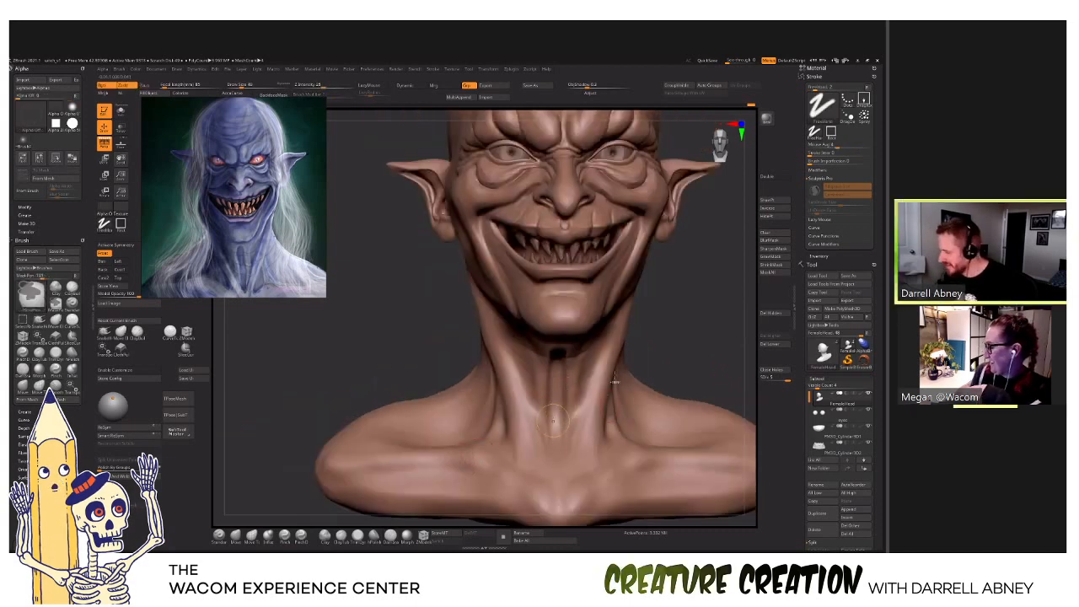
pyautogui.hotkey('ctrl', 'd')
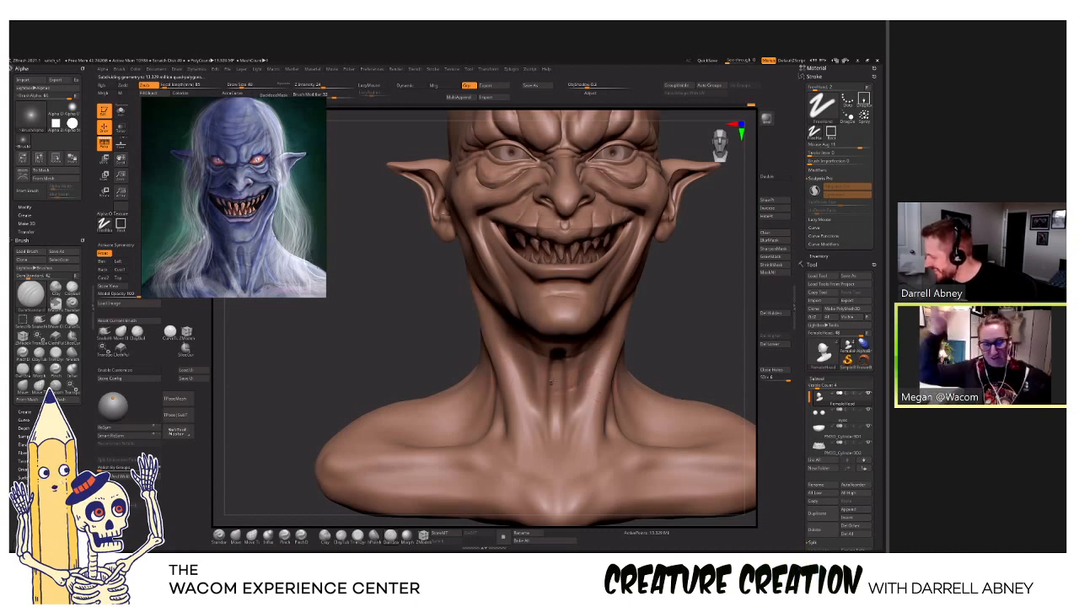
pyautogui.moveTo(693, 364)
pyautogui.mouseDown()
pyautogui.moveTo(684, 390)
pyautogui.moveTo(638, 403)
pyautogui.moveTo(643, 373)
pyautogui.moveTo(630, 411)
pyautogui.moveTo(610, 401)
pyautogui.mouseUp()
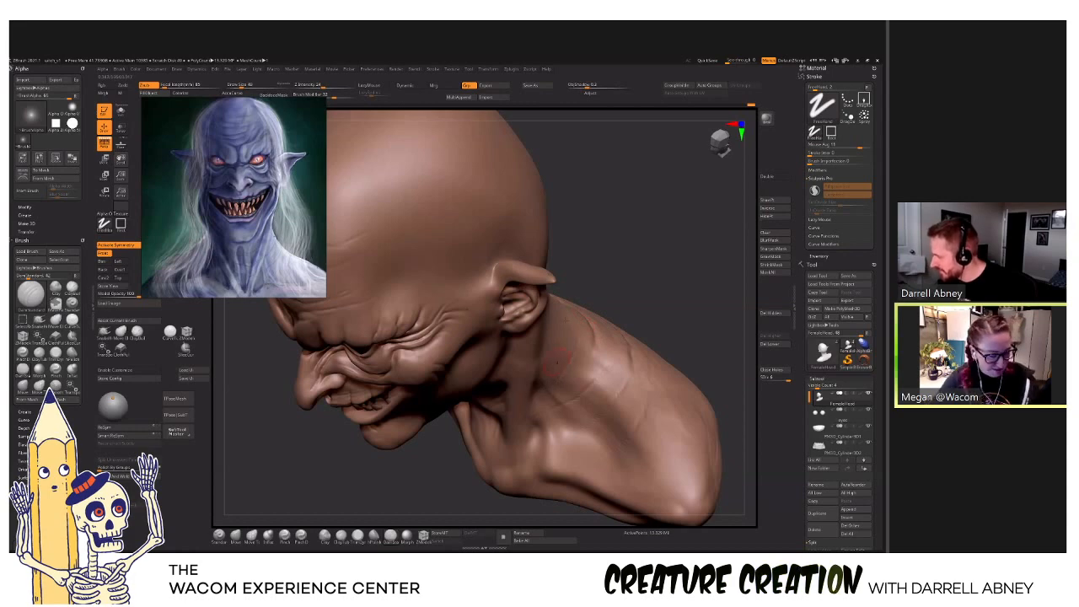
pyautogui.moveTo(538, 349); pyautogui.dragTo(590, 320)
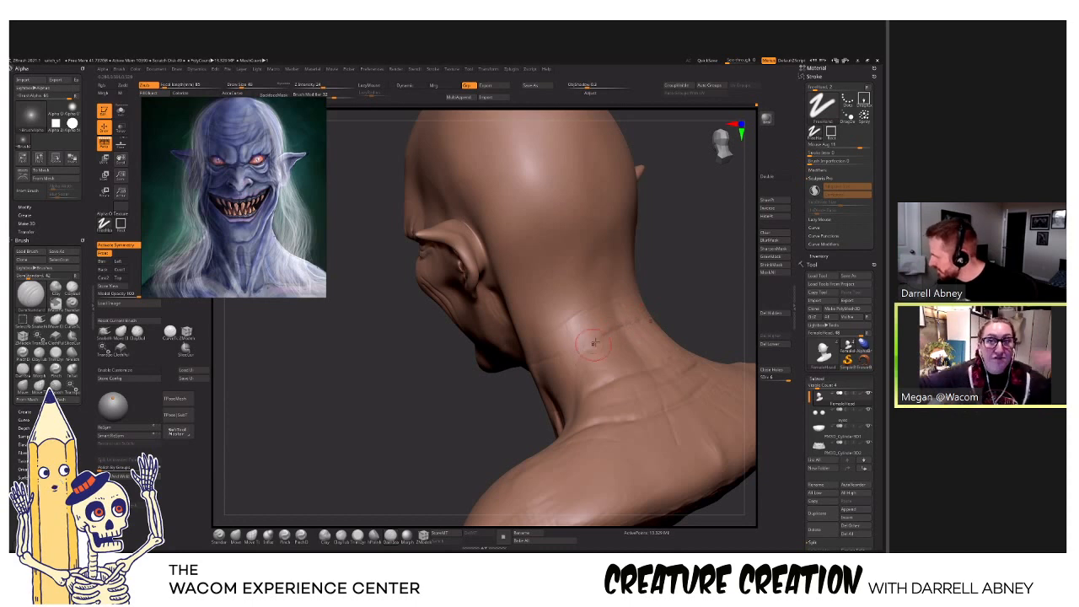
pyautogui.moveTo(594, 343); pyautogui.dragTo(524, 348)
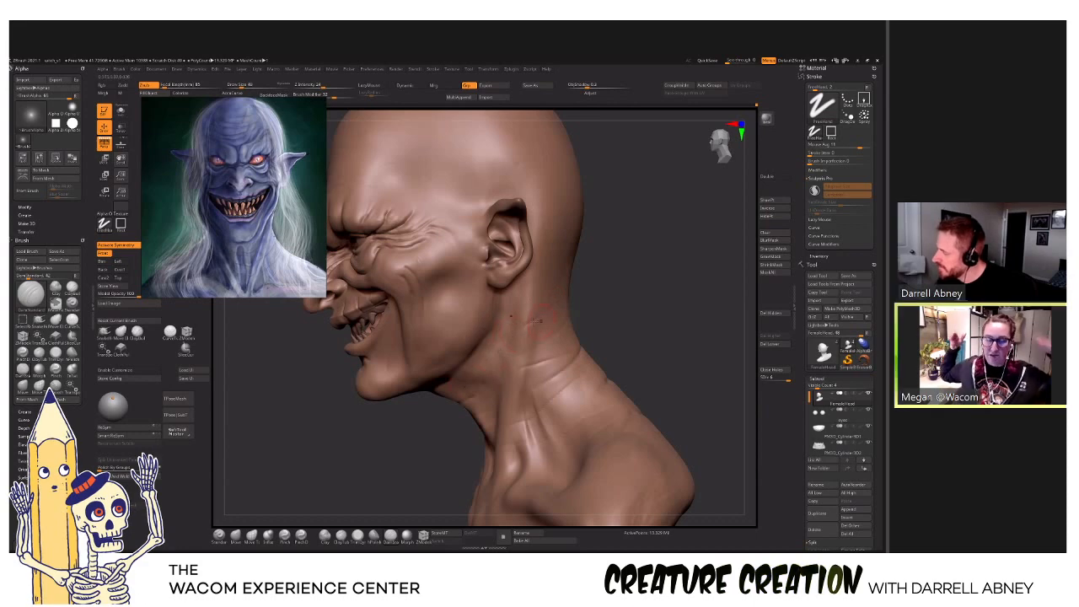
pyautogui.moveTo(567, 299); pyautogui.dragTo(512, 283, button='right')
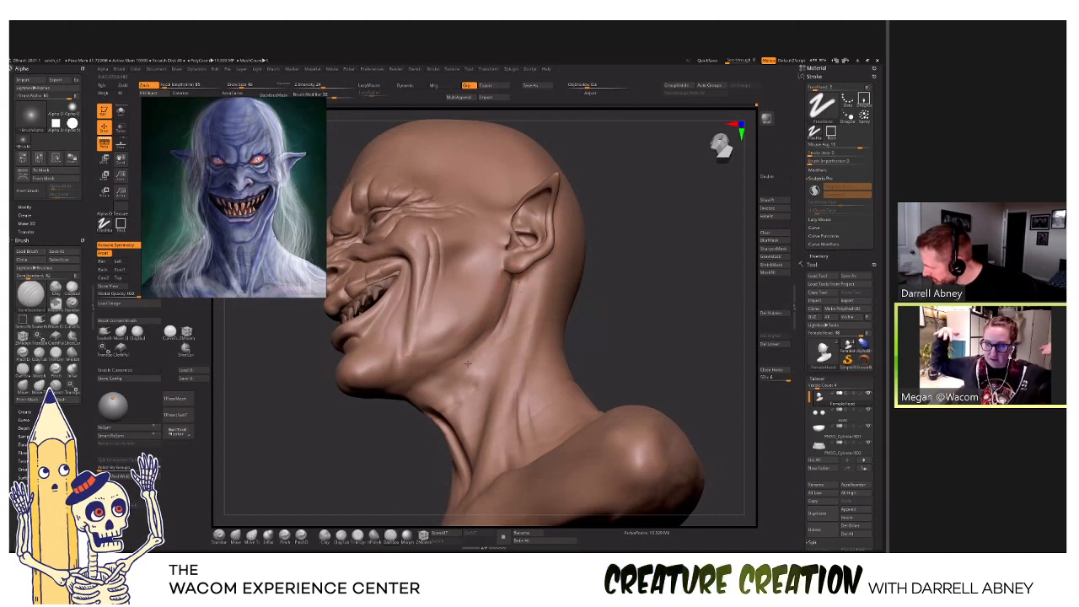
# Build up the jawline, the underside of the chin and the upper neck with the ClayBuildup brush.
pyautogui.moveTo(437, 369); pyautogui.dragTo(440, 351, button='right')
pyautogui.press('b')
pyautogui.press('c')
pyautogui.press('b')
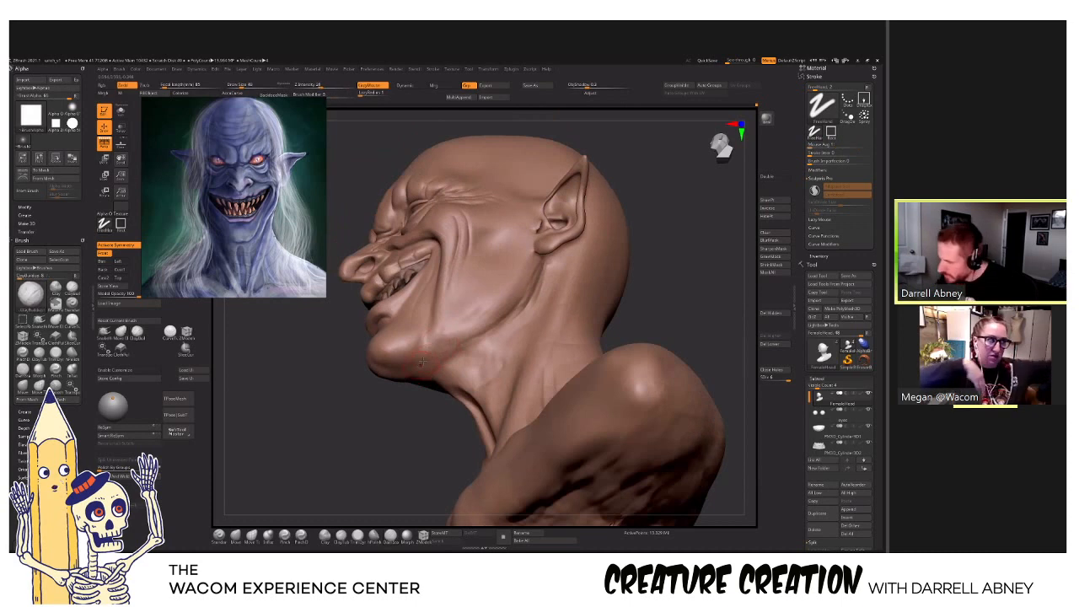
pyautogui.moveTo(427, 365); pyautogui.dragTo(436, 356, button='right')
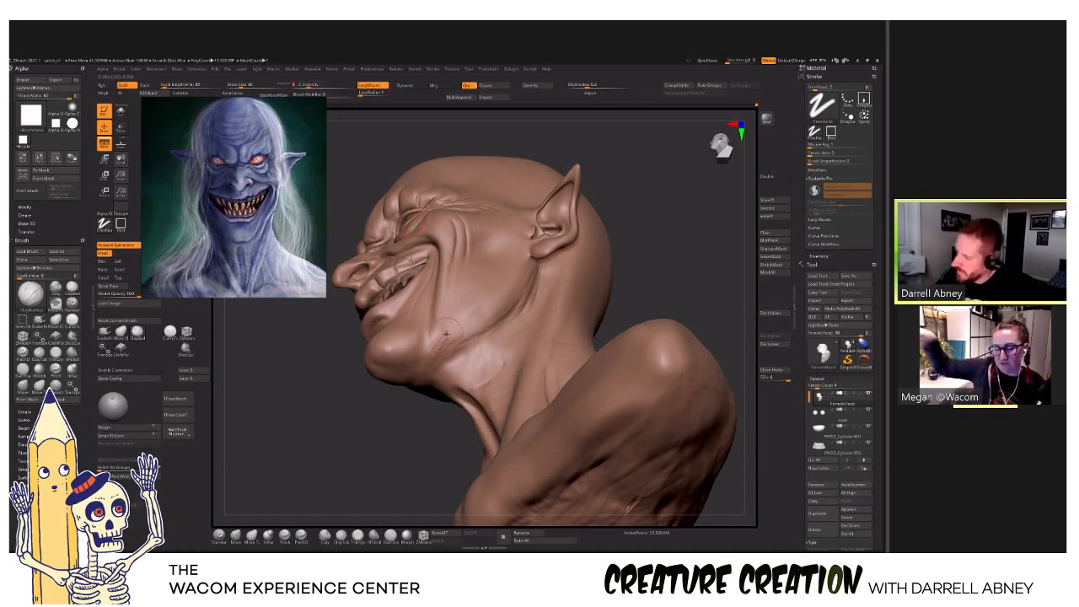
pyautogui.moveTo(446, 334); pyautogui.dragTo(445, 329, button='right')
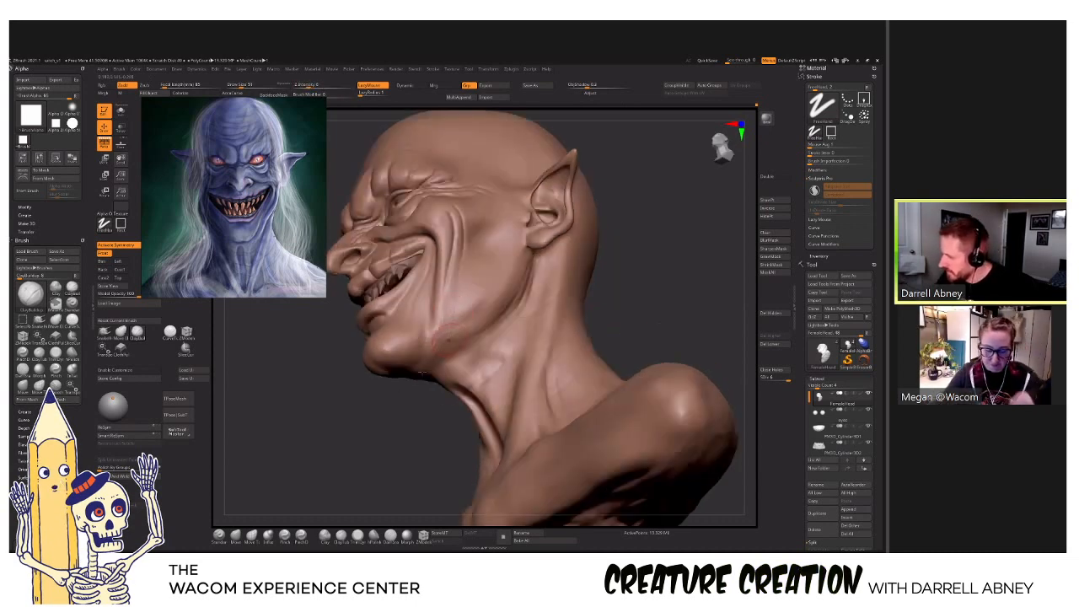
pyautogui.moveTo(407, 344); pyautogui.dragTo(393, 369, button='right')
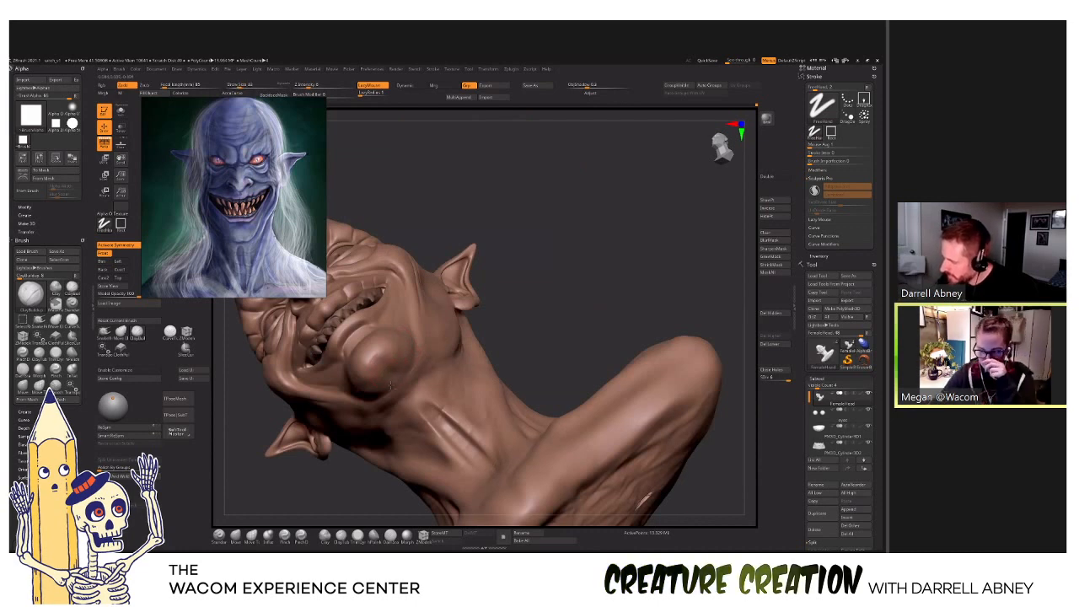
pyautogui.moveTo(390, 371); pyautogui.dragTo(413, 360, button='right')
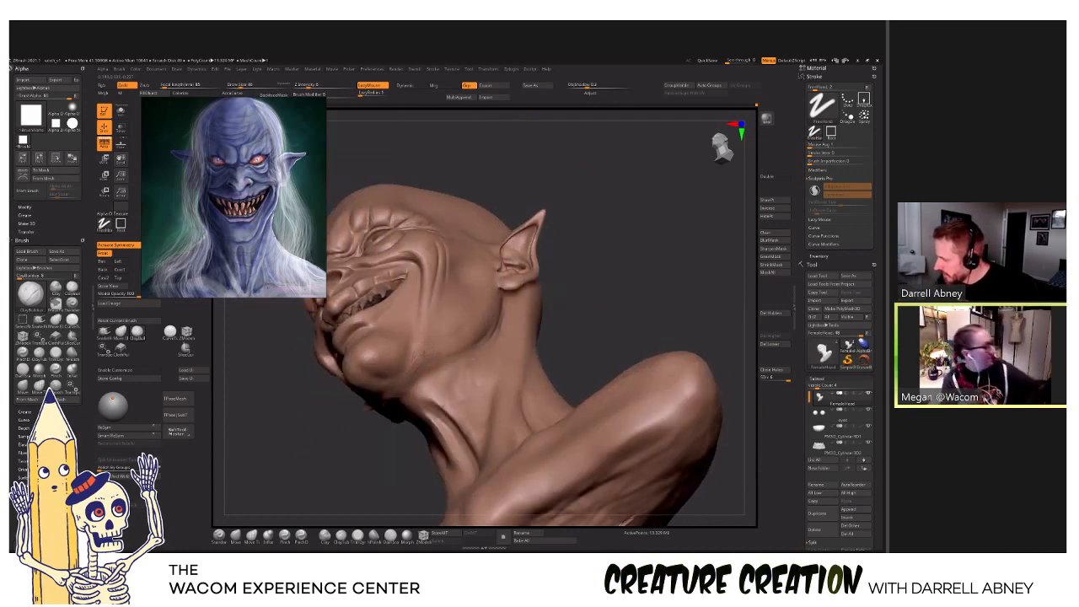
pyautogui.moveTo(438, 350); pyautogui.dragTo(442, 348, button='right')
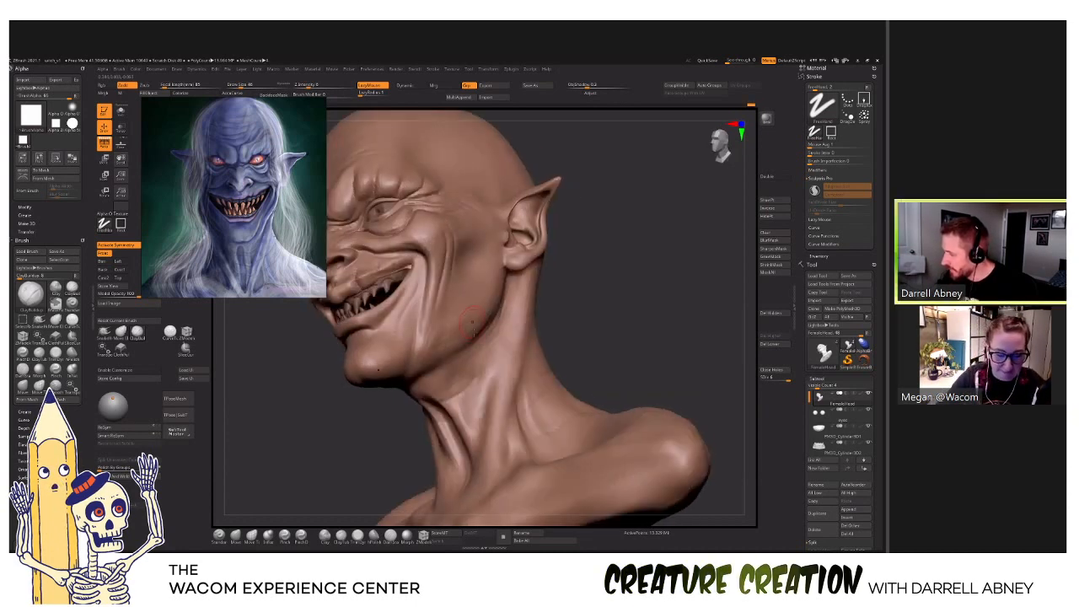
pyautogui.moveTo(438, 329)
pyautogui.mouseDown(button='right')
pyautogui.moveTo(497, 314)
pyautogui.moveTo(486, 315)
pyautogui.mouseUp(button='right')
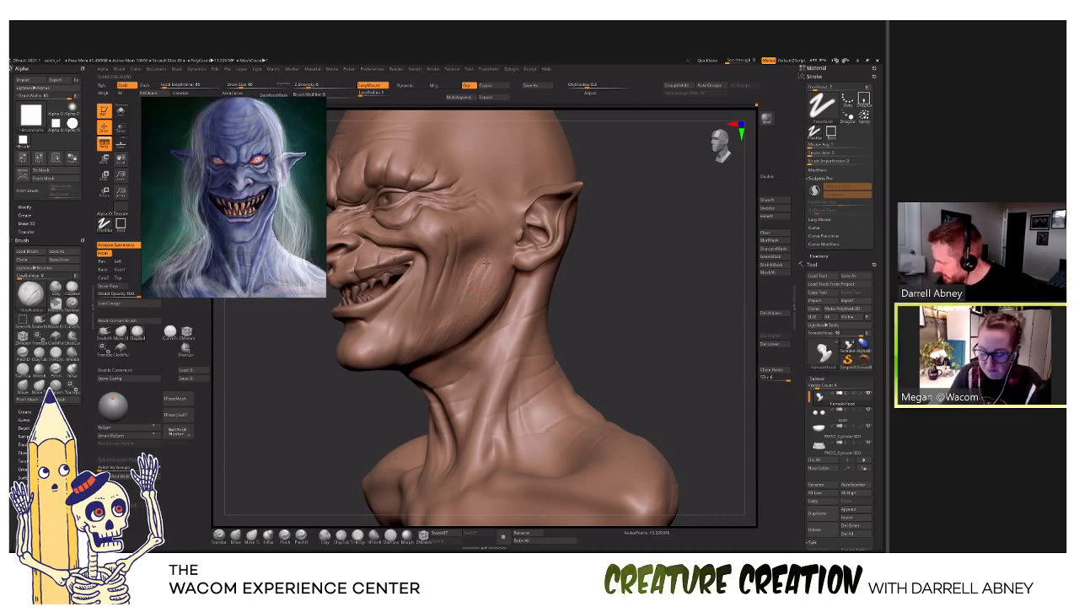
# Build up subtle forms on the temple and side of the forehead with ClayBuildup and smooth the strokes.
pyautogui.moveTo(430, 278); pyautogui.dragTo(466, 275, button='right')
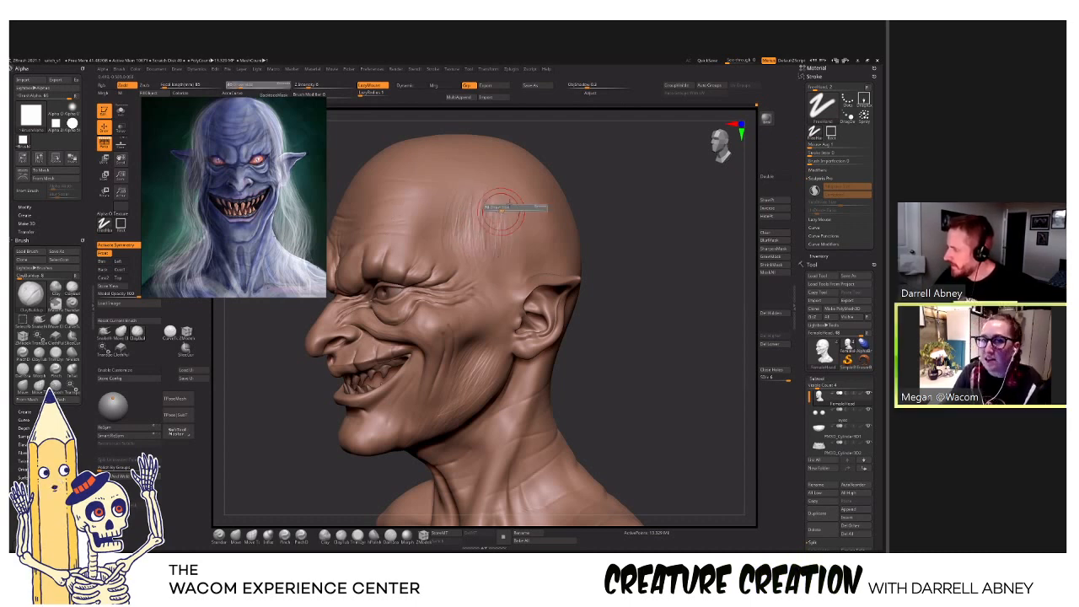
pyautogui.keyDown('shift'); pyautogui.moveTo(501, 210); pyautogui.dragTo(490, 208); pyautogui.keyUp('shift')
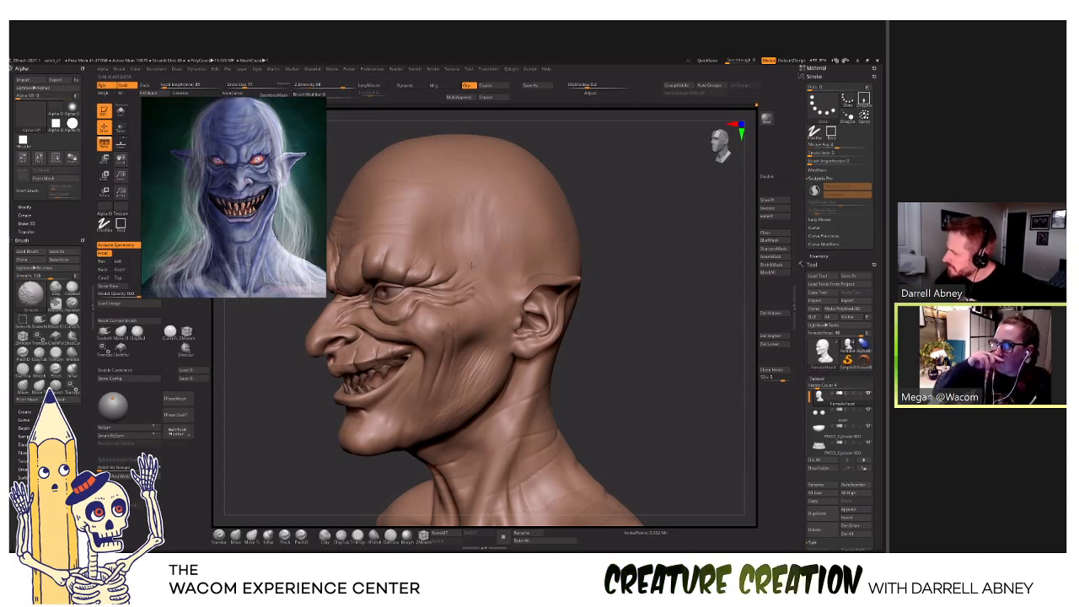
pyautogui.moveTo(371, 244); pyautogui.dragTo(440, 256, button='right')
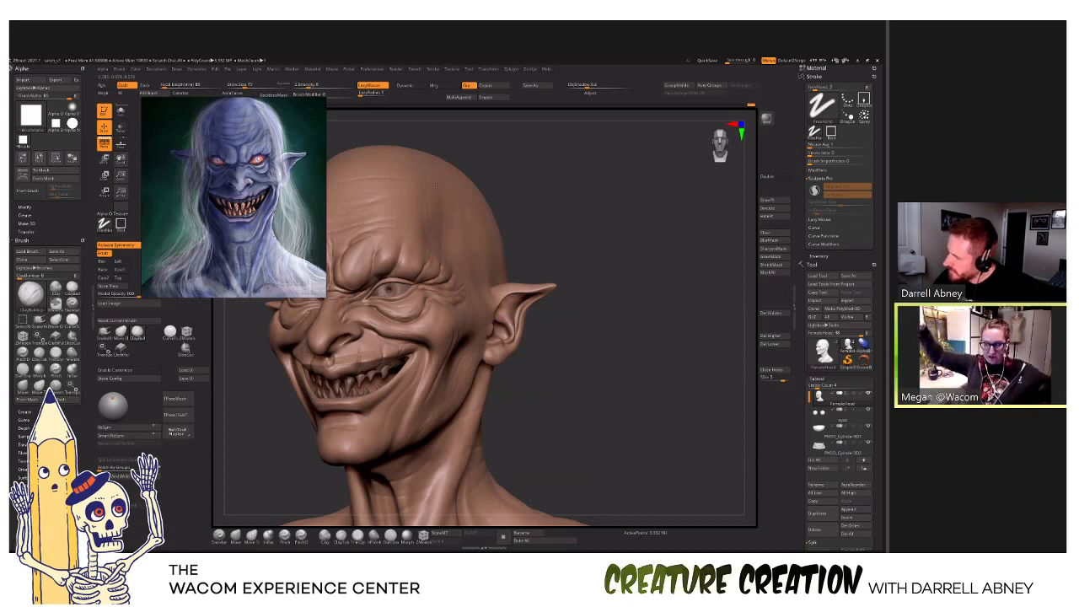
pyautogui.moveTo(431, 253); pyautogui.dragTo(449, 221, button='right')
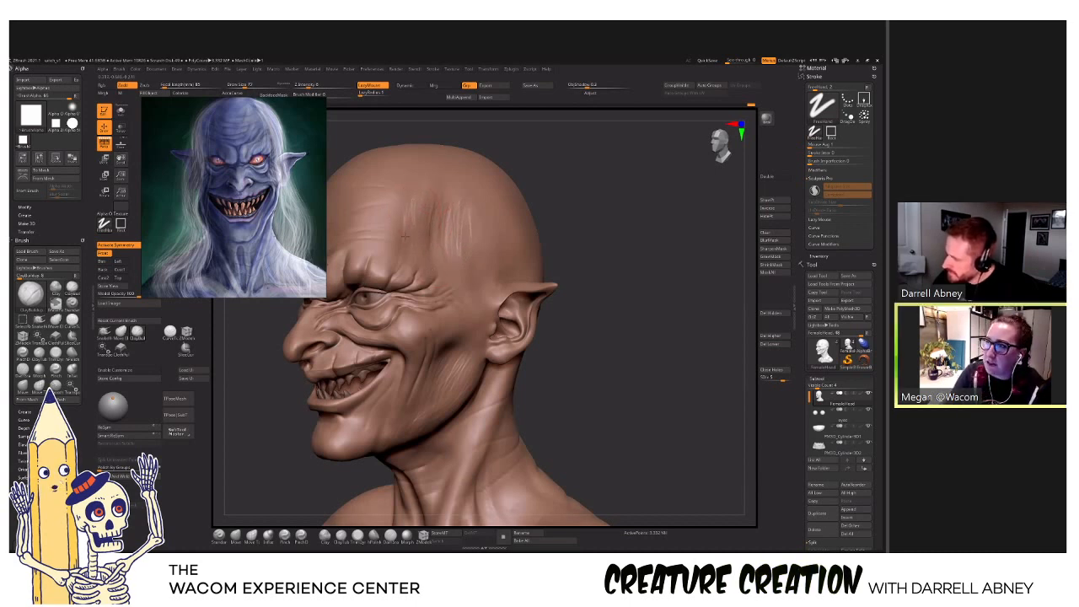
pyautogui.moveTo(405, 232)
pyautogui.mouseDown(button='right')
pyautogui.moveTo(422, 253)
pyautogui.moveTo(440, 244)
pyautogui.mouseUp(button='right')
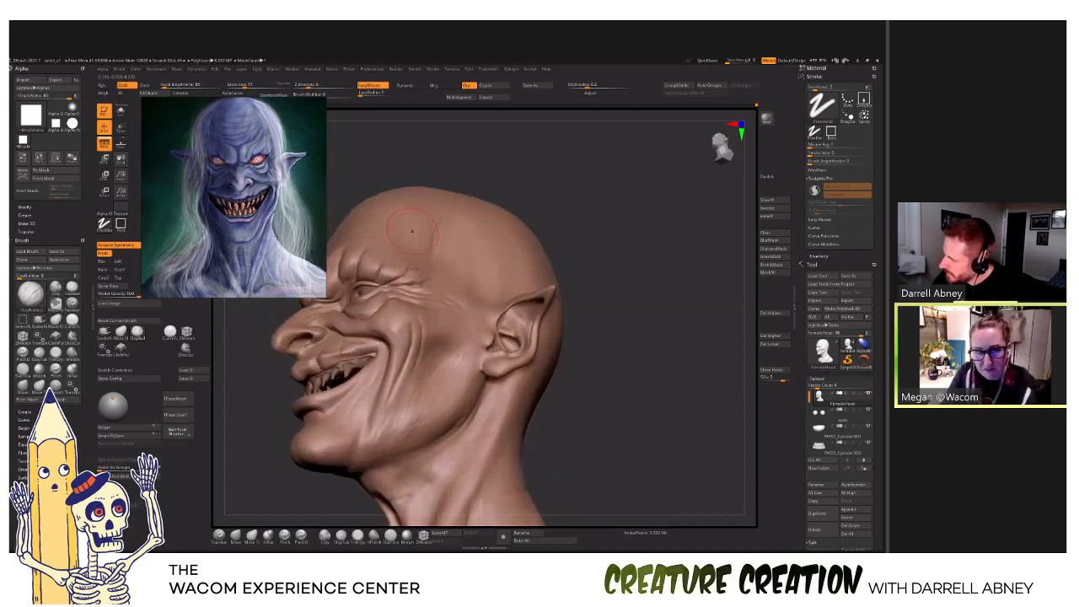
pyautogui.keyDown('shift'); pyautogui.moveTo(462, 236); pyautogui.dragTo(431, 241); pyautogui.keyUp('shift')
pyautogui.moveTo(431, 240)
pyautogui.mouseDown(button='right')
pyautogui.moveTo(421, 255)
pyautogui.moveTo(445, 234)
pyautogui.moveTo(444, 255)
pyautogui.mouseUp(button='right')
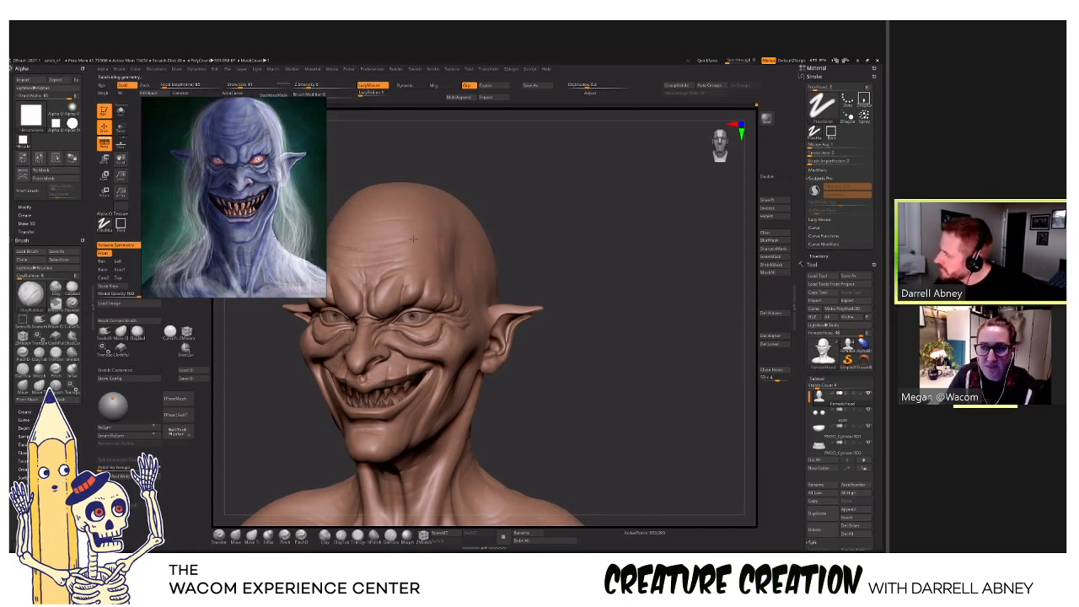
# Build up finer forms on the temple beside the brow with a smaller ClayBuildup brush and smooth the strokes.
pyautogui.press('shift')
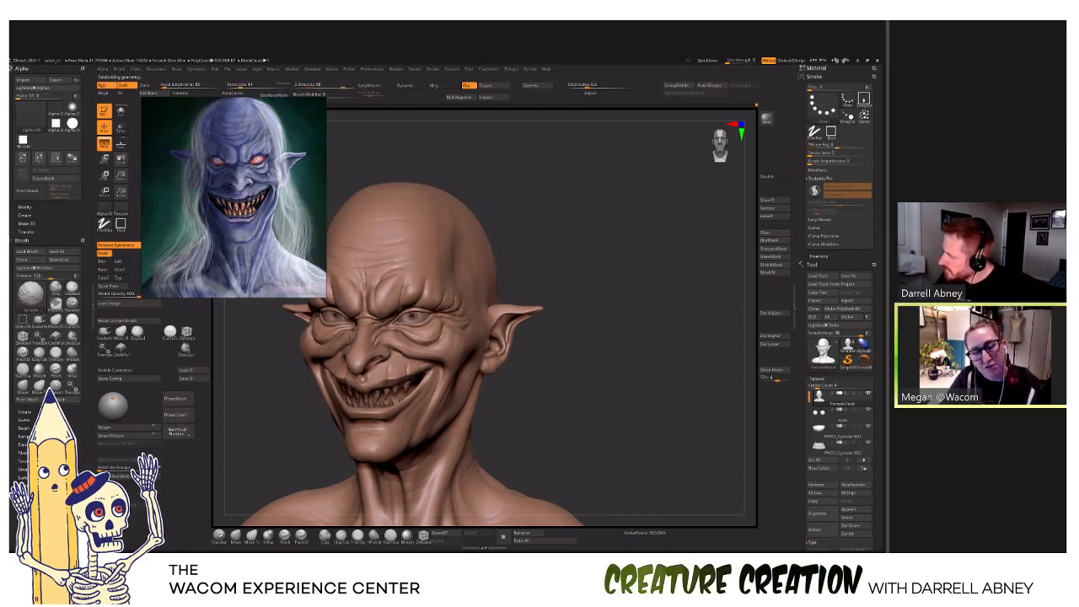
pyautogui.moveTo(490, 259); pyautogui.dragTo(423, 246)
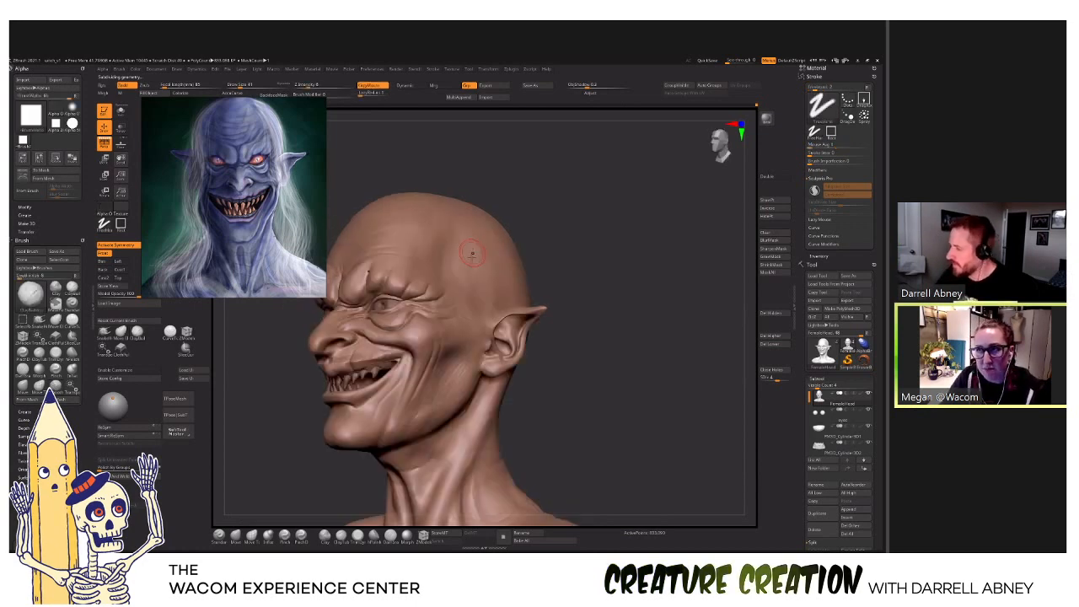
pyautogui.press('[')
pyautogui.press('[')
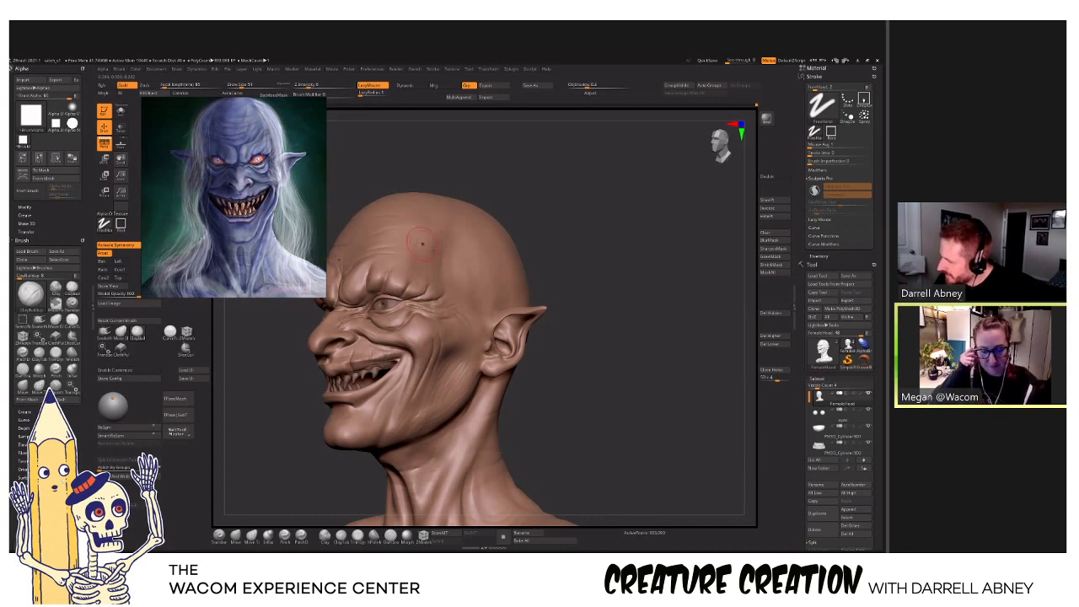
pyautogui.press('[')
pyautogui.press('[')
pyautogui.press('[')
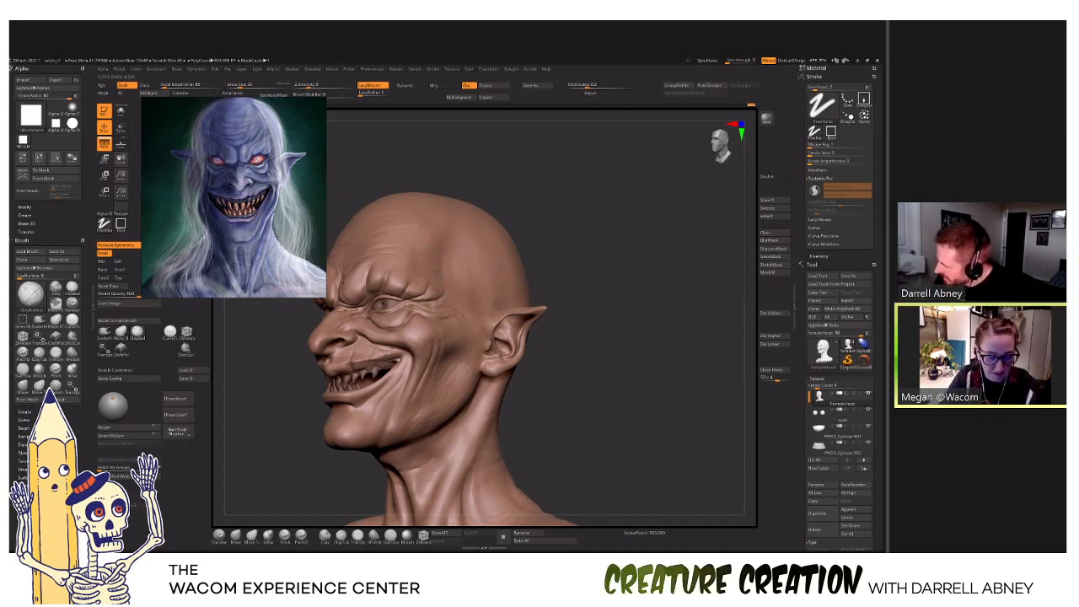
pyautogui.moveTo(441, 292); pyautogui.dragTo(438, 288)
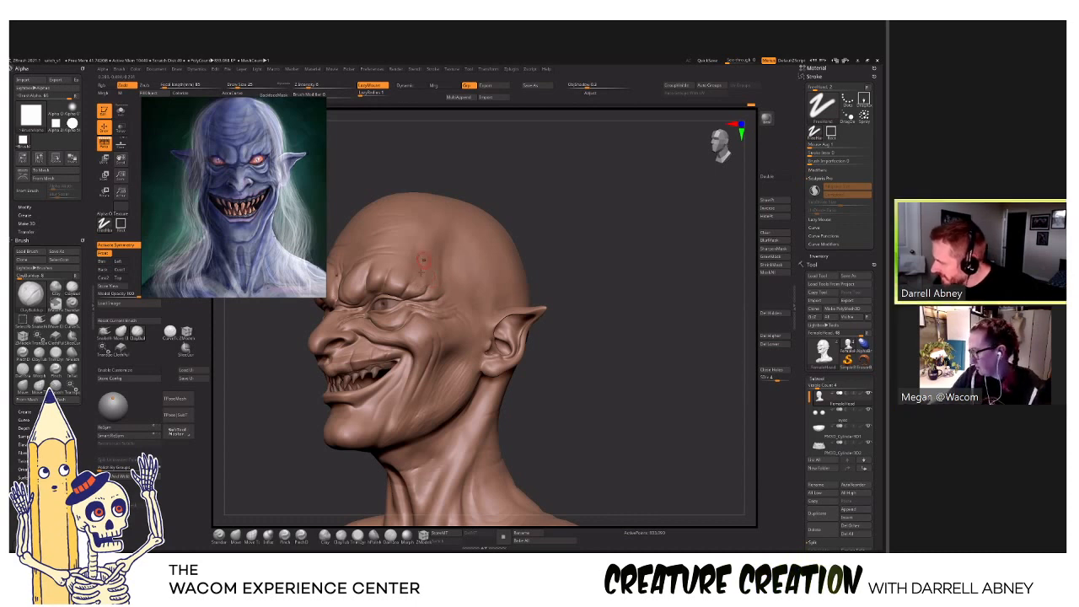
pyautogui.press('shift')
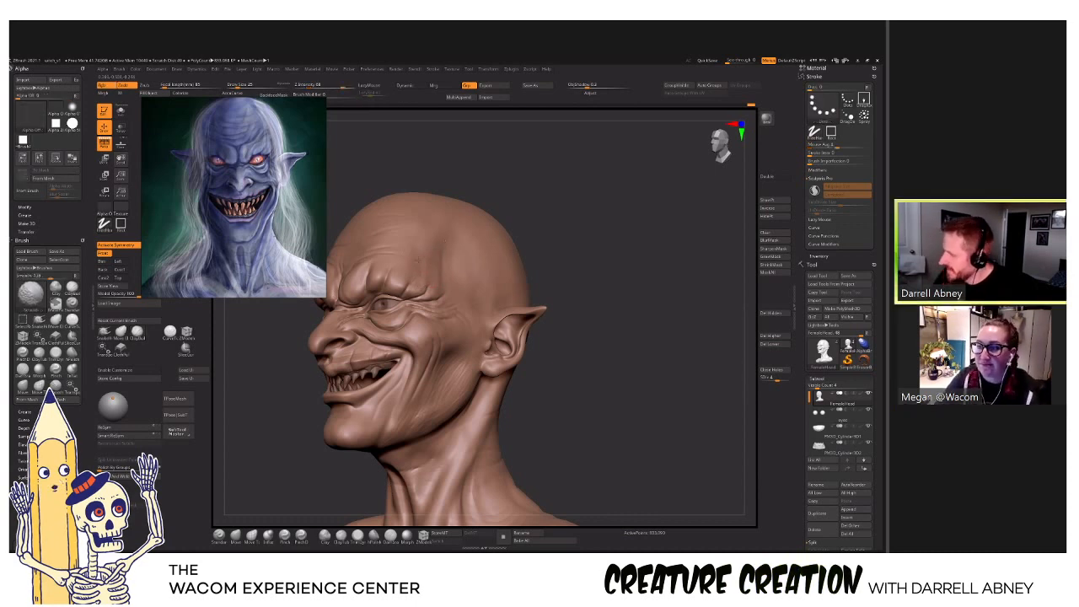
# Carve creases along the tendons on the front of the neck with the DamStandard brush.
pyautogui.moveTo(567, 363)
pyautogui.mouseDown()
pyautogui.moveTo(632, 358)
pyautogui.moveTo(590, 354)
pyautogui.mouseUp()
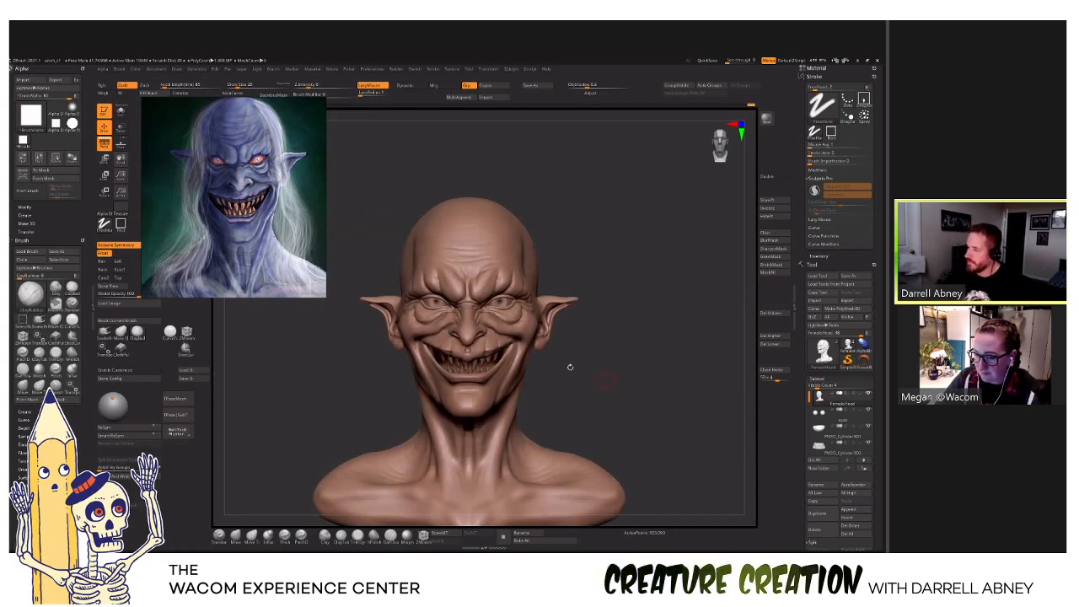
pyautogui.moveTo(580, 371)
pyautogui.mouseDown()
pyautogui.moveTo(583, 393)
pyautogui.moveTo(613, 377)
pyautogui.mouseUp()
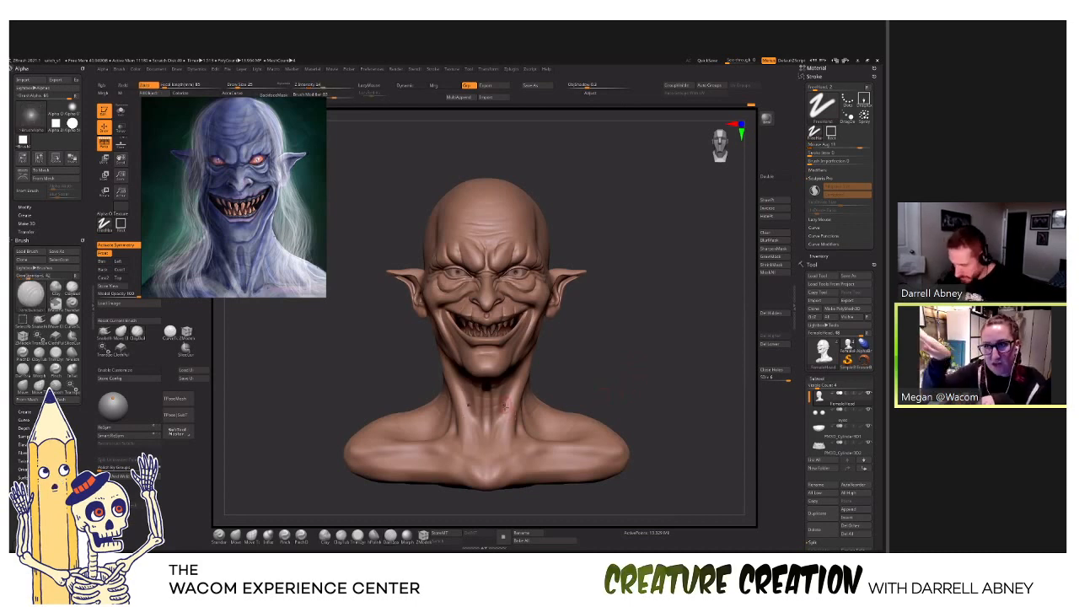
pyautogui.moveTo(606, 392)
pyautogui.mouseDown()
pyautogui.moveTo(486, 396)
pyautogui.moveTo(511, 386)
pyautogui.moveTo(525, 347)
pyautogui.moveTo(550, 330)
pyautogui.mouseUp()
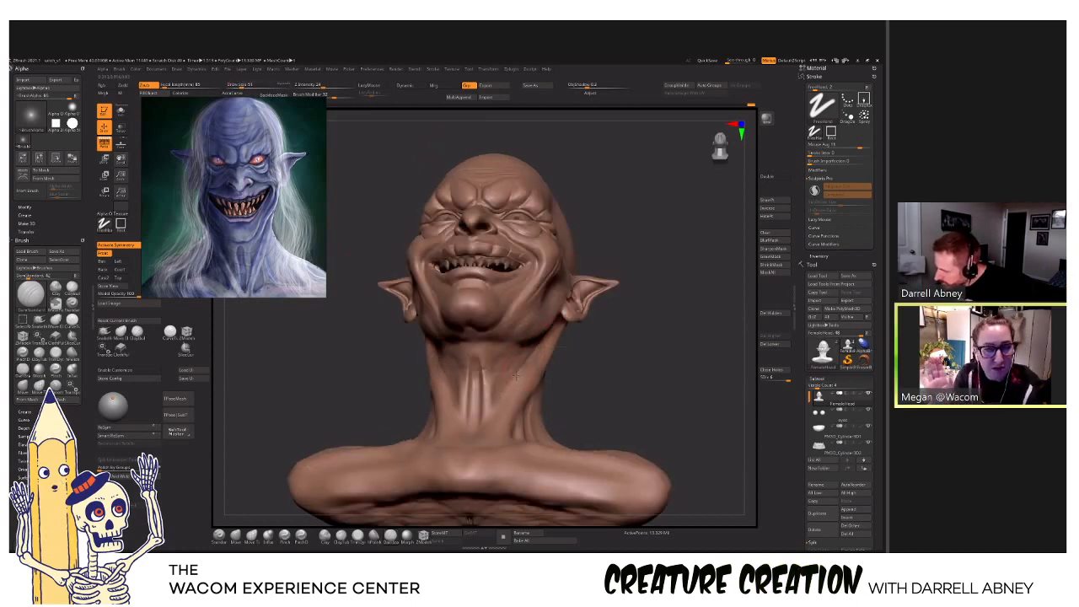
pyautogui.moveTo(501, 393); pyautogui.dragTo(482, 436)
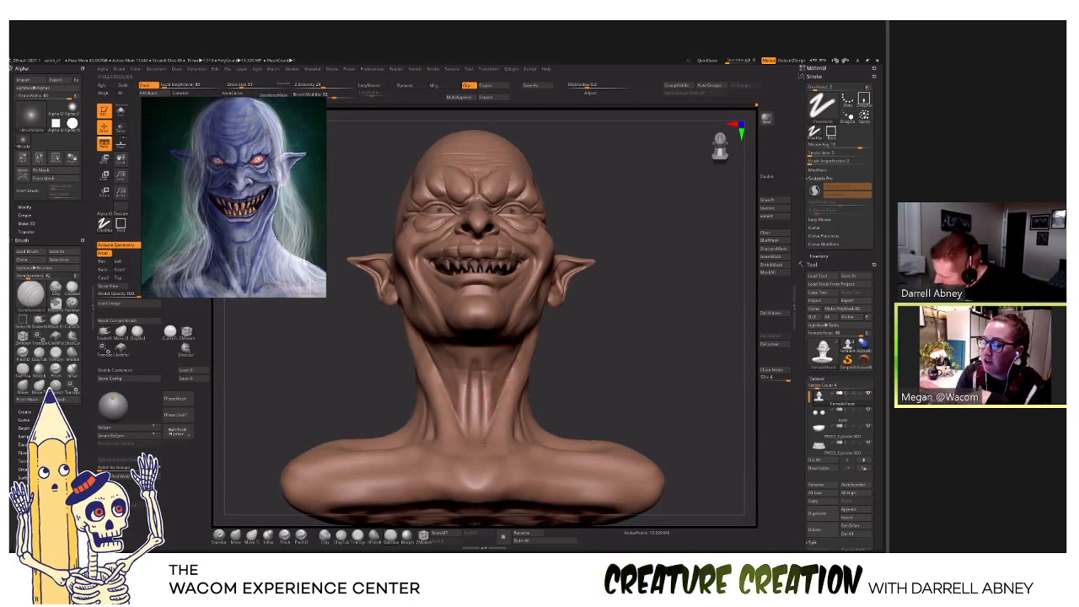
# Build up the pit of the neck between the collarbones with the ClayBuildup brush and smooth it.
pyautogui.press('b')
pyautogui.press('c')
pyautogui.press('b')
pyautogui.moveTo(475, 444); pyautogui.dragTo(477, 423, button='right')
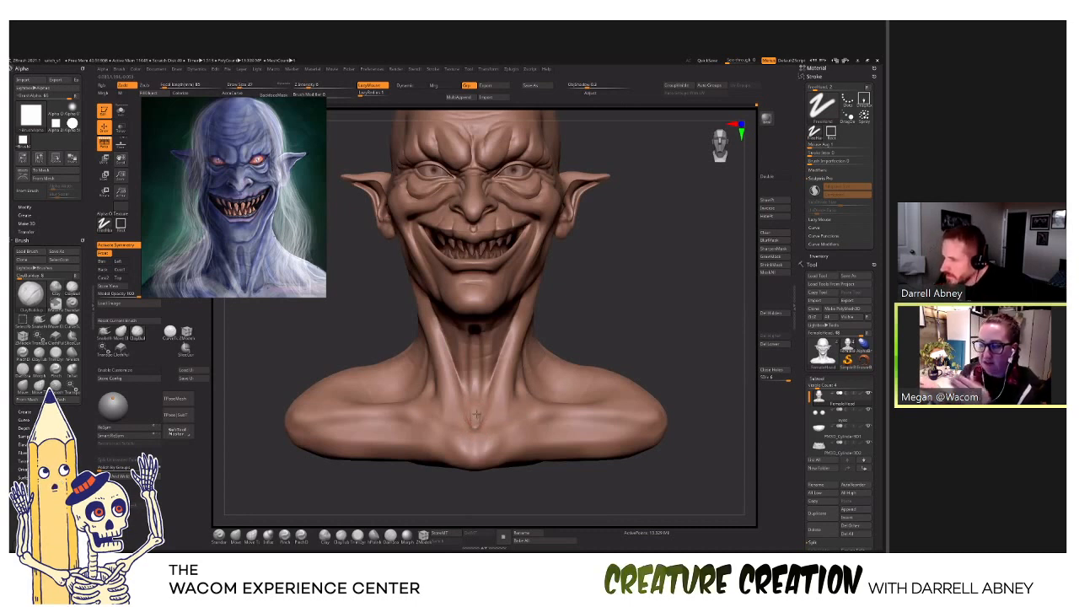
pyautogui.moveTo(475, 418); pyautogui.dragTo(479, 413, button='right')
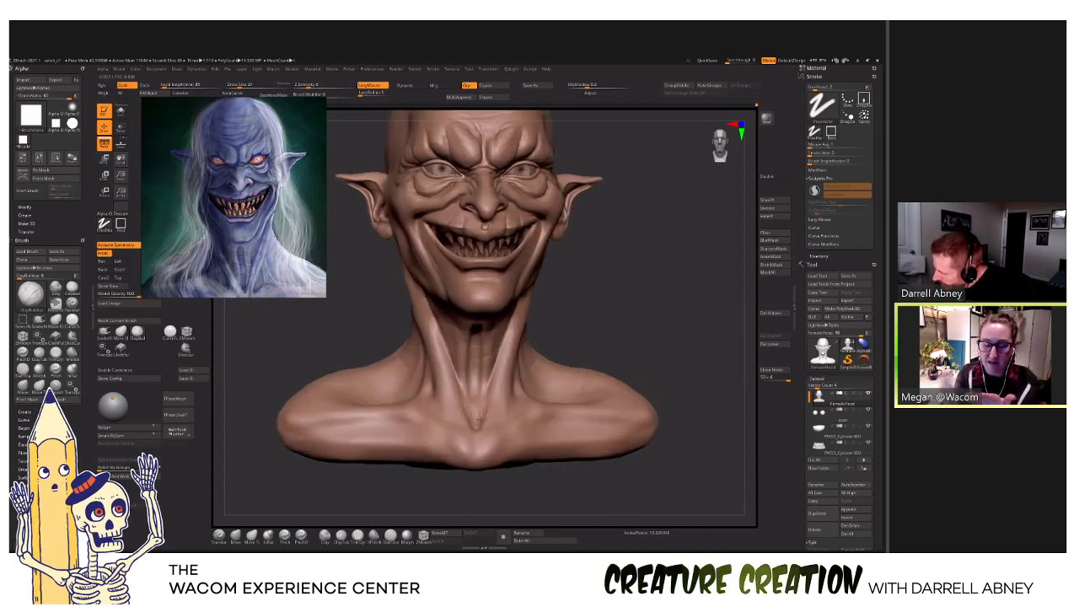
pyautogui.moveTo(476, 428); pyautogui.dragTo(476, 411)
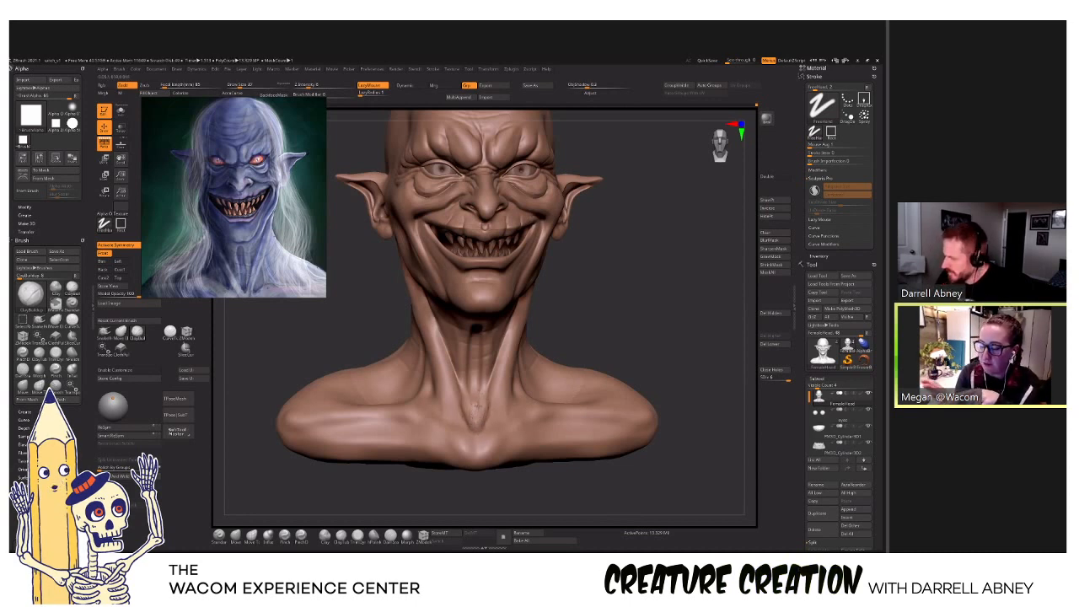
pyautogui.keyDown('shift'); pyautogui.moveTo(477, 408); pyautogui.dragTo(477, 415); pyautogui.keyUp('shift')
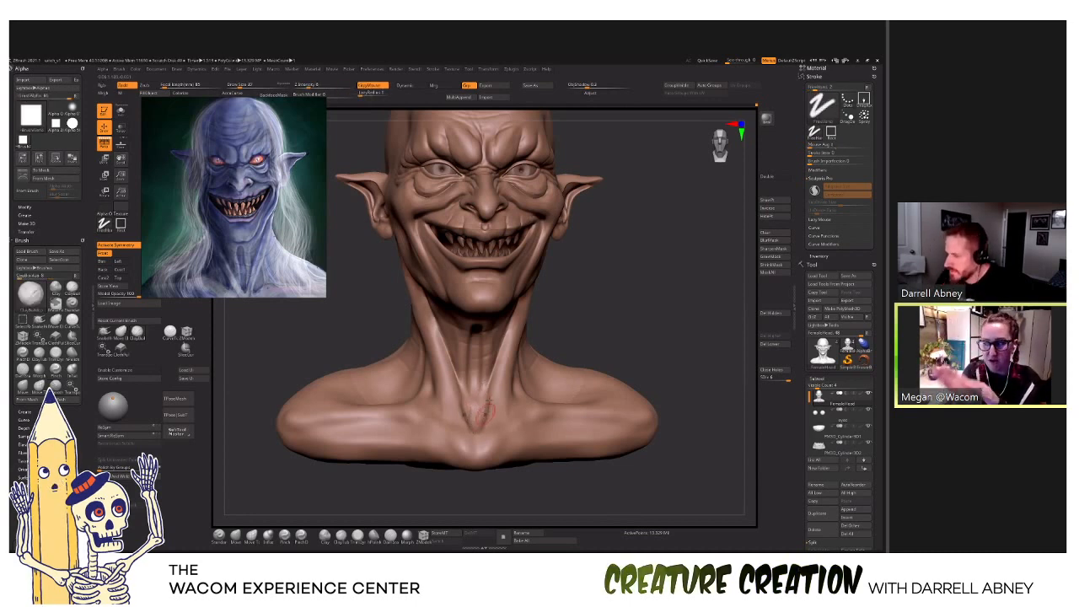
# Switch to lower subdivision levels and reshape the neck tendons near the collarbones symmetrically with the Move Topological brush.
pyautogui.hotkey('shift', 'd')
pyautogui.press('d')
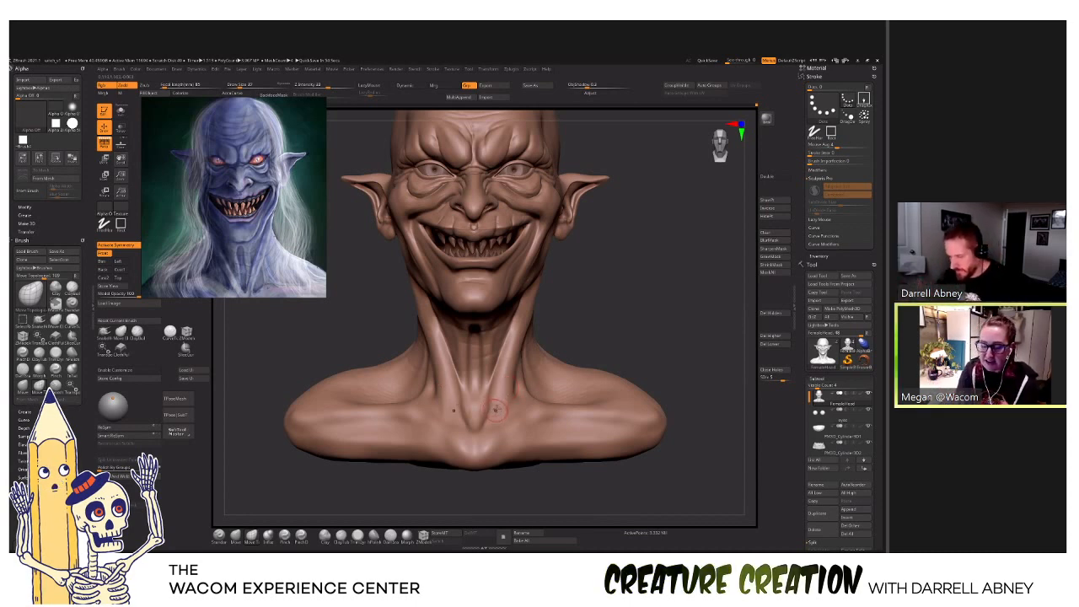
pyautogui.hotkey('shift', 'd')
pyautogui.moveTo(507, 400); pyautogui.dragTo(499, 399)
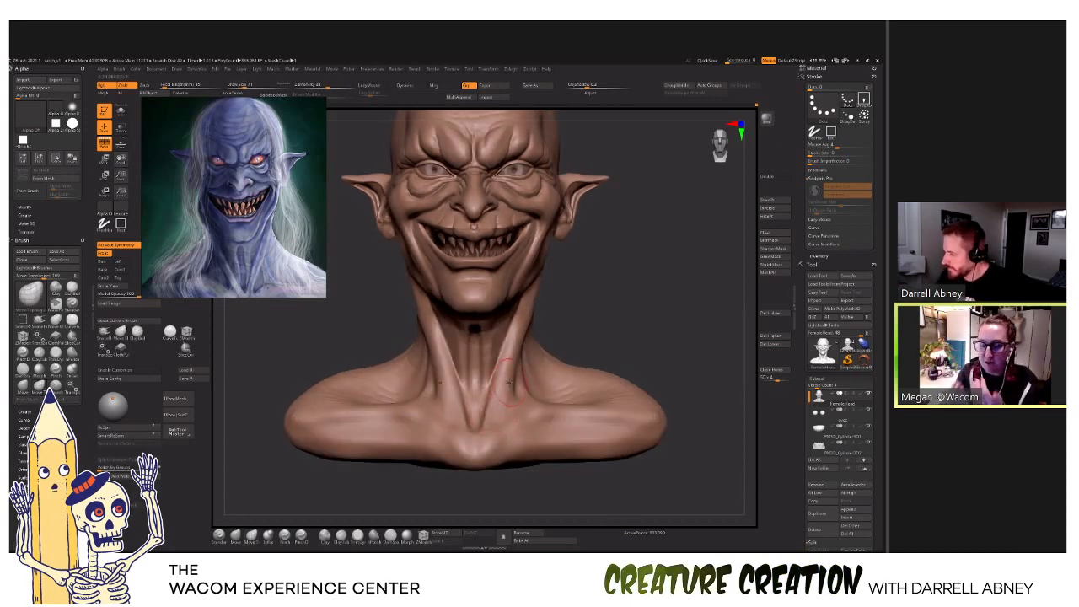
pyautogui.hotkey('shift', 'd')
pyautogui.moveTo(484, 351); pyautogui.dragTo(473, 352, button='right')
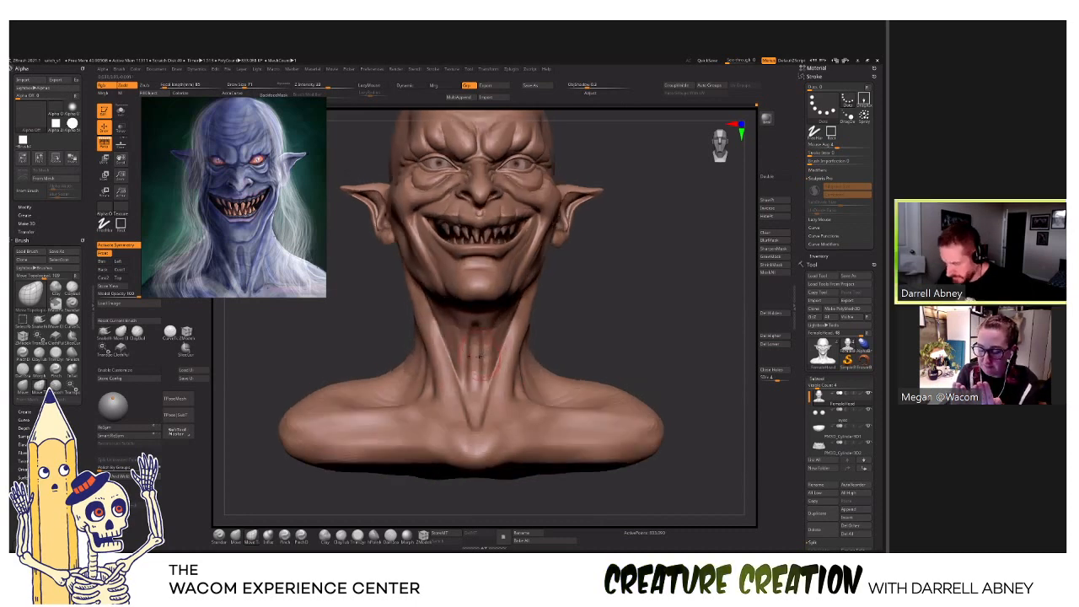
# Turn off symmetry and shift the throat and neck tendons with the Move Topological brush to make them asymmetrical.
pyautogui.press('x')
pyautogui.press('d')
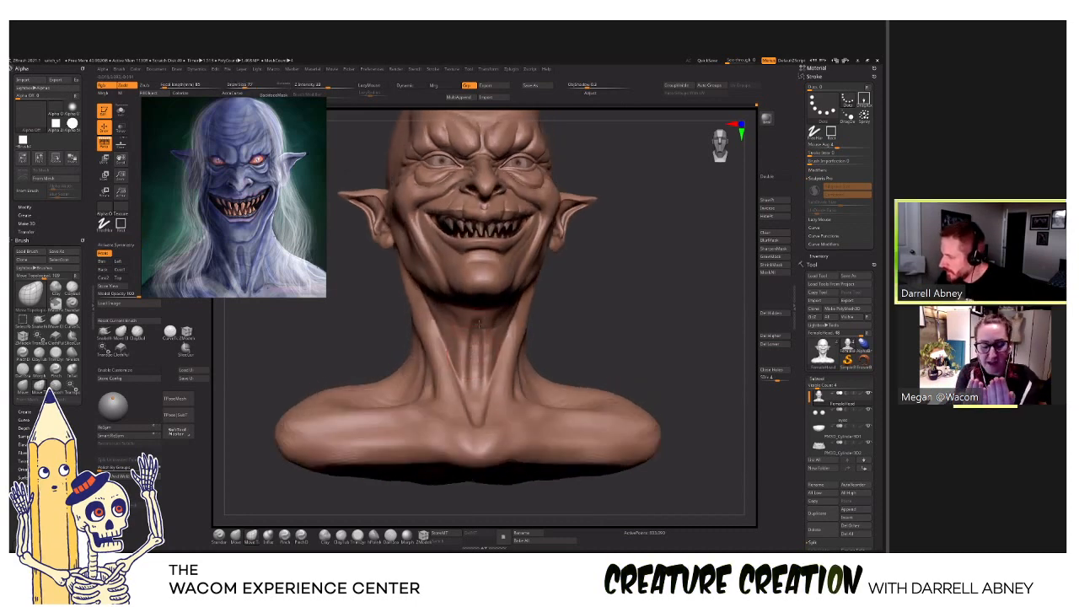
pyautogui.moveTo(473, 348); pyautogui.dragTo(473, 328, button='right')
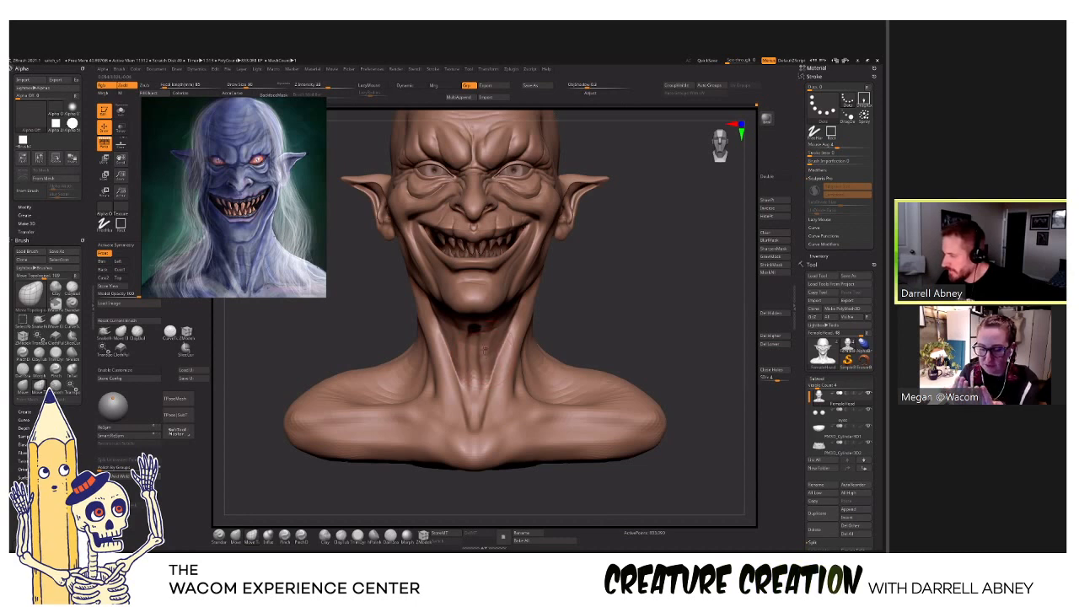
pyautogui.moveTo(442, 345); pyautogui.dragTo(493, 342)
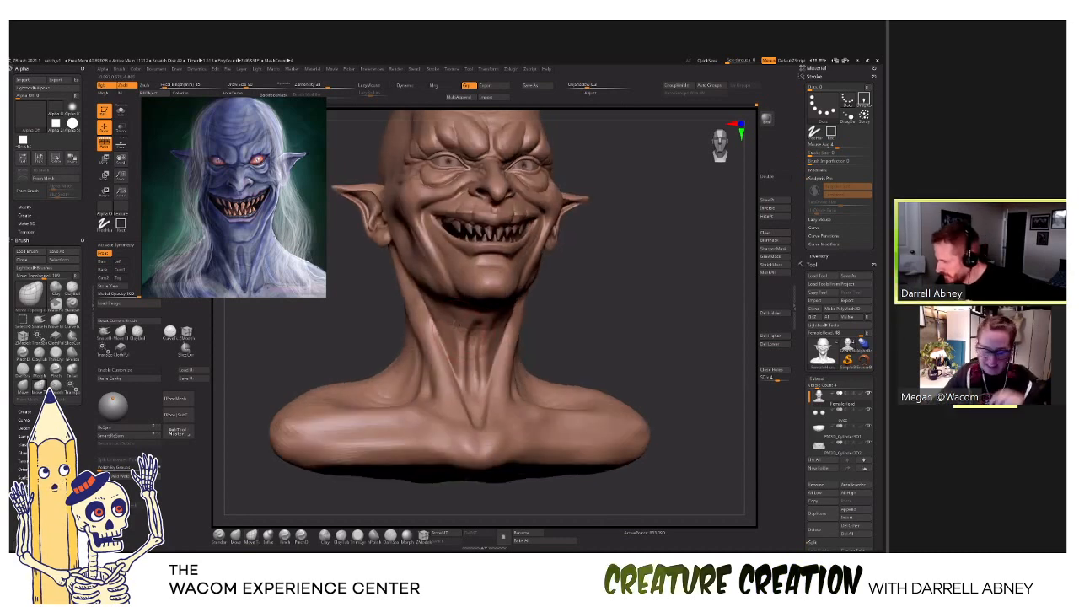
pyautogui.moveTo(456, 331); pyautogui.dragTo(448, 341, button='right')
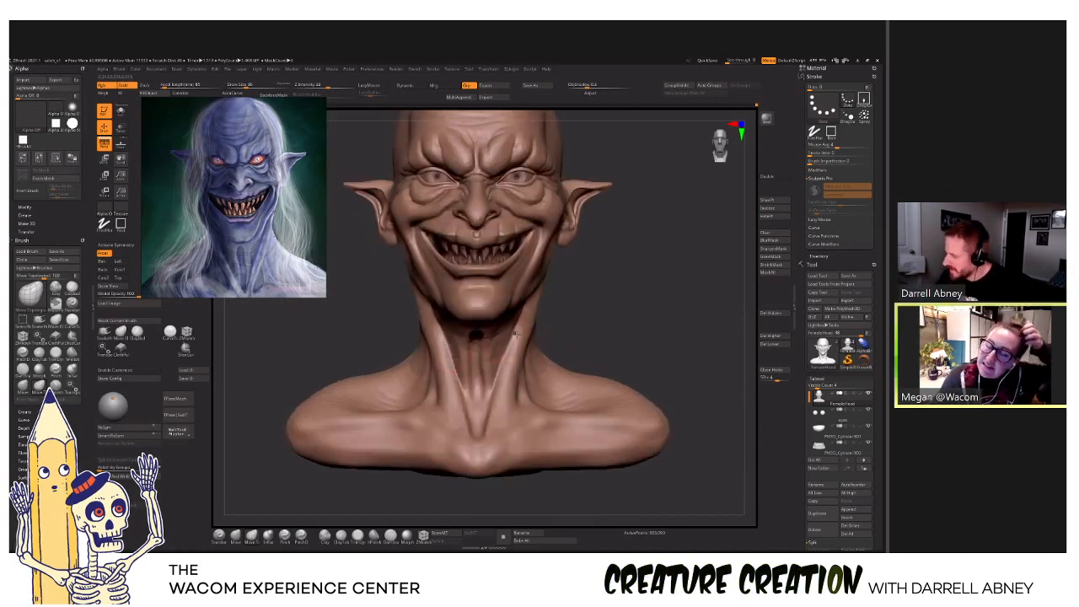
# Step down another subdivision level and adjust the sides of the neck below the jaw and ears.
pyautogui.hotkey('shift', 'd')
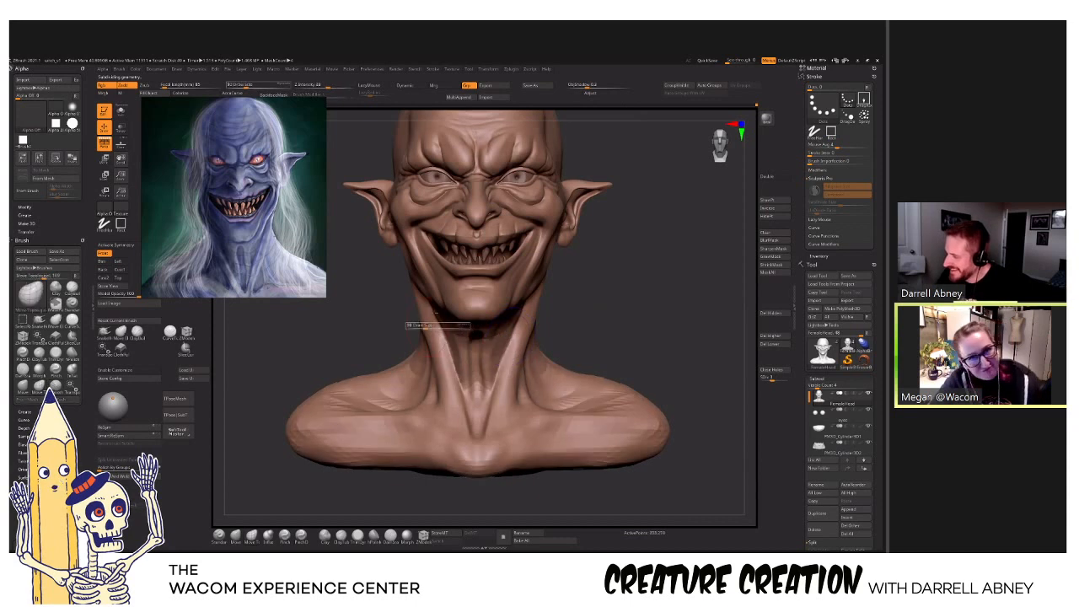
pyautogui.moveTo(448, 341)
pyautogui.mouseDown(button='right')
pyautogui.moveTo(449, 358)
pyautogui.moveTo(472, 357)
pyautogui.mouseUp(button='right')
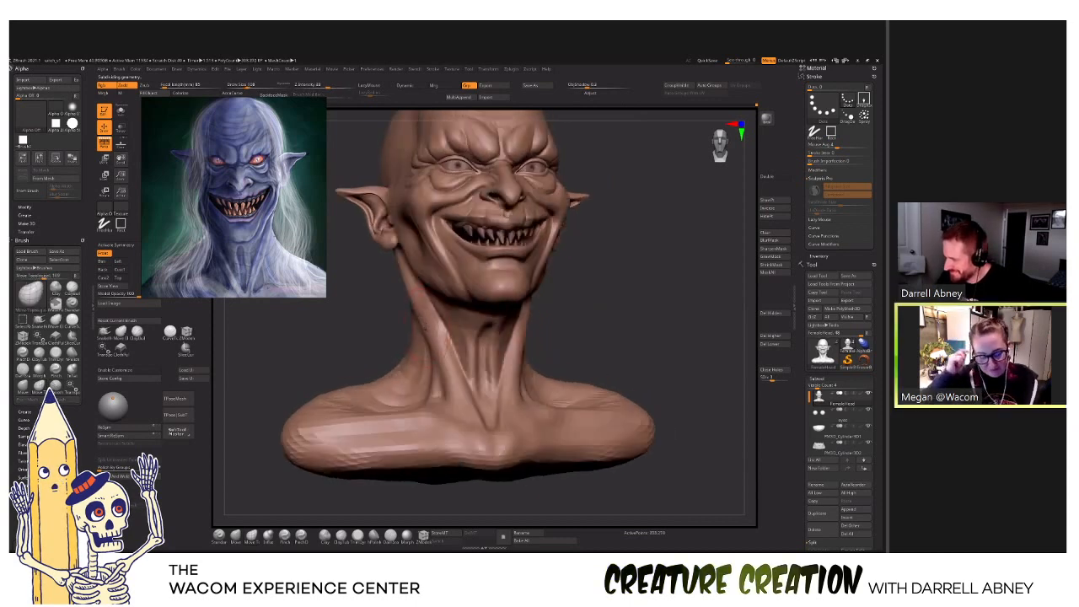
pyautogui.moveTo(406, 288); pyautogui.dragTo(408, 294, button='right')
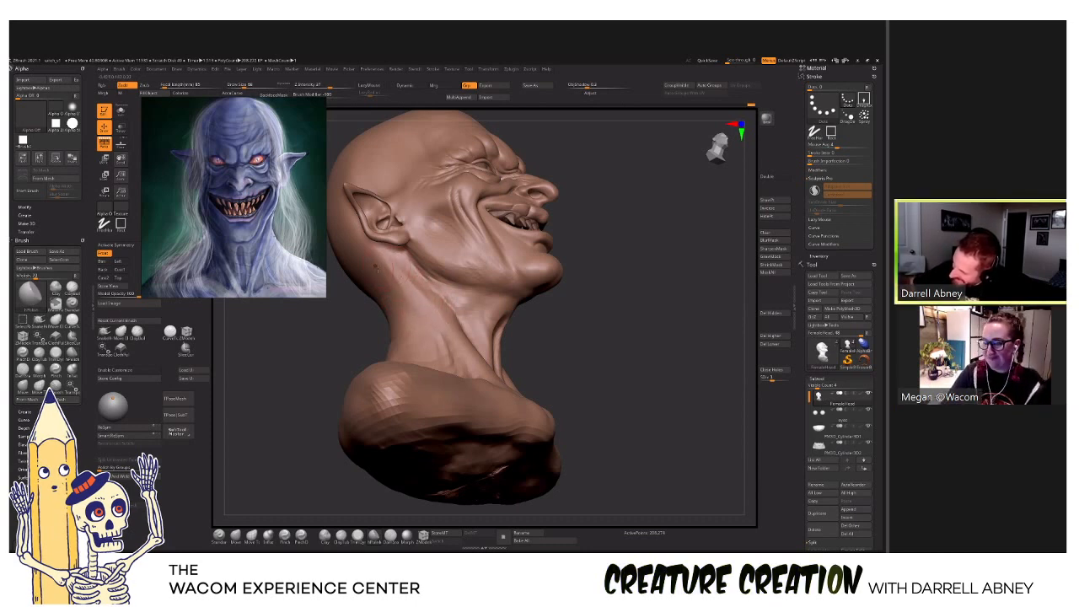
pyautogui.moveTo(540, 296); pyautogui.dragTo(456, 371)
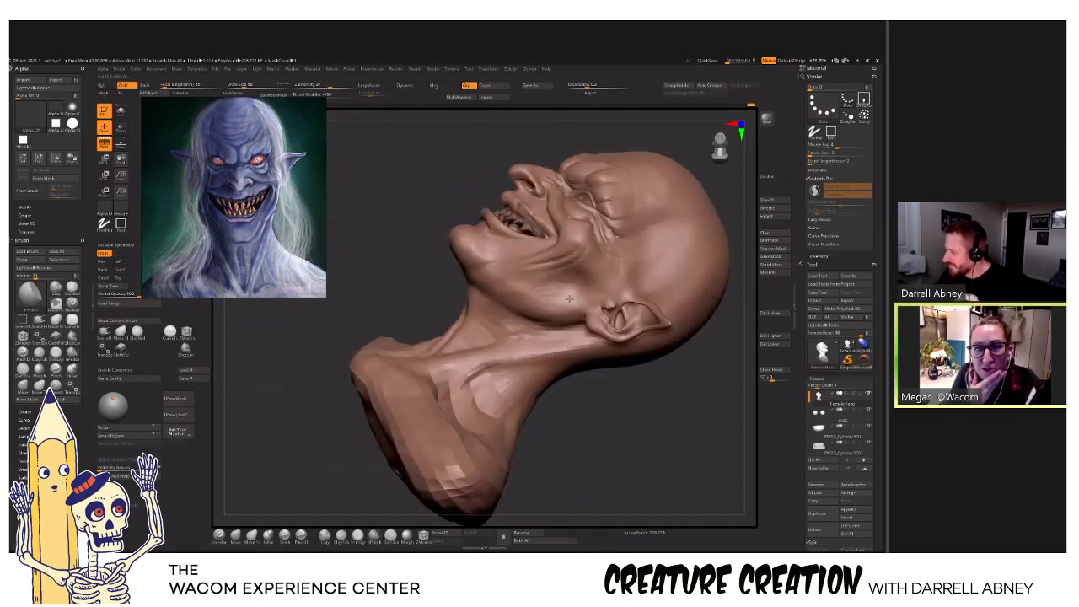
pyautogui.moveTo(576, 346); pyautogui.dragTo(641, 337)
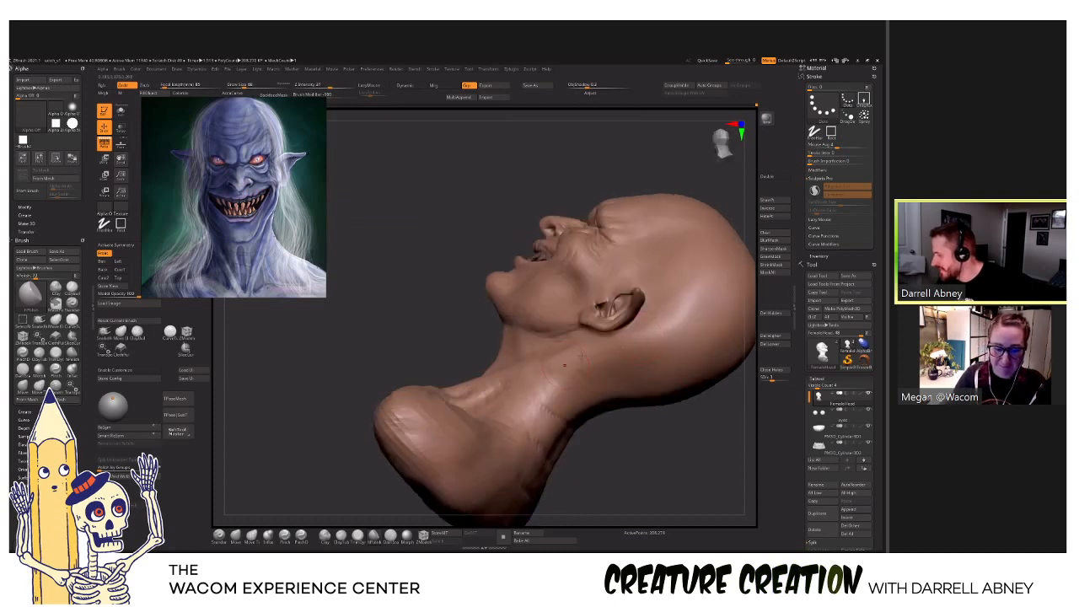
pyautogui.moveTo(565, 365); pyautogui.dragTo(568, 364)
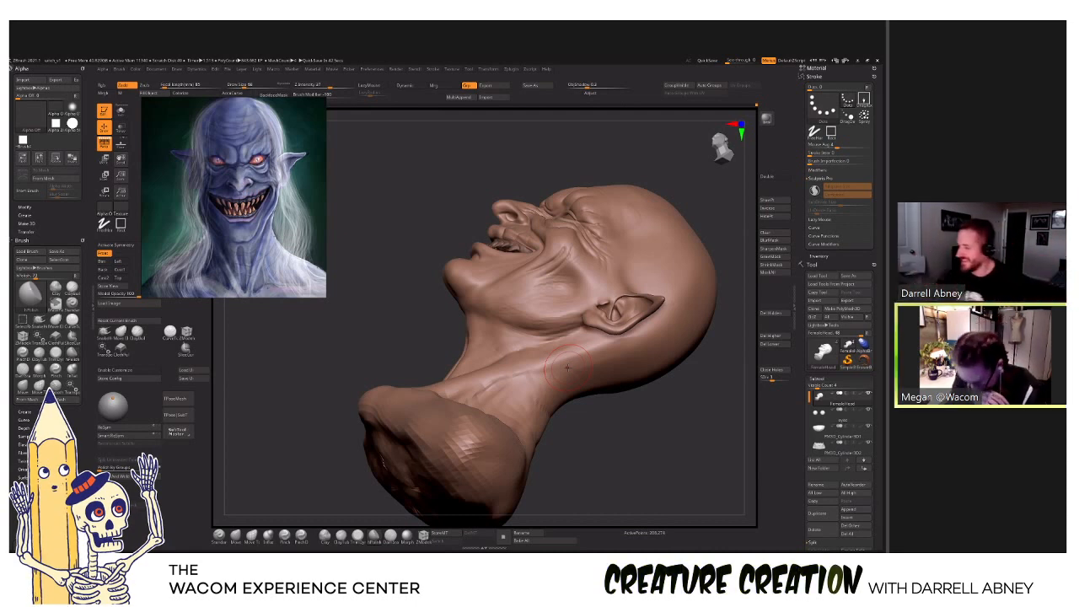
# Switch all subtools to their highest subdivision level, frame the bust from the front and hide the reference image.
pyautogui.moveTo(641, 335); pyautogui.dragTo(613, 381, button='right')
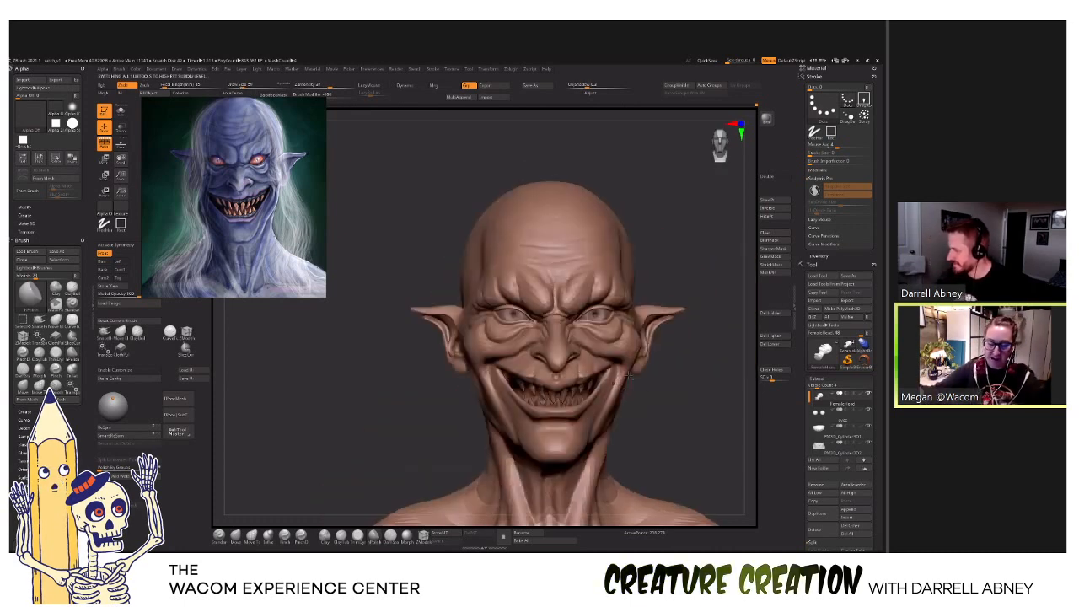
pyautogui.moveTo(638, 415)
pyautogui.mouseDown(button='right')
pyautogui.moveTo(631, 381)
pyautogui.moveTo(650, 380)
pyautogui.mouseUp(button='right')
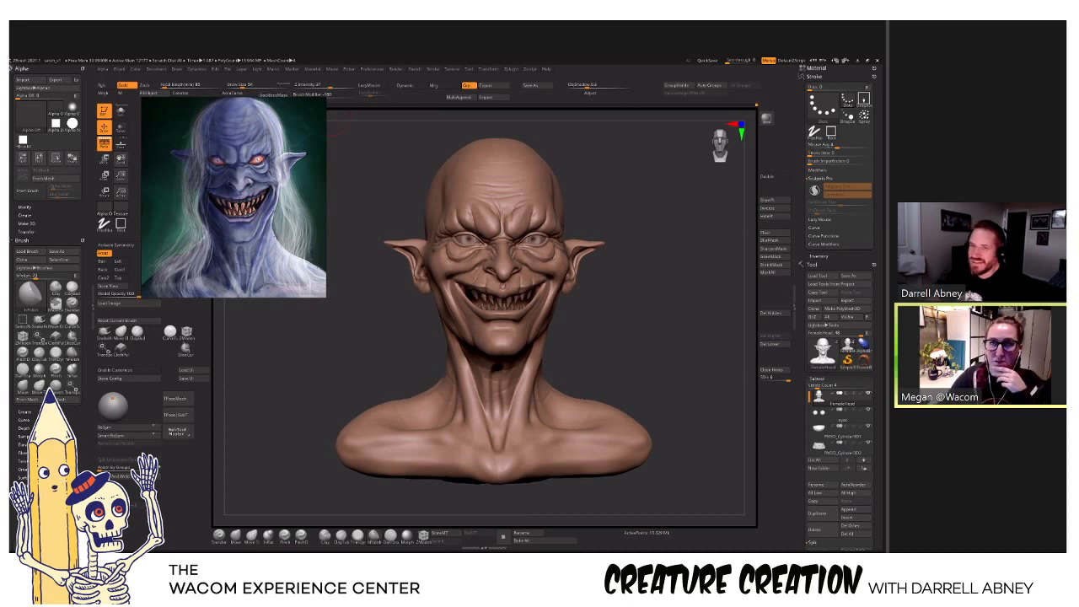
pyautogui.hotkey('ctrl', 'm')
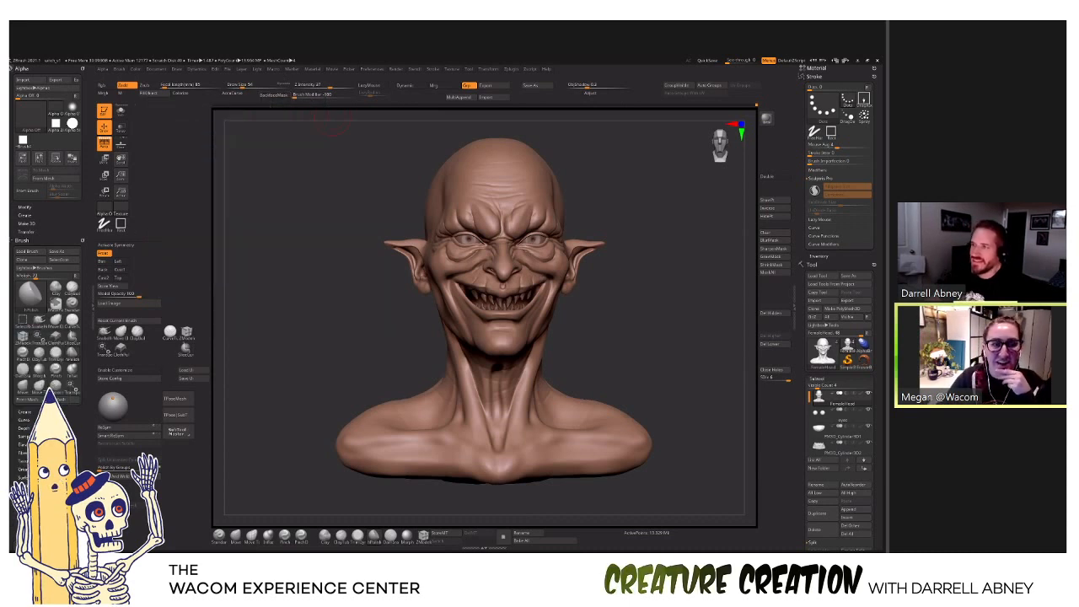
# Preview a pink skin MatCap on the bust and replace it with a cool blue-grey MatCap material.
pyautogui.click(815, 77)
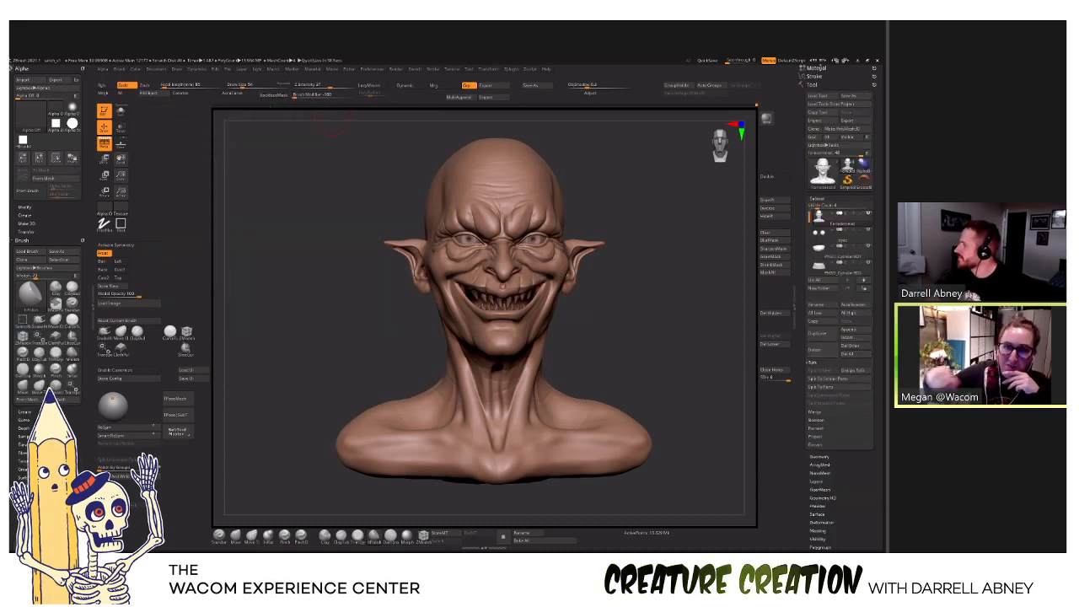
pyautogui.click(816, 68)
pyautogui.click(822, 130)
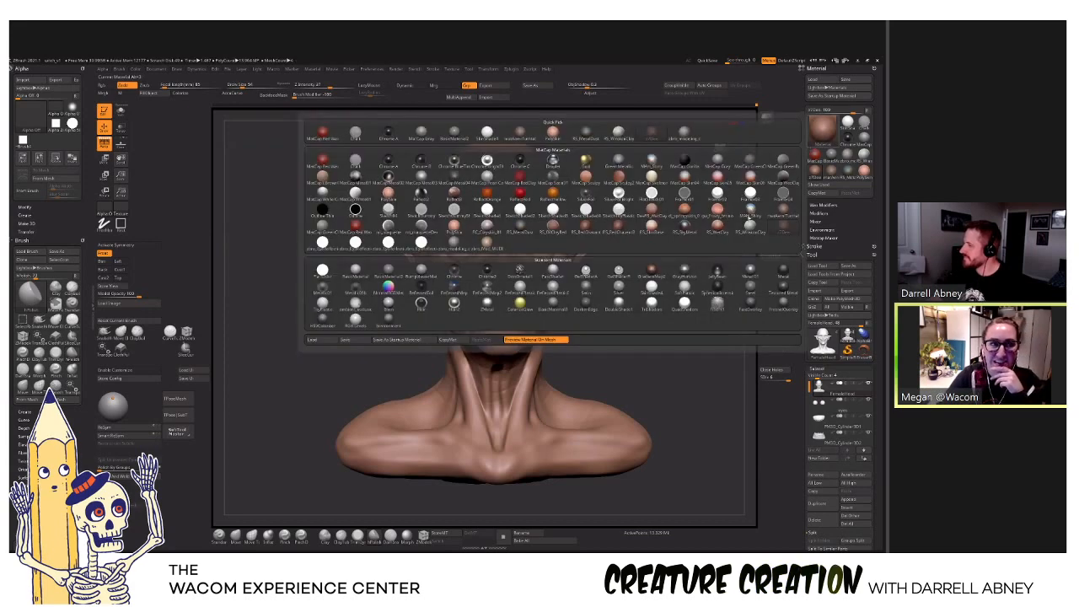
pyautogui.click(648, 279)
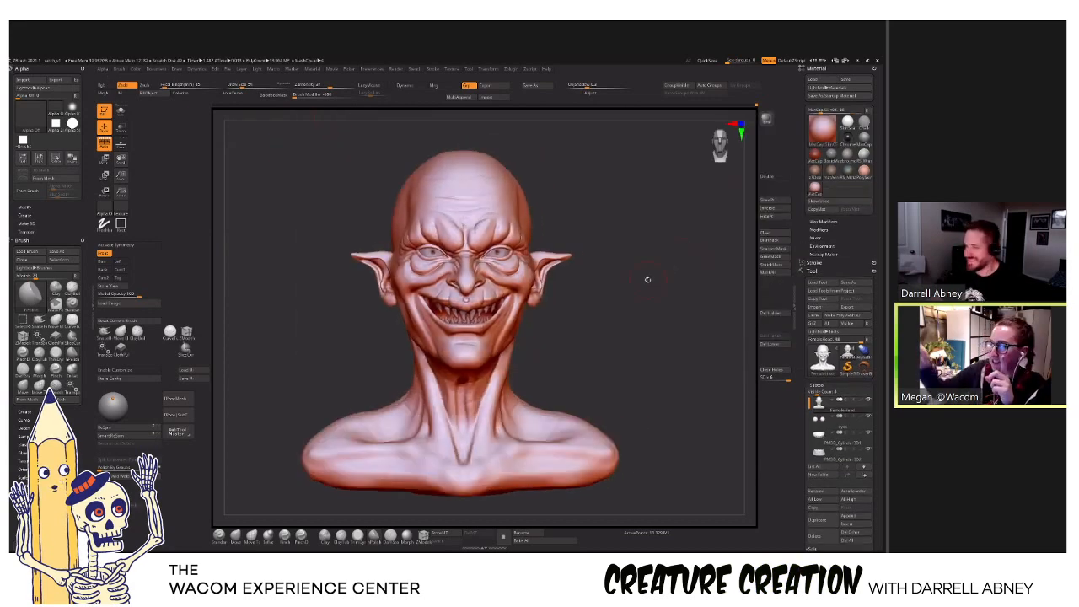
pyautogui.click(822, 130)
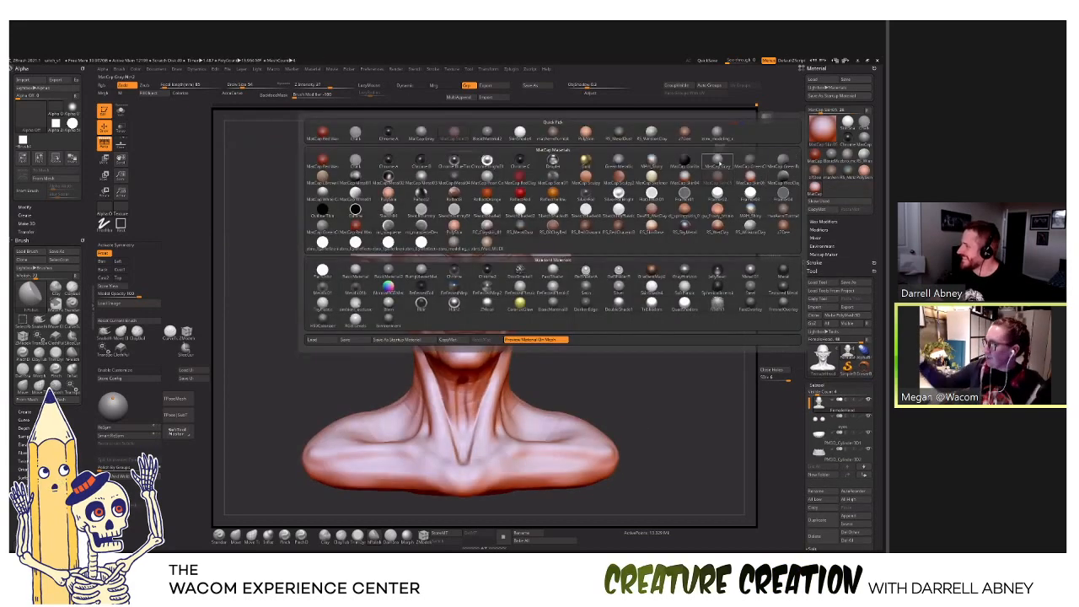
pyautogui.click(717, 162)
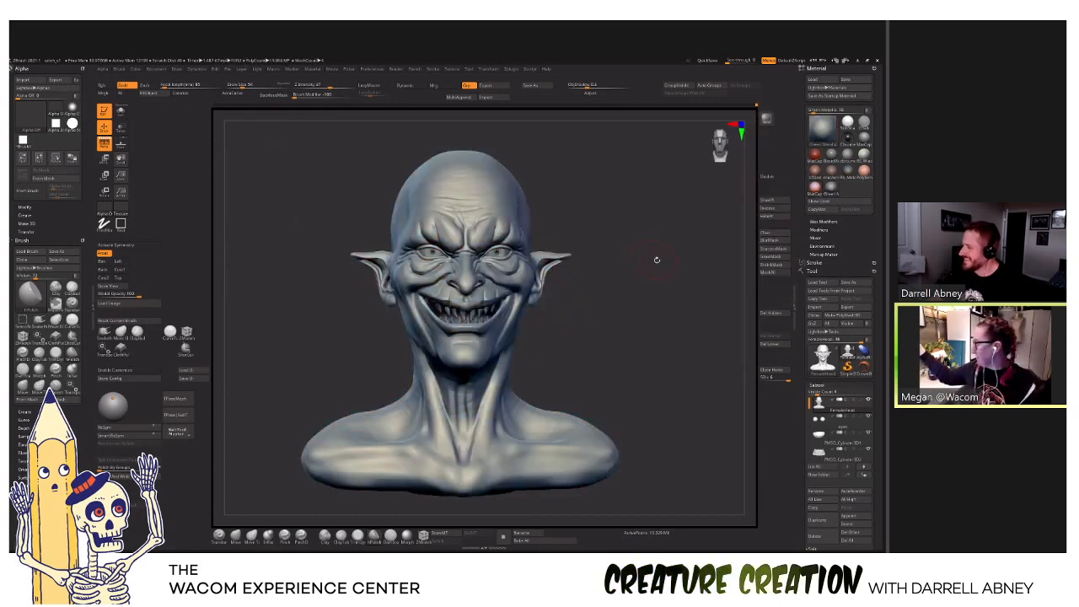
# Preview a glossy grey material with bright edge highlights on the bust, and replace it with a tan clay MatCap.
pyautogui.click(822, 130)
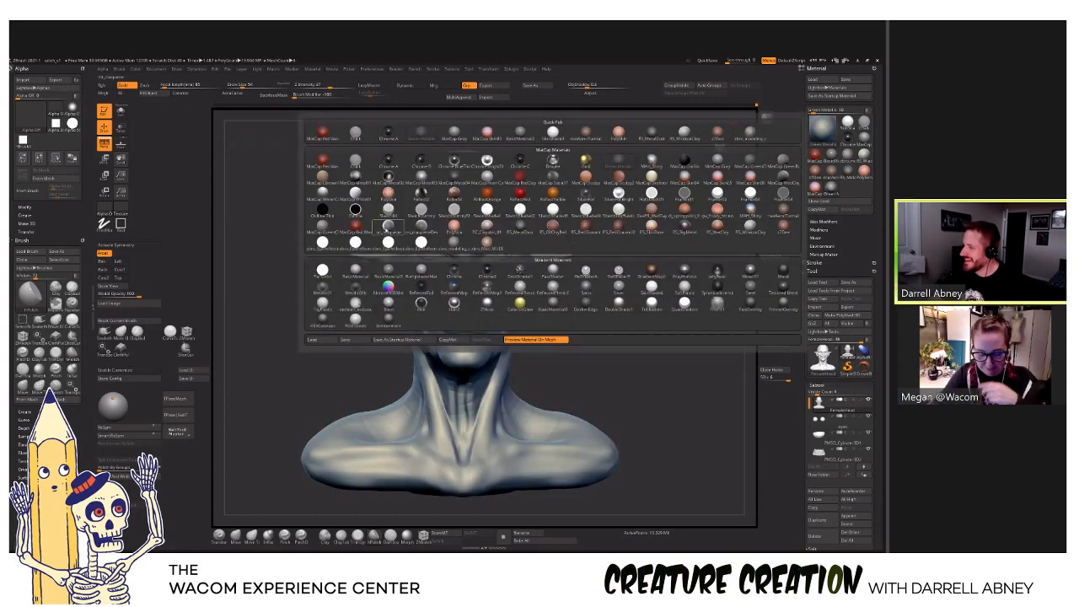
pyautogui.click(695, 275)
pyautogui.click(822, 130)
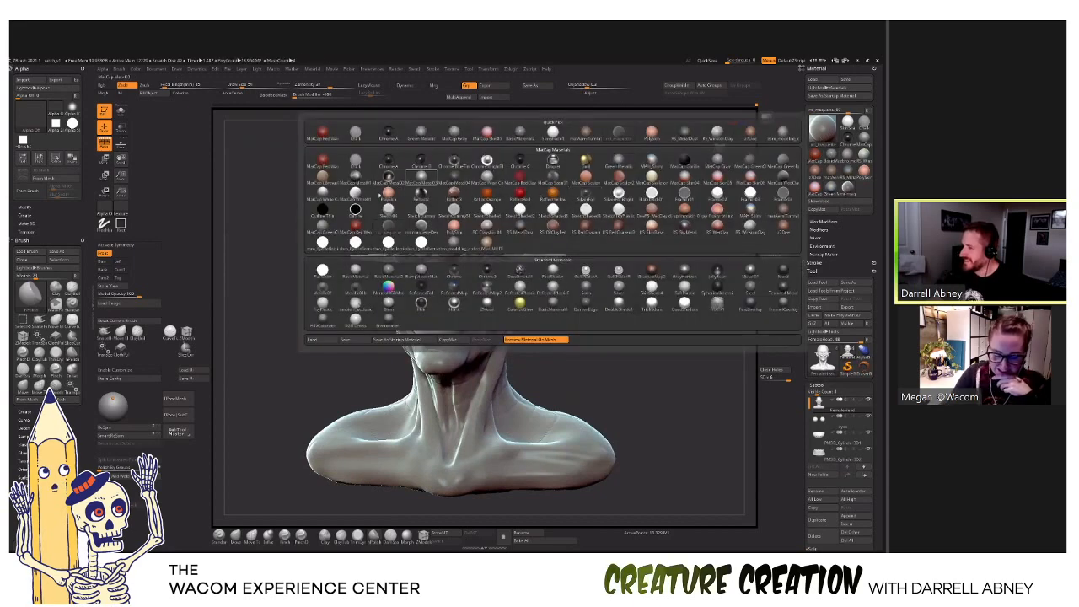
pyautogui.click(585, 209)
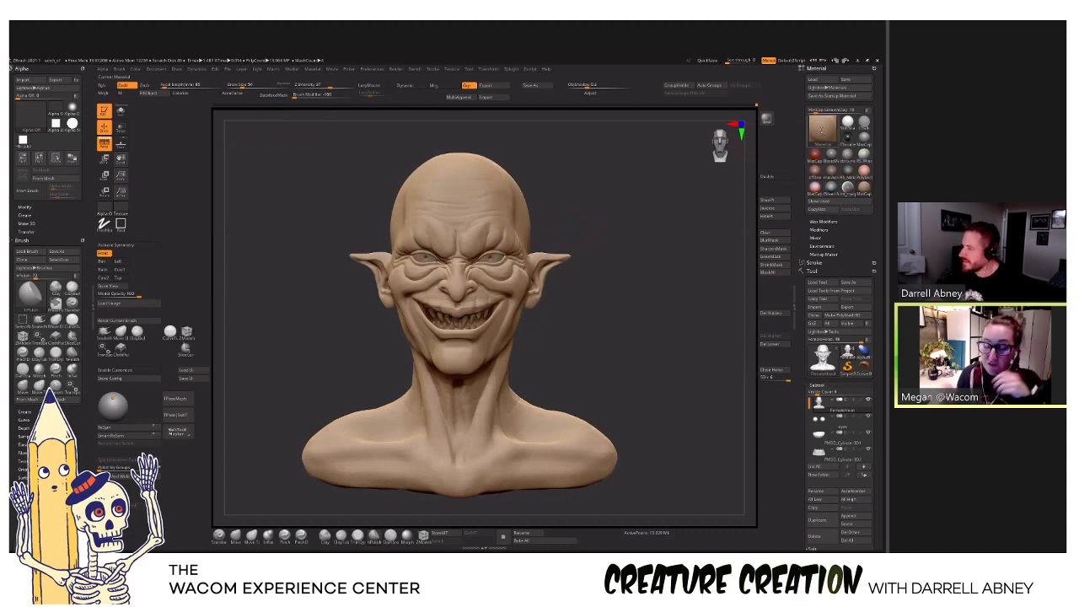
# Preview the MatCap GreenClay material on the bust and replace it with the reddish RS_WetClay material.
pyautogui.keyDown('alt'); pyautogui.moveTo(652, 202); pyautogui.dragTo(642, 203); pyautogui.keyUp('alt')
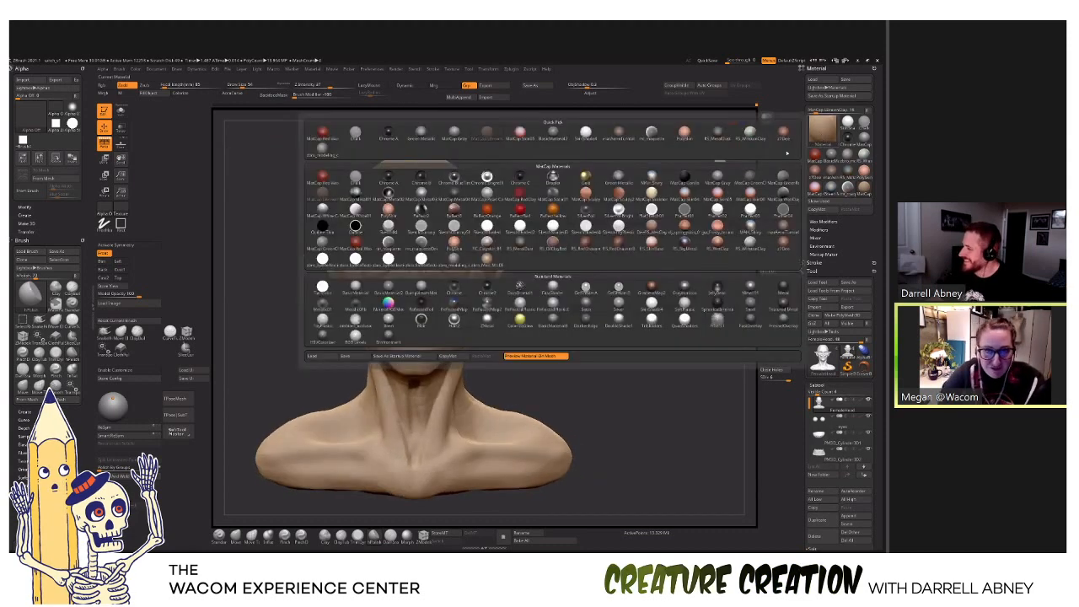
pyautogui.click(822, 126)
pyautogui.click(588, 238)
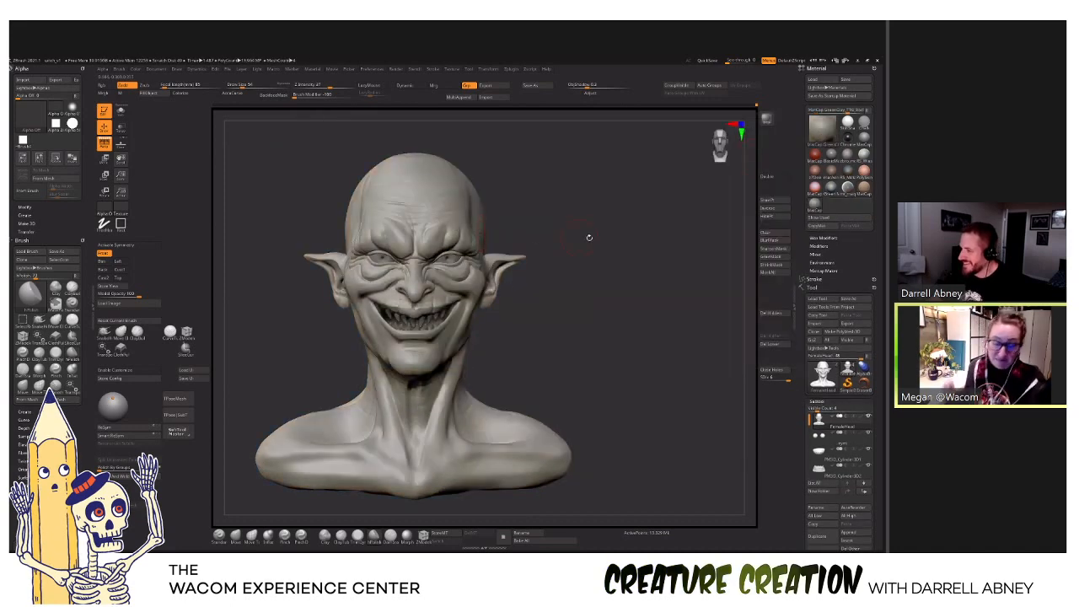
pyautogui.click(822, 126)
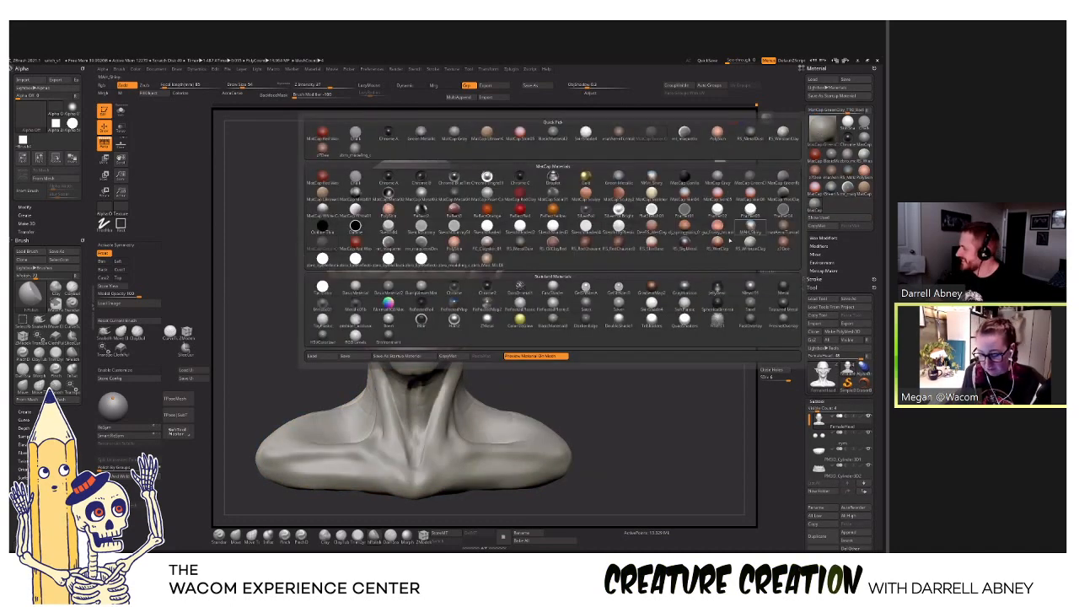
pyautogui.click(717, 243)
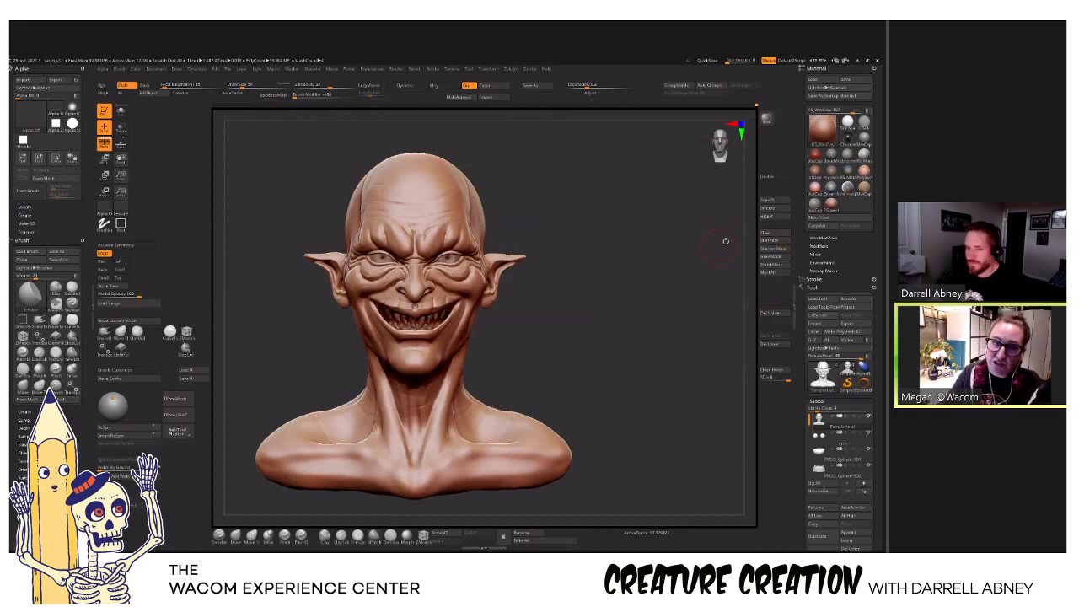
# Preview the RS_SkyMetal material on the bust from the front and from a slightly turned angle.
pyautogui.click(822, 127)
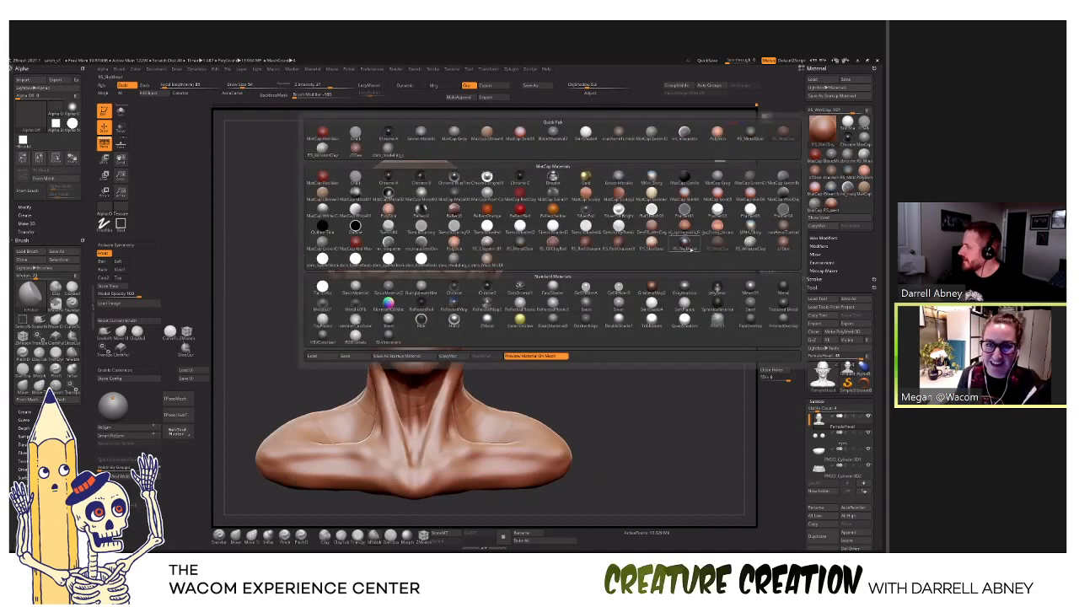
pyautogui.click(685, 246)
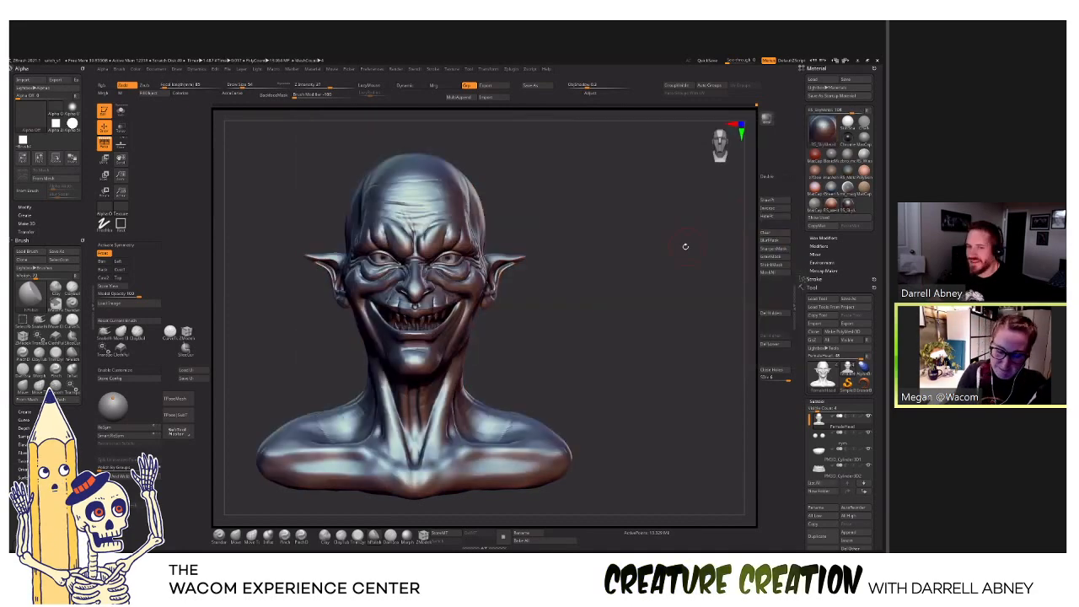
pyautogui.click(822, 128)
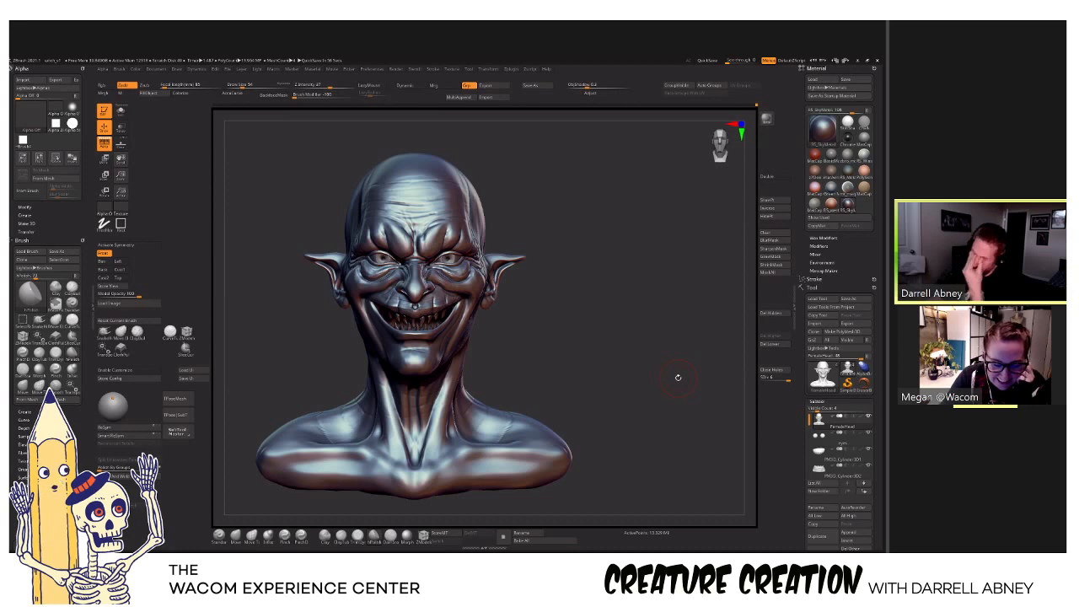
pyautogui.moveTo(530, 207); pyautogui.dragTo(574, 211)
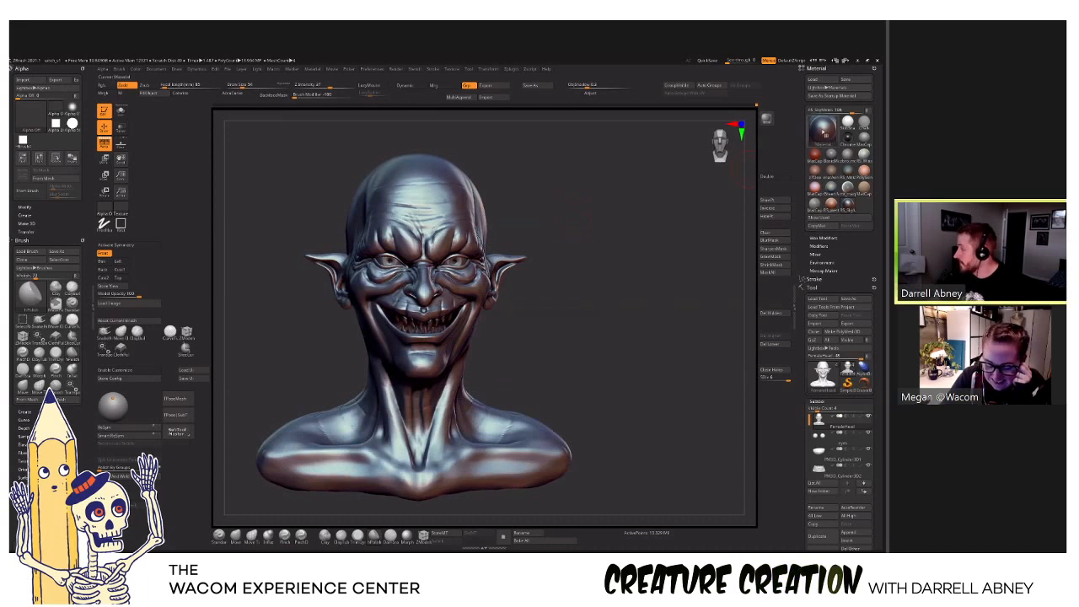
# Apply the dark red-brown RS_RedChavant material to the bust.
pyautogui.click(822, 128)
pyautogui.click(584, 253)
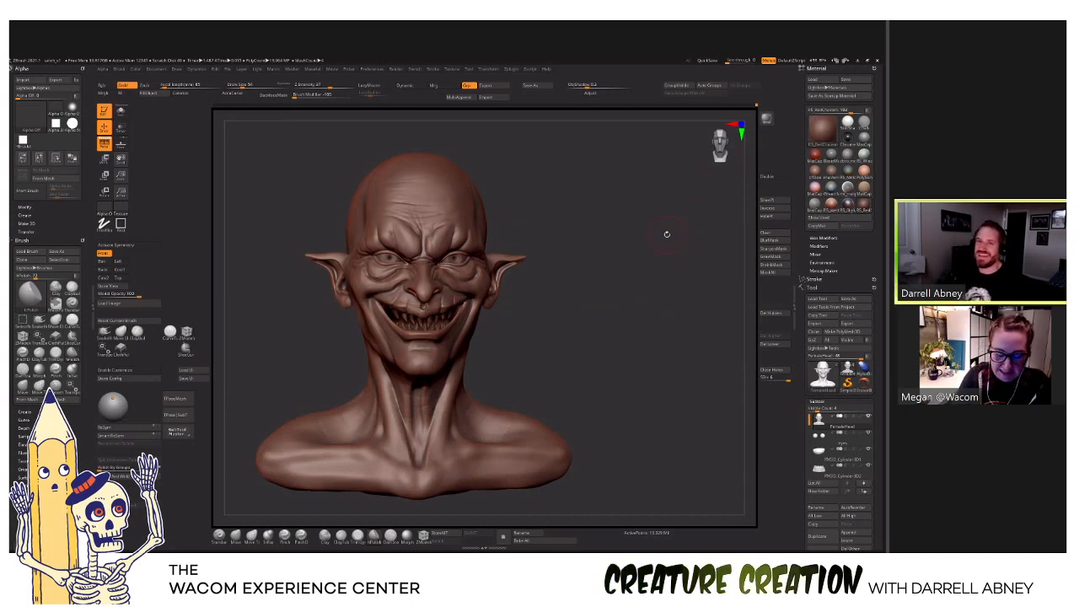
pyautogui.moveTo(617, 333); pyautogui.dragTo(653, 295)
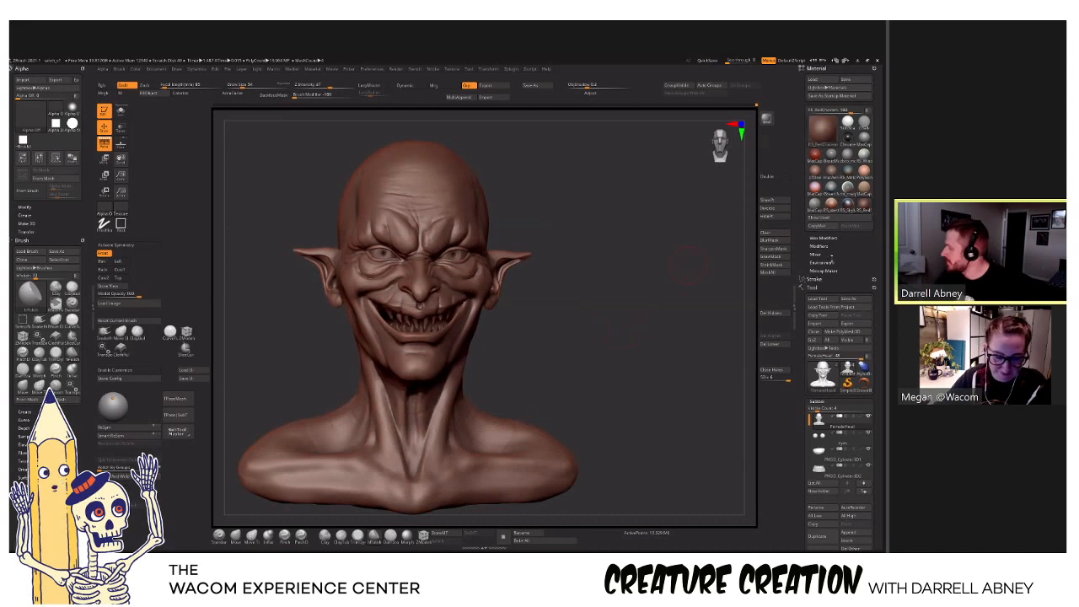
# Open the RS_RedChavant material's modifiers and set its fourth colour swatch to dark blue.
pyautogui.click(819, 245)
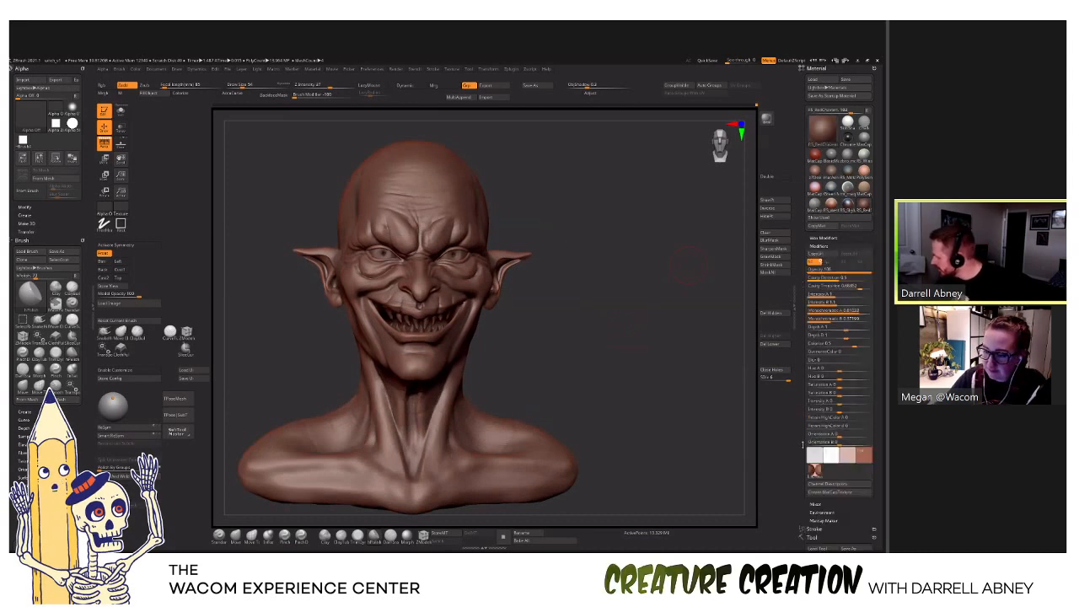
pyautogui.moveTo(805, 411); pyautogui.dragTo(804, 392)
pyautogui.click(866, 433)
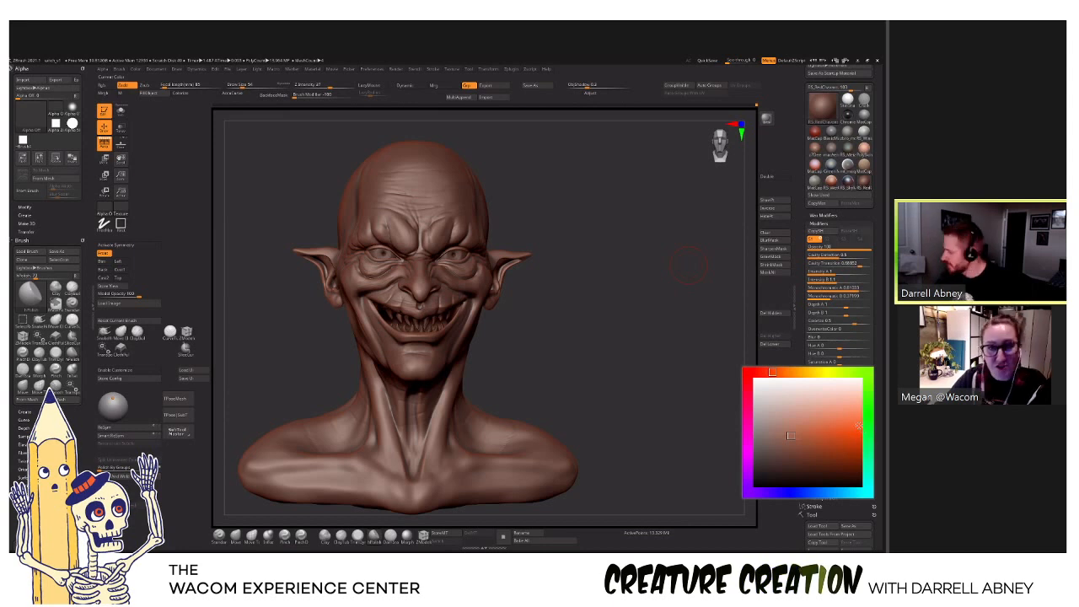
pyautogui.click(806, 494)
pyautogui.click(840, 460)
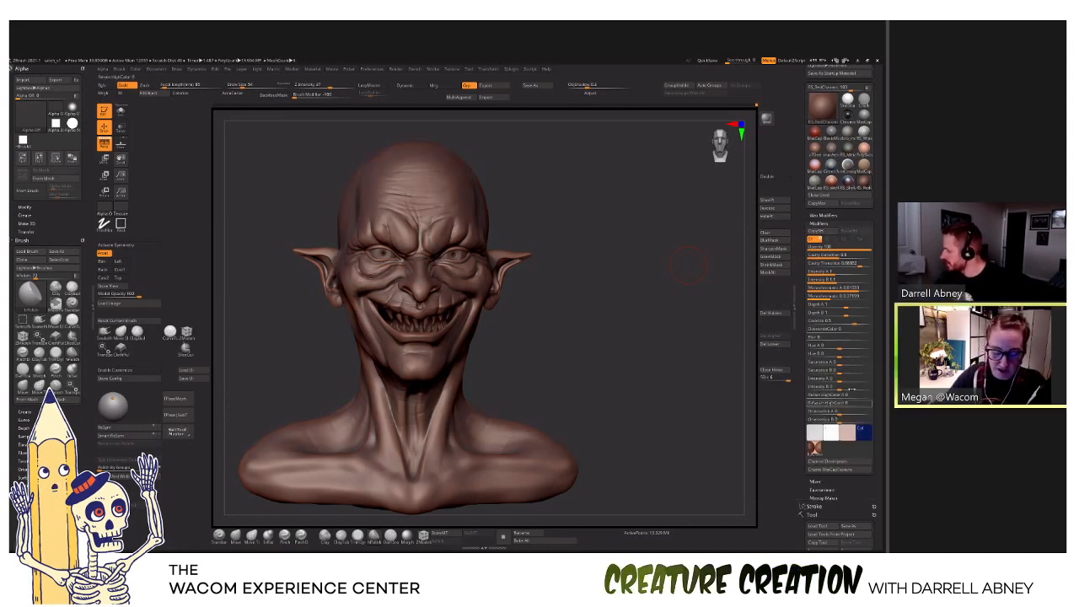
# Set the RS_RedChavant material's third colour swatch to a medium blue, trying several saturations and brightnesses.
pyautogui.click(851, 435)
pyautogui.click(808, 493)
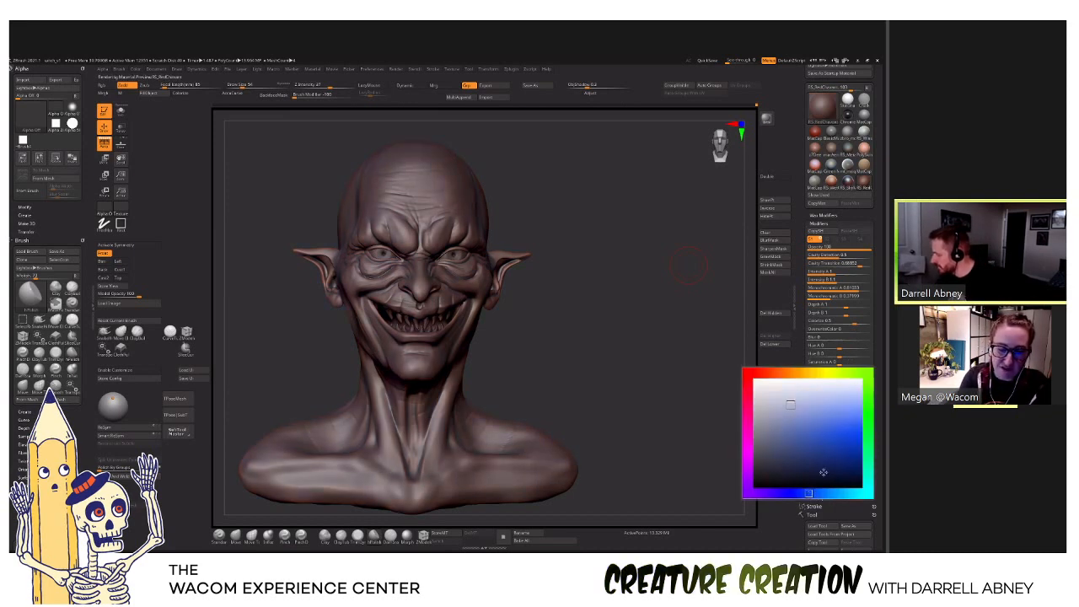
pyautogui.click(830, 456)
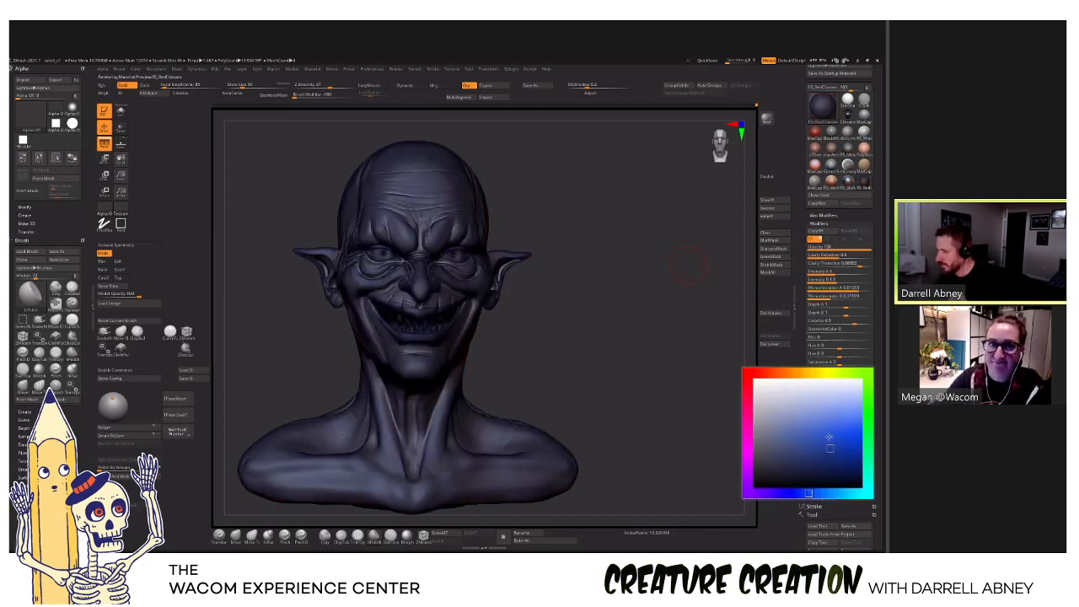
pyautogui.click(830, 434)
pyautogui.click(829, 418)
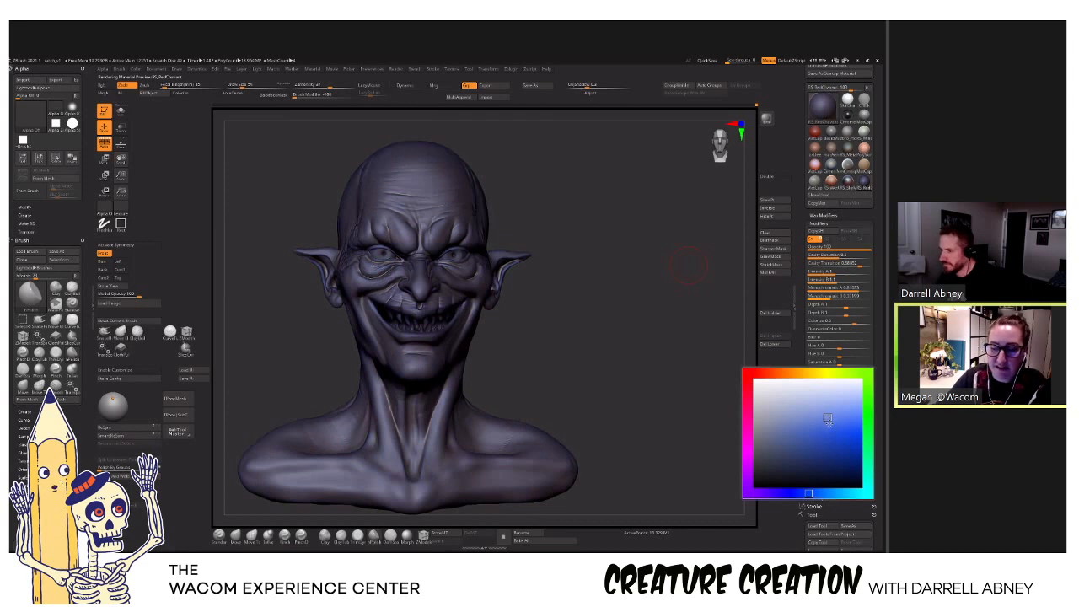
pyautogui.click(828, 429)
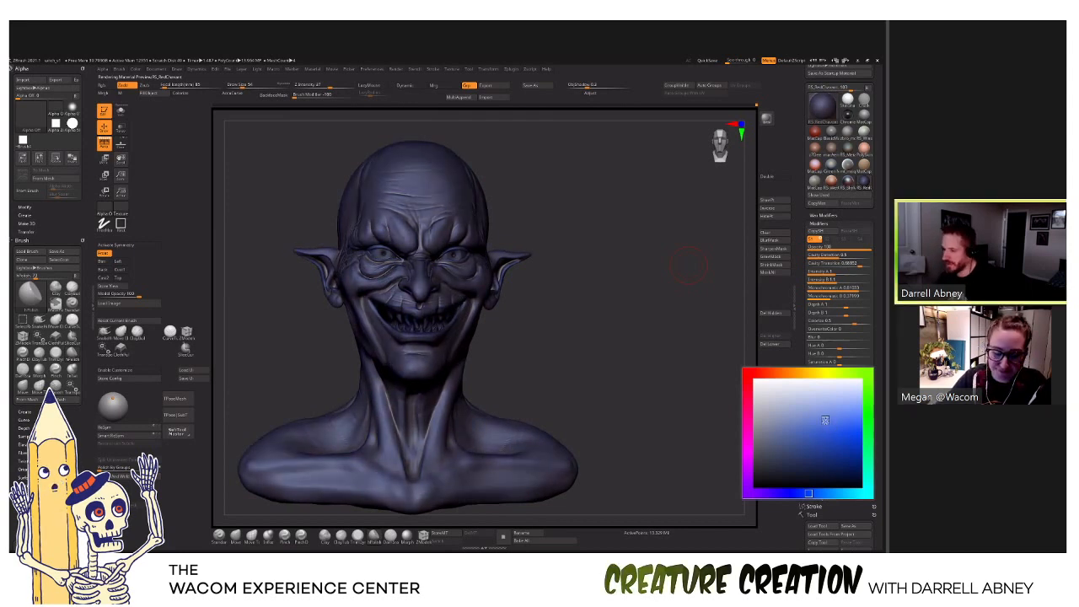
pyautogui.click(825, 419)
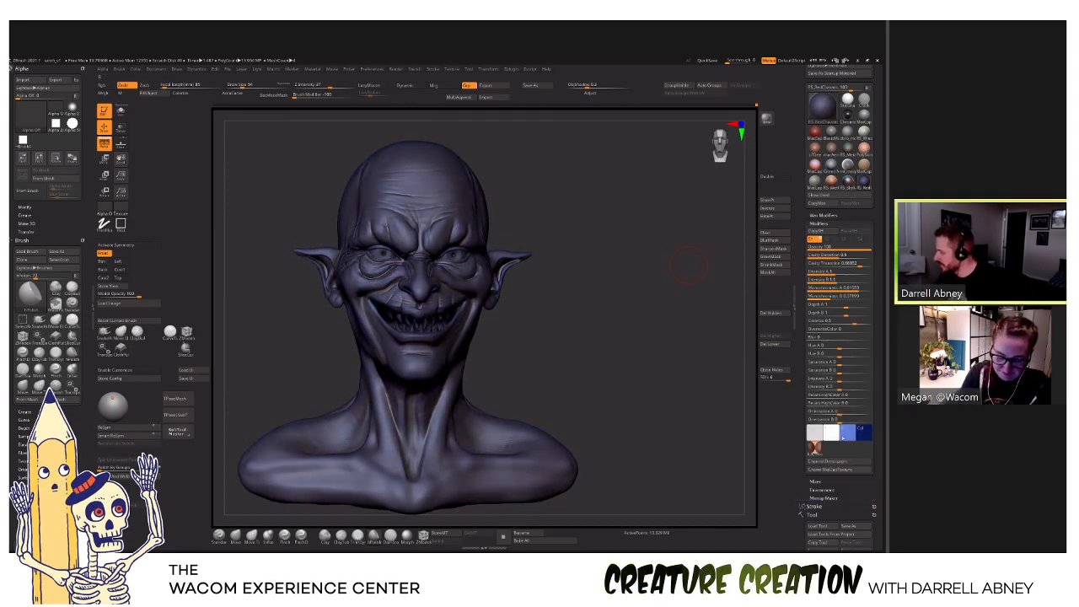
# Refine the RS_RedChavant material's third colour swatch to a slightly more saturated blue.
pyautogui.click(830, 435)
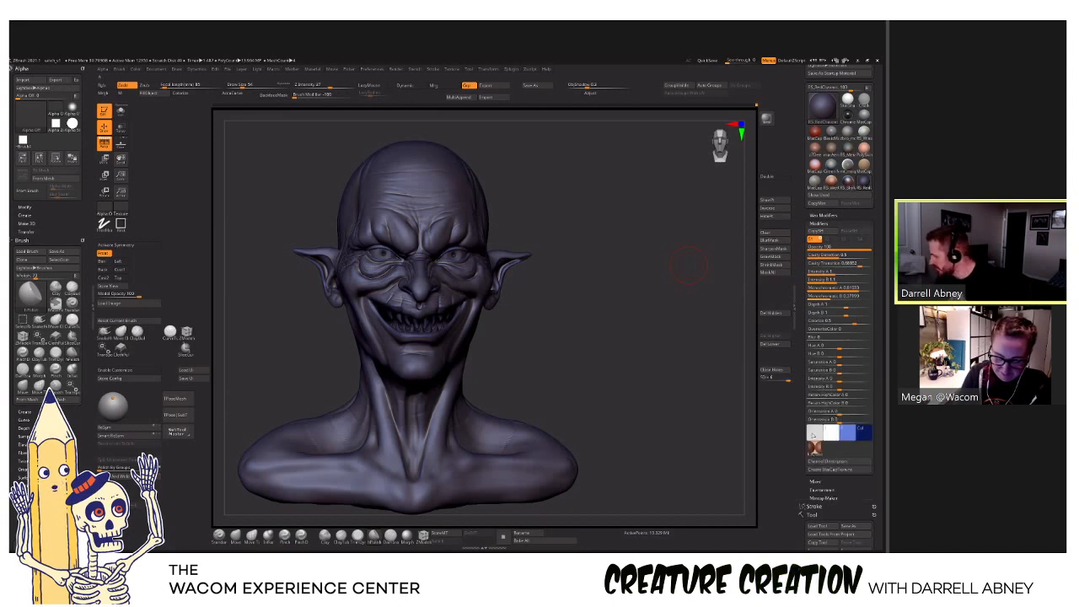
pyautogui.click(816, 435)
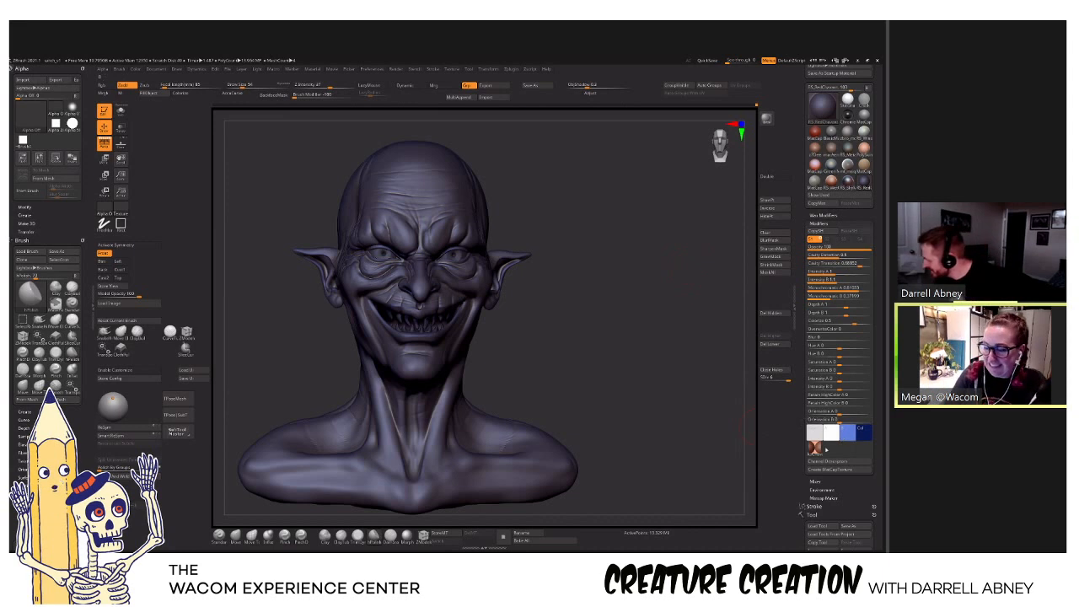
pyautogui.click(815, 450)
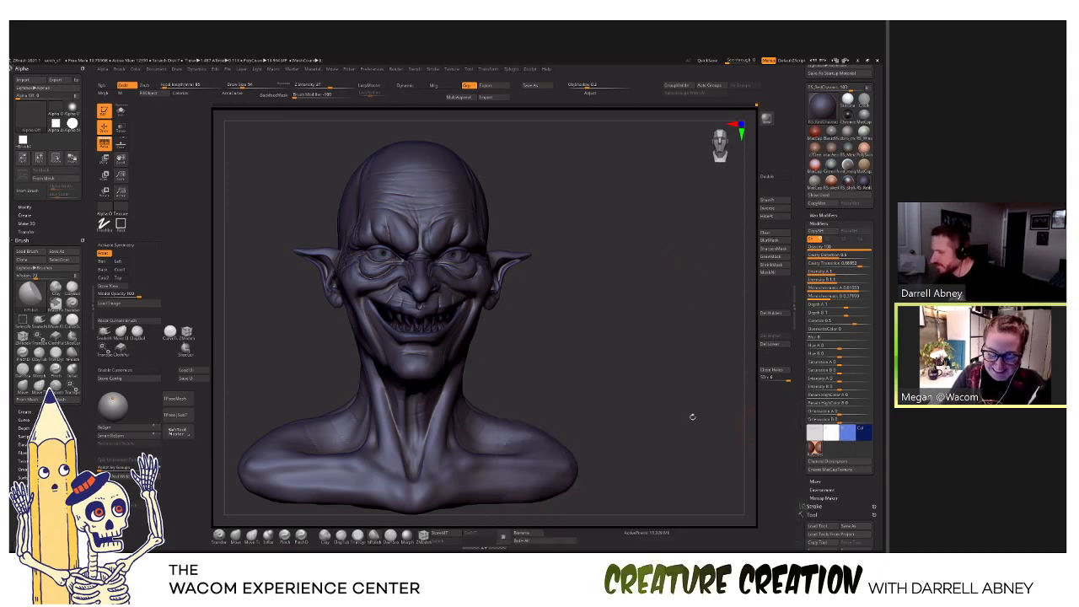
pyautogui.moveTo(658, 412); pyautogui.dragTo(664, 407)
pyautogui.click(847, 432)
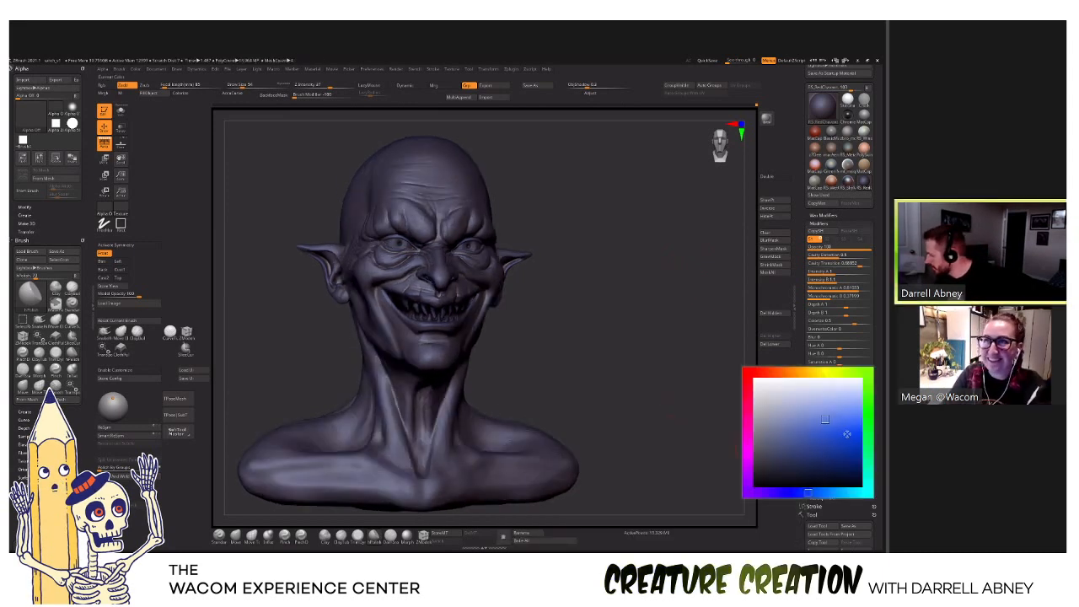
pyautogui.click(838, 432)
pyautogui.click(833, 419)
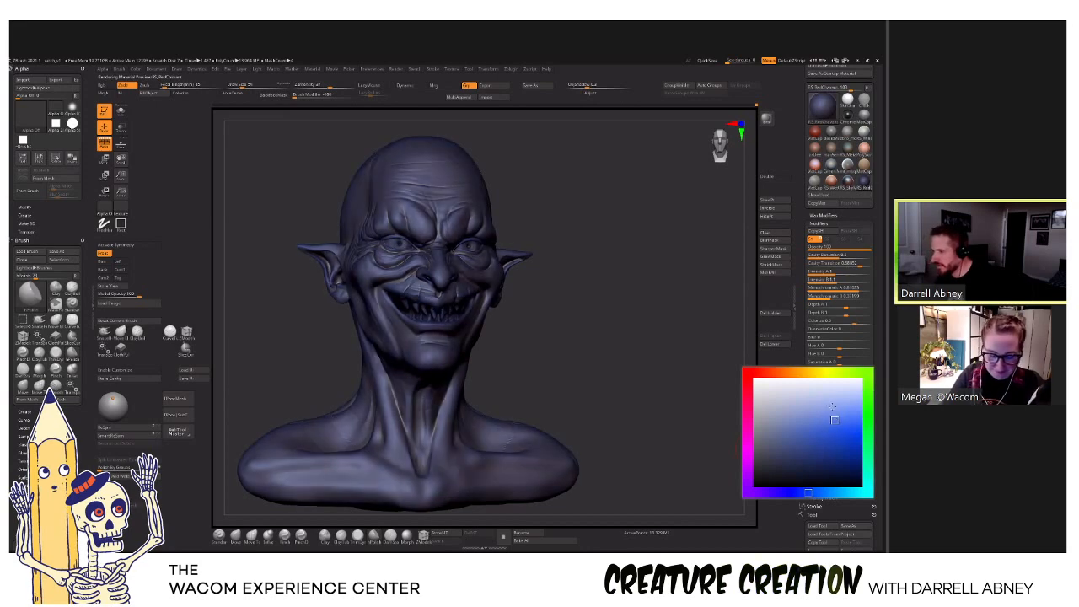
# Apply the RS_SkinBase material to the bust and set its fourth colour swatch to blue.
pyautogui.click(824, 114)
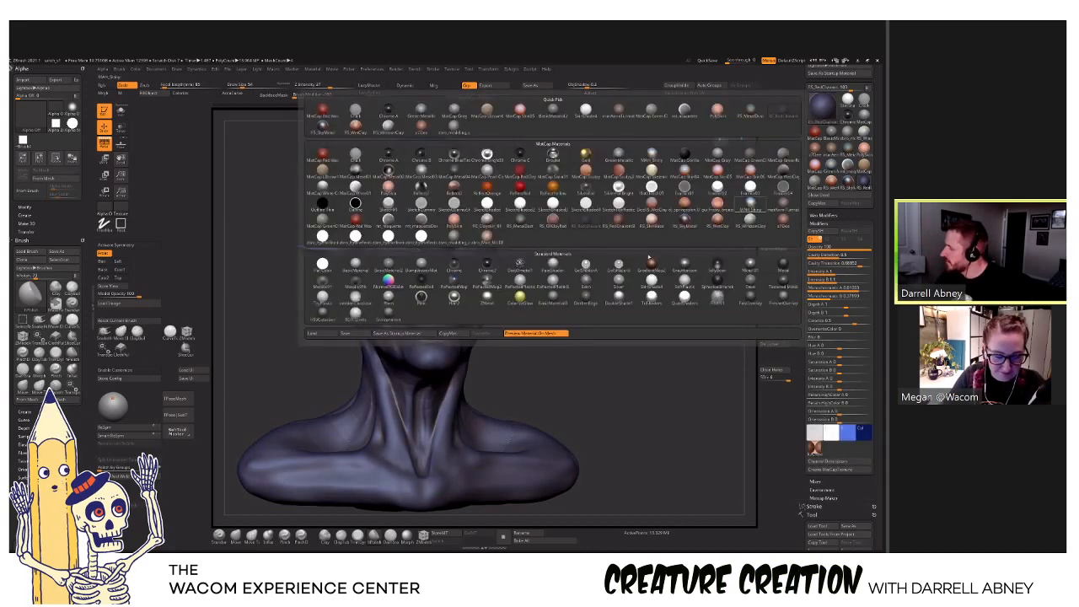
pyautogui.click(652, 219)
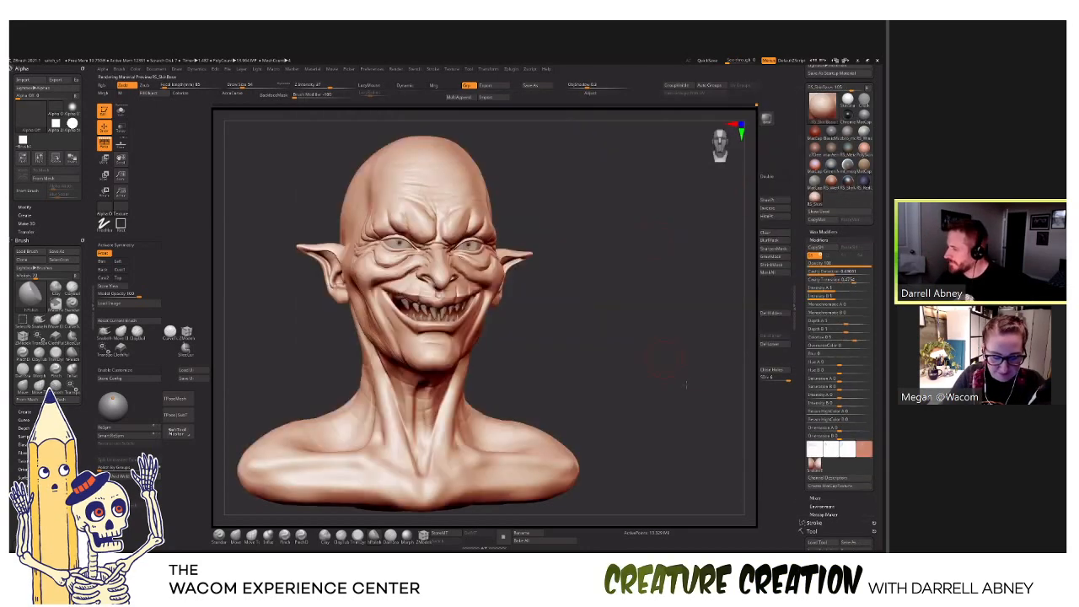
pyautogui.click(859, 455)
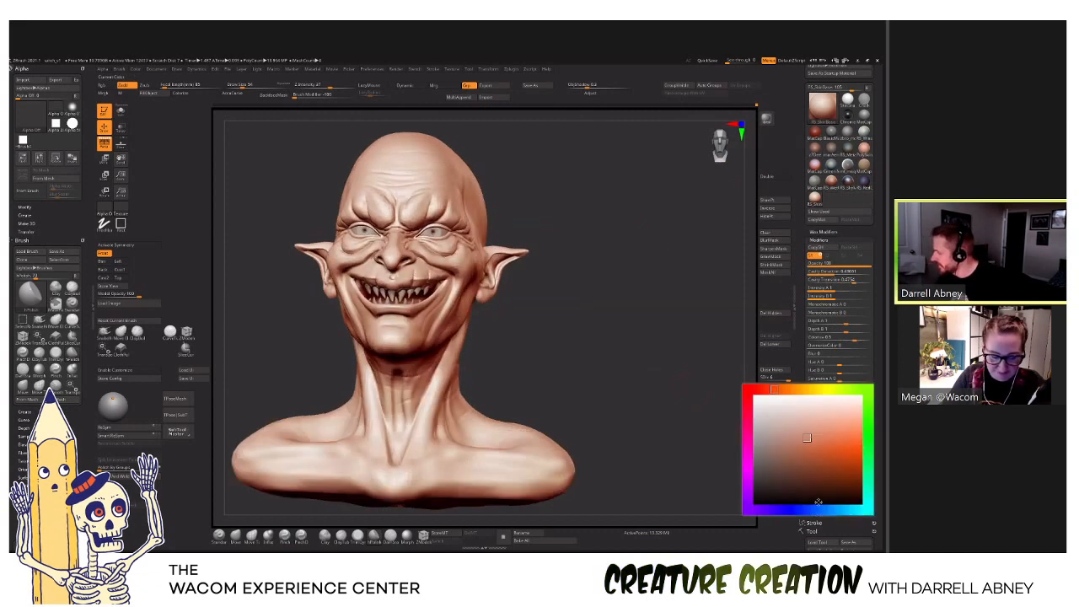
pyautogui.click(819, 509)
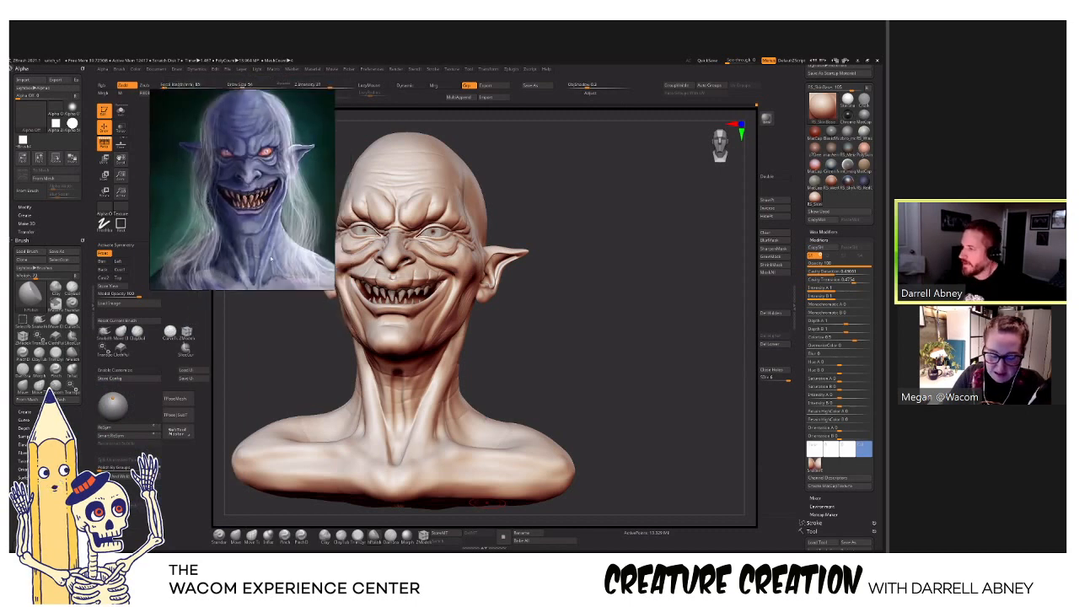
# Deepen the RS_SkinBase material's fourth colour swatch to a more saturated, darker blue.
pyautogui.moveTo(497, 345); pyautogui.dragTo(517, 345)
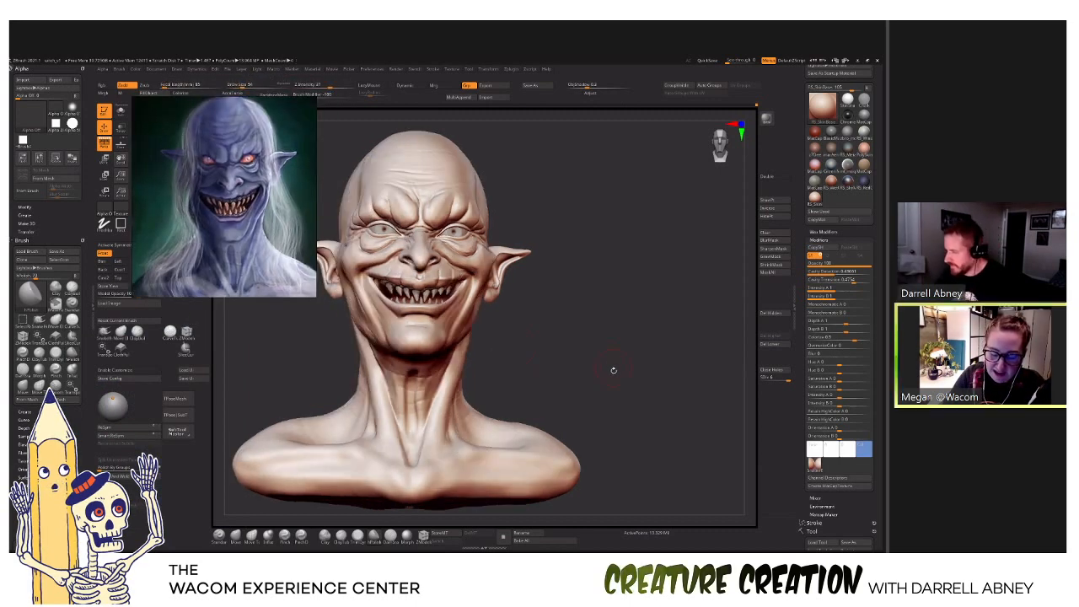
pyautogui.moveTo(614, 373)
pyautogui.mouseDown()
pyautogui.moveTo(647, 369)
pyautogui.moveTo(634, 381)
pyautogui.mouseUp()
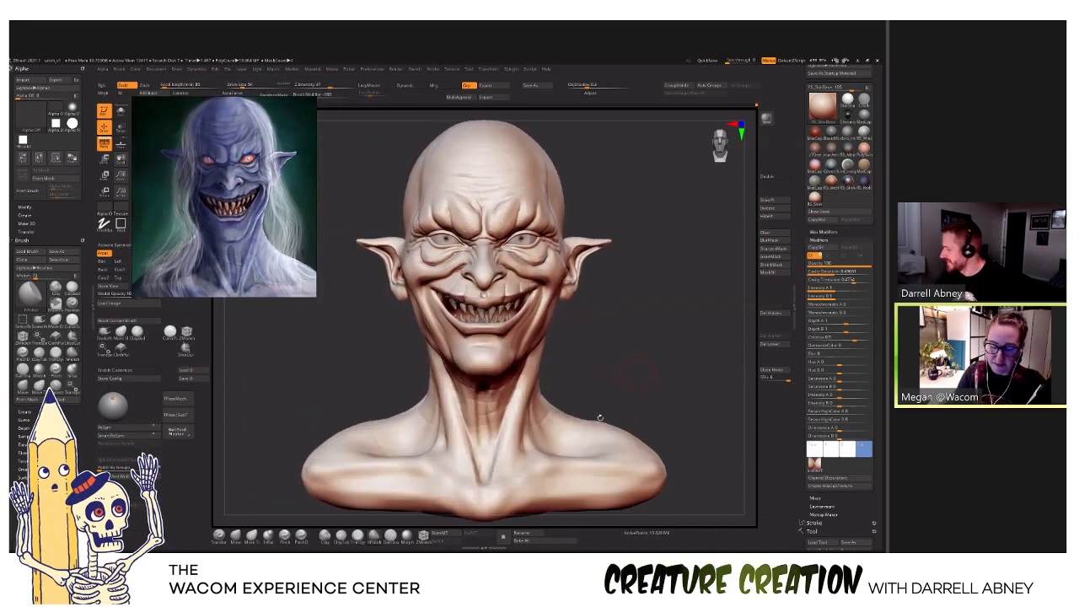
pyautogui.click(863, 448)
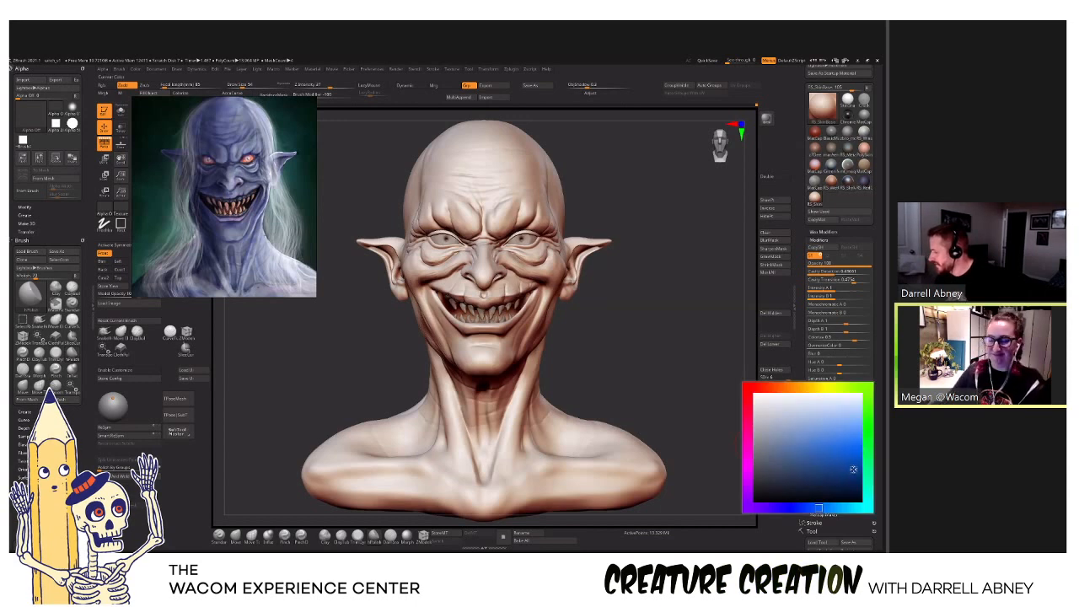
pyautogui.click(853, 467)
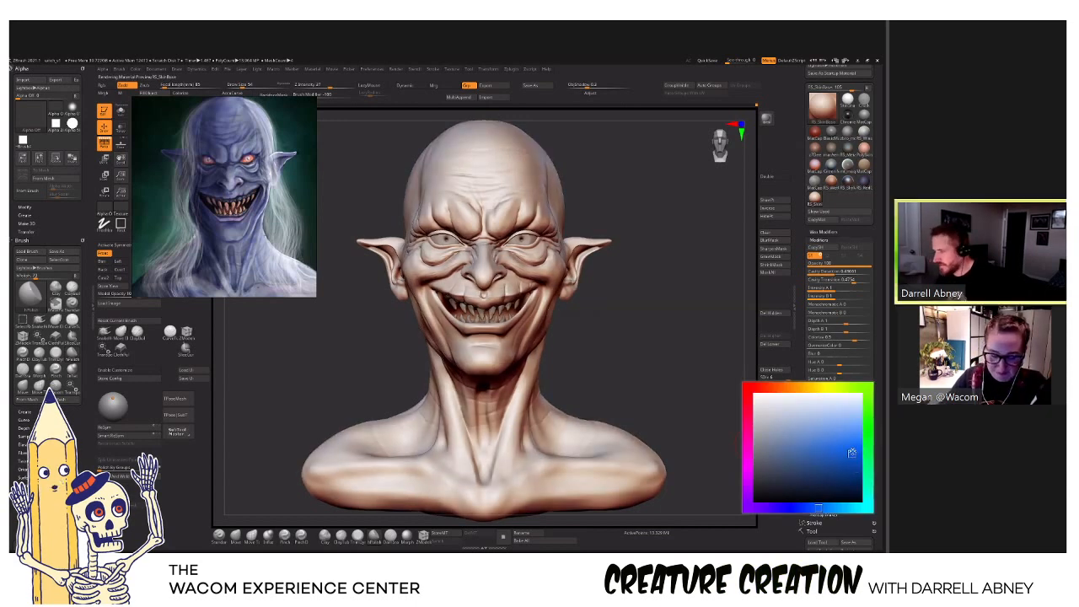
pyautogui.click(849, 453)
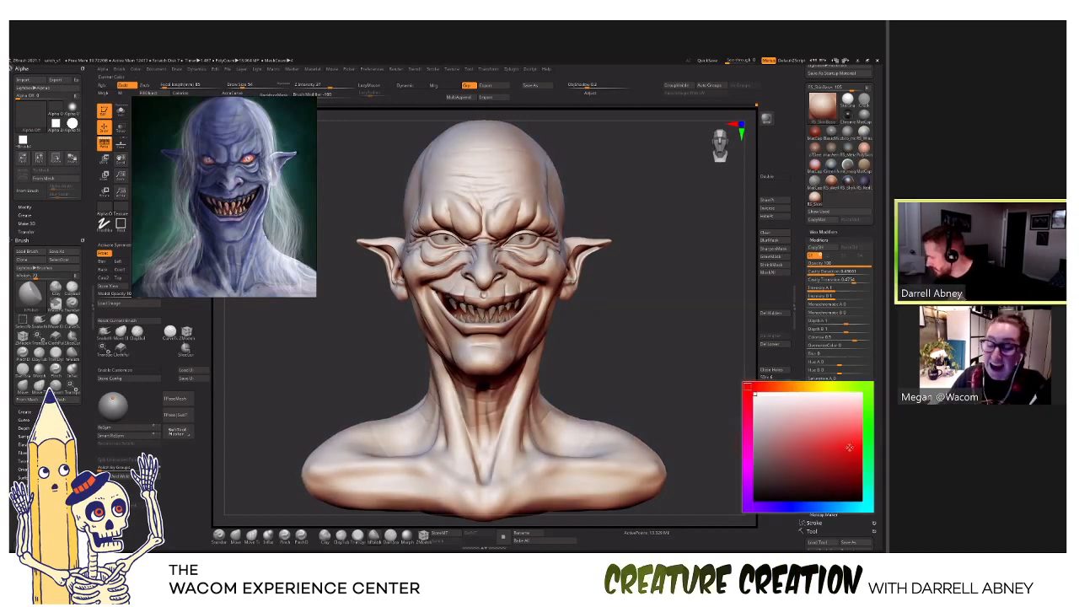
# Set the RS_SkinBase material's third colour swatch to a dark blue, trying several saturations and brightnesses.
pyautogui.click(812, 507)
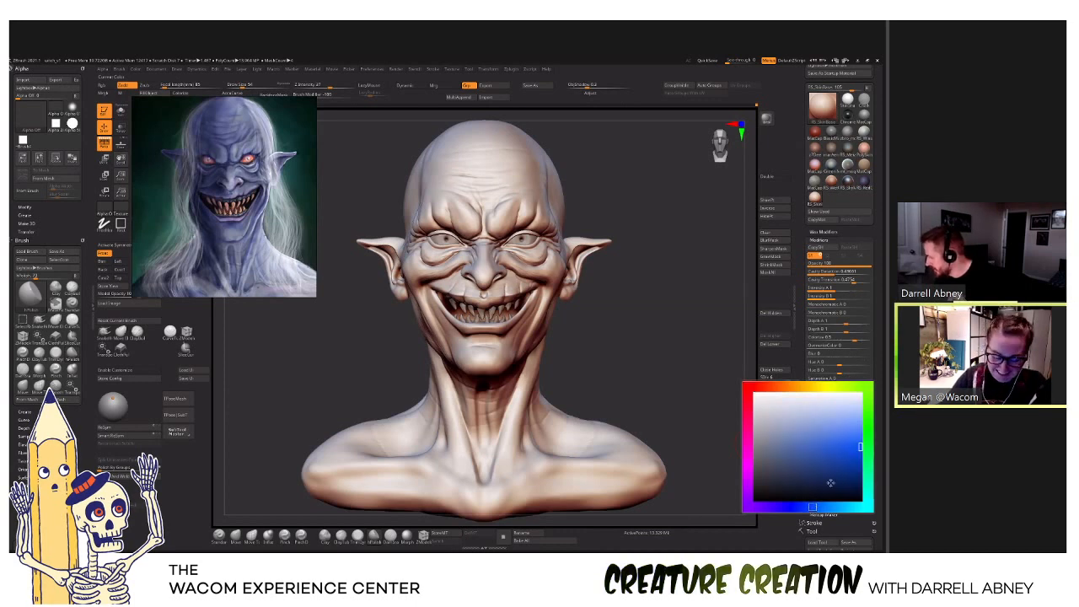
pyautogui.click(844, 447)
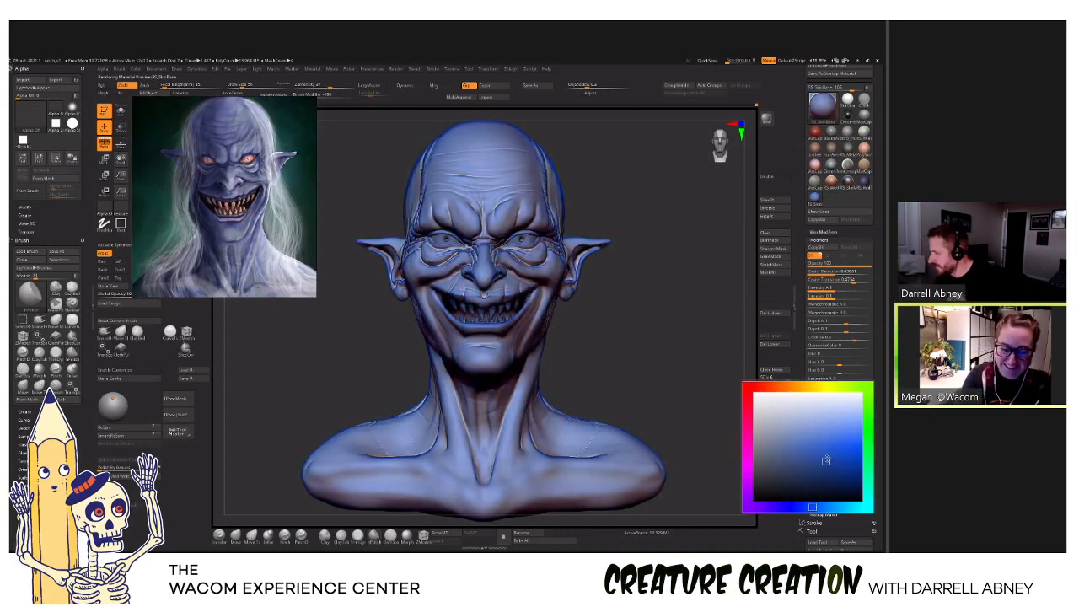
pyautogui.moveTo(826, 460)
pyautogui.mouseDown()
pyautogui.moveTo(823, 418)
pyautogui.moveTo(815, 424)
pyautogui.mouseUp()
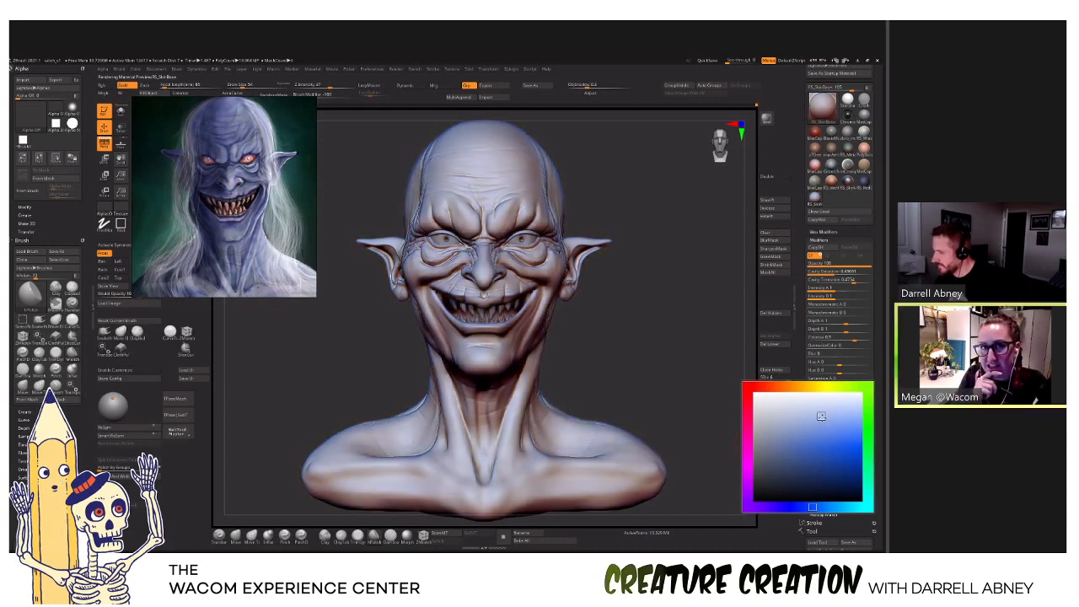
pyautogui.click(837, 462)
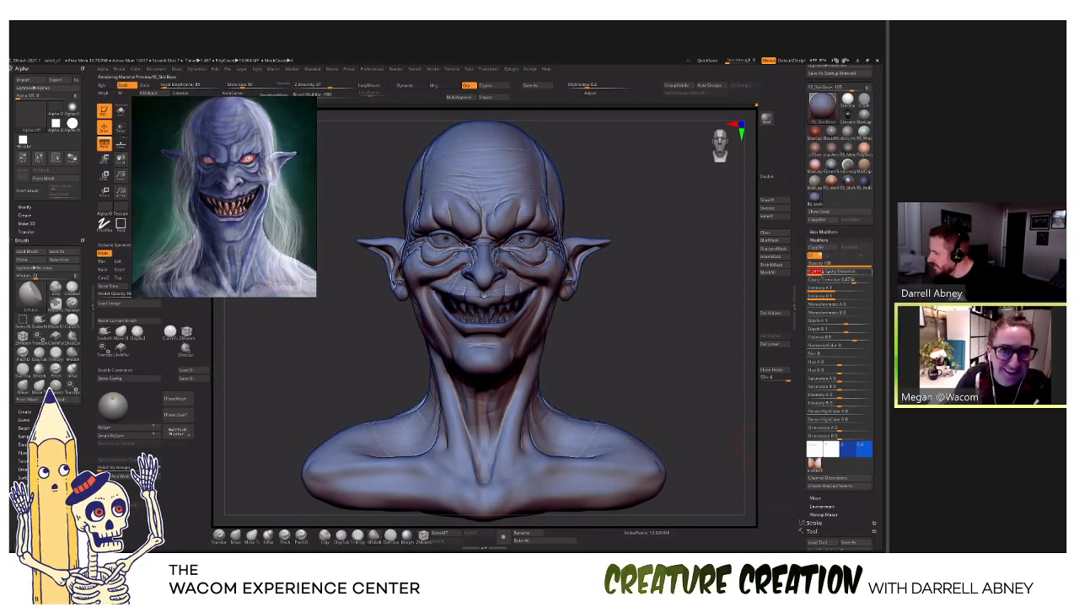
# Set the RS_SkinBase material's Cavity Transition to about 0, Intensity A to about 1.2 and Intensity B to about 1.5.
pyautogui.click(843, 279)
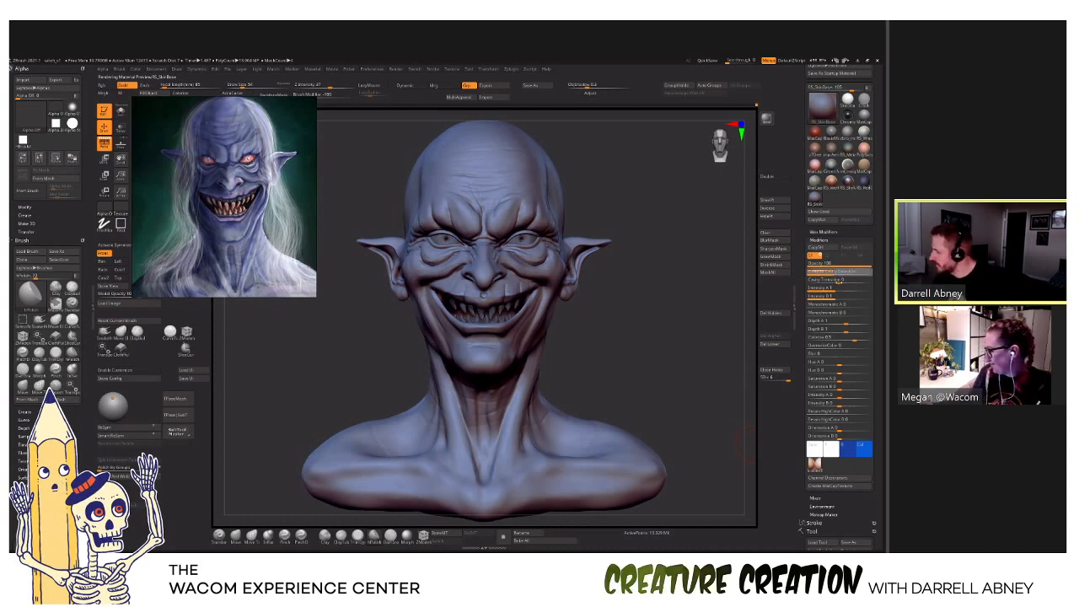
pyautogui.click(839, 280)
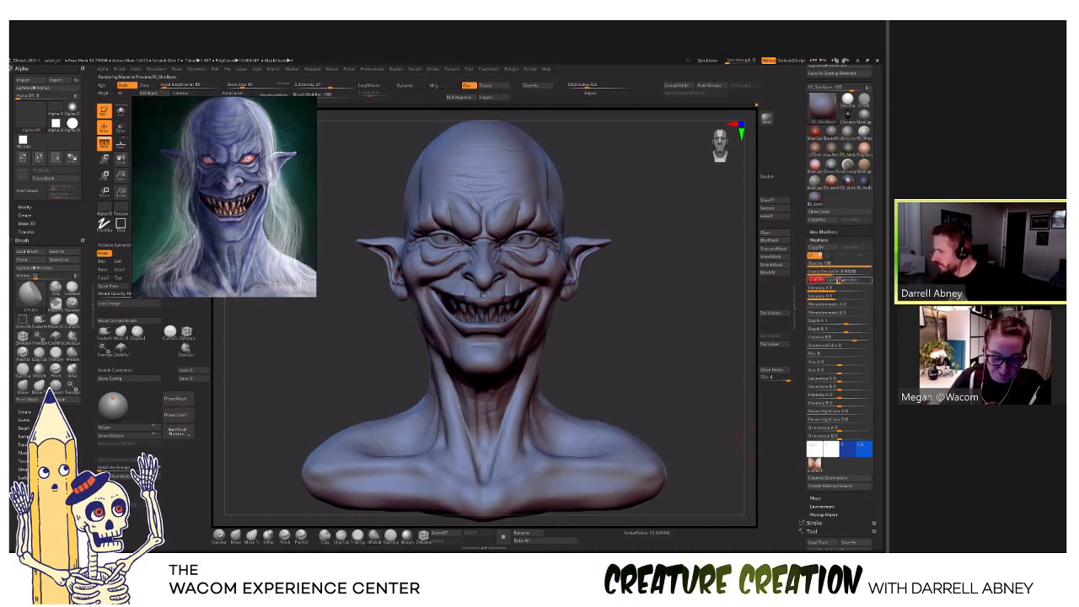
pyautogui.moveTo(660, 356); pyautogui.dragTo(668, 371)
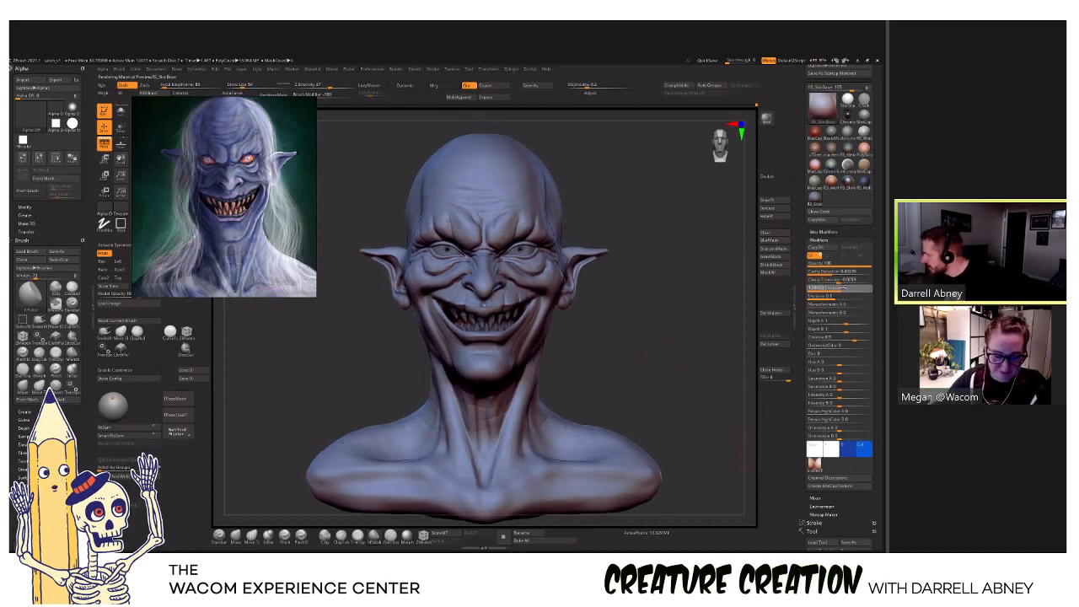
pyautogui.moveTo(843, 289); pyautogui.dragTo(838, 289)
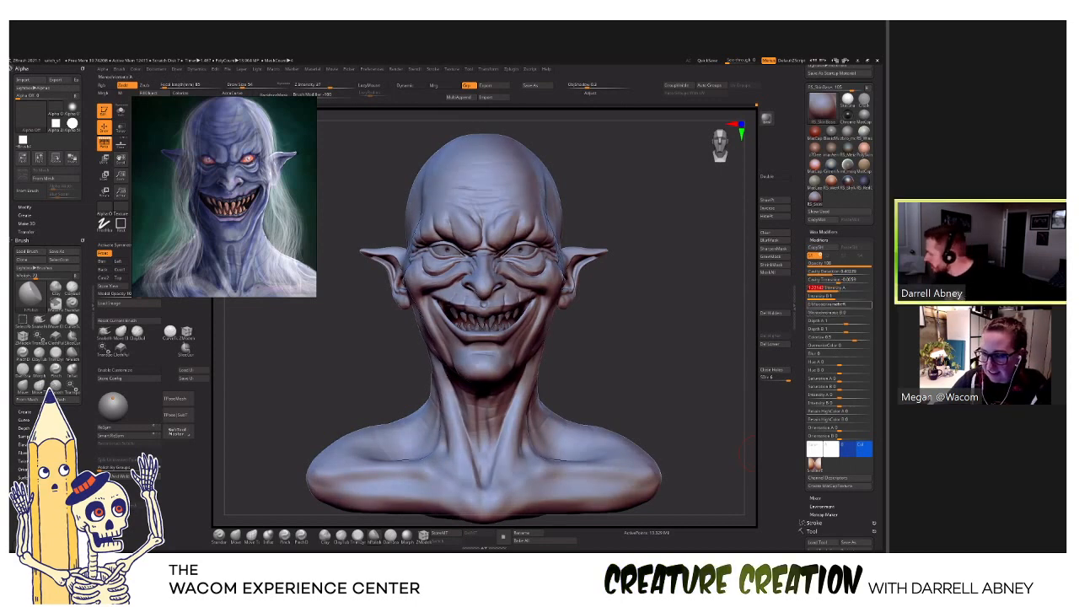
pyautogui.click(844, 297)
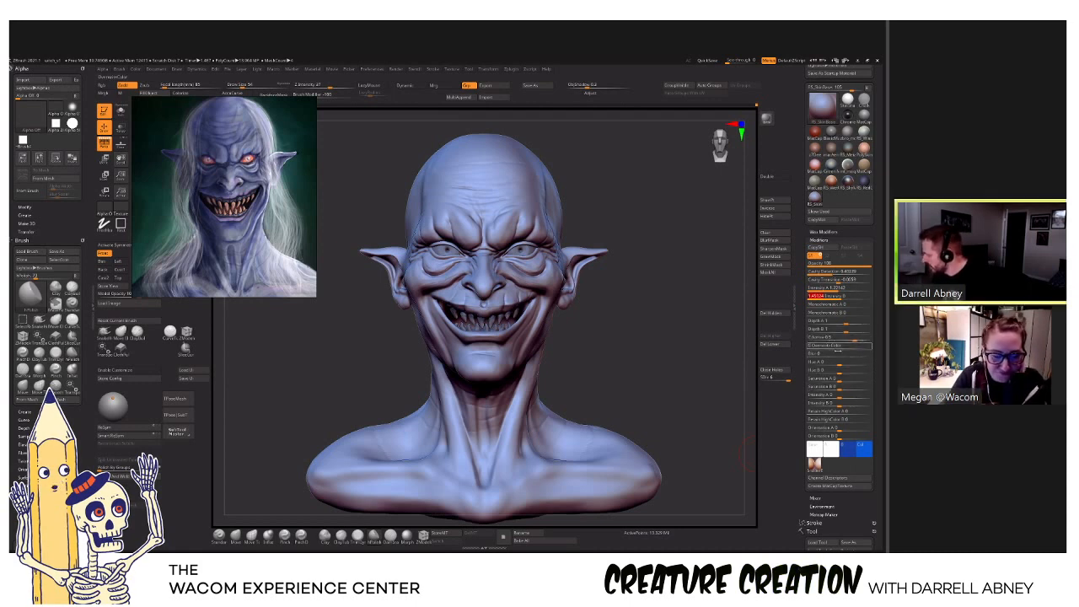
# Save the recoloured skin material as a ZMaterial file in the witch folder.
pyautogui.scroll(1, 850, 80)
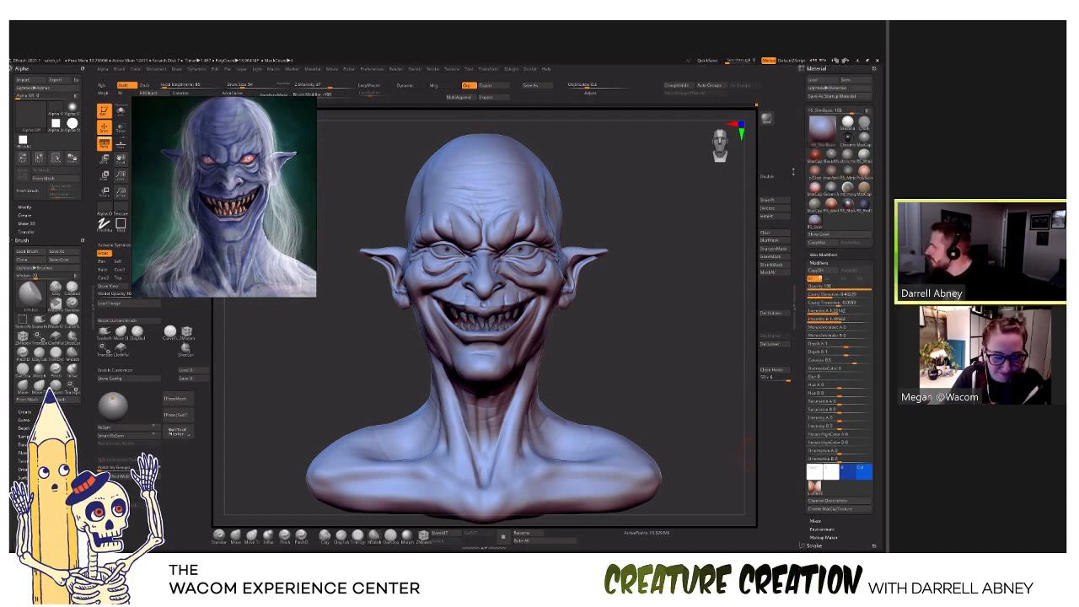
pyautogui.click(847, 80)
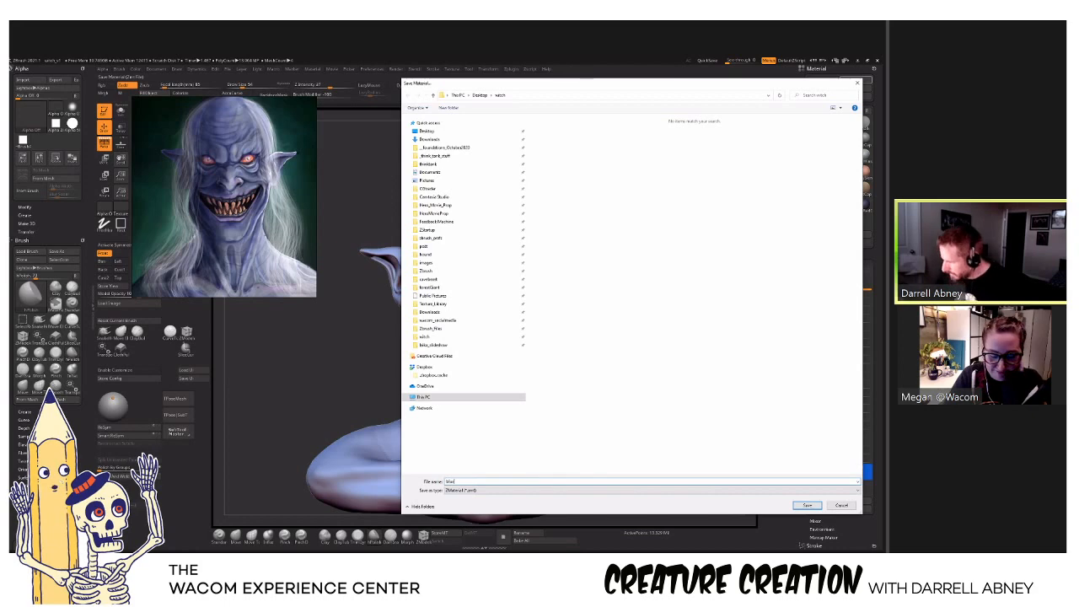
pyautogui.click(807, 506)
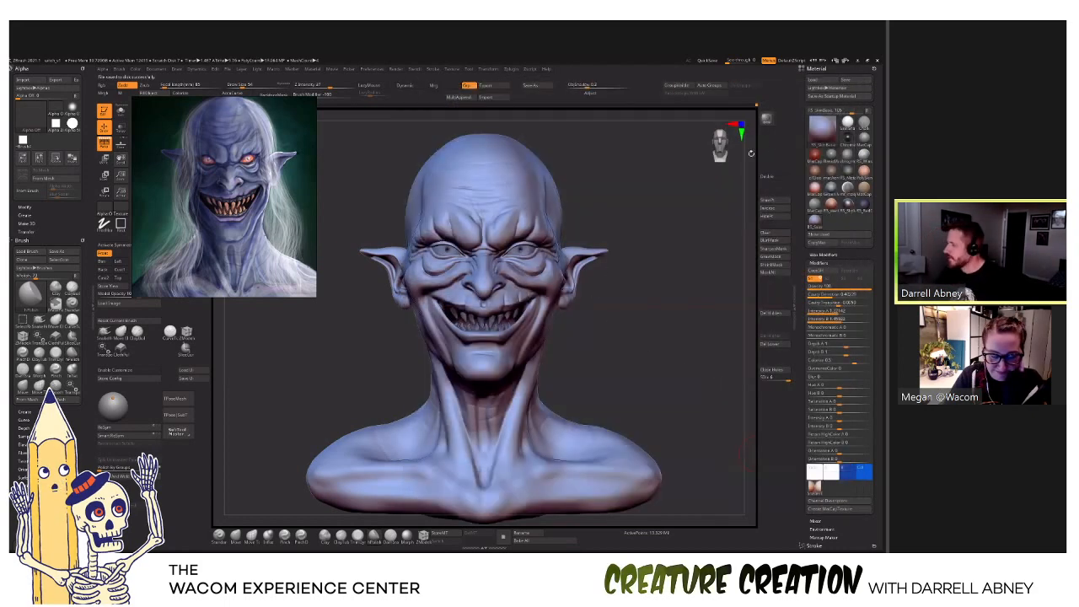
# Examine the painted reference's mouth, neck and shoulders up close and compare them with the bust.
pyautogui.moveTo(643, 356); pyautogui.dragTo(645, 347)
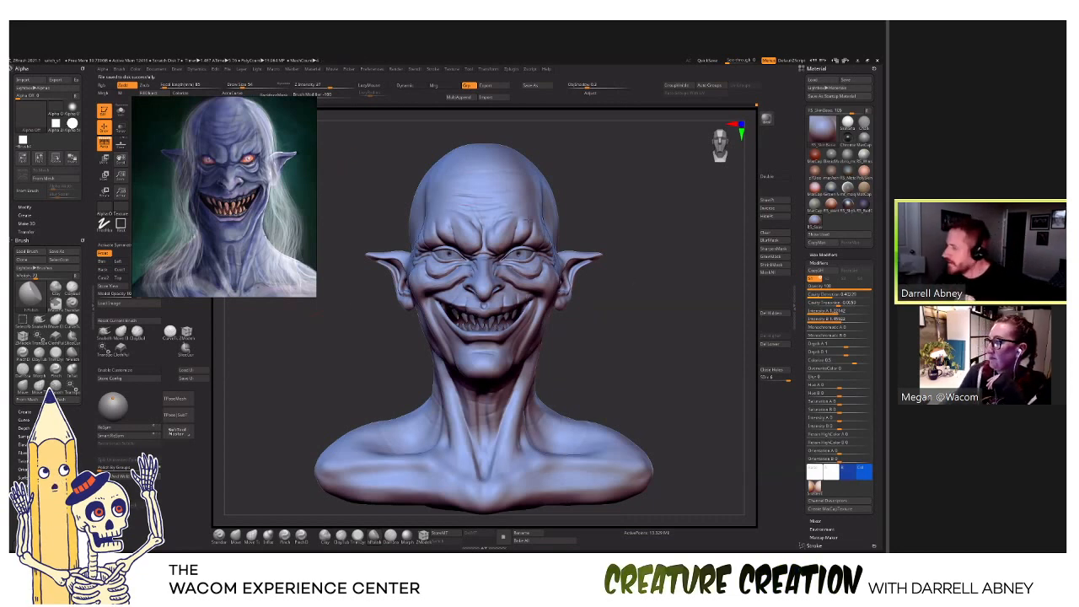
pyautogui.moveTo(590, 240)
pyautogui.mouseDown()
pyautogui.moveTo(546, 236)
pyautogui.moveTo(559, 238)
pyautogui.mouseUp()
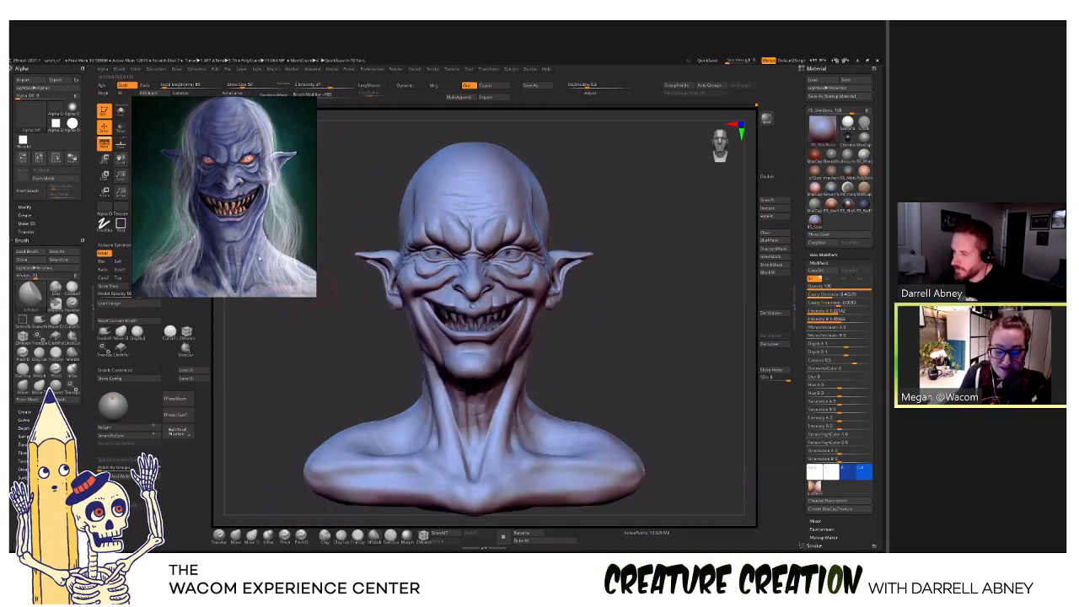
pyautogui.scroll(5, 257, 256)
pyautogui.scroll(5, 242, 221)
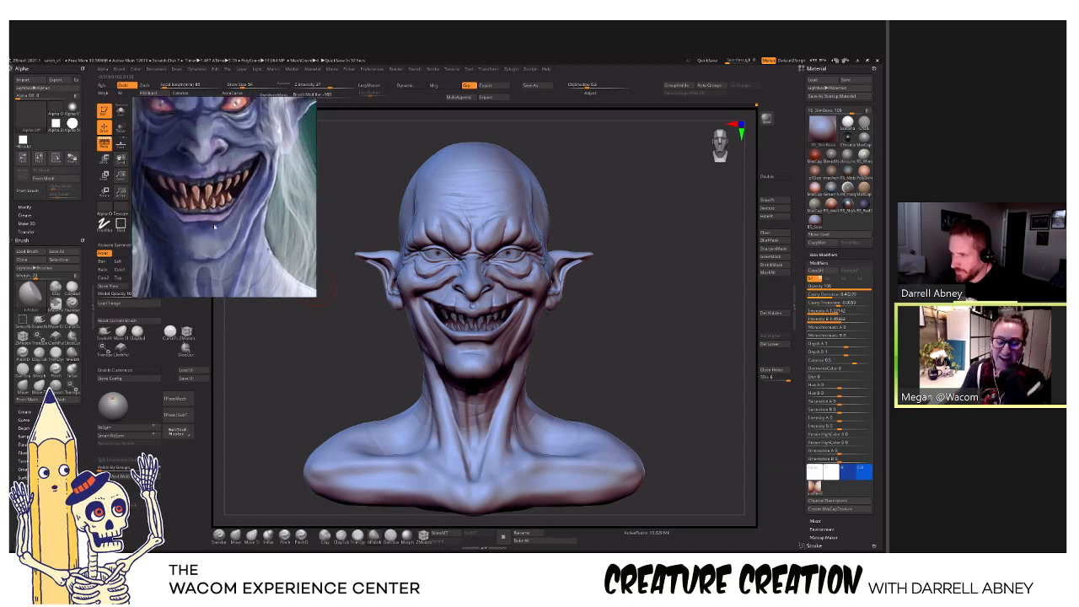
pyautogui.moveTo(202, 183); pyautogui.dragTo(221, 126, button='middle')
pyautogui.moveTo(232, 271); pyautogui.dragTo(226, 182, button='middle')
pyautogui.moveTo(311, 232); pyautogui.dragTo(277, 217, button='middle')
pyautogui.scroll(-2, 273, 216)
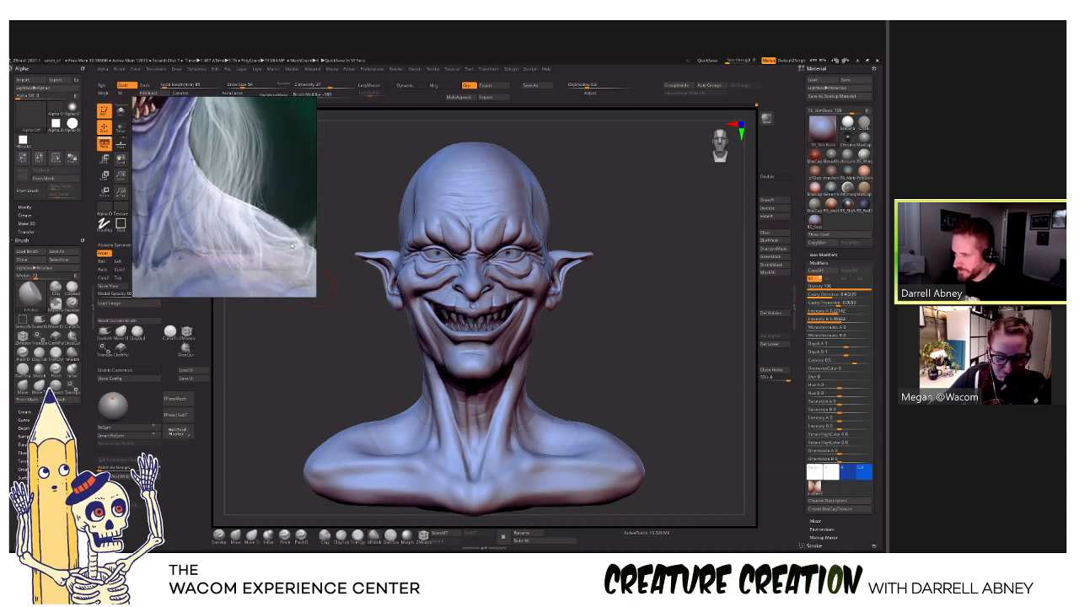
pyautogui.moveTo(211, 160); pyautogui.dragTo(234, 238, button='middle')
pyautogui.scroll(-1, 245, 210)
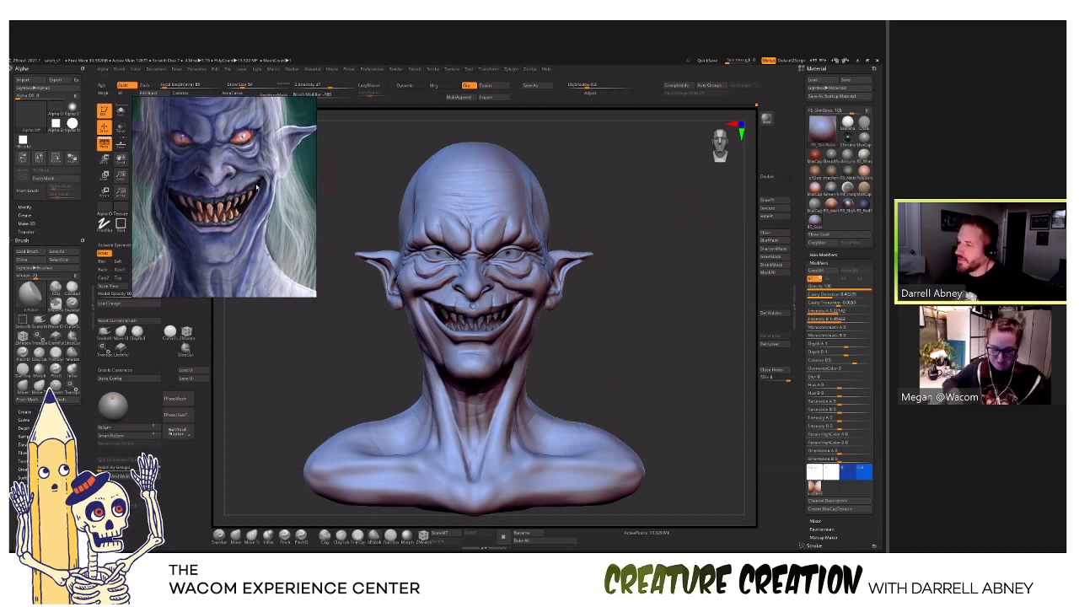
pyautogui.scroll(-3, 251, 191)
pyautogui.scroll(2, 250, 190)
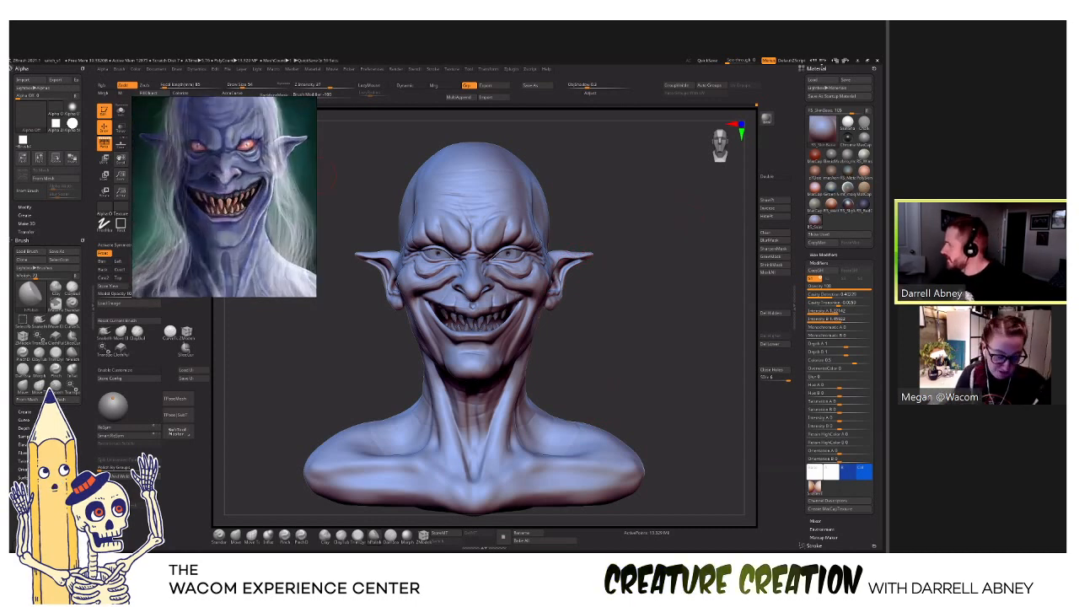
# Add a new sculpting layer to the head subtool and step down two subdivision levels.
pyautogui.click(816, 69)
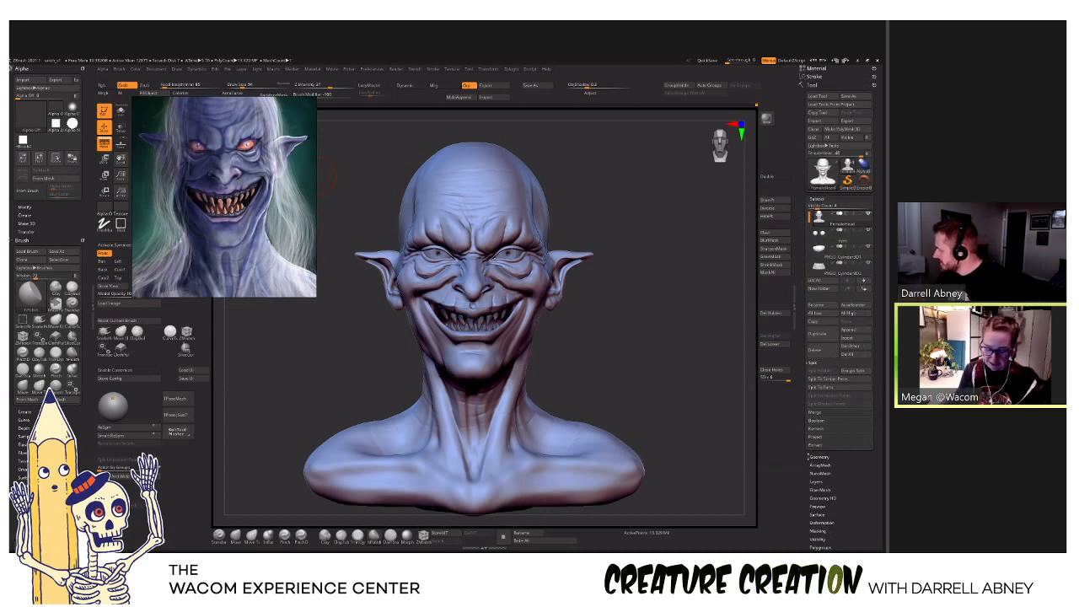
pyautogui.click(816, 480)
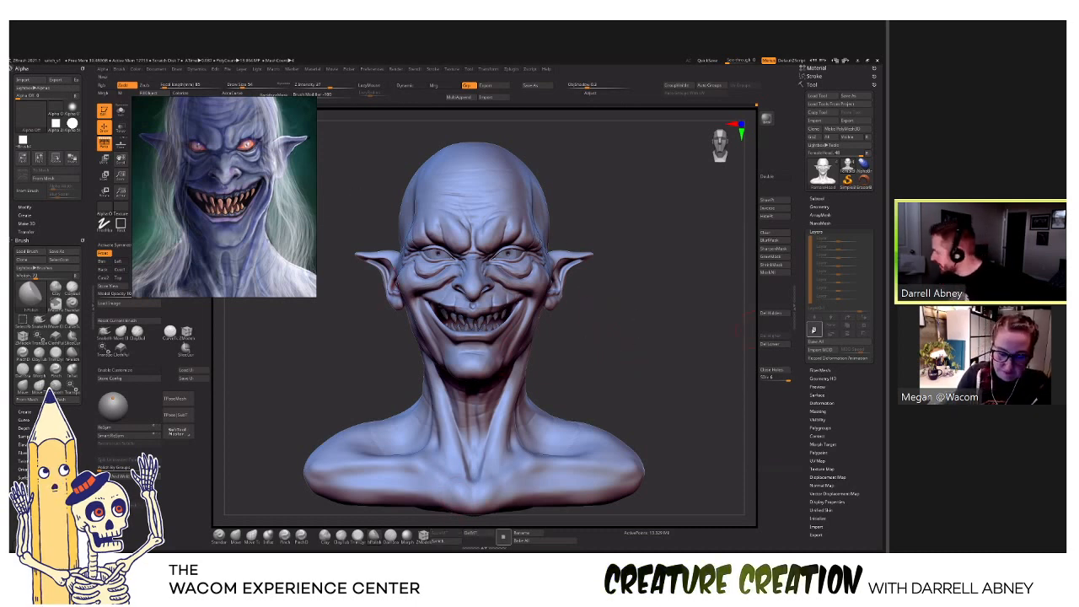
pyautogui.press('shift')
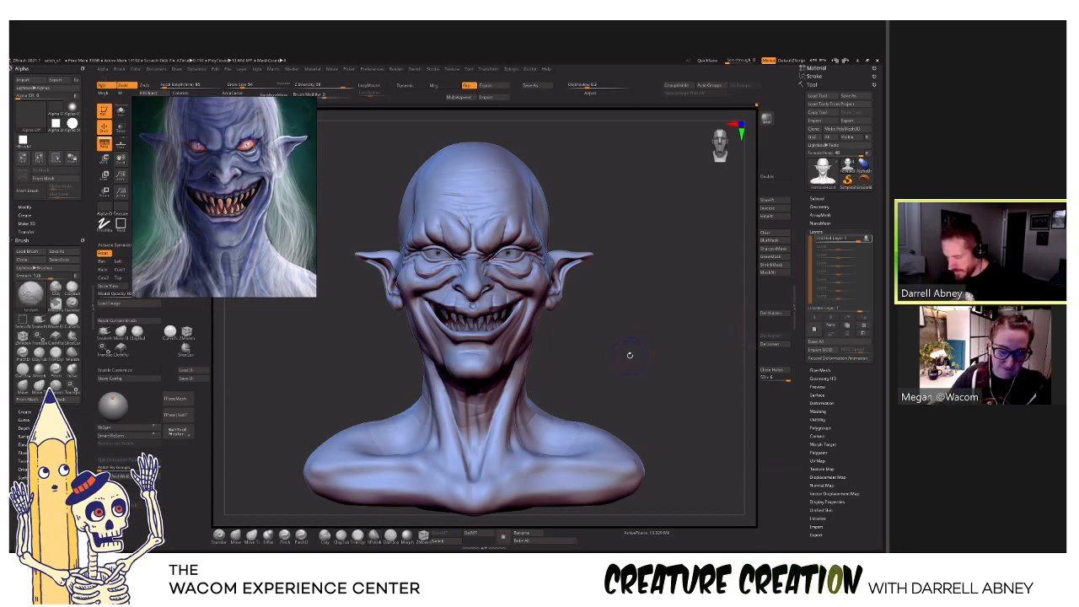
pyautogui.hotkey('shift', 'd')
pyautogui.hotkey('shift', 'd')
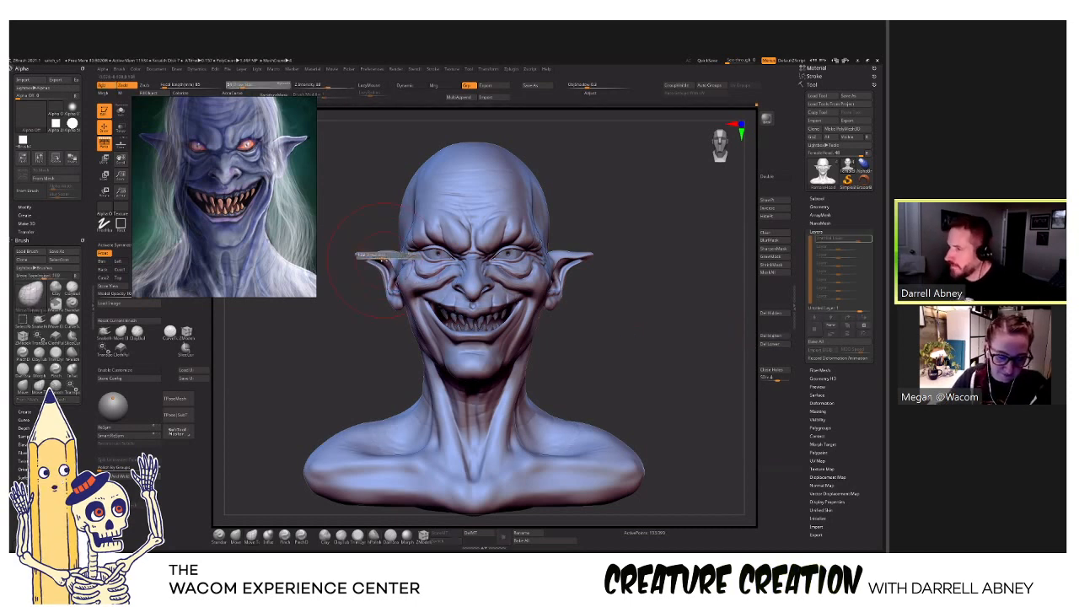
# Reshape the ears, neck and shoulders with the Move Topological brush at varying brush sizes.
pyautogui.moveTo(370, 258); pyautogui.dragTo(361, 258)
pyautogui.press('s')
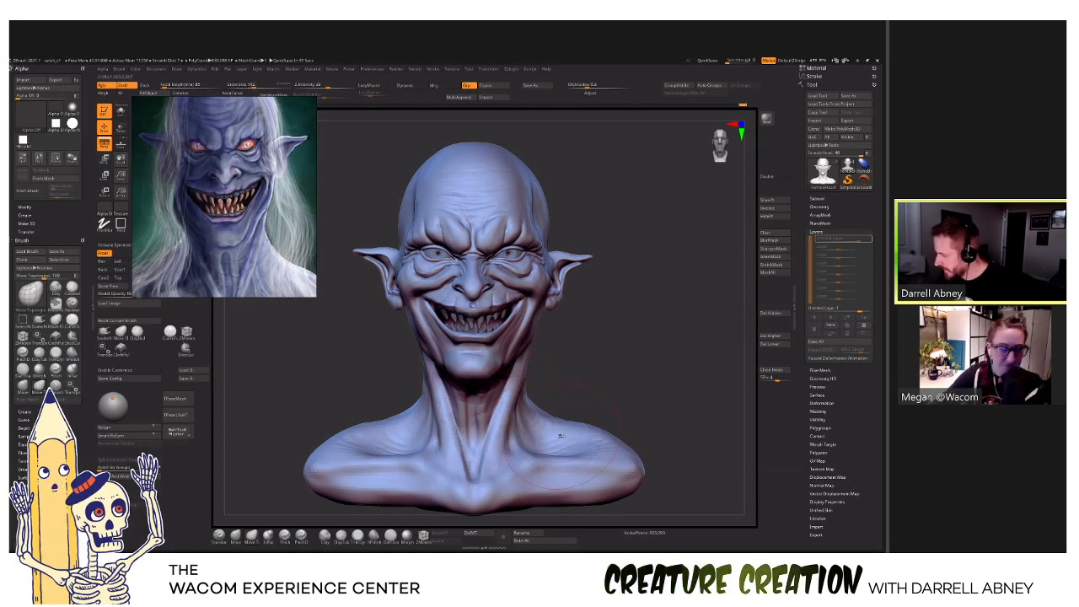
pyautogui.press('s')
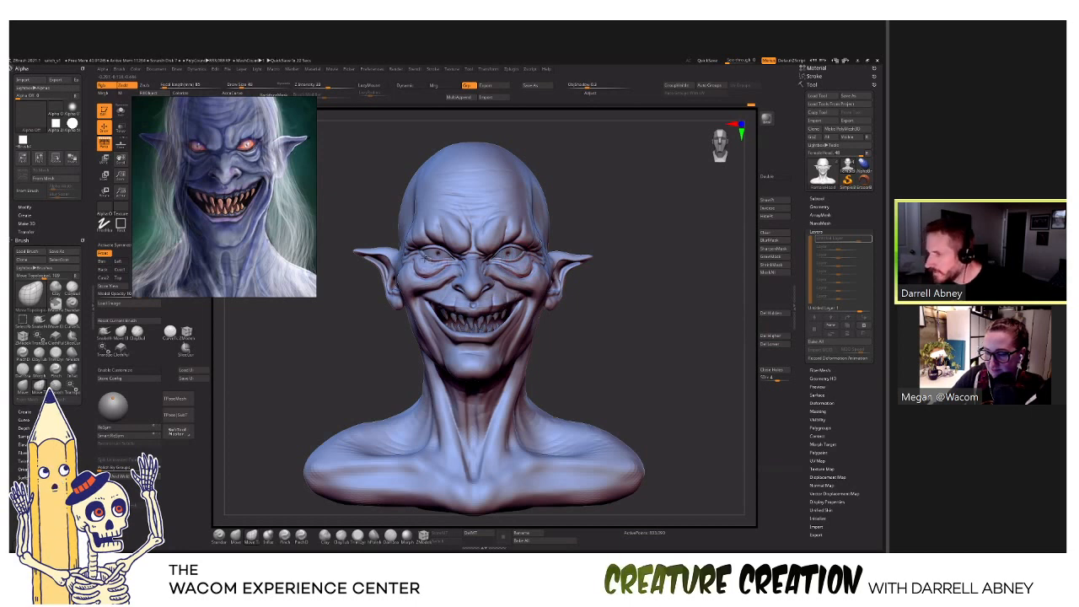
pyautogui.moveTo(607, 354)
pyautogui.mouseDown()
pyautogui.moveTo(695, 359)
pyautogui.moveTo(607, 354)
pyautogui.mouseUp()
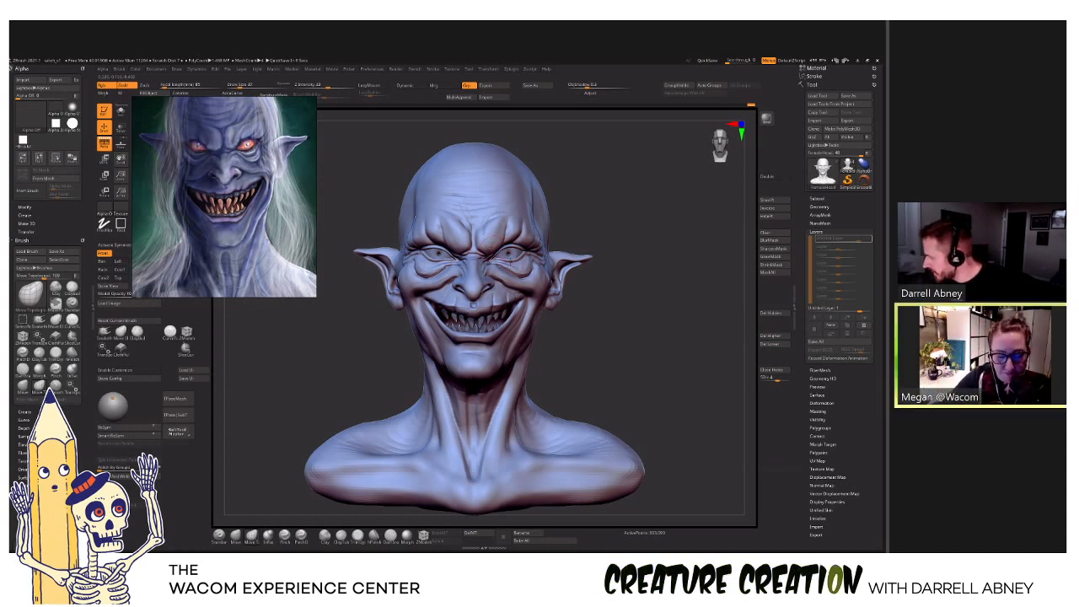
pyautogui.press('s')
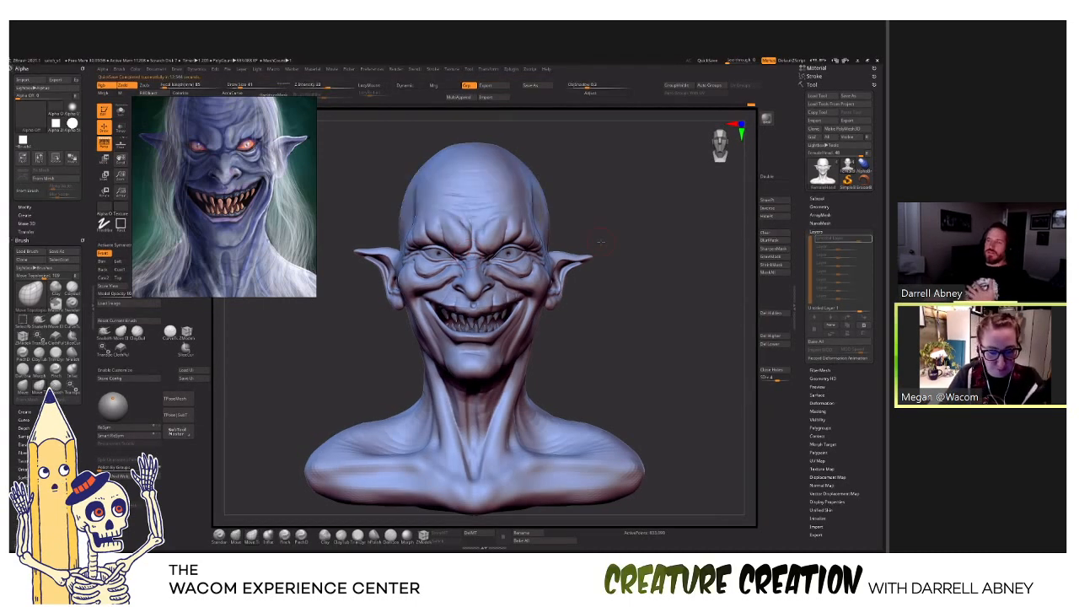
# Expand the QuickSave preferences and dock the Preferences palette in the tray beside the canvas.
pyautogui.click(371, 69)
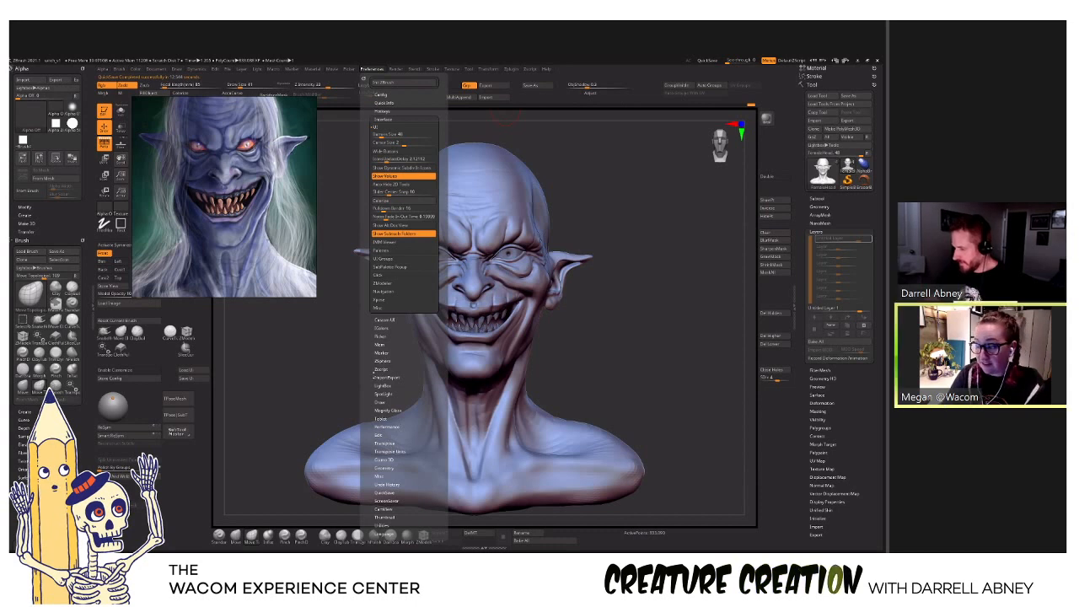
pyautogui.scroll(-5, 383, 404)
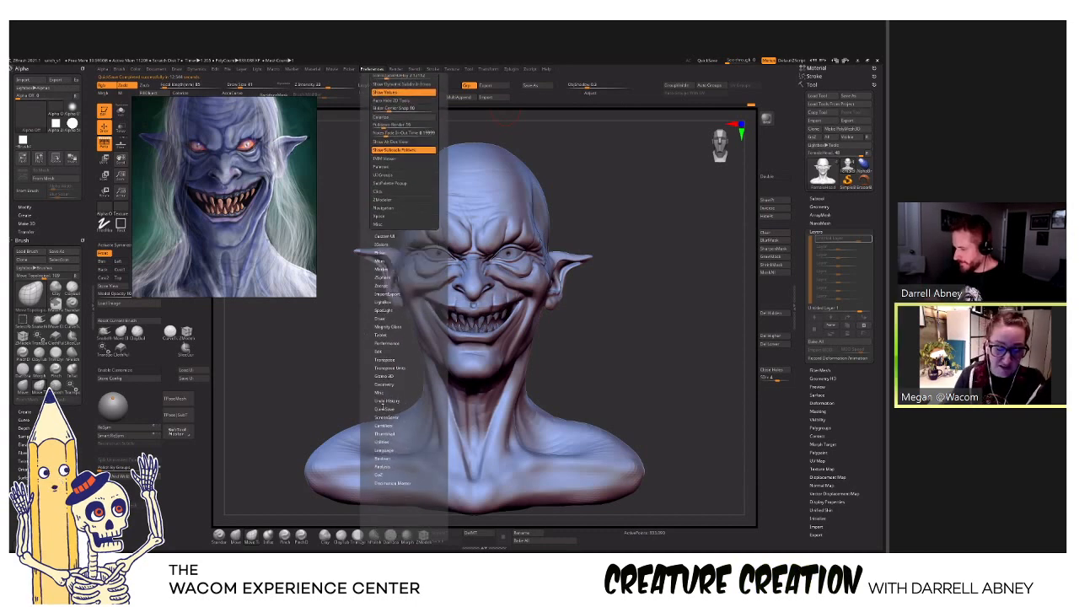
pyautogui.click(382, 407)
pyautogui.click(368, 69)
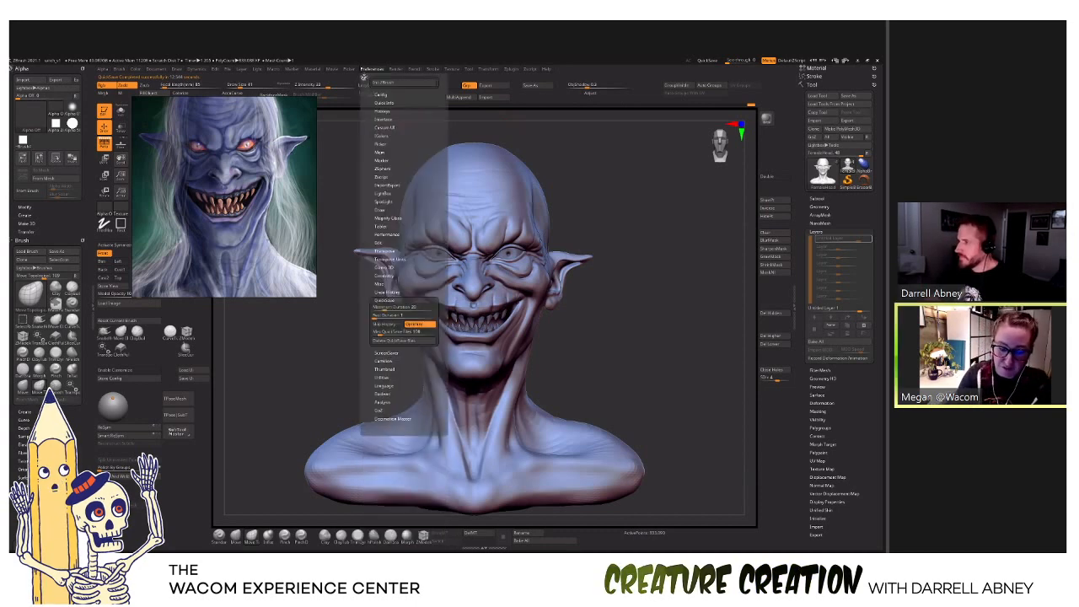
pyautogui.moveTo(363, 77); pyautogui.dragTo(808, 84)
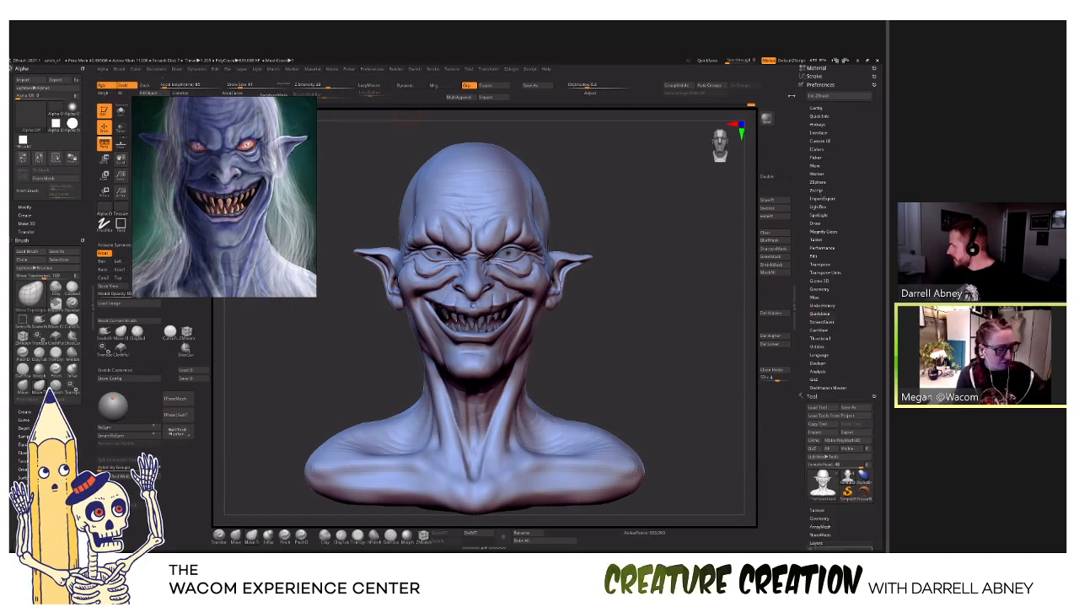
# Collapse the Preferences palette and rescale the painted reference so its whole head and shoulders show.
pyautogui.click(818, 84)
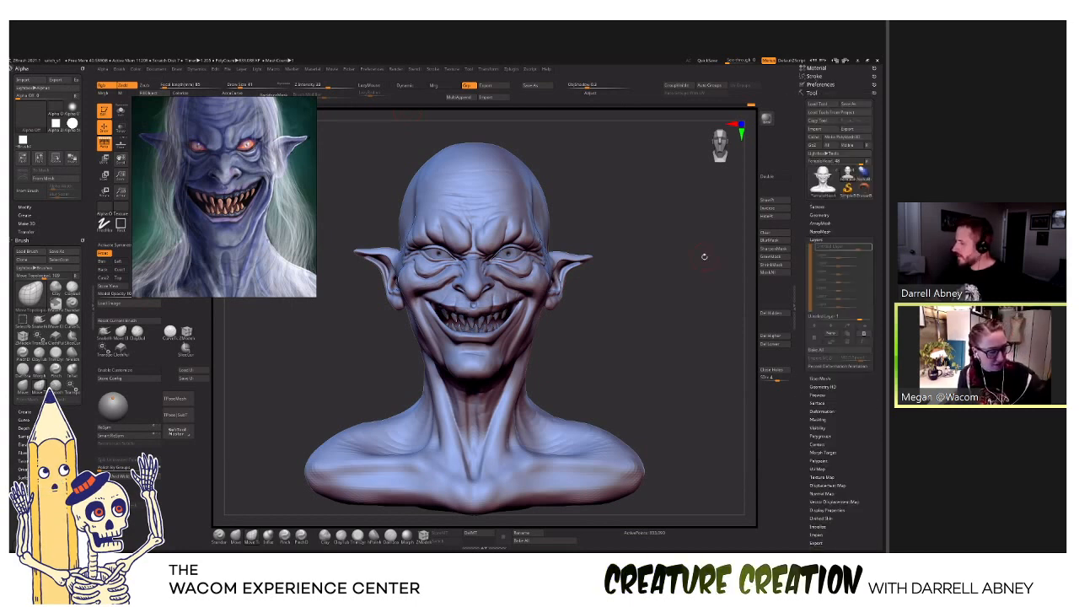
pyautogui.moveTo(601, 322); pyautogui.dragTo(610, 321)
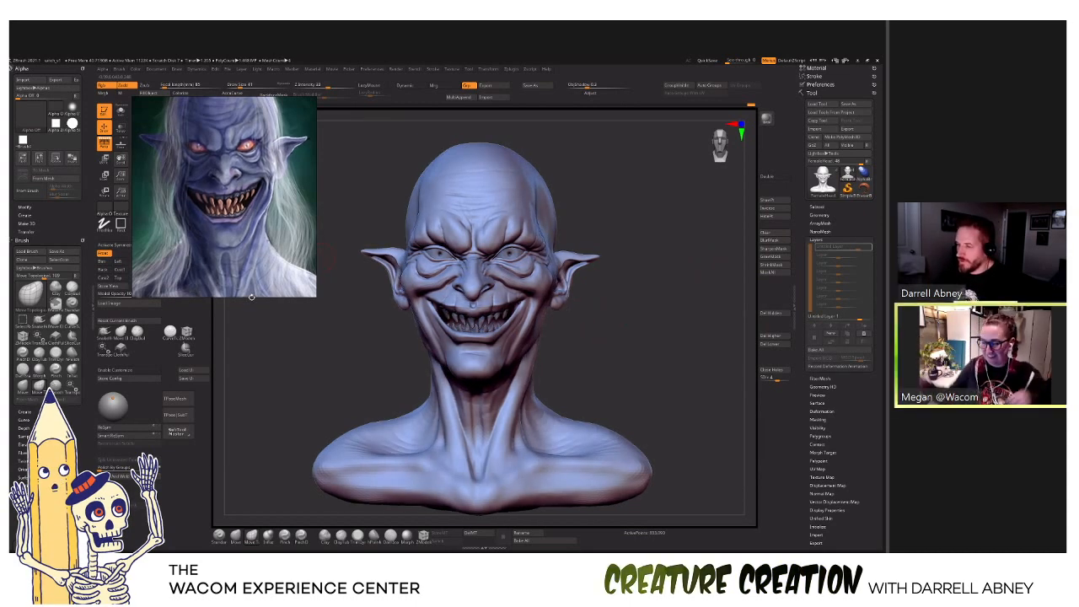
pyautogui.moveTo(250, 298); pyautogui.dragTo(254, 317)
pyautogui.scroll(-2, 244, 202)
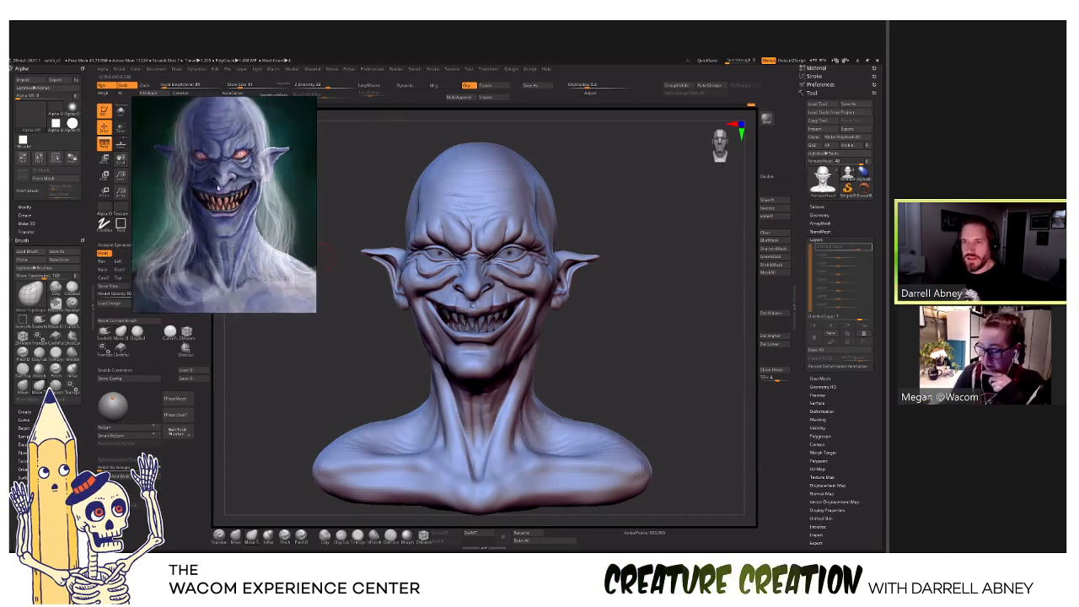
pyautogui.moveTo(227, 187)
pyautogui.mouseDown(button='right')
pyautogui.moveTo(246, 187)
pyautogui.moveTo(235, 187)
pyautogui.mouseUp(button='right')
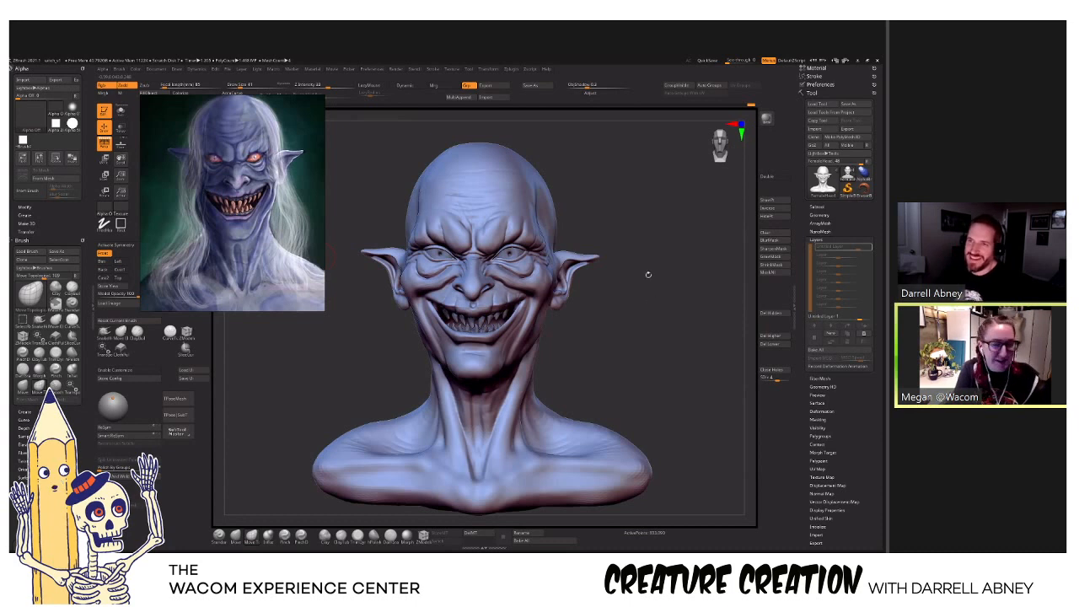
pyautogui.moveTo(648, 274); pyautogui.dragTo(667, 326)
pyautogui.keyDown('alt'); pyautogui.click(522, 248); pyautogui.keyUp('alt')
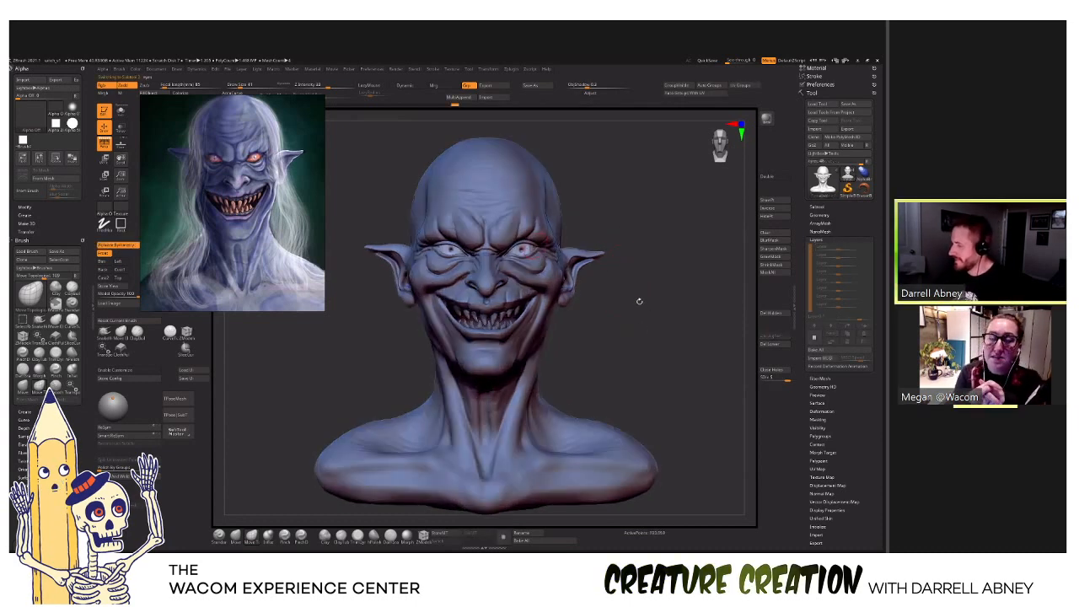
pyautogui.keyDown('alt'); pyautogui.click(536, 208); pyautogui.keyUp('alt')
pyautogui.scroll(-2, 643, 344)
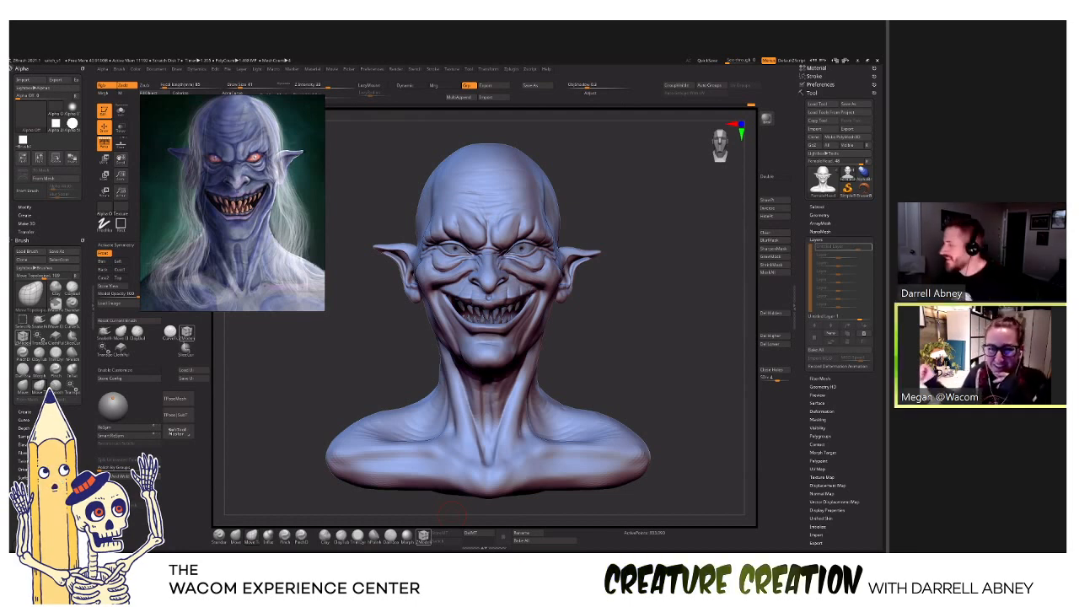
pyautogui.keyDown('alt'); pyautogui.moveTo(672, 319); pyautogui.dragTo(673, 311); pyautogui.keyUp('alt')
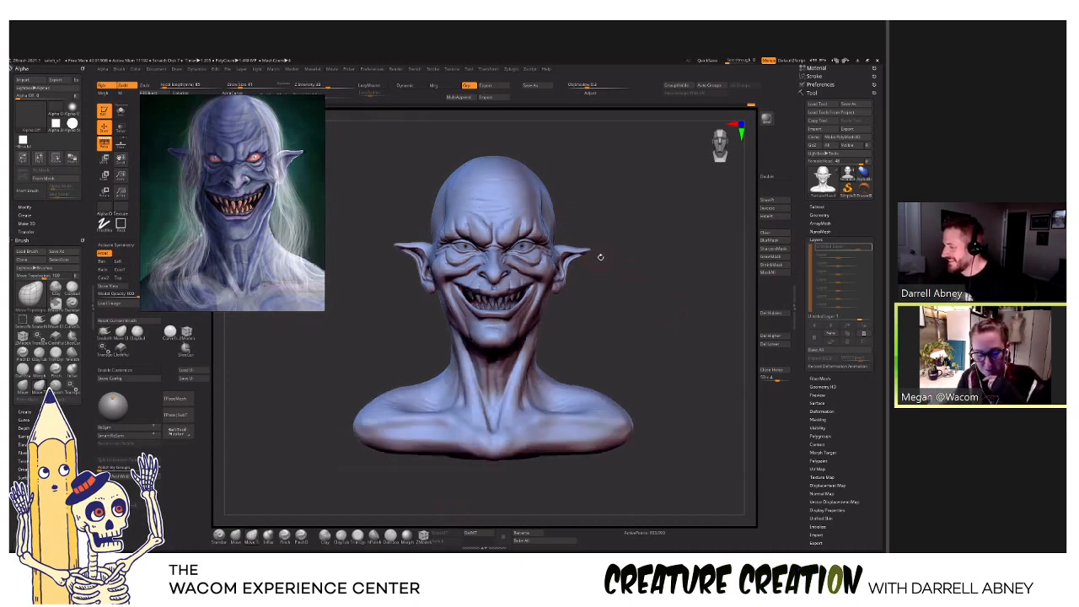
# Isolate the eyes subtool, dock the Color palette in the tray, and colorize the eyes a muted red.
pyautogui.press('x')
pyautogui.hotkey('alt', 's')
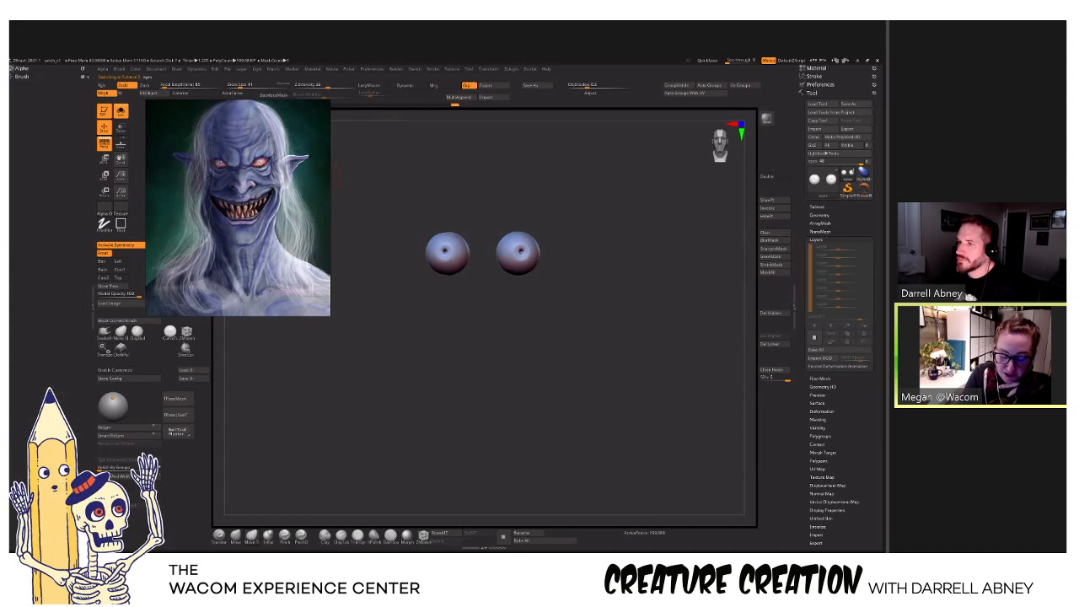
pyautogui.click(134, 70)
pyautogui.moveTo(134, 75); pyautogui.dragTo(46, 111)
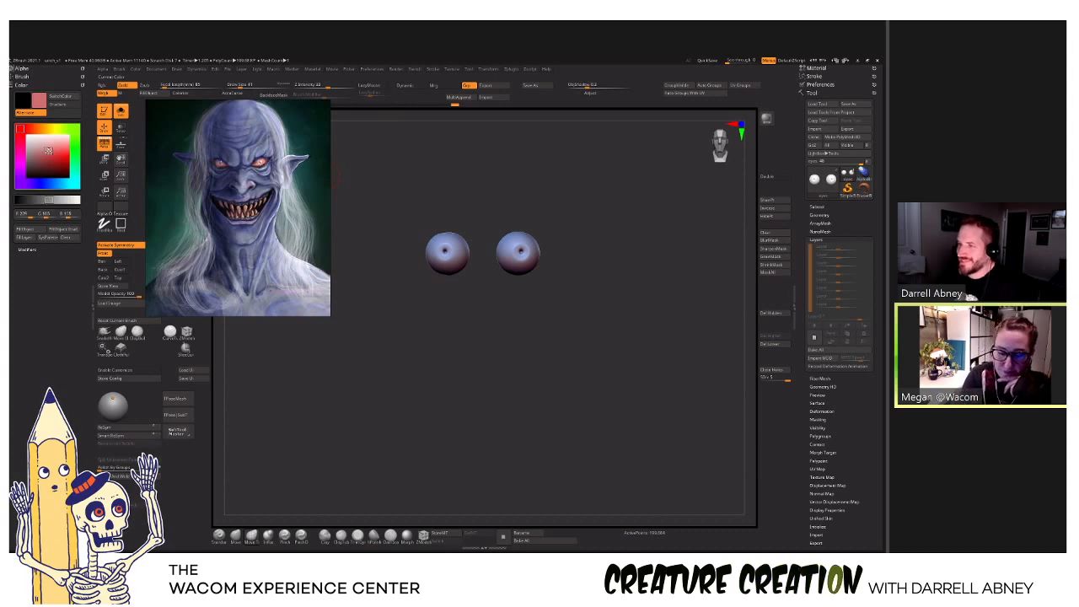
pyautogui.click(49, 151)
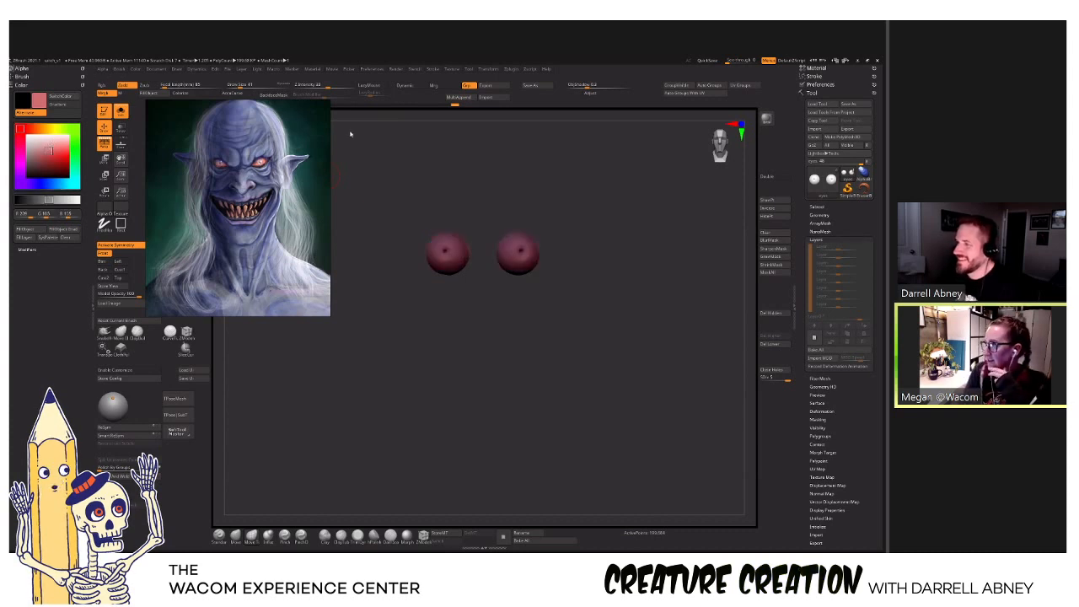
pyautogui.click(154, 96)
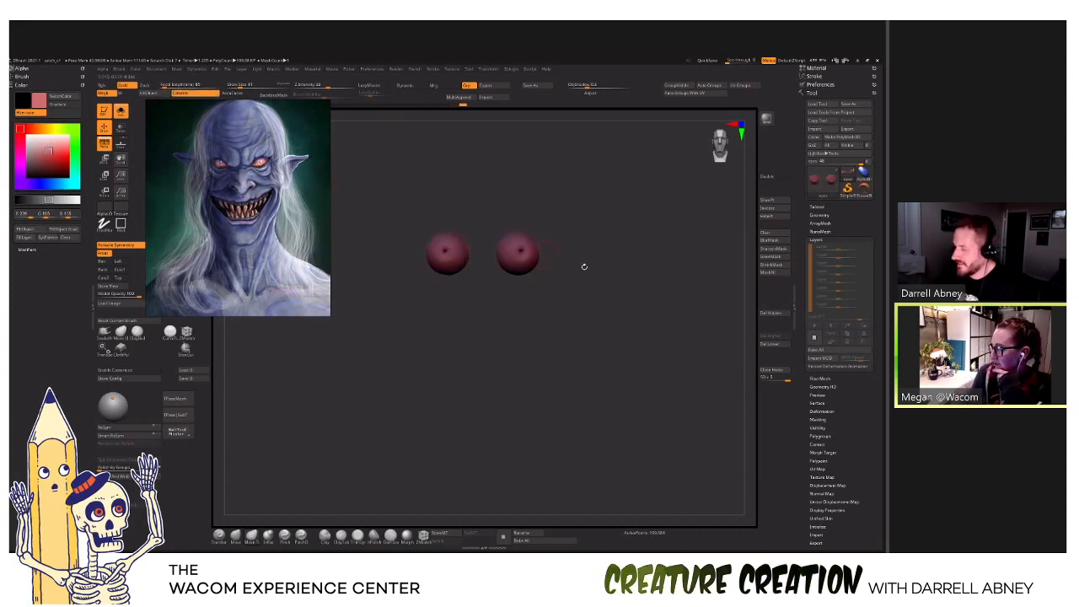
pyautogui.click(582, 265)
# Lighten the red of the isolated eyes, show the full bust again and reset the active color to white.
pyautogui.moveTo(48, 150); pyautogui.dragTo(26, 135)
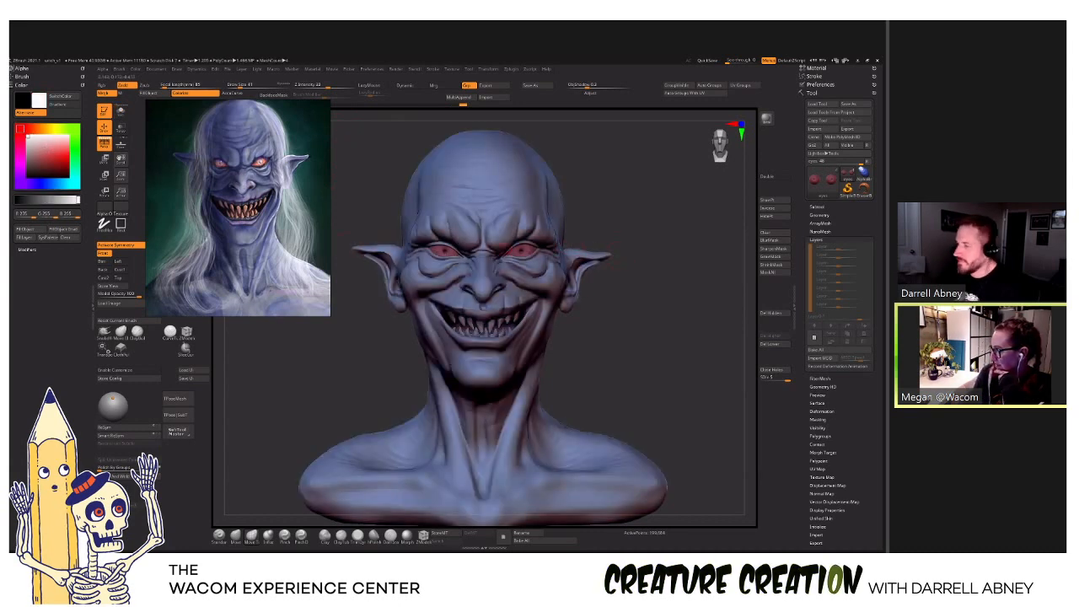
pyautogui.hotkey('alt', 's')
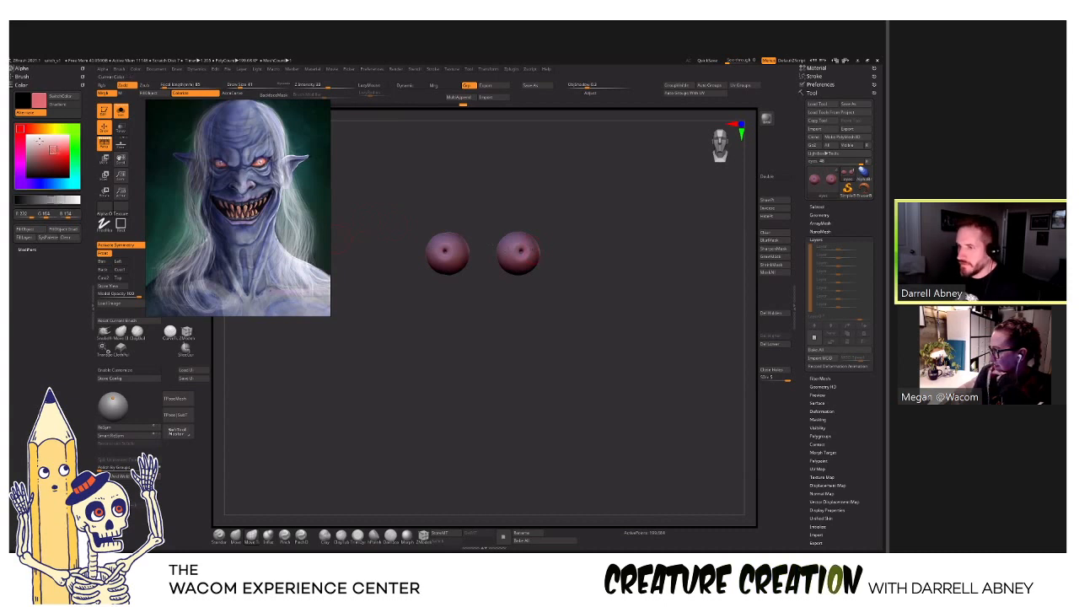
pyautogui.hotkey('alt', 'shift', 's')
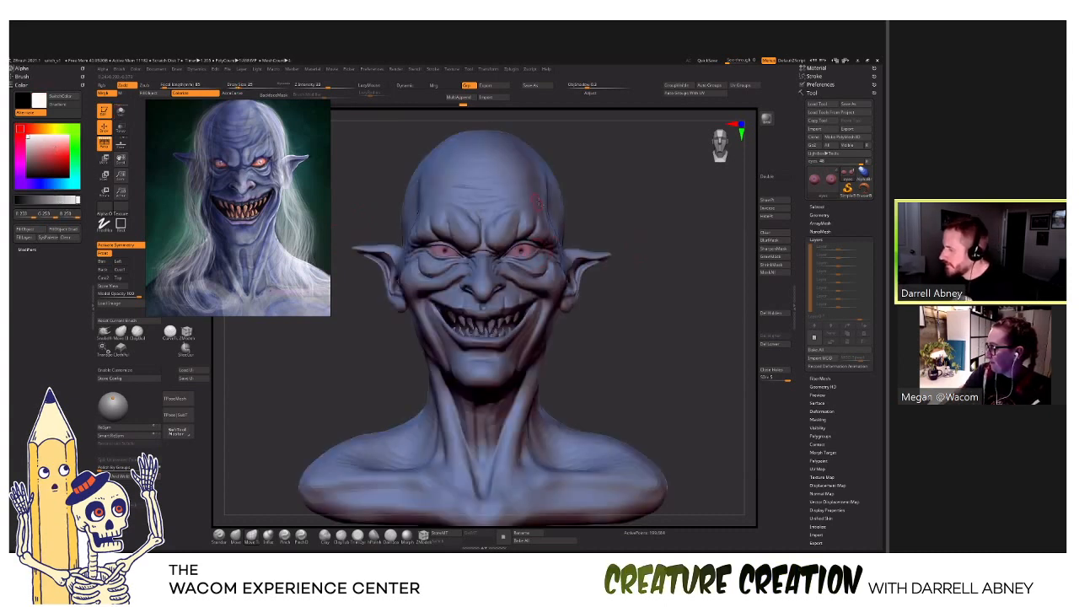
# Select the head subtool, raise it to the highest subdivision level and resume recording on Untitled Layer 1.
pyautogui.keyDown('alt'); pyautogui.click(544, 282); pyautogui.keyUp('alt')
pyautogui.keyDown('alt'); pyautogui.moveTo(636, 352); pyautogui.dragTo(640, 357); pyautogui.keyUp('alt')
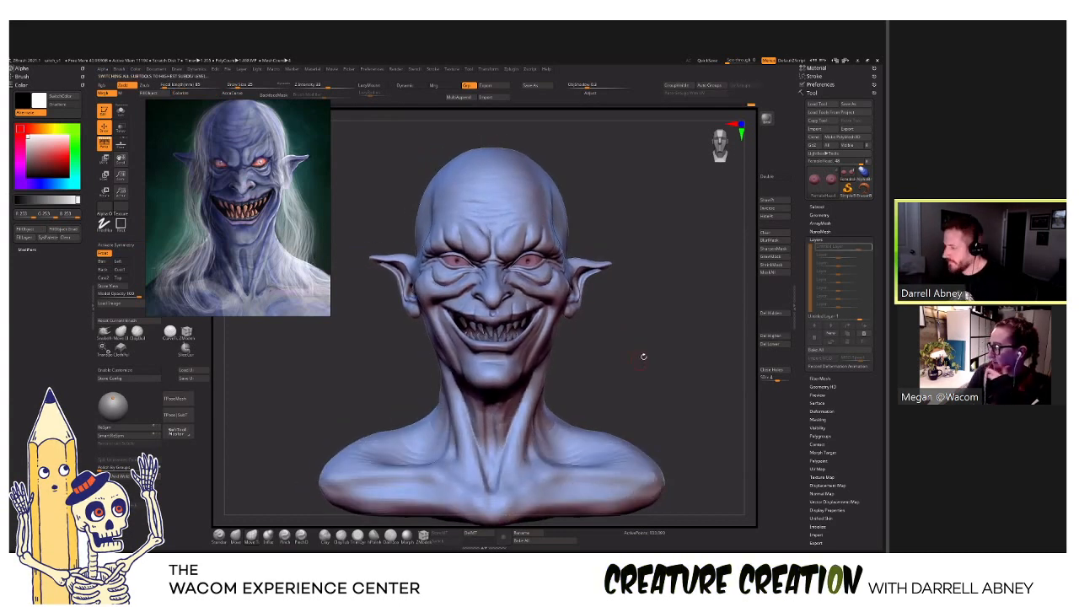
pyautogui.keyDown('alt'); pyautogui.moveTo(633, 353); pyautogui.dragTo(633, 358); pyautogui.keyUp('alt')
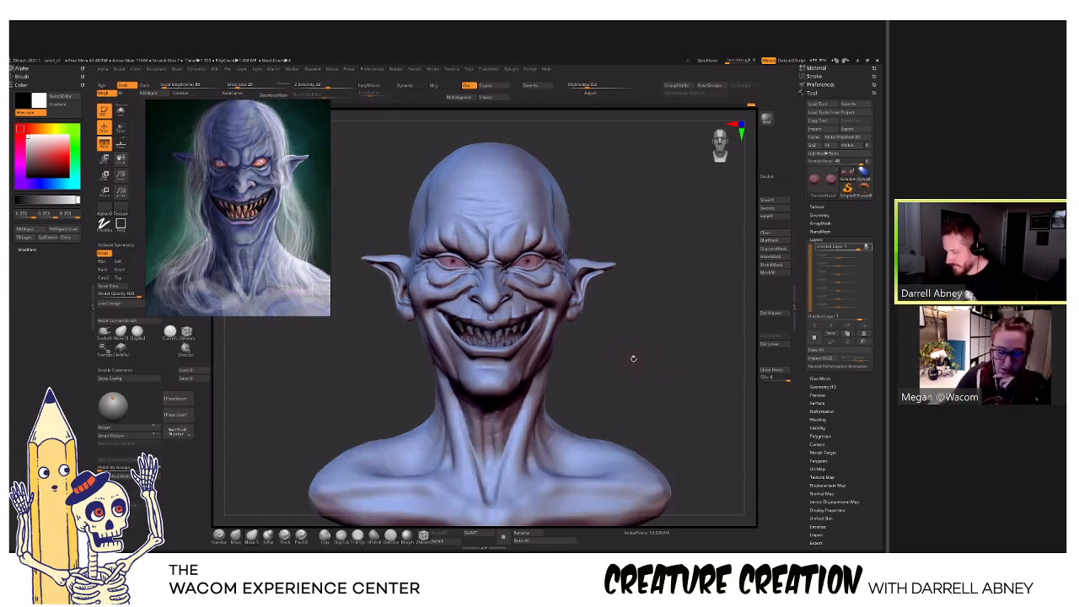
# Choose the Blob brush and raise a small wart on the forehead above the creature's outer brow.
pyautogui.press('b')
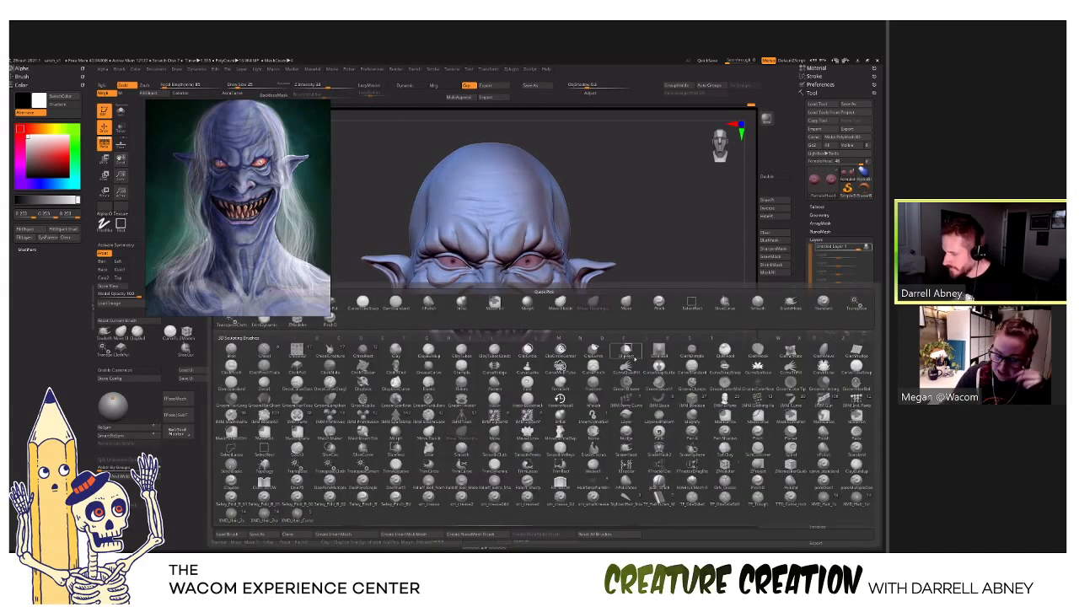
pyautogui.click(233, 351)
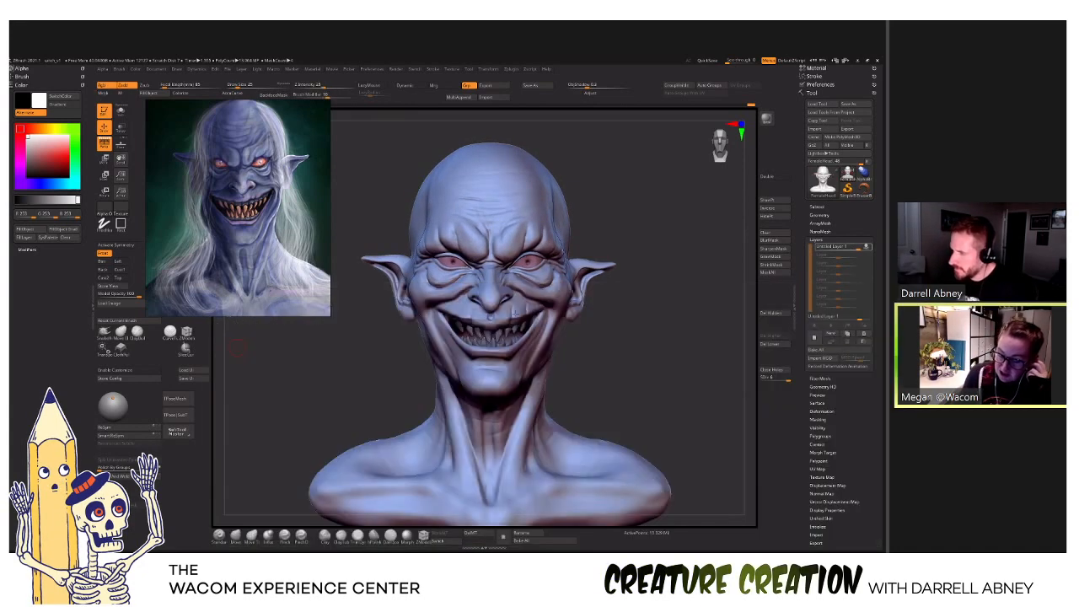
pyautogui.keyDown('alt'); pyautogui.moveTo(689, 327); pyautogui.dragTo(680, 371); pyautogui.keyUp('alt')
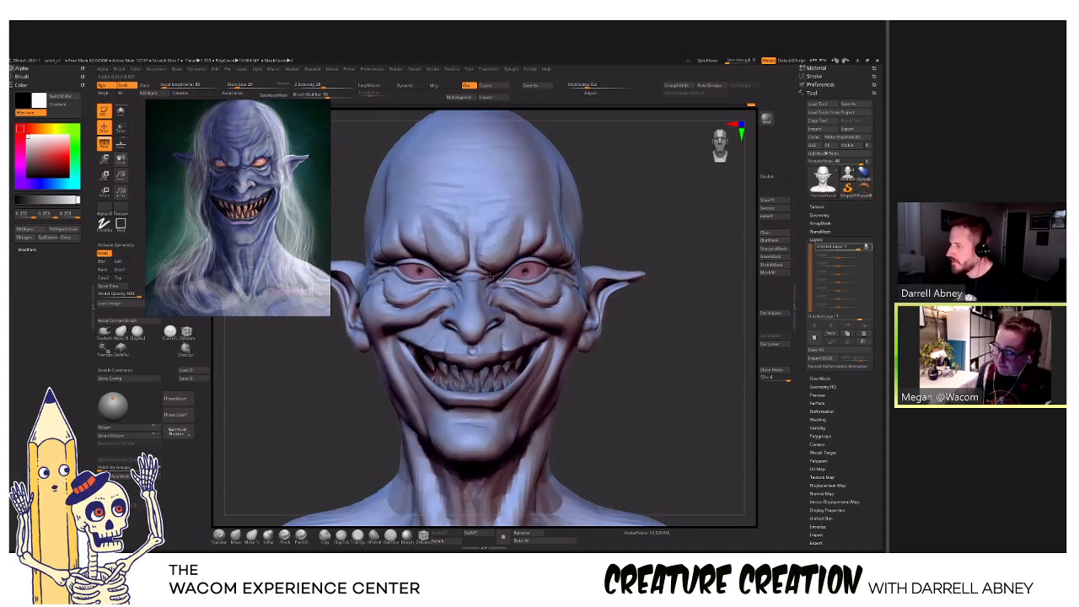
pyautogui.moveTo(483, 230)
pyautogui.keyDown('alt'); pyautogui.mouseDown()
pyautogui.moveTo(574, 217)
pyautogui.moveTo(565, 289)
pyautogui.mouseUp(); pyautogui.keyUp('alt')
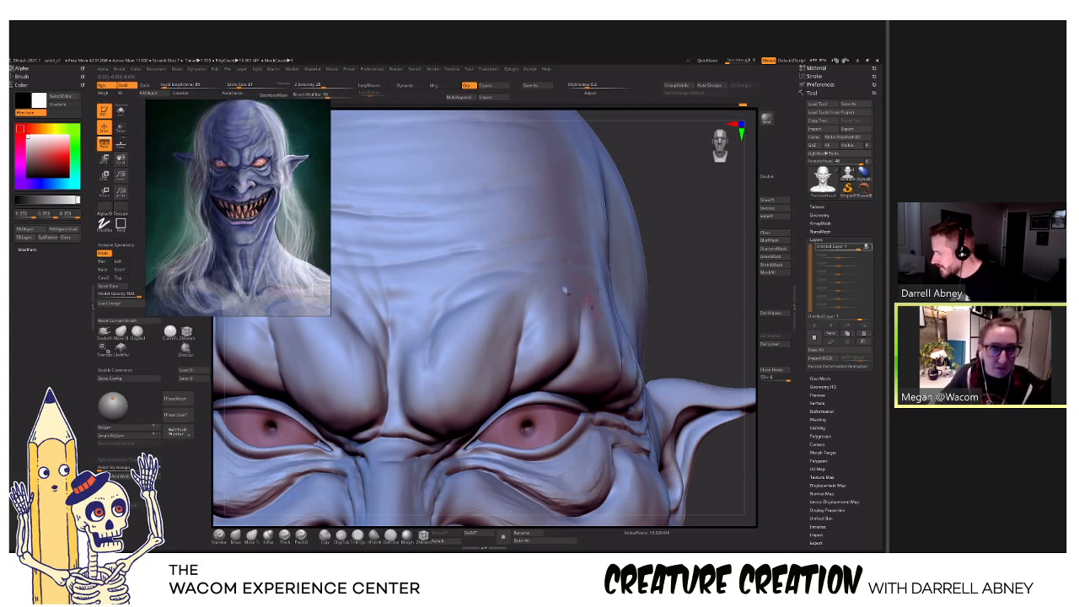
# Step the head down to the lowest subdivision level and back up to the highest.
pyautogui.hotkey('shift', 'd')
pyautogui.hotkey('shift', 'd')
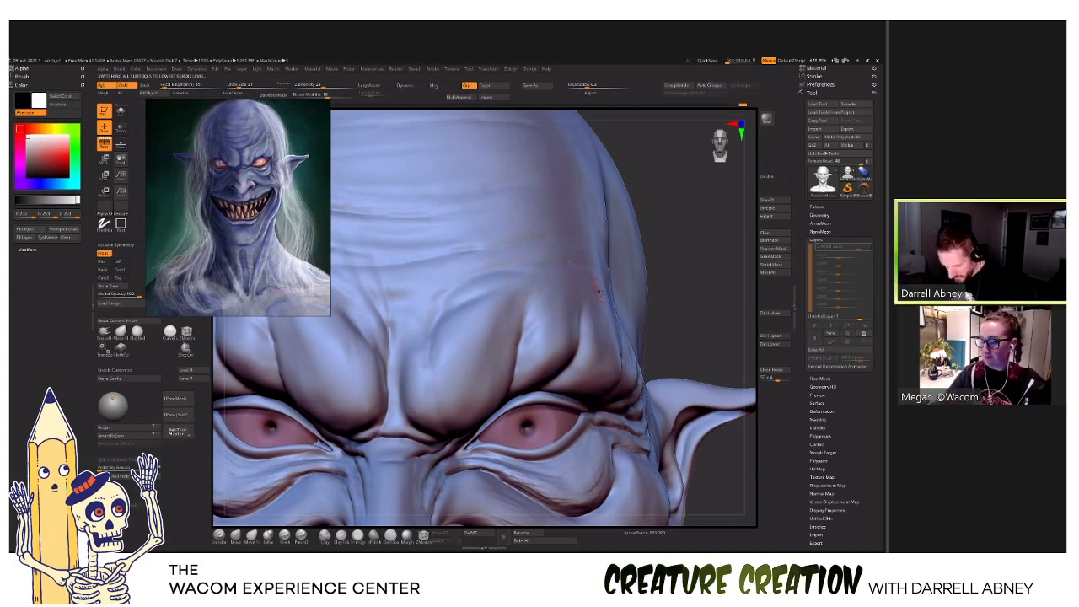
pyautogui.hotkey('shift', 'd')
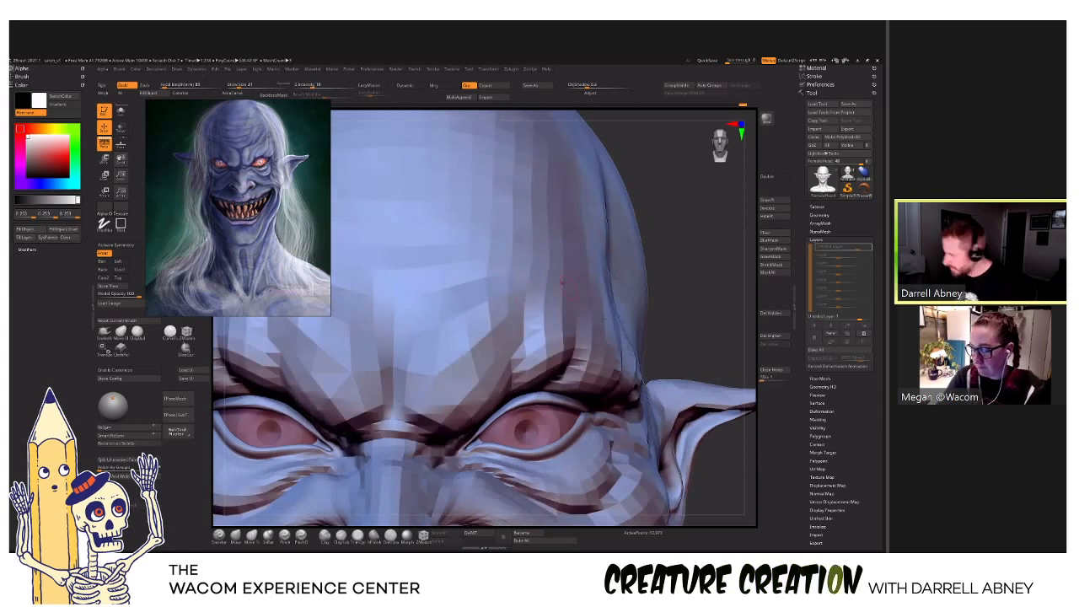
pyautogui.press('d')
pyautogui.press('d')
pyautogui.press('d')
pyautogui.press('d')
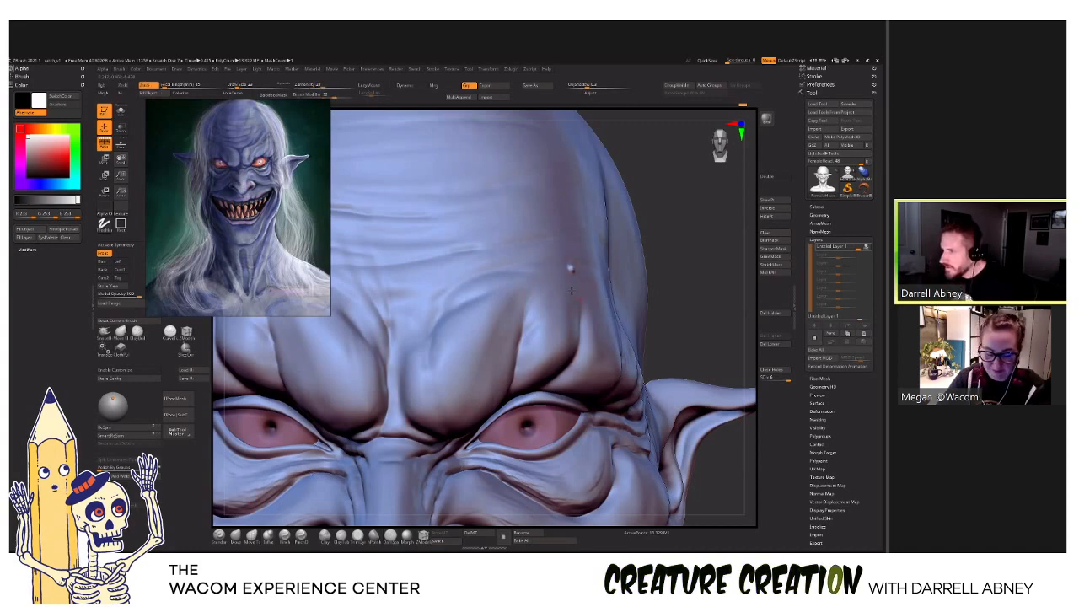
# Sculpt small raised warts on the outer forehead and on the side of the nostril.
pyautogui.moveTo(571, 266); pyautogui.dragTo(577, 260, button='right')
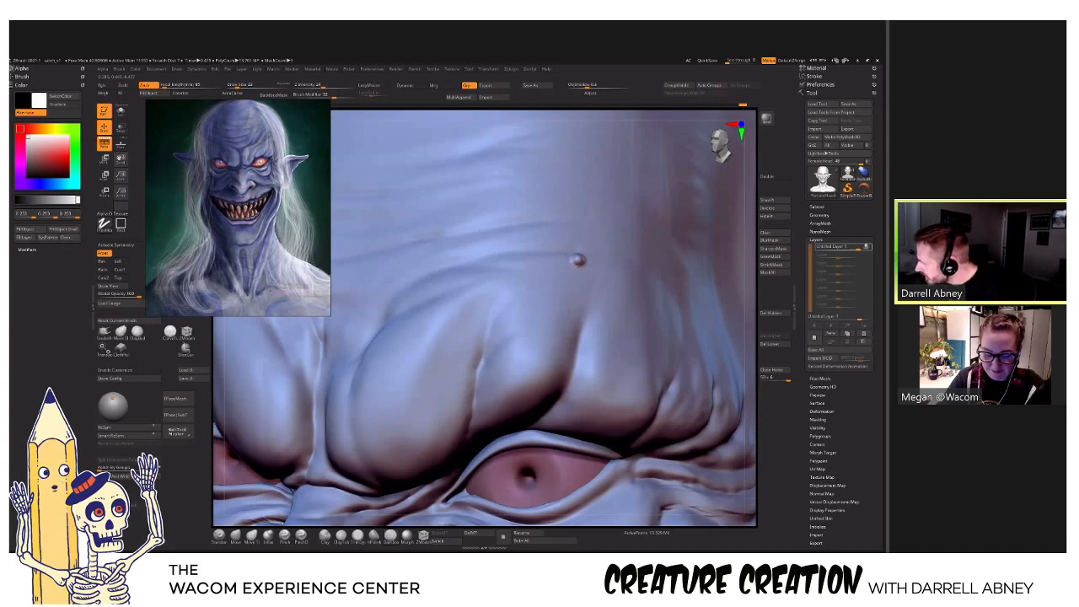
pyautogui.moveTo(579, 257)
pyautogui.mouseDown(button='right')
pyautogui.moveTo(585, 221)
pyautogui.moveTo(584, 271)
pyautogui.moveTo(488, 384)
pyautogui.moveTo(487, 327)
pyautogui.mouseUp(button='right')
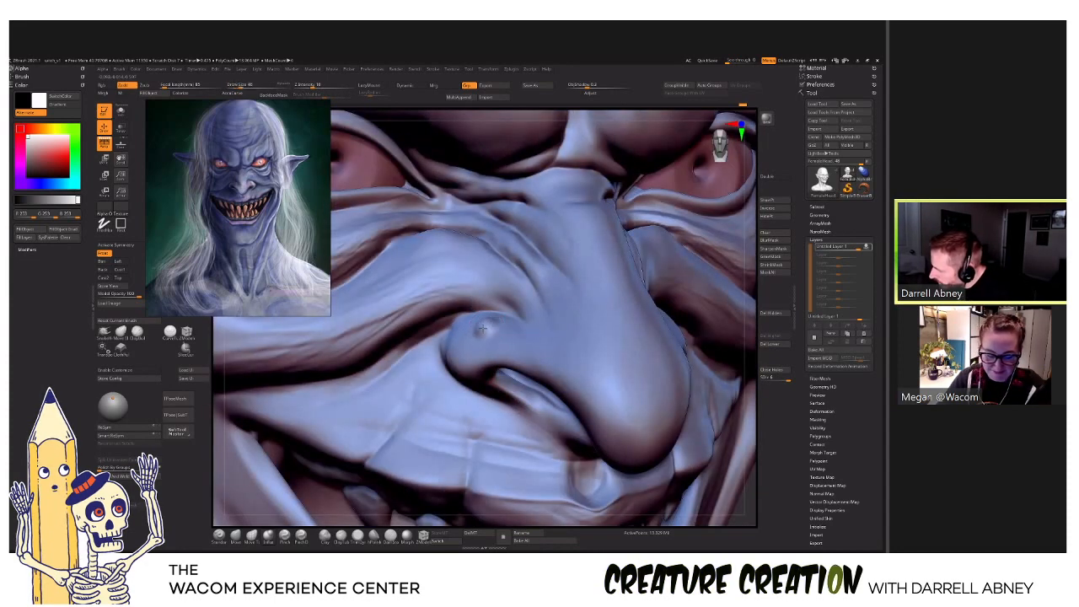
pyautogui.moveTo(495, 338)
pyautogui.mouseDown(button='right')
pyautogui.moveTo(500, 320)
pyautogui.moveTo(475, 330)
pyautogui.moveTo(492, 328)
pyautogui.moveTo(477, 304)
pyautogui.moveTo(502, 334)
pyautogui.moveTo(544, 348)
pyautogui.mouseUp(button='right')
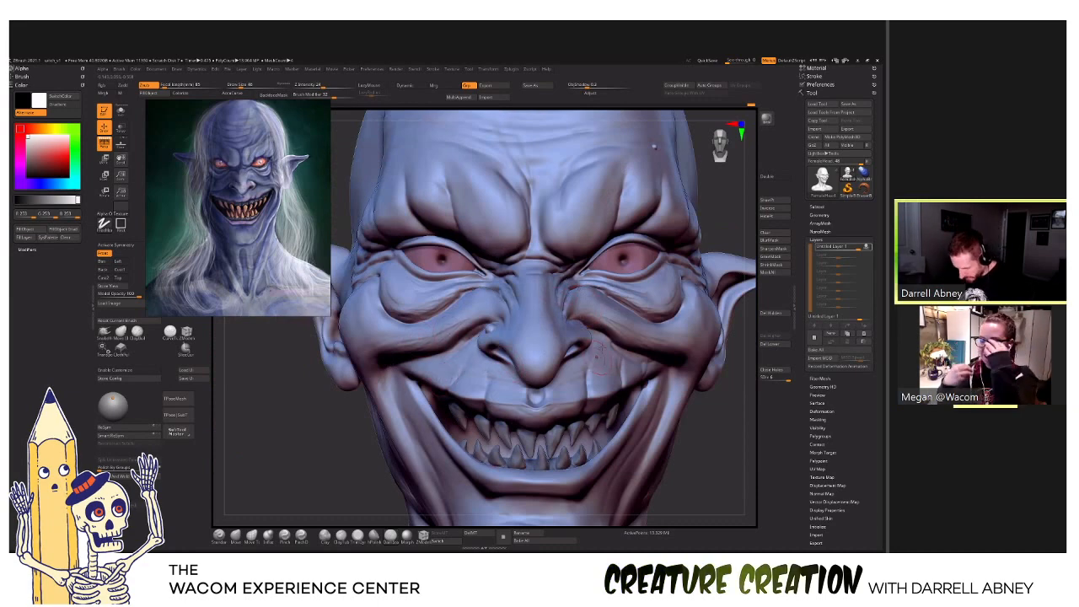
# Raise a larger round wart on one side of the creature's chin.
pyautogui.moveTo(601, 349)
pyautogui.keyDown('ctrl'); pyautogui.mouseDown(button='right')
pyautogui.moveTo(619, 354)
pyautogui.moveTo(608, 384)
pyautogui.moveTo(573, 337)
pyautogui.mouseUp(button='right'); pyautogui.keyUp('ctrl')
pyautogui.keyDown('alt'); pyautogui.moveTo(582, 422); pyautogui.dragTo(624, 220, button='right'); pyautogui.keyUp('alt')
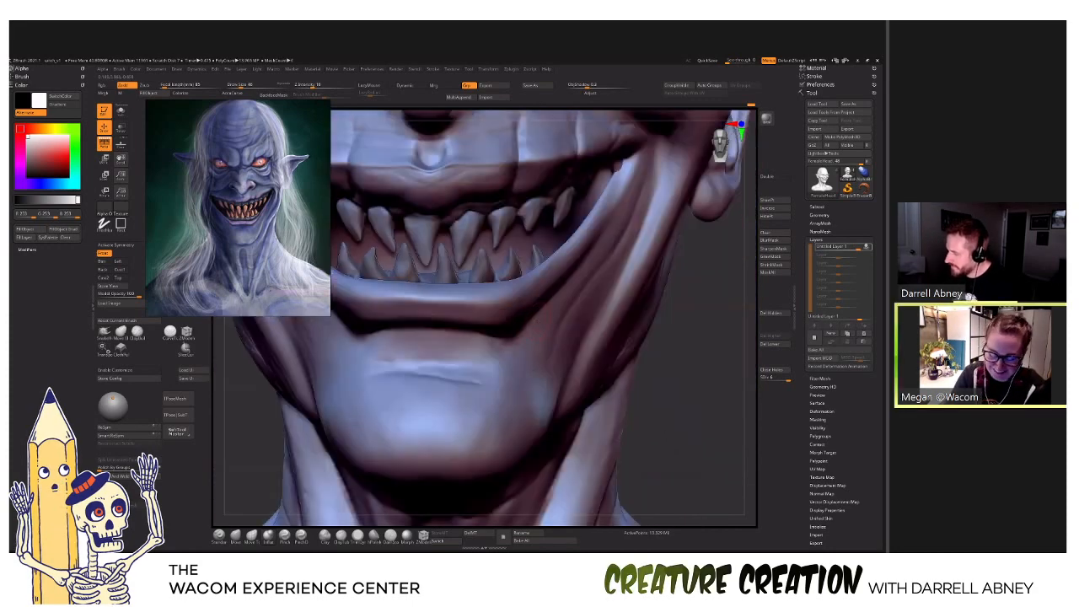
pyautogui.moveTo(708, 307); pyautogui.dragTo(636, 295, button='right')
pyautogui.moveTo(482, 419); pyautogui.dragTo(485, 420)
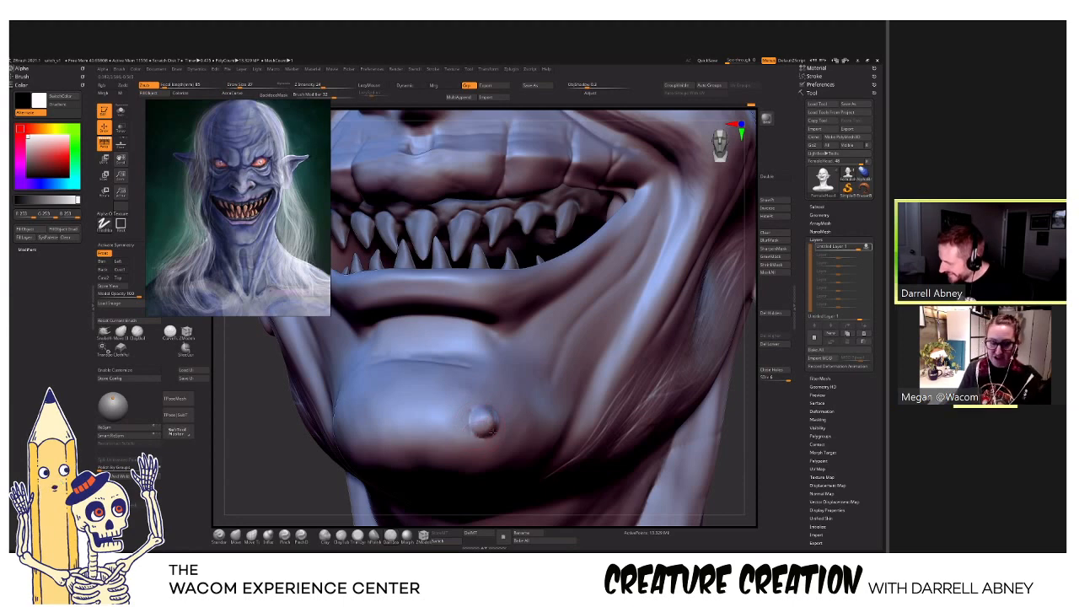
# Work the horizontal skin crease between the lower lip and the chin, checking it from several angles.
pyautogui.moveTo(492, 433)
pyautogui.mouseDown(button='right')
pyautogui.moveTo(447, 422)
pyautogui.moveTo(522, 379)
pyautogui.mouseUp(button='right')
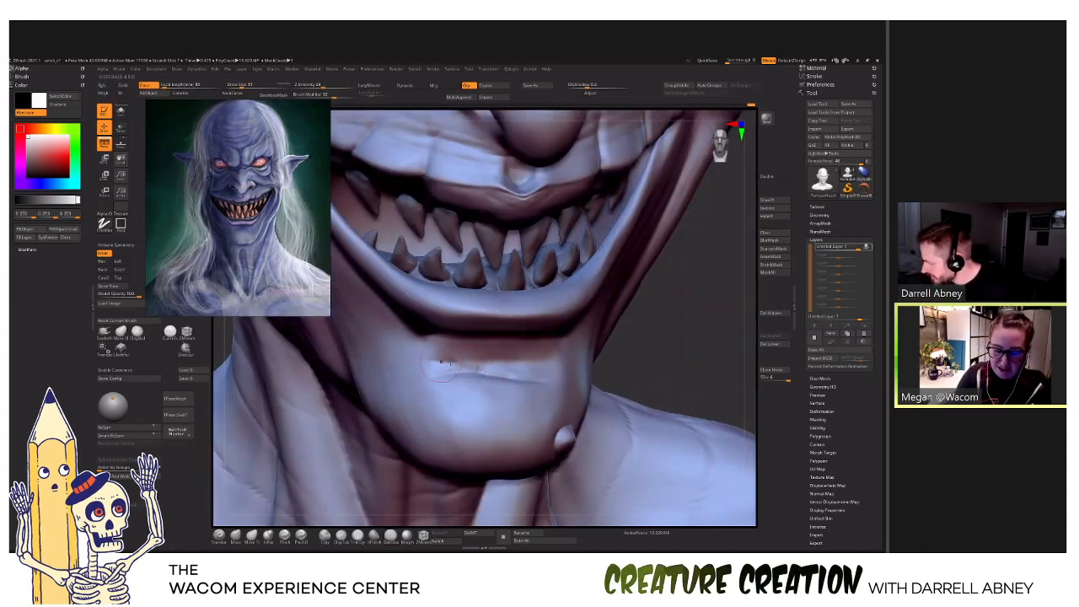
pyautogui.moveTo(505, 362); pyautogui.dragTo(555, 362, button='right')
pyautogui.moveTo(444, 360); pyautogui.dragTo(423, 367, button='right')
pyautogui.moveTo(520, 381)
pyautogui.mouseDown(button='right')
pyautogui.moveTo(639, 333)
pyautogui.moveTo(627, 343)
pyautogui.moveTo(676, 397)
pyautogui.moveTo(641, 279)
pyautogui.mouseUp(button='right')
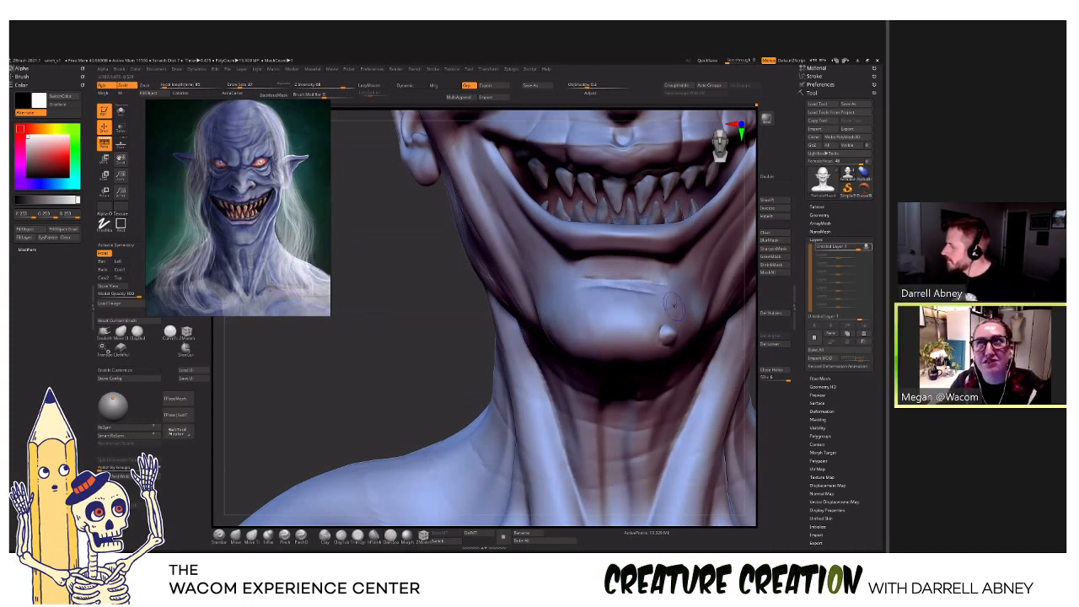
pyautogui.moveTo(581, 303); pyautogui.dragTo(594, 278, button='right')
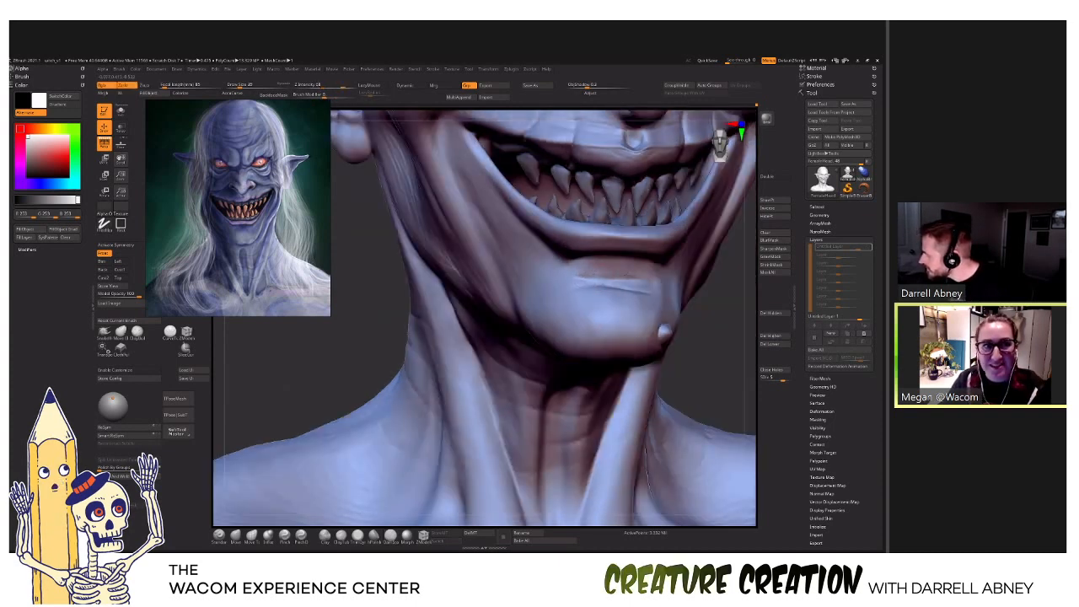
# Return the head to its highest subdivision level and smooth the skin crease beneath the lower lip.
pyautogui.hotkey('shift', 'd')
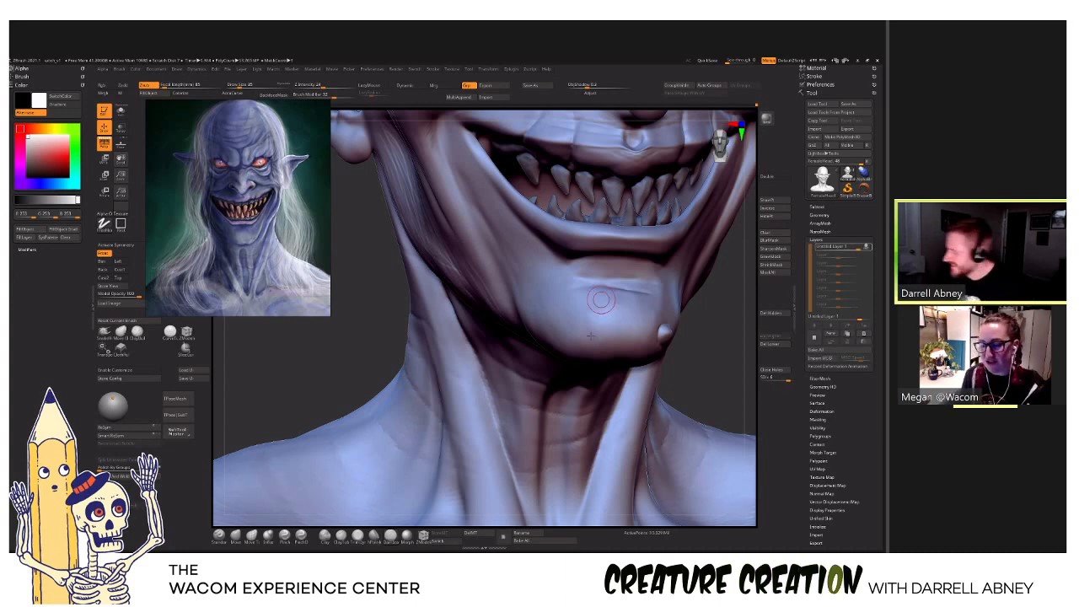
pyautogui.keyDown('alt'); pyautogui.moveTo(601, 300); pyautogui.dragTo(601, 330, button='right'); pyautogui.keyUp('alt')
pyautogui.press('d')
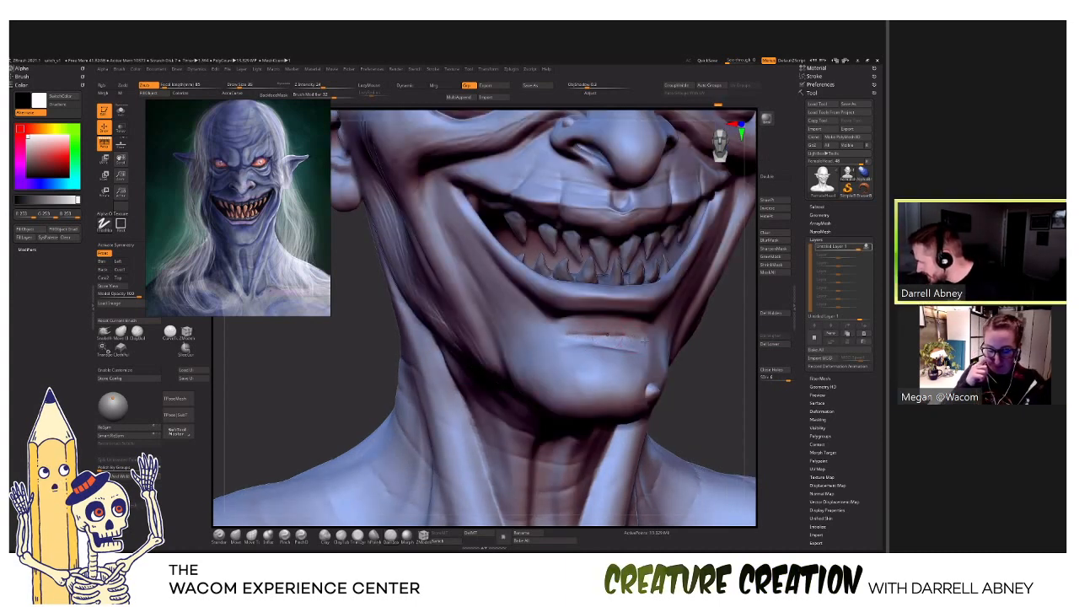
pyautogui.keyDown('shift'); pyautogui.moveTo(605, 337); pyautogui.dragTo(602, 343); pyautogui.keyUp('shift')
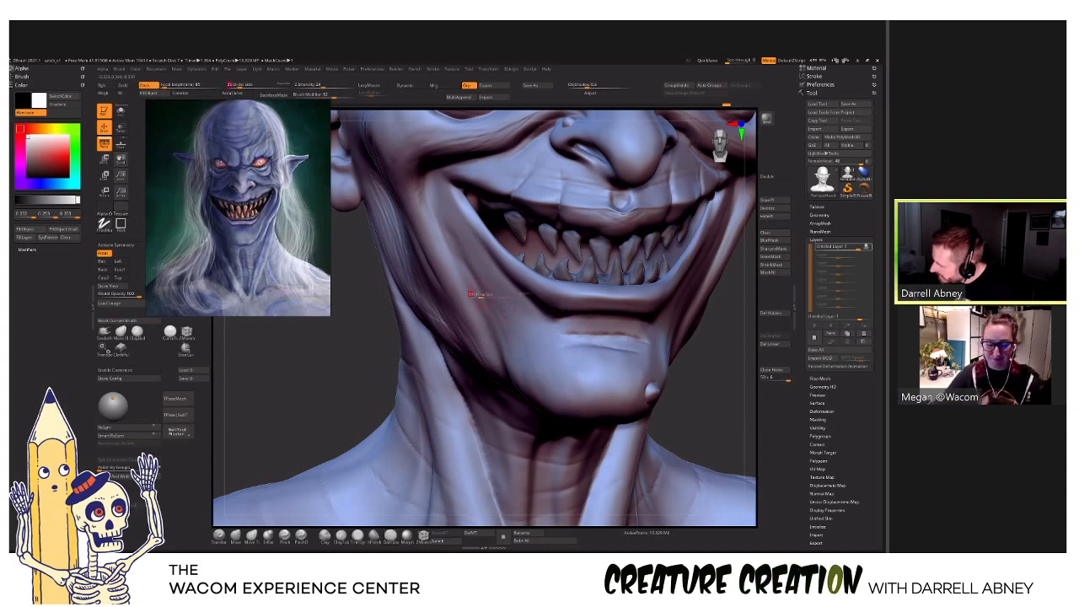
pyautogui.moveTo(477, 283); pyautogui.dragTo(465, 262, button='right')
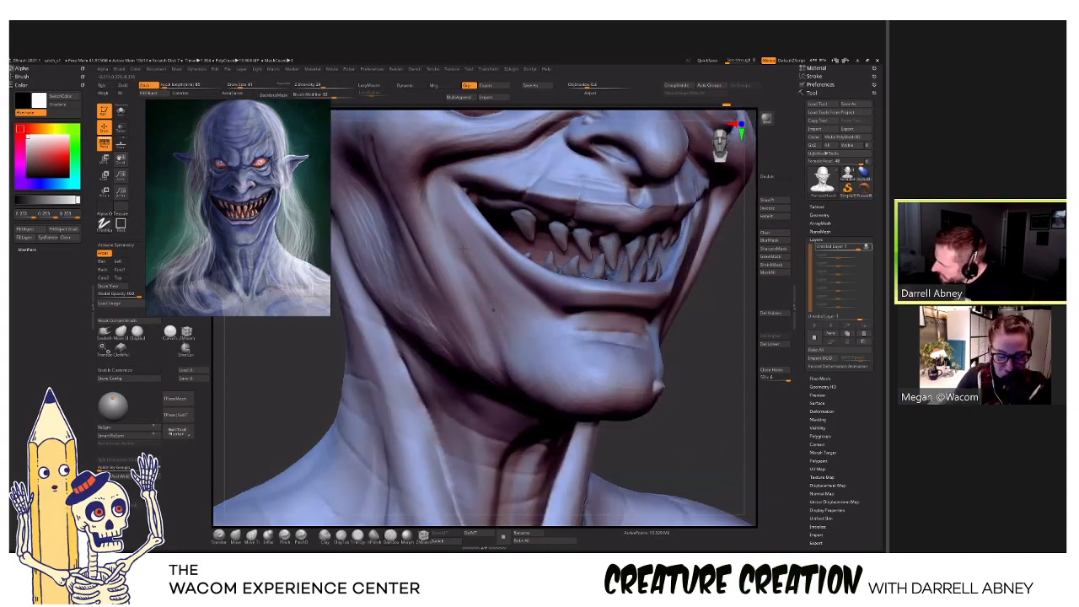
# Examine the jawline, cheeks, neck and chin wart from both sides and from below, also at lower subdivision levels.
pyautogui.press('b')
pyautogui.press('d')
pyautogui.press('s')
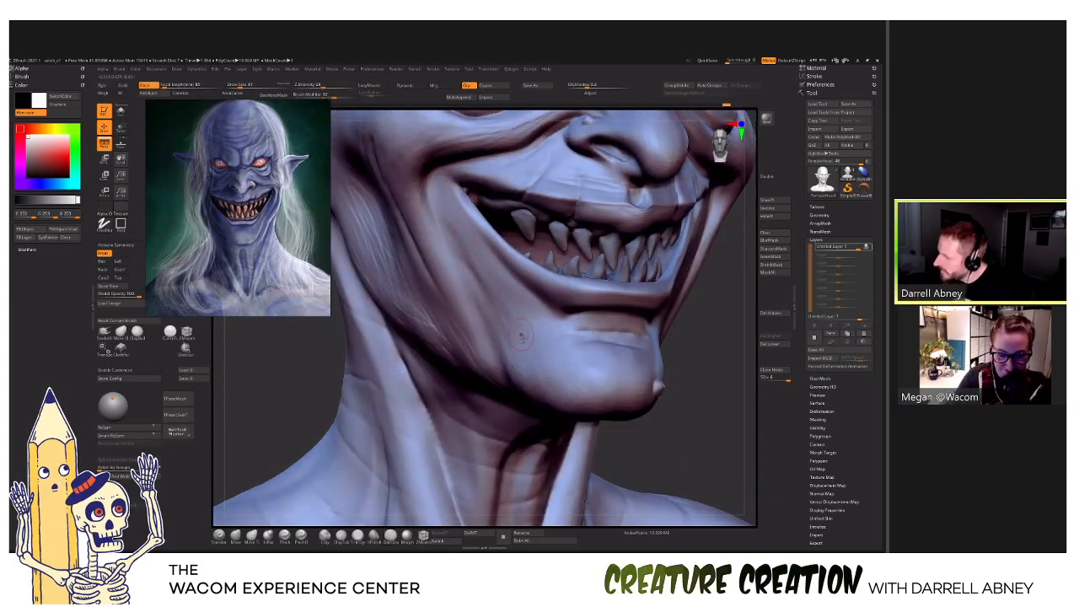
pyautogui.moveTo(509, 344)
pyautogui.keyDown('ctrl'); pyautogui.mouseDown(button='right')
pyautogui.moveTo(504, 316)
pyautogui.moveTo(450, 301)
pyautogui.moveTo(503, 307)
pyautogui.mouseUp(button='right'); pyautogui.keyUp('ctrl')
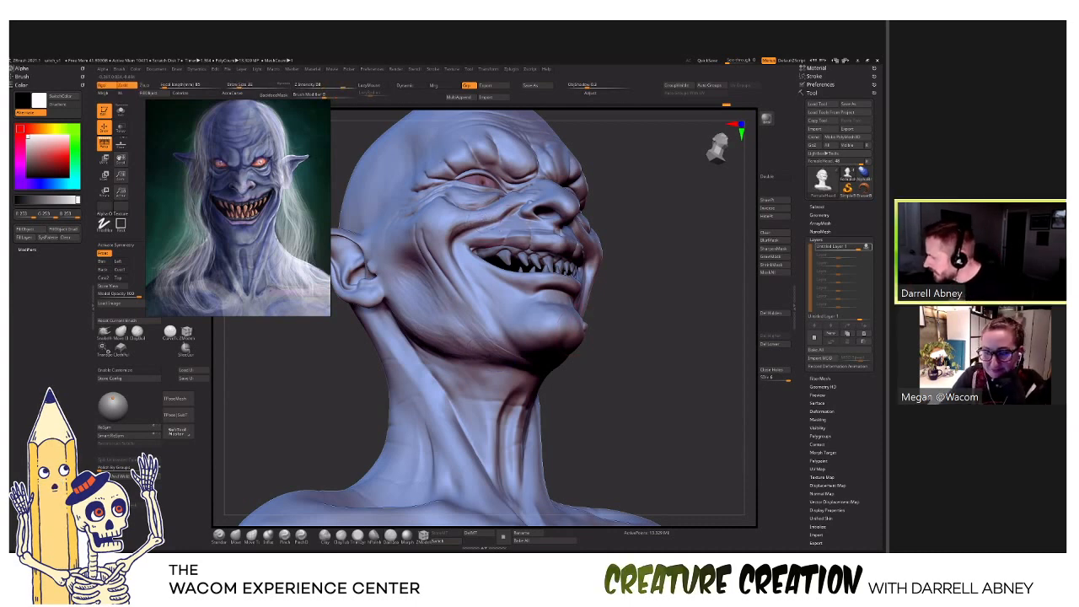
pyautogui.moveTo(495, 210); pyautogui.dragTo(582, 207, button='right')
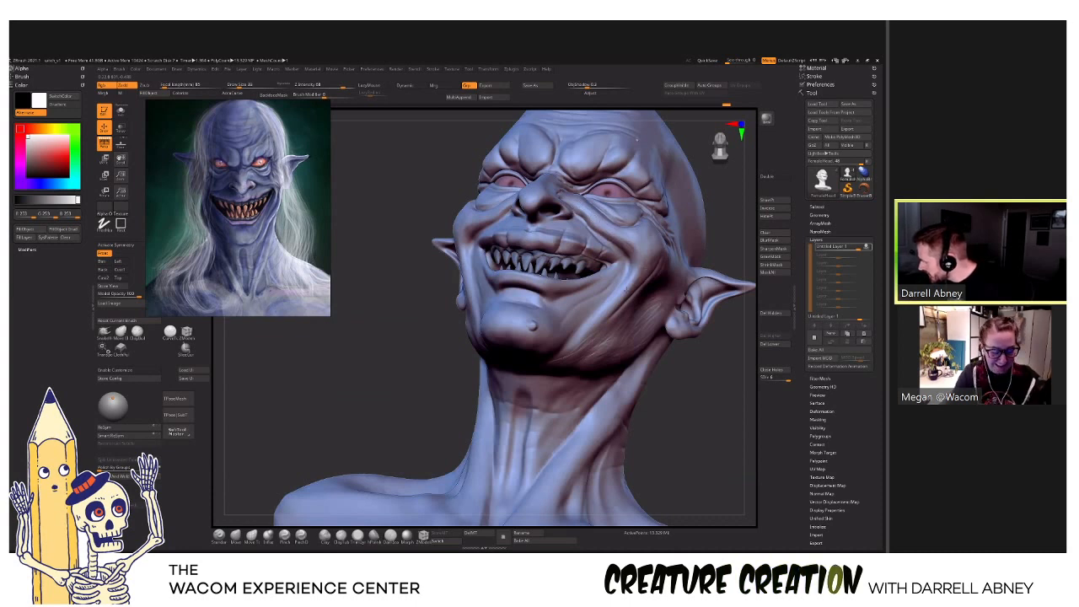
pyautogui.moveTo(609, 344); pyautogui.dragTo(646, 341, button='right')
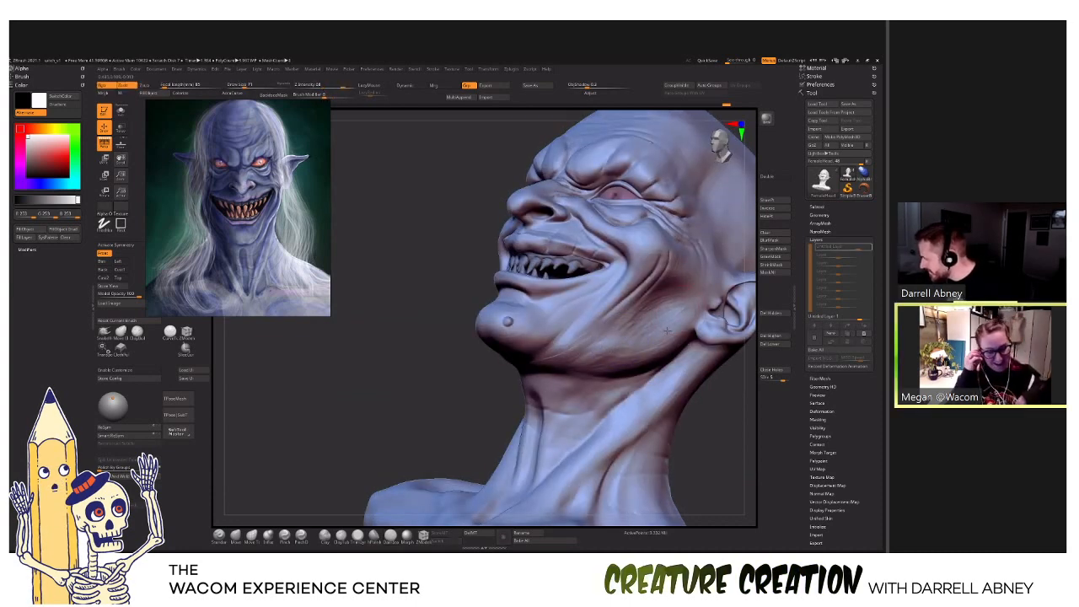
pyautogui.moveTo(678, 312); pyautogui.dragTo(494, 359, button='right')
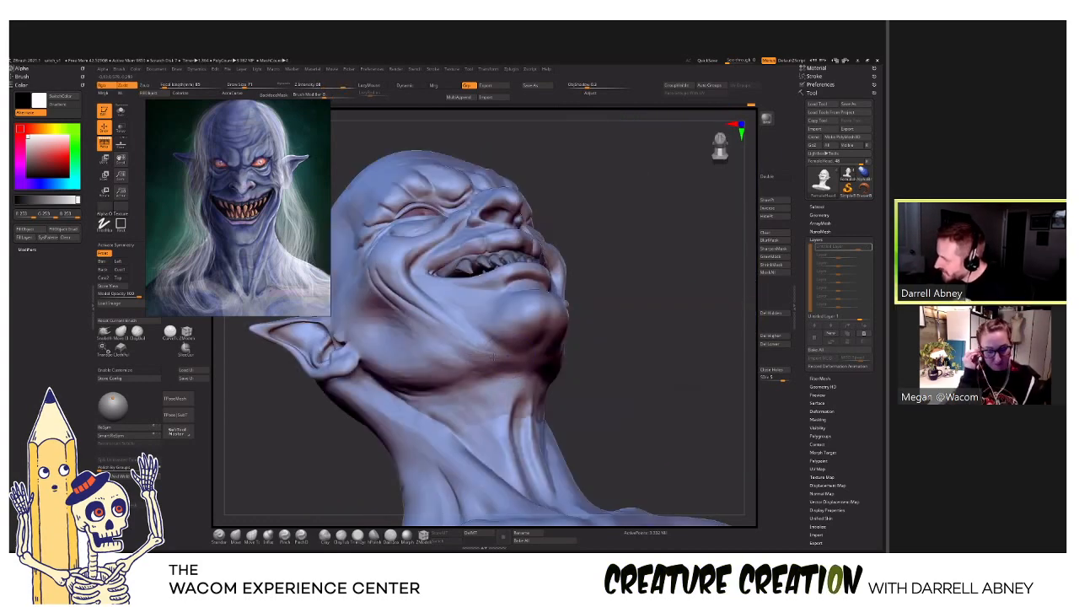
pyautogui.moveTo(420, 344); pyautogui.dragTo(451, 352, button='right')
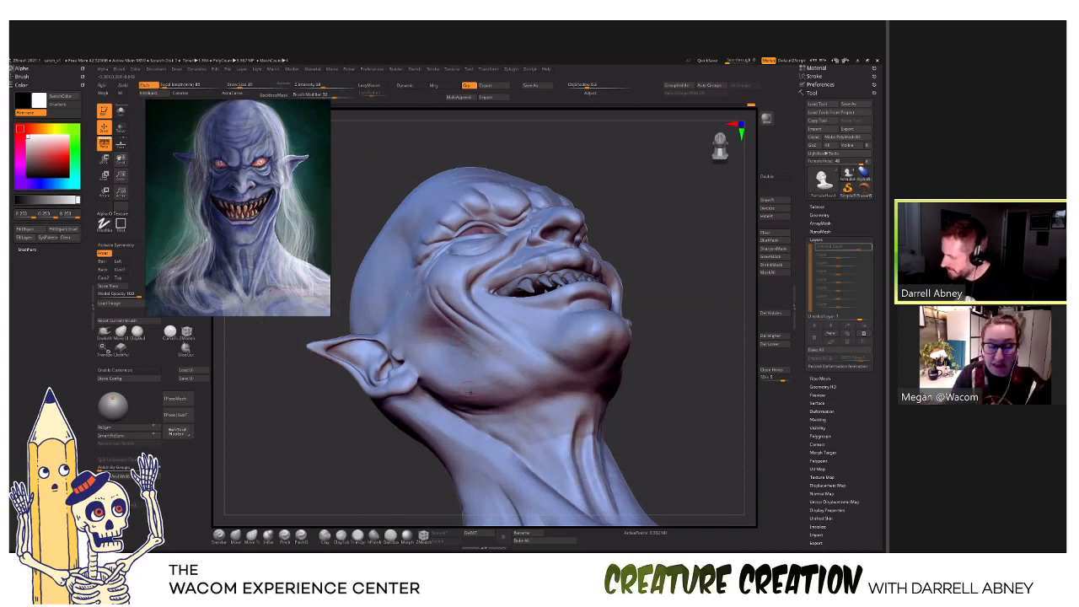
pyautogui.moveTo(439, 374); pyautogui.dragTo(489, 397, button='right')
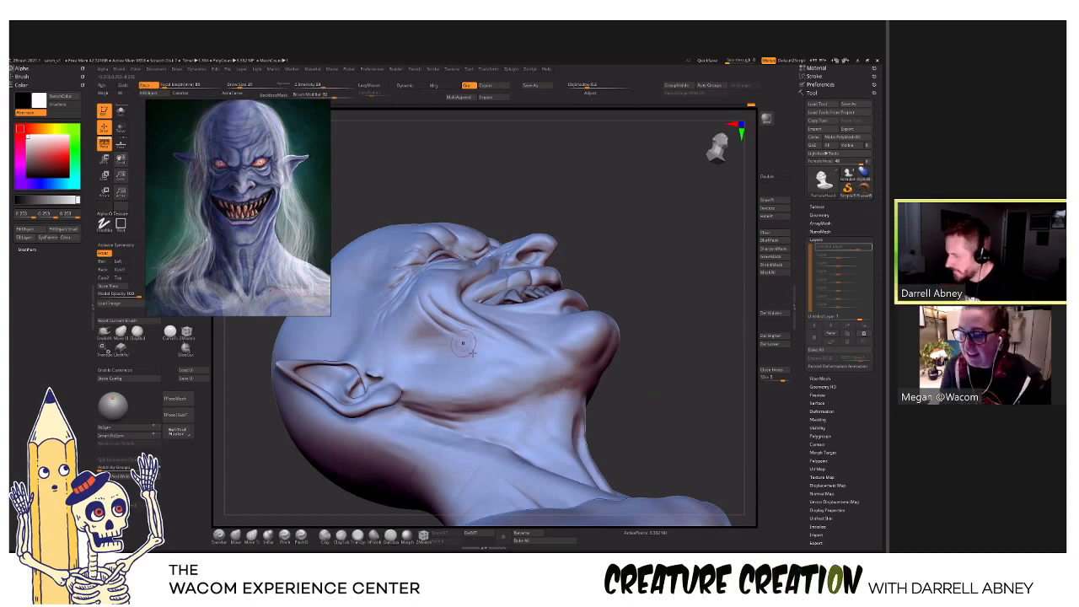
pyautogui.moveTo(463, 343); pyautogui.dragTo(458, 317, button='right')
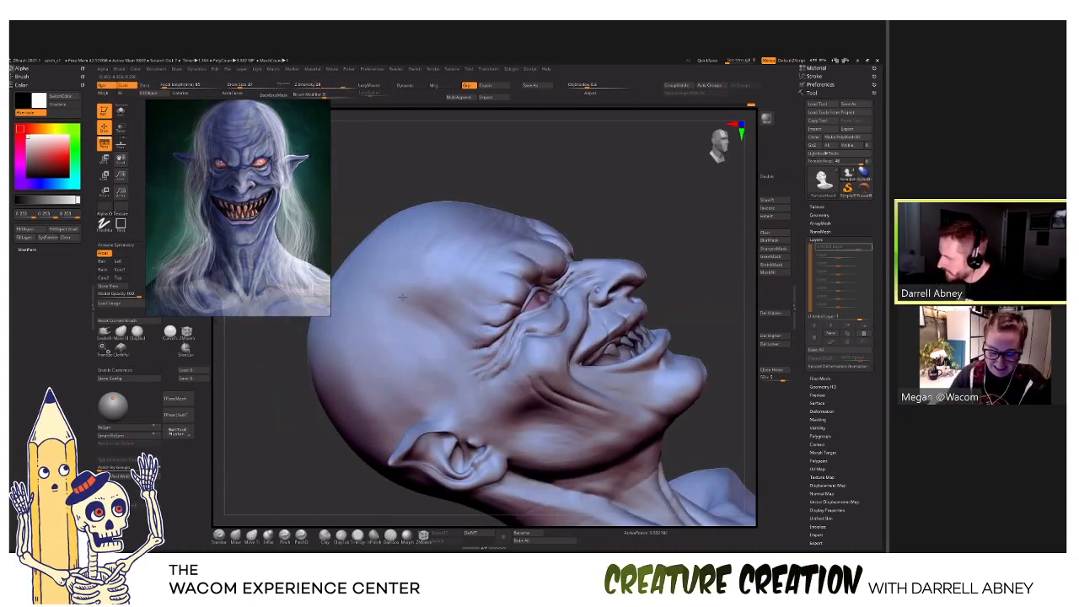
pyautogui.moveTo(391, 397)
pyautogui.mouseDown(button='right')
pyautogui.moveTo(629, 359)
pyautogui.moveTo(634, 387)
pyautogui.mouseUp(button='right')
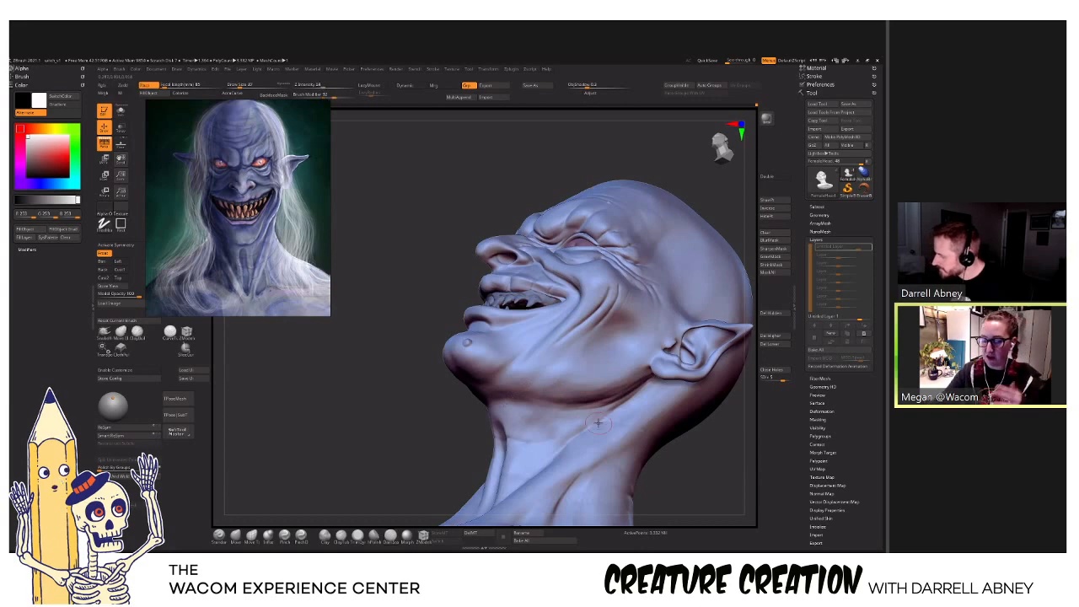
pyautogui.moveTo(597, 424)
pyautogui.mouseDown(button='right')
pyautogui.moveTo(630, 382)
pyautogui.moveTo(602, 402)
pyautogui.moveTo(613, 450)
pyautogui.moveTo(598, 453)
pyautogui.mouseUp(button='right')
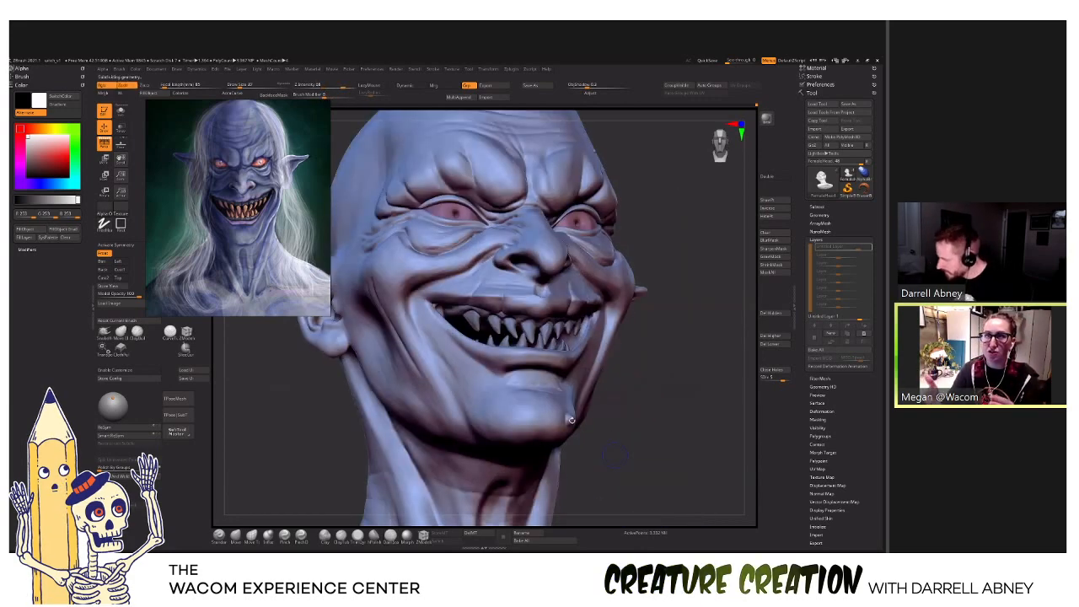
pyautogui.hotkey('shift', 'd')
pyautogui.hotkey('shift', 'd')
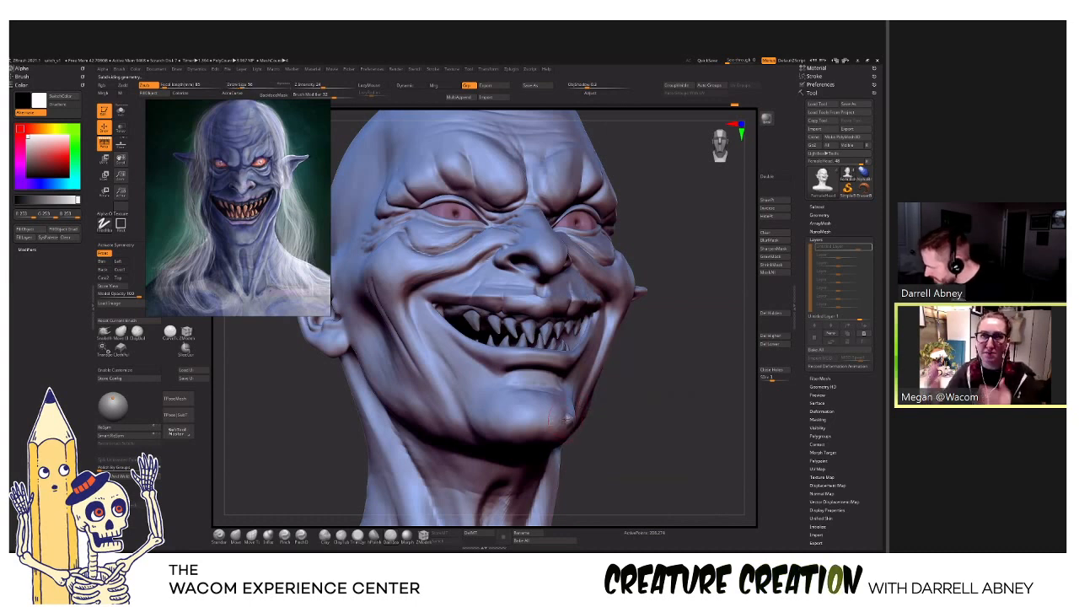
pyautogui.moveTo(562, 422); pyautogui.dragTo(568, 420, button='right')
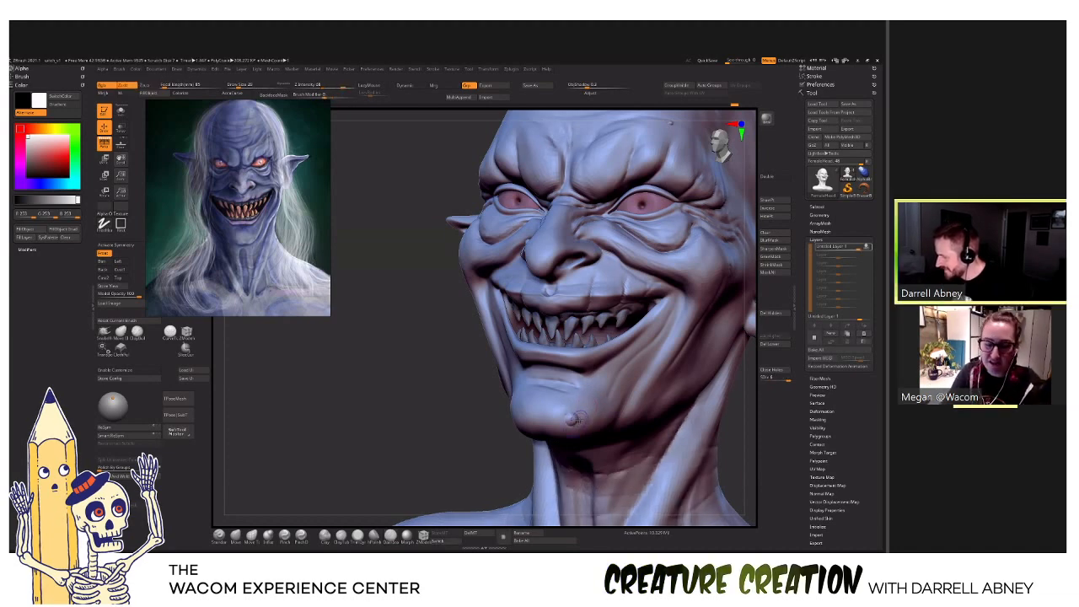
pyautogui.moveTo(572, 419); pyautogui.dragTo(587, 425, button='right')
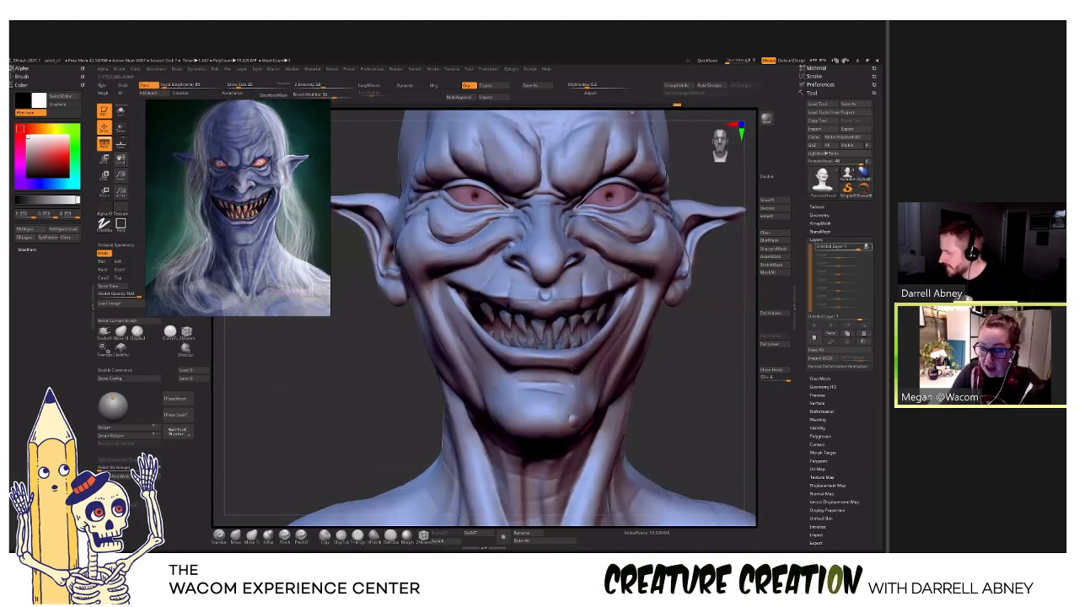
# Adjust the Intensity A and Intensity B modifiers of the skin material to brighten the whole bust's shading.
pyautogui.moveTo(574, 369)
pyautogui.keyDown('ctrl'); pyautogui.mouseDown(button='right')
pyautogui.moveTo(619, 351)
pyautogui.moveTo(636, 399)
pyautogui.moveTo(604, 369)
pyautogui.moveTo(609, 410)
pyautogui.moveTo(617, 380)
pyautogui.moveTo(615, 390)
pyautogui.mouseUp(button='right'); pyautogui.keyUp('ctrl')
pyautogui.click(817, 69)
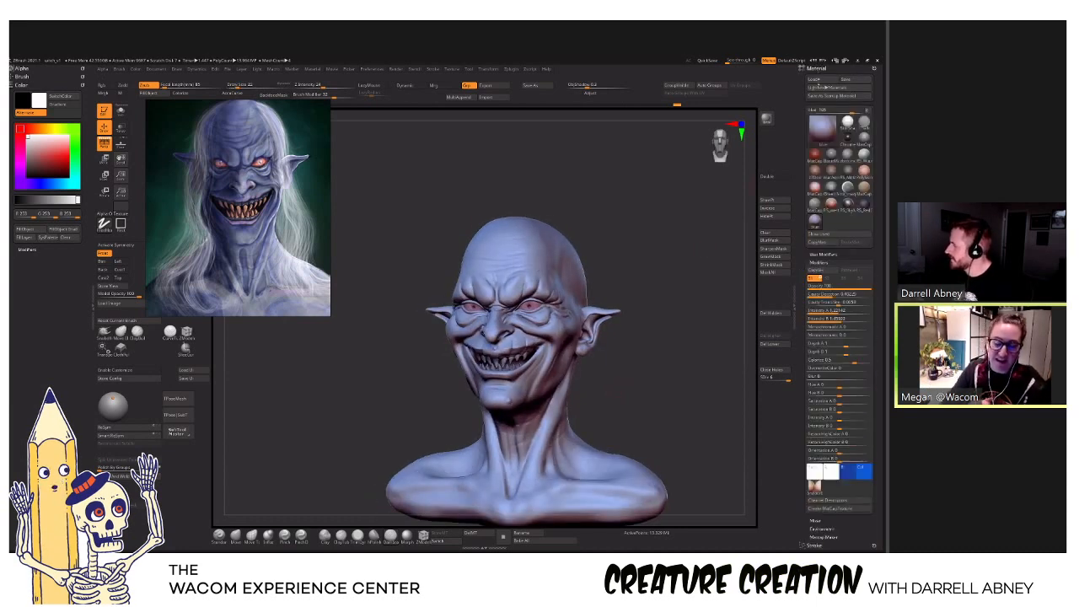
pyautogui.moveTo(835, 312); pyautogui.dragTo(843, 320)
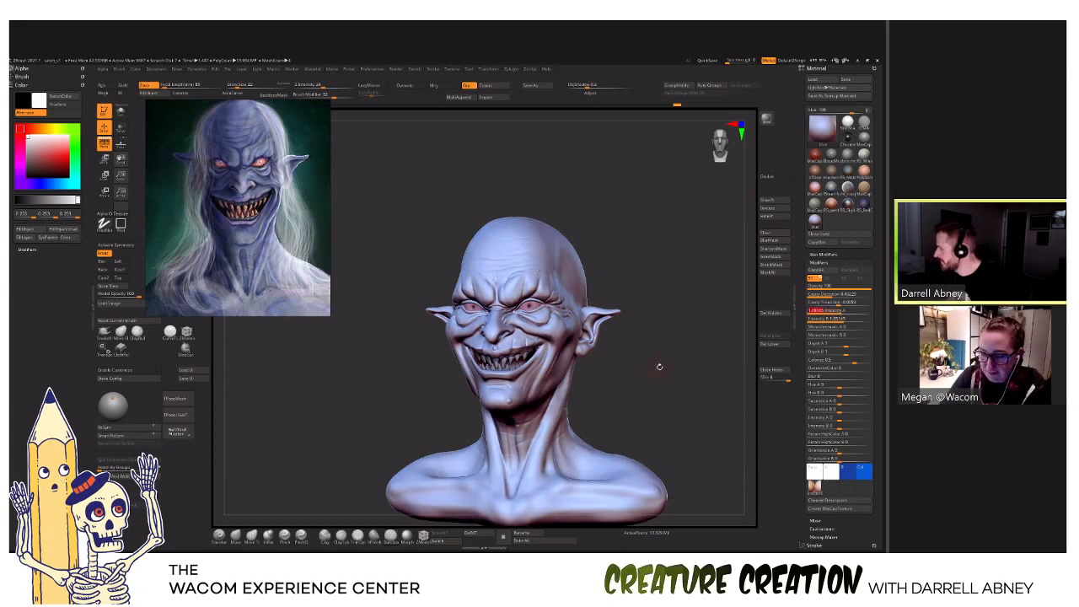
pyautogui.moveTo(660, 367); pyautogui.dragTo(647, 401)
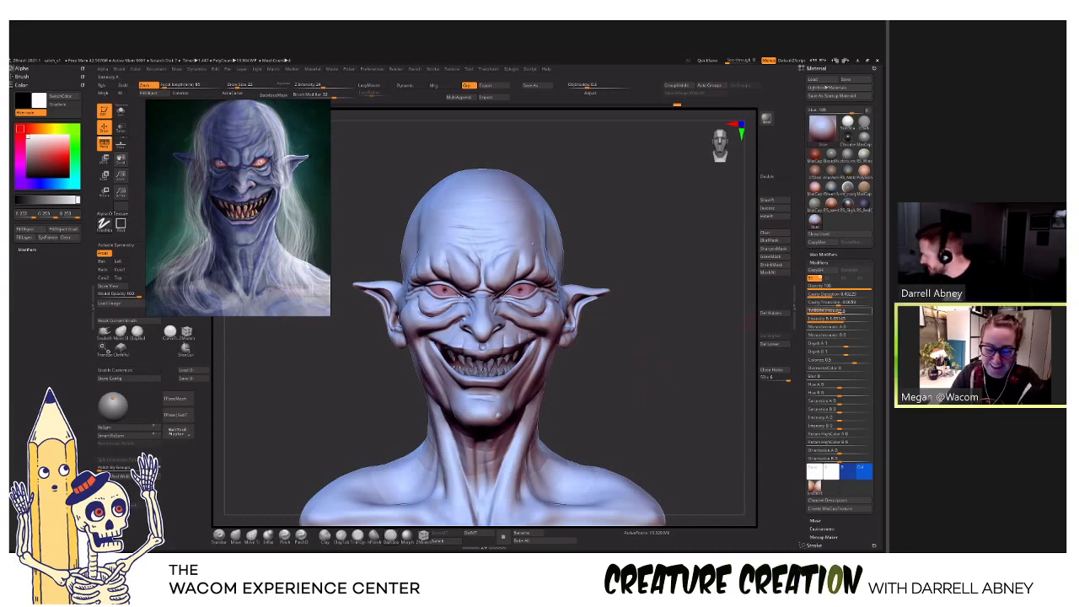
pyautogui.click(841, 312)
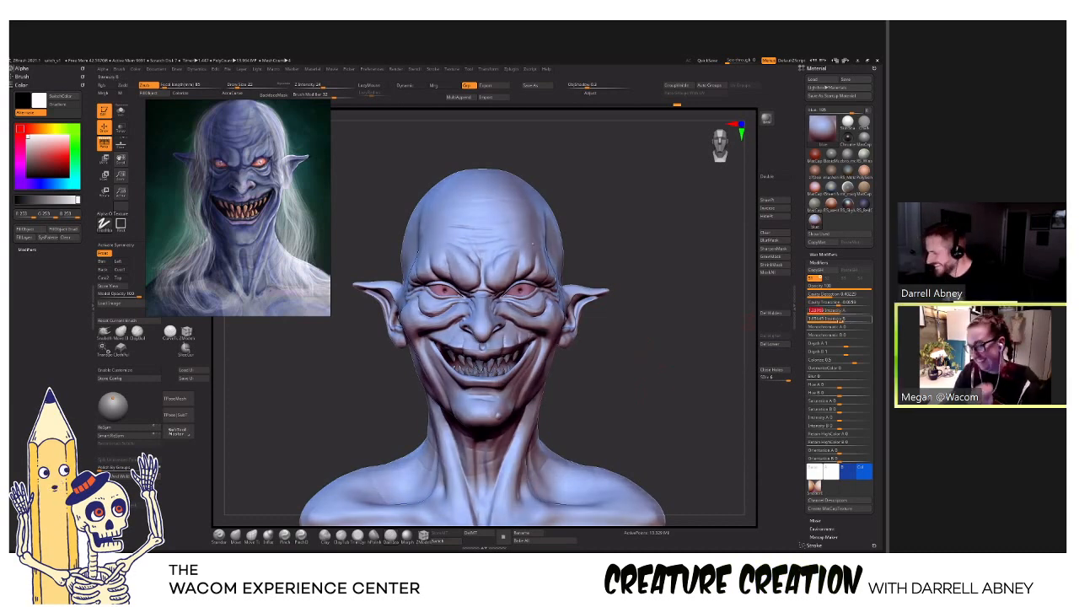
pyautogui.click(842, 320)
pyautogui.moveTo(843, 320); pyautogui.dragTo(845, 320)
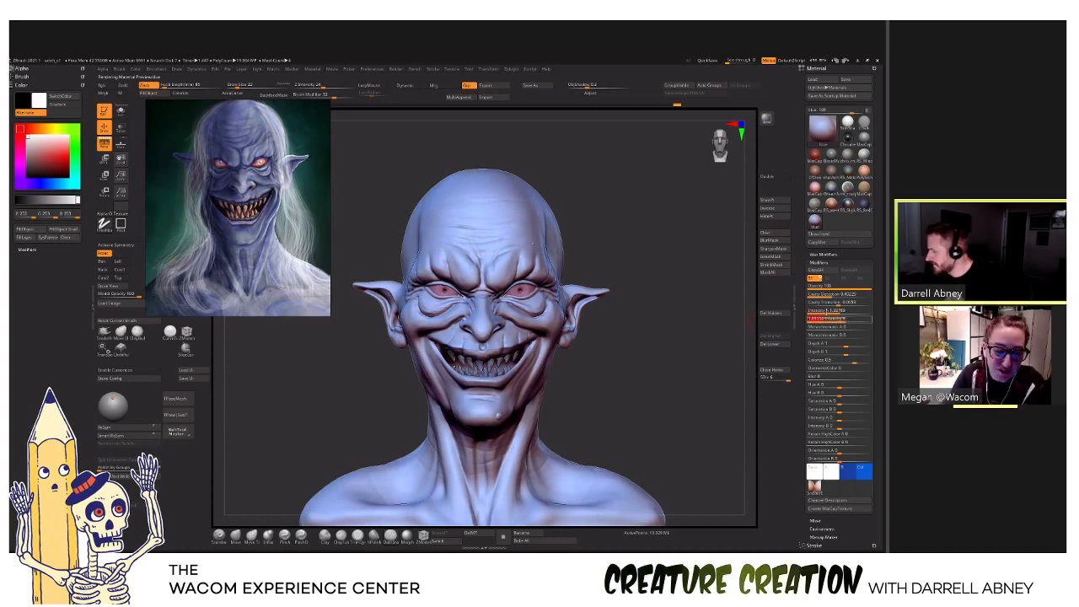
pyautogui.moveTo(646, 355); pyautogui.dragTo(642, 363)
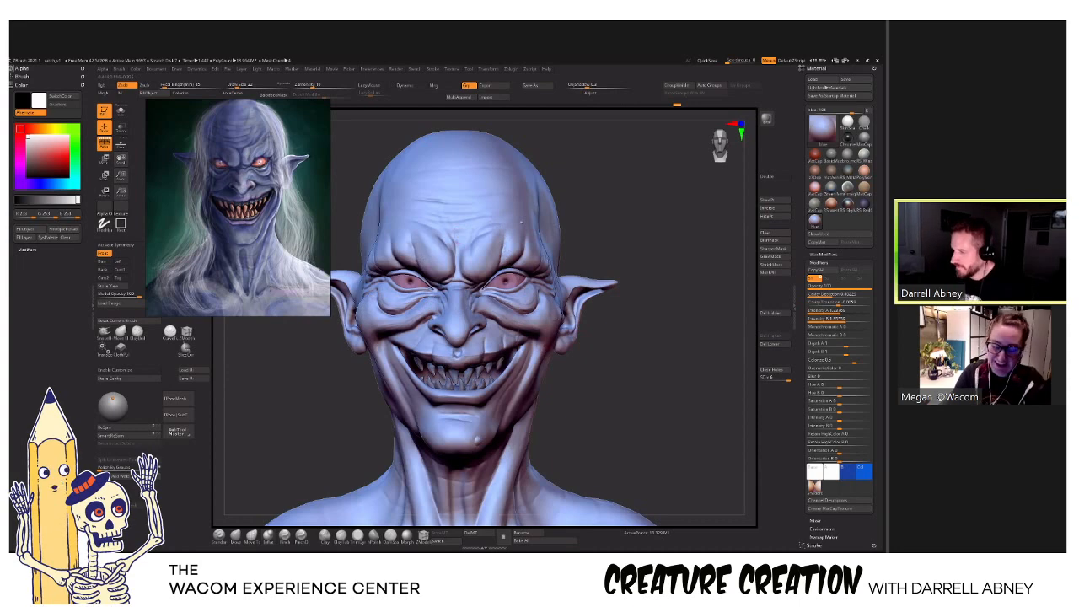
# Add a small round raised wart on the inner end of one brow, just above the nose bridge.
pyautogui.keyDown('alt'); pyautogui.moveTo(586, 403); pyautogui.dragTo(568, 325); pyautogui.keyUp('alt')
pyautogui.moveTo(563, 177)
pyautogui.keyDown('alt'); pyautogui.mouseDown()
pyautogui.moveTo(590, 338)
pyautogui.moveTo(542, 398)
pyautogui.moveTo(624, 354)
pyautogui.moveTo(645, 329)
pyautogui.moveTo(696, 400)
pyautogui.moveTo(632, 385)
pyautogui.moveTo(625, 406)
pyautogui.moveTo(556, 408)
pyautogui.moveTo(591, 409)
pyautogui.moveTo(593, 428)
pyautogui.moveTo(597, 352)
pyautogui.moveTo(631, 381)
pyautogui.moveTo(566, 380)
pyautogui.moveTo(556, 305)
pyautogui.mouseUp(); pyautogui.keyUp('alt')
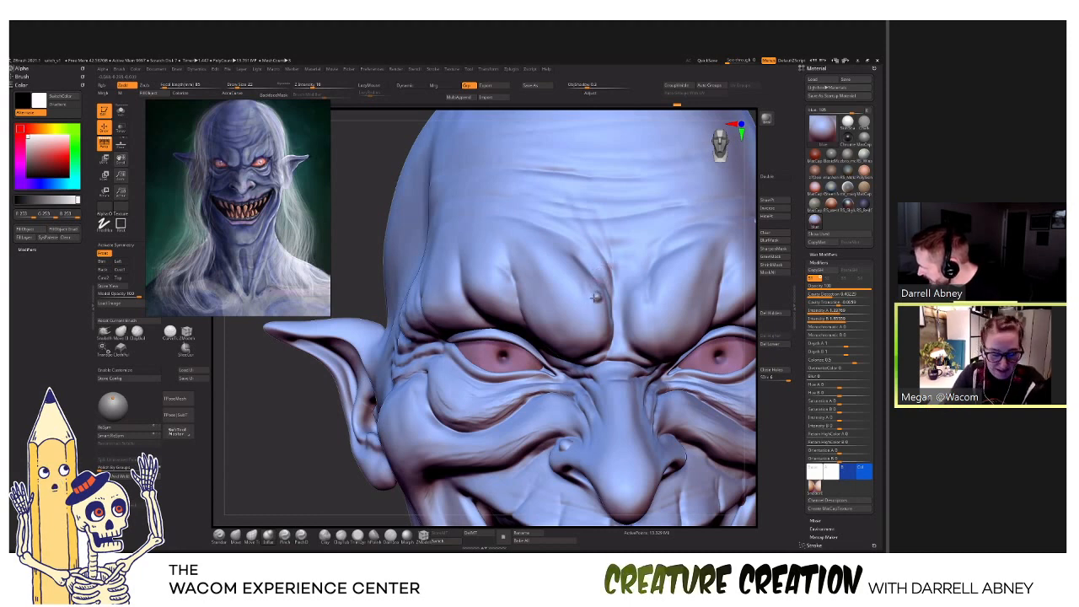
pyautogui.moveTo(598, 295); pyautogui.dragTo(598, 297)
pyautogui.moveTo(598, 297)
pyautogui.mouseDown(button='right')
pyautogui.moveTo(588, 285)
pyautogui.moveTo(596, 298)
pyautogui.moveTo(583, 309)
pyautogui.mouseUp(button='right')
pyautogui.press('alt')
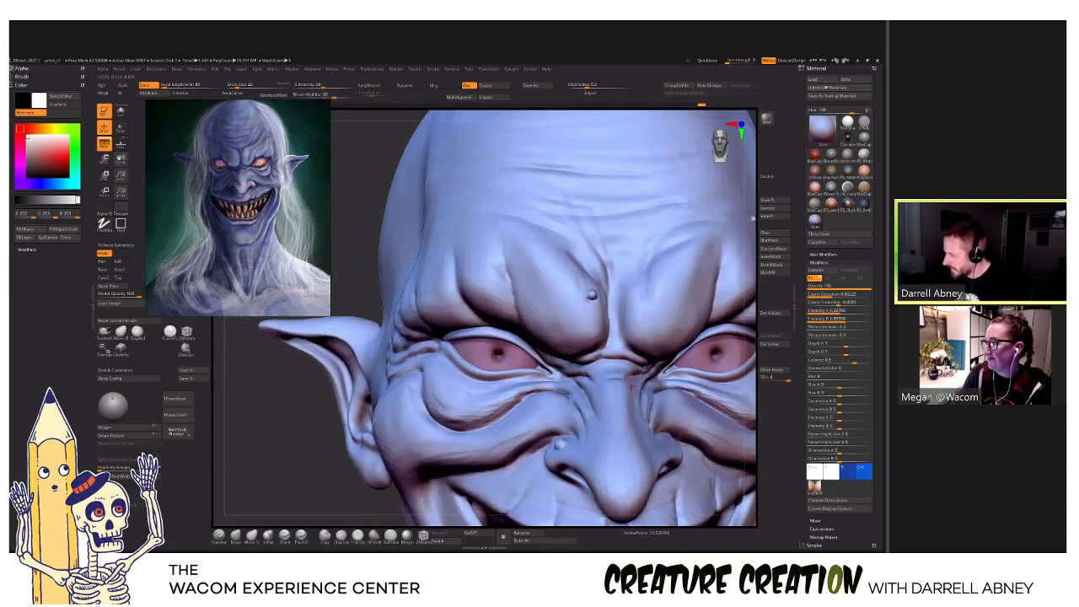
# Smooth the cheek skin beside the nostril, stepping down the subdivision levels, and check the whole bust from the front.
pyautogui.keyDown('shift'); pyautogui.moveTo(520, 434); pyautogui.dragTo(508, 447); pyautogui.keyUp('shift')
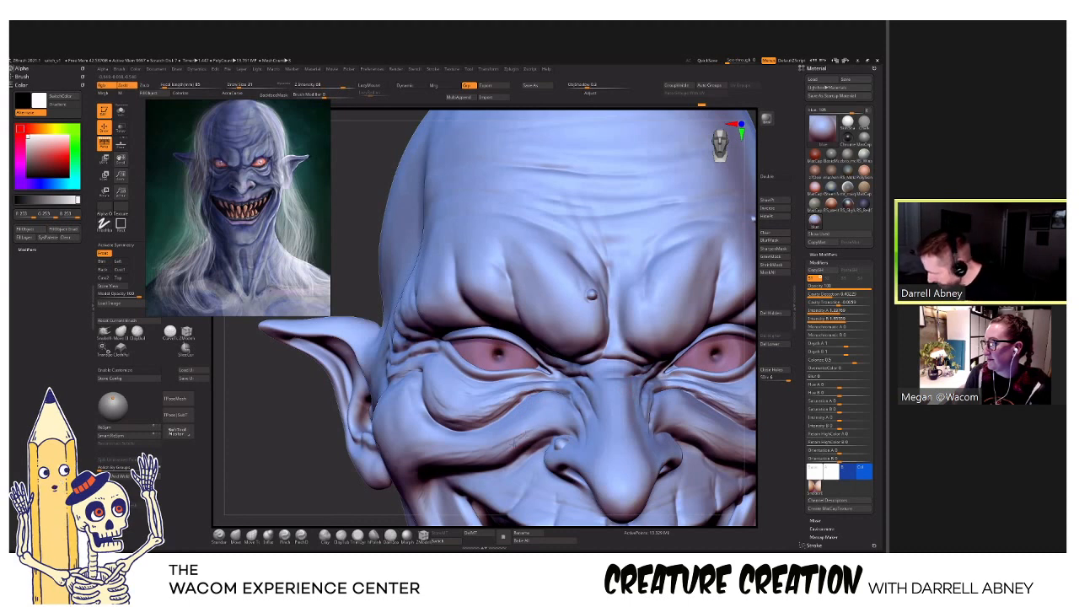
pyautogui.hotkey('shift', 'd')
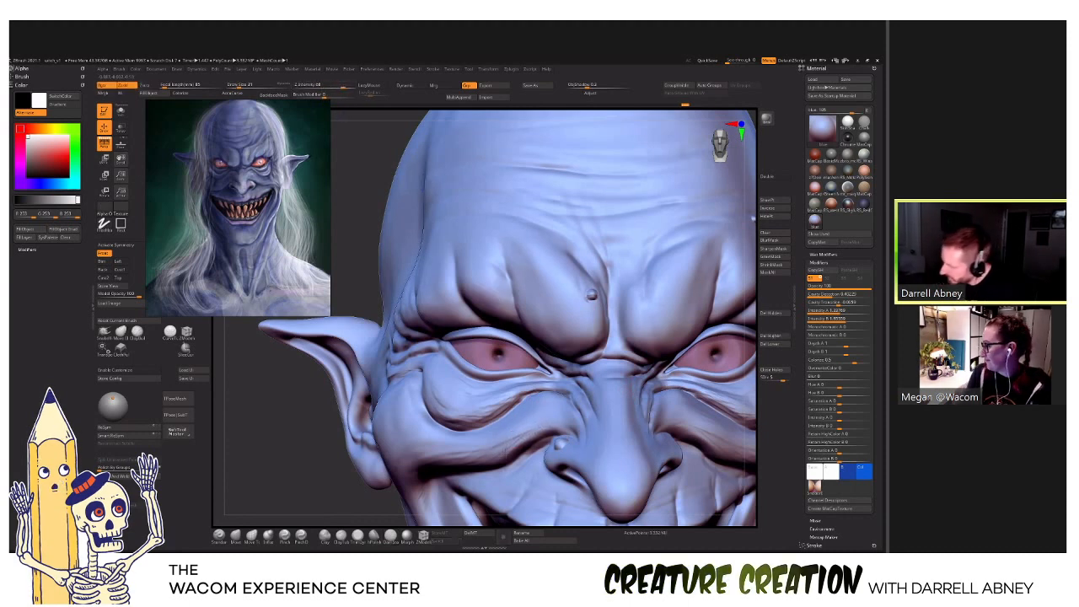
pyautogui.hotkey('shift', 'd')
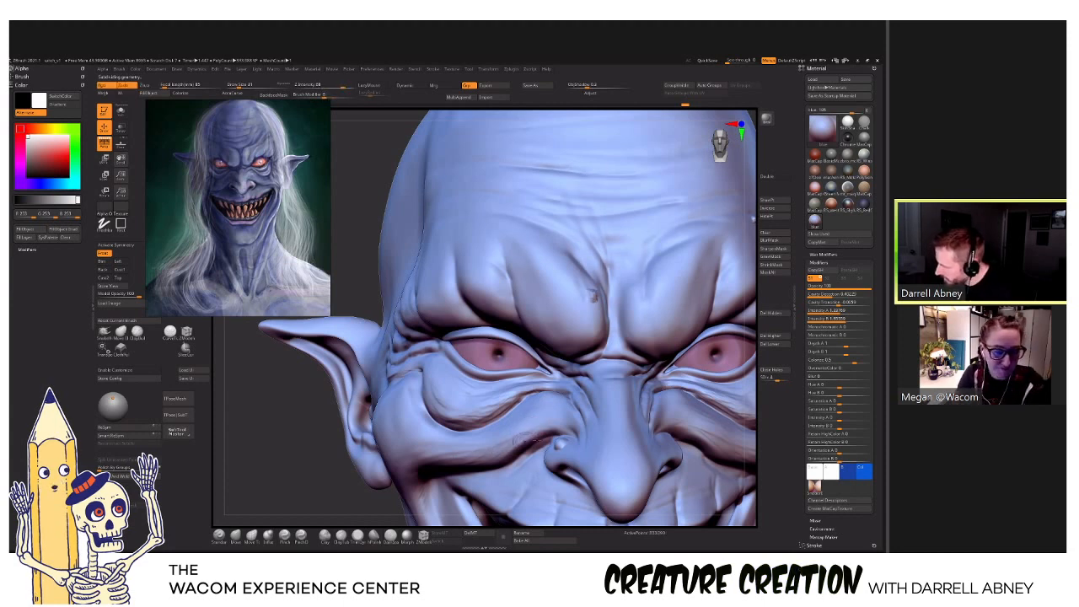
pyautogui.press('f')
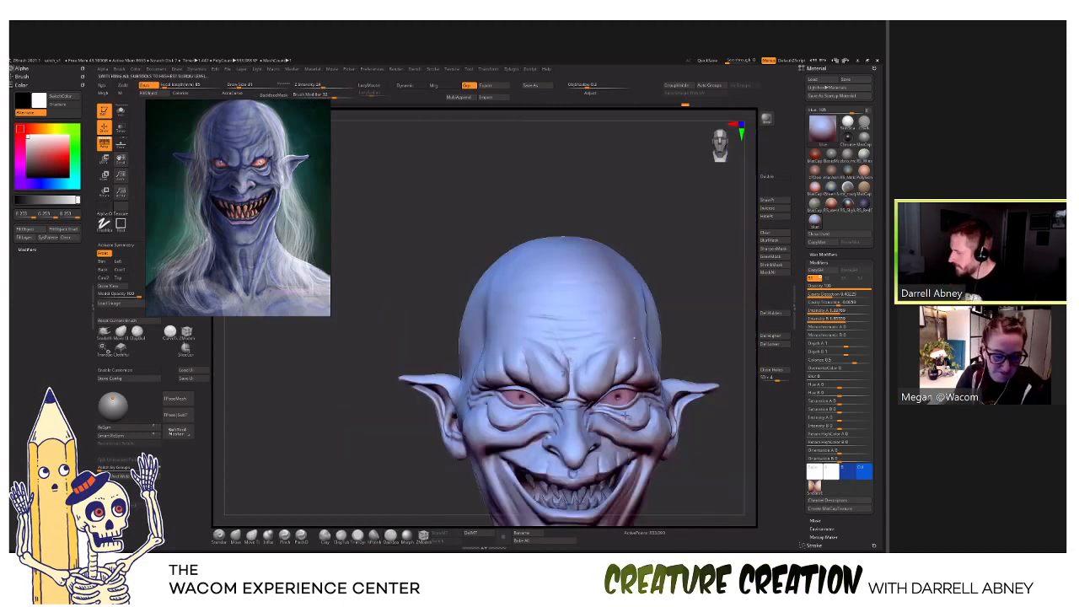
pyautogui.keyDown('alt'); pyautogui.moveTo(626, 415); pyautogui.dragTo(597, 360, button='right'); pyautogui.keyUp('alt')
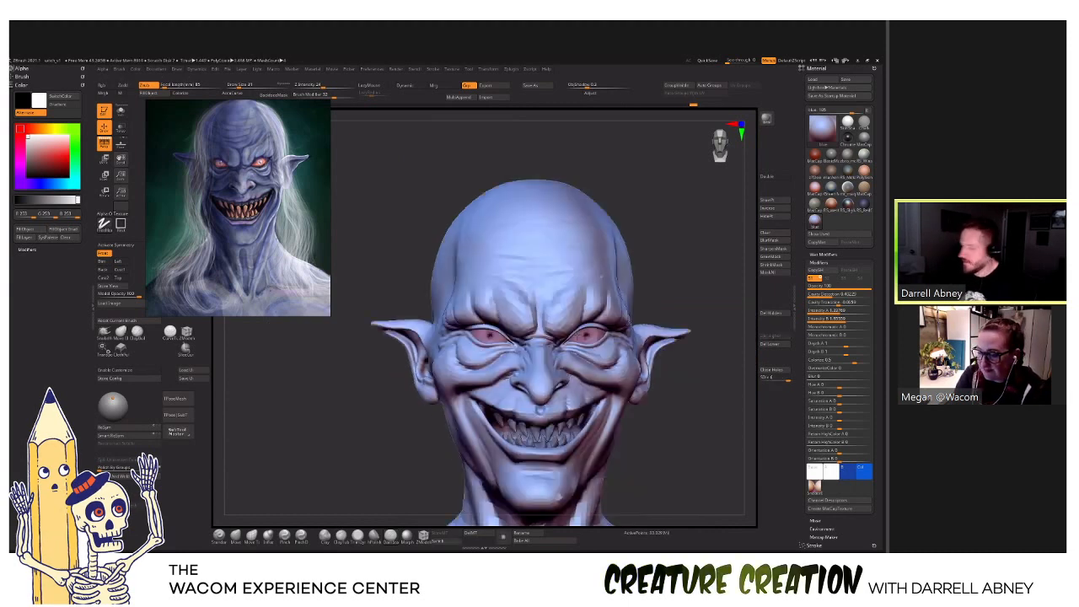
pyautogui.moveTo(600, 276); pyautogui.dragTo(598, 281, button='right')
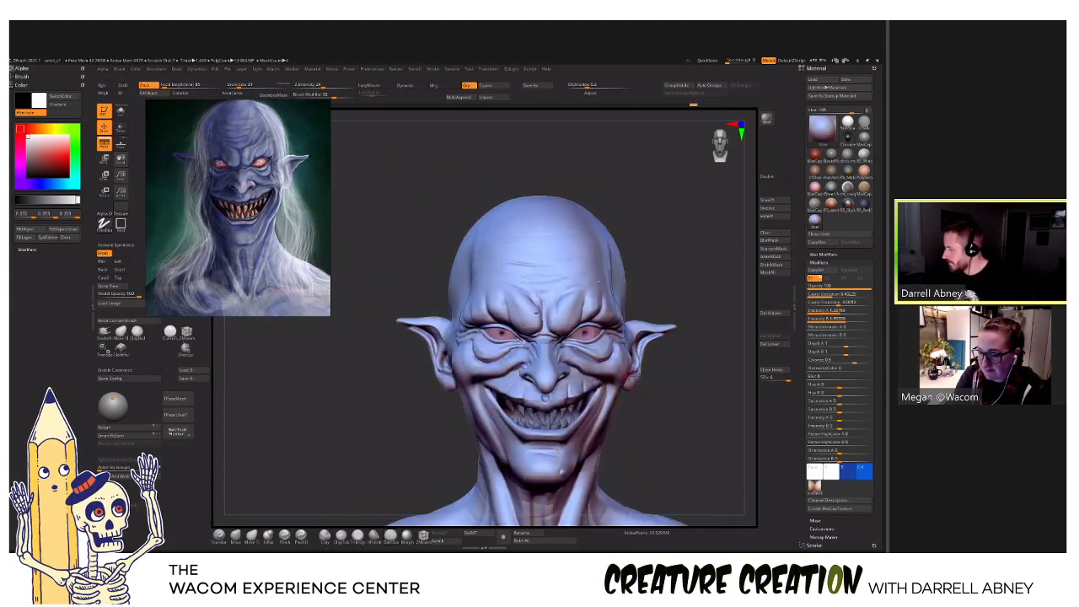
pyautogui.moveTo(646, 377)
pyautogui.mouseDown(button='right')
pyautogui.moveTo(641, 393)
pyautogui.moveTo(633, 379)
pyautogui.mouseUp(button='right')
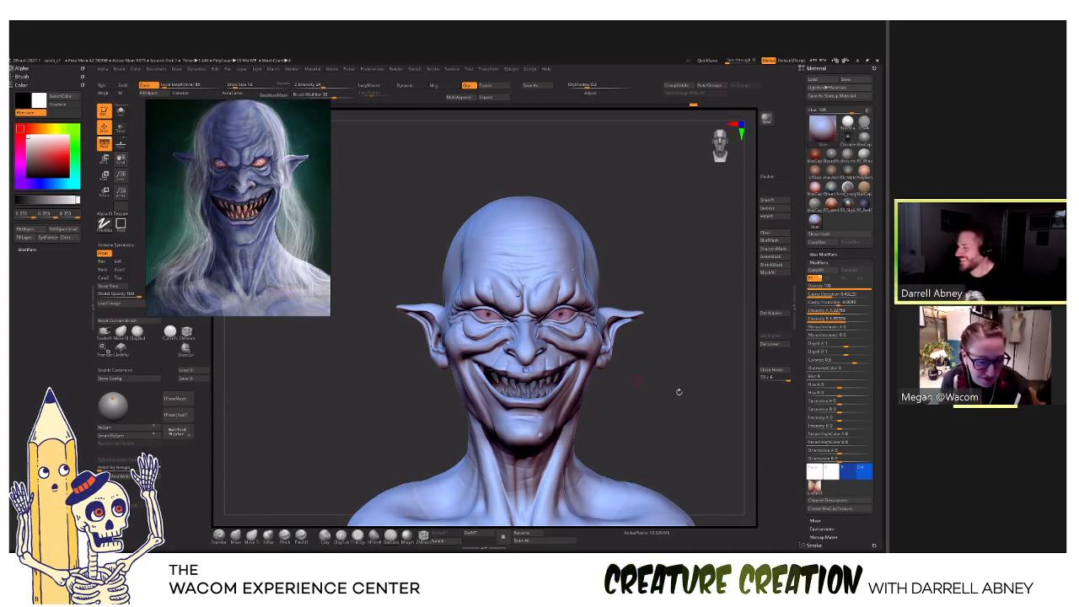
pyautogui.moveTo(630, 361); pyautogui.dragTo(634, 377)
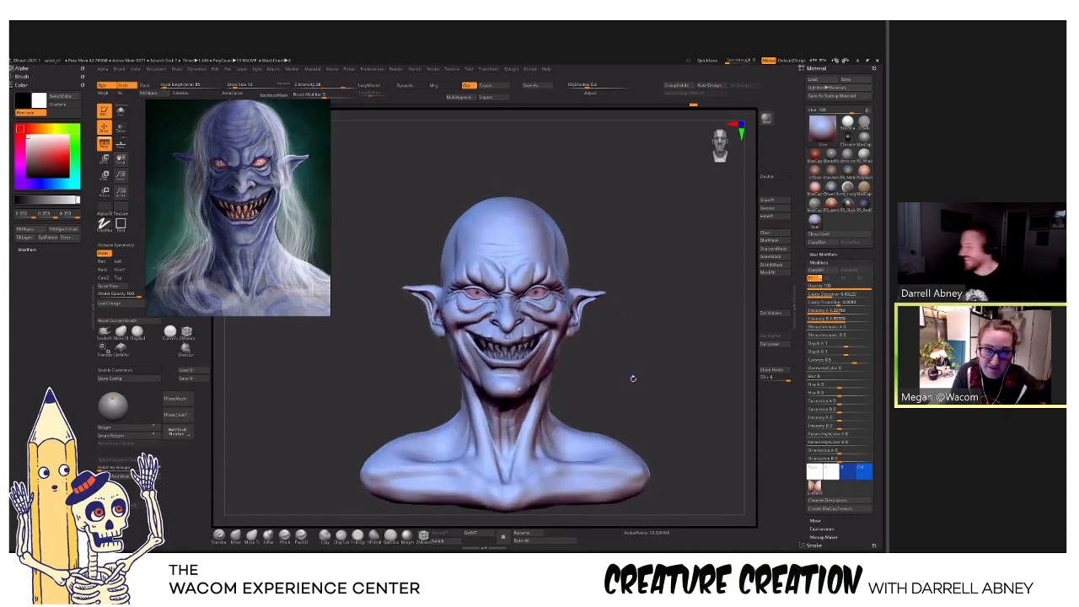
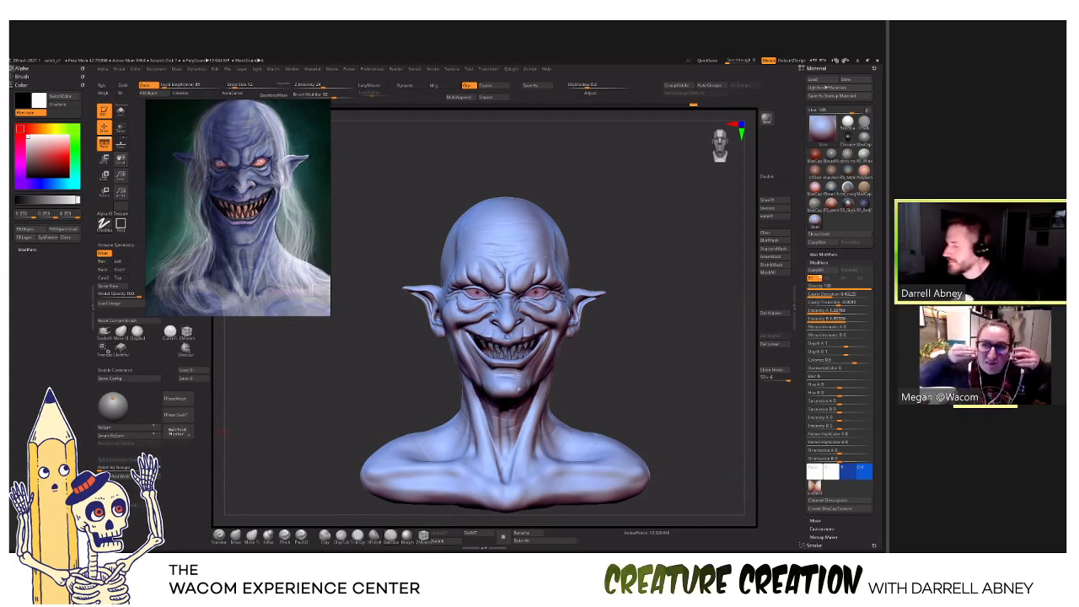
# Switch to the Chrome browser and search Google for "buzz cut woman".
pyautogui.click(524, 420)
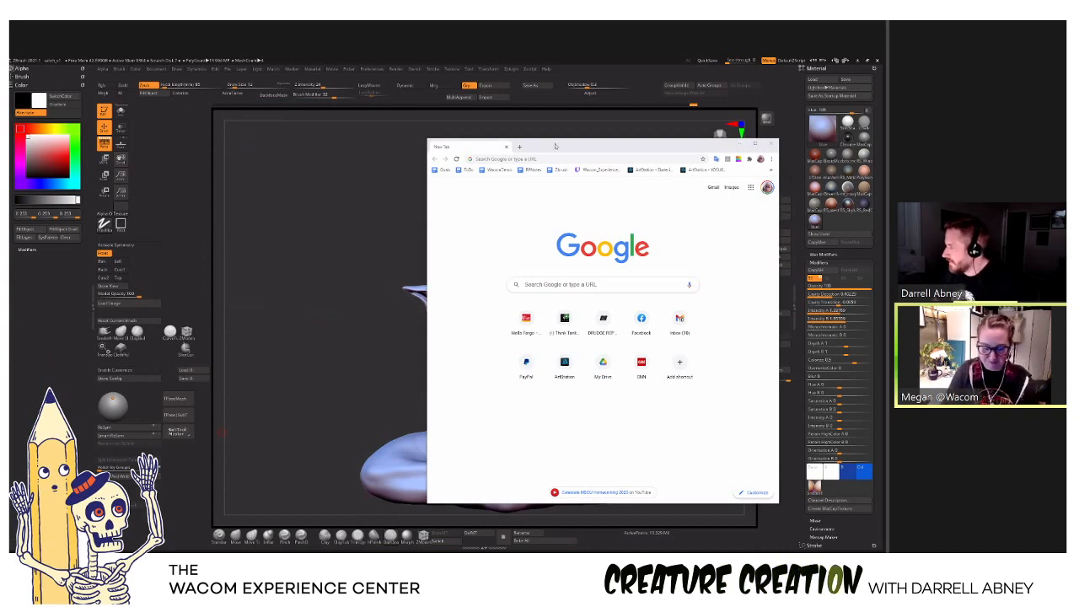
pyautogui.moveTo(555, 146); pyautogui.dragTo(416, 119)
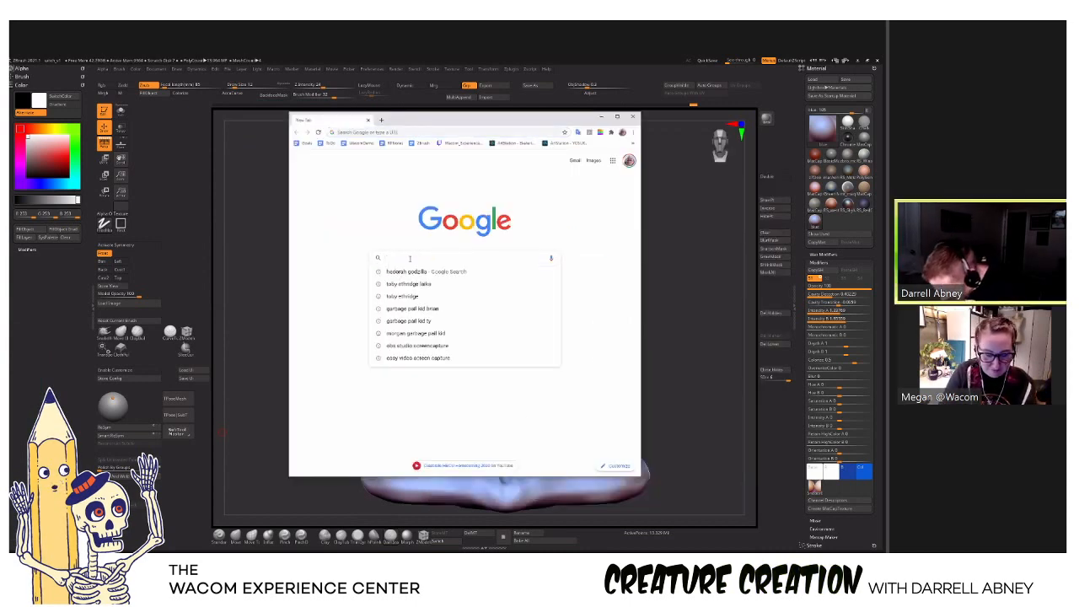
pyautogui.write('buzz cu')
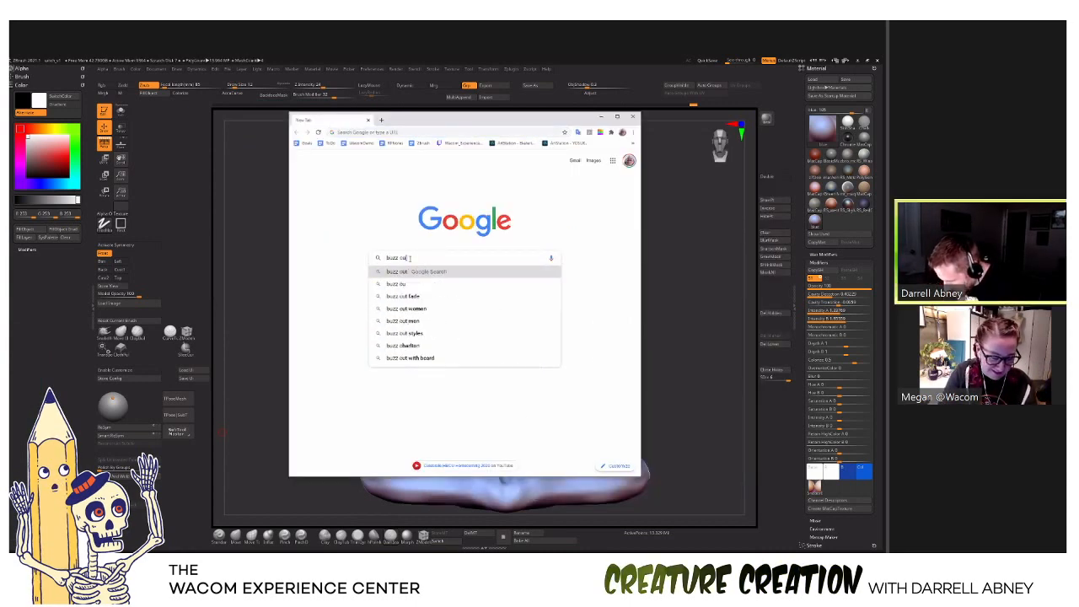
pyautogui.write('t f')
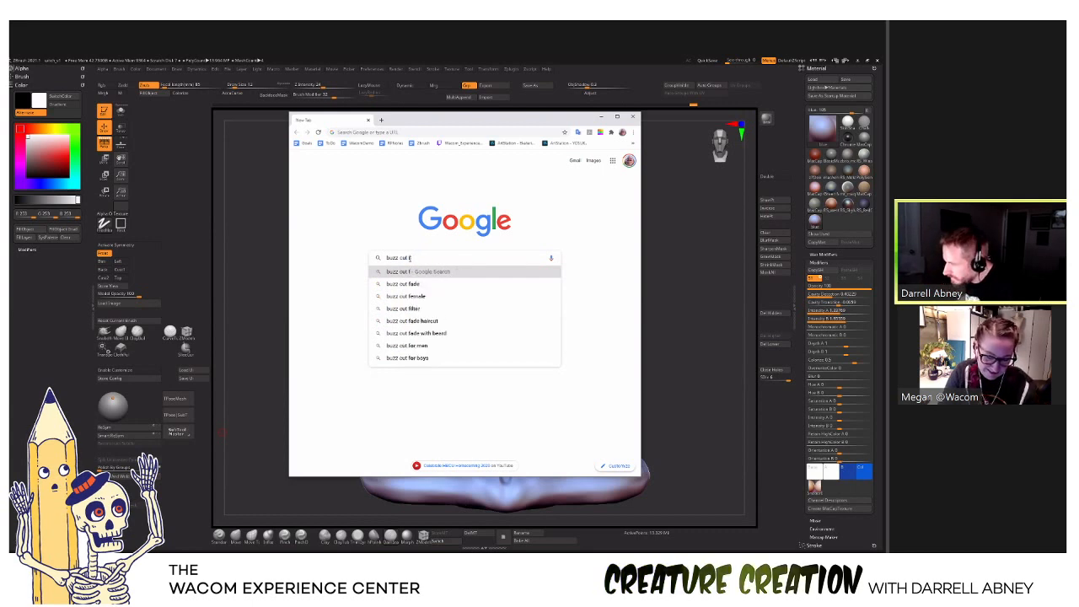
pyautogui.press('BackSpace')
pyautogui.write('woman')
pyautogui.press('Return')
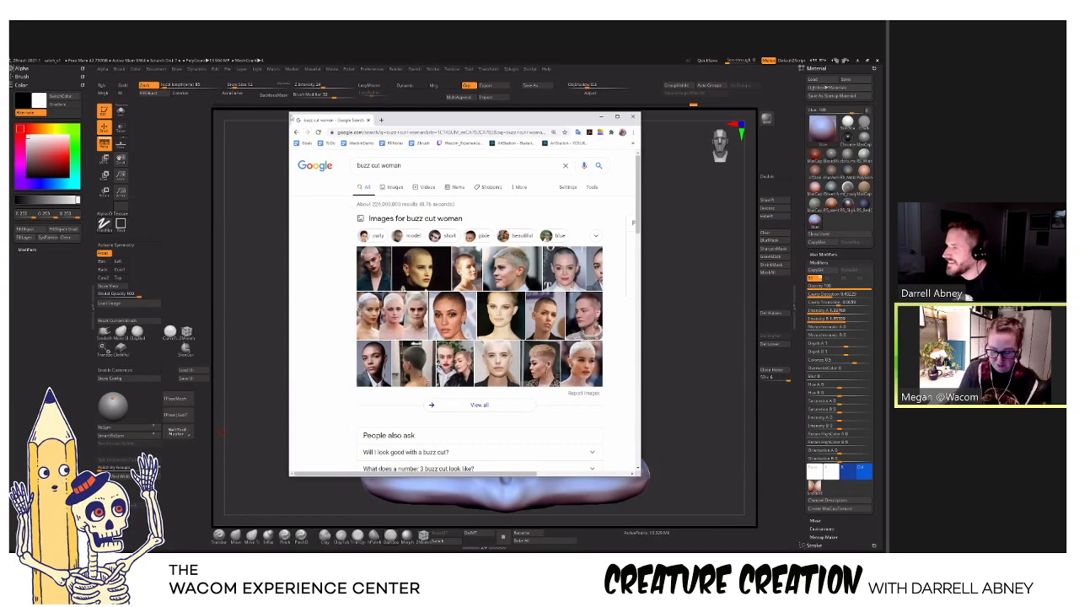
# Enlarge the browser window and show the image results for the buzz cut search.
pyautogui.moveTo(290, 112); pyautogui.dragTo(141, 75)
pyautogui.click(241, 148)
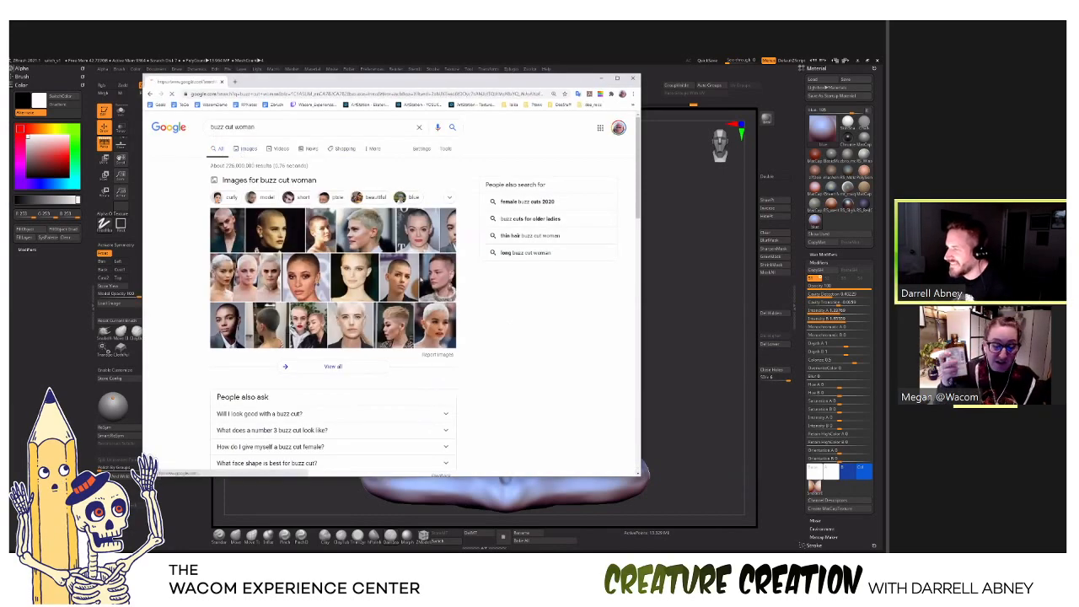
pyautogui.moveTo(638, 474); pyautogui.dragTo(683, 484)
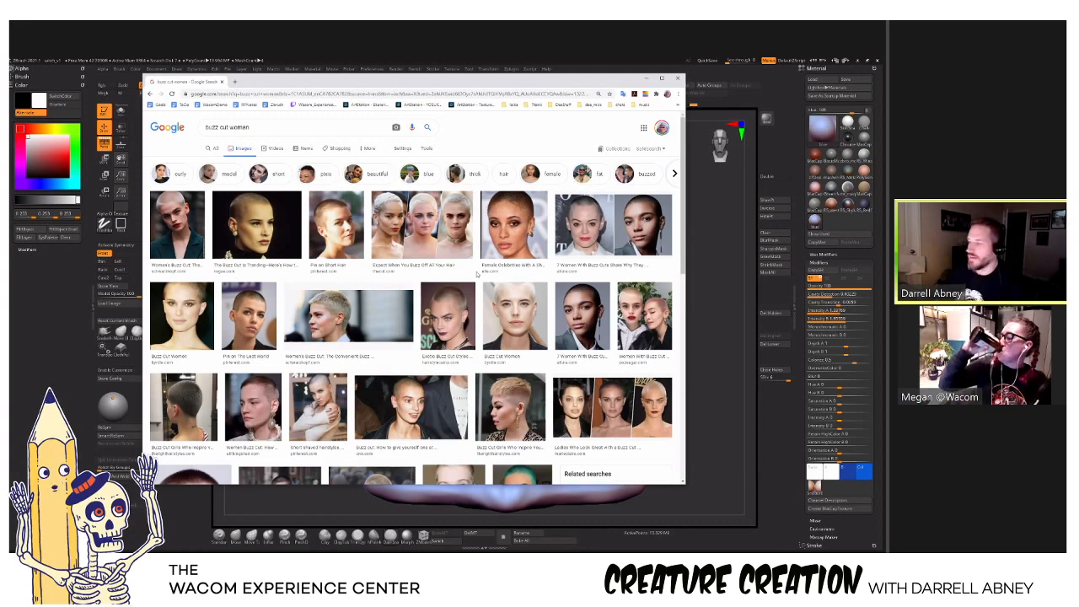
# Browse the buzz cut photos and open the preview of the smiling woman with a shaved head and hoop earring.
pyautogui.scroll(-4, 469, 295)
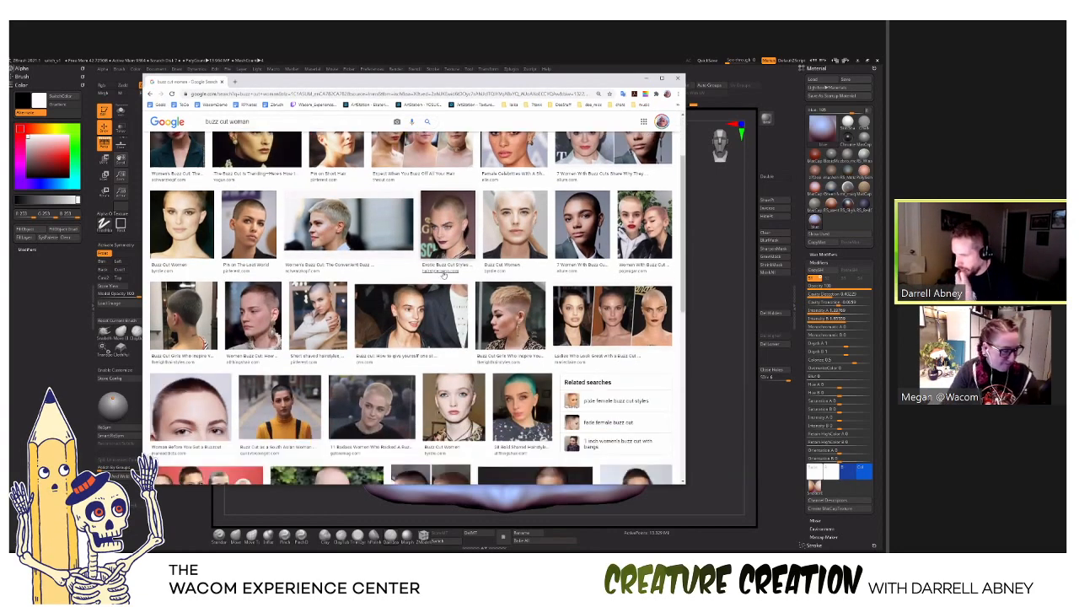
pyautogui.scroll(-4, 444, 272)
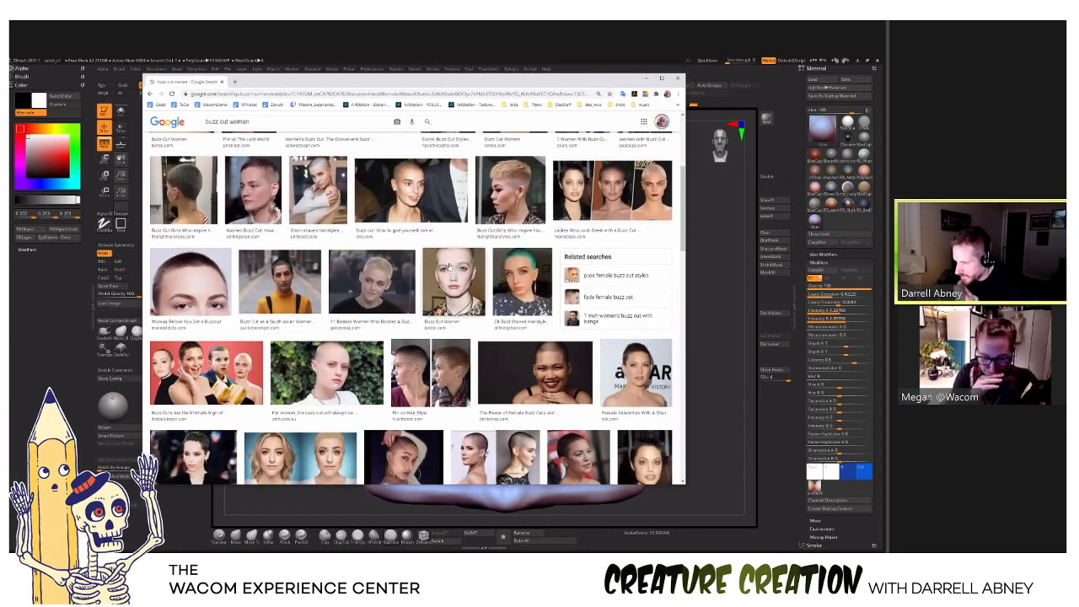
pyautogui.scroll(-5, 448, 268)
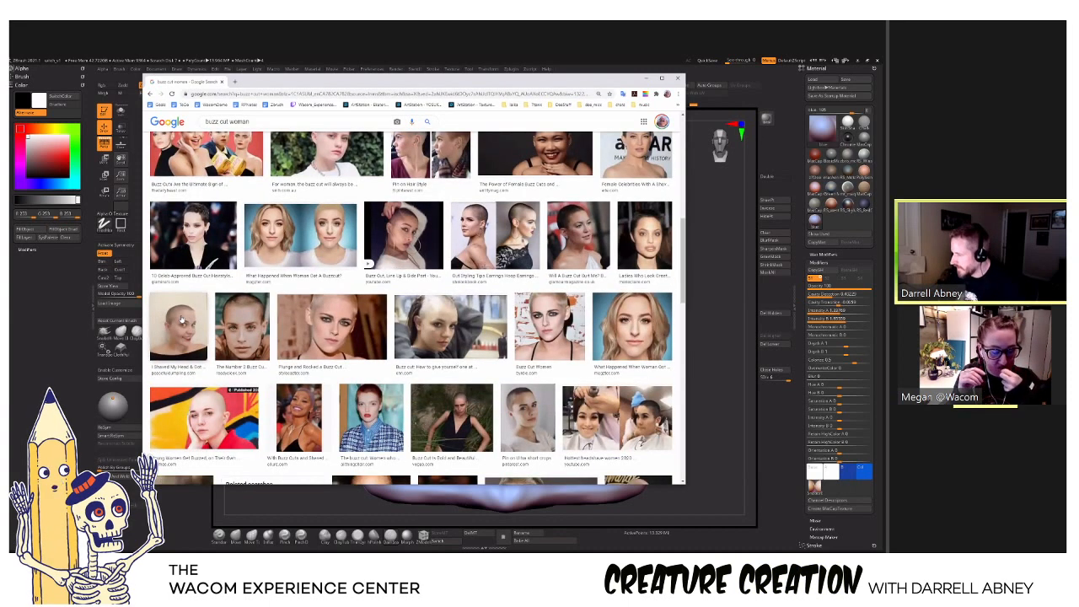
pyautogui.click(180, 319)
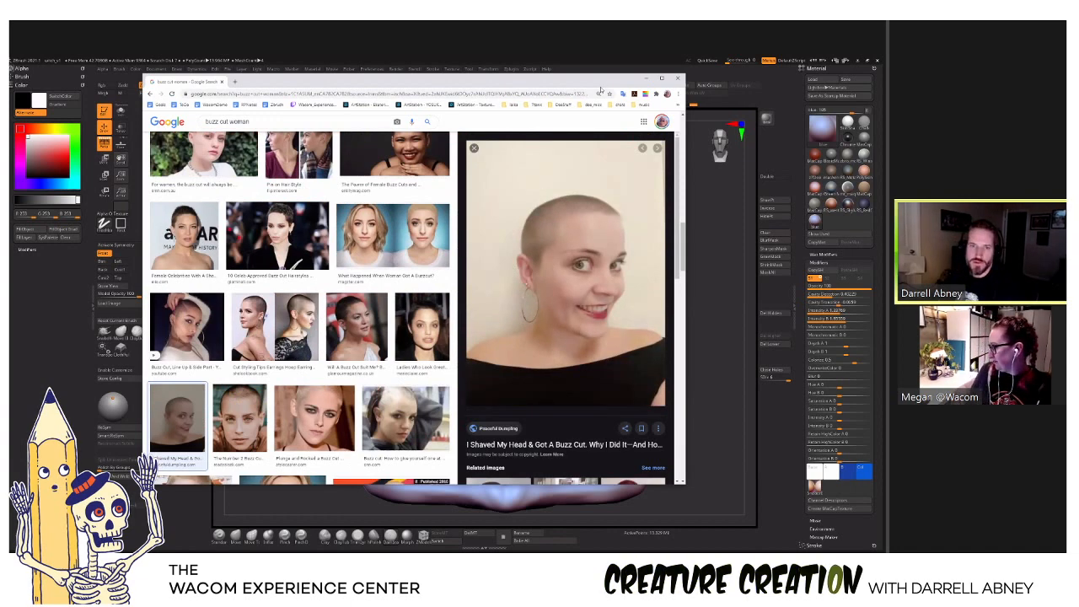
# Switch back to ZBrush, bring up the Tool palette and turn on symmetry for the bust.
pyautogui.click(646, 78)
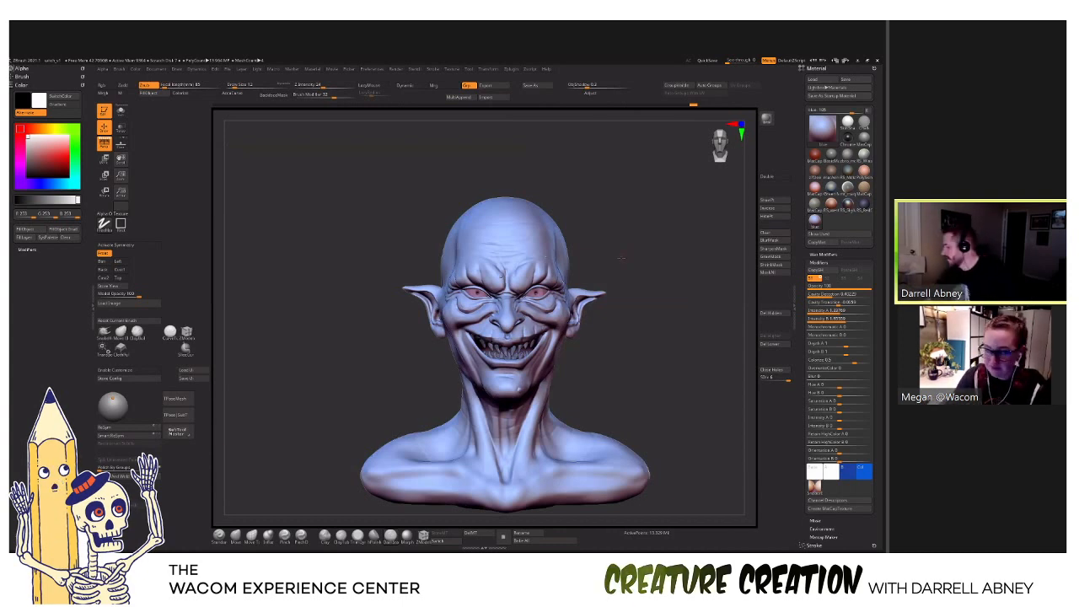
pyautogui.moveTo(696, 332); pyautogui.dragTo(696, 357)
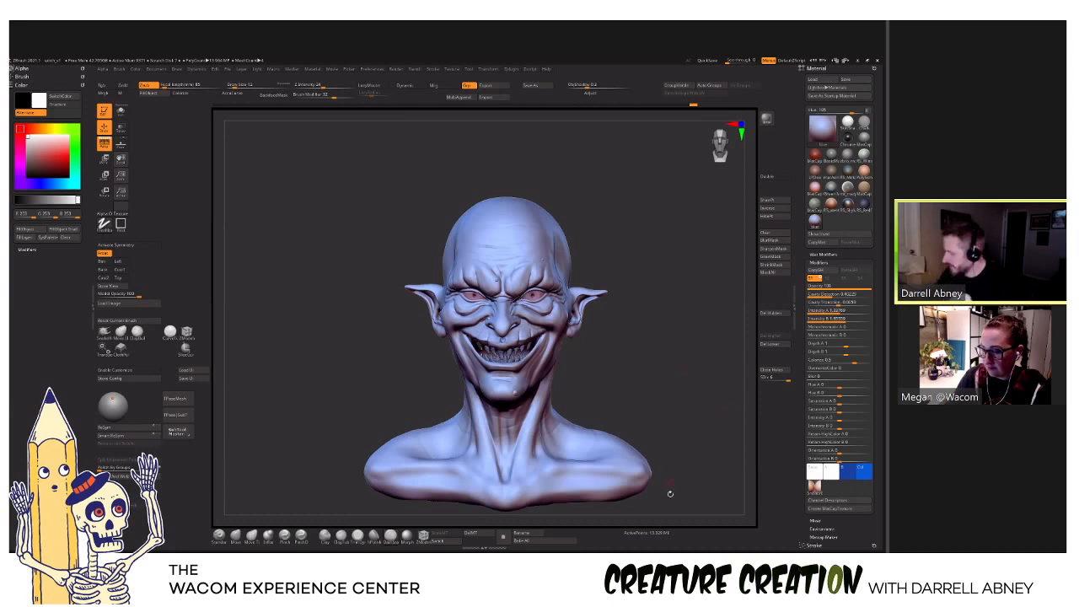
pyautogui.keyDown('alt'); pyautogui.moveTo(650, 318); pyautogui.dragTo(696, 270); pyautogui.keyUp('alt')
pyautogui.click(816, 68)
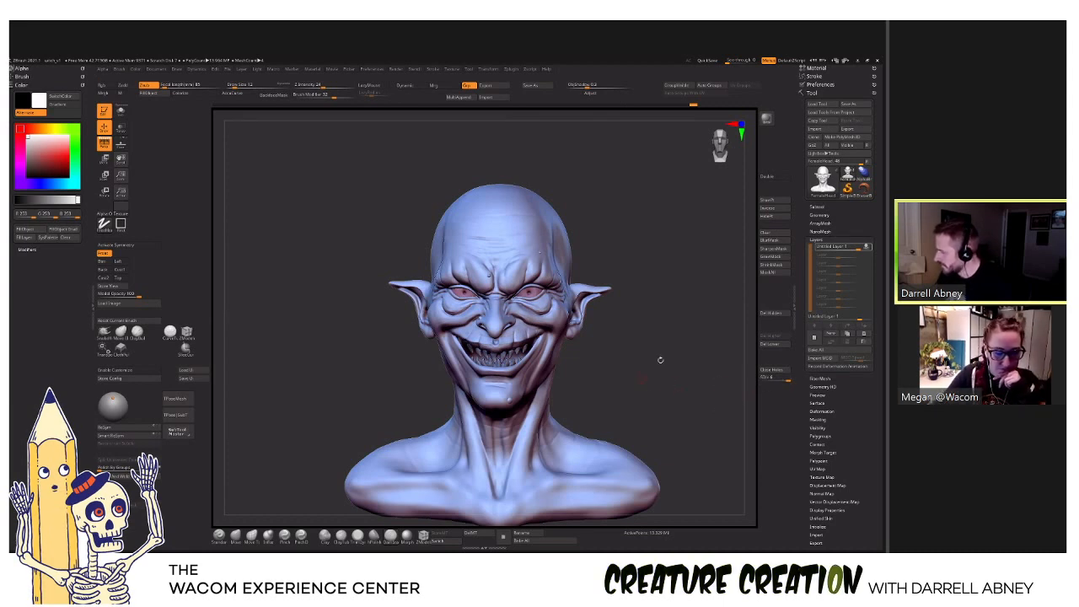
pyautogui.moveTo(624, 264)
pyautogui.mouseDown()
pyautogui.moveTo(636, 316)
pyautogui.moveTo(521, 279)
pyautogui.moveTo(516, 249)
pyautogui.moveTo(472, 255)
pyautogui.moveTo(522, 258)
pyautogui.moveTo(462, 256)
pyautogui.mouseUp()
pyautogui.press('x')
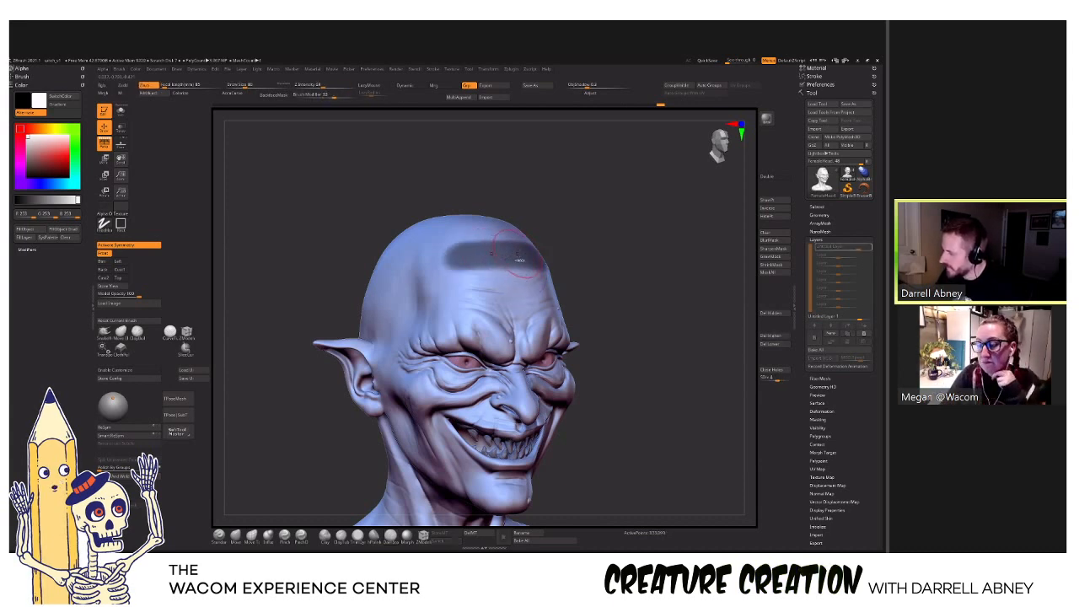
# Mask a broad hairline band from the upper forehead over the temple to above the ear.
pyautogui.moveTo(462, 255)
pyautogui.keyDown('ctrl'); pyautogui.mouseDown()
pyautogui.moveTo(523, 234)
pyautogui.moveTo(447, 226)
pyautogui.moveTo(447, 238)
pyautogui.mouseUp(); pyautogui.keyUp('ctrl')
pyautogui.moveTo(447, 244); pyautogui.dragTo(472, 253, button='right')
pyautogui.press('s')
pyautogui.moveTo(464, 255); pyautogui.dragTo(362, 319)
pyautogui.moveTo(355, 313); pyautogui.dragTo(413, 246, button='right')
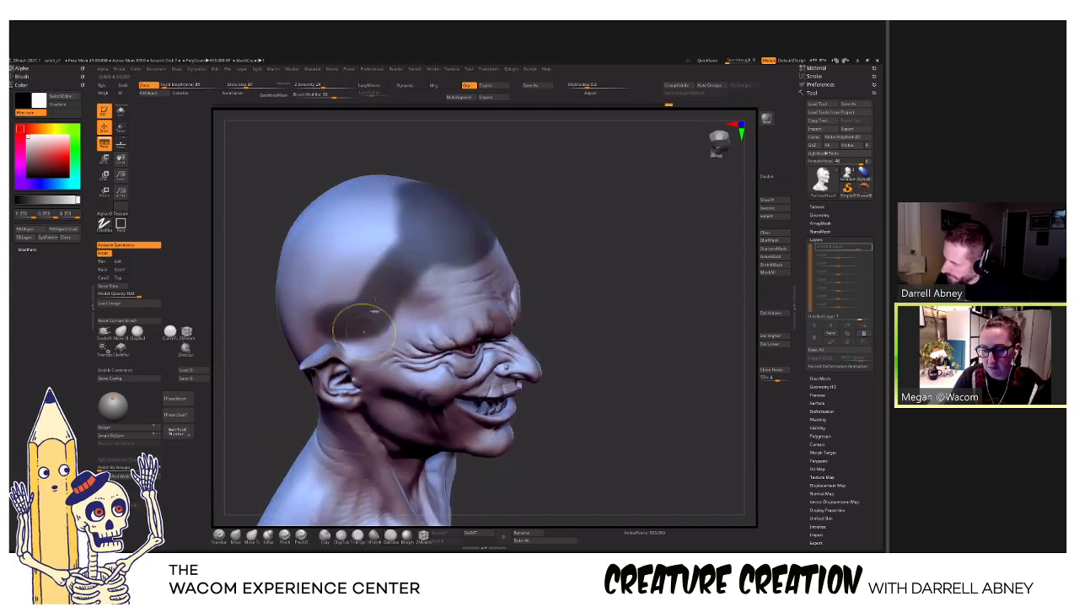
pyautogui.moveTo(416, 245)
pyautogui.keyDown('ctrl'); pyautogui.mouseDown()
pyautogui.moveTo(350, 317)
pyautogui.moveTo(308, 333)
pyautogui.moveTo(447, 264)
pyautogui.mouseUp(); pyautogui.keyUp('ctrl')
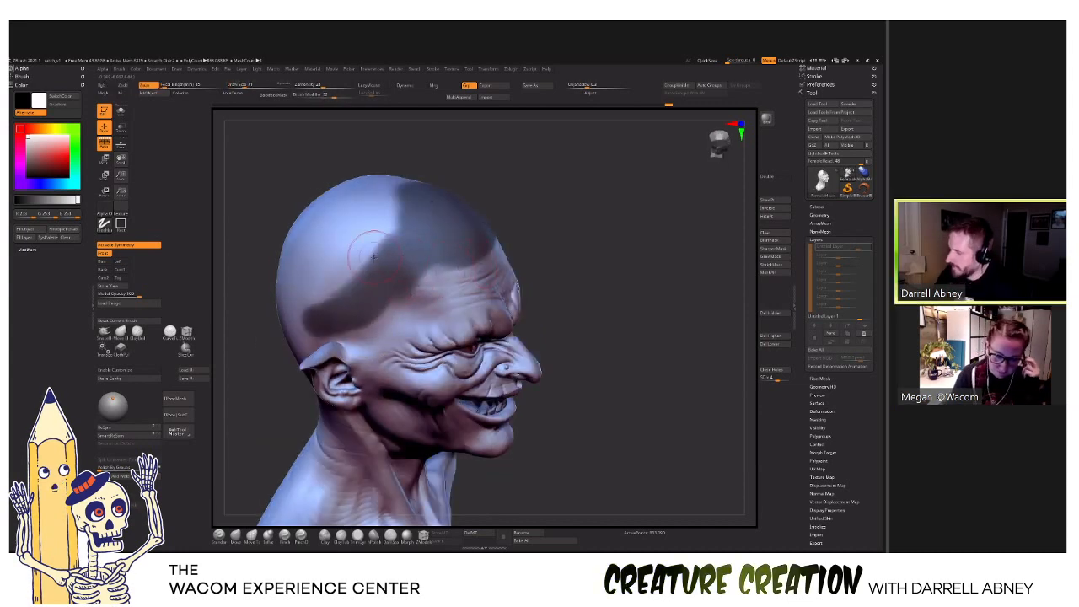
pyautogui.keyDown('ctrl'); pyautogui.moveTo(384, 195); pyautogui.dragTo(352, 291); pyautogui.keyUp('ctrl')
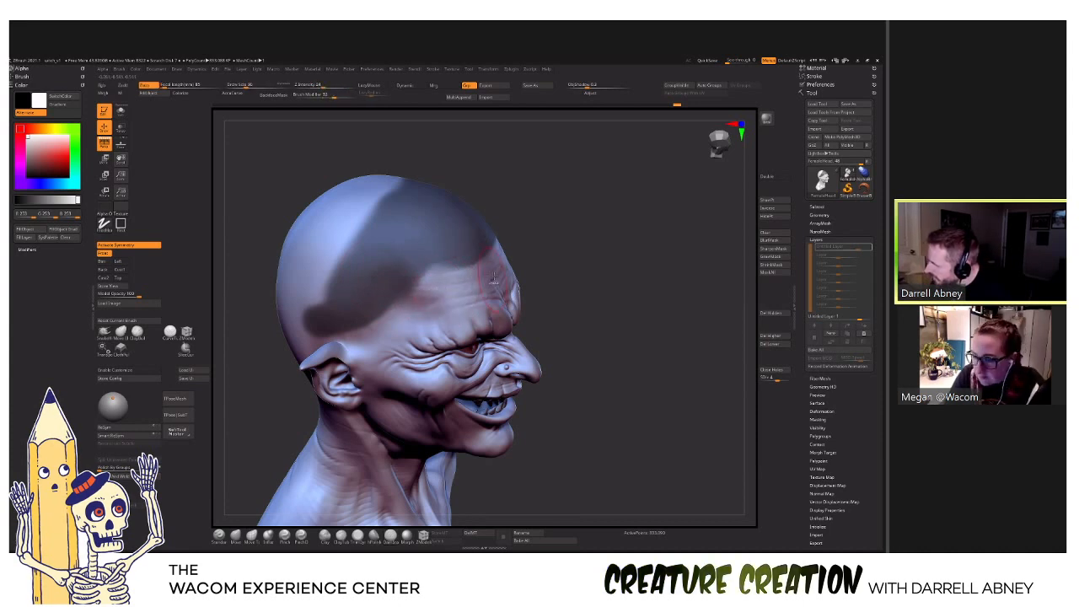
# Extend the mask over the crown and back of the head, down to the nape and behind the ears.
pyautogui.press('alt')
pyautogui.moveTo(371, 235)
pyautogui.keyDown('ctrl'); pyautogui.mouseDown()
pyautogui.moveTo(373, 201)
pyautogui.moveTo(350, 214)
pyautogui.moveTo(308, 276)
pyautogui.mouseUp(); pyautogui.keyUp('ctrl')
pyautogui.moveTo(246, 295)
pyautogui.mouseDown()
pyautogui.moveTo(289, 268)
pyautogui.moveTo(308, 301)
pyautogui.moveTo(282, 288)
pyautogui.moveTo(278, 257)
pyautogui.moveTo(289, 271)
pyautogui.moveTo(338, 275)
pyautogui.moveTo(350, 294)
pyautogui.mouseUp()
pyautogui.press('s')
pyautogui.moveTo(353, 291)
pyautogui.keyDown('ctrl'); pyautogui.mouseDown()
pyautogui.moveTo(345, 300)
pyautogui.moveTo(321, 257)
pyautogui.moveTo(291, 249)
pyautogui.moveTo(300, 272)
pyautogui.moveTo(301, 234)
pyautogui.mouseUp(); pyautogui.keyUp('ctrl')
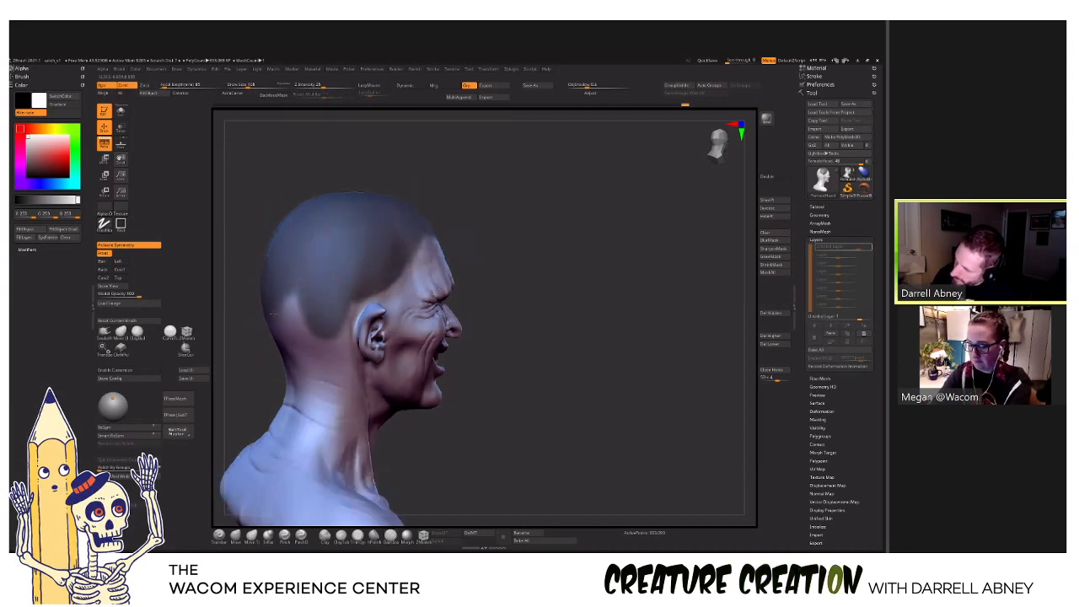
pyautogui.moveTo(287, 296)
pyautogui.mouseDown()
pyautogui.moveTo(312, 336)
pyautogui.moveTo(362, 319)
pyautogui.mouseUp()
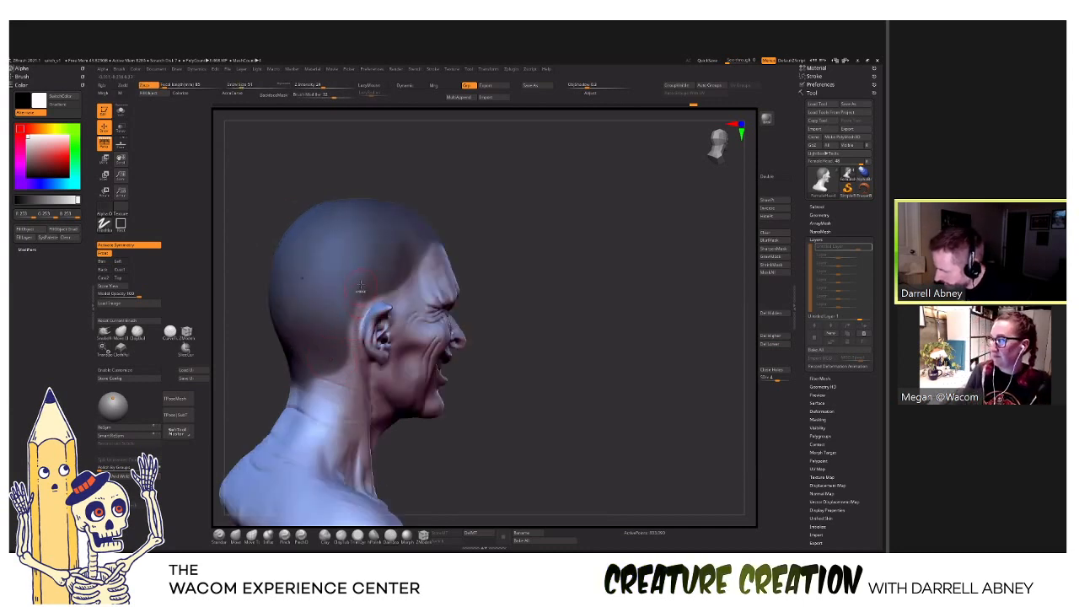
pyautogui.moveTo(359, 288)
pyautogui.mouseDown()
pyautogui.moveTo(336, 403)
pyautogui.moveTo(364, 401)
pyautogui.mouseUp()
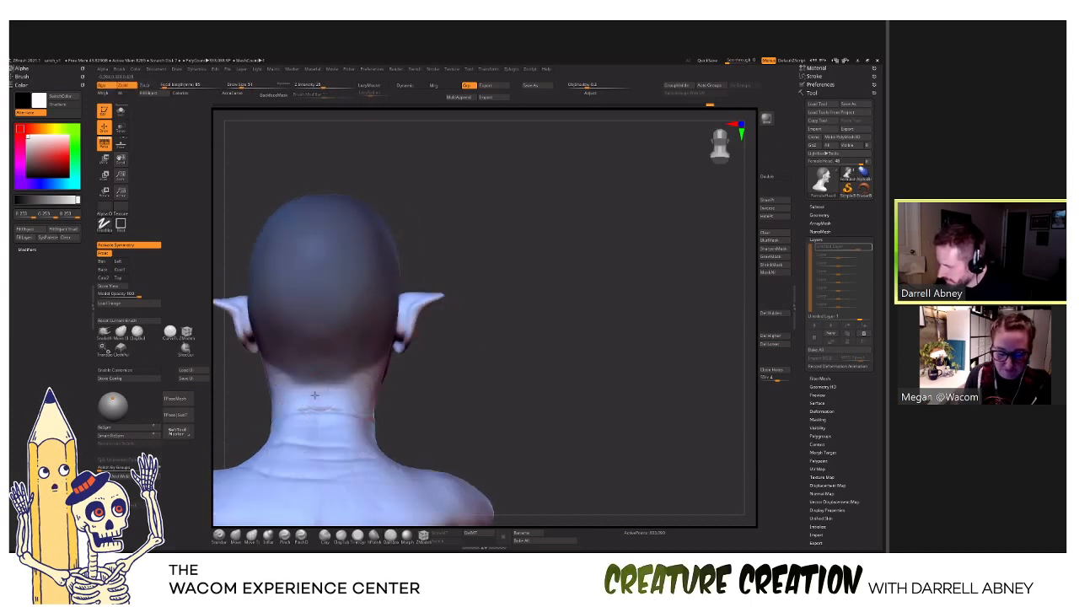
pyautogui.moveTo(340, 394); pyautogui.dragTo(280, 400, button='right')
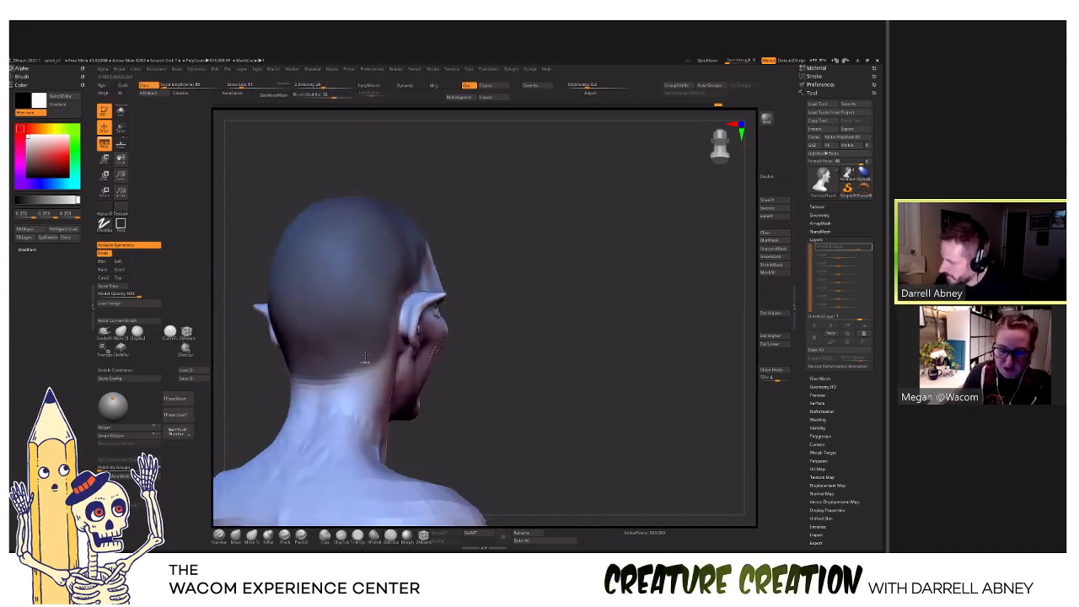
pyautogui.moveTo(381, 275); pyautogui.dragTo(278, 240, button='right')
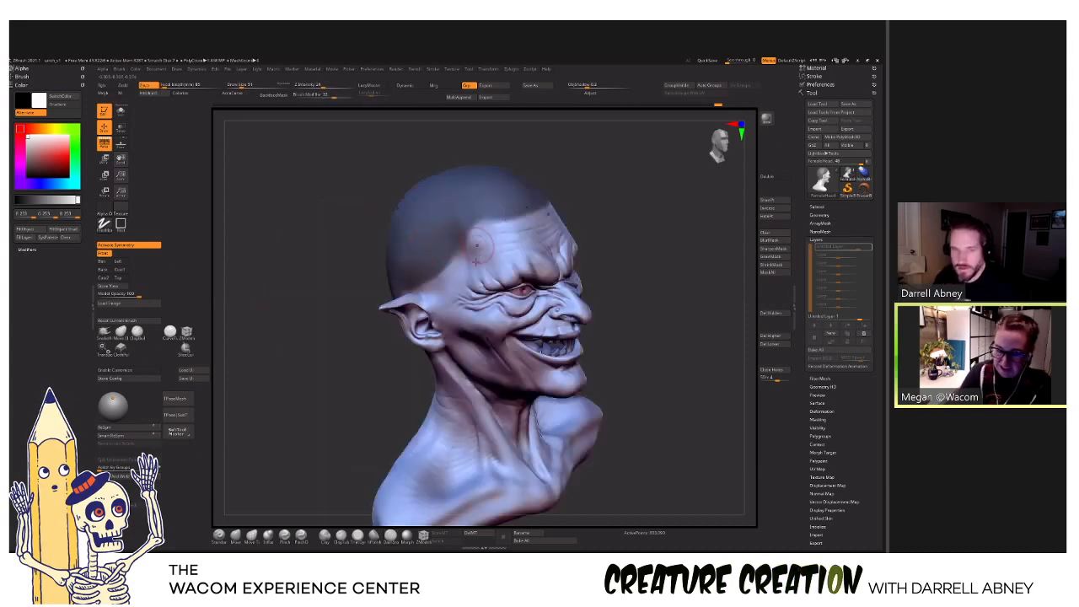
# Shape the front hairline by clearing the mask above the forehead into a high rounded recession and defining the temple corners.
pyautogui.moveTo(475, 262); pyautogui.dragTo(487, 224, button='right')
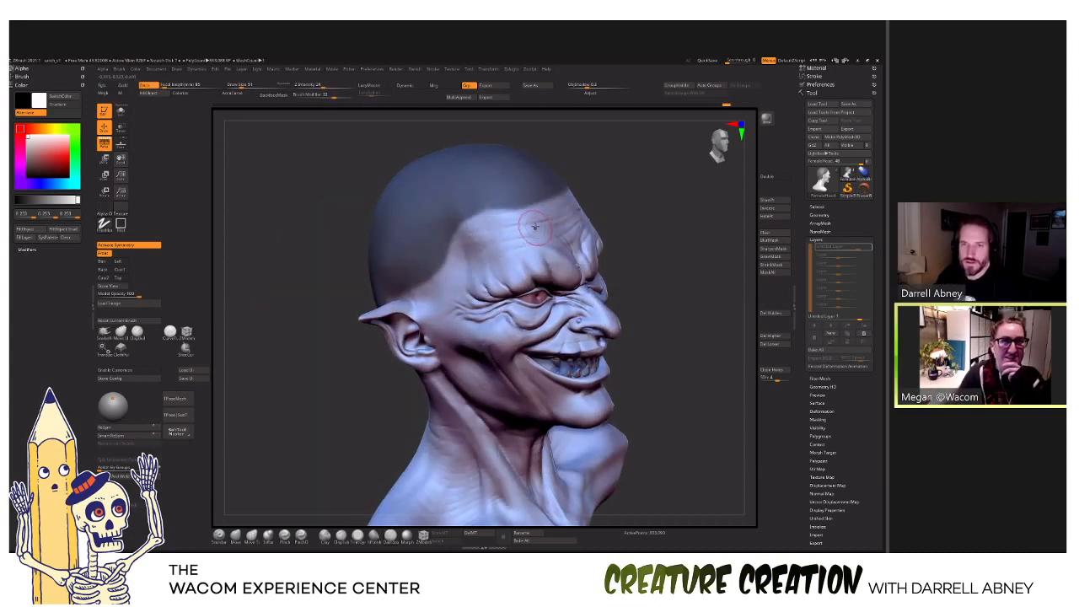
pyautogui.moveTo(564, 207); pyautogui.dragTo(522, 255, button='right')
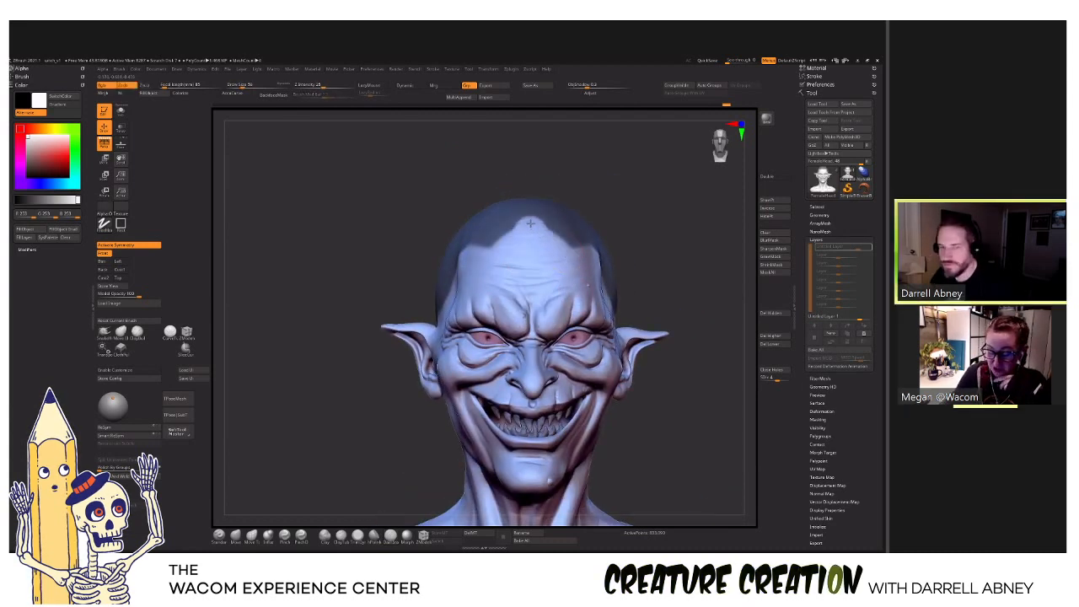
pyautogui.moveTo(498, 260)
pyautogui.mouseDown(button='right')
pyautogui.moveTo(538, 228)
pyautogui.moveTo(456, 240)
pyautogui.mouseUp(button='right')
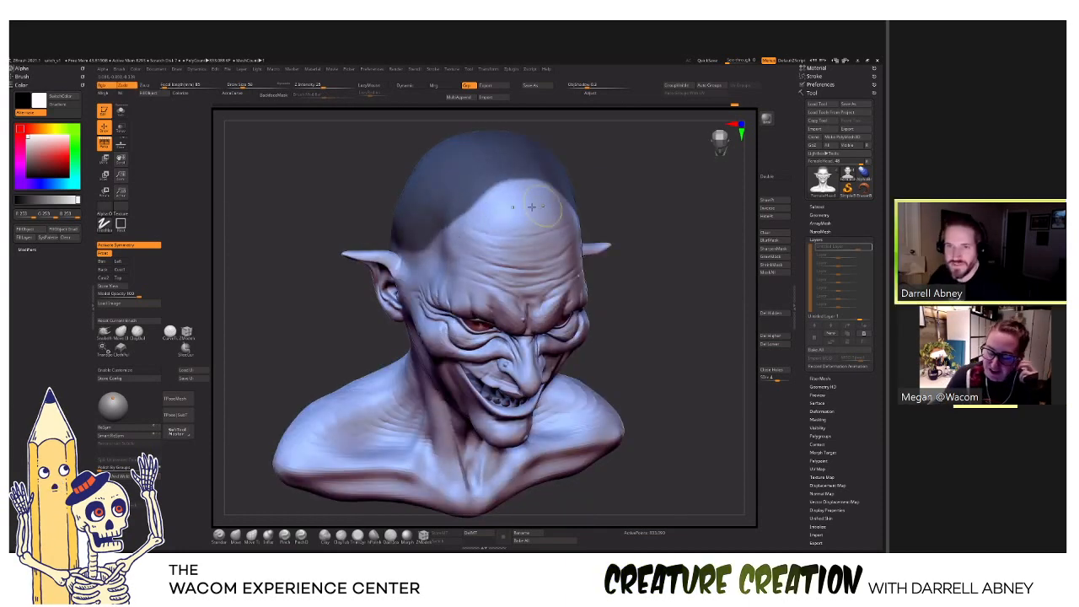
pyautogui.moveTo(455, 239)
pyautogui.mouseDown(button='right')
pyautogui.moveTo(526, 237)
pyautogui.moveTo(554, 274)
pyautogui.moveTo(514, 284)
pyautogui.mouseUp(button='right')
pyautogui.moveTo(527, 251)
pyautogui.keyDown('ctrl'); pyautogui.keyDown('alt'); pyautogui.mouseDown()
pyautogui.moveTo(514, 230)
pyautogui.moveTo(460, 239)
pyautogui.moveTo(516, 222)
pyautogui.mouseUp(); pyautogui.keyUp('alt'); pyautogui.keyUp('ctrl')
pyautogui.moveTo(515, 221); pyautogui.dragTo(512, 228, button='right')
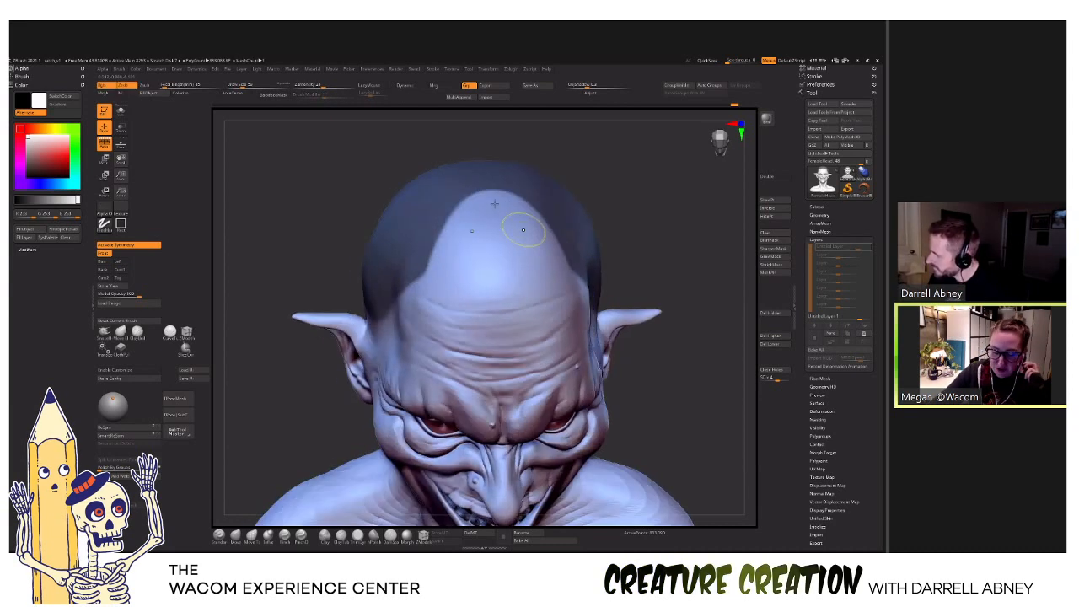
pyautogui.moveTo(436, 292)
pyautogui.mouseDown(button='right')
pyautogui.moveTo(390, 313)
pyautogui.moveTo(504, 306)
pyautogui.mouseUp(button='right')
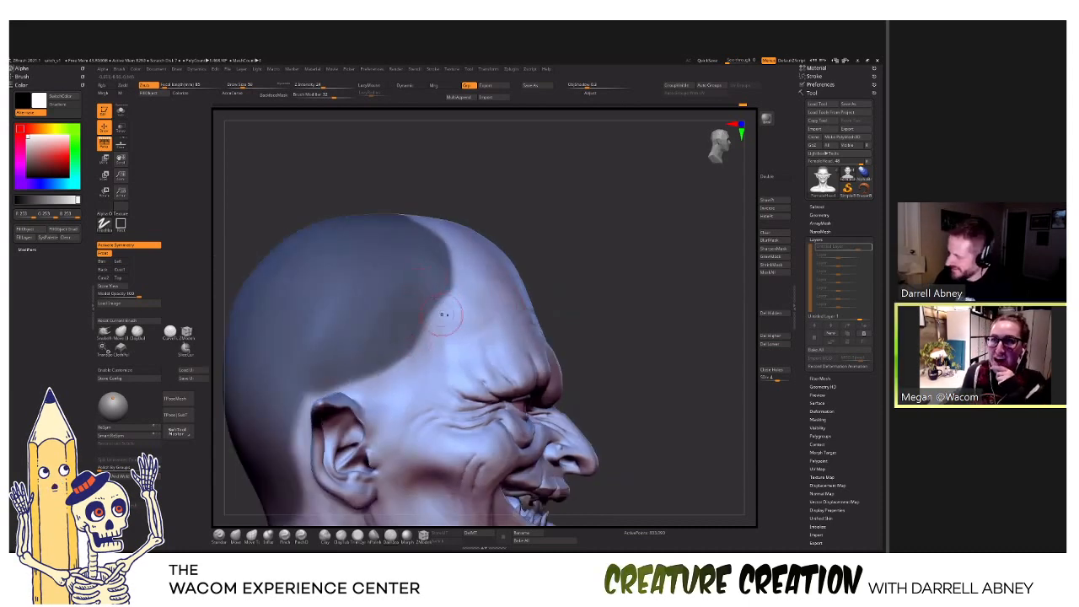
pyautogui.moveTo(473, 269)
pyautogui.mouseDown(button='right')
pyautogui.moveTo(444, 236)
pyautogui.moveTo(435, 181)
pyautogui.mouseUp(button='right')
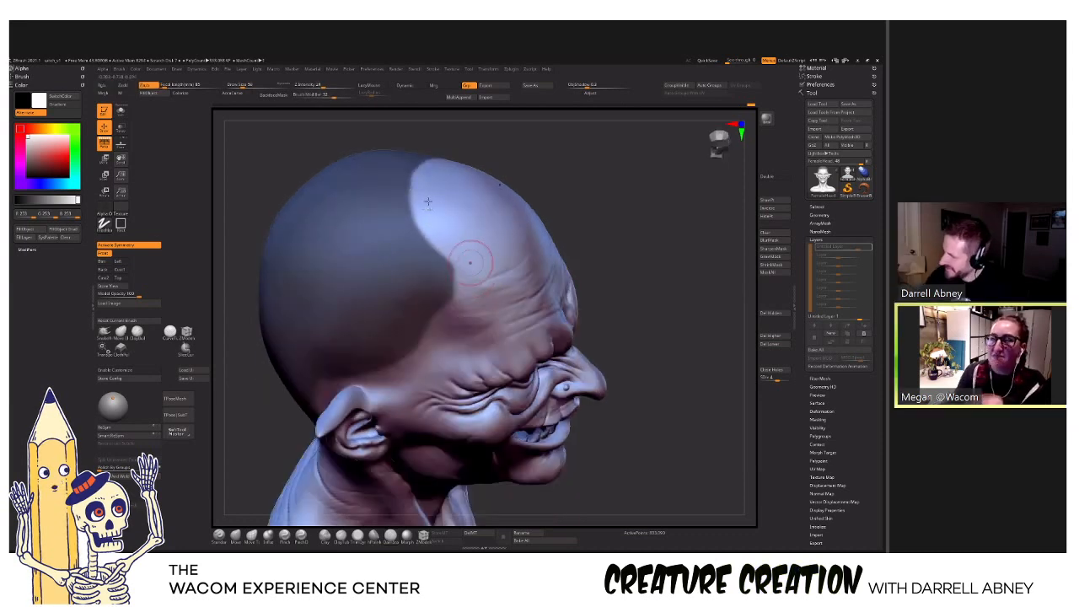
# Mask a pointed sideburn in front of the ear and clean up the hairline around the ear.
pyautogui.moveTo(477, 268)
pyautogui.mouseDown(button='right')
pyautogui.moveTo(450, 360)
pyautogui.moveTo(407, 362)
pyautogui.mouseUp(button='right')
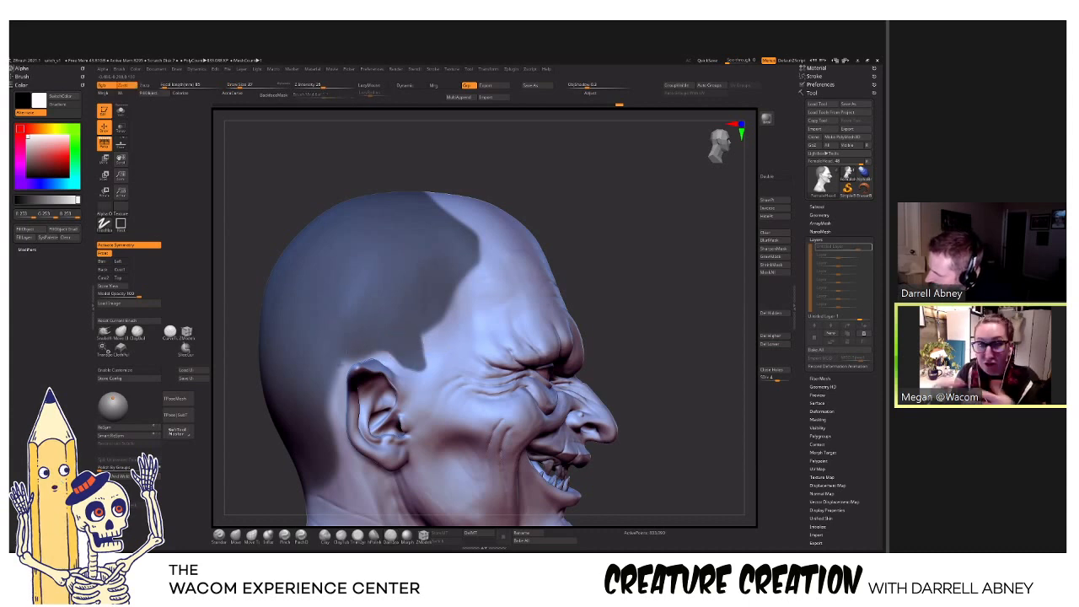
pyautogui.moveTo(338, 363); pyautogui.dragTo(354, 366, button='right')
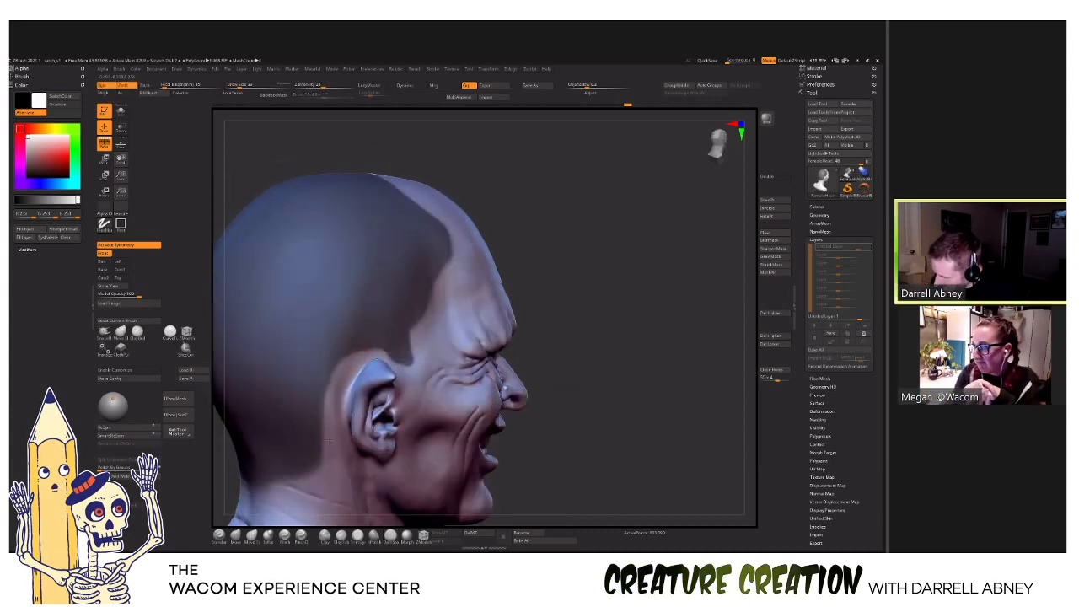
pyautogui.press('alt')
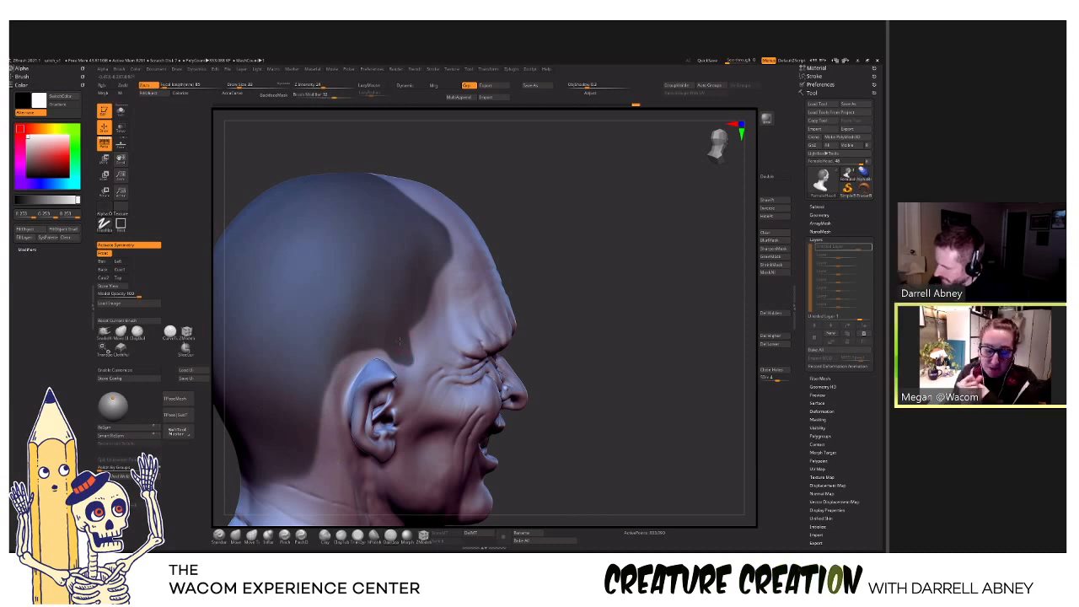
pyautogui.moveTo(398, 341); pyautogui.dragTo(402, 361, button='right')
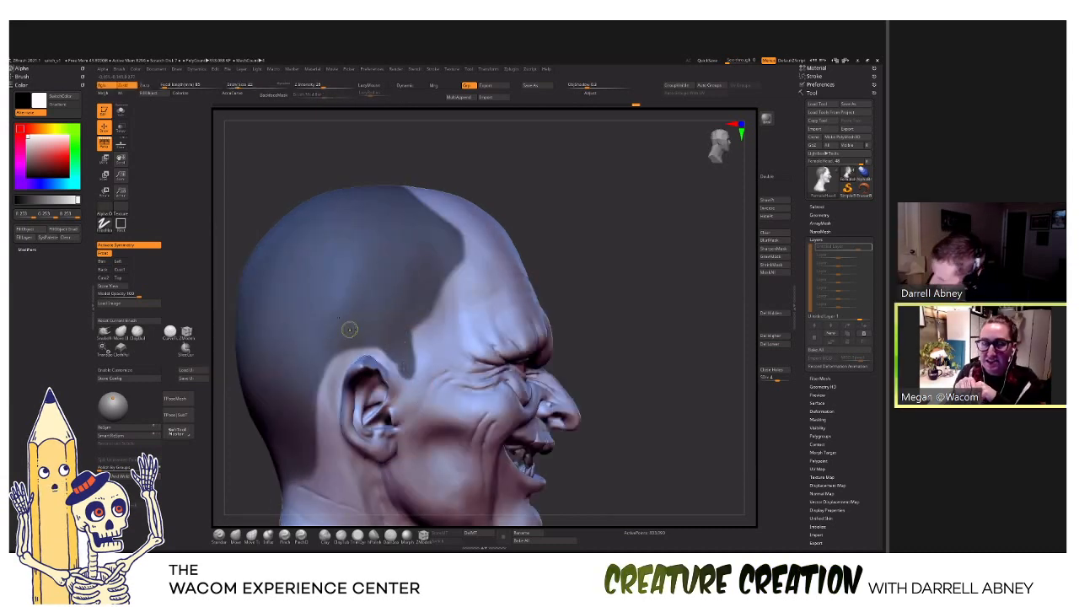
pyautogui.press('alt')
# Check the masked hairline from above and save the project over witch_v1.zpr.
pyautogui.moveTo(468, 359)
pyautogui.mouseDown(button='right')
pyautogui.moveTo(456, 333)
pyautogui.moveTo(477, 310)
pyautogui.moveTo(582, 347)
pyautogui.moveTo(623, 337)
pyautogui.moveTo(627, 366)
pyautogui.moveTo(548, 312)
pyautogui.moveTo(489, 229)
pyautogui.moveTo(510, 178)
pyautogui.mouseUp(button='right')
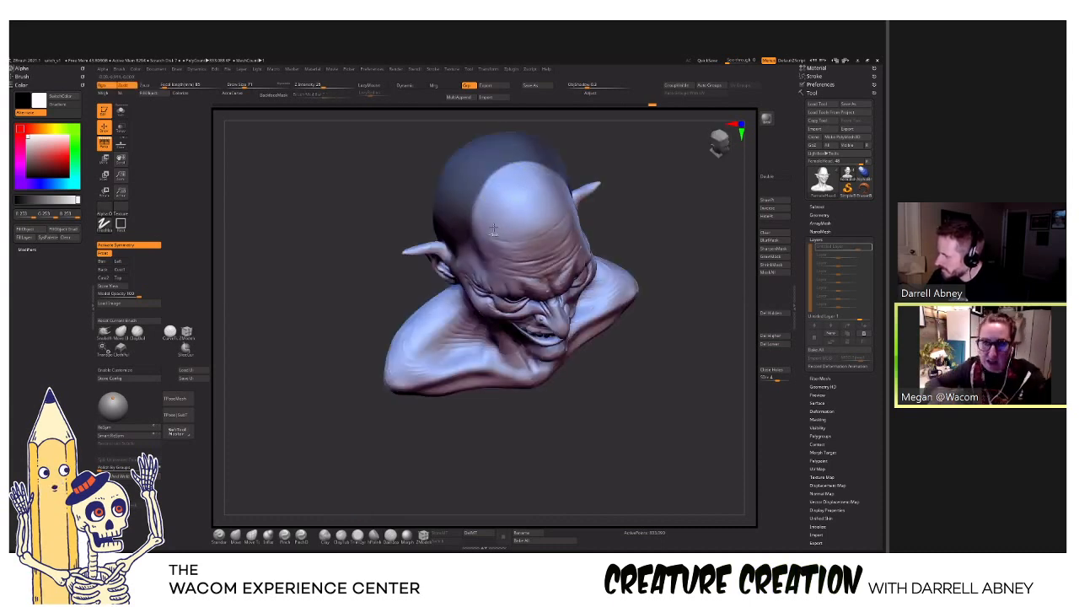
pyautogui.moveTo(496, 227); pyautogui.dragTo(516, 189, button='right')
pyautogui.moveTo(582, 325)
pyautogui.keyDown('ctrl'); pyautogui.mouseDown(button='right')
pyautogui.moveTo(610, 380)
pyautogui.moveTo(615, 345)
pyautogui.mouseUp(button='right'); pyautogui.keyUp('ctrl')
pyautogui.press('s')
pyautogui.hotkey('ctrl', 's')
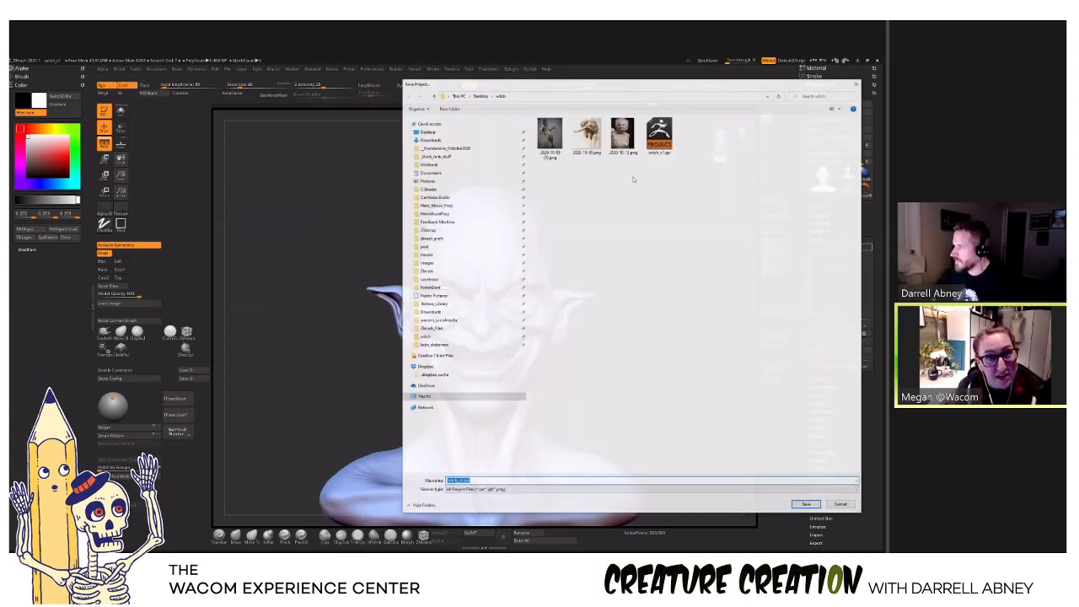
pyautogui.doubleClick(659, 135)
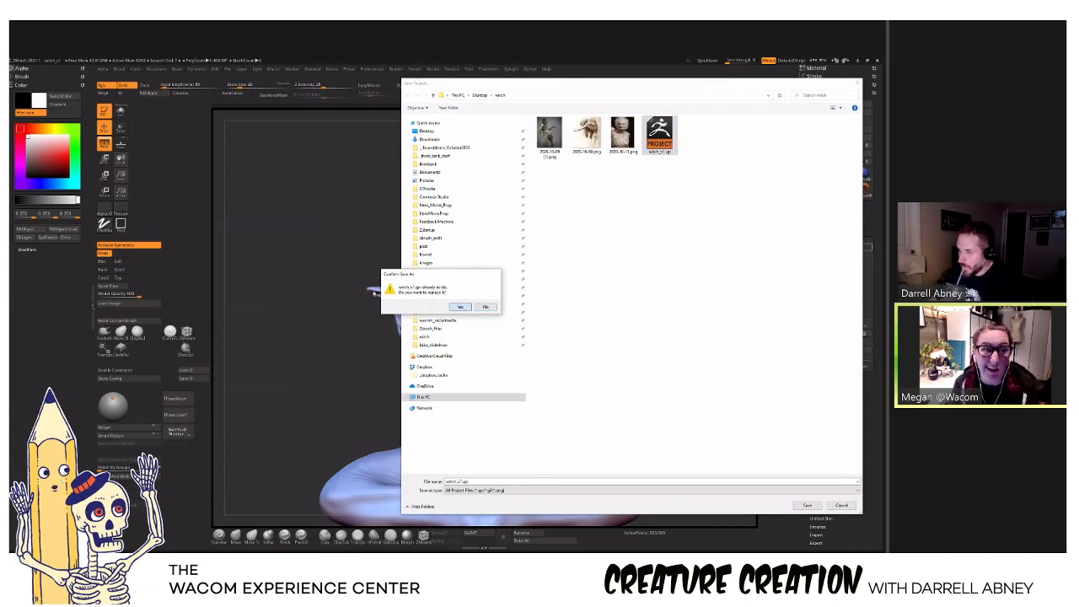
pyautogui.press('Return')
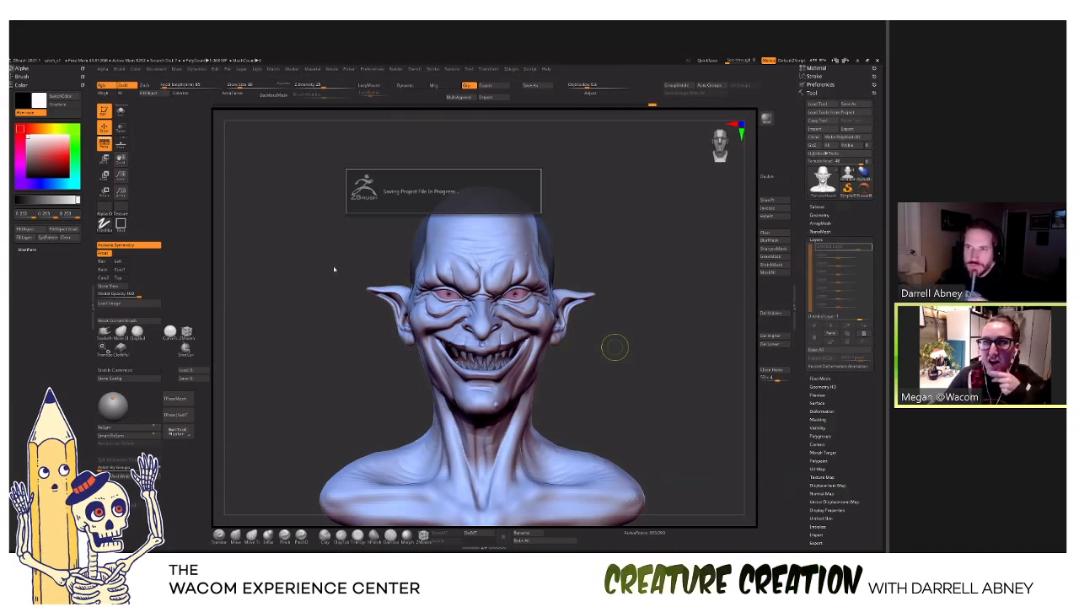
# Turn on the FiberMesh preview for the masked scalp and open the fiber modifiers.
pyautogui.click(822, 240)
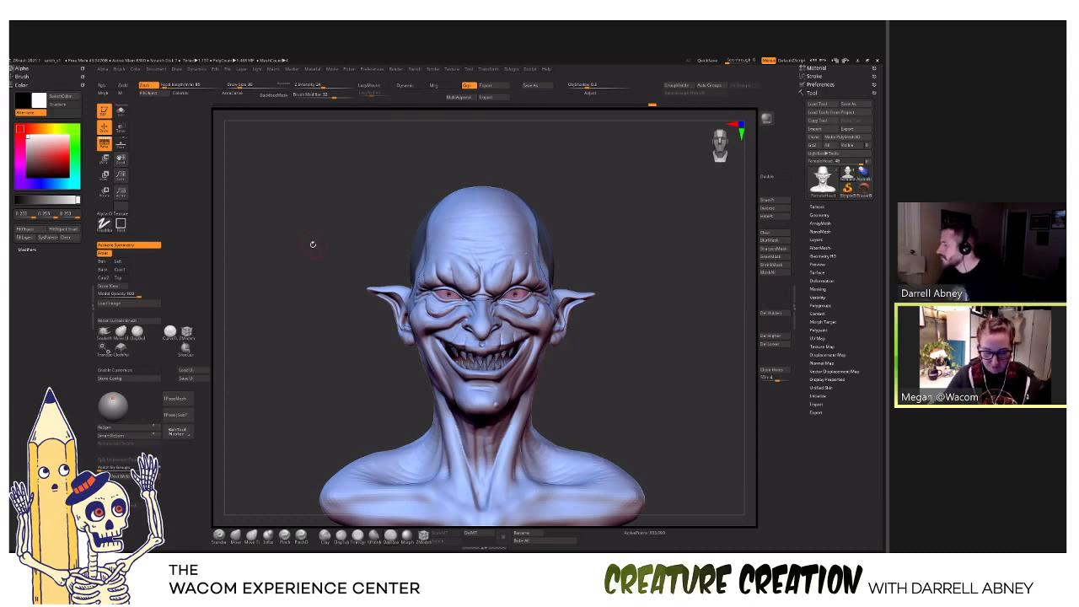
pyautogui.moveTo(646, 330)
pyautogui.mouseDown()
pyautogui.moveTo(667, 341)
pyautogui.moveTo(666, 270)
pyautogui.mouseUp()
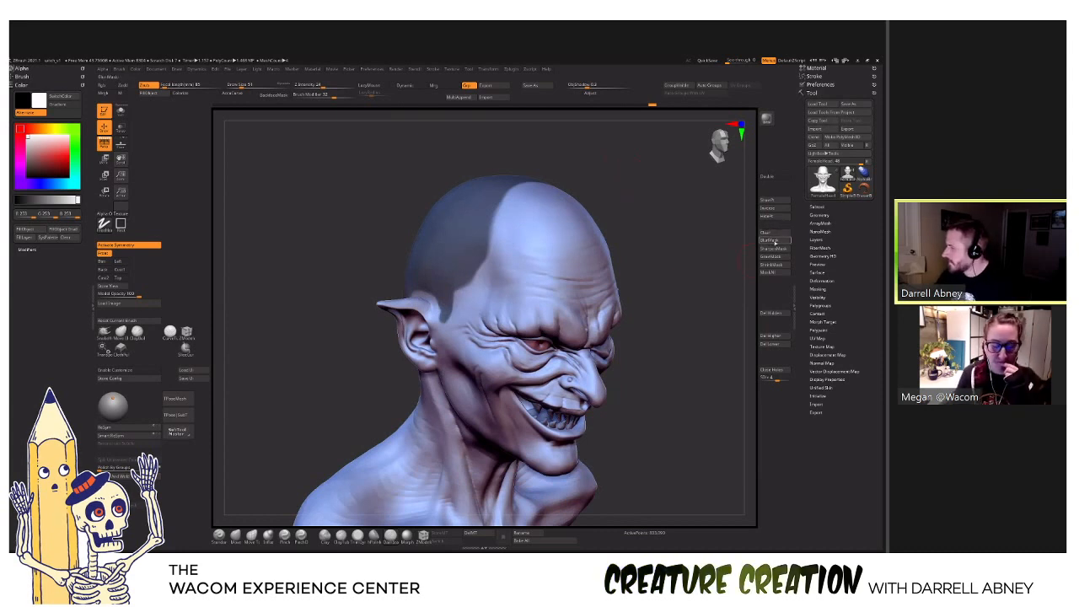
pyautogui.moveTo(681, 313)
pyautogui.mouseDown()
pyautogui.moveTo(697, 366)
pyautogui.moveTo(643, 382)
pyautogui.mouseUp()
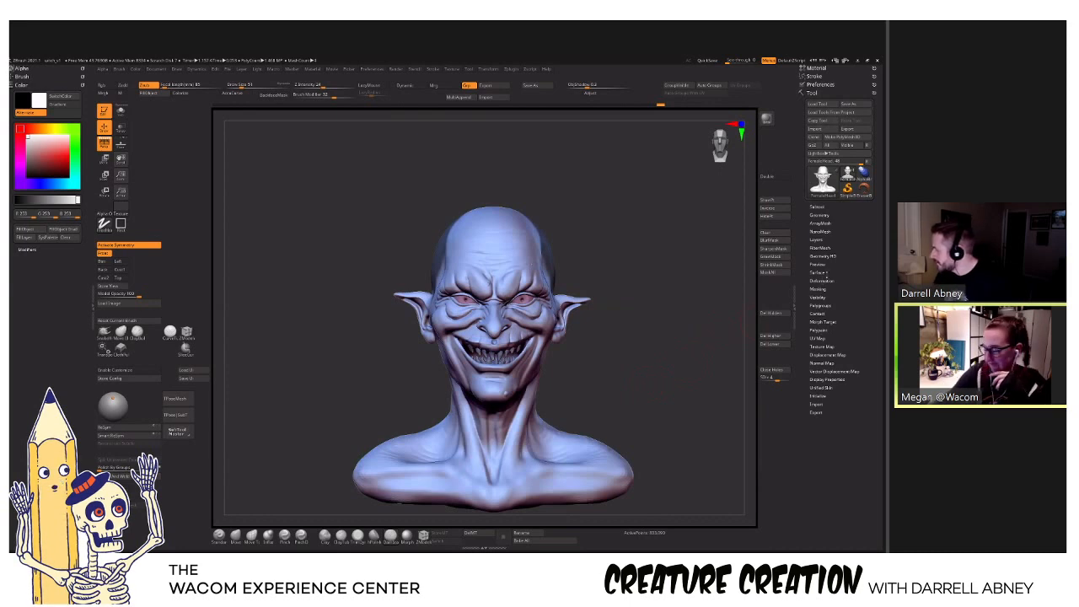
pyautogui.click(820, 247)
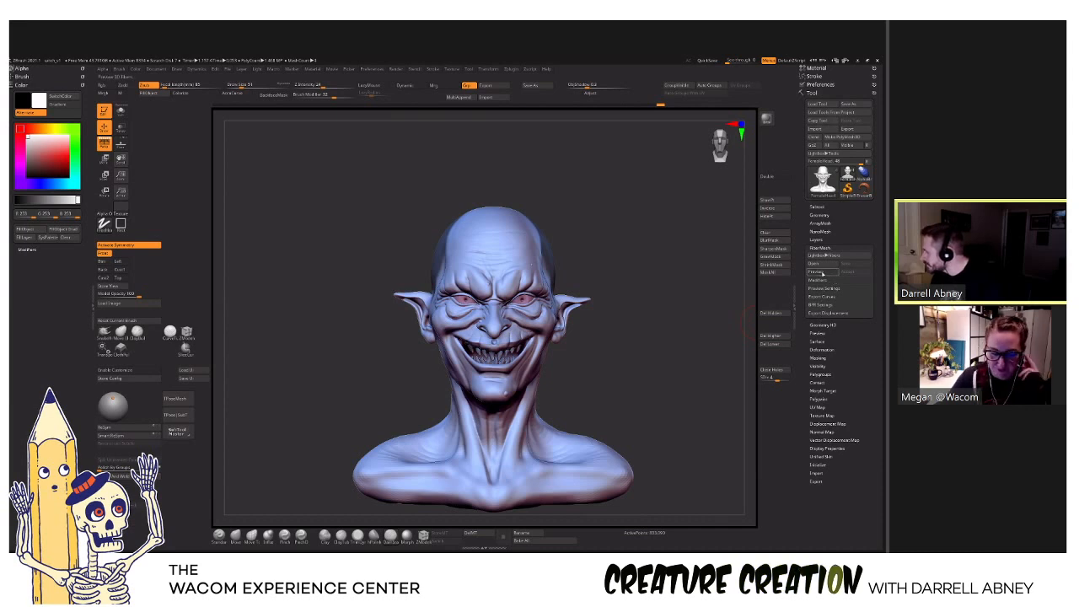
pyautogui.click(820, 272)
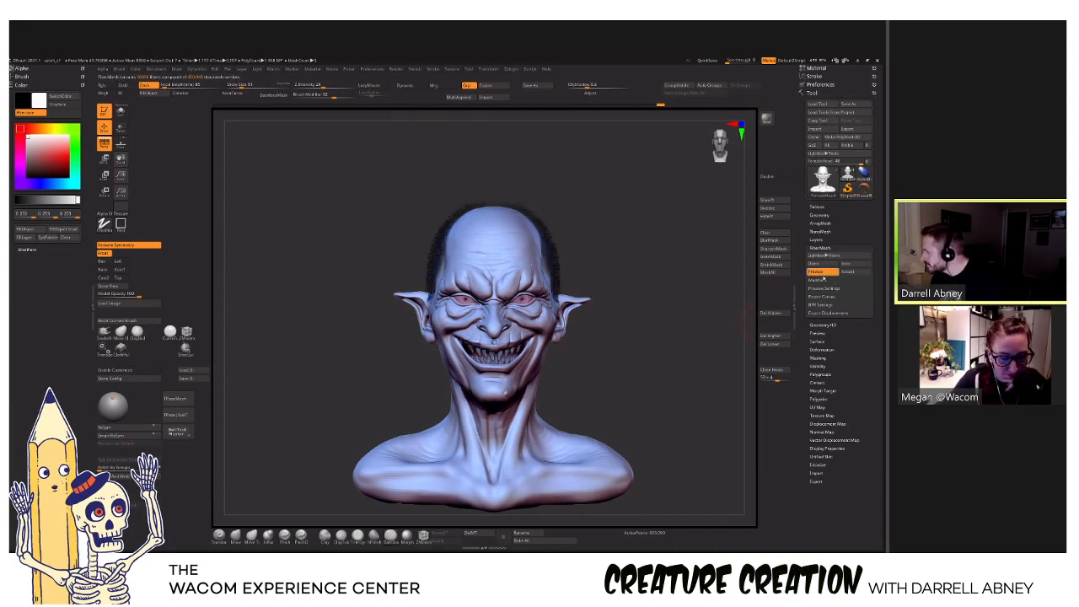
pyautogui.click(815, 279)
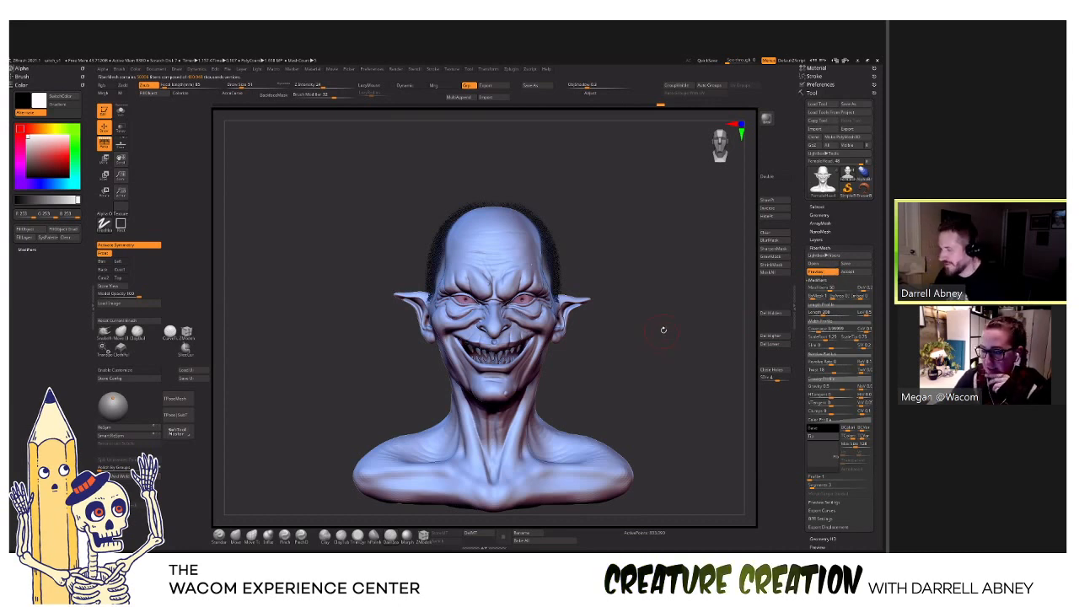
# Increase the fiber length to grow the short black scalp hair into a bushier mass.
pyautogui.moveTo(663, 330); pyautogui.dragTo(683, 352)
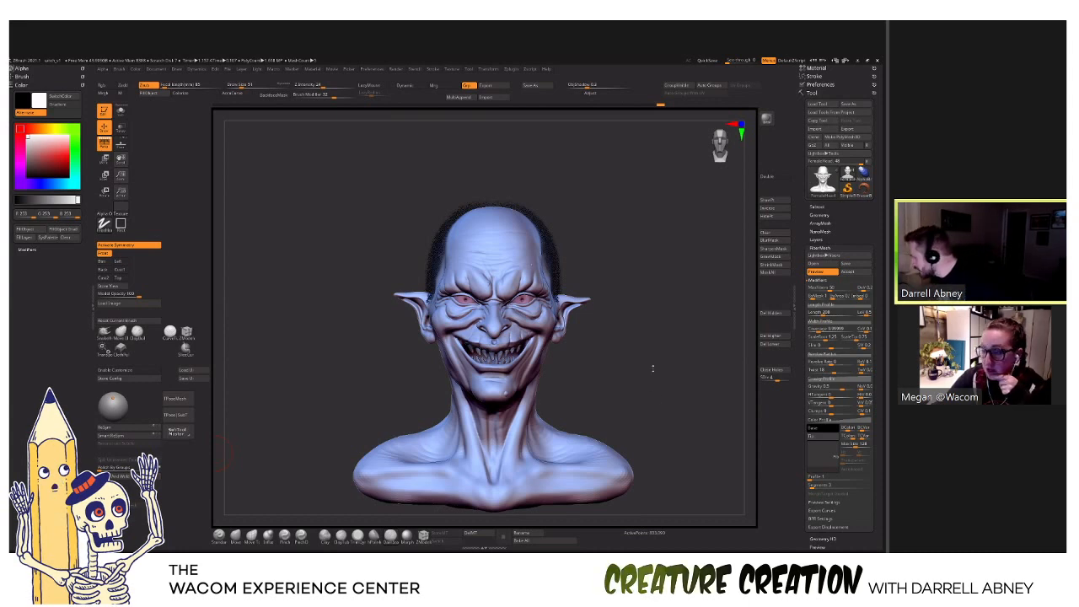
pyautogui.moveTo(652, 368); pyautogui.dragTo(650, 248)
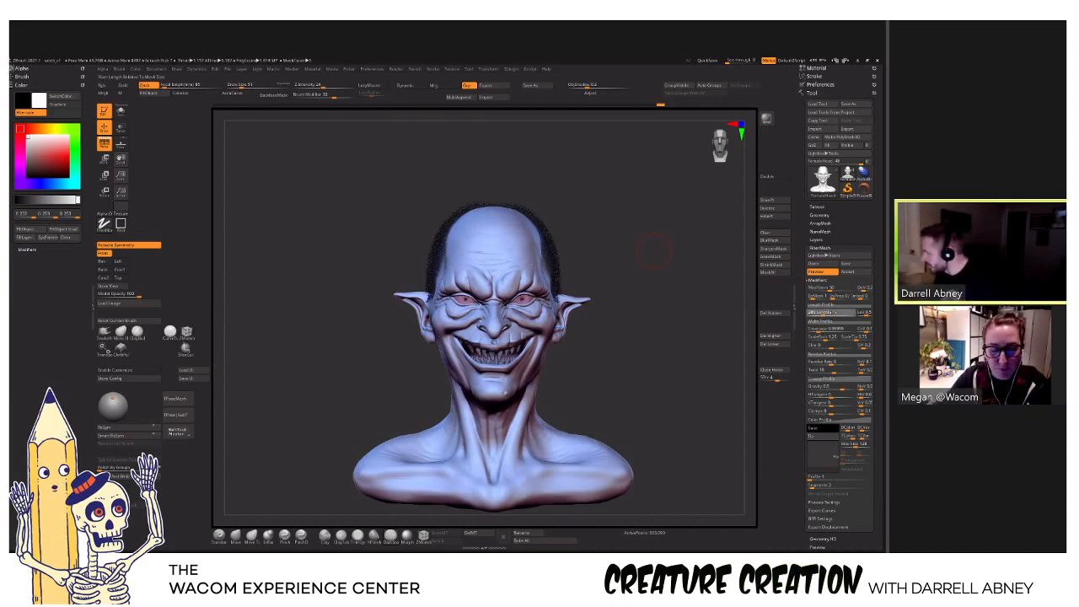
pyautogui.moveTo(832, 313); pyautogui.dragTo(839, 311)
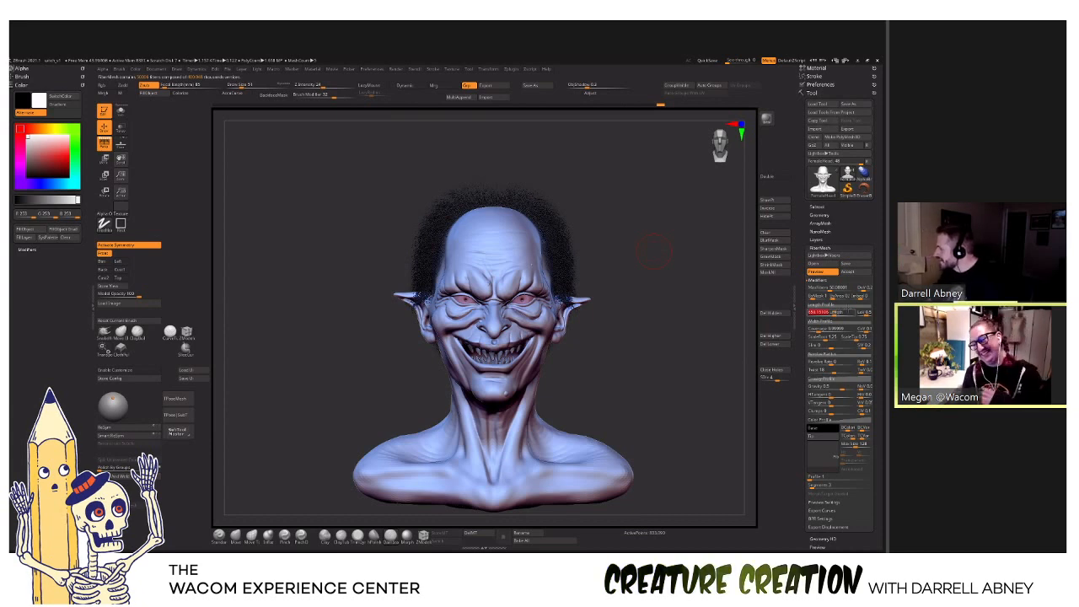
# Compare fiber presets from the library on the scalp and load the green Tall_Weeds preset.
pyautogui.click(834, 255)
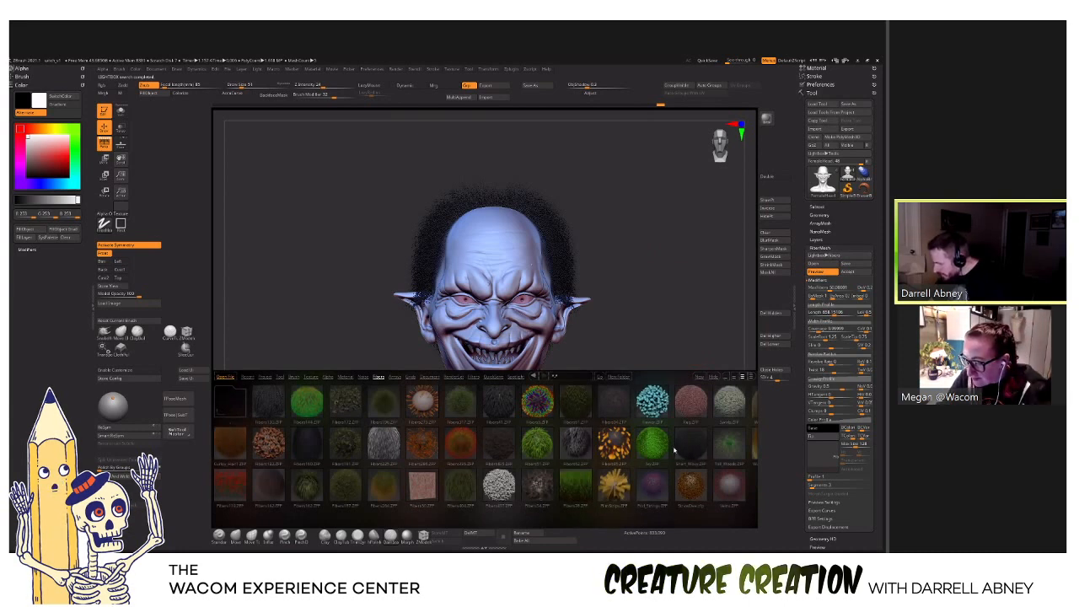
pyautogui.click(719, 450)
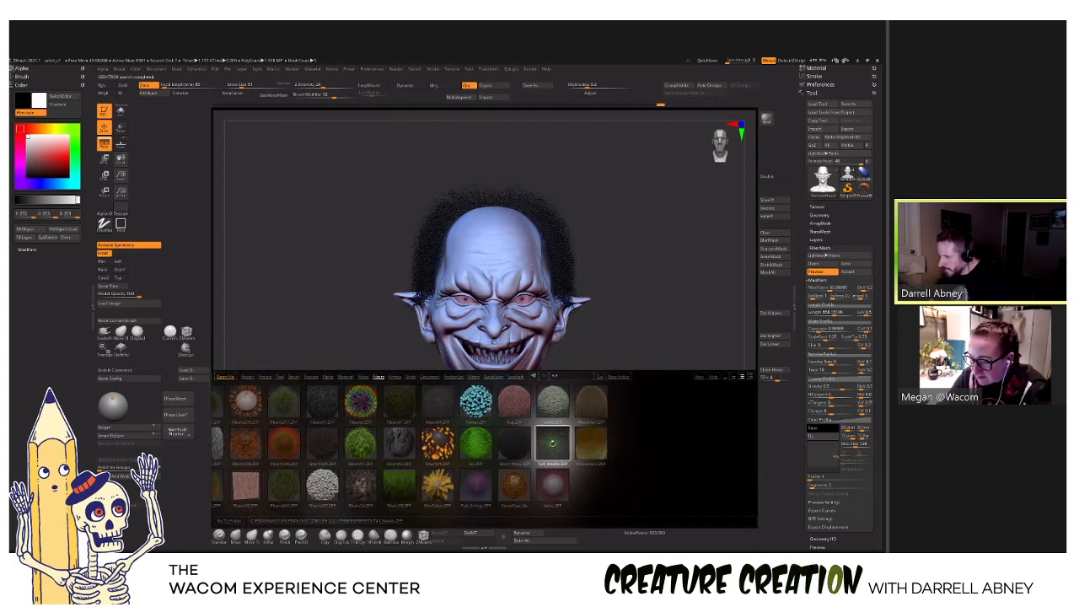
pyautogui.click(553, 444)
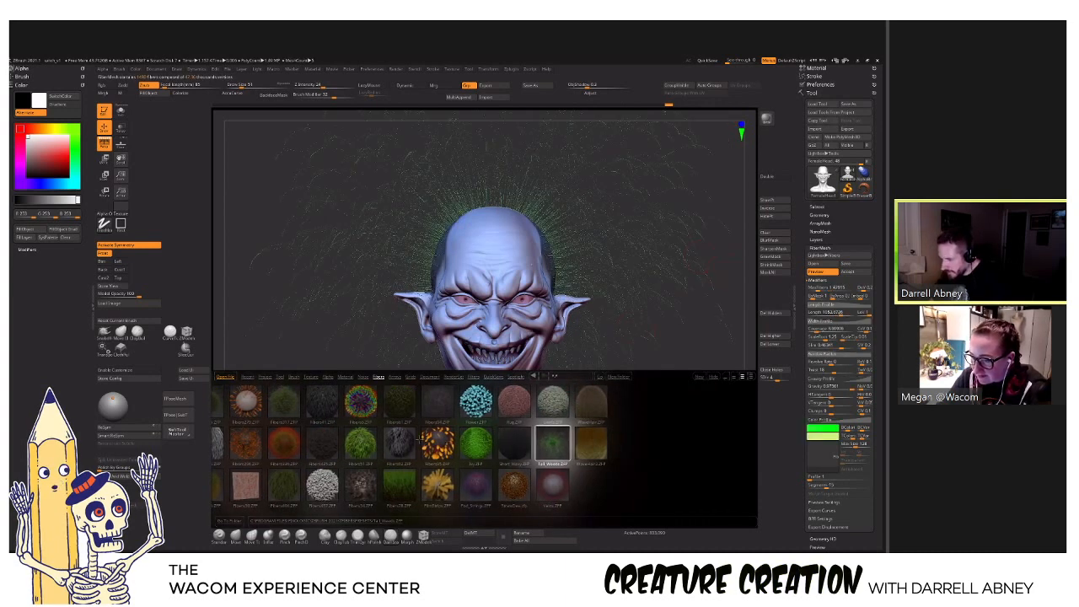
pyautogui.click(398, 445)
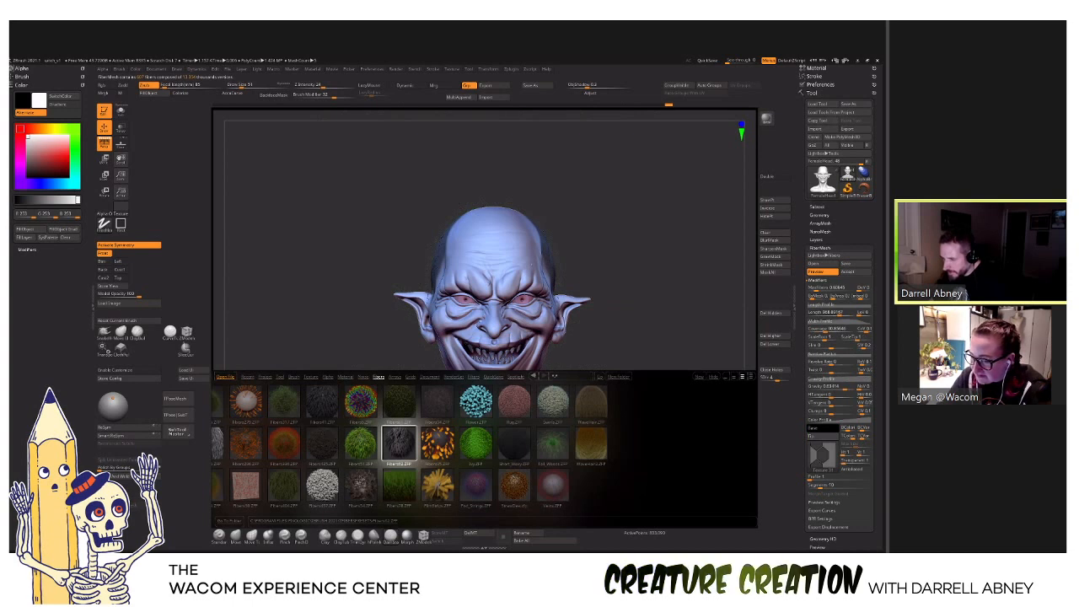
pyautogui.doubleClick(552, 444)
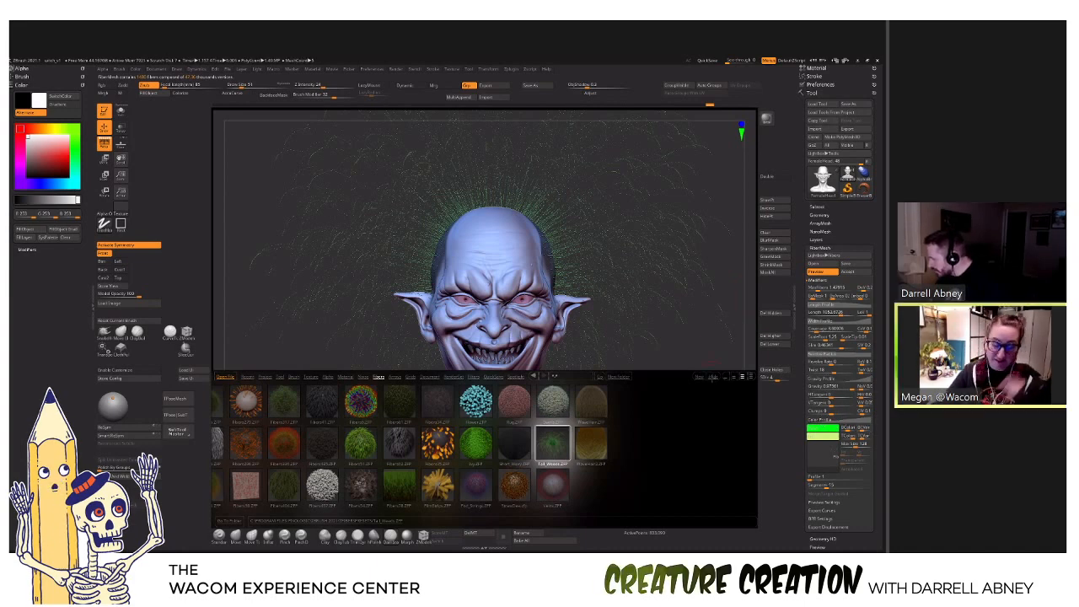
pyautogui.click(713, 377)
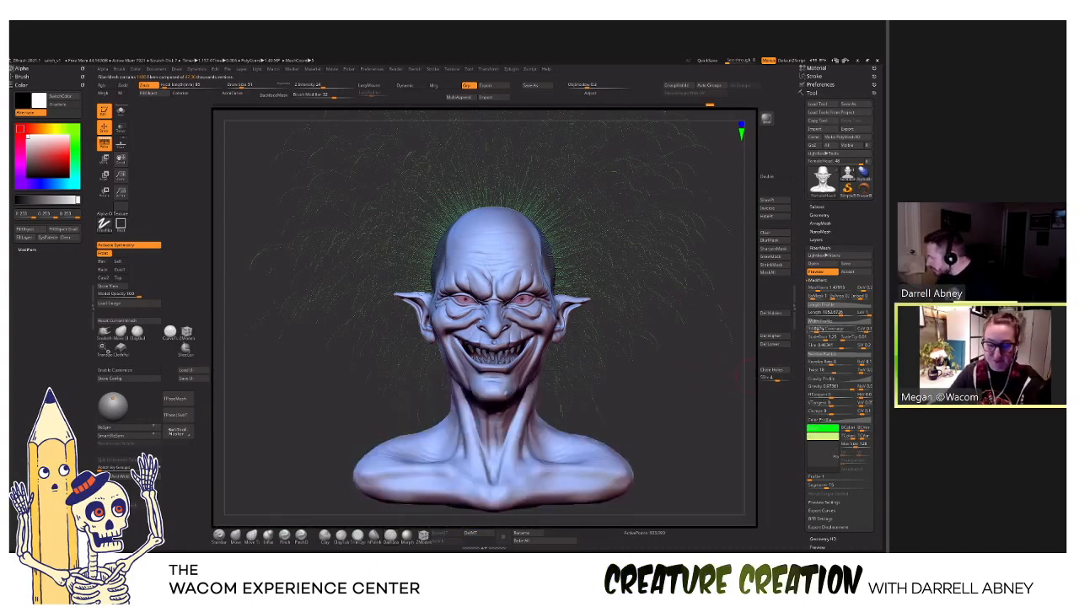
# Increase the fiber coverage, shorten the fiber length, and adjust the root and tip scale.
pyautogui.moveTo(817, 330); pyautogui.dragTo(818, 329)
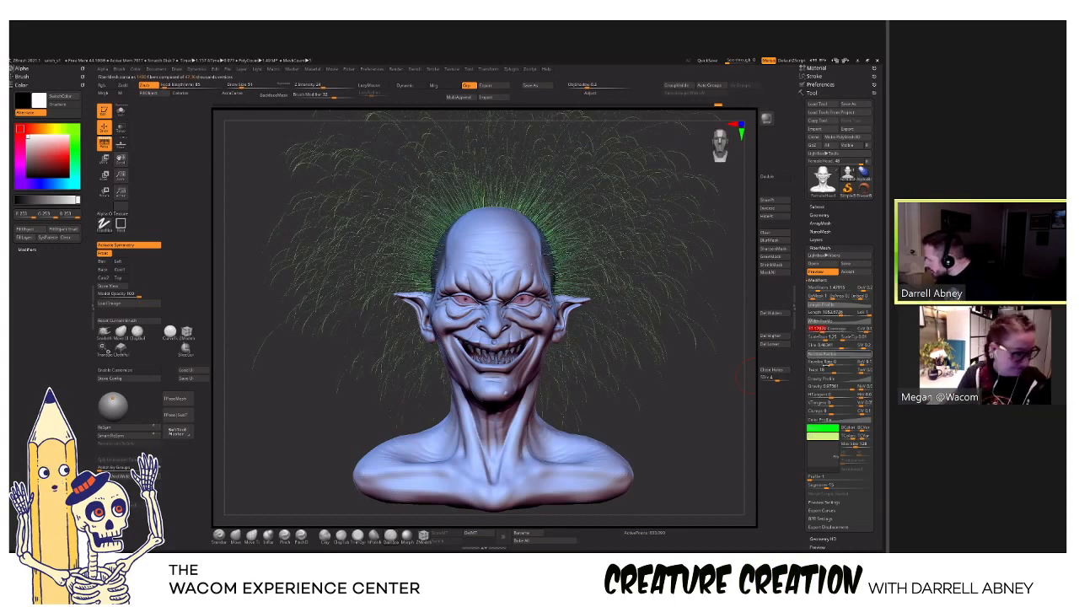
pyautogui.click(833, 313)
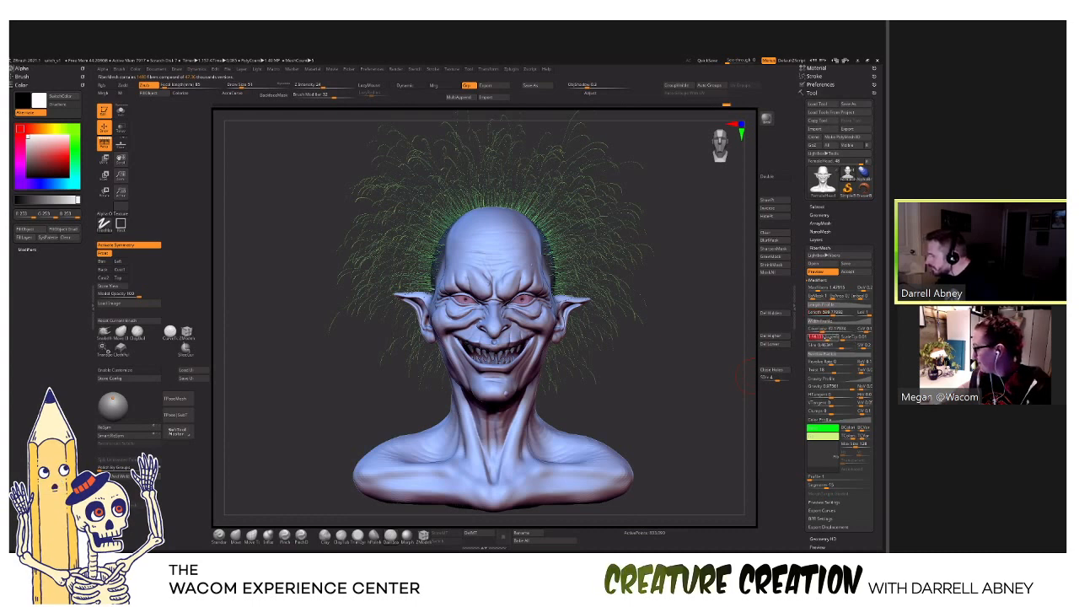
pyautogui.click(831, 336)
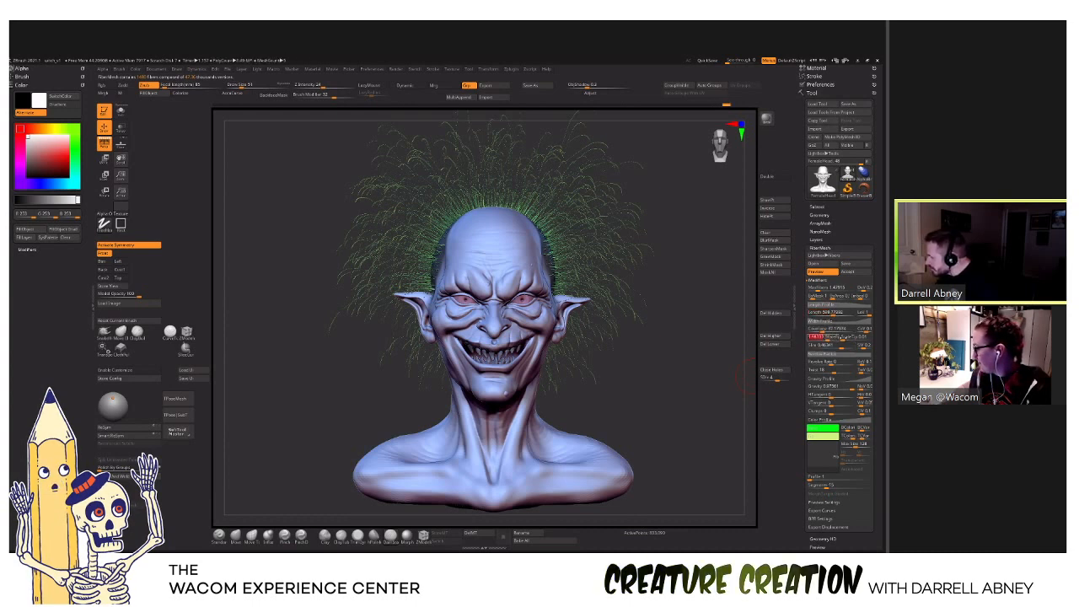
pyautogui.click(847, 336)
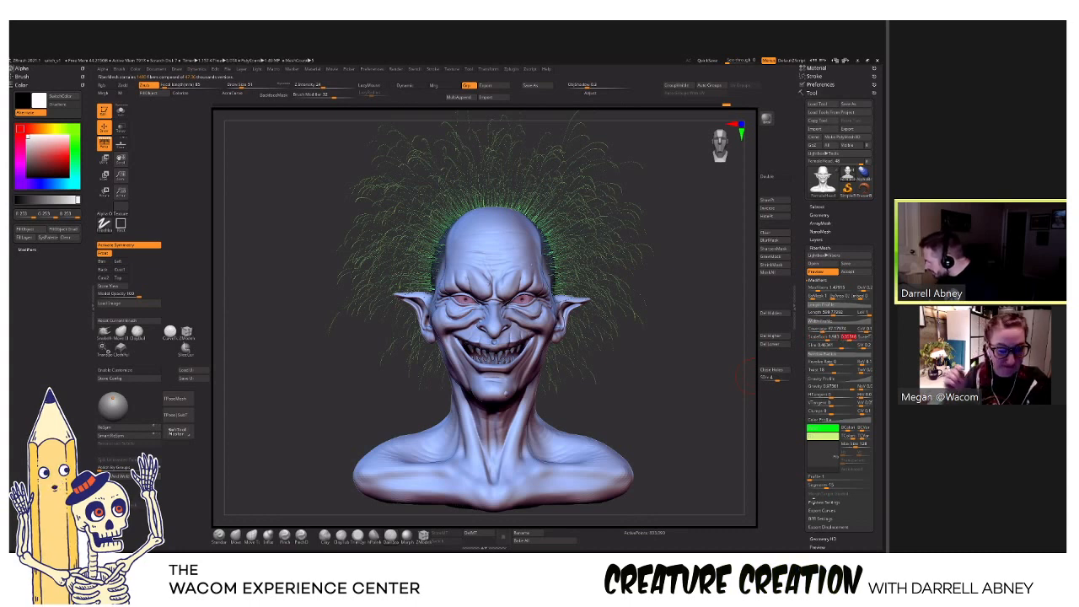
# Turn on Fast Preview for the fibers at 100 percent visibility.
pyautogui.moveTo(804, 491); pyautogui.dragTo(804, 465)
pyautogui.click(815, 478)
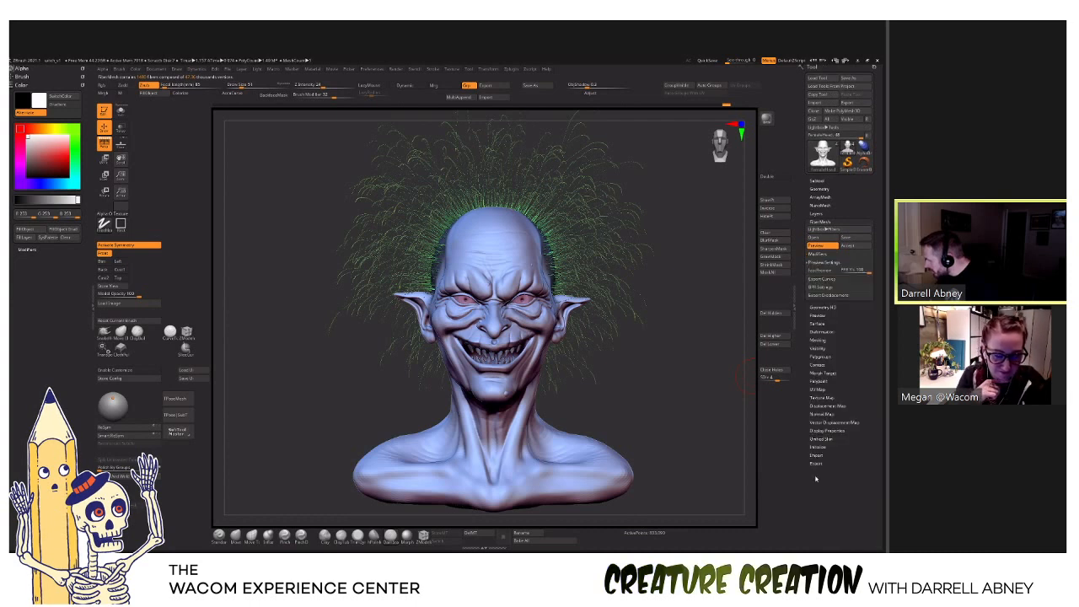
pyautogui.click(821, 272)
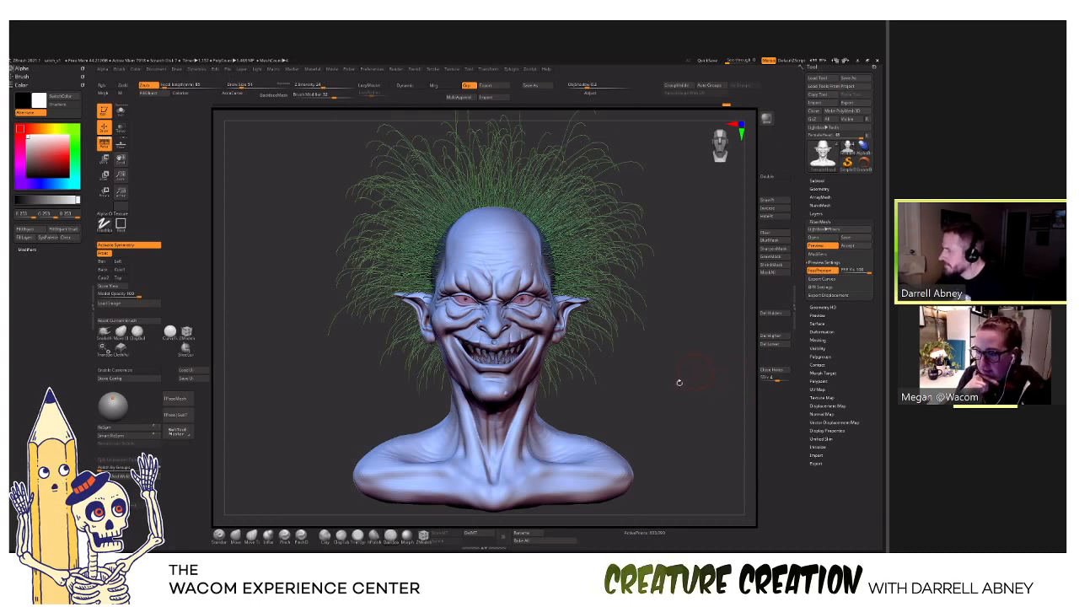
pyautogui.moveTo(859, 271); pyautogui.dragTo(881, 268)
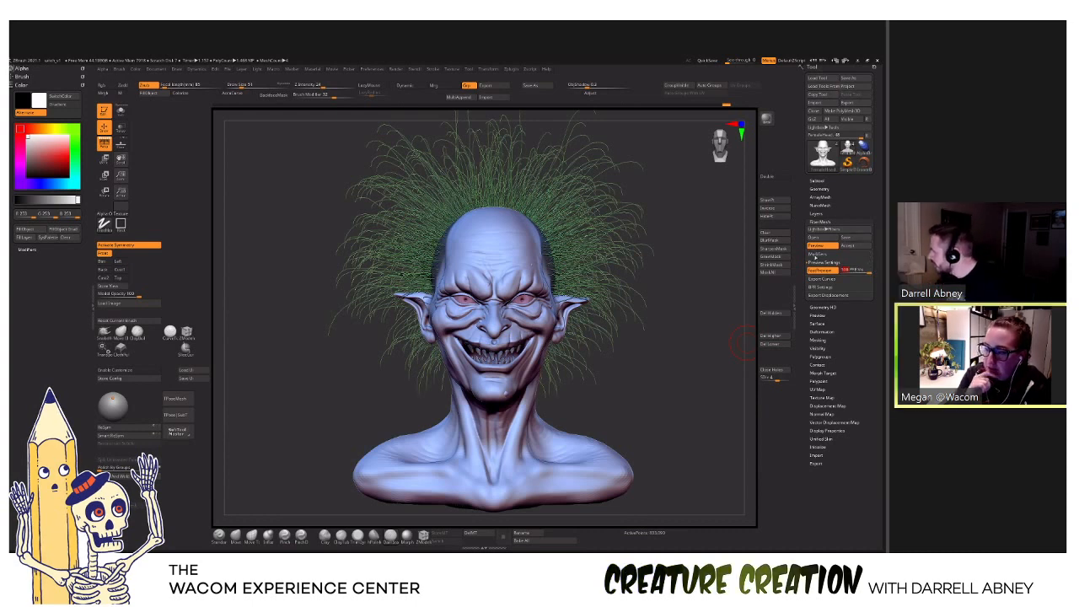
# Test a low fiber gravity, raise it to 1, and check the strands from the side and front.
pyautogui.click(815, 254)
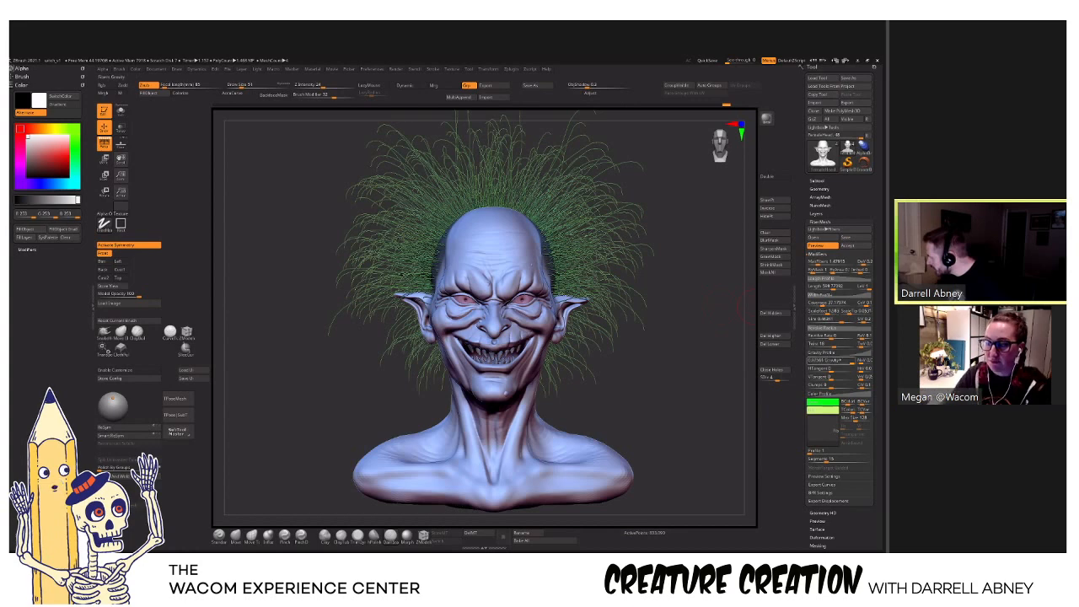
pyautogui.click(820, 360)
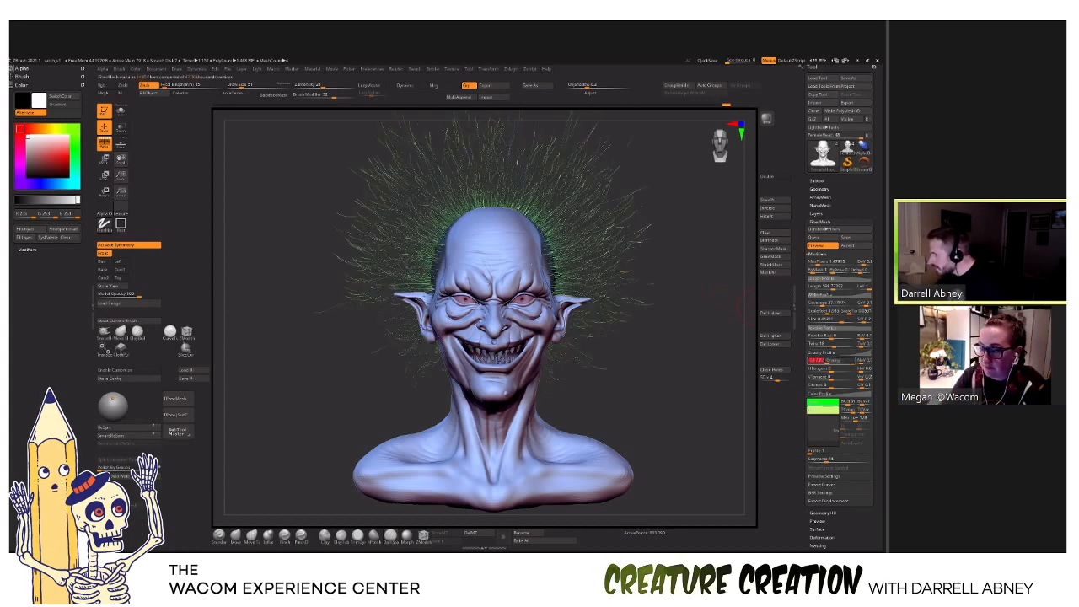
pyautogui.moveTo(838, 363); pyautogui.dragTo(841, 362)
pyautogui.moveTo(590, 388); pyautogui.dragTo(716, 400)
pyautogui.keyDown('alt'); pyautogui.moveTo(654, 387); pyautogui.dragTo(663, 368); pyautogui.keyUp('alt')
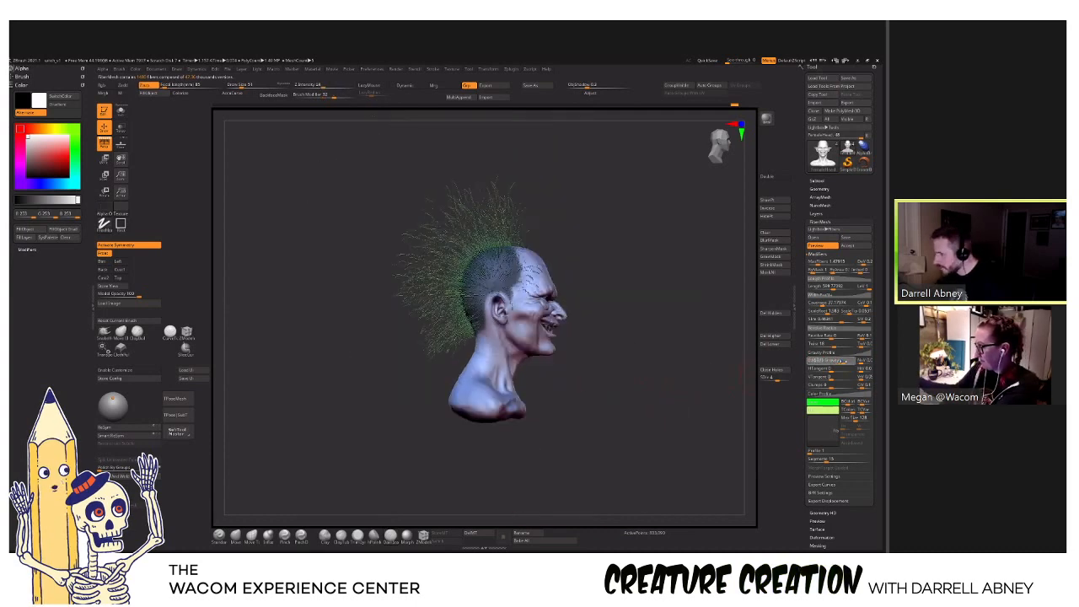
pyautogui.click(842, 361)
pyautogui.moveTo(844, 362); pyautogui.dragTo(855, 362)
pyautogui.moveTo(684, 332)
pyautogui.mouseDown()
pyautogui.moveTo(602, 331)
pyautogui.moveTo(654, 328)
pyautogui.moveTo(661, 345)
pyautogui.mouseUp()
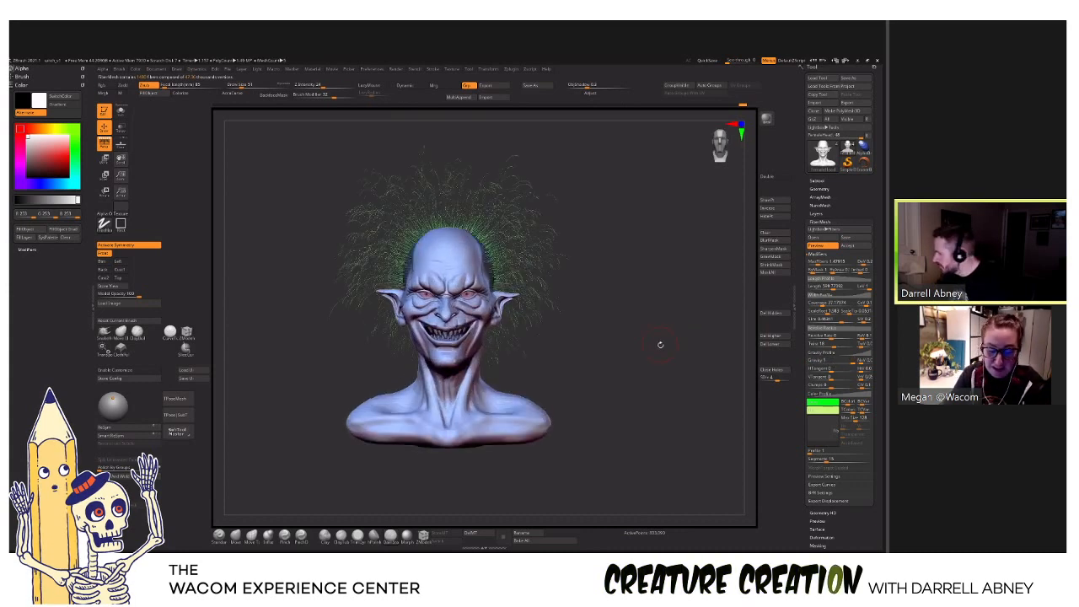
# Turn Fast Preview back on alongside the fiber modifiers and check the hair in profile.
pyautogui.click(811, 476)
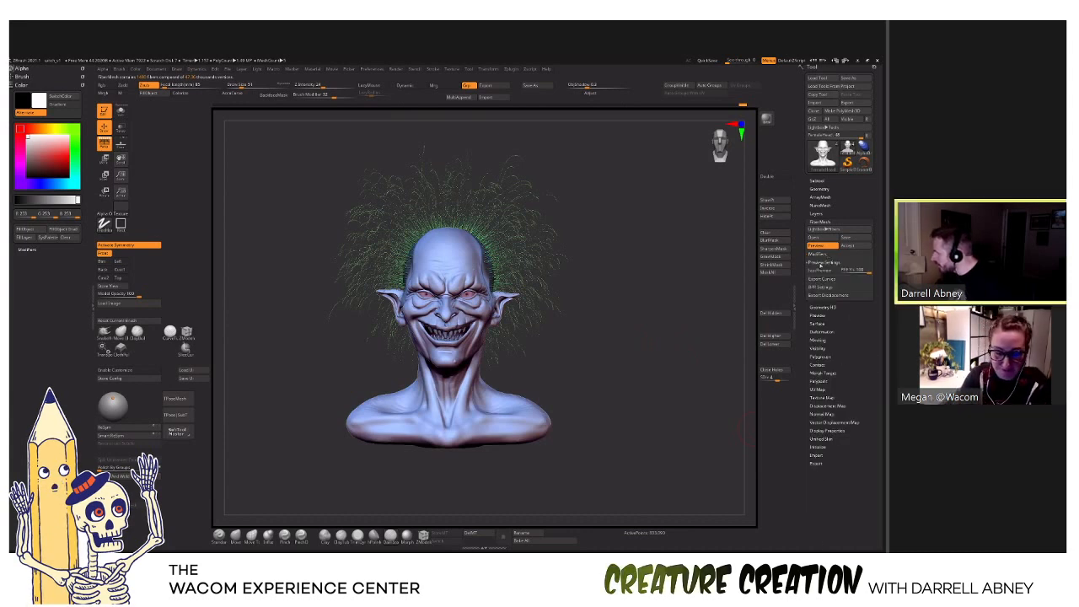
pyautogui.click(818, 254)
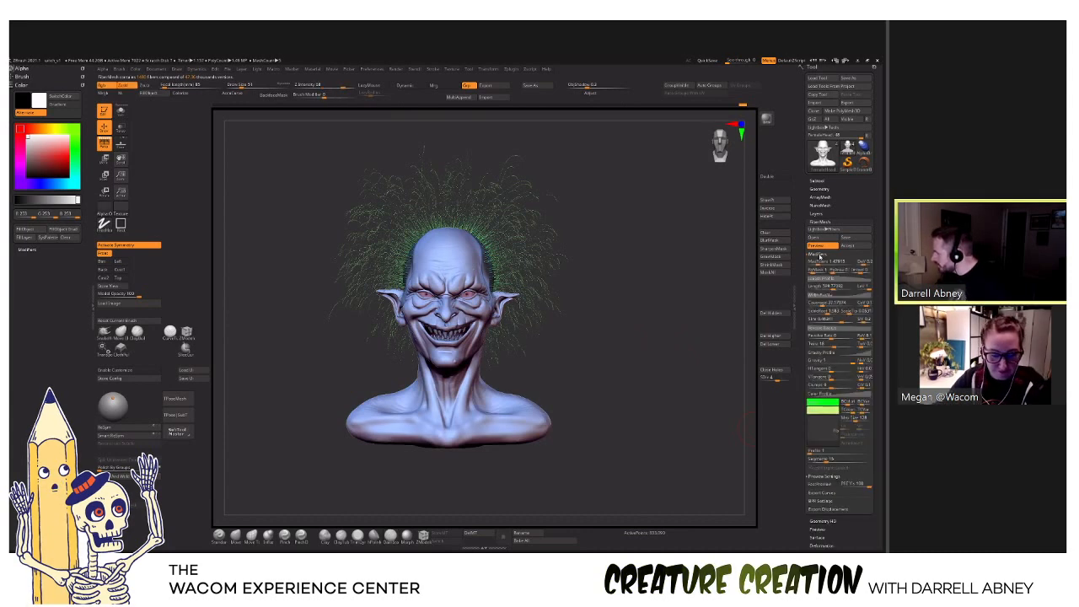
pyautogui.scroll(-4, 803, 313)
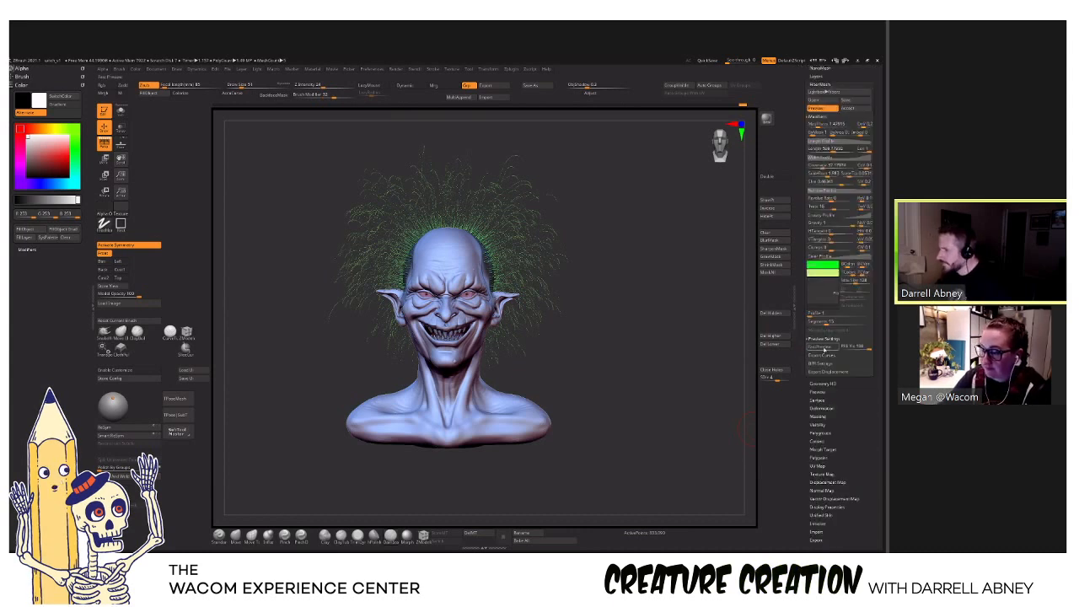
pyautogui.click(820, 347)
pyautogui.moveTo(659, 329); pyautogui.dragTo(647, 342)
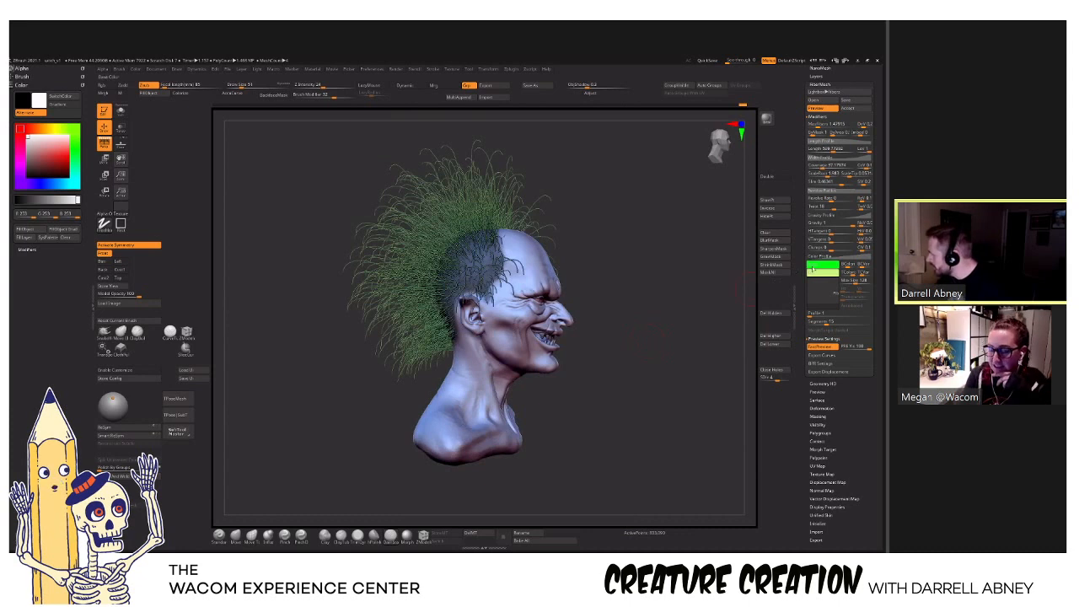
# Change the fiber base and tip colors from green to white and check the hair from the front.
pyautogui.moveTo(812, 268)
pyautogui.mouseDown()
pyautogui.moveTo(797, 241)
pyautogui.moveTo(797, 277)
pyautogui.moveTo(756, 229)
pyautogui.moveTo(739, 239)
pyautogui.mouseUp()
pyautogui.click(814, 272)
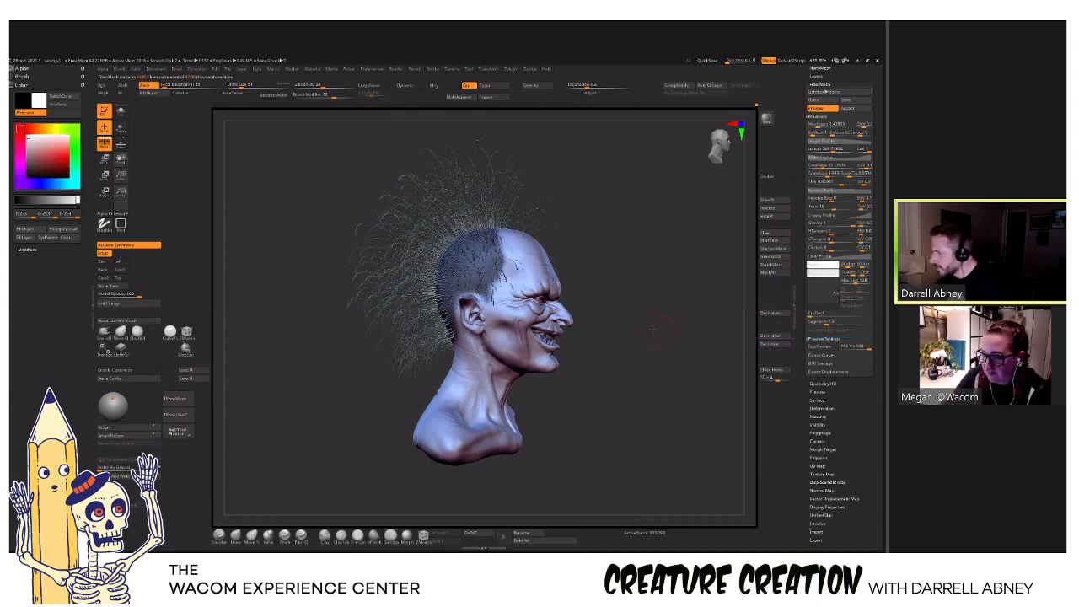
pyautogui.moveTo(658, 329)
pyautogui.mouseDown()
pyautogui.moveTo(660, 343)
pyautogui.moveTo(676, 336)
pyautogui.mouseUp()
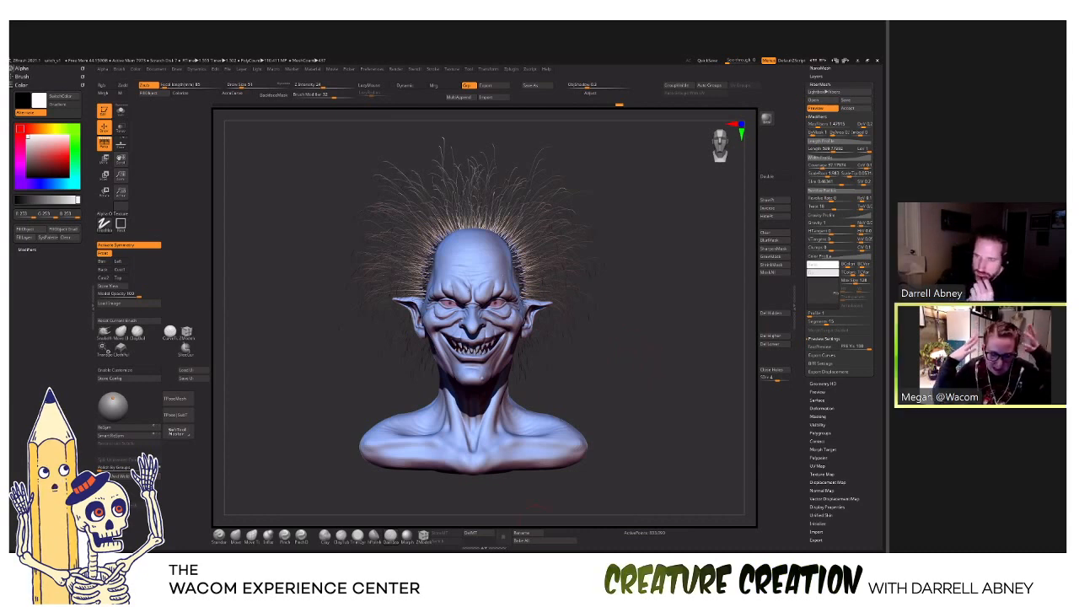
# Place the long-haired creature reference beside the bust, shrink its window, and fit the full head and hair in it.
pyautogui.moveTo(277, 472); pyautogui.dragTo(258, 204)
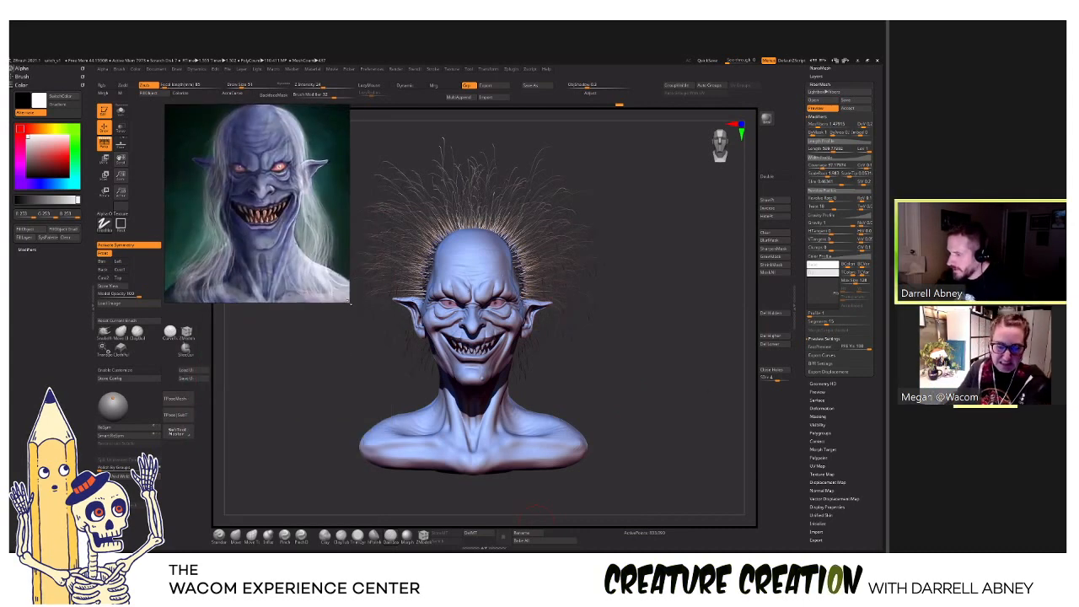
pyautogui.moveTo(349, 302); pyautogui.dragTo(332, 289)
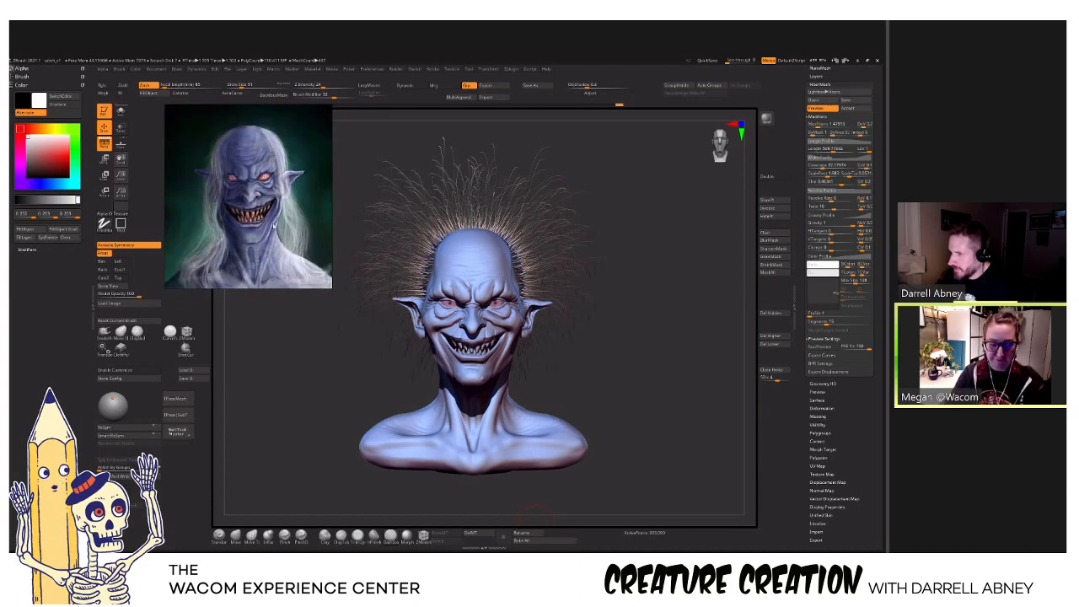
pyautogui.scroll(1, 336, 283)
pyautogui.moveTo(333, 290); pyautogui.dragTo(318, 276)
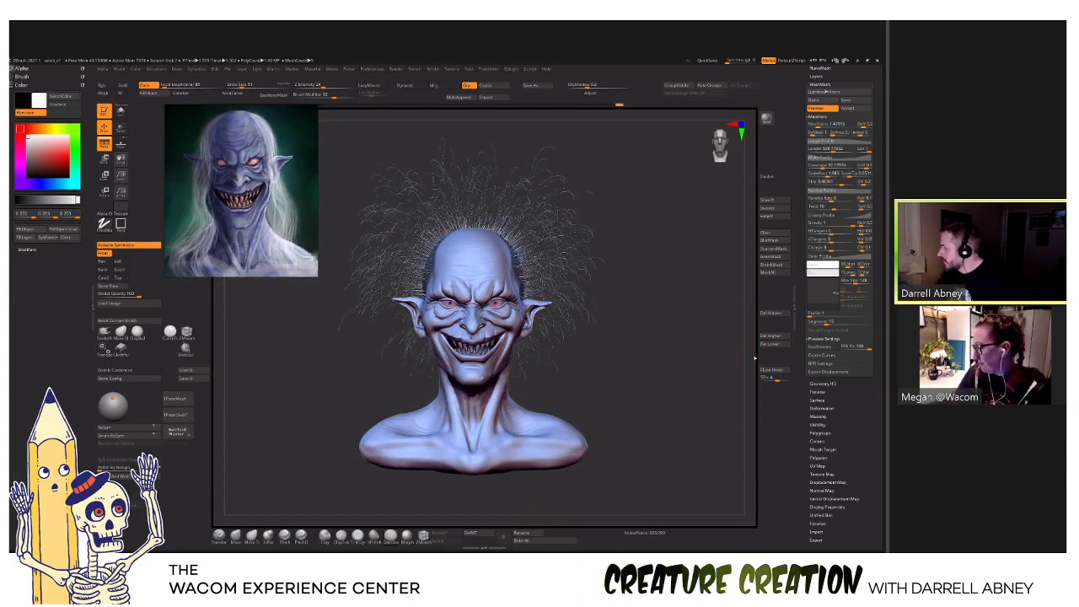
# Save the fiber settings as a preset file and accept the FiberMesh hair as its own subtool.
pyautogui.scroll(2, 847, 183)
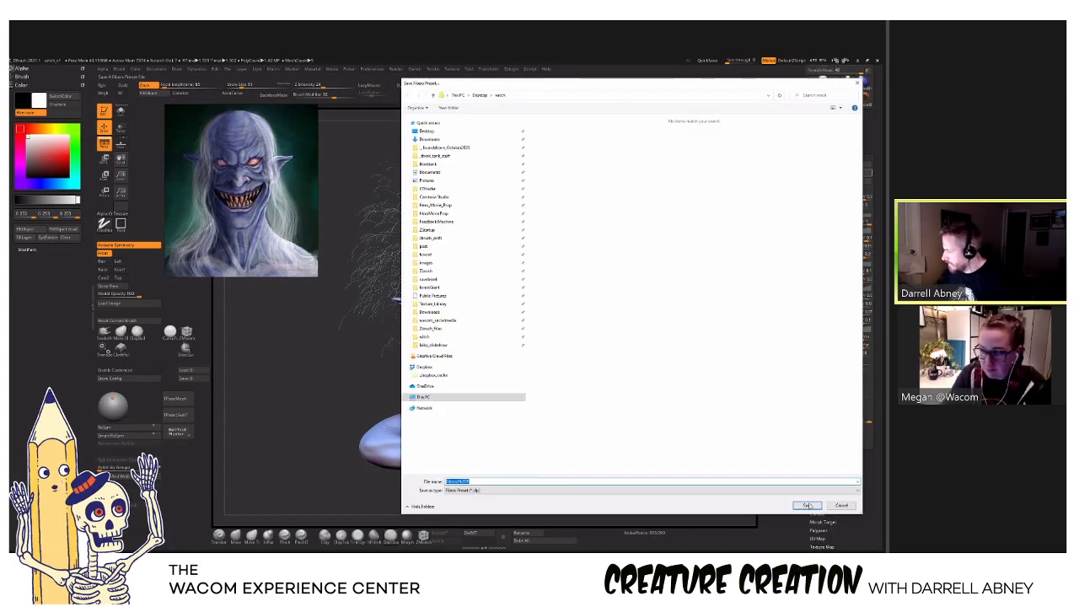
pyautogui.press('Return')
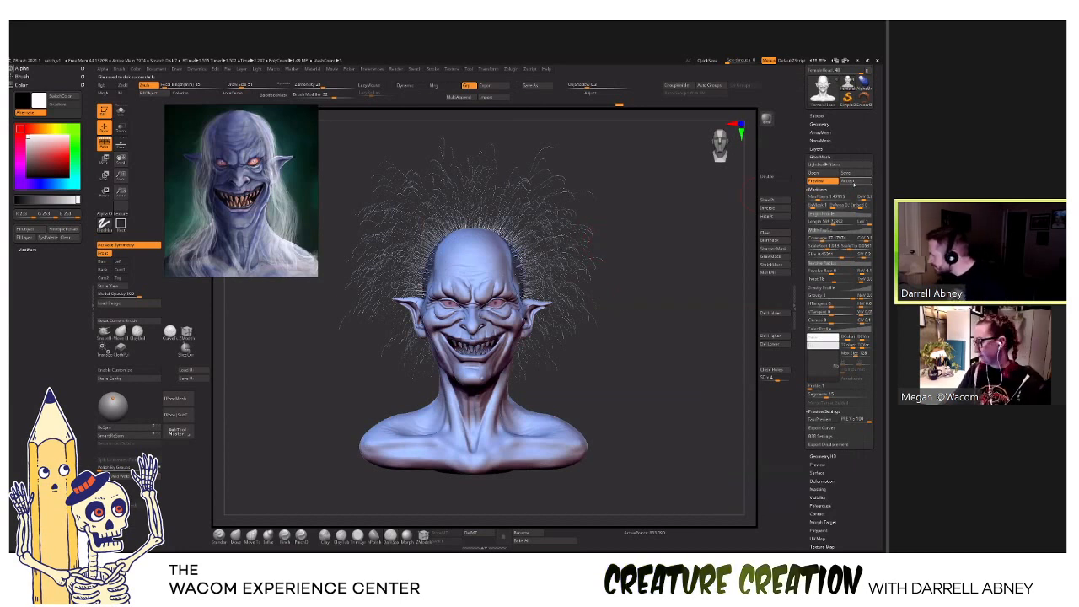
pyautogui.click(852, 182)
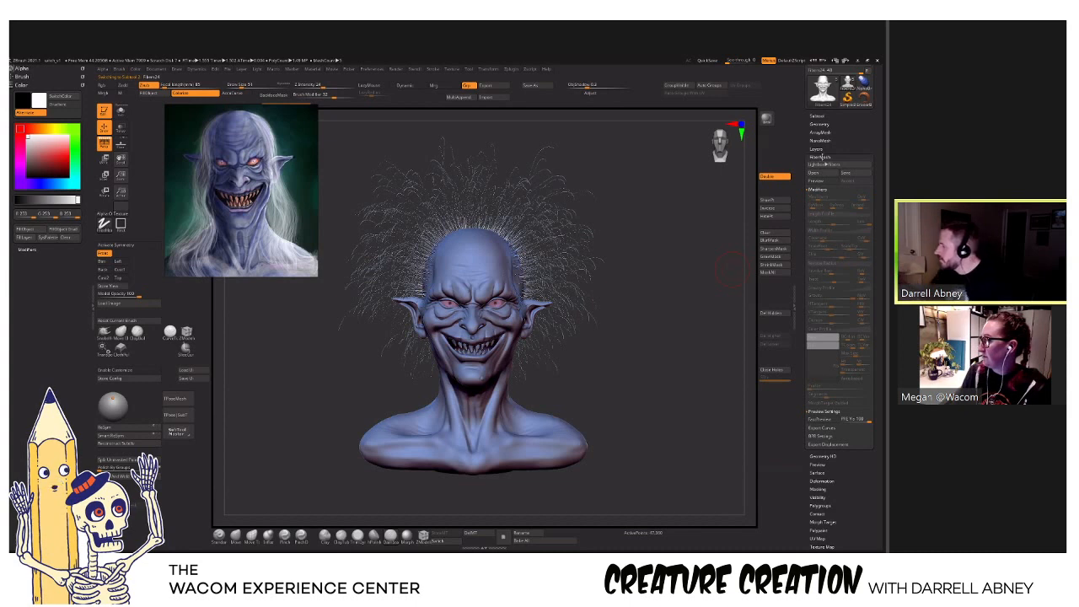
# Select the new hair fibers in the subtool list and turn on symmetry for grooming.
pyautogui.click(817, 116)
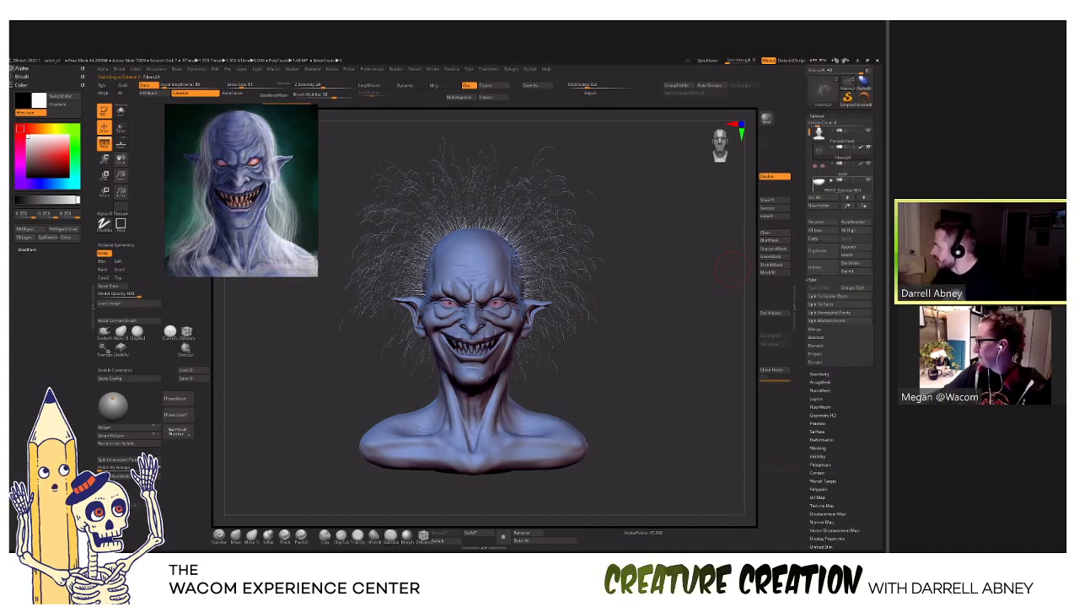
pyautogui.moveTo(646, 277); pyautogui.dragTo(574, 268)
pyautogui.press('x')
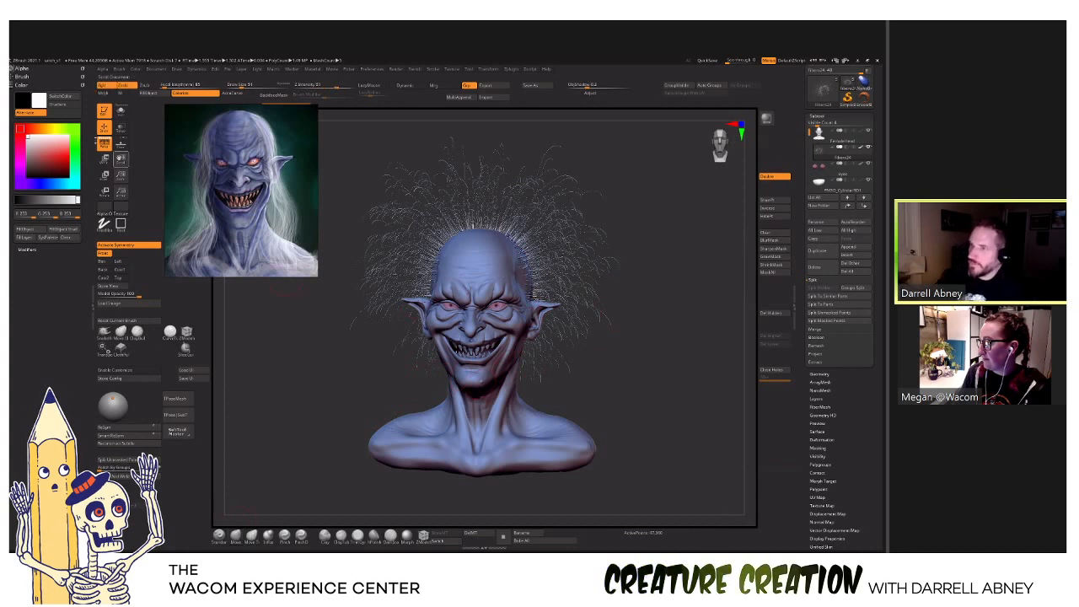
# Look through the Move brush's Create, Depth, Samples and Elasticity settings.
pyautogui.click(78, 85)
pyautogui.click(54, 77)
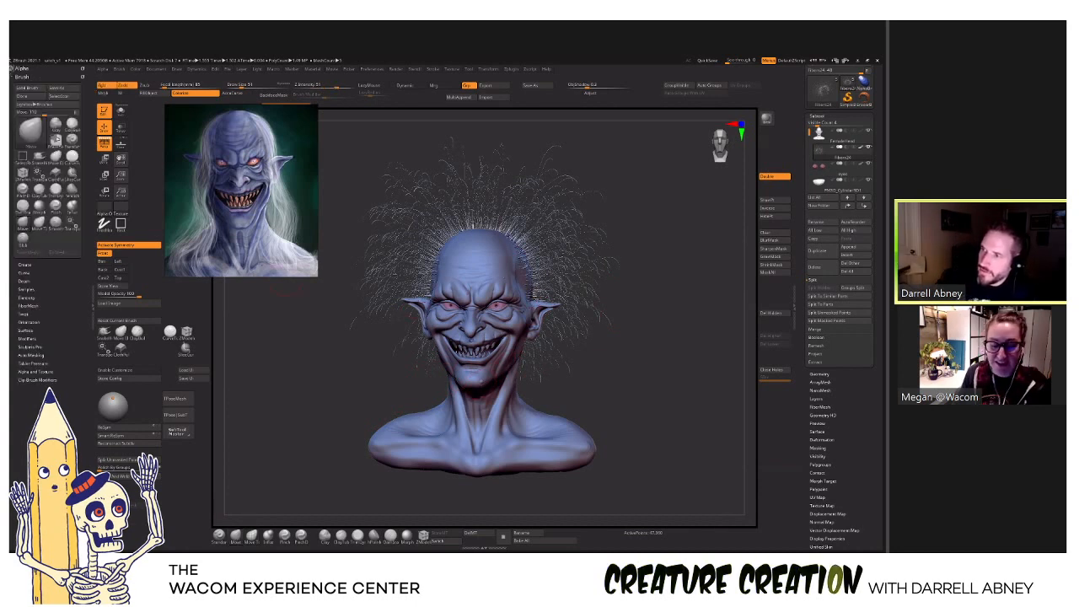
pyautogui.click(34, 266)
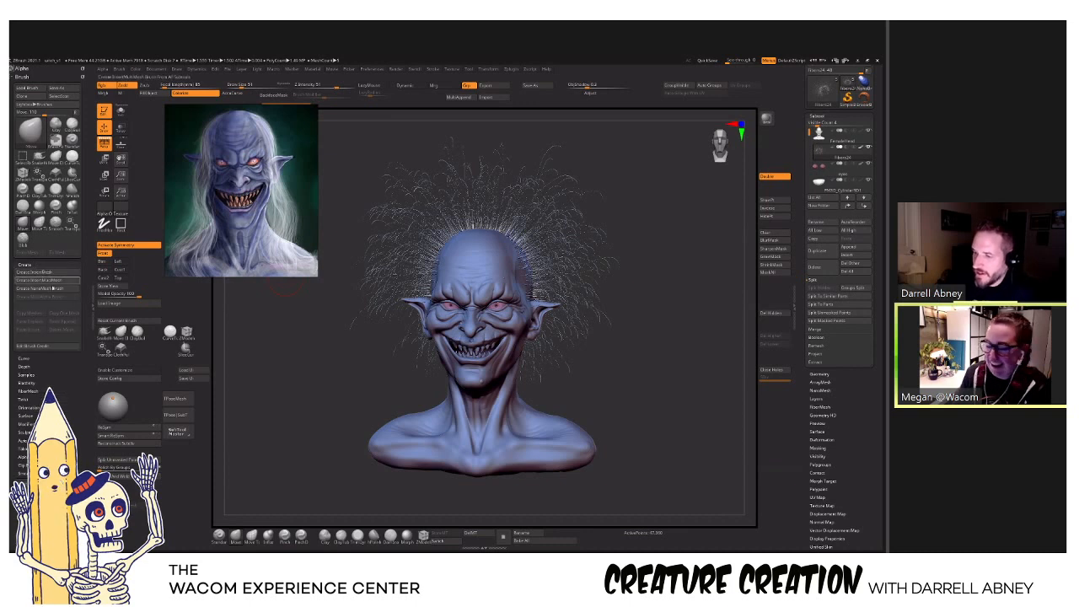
pyautogui.click(35, 265)
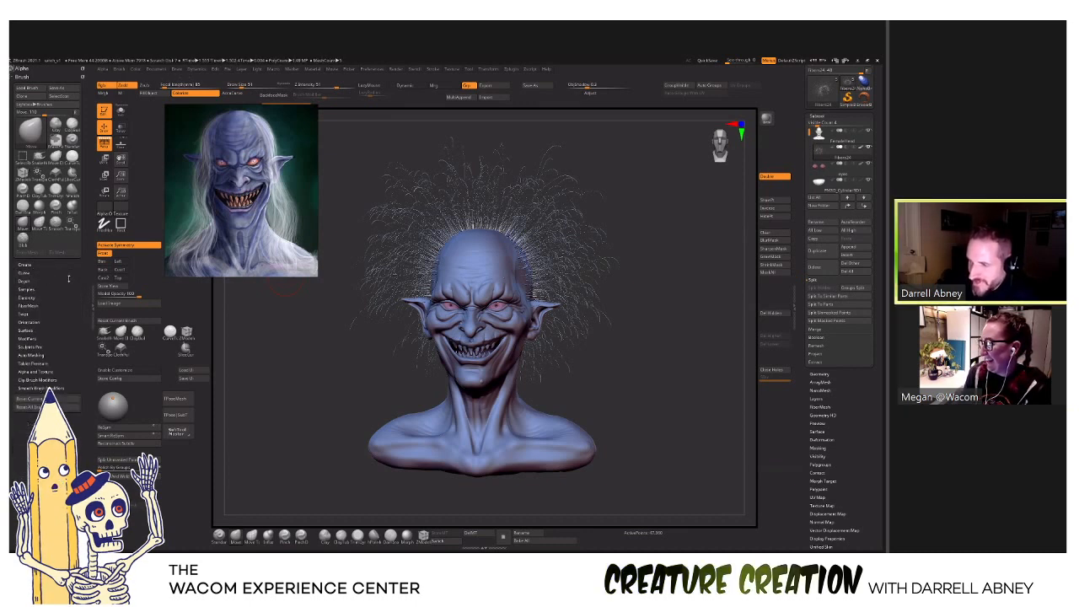
pyautogui.click(68, 281)
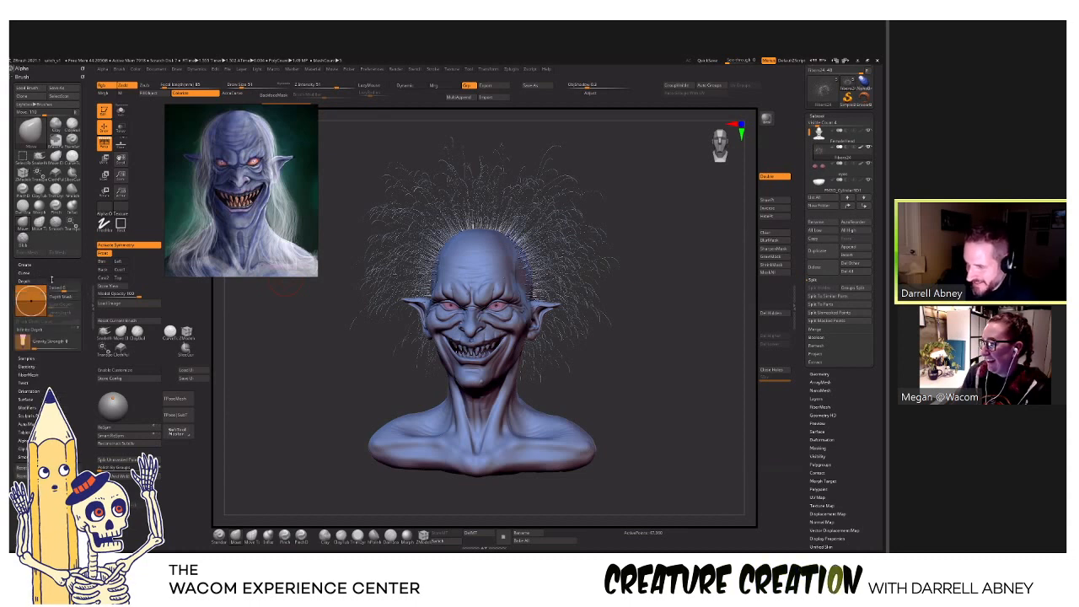
pyautogui.click(64, 280)
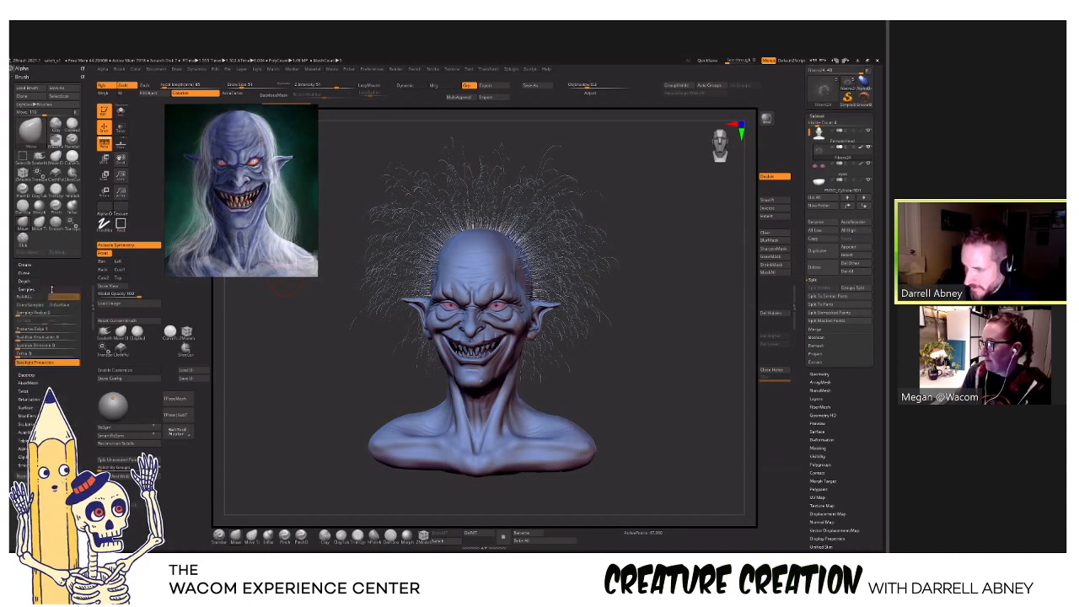
pyautogui.click(43, 296)
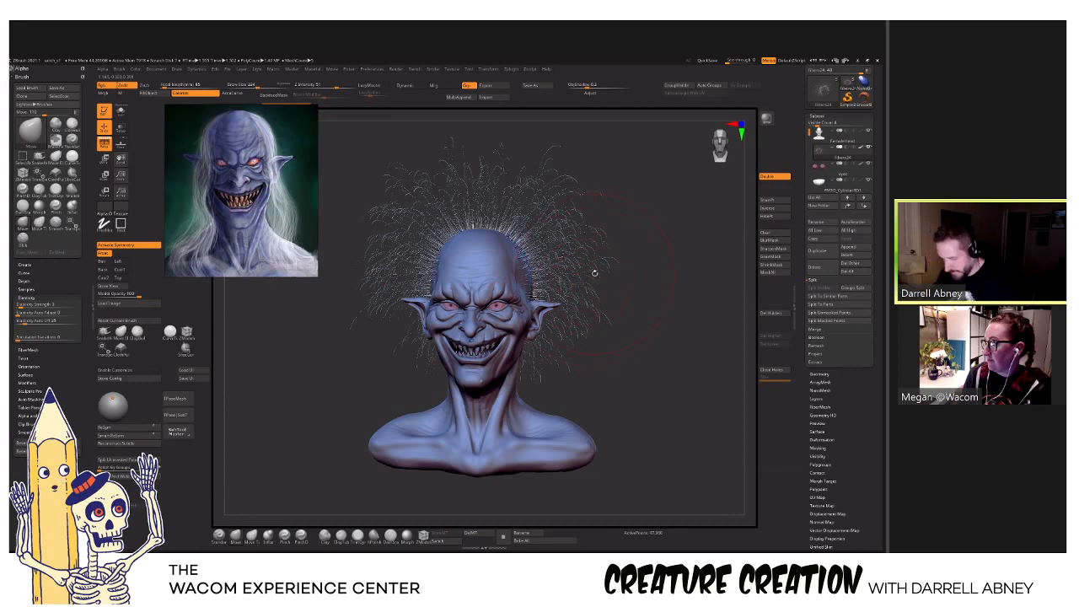
# View the hair in profile, turn on Fast Preview for the fibers and lower their preview visibility.
pyautogui.moveTo(562, 267)
pyautogui.mouseDown()
pyautogui.moveTo(602, 244)
pyautogui.moveTo(607, 193)
pyautogui.moveTo(594, 182)
pyautogui.moveTo(641, 186)
pyautogui.moveTo(591, 184)
pyautogui.moveTo(641, 188)
pyautogui.mouseUp()
pyautogui.moveTo(540, 220); pyautogui.dragTo(527, 207)
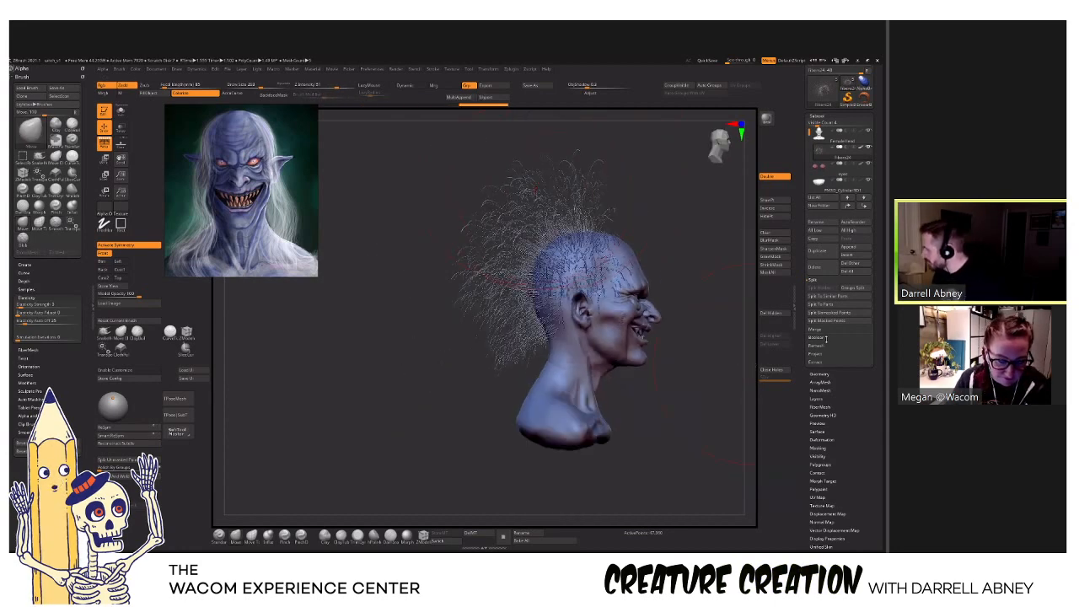
pyautogui.click(820, 407)
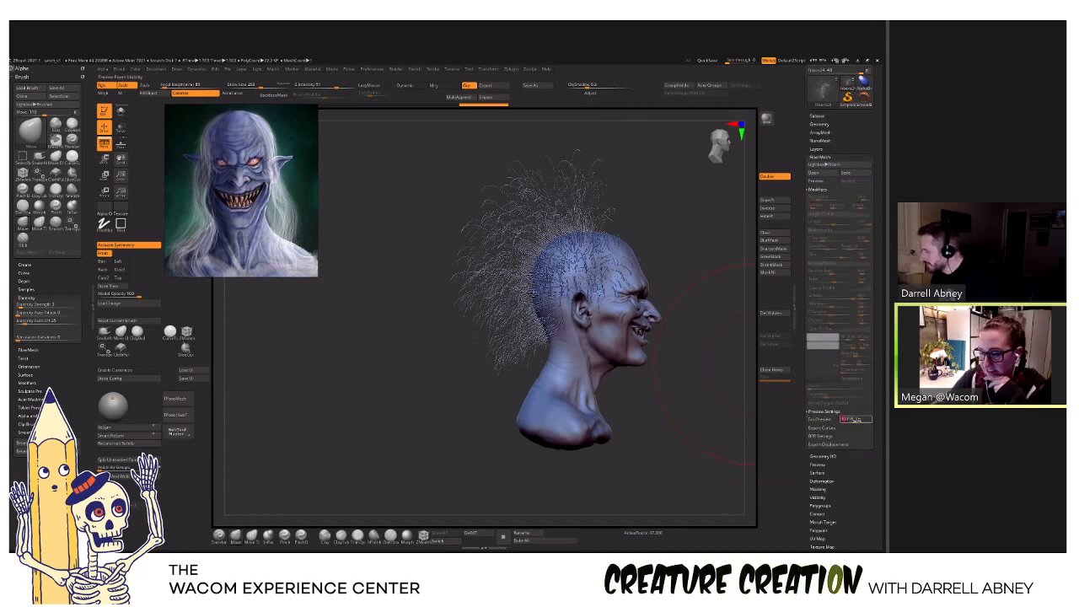
pyautogui.click(831, 419)
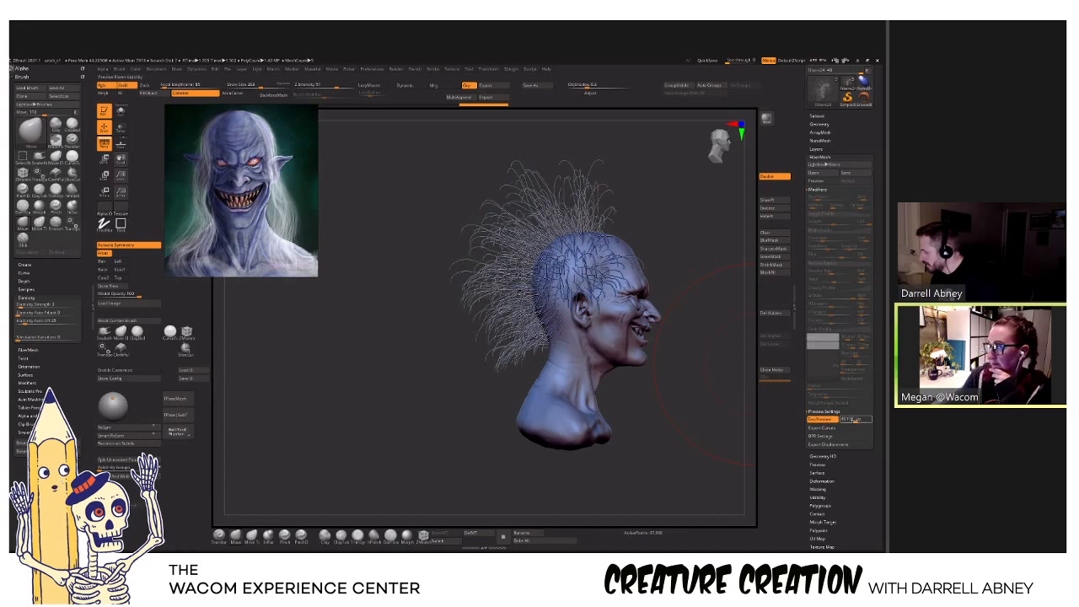
pyautogui.moveTo(855, 419); pyautogui.dragTo(849, 419)
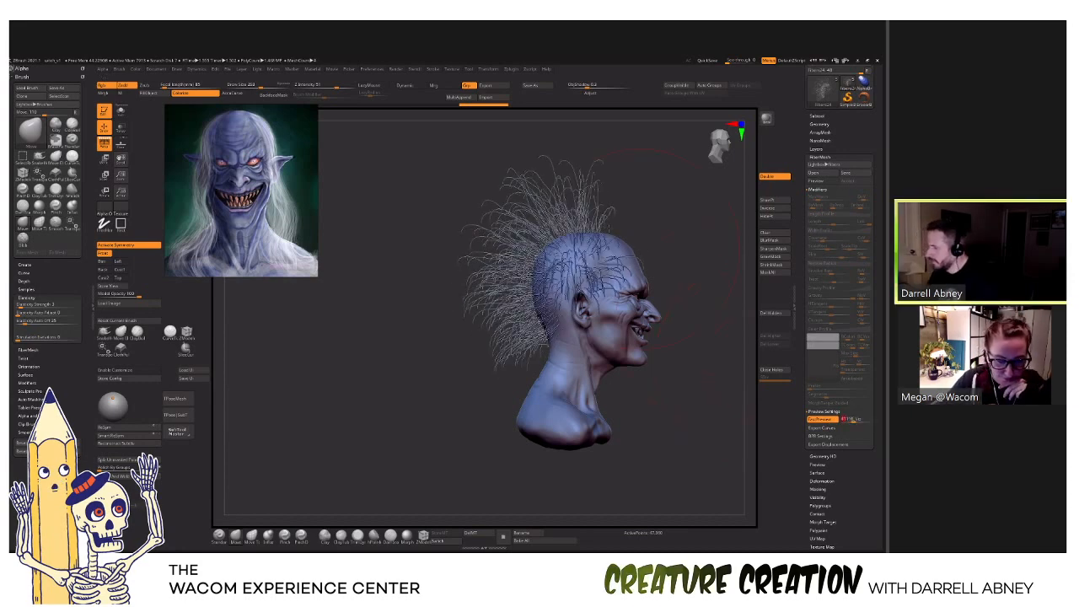
# Pull the upright strands at the back and side of the head outward and down with a large Move brush.
pyautogui.moveTo(736, 363)
pyautogui.mouseDown()
pyautogui.moveTo(498, 280)
pyautogui.moveTo(496, 268)
pyautogui.mouseUp()
pyautogui.moveTo(525, 200); pyautogui.dragTo(511, 212)
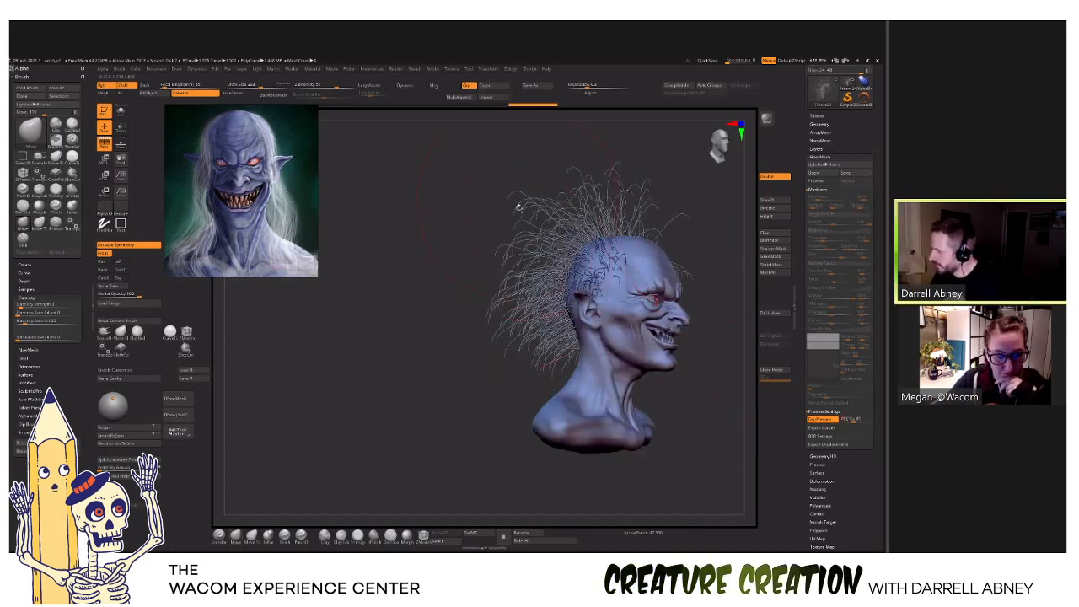
pyautogui.moveTo(717, 221); pyautogui.dragTo(614, 211)
pyautogui.moveTo(609, 172)
pyautogui.mouseDown()
pyautogui.moveTo(544, 192)
pyautogui.moveTo(582, 270)
pyautogui.moveTo(609, 251)
pyautogui.mouseUp()
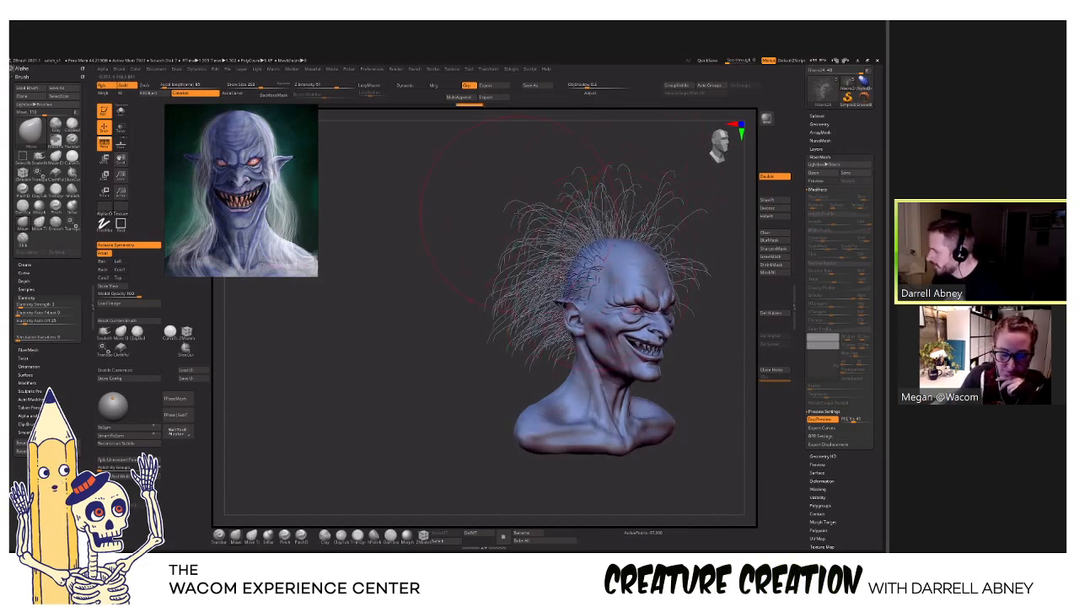
pyautogui.moveTo(518, 212); pyautogui.dragTo(537, 221)
pyautogui.moveTo(675, 191)
pyautogui.mouseDown()
pyautogui.moveTo(590, 221)
pyautogui.moveTo(603, 200)
pyautogui.moveTo(614, 226)
pyautogui.moveTo(594, 217)
pyautogui.moveTo(581, 231)
pyautogui.moveTo(577, 211)
pyautogui.mouseUp()
# Draw the side and back hair down past the ears toward the shoulders with the Move brush.
pyautogui.moveTo(645, 266)
pyautogui.mouseDown()
pyautogui.moveTo(632, 266)
pyautogui.moveTo(662, 325)
pyautogui.moveTo(656, 282)
pyautogui.moveTo(622, 314)
pyautogui.moveTo(661, 291)
pyautogui.mouseUp()
pyautogui.moveTo(639, 299); pyautogui.dragTo(608, 344)
pyautogui.moveTo(666, 354)
pyautogui.mouseDown()
pyautogui.moveTo(704, 349)
pyautogui.moveTo(644, 344)
pyautogui.moveTo(619, 356)
pyautogui.mouseUp()
pyautogui.moveTo(682, 354); pyautogui.dragTo(742, 358)
pyautogui.moveTo(440, 320)
pyautogui.mouseDown()
pyautogui.moveTo(450, 372)
pyautogui.moveTo(465, 354)
pyautogui.moveTo(363, 362)
pyautogui.mouseUp()
pyautogui.moveTo(447, 347)
pyautogui.mouseDown()
pyautogui.moveTo(432, 407)
pyautogui.moveTo(447, 364)
pyautogui.moveTo(452, 376)
pyautogui.moveTo(443, 367)
pyautogui.mouseUp()
pyautogui.moveTo(425, 280); pyautogui.dragTo(432, 297)
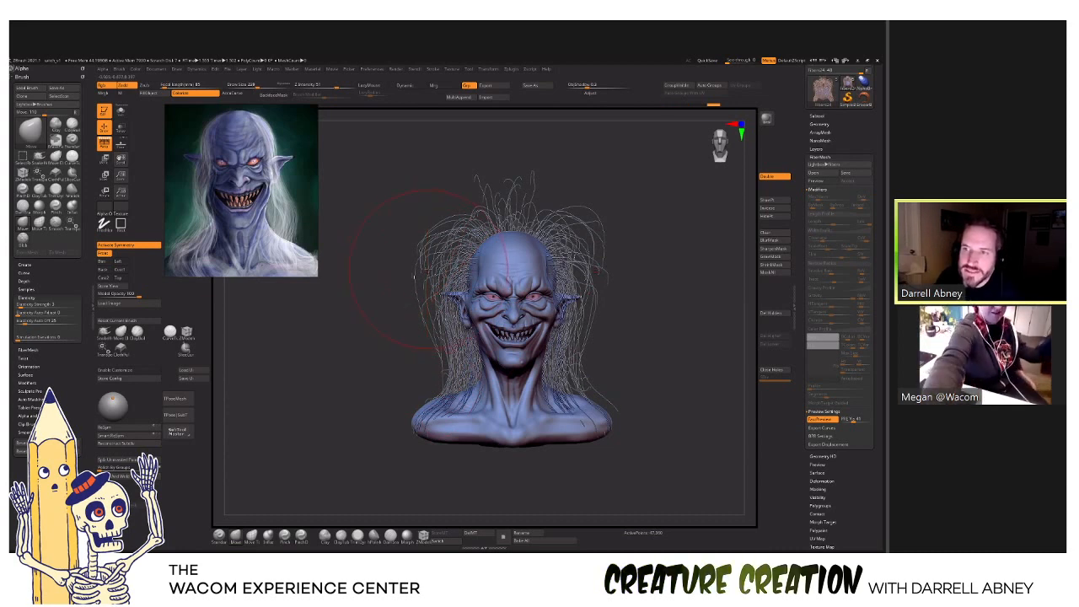
# Push the flared strands at the temples and crown down and closer to the head from several angles.
pyautogui.moveTo(414, 277)
pyautogui.mouseDown()
pyautogui.moveTo(424, 278)
pyautogui.moveTo(434, 250)
pyautogui.mouseUp()
pyautogui.moveTo(371, 228); pyautogui.dragTo(372, 257)
pyautogui.moveTo(451, 207); pyautogui.dragTo(461, 216)
pyautogui.moveTo(371, 227); pyautogui.dragTo(372, 263)
pyautogui.moveTo(482, 181); pyautogui.dragTo(489, 194)
pyautogui.moveTo(371, 279)
pyautogui.mouseDown()
pyautogui.moveTo(384, 244)
pyautogui.moveTo(371, 232)
pyautogui.mouseUp()
pyautogui.moveTo(446, 231)
pyautogui.mouseDown()
pyautogui.moveTo(459, 240)
pyautogui.moveTo(455, 256)
pyautogui.mouseUp()
pyautogui.moveTo(371, 257)
pyautogui.mouseDown()
pyautogui.moveTo(474, 270)
pyautogui.moveTo(373, 259)
pyautogui.moveTo(376, 278)
pyautogui.moveTo(443, 280)
pyautogui.mouseUp()
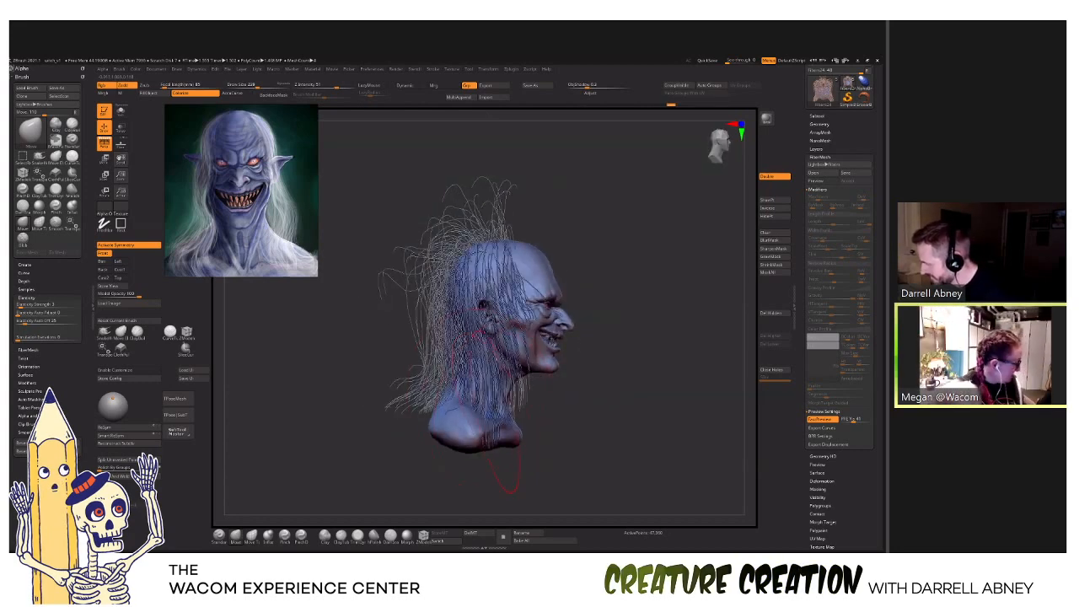
# Reduce the Move brush size and reshape the lower strands around the neck and shoulders.
pyautogui.moveTo(484, 395); pyautogui.dragTo(499, 399)
pyautogui.press('[')
pyautogui.moveTo(404, 371); pyautogui.dragTo(347, 371)
pyautogui.moveTo(462, 386); pyautogui.dragTo(491, 385)
pyautogui.moveTo(405, 337); pyautogui.dragTo(408, 344)
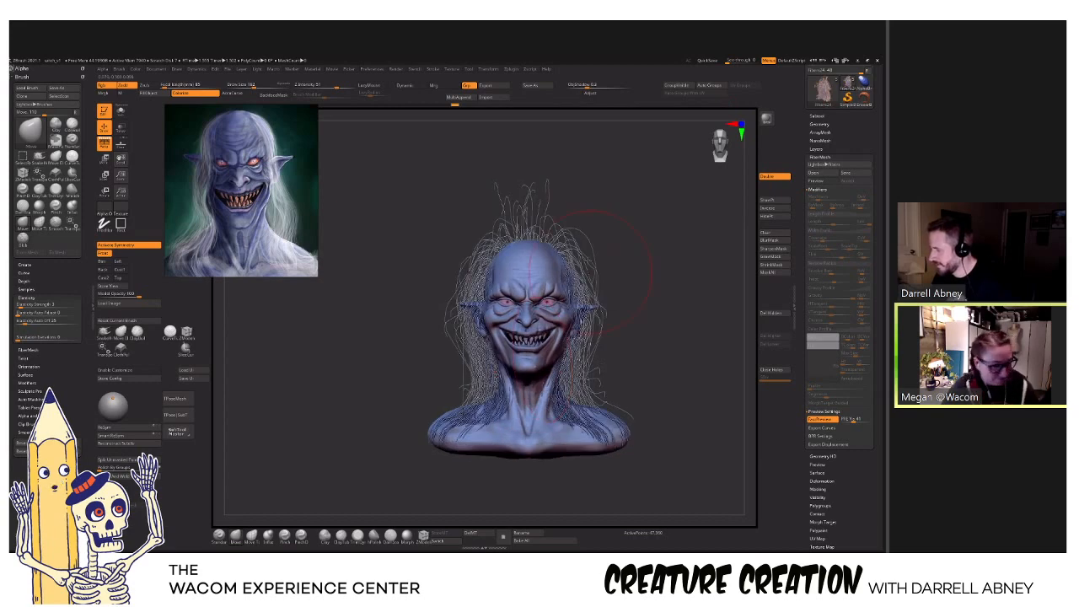
# Reshape and smooth the loose strands over the crown and upper side of the head.
pyautogui.moveTo(580, 241)
pyautogui.mouseDown()
pyautogui.moveTo(601, 243)
pyautogui.moveTo(579, 256)
pyautogui.mouseUp()
pyautogui.moveTo(524, 221); pyautogui.dragTo(516, 207)
pyautogui.moveTo(404, 253); pyautogui.dragTo(440, 313)
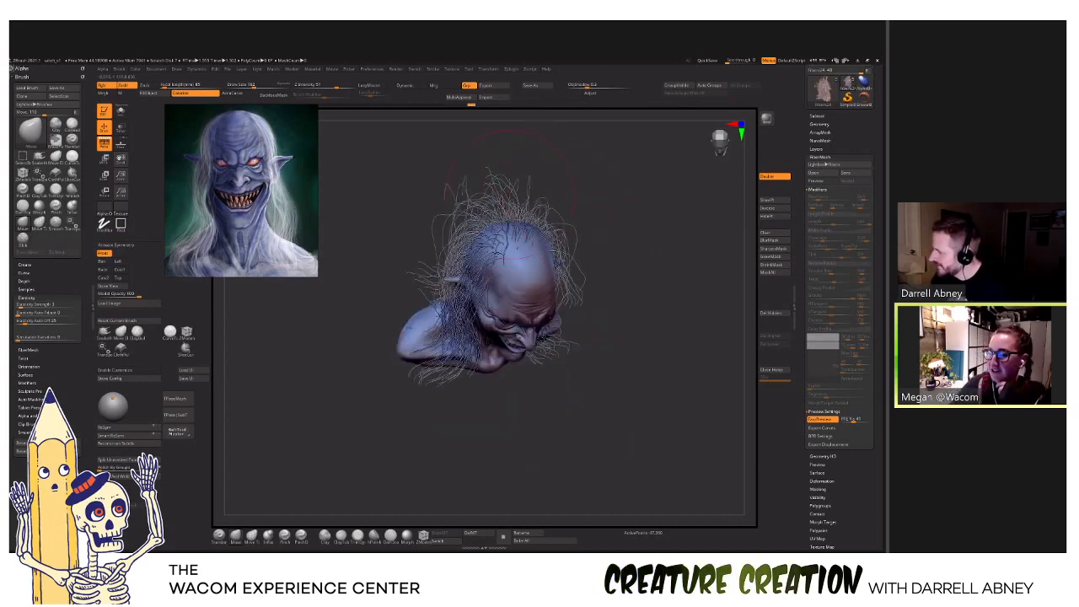
pyautogui.moveTo(510, 192); pyautogui.dragTo(501, 141)
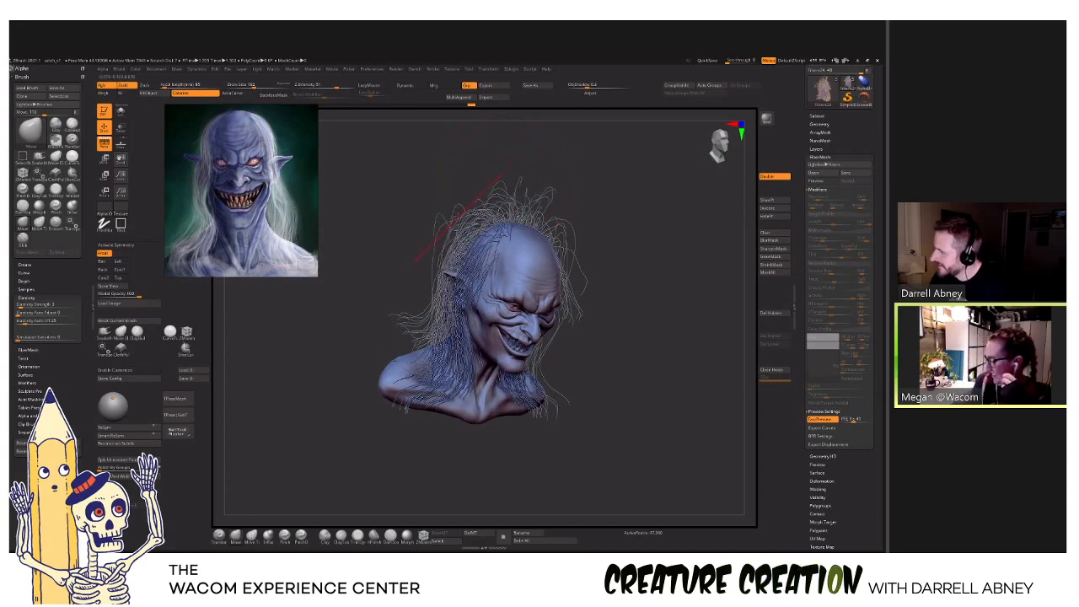
pyautogui.moveTo(459, 217); pyautogui.dragTo(464, 210)
pyautogui.keyDown('shift'); pyautogui.moveTo(496, 207); pyautogui.dragTo(471, 212); pyautogui.keyUp('shift')
pyautogui.moveTo(570, 205)
pyautogui.mouseDown()
pyautogui.moveTo(539, 213)
pyautogui.moveTo(566, 211)
pyautogui.moveTo(520, 236)
pyautogui.mouseUp()
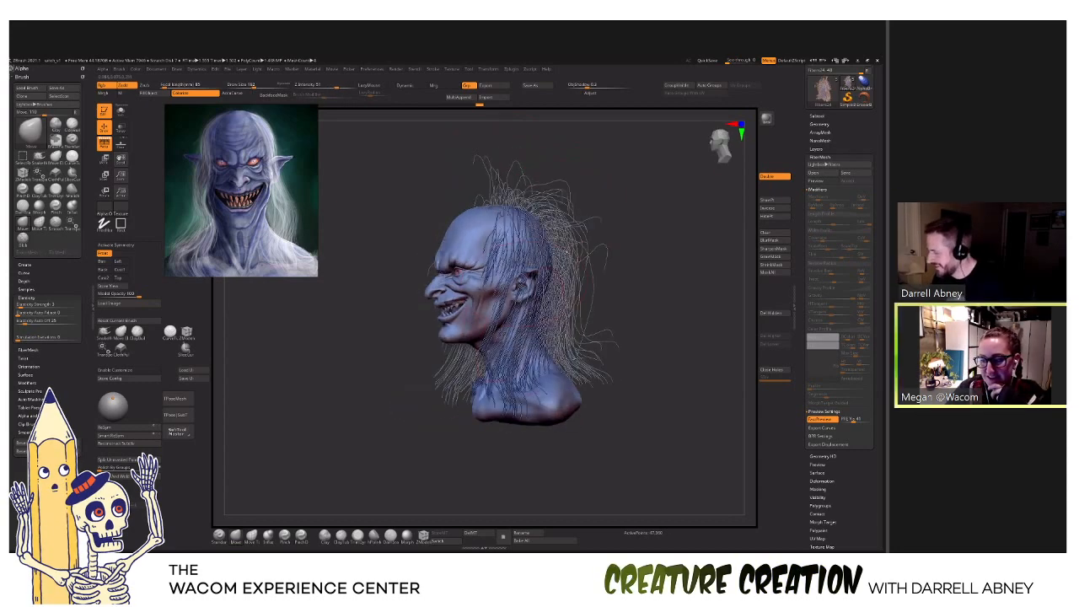
# Pull the strands behind the ear down along the neck and the back of the shoulder.
pyautogui.moveTo(524, 331); pyautogui.dragTo(518, 341)
pyautogui.moveTo(521, 339); pyautogui.dragTo(502, 337, button='right')
pyautogui.moveTo(521, 330); pyautogui.dragTo(513, 341)
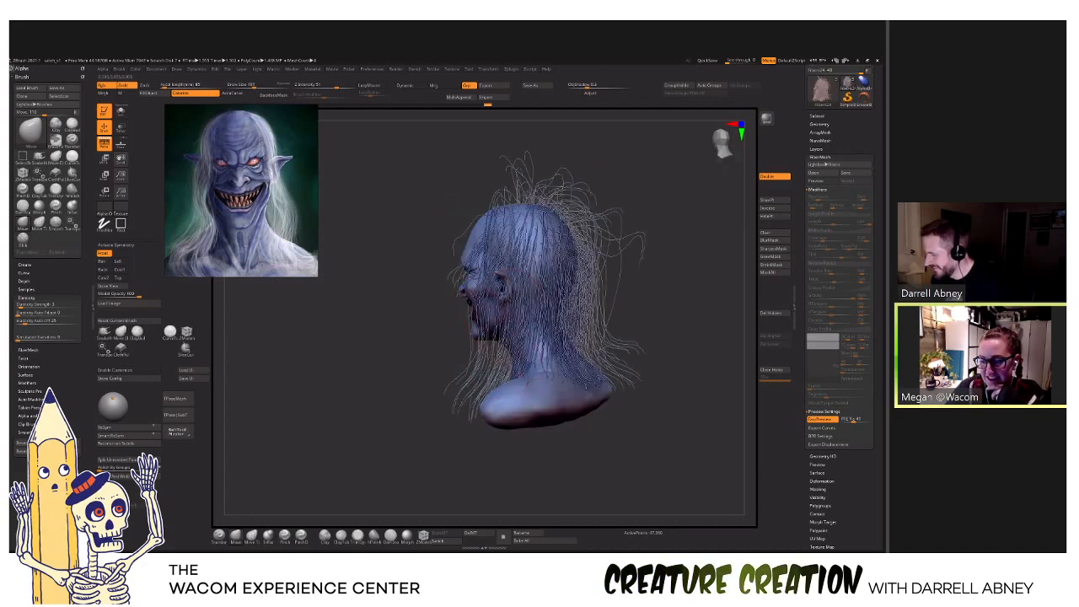
pyautogui.moveTo(511, 341); pyautogui.dragTo(524, 344, button='right')
pyautogui.moveTo(507, 347); pyautogui.dragTo(504, 357)
pyautogui.moveTo(558, 290); pyautogui.dragTo(531, 390)
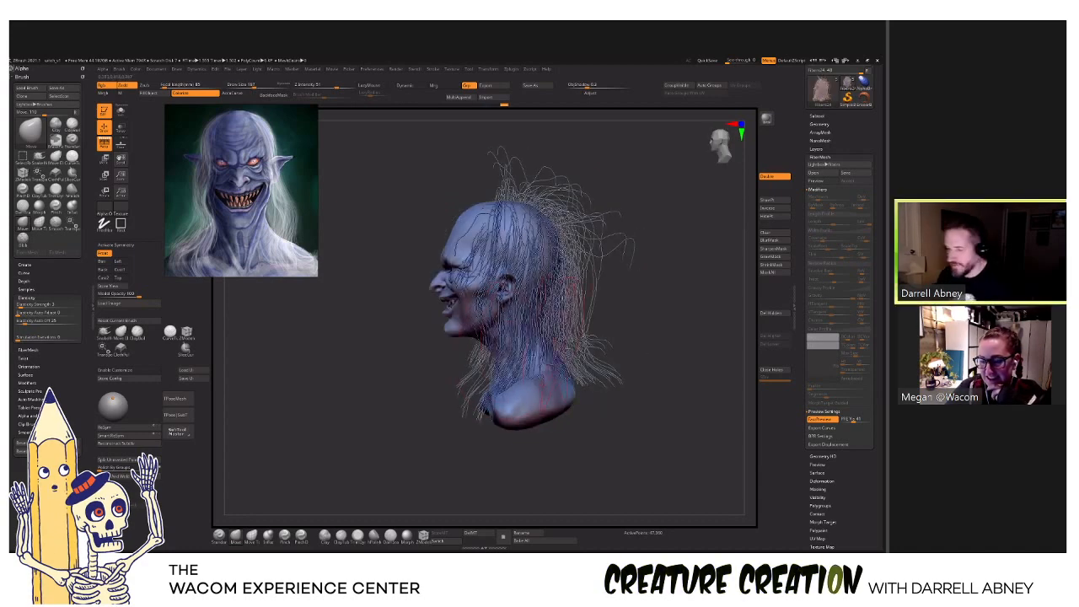
# Switch to the GroomClumps brush, adjust its size, and clump the strands at the back and side of the head.
pyautogui.press('b')
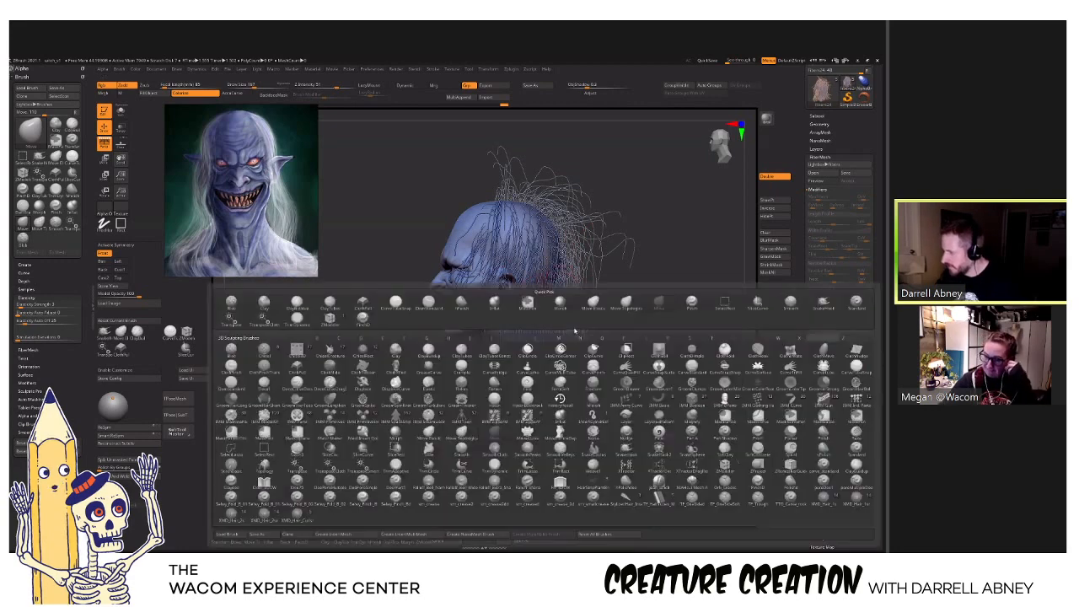
pyautogui.press('g')
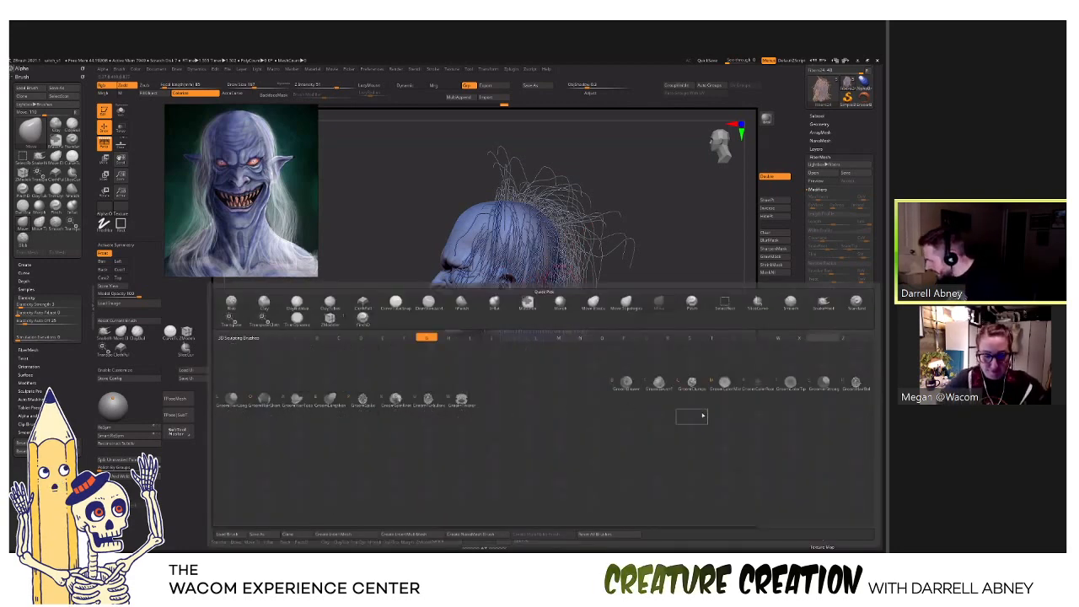
pyautogui.click(691, 383)
pyautogui.press('s')
pyautogui.moveTo(571, 326); pyautogui.dragTo(568, 339)
pyautogui.moveTo(620, 314); pyautogui.dragTo(565, 305, button='right')
pyautogui.moveTo(573, 295); pyautogui.dragTo(569, 342)
pyautogui.moveTo(539, 321)
pyautogui.mouseDown(button='right')
pyautogui.moveTo(571, 322)
pyautogui.moveTo(538, 328)
pyautogui.mouseUp(button='right')
pyautogui.press('s')
pyautogui.moveTo(537, 327); pyautogui.dragTo(534, 327)
# Clump the loose strands along the crown and behind the ear with the GroomClumps brush.
pyautogui.moveTo(531, 312); pyautogui.dragTo(558, 316, button='right')
pyautogui.moveTo(538, 227); pyautogui.dragTo(532, 258)
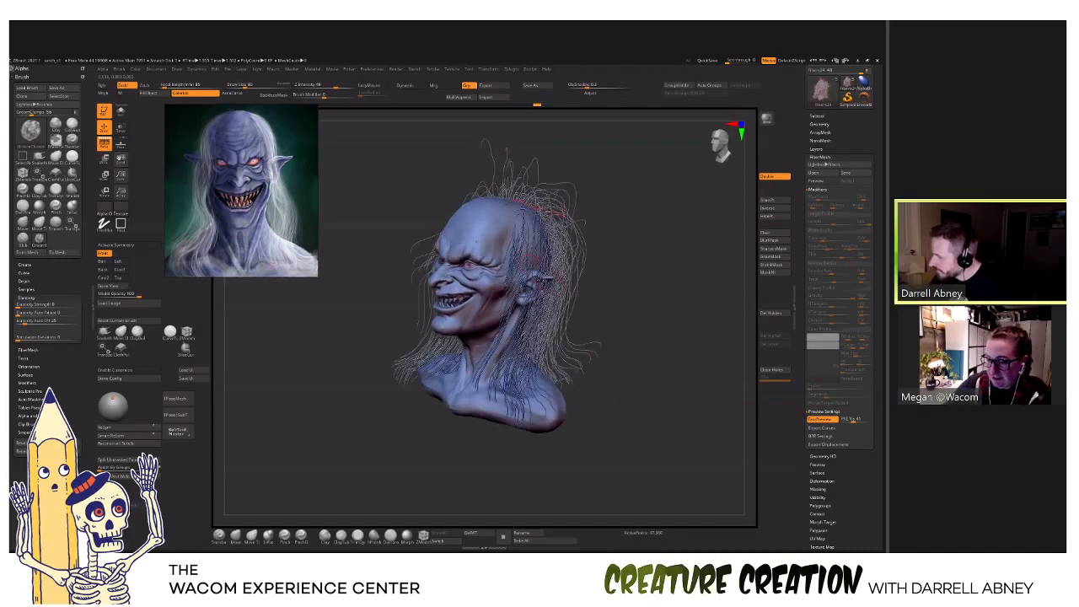
pyautogui.moveTo(541, 211)
pyautogui.mouseDown()
pyautogui.moveTo(560, 238)
pyautogui.moveTo(570, 226)
pyautogui.mouseUp()
pyautogui.moveTo(523, 203); pyautogui.dragTo(575, 204, button='right')
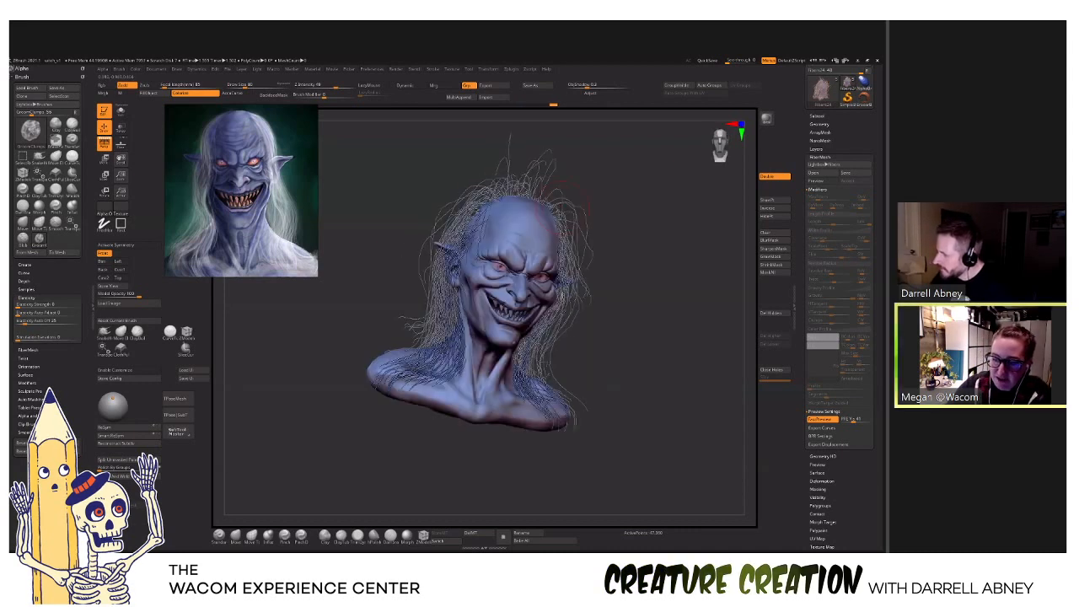
# Return to the Move brush and draw the hair beside the temple and ear down toward the shoulder.
pyautogui.moveTo(462, 215); pyautogui.dragTo(449, 243)
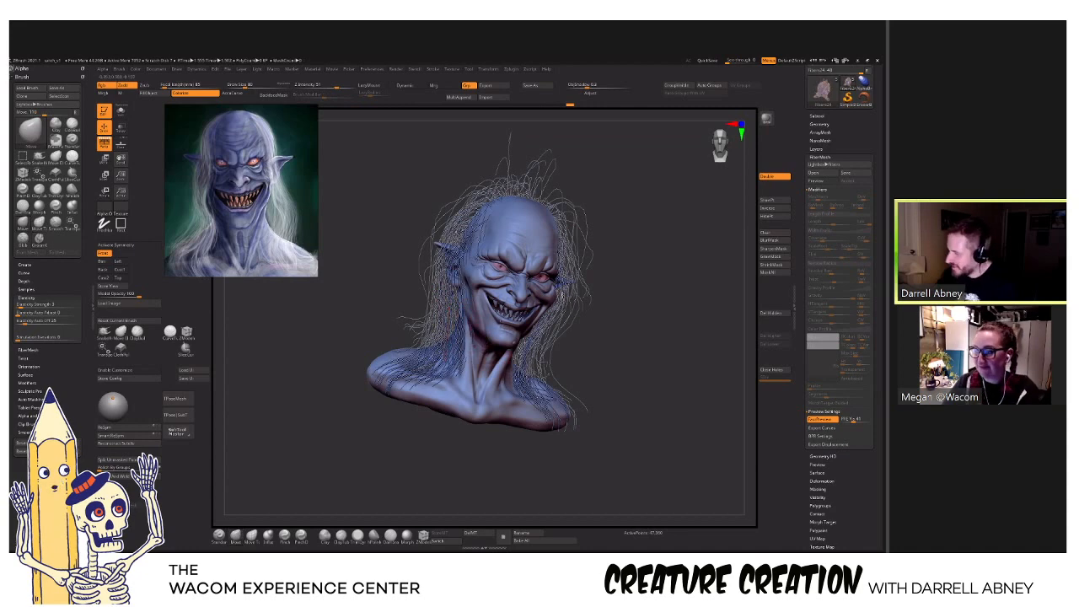
pyautogui.moveTo(426, 312)
pyautogui.mouseDown(button='right')
pyautogui.moveTo(438, 314)
pyautogui.moveTo(405, 305)
pyautogui.mouseUp(button='right')
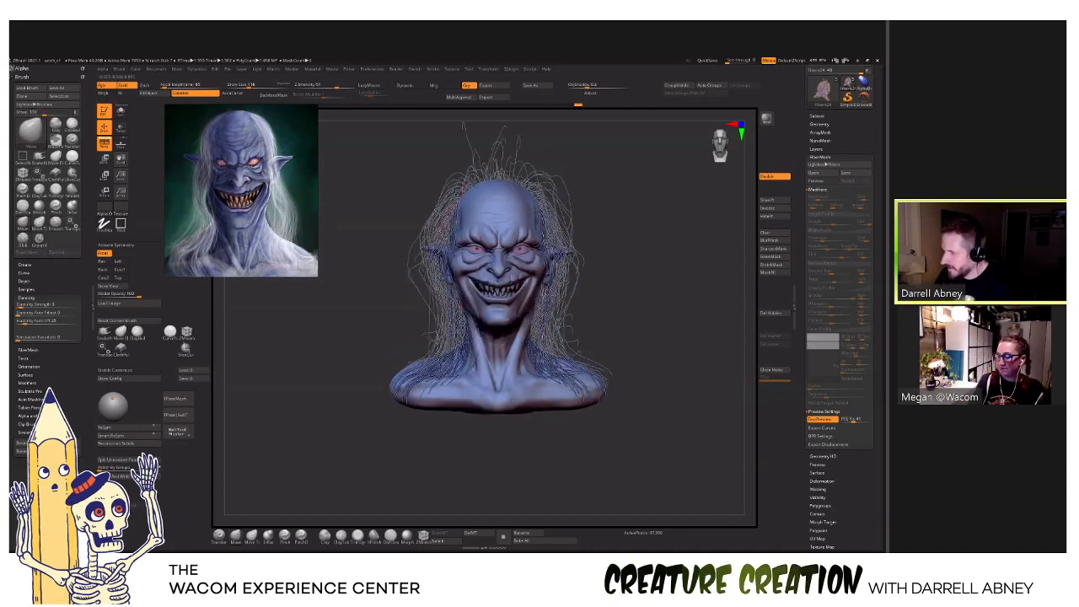
pyautogui.moveTo(418, 221); pyautogui.dragTo(419, 329)
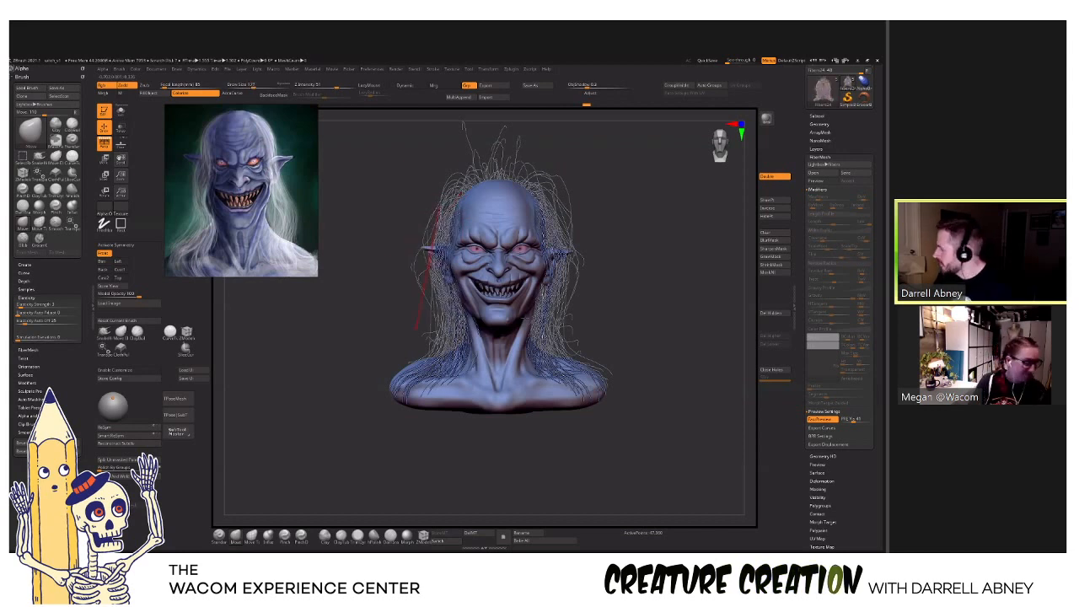
# Raise the fiber preview visibility to 100 and smooth the stray strands standing up at the crown.
pyautogui.moveTo(853, 419); pyautogui.dragTo(874, 415)
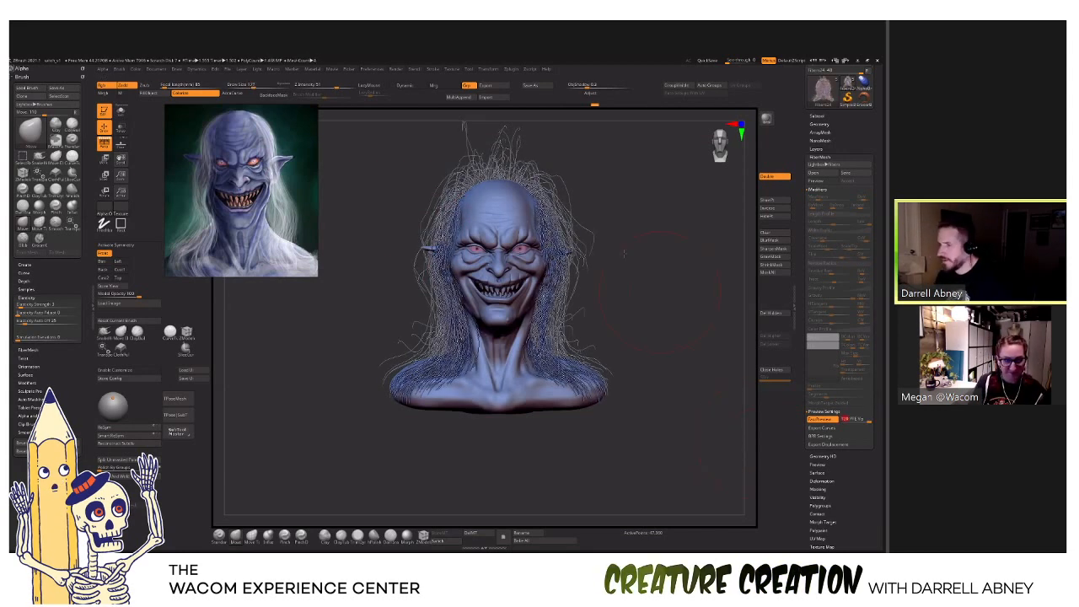
pyautogui.keyDown('alt'); pyautogui.moveTo(600, 234); pyautogui.dragTo(596, 261, button='right'); pyautogui.keyUp('alt')
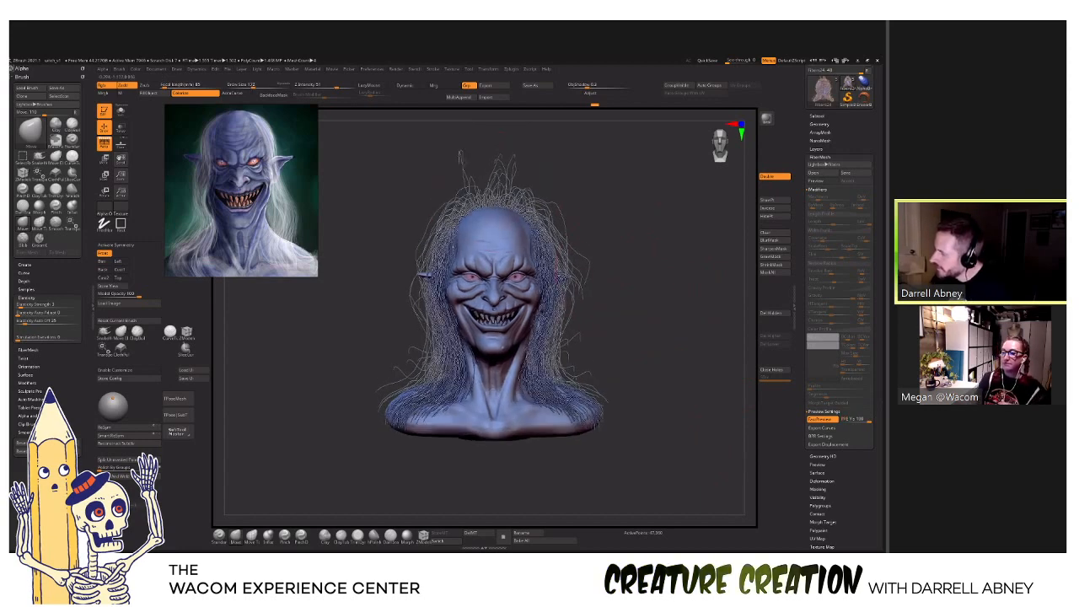
pyautogui.keyDown('shift'); pyautogui.moveTo(493, 221); pyautogui.dragTo(465, 164); pyautogui.keyUp('shift')
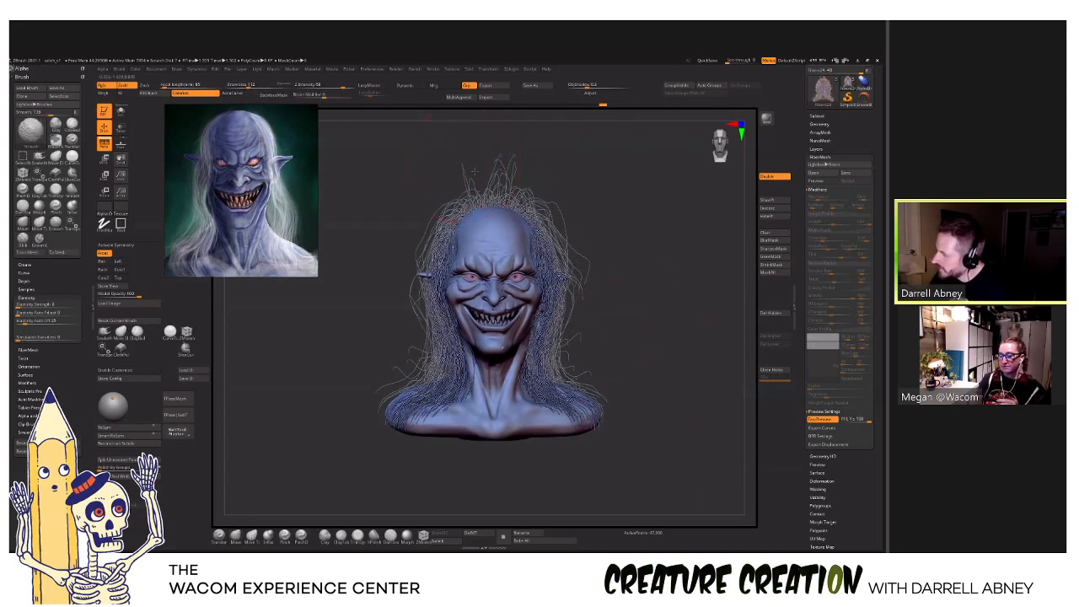
# Turn to the side of the head, adjust the Move brush size, and draw the stray strands down behind the ear to the shoulder.
pyautogui.moveTo(475, 170); pyautogui.dragTo(544, 189, button='right')
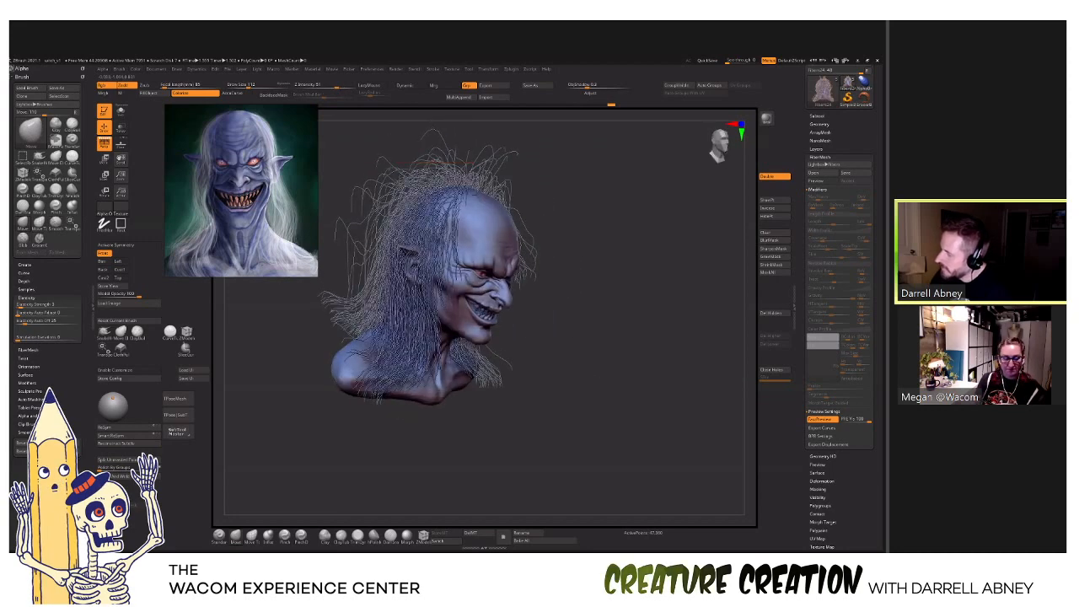
pyautogui.keyDown('shift'); pyautogui.moveTo(421, 177); pyautogui.dragTo(438, 174, button='right'); pyautogui.keyUp('shift')
pyautogui.press('s')
pyautogui.moveTo(390, 214); pyautogui.dragTo(392, 214)
pyautogui.moveTo(358, 232)
pyautogui.mouseDown()
pyautogui.moveTo(375, 235)
pyautogui.moveTo(384, 208)
pyautogui.moveTo(371, 246)
pyautogui.moveTo(391, 316)
pyautogui.moveTo(371, 351)
pyautogui.mouseUp()
pyautogui.moveTo(359, 358); pyautogui.dragTo(385, 340)
# Return to the front view and push down the strands standing up at the crown and temples with the Move brush.
pyautogui.moveTo(649, 337); pyautogui.dragTo(543, 354)
pyautogui.moveTo(553, 308); pyautogui.dragTo(550, 327)
pyautogui.moveTo(403, 201); pyautogui.dragTo(418, 205)
pyautogui.moveTo(526, 194); pyautogui.dragTo(512, 200)
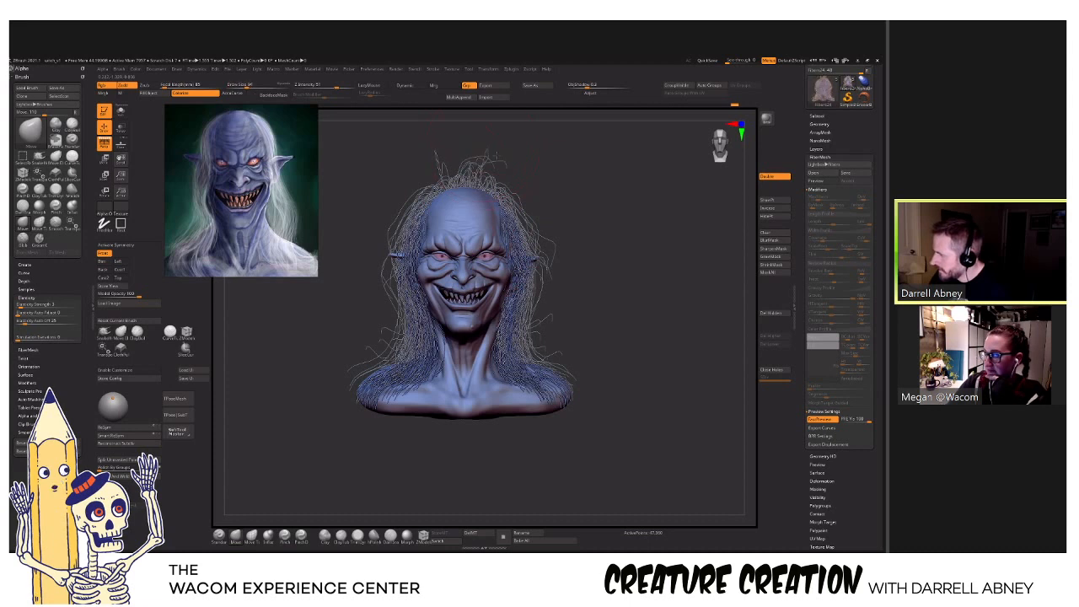
pyautogui.moveTo(437, 155); pyautogui.dragTo(453, 199)
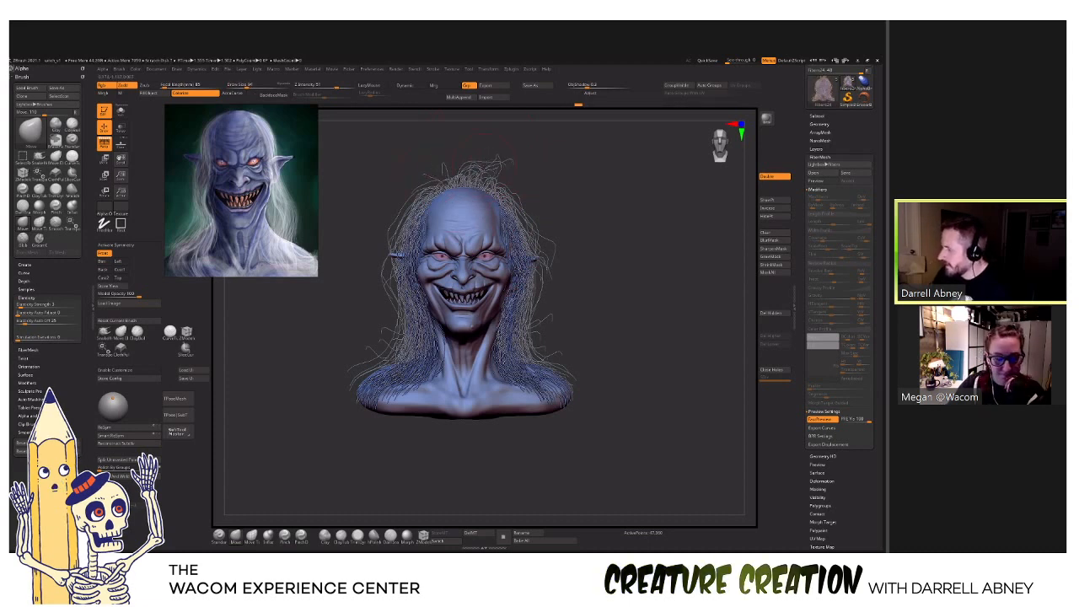
# Isolate a stray strand at the upper side of the head by masking all the other hair.
pyautogui.moveTo(533, 462); pyautogui.dragTo(534, 448)
pyautogui.moveTo(540, 169)
pyautogui.mouseDown()
pyautogui.moveTo(550, 159)
pyautogui.moveTo(520, 174)
pyautogui.mouseUp()
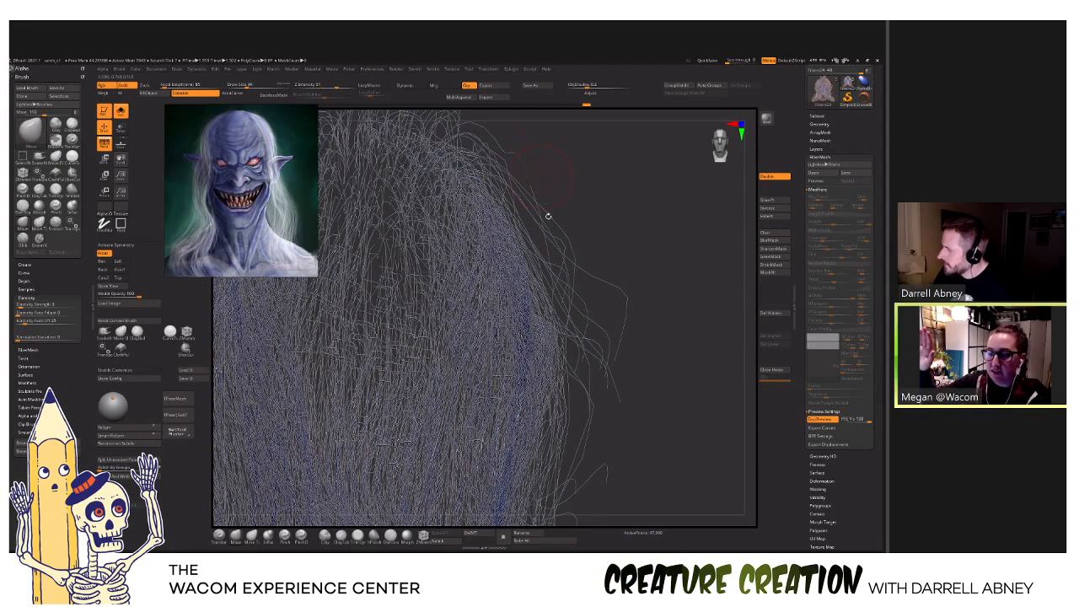
pyautogui.moveTo(549, 222); pyautogui.dragTo(554, 229)
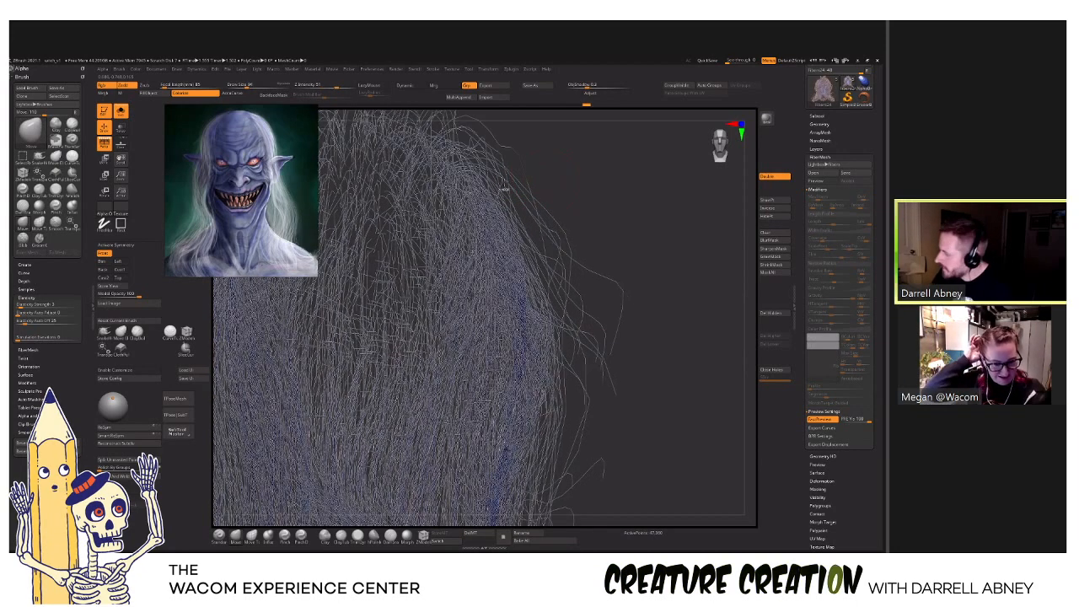
pyautogui.press('f')
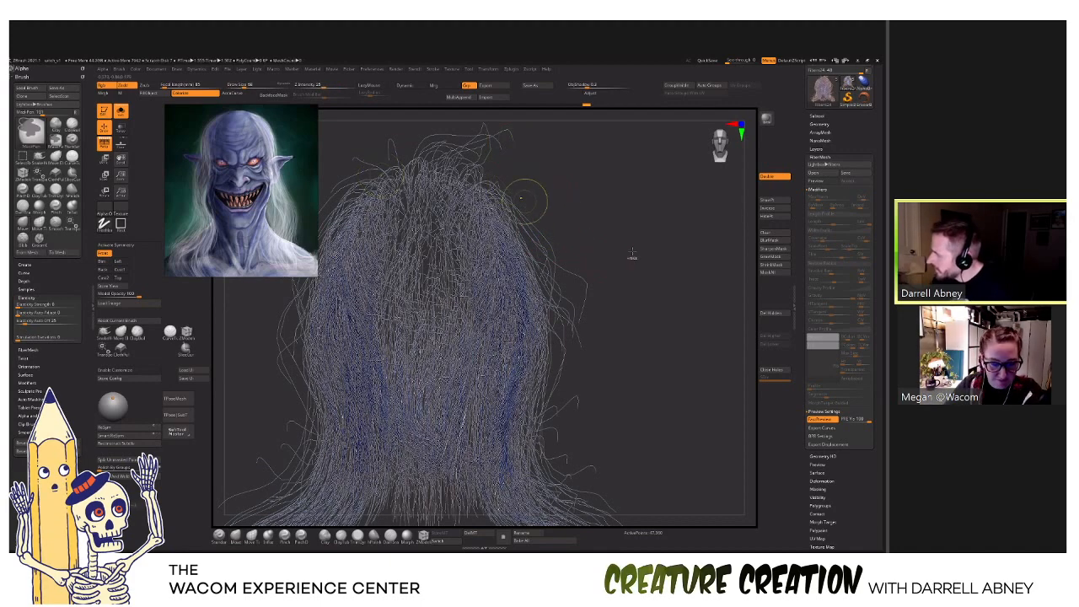
pyautogui.keyDown('ctrl'); pyautogui.click(633, 284); pyautogui.keyUp('ctrl')
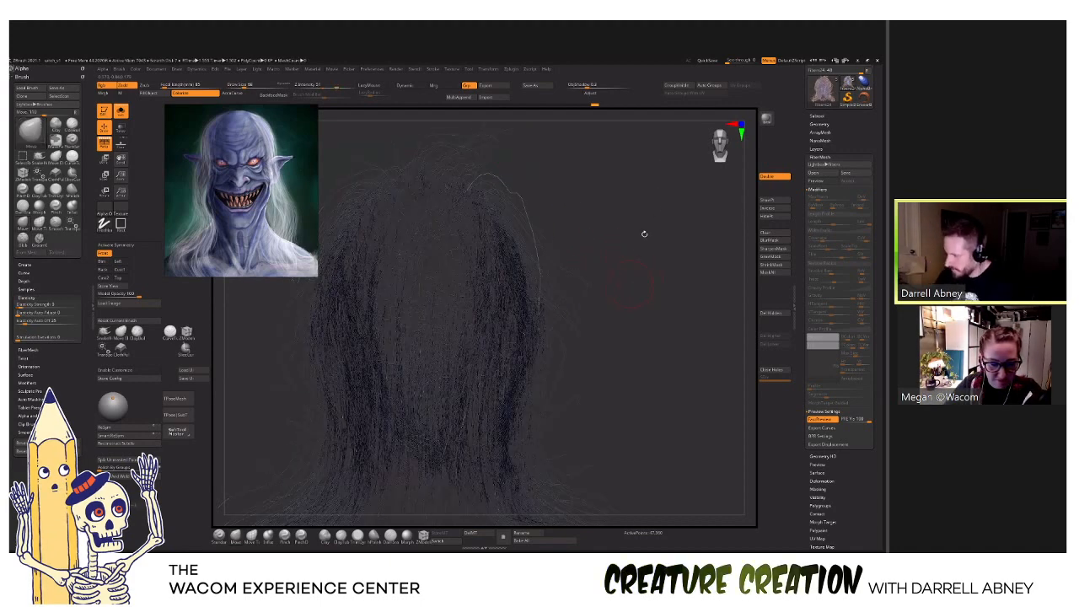
pyautogui.keyDown('ctrl'); pyautogui.keyDown('shift'); pyautogui.click(642, 249); pyautogui.keyUp('shift'); pyautogui.keyUp('ctrl')
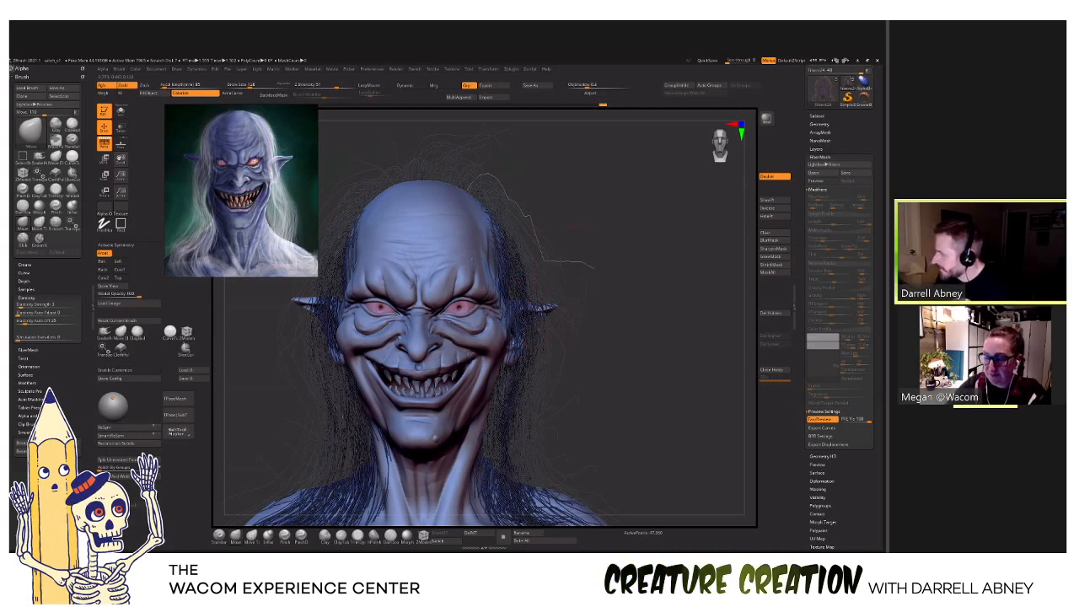
# Reshape the unmasked strand beside the head, check it from several angles, and clear the mask.
pyautogui.keyDown('alt'); pyautogui.moveTo(580, 234); pyautogui.dragTo(616, 257); pyautogui.keyUp('alt')
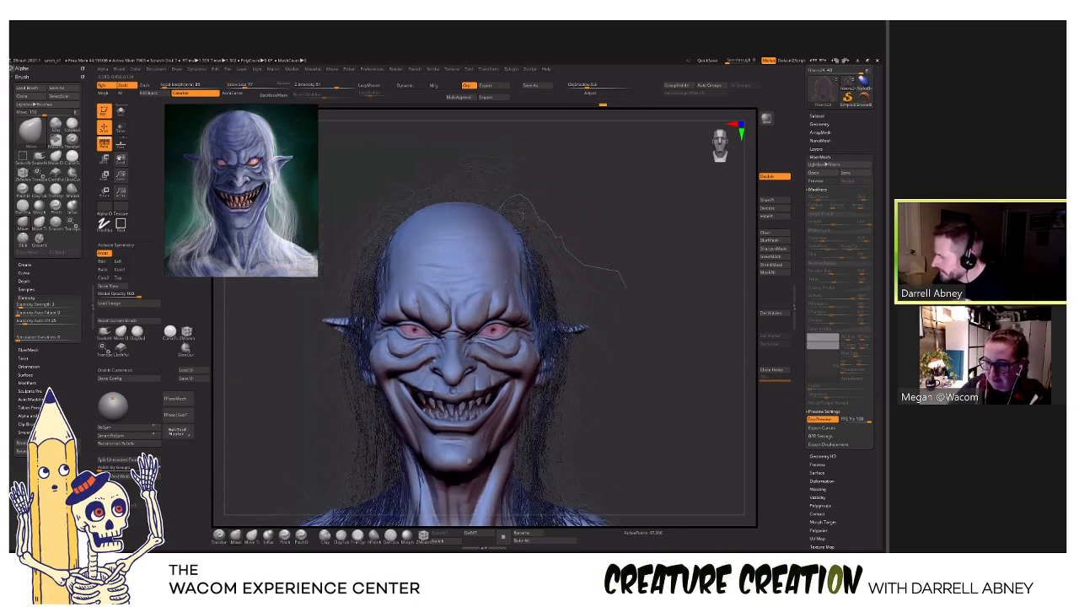
pyautogui.moveTo(558, 227); pyautogui.dragTo(616, 185)
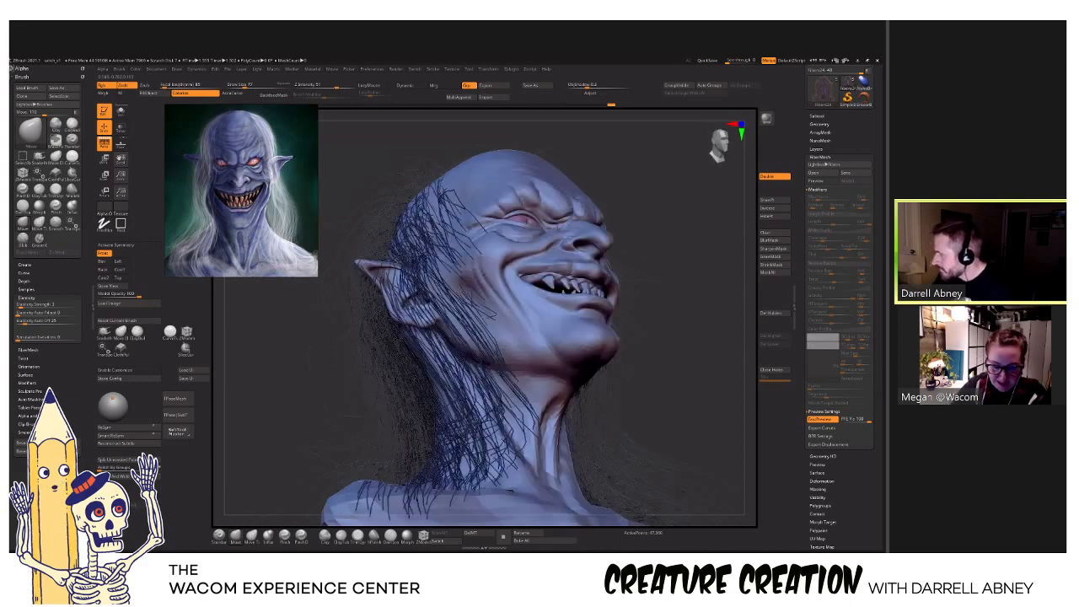
pyautogui.moveTo(573, 244)
pyautogui.mouseDown()
pyautogui.moveTo(605, 280)
pyautogui.moveTo(657, 305)
pyautogui.moveTo(660, 391)
pyautogui.moveTo(675, 389)
pyautogui.mouseUp()
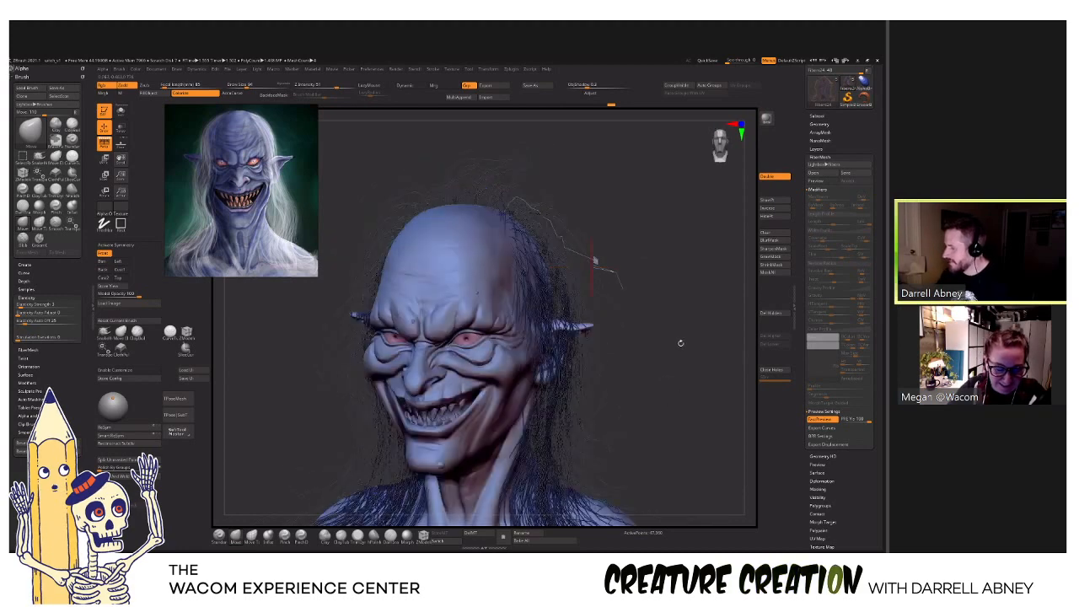
pyautogui.moveTo(680, 342); pyautogui.dragTo(654, 324)
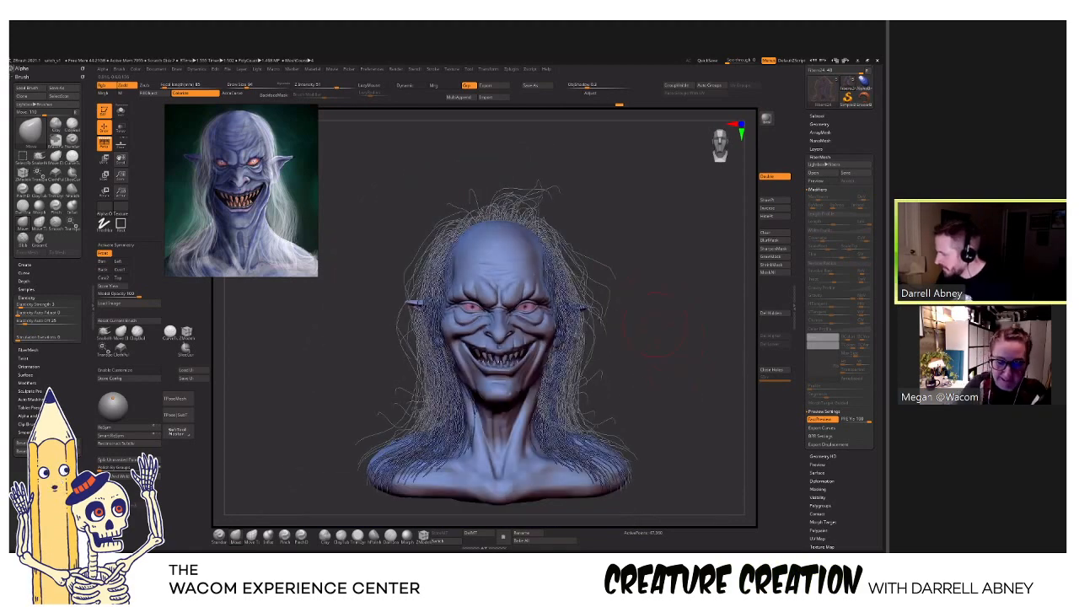
# Adjust the Move brush size and nudge the loose strands beside the ear and over both shoulders.
pyautogui.moveTo(590, 305); pyautogui.dragTo(594, 305)
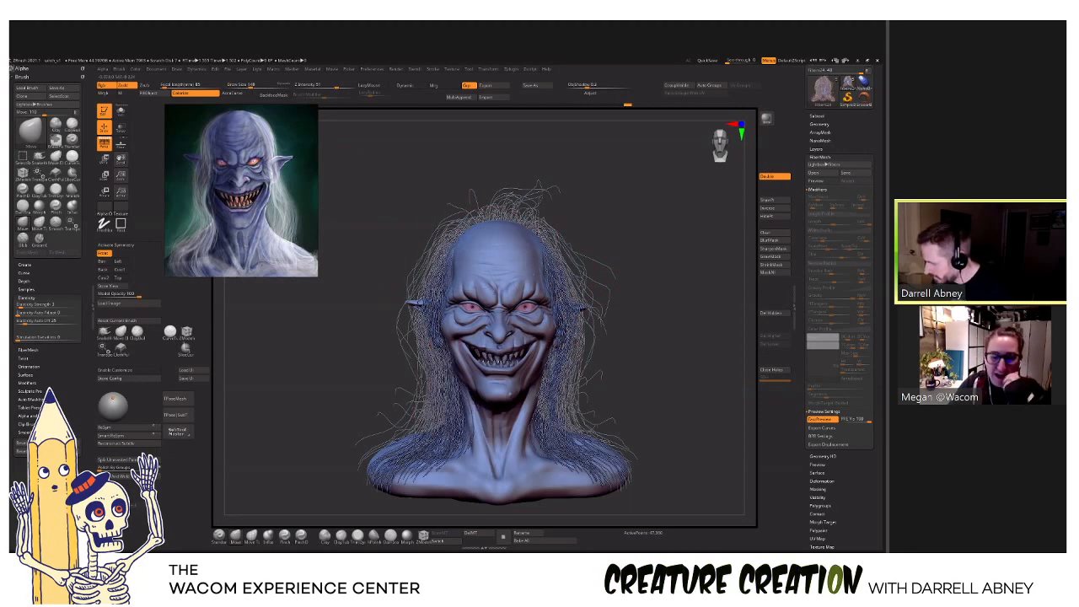
pyautogui.moveTo(421, 453)
pyautogui.mouseDown()
pyautogui.moveTo(440, 423)
pyautogui.moveTo(418, 442)
pyautogui.mouseUp()
pyautogui.press(']')
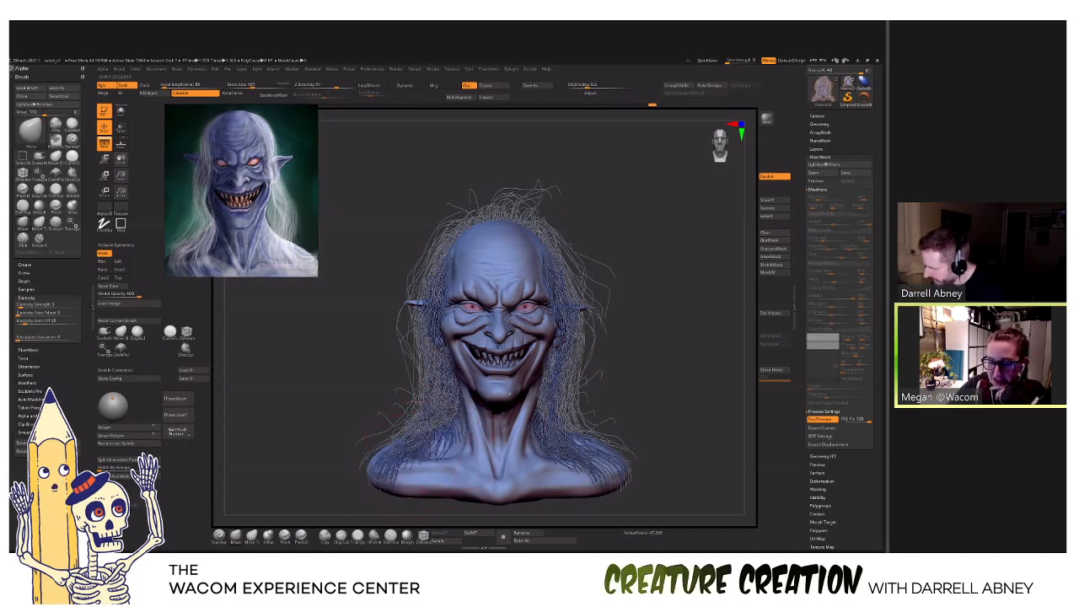
pyautogui.moveTo(565, 419); pyautogui.dragTo(568, 409)
# Dock the Render palette in the side tray and adjust the BPR shadow settings, setting the shadow angle to 30.
pyautogui.moveTo(658, 396); pyautogui.dragTo(717, 240)
pyautogui.scroll(3, 839, 253)
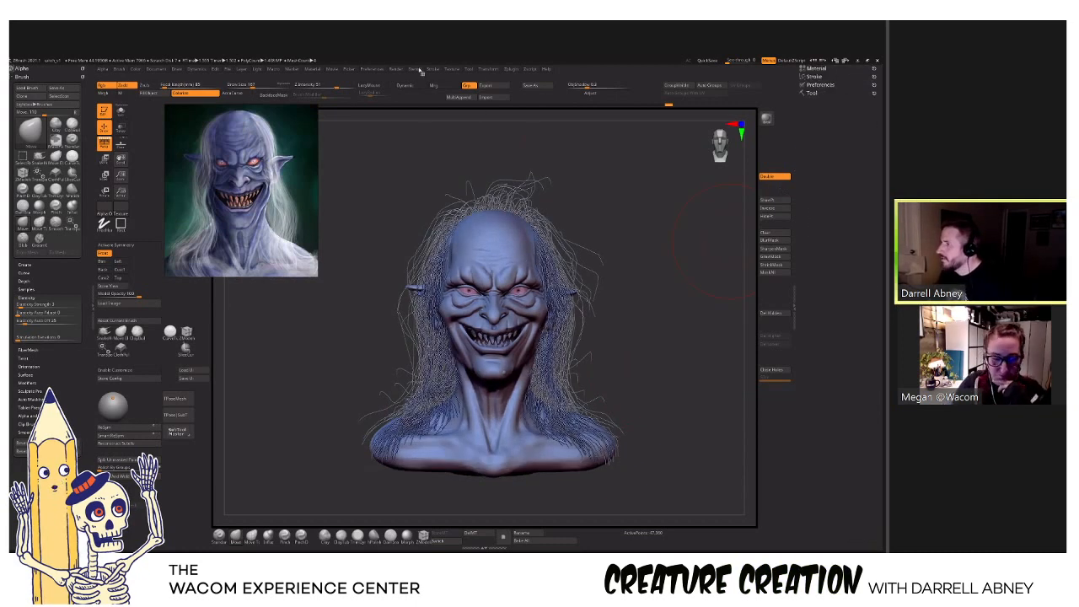
pyautogui.click(394, 69)
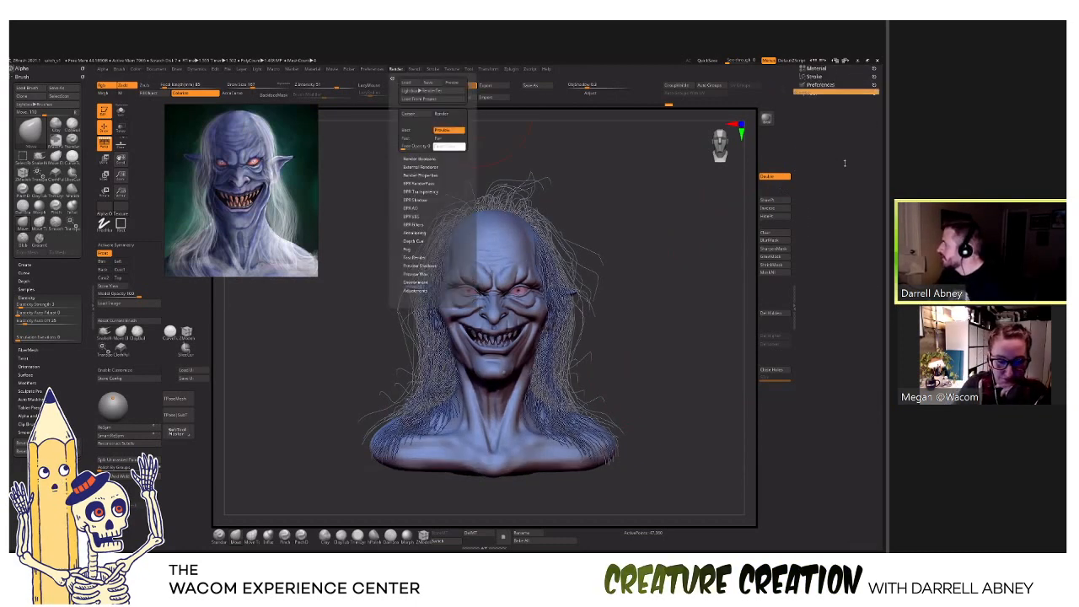
pyautogui.moveTo(392, 79); pyautogui.dragTo(865, 91)
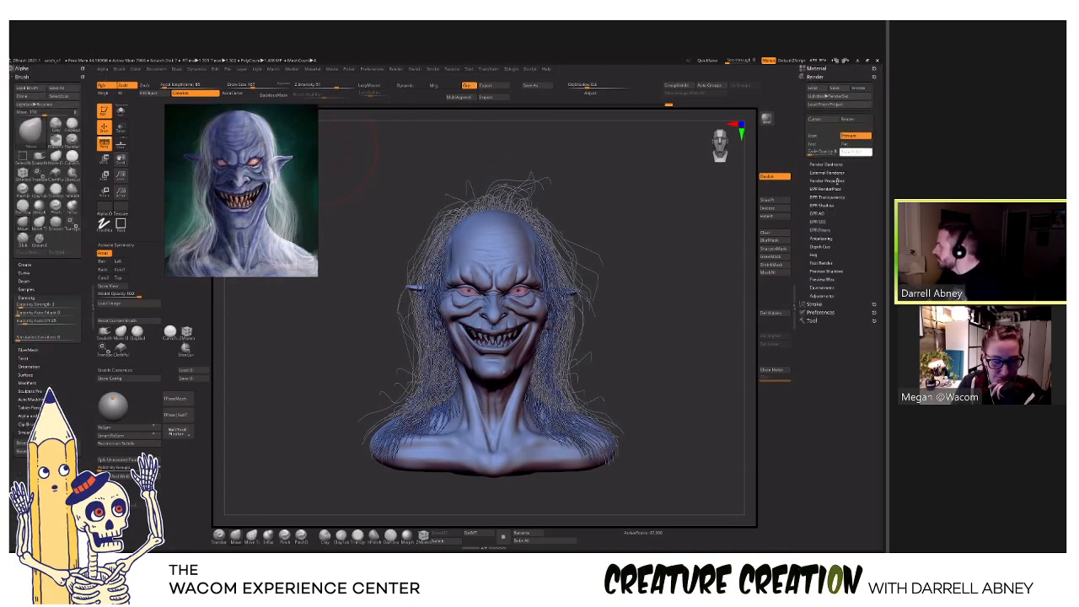
pyautogui.click(827, 181)
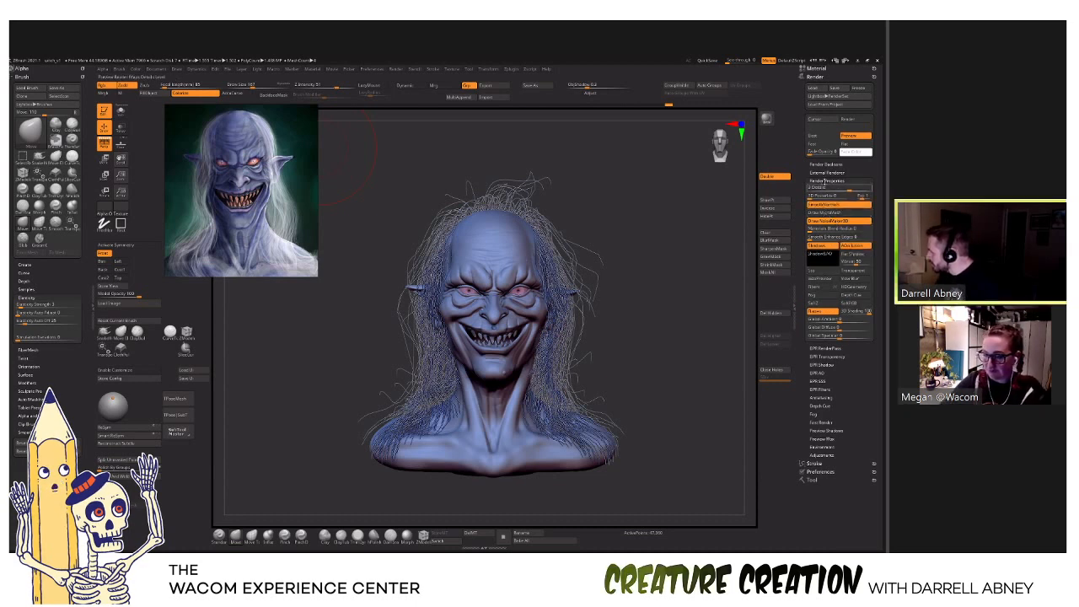
pyautogui.click(828, 181)
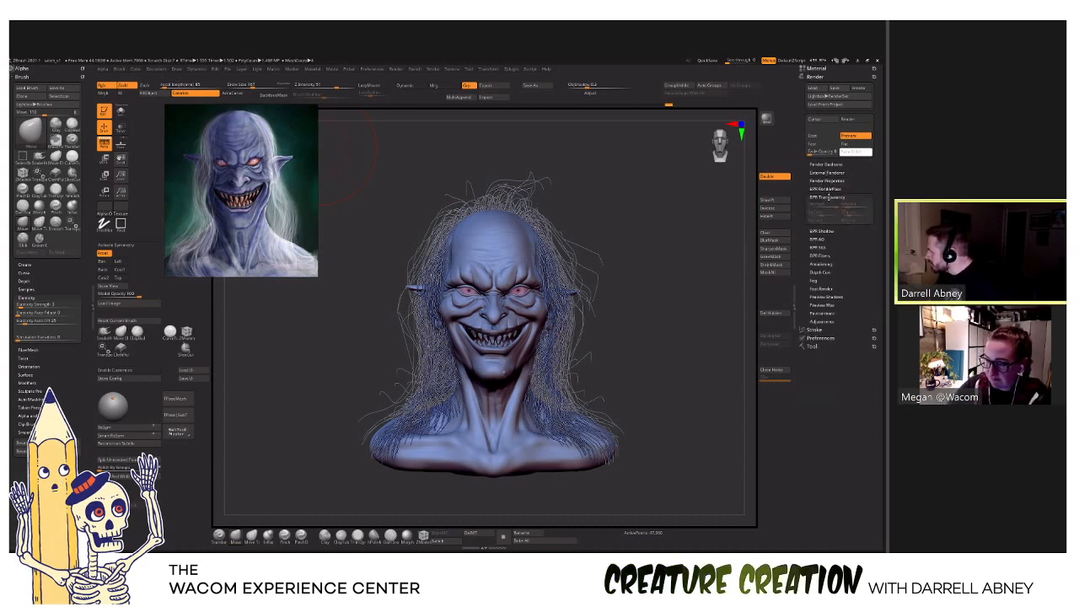
pyautogui.click(823, 204)
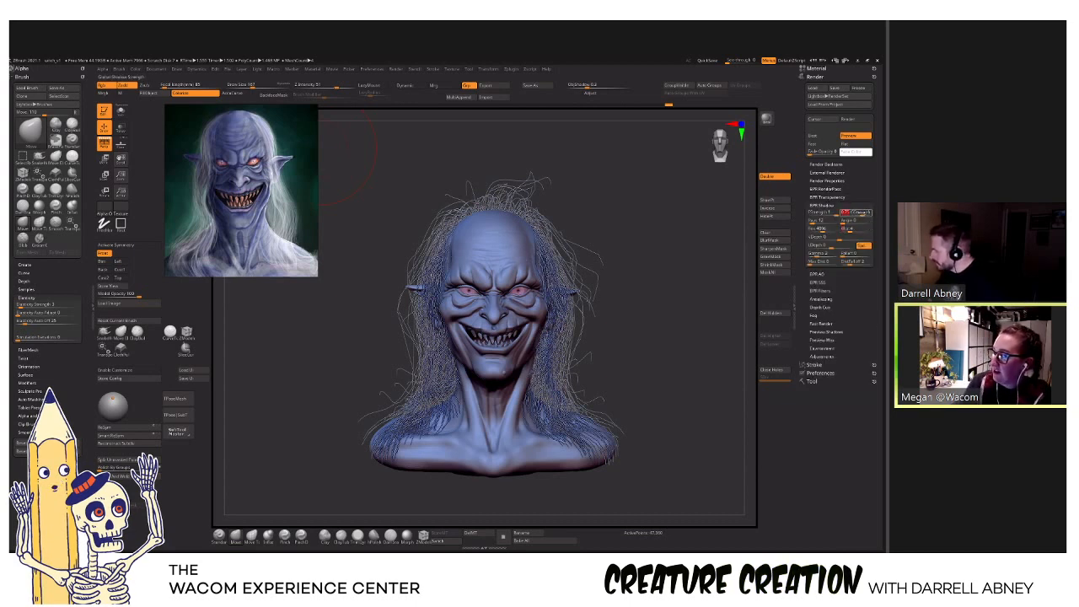
pyautogui.write('30')
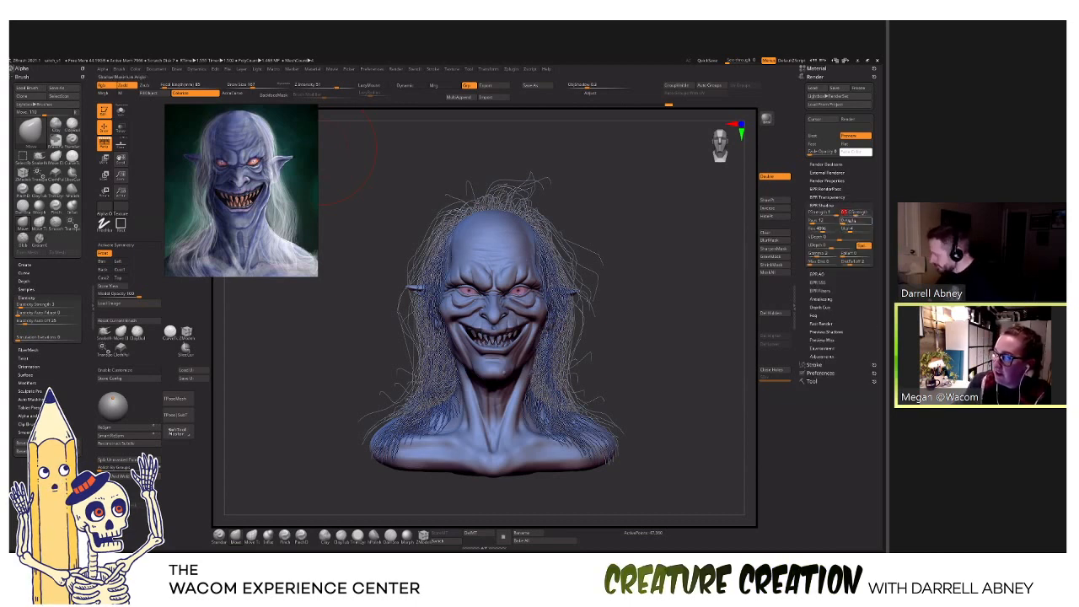
pyautogui.click(820, 221)
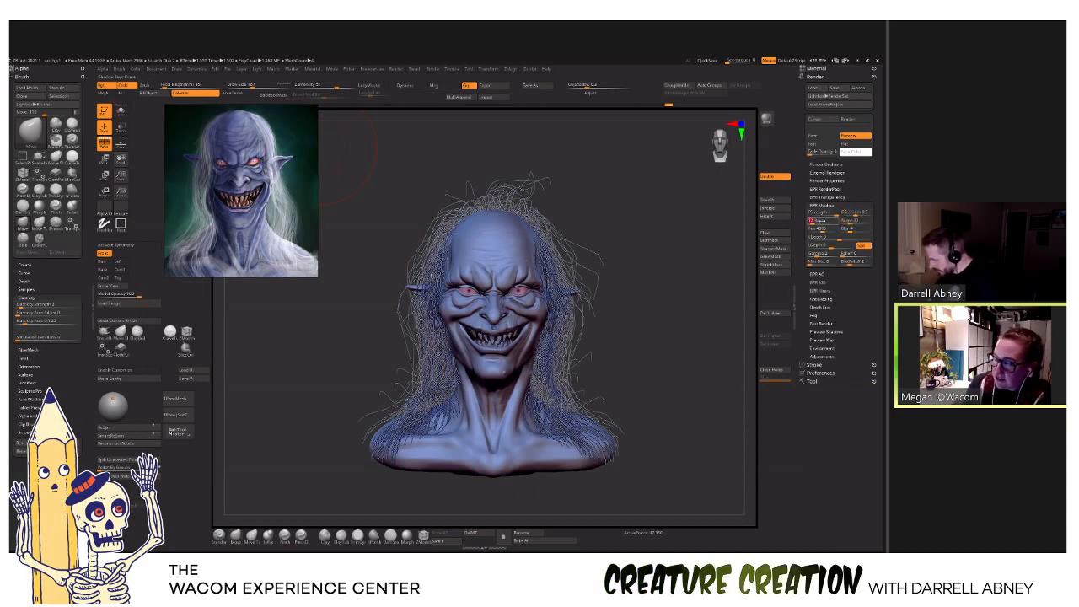
# Adjust the BPR ambient occlusion angle and blur, set its rays to 40, and render the bust with BPR.
pyautogui.click(817, 273)
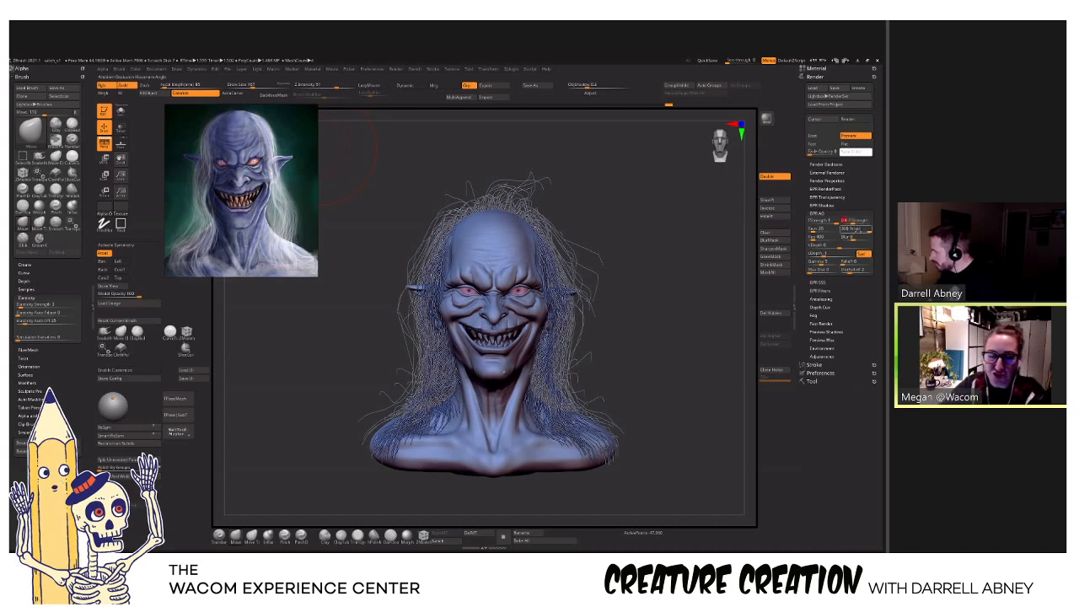
pyautogui.moveTo(852, 237); pyautogui.dragTo(849, 236)
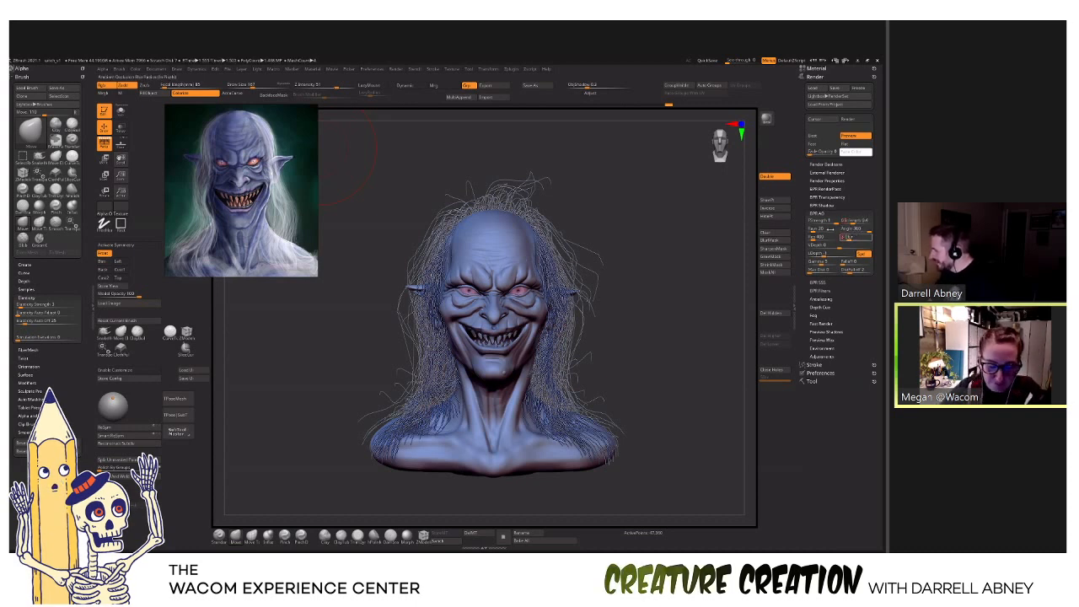
pyautogui.click(825, 228)
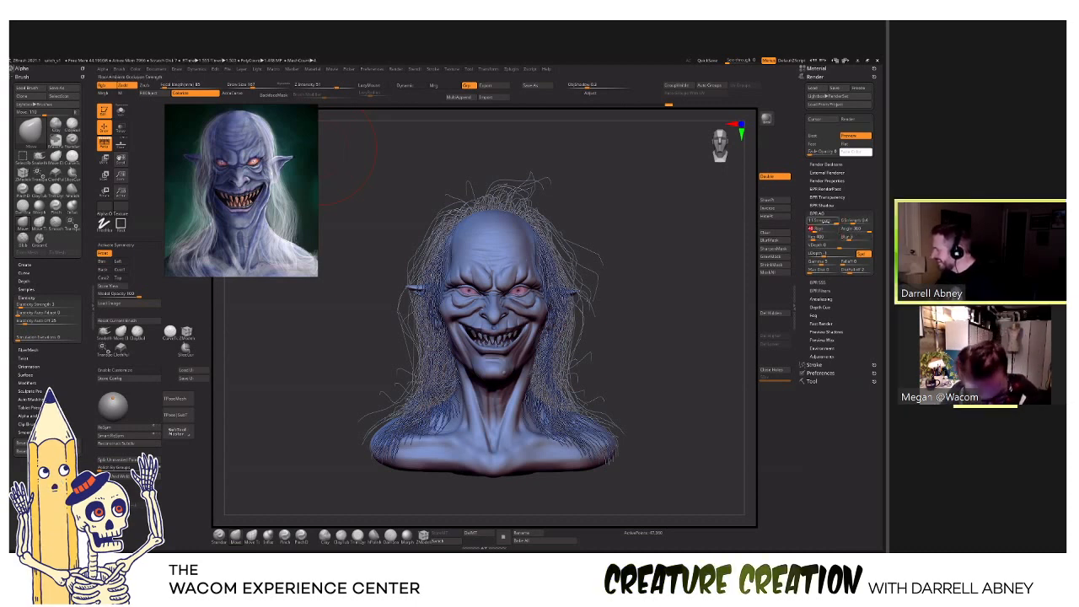
pyautogui.moveTo(672, 285); pyautogui.dragTo(385, 332)
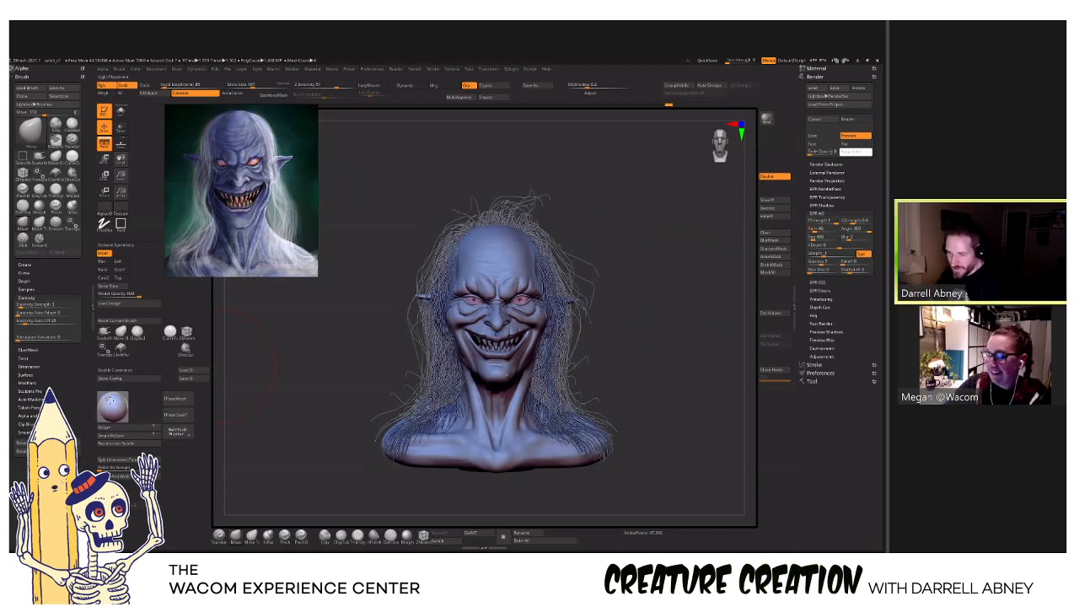
pyautogui.hotkey('shift', 'r')
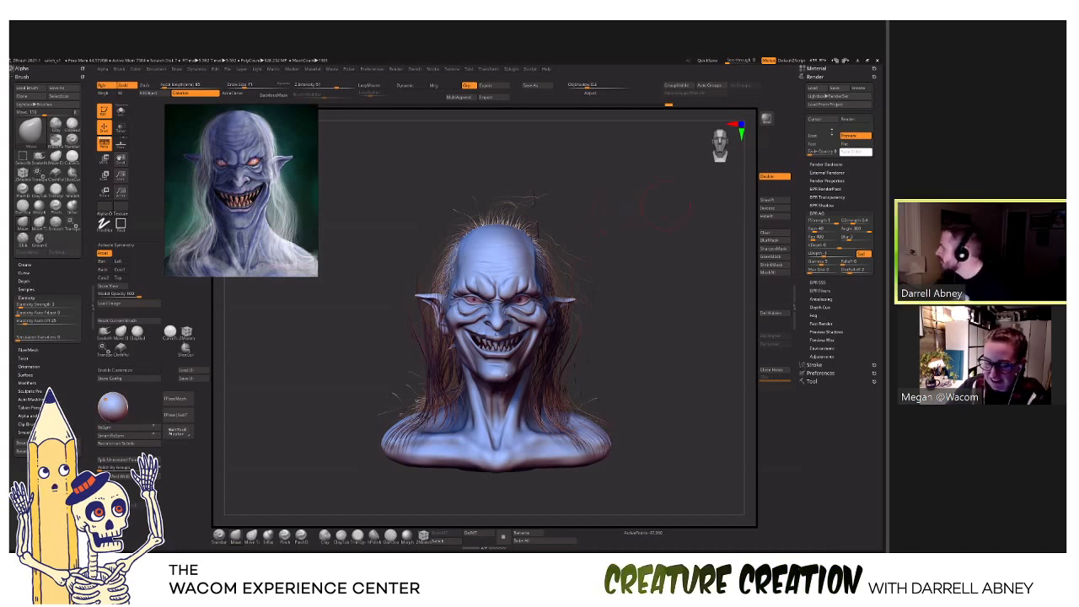
# Return to the subtool list and turn off polypaint colour for the fiber hair subtool.
pyautogui.click(813, 75)
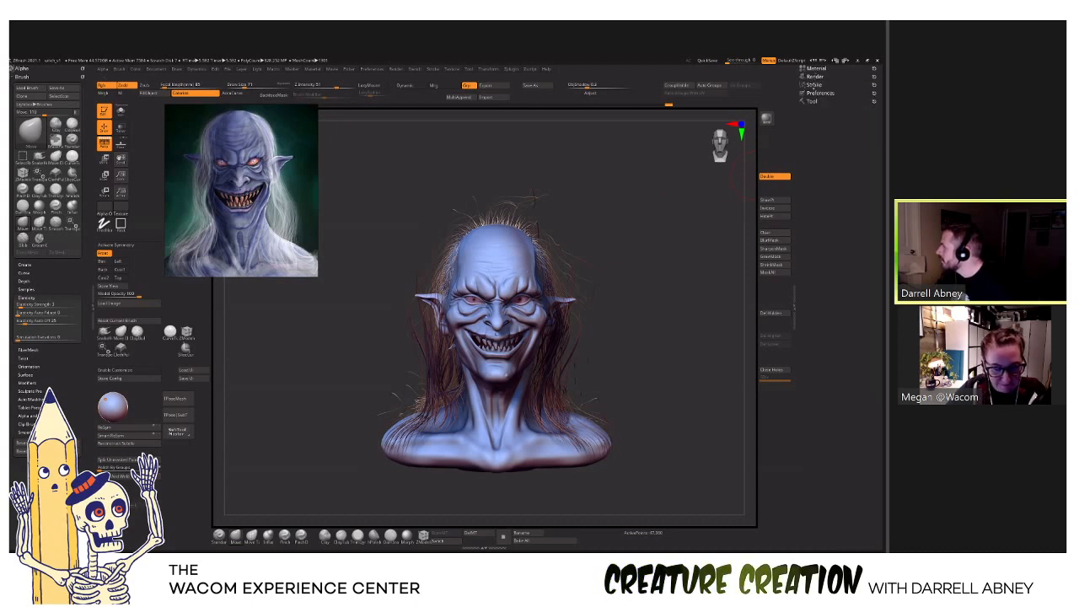
pyautogui.click(815, 85)
pyautogui.click(815, 85)
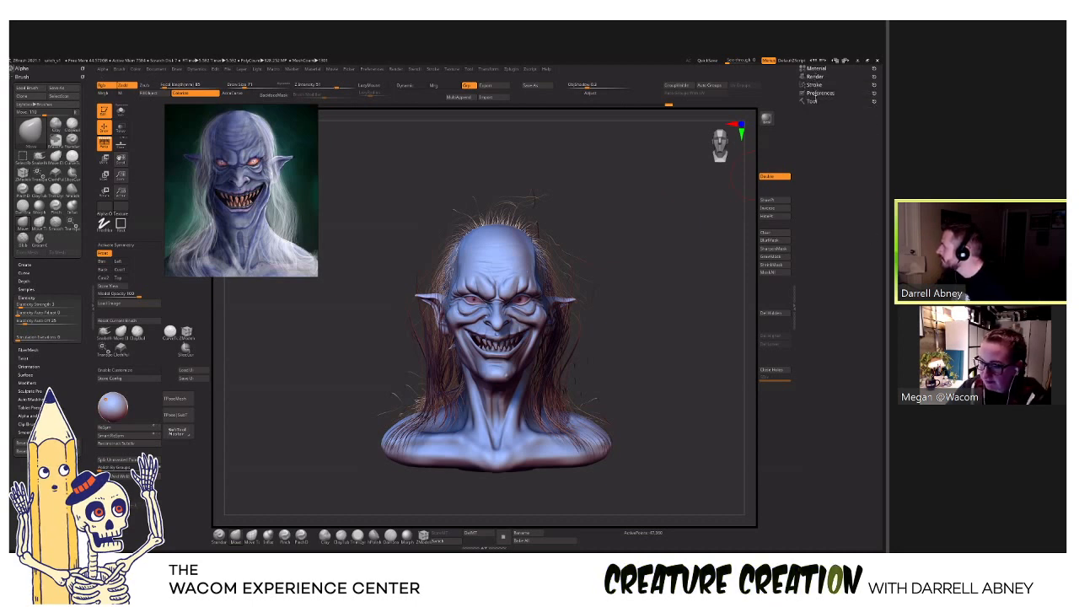
pyautogui.click(812, 101)
pyautogui.click(816, 216)
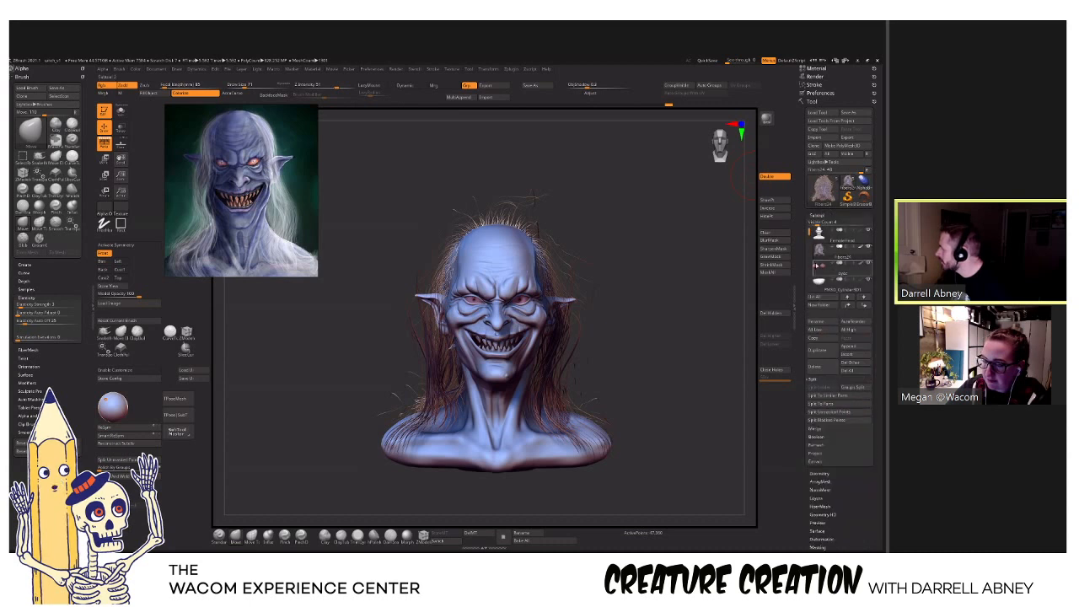
pyautogui.click(861, 248)
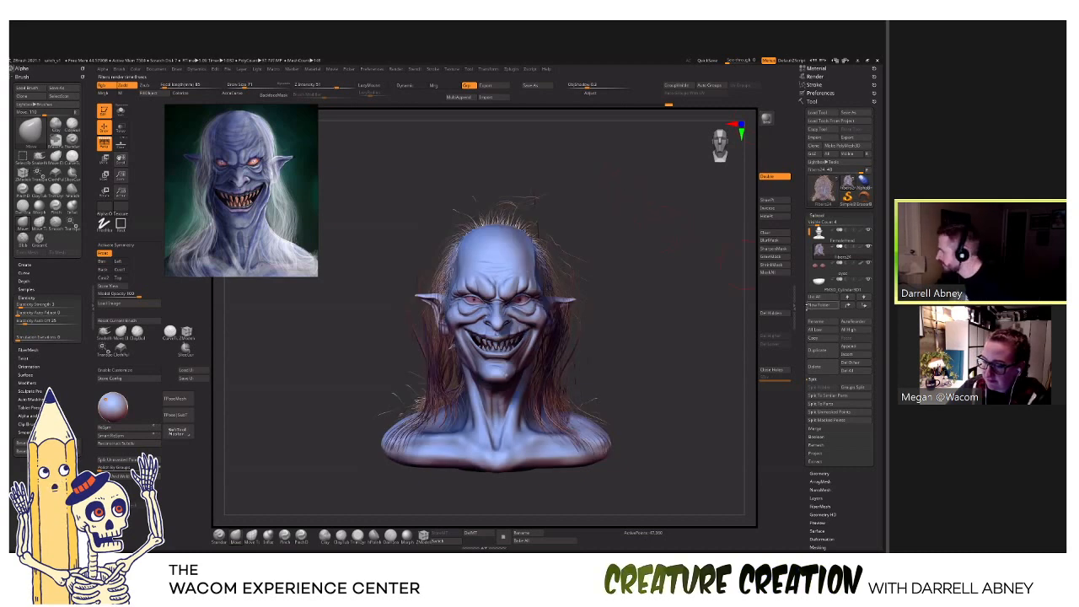
# Expand the hair subtool's FiberMesh settings and look through its modifier and preview options.
pyautogui.moveTo(670, 283); pyautogui.dragTo(805, 267)
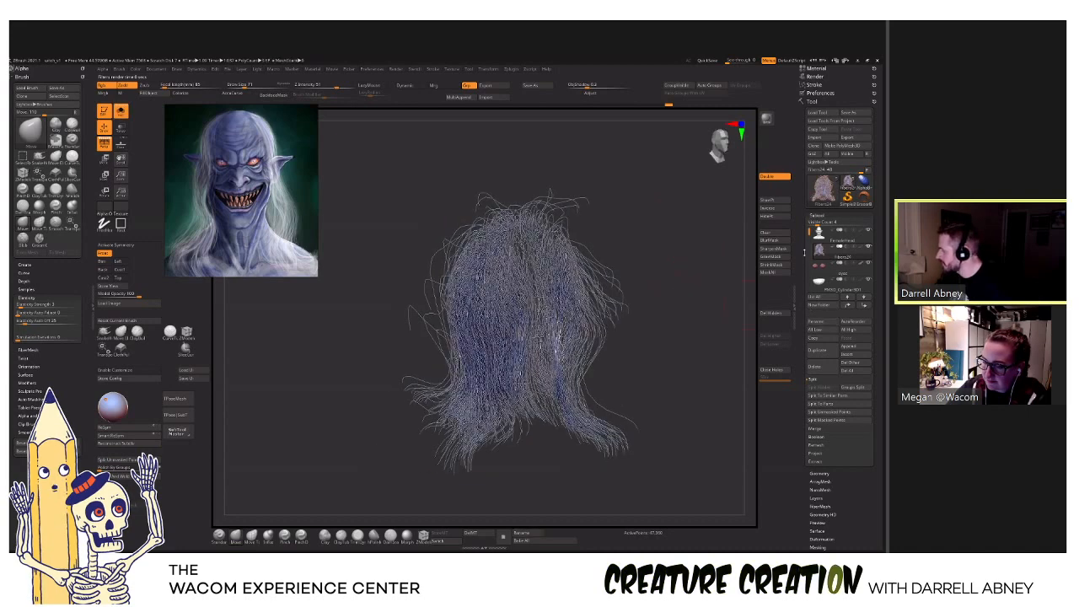
pyautogui.scroll(-5, 814, 265)
pyautogui.click(818, 293)
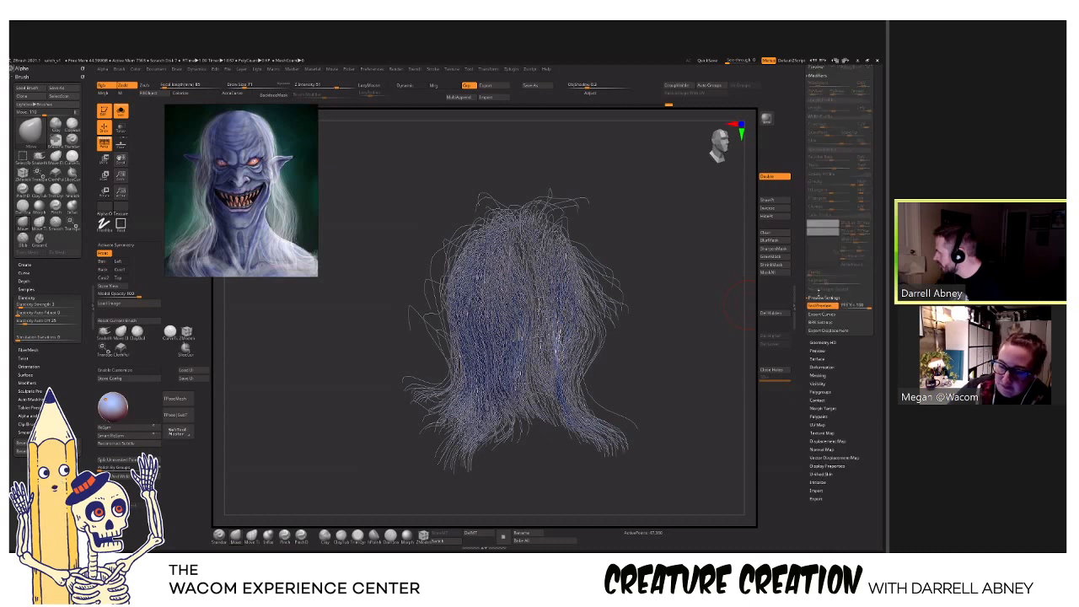
pyautogui.scroll(3, 839, 296)
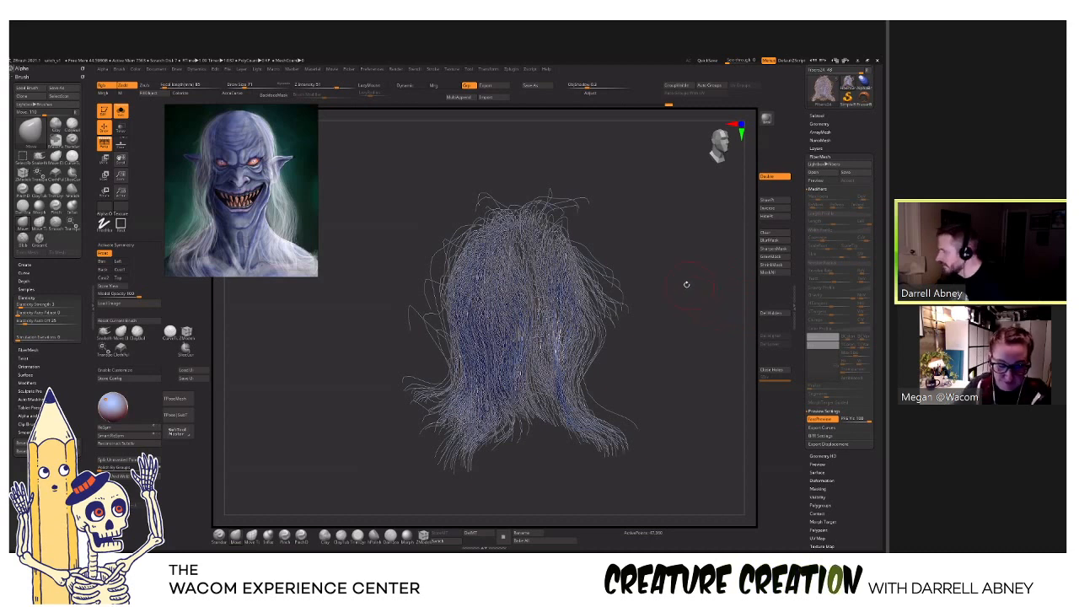
pyautogui.moveTo(687, 284); pyautogui.dragTo(800, 189)
pyautogui.scroll(1, 802, 206)
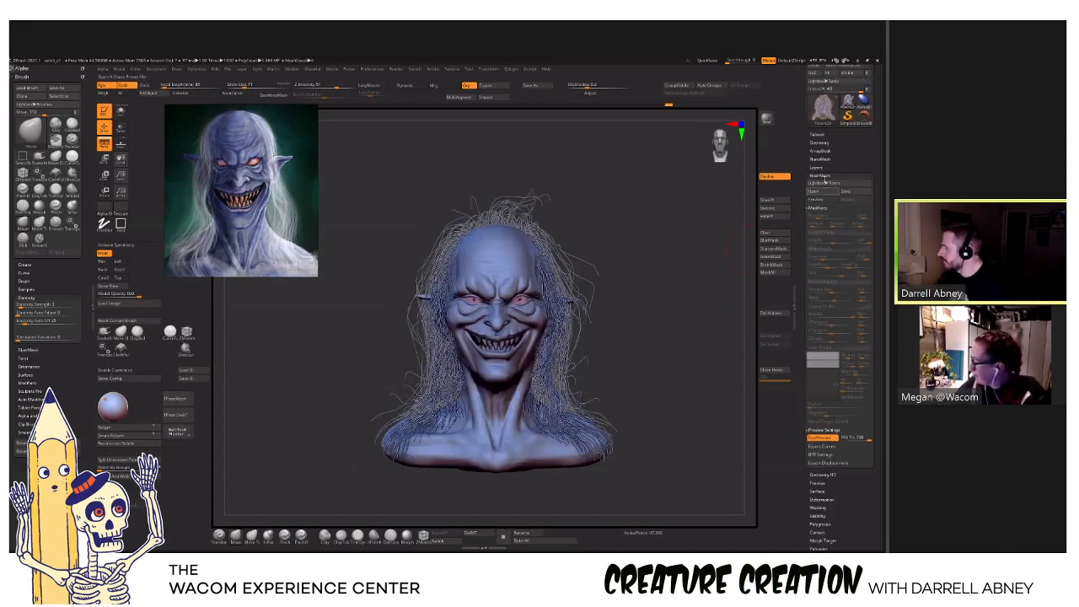
pyautogui.click(822, 175)
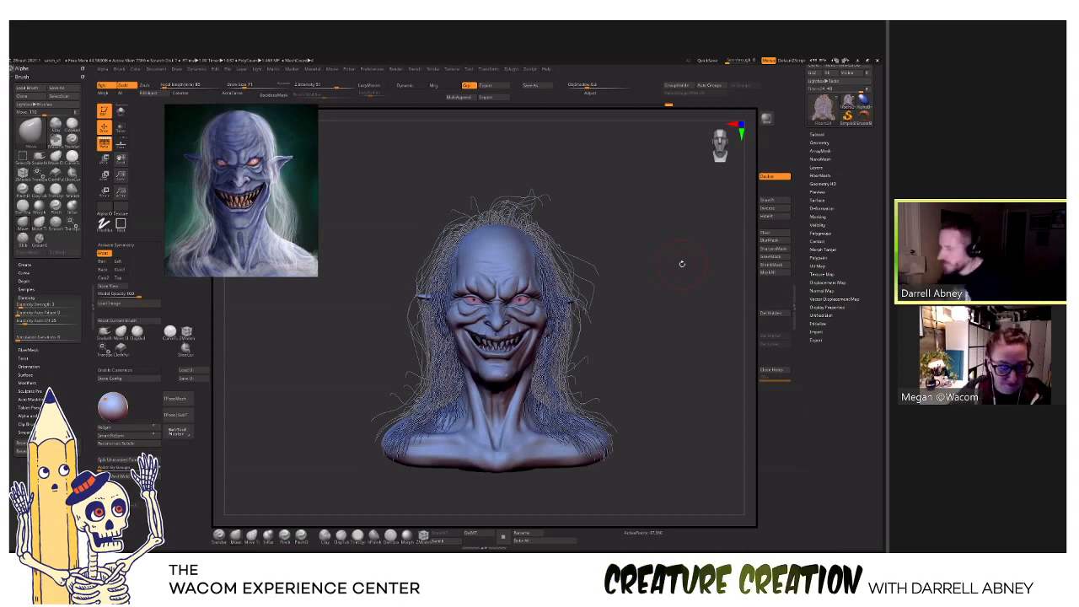
pyautogui.click(823, 176)
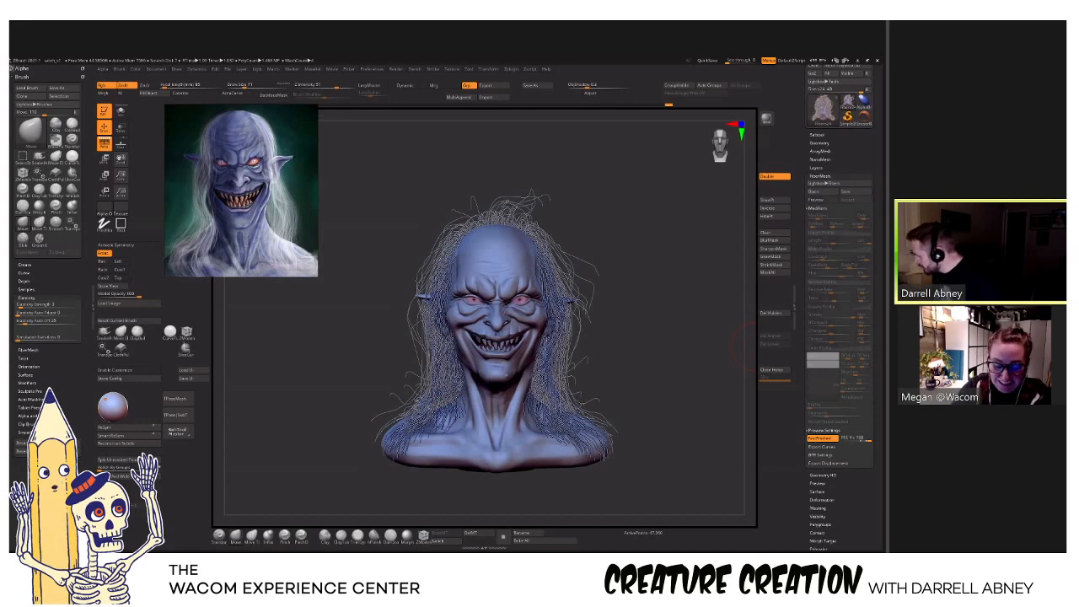
# Pick the GroomTwister brush and twist the long hair strands on both sides of the head.
pyautogui.press('b')
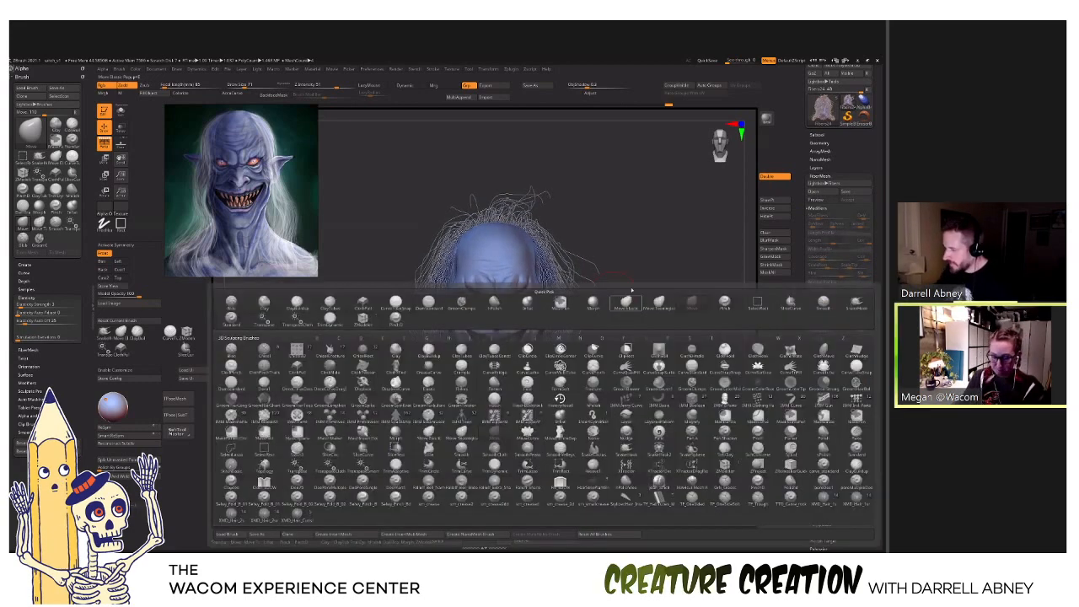
pyautogui.press('g')
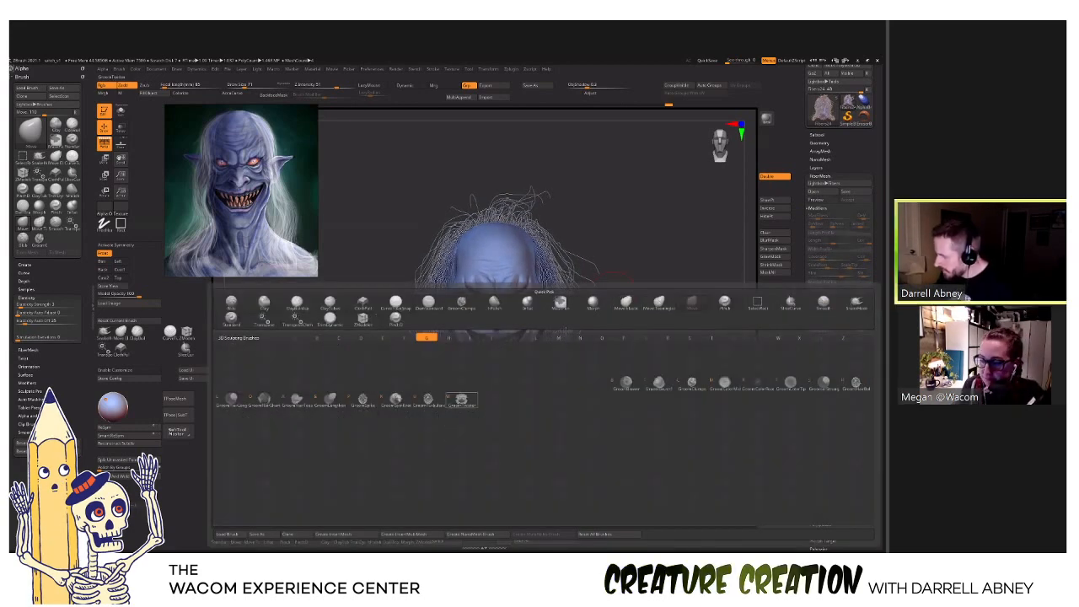
pyautogui.click(462, 405)
pyautogui.moveTo(560, 371); pyautogui.dragTo(563, 386)
pyautogui.moveTo(429, 366); pyautogui.dragTo(430, 392)
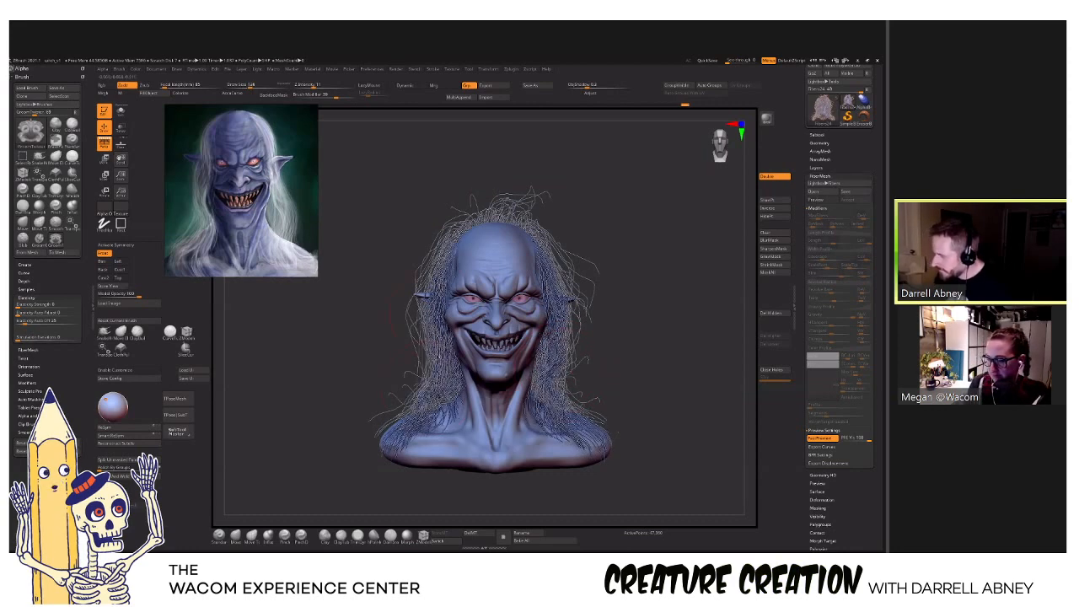
pyautogui.moveTo(435, 278); pyautogui.dragTo(434, 266)
# Switch to the GroomTurbulence brush and roughen the hair strands on both sides of the neck and over the shoulders.
pyautogui.press('b')
pyautogui.press('g')
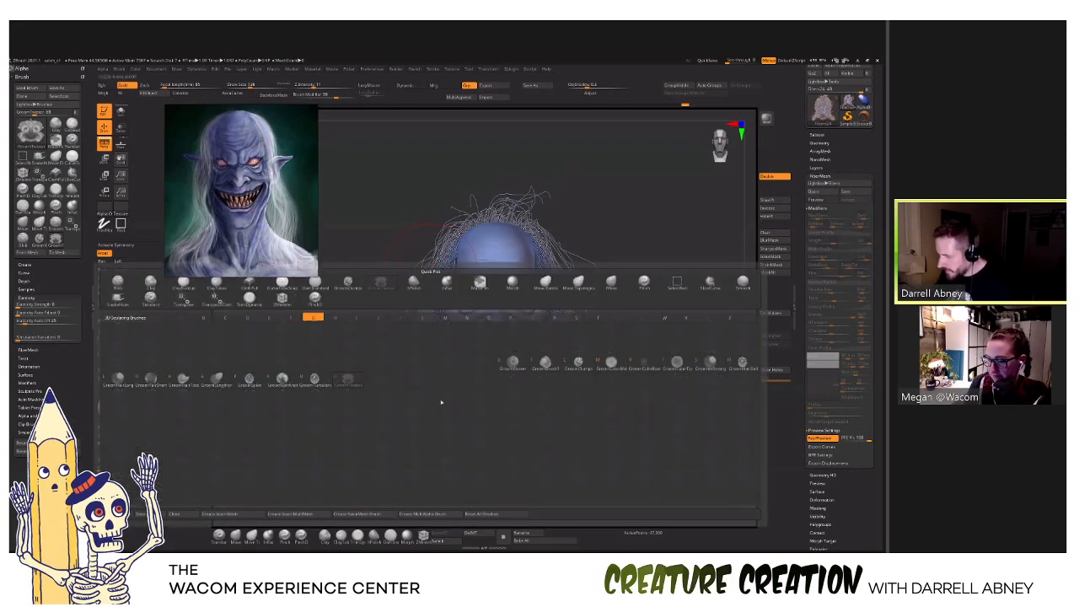
pyautogui.click(316, 380)
pyautogui.moveTo(613, 320)
pyautogui.mouseDown()
pyautogui.moveTo(539, 334)
pyautogui.moveTo(562, 404)
pyautogui.mouseUp()
pyautogui.moveTo(539, 363); pyautogui.dragTo(582, 358)
pyautogui.moveTo(581, 357); pyautogui.dragTo(591, 357, button='right')
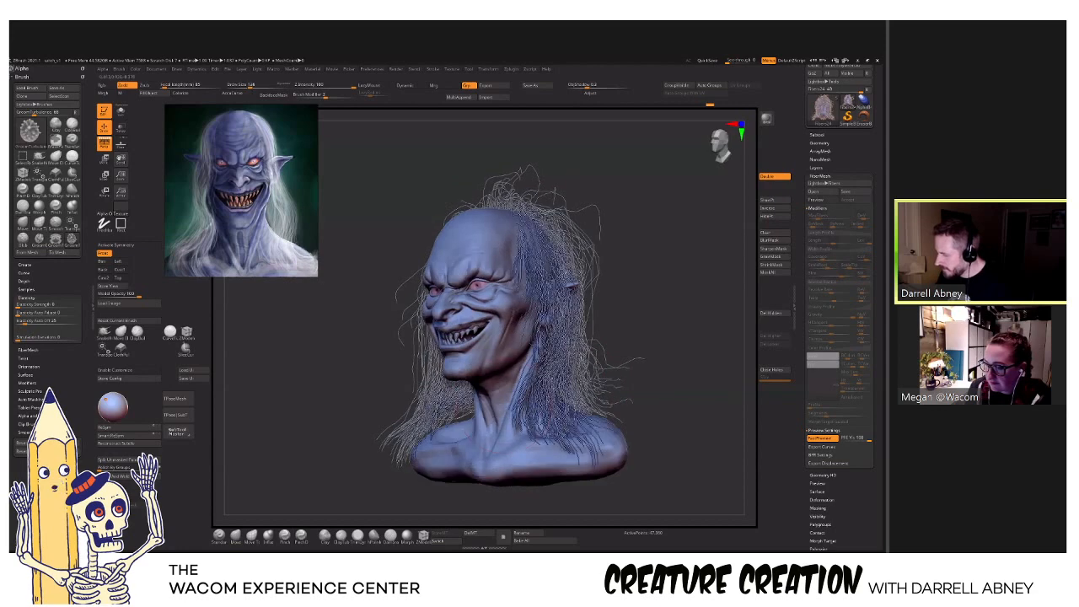
pyautogui.moveTo(428, 407); pyautogui.dragTo(433, 415)
pyautogui.moveTo(426, 380); pyautogui.dragTo(462, 378, button='right')
pyautogui.moveTo(446, 400); pyautogui.dragTo(456, 367)
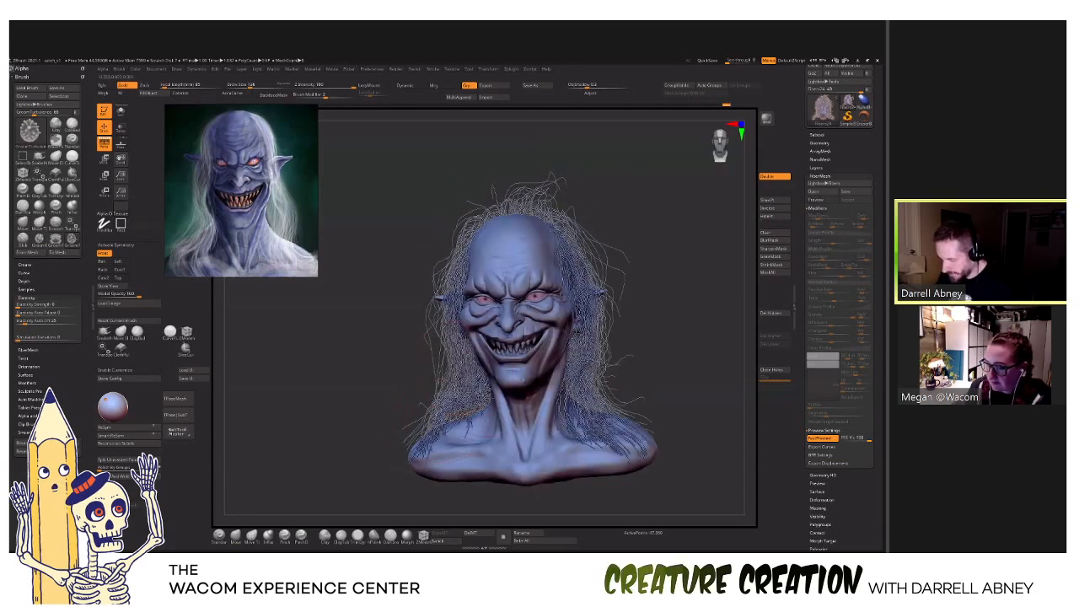
# Choose the GroomClumps brush and clump the strands hanging beside the creature's left cheek and neck.
pyautogui.press('b')
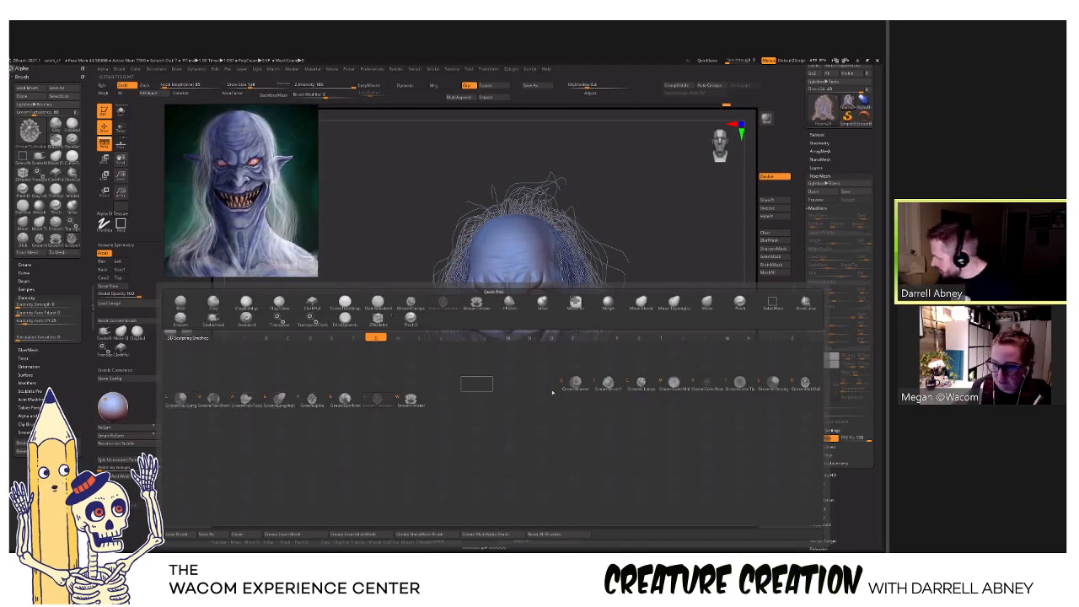
pyautogui.click(641, 382)
pyautogui.moveTo(591, 327); pyautogui.dragTo(584, 396)
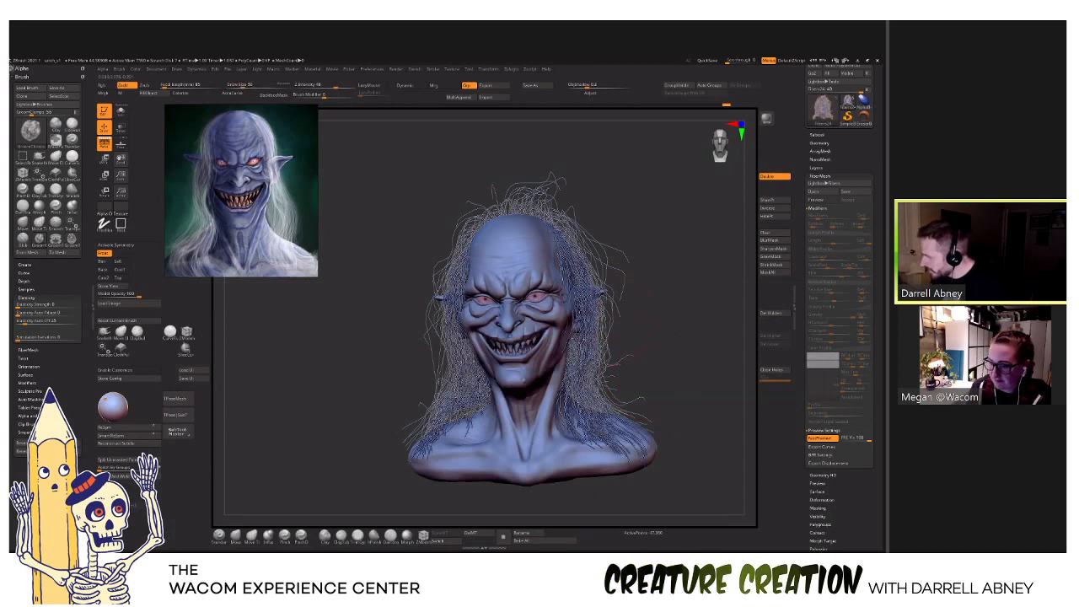
# Resize the Move brush and pull the hair inward around the creature's right ear and down its neck.
pyautogui.moveTo(622, 461); pyautogui.dragTo(674, 463)
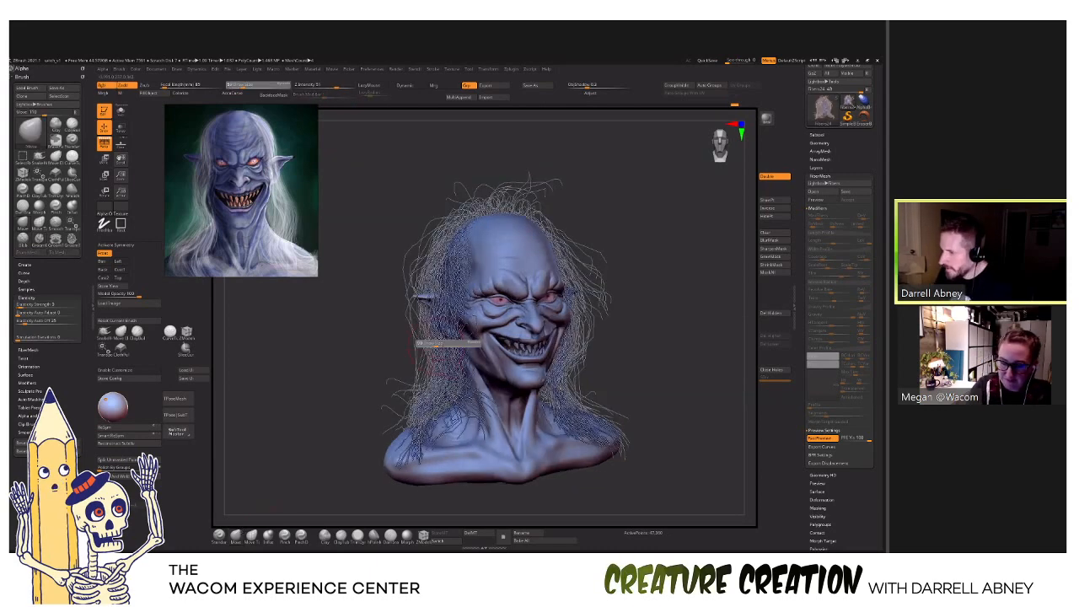
pyautogui.moveTo(437, 344); pyautogui.dragTo(448, 344)
pyautogui.moveTo(380, 354); pyautogui.dragTo(317, 354)
pyautogui.moveTo(429, 337); pyautogui.dragTo(439, 388)
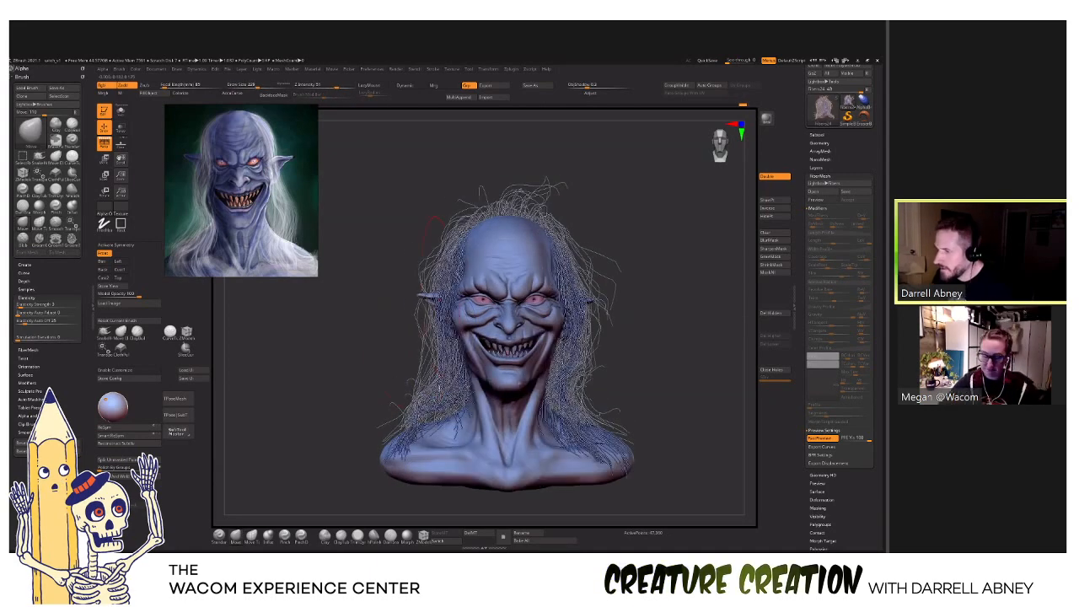
pyautogui.moveTo(446, 283); pyautogui.dragTo(440, 333)
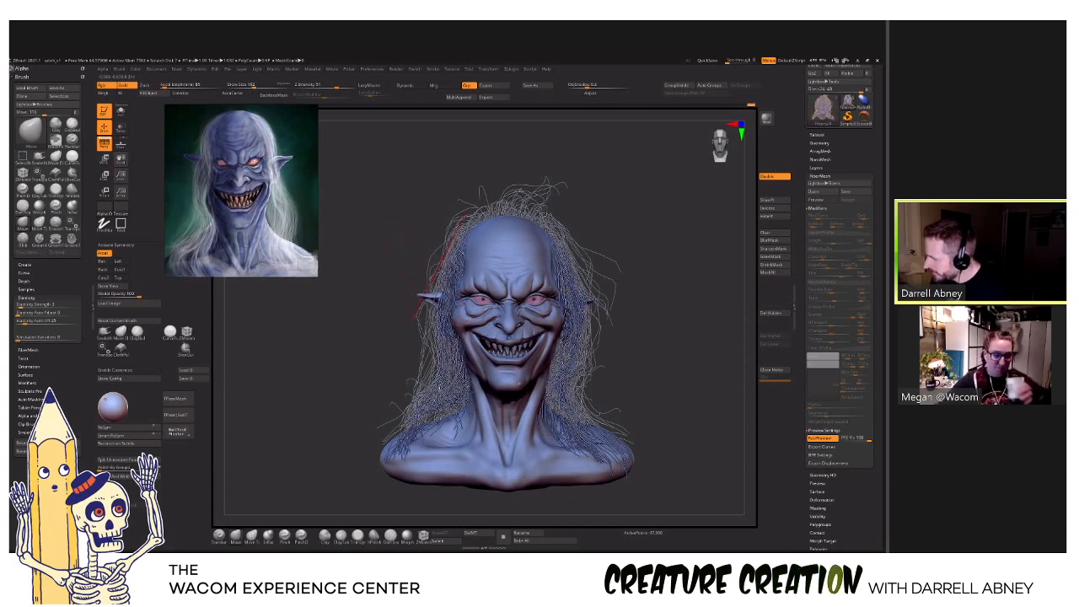
# Reshape the hair with the Move brush from the creature's left temple down over its left shoulder.
pyautogui.moveTo(570, 232)
pyautogui.mouseDown()
pyautogui.moveTo(578, 308)
pyautogui.moveTo(590, 303)
pyautogui.mouseUp()
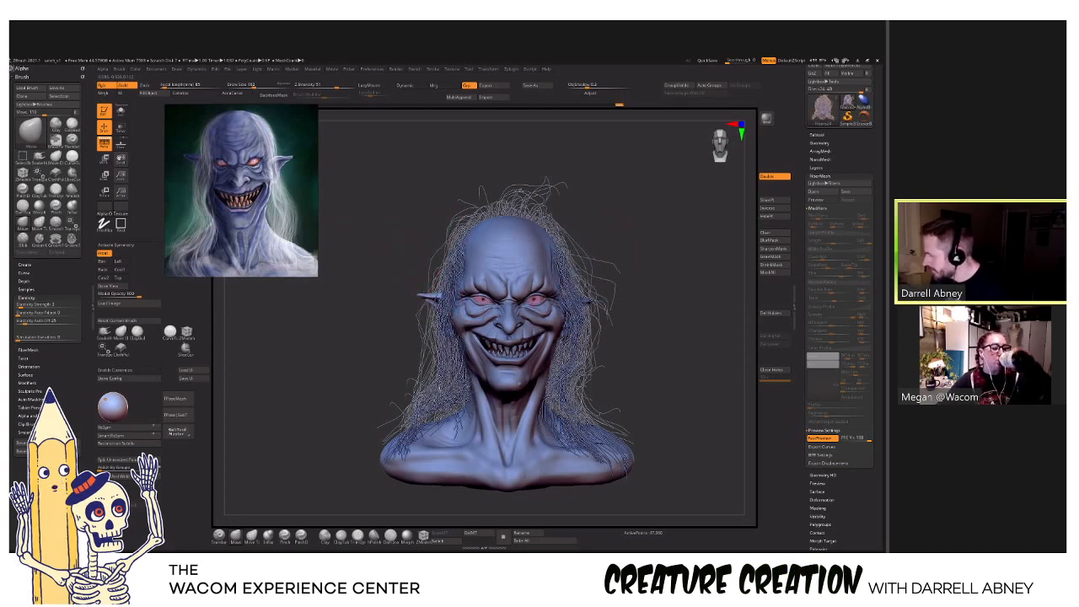
pyautogui.moveTo(590, 245); pyautogui.dragTo(574, 409)
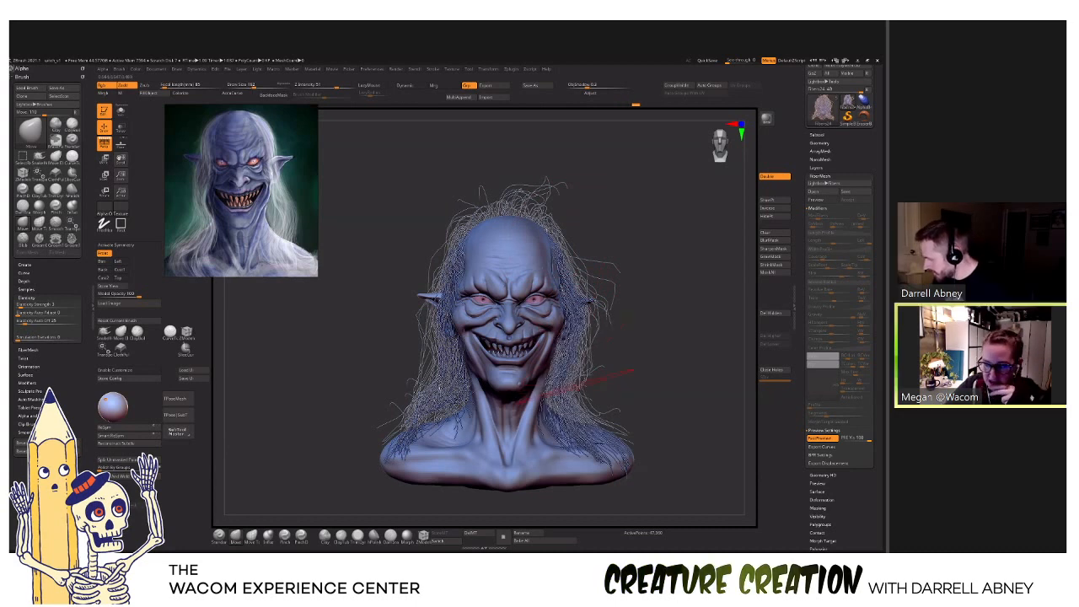
pyautogui.moveTo(581, 329); pyautogui.dragTo(575, 442)
pyautogui.moveTo(580, 350); pyautogui.dragTo(577, 455)
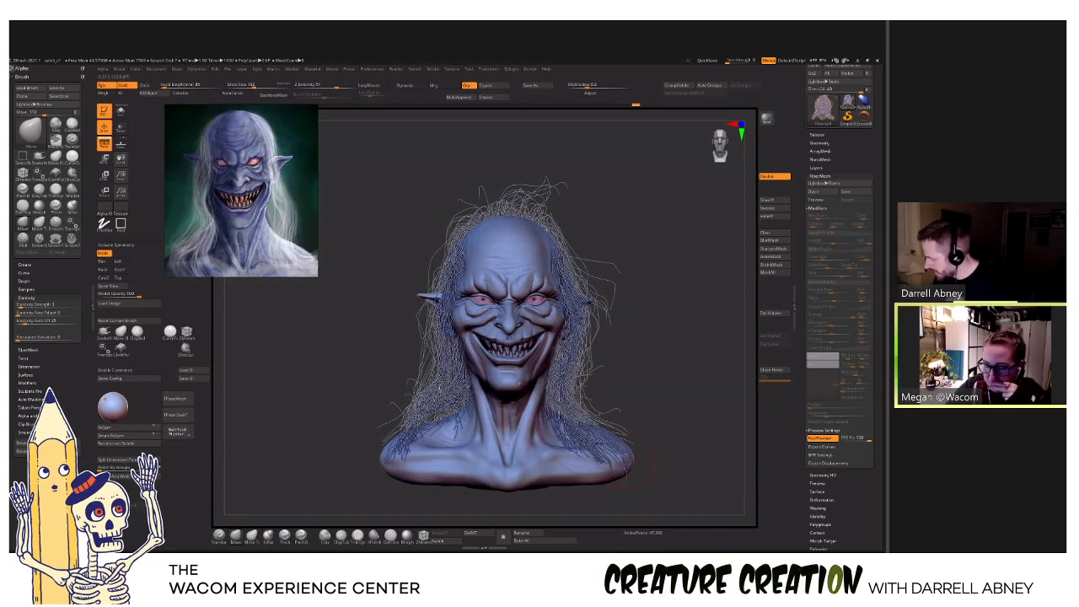
pyautogui.moveTo(582, 354); pyautogui.dragTo(590, 464)
pyautogui.moveTo(556, 380); pyautogui.dragTo(582, 464)
pyautogui.moveTo(573, 396)
pyautogui.mouseDown()
pyautogui.moveTo(598, 476)
pyautogui.moveTo(607, 473)
pyautogui.mouseUp()
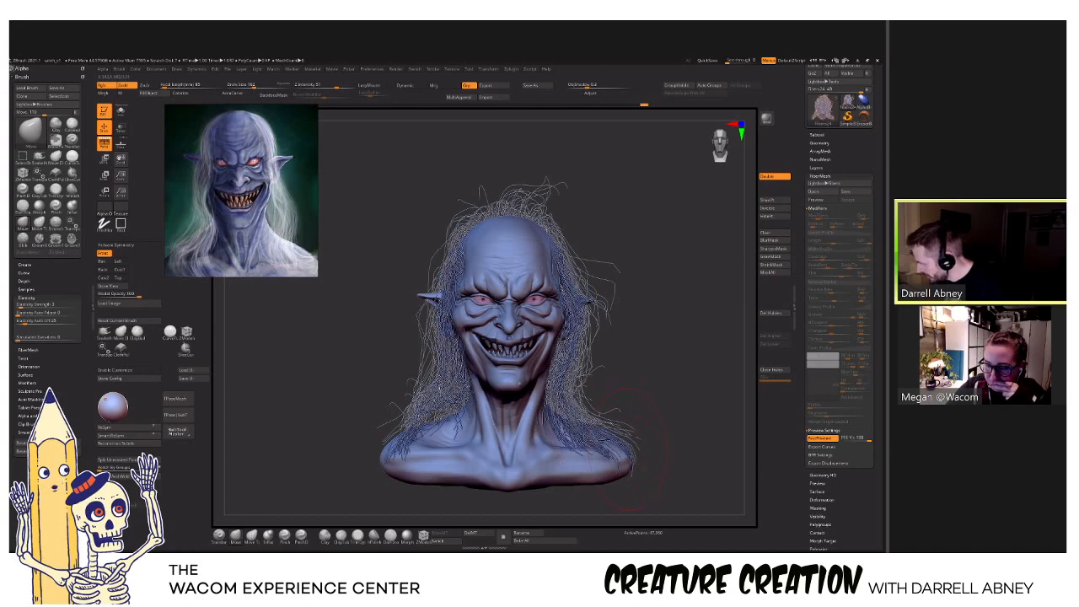
pyautogui.moveTo(574, 380); pyautogui.dragTo(599, 464)
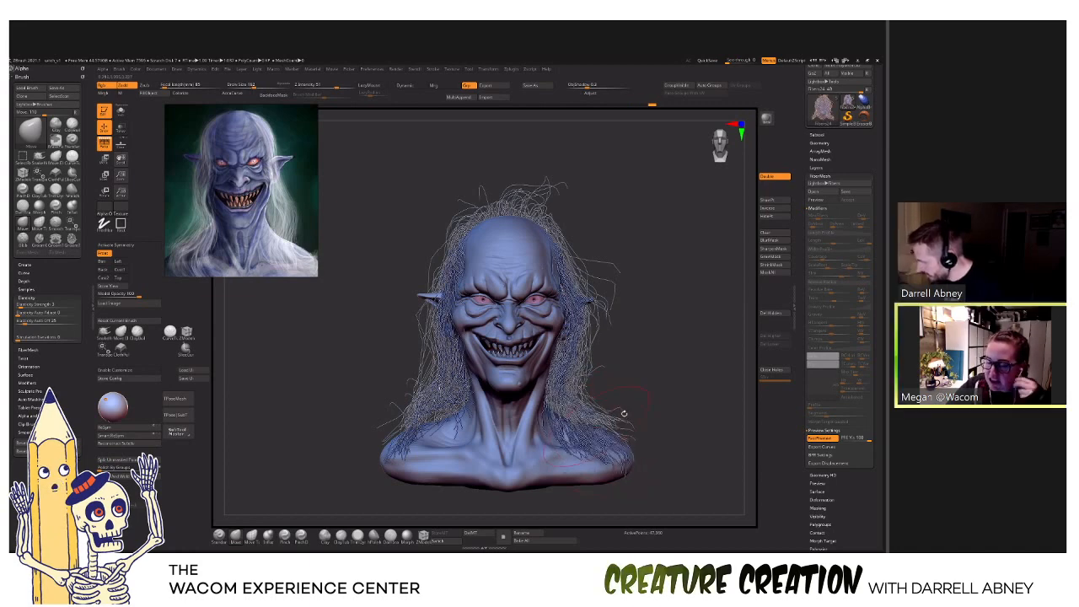
pyautogui.moveTo(646, 363); pyautogui.dragTo(681, 360)
pyautogui.moveTo(540, 361); pyautogui.dragTo(619, 365)
pyautogui.moveTo(700, 379); pyautogui.dragTo(674, 375)
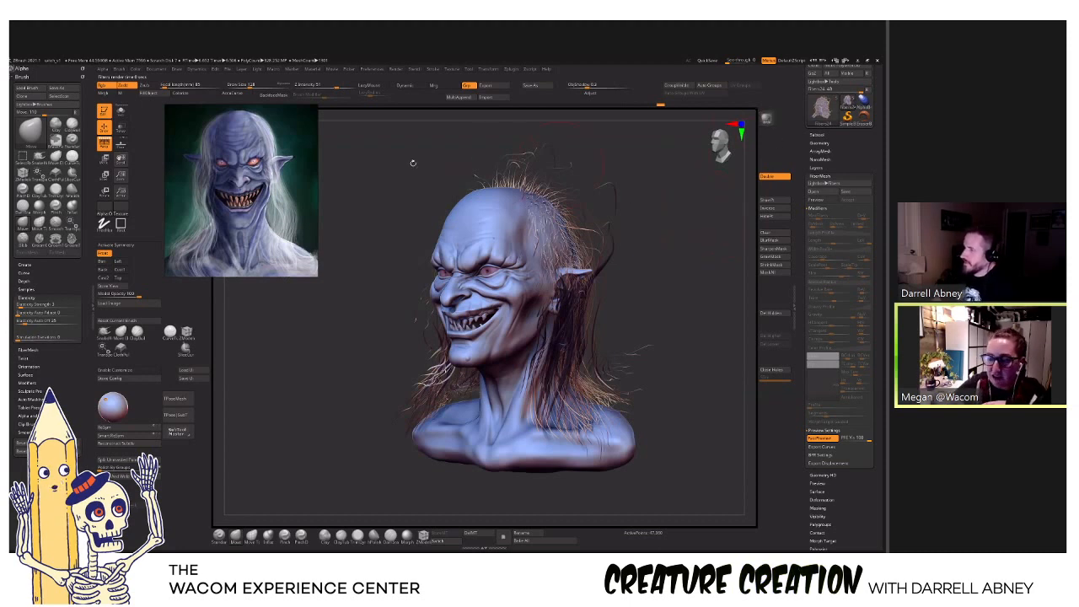
pyautogui.moveTo(397, 176); pyautogui.dragTo(379, 193)
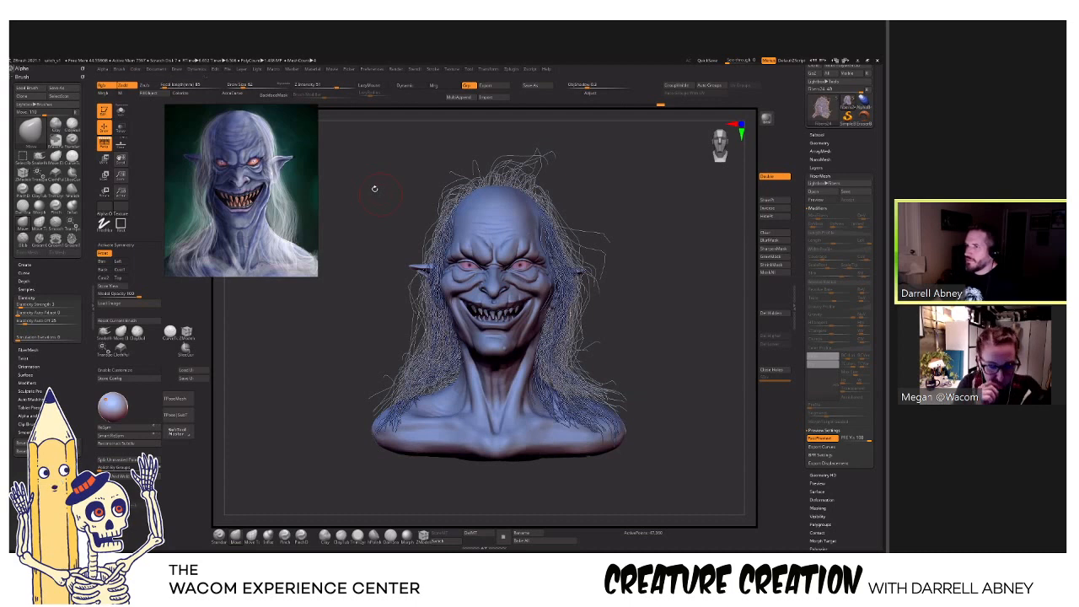
pyautogui.moveTo(603, 180); pyautogui.dragTo(662, 188)
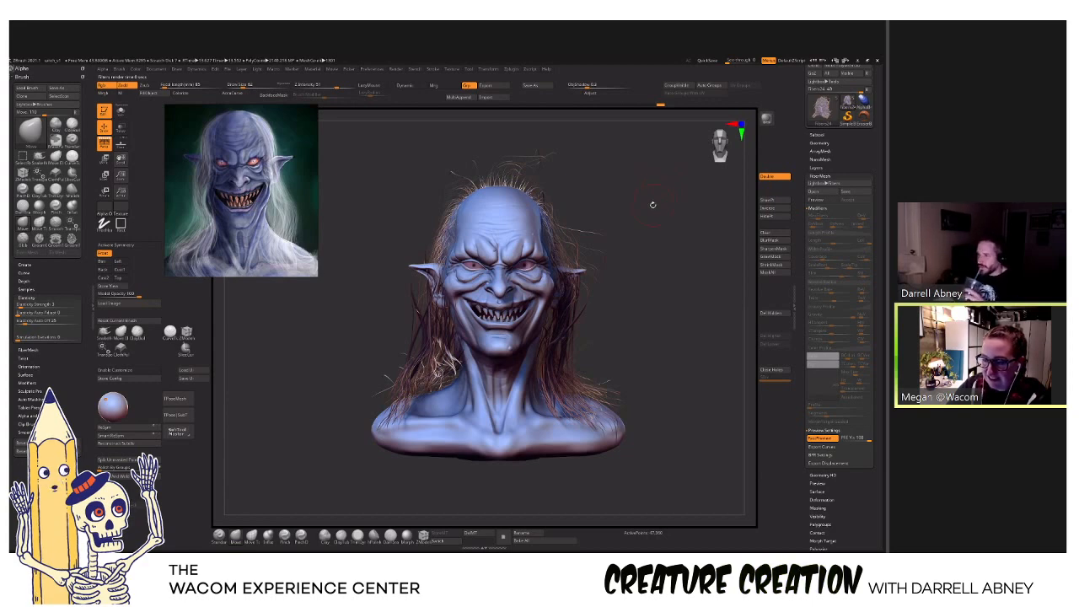
pyautogui.moveTo(653, 204); pyautogui.dragTo(338, 337)
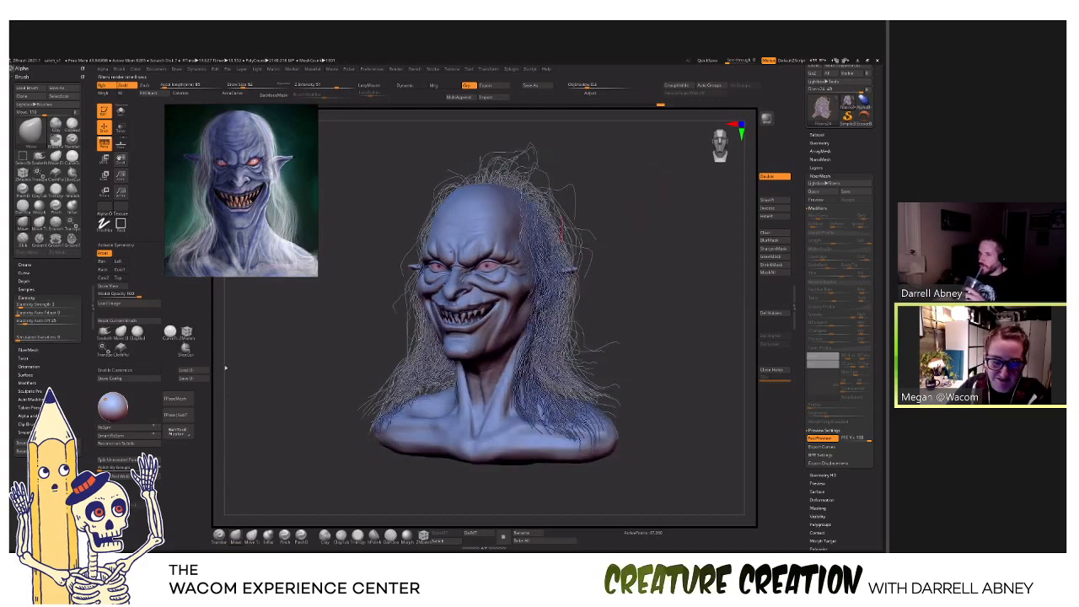